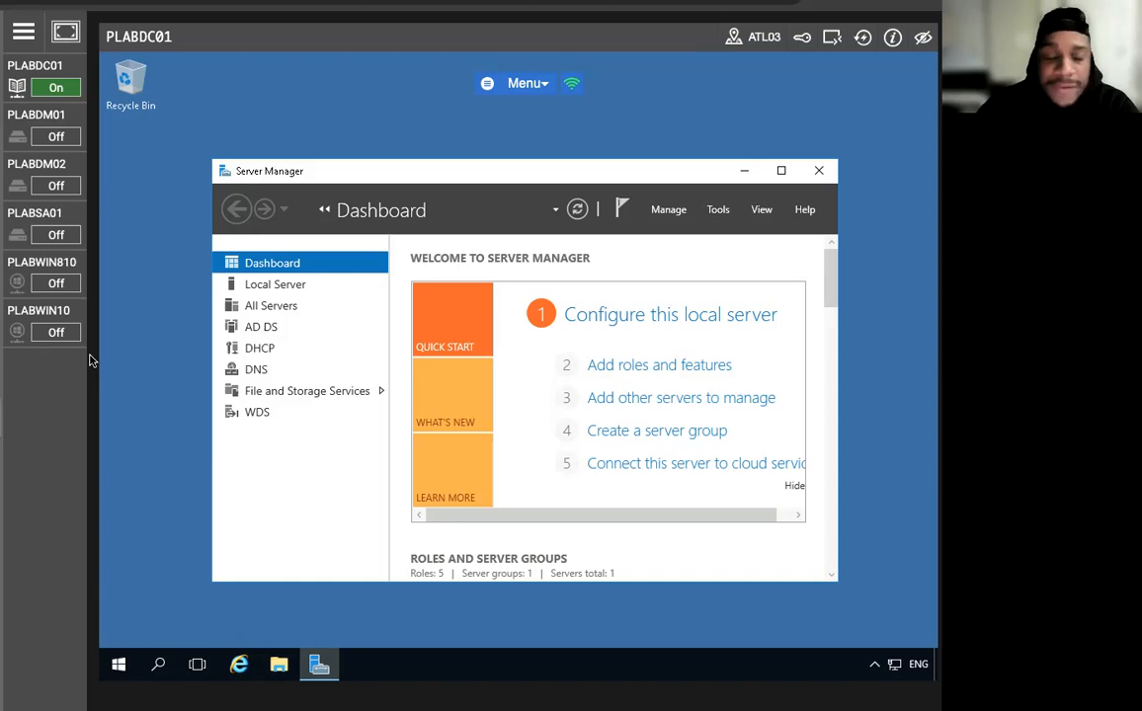
# Bring up the list of administrative tools on the PLABDC01 server in Server Manager.
pyautogui.click(13, 285)
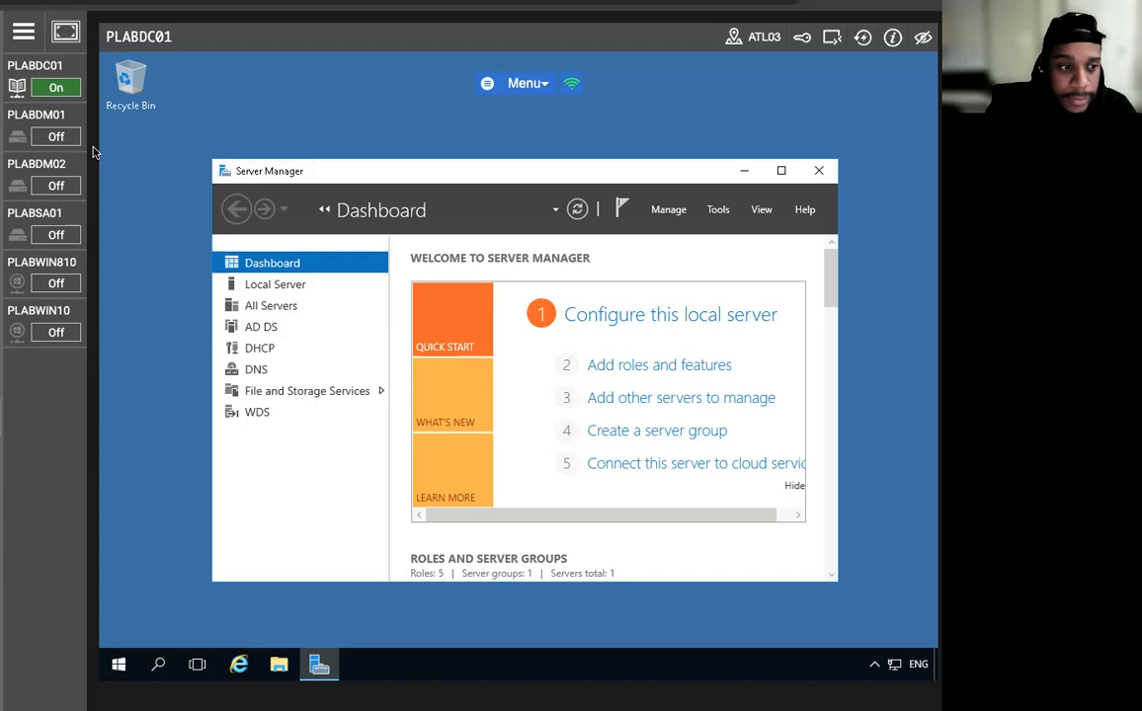
# Launch Windows PowerShell from the Server Manager Tools menu.
pyautogui.click(719, 210)
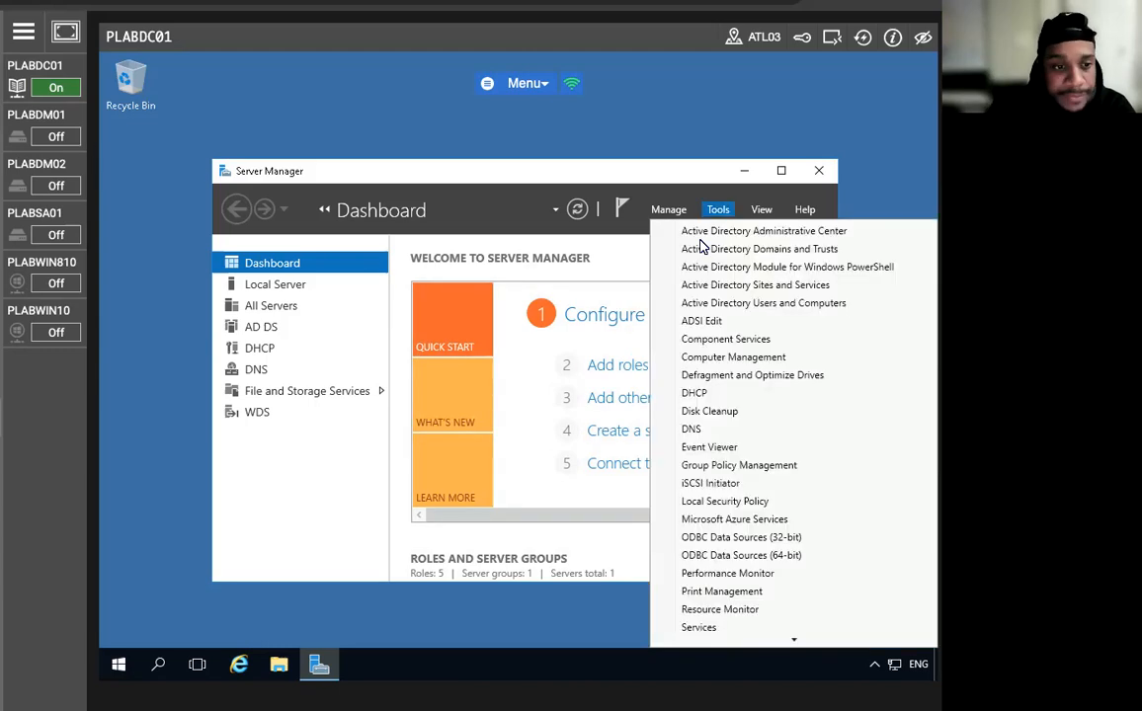
pyautogui.scroll(-4, 757, 580)
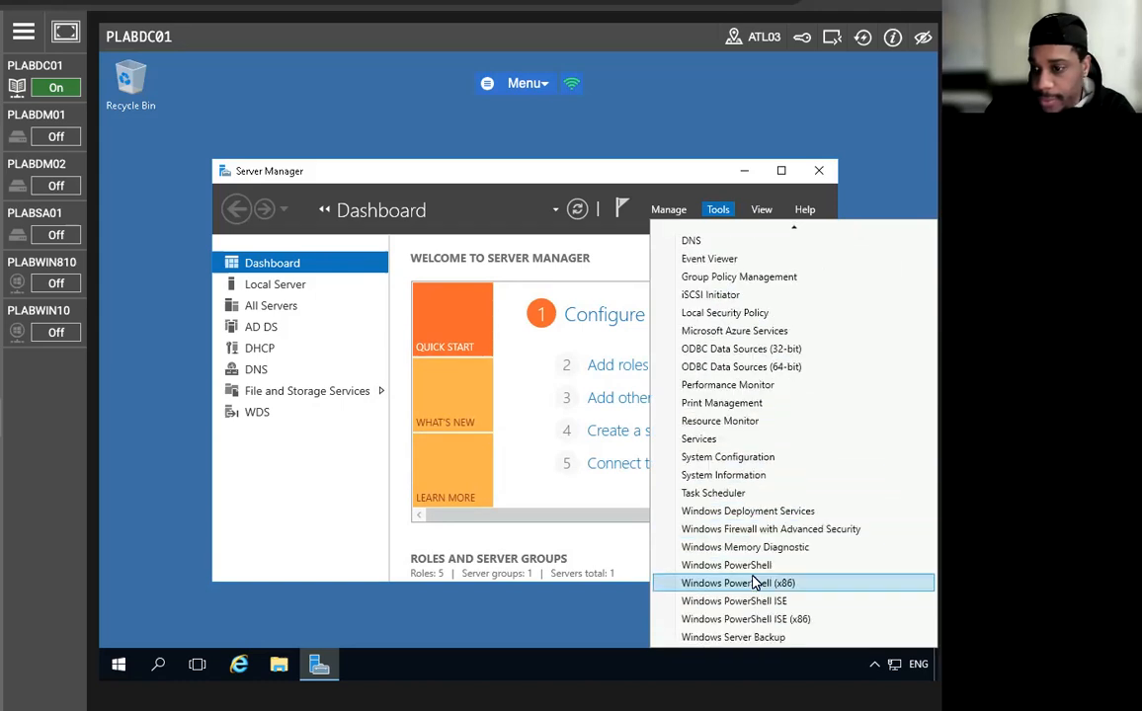
pyautogui.click(757, 569)
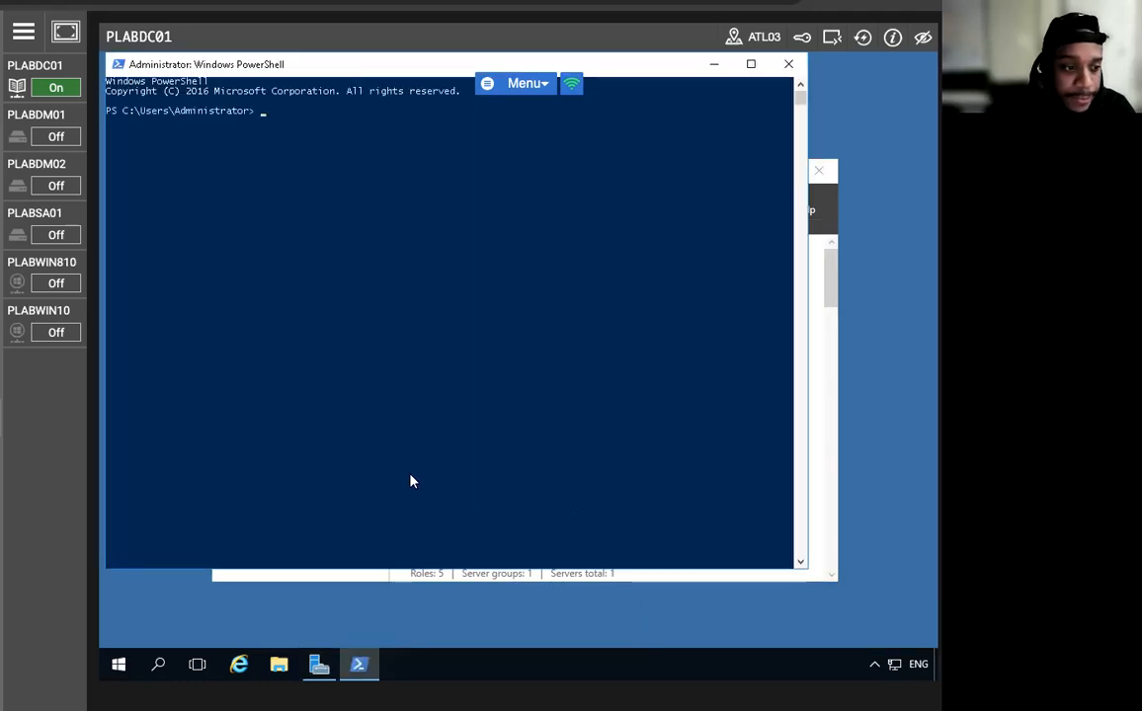
# Enter Add-WindowsFeature -Name ADCS-Cert-Authority -IncludeManagementTools to install the CA role.
pyautogui.write('Addw')
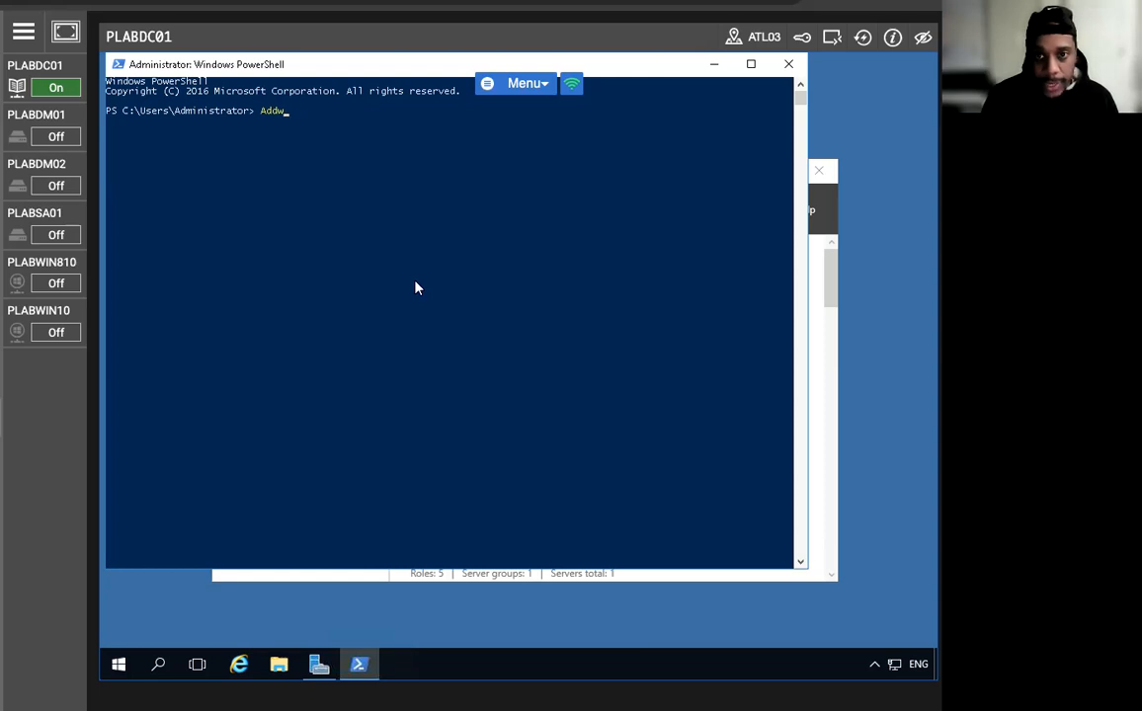
pyautogui.press('BackSpace')
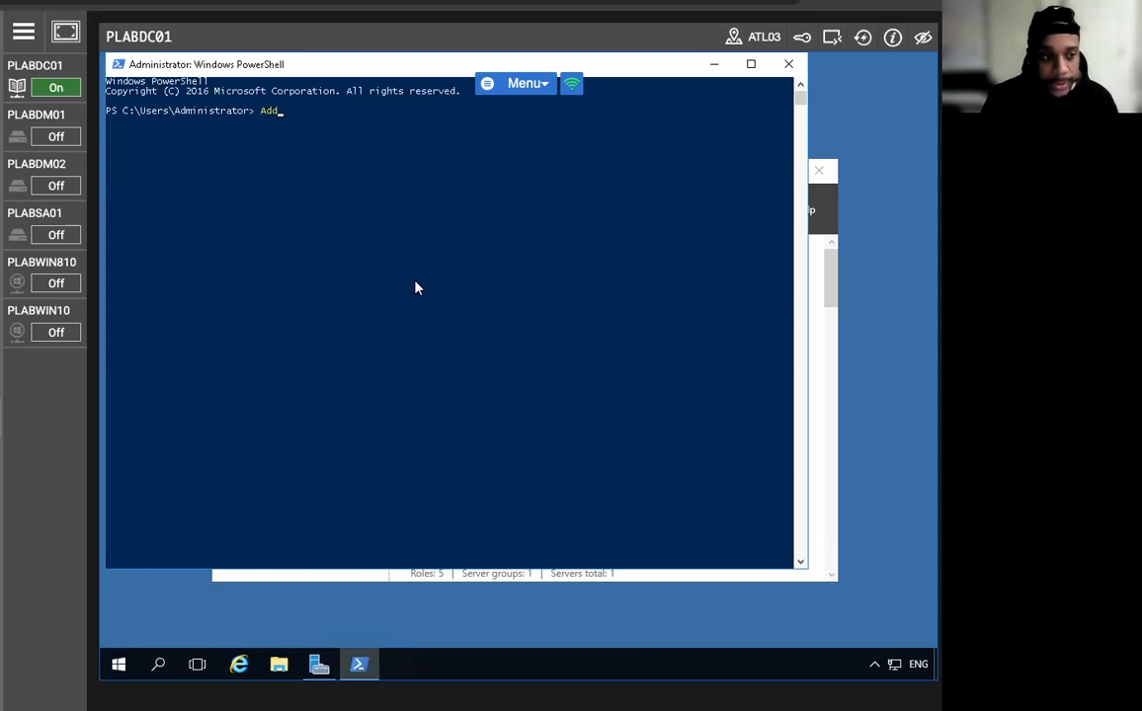
pyautogui.write('-Windo')
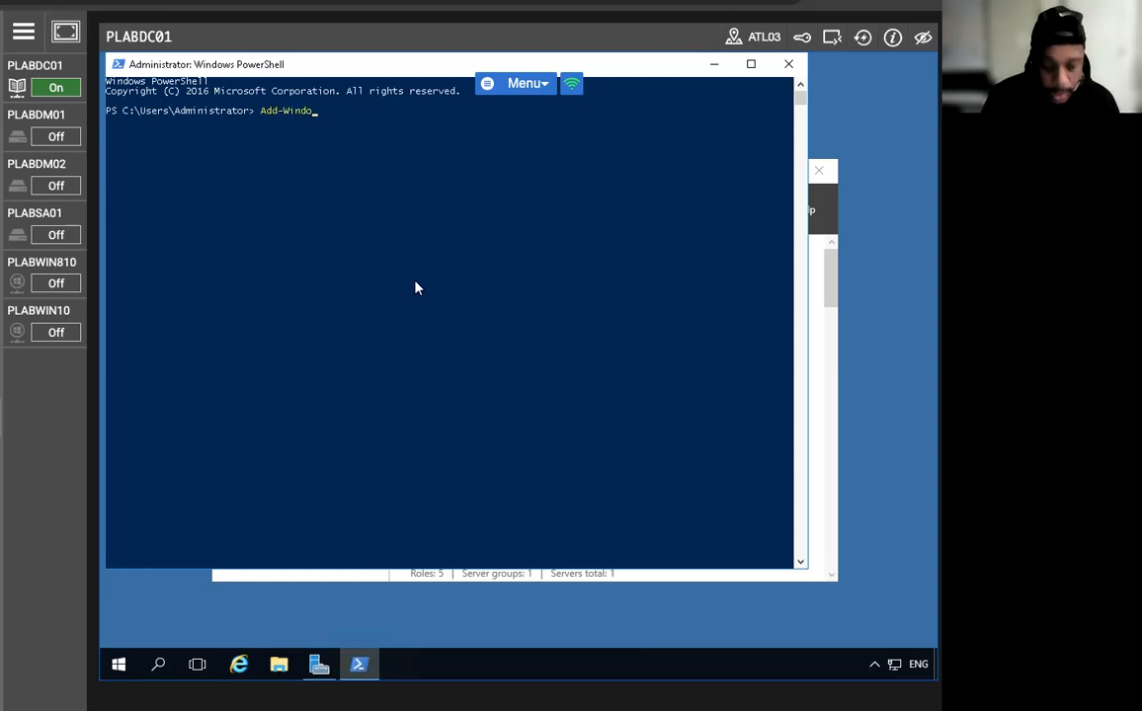
pyautogui.write('wsfe')
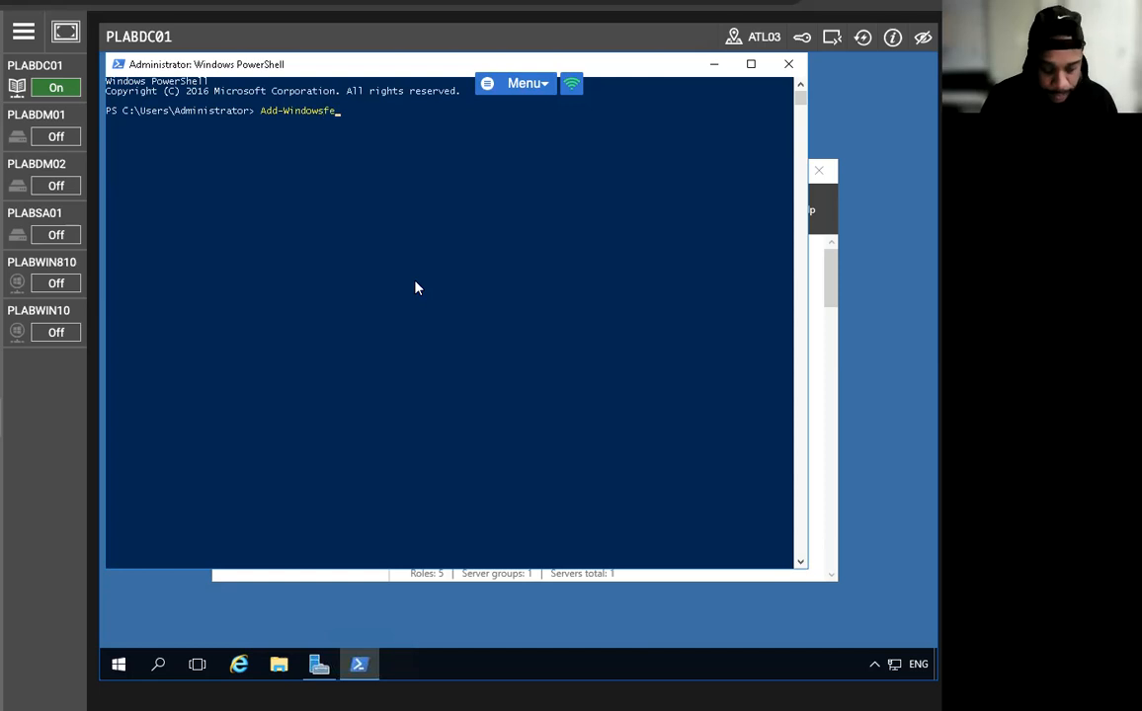
pyautogui.write('ature -Name ADCS')
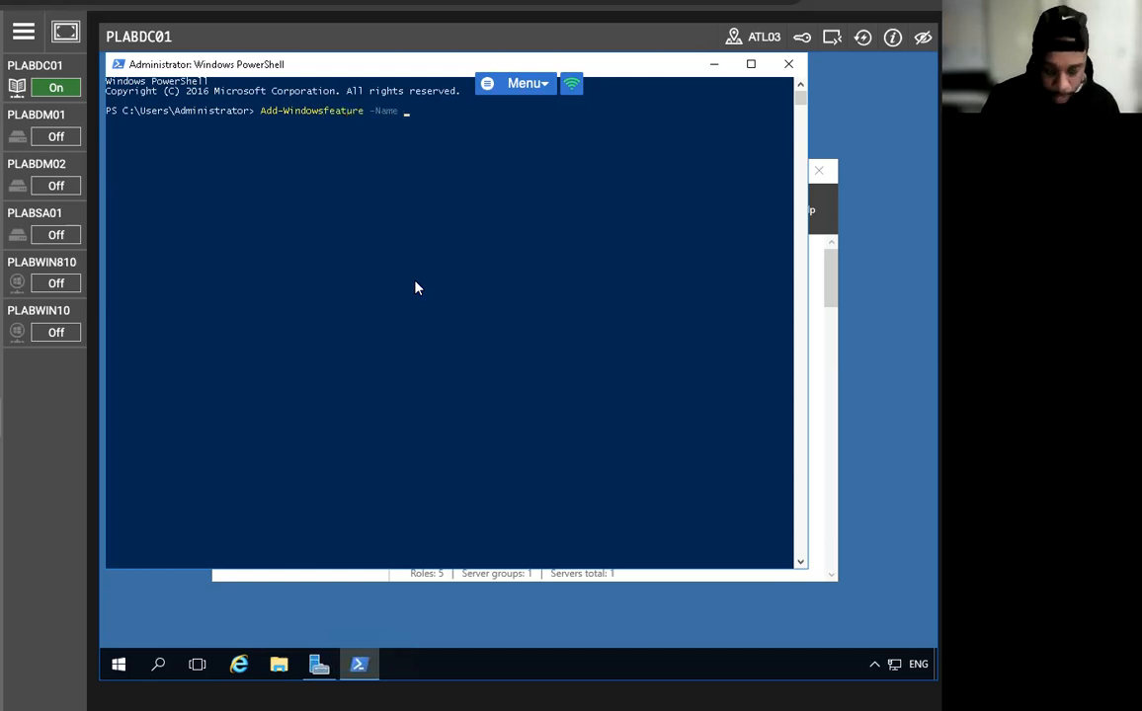
pyautogui.write('-')
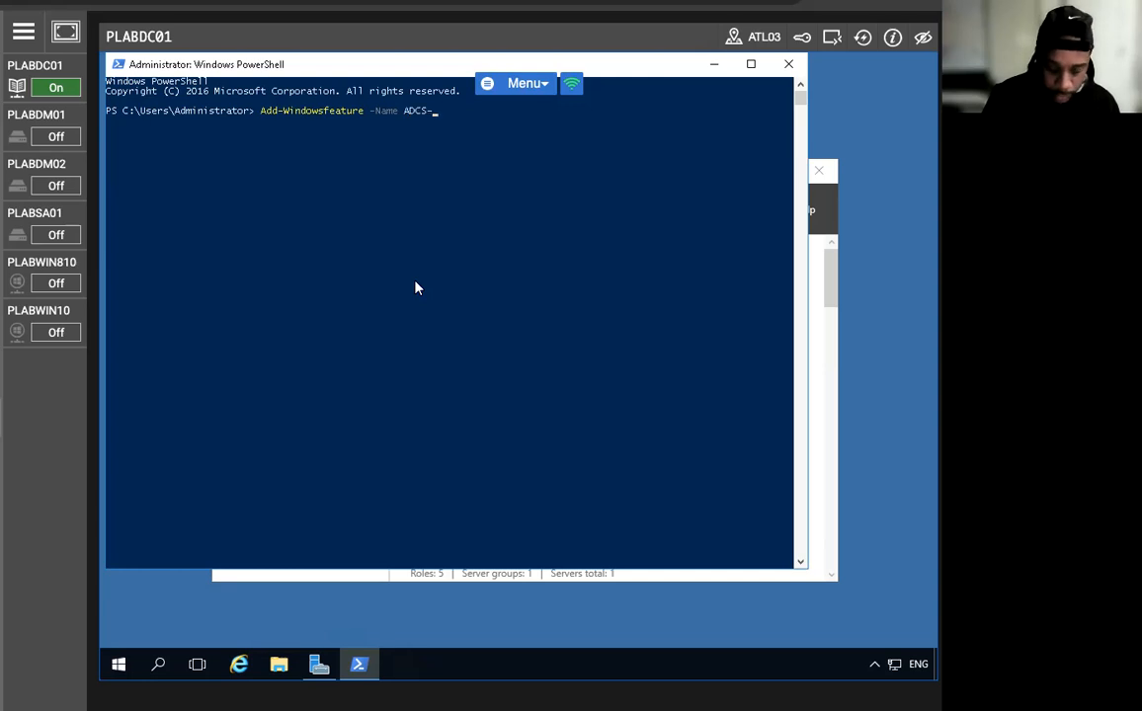
pyautogui.write('Cert-')
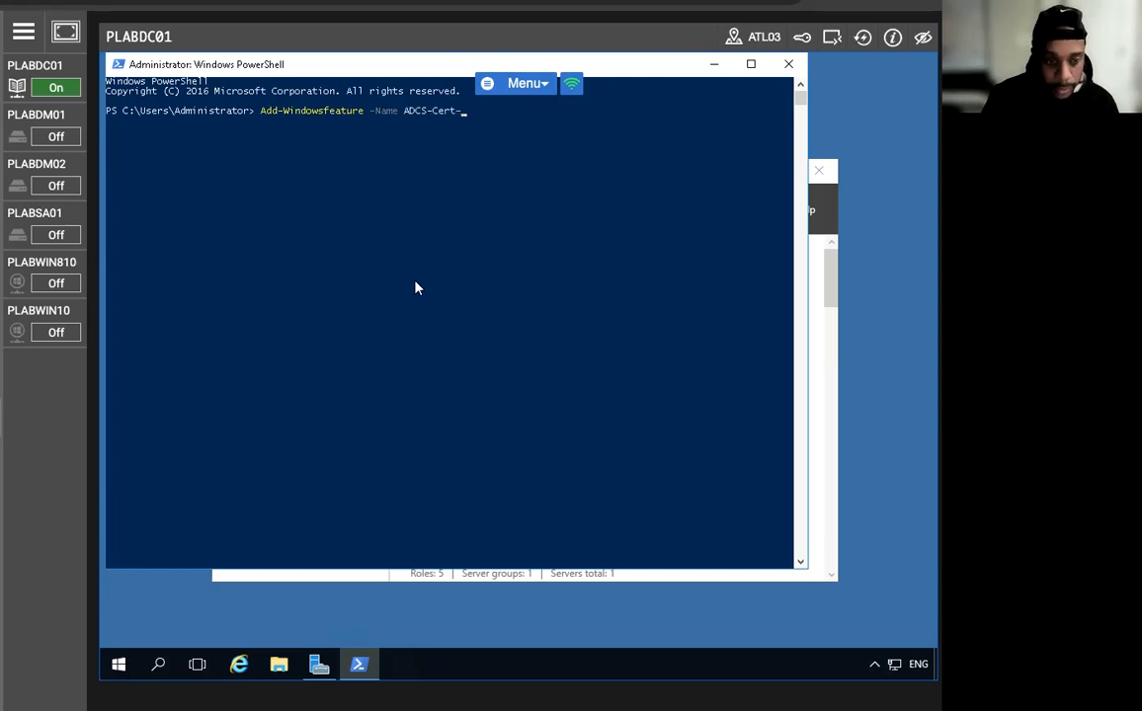
pyautogui.write('Authority')
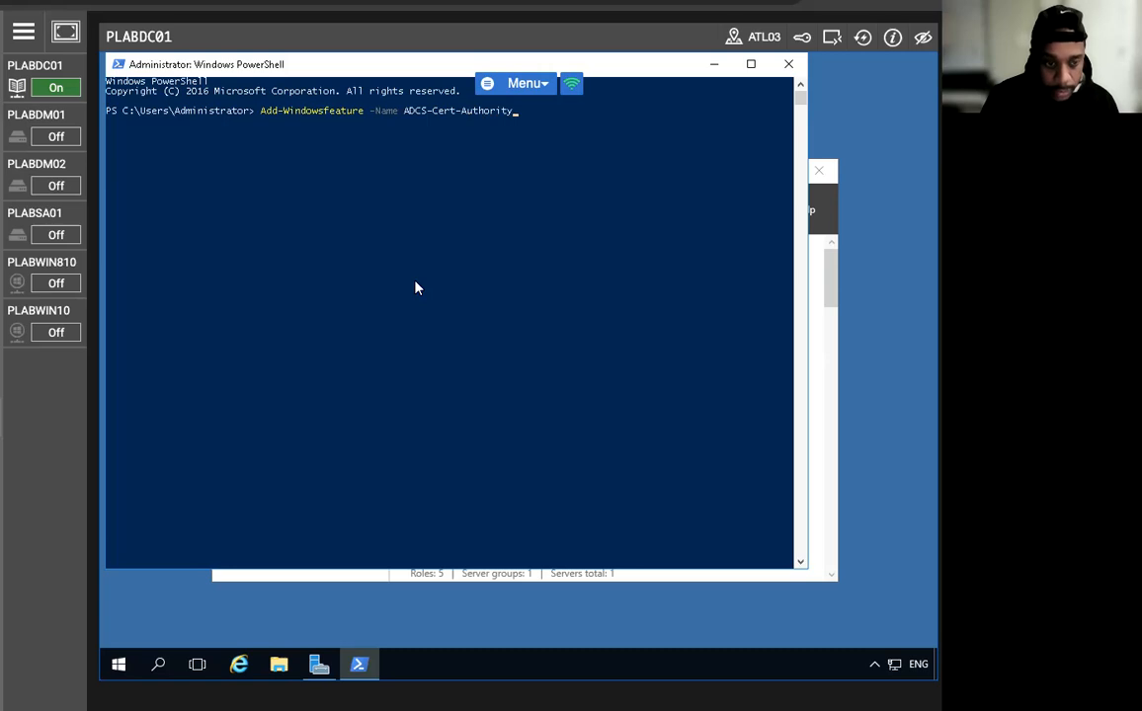
pyautogui.write(' -IncludeMa')
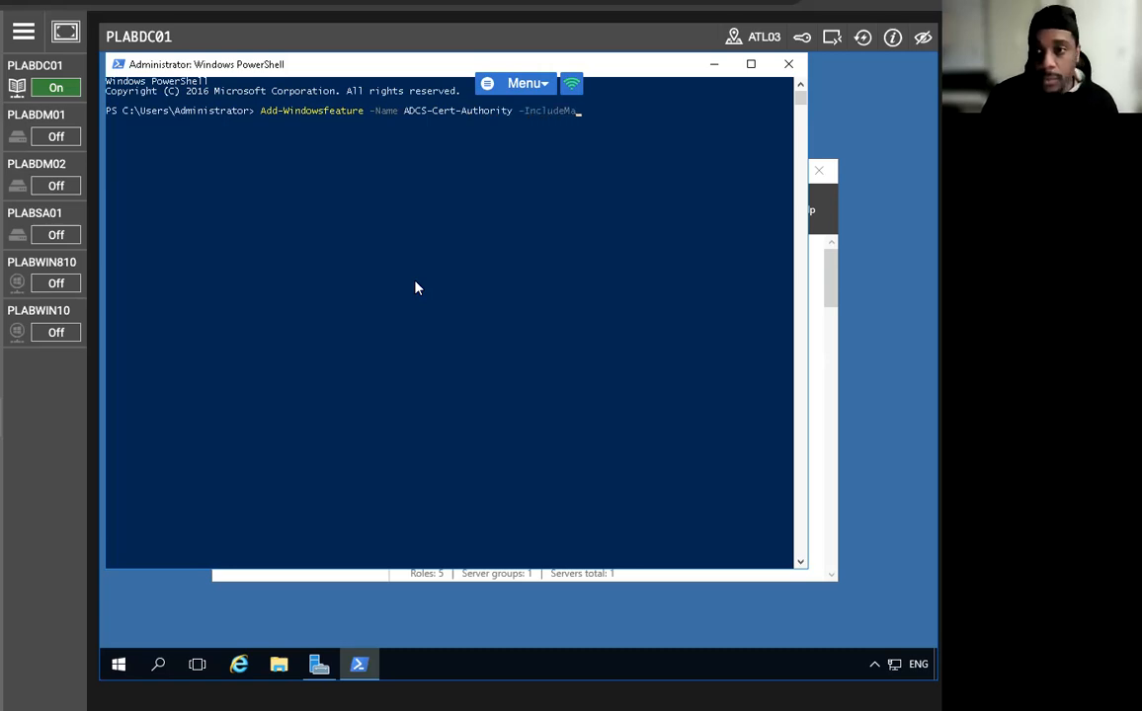
pyautogui.write('nagemen')
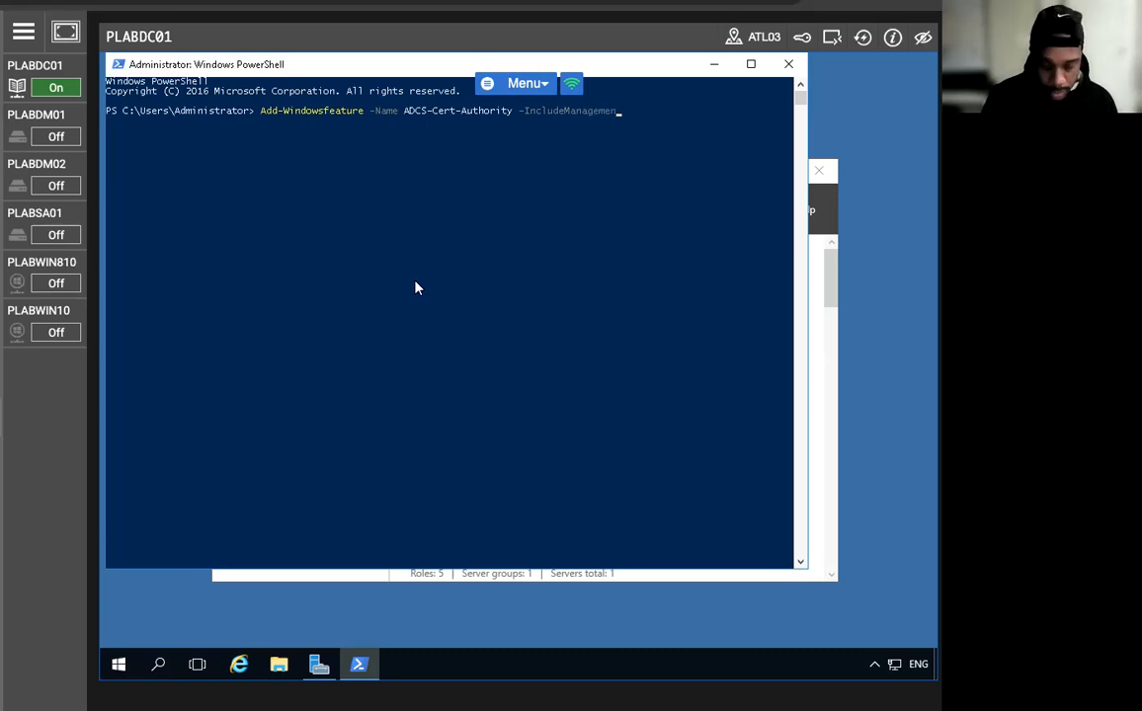
pyautogui.write('tTools')
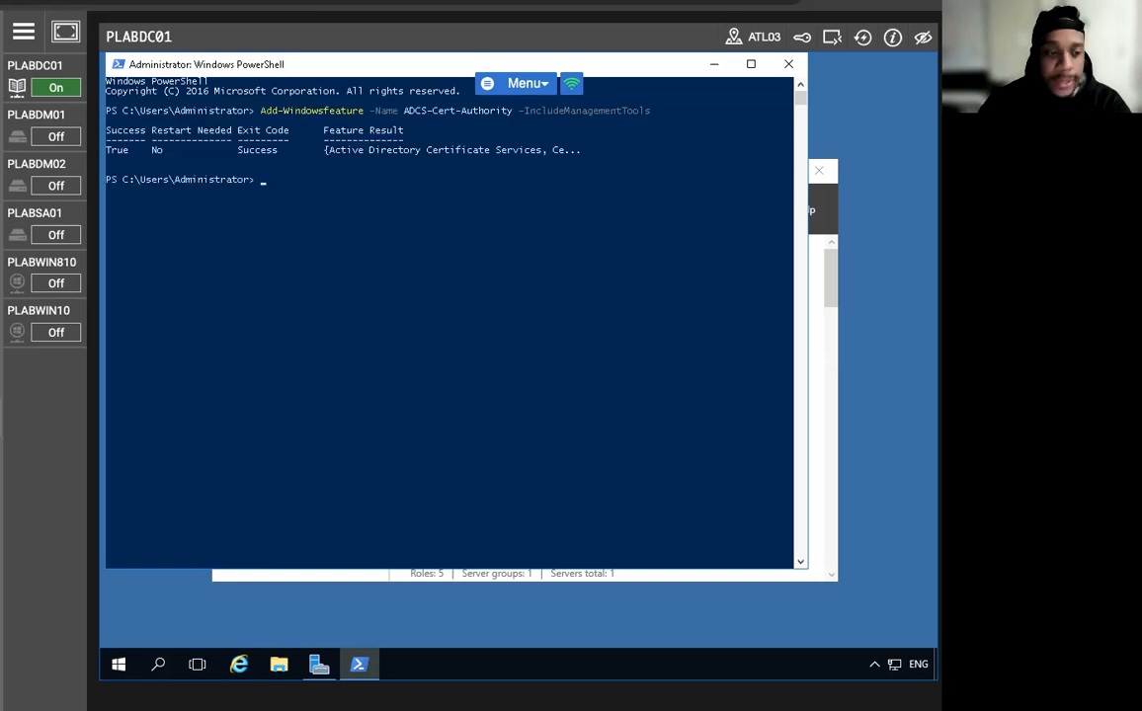
# Run Install-AdcsCertificationAuthority -CAType EnterpriseRootCA, answering A (Yes to All) to confirm.
pyautogui.write('Insta')
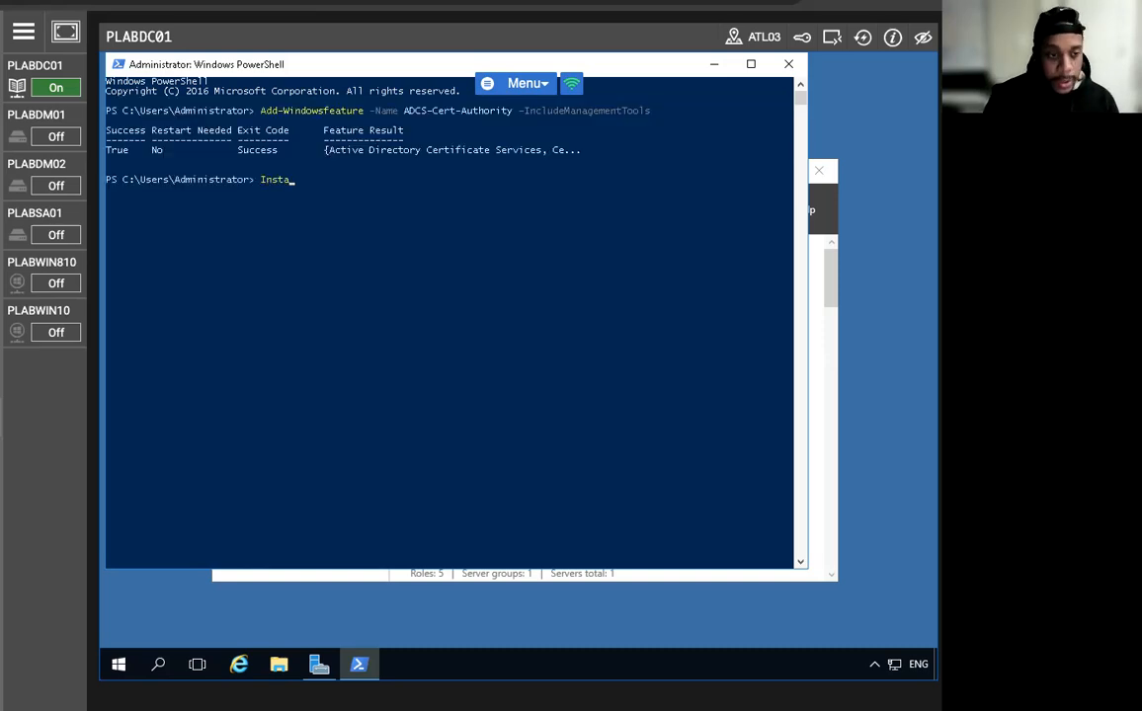
pyautogui.write('ll-A')
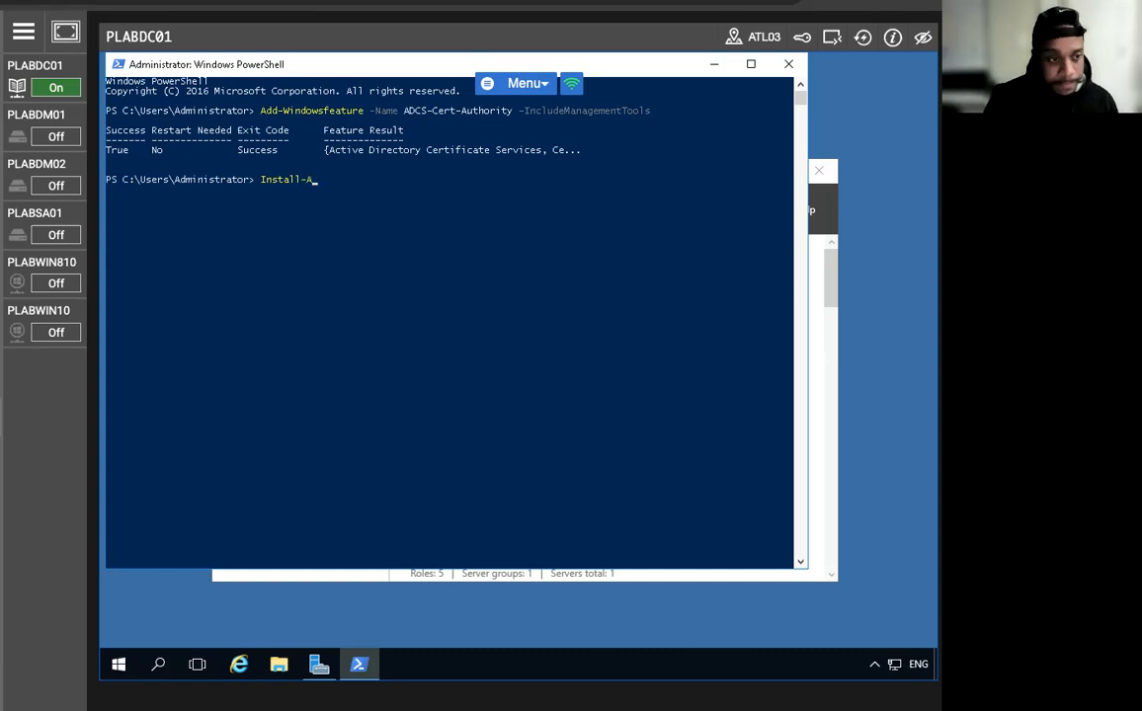
pyautogui.write('dcs')
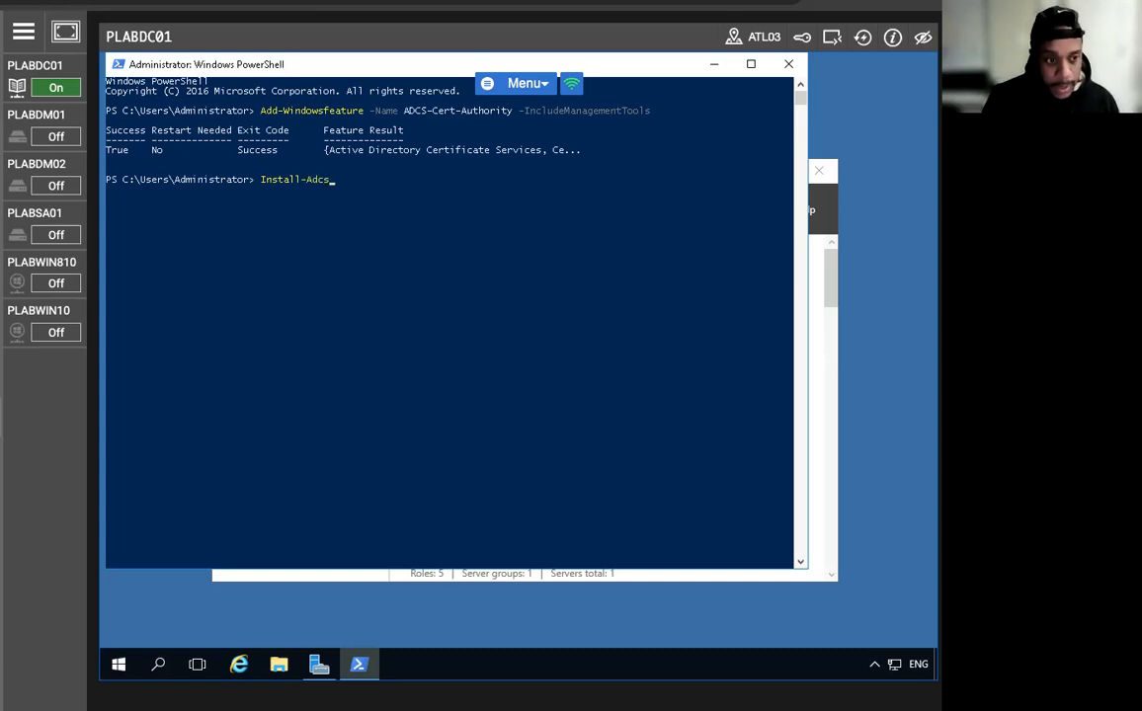
pyautogui.write('Certifica')
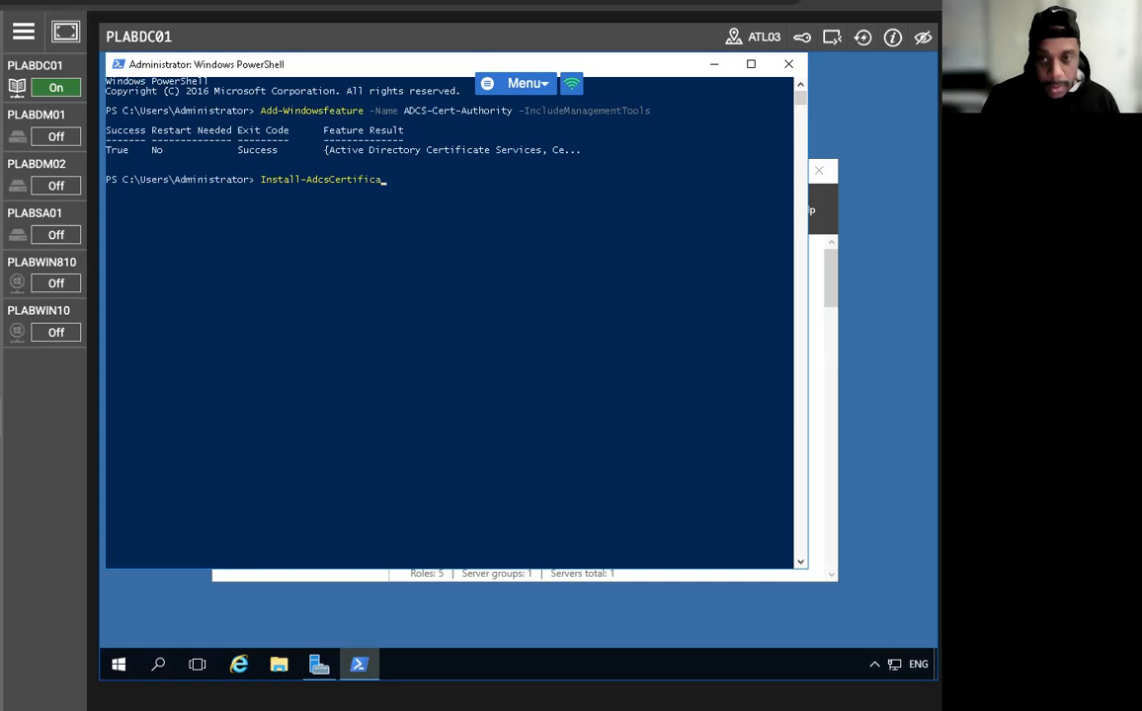
pyautogui.write('tion')
pyautogui.write('A')
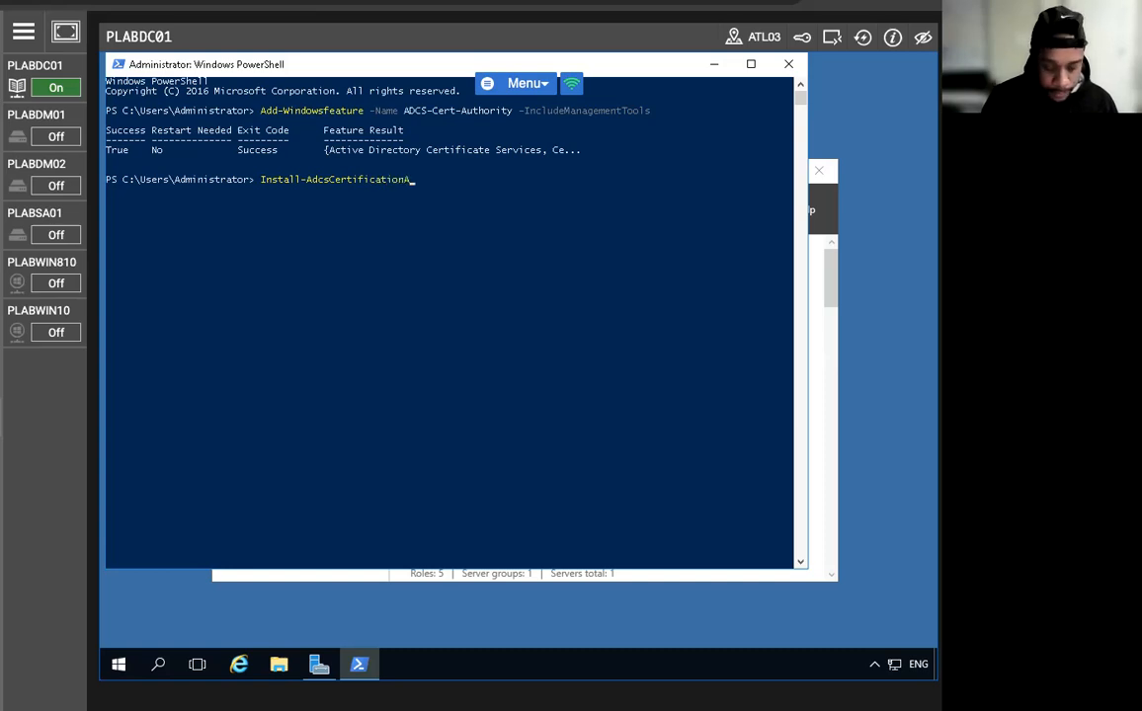
pyautogui.write('uthority -CAT')
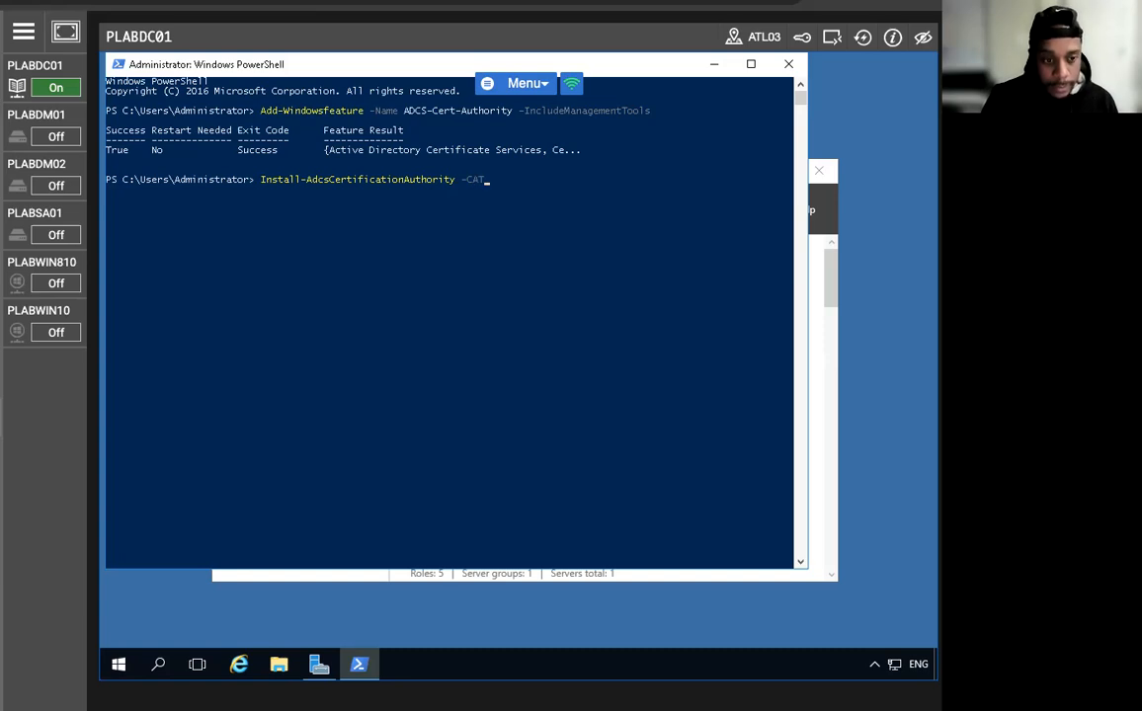
pyautogui.write('ype ')
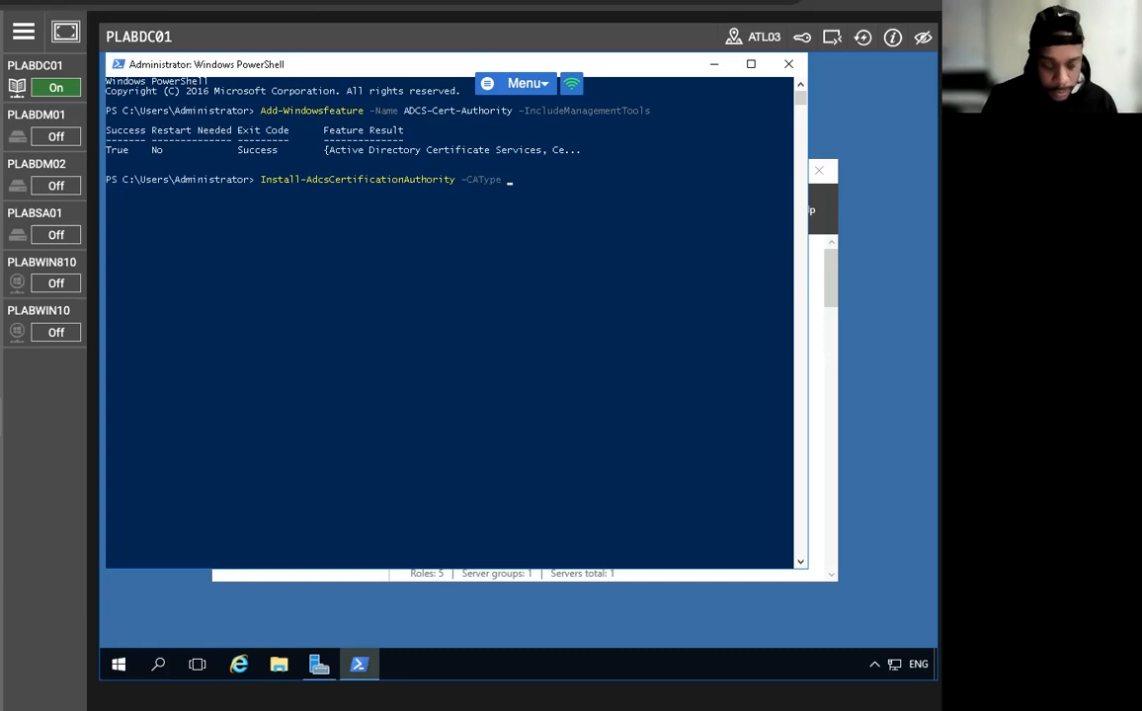
pyautogui.write('Enterprise')
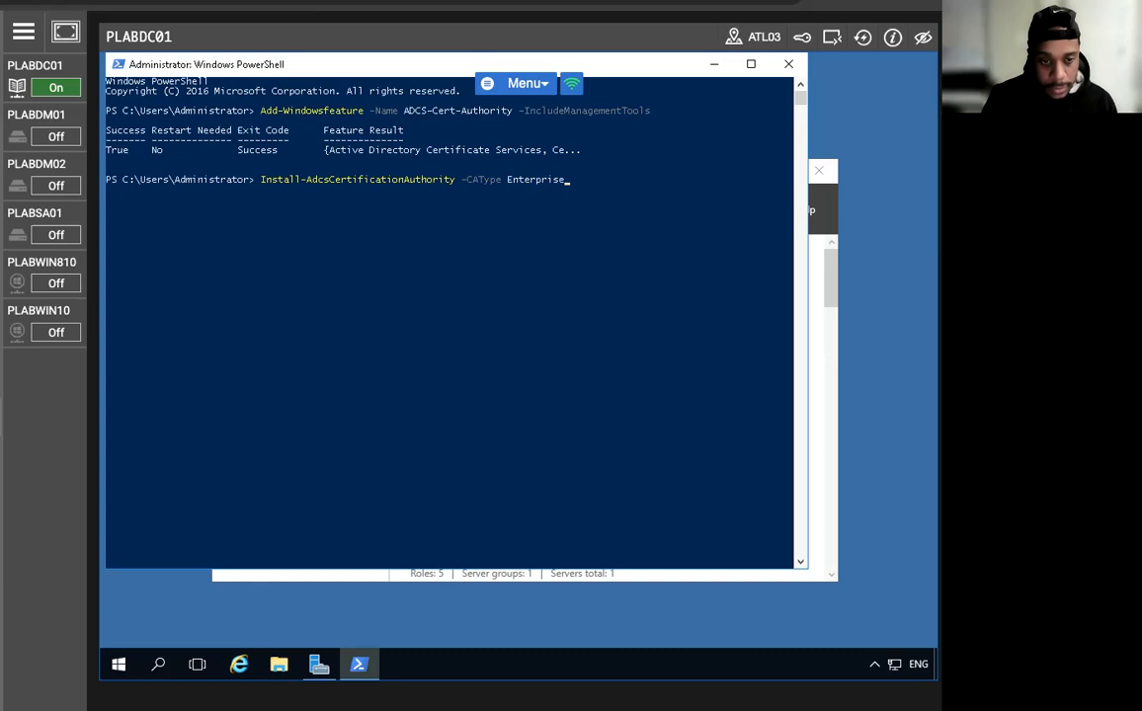
pyautogui.write('RootCA')
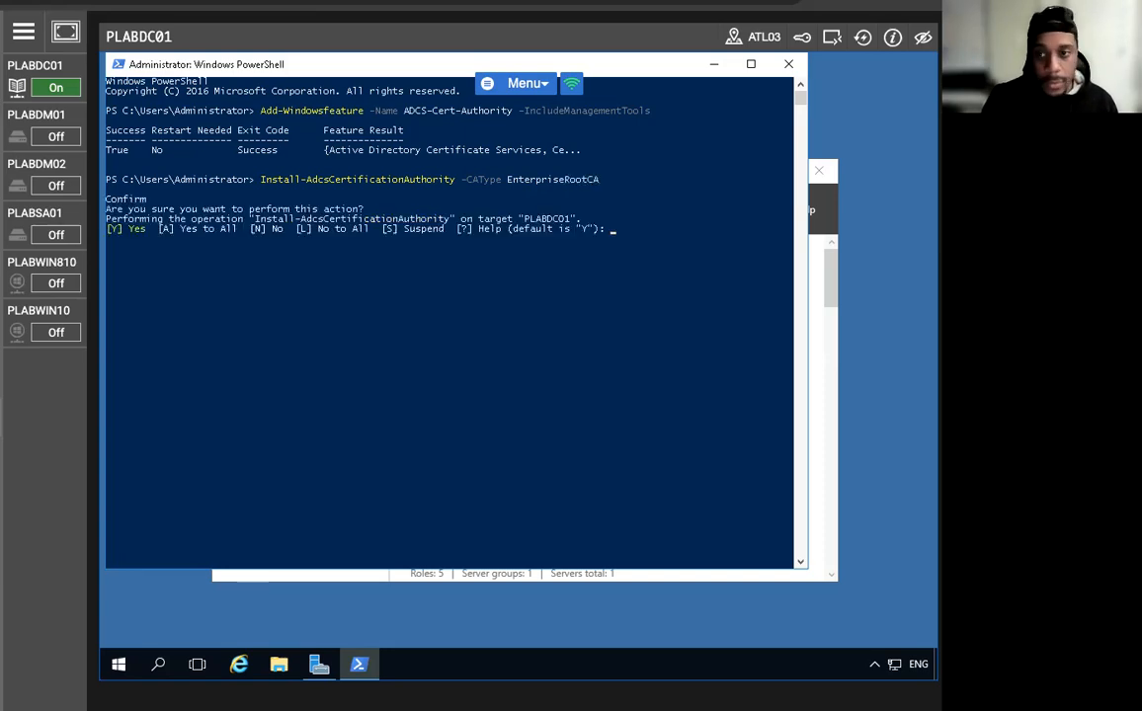
pyautogui.write('A')
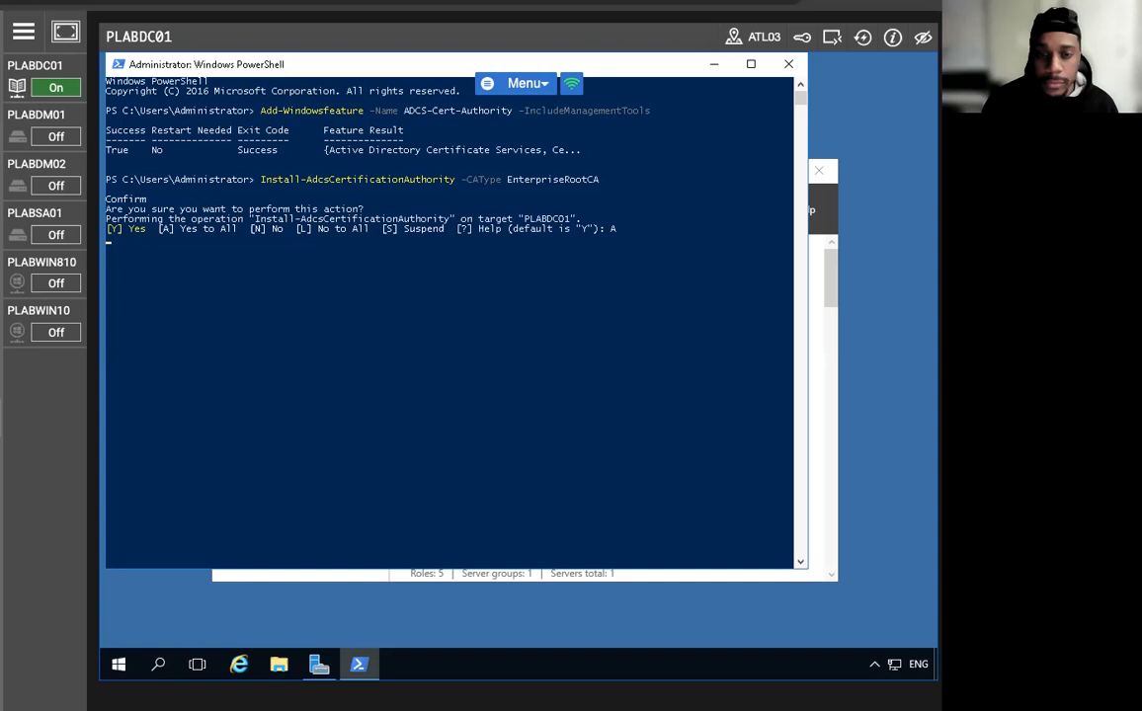
pyautogui.write('a')
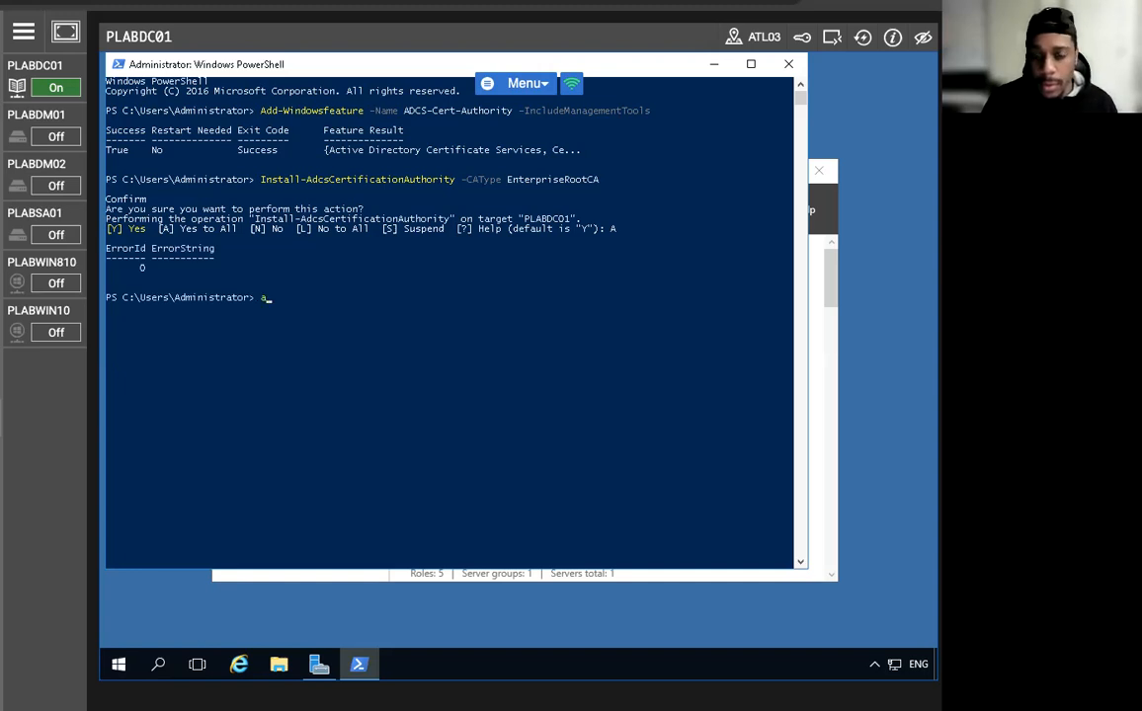
pyautogui.press('Up')
# Rerun the recalled Install-AdcsCertificationAuthority -CAType EnterpriseRootCA command, which reports the CA is already installed.
pyautogui.press('Return')
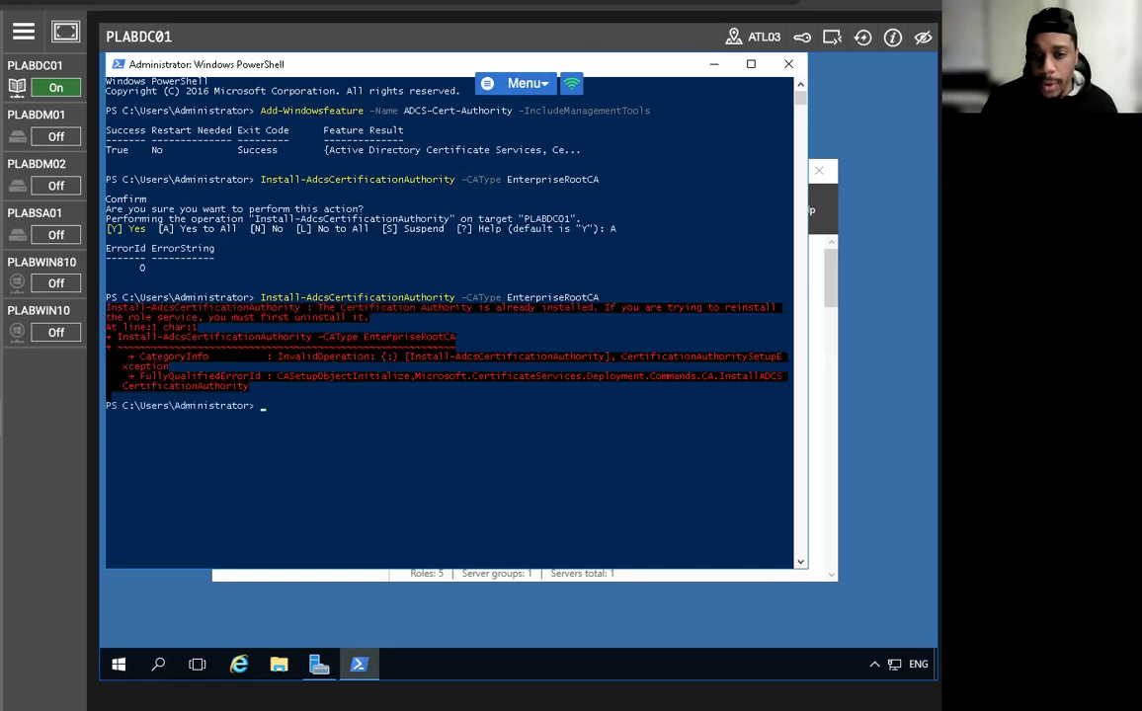
pyautogui.press('Up')
pyautogui.press('Escape')
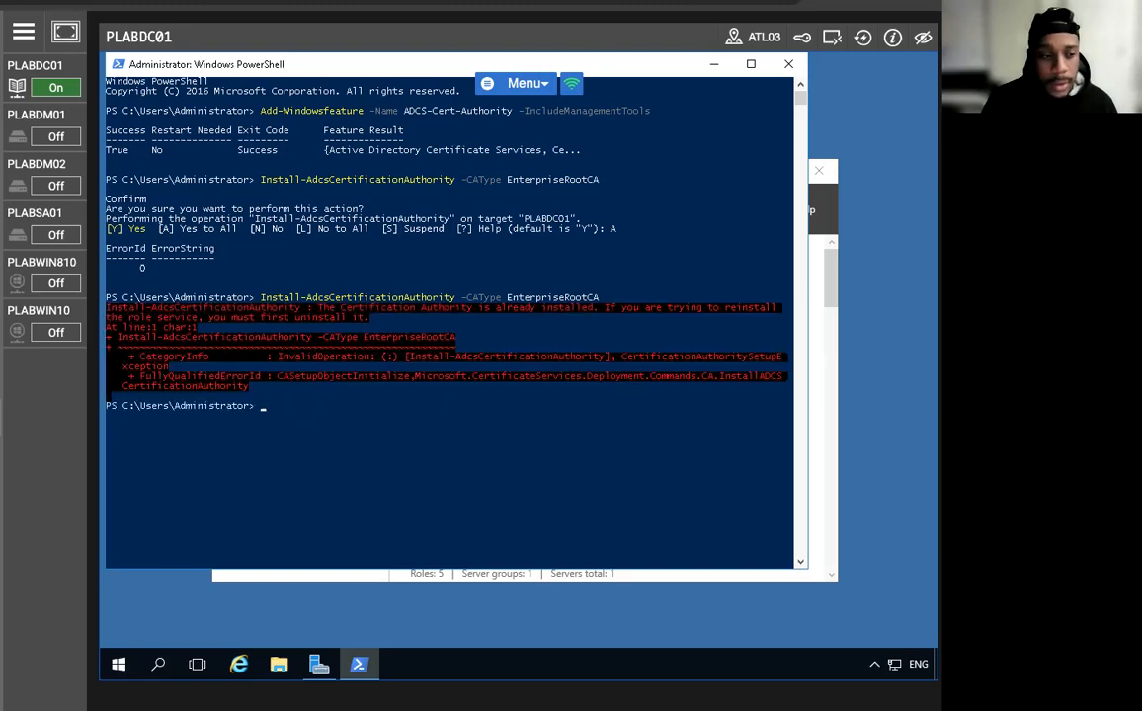
pyautogui.write('a')
pyautogui.press('Return')
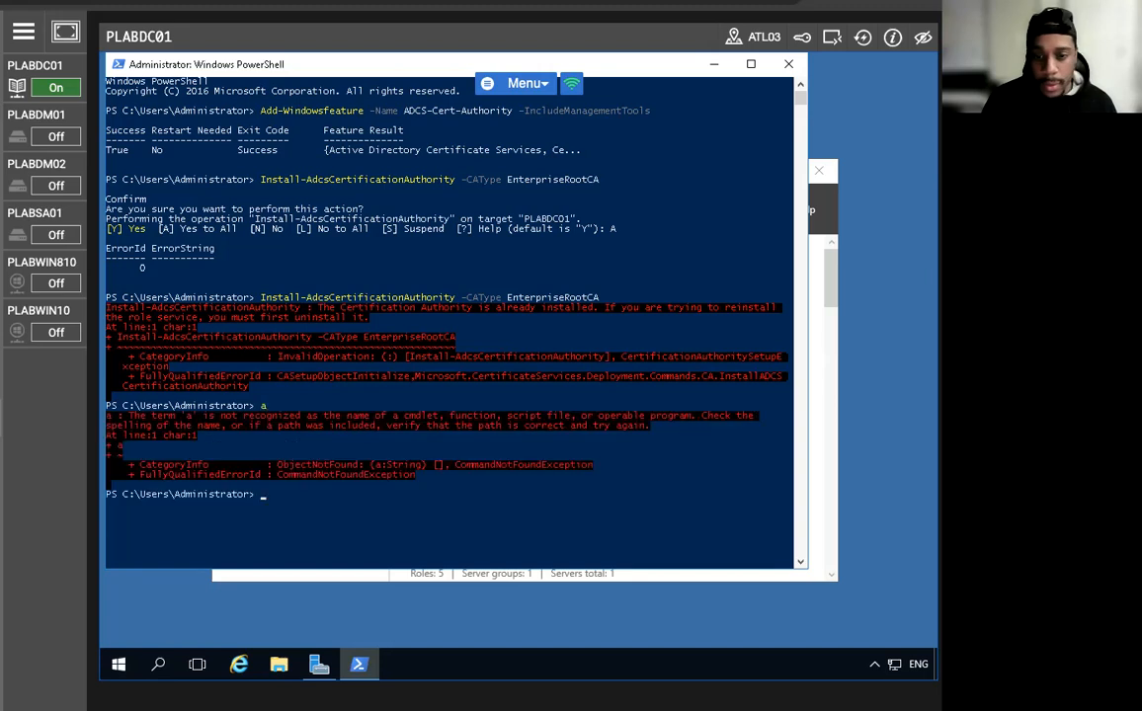
pyautogui.press('Up')
pyautogui.press('Up')
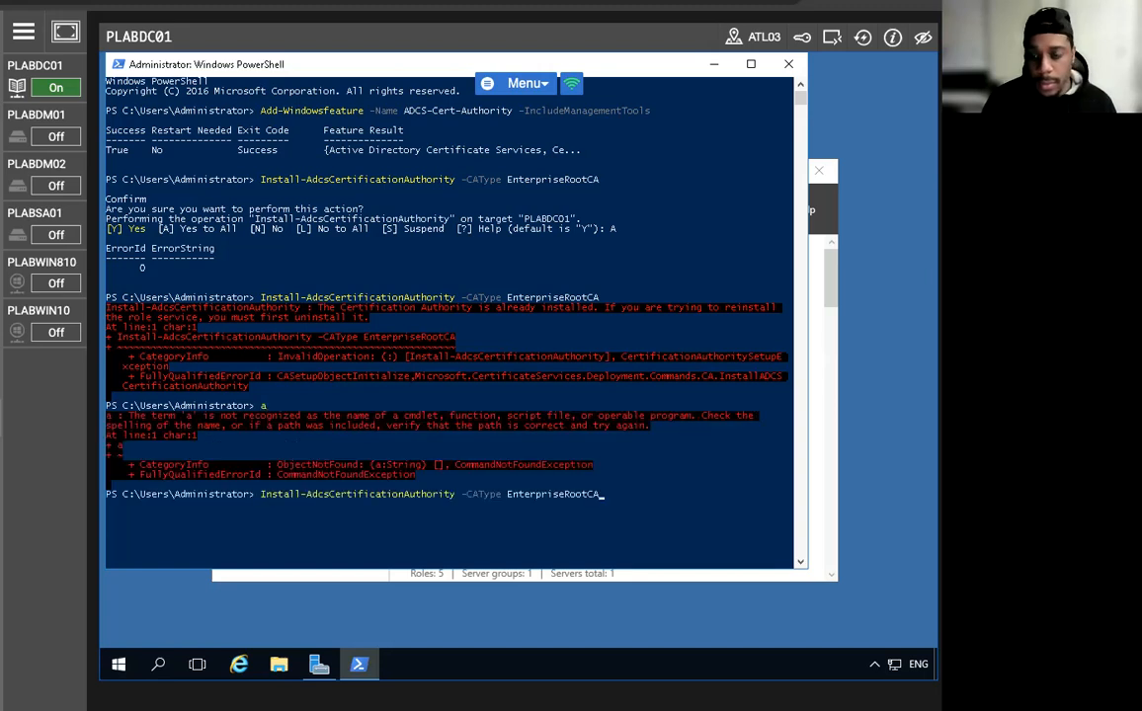
pyautogui.press('Left')
pyautogui.press('Left')
pyautogui.press('Left')
pyautogui.press('Left')
pyautogui.press('Left')
pyautogui.press('Left')
pyautogui.press('Left')
pyautogui.press('Left')
pyautogui.press('Left')
pyautogui.press('Left')
pyautogui.press('Left')
pyautogui.press('Left')
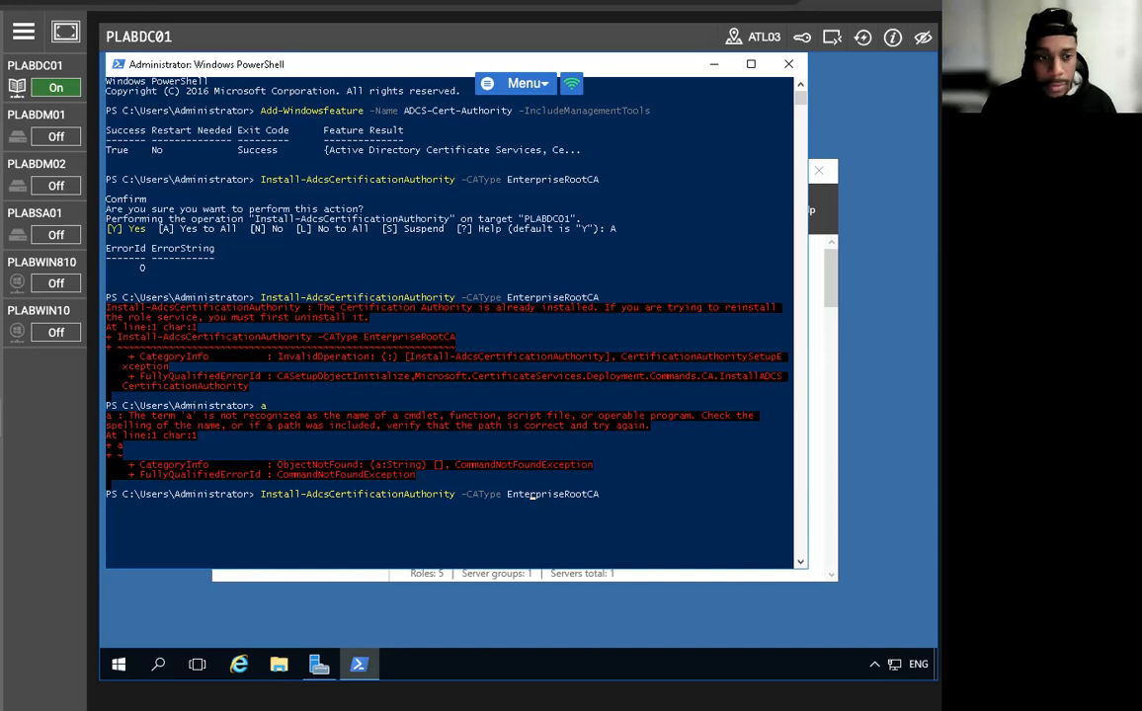
pyautogui.press('Left')
pyautogui.press('Left')
pyautogui.press('Left')
pyautogui.press('Left')
pyautogui.press('Left')
pyautogui.press('Left')
pyautogui.press('Left')
pyautogui.press('Left')
pyautogui.press('Left')
pyautogui.press('Left')
pyautogui.press('Left')
pyautogui.press('Left')
pyautogui.press('Left')
pyautogui.press('Left')
pyautogui.press('Left')
pyautogui.press('Left')
pyautogui.press('Left')
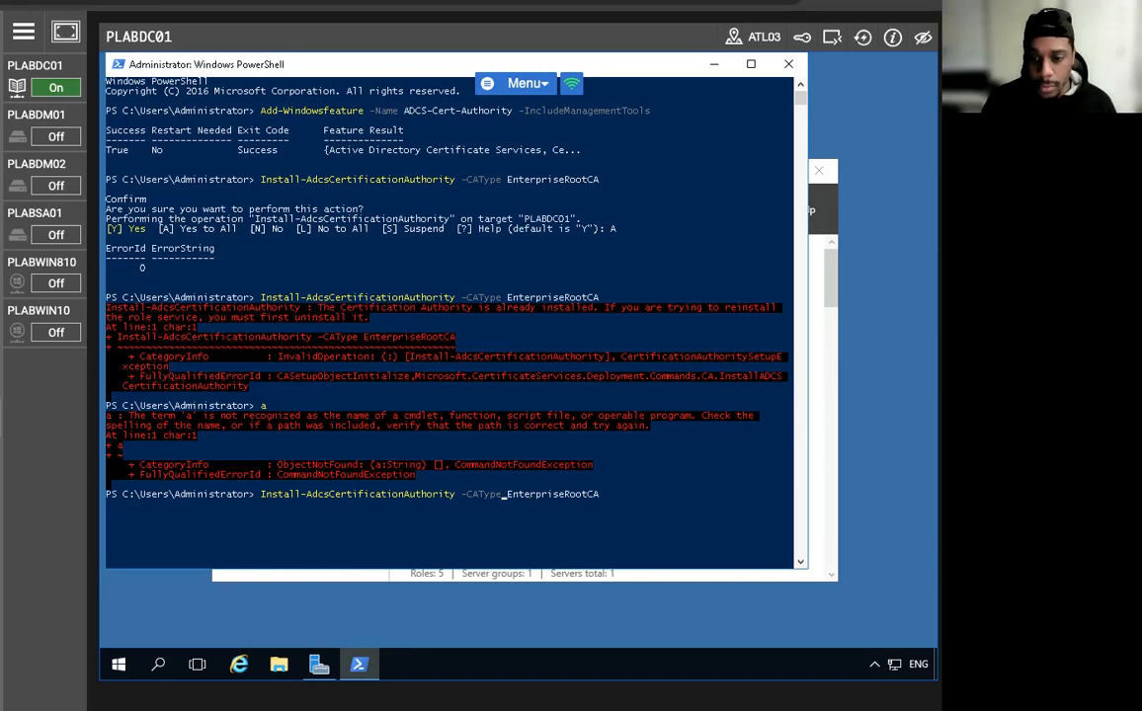
pyautogui.press('Left')
pyautogui.press('Left')
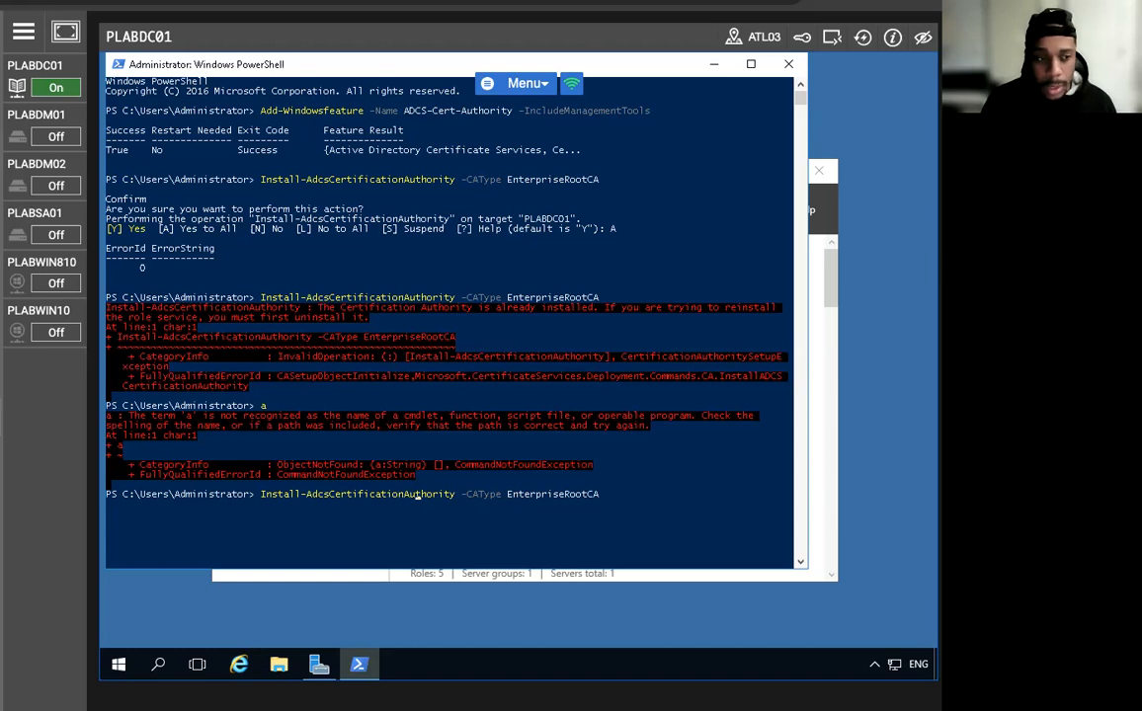
pyautogui.press('Left')
pyautogui.press('Left')
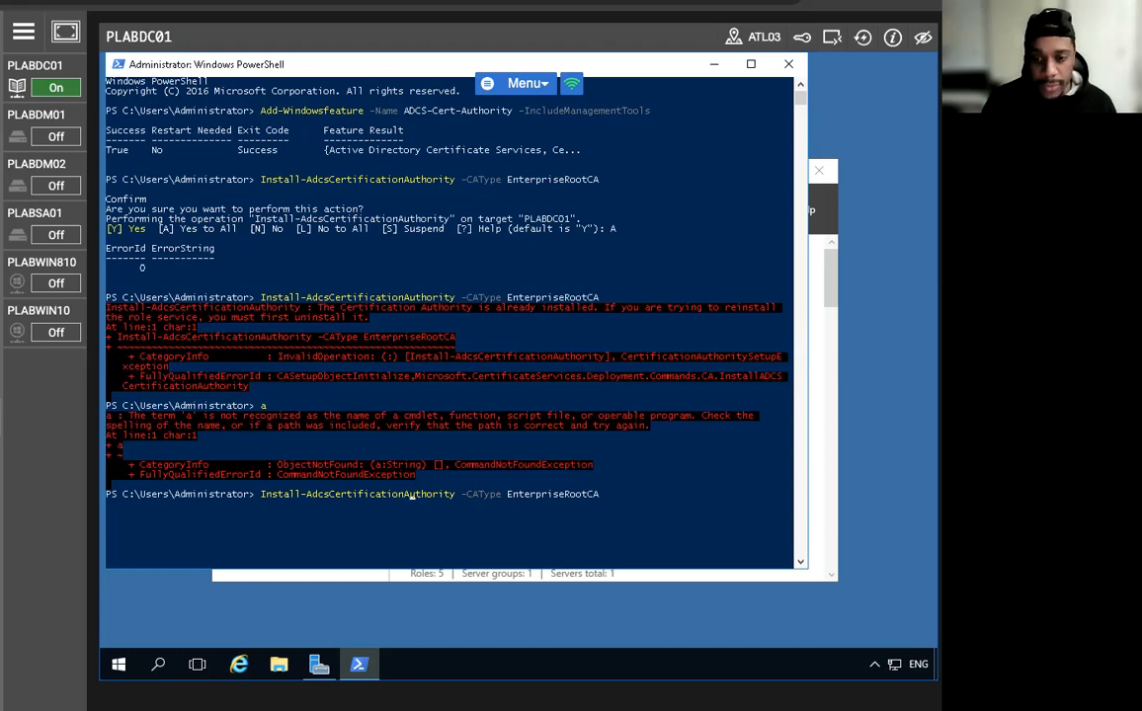
pyautogui.press('Left')
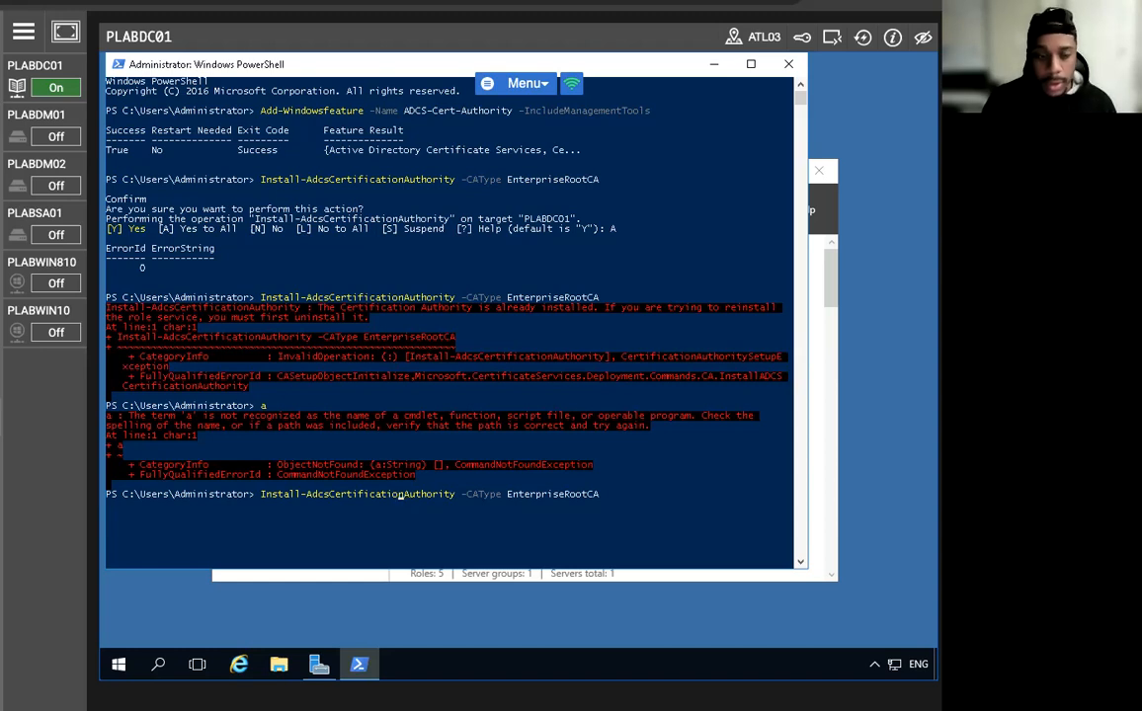
pyautogui.press('Return')
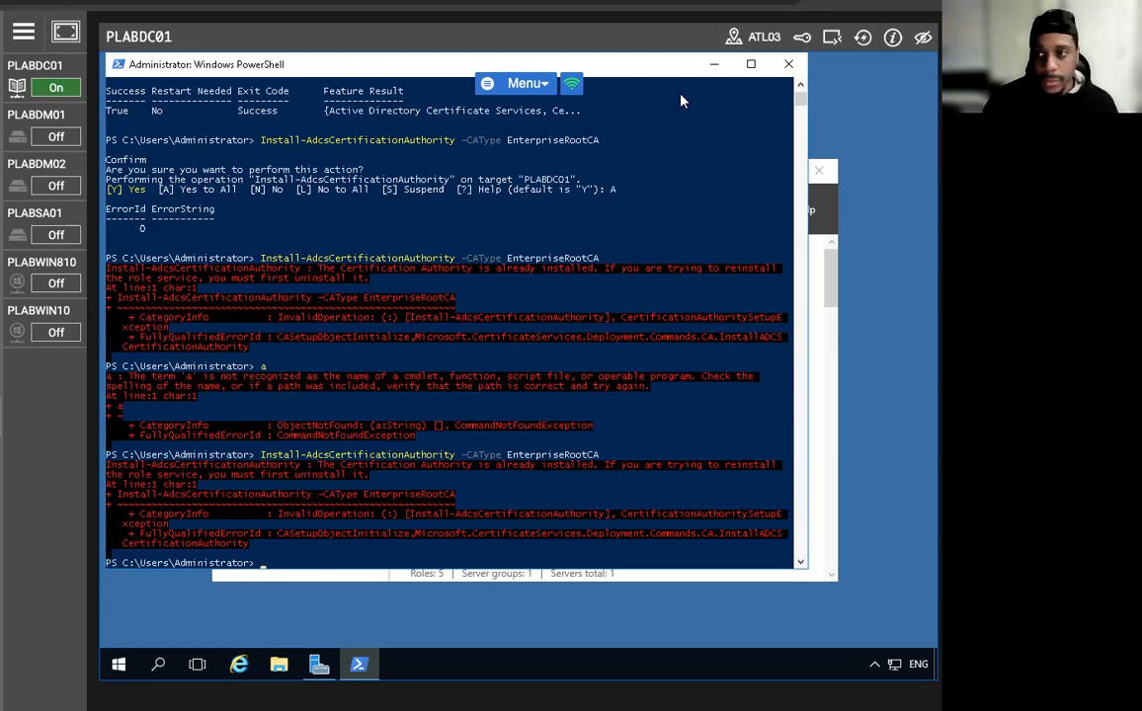
# Close PowerShell and launch the Certification Authority console from Server Manager Tools.
pyautogui.click(788, 64)
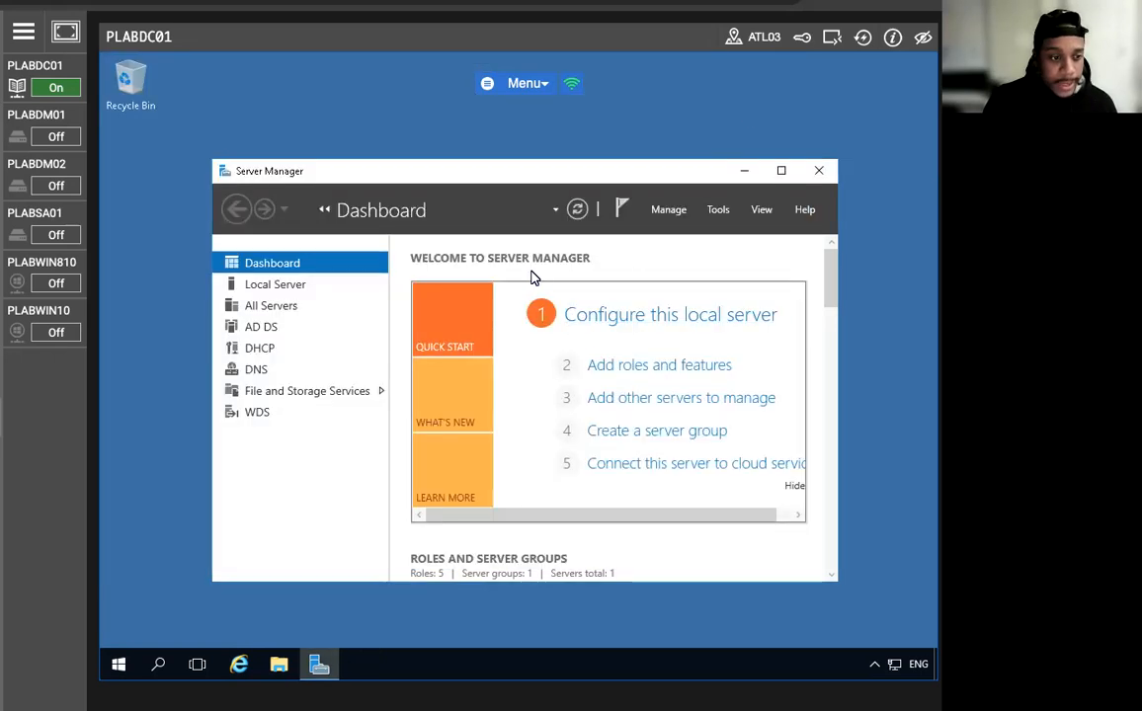
pyautogui.click(720, 210)
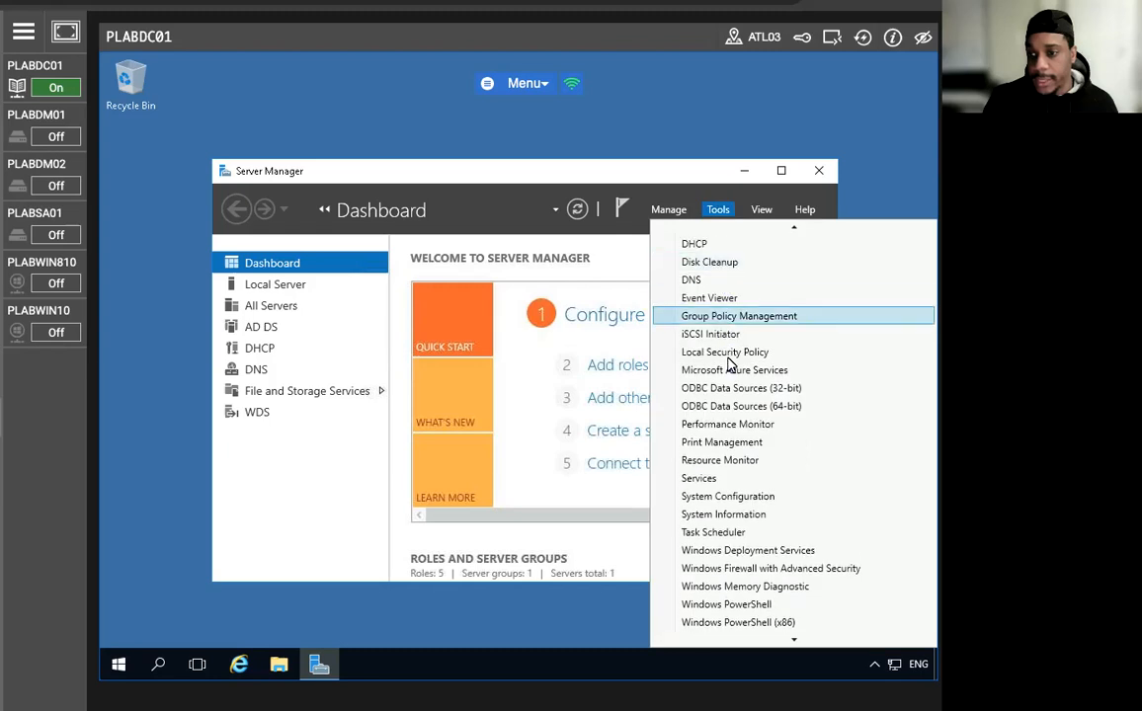
pyautogui.scroll(3, 736, 373)
pyautogui.scroll(2, 736, 373)
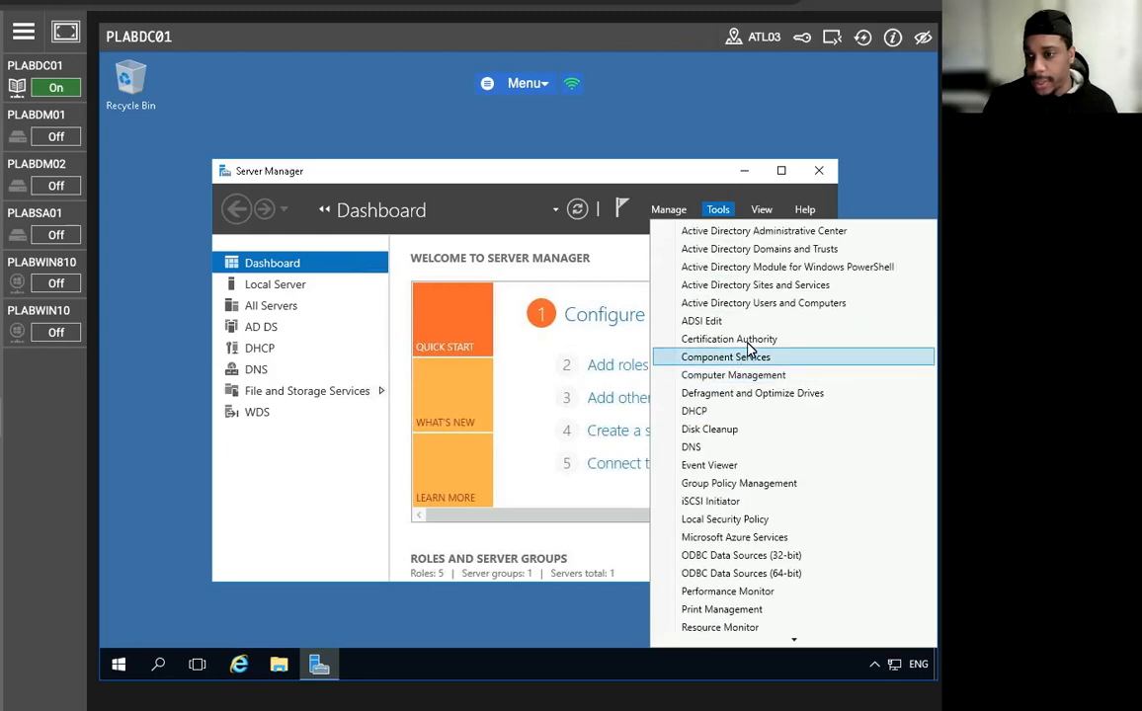
pyautogui.click(743, 336)
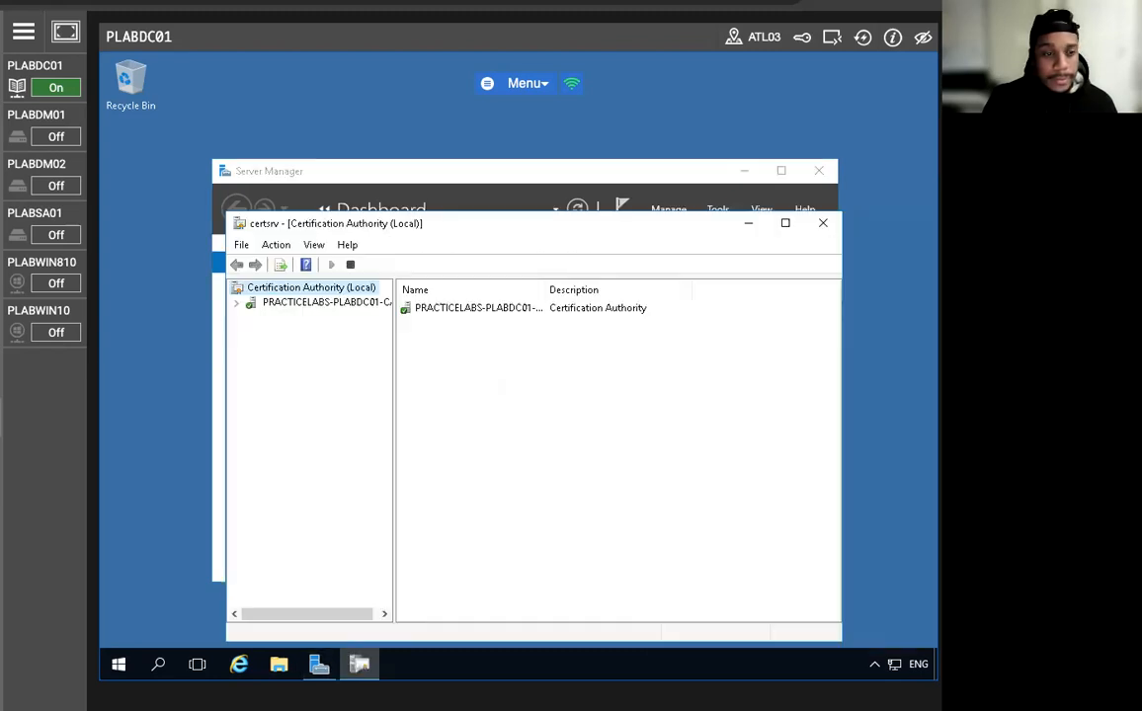
# Show the Details tab of the PRACTICELABS-PLABDC01-CA certificate from the CA's Properties.
pyautogui.click(280, 306)
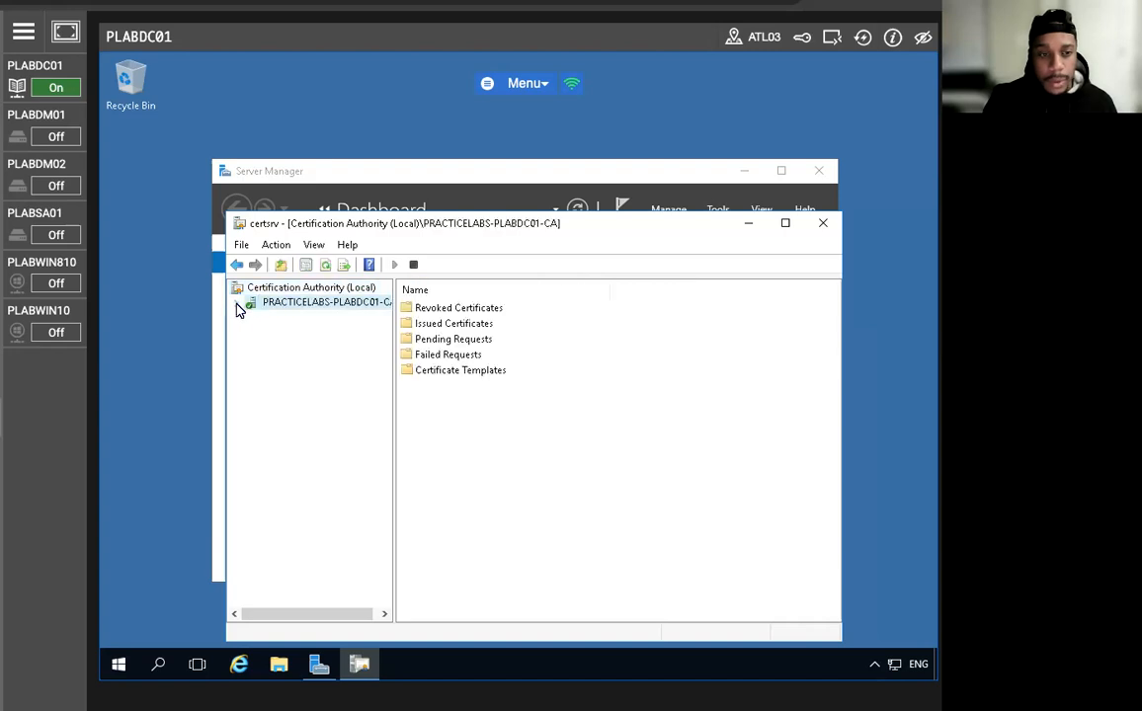
pyautogui.click(236, 303)
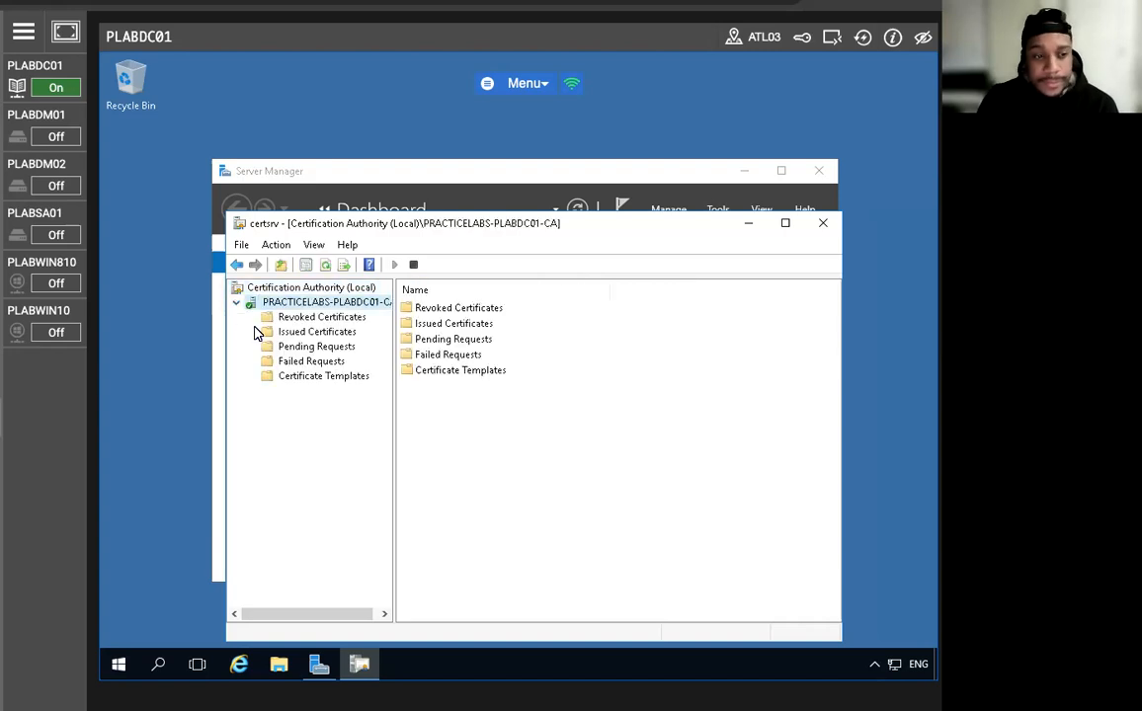
pyautogui.rightClick(308, 308)
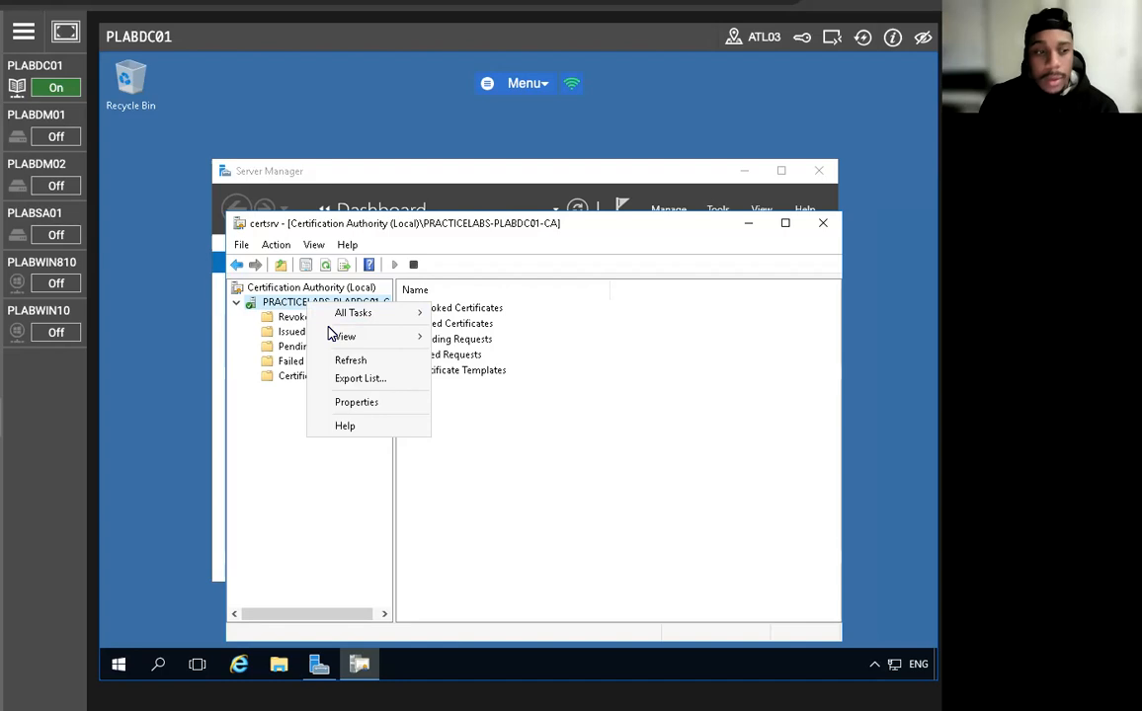
pyautogui.click(360, 404)
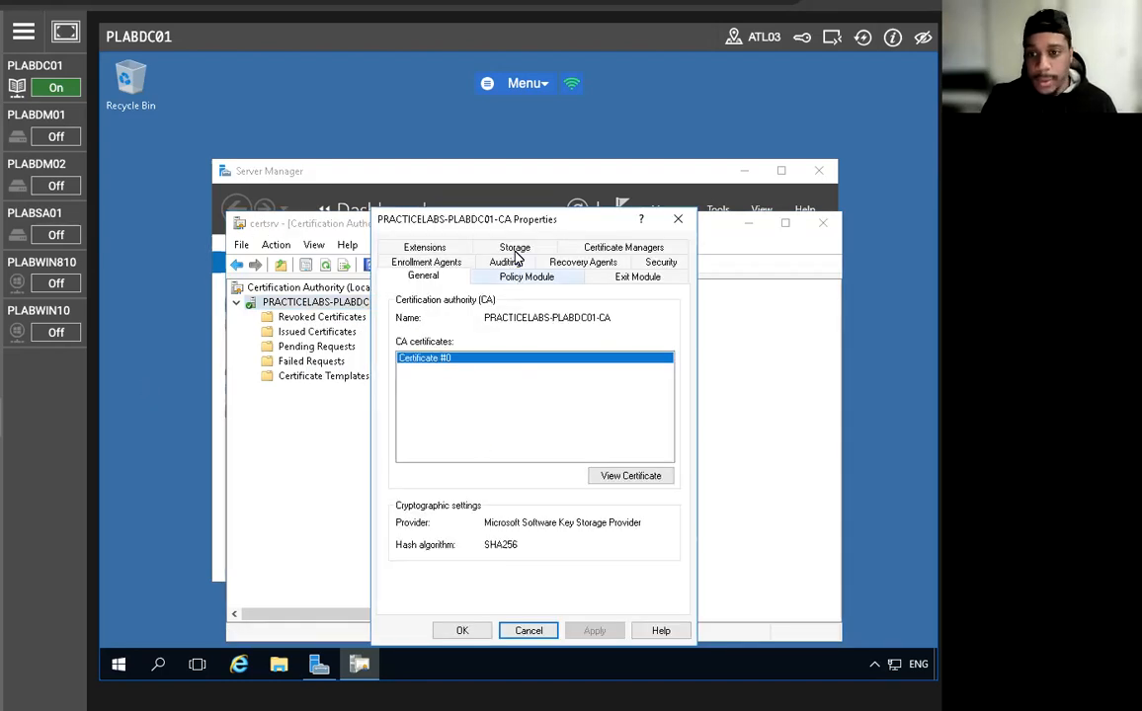
pyautogui.moveTo(508, 211); pyautogui.dragTo(454, 153)
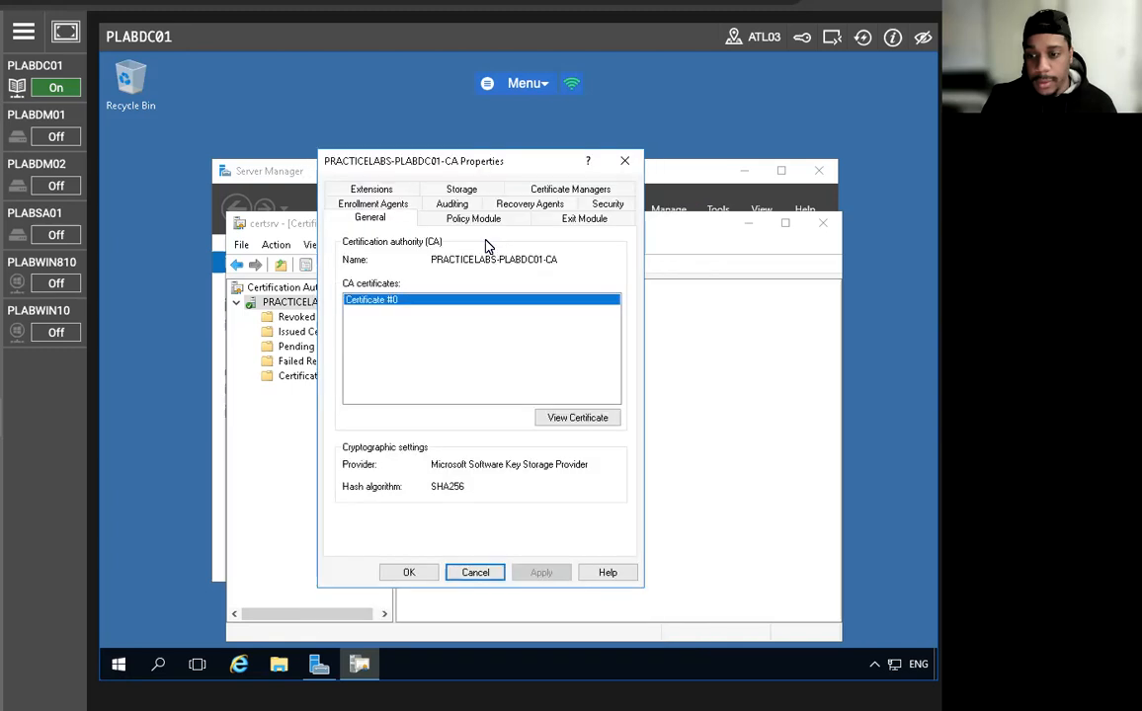
pyautogui.click(576, 421)
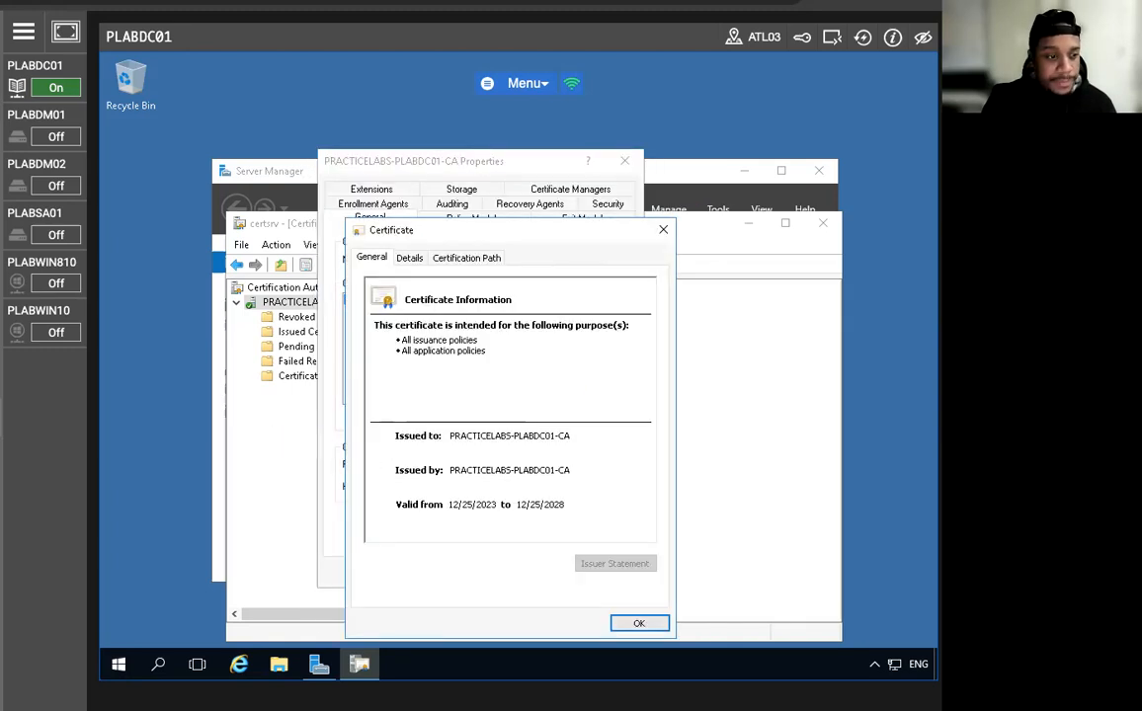
pyautogui.click(409, 258)
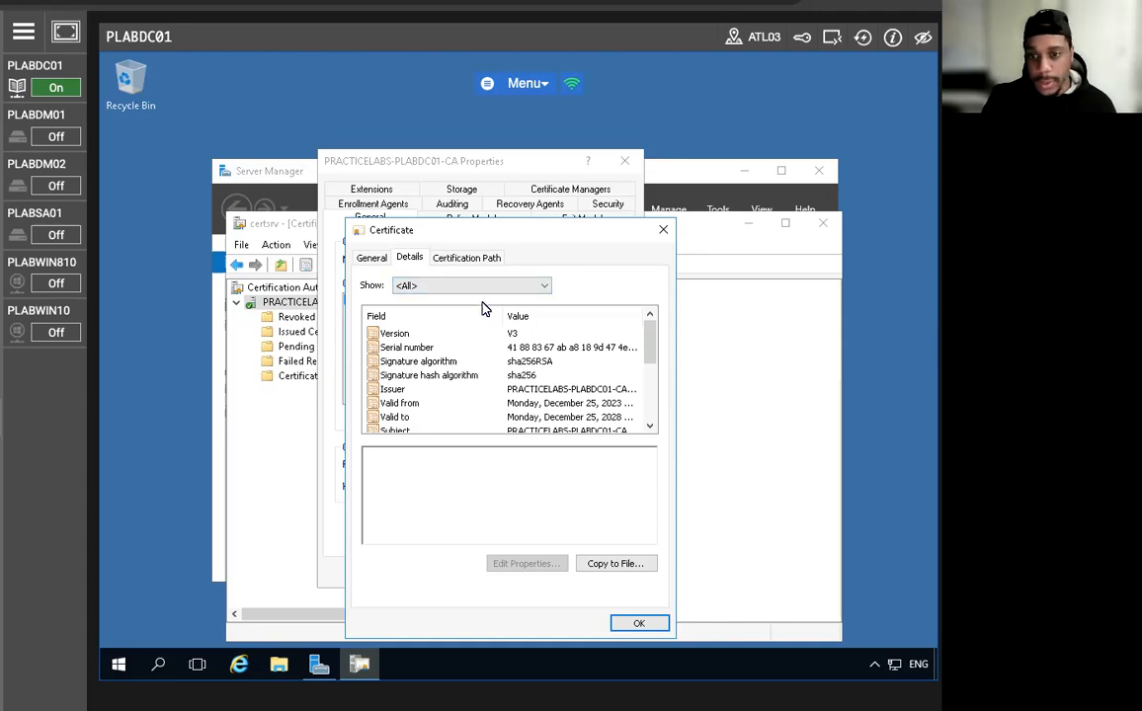
# Export the CA certificate in DER encoded binary X.509 format to c:\plabdc01.cer.
pyautogui.click(613, 567)
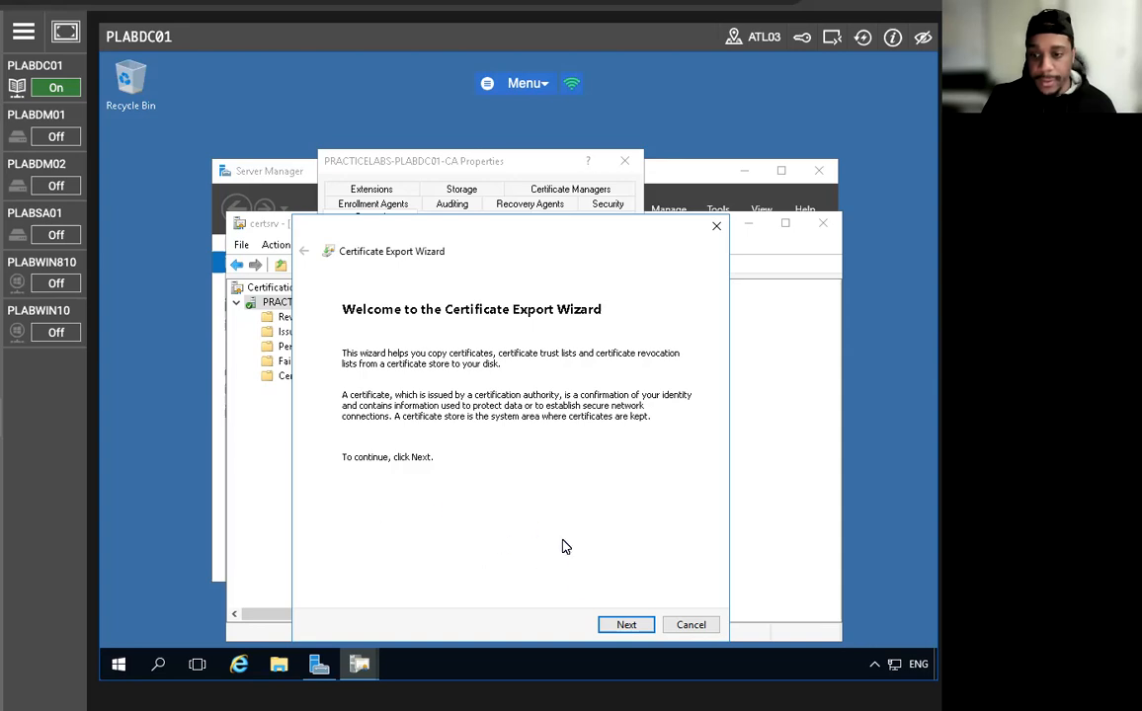
pyautogui.click(625, 624)
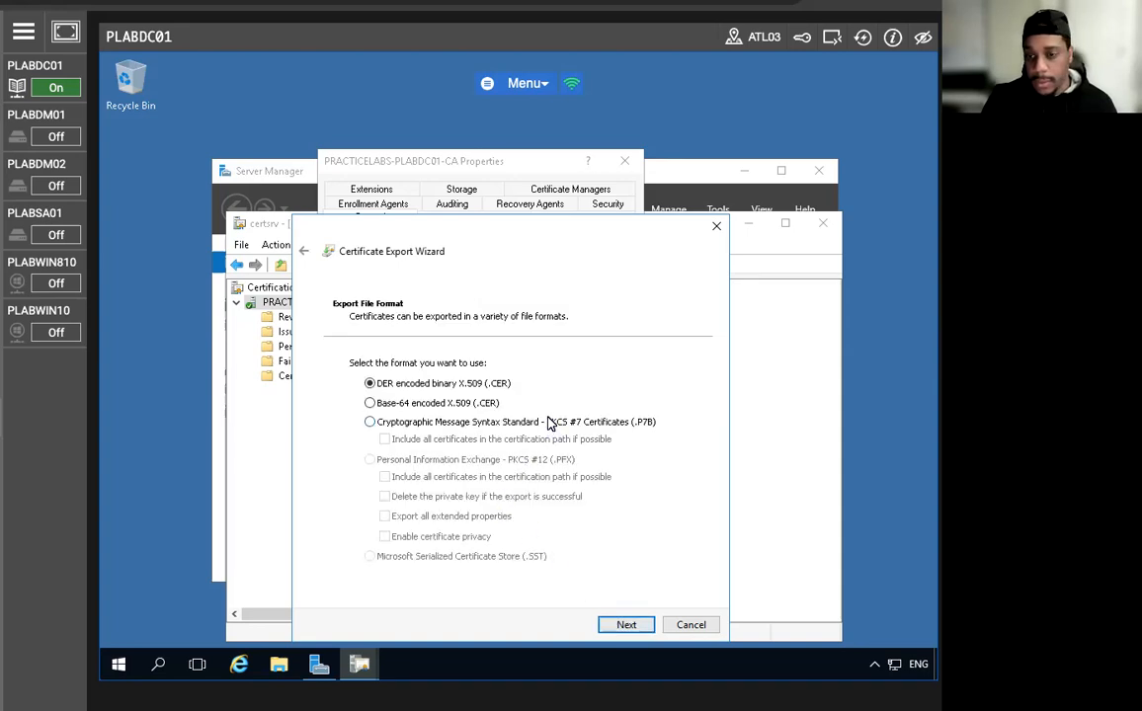
pyautogui.moveTo(485, 234); pyautogui.dragTo(459, 129)
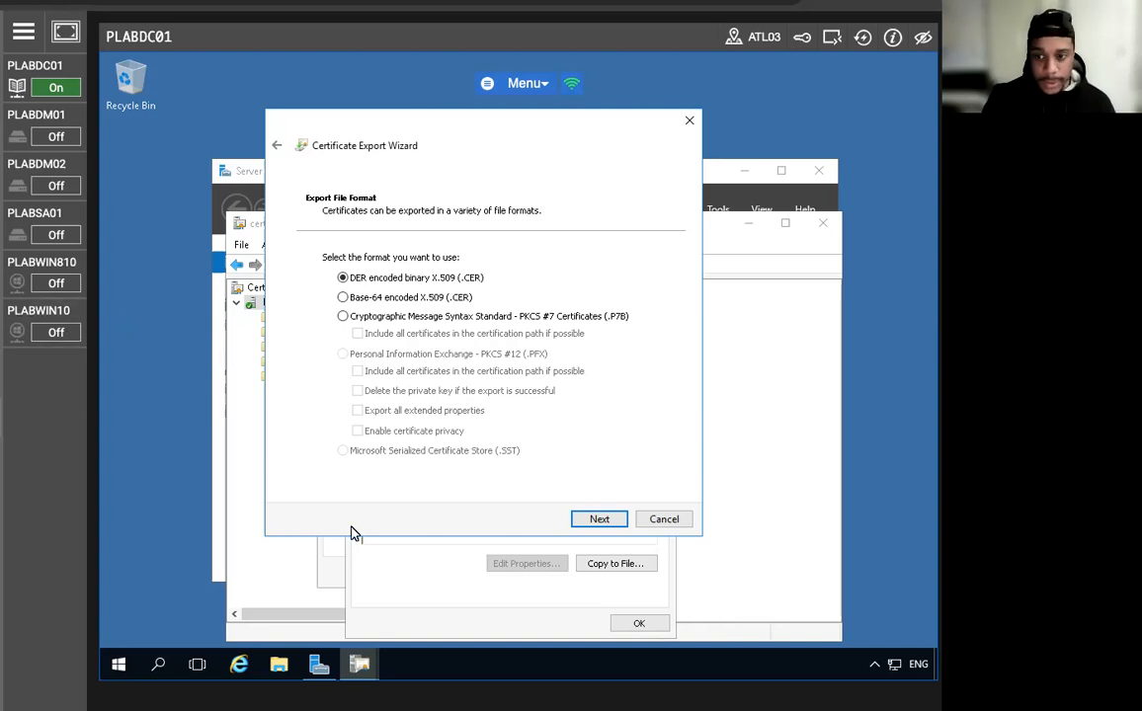
pyautogui.click(278, 146)
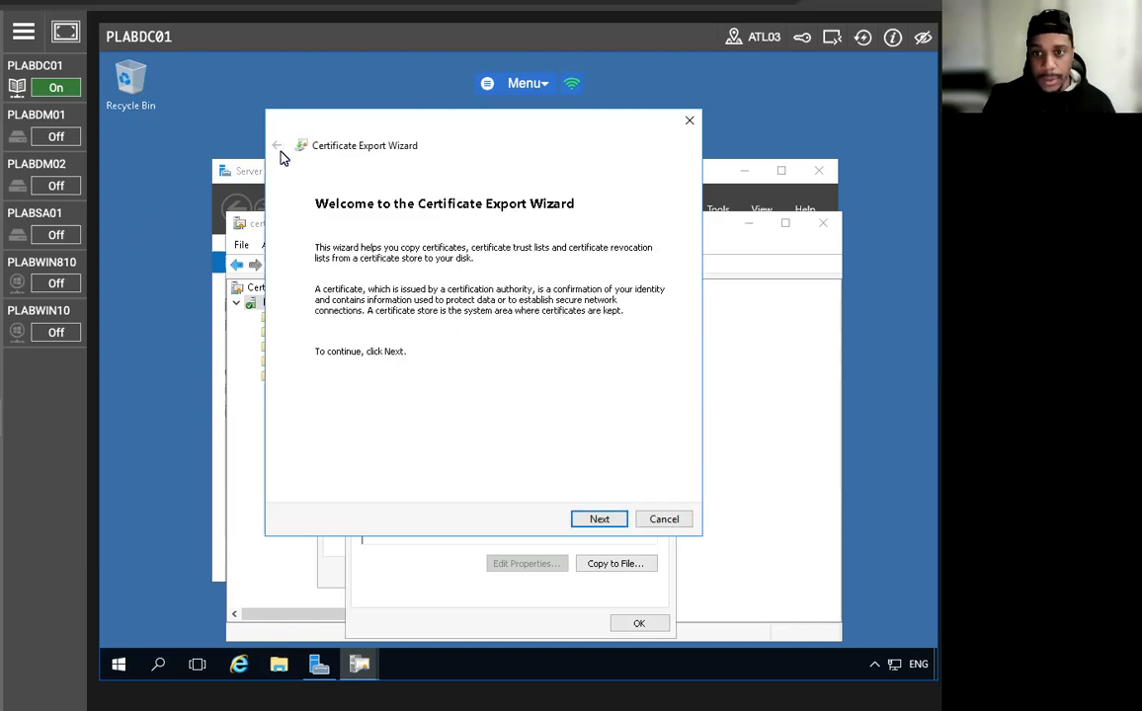
pyautogui.click(607, 518)
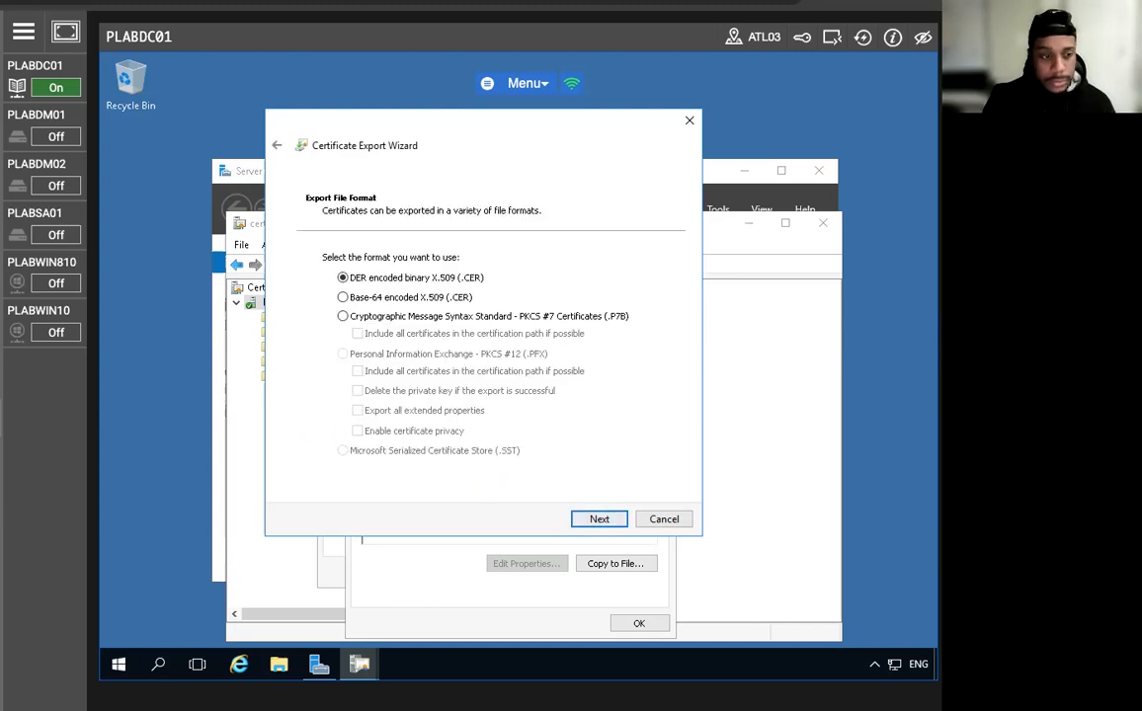
pyautogui.click(590, 519)
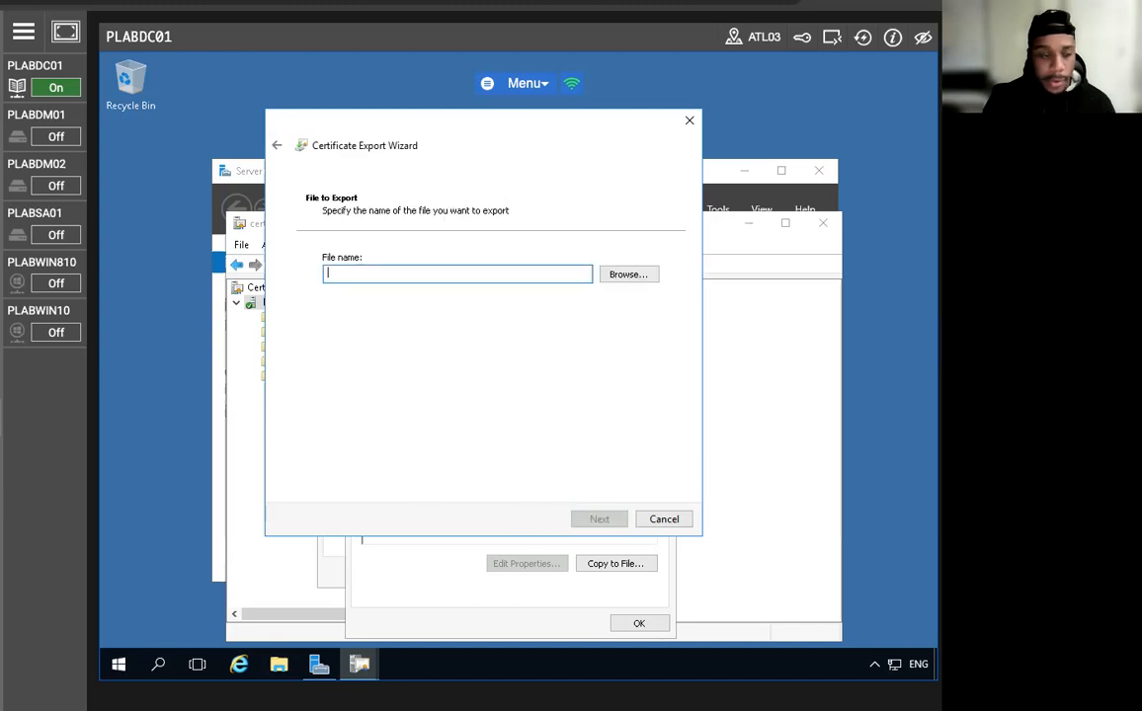
pyautogui.write('c:')
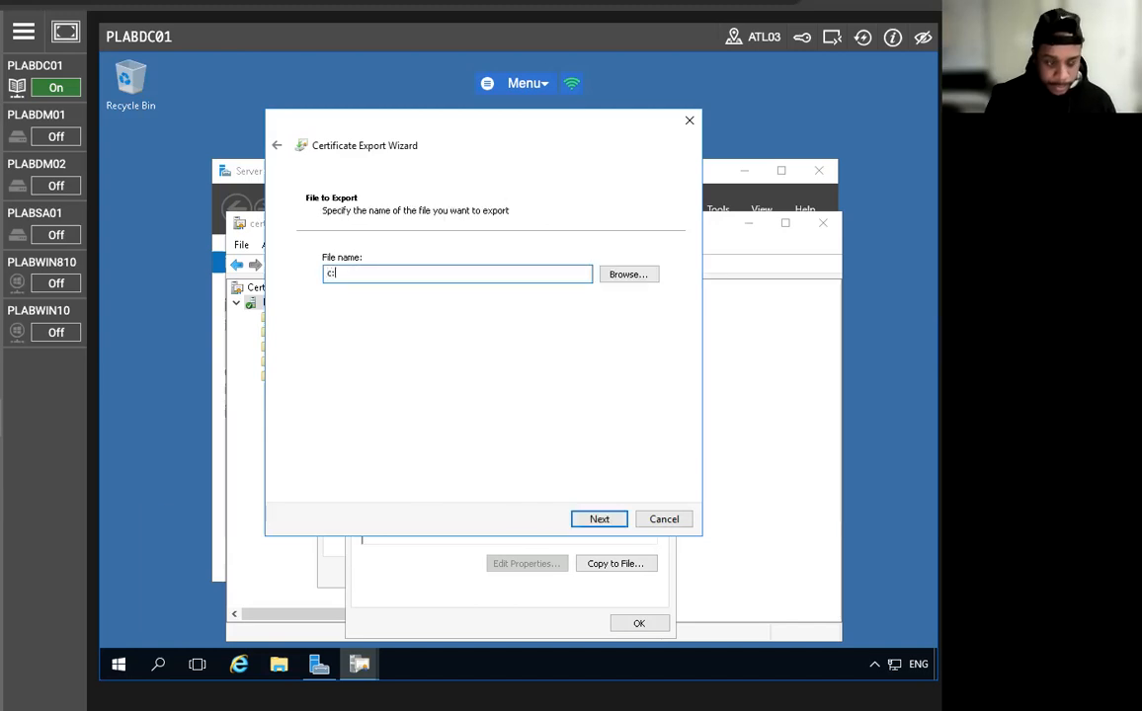
pyautogui.write('\\pl')
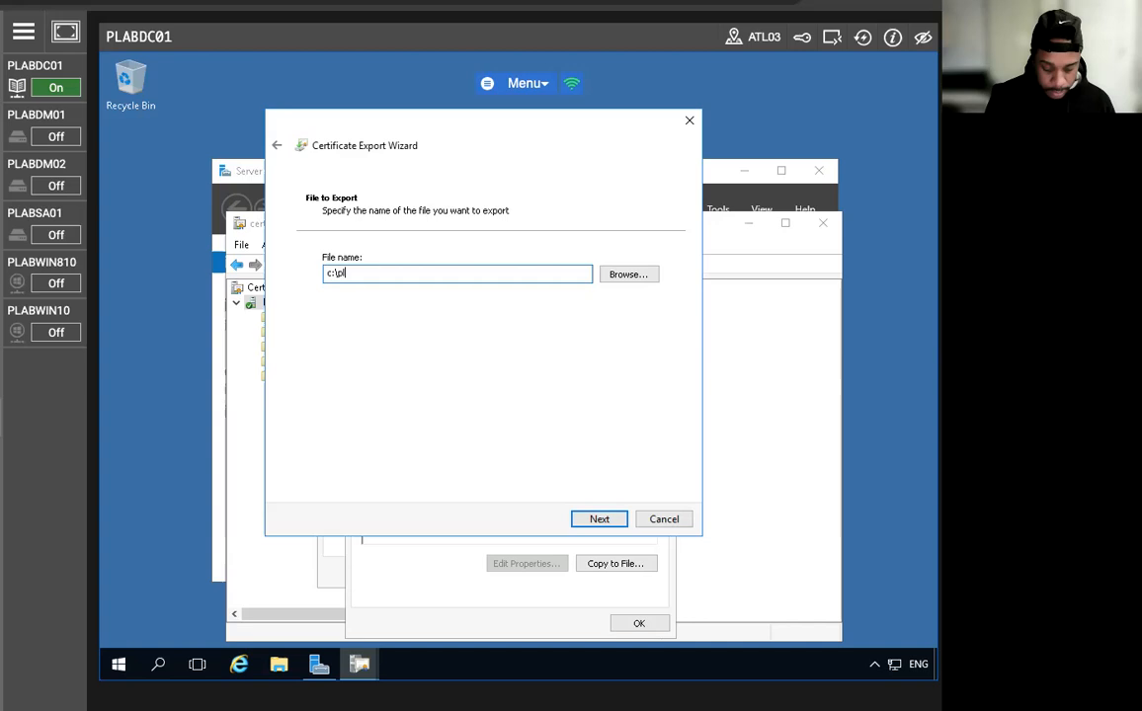
pyautogui.write('abdc01')
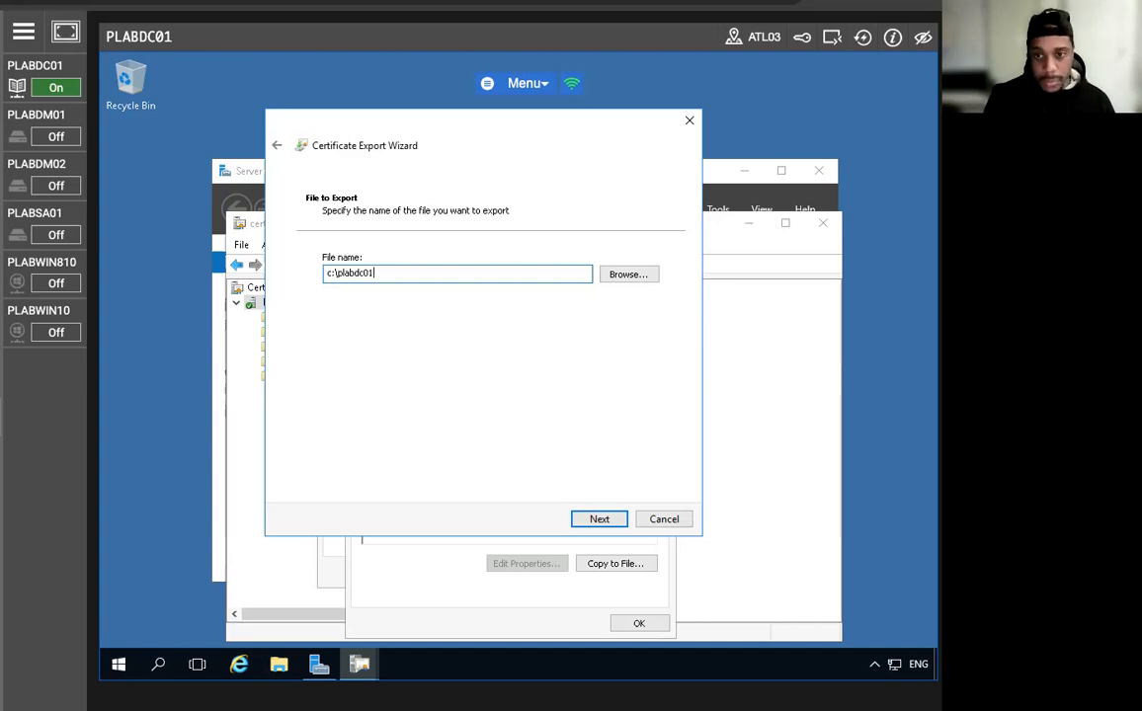
pyautogui.click(578, 520)
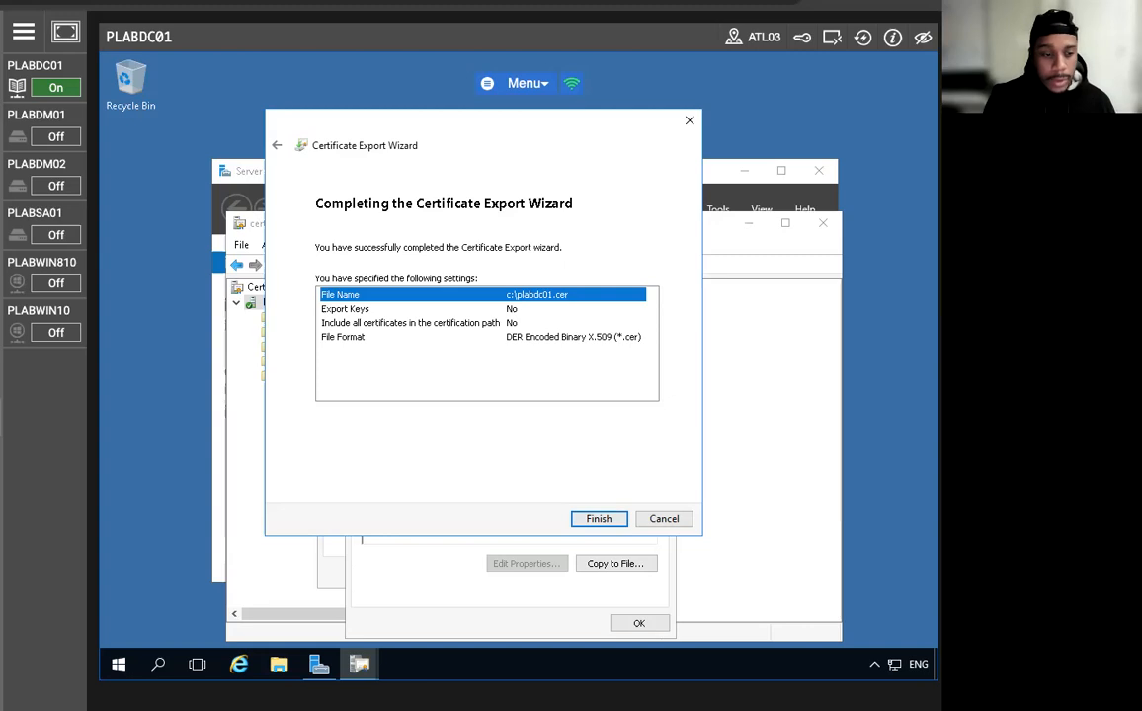
pyautogui.click(592, 519)
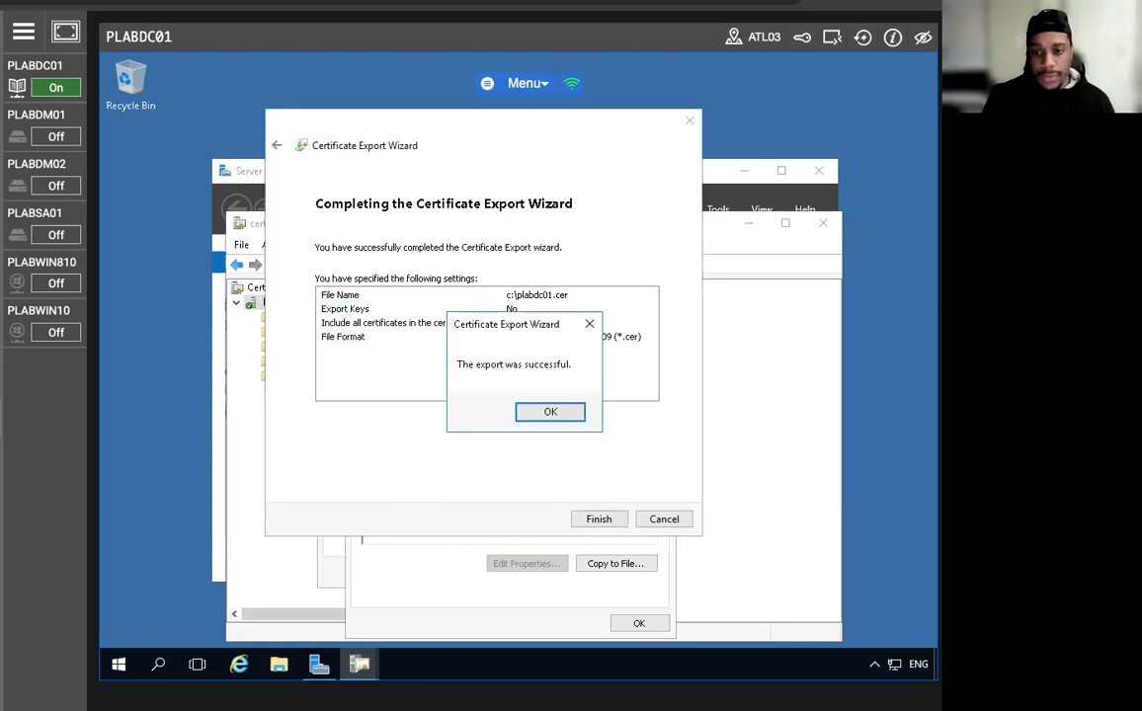
pyautogui.click(549, 414)
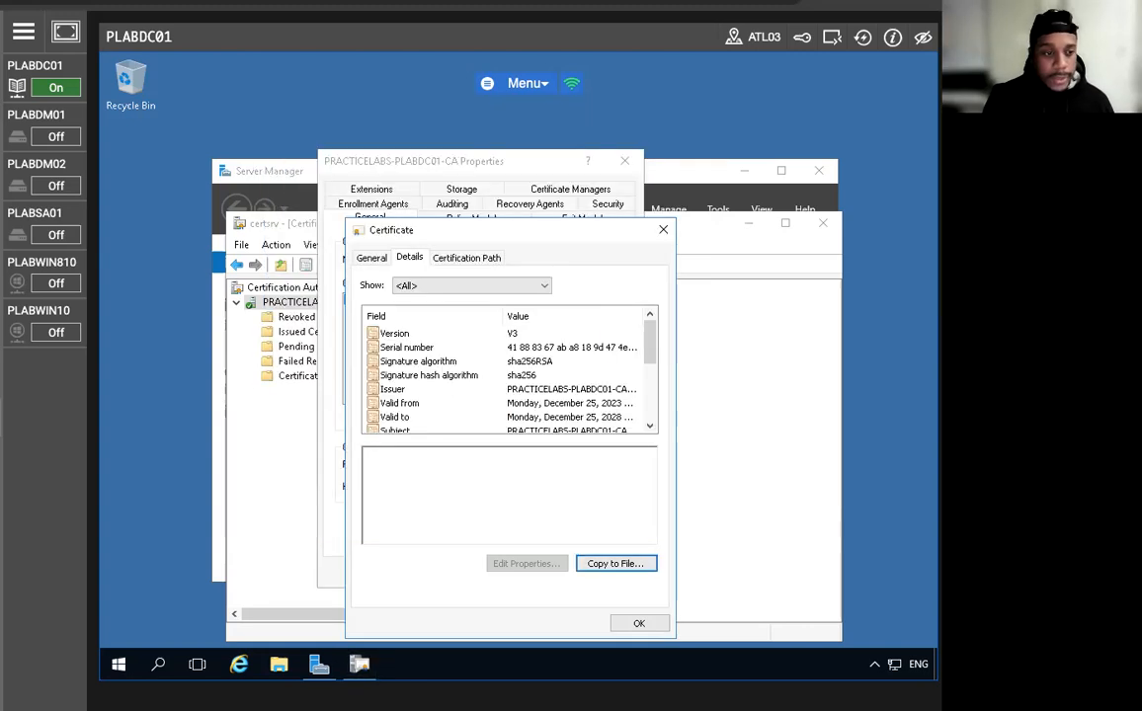
pyautogui.click(635, 622)
# Close the CA properties and choose Manage on Certificate Templates to open the templates console.
pyautogui.click(408, 573)
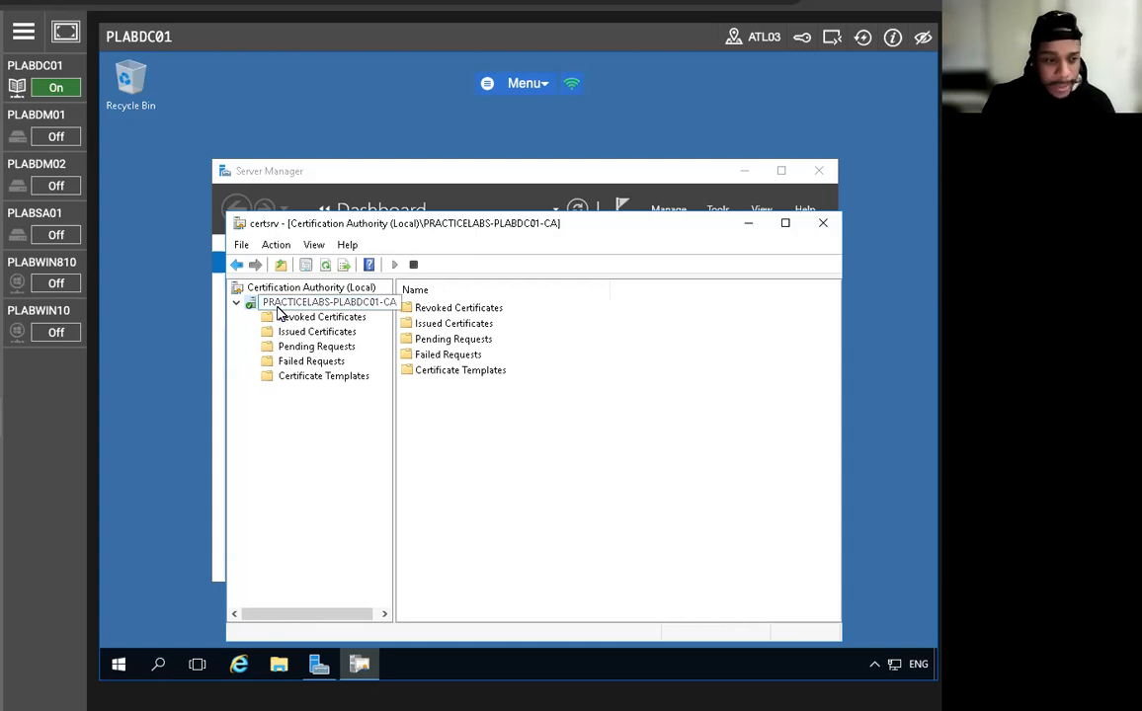
pyautogui.rightClick(299, 378)
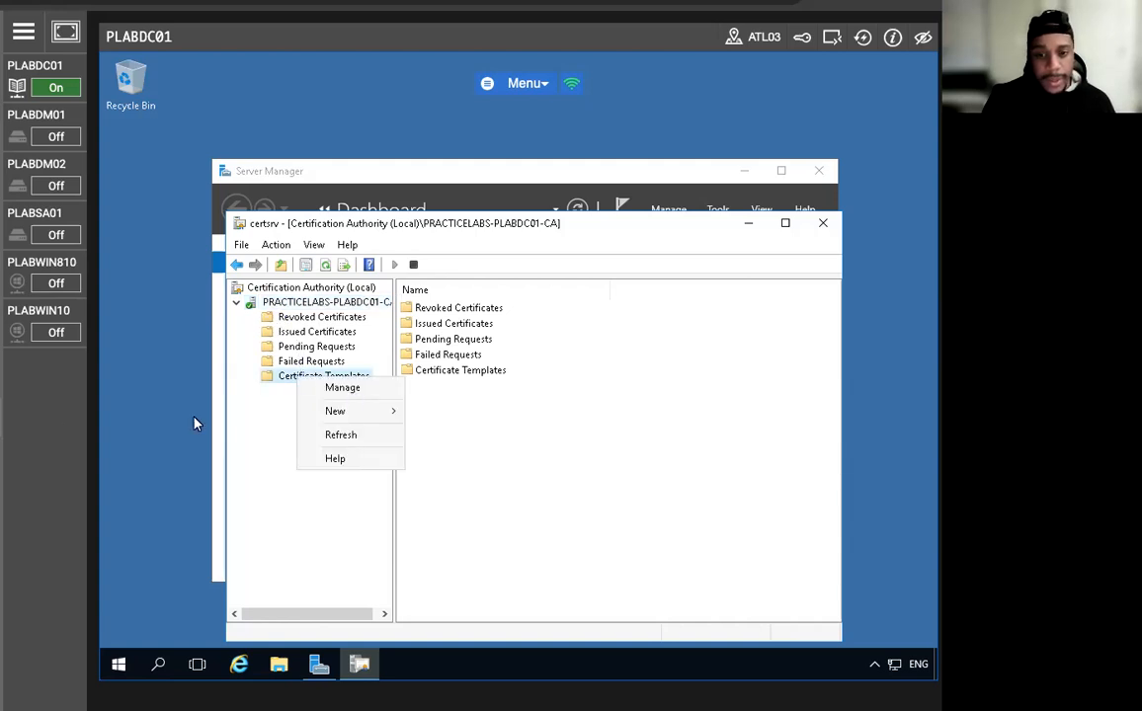
pyautogui.click(354, 391)
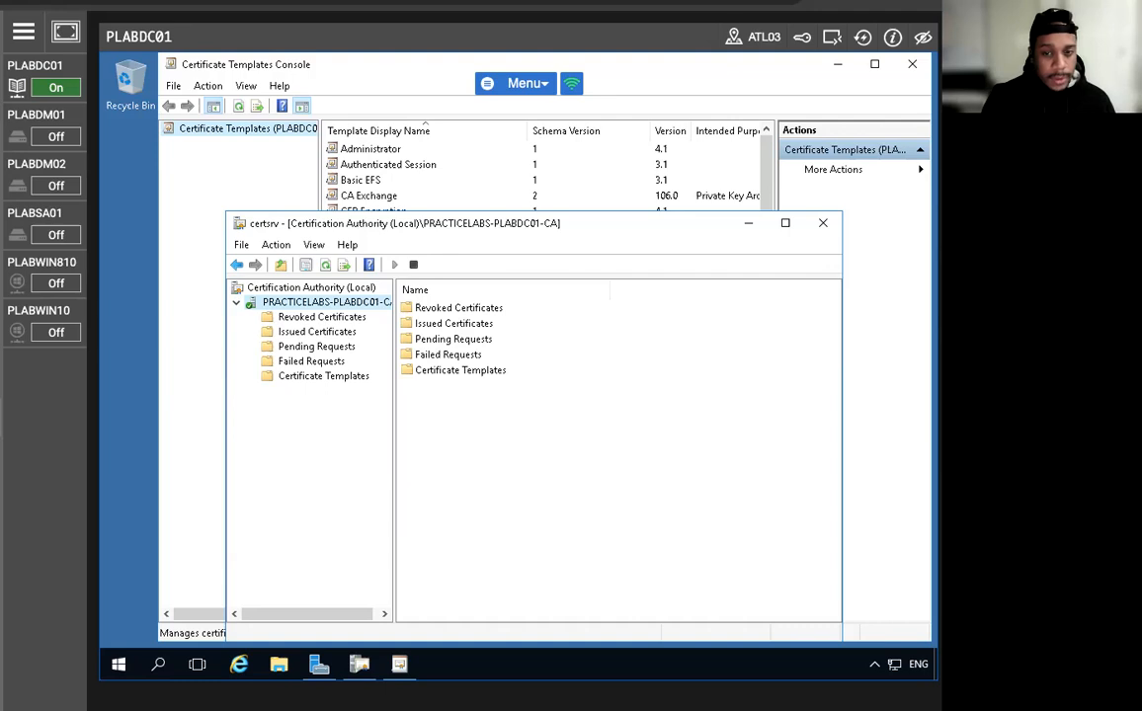
# Duplicate the Web Server template in the Certificate Templates Console.
pyautogui.click(185, 224)
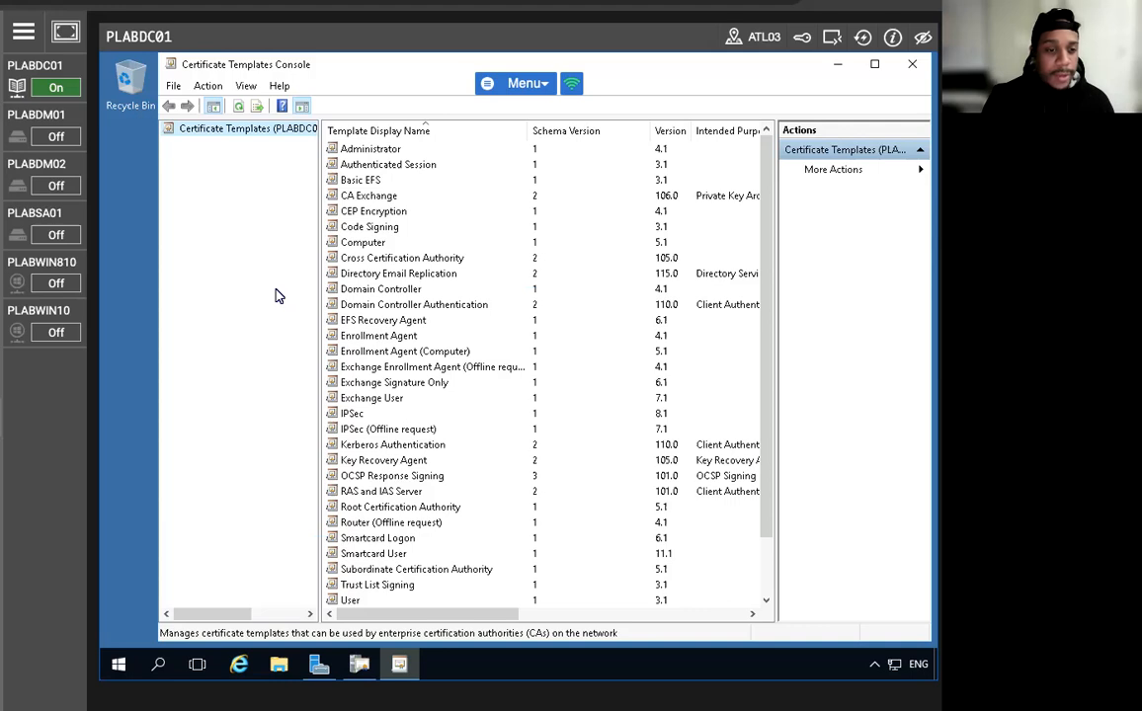
pyautogui.scroll(-2, 447, 332)
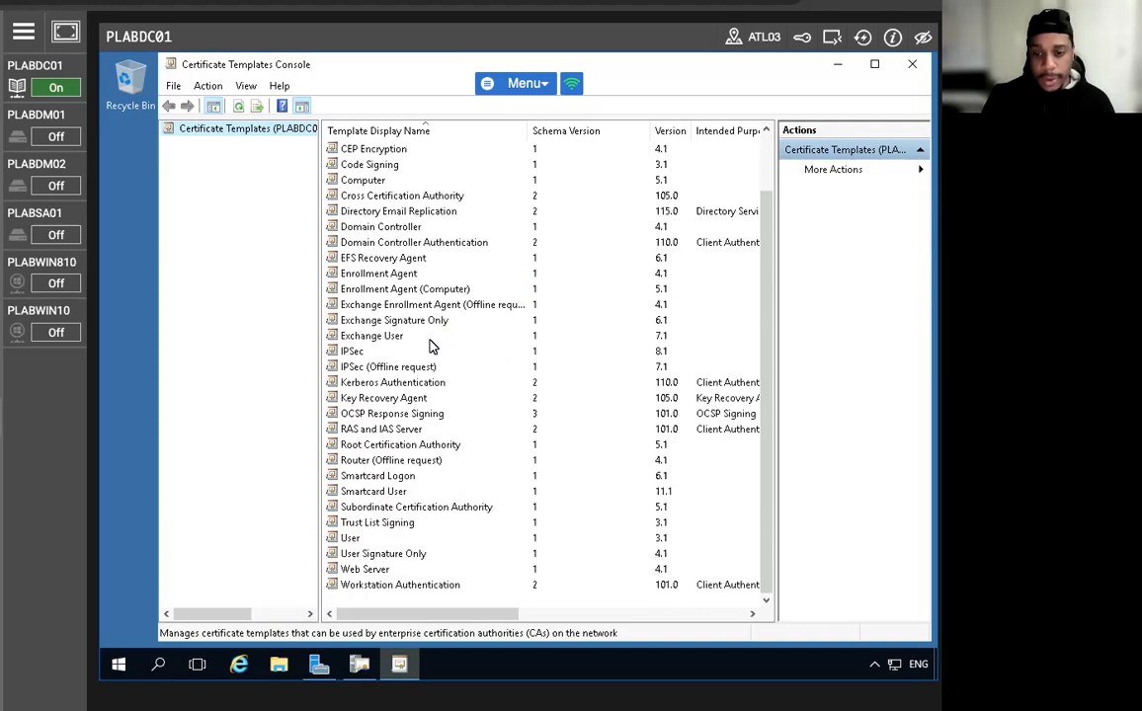
pyautogui.click(367, 570)
pyautogui.rightClick(370, 571)
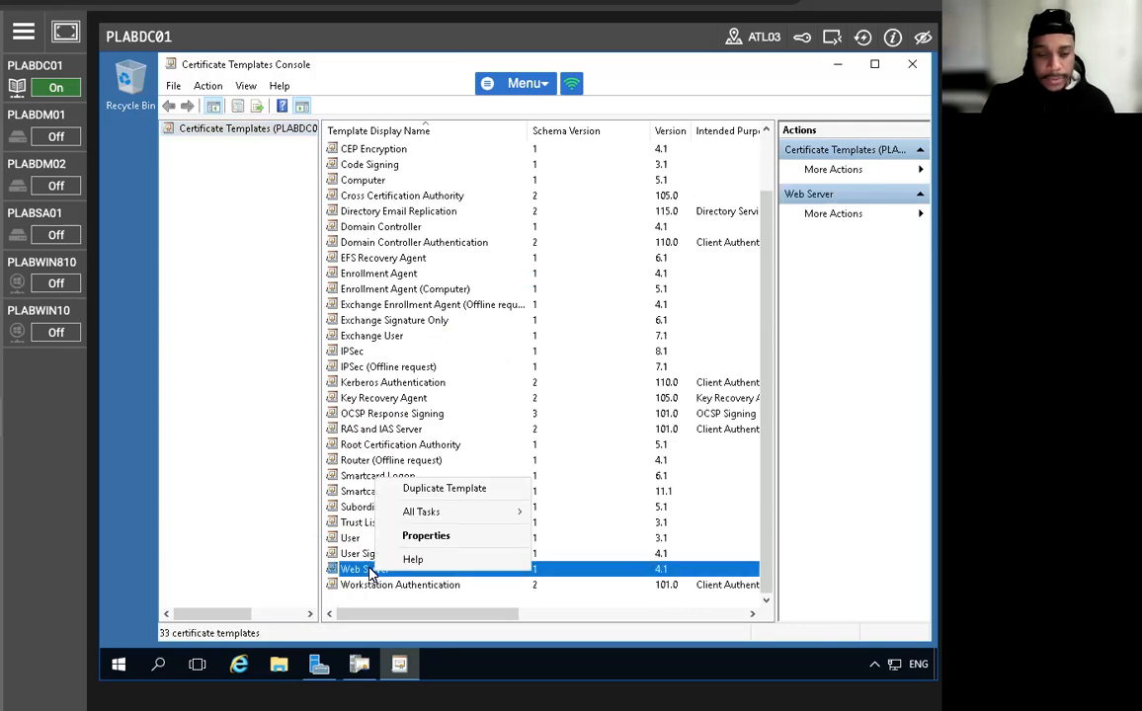
pyautogui.click(443, 488)
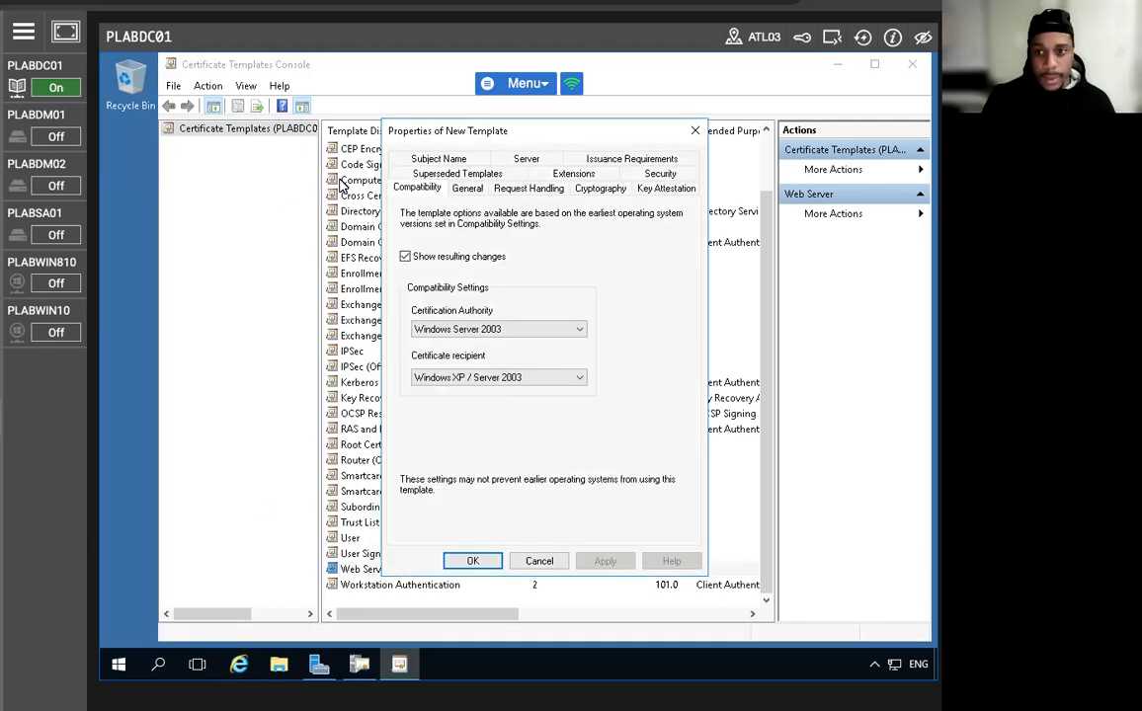
# Name the new template Plabs-Web, enable Publish certificate in Active Directory, and view Security.
pyautogui.click(468, 188)
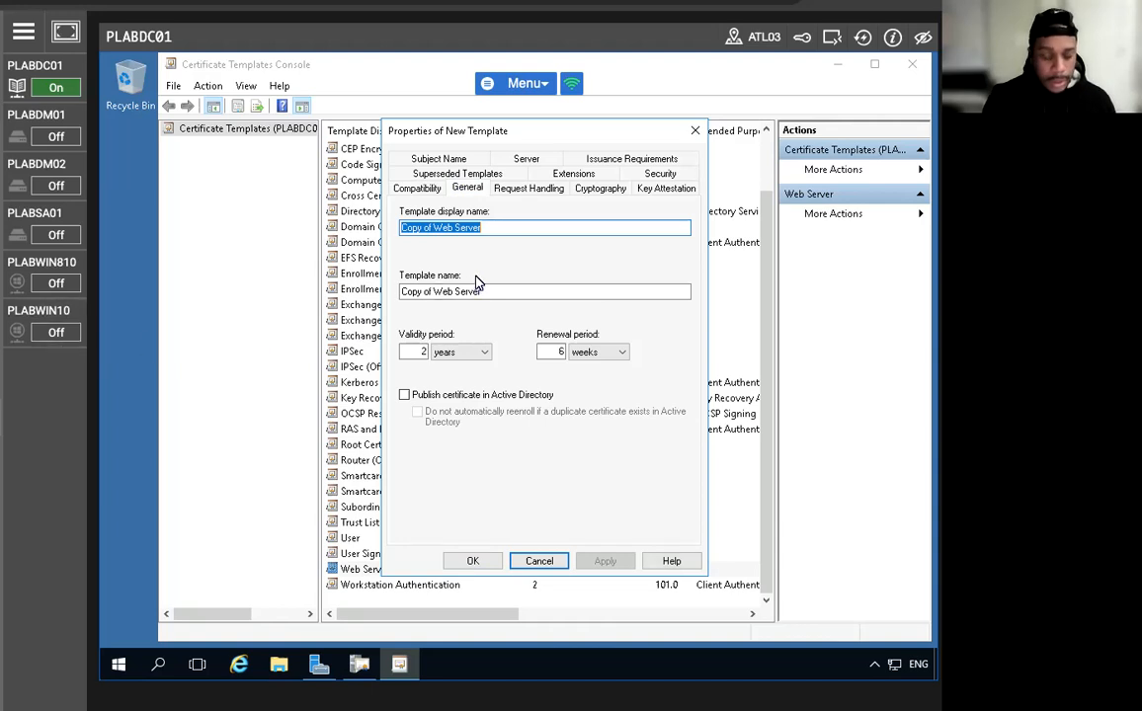
pyautogui.write('Plabs')
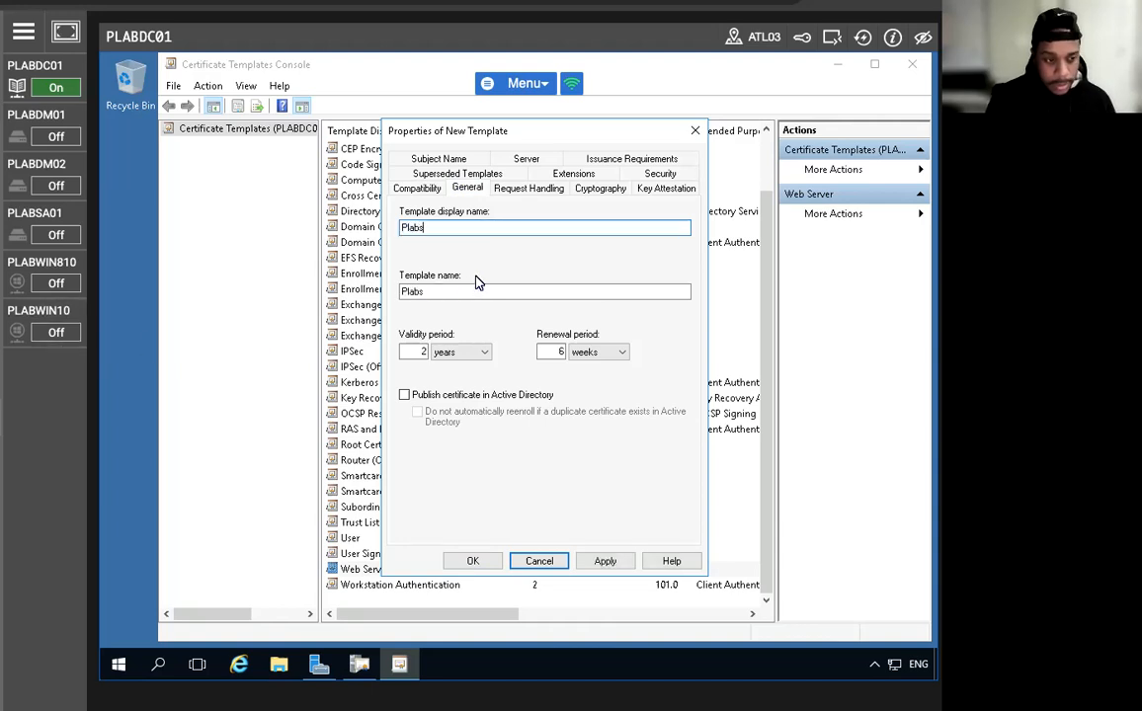
pyautogui.write('-Web')
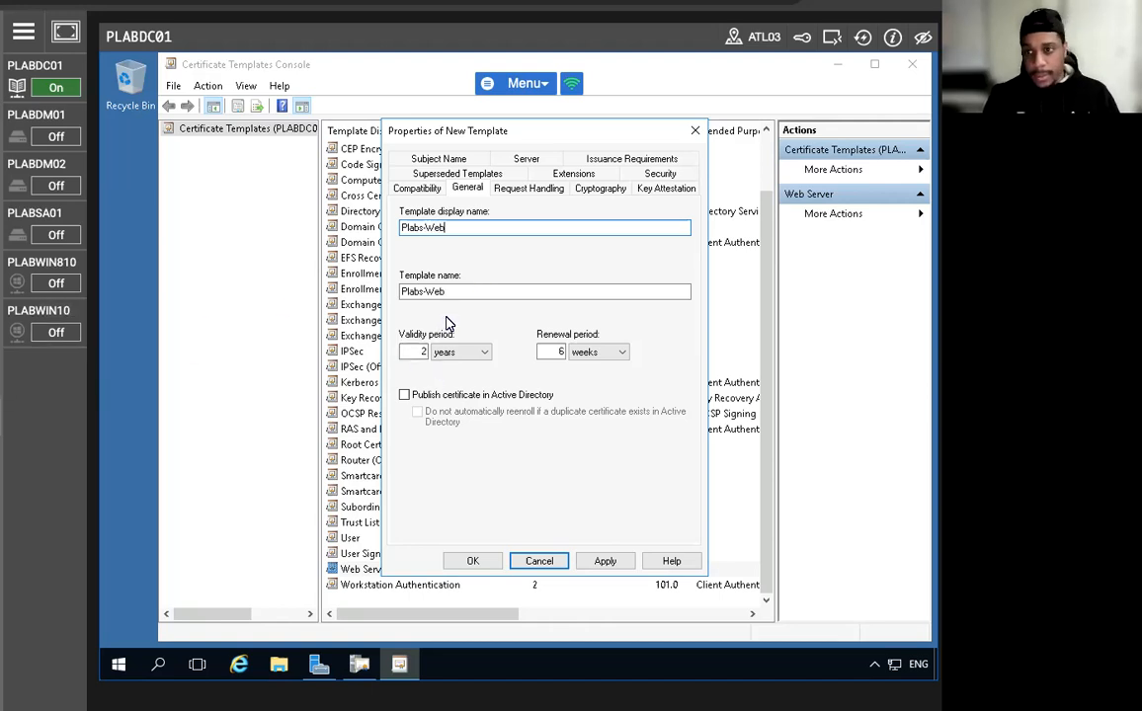
pyautogui.click(404, 395)
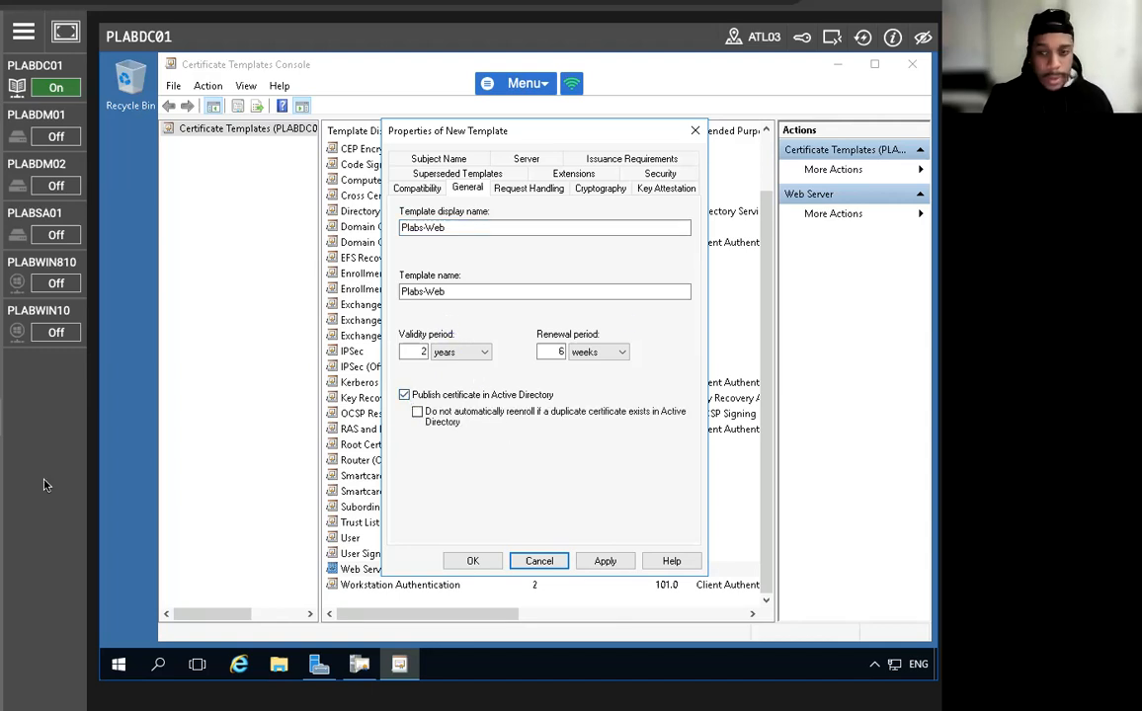
pyautogui.click(659, 174)
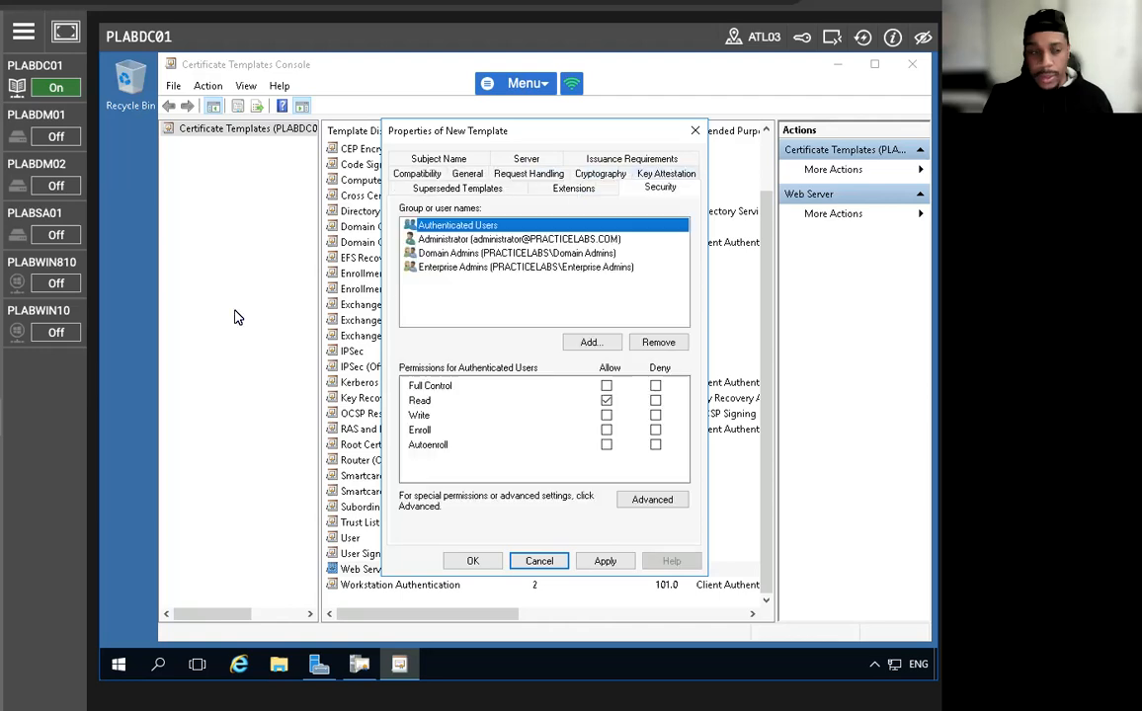
# Include Computers as an object type and add computer accounts PLABDC01 and PLABDM01.
pyautogui.click(590, 343)
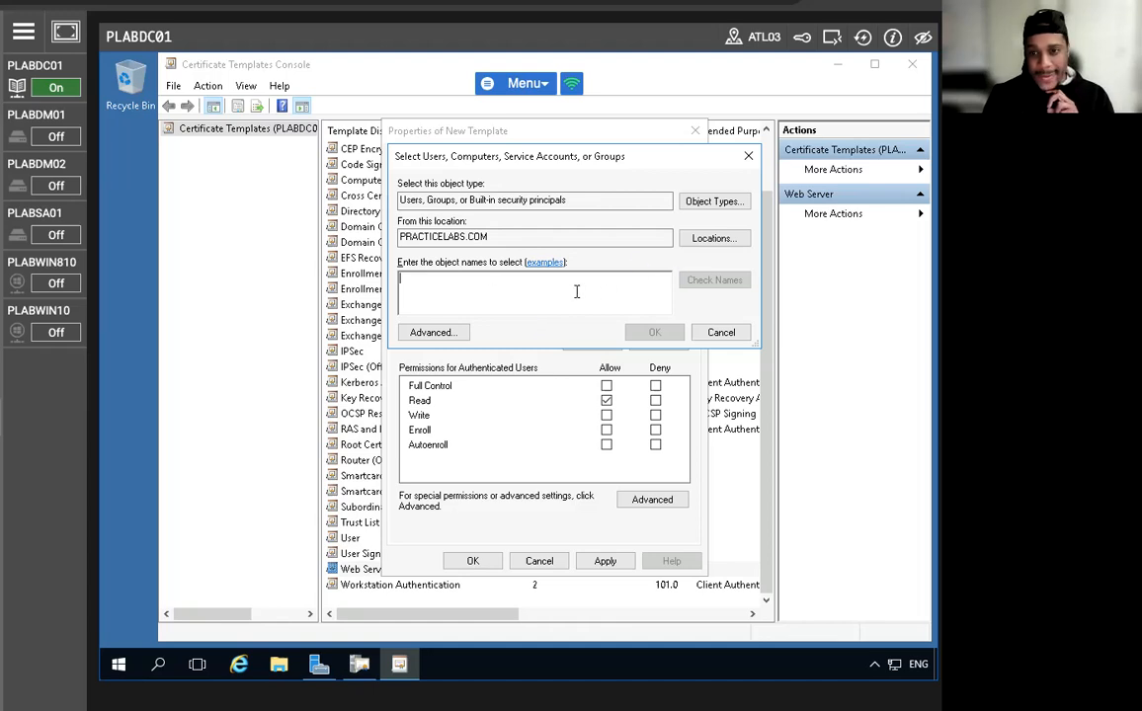
pyautogui.click(698, 208)
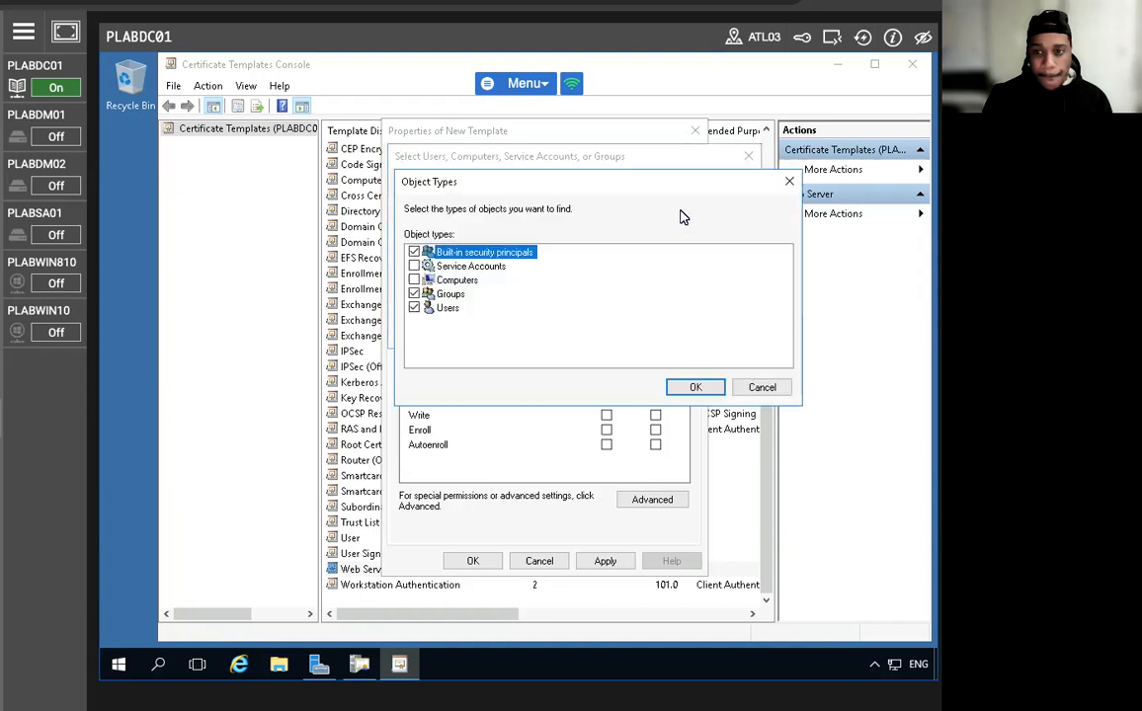
pyautogui.click(415, 280)
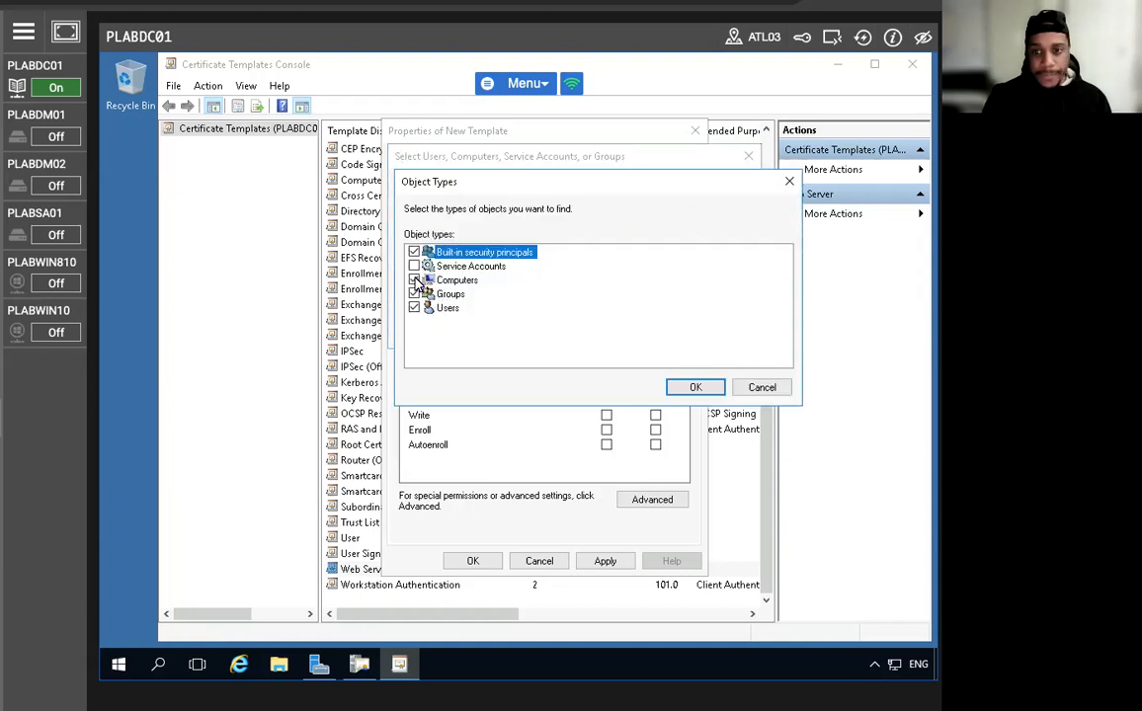
pyautogui.click(695, 388)
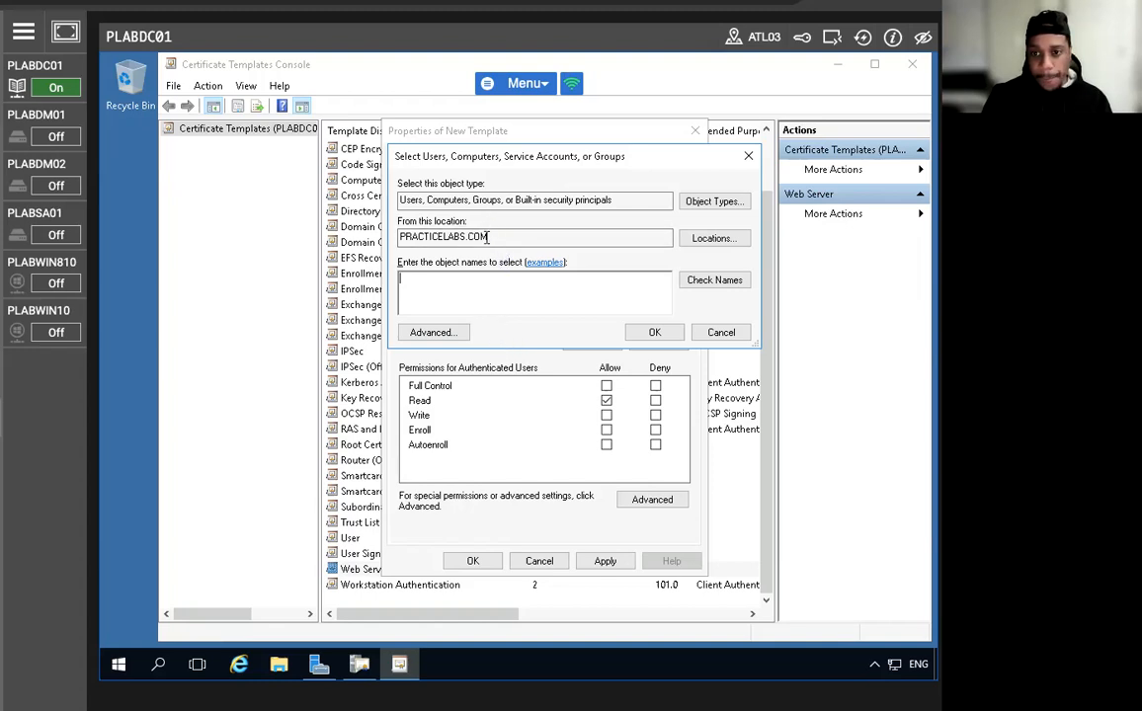
pyautogui.write('plabdc01.plabdm01')
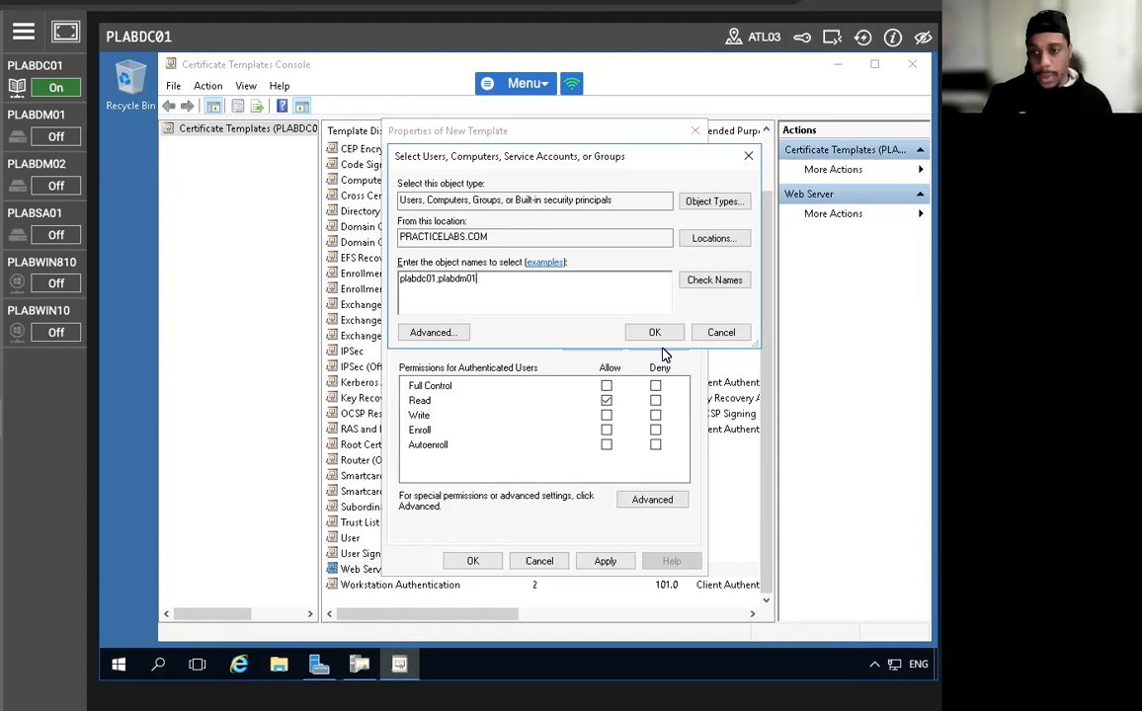
pyautogui.click(708, 285)
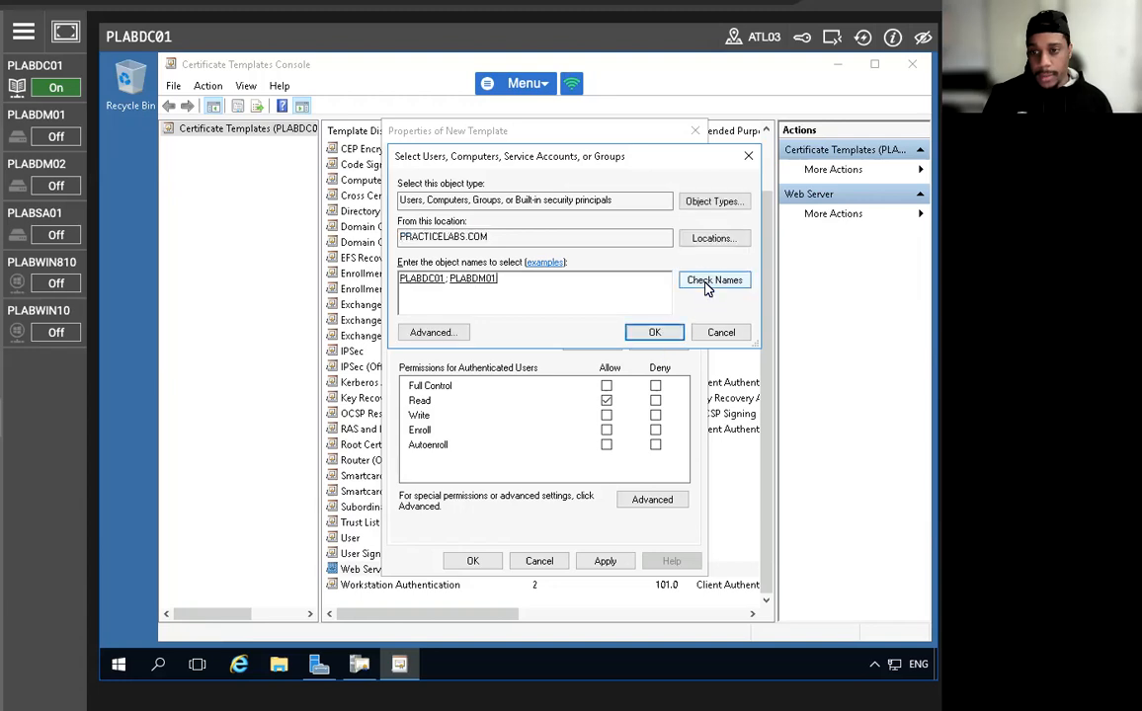
pyautogui.click(642, 332)
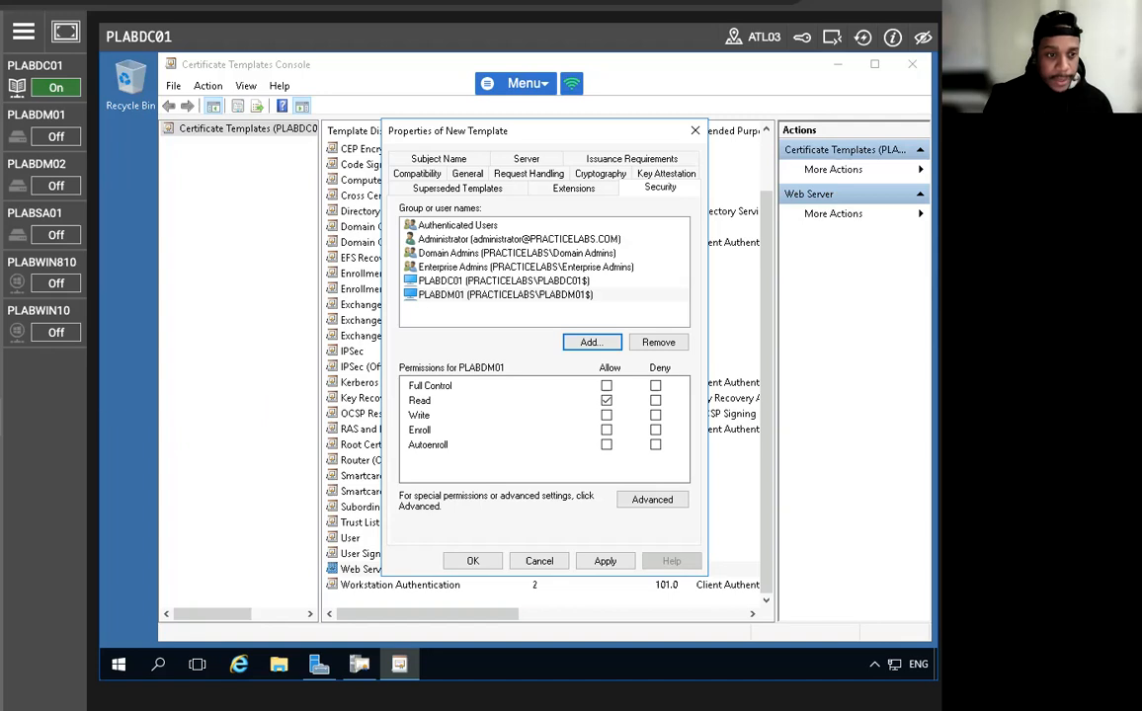
# Allow Enroll for PLABDC01 and PLABDM01, save Plabs-Web, and close the Certificate Templates Console.
pyautogui.click(468, 284)
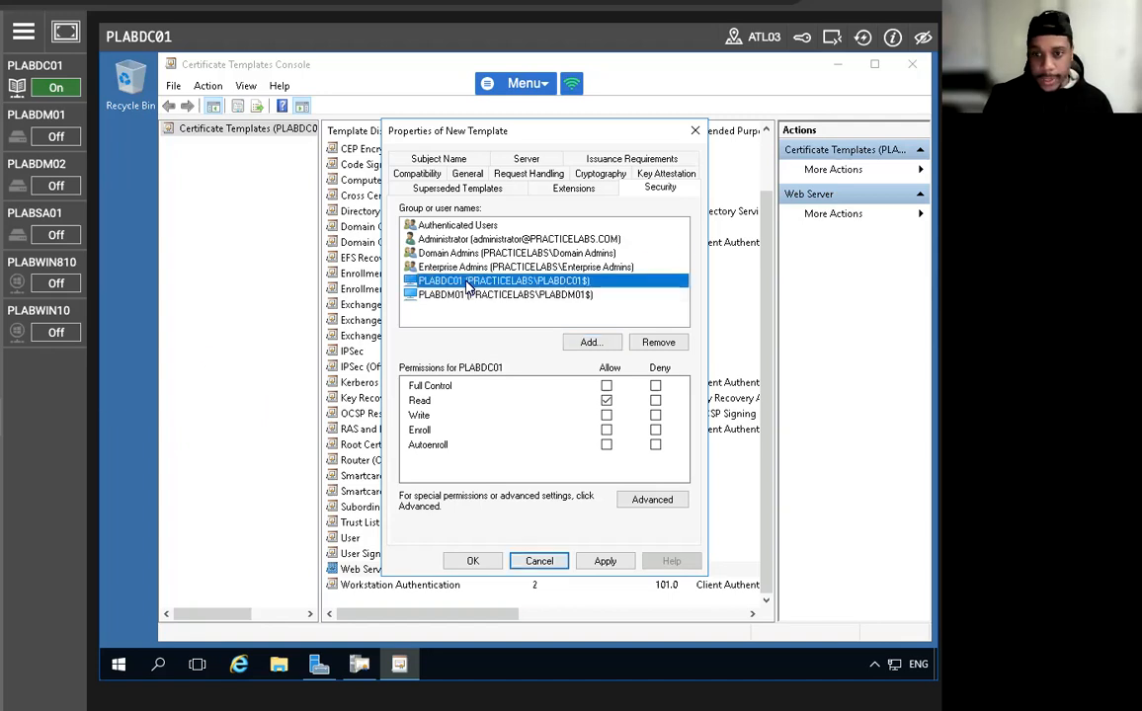
pyautogui.click(607, 431)
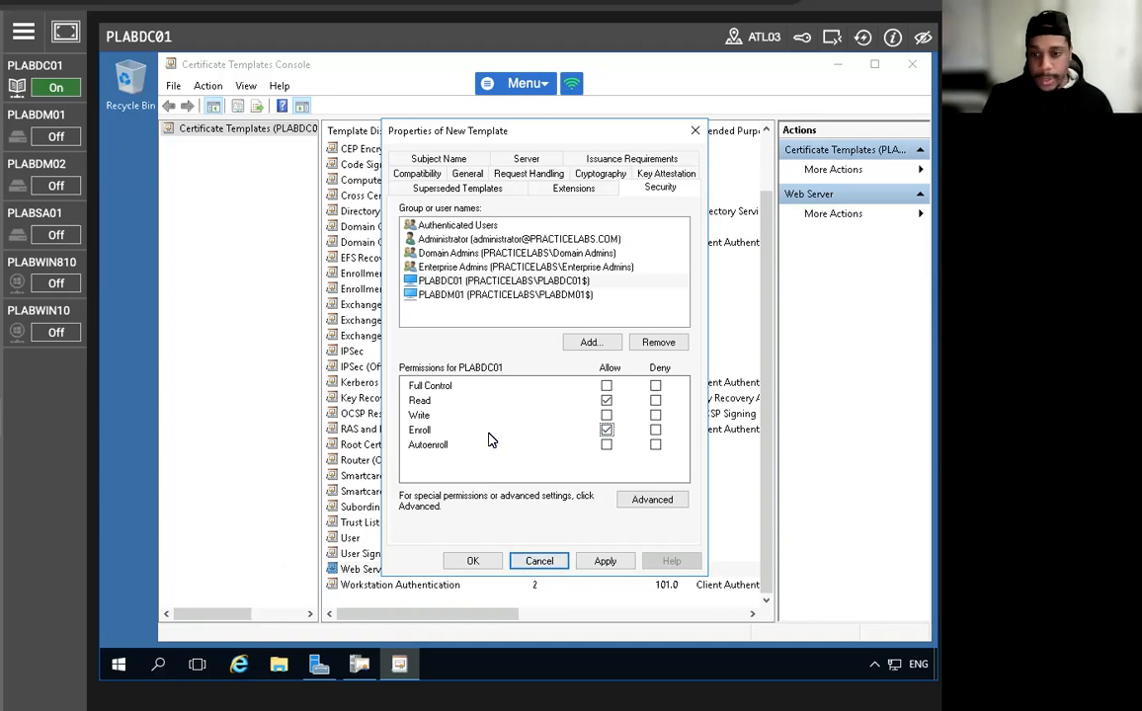
pyautogui.click(462, 295)
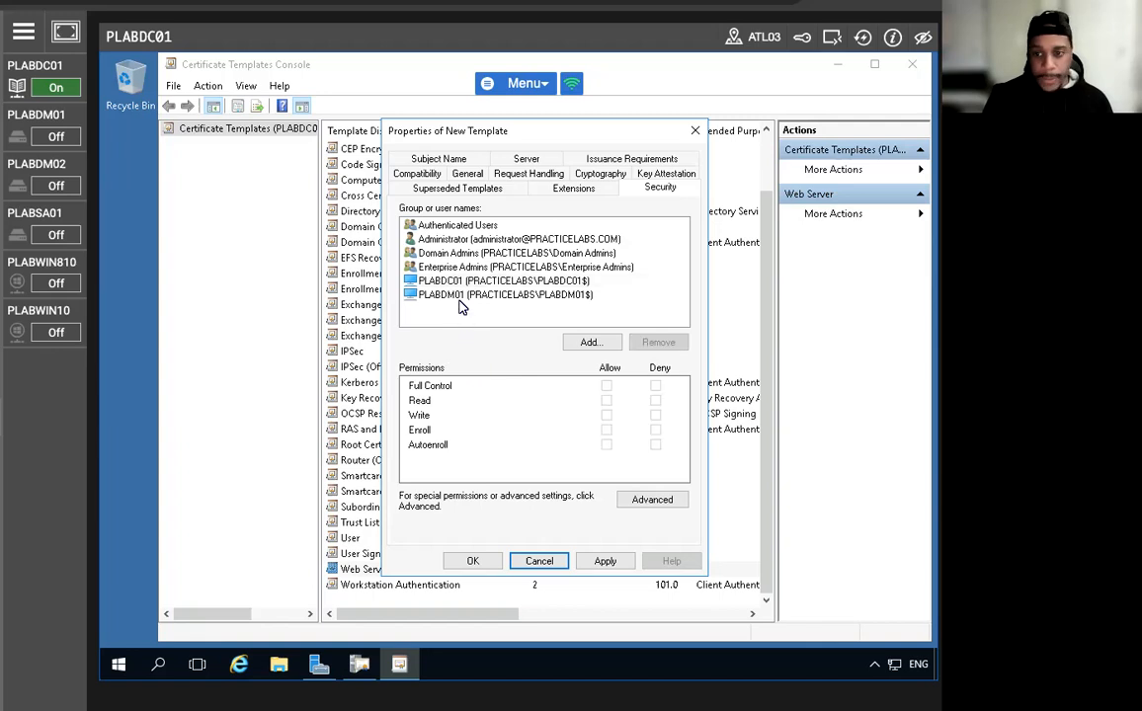
pyautogui.click(605, 431)
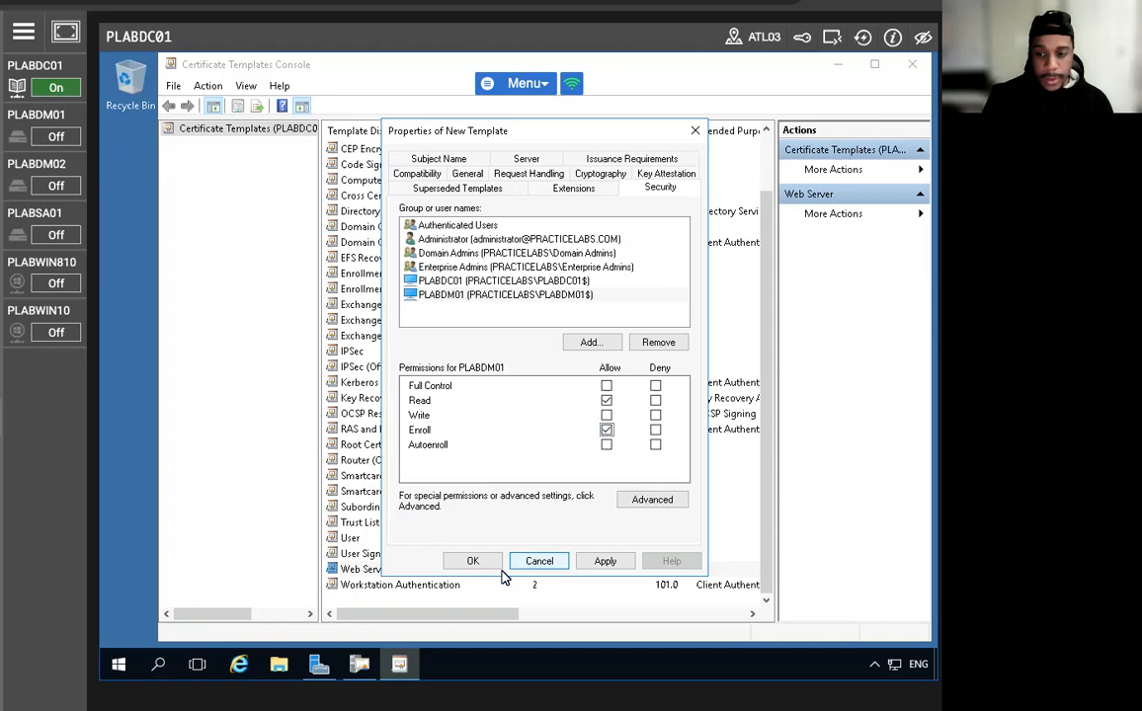
pyautogui.click(470, 561)
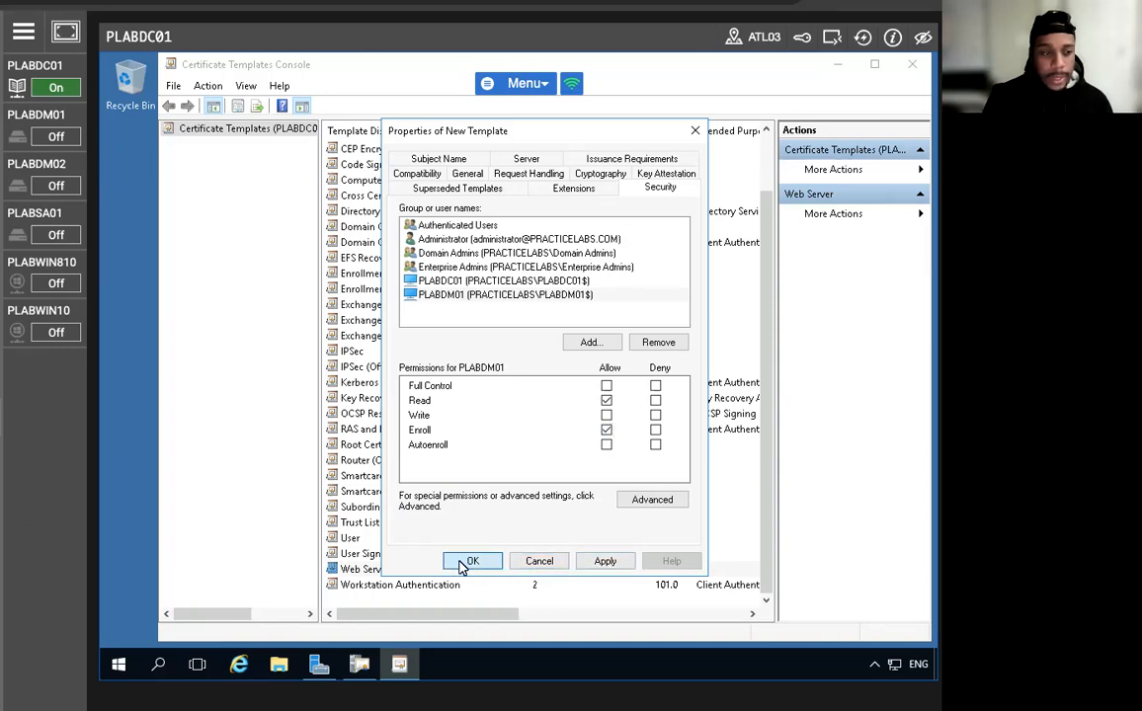
pyautogui.click(912, 65)
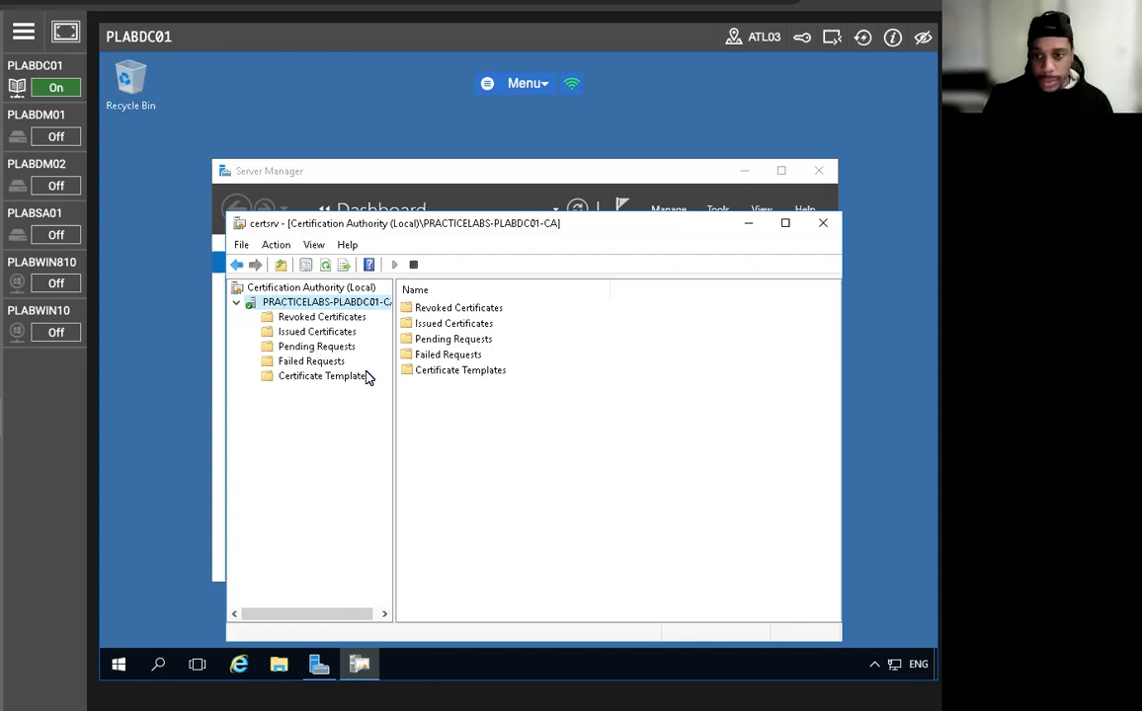
# Add Plabs-Web as a Certificate Template to Issue on the CA, then close the certsrv console.
pyautogui.rightClick(328, 379)
pyautogui.moveTo(395, 413)
pyautogui.click(535, 415)
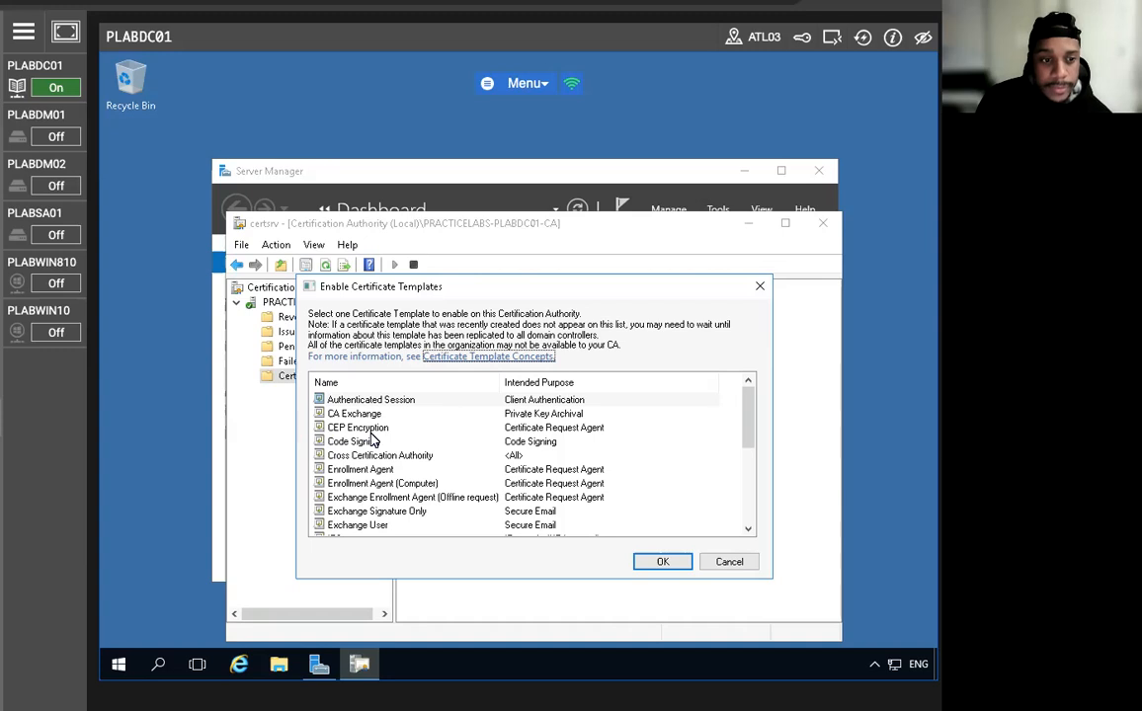
pyautogui.scroll(-2, 445, 453)
pyautogui.scroll(-2, 445, 453)
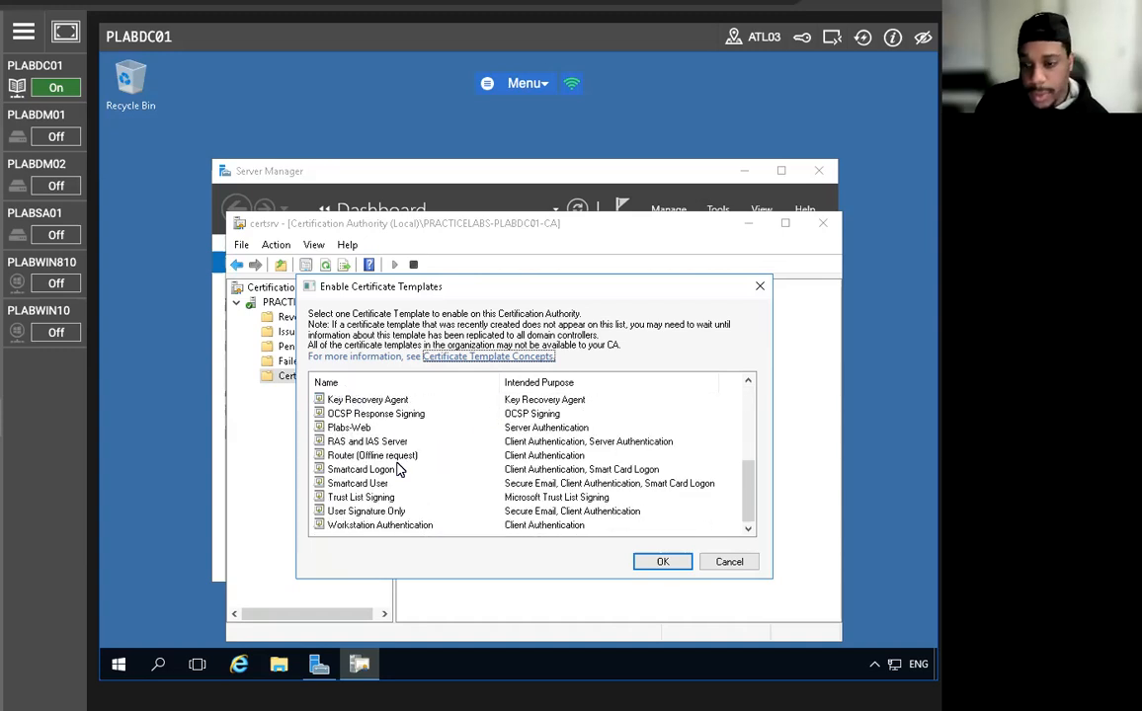
pyautogui.click(385, 429)
pyautogui.click(659, 560)
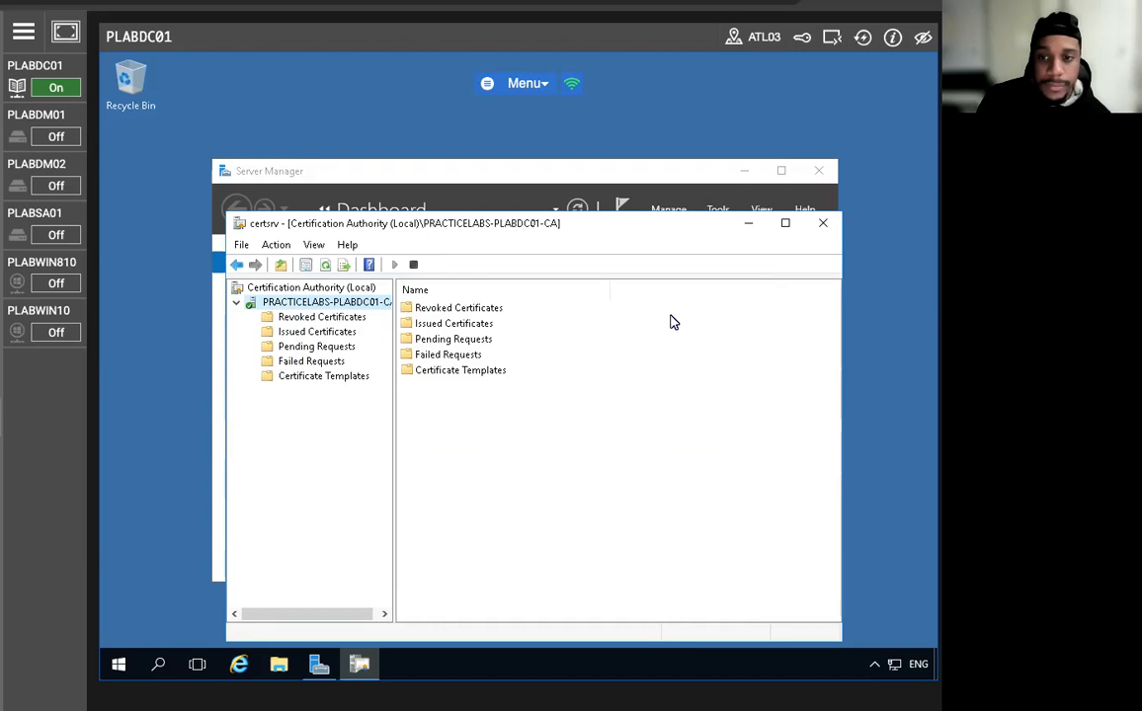
pyautogui.click(823, 222)
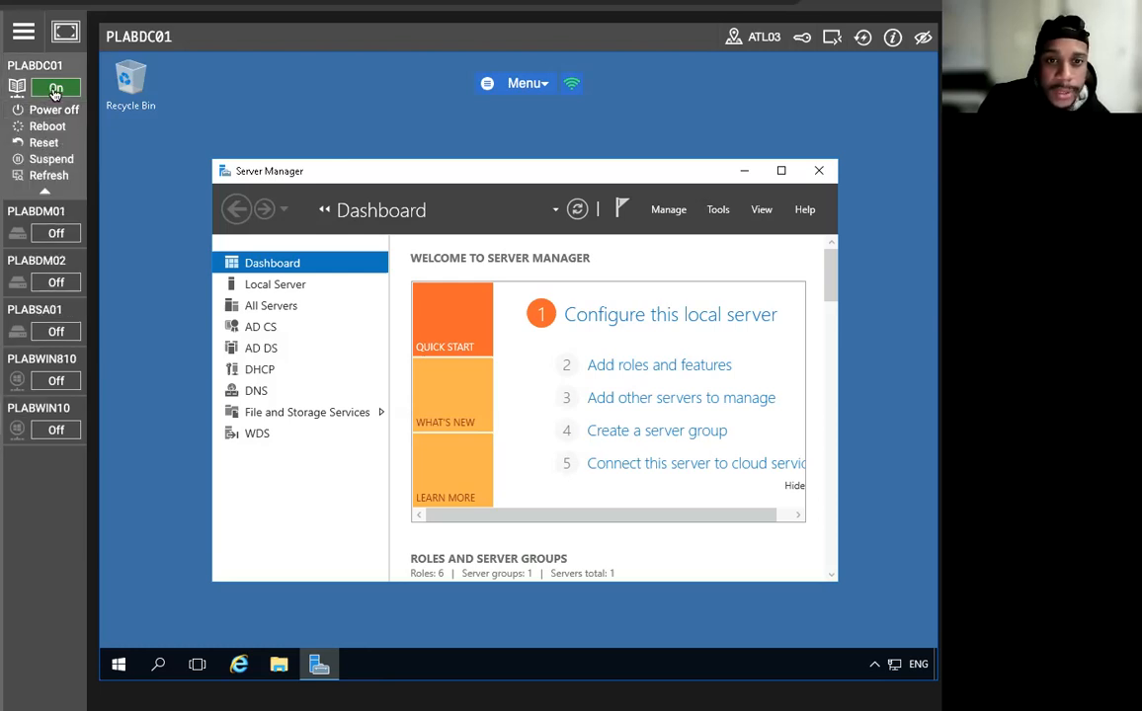
# Launch an empty console with mmc from Run and bring up its Add or Remove Snap-ins dialog.
pyautogui.rightClick(118, 663)
pyautogui.click(185, 586)
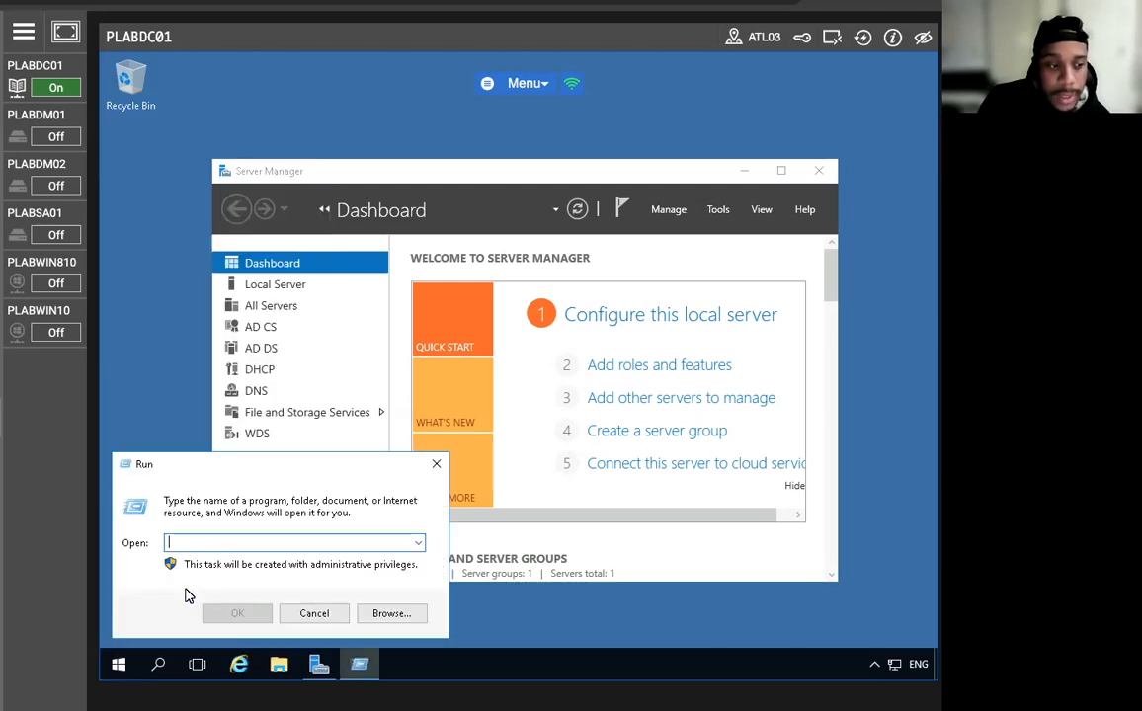
pyautogui.write('mmc')
pyautogui.press('Return')
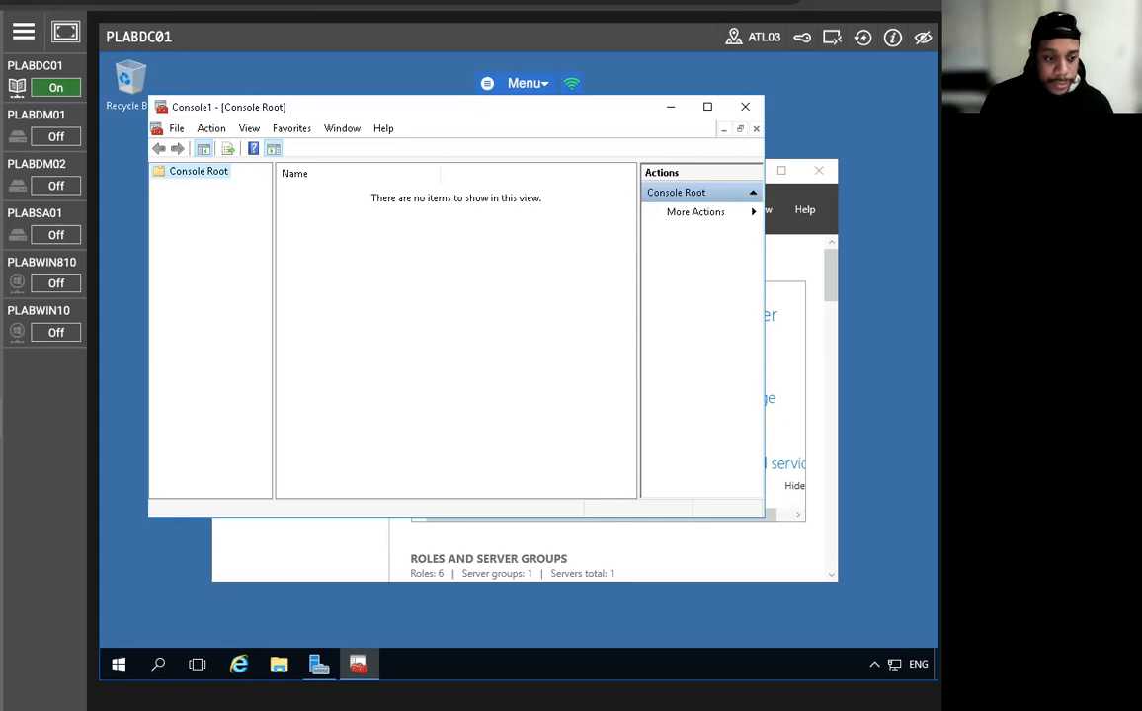
pyautogui.click(175, 129)
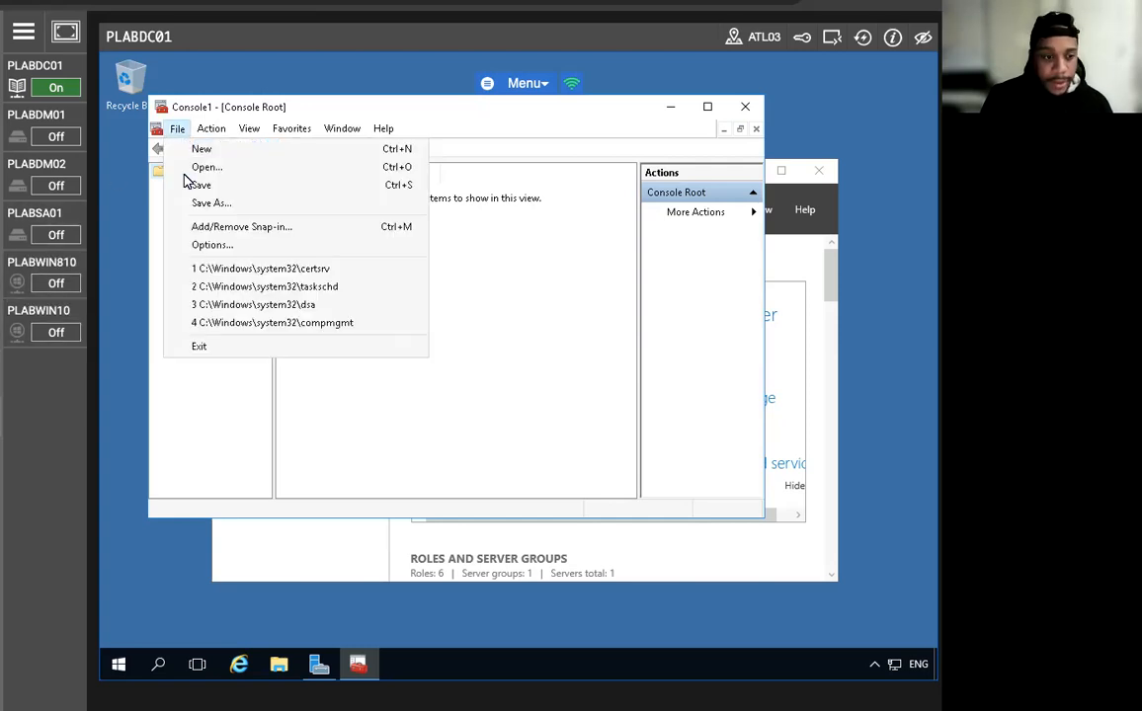
pyautogui.click(226, 229)
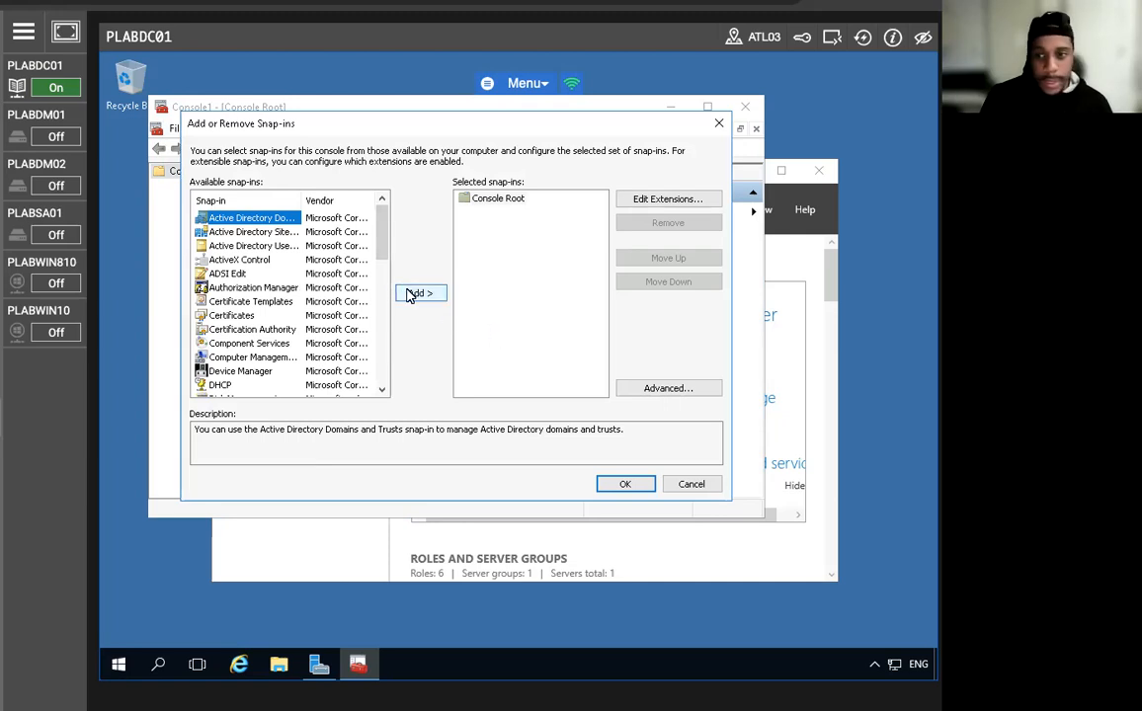
# Replace the extra Active Directory Domains and Trusts snap-in with Certificates (Local Computer) and confirm.
pyautogui.click(410, 295)
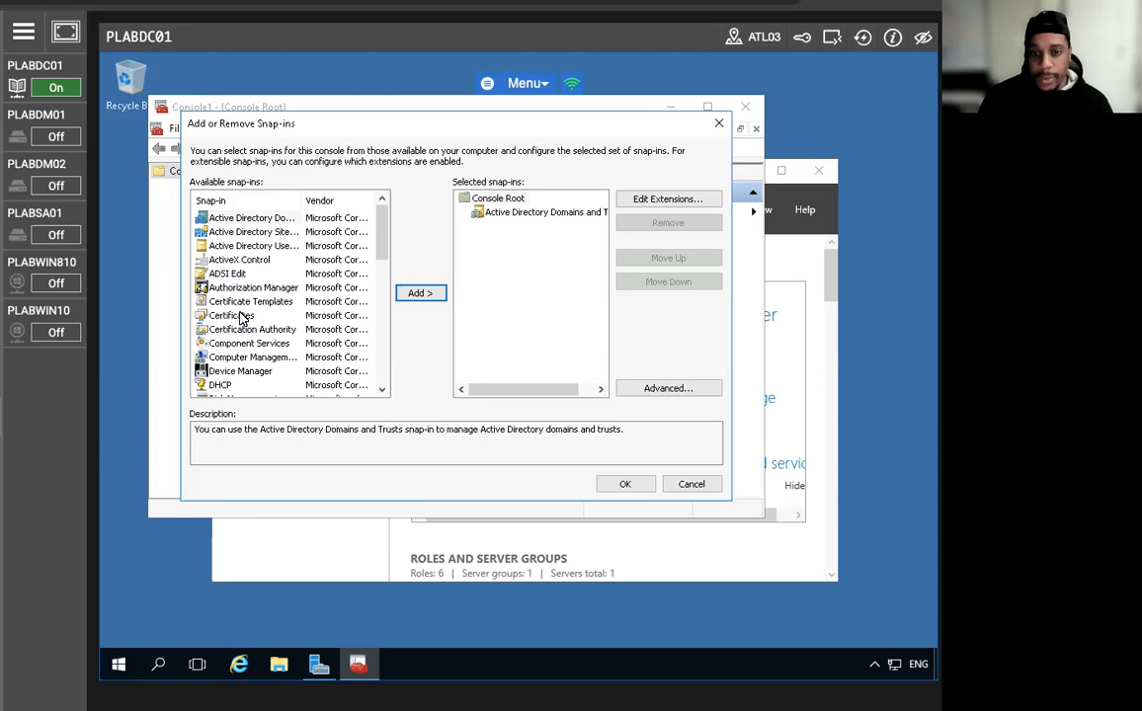
pyautogui.click(246, 359)
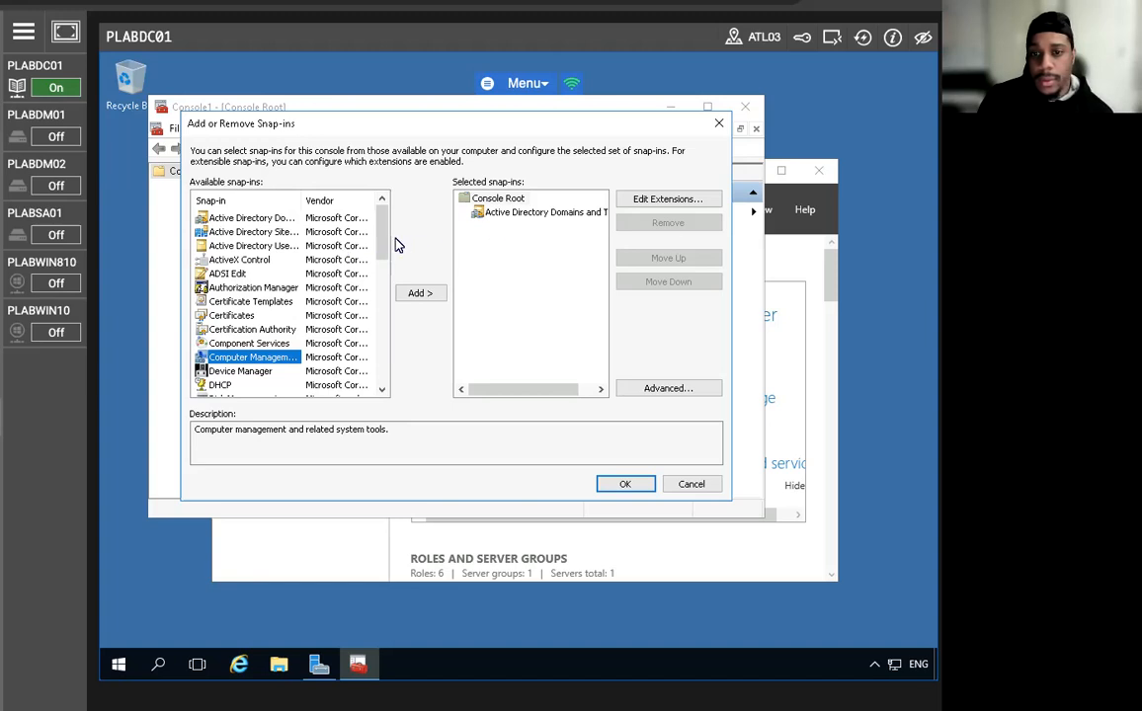
pyautogui.moveTo(383, 245); pyautogui.dragTo(378, 365)
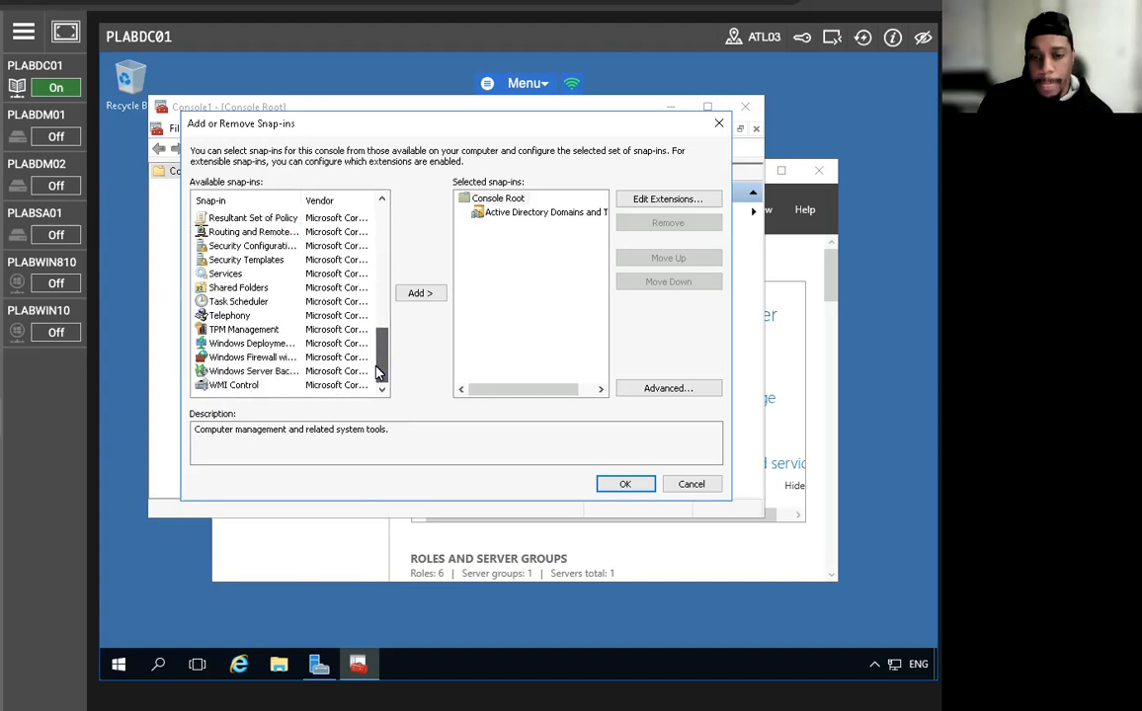
pyautogui.click(484, 200)
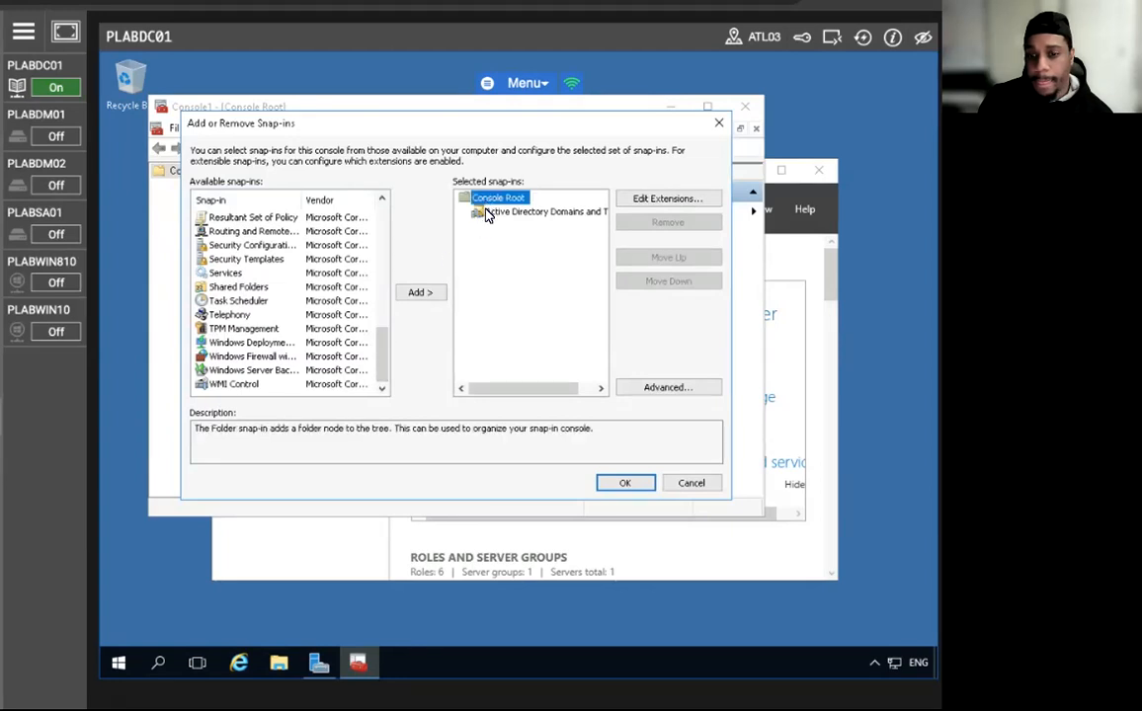
pyautogui.click(480, 212)
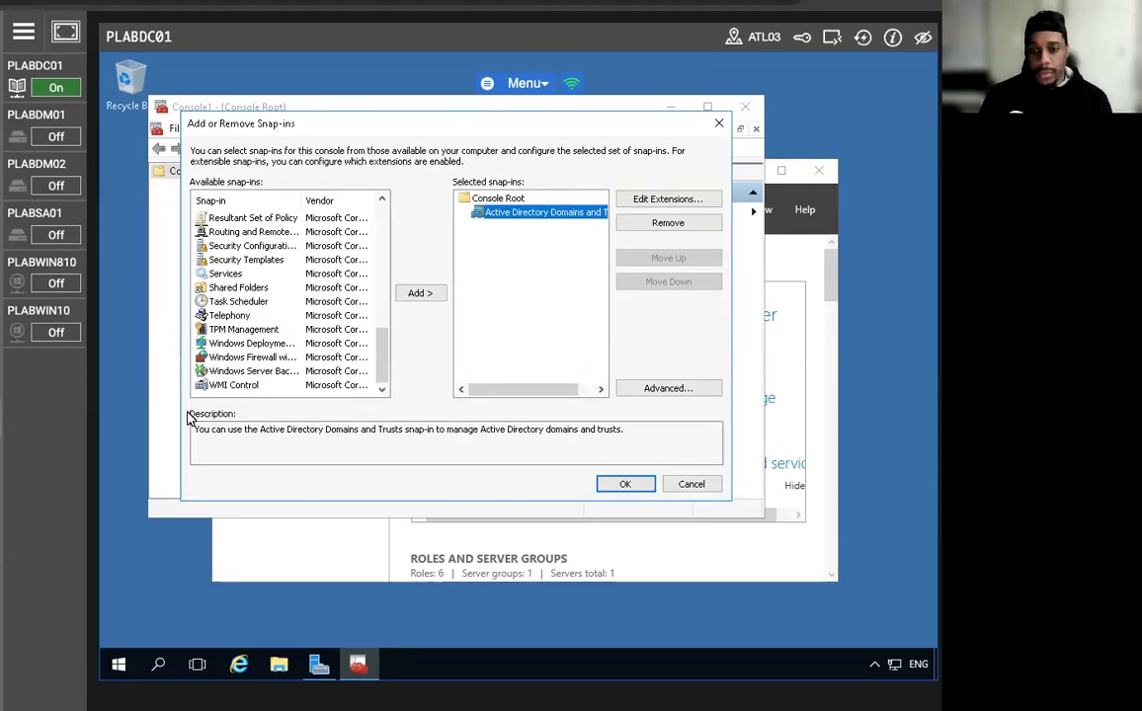
pyautogui.scroll(11, 228, 331)
pyautogui.scroll(-3, 250, 328)
pyautogui.scroll(-6, 252, 328)
pyautogui.scroll(9, 237, 334)
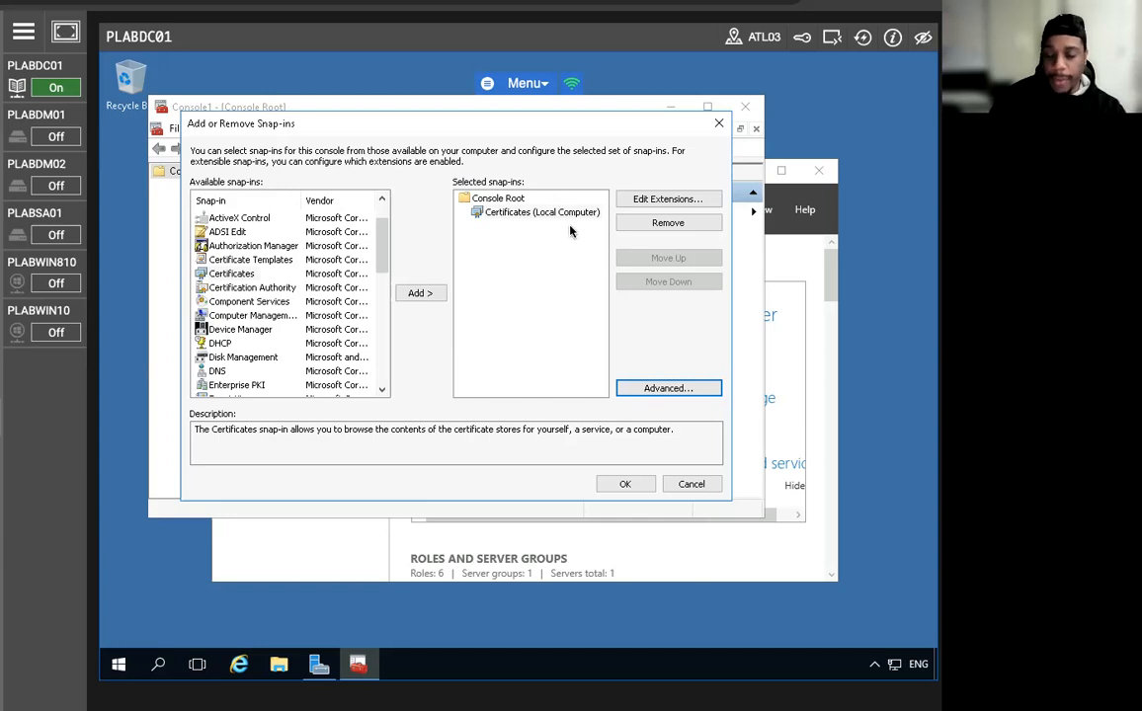
pyautogui.click(518, 215)
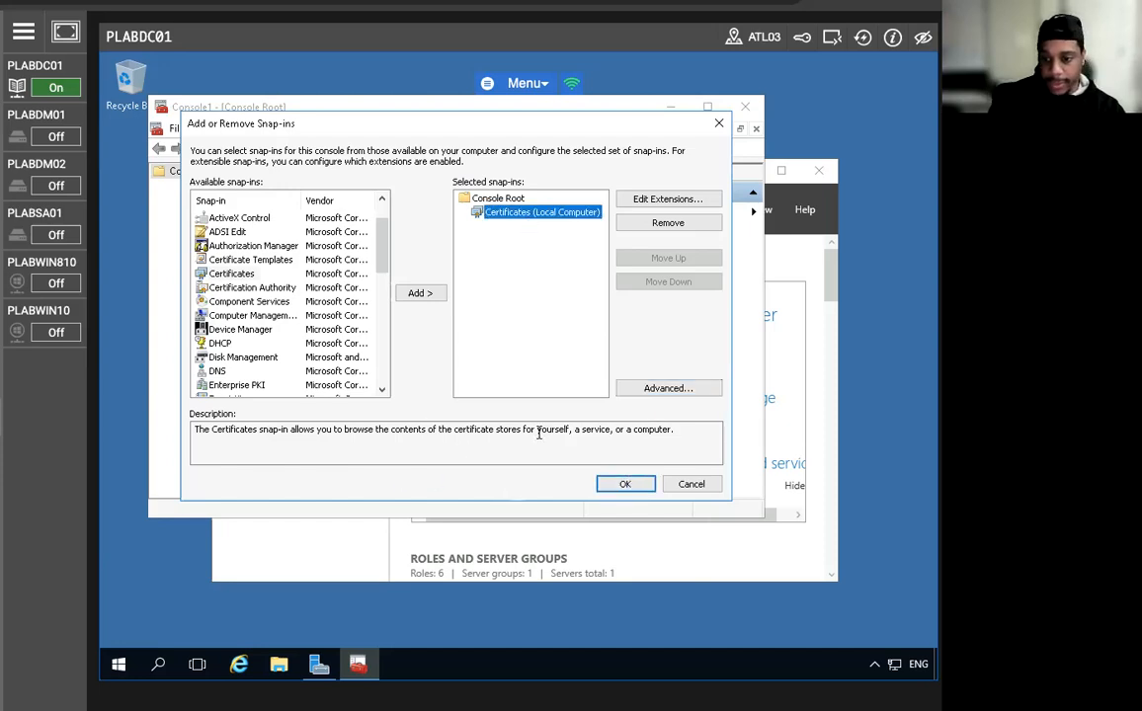
pyautogui.click(627, 484)
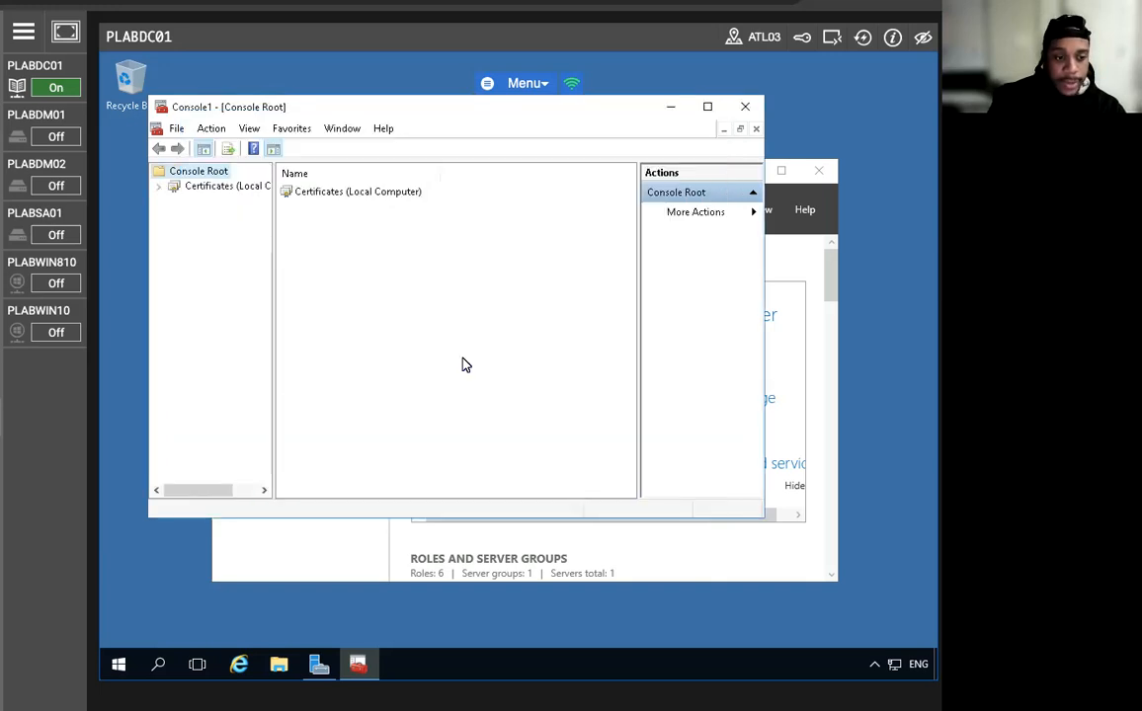
# Expand Certificates > Personal and start a Request New Certificate on the Certificates store.
pyautogui.click(160, 186)
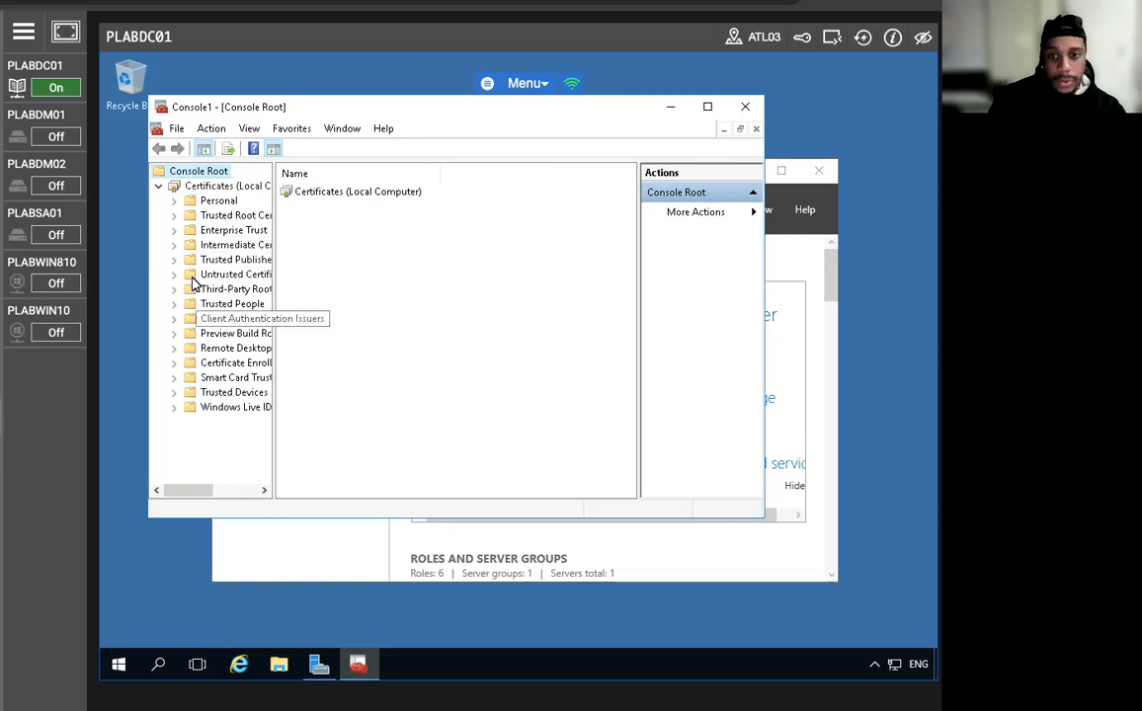
pyautogui.click(175, 201)
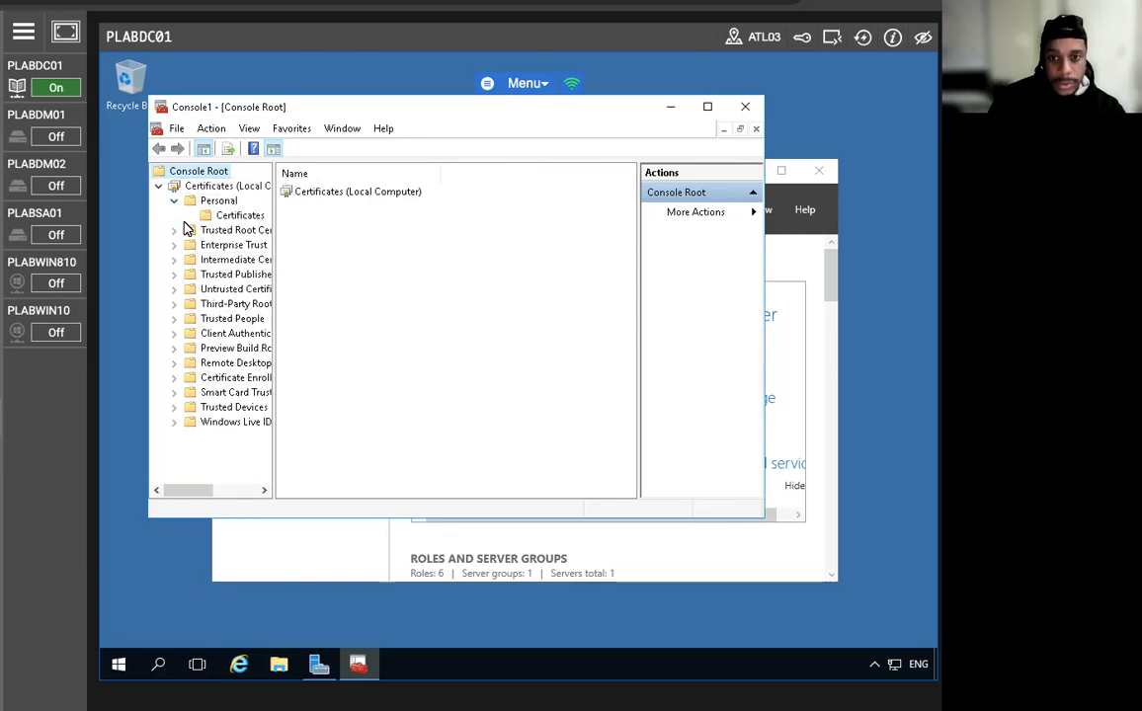
pyautogui.click(214, 216)
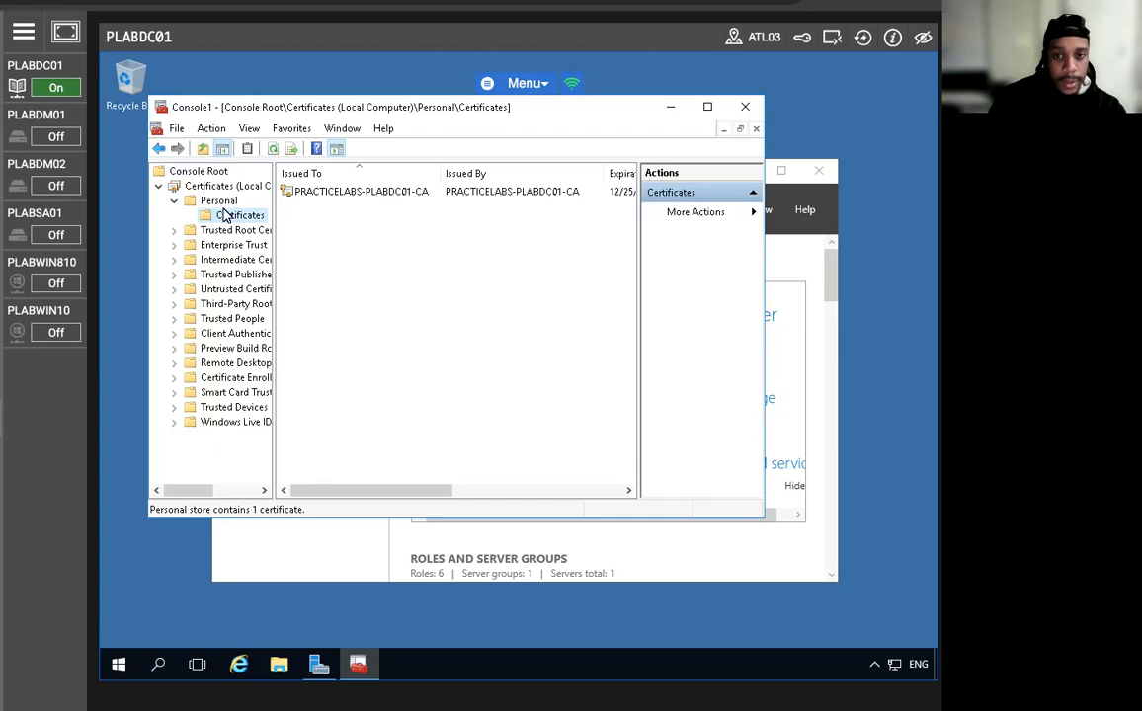
pyautogui.rightClick(224, 214)
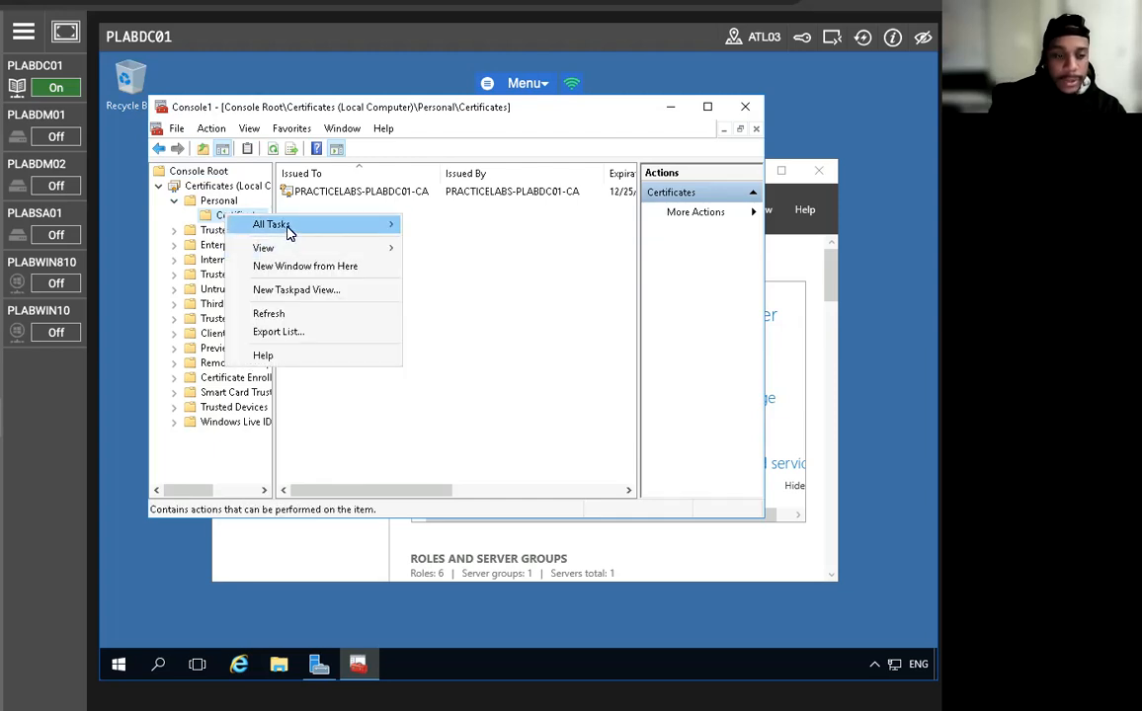
pyautogui.moveTo(362, 227)
pyautogui.click(467, 226)
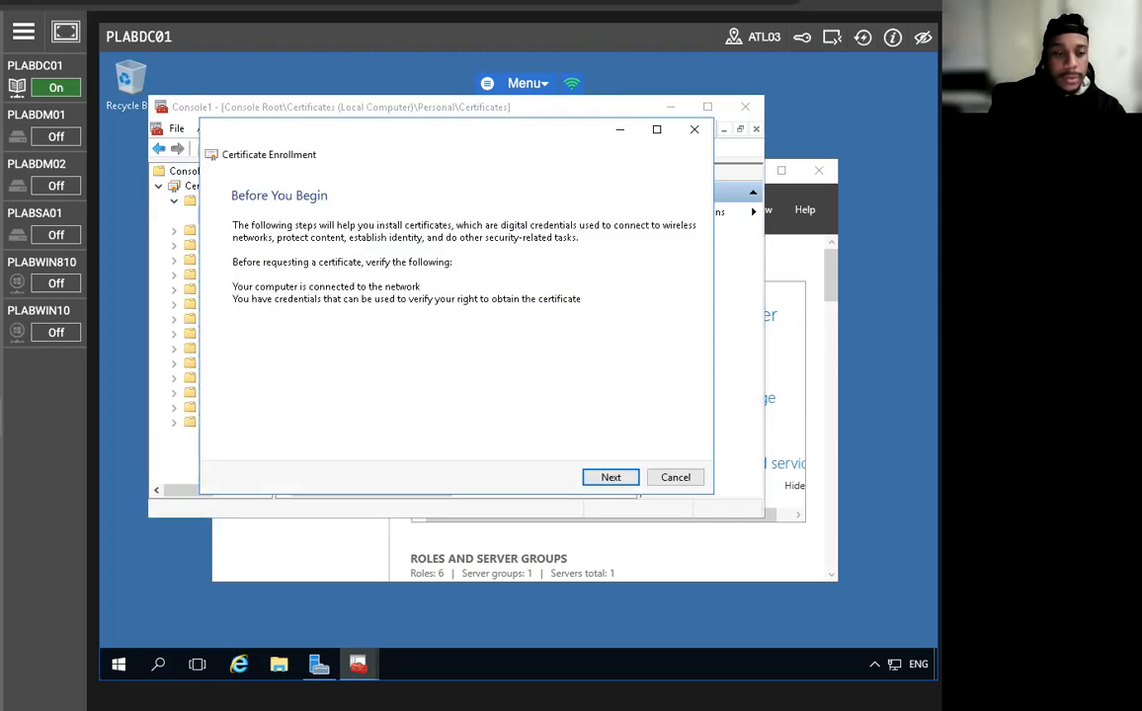
# Pass the introduction and Active Directory Enrollment Policy pages, tick Plabs-Web, and open its extra settings.
pyautogui.click(608, 478)
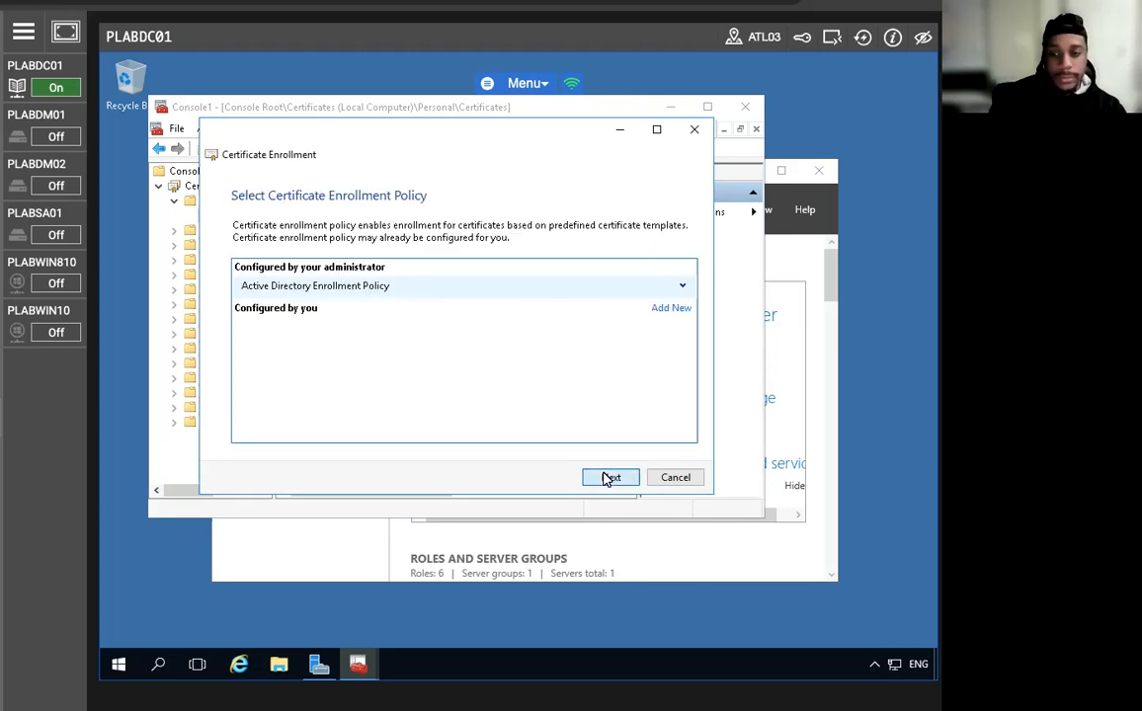
pyautogui.click(609, 478)
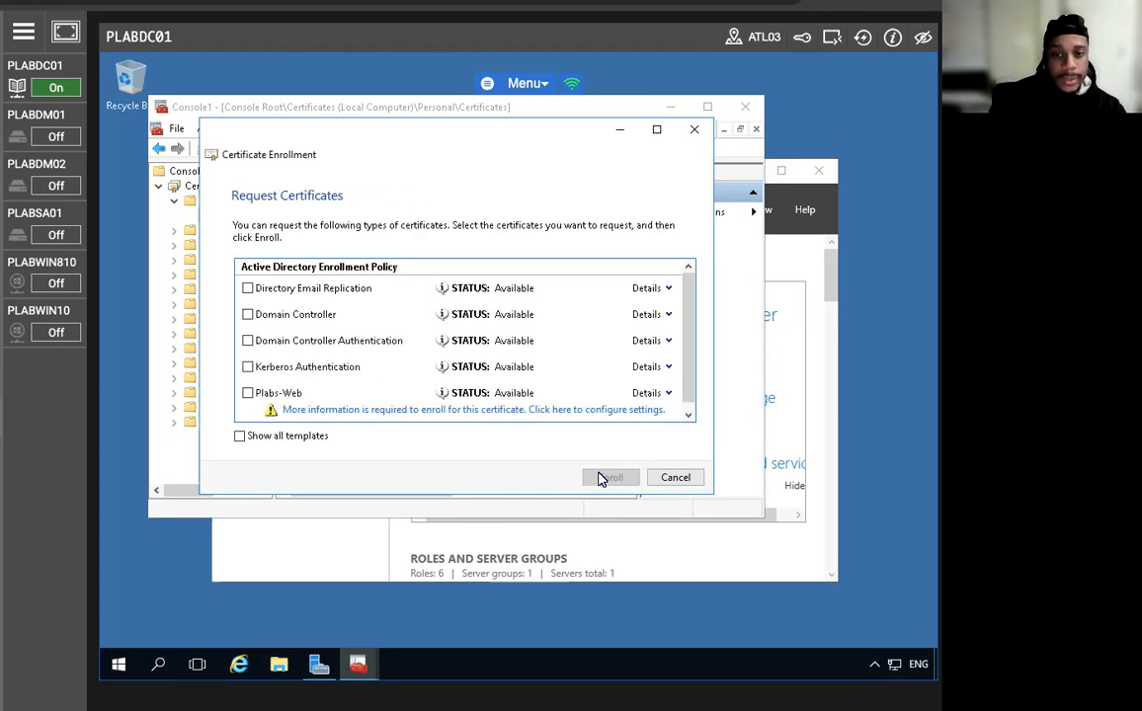
pyautogui.scroll(-1, 282, 366)
pyautogui.click(253, 385)
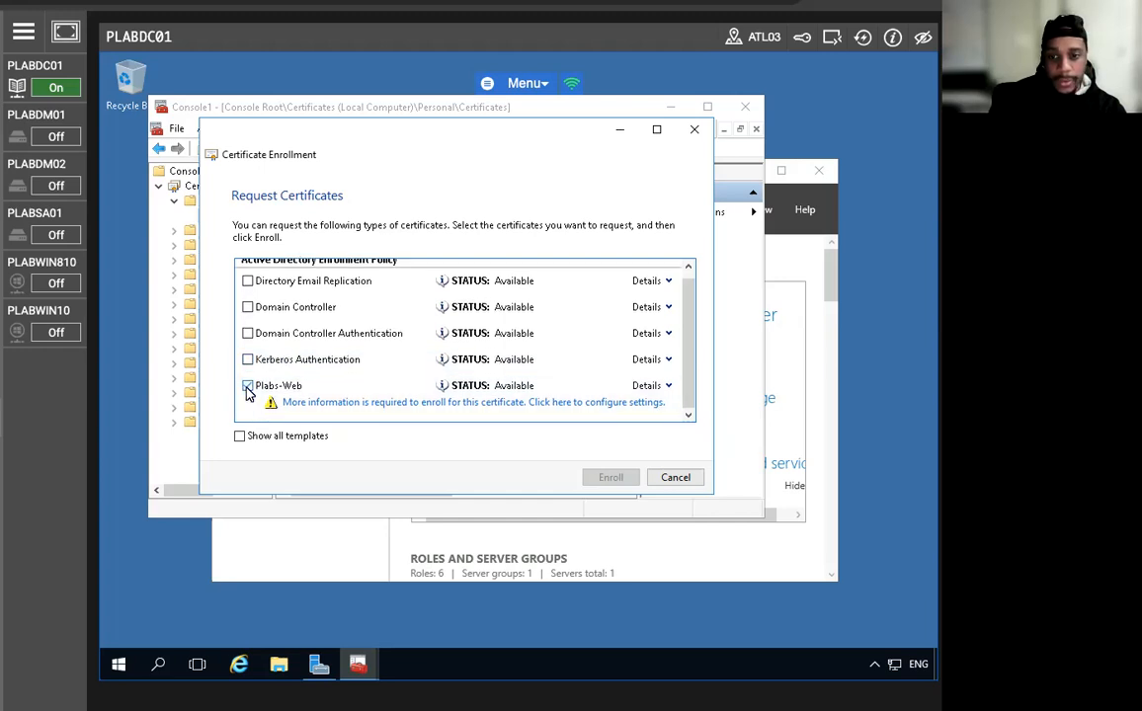
pyautogui.click(475, 404)
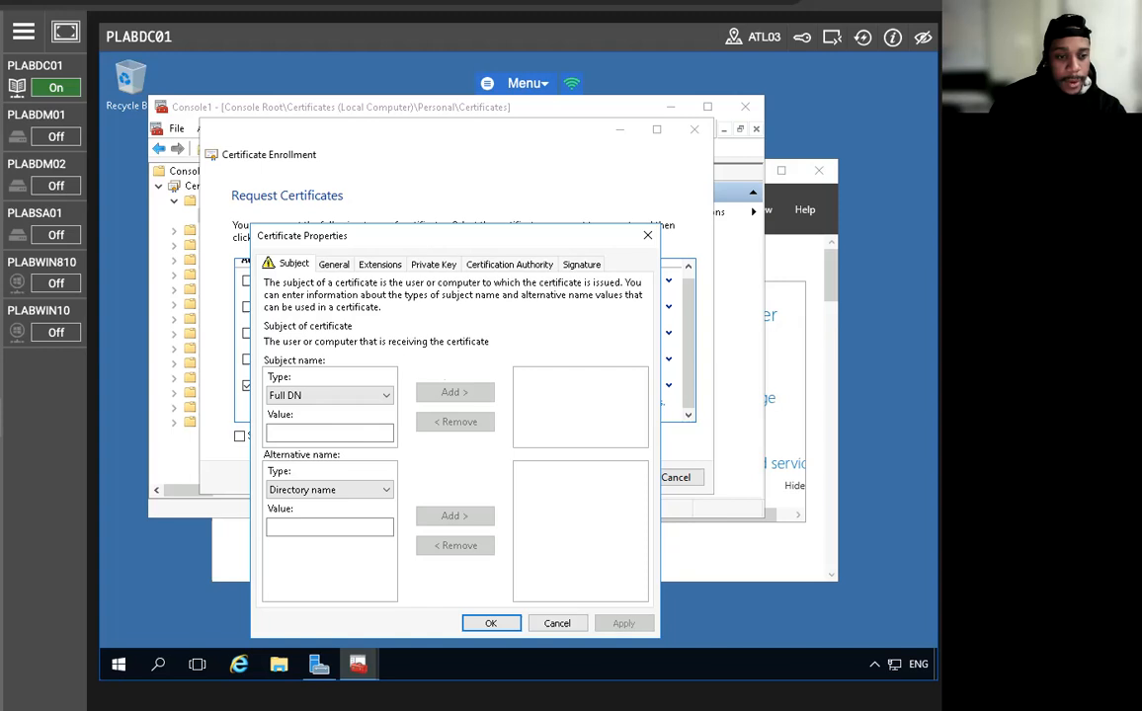
# Enter plabdc01.practicelabs.com as the subject name, which is rejected as an invalid name.
pyautogui.click(344, 434)
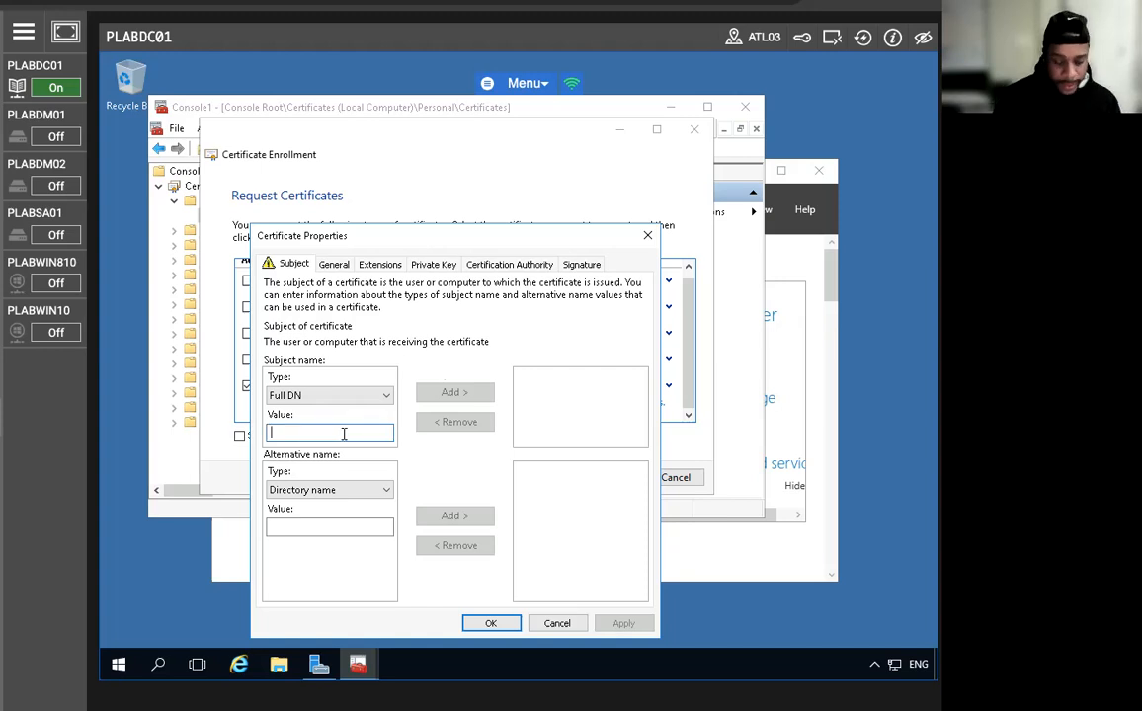
pyautogui.write('plabdc01.practice')
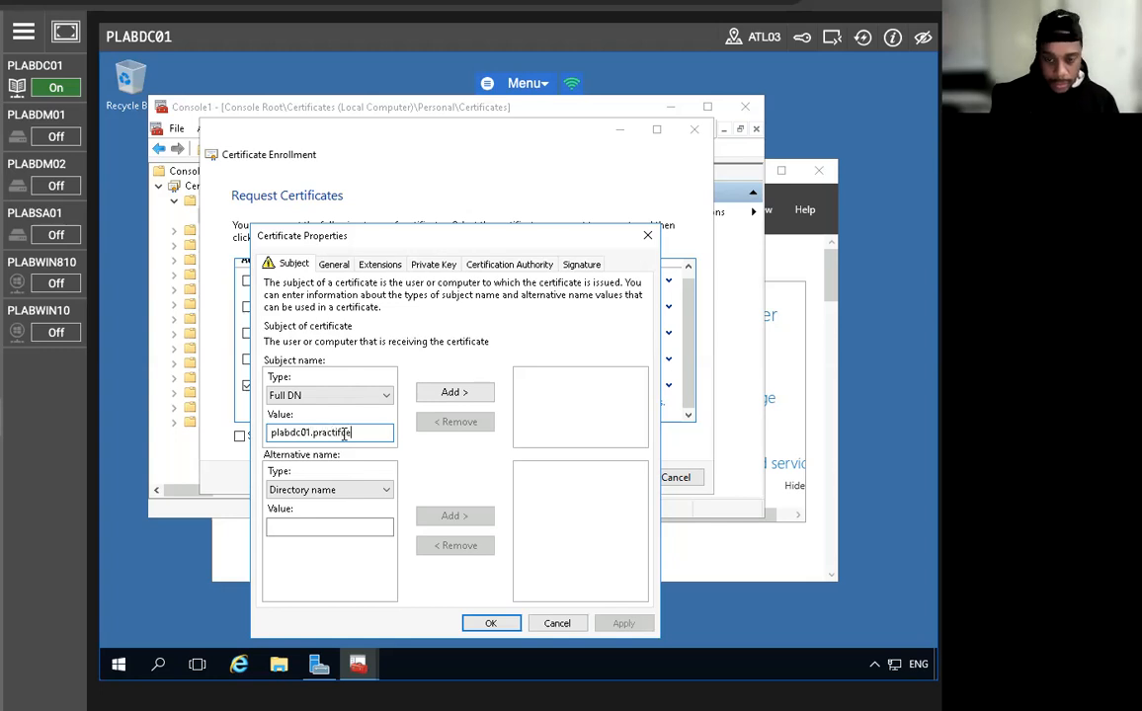
pyautogui.press('BackSpace')
pyautogui.press('BackSpace')
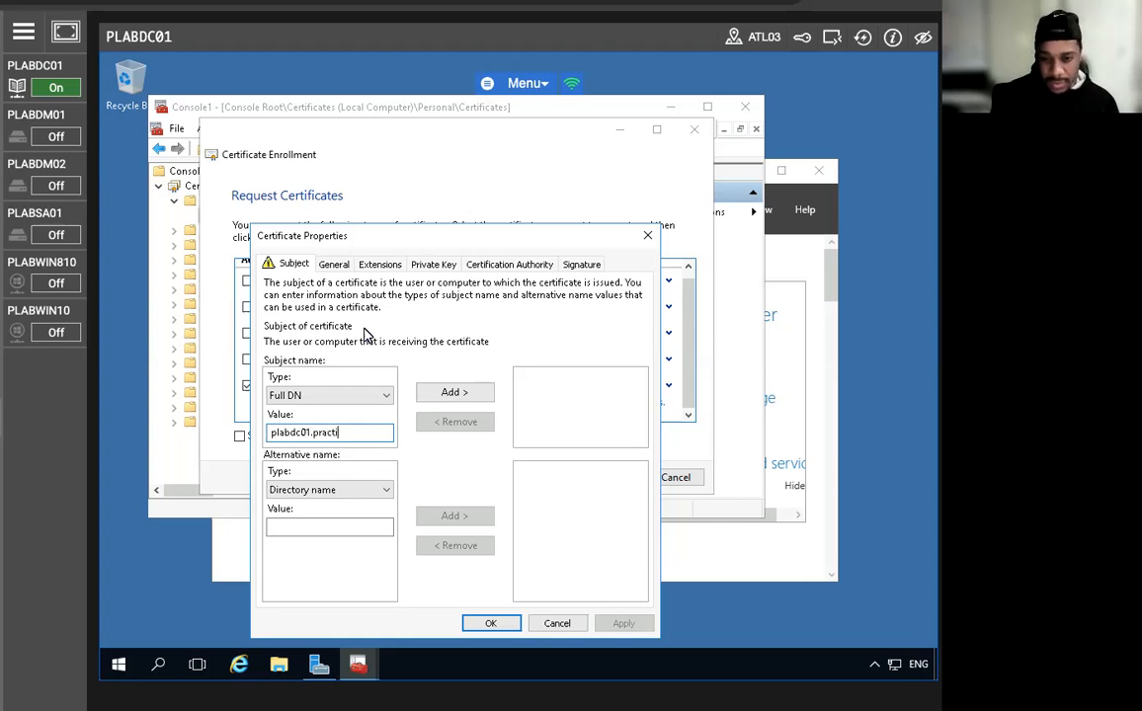
pyautogui.write('celabs')
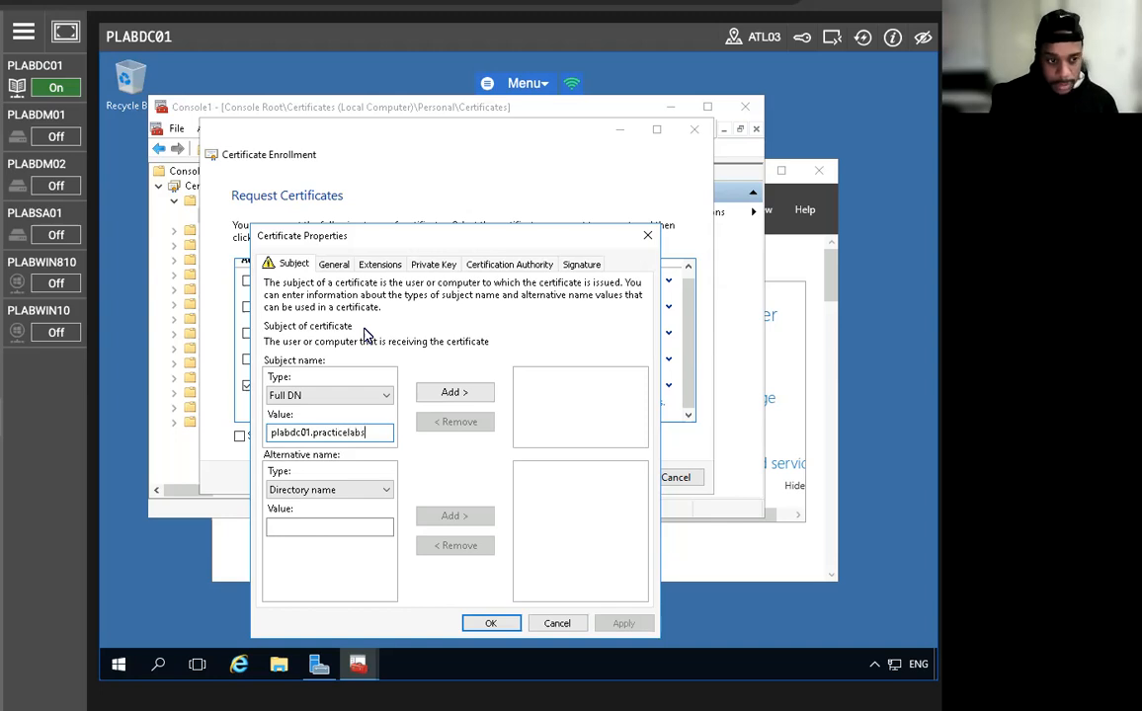
pyautogui.write('.com')
pyautogui.click(453, 392)
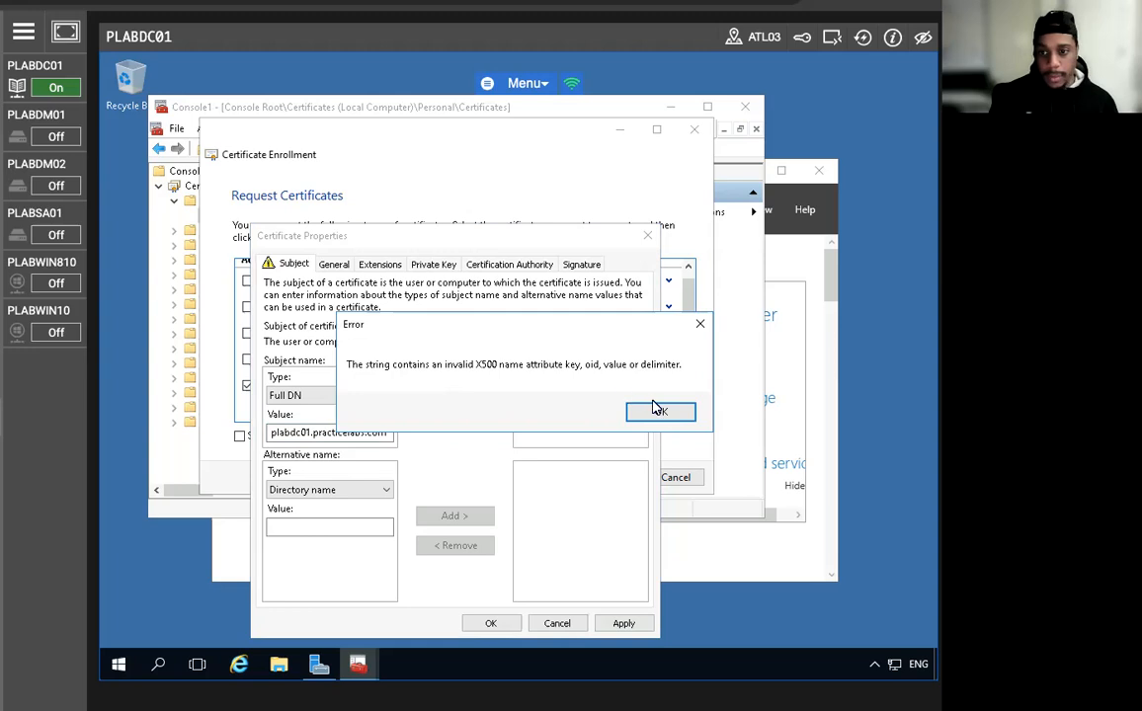
pyautogui.click(658, 410)
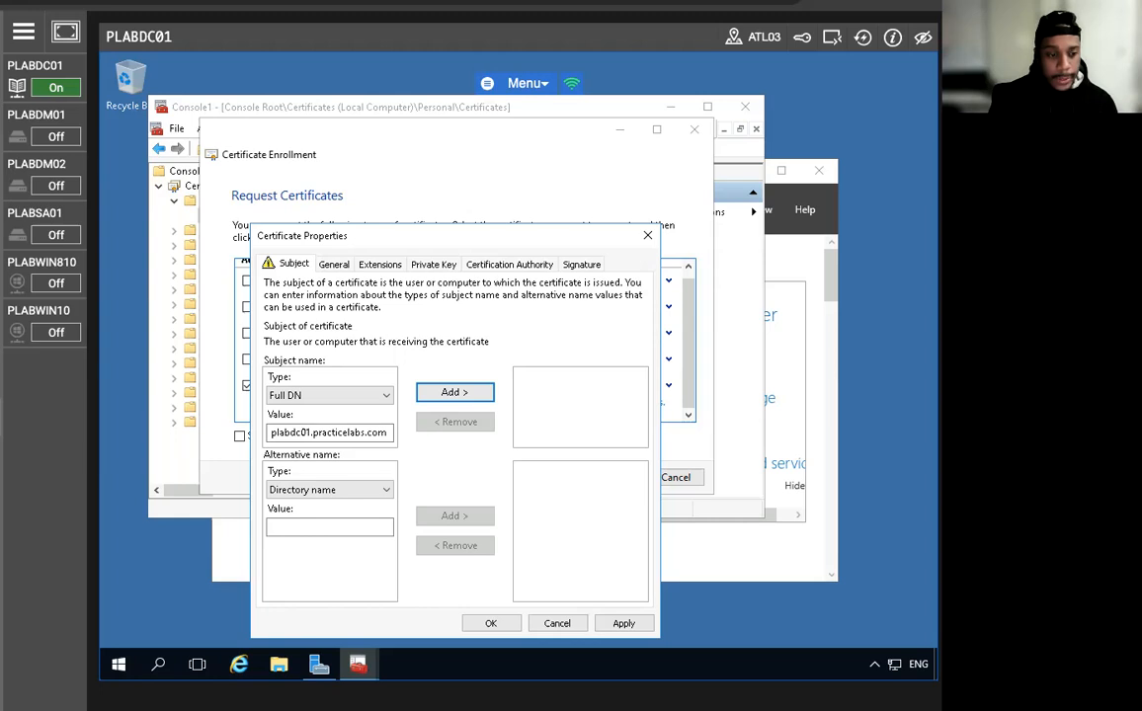
# Try adding adfs.practicelabs.com as a Directory name alternative name, dismissing the X500 error.
pyautogui.click(318, 490)
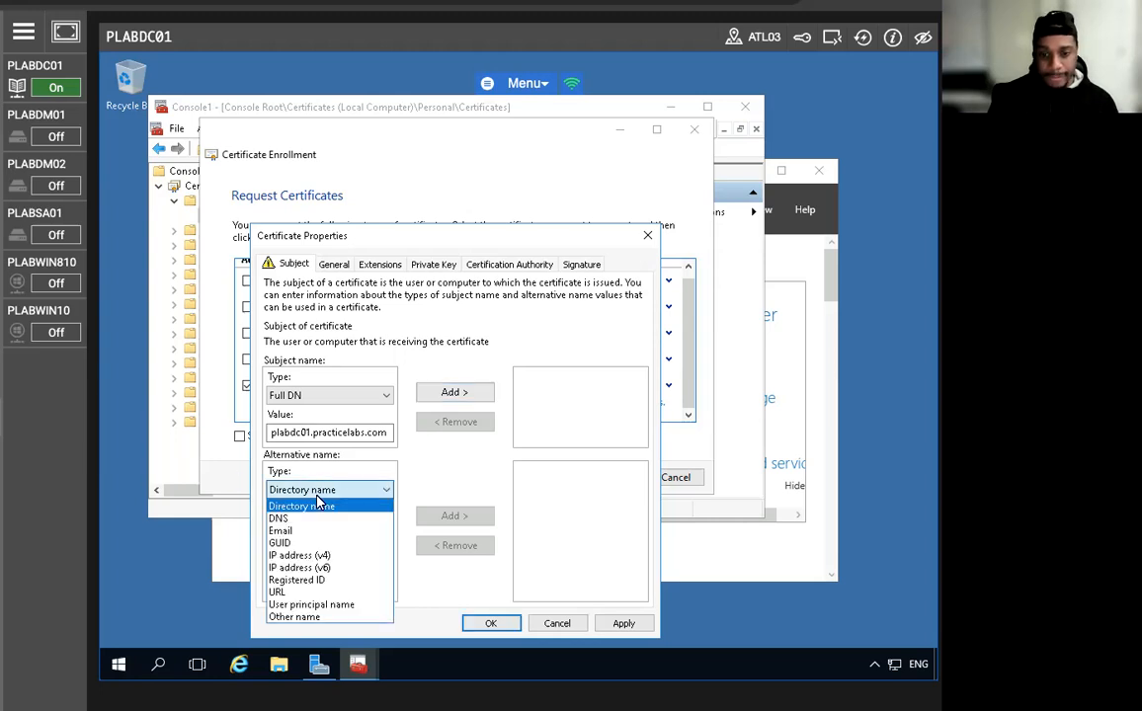
pyautogui.click(385, 488)
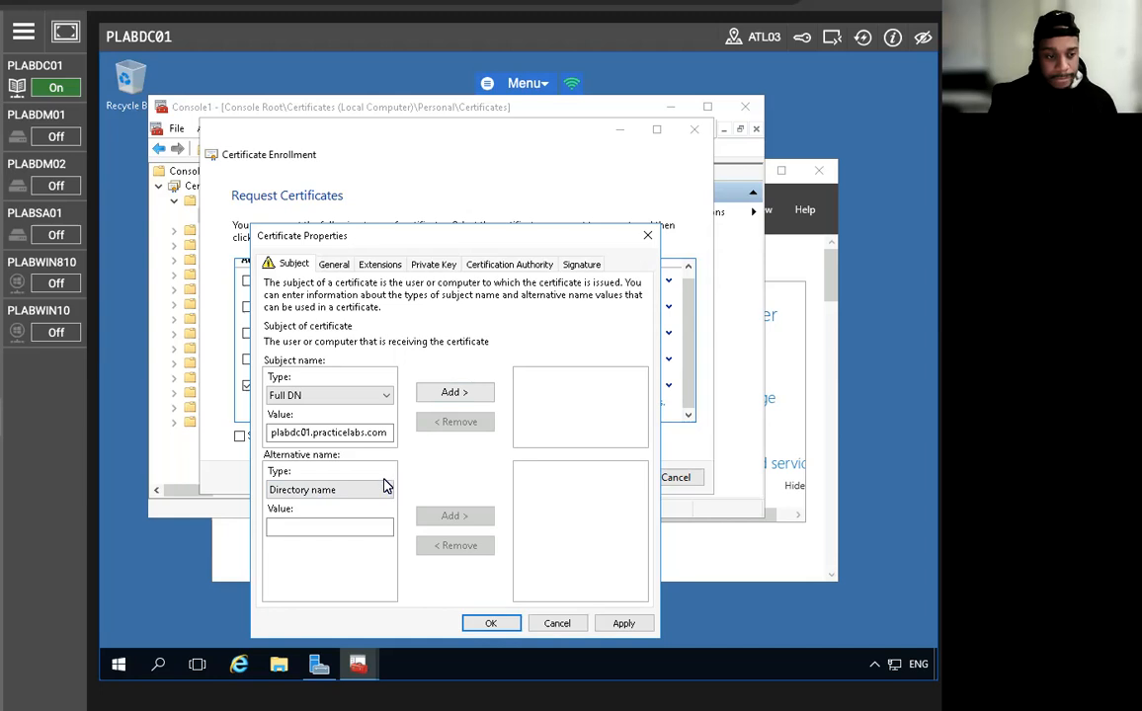
pyautogui.click(335, 530)
pyautogui.write('adf')
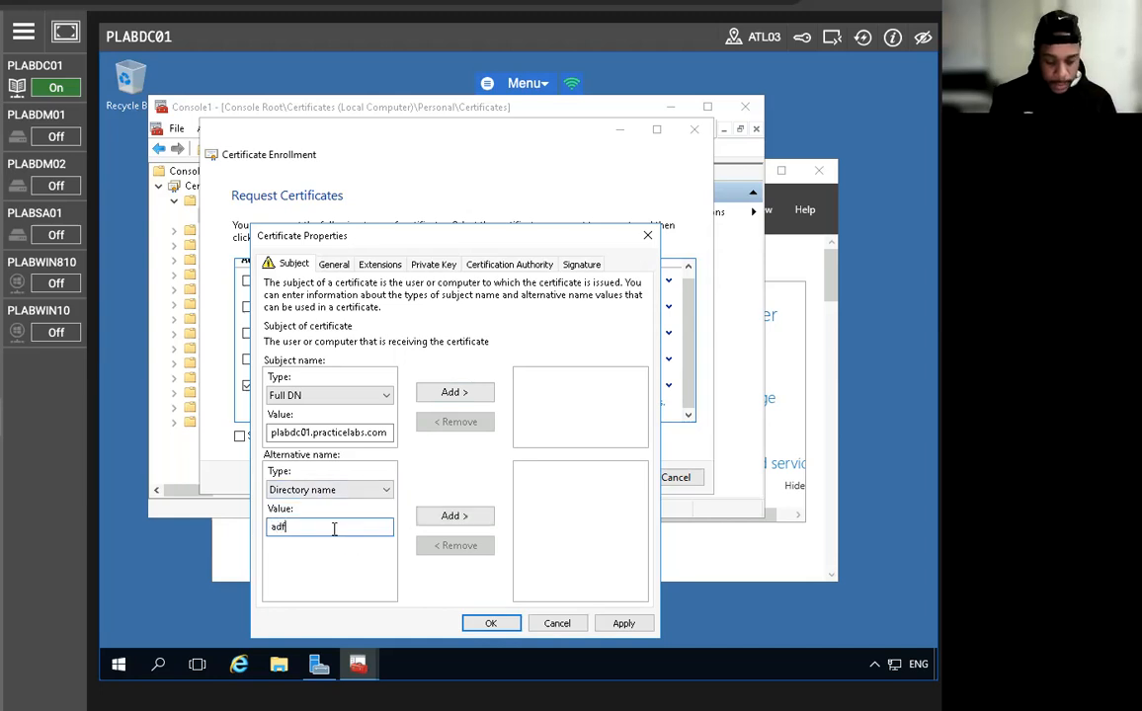
pyautogui.write('s.pra')
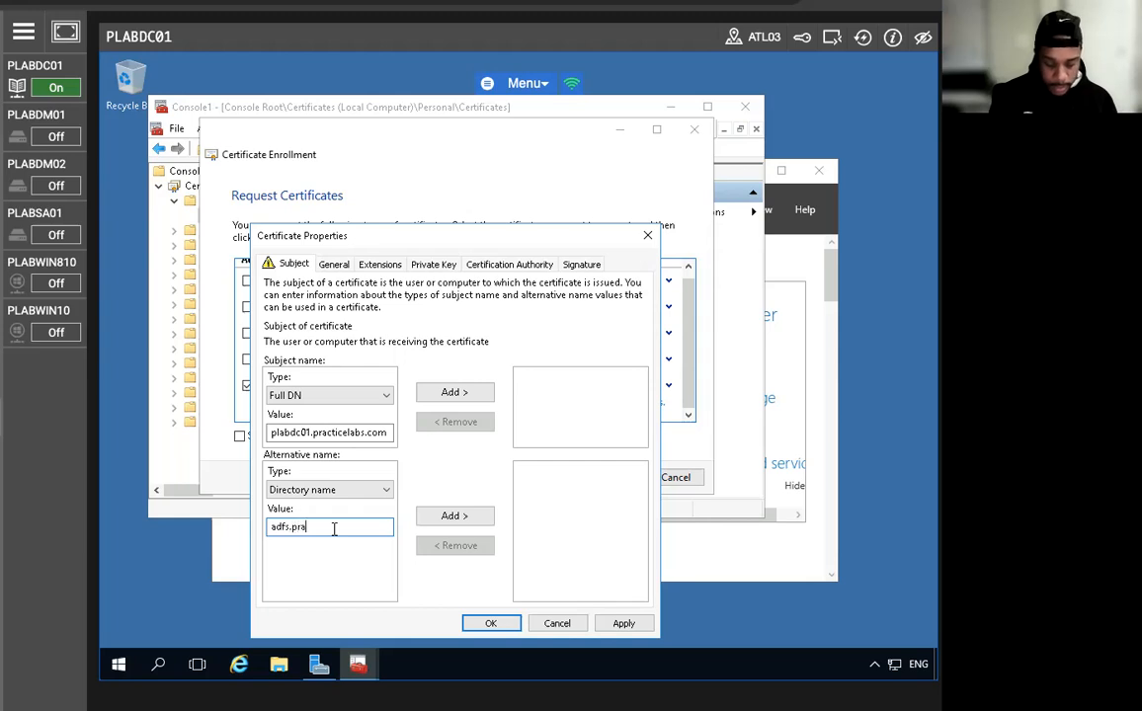
pyautogui.write('cticelabs.com')
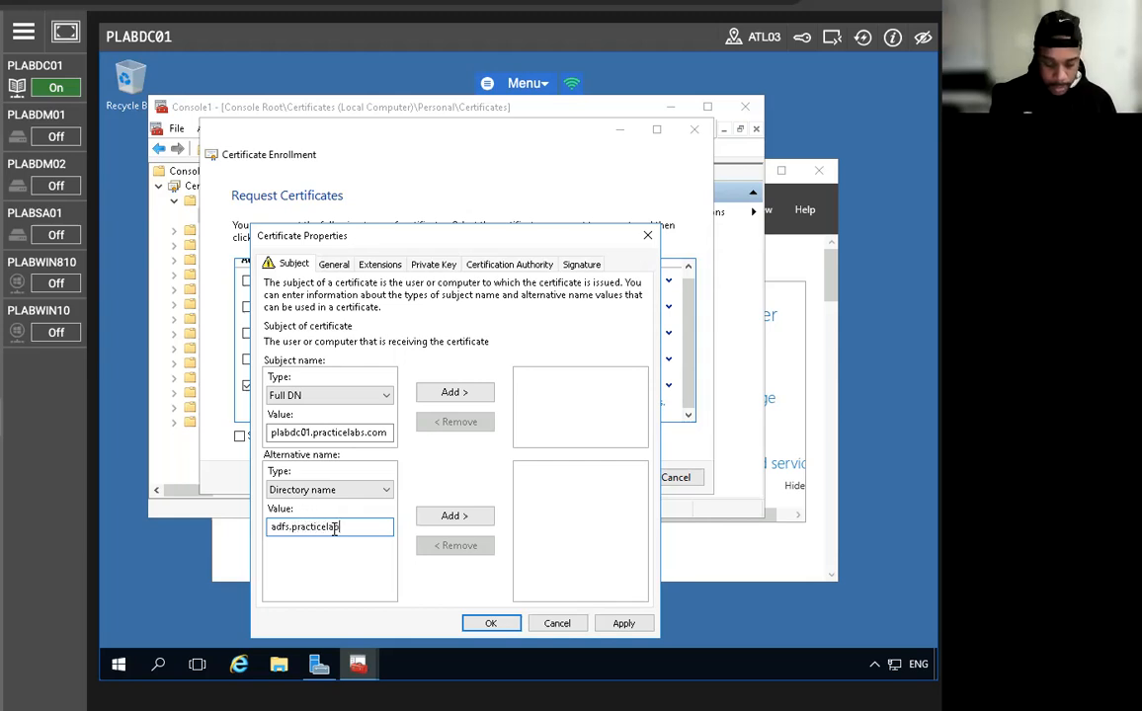
pyautogui.click(453, 517)
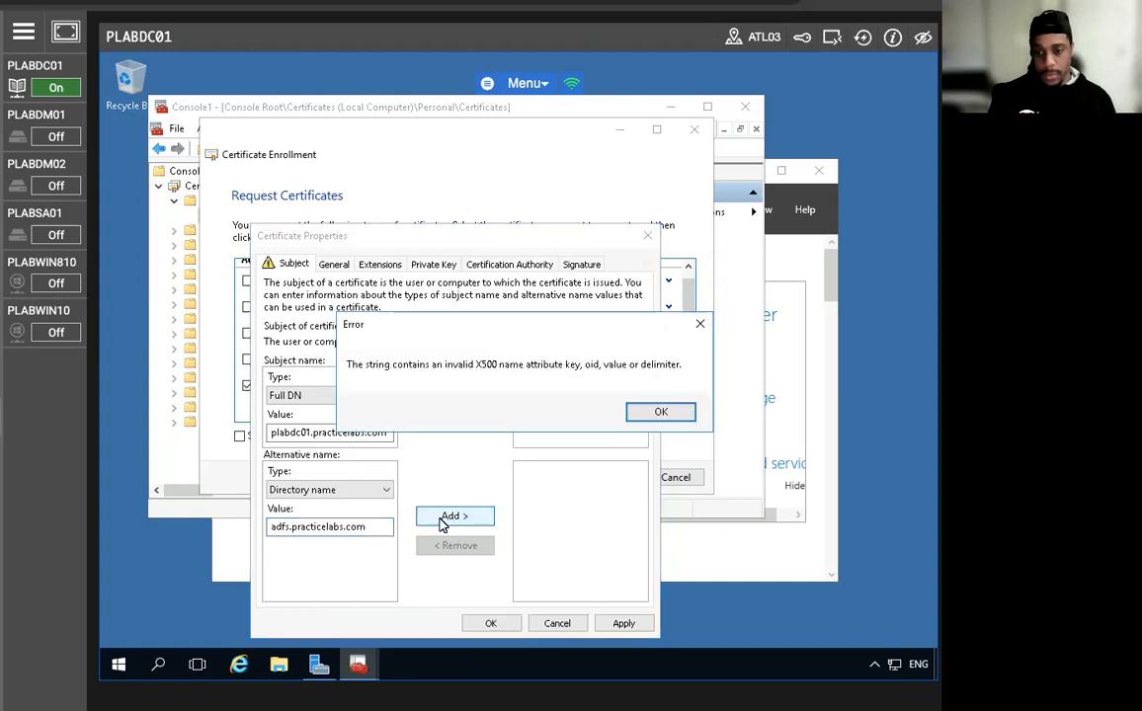
pyautogui.click(656, 413)
# Switch the subject type to Common name and add plabdc01.practicelabs.com.
pyautogui.click(367, 526)
pyautogui.click(271, 527)
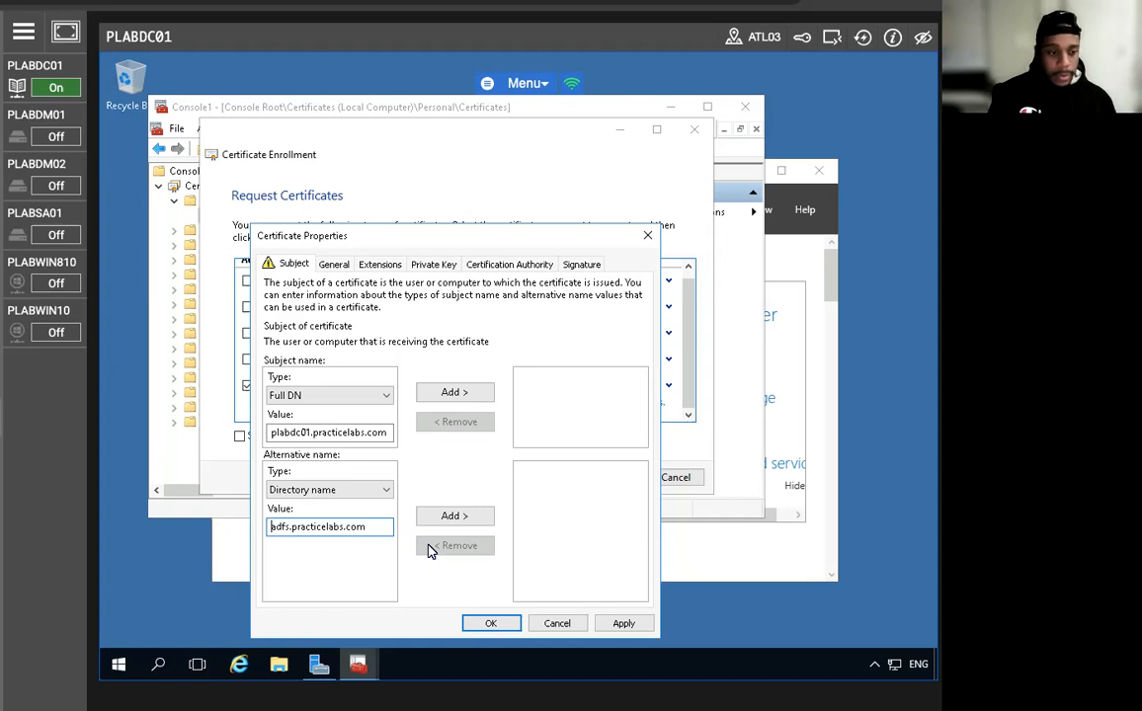
pyautogui.click(294, 398)
pyautogui.click(306, 424)
pyautogui.click(450, 392)
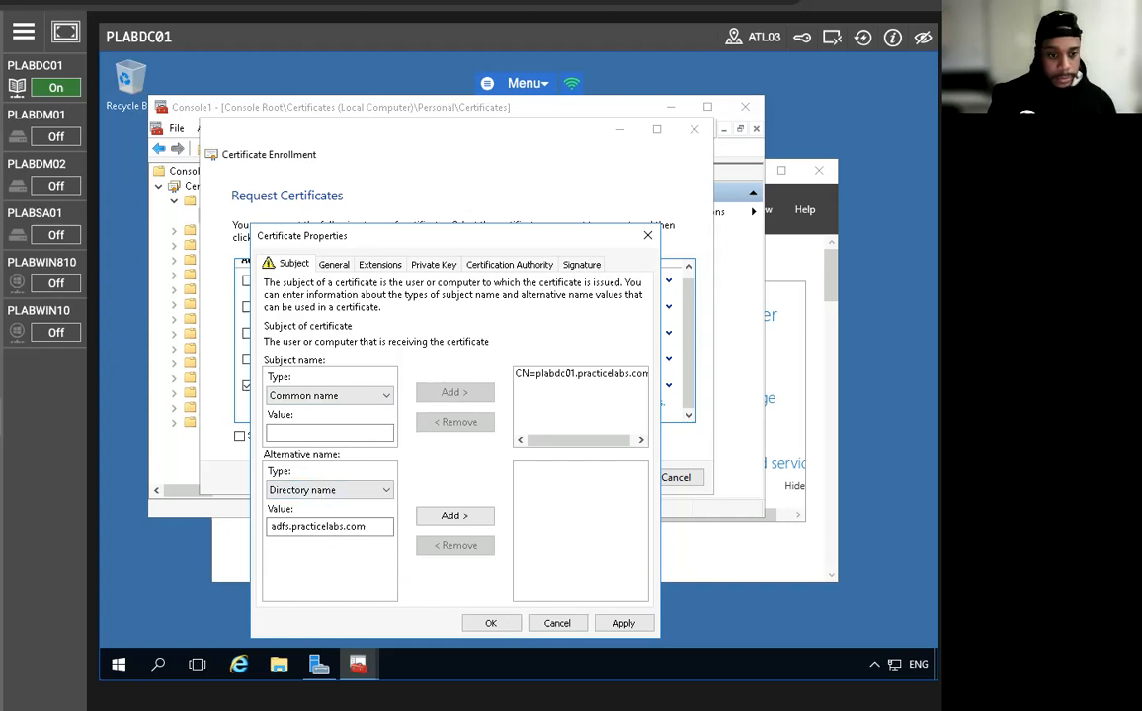
# Switch the alternative name type to DNS and add adfs.practicelabs.com.
pyautogui.click(316, 490)
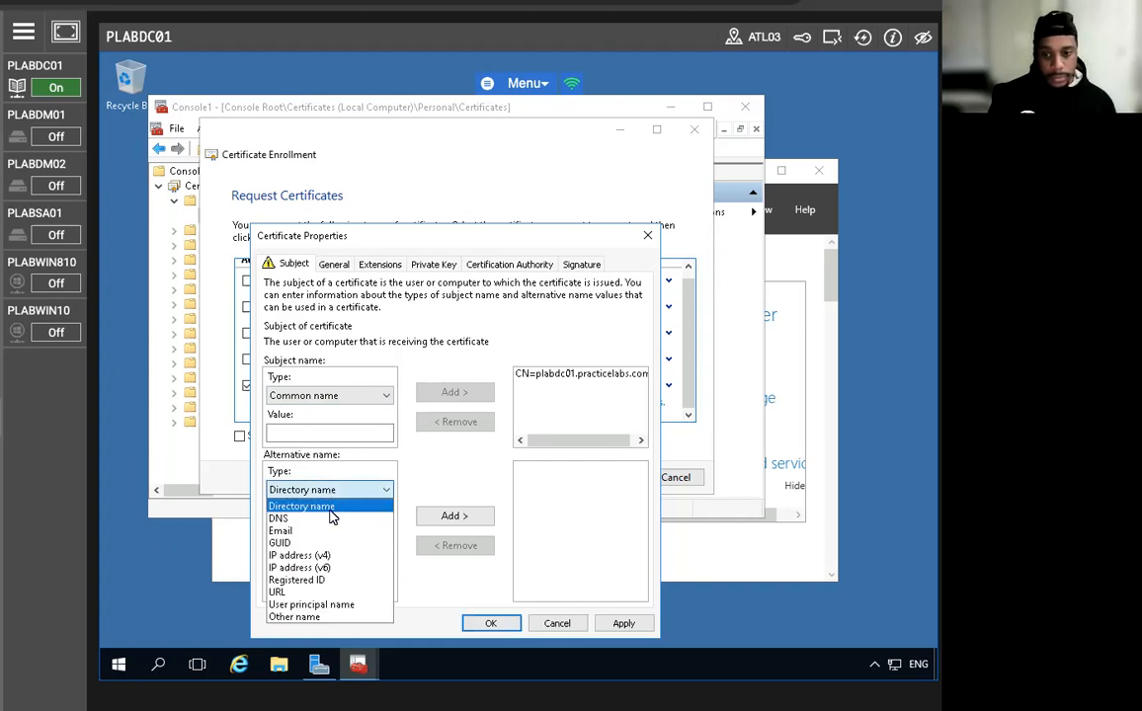
pyautogui.click(278, 518)
pyautogui.click(329, 527)
pyautogui.write('adfs.practicelabs.com')
pyautogui.click(456, 519)
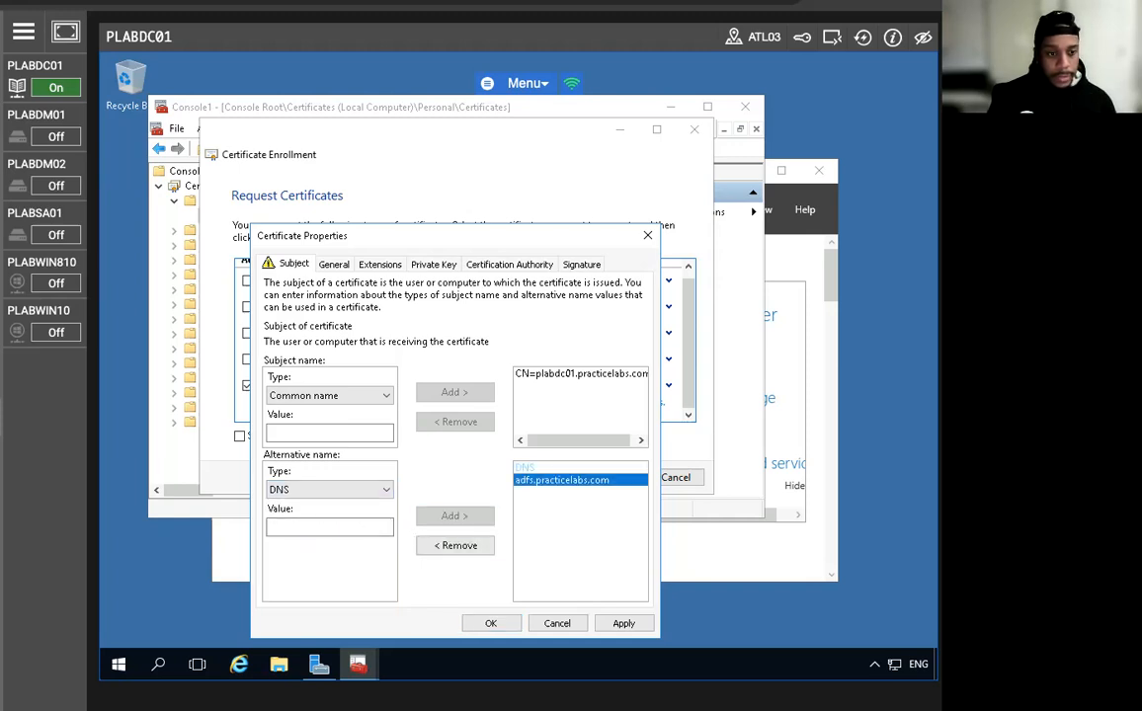
# Add certauth.adfs.practicelabs.com and enterpriseregistration.practicelabs.com as DNS names, then OK Certificate Properties.
pyautogui.click(316, 529)
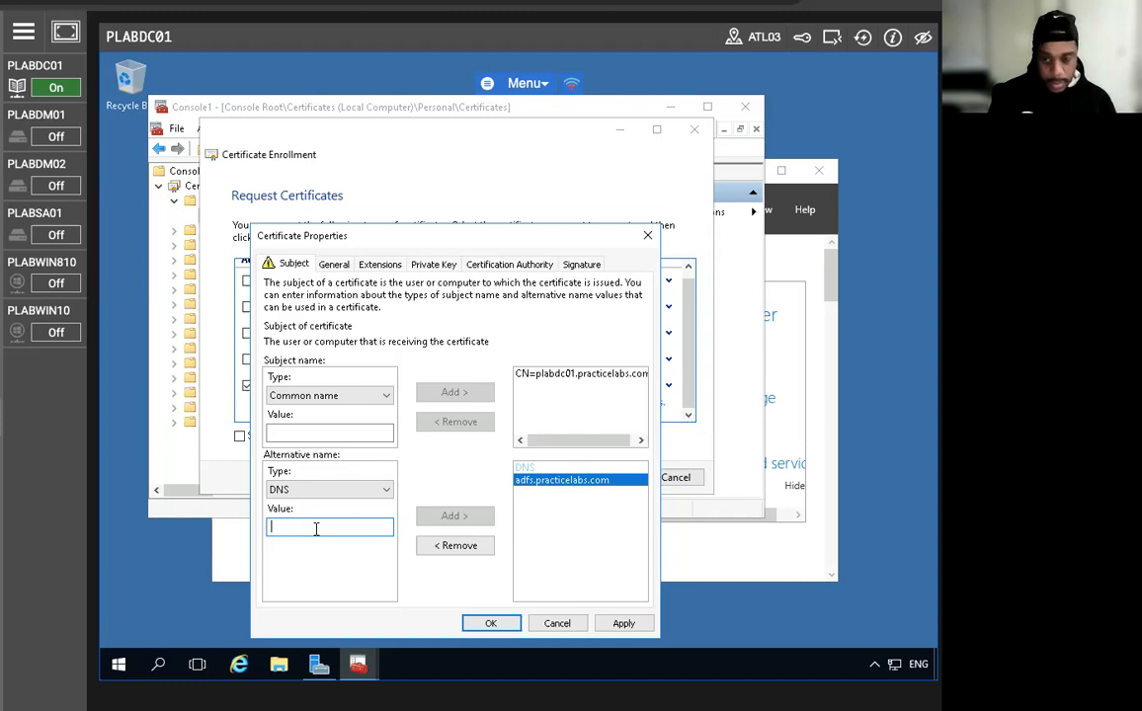
pyautogui.write('certauth.adfs.practice')
pyautogui.write('labs.com')
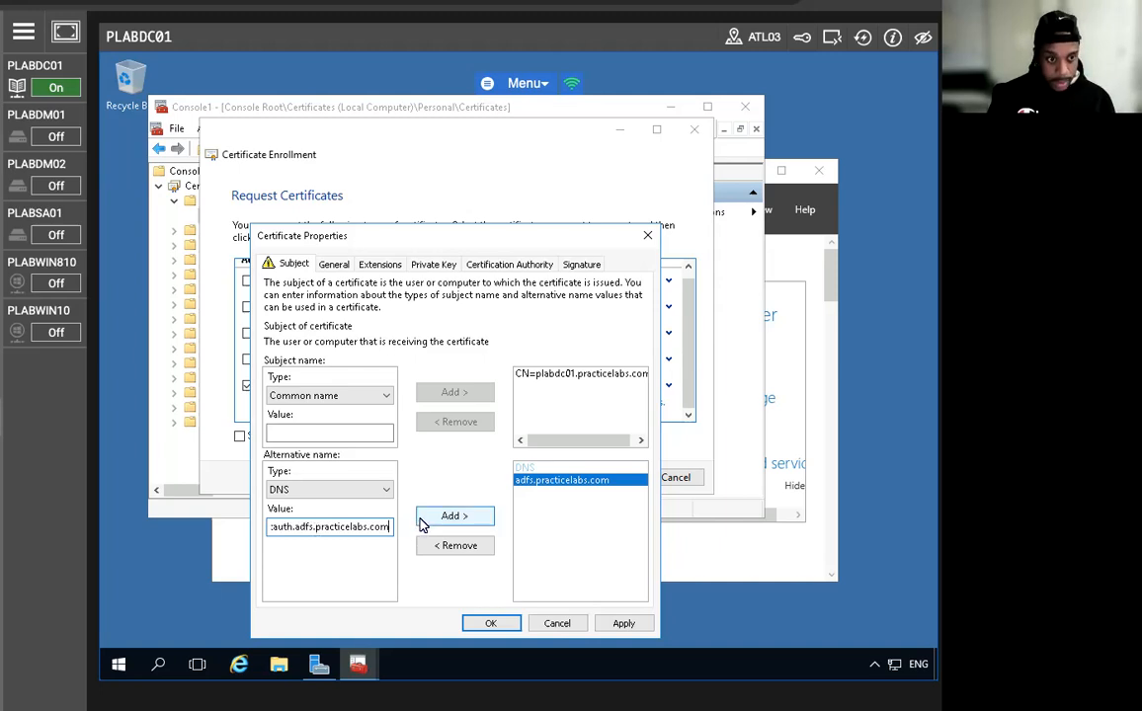
pyautogui.click(421, 523)
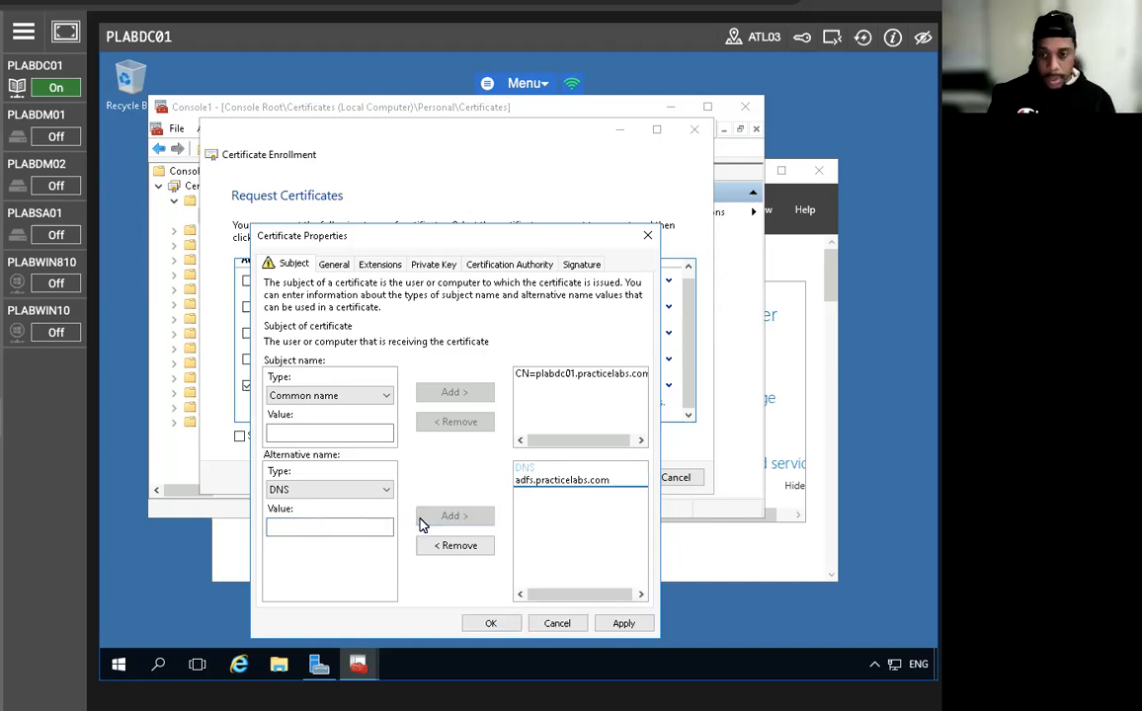
pyautogui.click(298, 531)
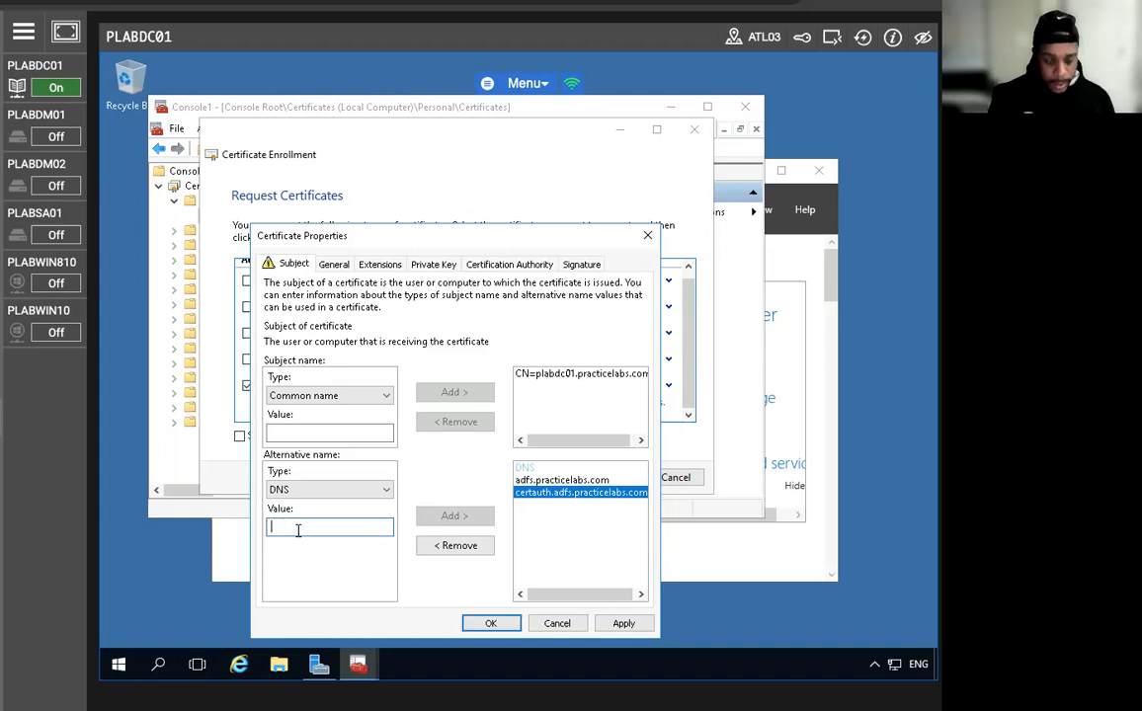
pyautogui.write('enterprise')
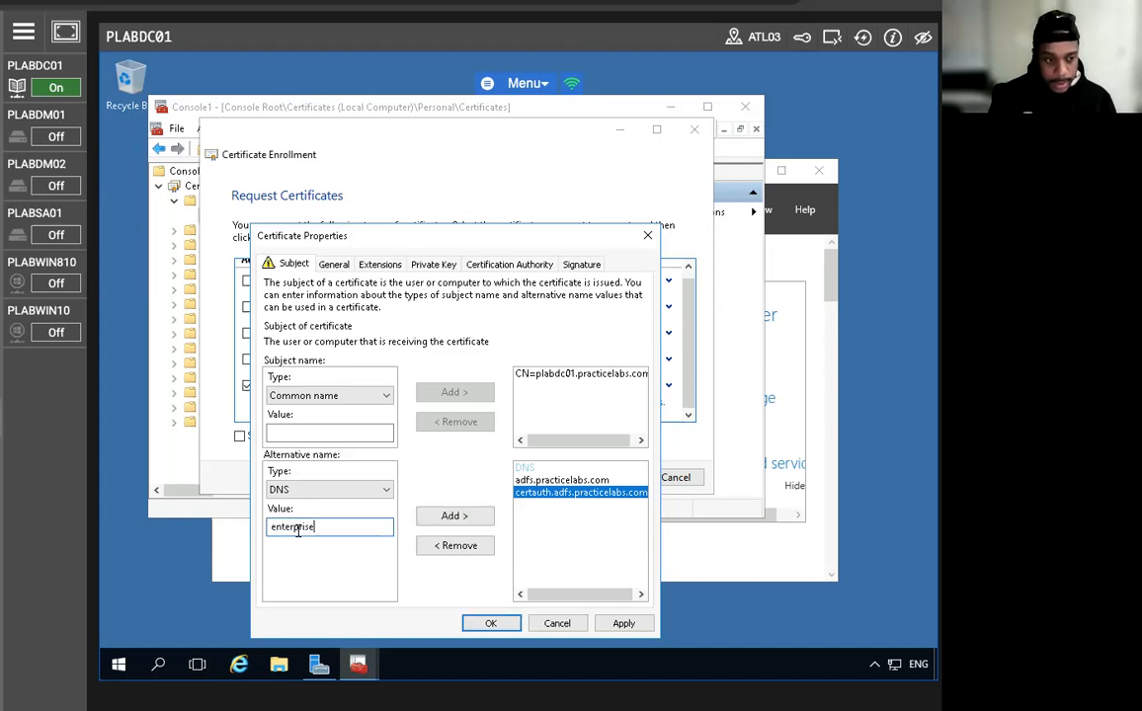
pyautogui.write('registr')
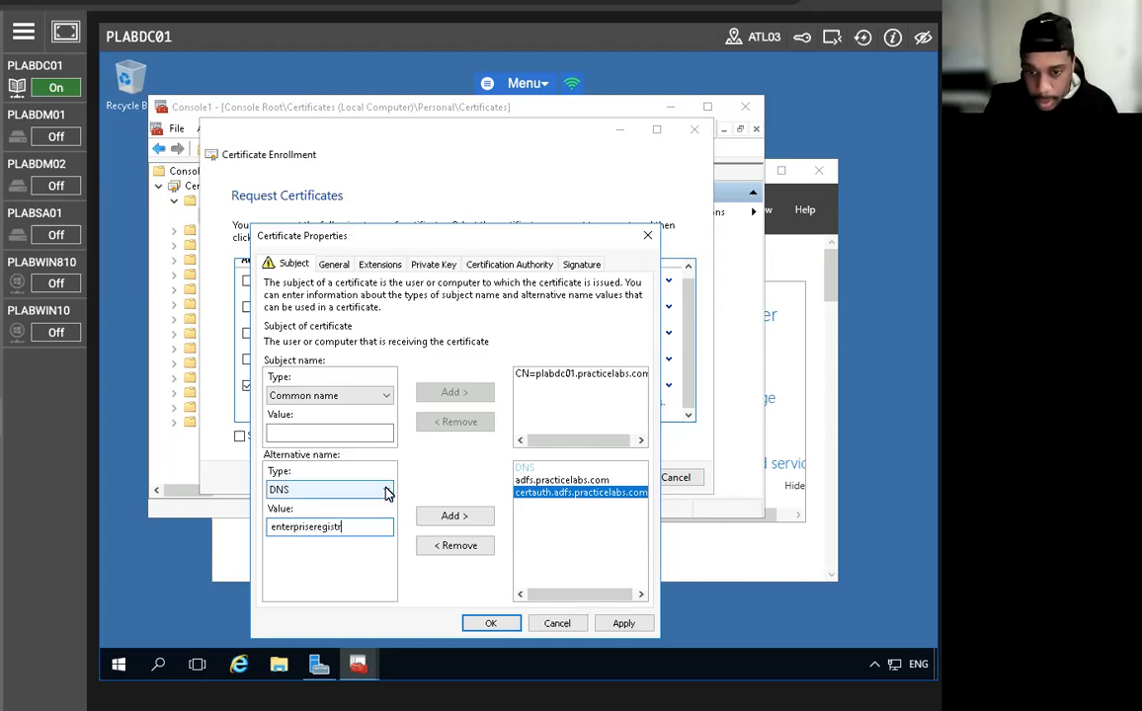
pyautogui.write('a')
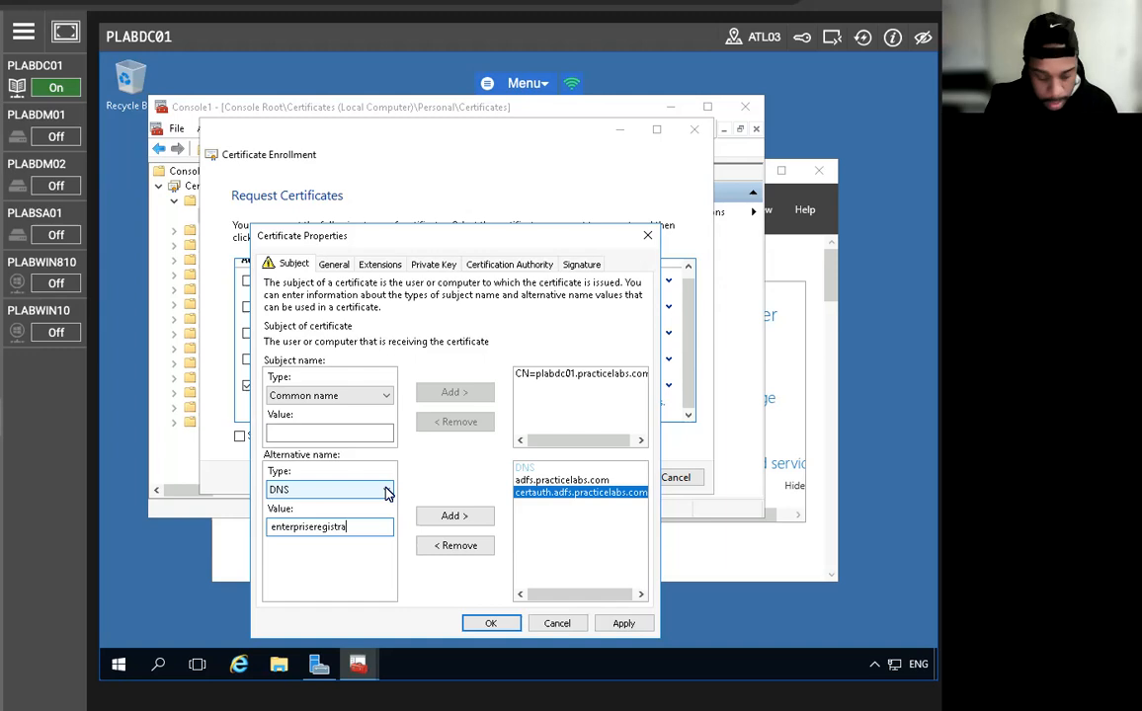
pyautogui.write('tion.pr')
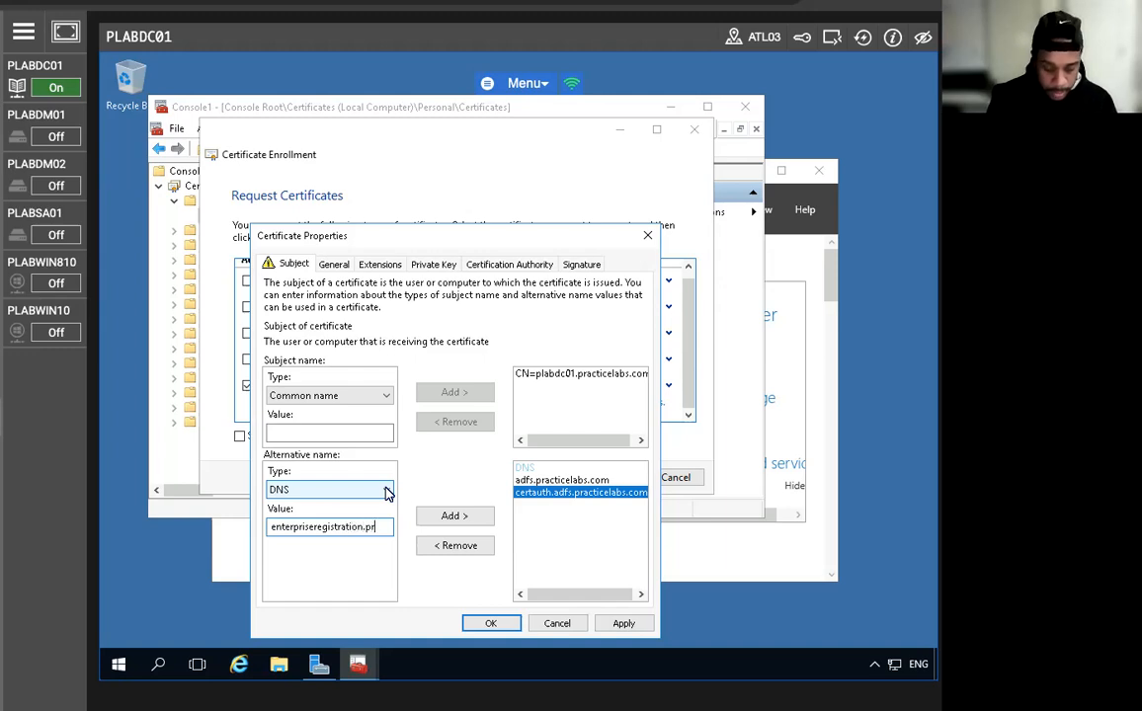
pyautogui.write('acticelabs.com')
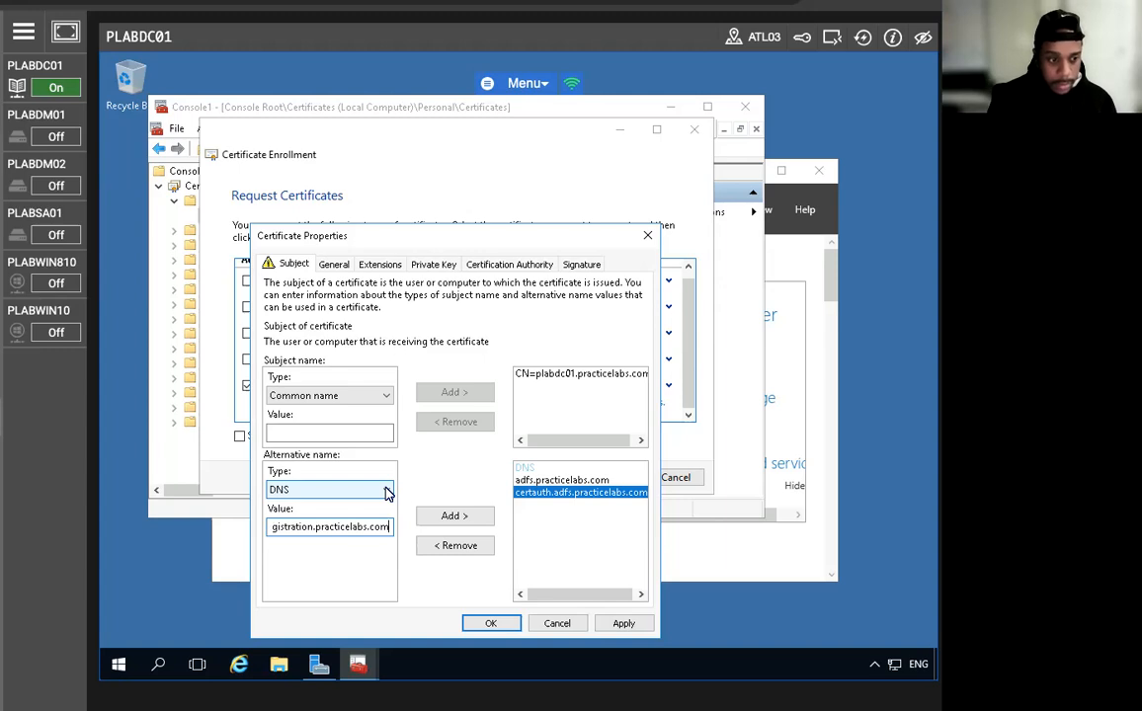
pyautogui.click(463, 521)
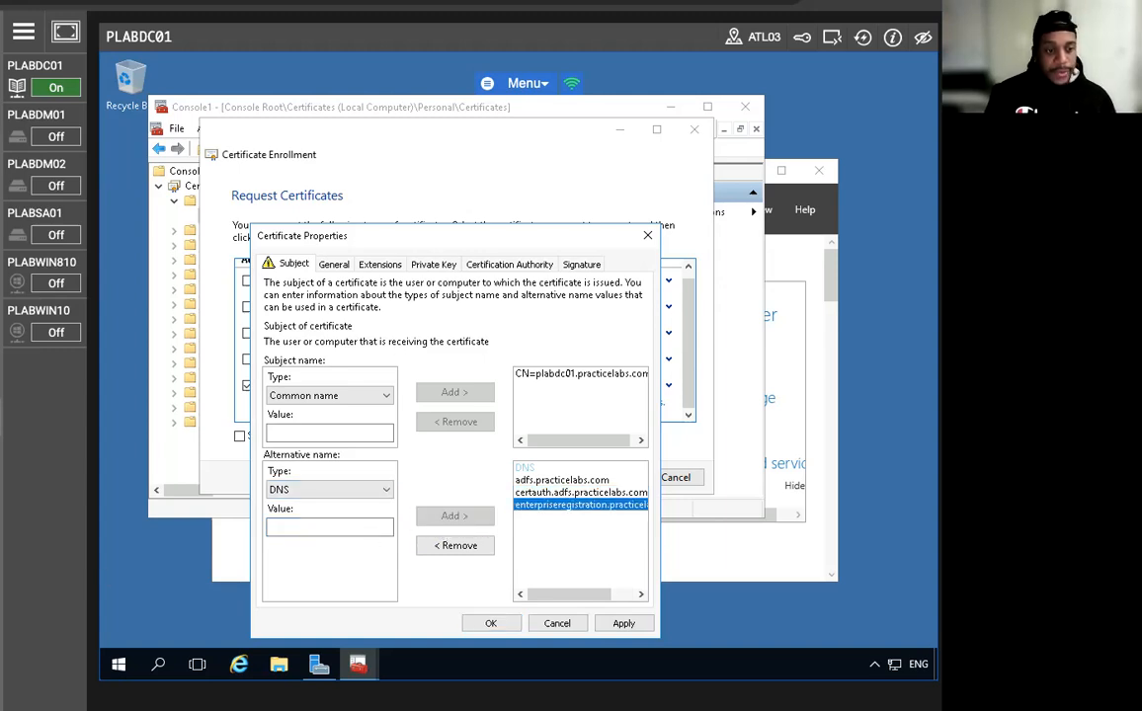
pyautogui.click(502, 623)
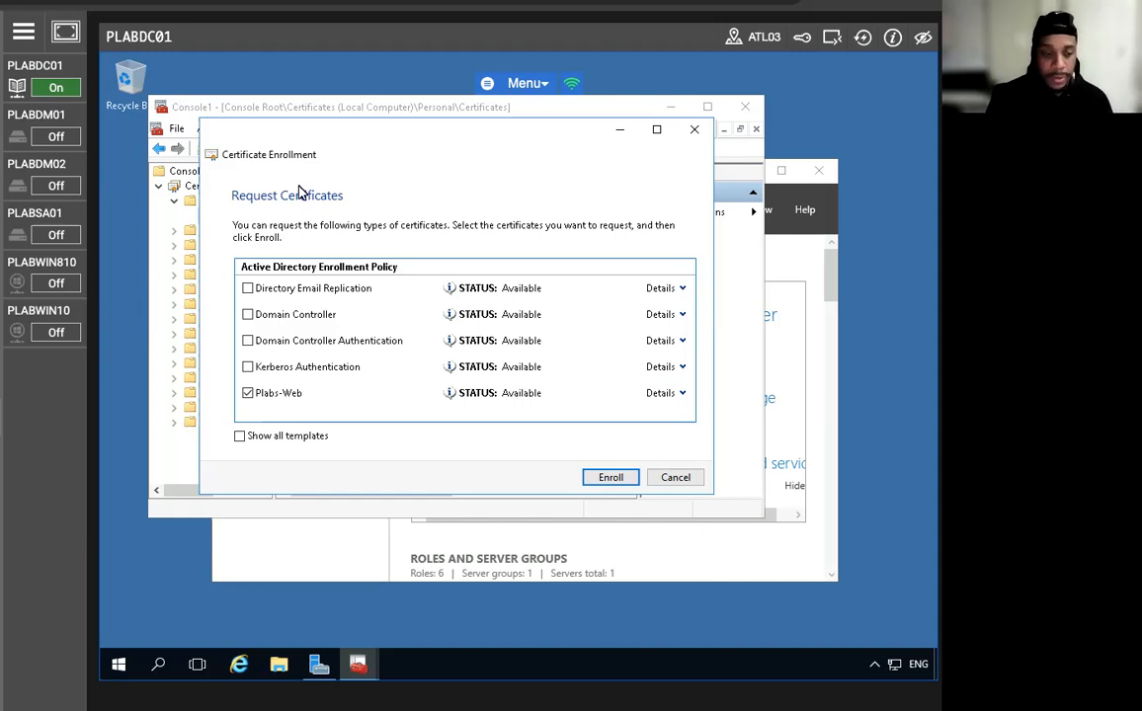
# Enroll the Plabs-Web certificate, finish the wizard, and minimize Console1 to reveal Server Manager.
pyautogui.click(615, 481)
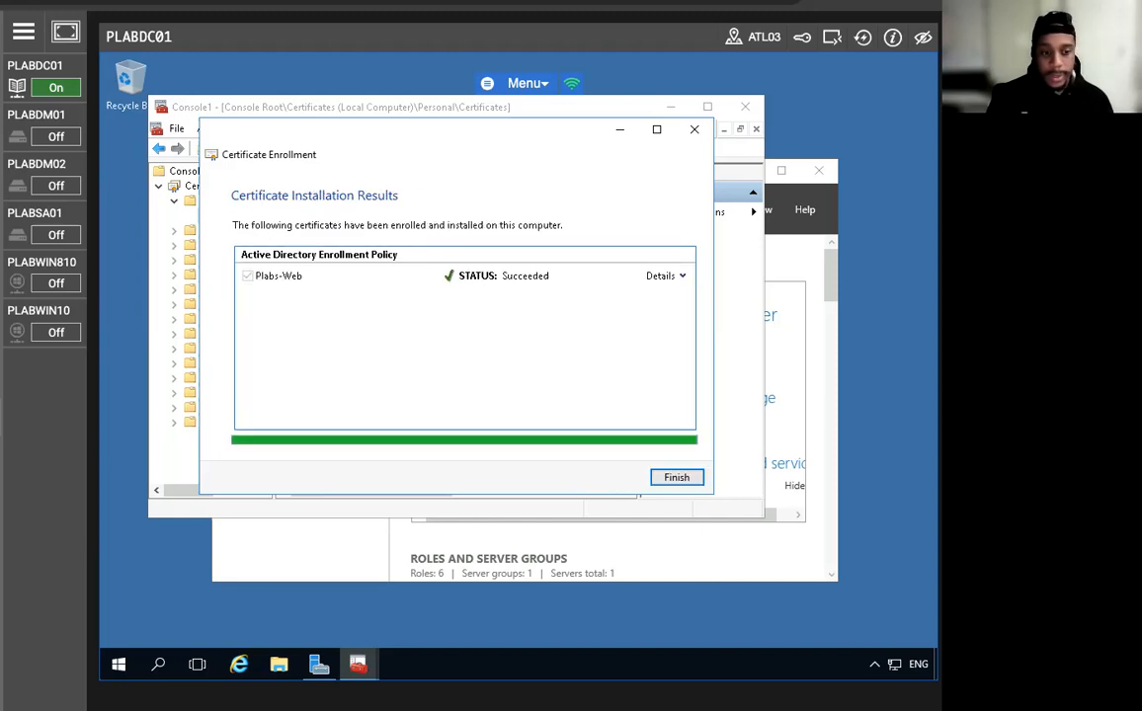
pyautogui.click(682, 478)
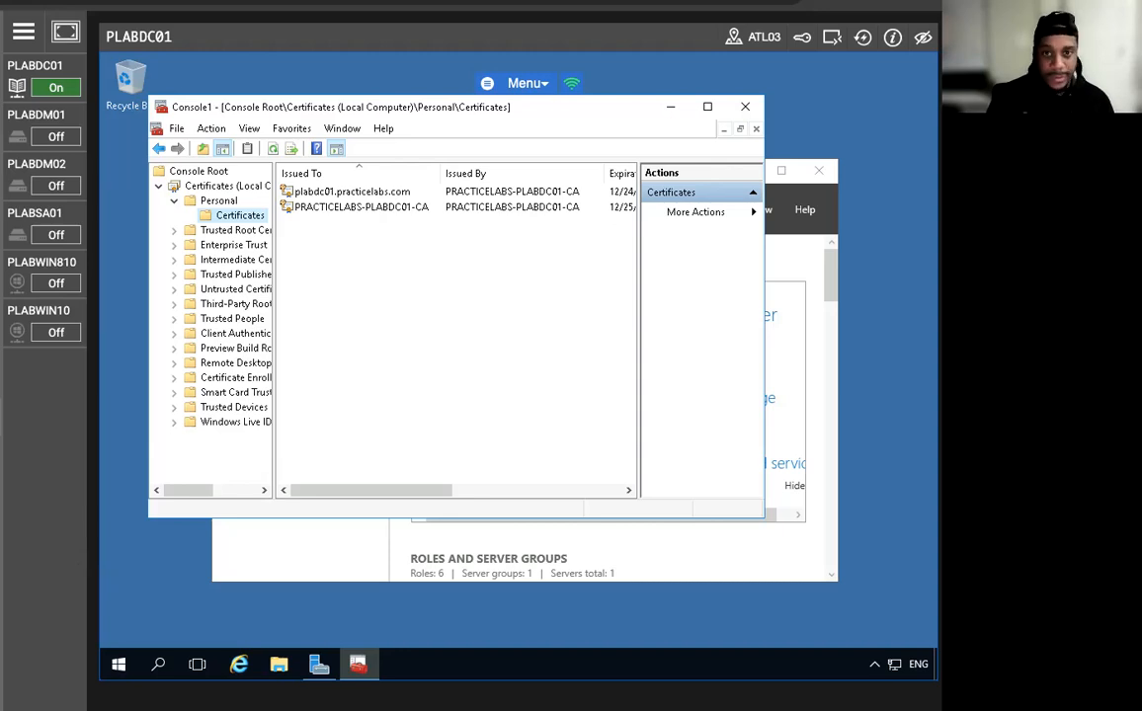
pyautogui.click(670, 107)
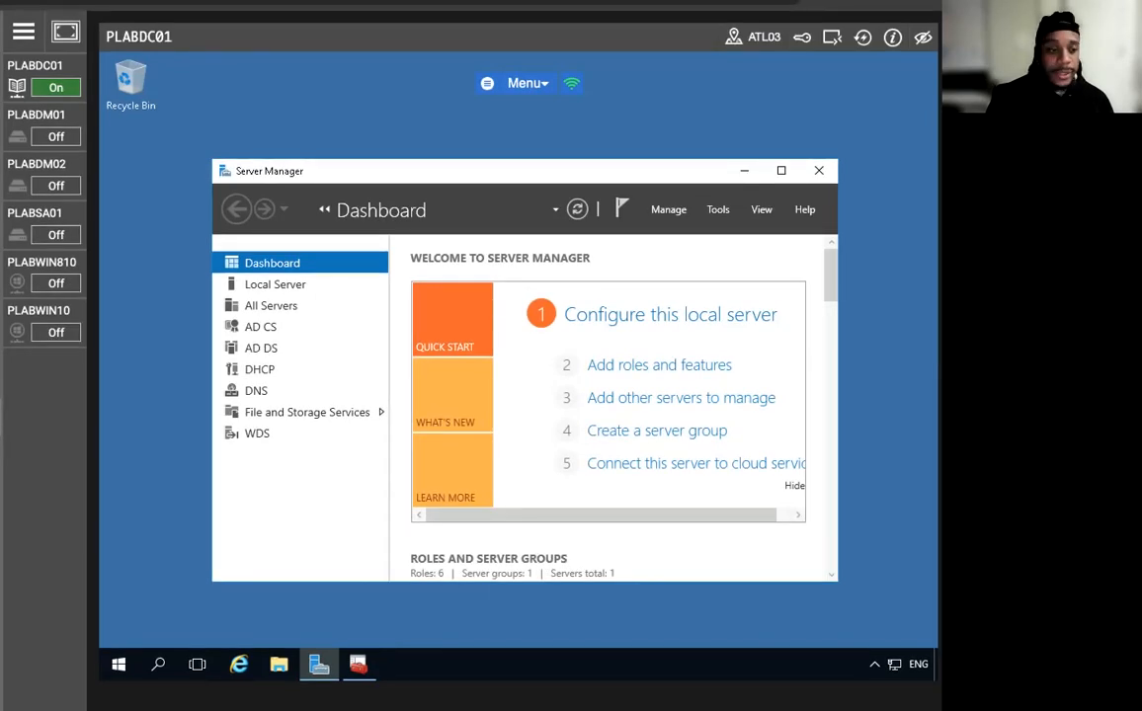
# Power on PLABSA01, open Windows PowerShell, and type Add-WindowsFeature -Name AD-Domain-Services -IncludeManagementTools.
pyautogui.moveTo(12, 241)
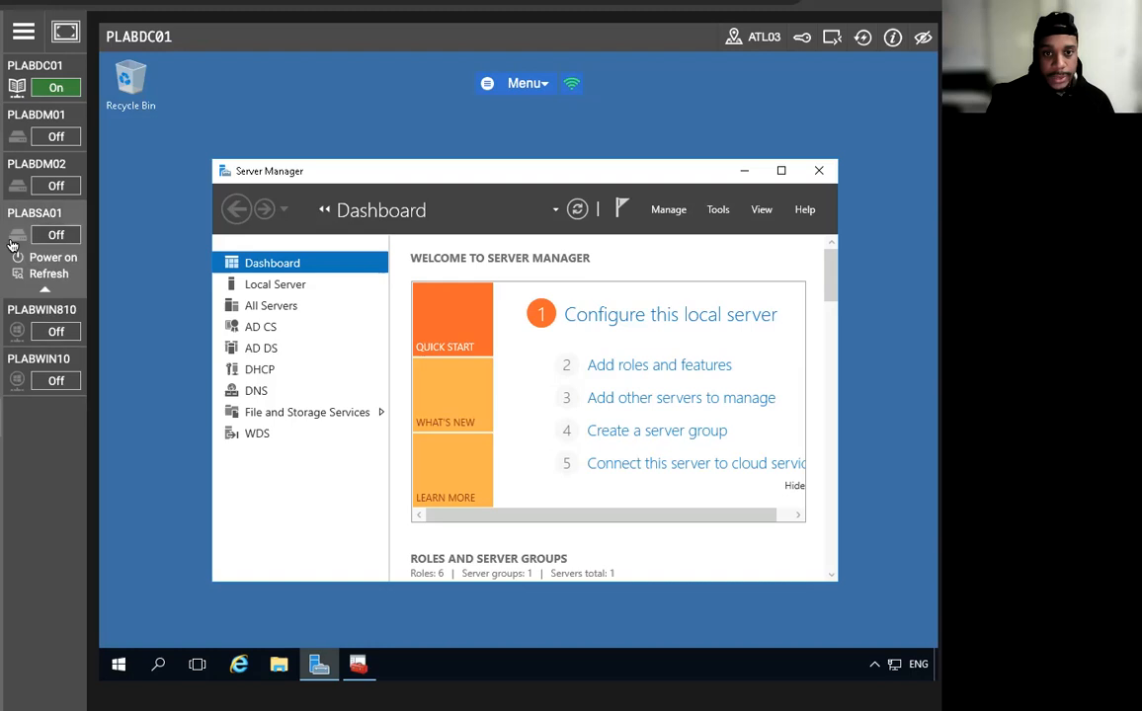
pyautogui.click(47, 257)
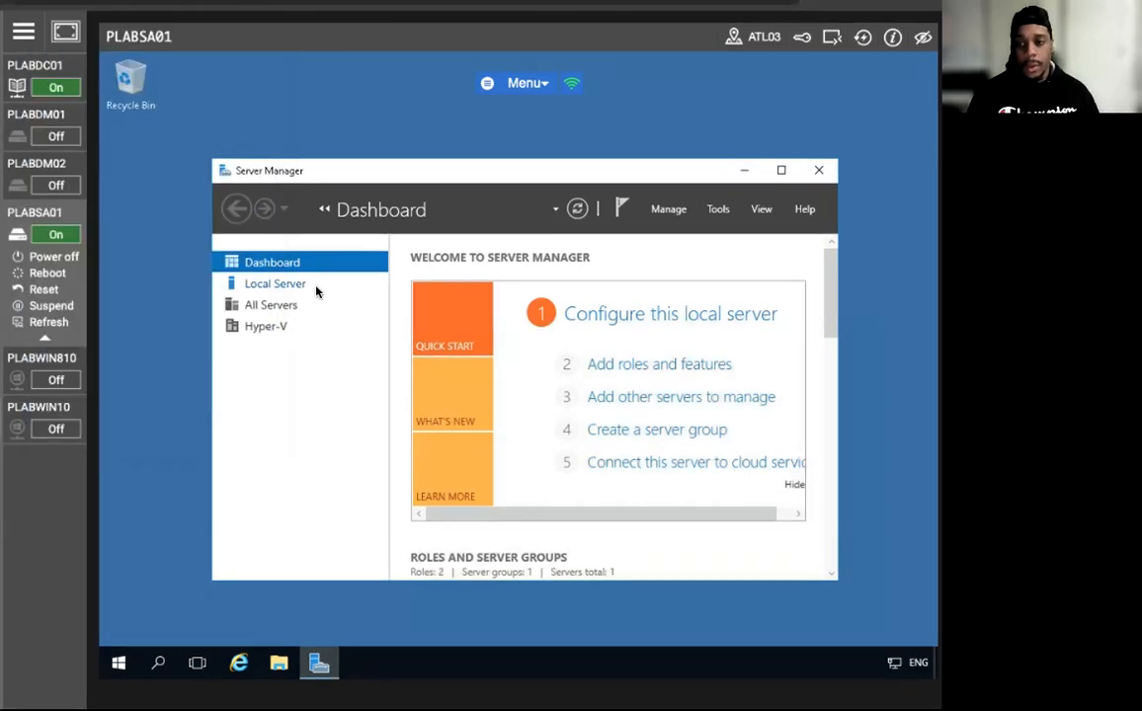
pyautogui.click(718, 210)
pyautogui.scroll(-1, 717, 494)
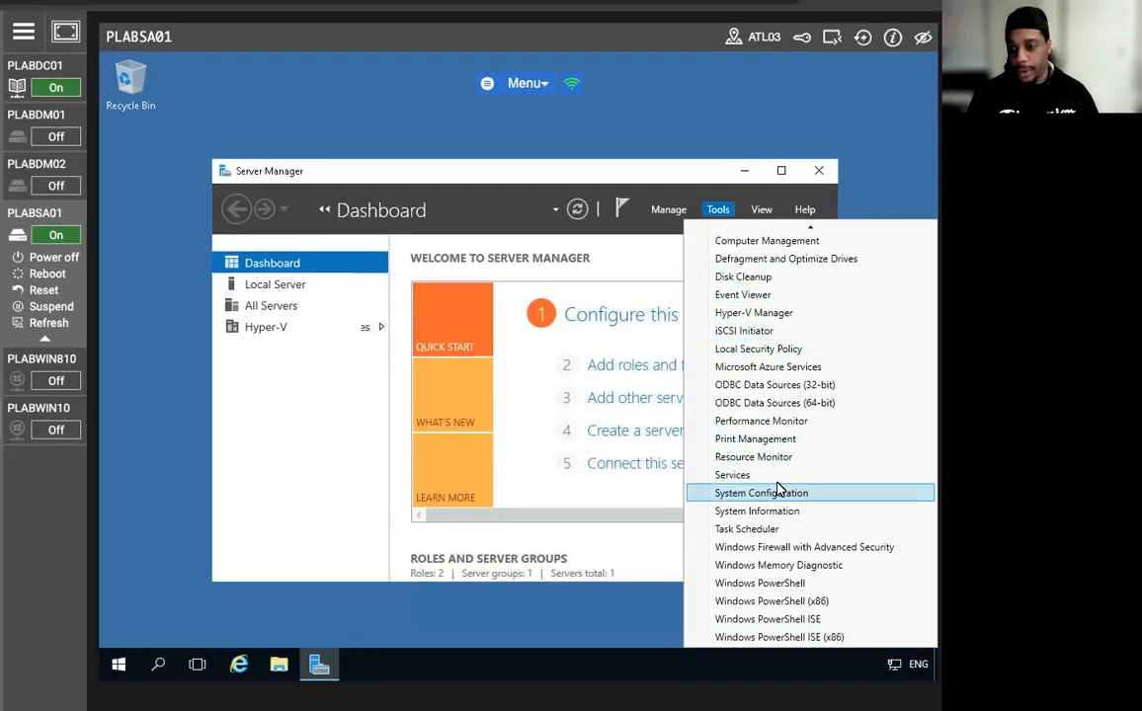
pyautogui.click(766, 584)
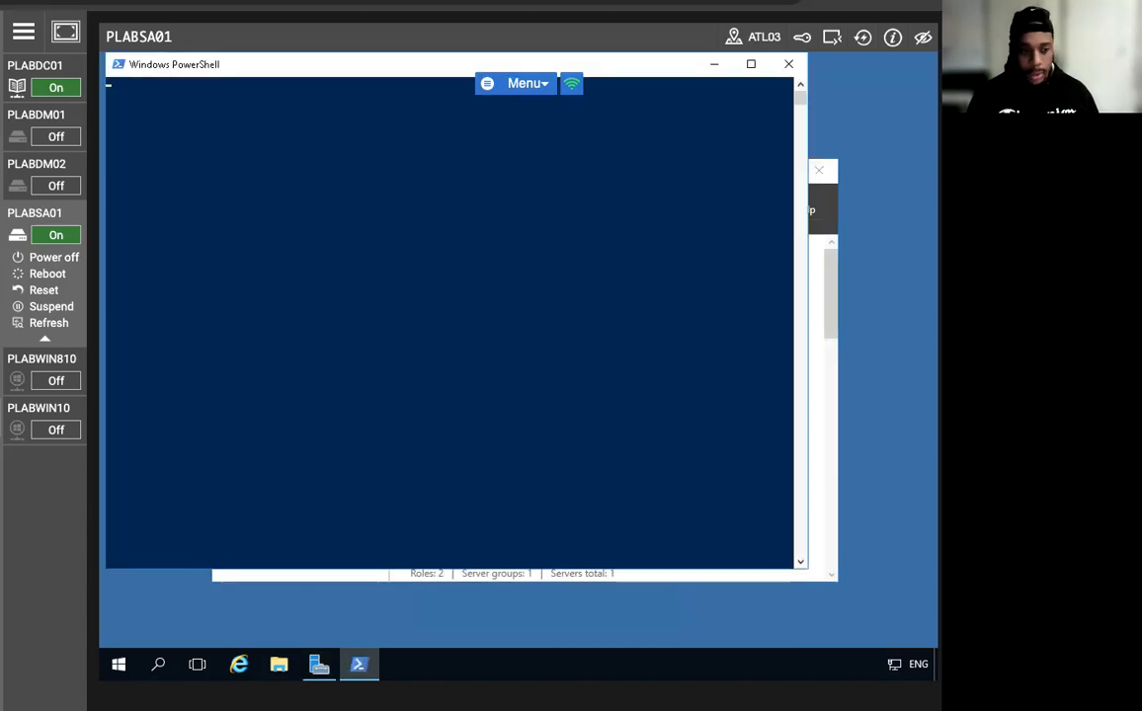
pyautogui.write('Add-')
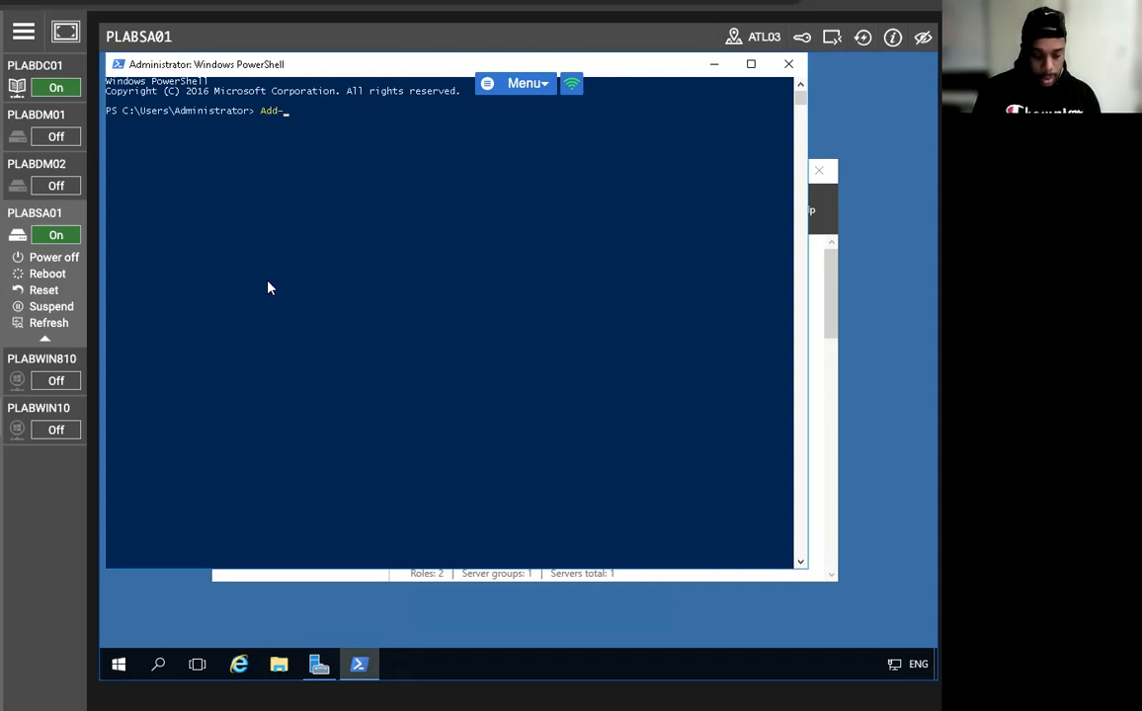
pyautogui.write('WindowsFeat')
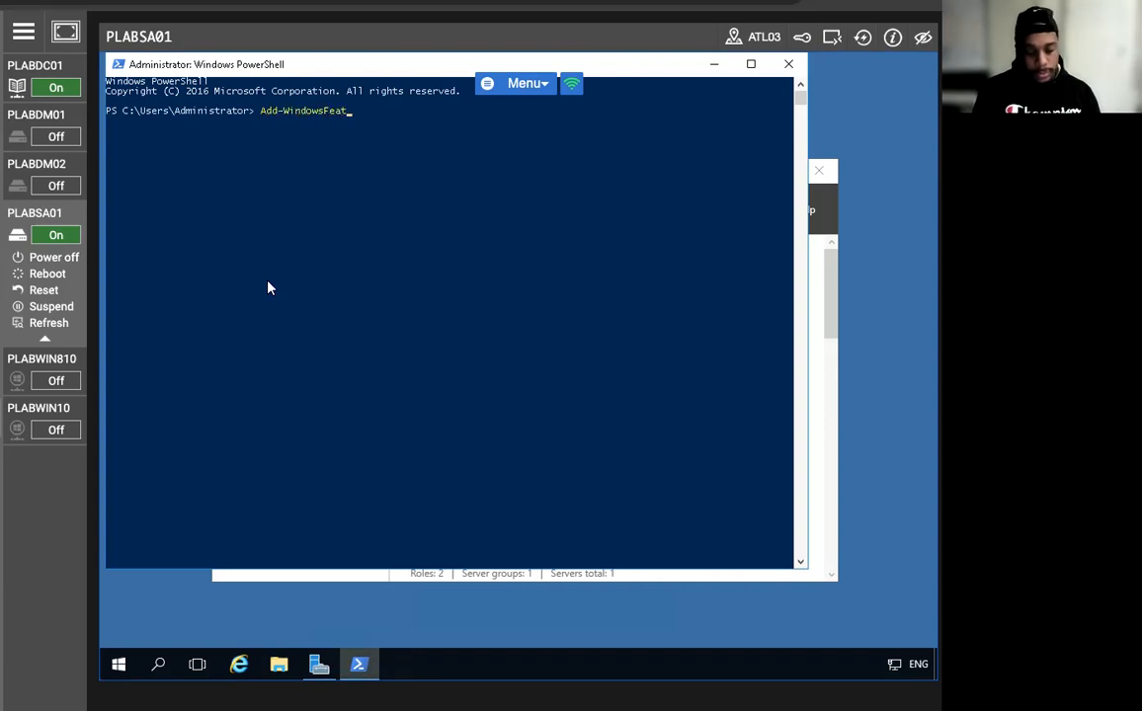
pyautogui.write('ure -')
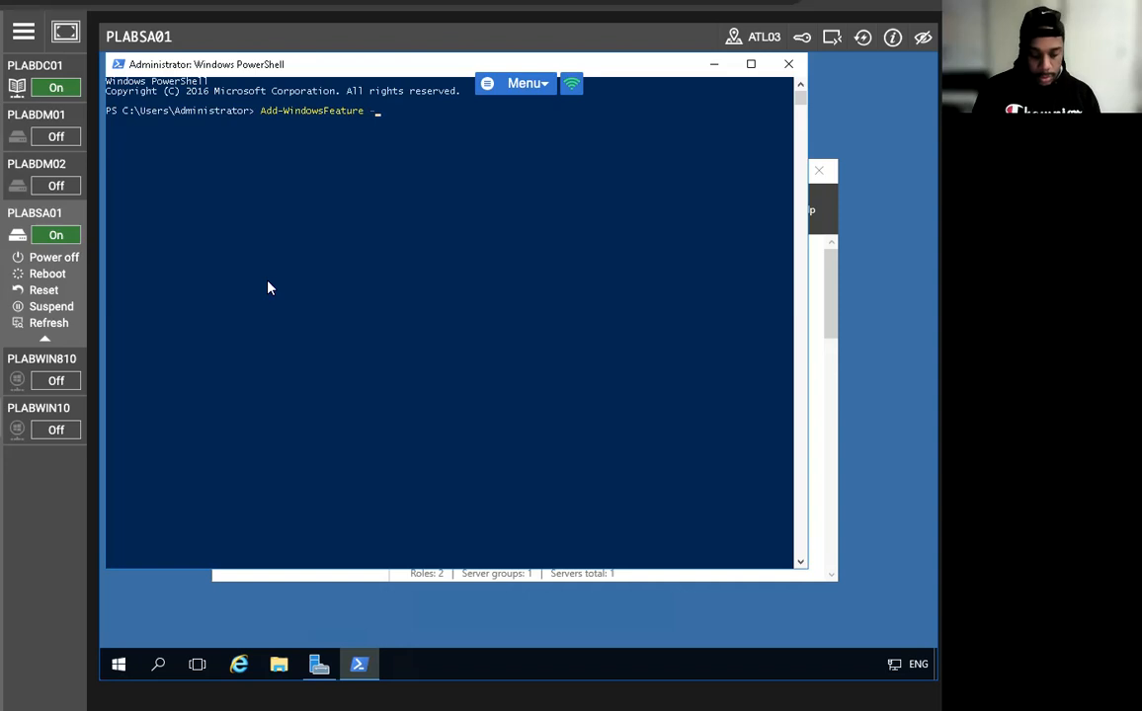
pyautogui.write('Name AD')
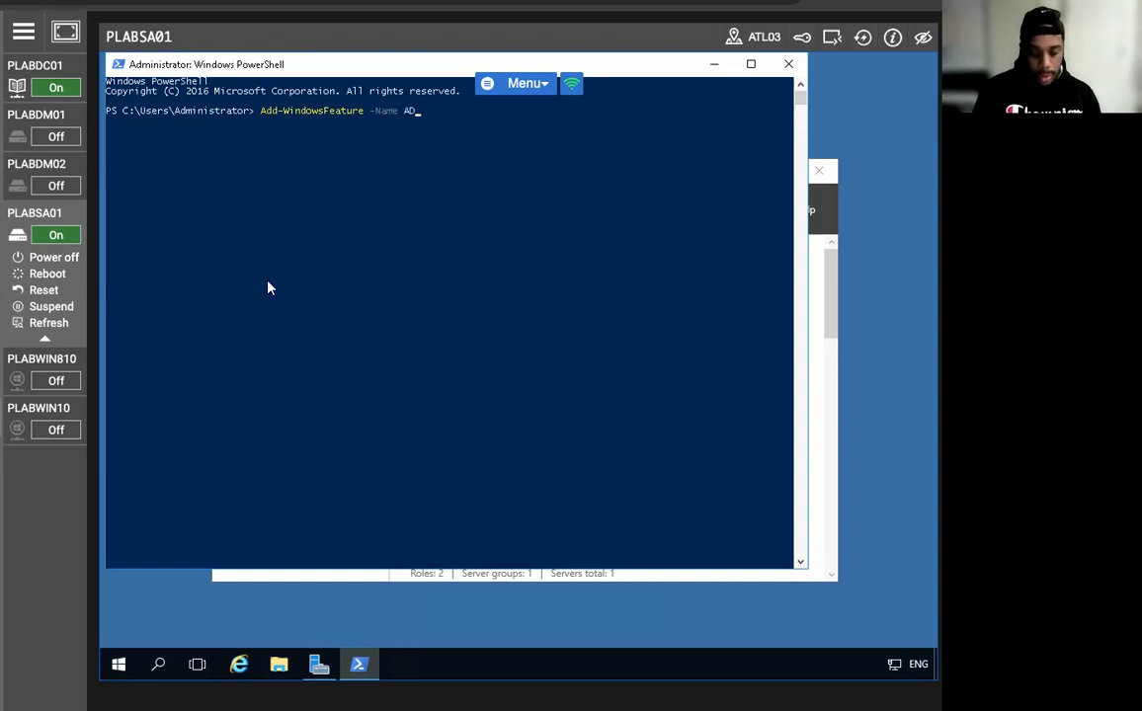
pyautogui.write('-Domain-Services ')
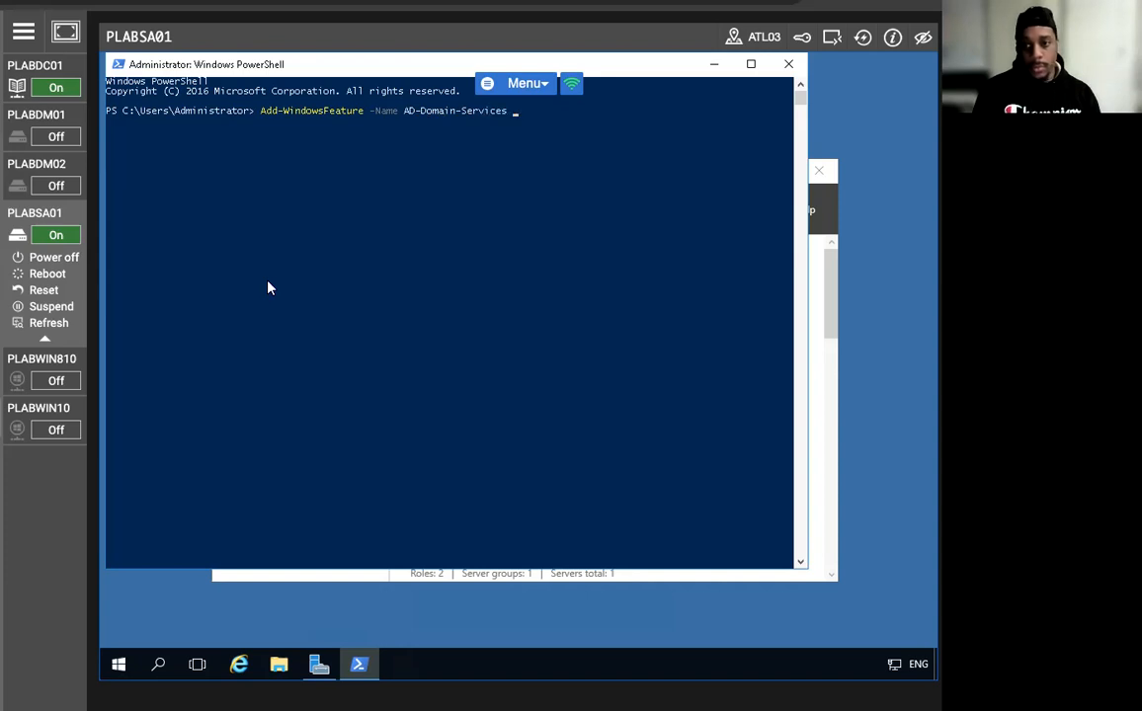
pyautogui.write('-Incl')
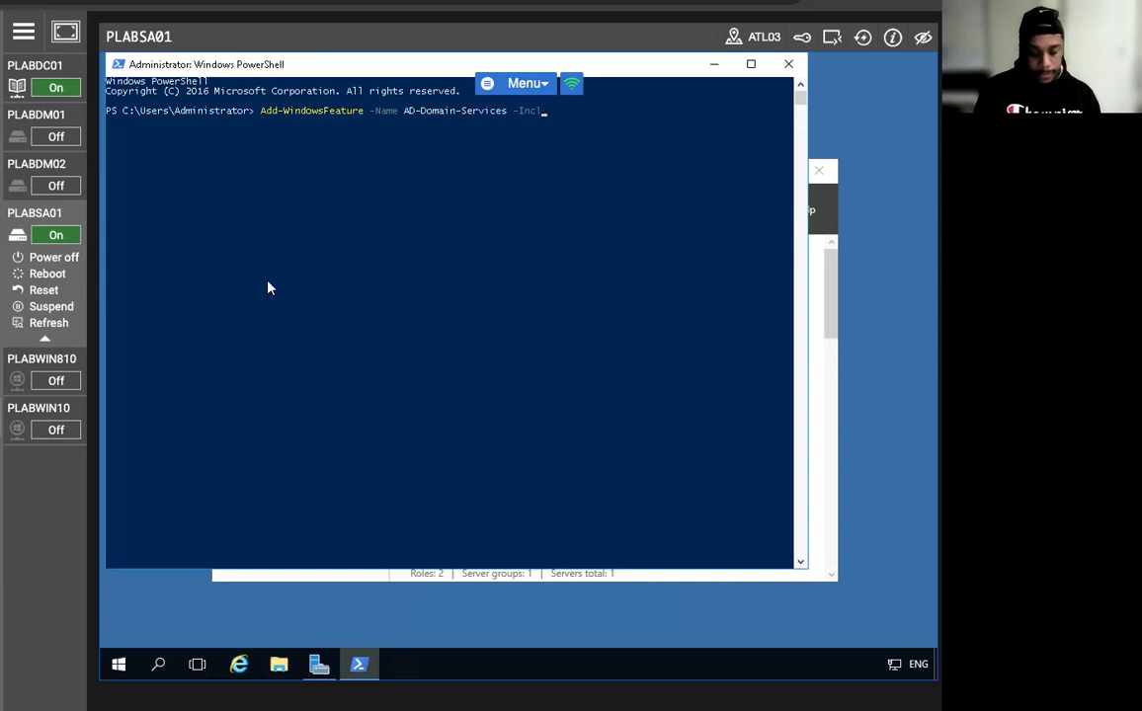
pyautogui.write('udeMa')
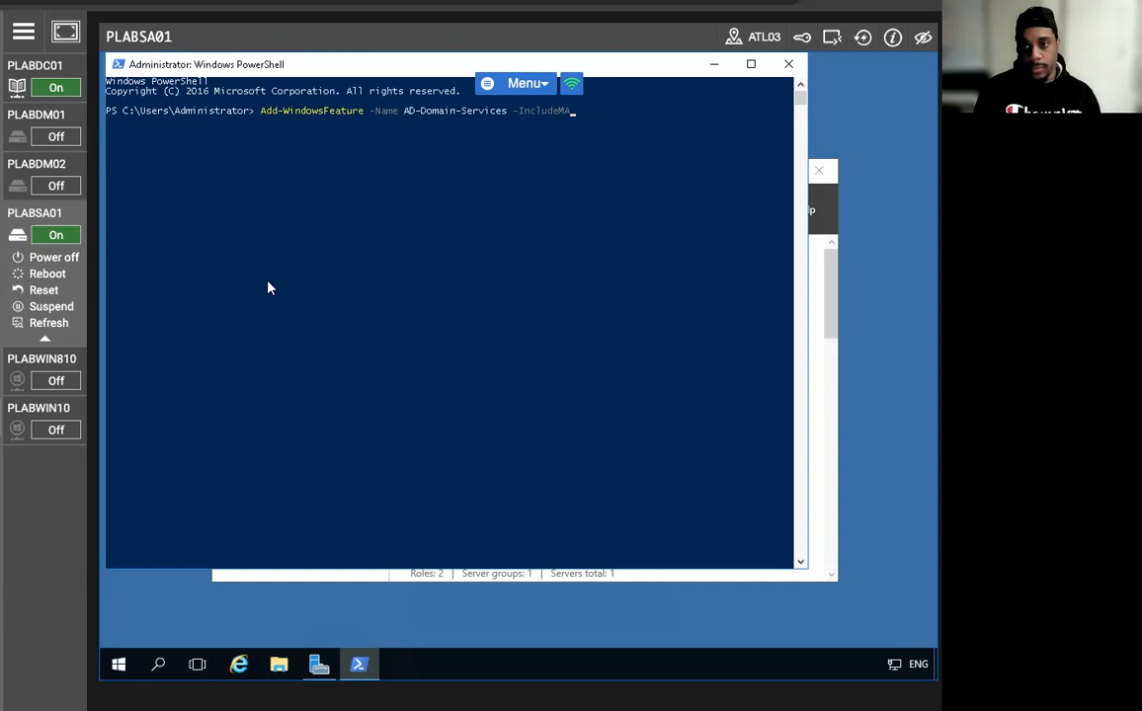
pyautogui.write('nage')
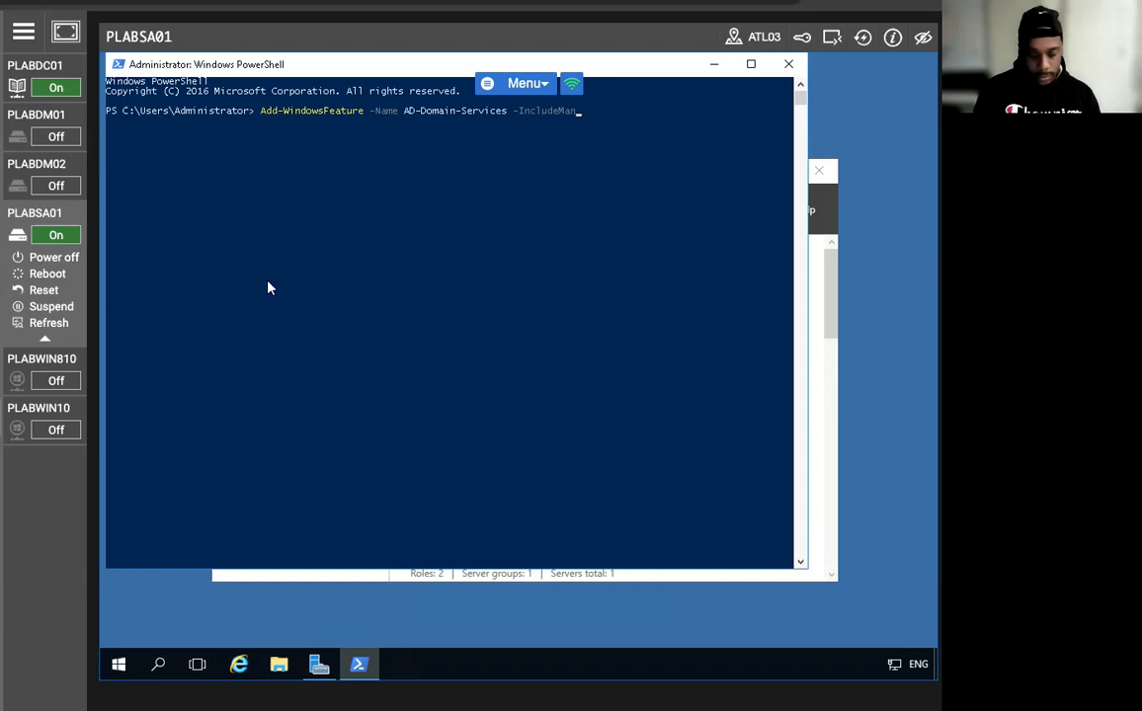
pyautogui.write('mentTools')
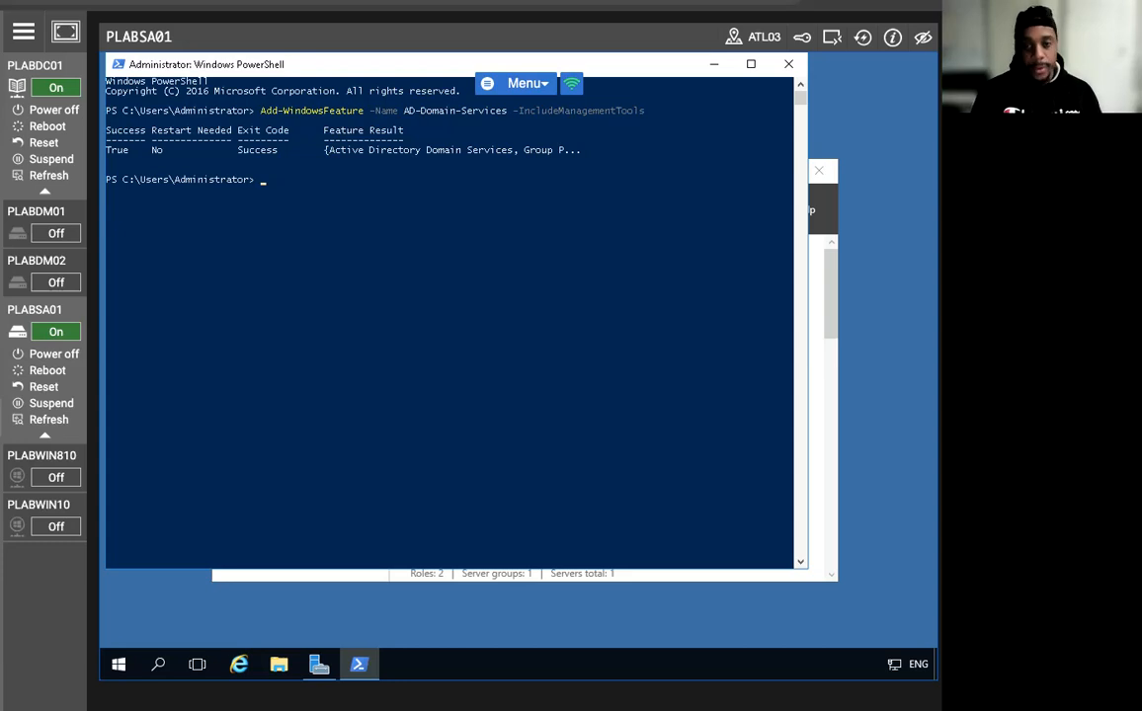
# Run Install-ADDSForest -DomainName PRACTICEIT.CO<UK -InstallDNS in PowerShell.
pyautogui.click(342, 190)
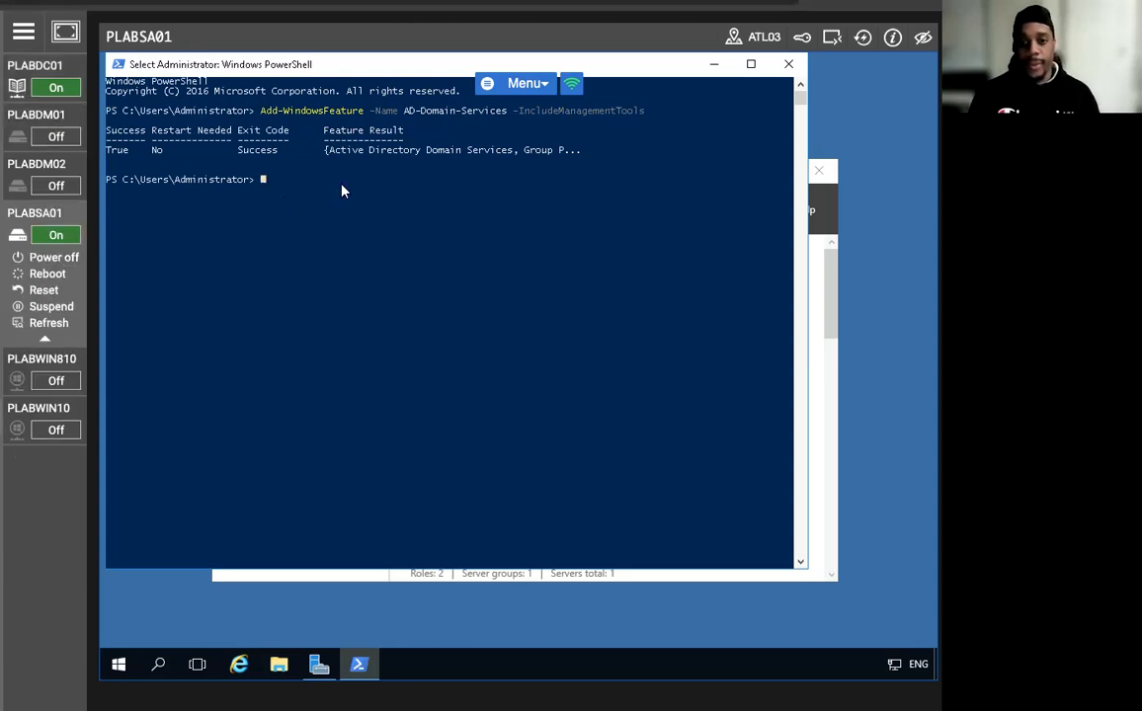
pyautogui.write('Instal')
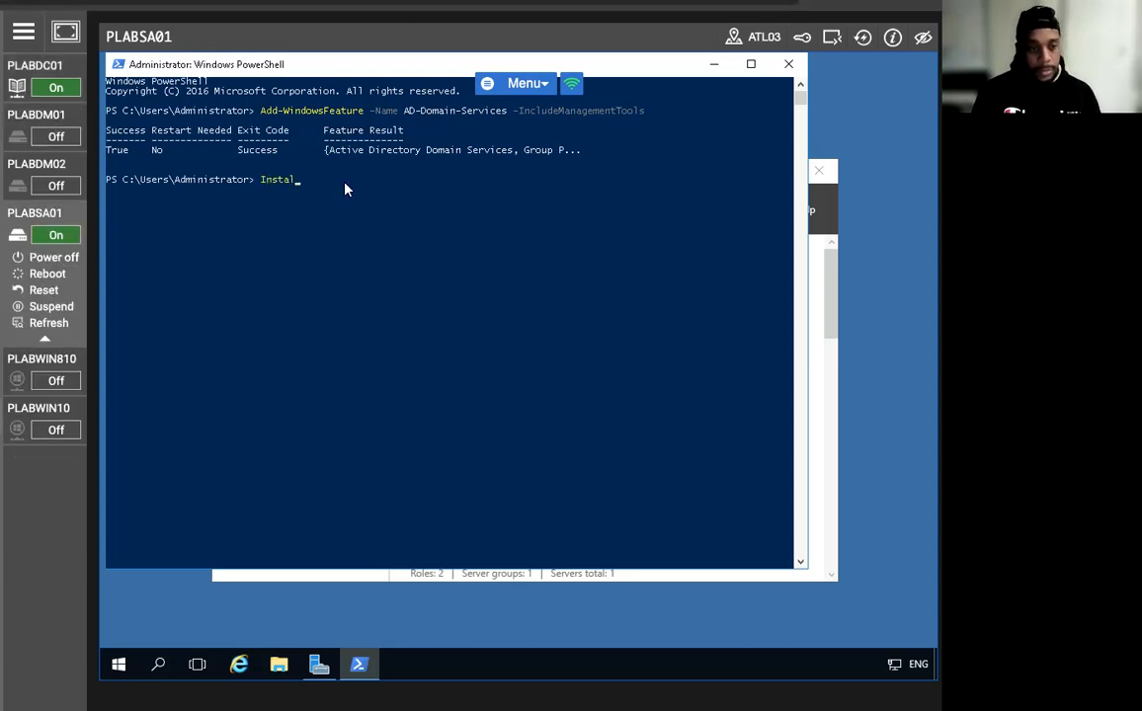
pyautogui.write('l-ADDSFo')
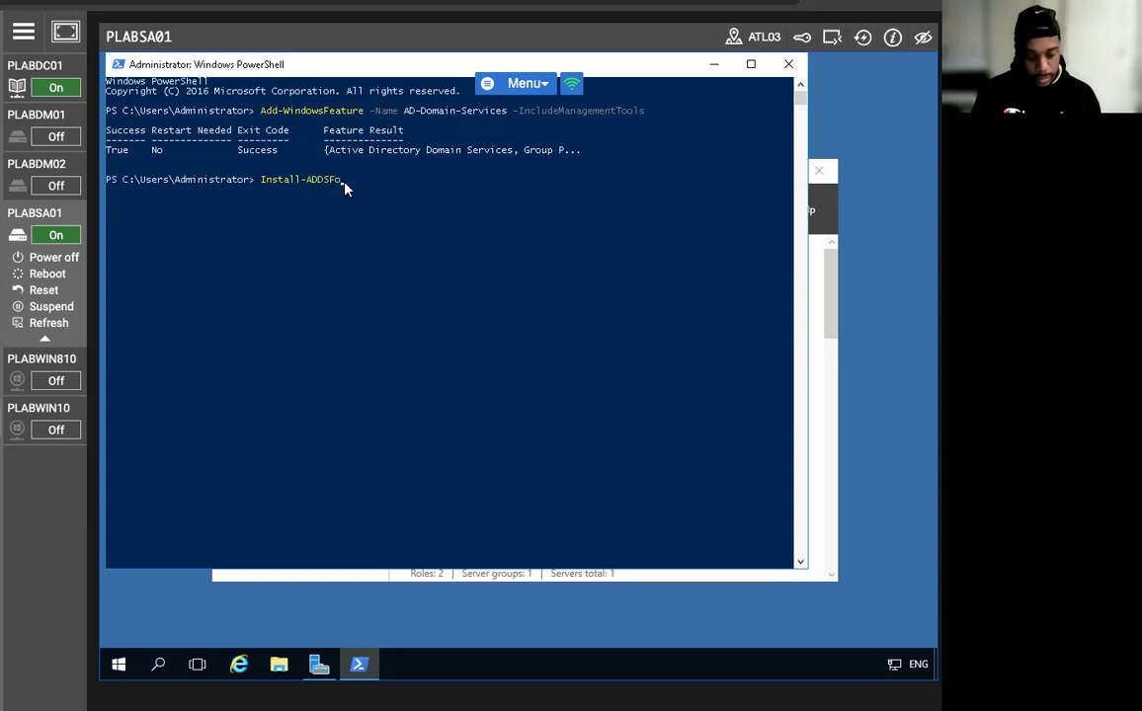
pyautogui.write('rest -Do')
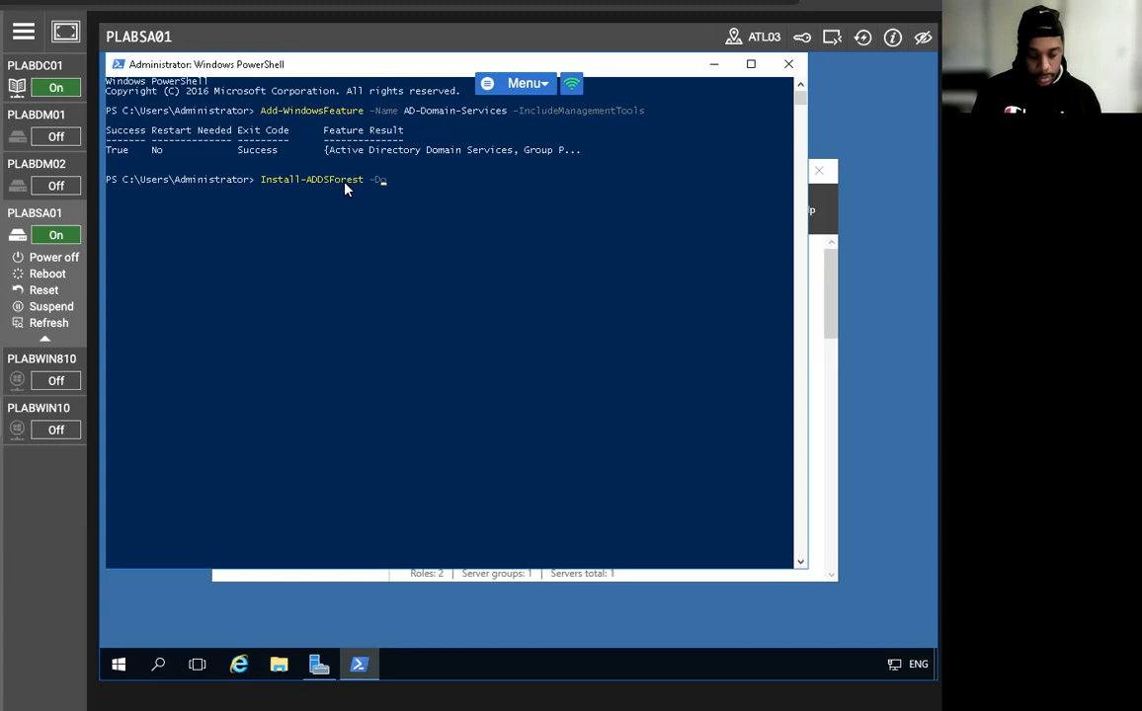
pyautogui.write('mainName PRACTICEIT>CO>')
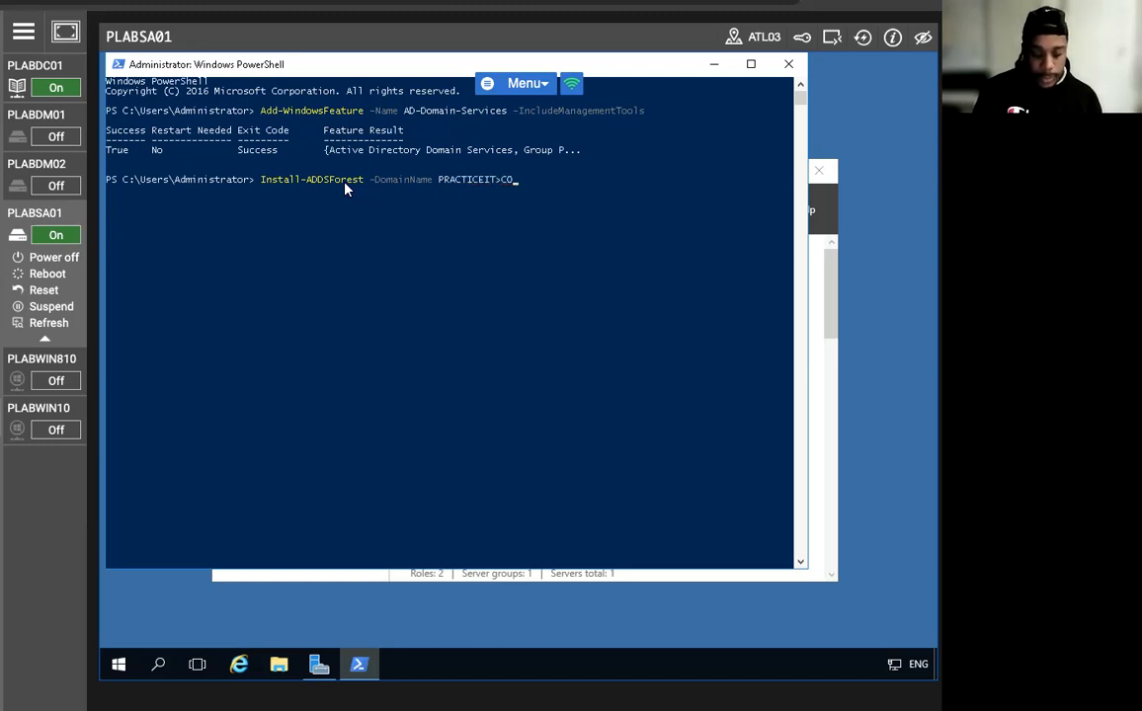
pyautogui.press('BackSpace')
pyautogui.press('BackSpace')
pyautogui.press('BackSpace')
pyautogui.press('BackSpace')
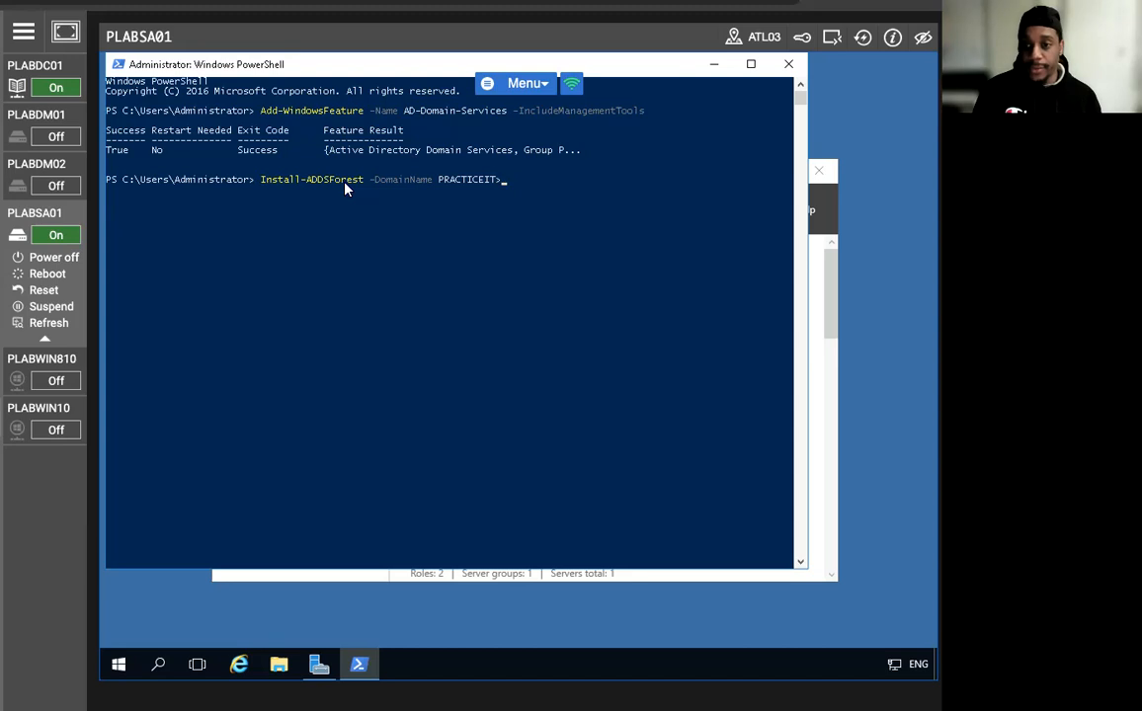
pyautogui.write('.CO')
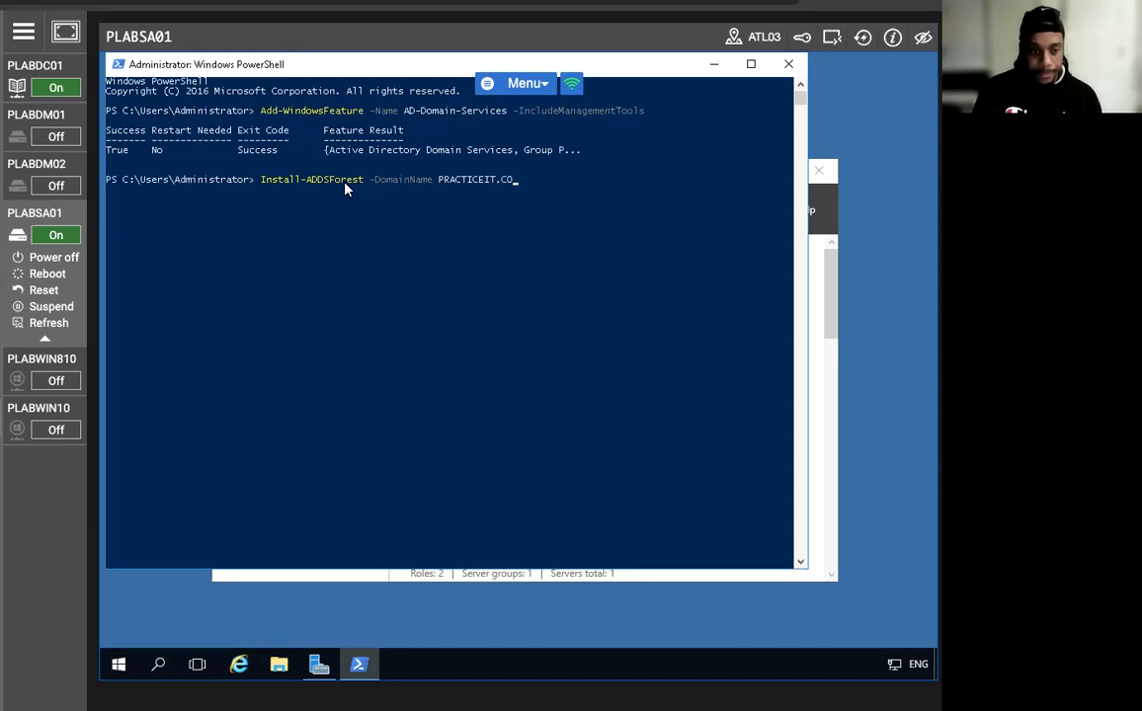
pyautogui.write('<UK -InstallDNS')
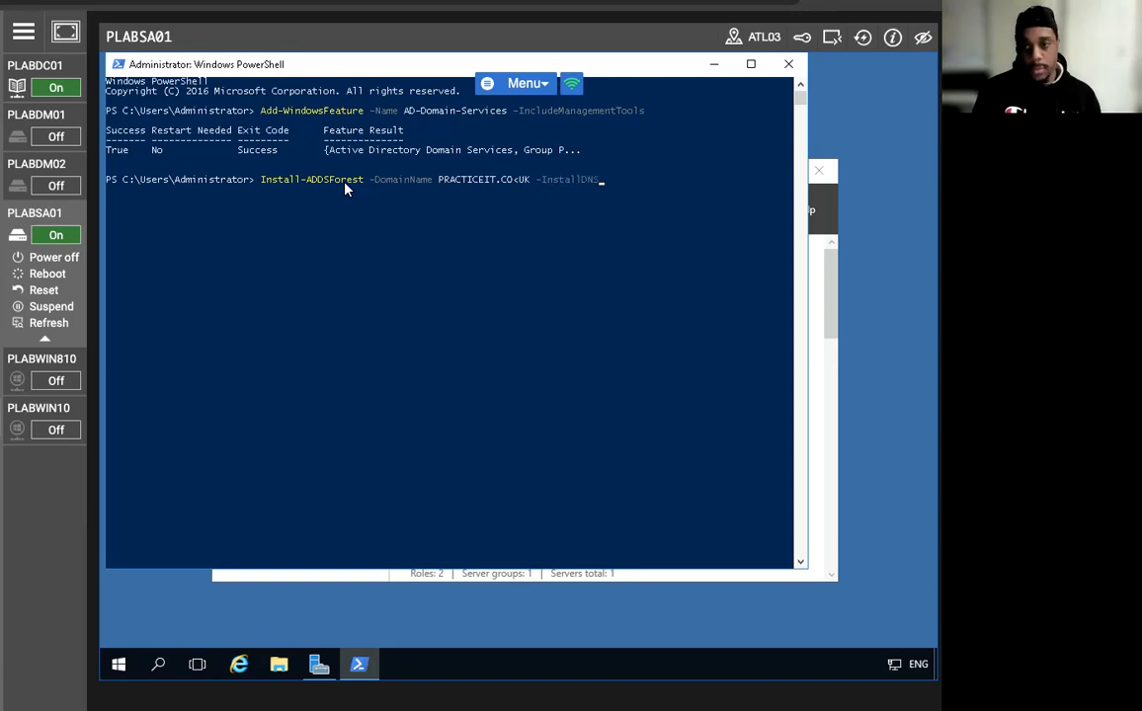
pyautogui.press('Return')
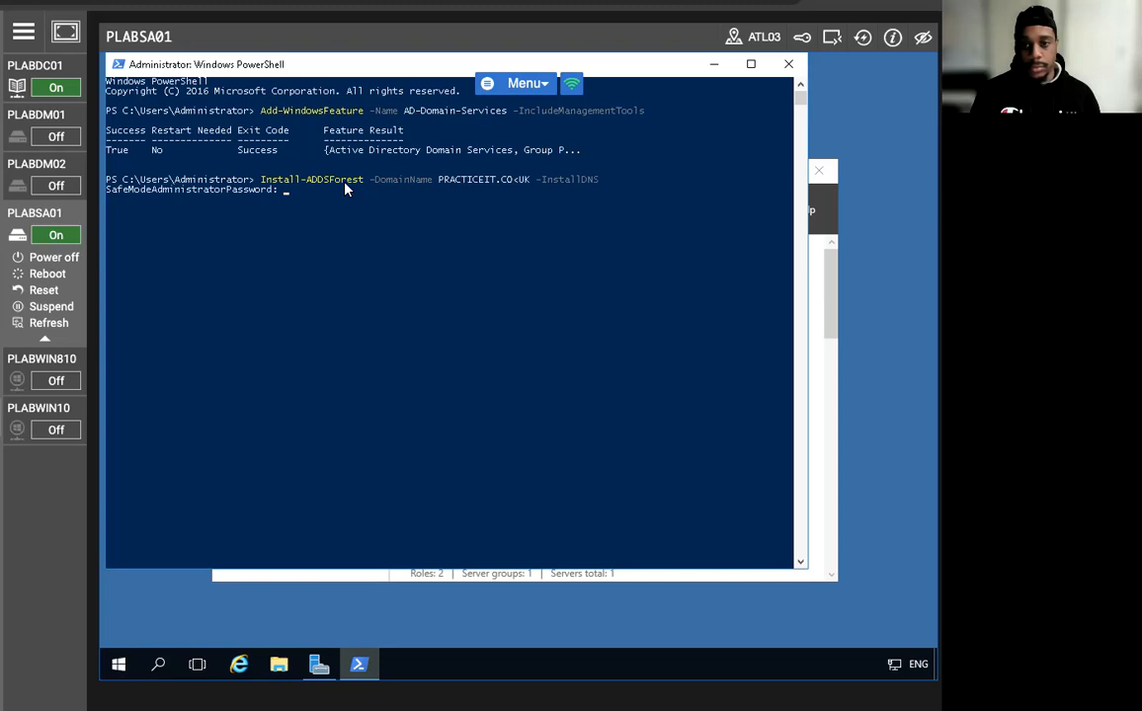
# Enter and confirm the safe mode password and answer A; the run fails on the invalid domain.
pyautogui.write('********')
pyautogui.press('Return')
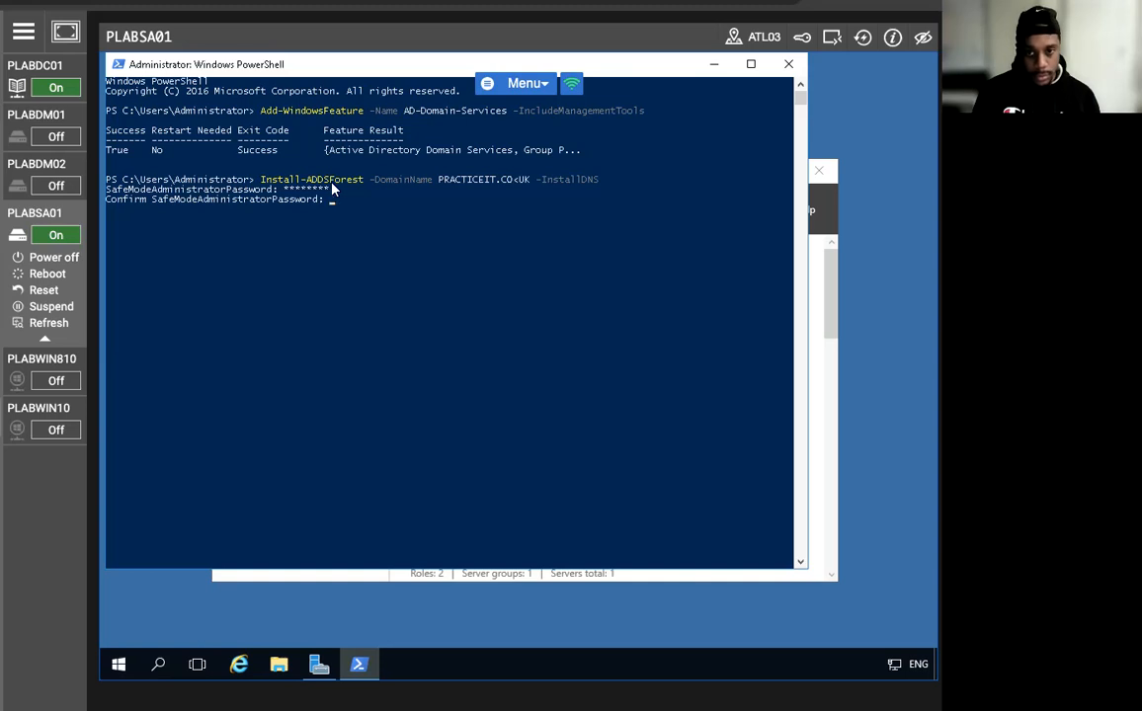
pyautogui.write('******')
pyautogui.press('Return')
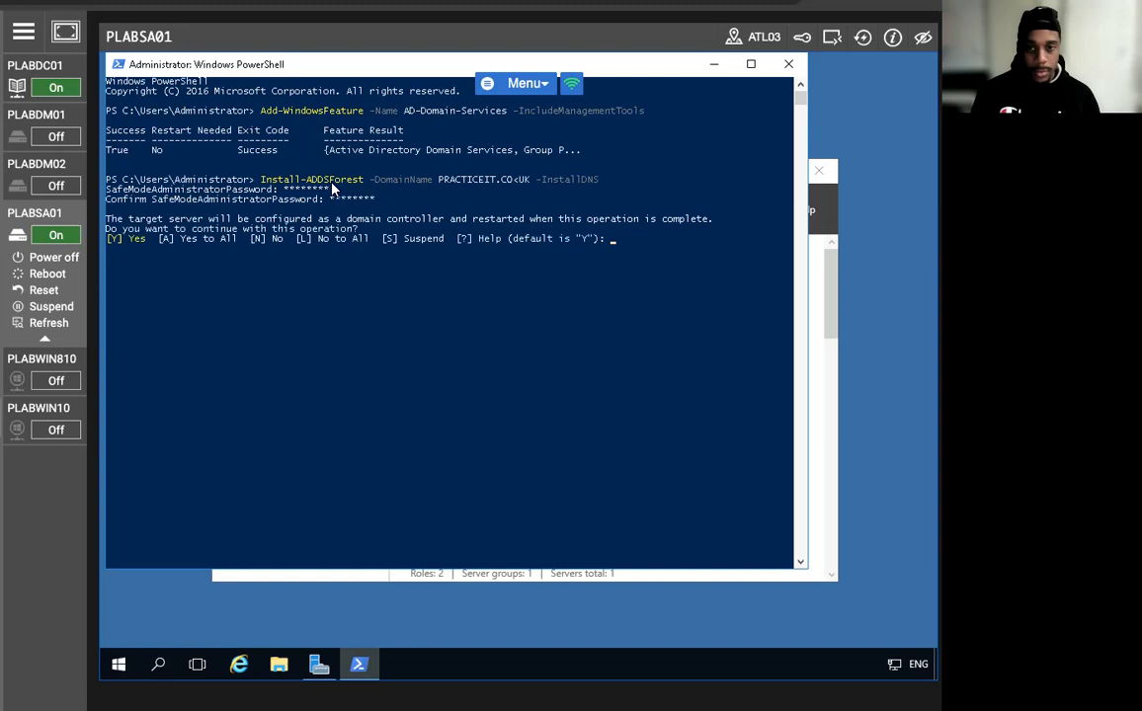
pyautogui.write('a')
pyautogui.press('Return')
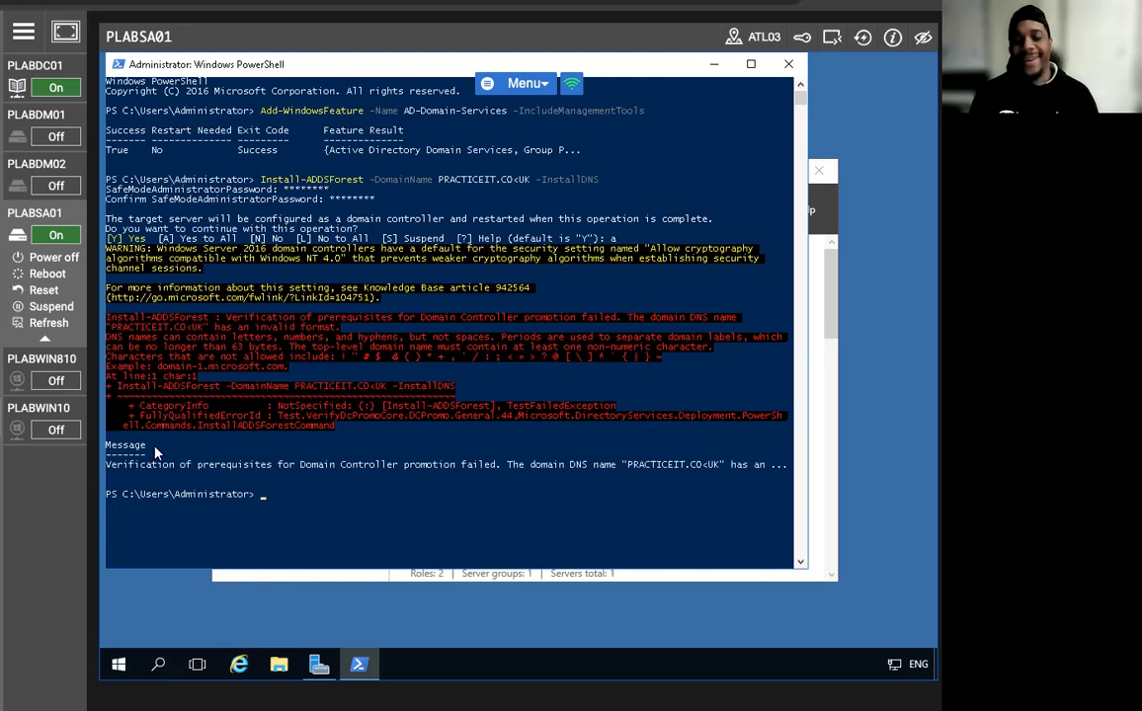
pyautogui.press('Up')
# Correct the recalled command's domain to PRACTICEIT.CO.UK and rerun it.
pyautogui.press('Left')
pyautogui.press('Left')
pyautogui.press('Left')
pyautogui.press('Left')
pyautogui.press('Left')
pyautogui.press('Left')
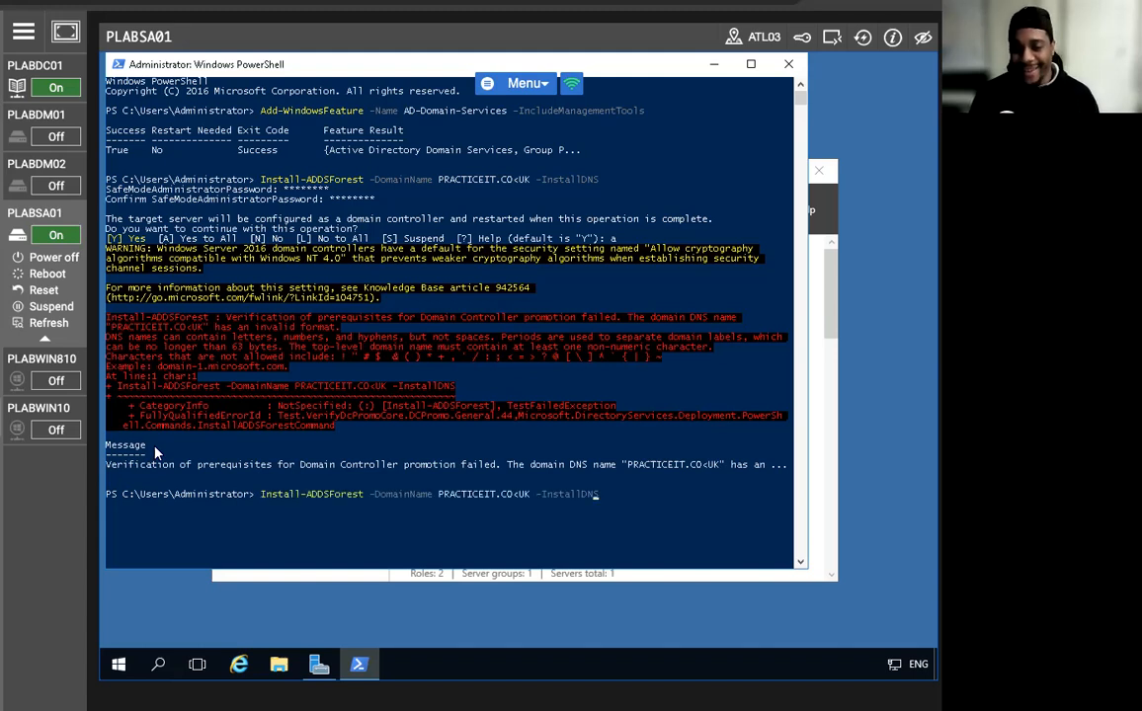
pyautogui.press('Left')
pyautogui.press('Left')
pyautogui.press('BackSpace')
pyautogui.write('.')
pyautogui.press('Return')
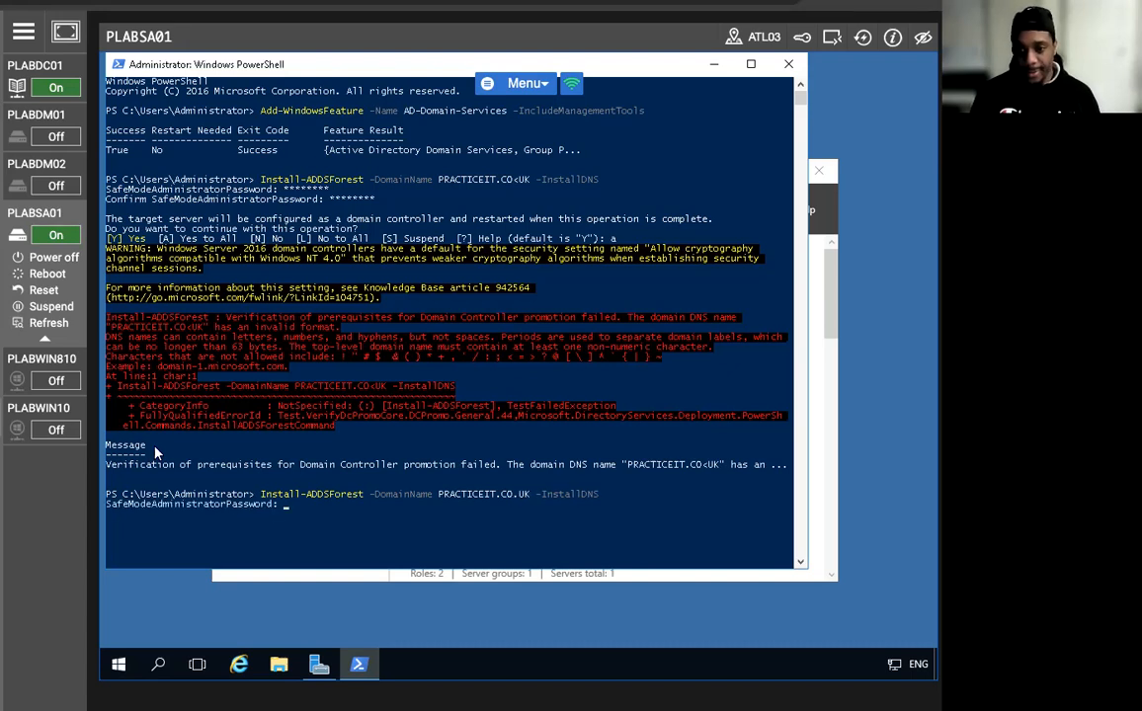
# Enter and confirm the safe mode password and answer A so prerequisite checks begin.
pyautogui.write('*******')
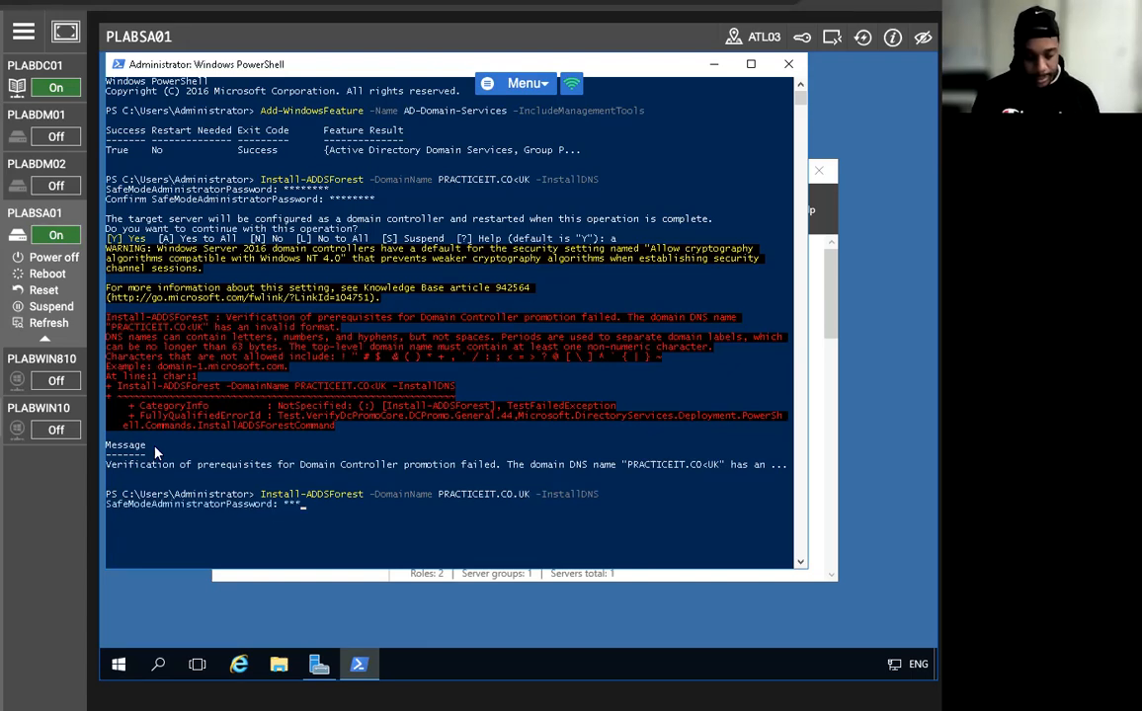
pyautogui.write('*')
pyautogui.press('Return')
pyautogui.write('********')
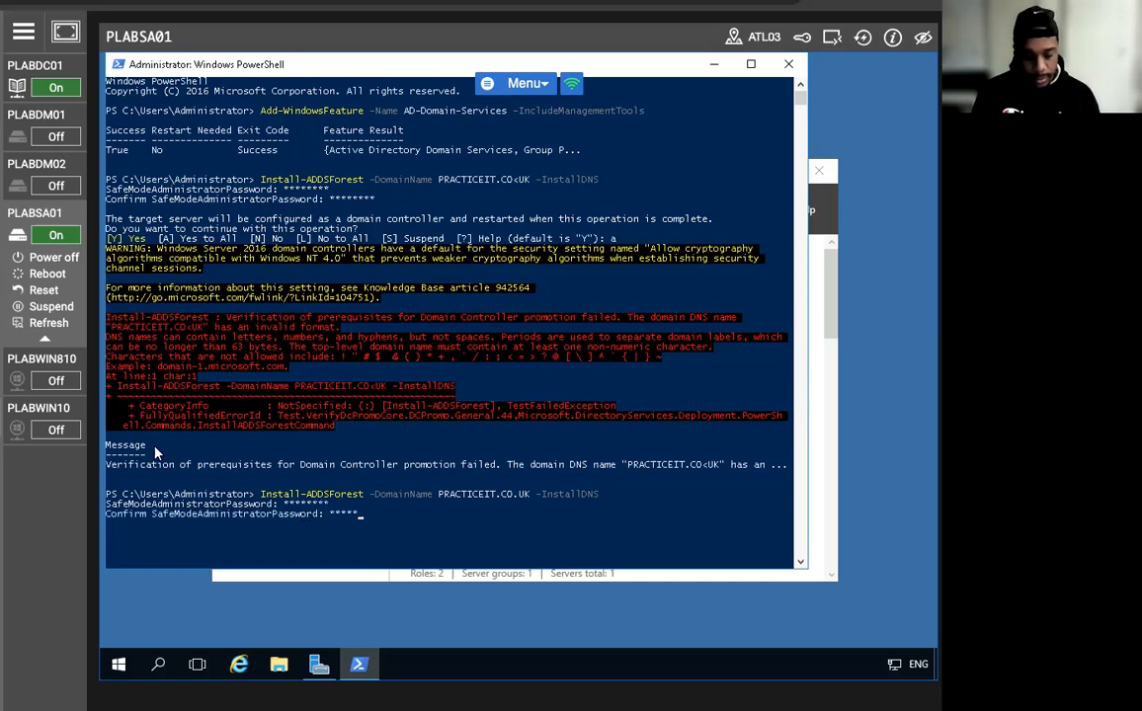
pyautogui.press('Return')
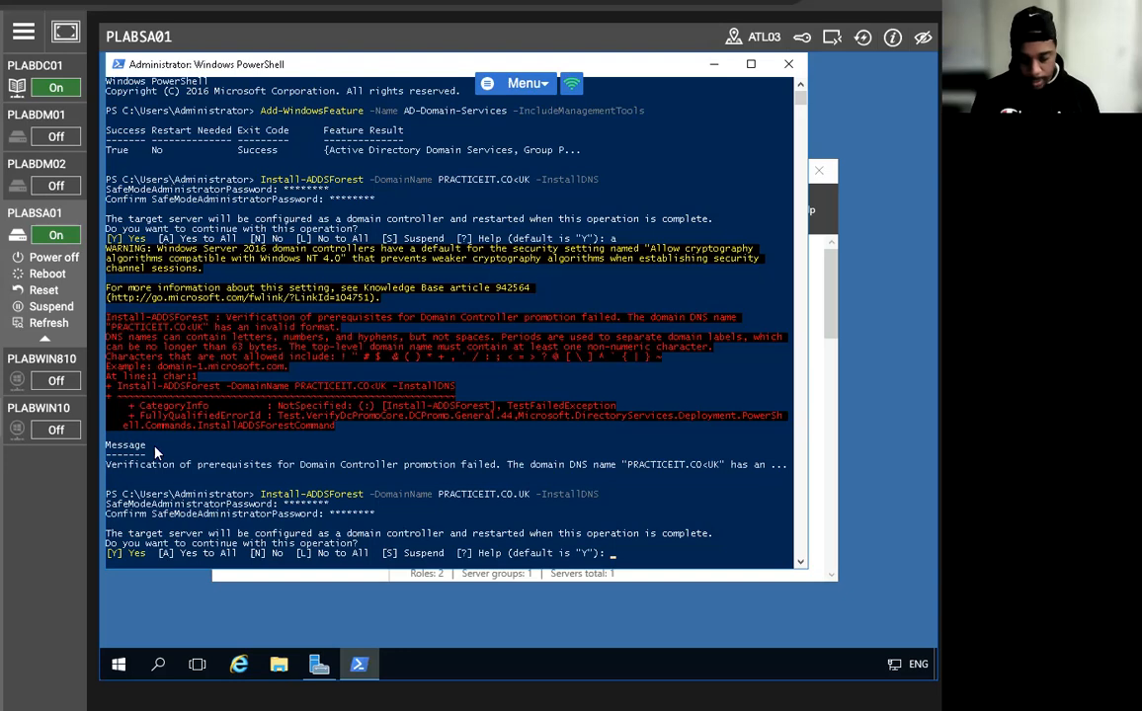
pyautogui.write('a')
pyautogui.press('Return')
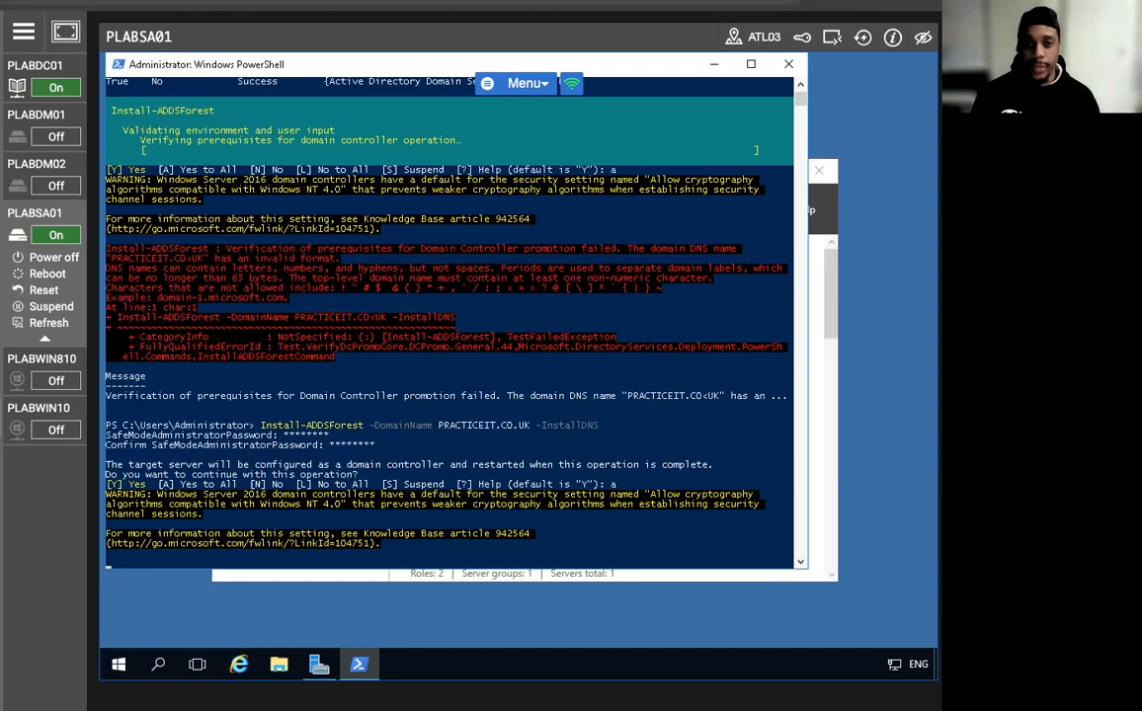
pyautogui.click(18, 36)
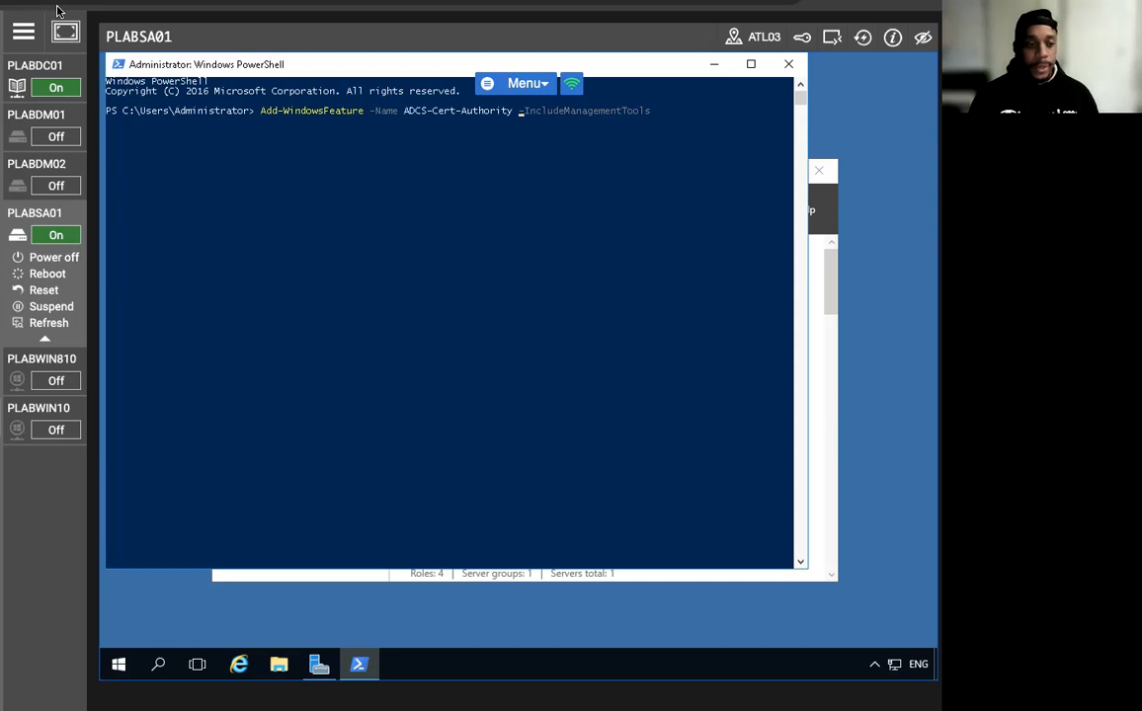
# Run Add-WindowsFeature -Name ADCS-Cert-Authority -IncludeManagementTools in PowerShell and let it finish with Success.
pyautogui.click(665, 114)
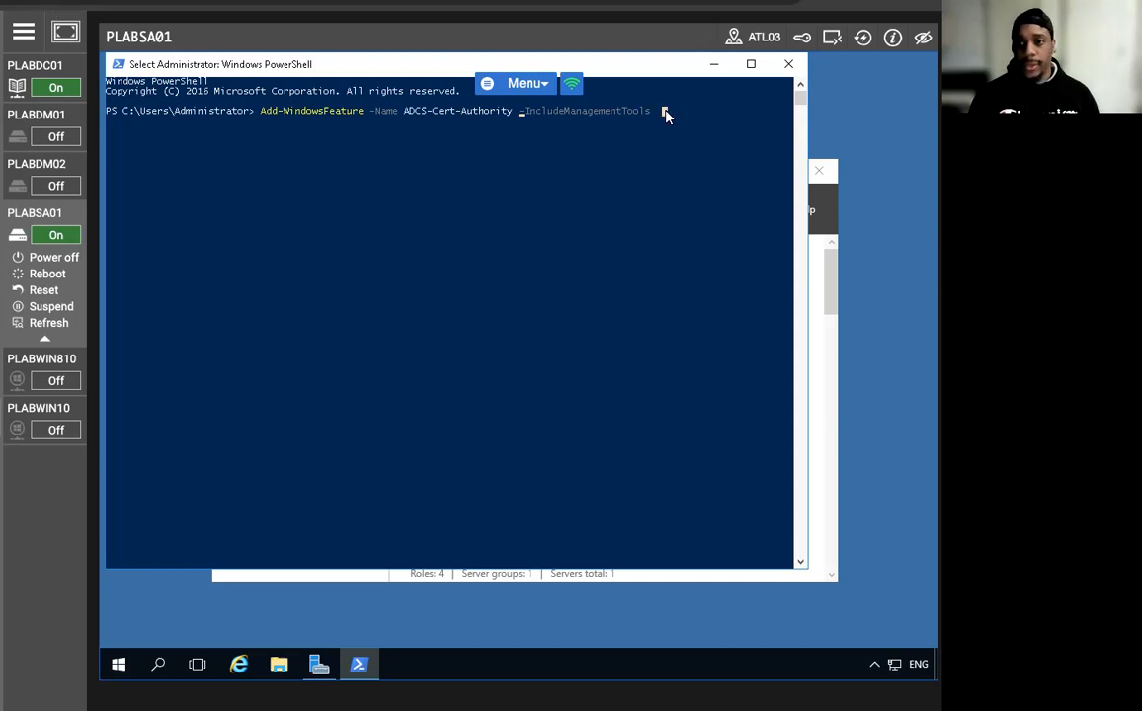
pyautogui.press('Return')
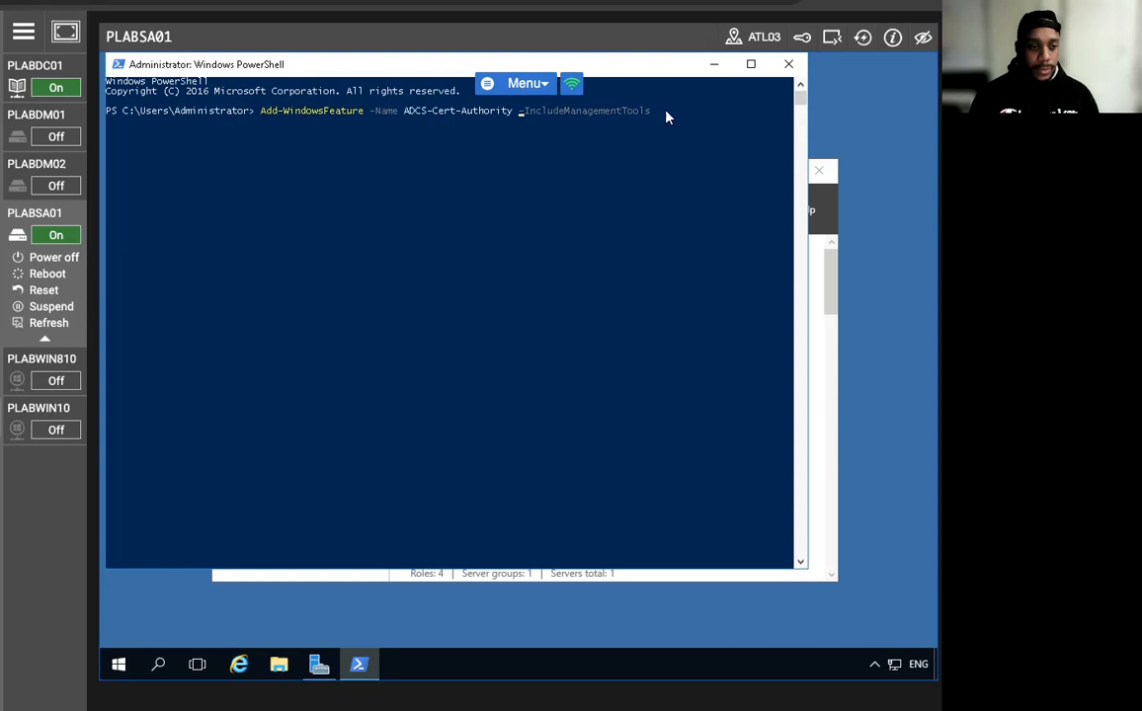
pyautogui.press('Return')
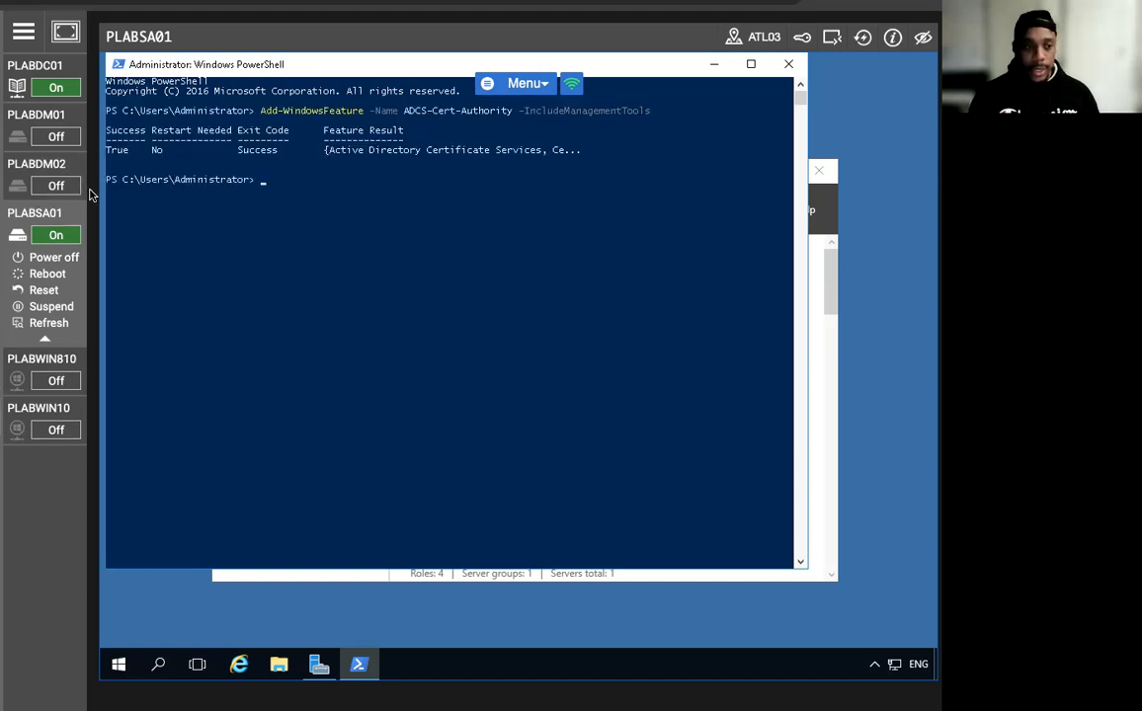
# Run Install-AdcsCertificationAuthority -CAType EnterpriseRootCA, confirm with 'A', then minimize PowerShell.
pyautogui.write('Instal')
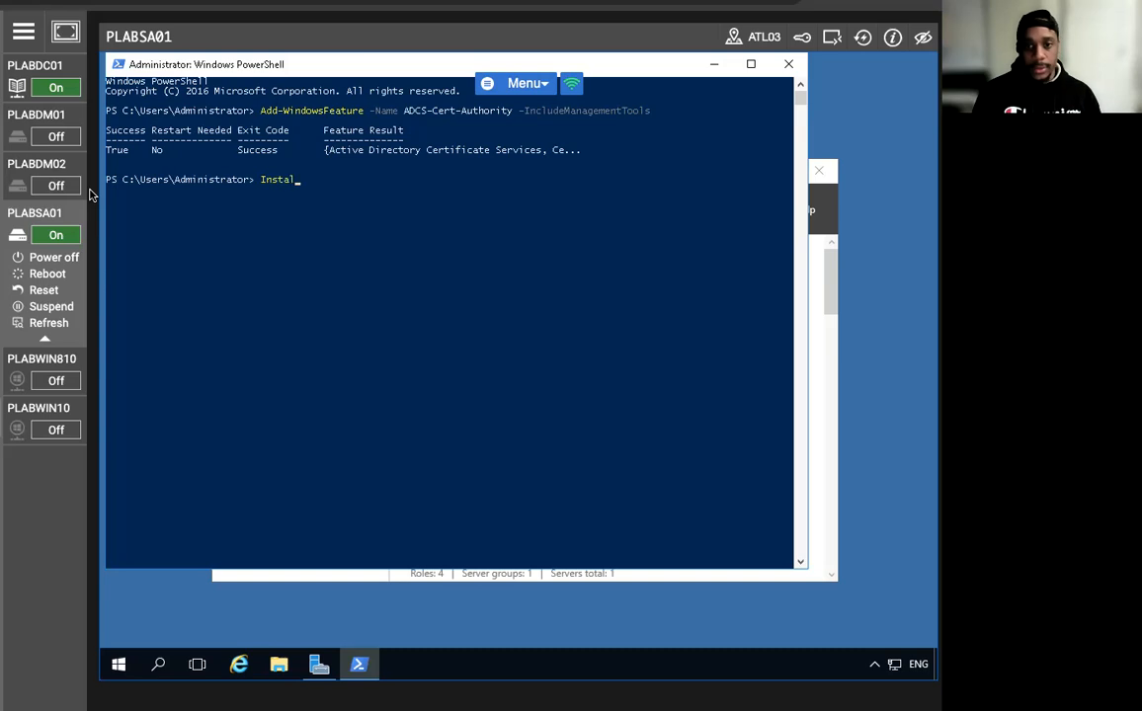
pyautogui.write('l-A')
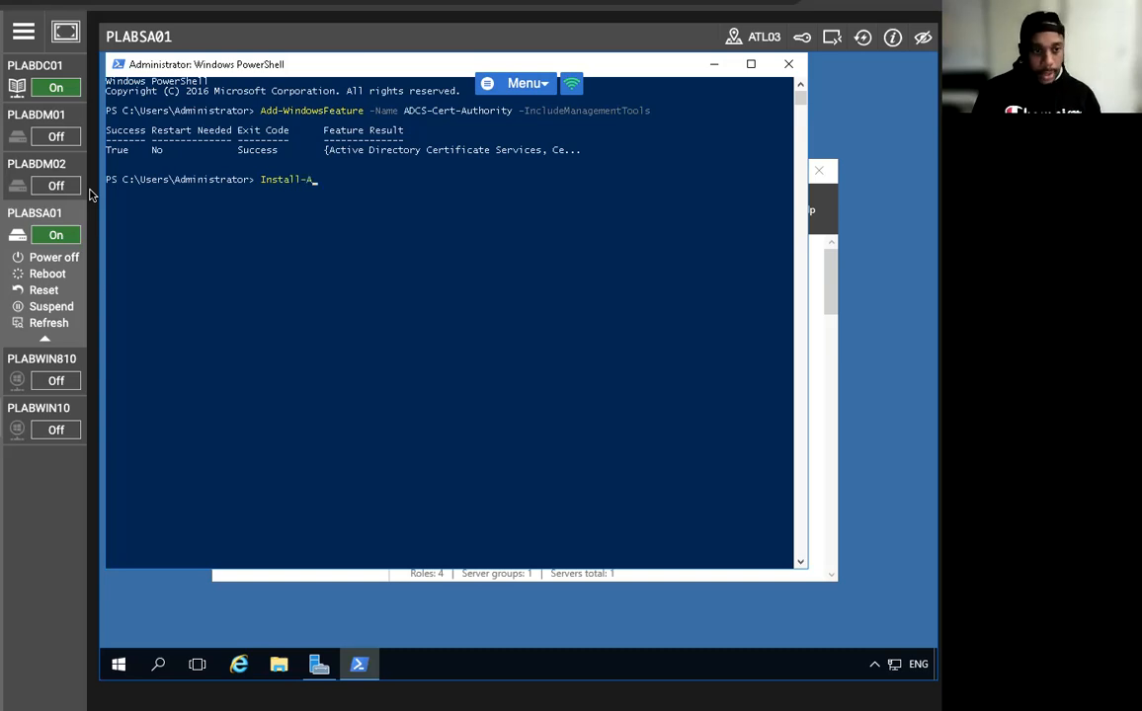
pyautogui.write('dcsCertificationAuthority -CA')
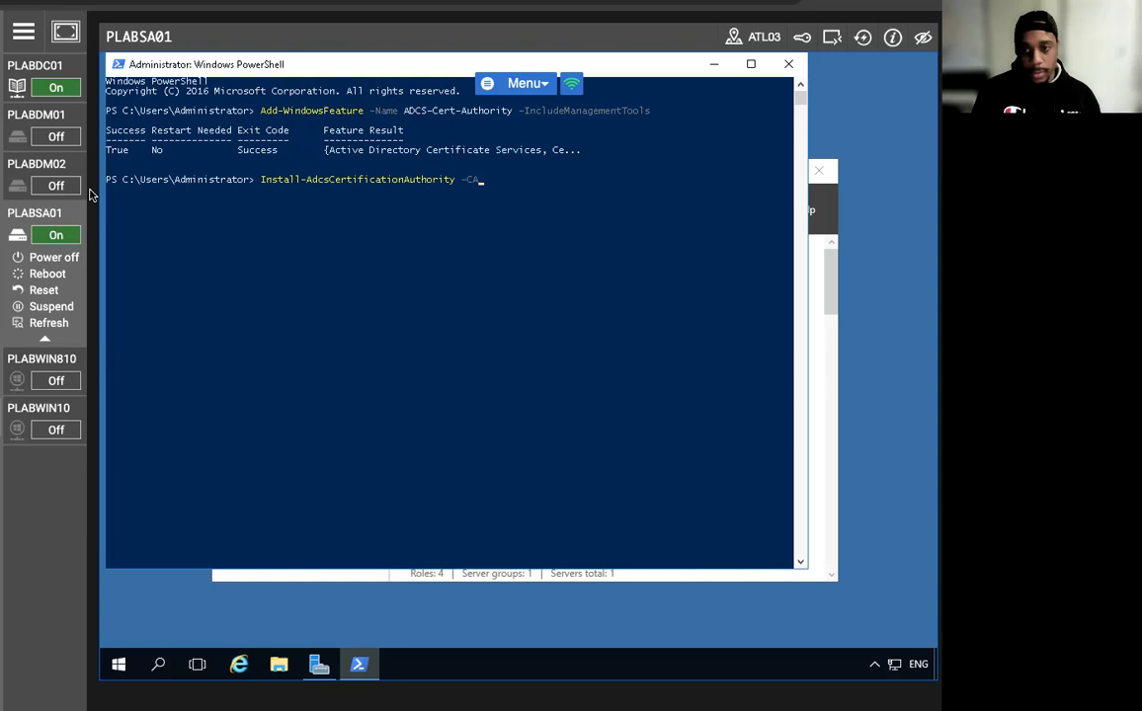
pyautogui.write('T')
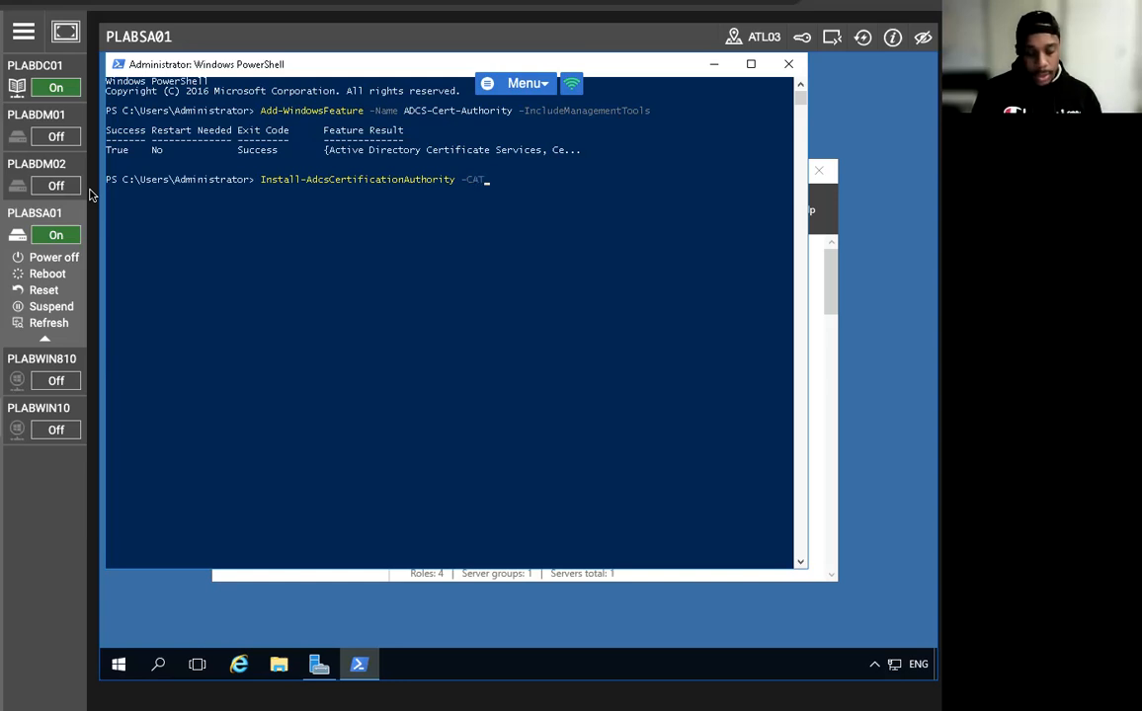
pyautogui.write('ype Enterpti')
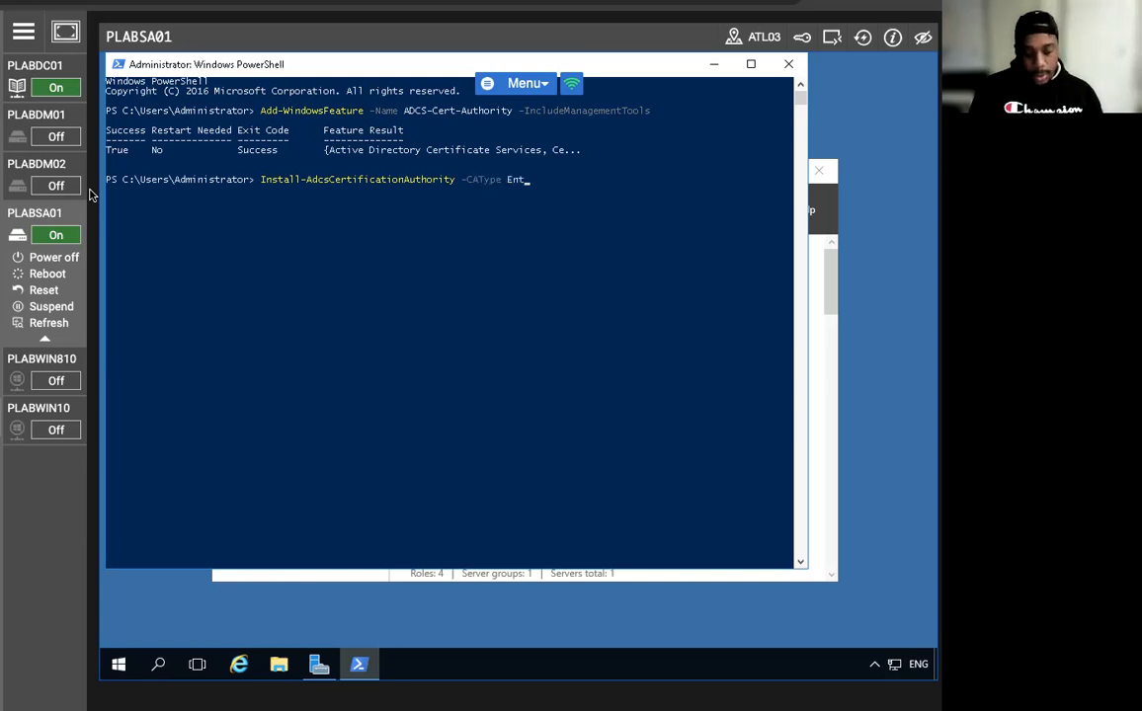
pyautogui.press('BackSpace')
pyautogui.press('BackSpace')
pyautogui.write('riseRootCA')
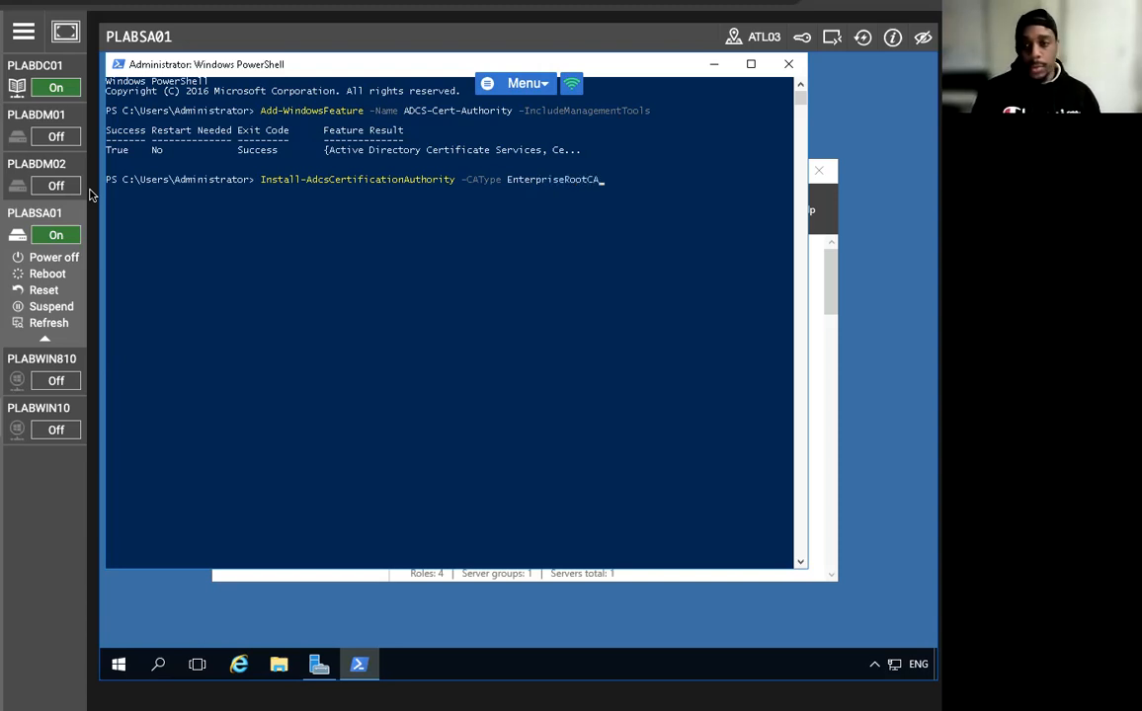
pyautogui.press('Return')
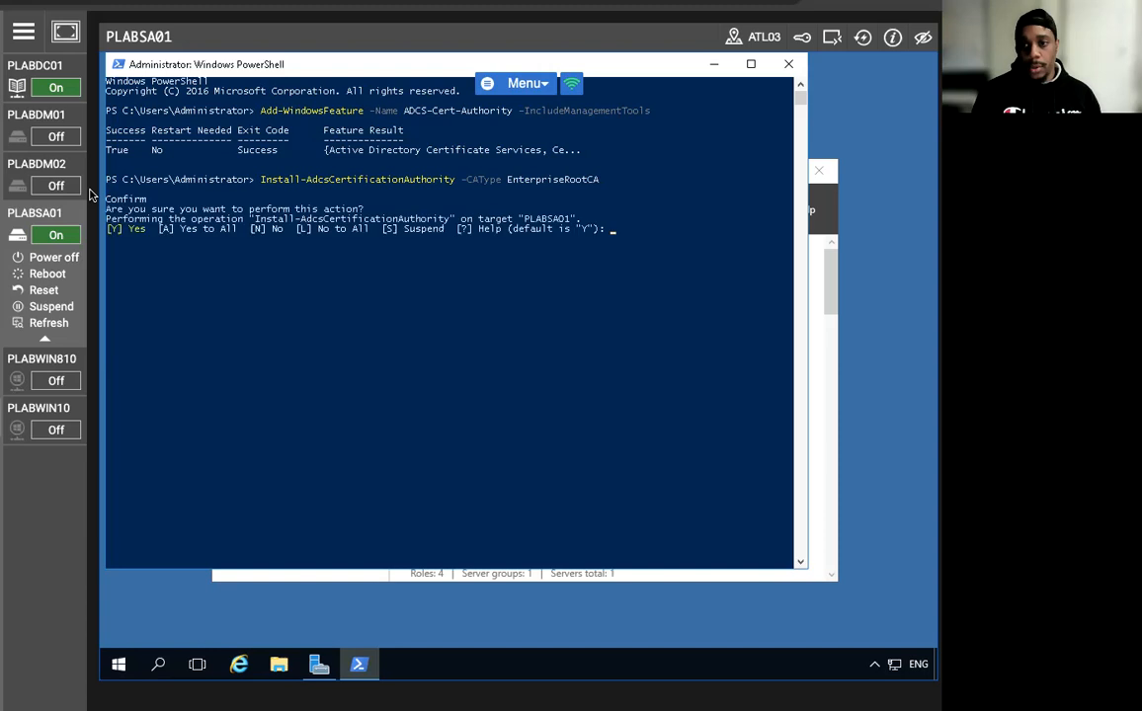
pyautogui.write('a')
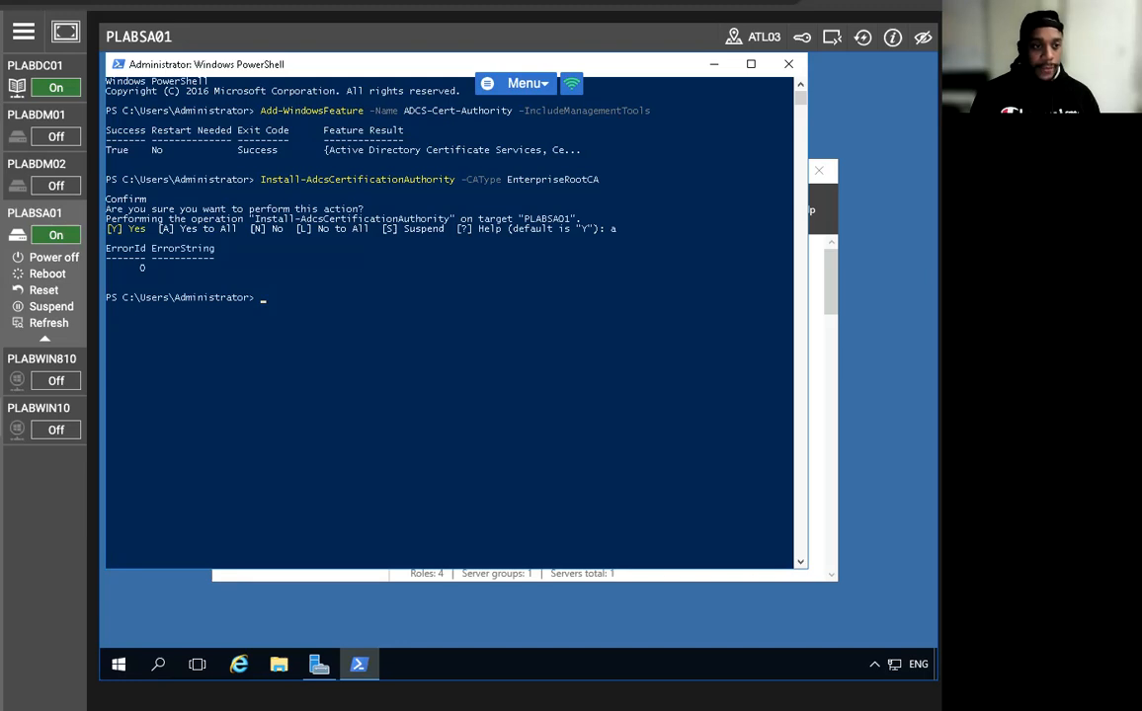
pyautogui.click(714, 64)
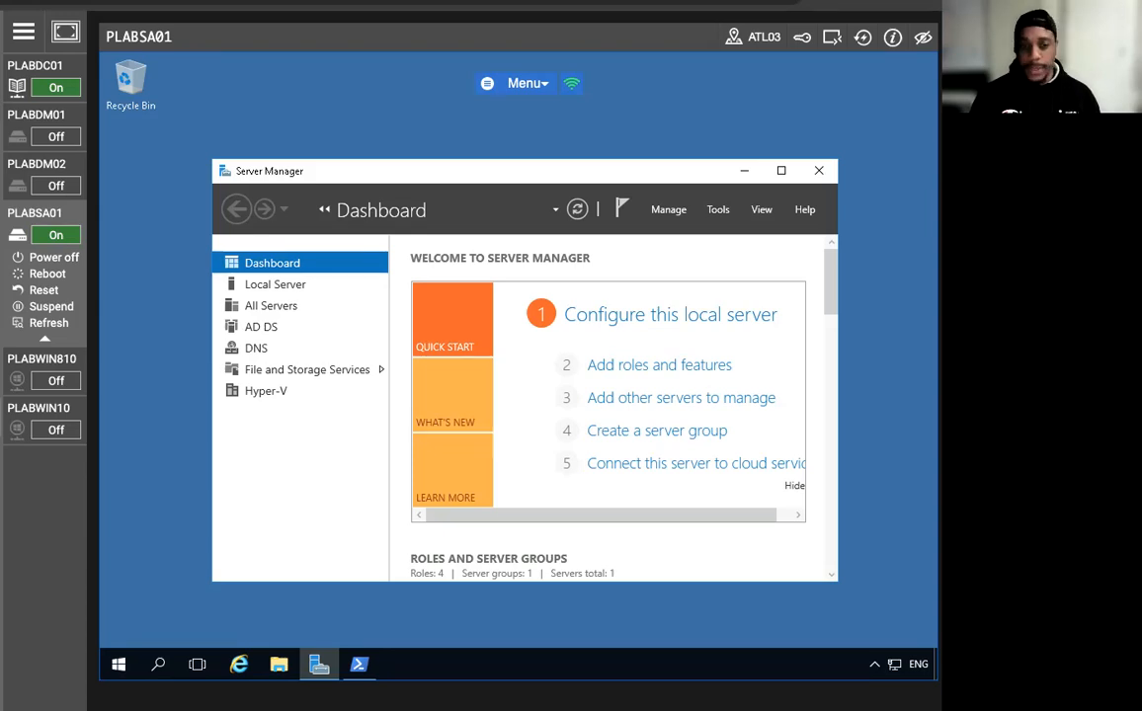
# Launch the Certification Authority console and open PRACTICEIT-PLABSA01-CA's properties.
pyautogui.click(717, 212)
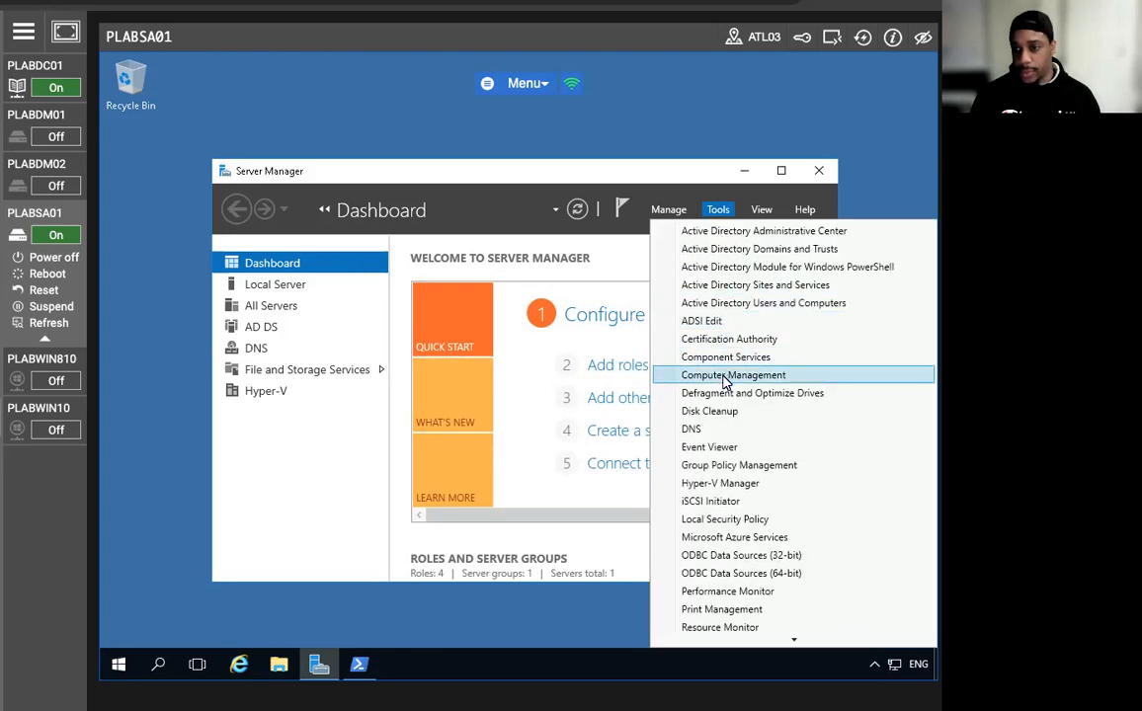
pyautogui.click(732, 342)
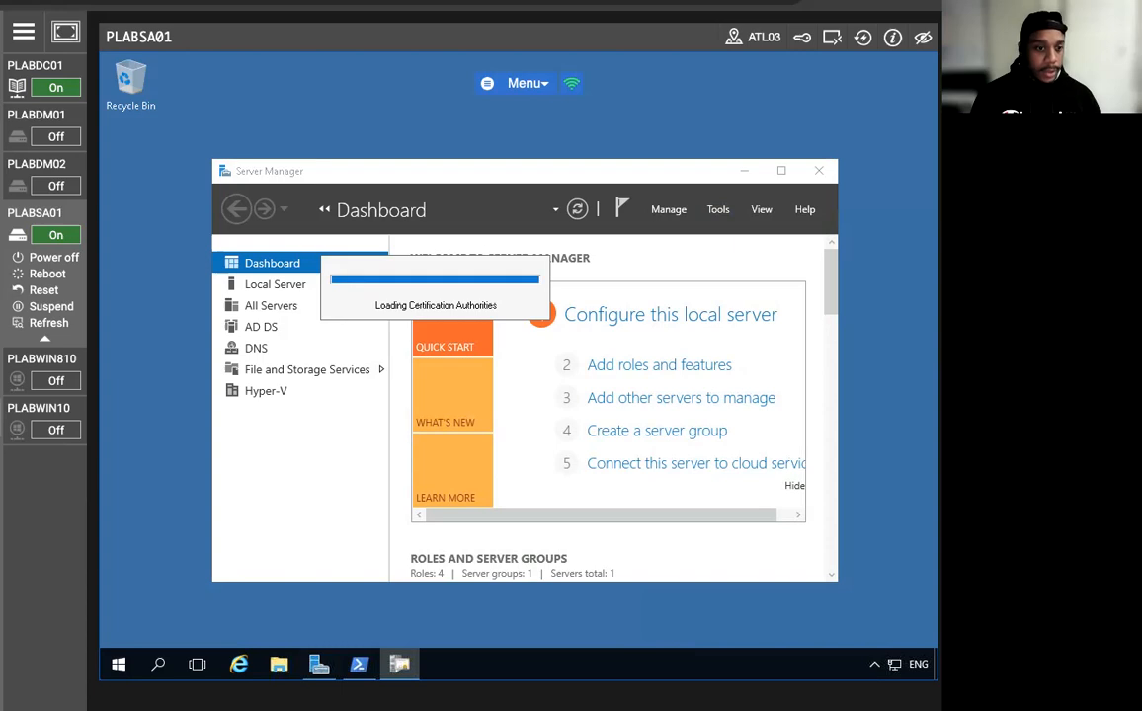
pyautogui.click(237, 305)
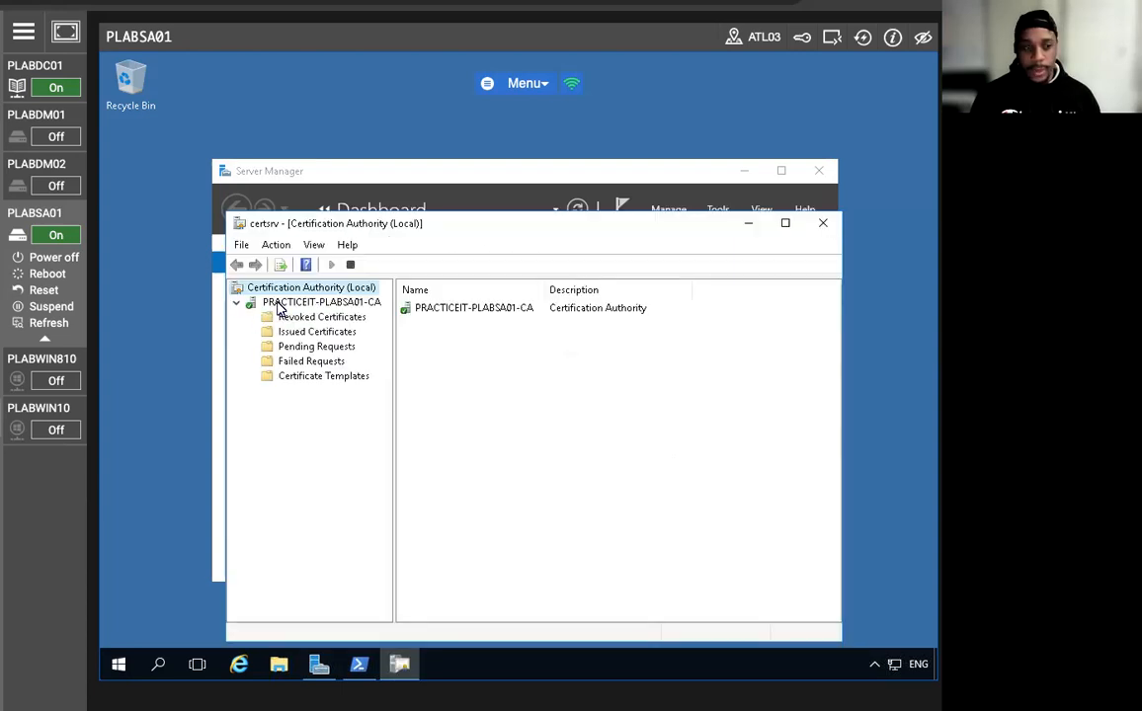
pyautogui.rightClick(277, 302)
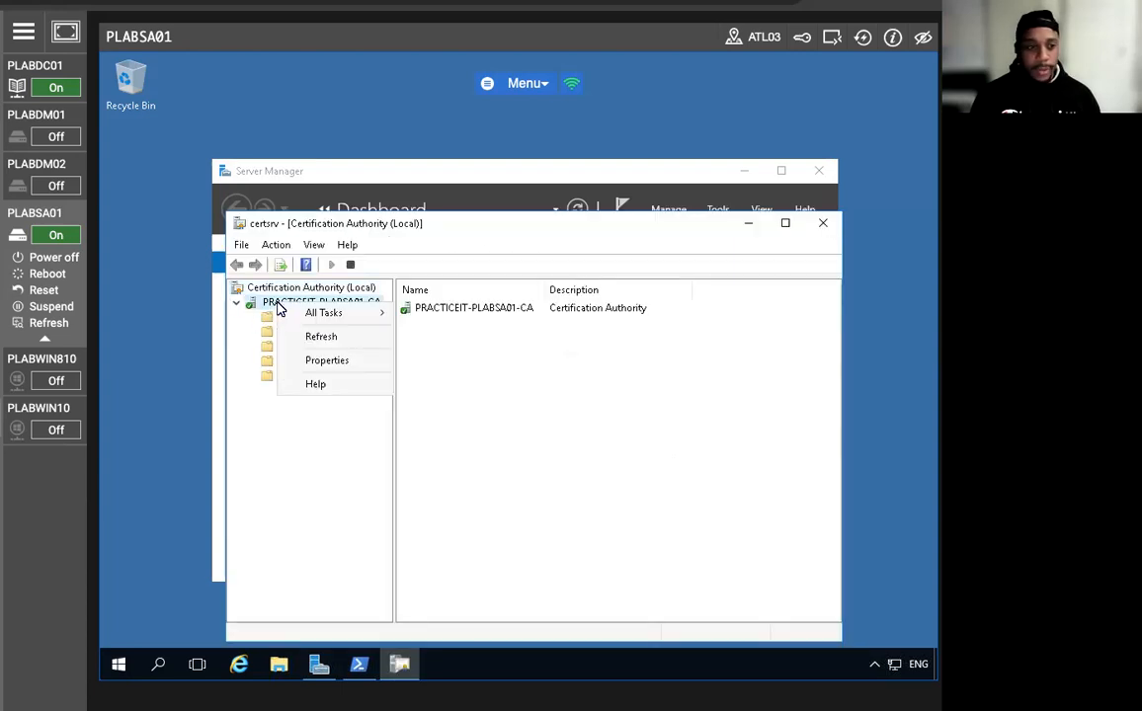
pyautogui.click(329, 360)
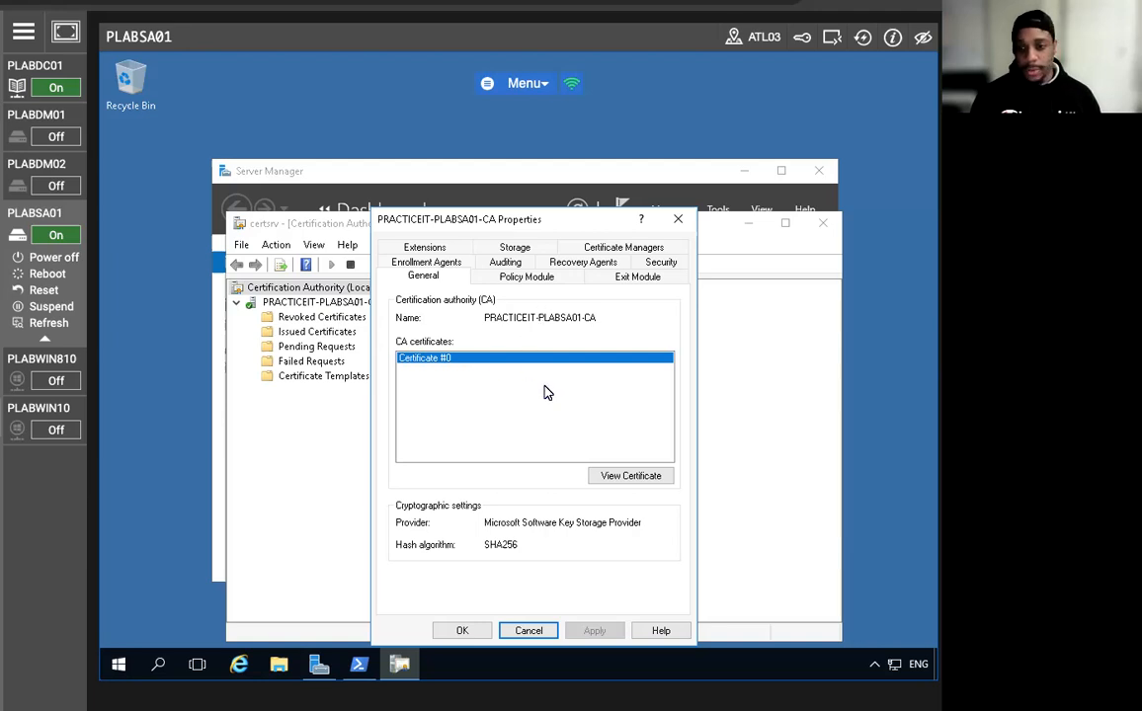
# View the CA certificate's Details and start Copy to File past the wizard welcome.
pyautogui.click(628, 475)
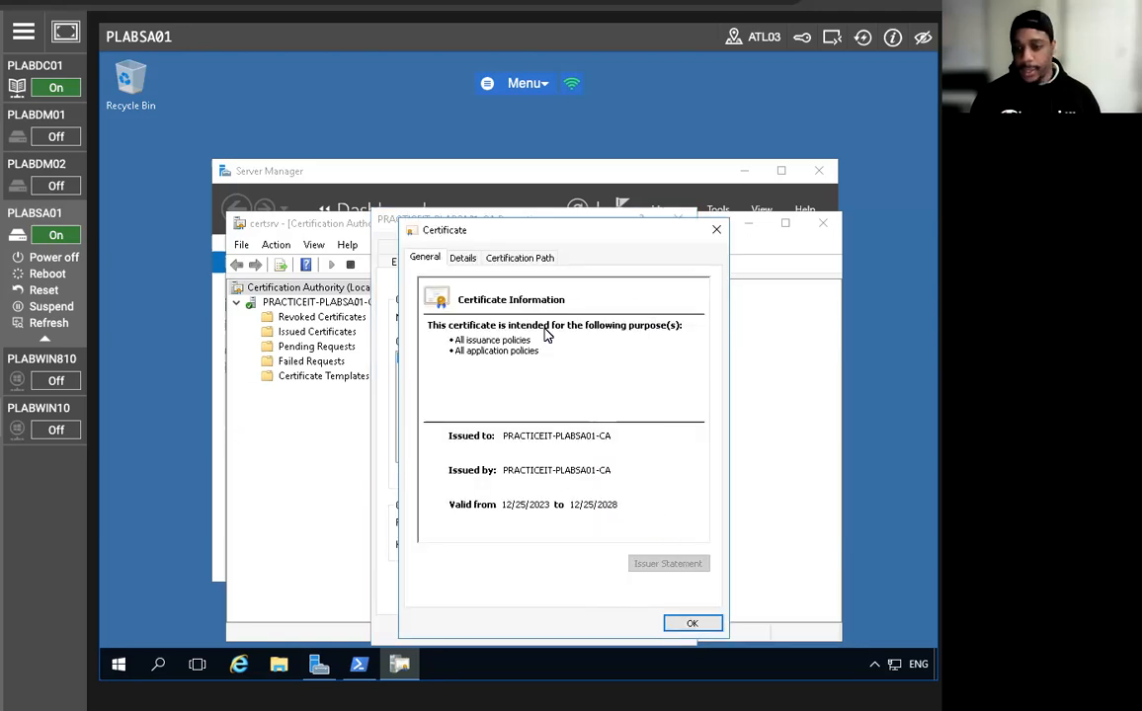
pyautogui.moveTo(531, 231); pyautogui.dragTo(441, 148)
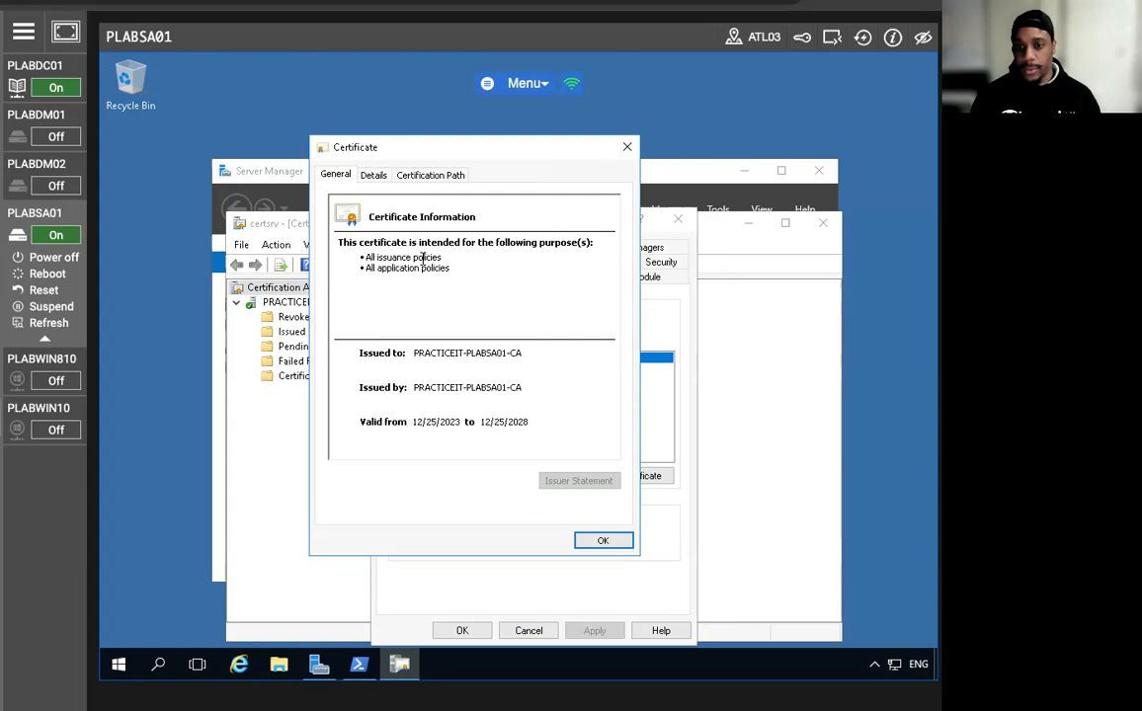
pyautogui.click(373, 175)
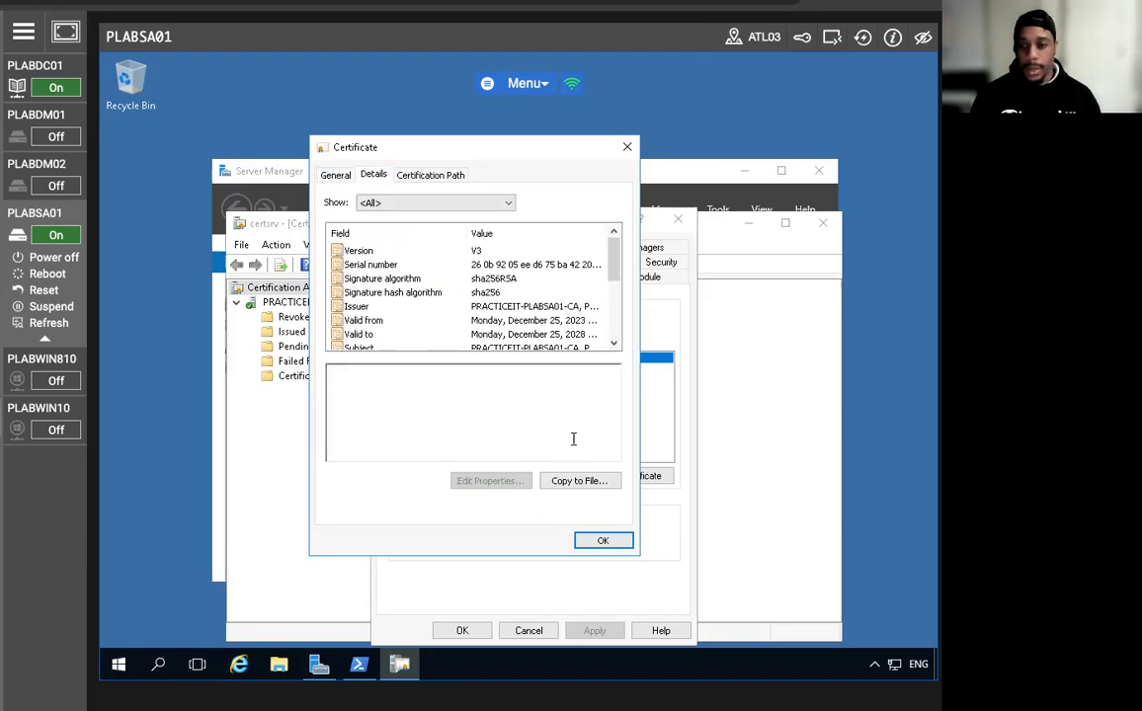
pyautogui.click(579, 482)
pyautogui.click(590, 547)
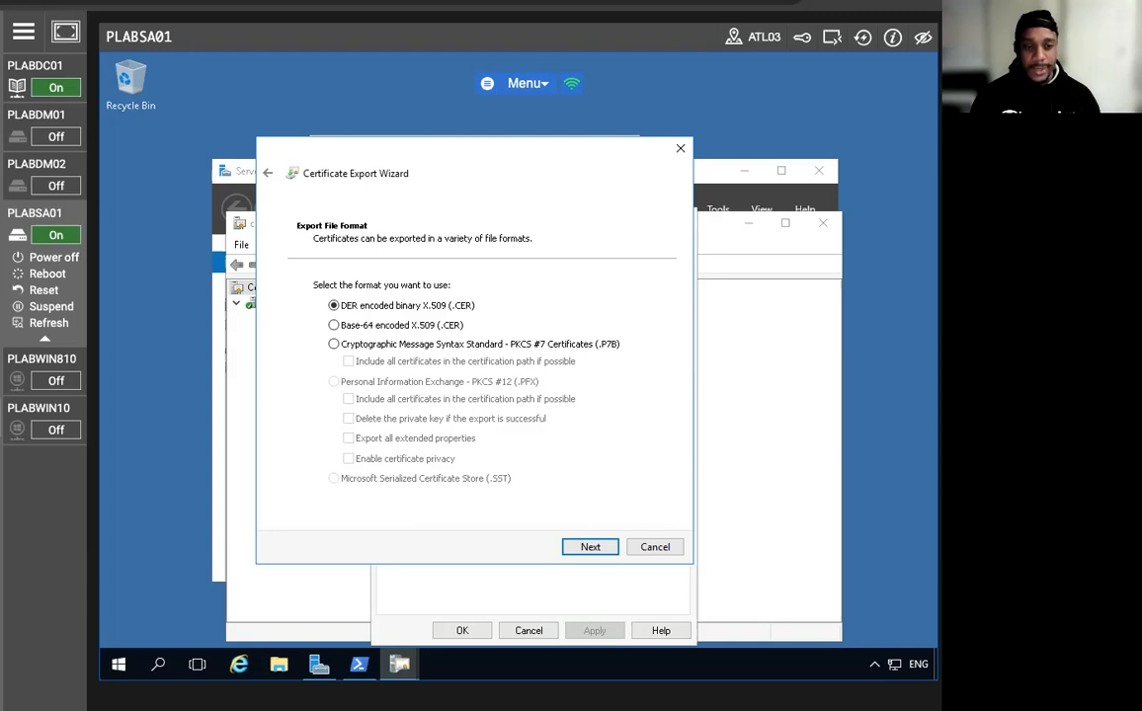
# Export the certificate as DER encoded binary X.509 to c:\plabsa01.cer and close the certificate view.
pyautogui.click(588, 547)
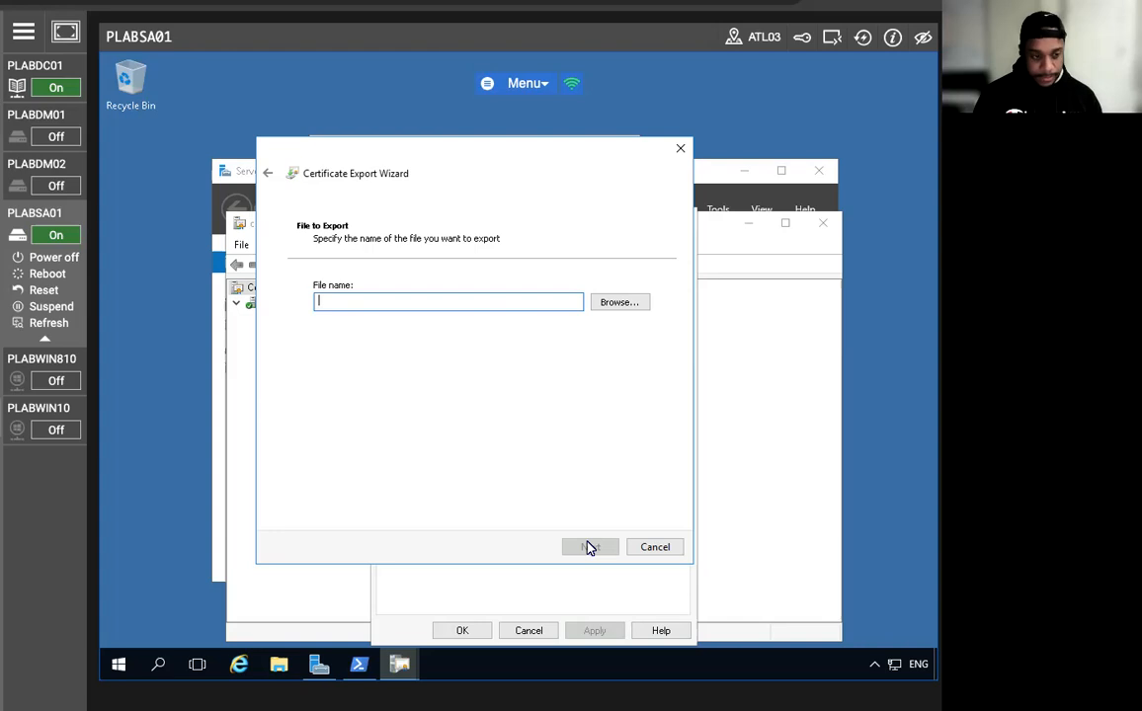
pyautogui.write('c:\\pla')
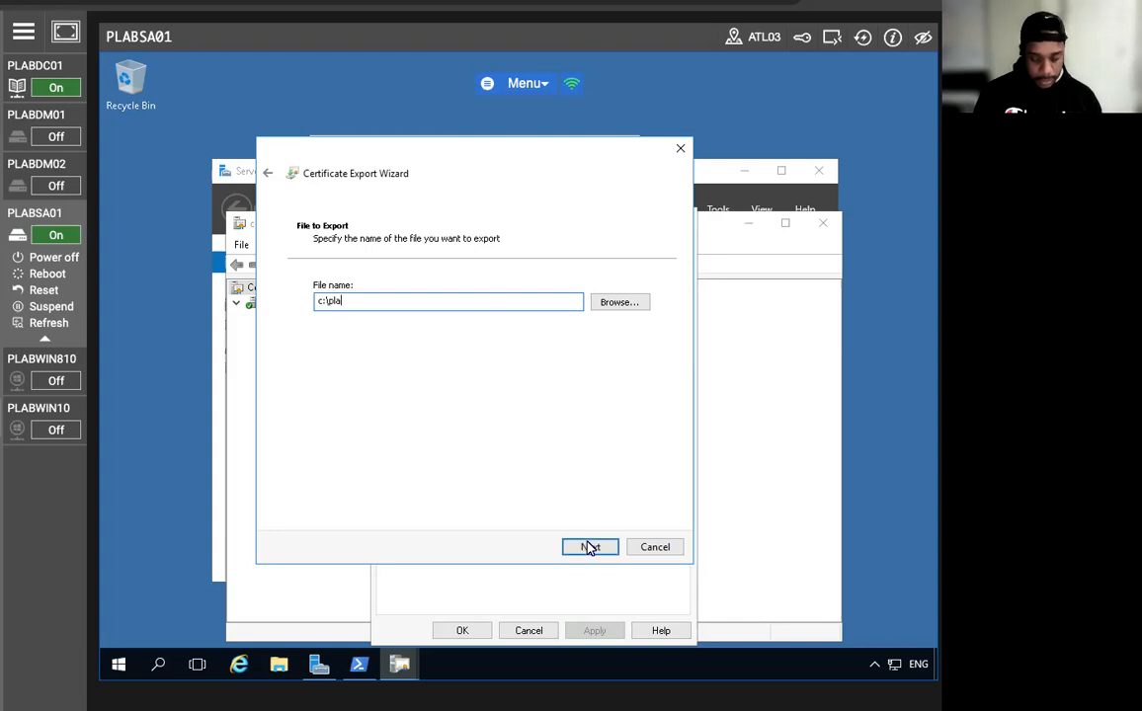
pyautogui.write('bsa01')
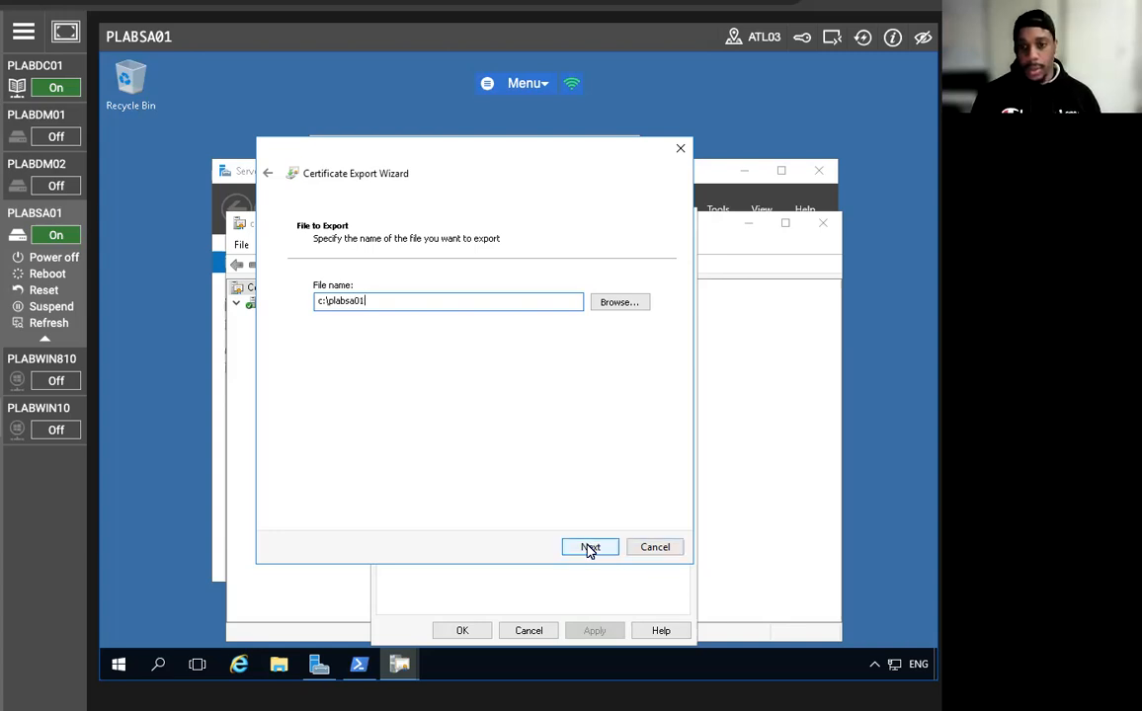
pyautogui.click(590, 548)
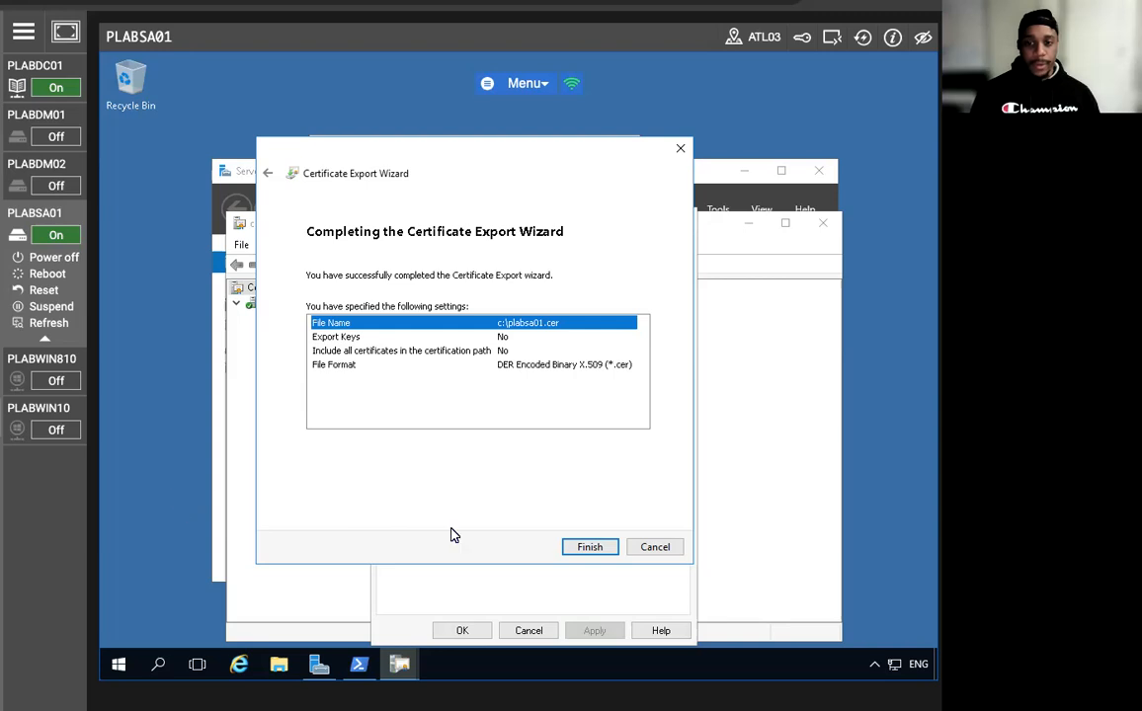
pyautogui.click(584, 547)
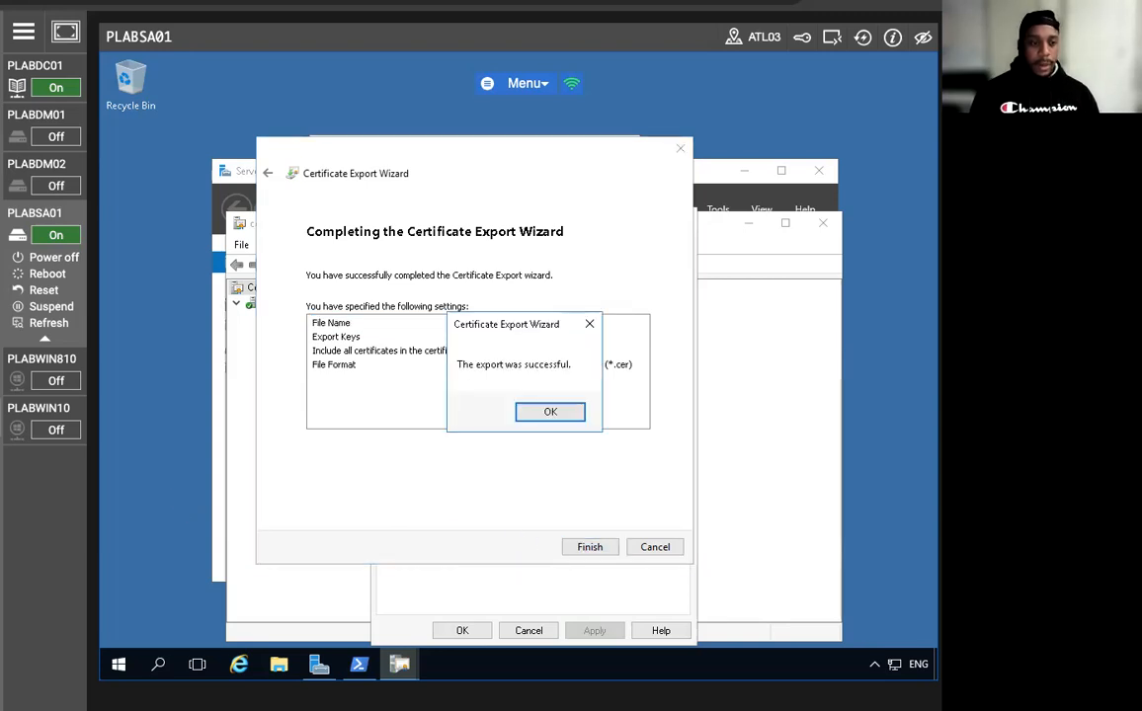
pyautogui.click(542, 409)
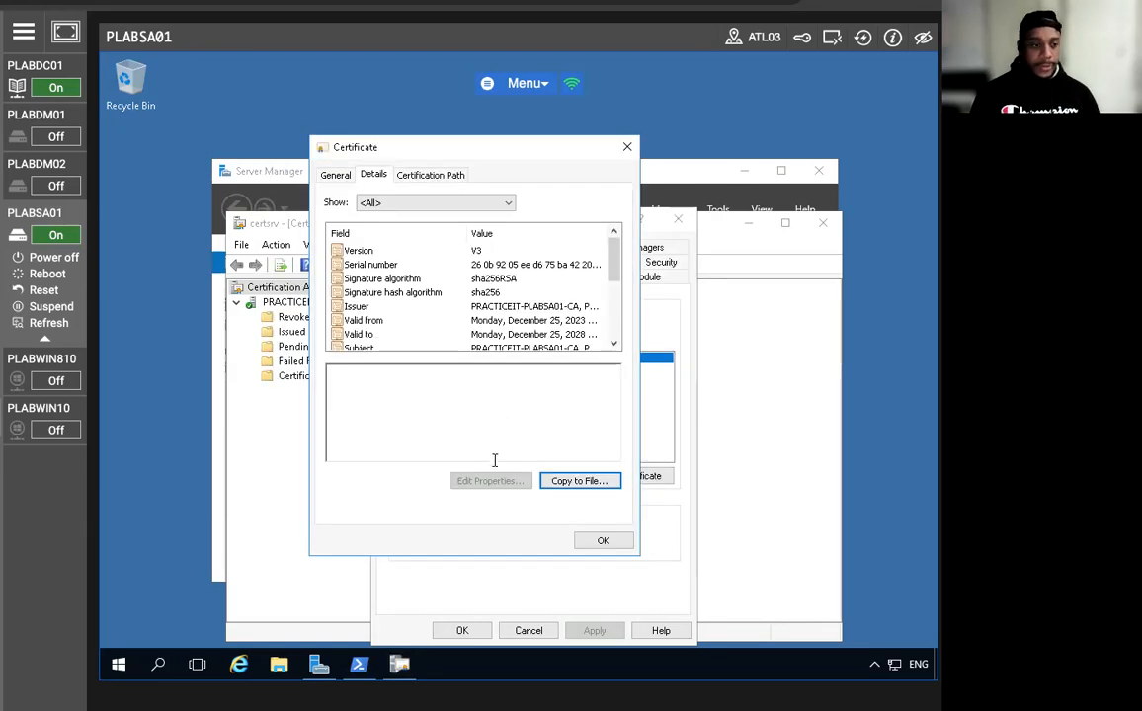
pyautogui.click(609, 542)
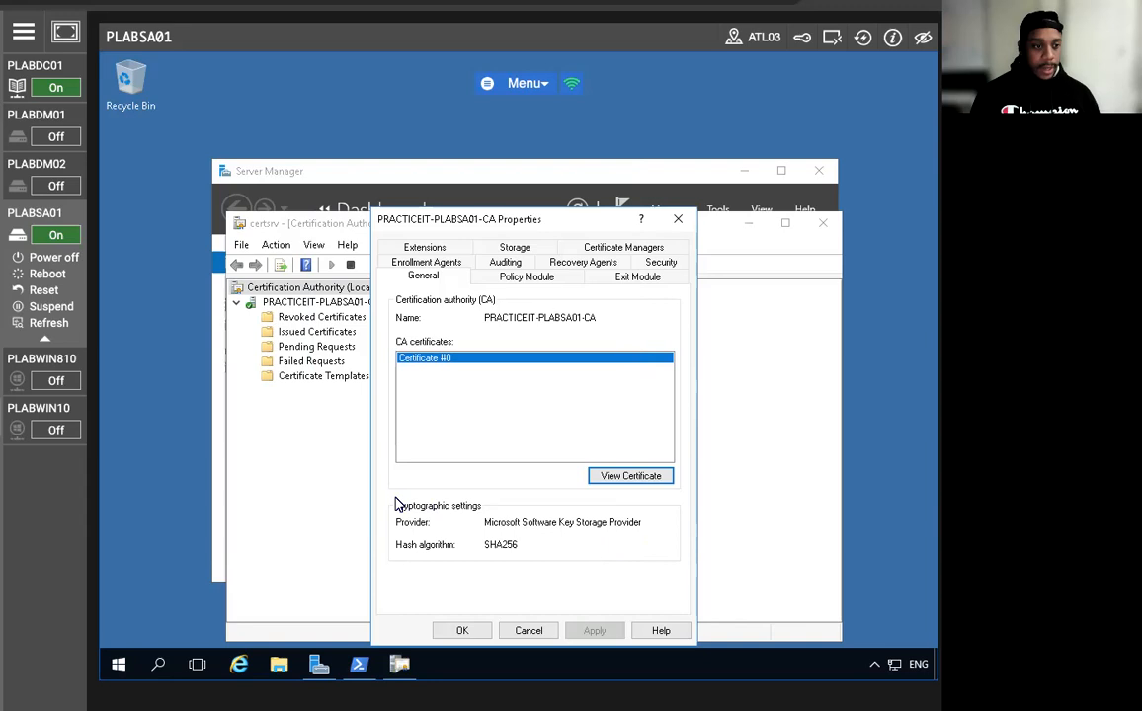
# Close the CA properties and choose Manage on Certificate Templates to open the templates console.
pyautogui.click(457, 631)
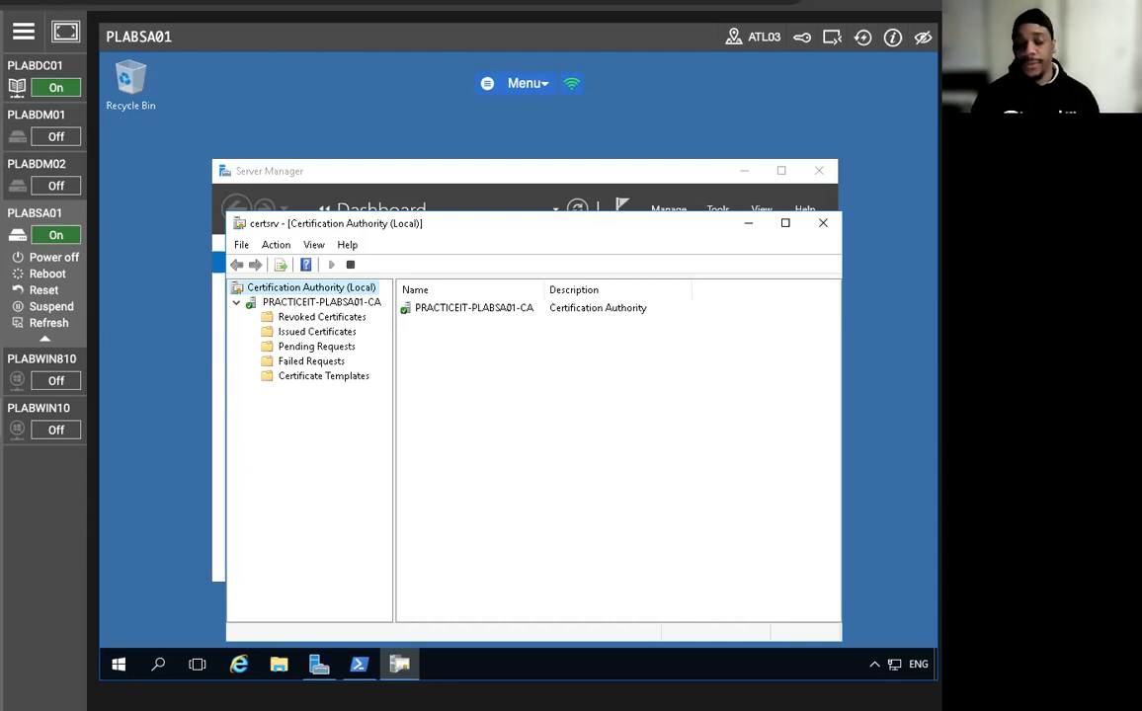
pyautogui.click(293, 304)
pyautogui.rightClick(294, 302)
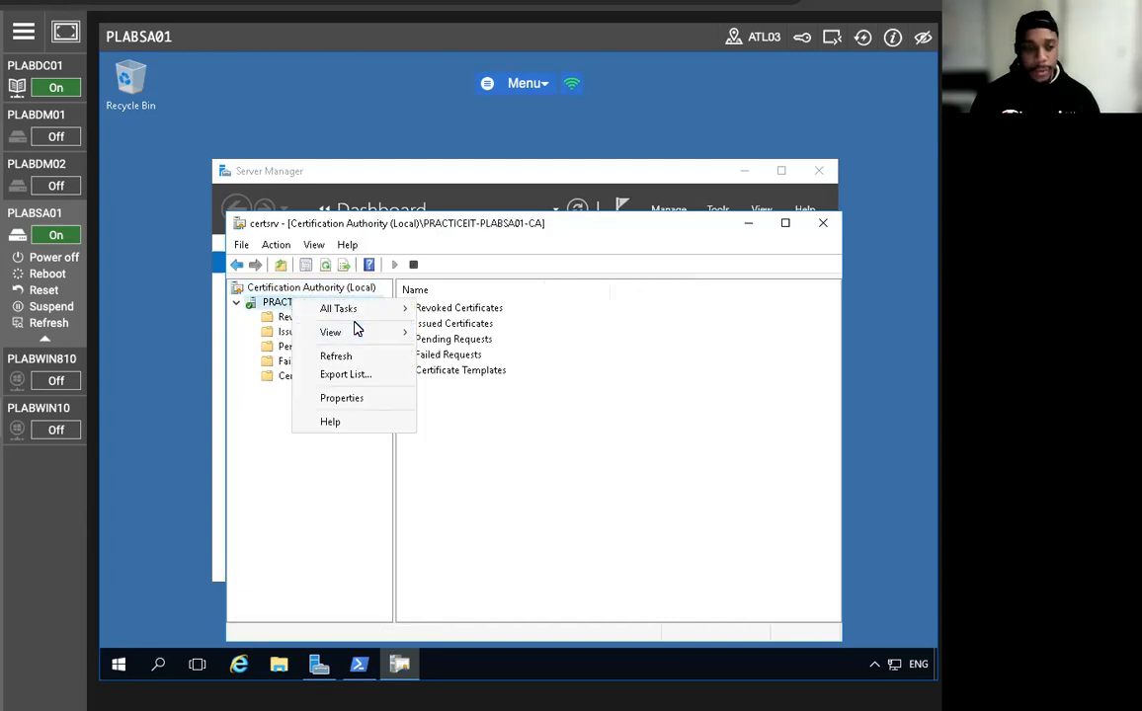
pyautogui.click(303, 523)
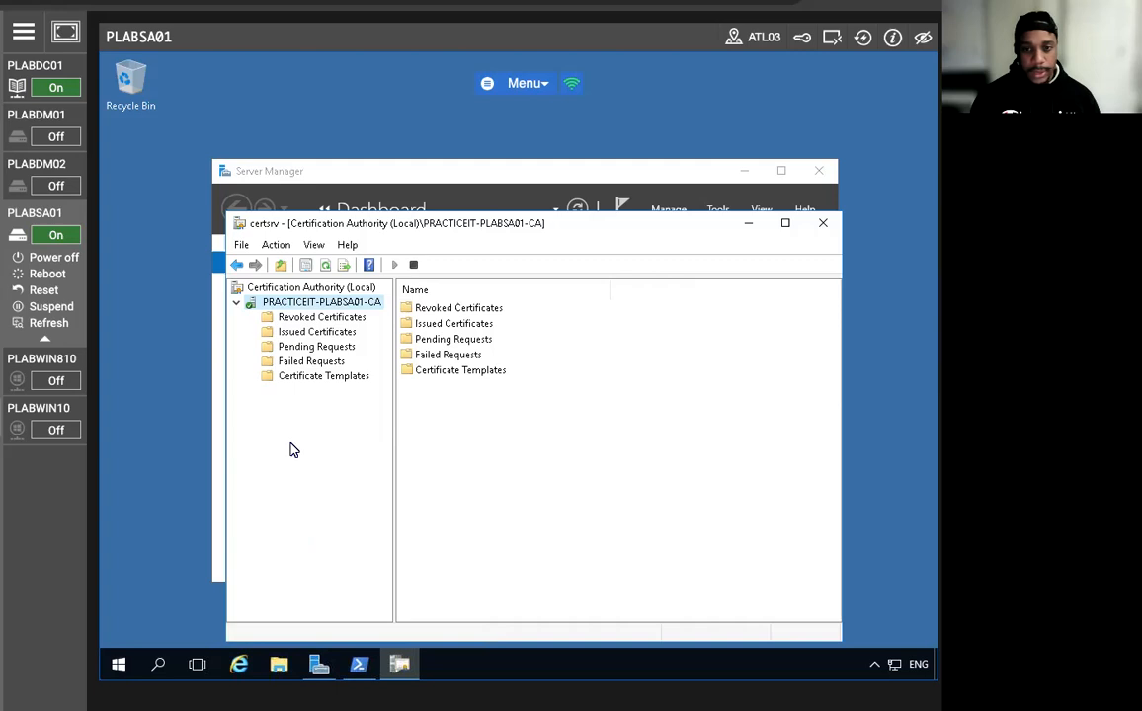
pyautogui.click(295, 292)
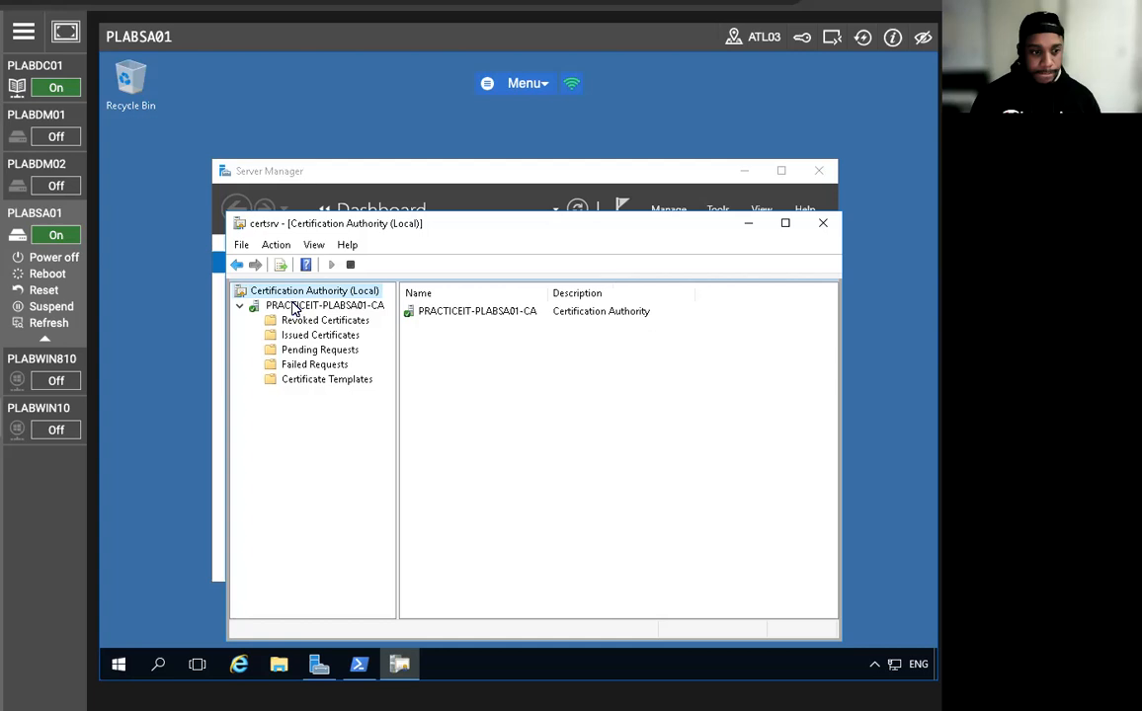
pyautogui.click(295, 382)
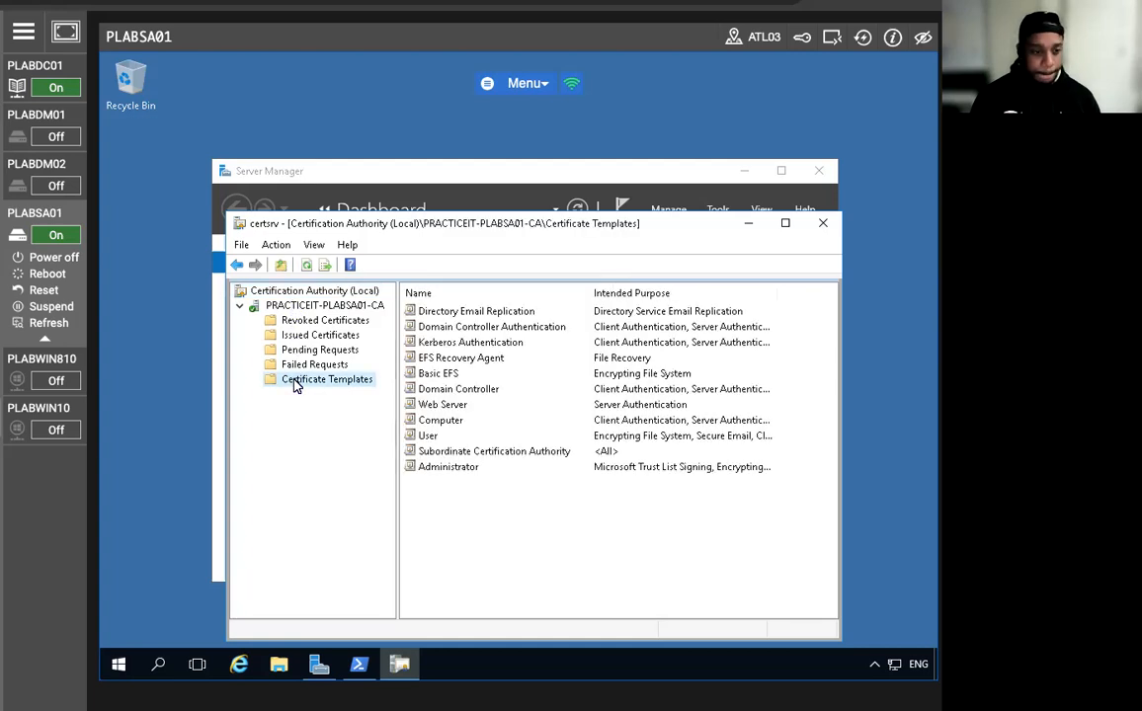
pyautogui.rightClick(296, 385)
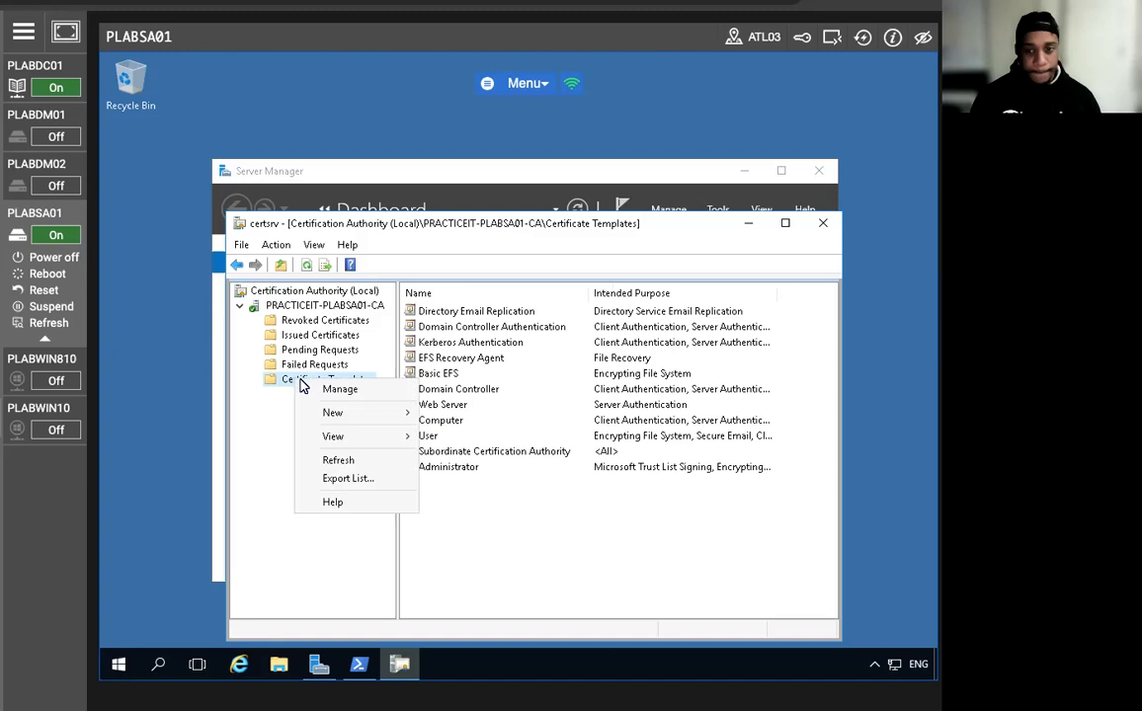
pyautogui.click(351, 394)
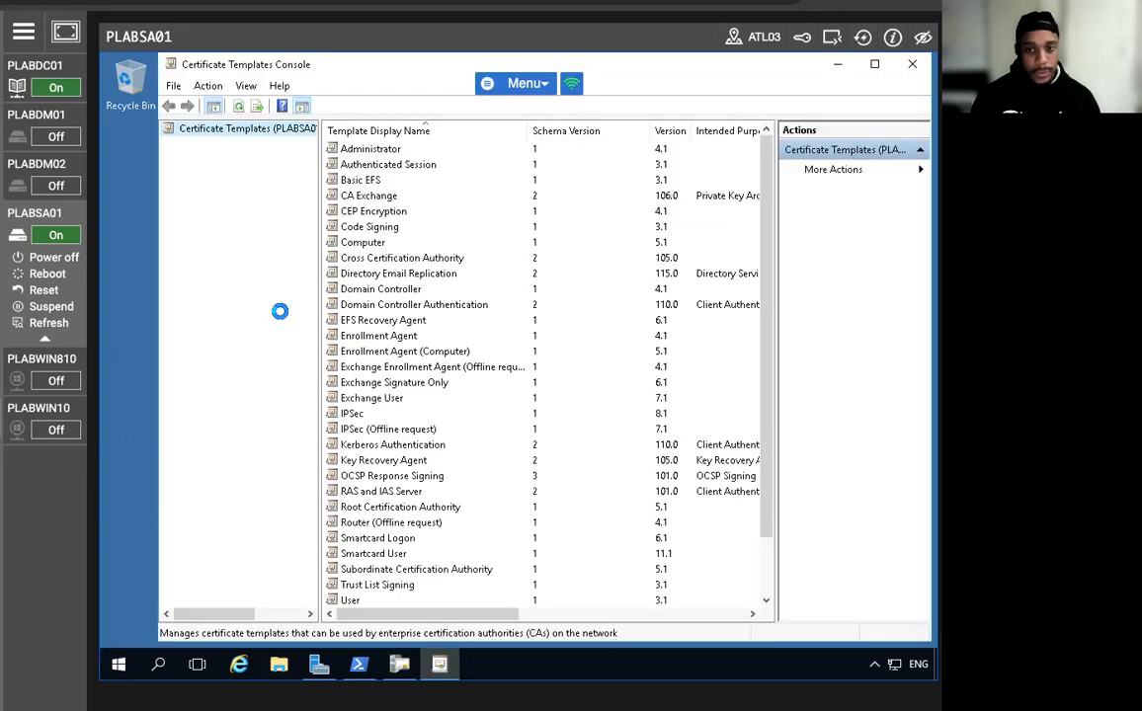
# Maximize the templates console and duplicate the Web Server template.
pyautogui.click(874, 64)
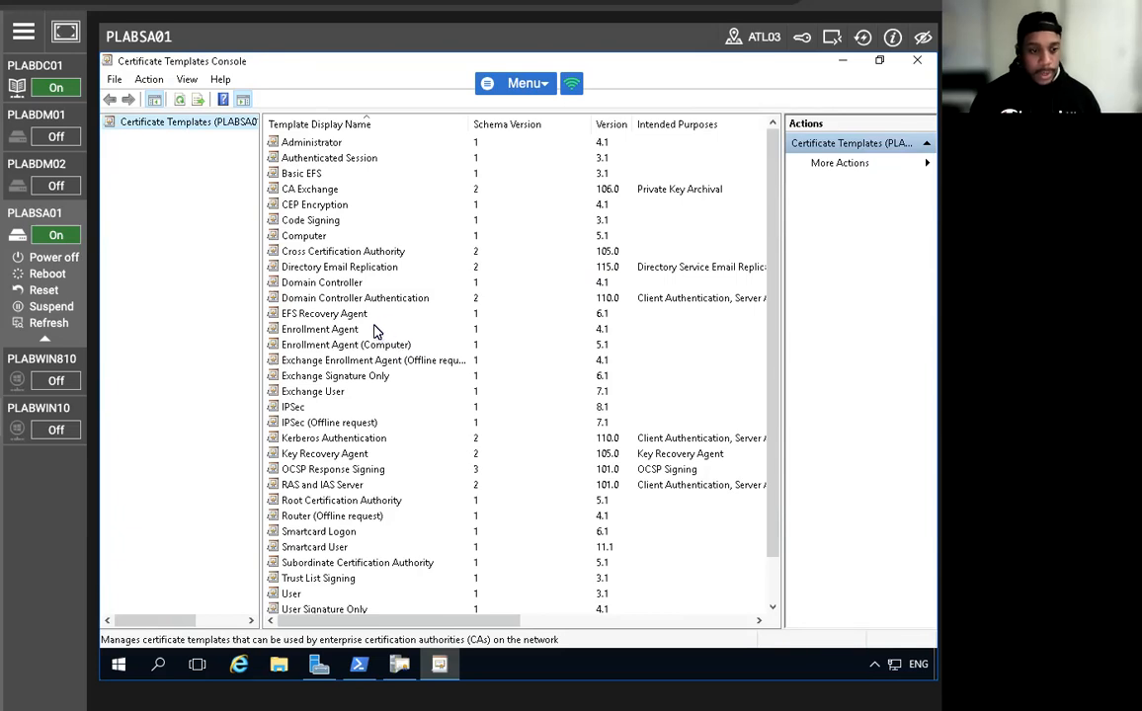
pyautogui.scroll(-1, 376, 331)
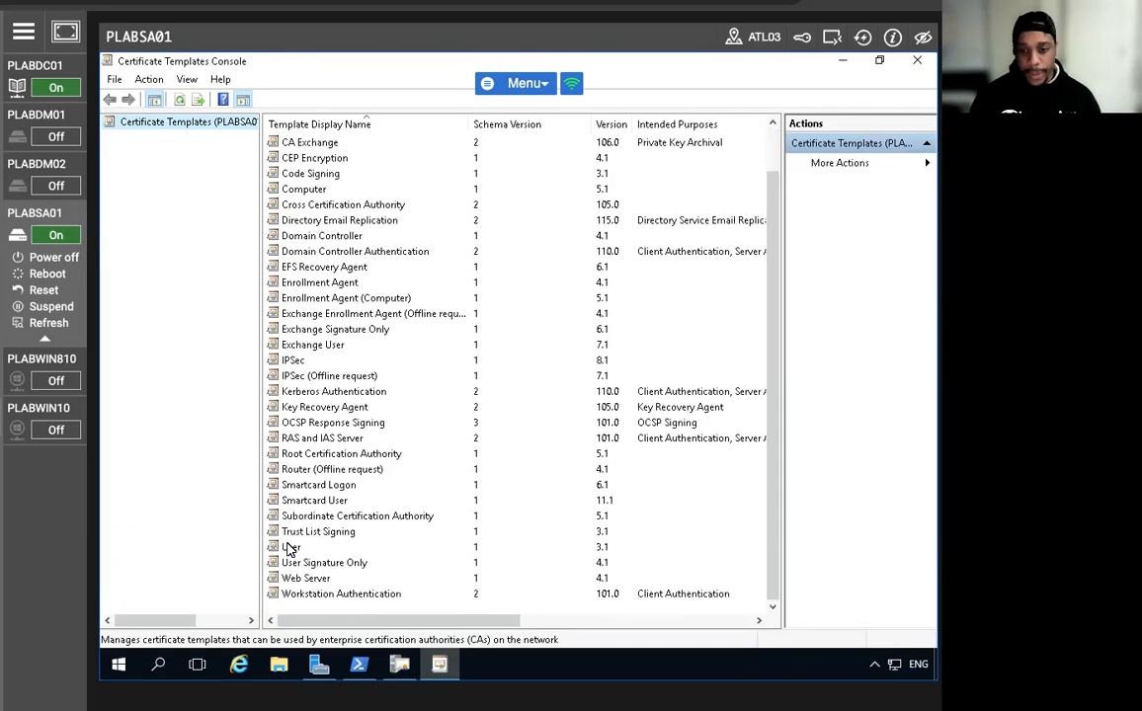
pyautogui.click(299, 581)
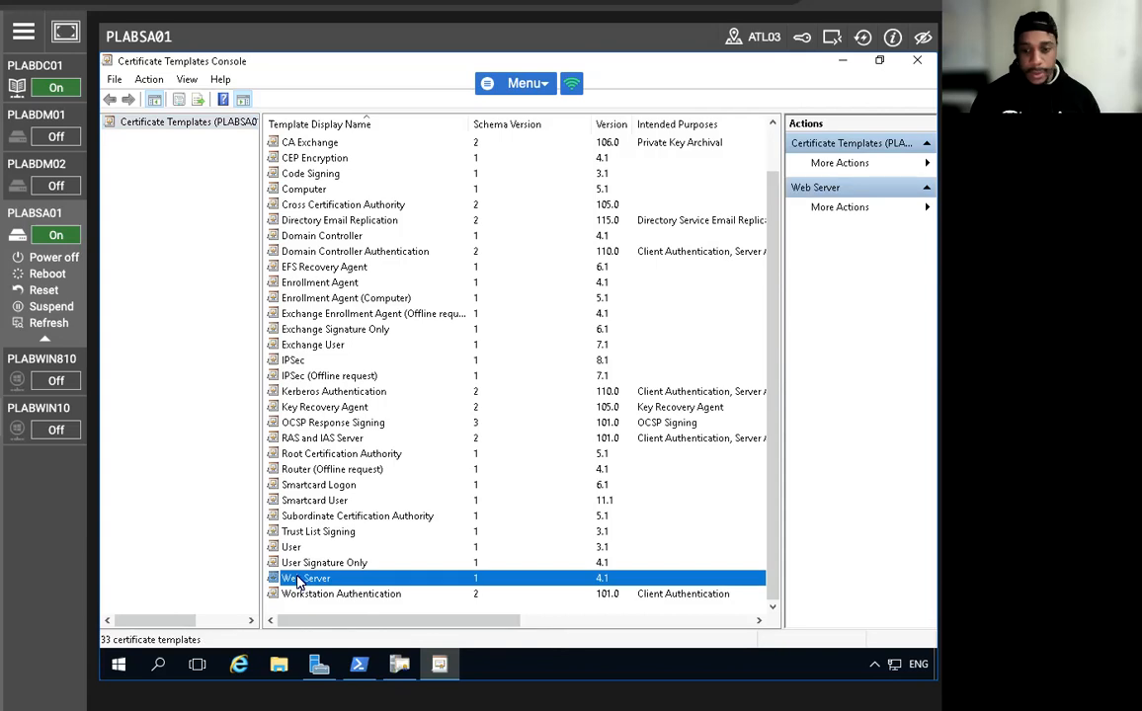
pyautogui.rightClick(301, 581)
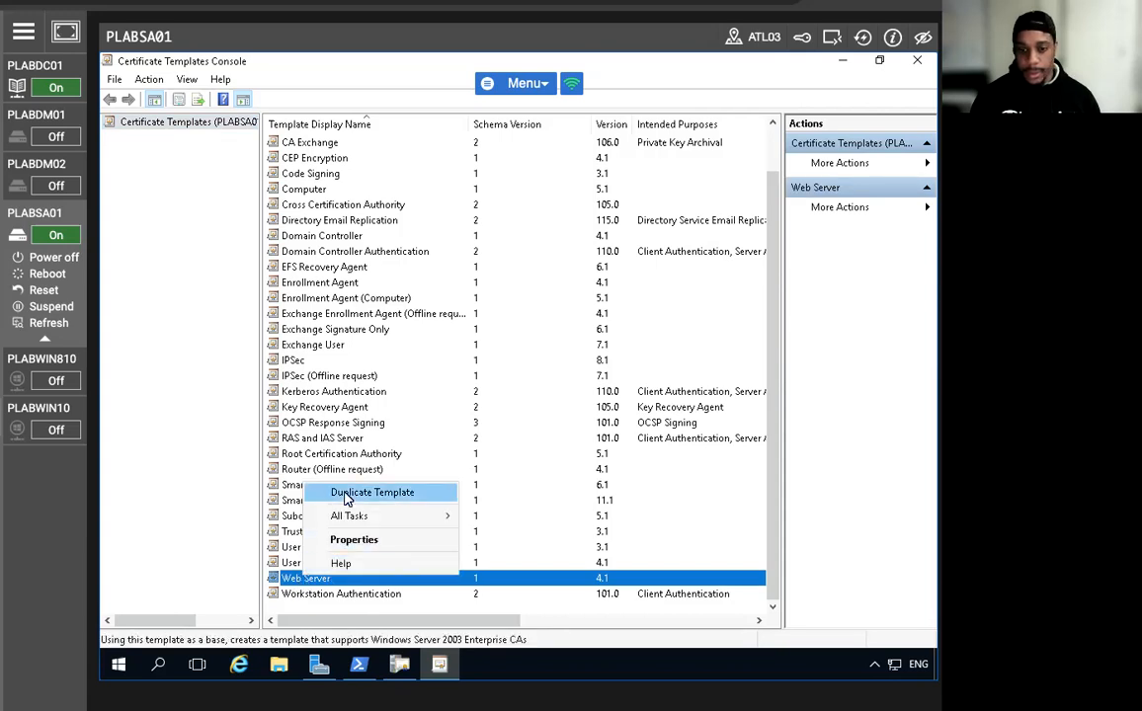
pyautogui.click(385, 493)
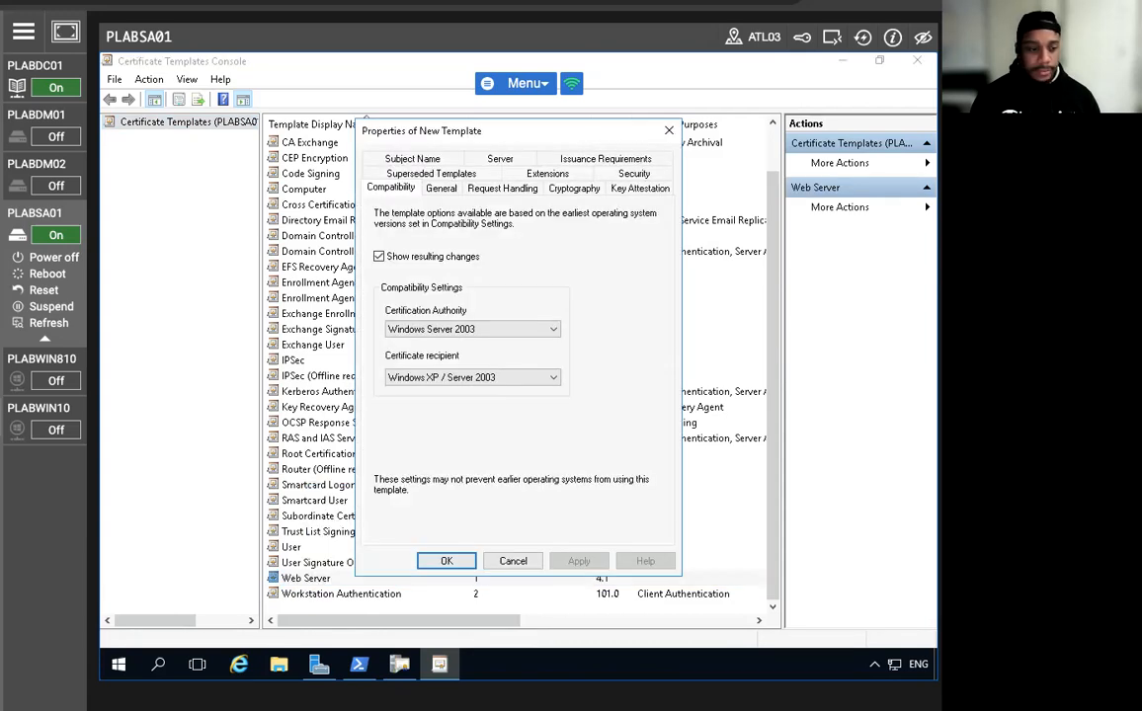
# Name the duplicate Pit-Web, enable Publish certificate in Active Directory, and show its Security permissions.
pyautogui.click(438, 189)
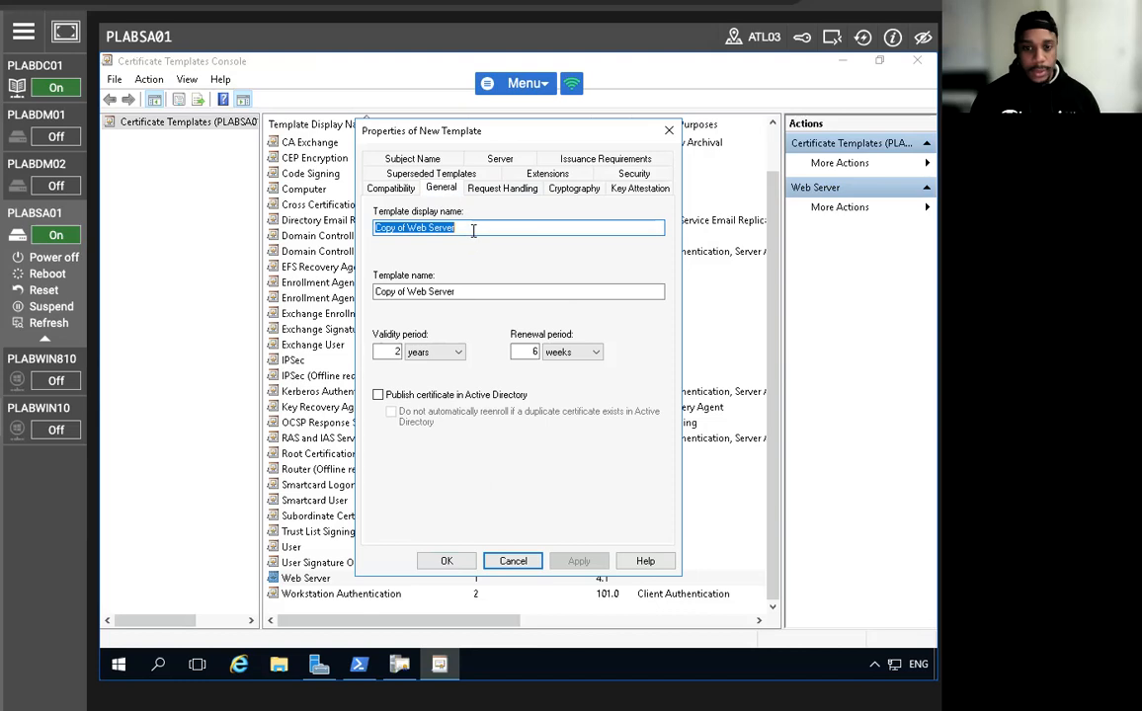
pyautogui.write('Pit')
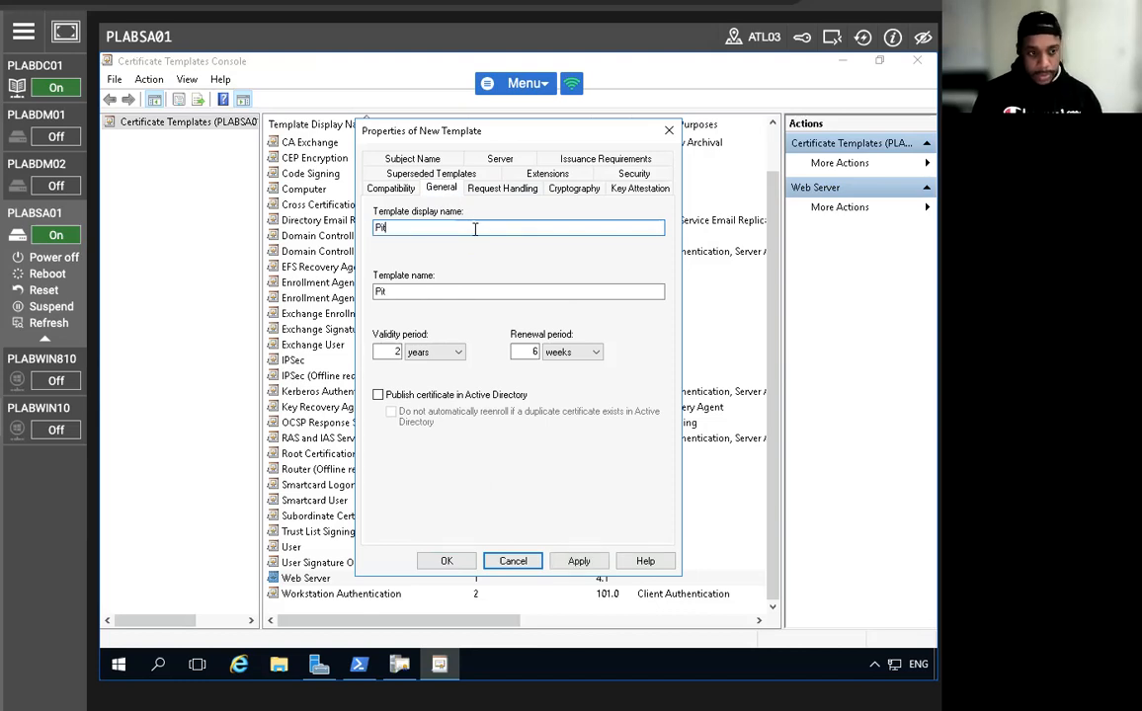
pyautogui.write('=-')
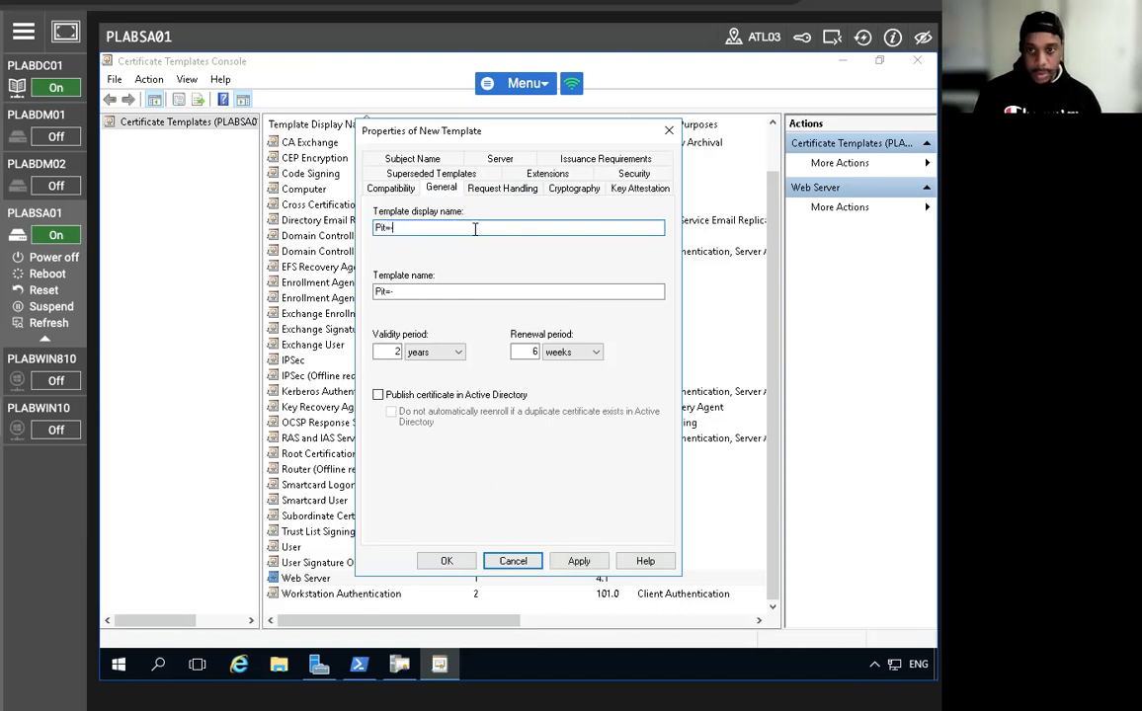
pyautogui.press('BackSpace')
pyautogui.press('BackSpace')
pyautogui.write('-')
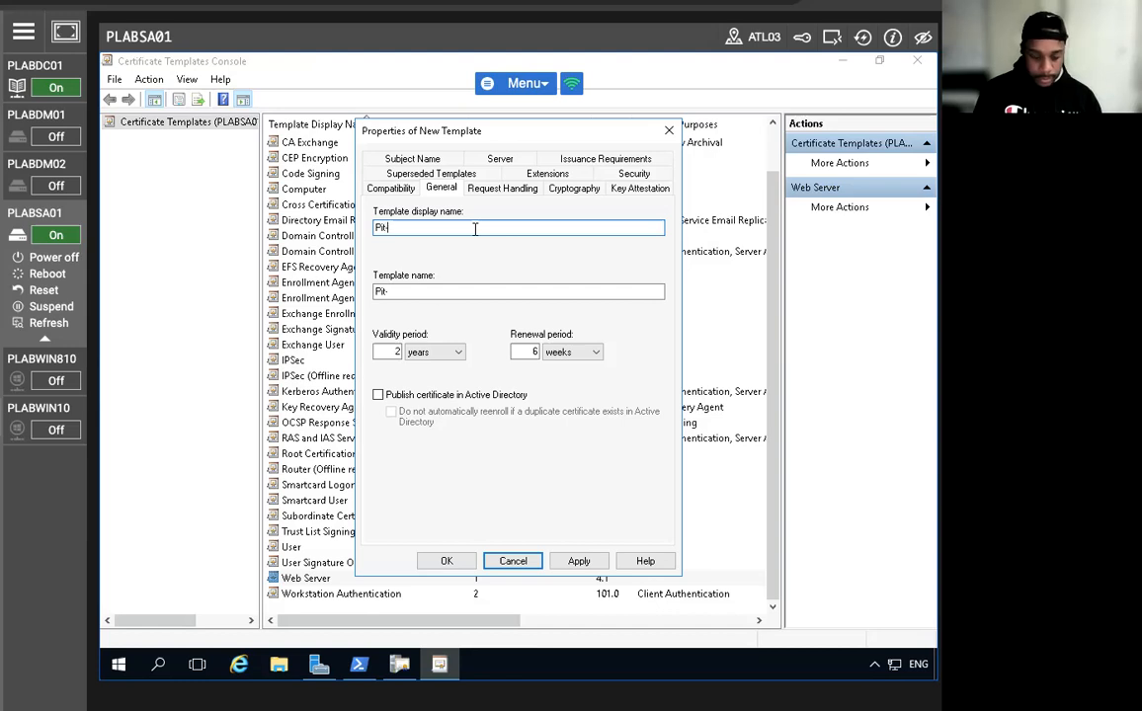
pyautogui.write('Web')
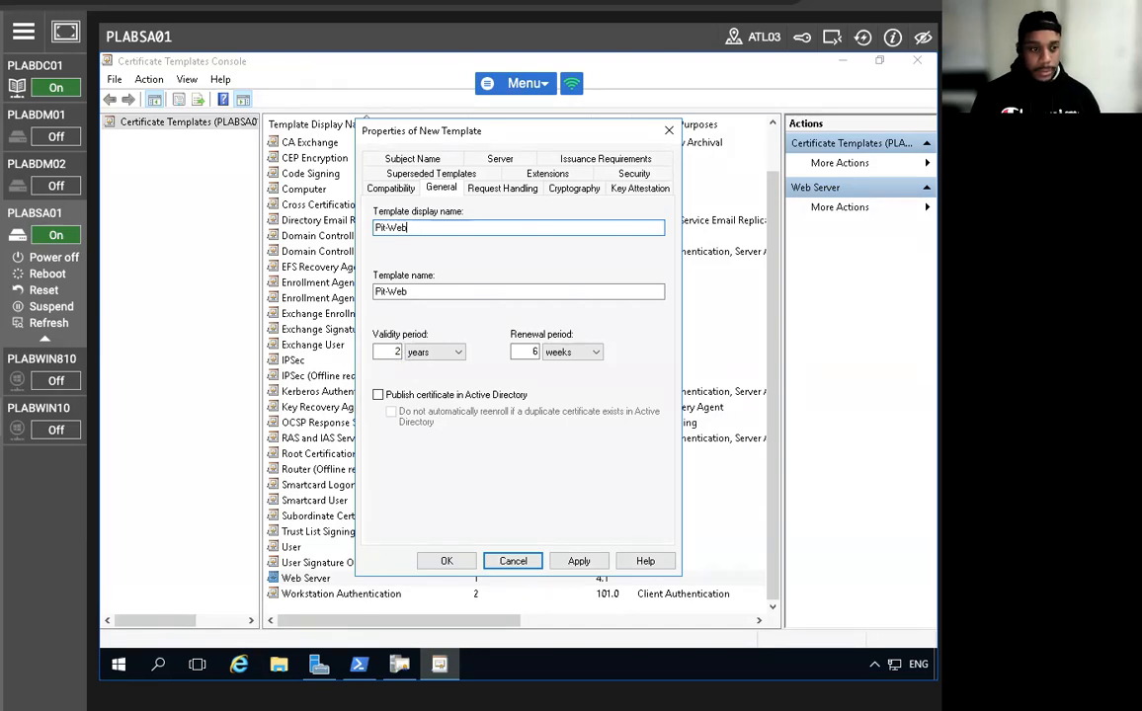
pyautogui.click(379, 395)
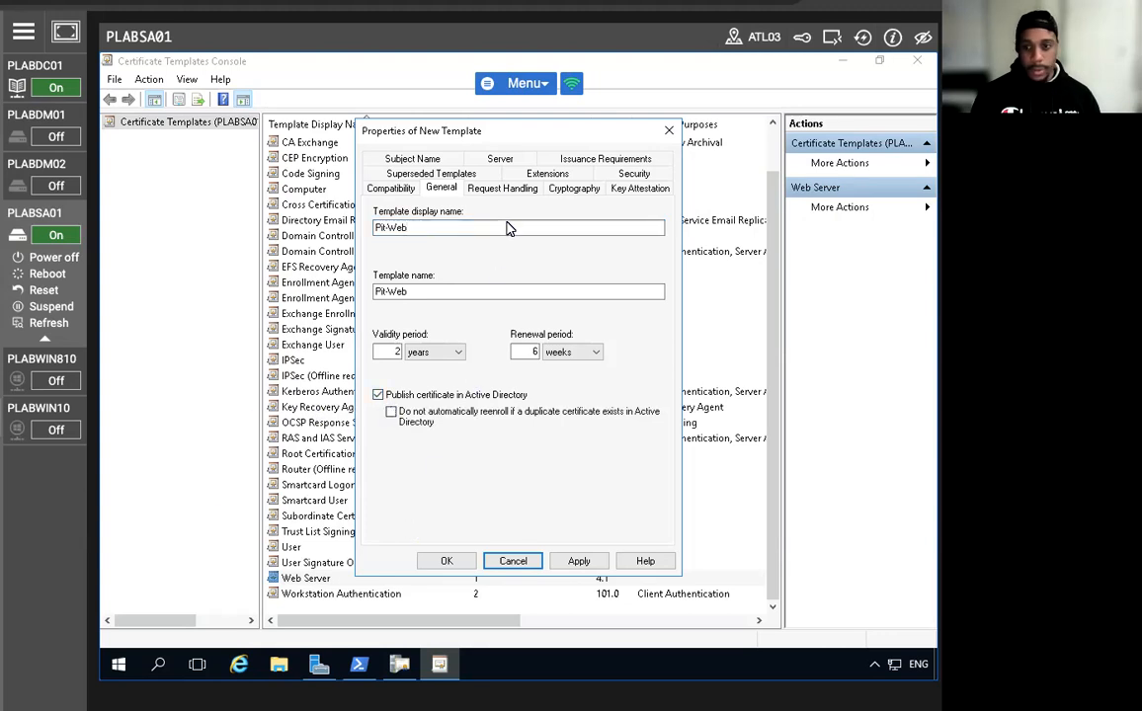
pyautogui.click(634, 174)
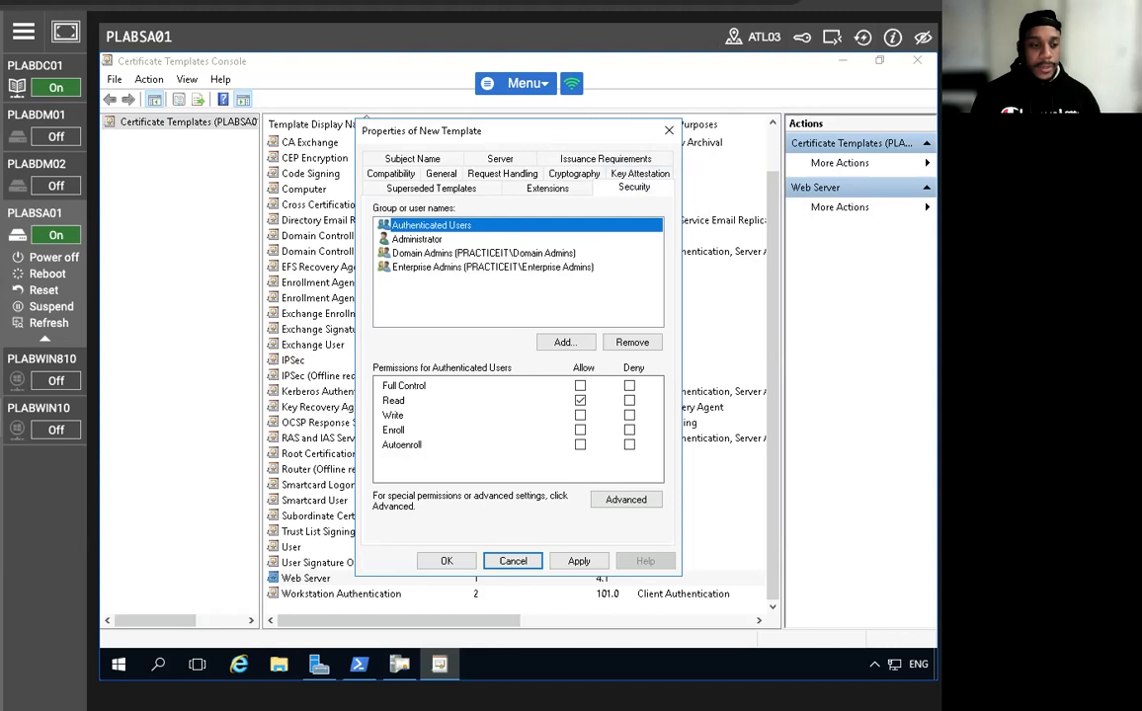
# Add the PLABSA01 computer account to the template's security list, correcting the mistyped 'plabss'.
pyautogui.click(563, 343)
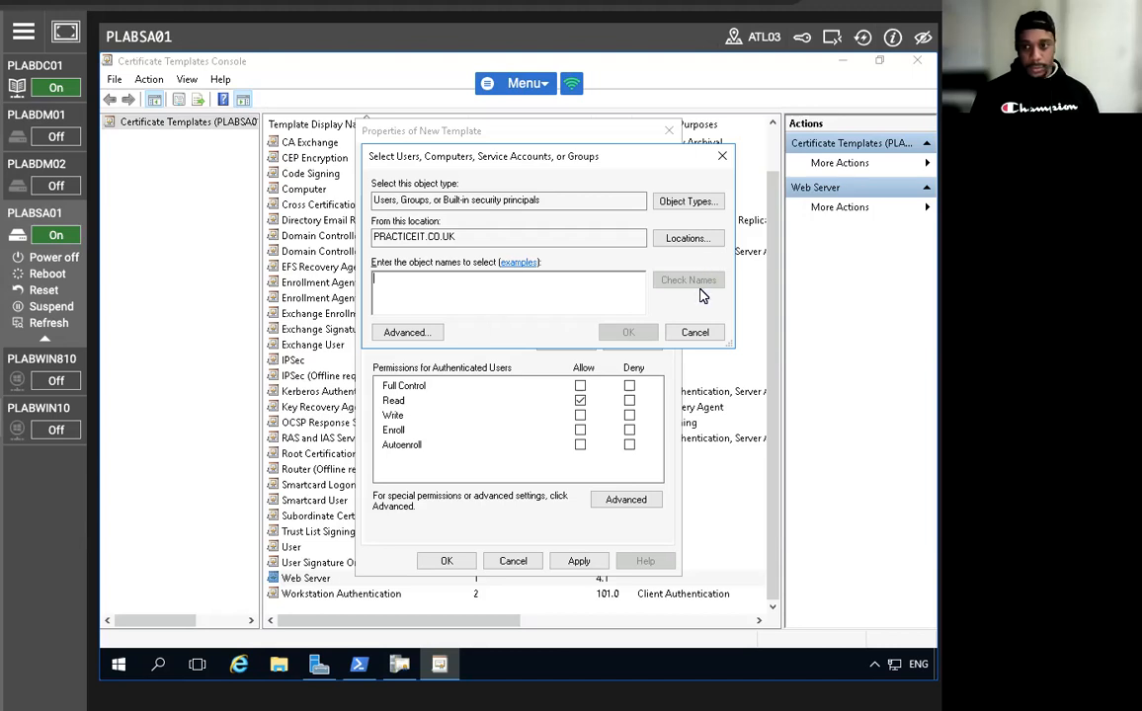
pyautogui.click(687, 202)
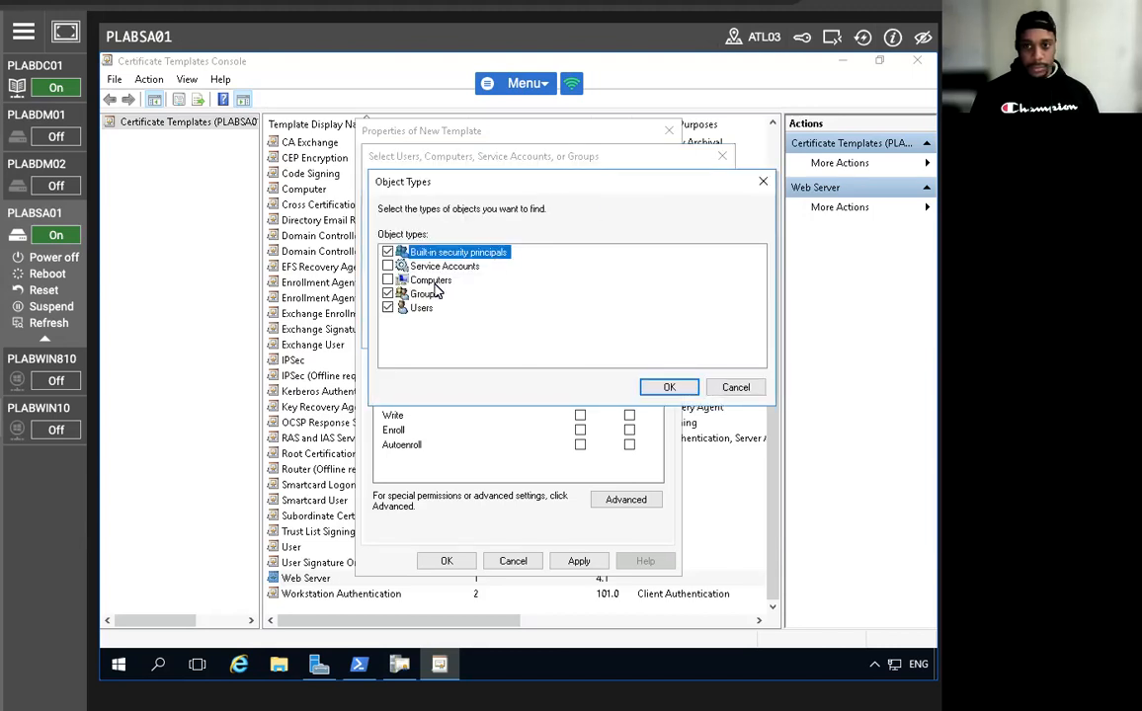
pyautogui.click(668, 388)
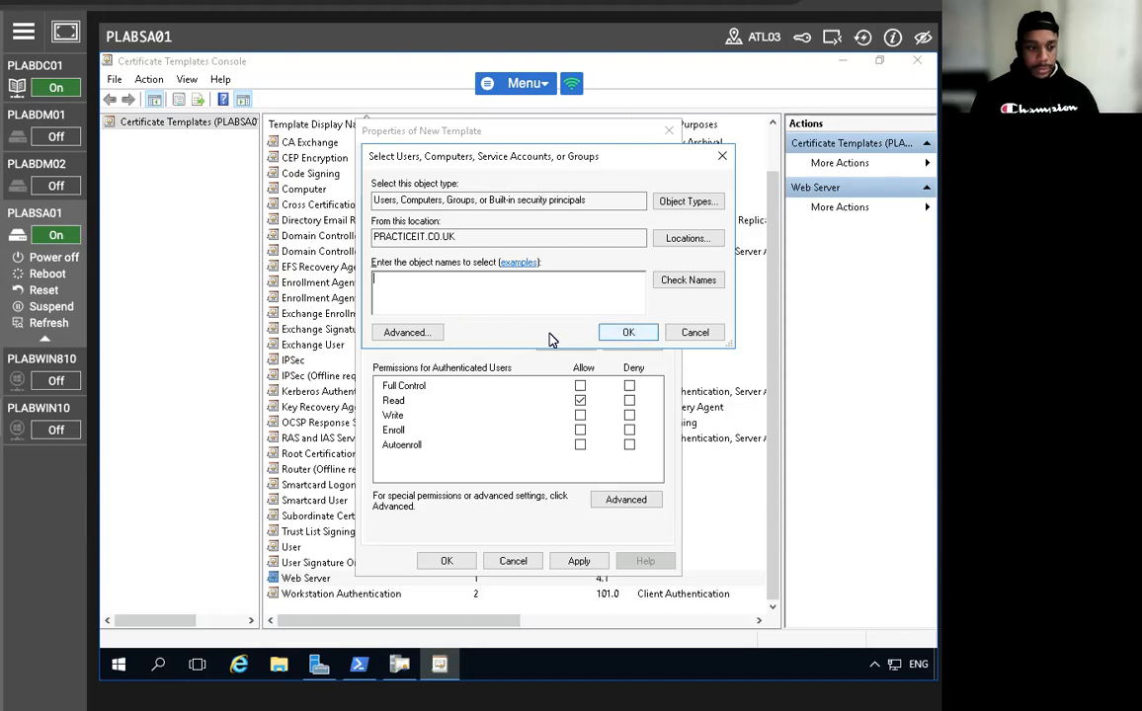
pyautogui.write('plabs')
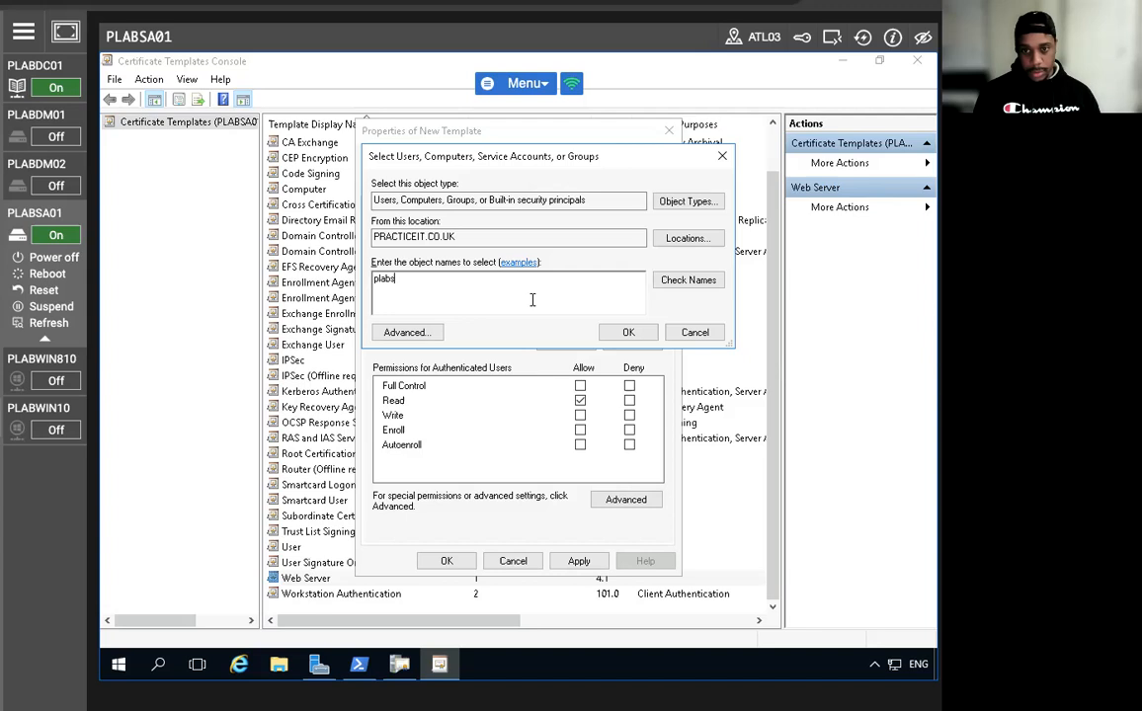
pyautogui.write('sa01')
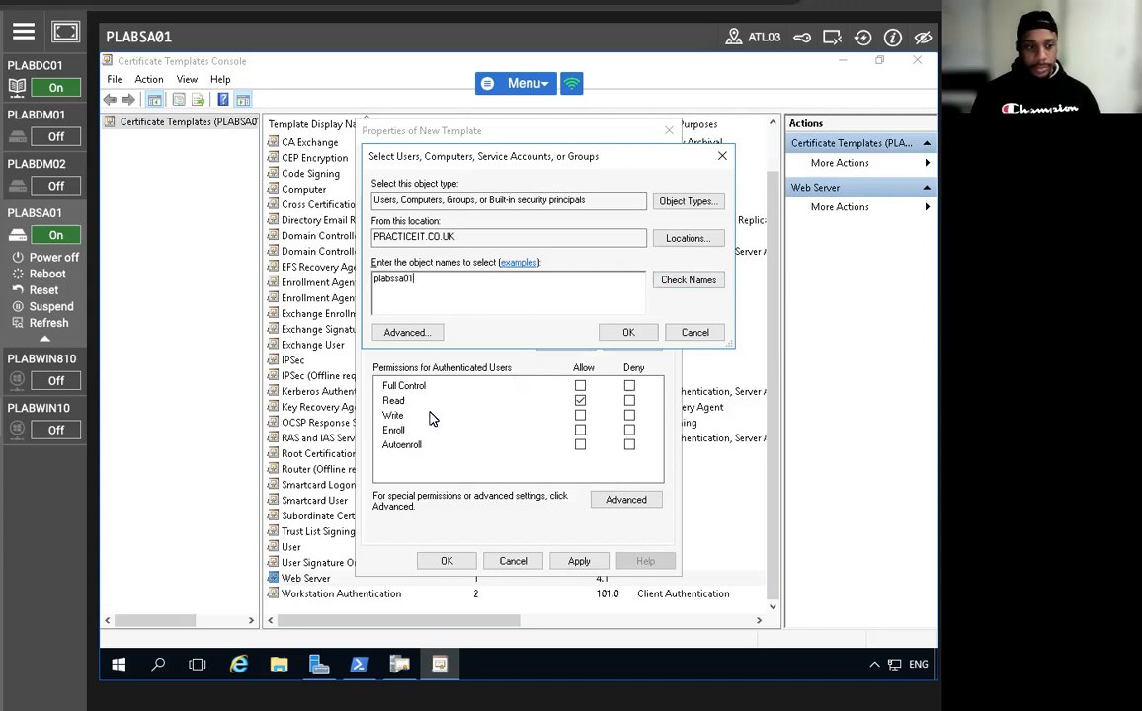
pyautogui.click(675, 280)
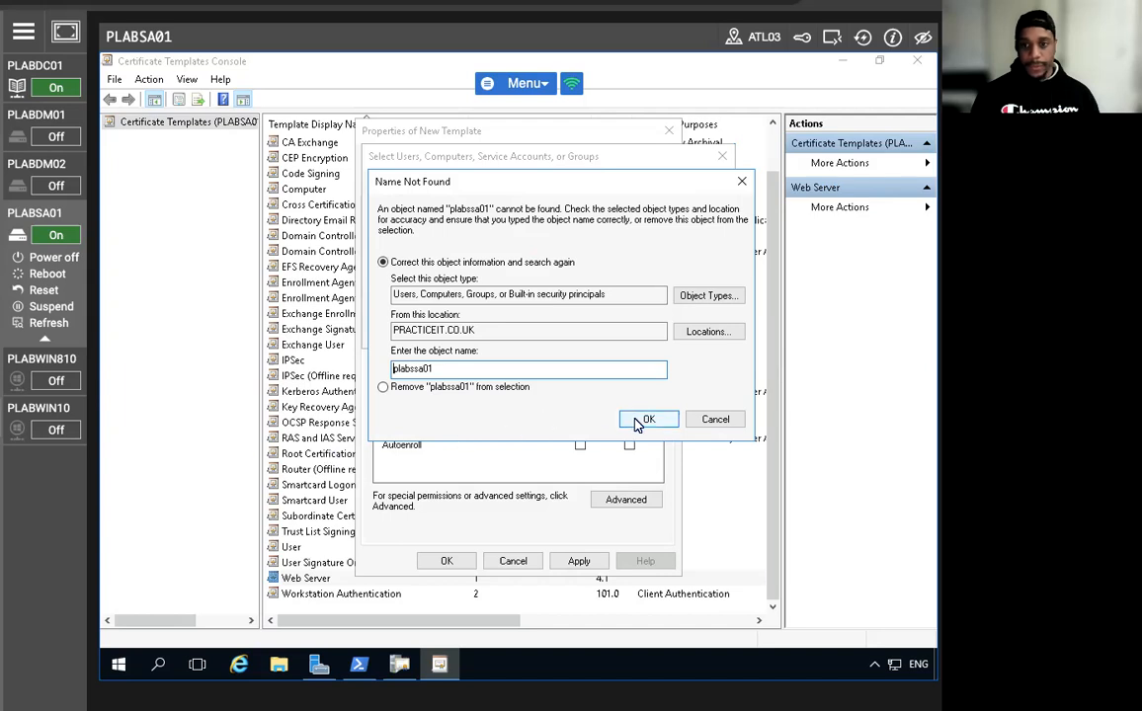
pyautogui.doubleClick(420, 368)
pyautogui.click(420, 367)
pyautogui.press('BackSpace')
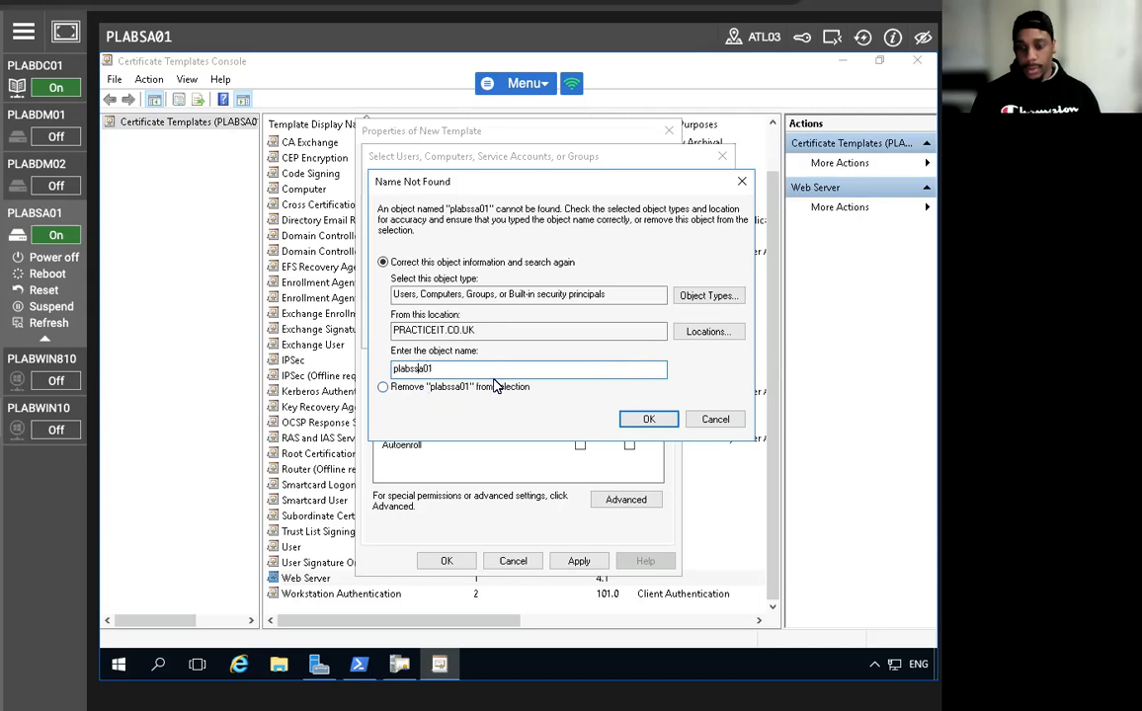
pyautogui.click(647, 419)
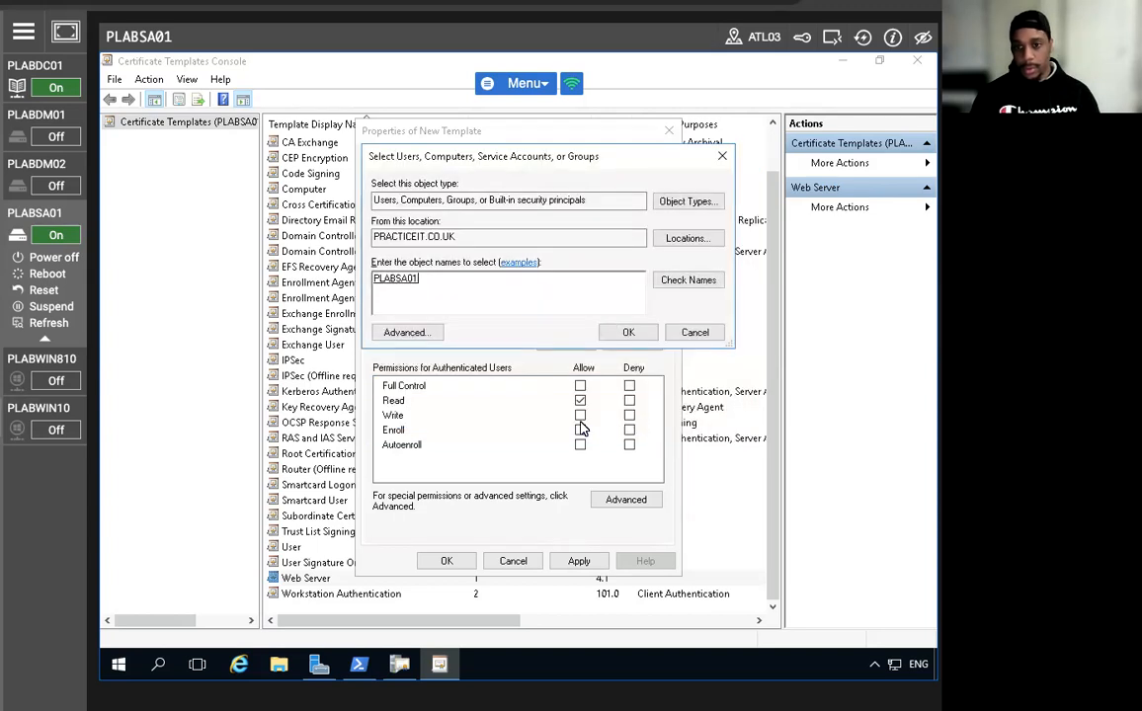
pyautogui.click(629, 333)
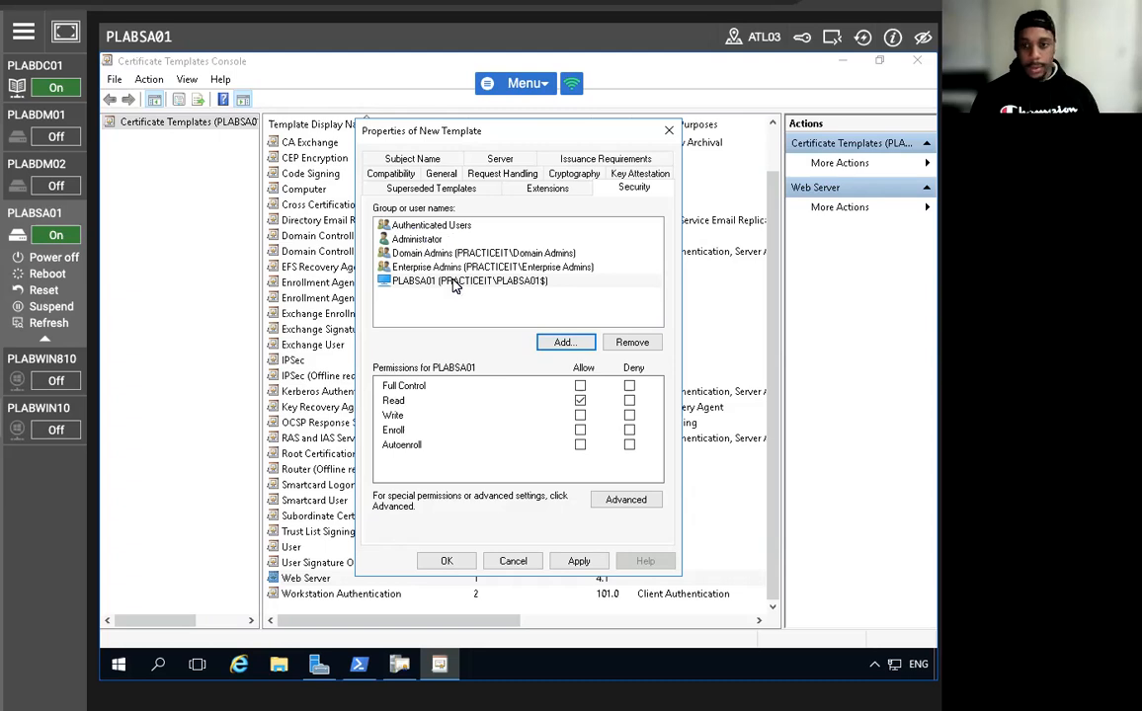
# Allow Enroll for PLABSA01 and Administrator on the Pit-Web template.
pyautogui.click(445, 282)
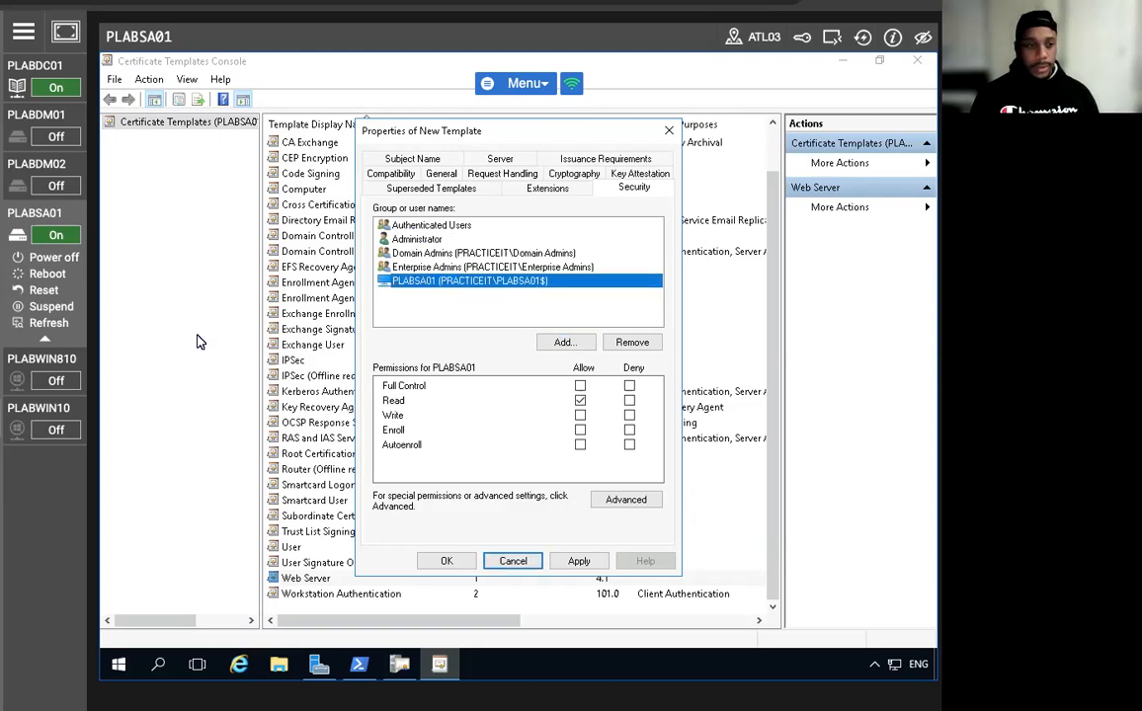
pyautogui.click(580, 430)
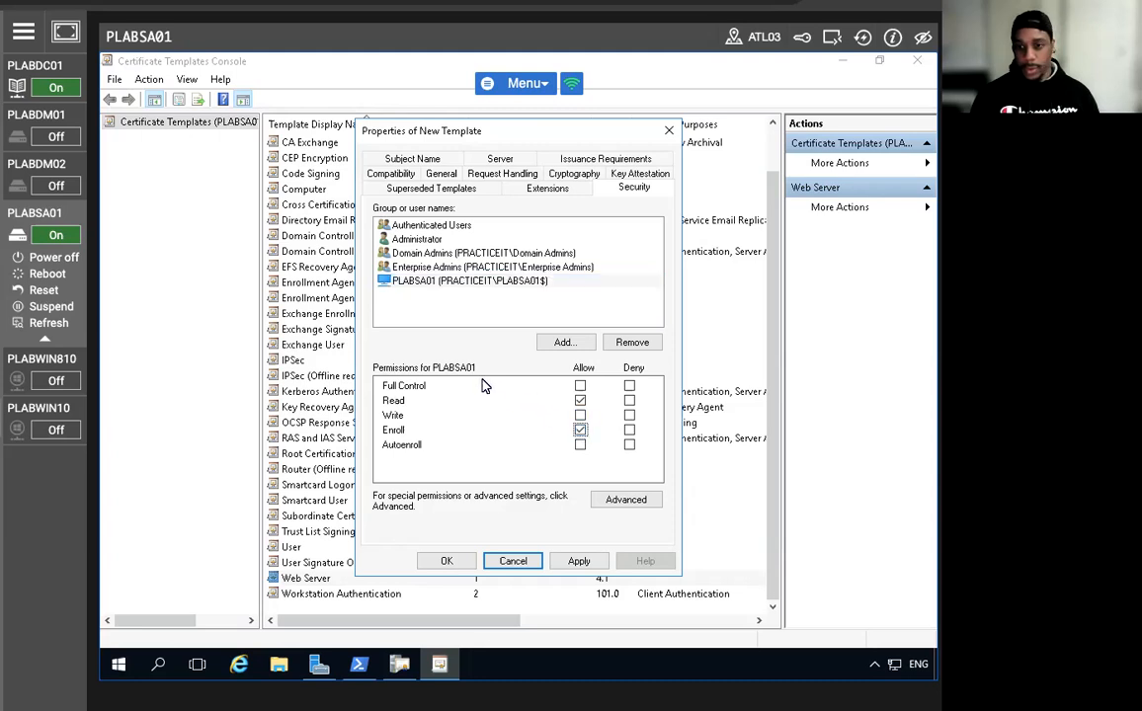
pyautogui.click(388, 225)
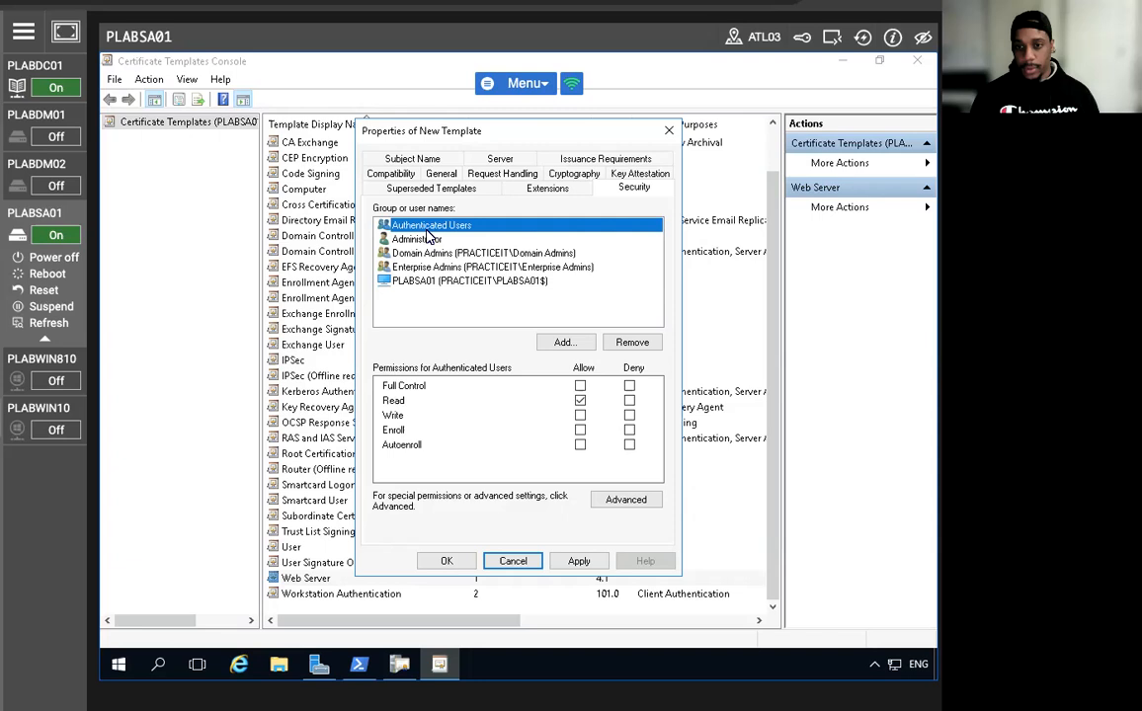
pyautogui.click(410, 239)
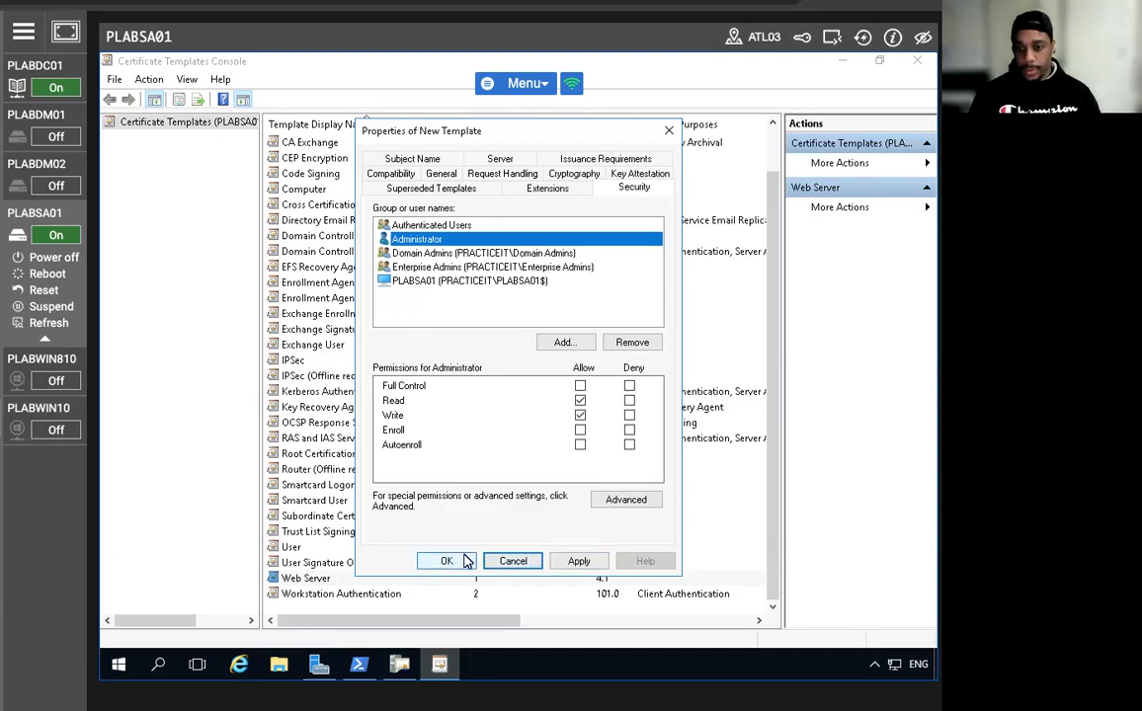
pyautogui.click(581, 430)
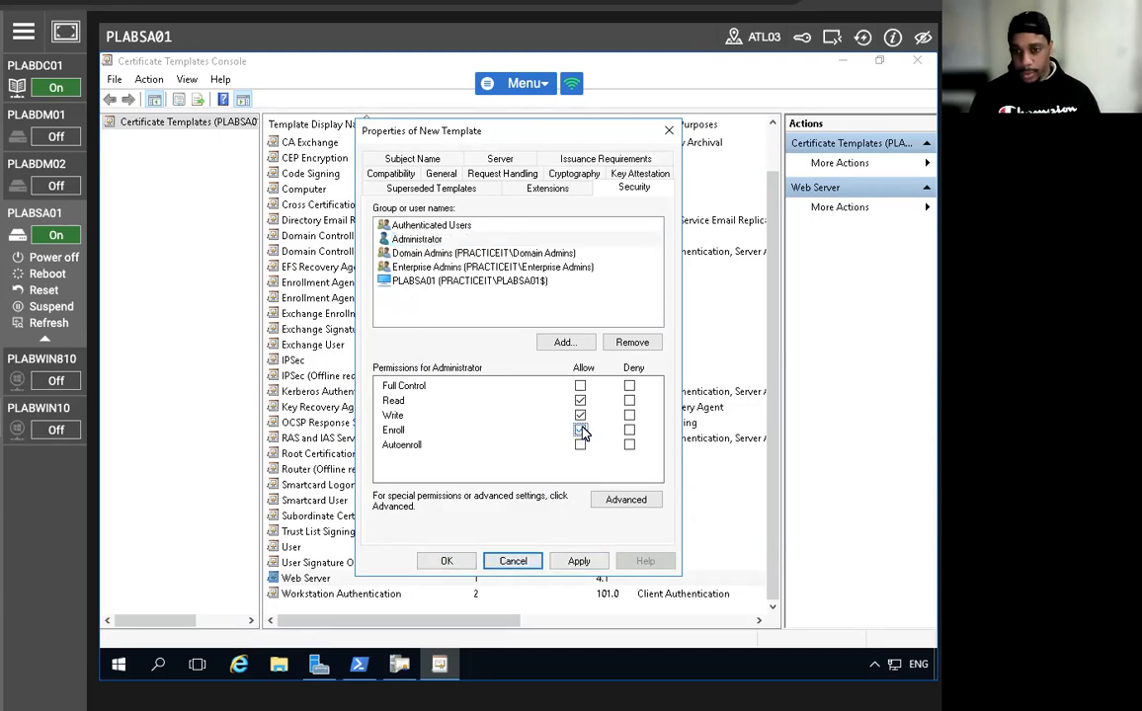
# Allow Authenticated Users to enroll, then save the Pit-Web template with OK.
pyautogui.click(429, 283)
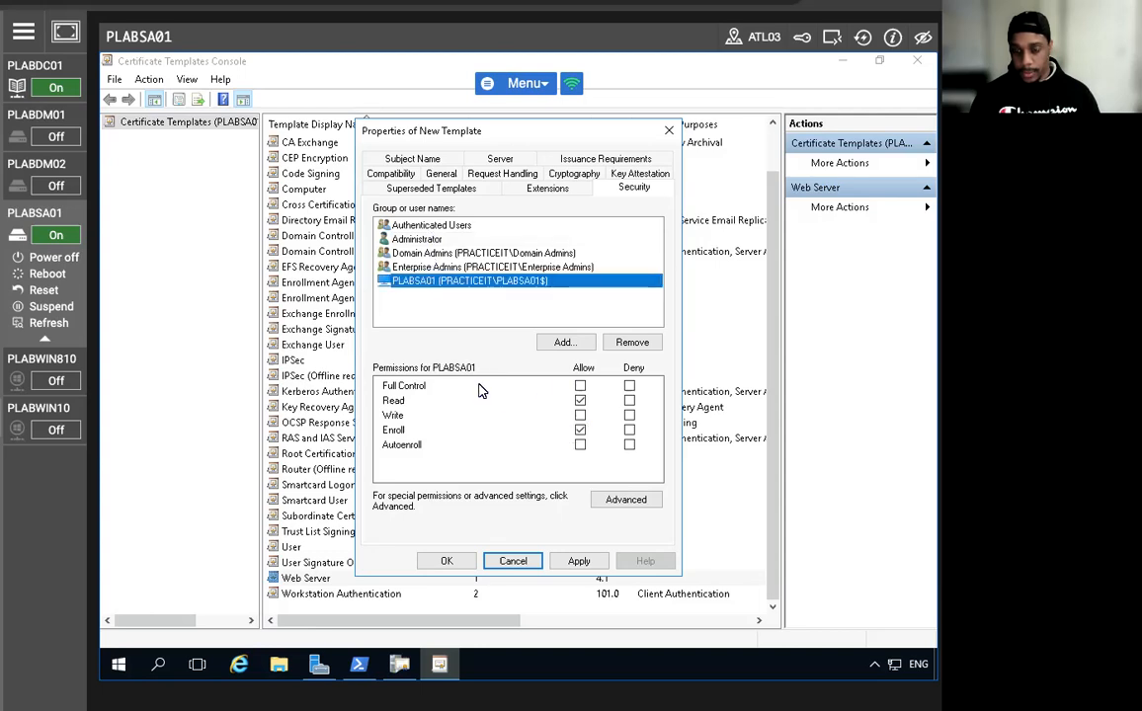
pyautogui.click(435, 267)
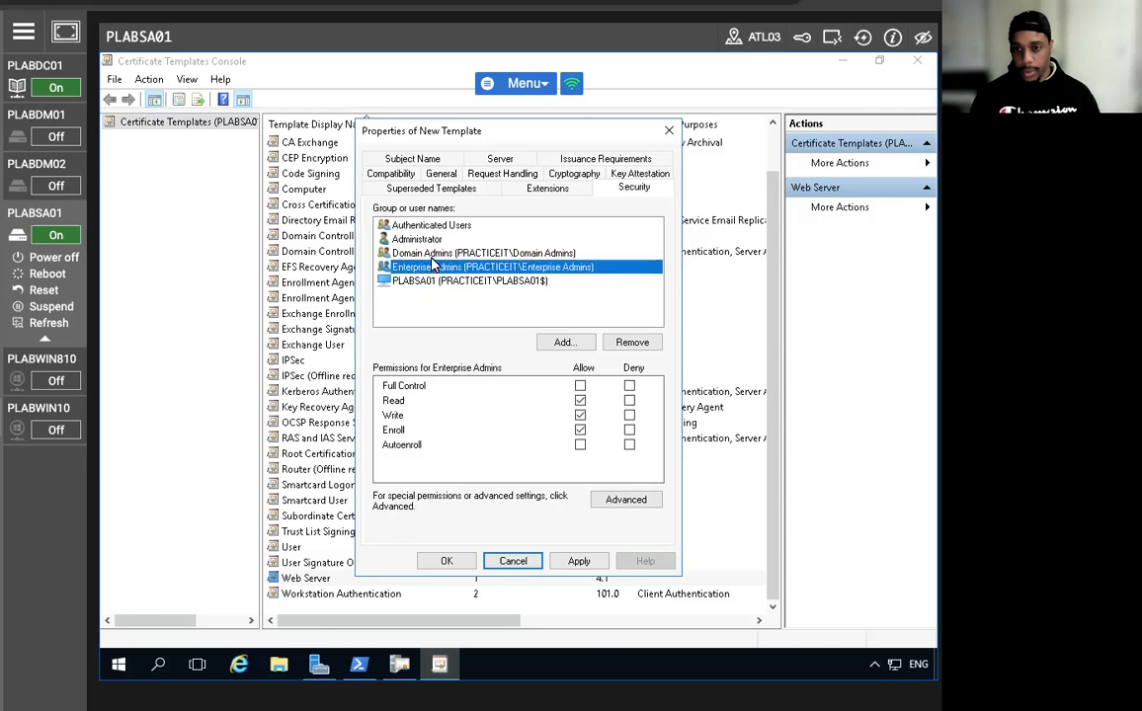
pyautogui.click(430, 254)
pyautogui.click(429, 227)
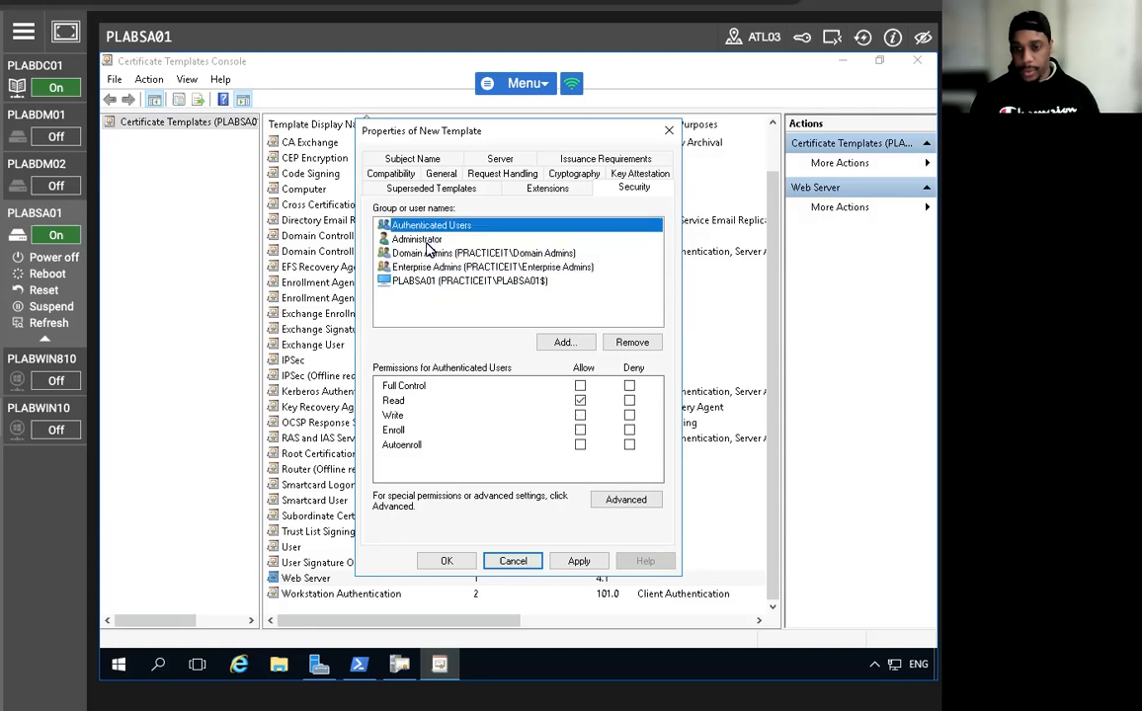
pyautogui.click(415, 240)
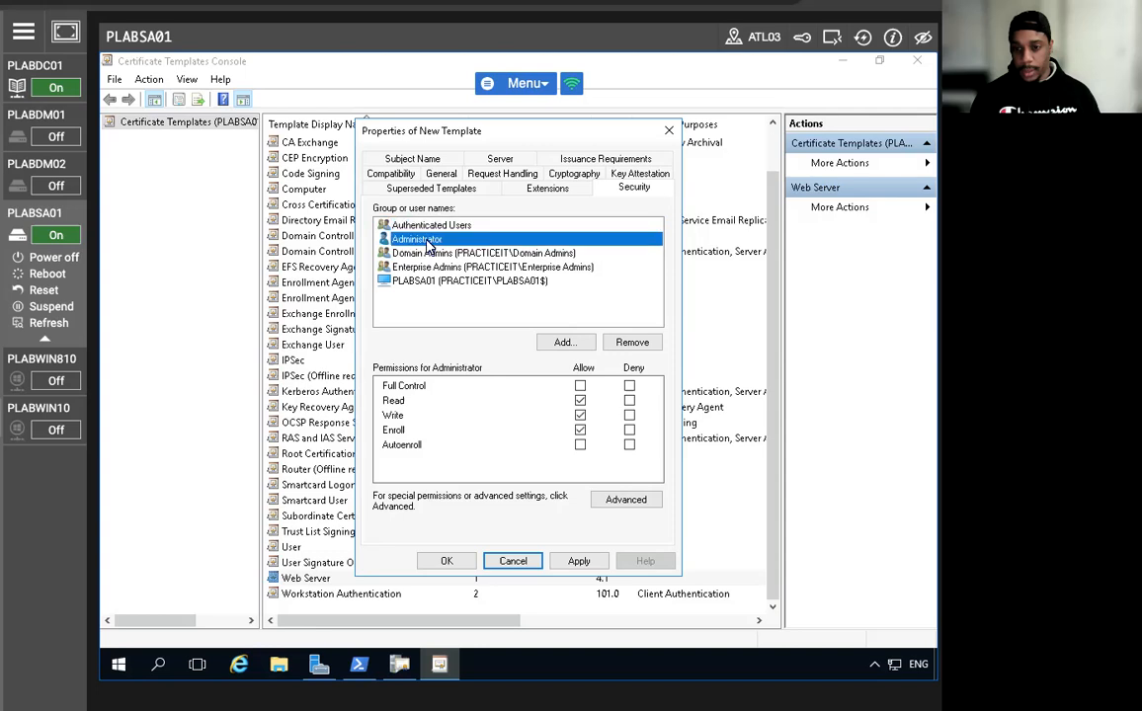
pyautogui.click(389, 224)
pyautogui.click(580, 431)
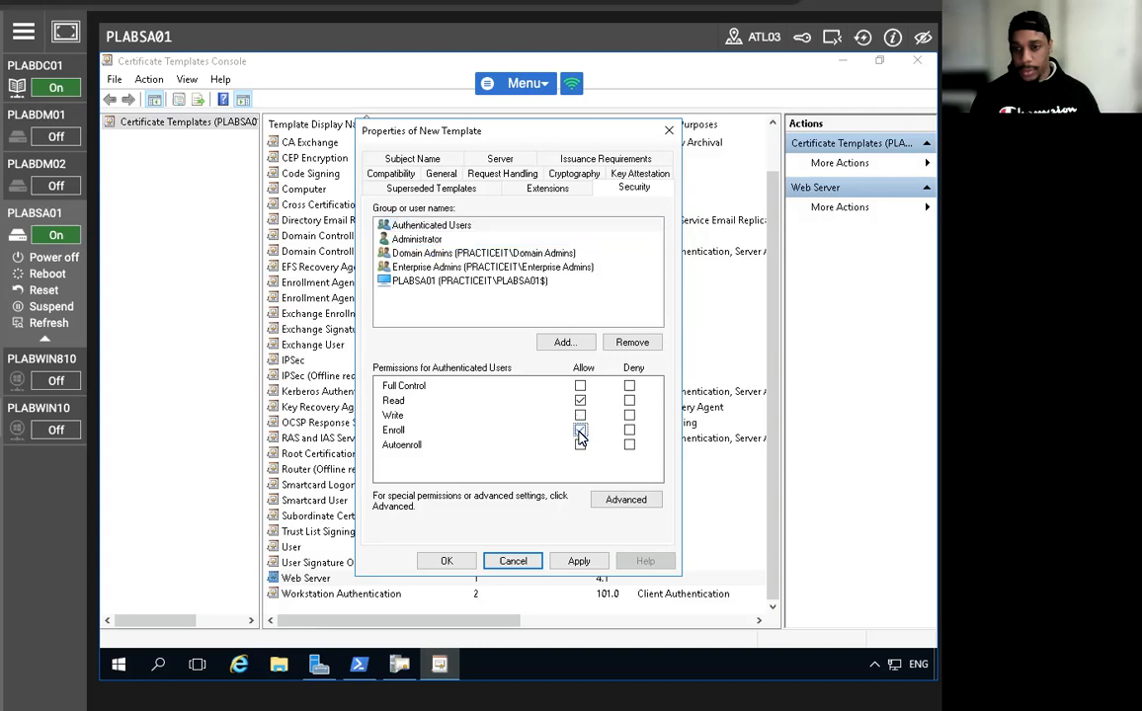
pyautogui.click(447, 560)
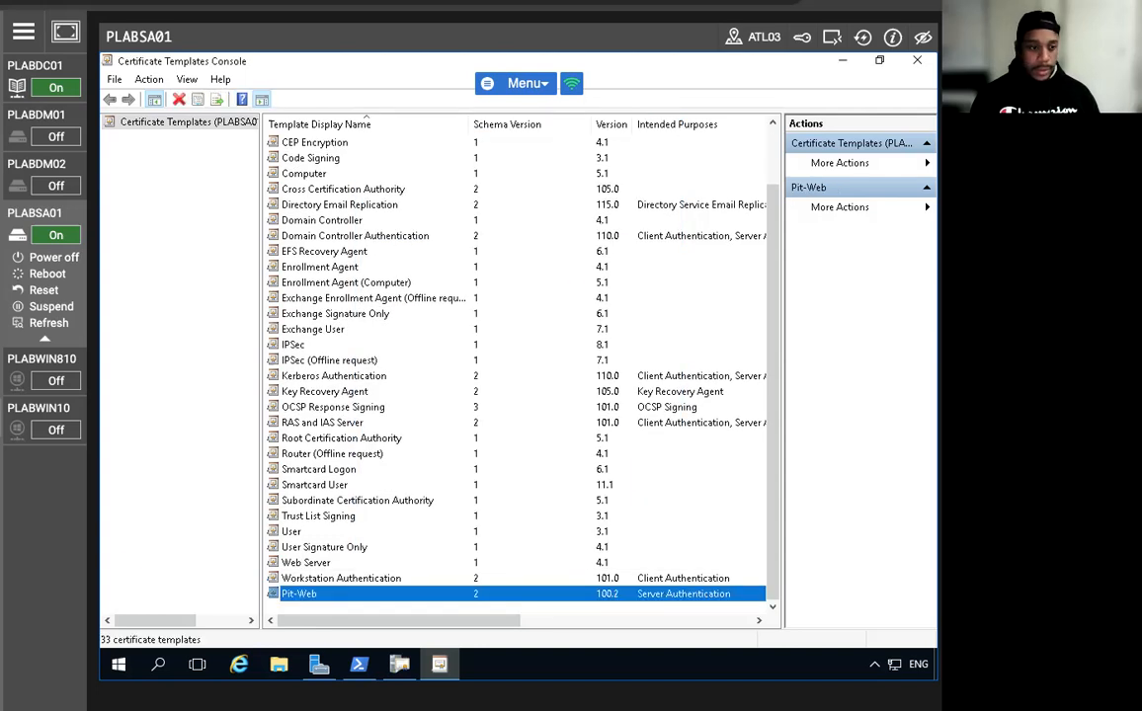
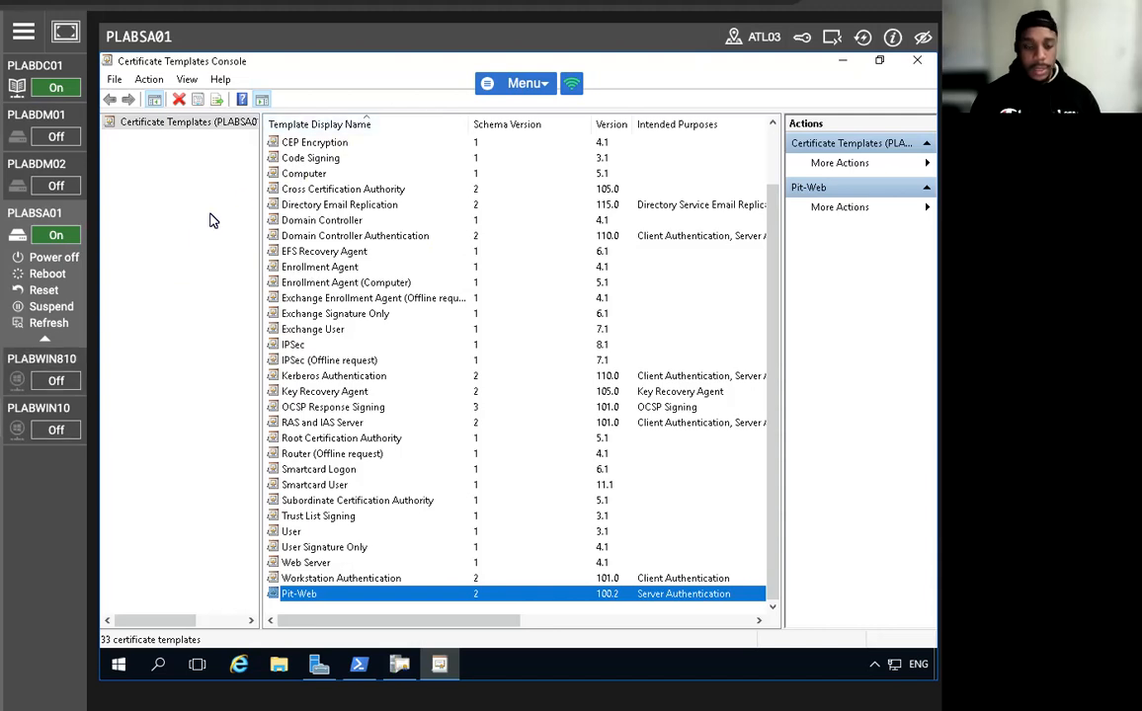
# Issue the Pit-Web template from the certification authority, then close the certsrv console.
pyautogui.click(917, 60)
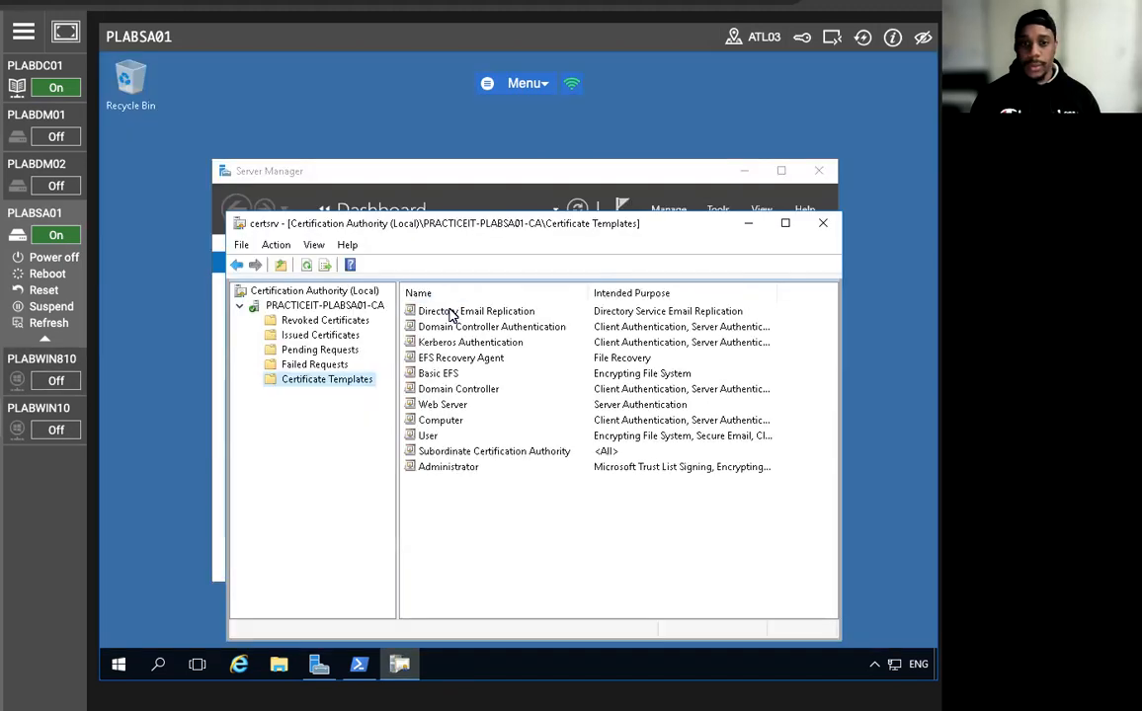
pyautogui.rightClick(338, 379)
pyautogui.moveTo(357, 413)
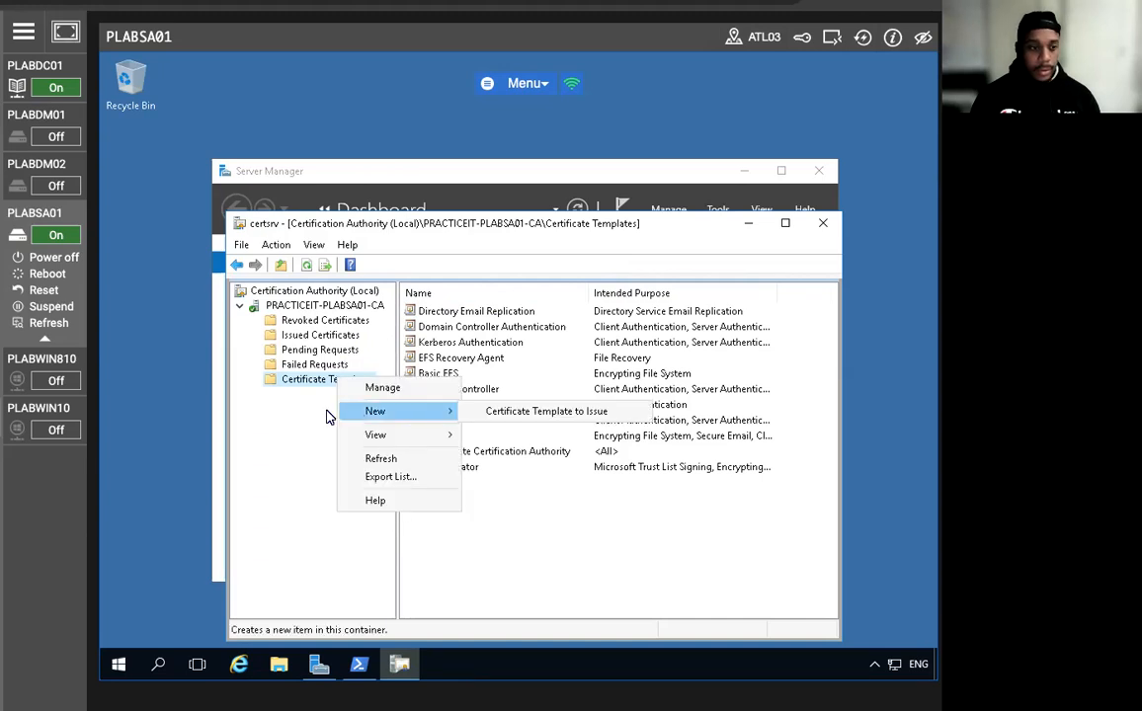
pyautogui.click(533, 412)
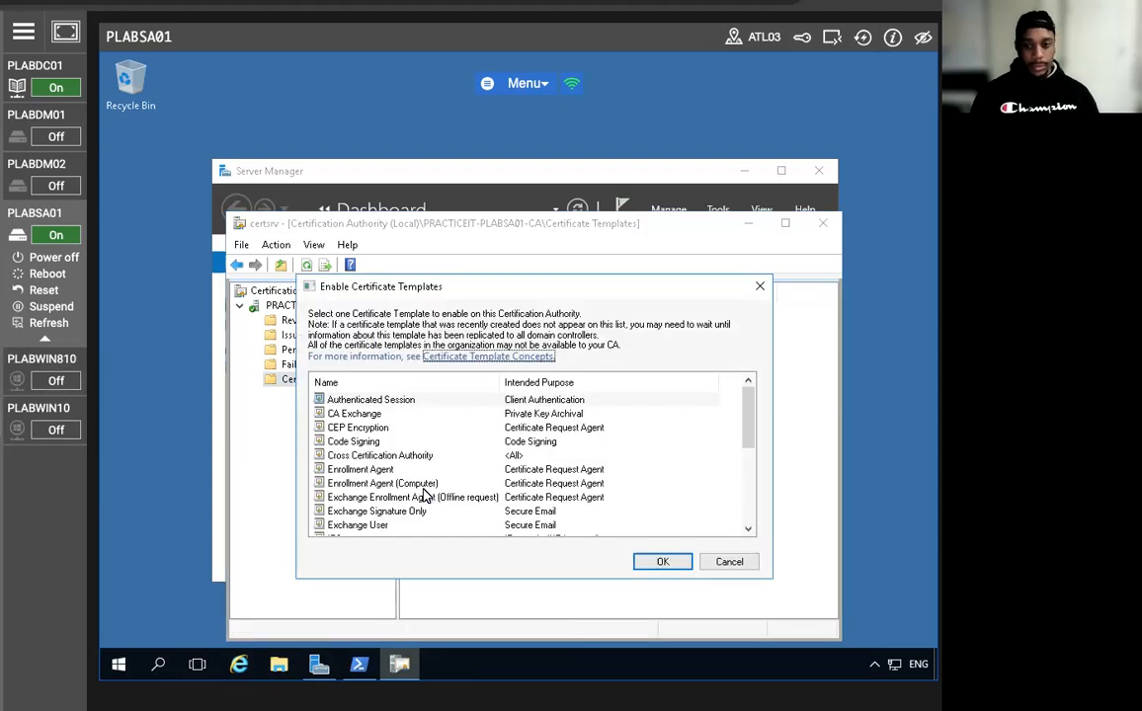
pyautogui.scroll(-5, 382, 439)
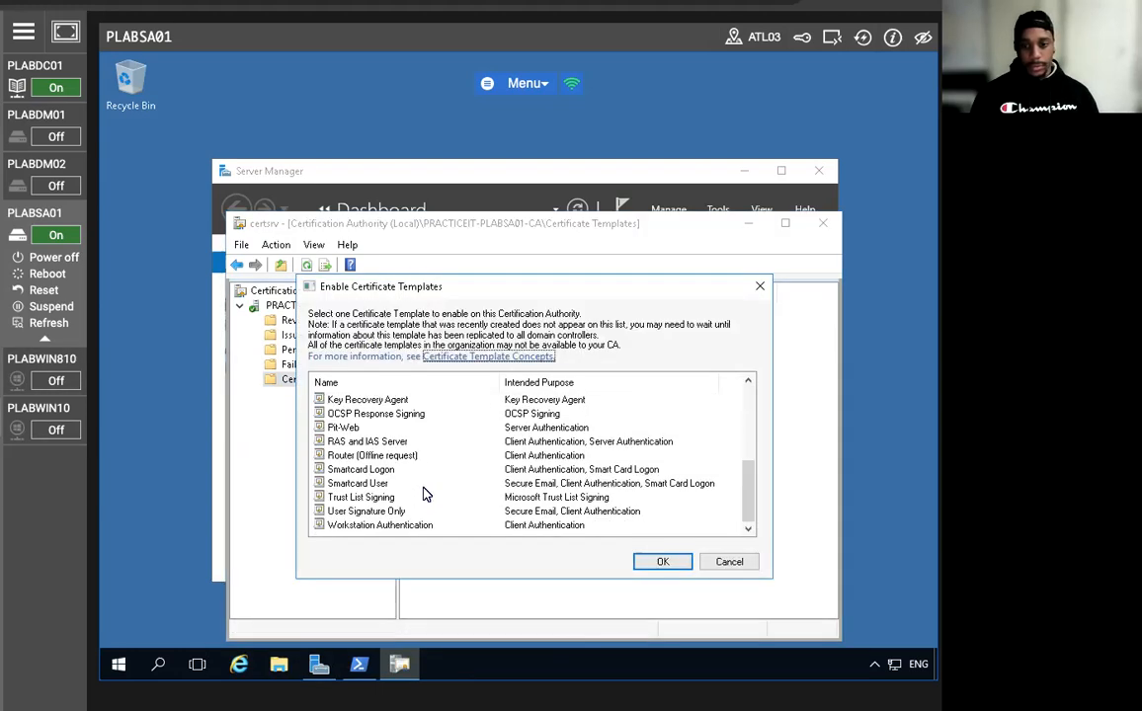
pyautogui.click(343, 428)
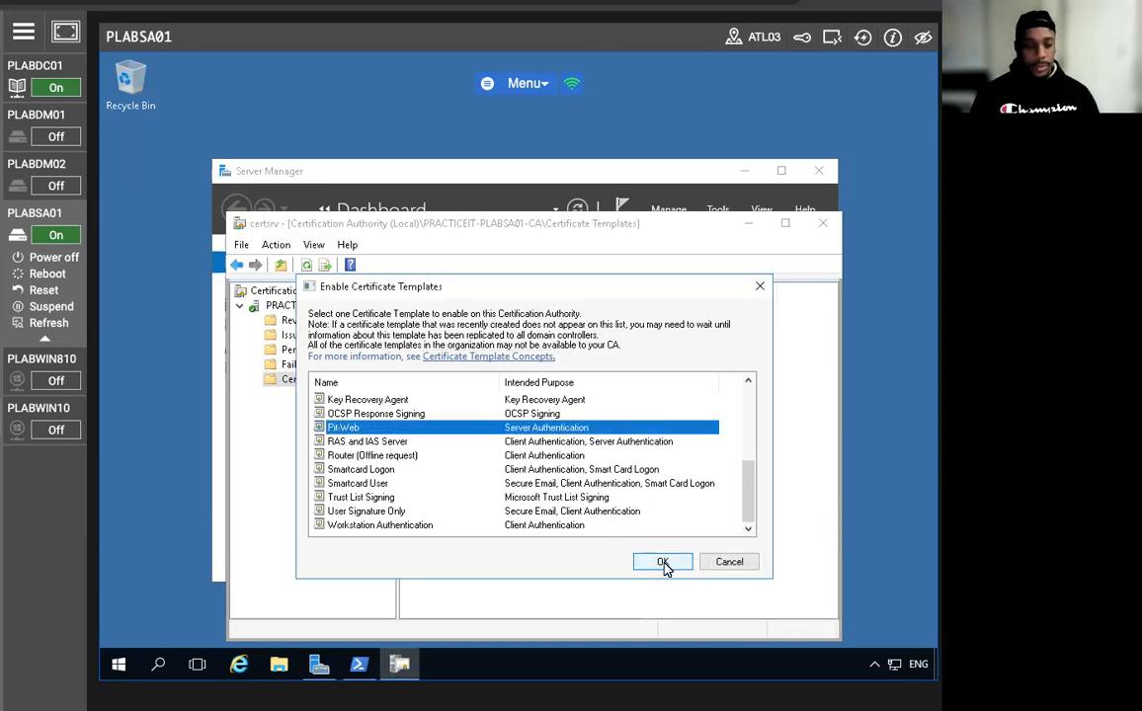
pyautogui.click(664, 563)
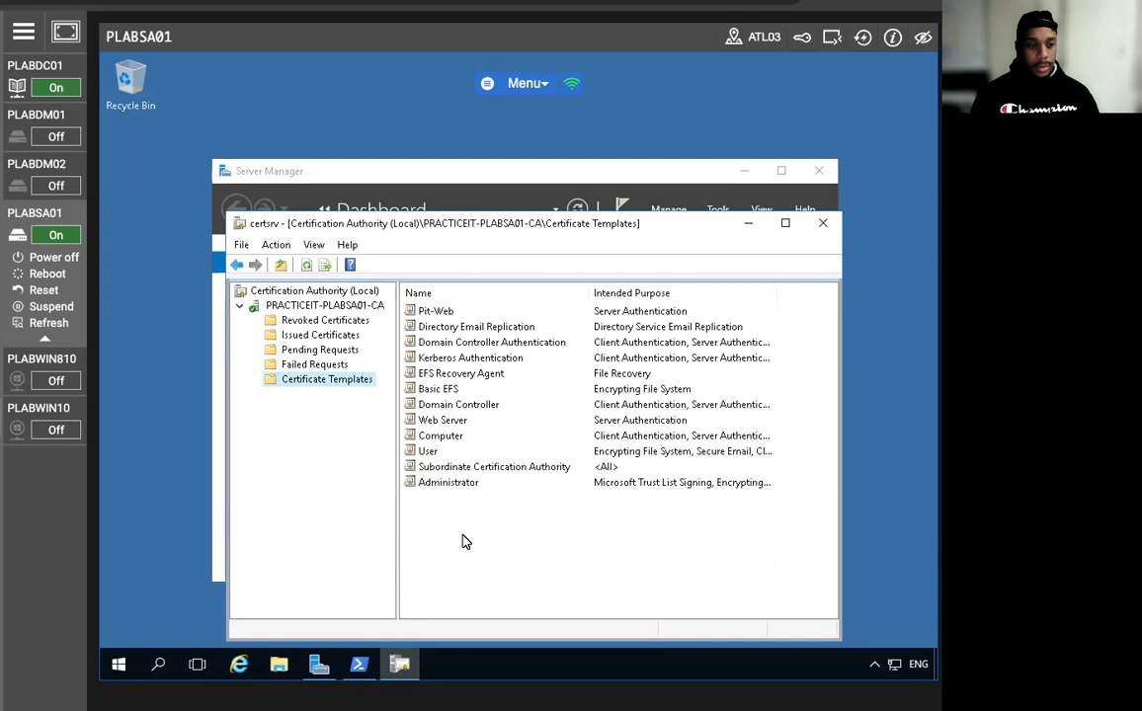
pyautogui.click(822, 222)
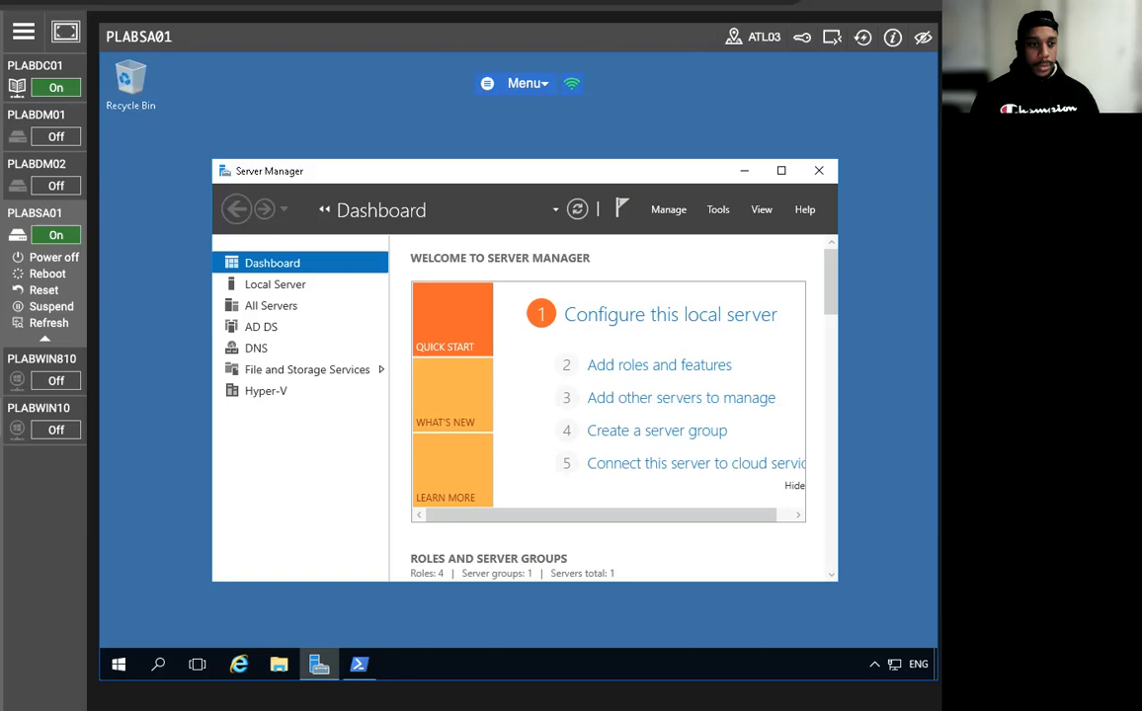
# Launch an empty management console with mmc from the Run box.
pyautogui.rightClick(117, 663)
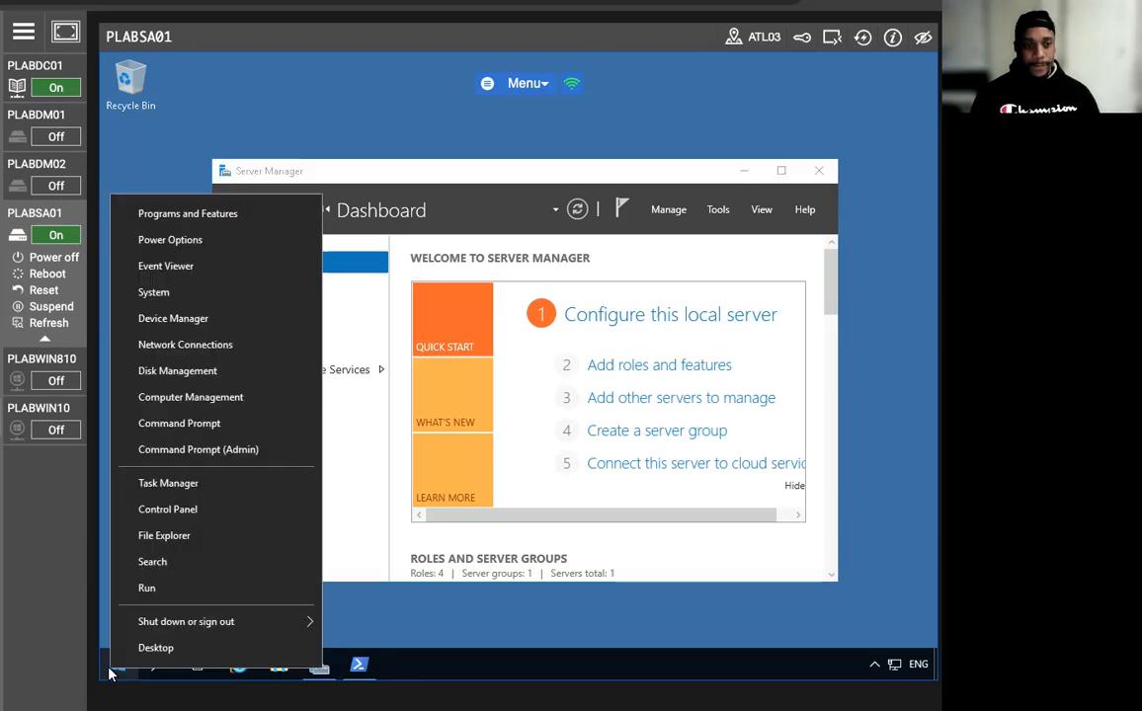
pyautogui.click(169, 592)
pyautogui.write('mmc')
pyautogui.press('Return')
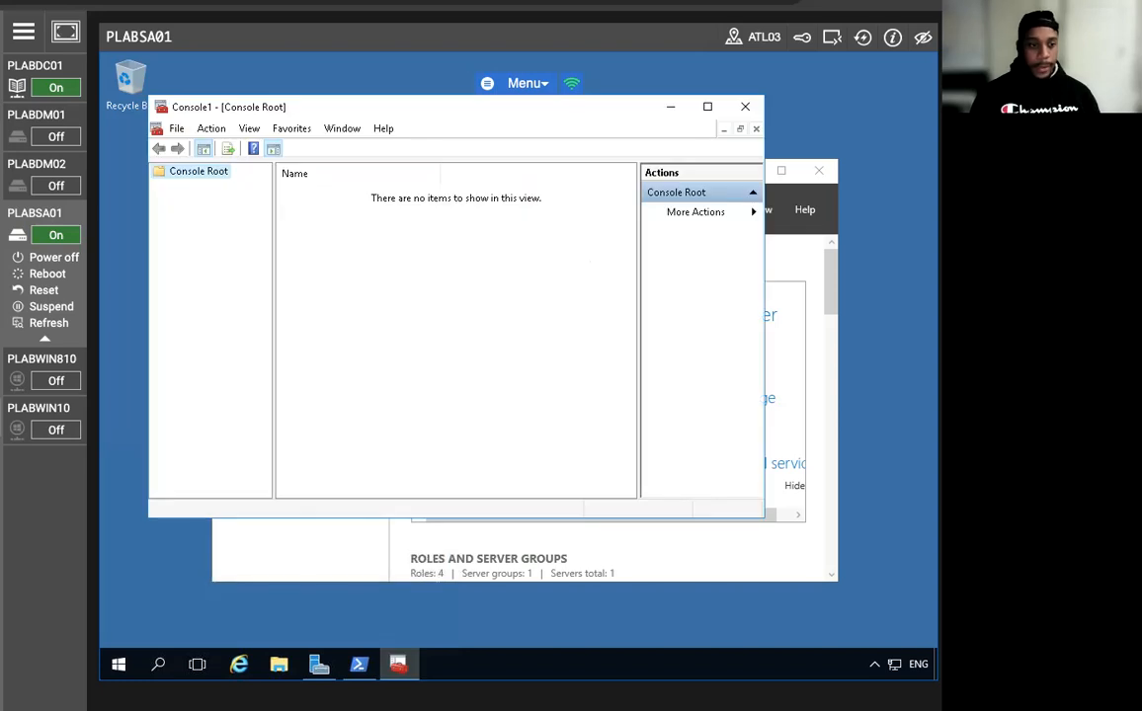
# Add the Certificates snap-in for the local computer account to the console.
pyautogui.click(178, 130)
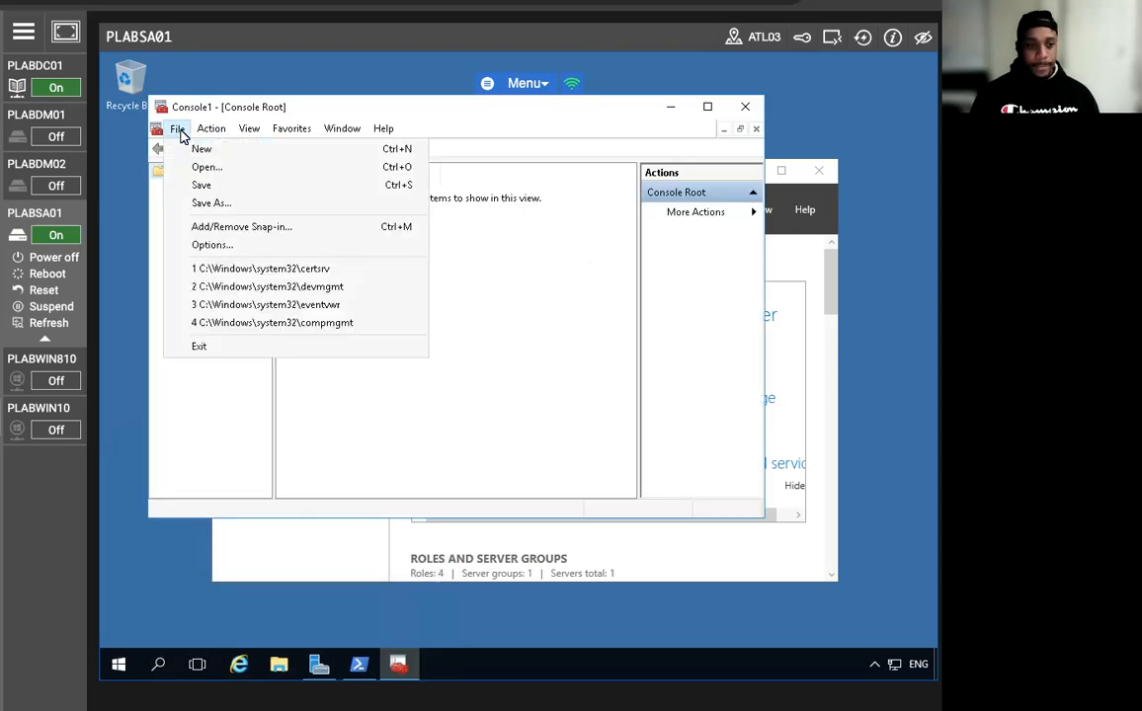
pyautogui.click(234, 228)
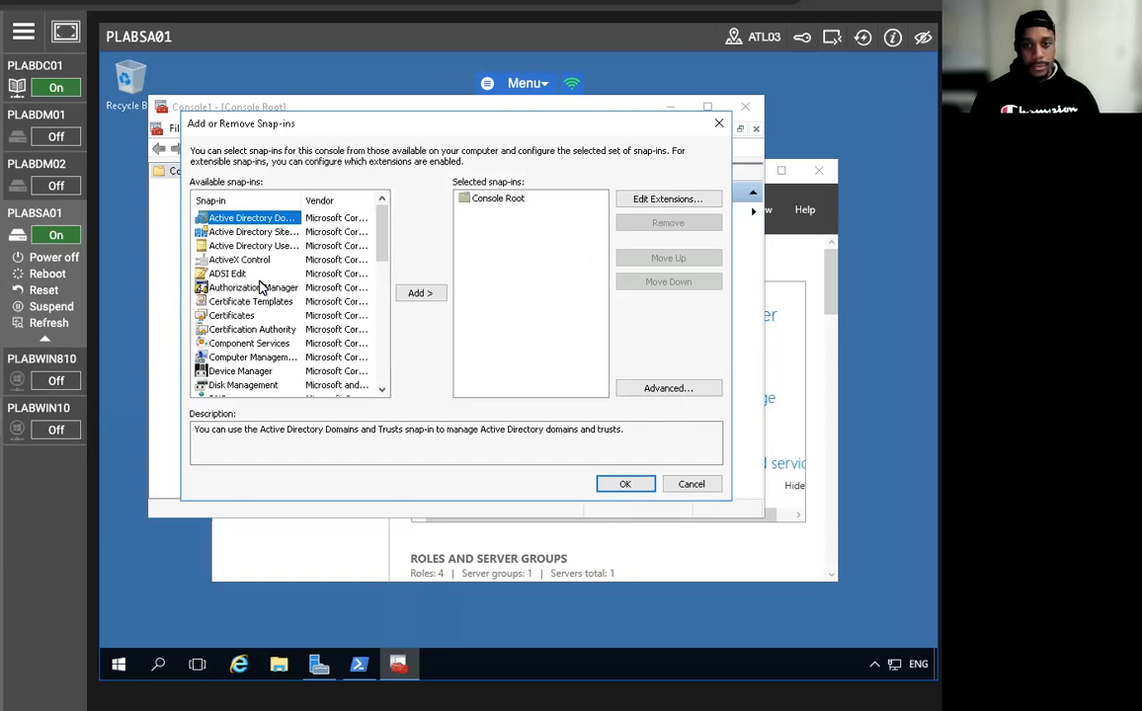
pyautogui.click(226, 317)
pyautogui.click(419, 295)
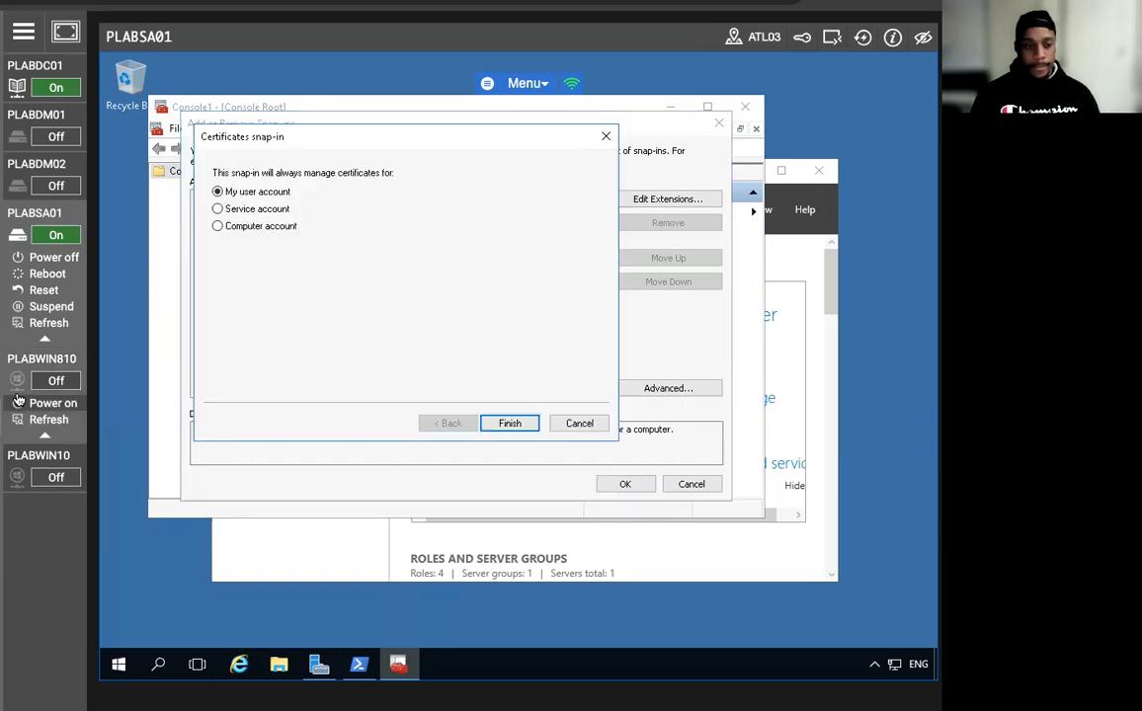
pyautogui.click(218, 225)
pyautogui.click(502, 423)
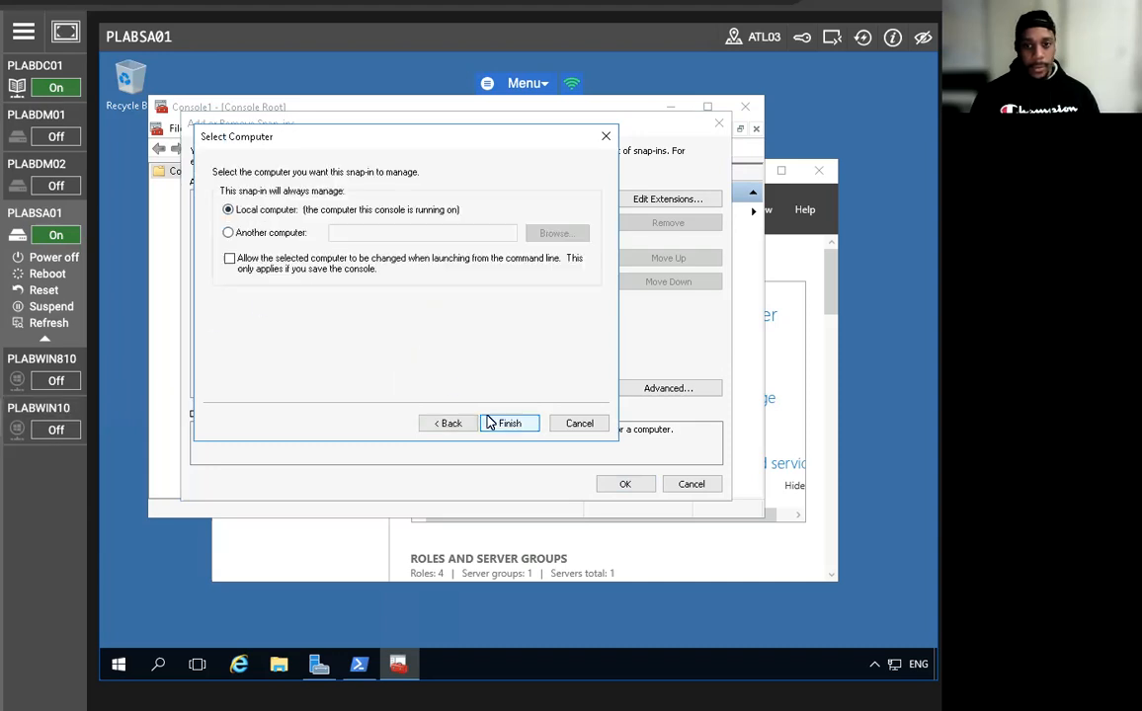
pyautogui.click(510, 424)
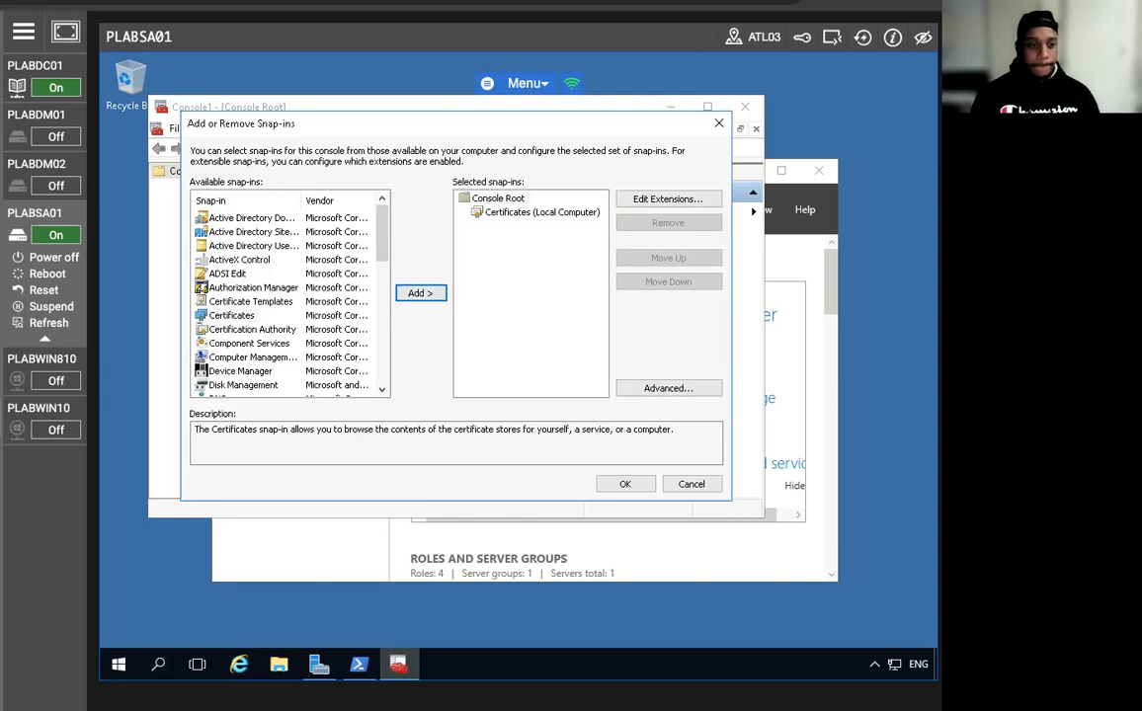
pyautogui.click(622, 484)
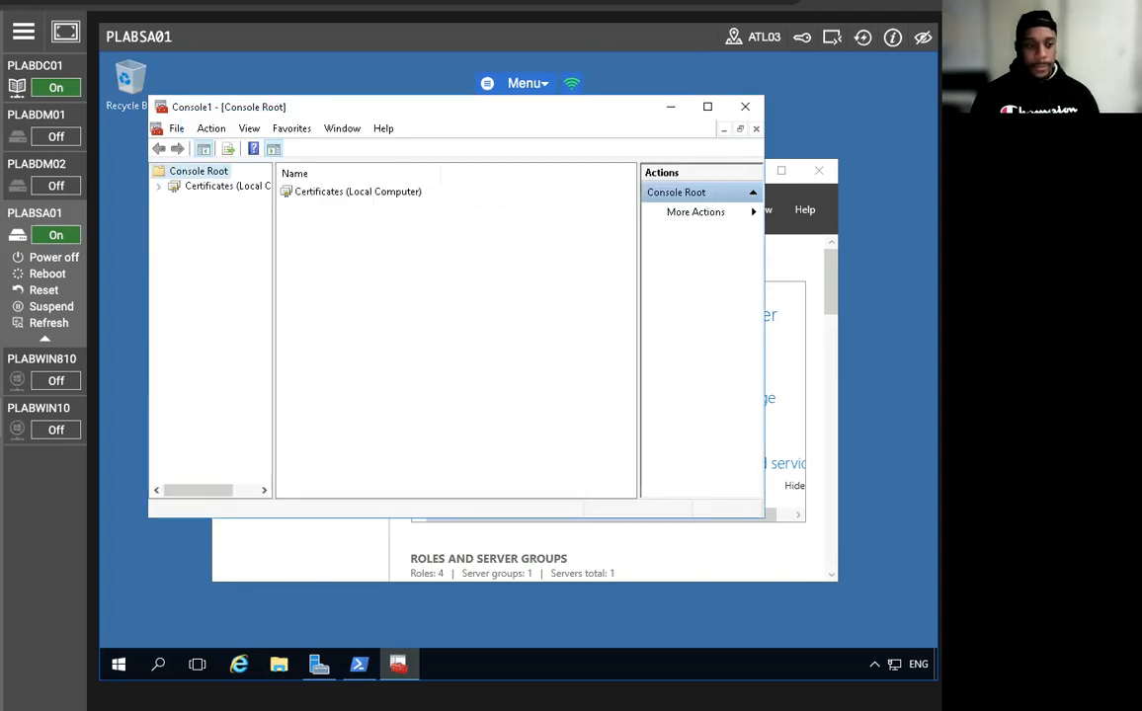
# Expand the Certificates (Local Computer) stores, dismissing its task menu unused.
pyautogui.click(218, 187)
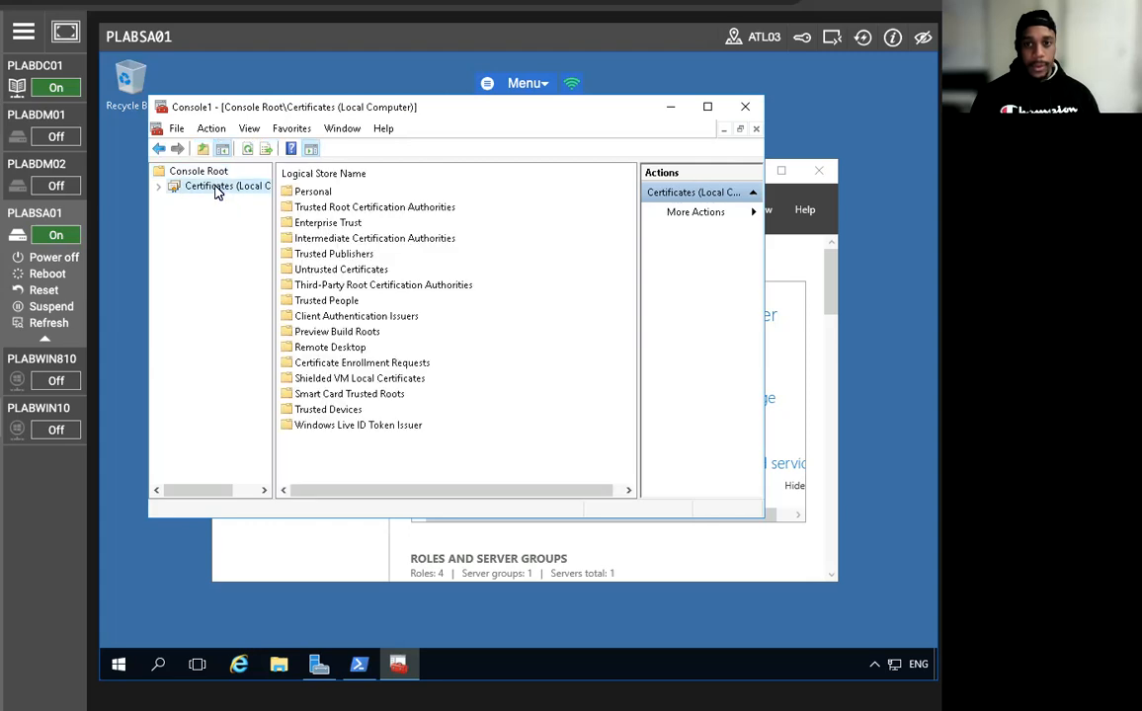
pyautogui.click(159, 185)
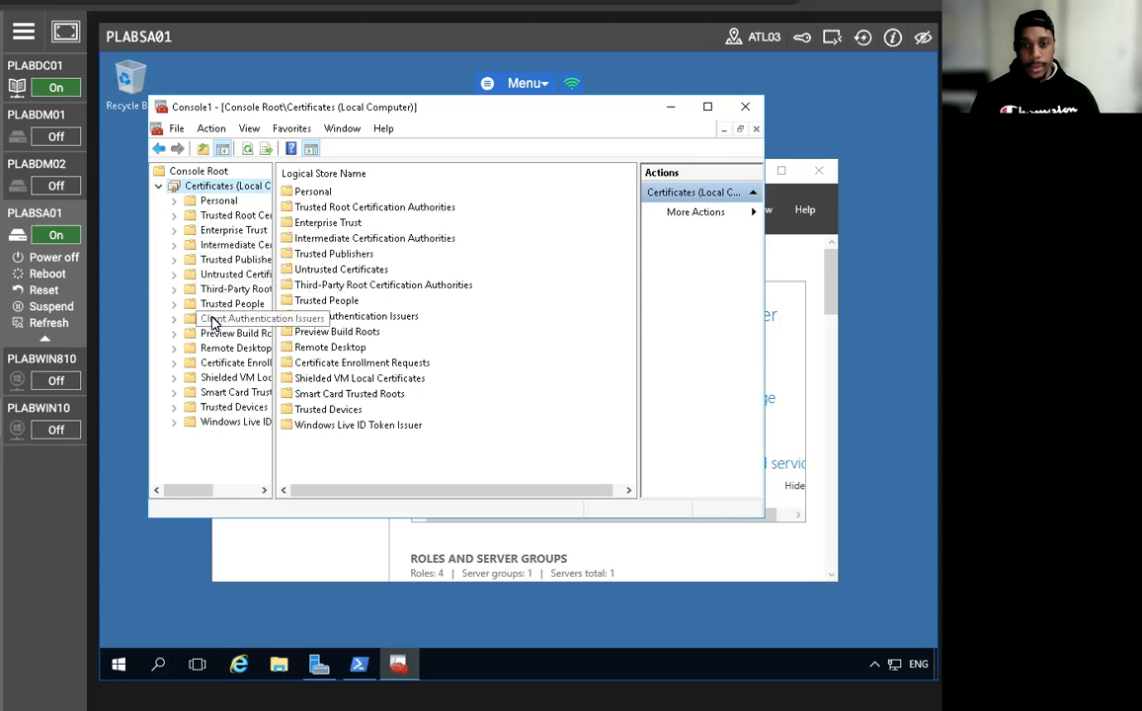
pyautogui.rightClick(210, 191)
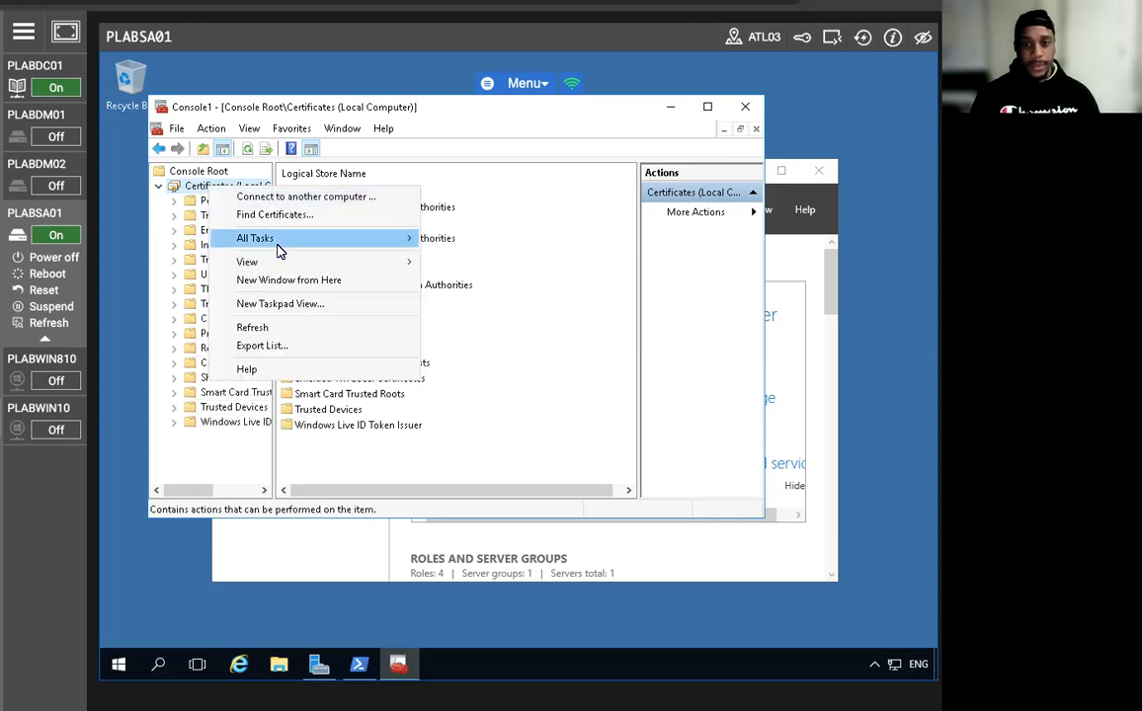
pyautogui.moveTo(277, 245)
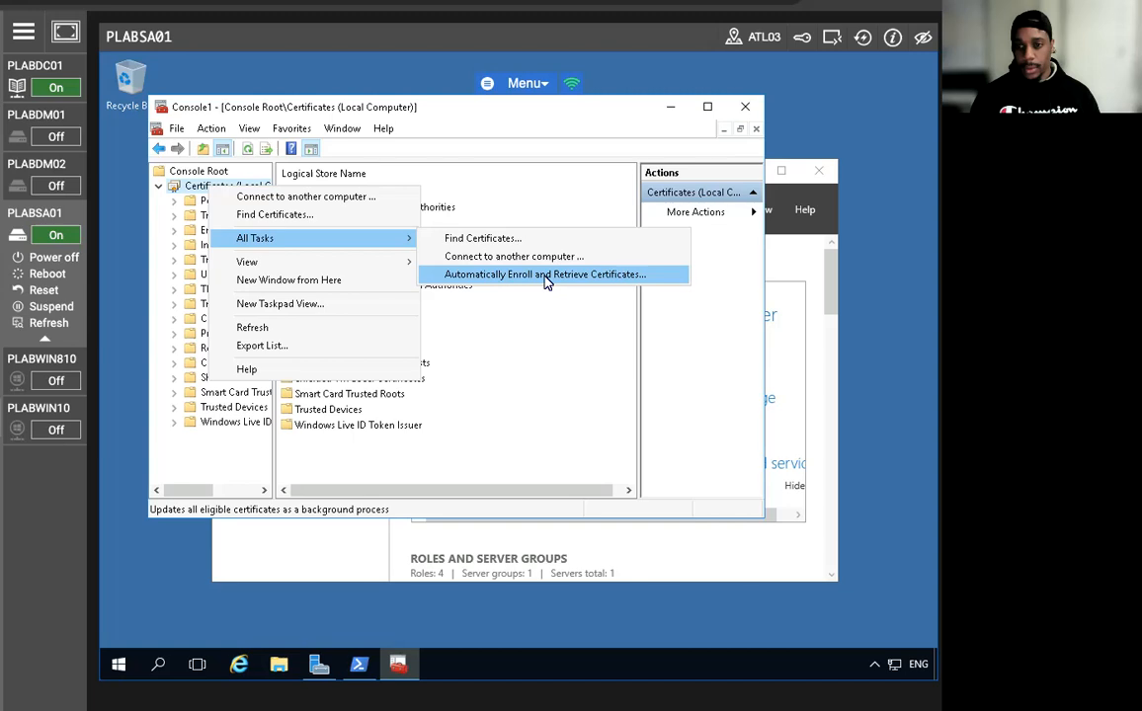
pyautogui.click(562, 335)
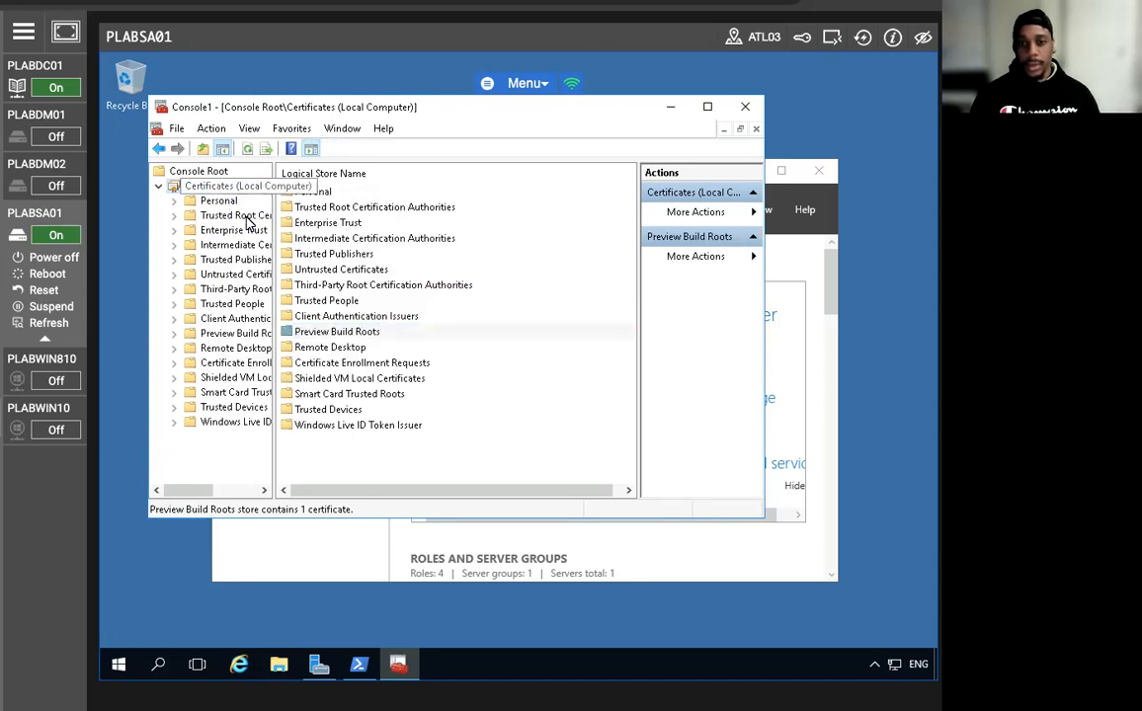
# Browse the Shielded VM, Trusted Devices, Untrusted, Enrollment Requests and Trusted Root stores.
pyautogui.click(300, 378)
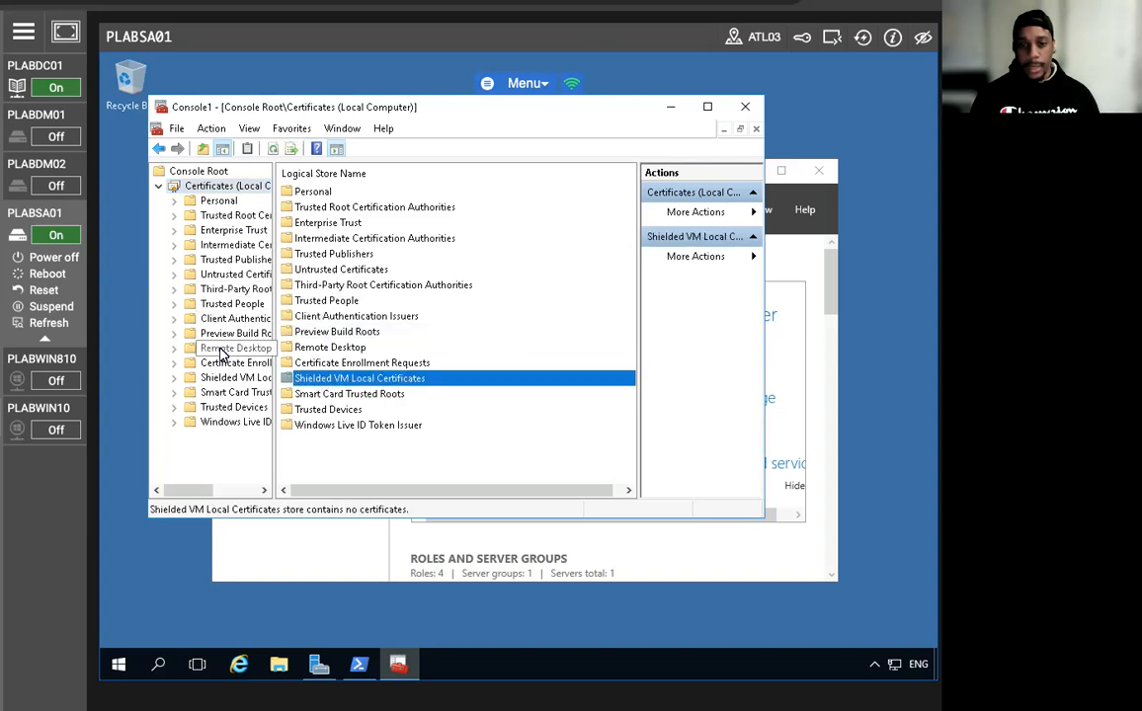
pyautogui.click(223, 407)
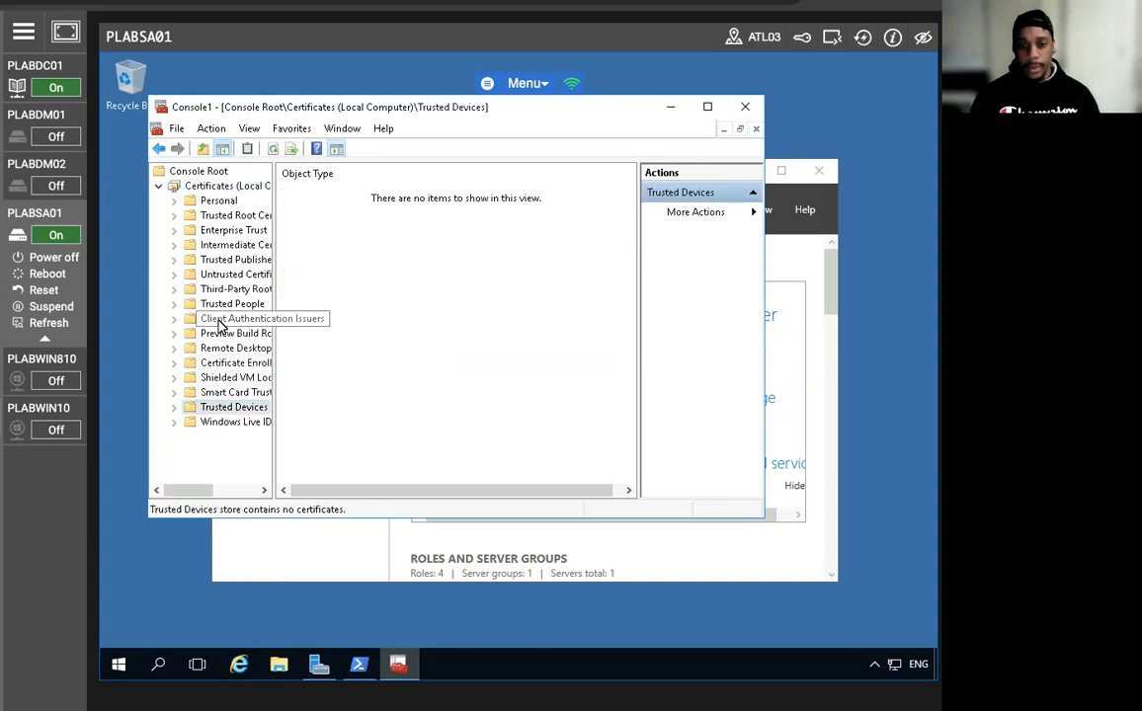
pyautogui.click(226, 274)
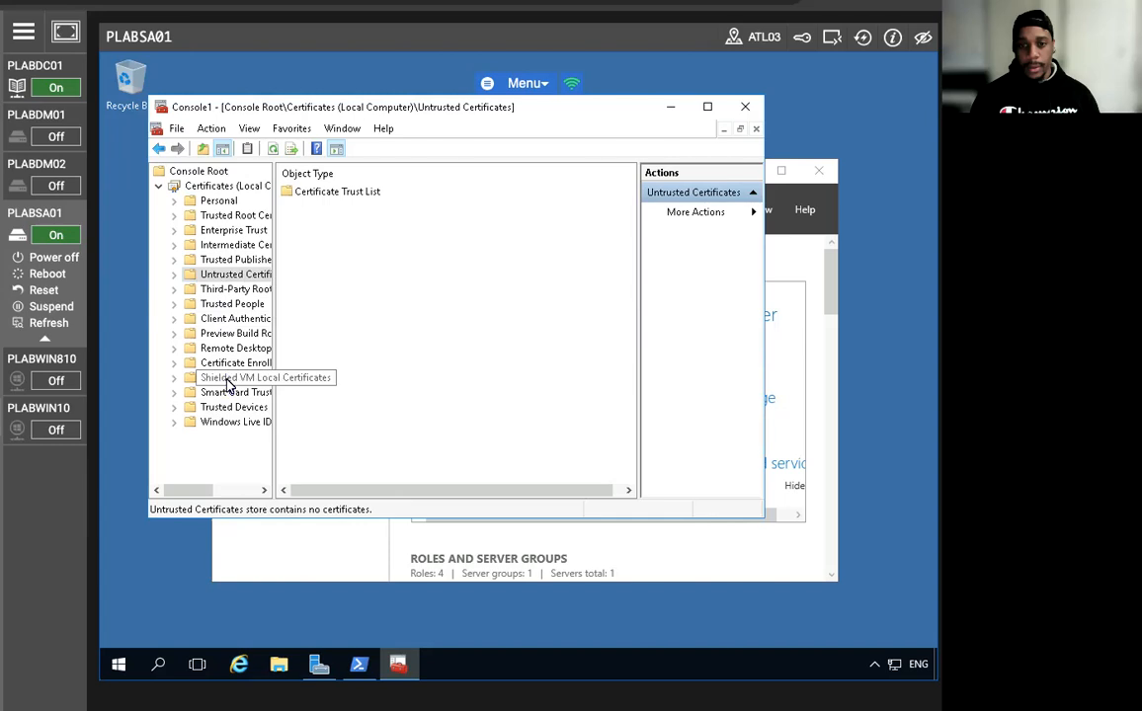
pyautogui.click(224, 364)
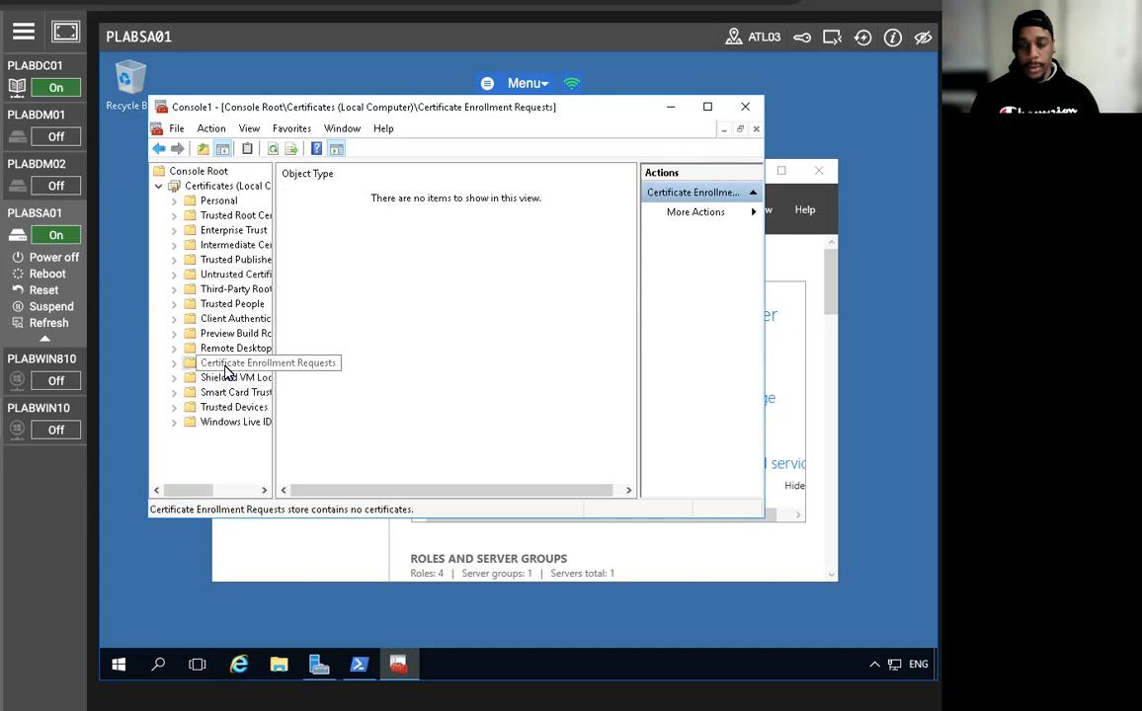
pyautogui.click(206, 217)
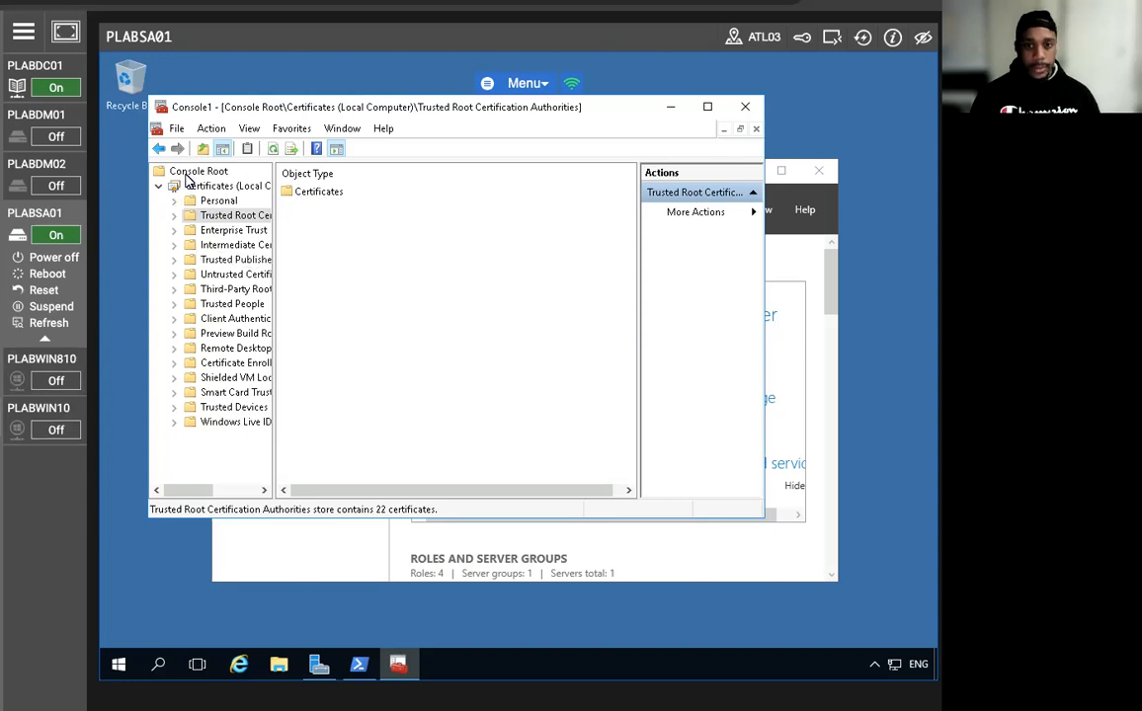
pyautogui.click(188, 187)
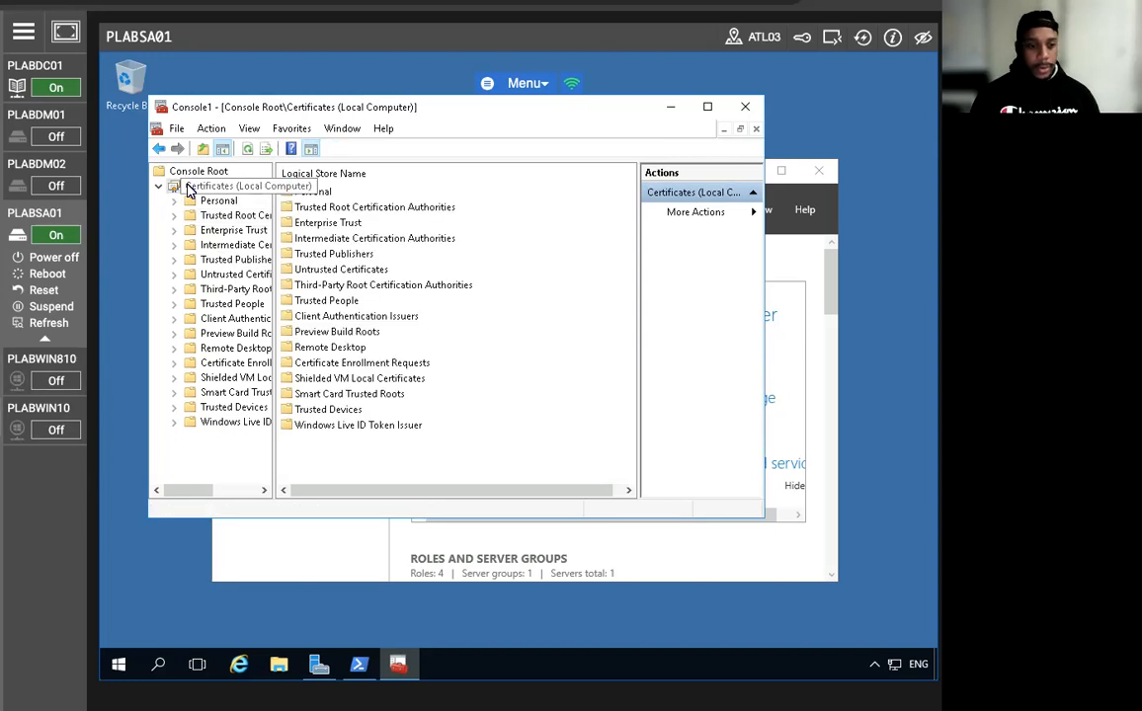
# Select the Personal store's Certificates folder and bring up its tasks.
pyautogui.click(216, 200)
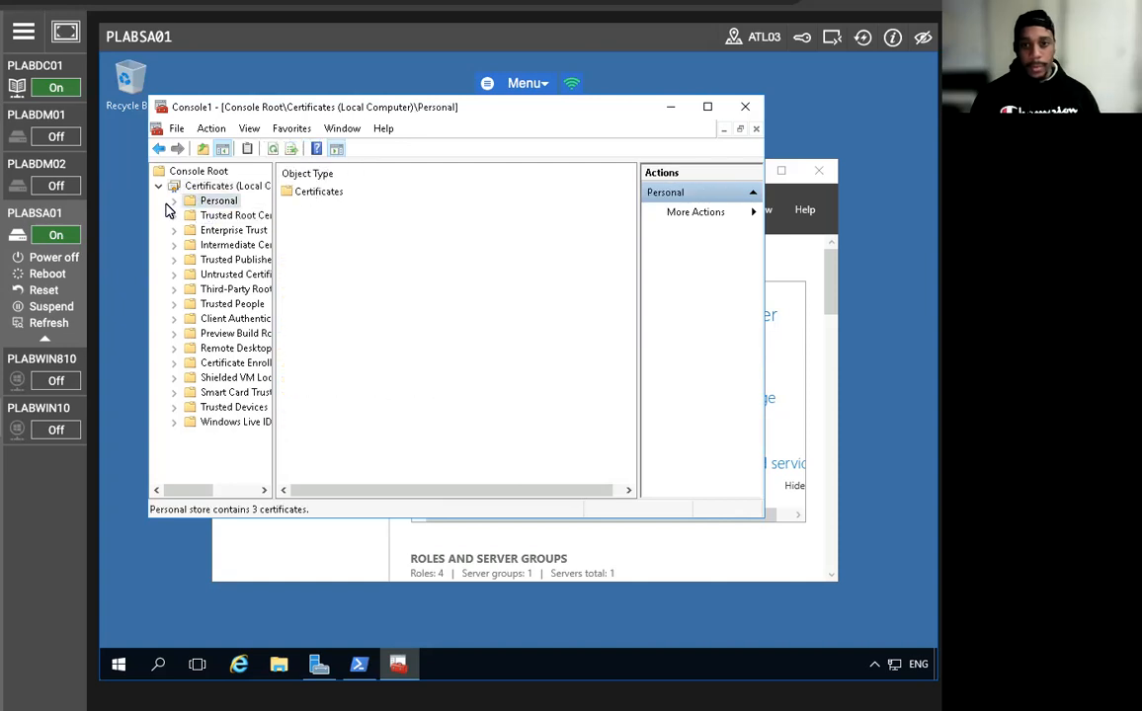
pyautogui.click(321, 197)
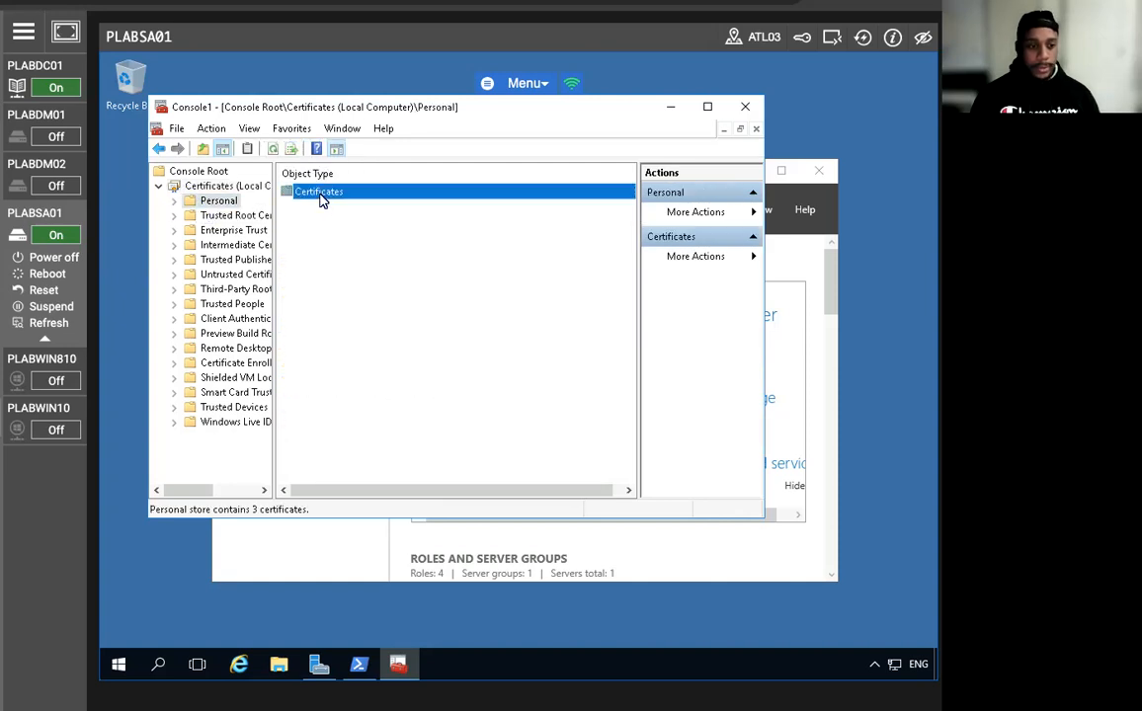
pyautogui.rightClick(321, 198)
# Request a new certificate, tick the Pit-Web template, and open its required settings.
pyautogui.moveTo(396, 206)
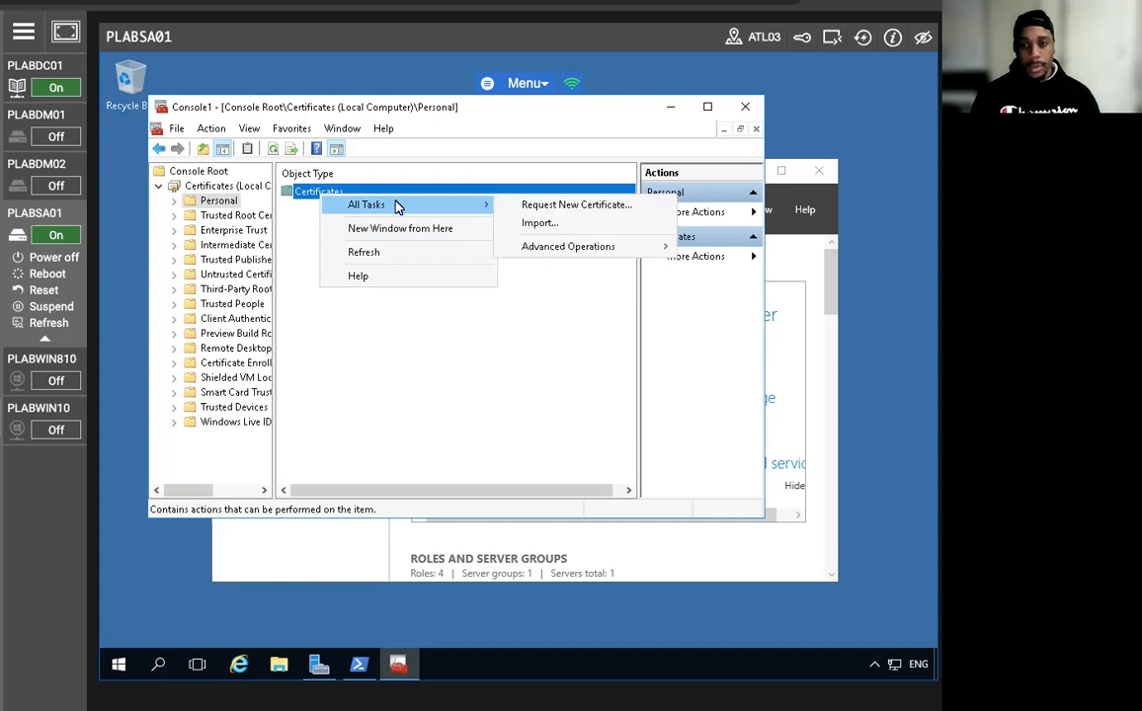
pyautogui.click(573, 206)
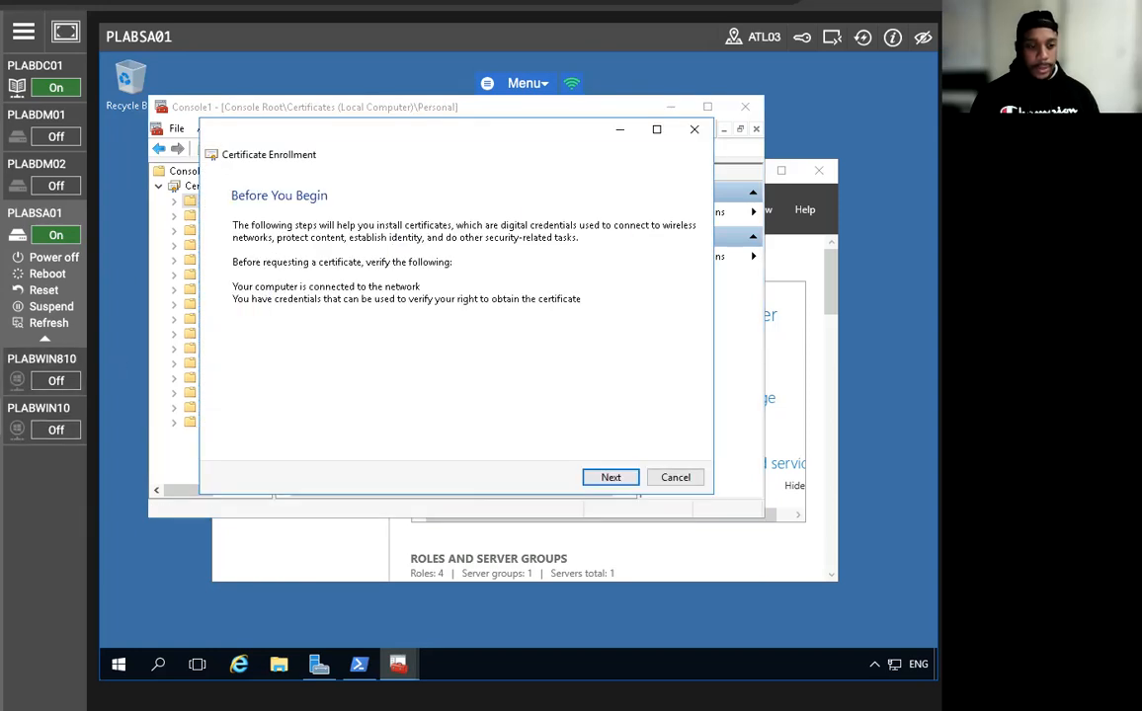
pyautogui.click(609, 478)
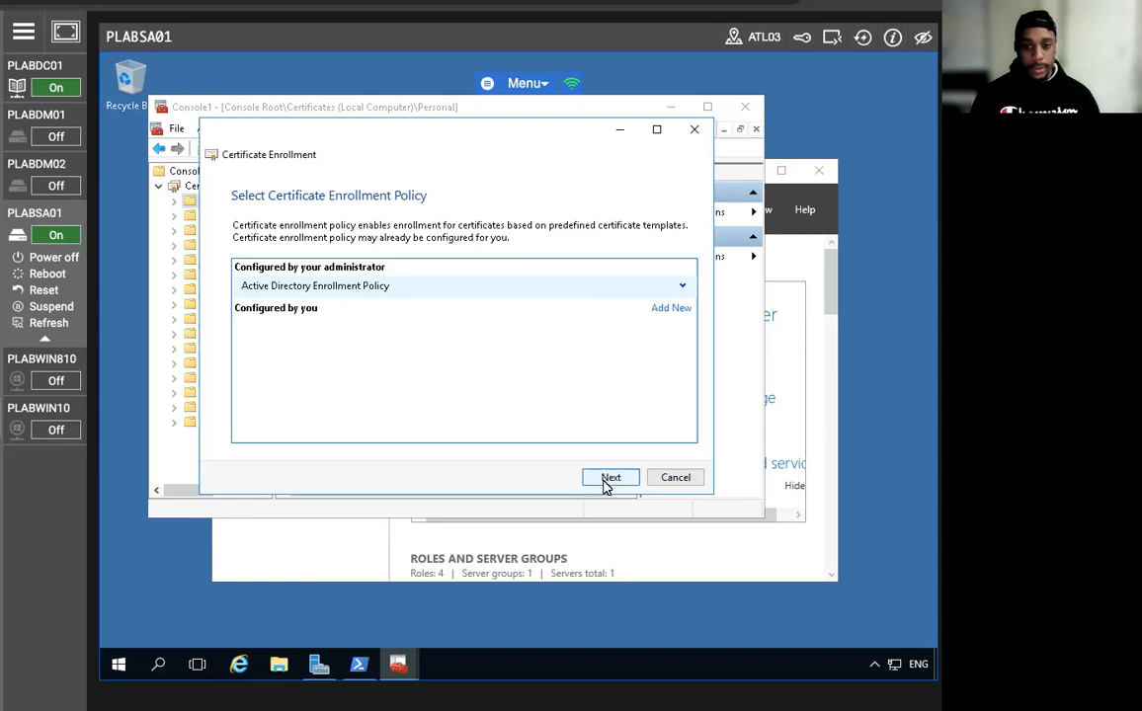
pyautogui.click(609, 478)
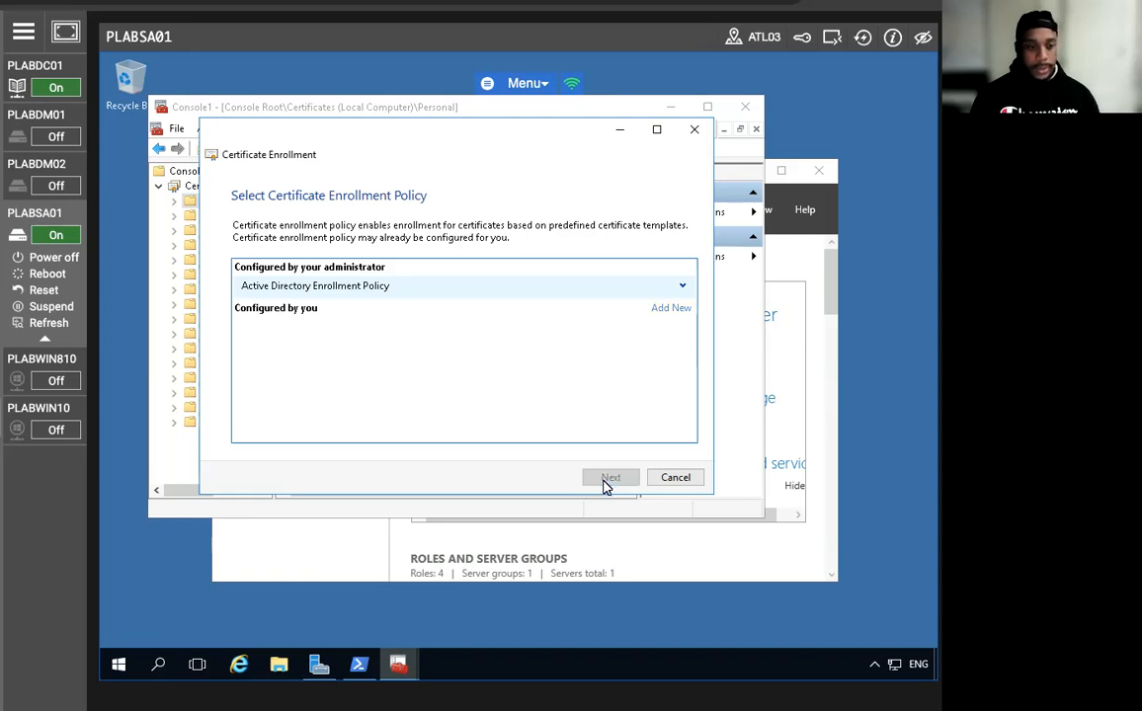
pyautogui.click(247, 393)
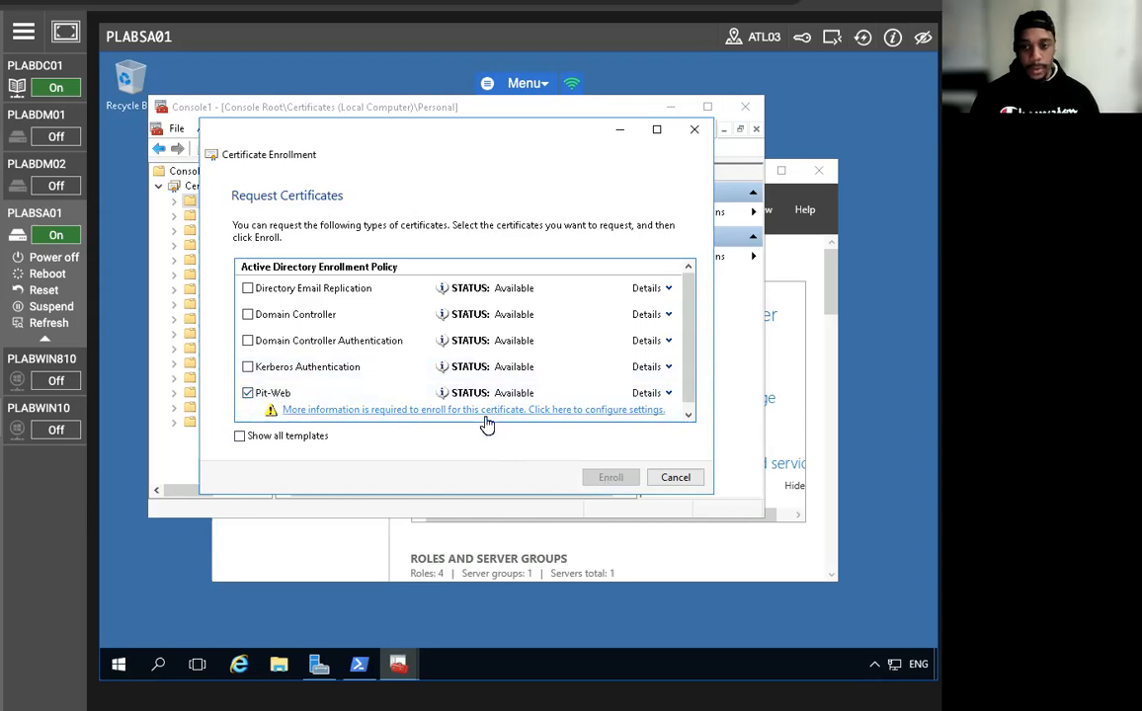
pyautogui.click(487, 411)
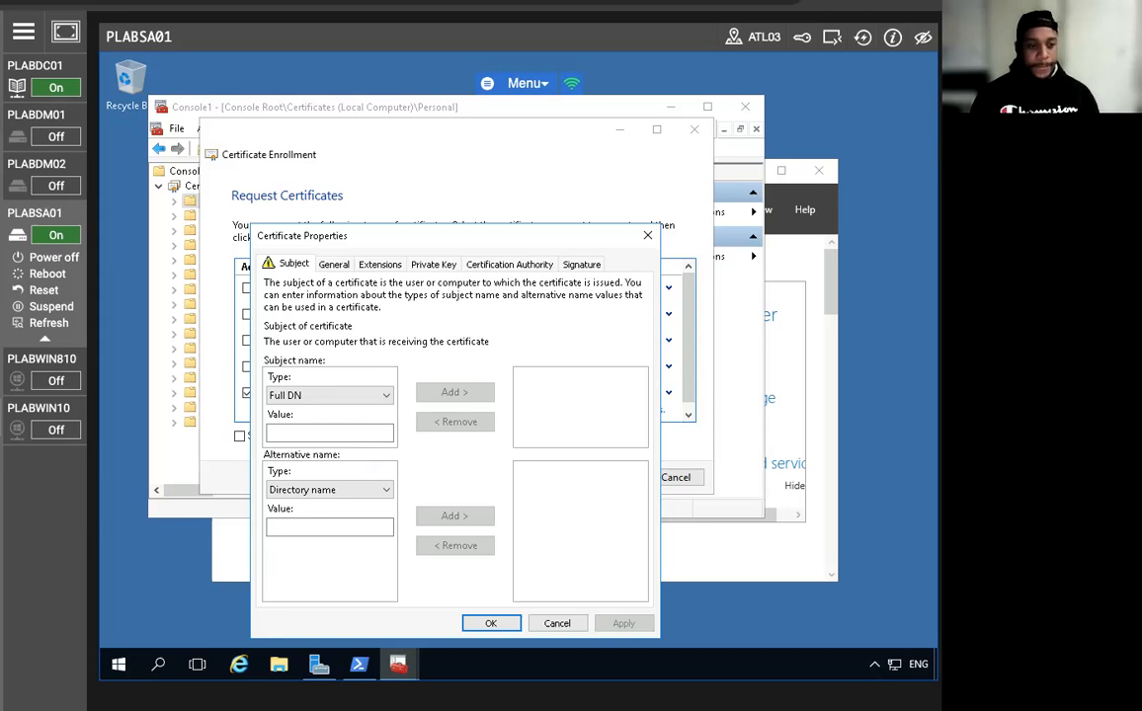
# Add plabsa01.practiceit.co.uk as the certificate's subject common name.
pyautogui.click(297, 433)
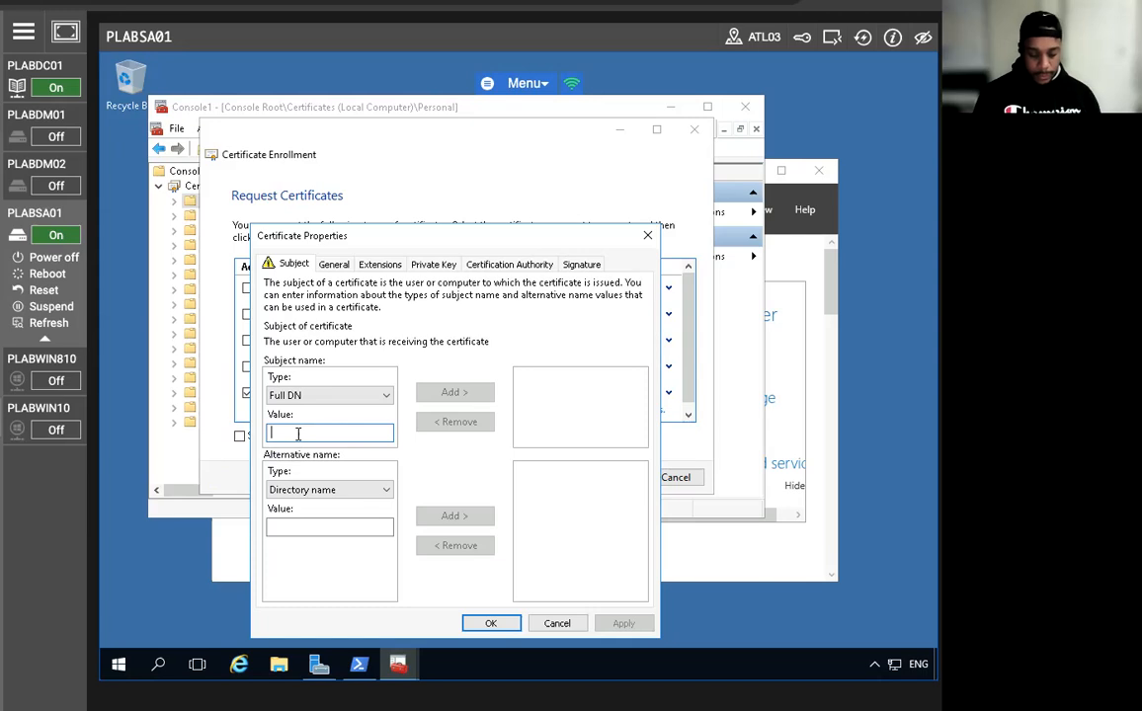
pyautogui.write('plabsa')
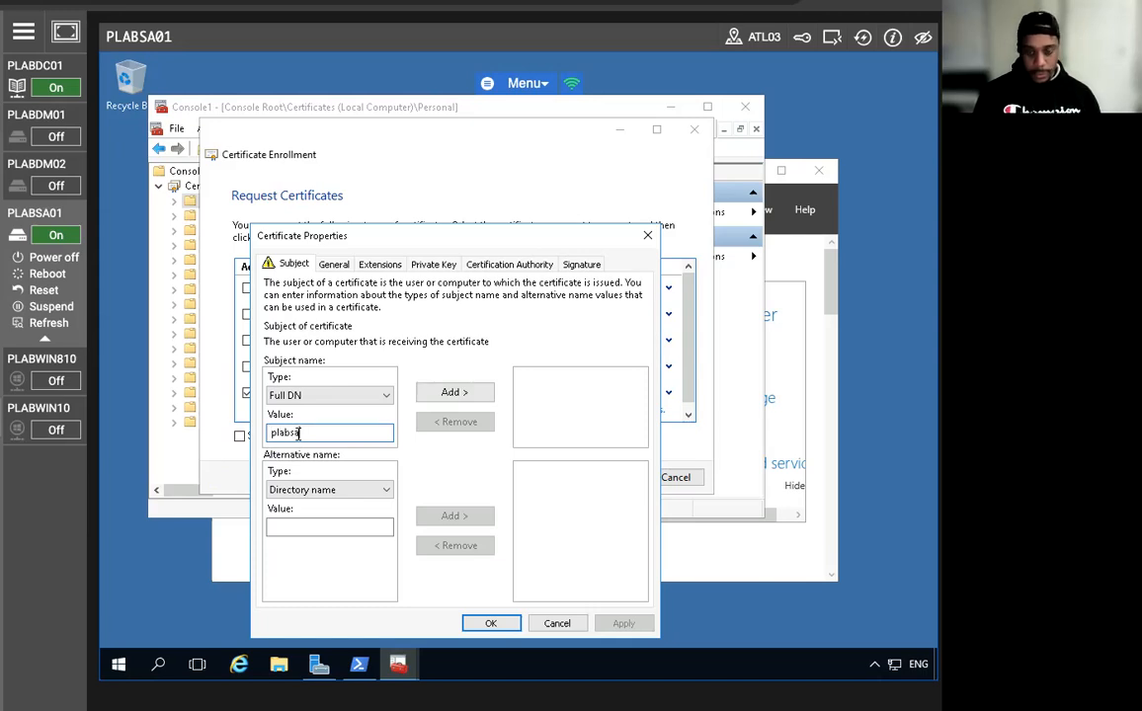
pyautogui.write('0')
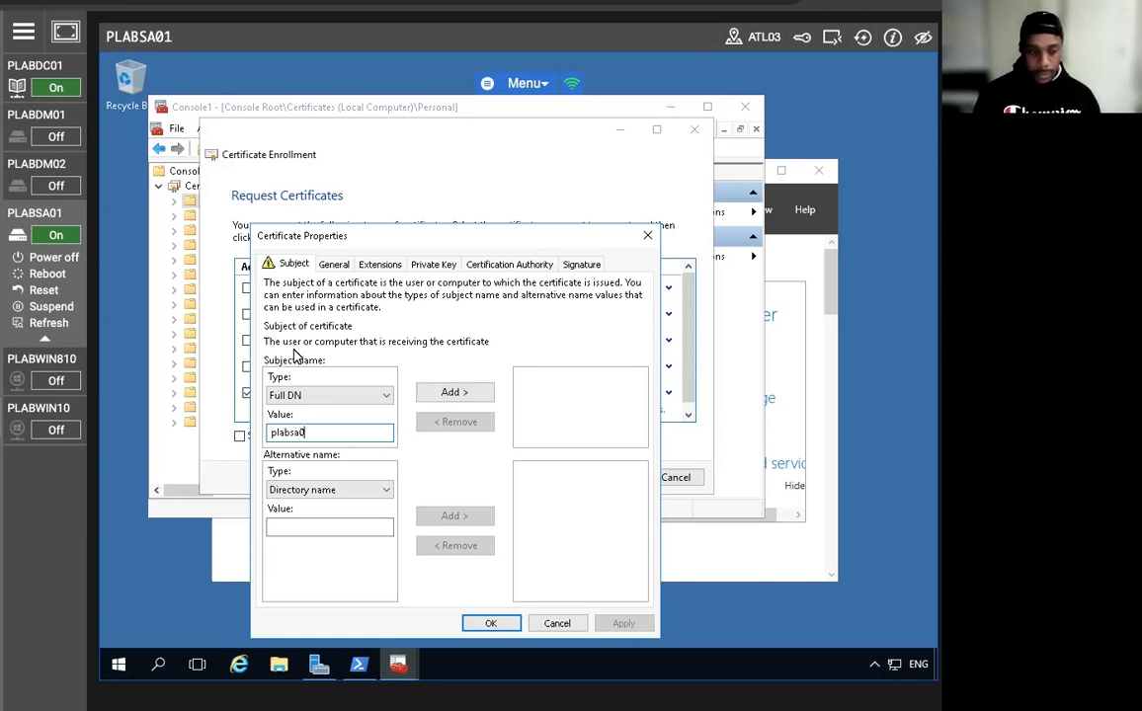
pyautogui.write('1.practice')
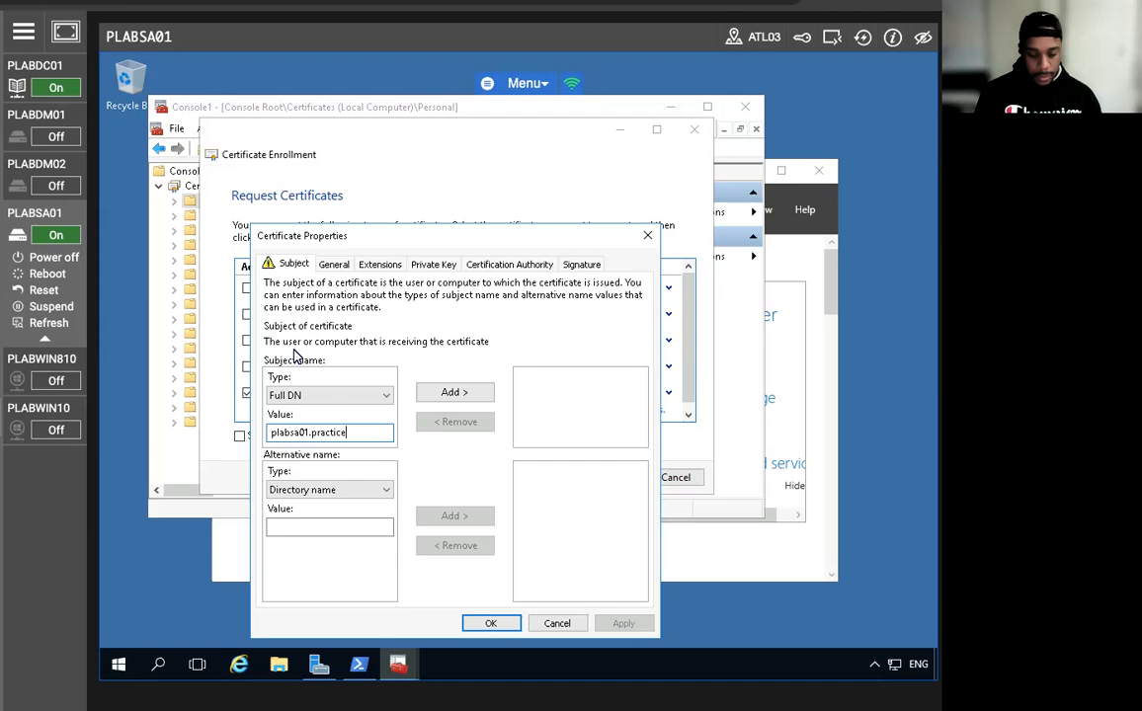
pyautogui.write('it.co.uk')
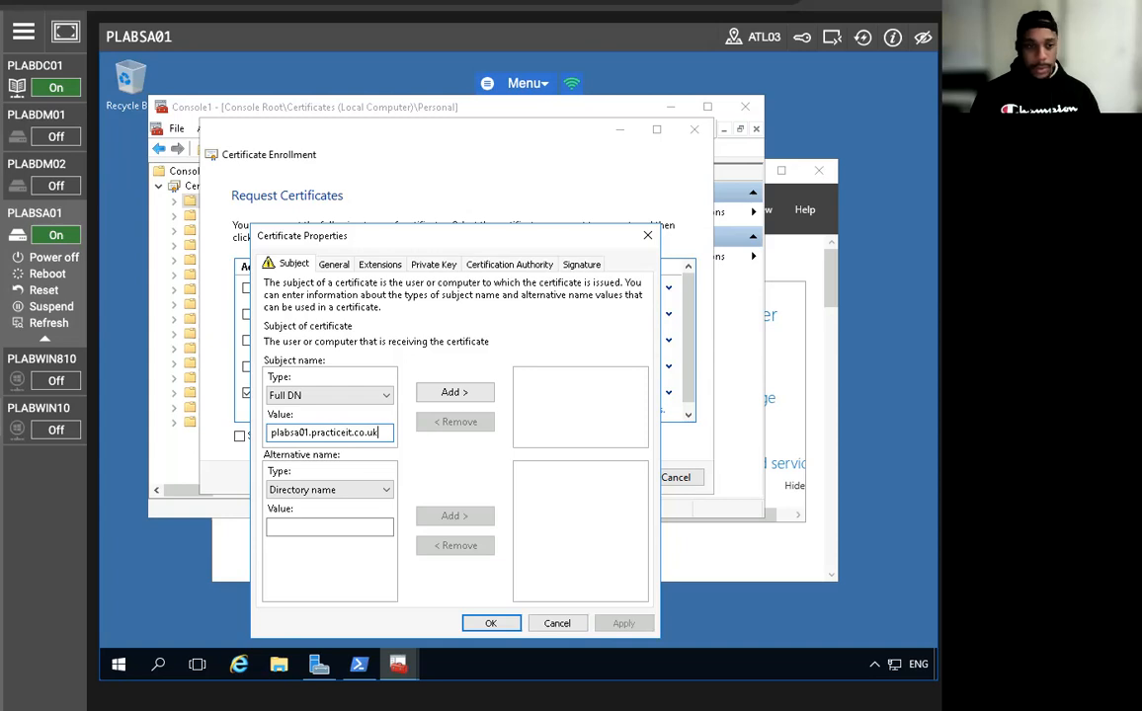
pyautogui.click(334, 395)
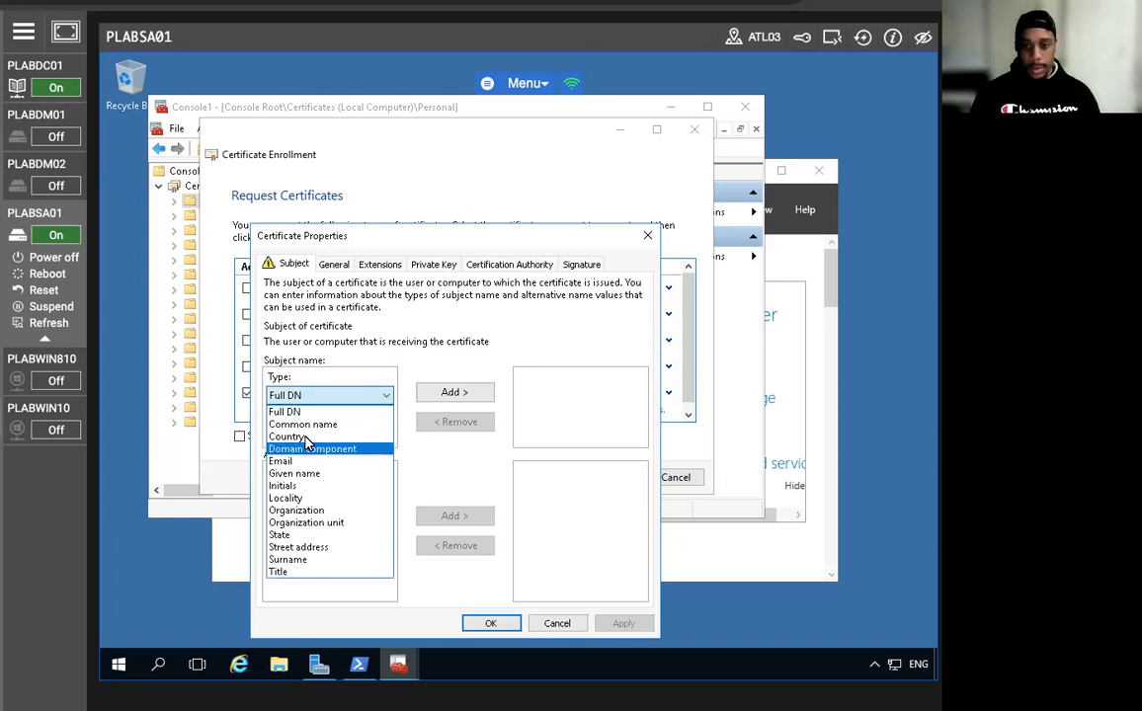
pyautogui.click(307, 425)
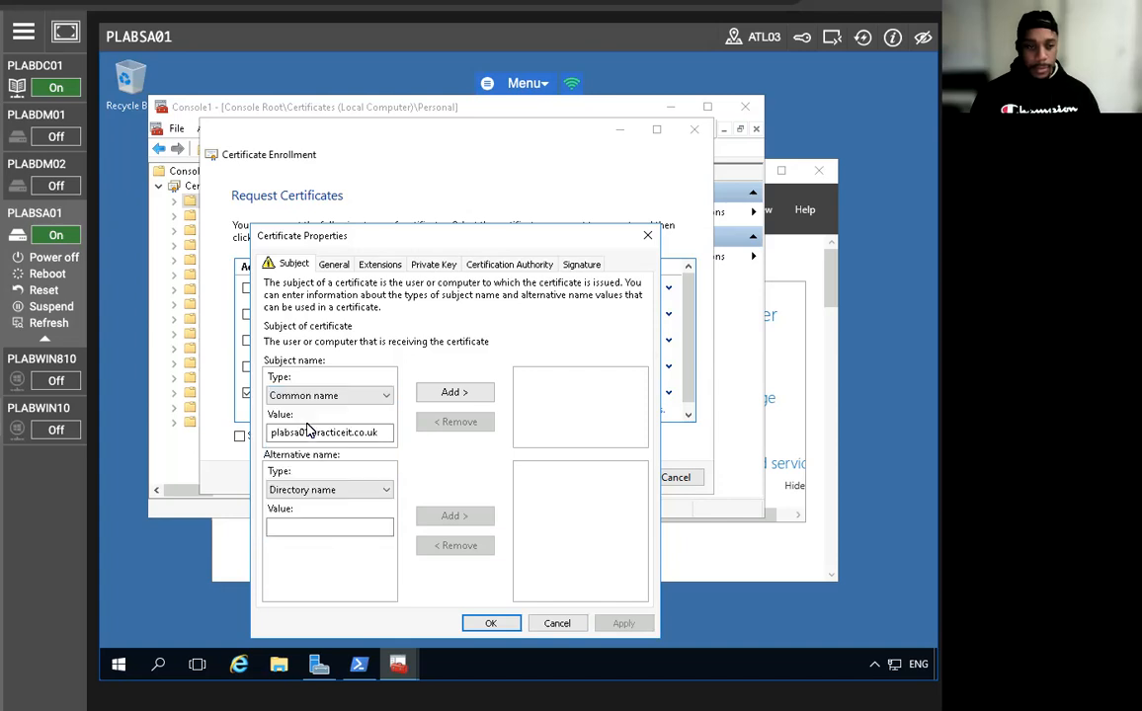
pyautogui.click(469, 394)
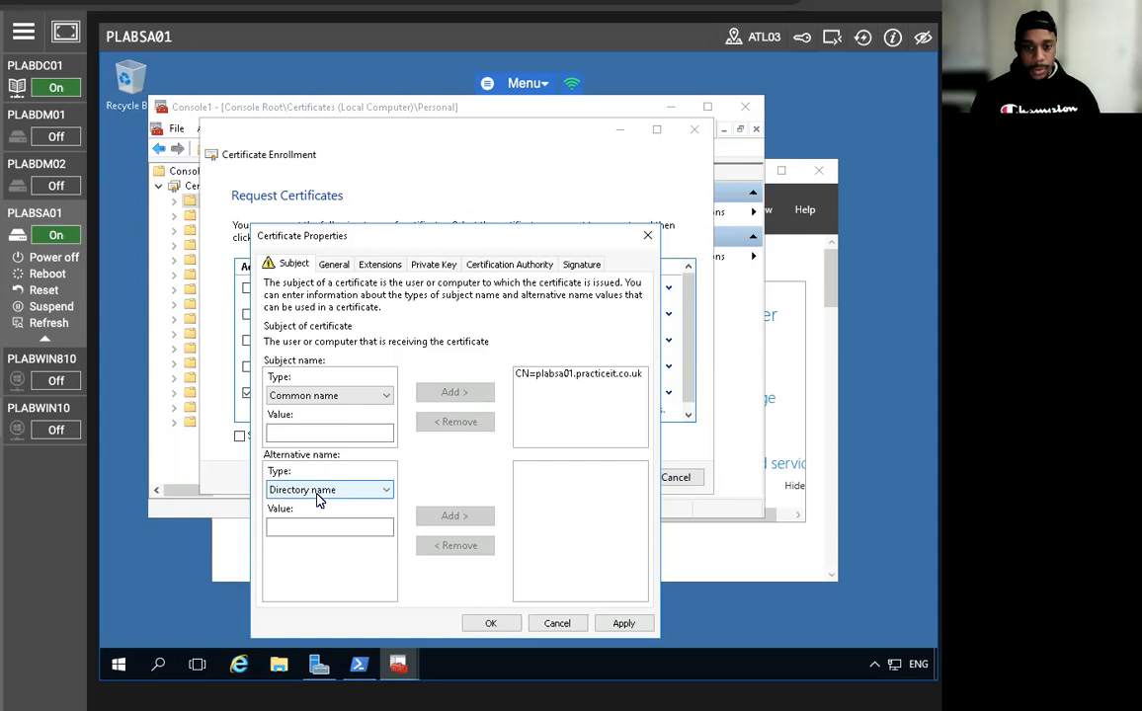
# Add DNS names adfs, certauth.adfs and enterpriseregistration under practiceit.co.uk, then confirm.
pyautogui.click(317, 491)
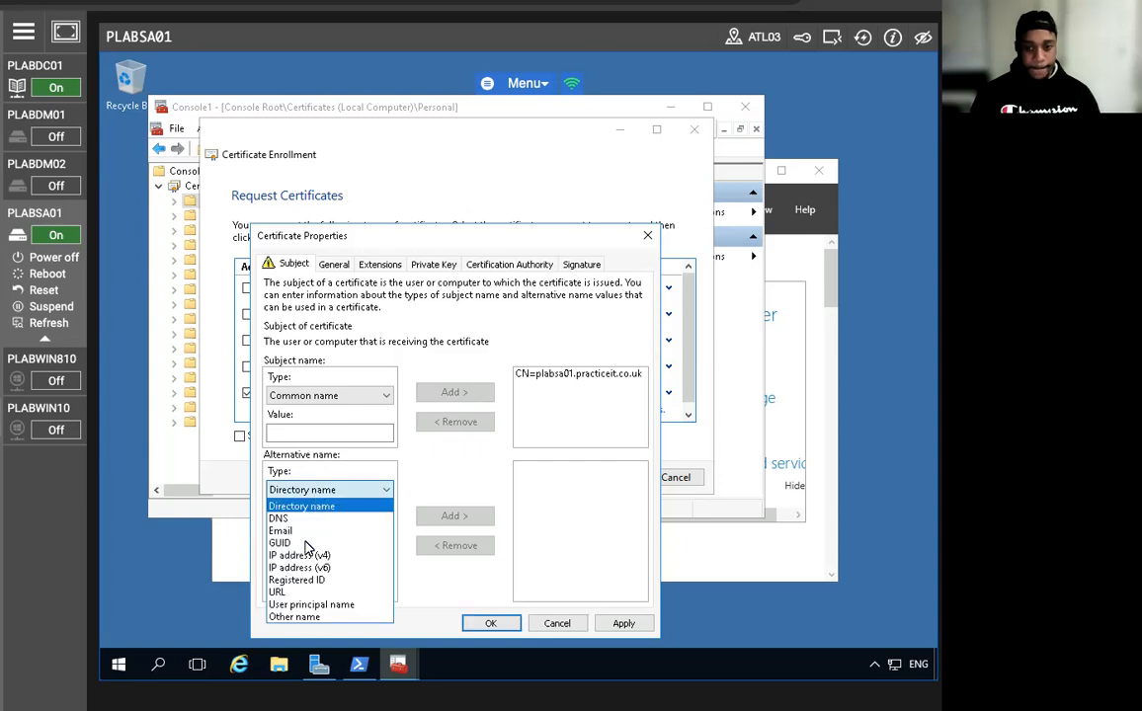
pyautogui.click(293, 519)
pyautogui.click(354, 520)
pyautogui.write('adfs')
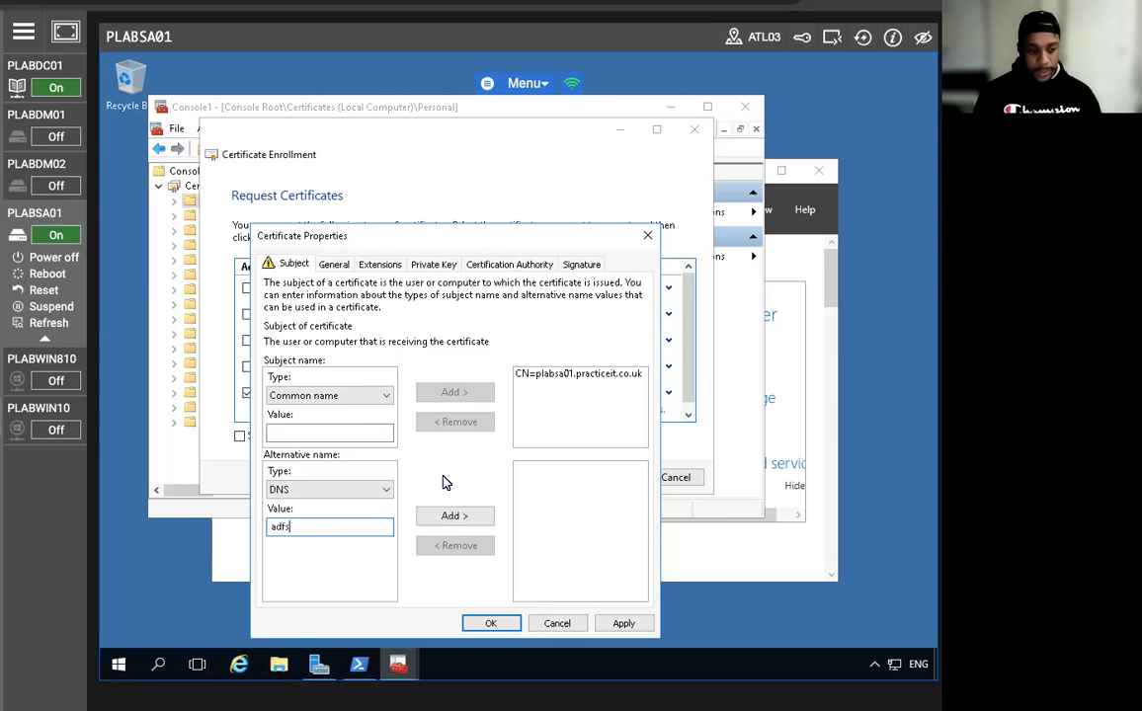
pyautogui.write('.pract')
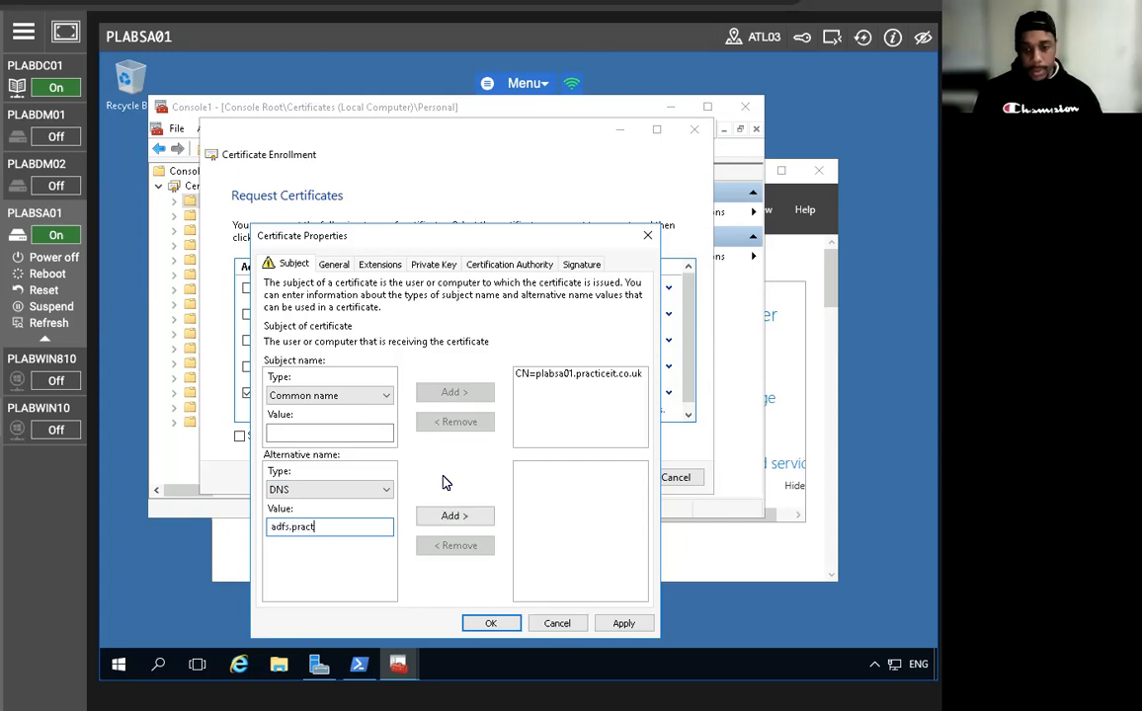
pyautogui.write('iceit.co.uk')
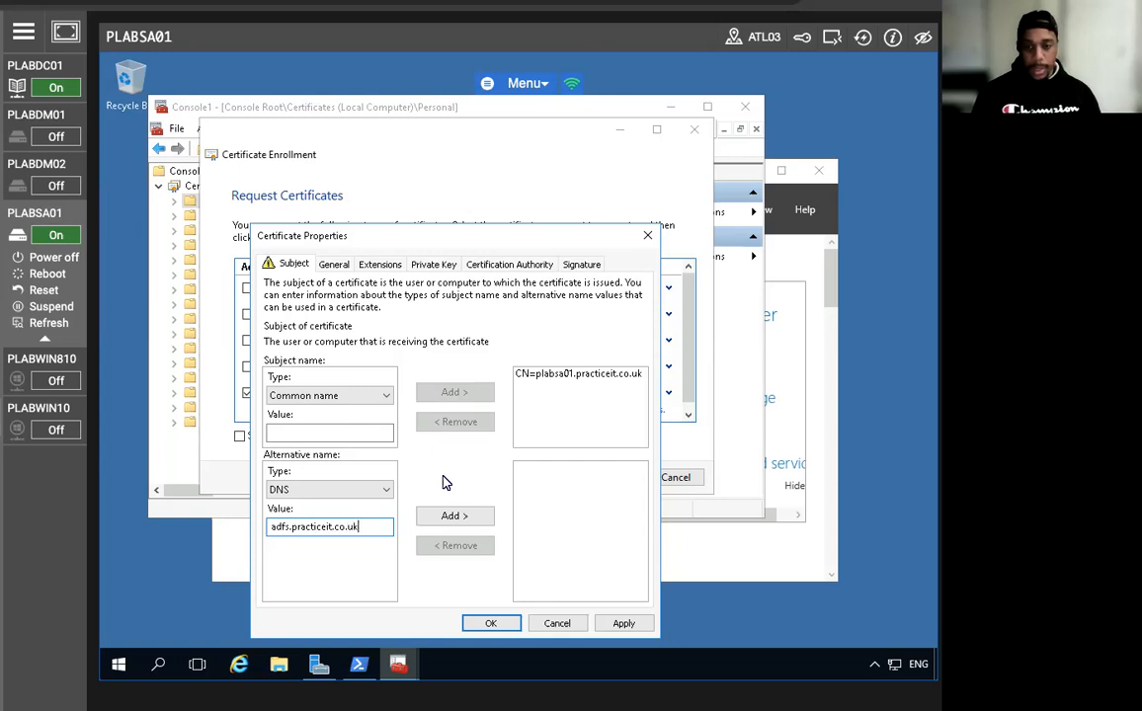
pyautogui.click(453, 515)
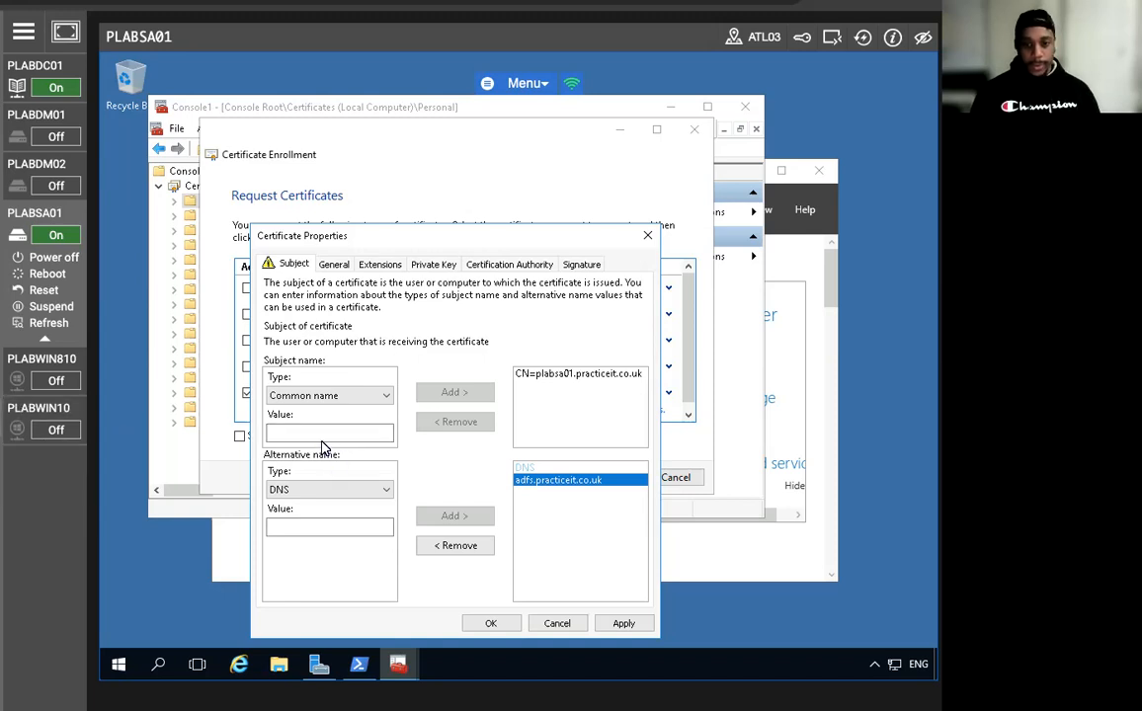
pyautogui.click(313, 526)
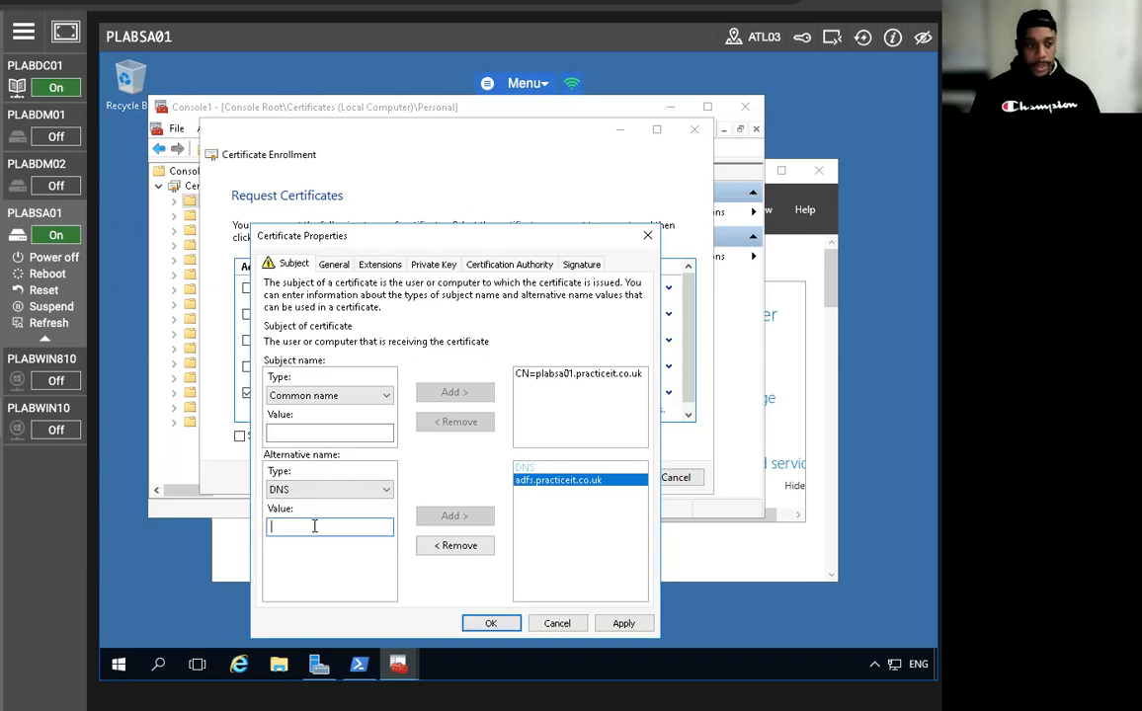
pyautogui.write('certauth.adfs.pr')
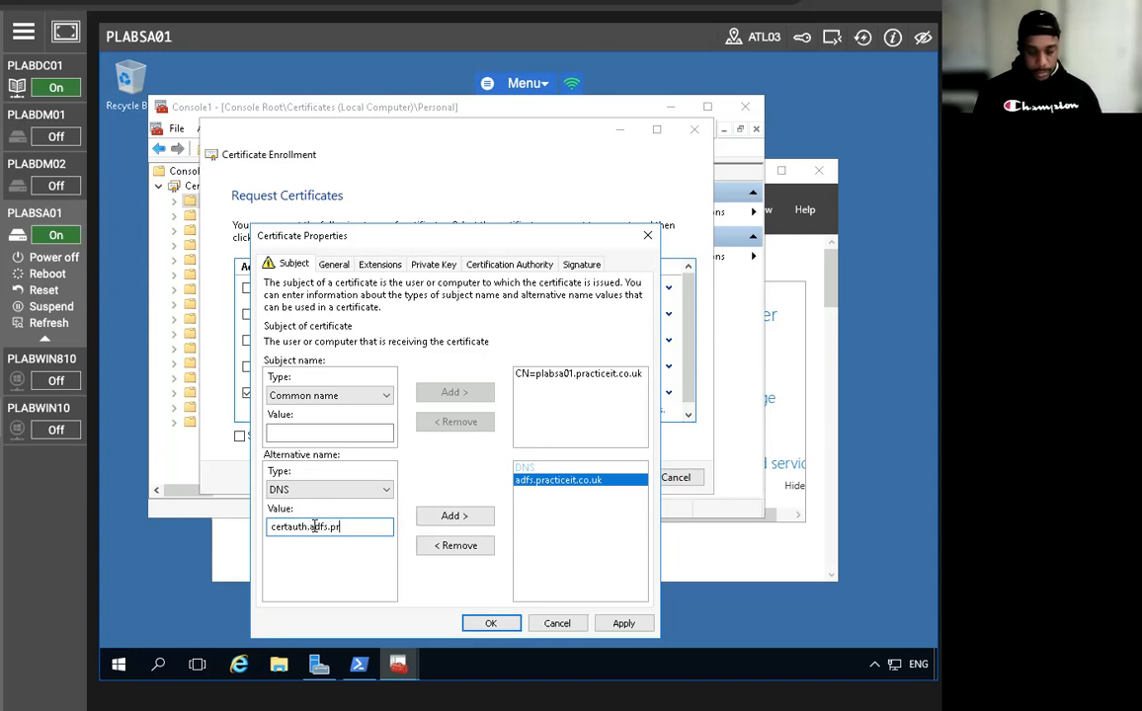
pyautogui.write('acticeit')
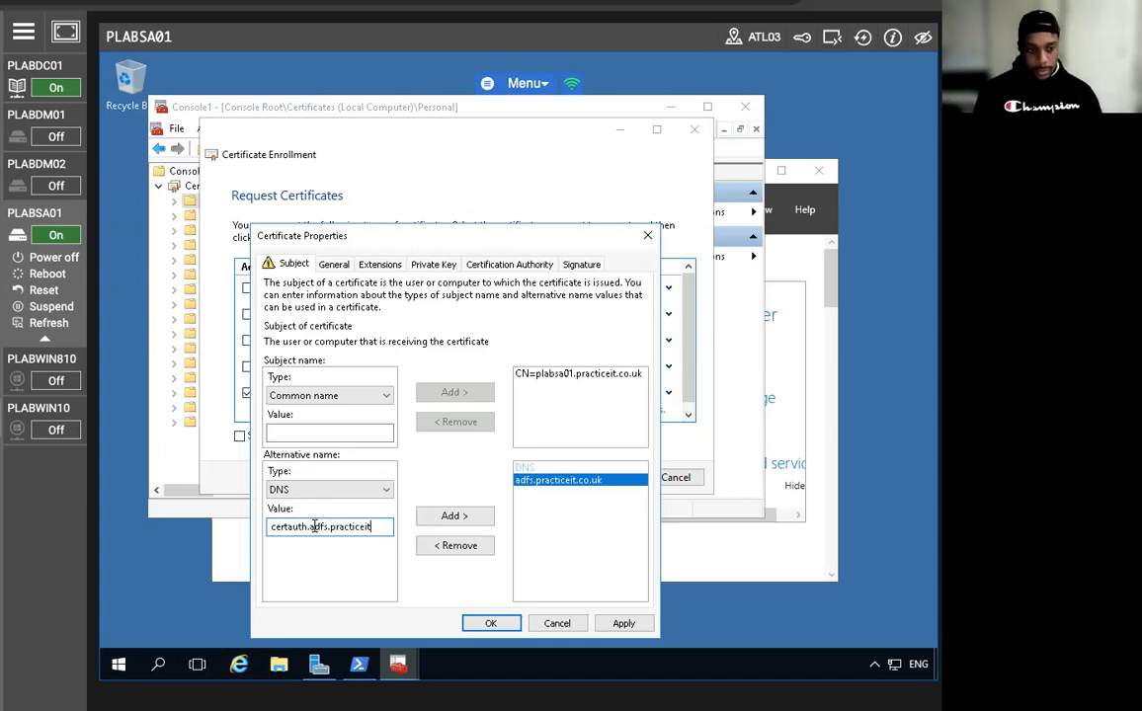
pyautogui.write('.co.')
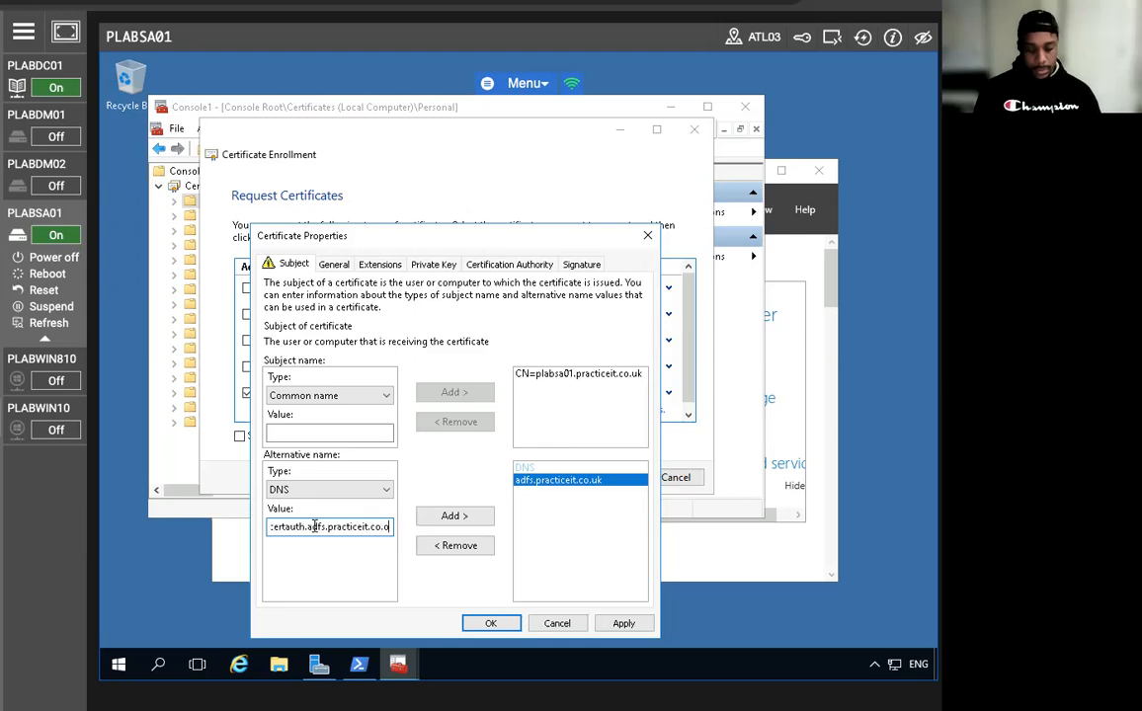
pyautogui.write('uk')
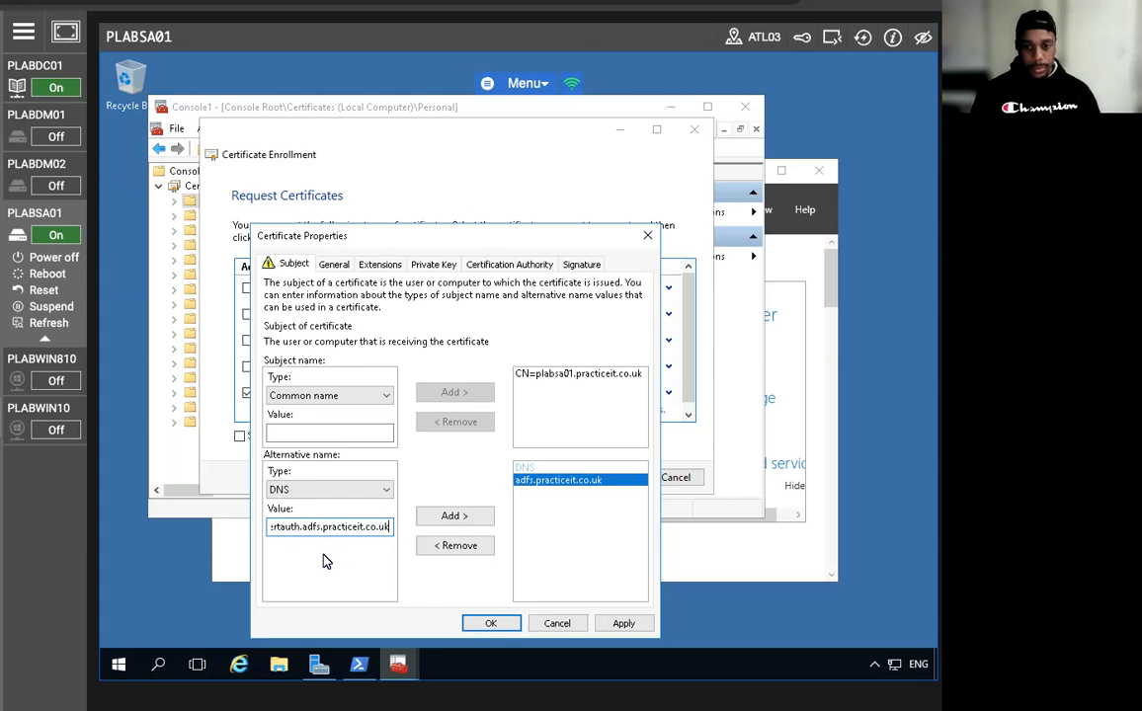
pyautogui.click(453, 517)
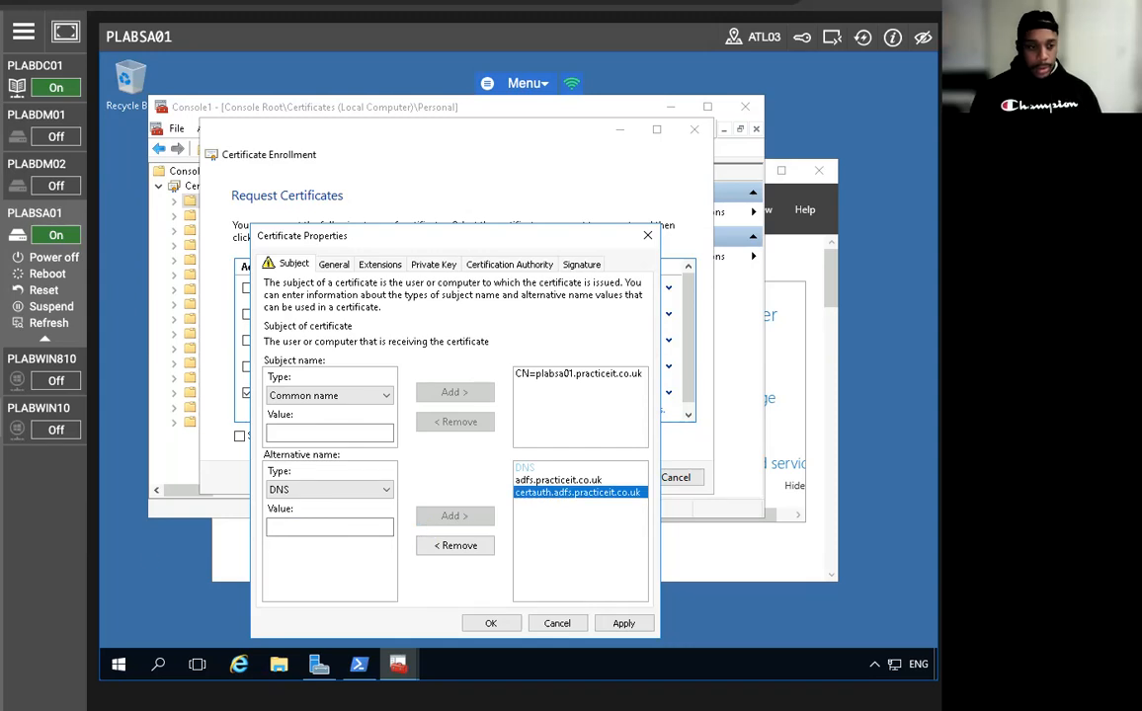
pyautogui.click(316, 526)
pyautogui.write('enterpriseregistration.pra')
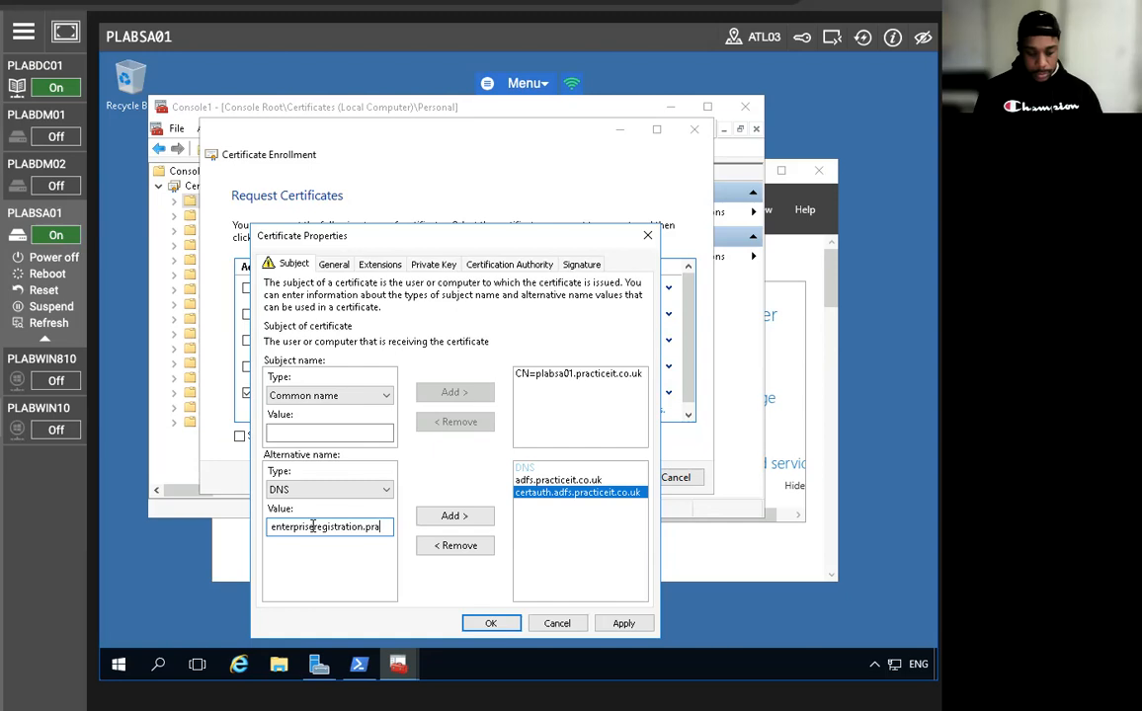
pyautogui.write('cticeit')
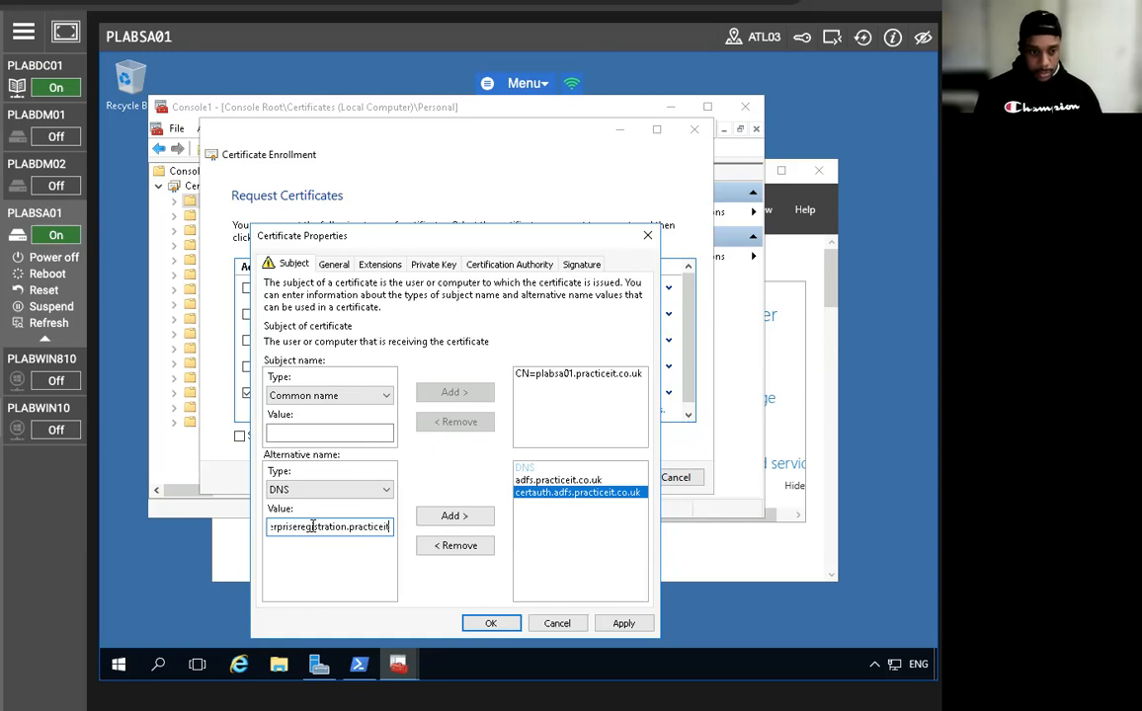
pyautogui.write('.co.uk')
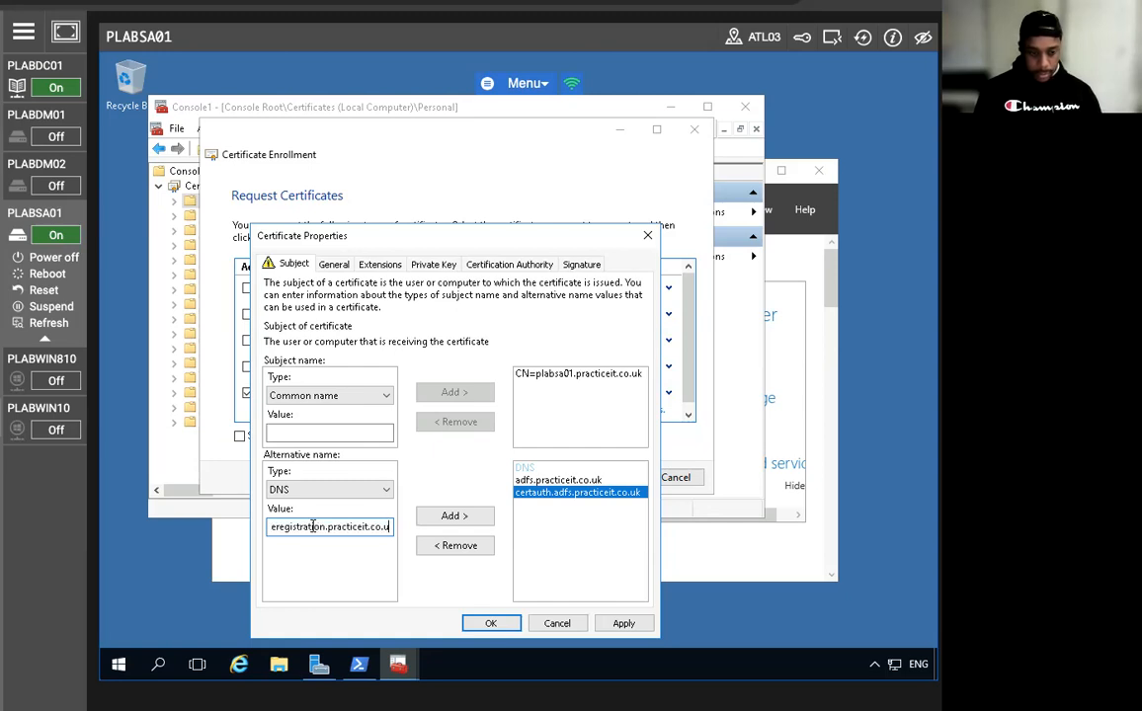
pyautogui.click(466, 517)
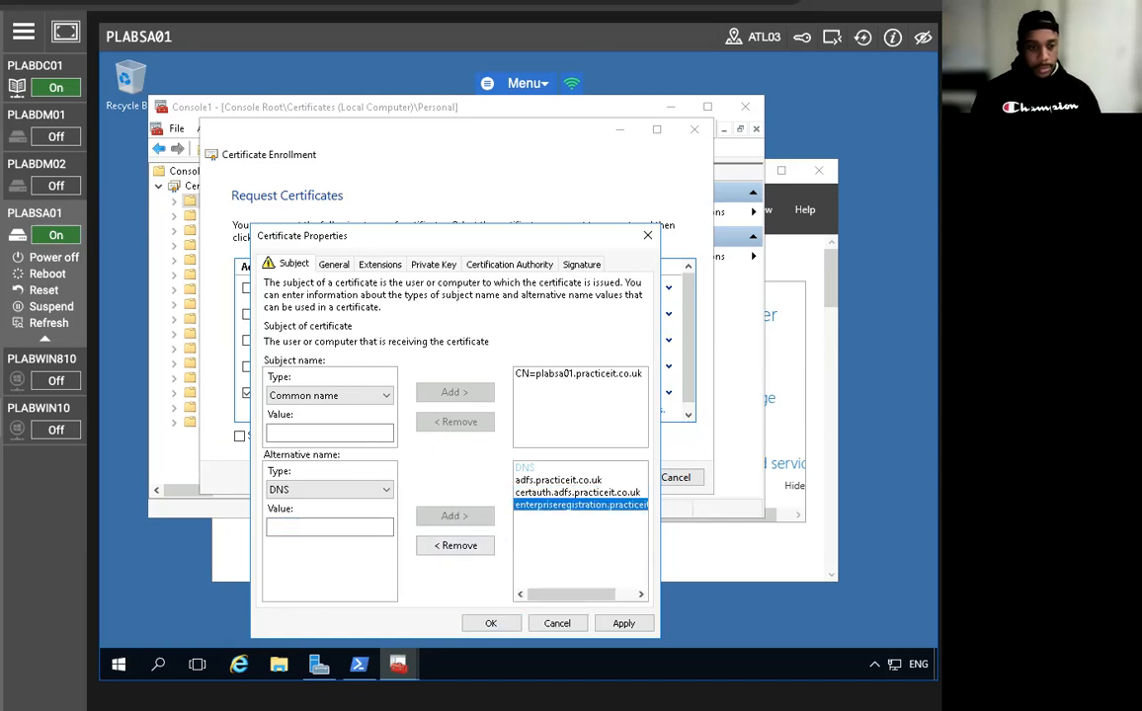
pyautogui.click(490, 623)
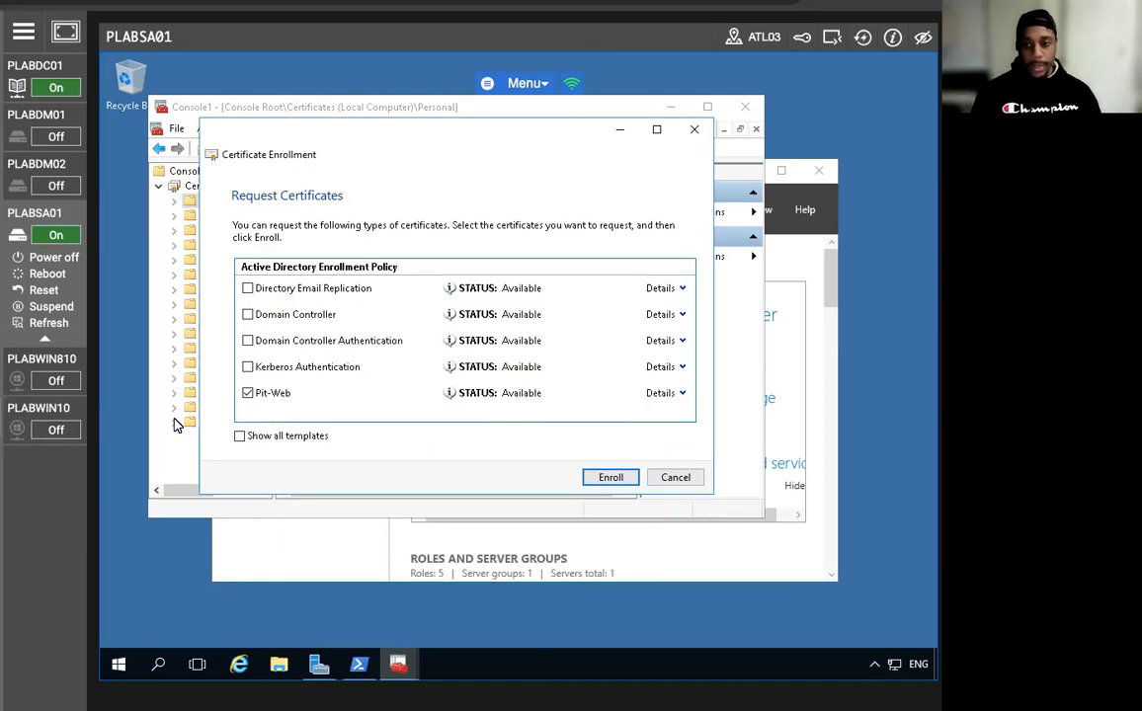
# Enroll the Pit-Web certificate, then close Console1 without saving its settings.
pyautogui.click(606, 477)
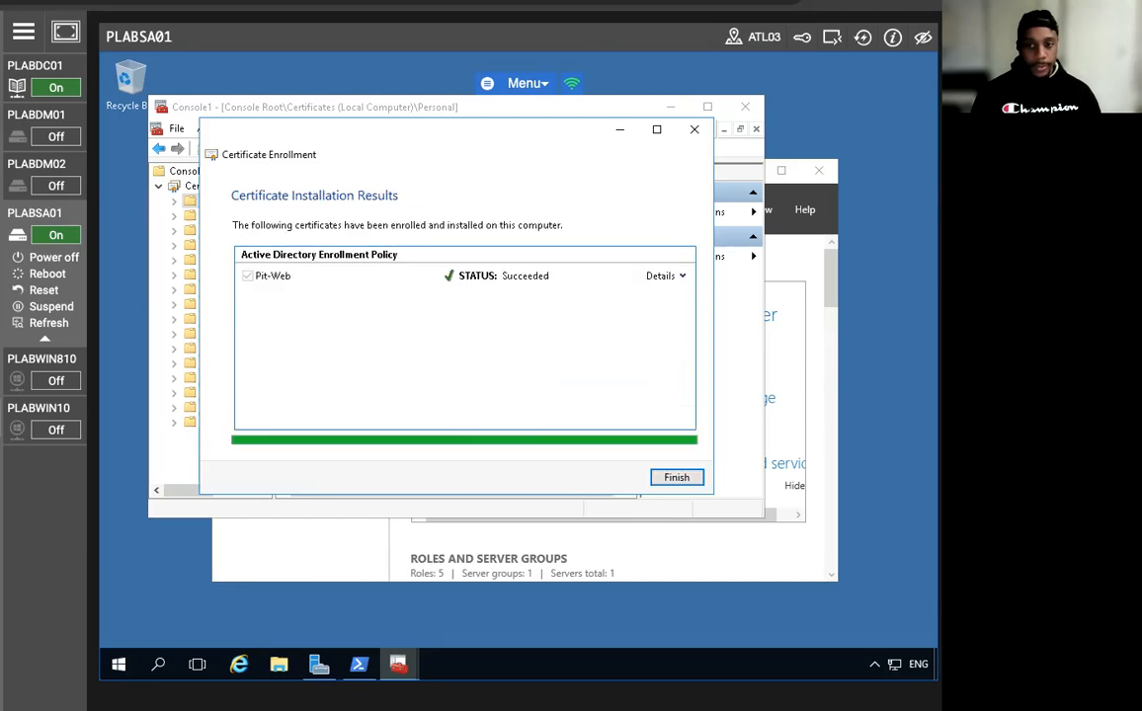
pyautogui.click(677, 477)
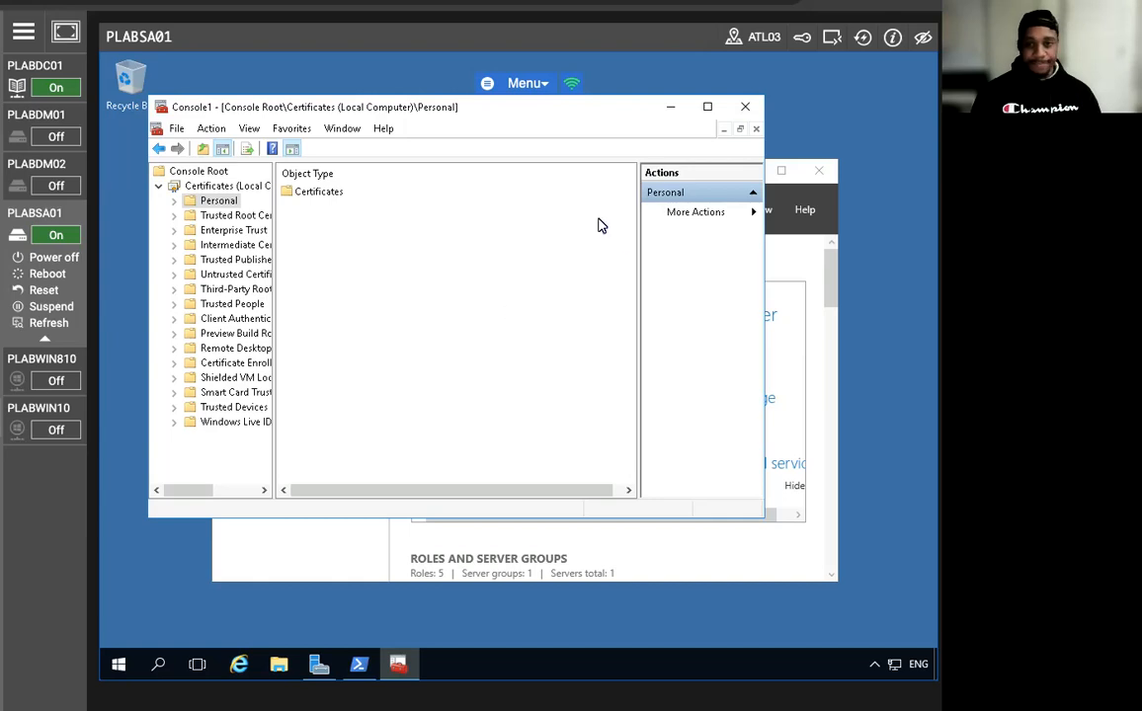
pyautogui.click(746, 109)
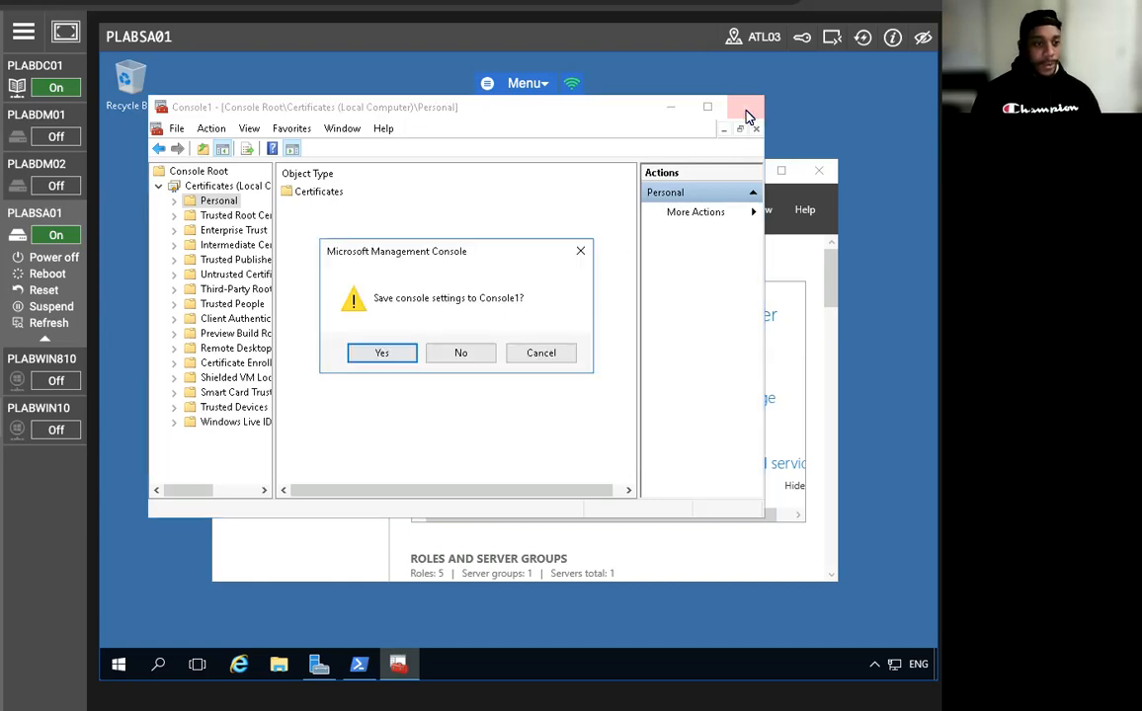
pyautogui.click(461, 358)
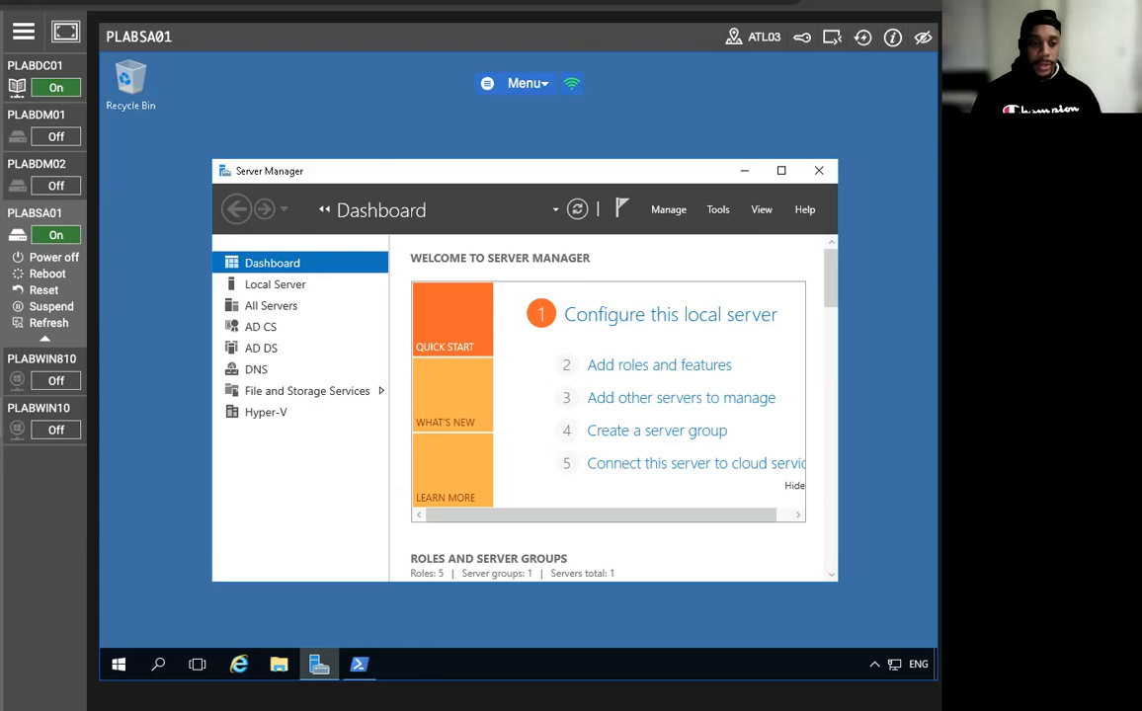
# Switch to PLABDC01 and launch Group Policy Management from Server Manager Tools.
pyautogui.click(17, 88)
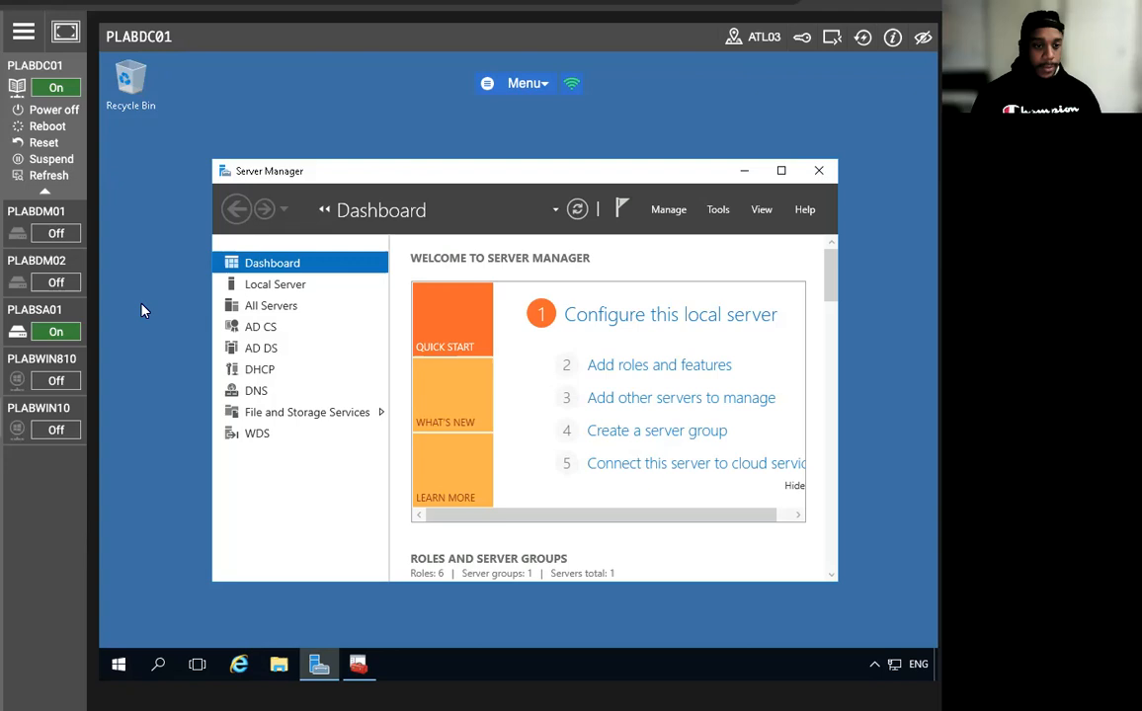
pyautogui.click(722, 209)
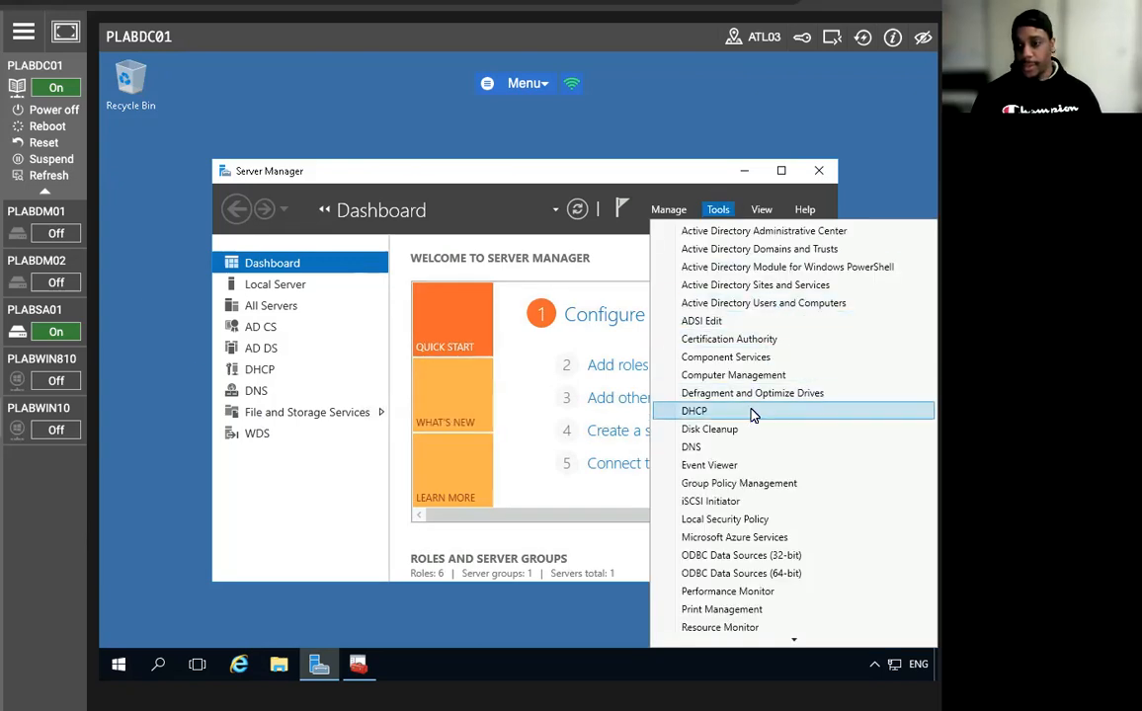
pyautogui.scroll(-1, 751, 415)
pyautogui.click(743, 462)
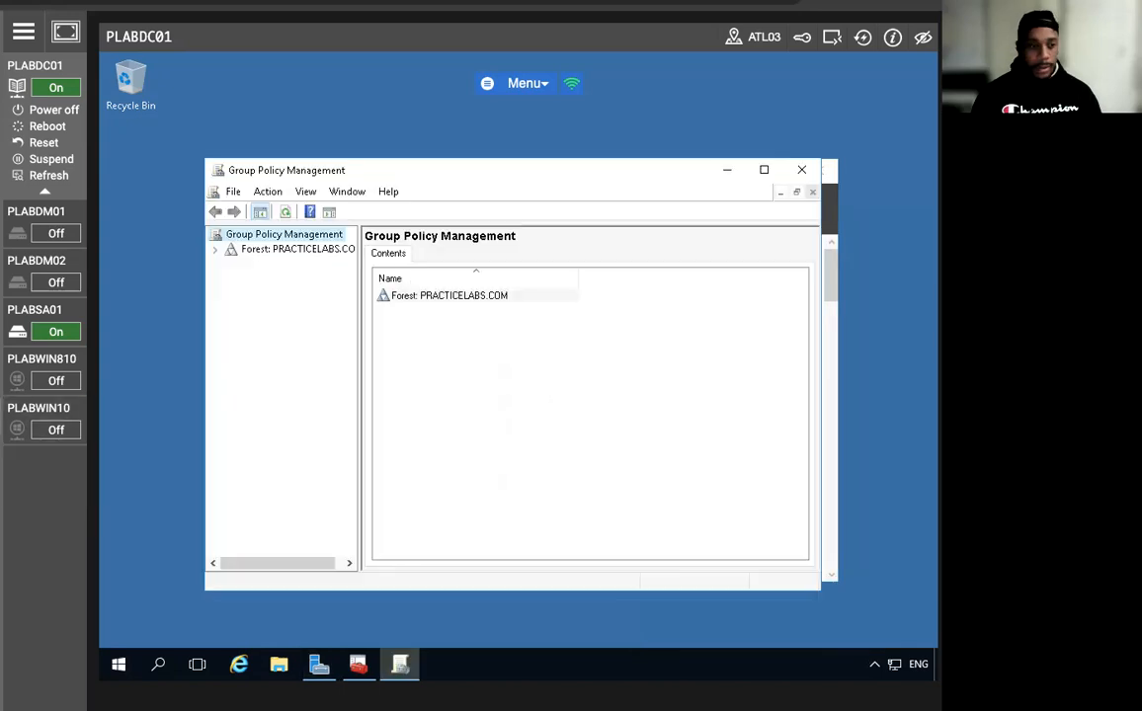
# Open the PRACTICELABS.COM Default Domain Policy in the Group Policy editor.
pyautogui.click(215, 249)
pyautogui.click(230, 264)
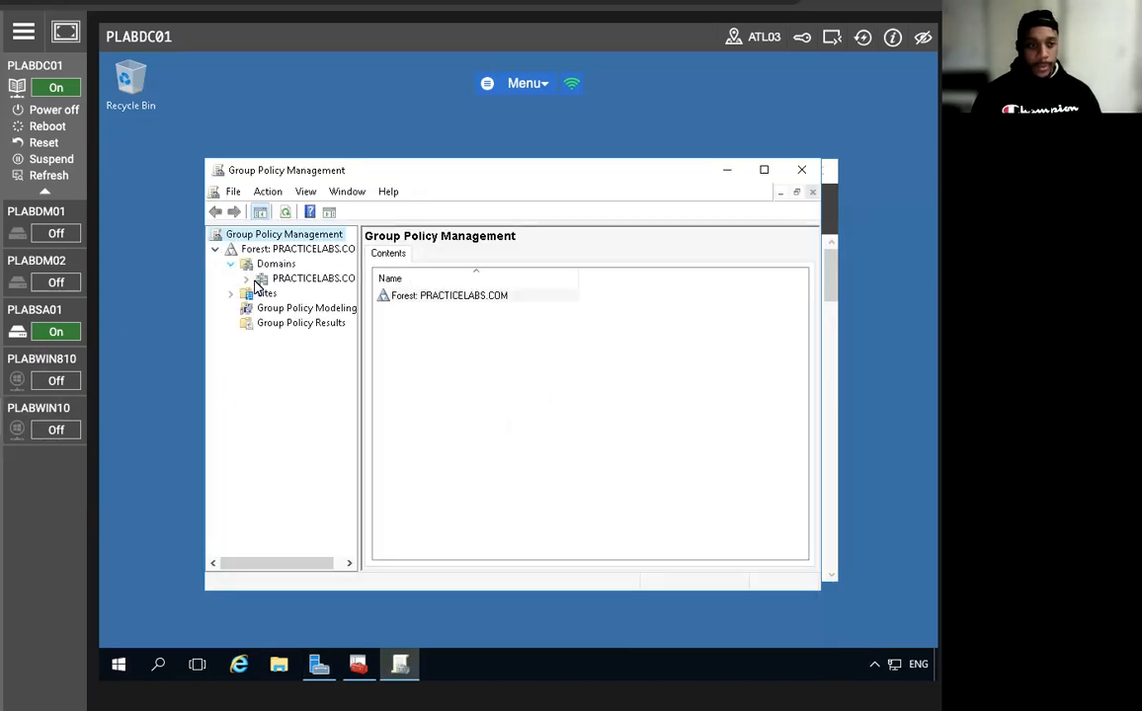
pyautogui.doubleClick(263, 278)
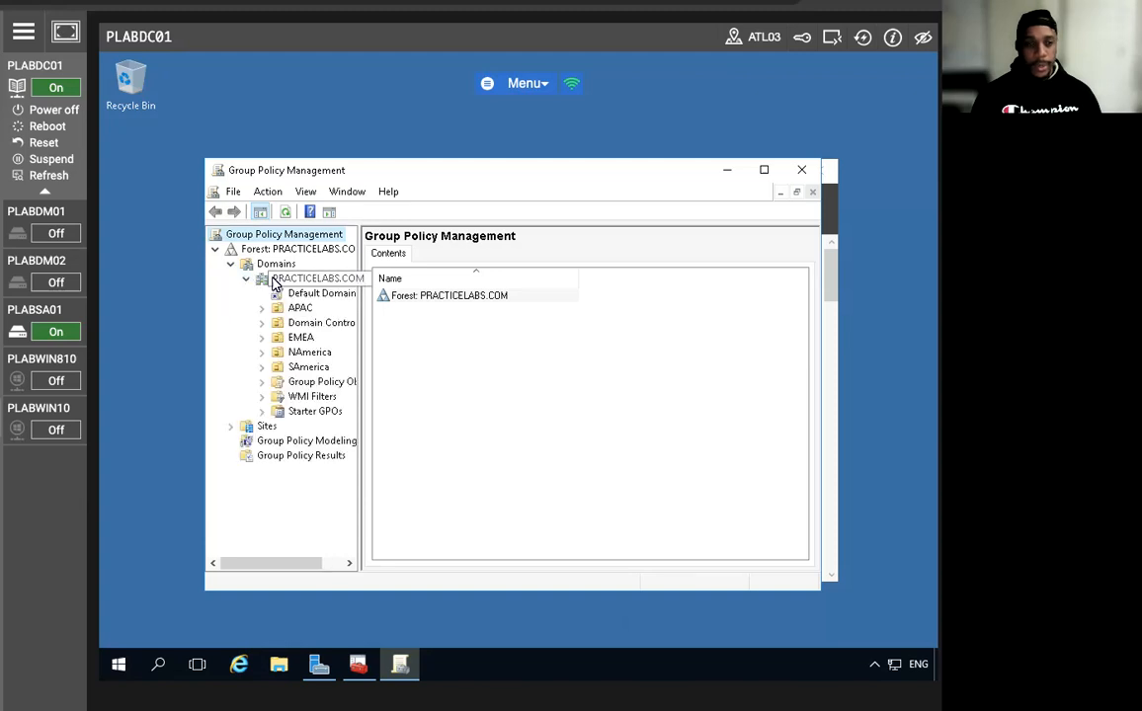
pyautogui.click(310, 296)
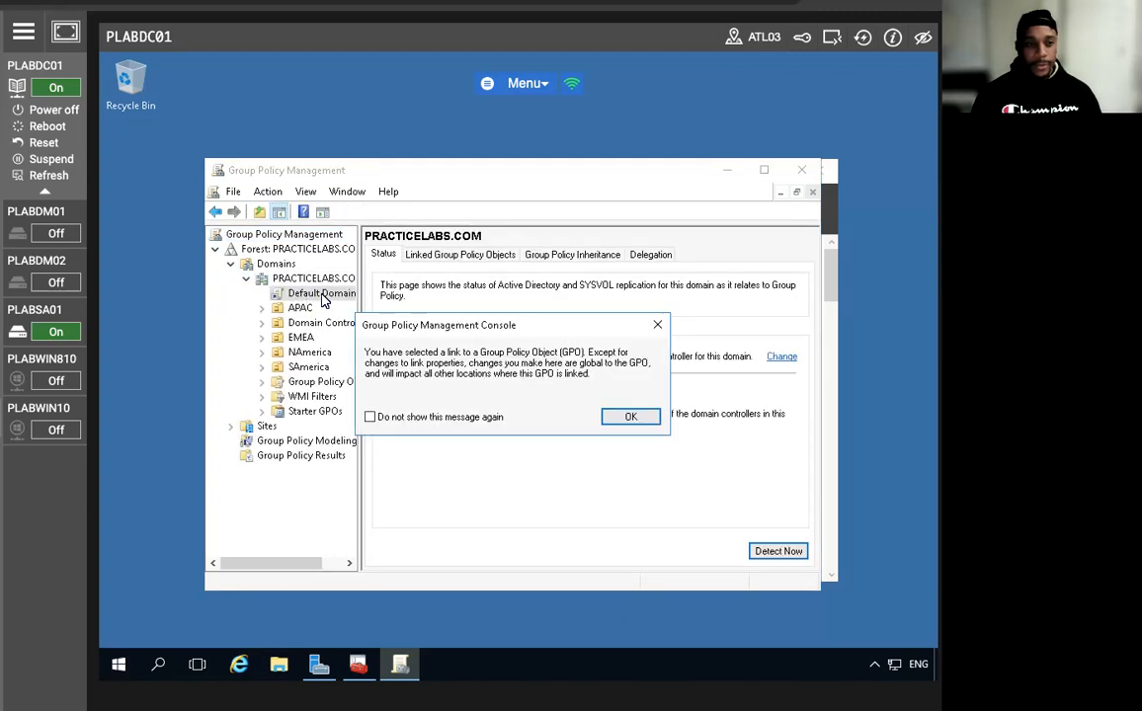
pyautogui.click(628, 418)
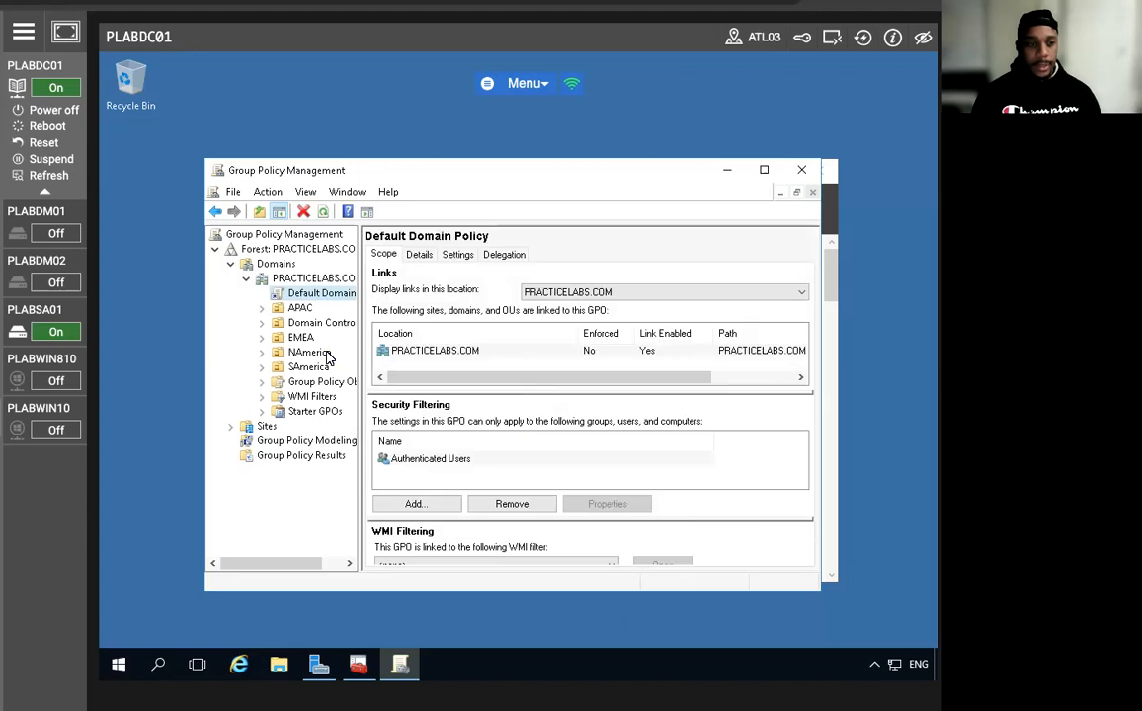
pyautogui.rightClick(299, 302)
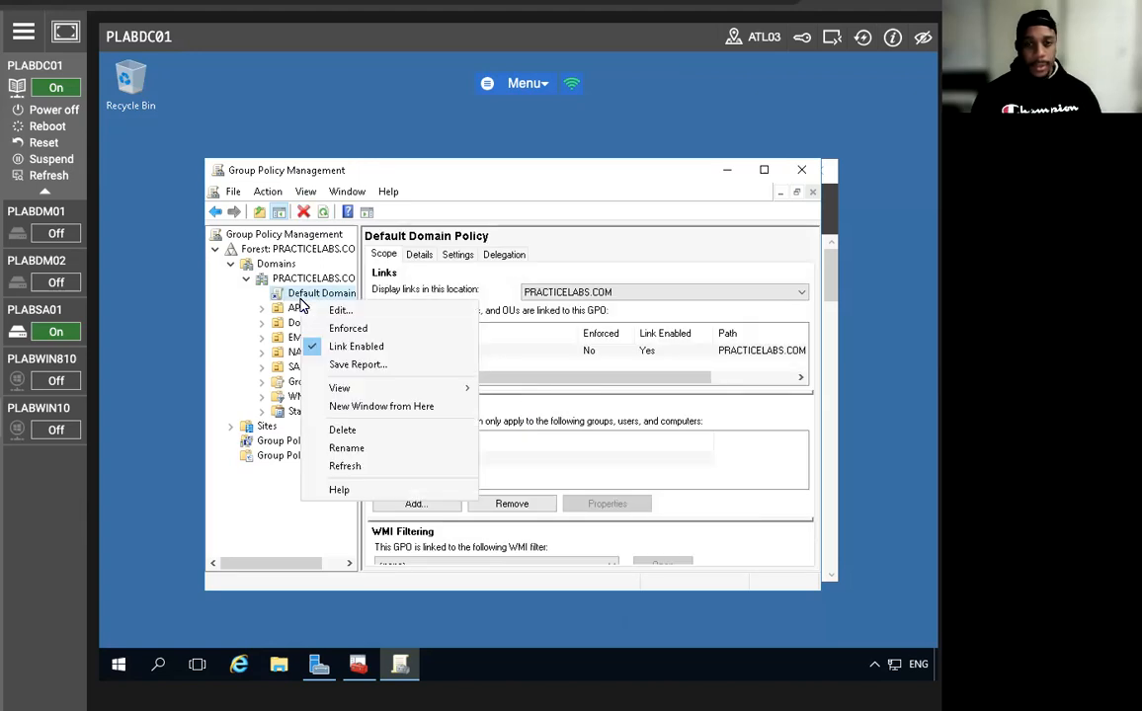
pyautogui.click(372, 310)
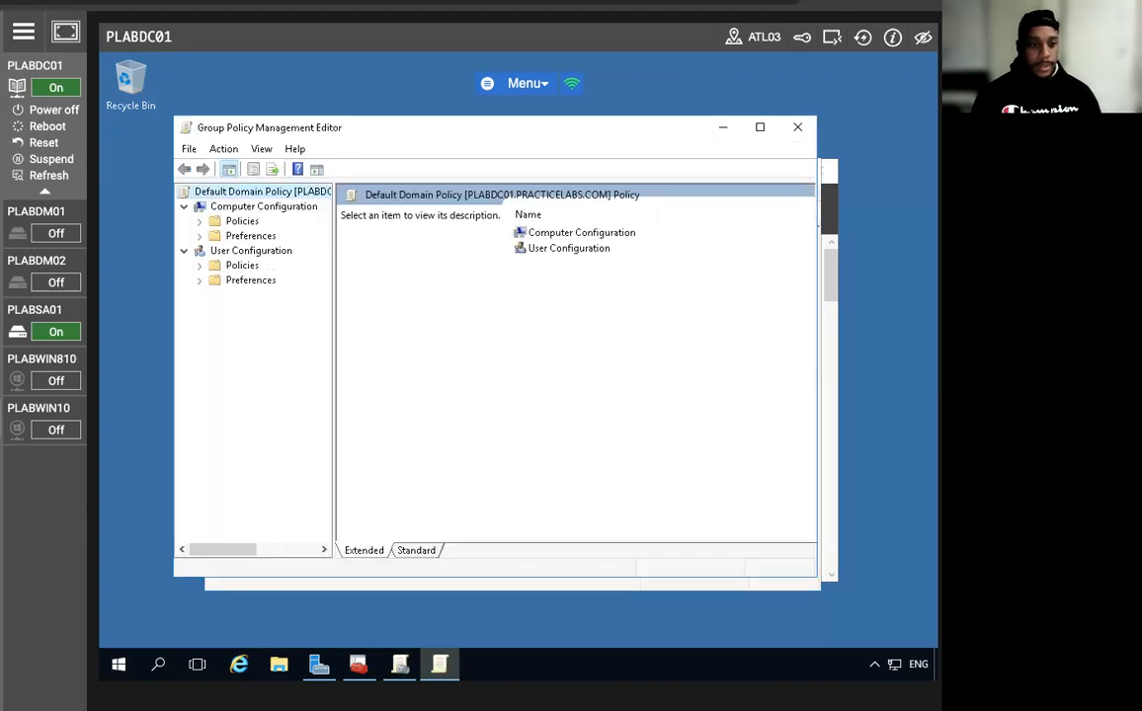
# Expand Computer Configuration down to Security Settings > Public Key Policies.
pyautogui.click(200, 221)
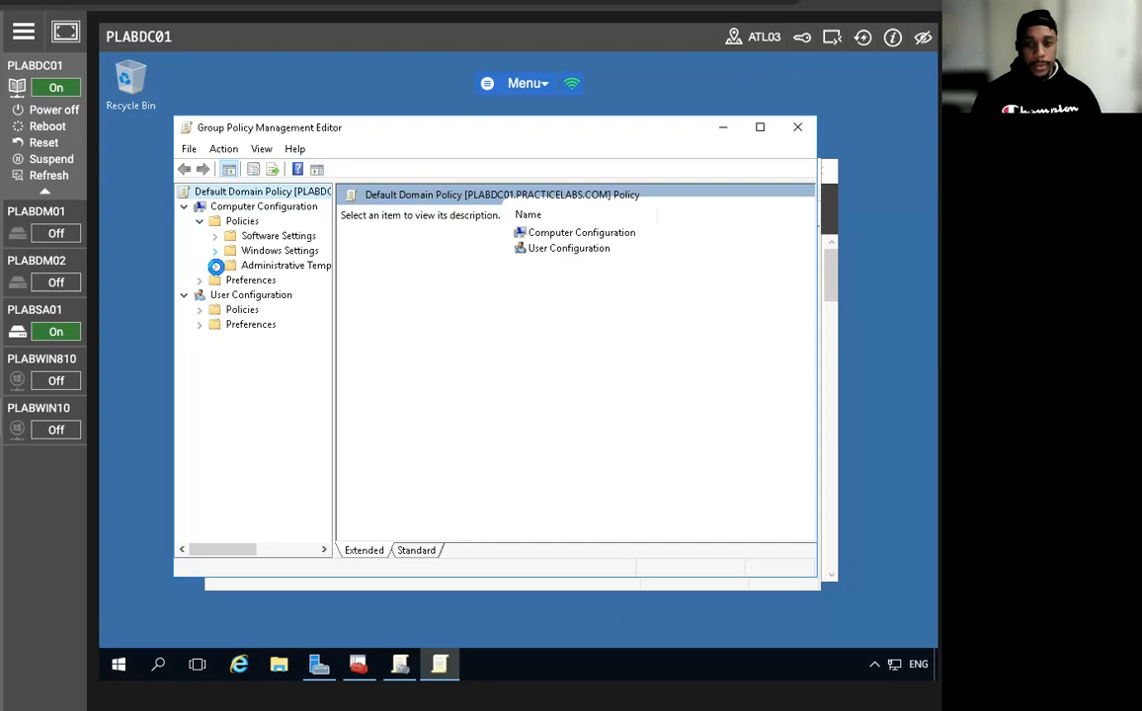
pyautogui.click(214, 251)
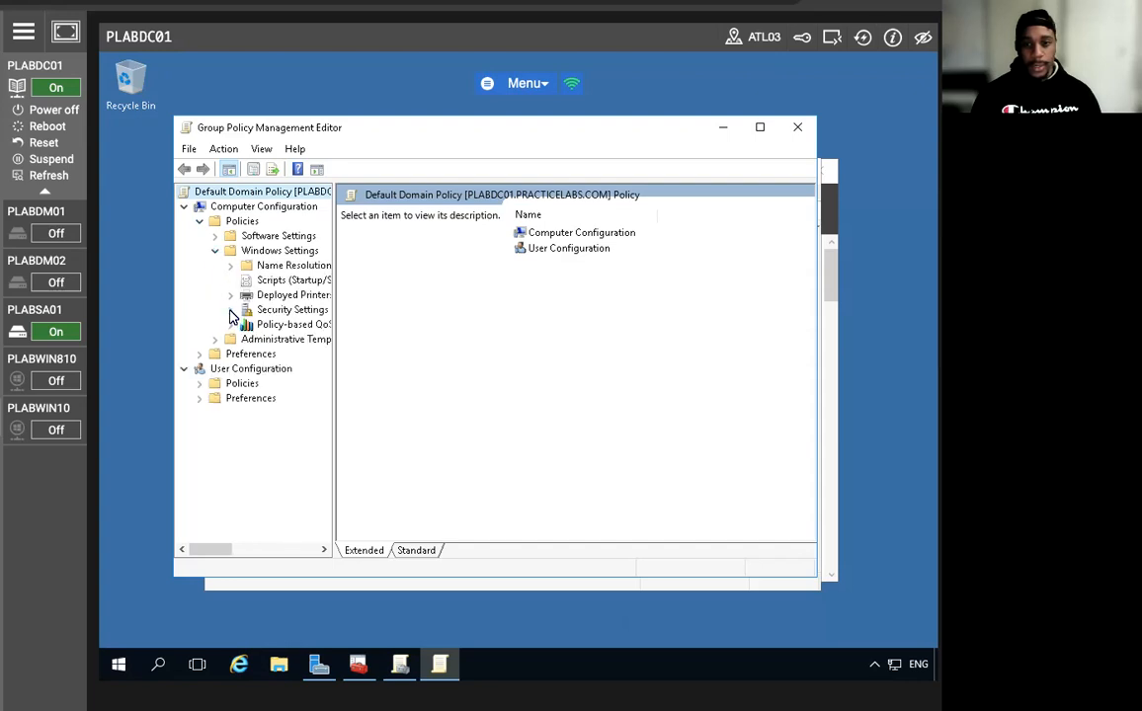
pyautogui.click(229, 309)
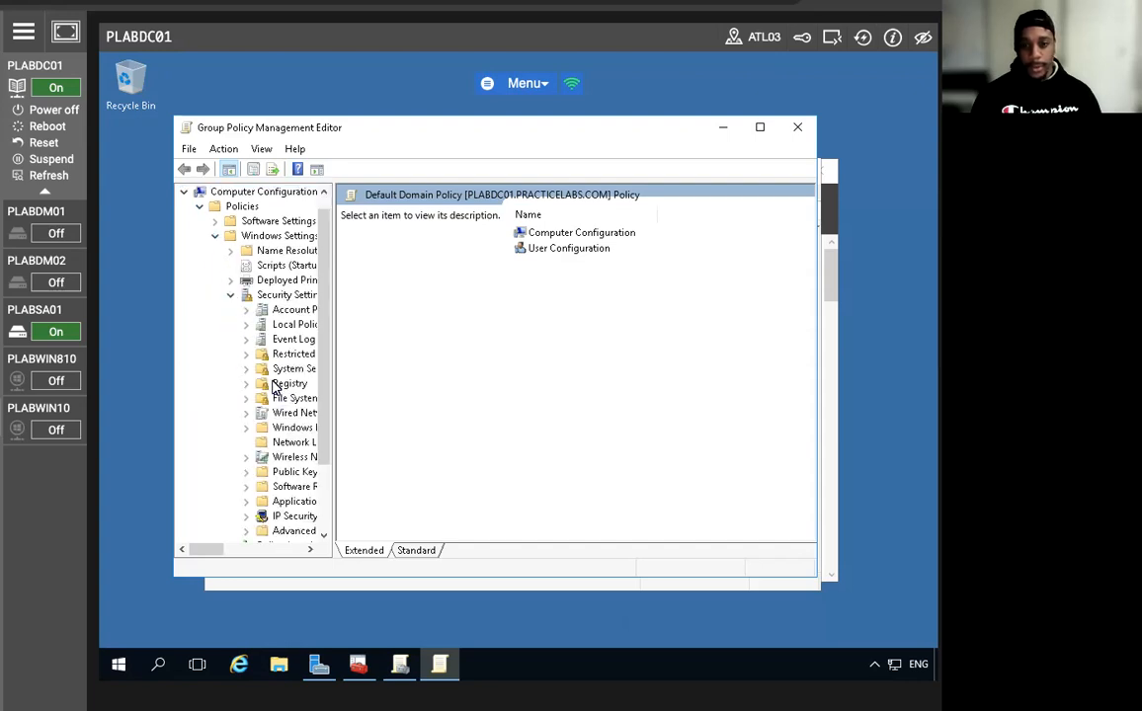
pyautogui.click(247, 472)
pyautogui.click(292, 371)
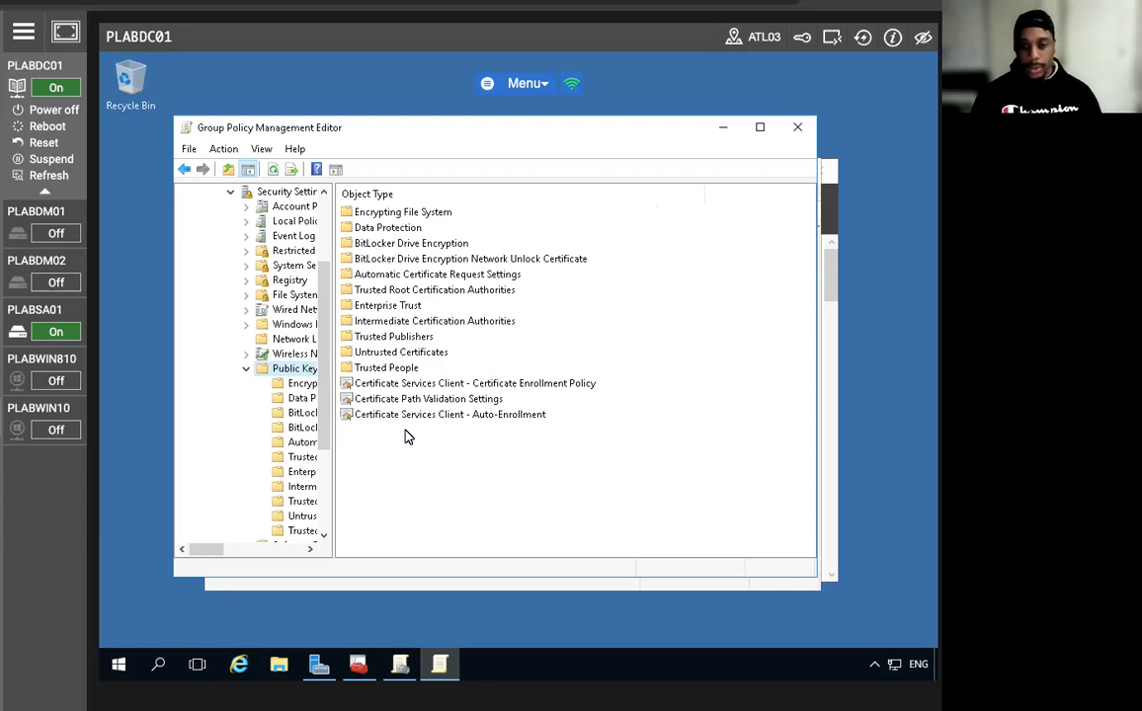
pyautogui.click(384, 371)
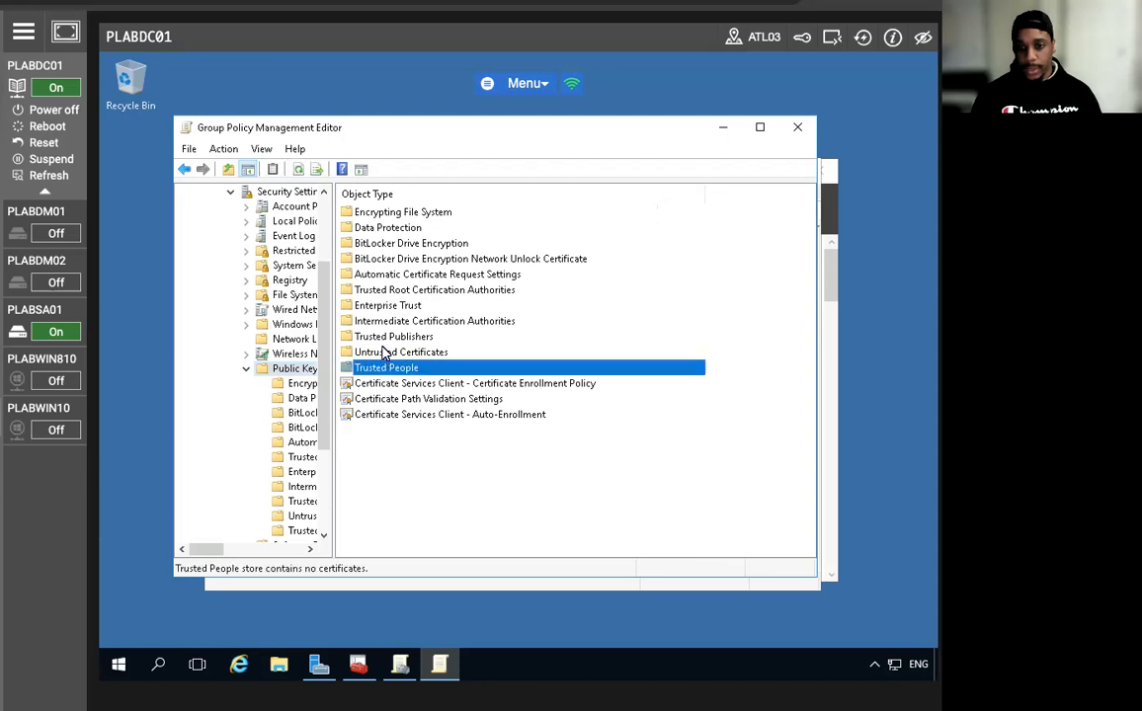
# Start a certificate import into the policy's Trusted Root Certification Authorities store.
pyautogui.doubleClick(375, 290)
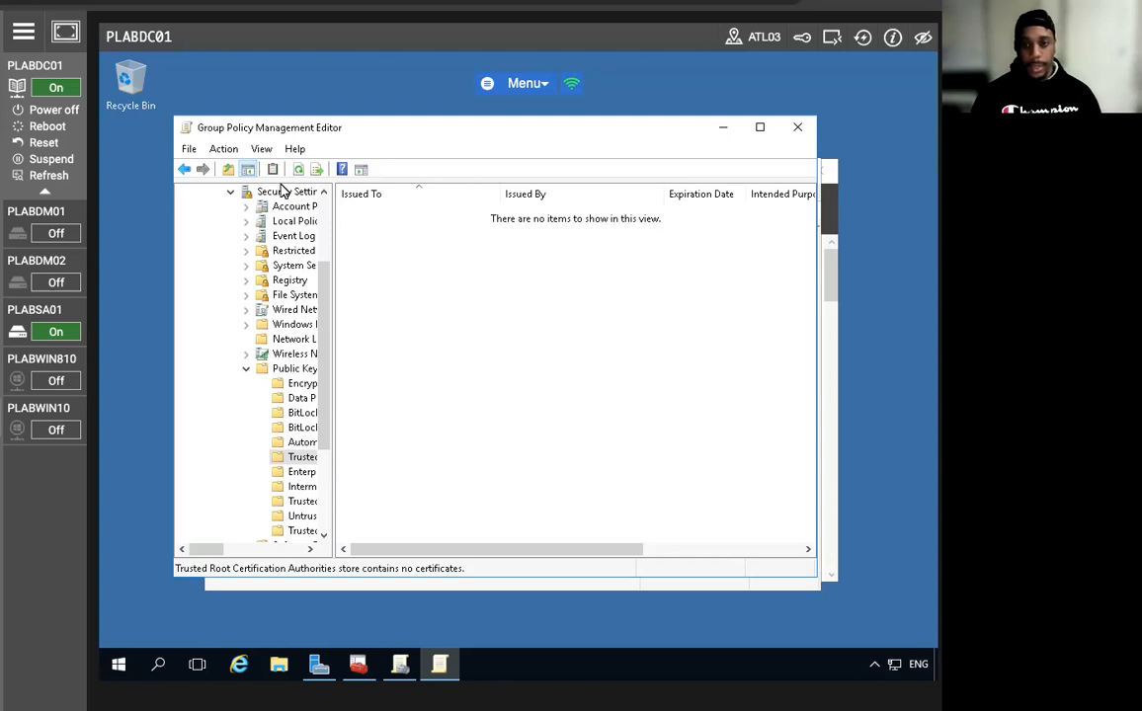
pyautogui.click(185, 170)
pyautogui.click(367, 306)
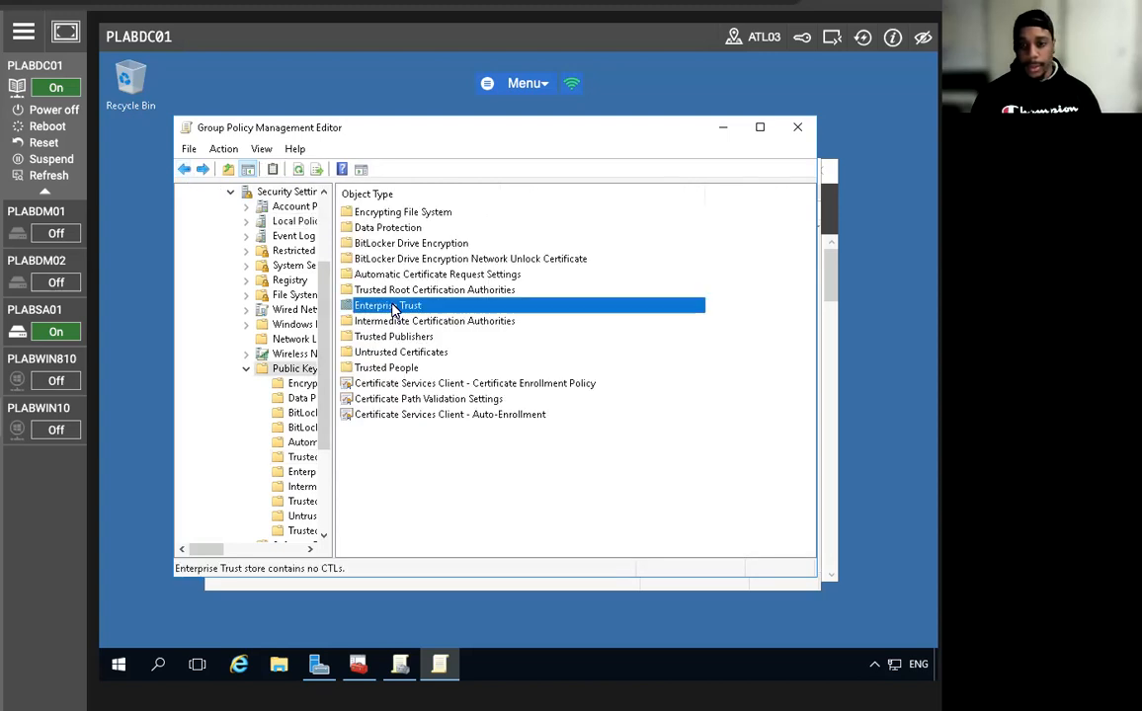
pyautogui.click(357, 289)
pyautogui.rightClick(390, 293)
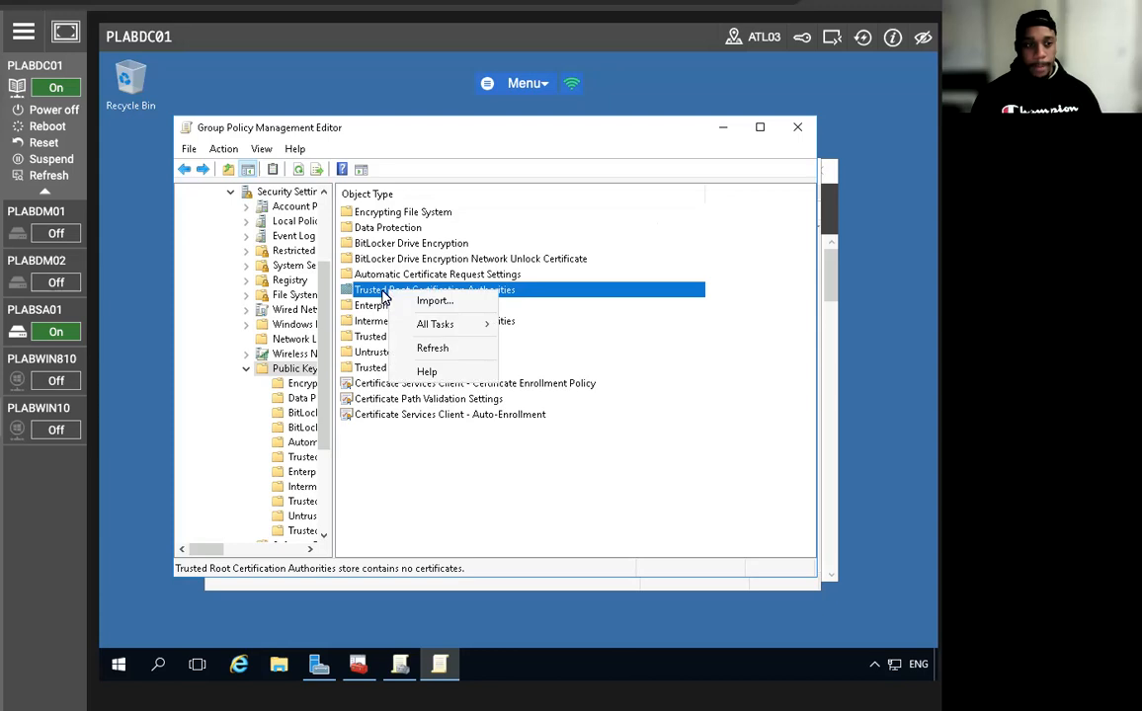
pyautogui.click(432, 300)
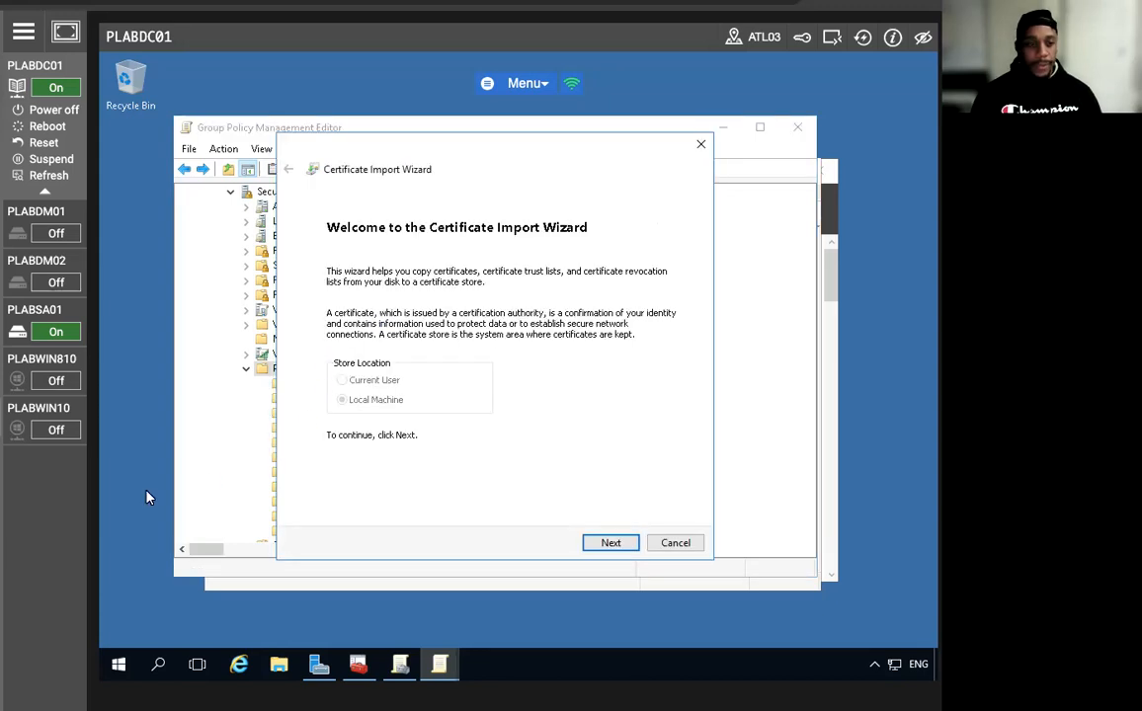
# Import \\plabsa01\c$\plabsa01.cer into the Trusted Root Certification Authorities store.
pyautogui.click(608, 543)
pyautogui.write('\\')
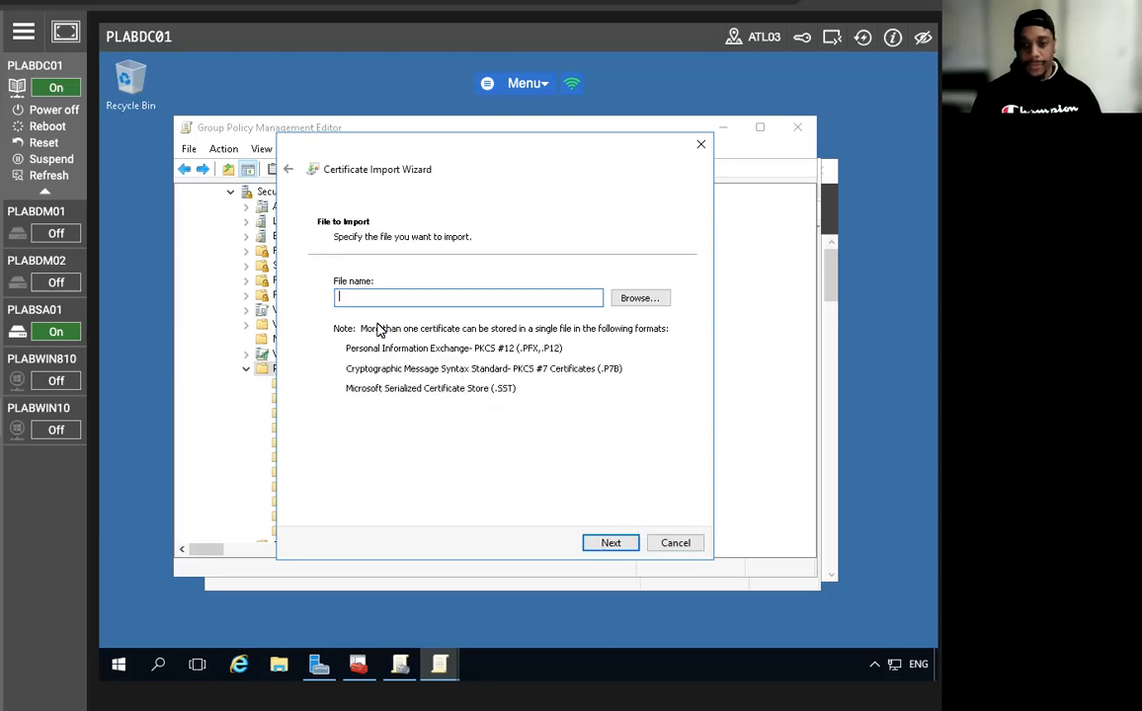
pyautogui.write('\\plab')
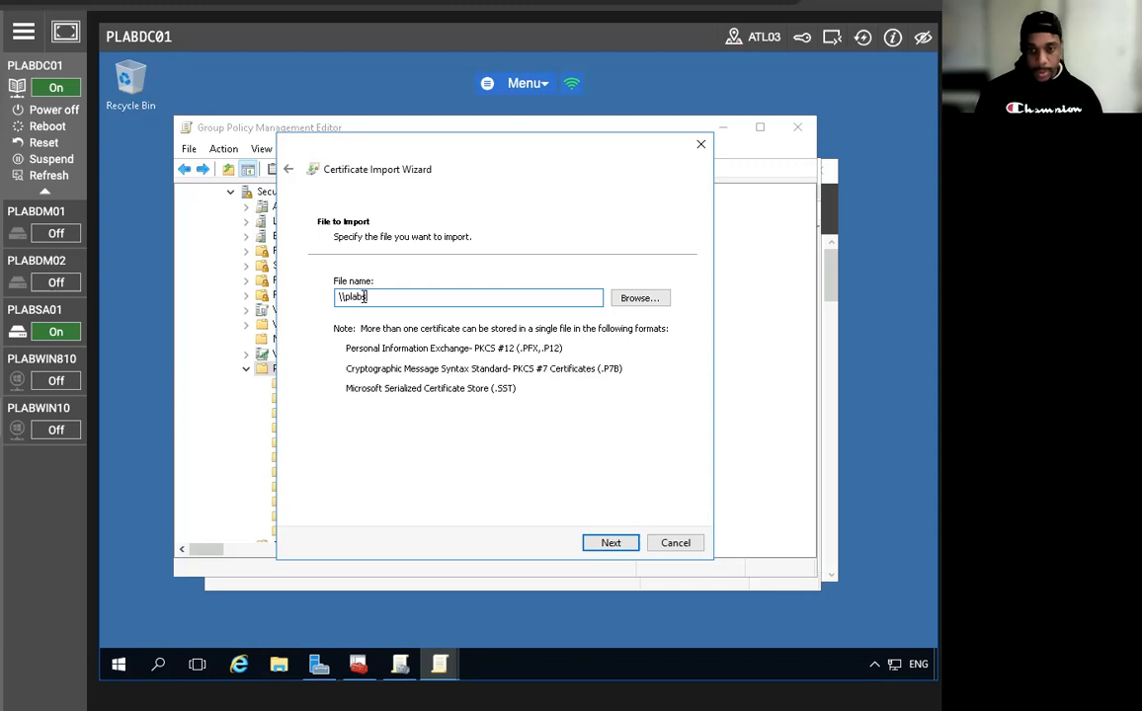
pyautogui.write('sa')
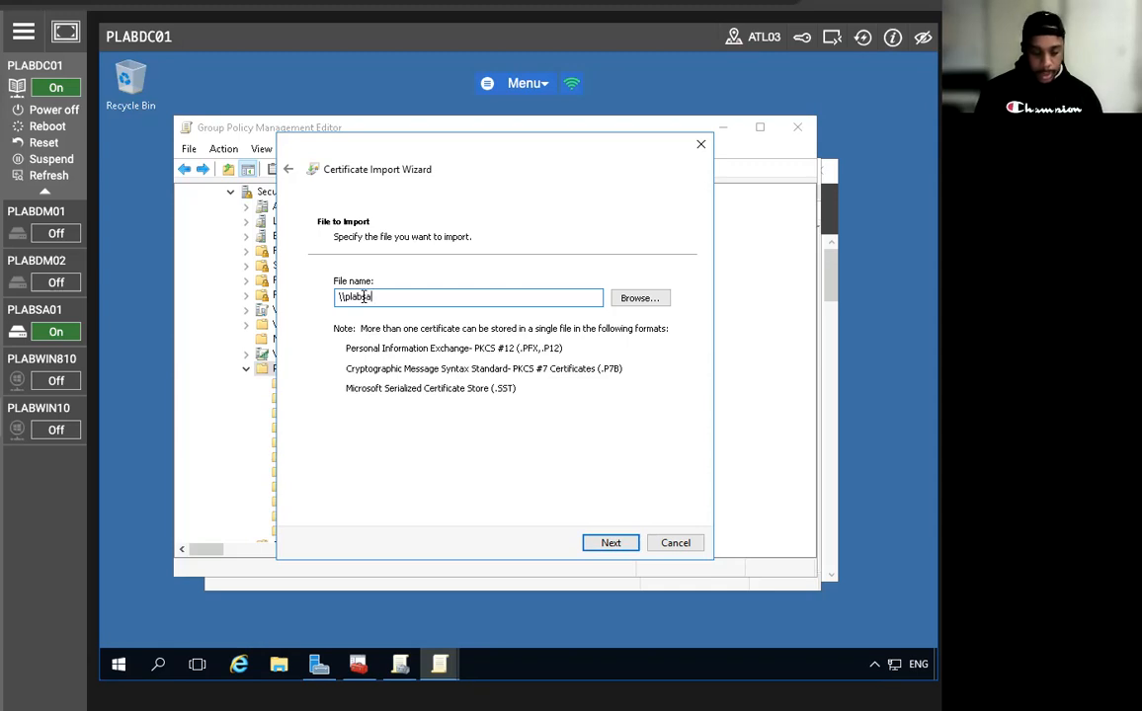
pyautogui.write('01\\c$\\plabs')
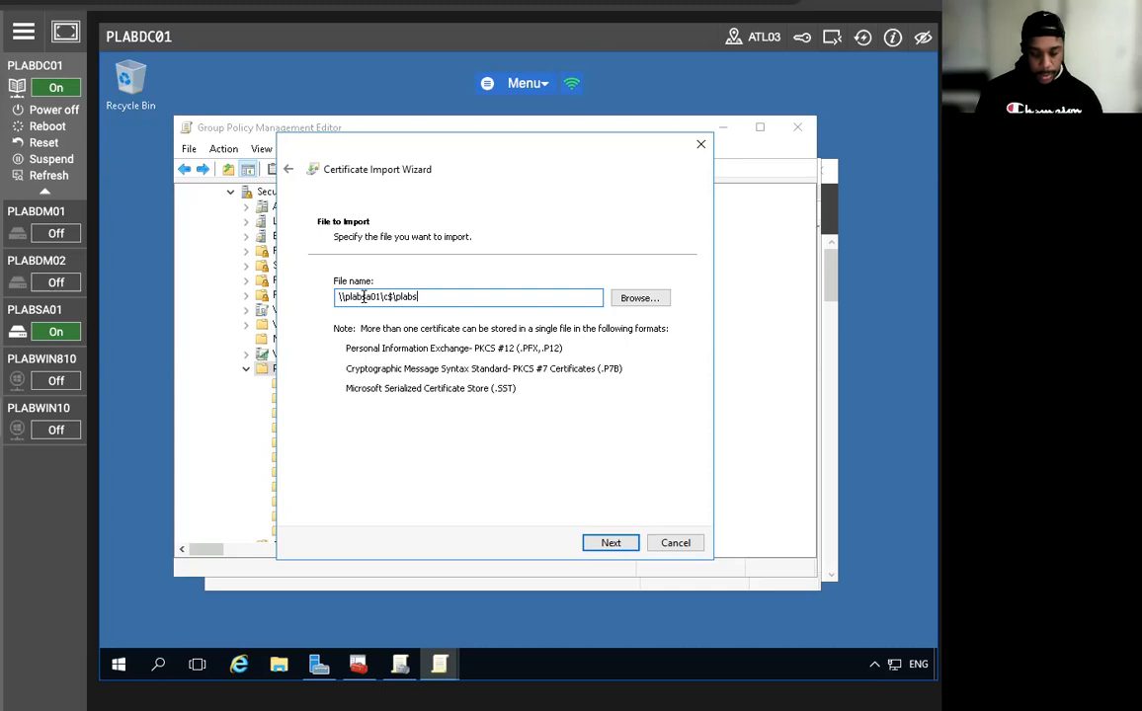
pyautogui.write('a0')
pyautogui.write('1')
pyautogui.write('.cer')
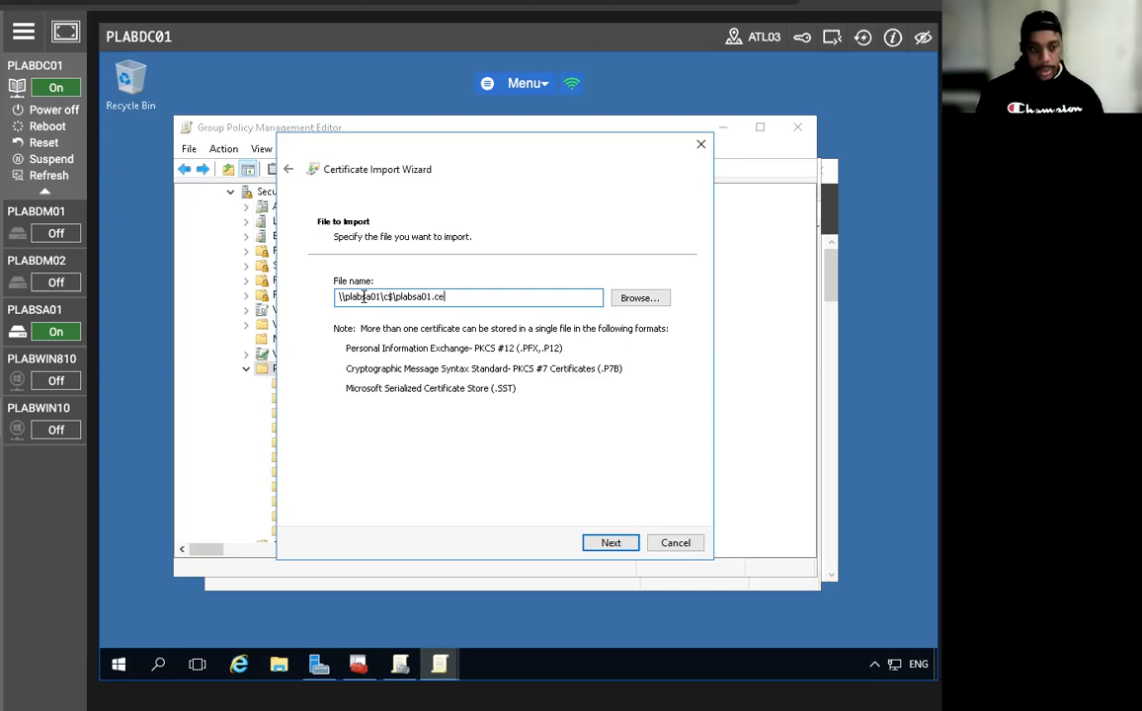
pyautogui.click(610, 543)
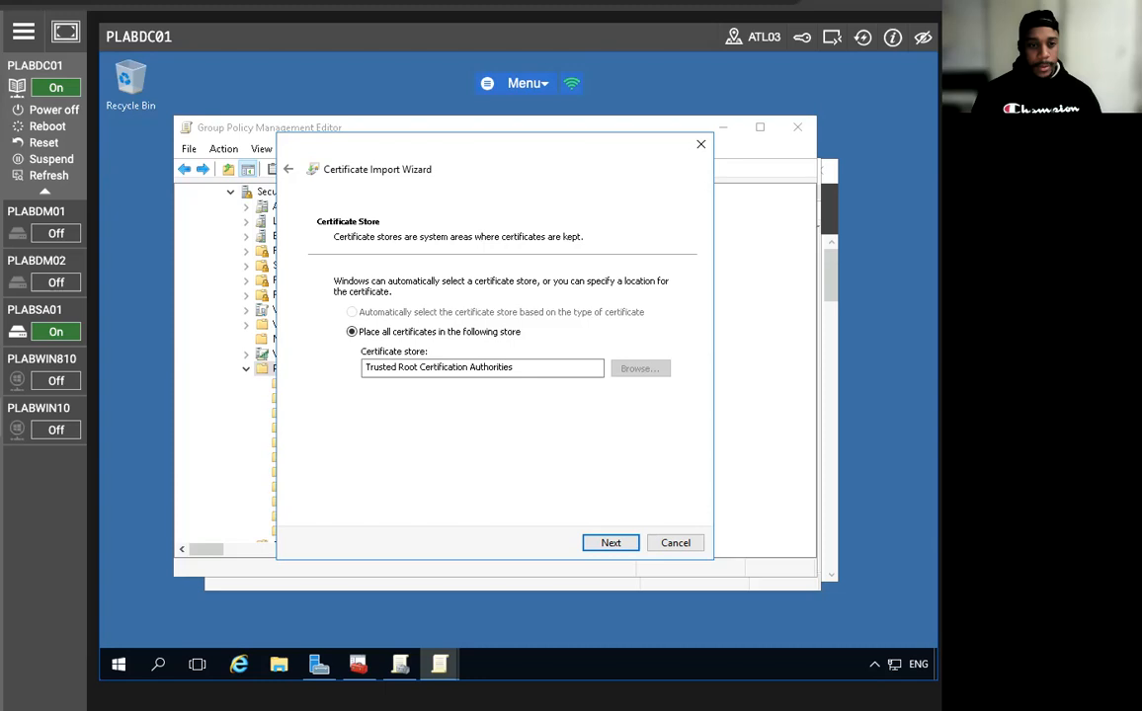
pyautogui.click(599, 545)
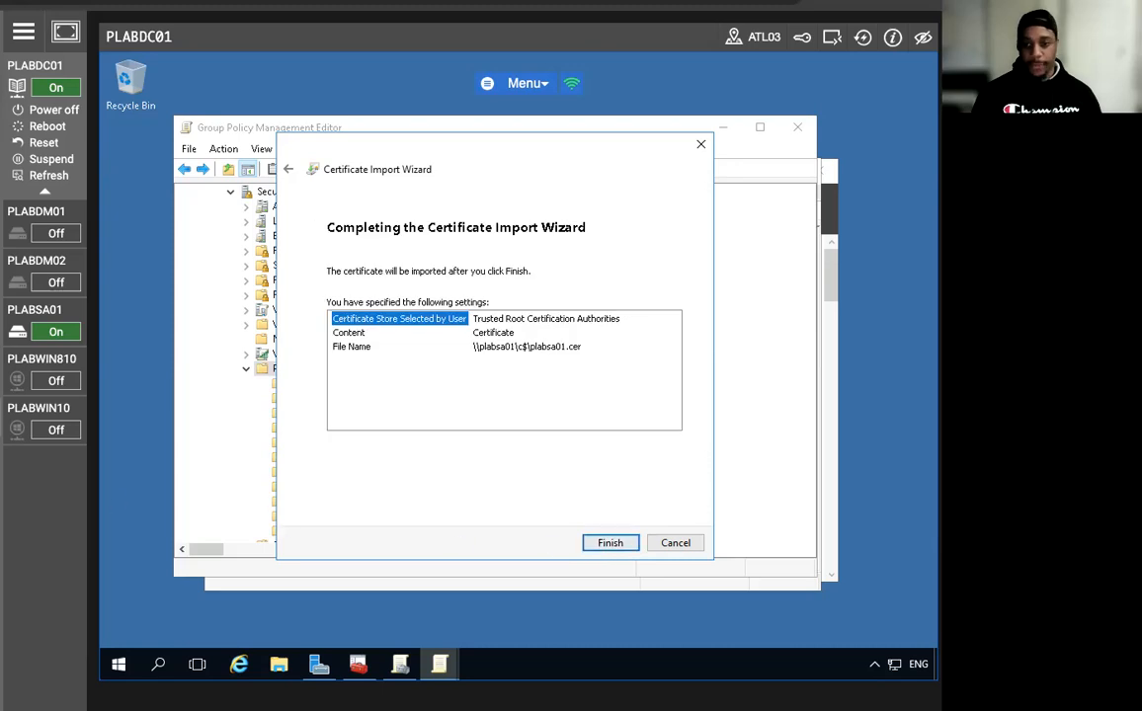
pyautogui.click(610, 542)
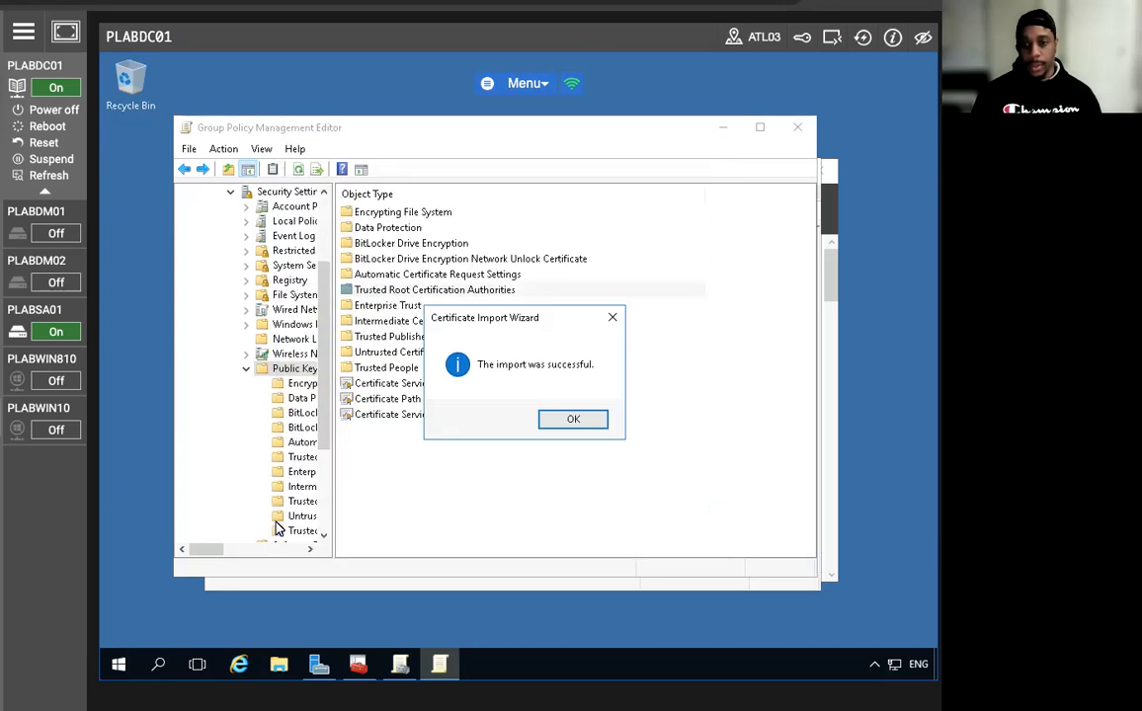
# Dismiss the import success message, close the policy editor and minimize Group Policy Management.
pyautogui.click(571, 420)
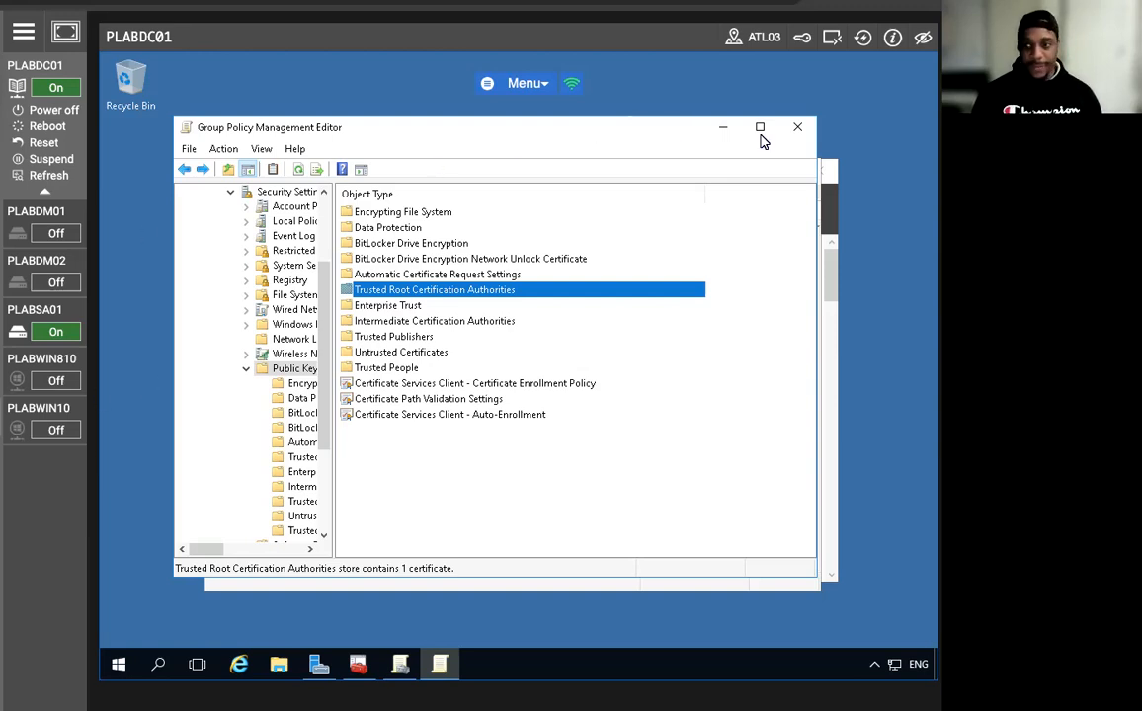
pyautogui.click(797, 127)
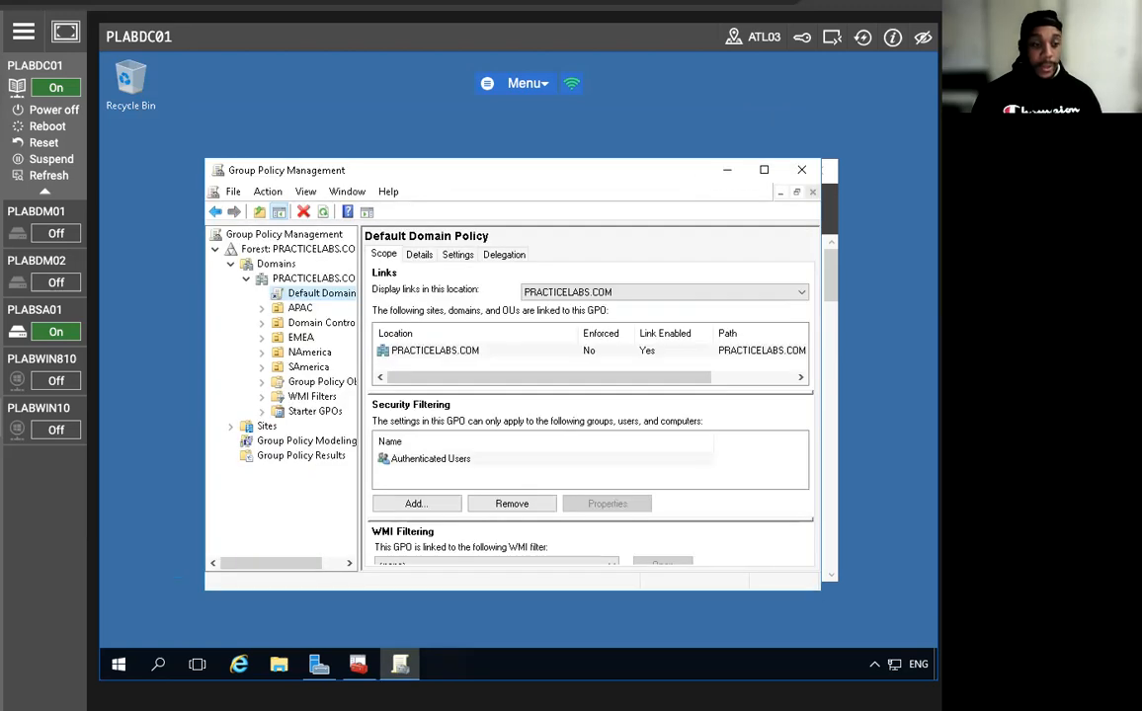
pyautogui.click(727, 170)
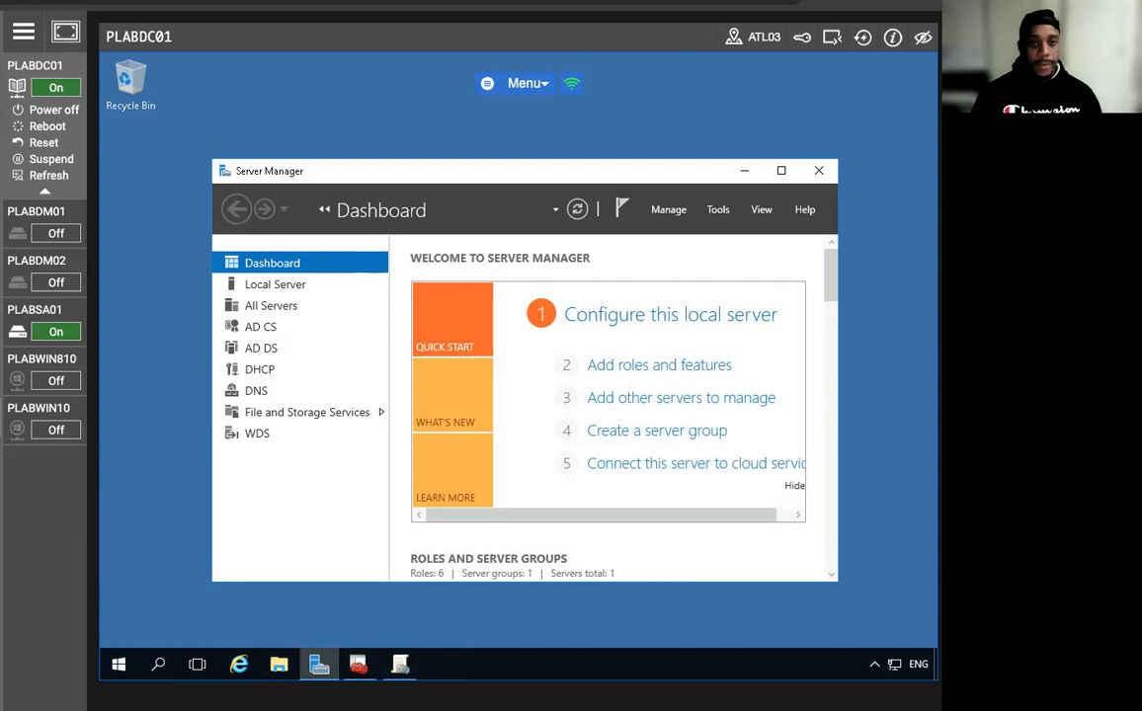
# On PLABSA01, launch Group Policy Management from Server Manager's Tools menu.
pyautogui.moveTo(82, 295)
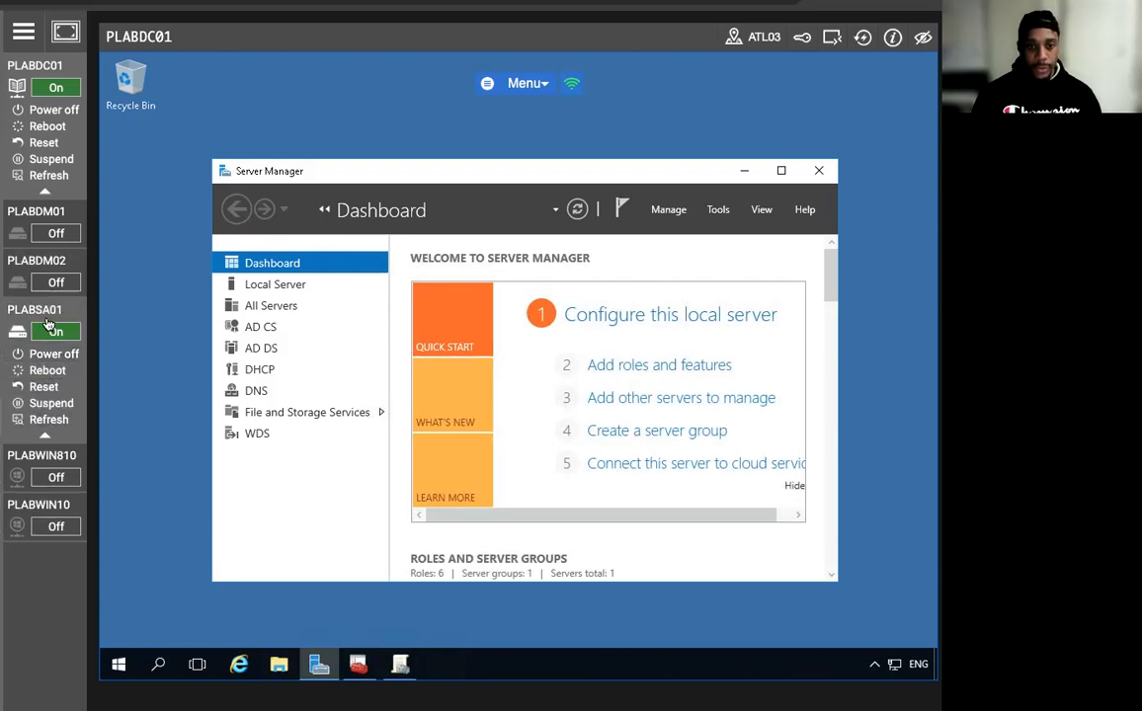
pyautogui.click(41, 296)
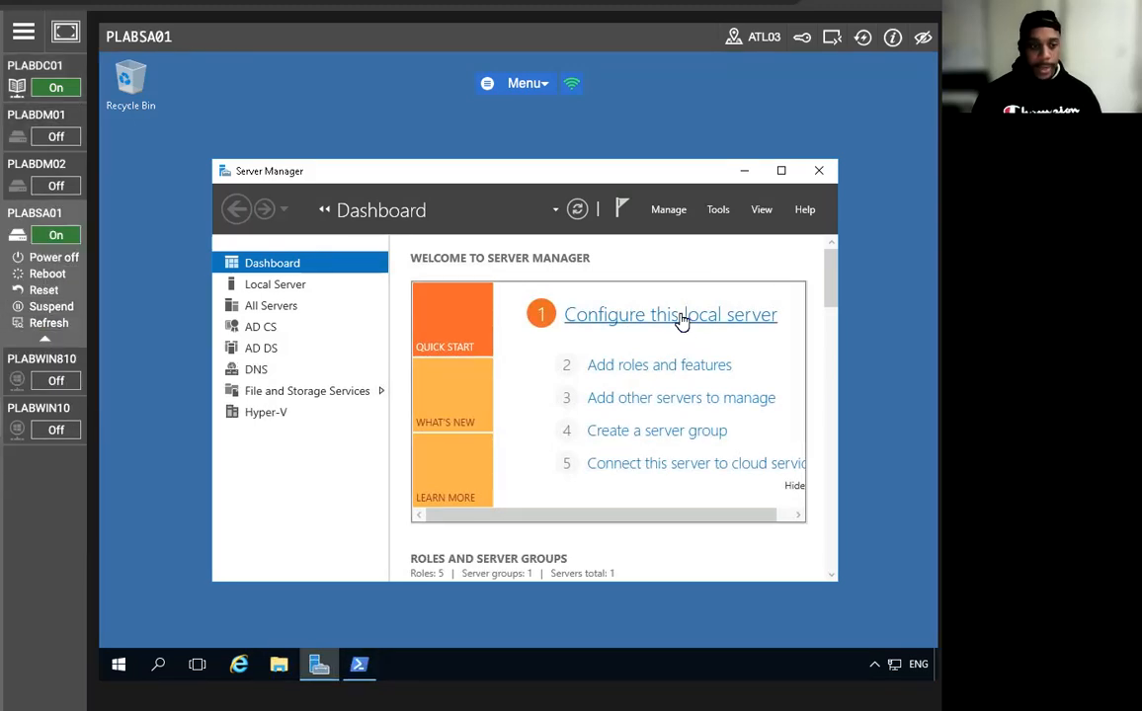
pyautogui.click(719, 208)
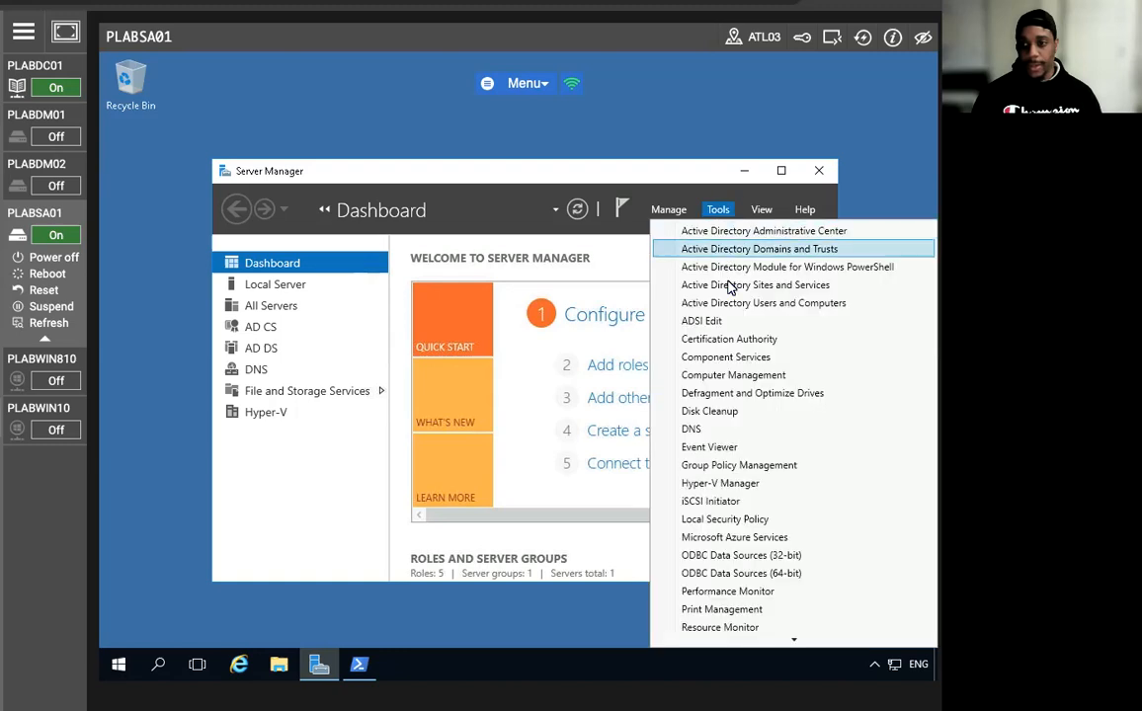
pyautogui.click(736, 466)
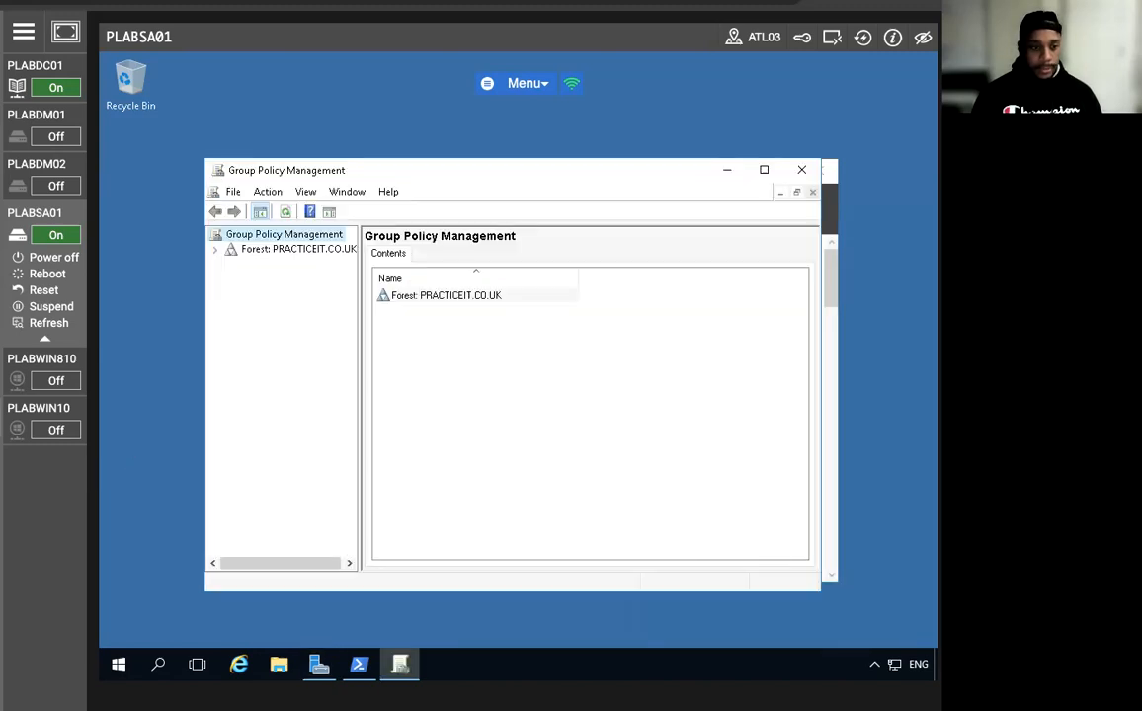
# Expand the forest and Domains tree down to the PRACTICEIT.CO.UK domain.
pyautogui.click(216, 249)
pyautogui.click(230, 264)
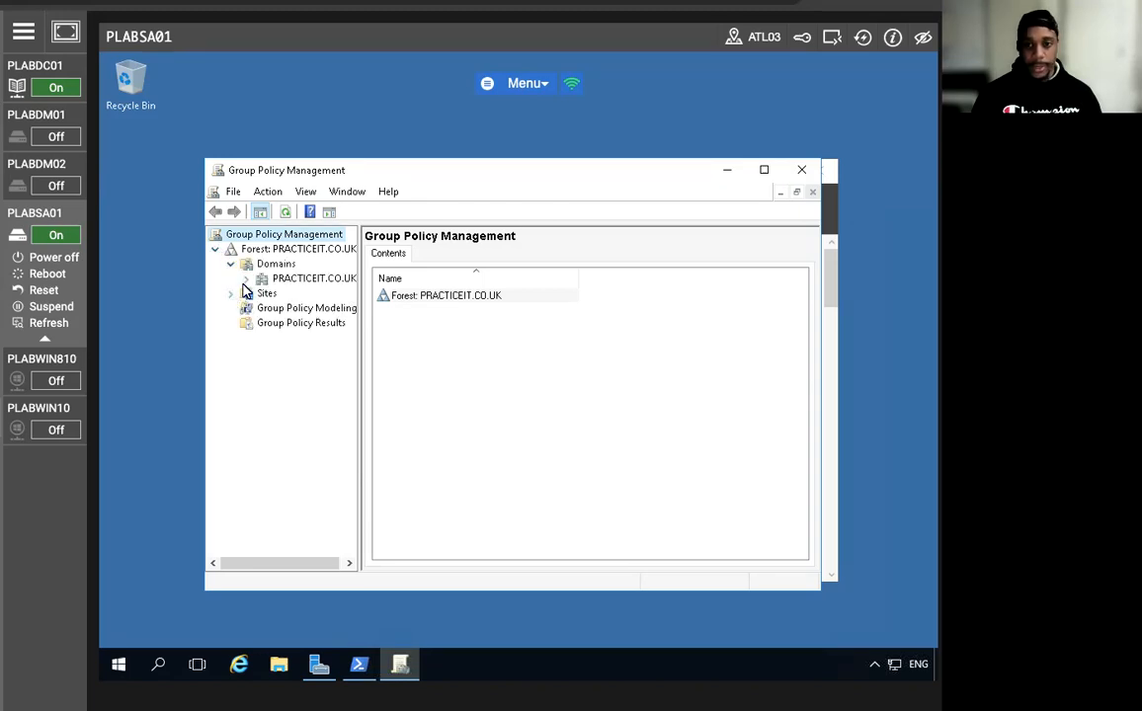
pyautogui.click(255, 280)
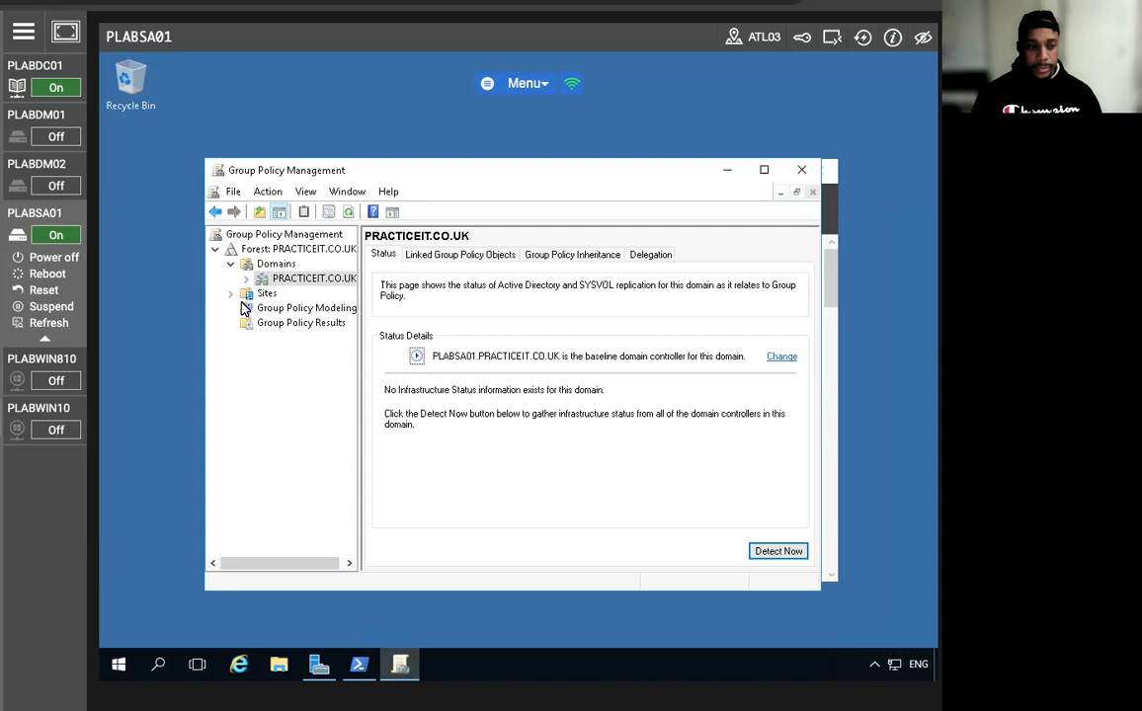
pyautogui.click(269, 263)
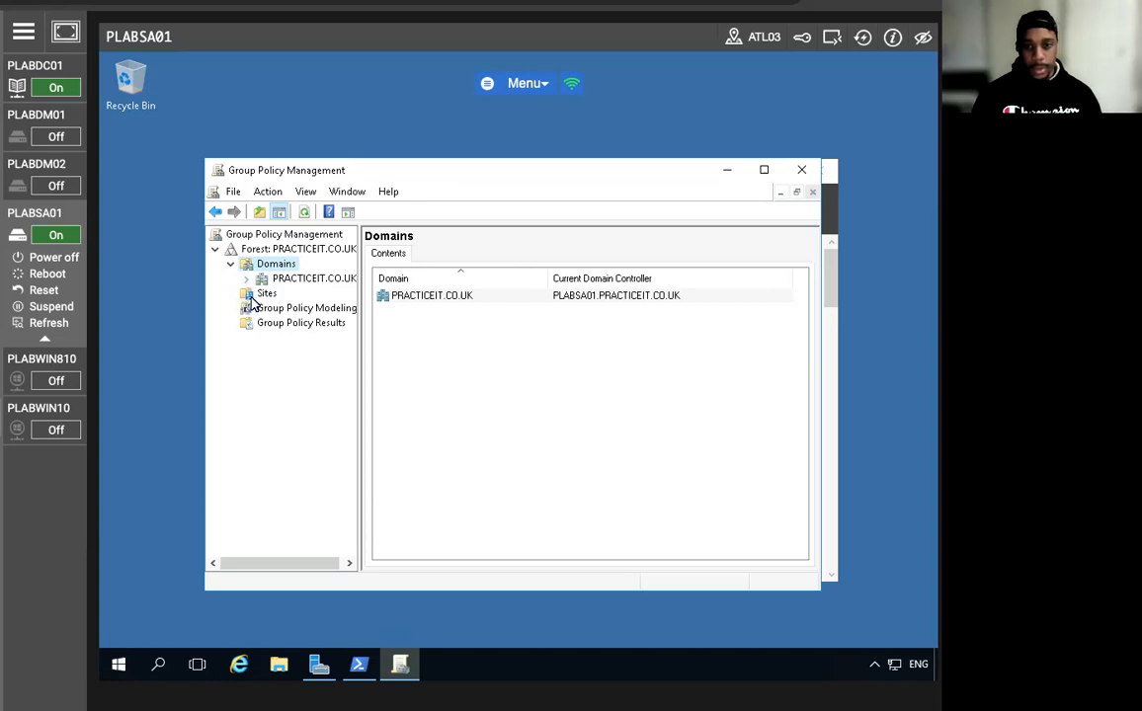
pyautogui.click(259, 293)
pyautogui.click(246, 278)
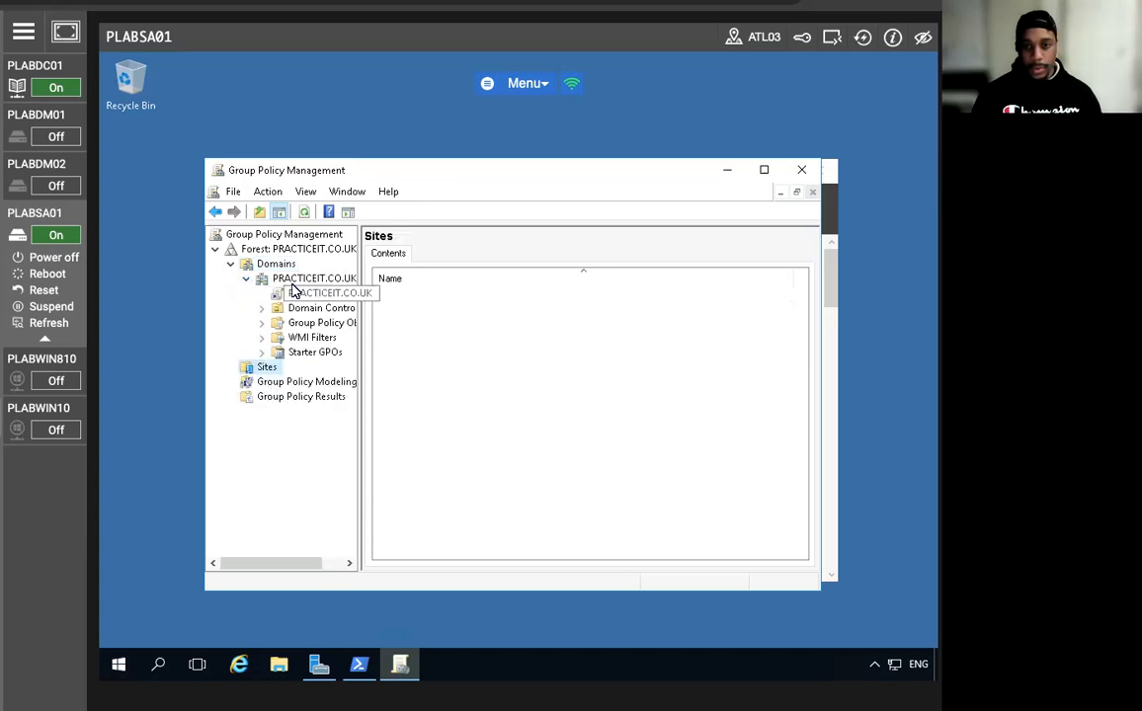
pyautogui.click(297, 281)
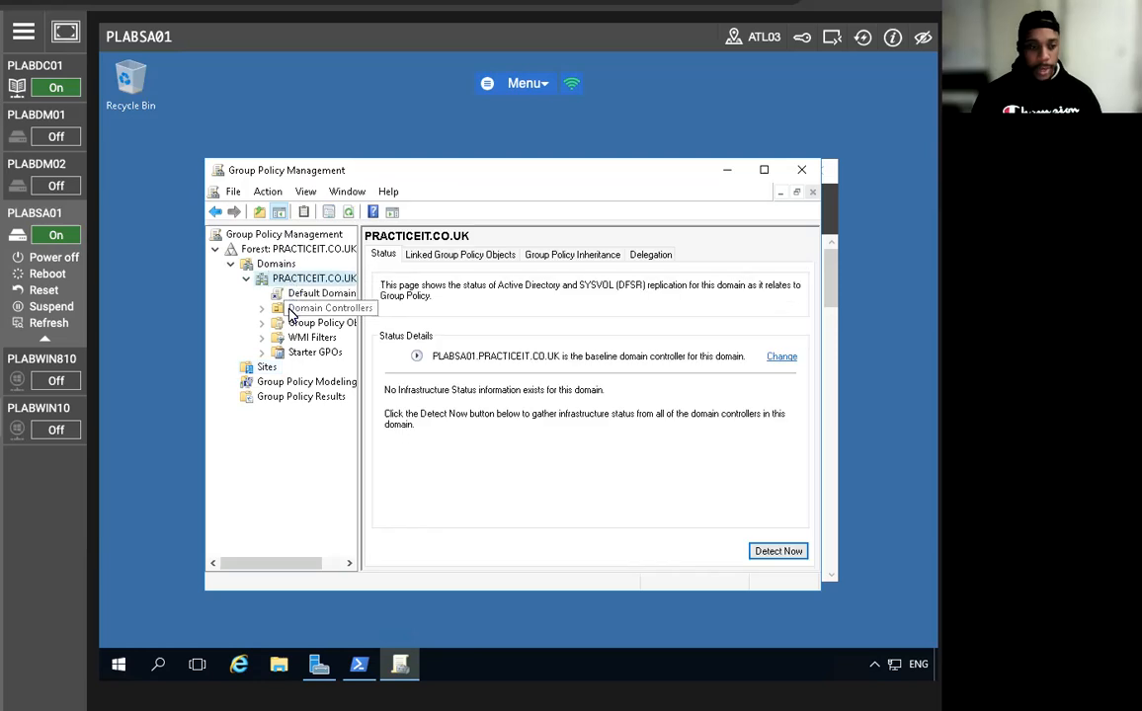
# Open the Default Domain Policy for editing, dismissing the GPO links notice.
pyautogui.click(292, 296)
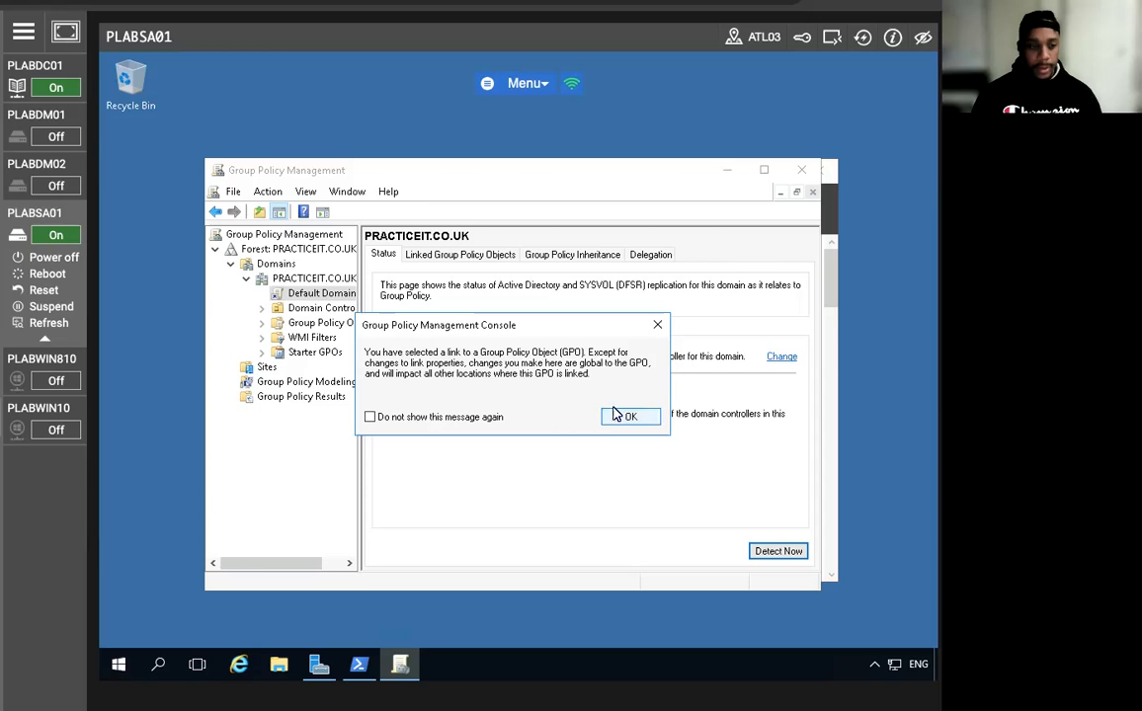
pyautogui.click(622, 417)
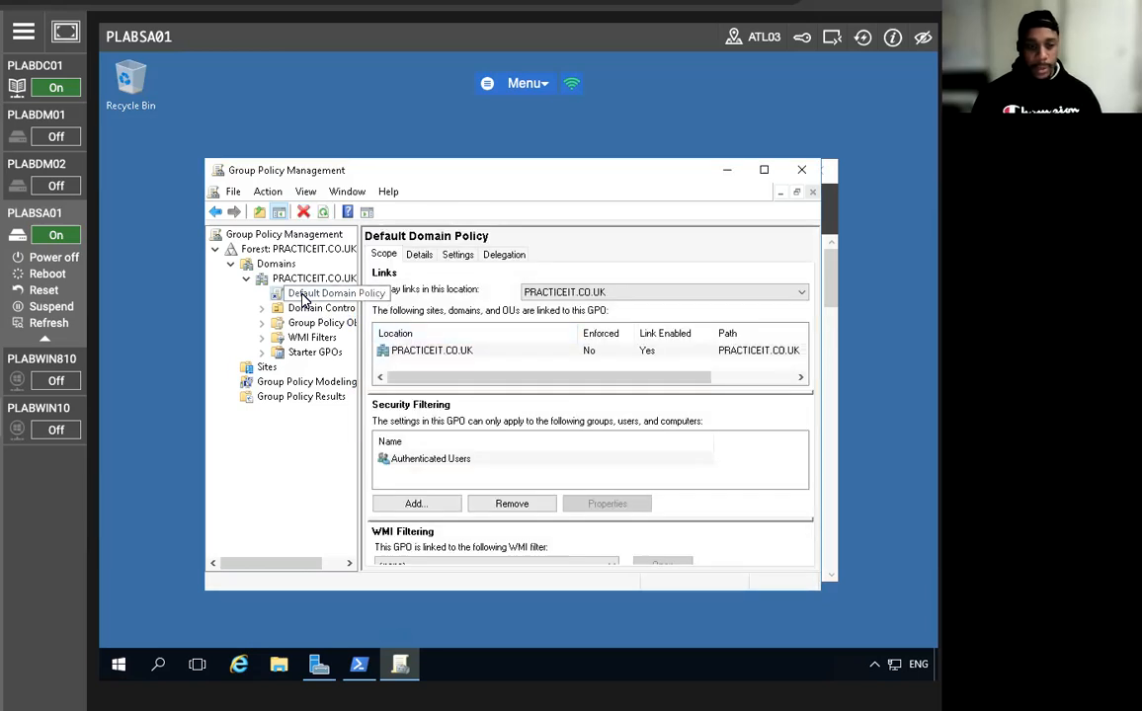
pyautogui.rightClick(304, 300)
pyautogui.click(326, 306)
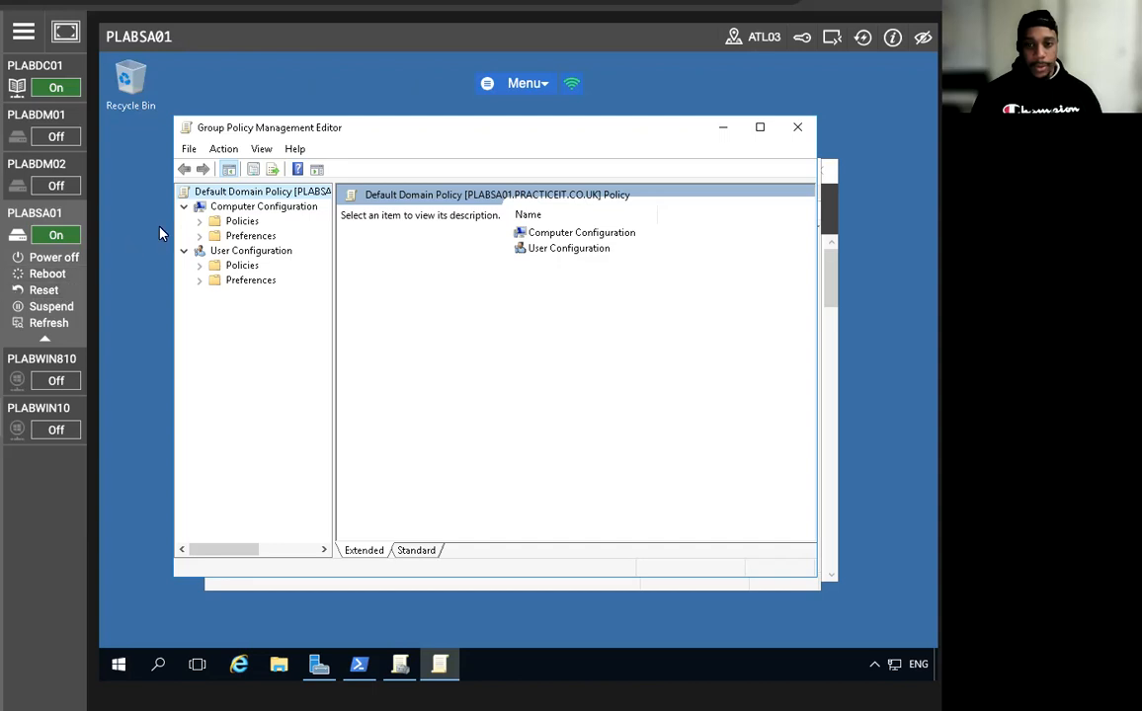
# Expand Computer Configuration policies through Windows Settings and Security Settings to Public Key Policies.
pyautogui.click(201, 222)
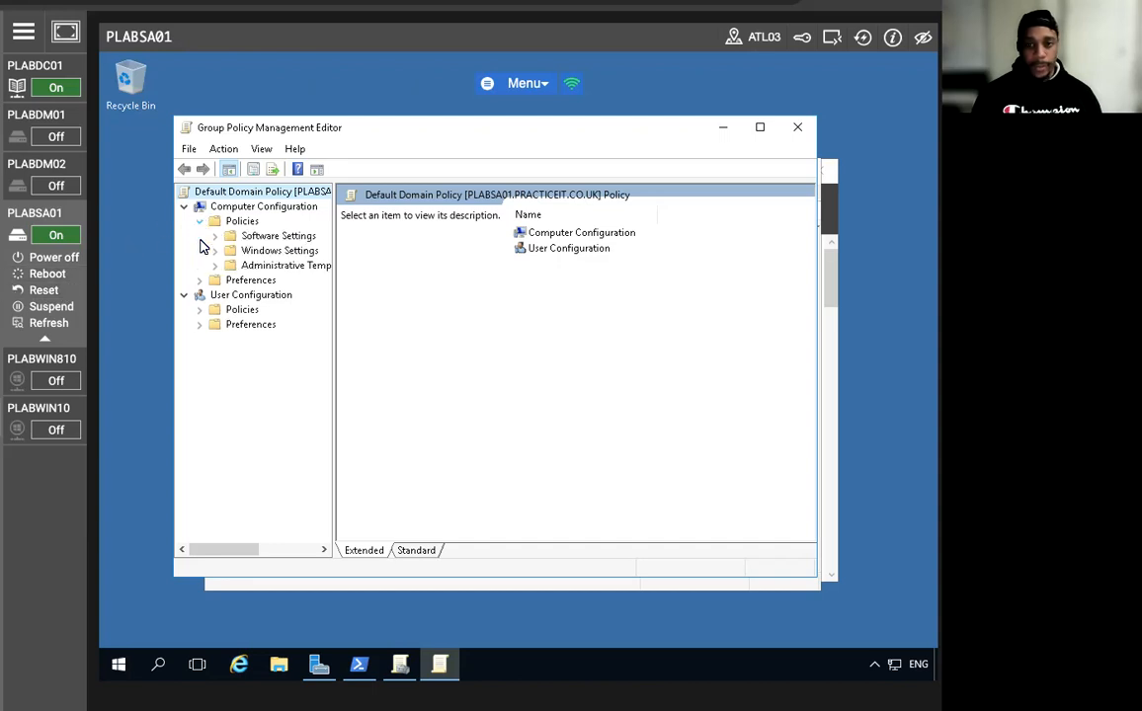
pyautogui.click(214, 250)
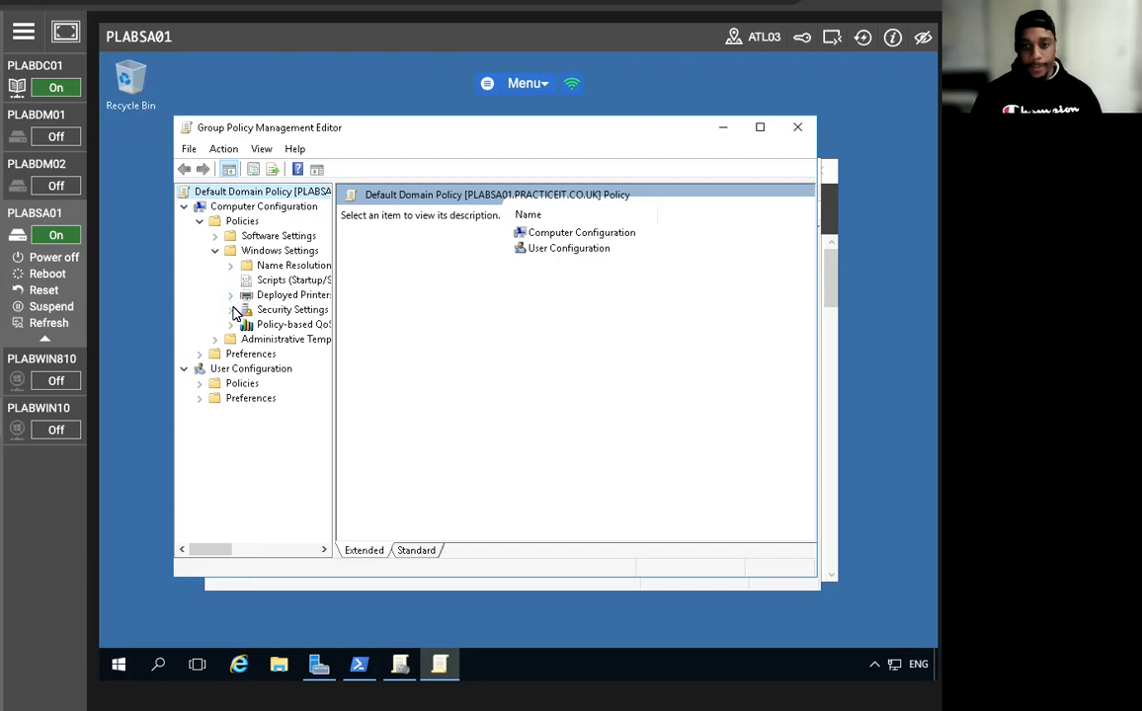
pyautogui.click(230, 312)
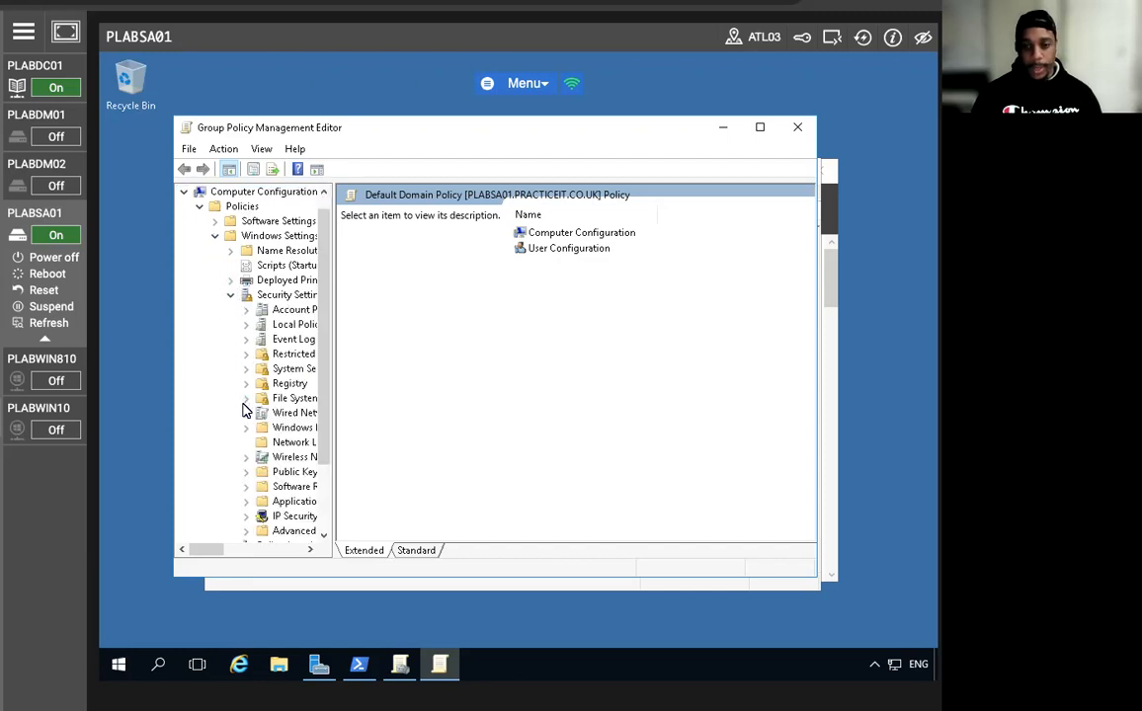
pyautogui.scroll(-2, 274, 415)
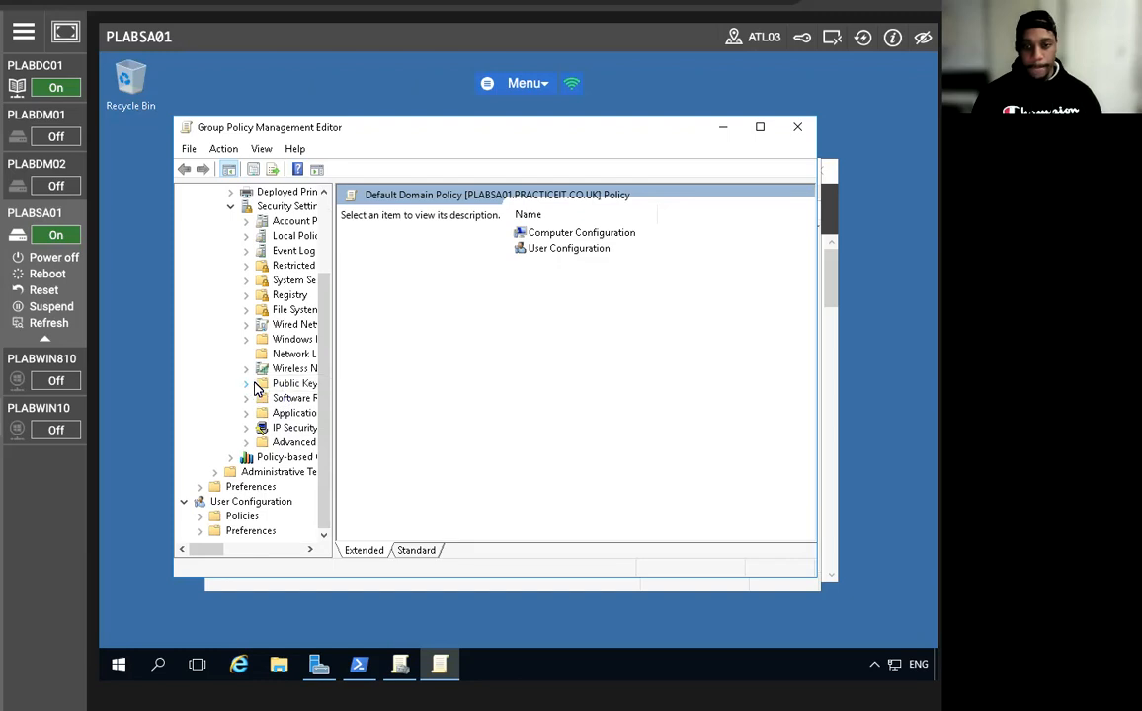
pyautogui.click(269, 386)
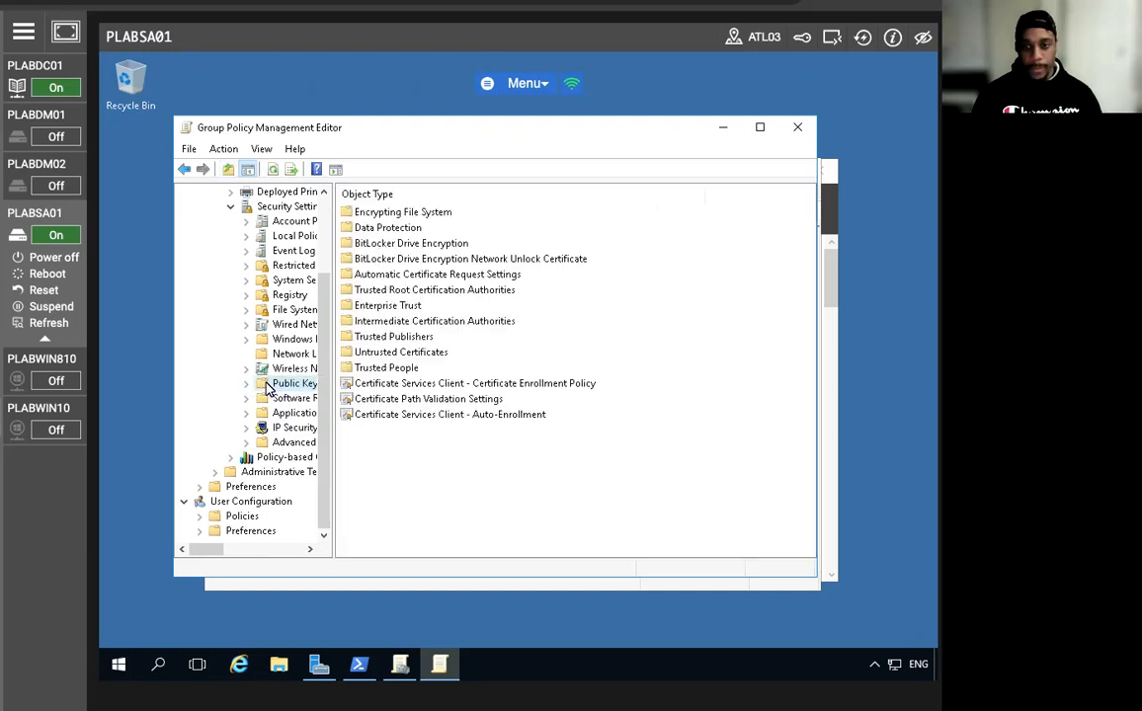
# Start a certificate import into the Trusted Root Certification Authorities store.
pyautogui.click(399, 292)
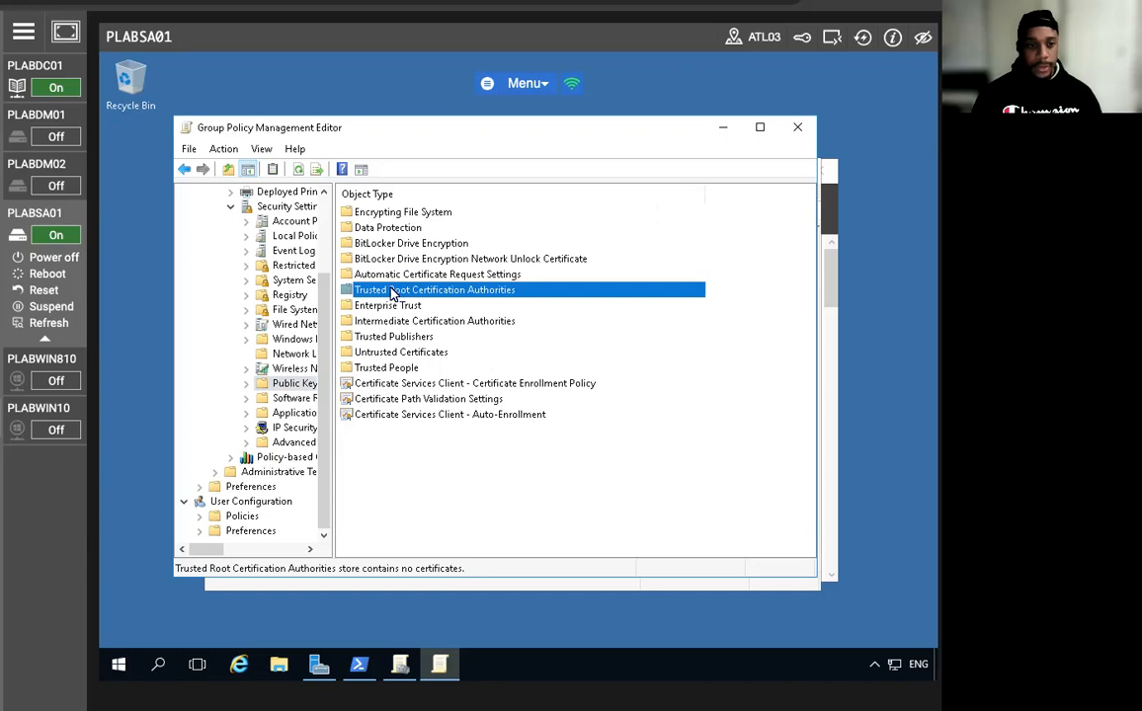
pyautogui.doubleClick(392, 292)
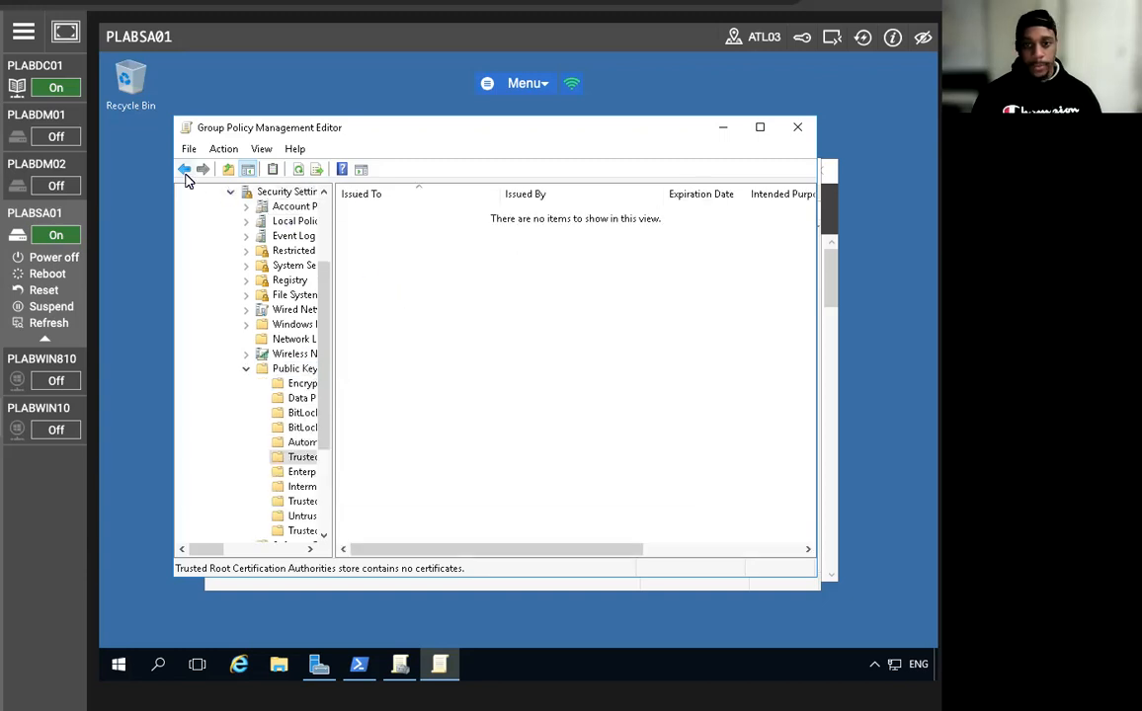
pyautogui.click(184, 170)
pyautogui.click(409, 288)
pyautogui.rightClick(416, 294)
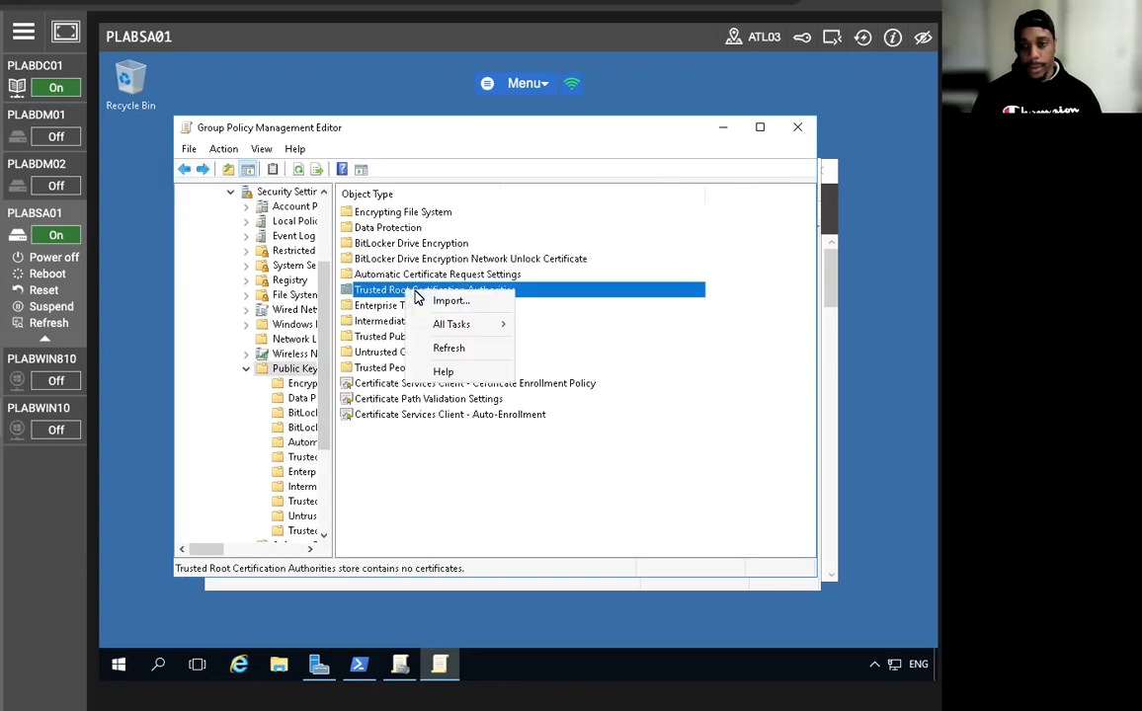
pyautogui.click(449, 300)
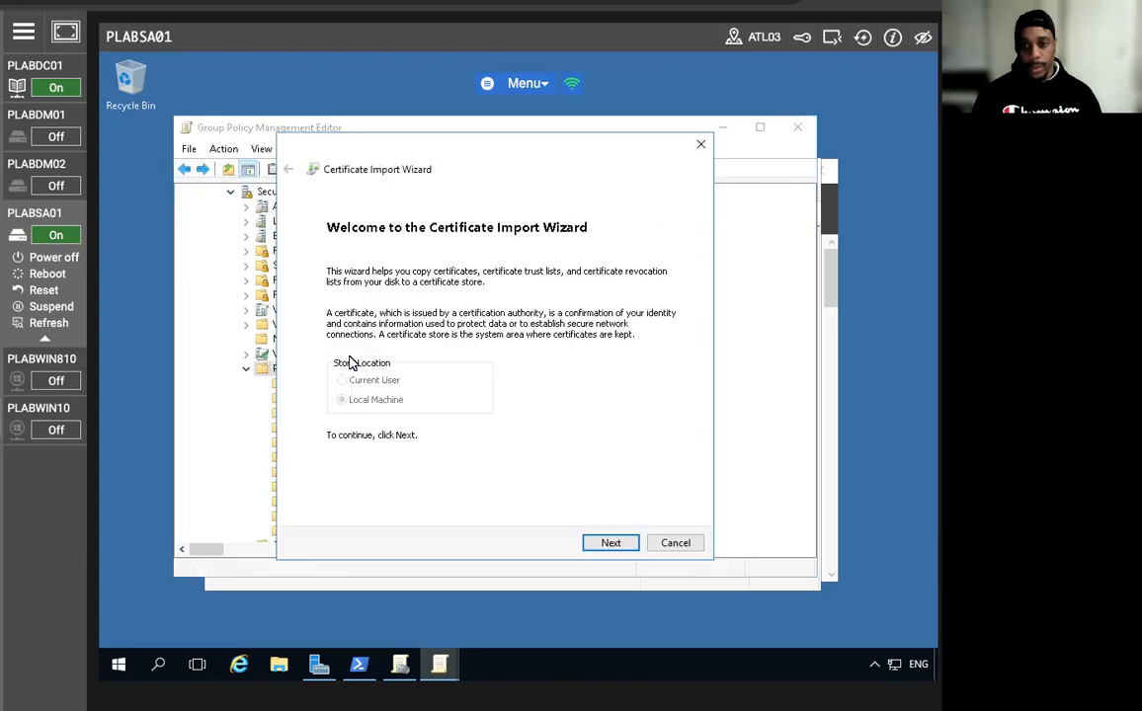
# Import \\plabdc01\c$\plabdc01.cer into the policy's Trusted Root store, then close the policy editor.
pyautogui.click(610, 543)
pyautogui.write('\\\\plab')
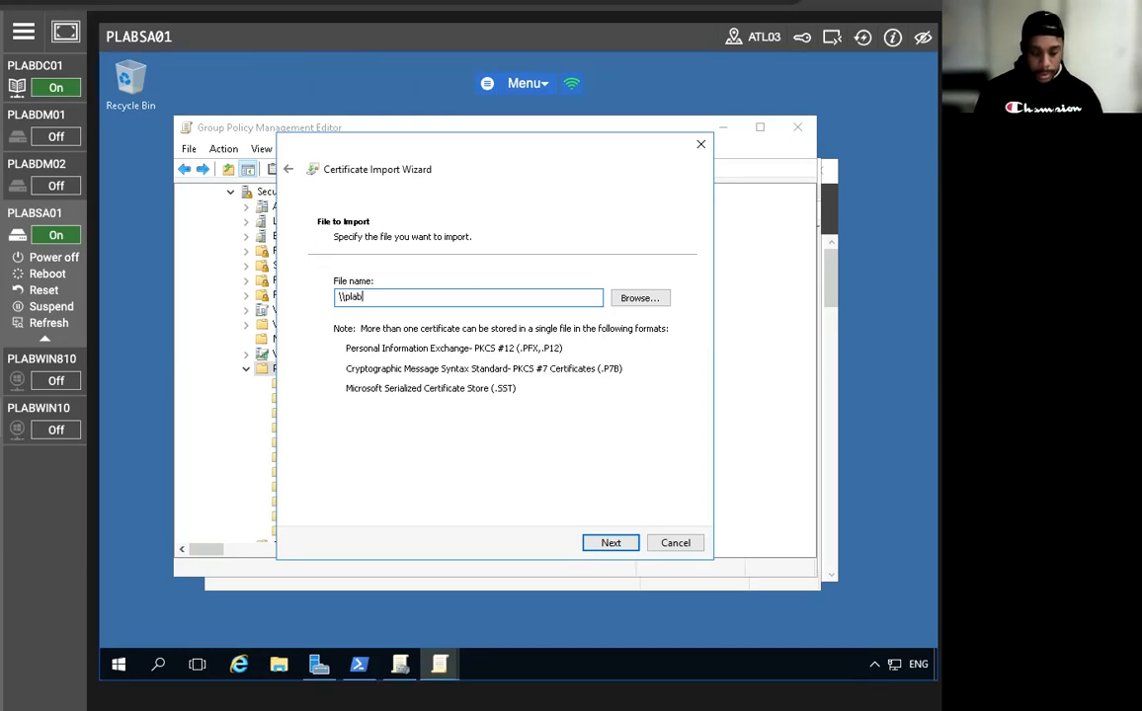
pyautogui.write('dc01')
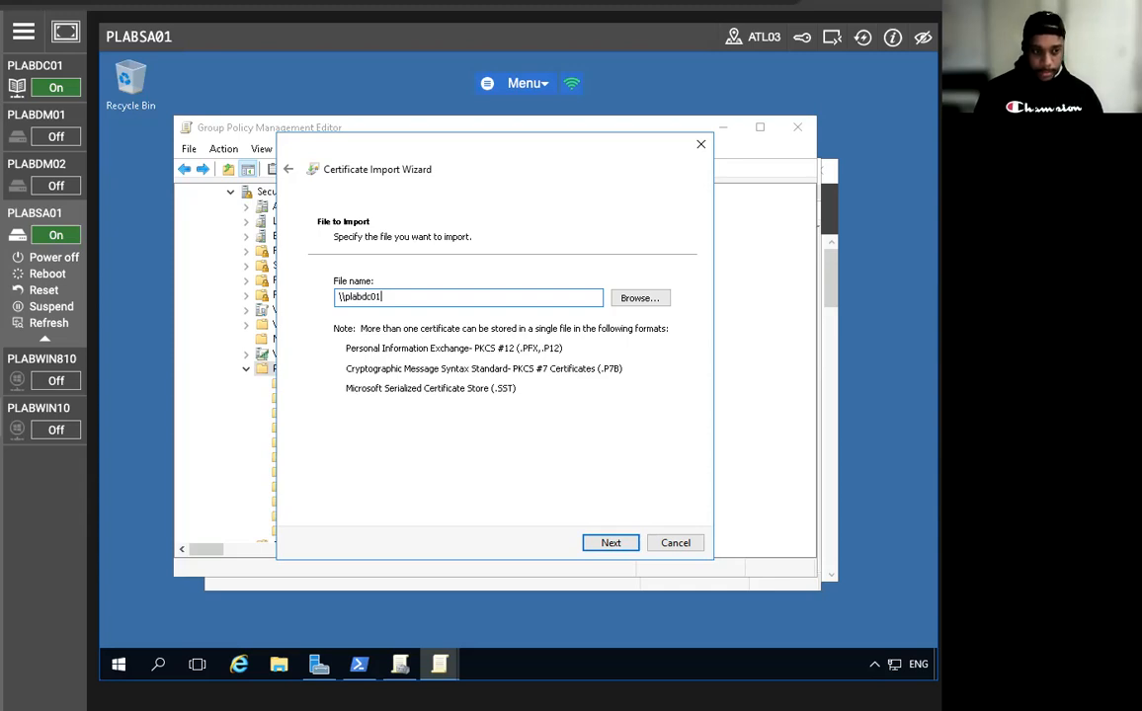
pyautogui.write('\\c')
pyautogui.write('$')
pyautogui.write('\\plab')
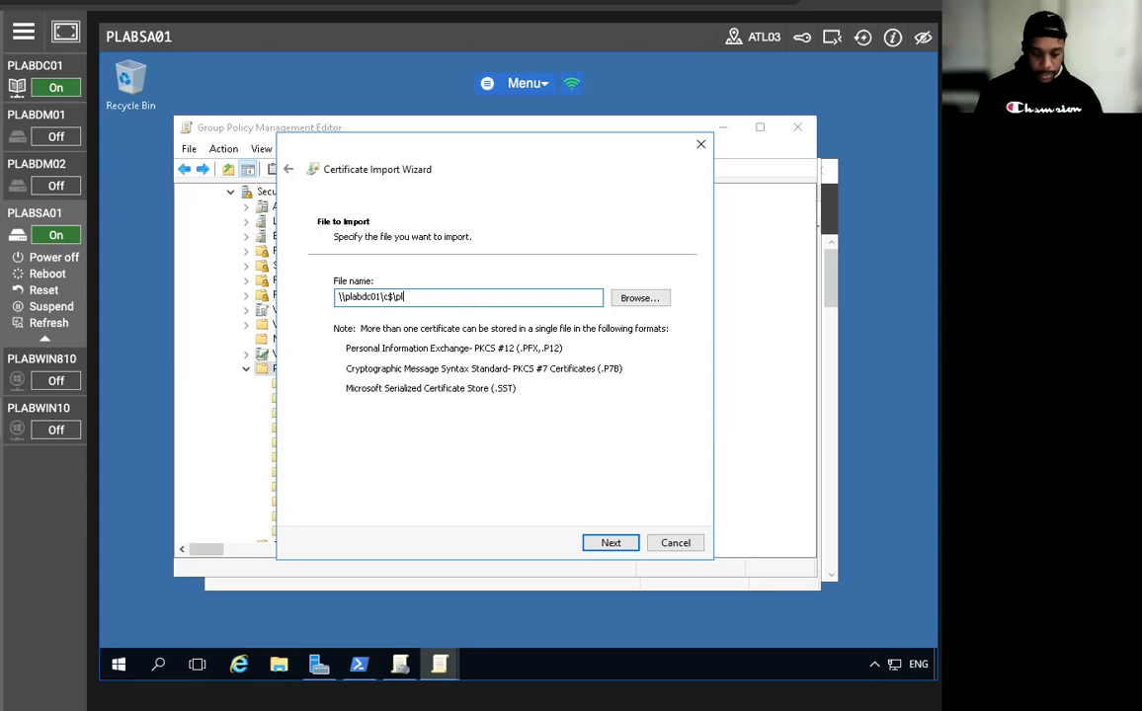
pyautogui.write('dc0')
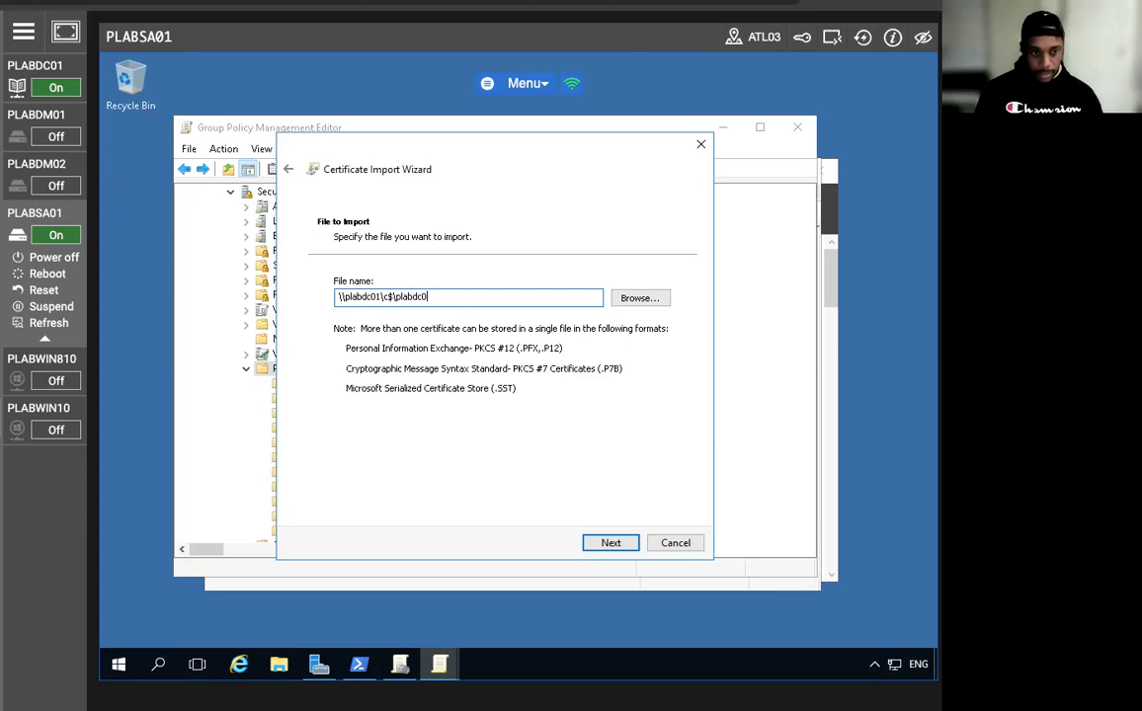
pyautogui.write('1.cer')
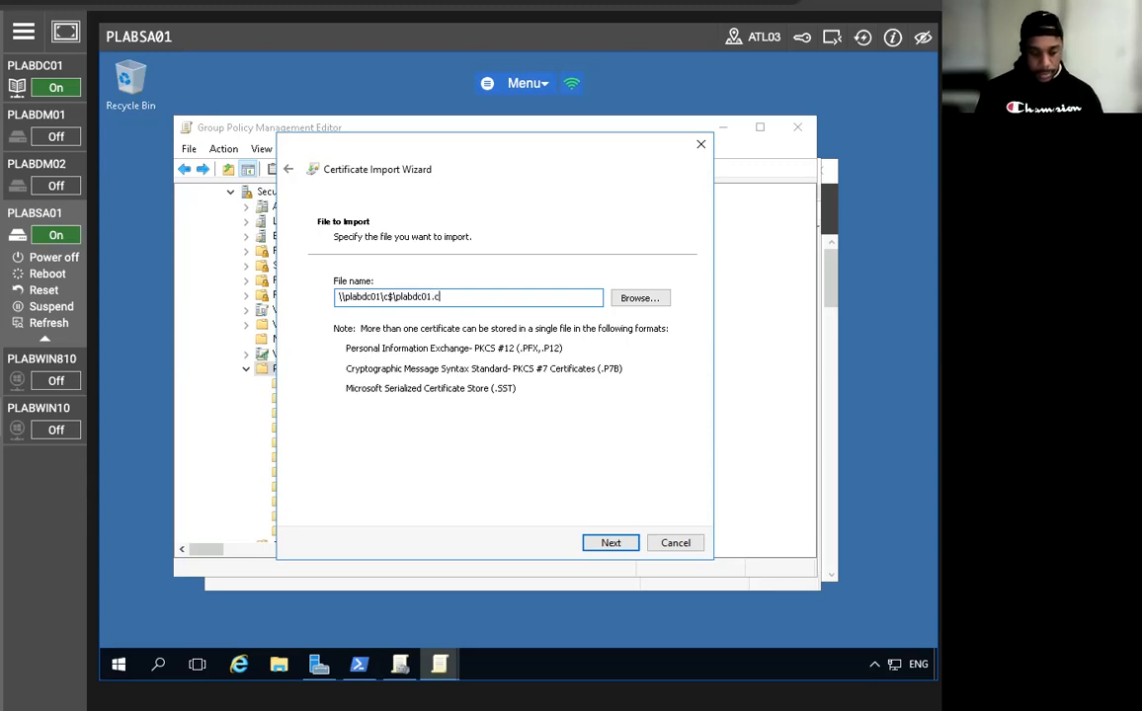
pyautogui.click(593, 544)
pyautogui.click(608, 543)
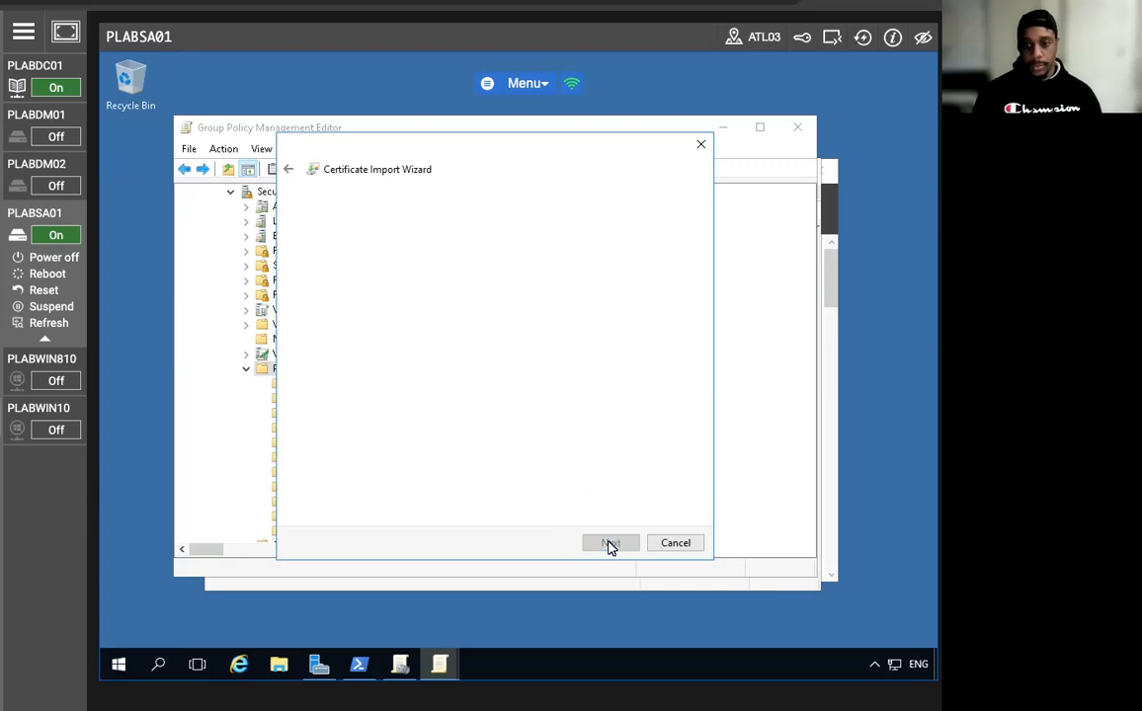
pyautogui.click(591, 542)
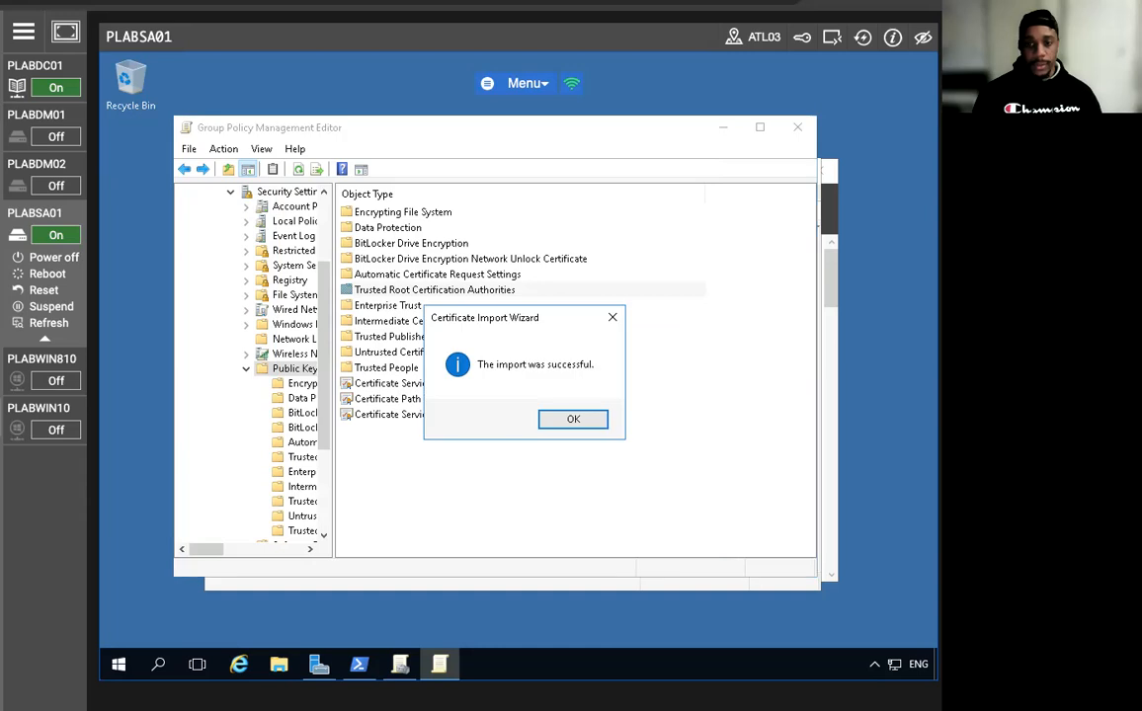
pyautogui.press('Return')
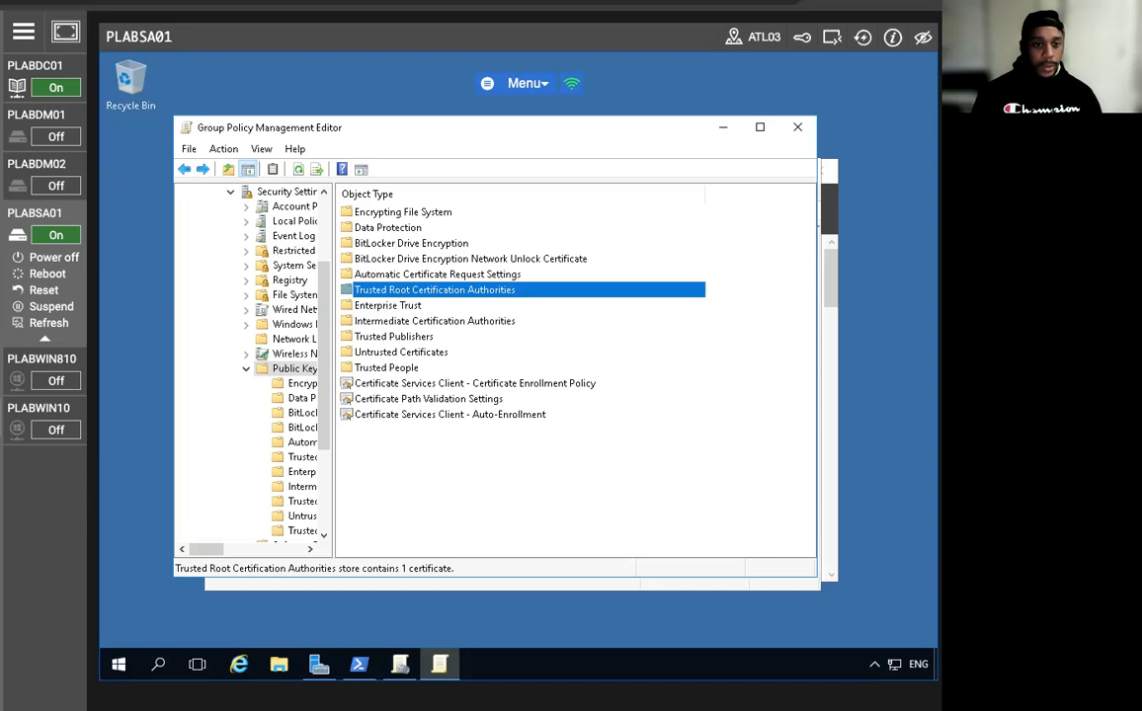
pyautogui.click(796, 129)
# Minimize Group Policy Management so the PLABSA01 Server Manager Dashboard is in front.
pyautogui.click(724, 172)
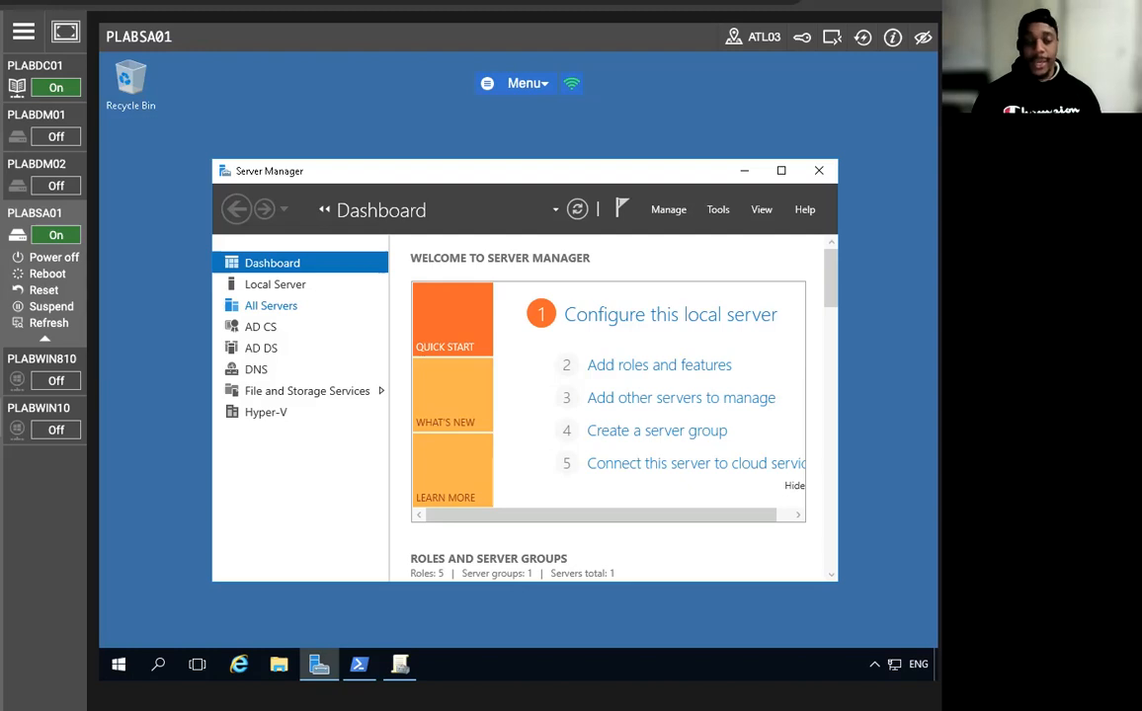
# On PLABDC01, run netsh interface ip add dns name=Ethernet addr=192.168.0.4 index=2 as administrator.
pyautogui.click(40, 66)
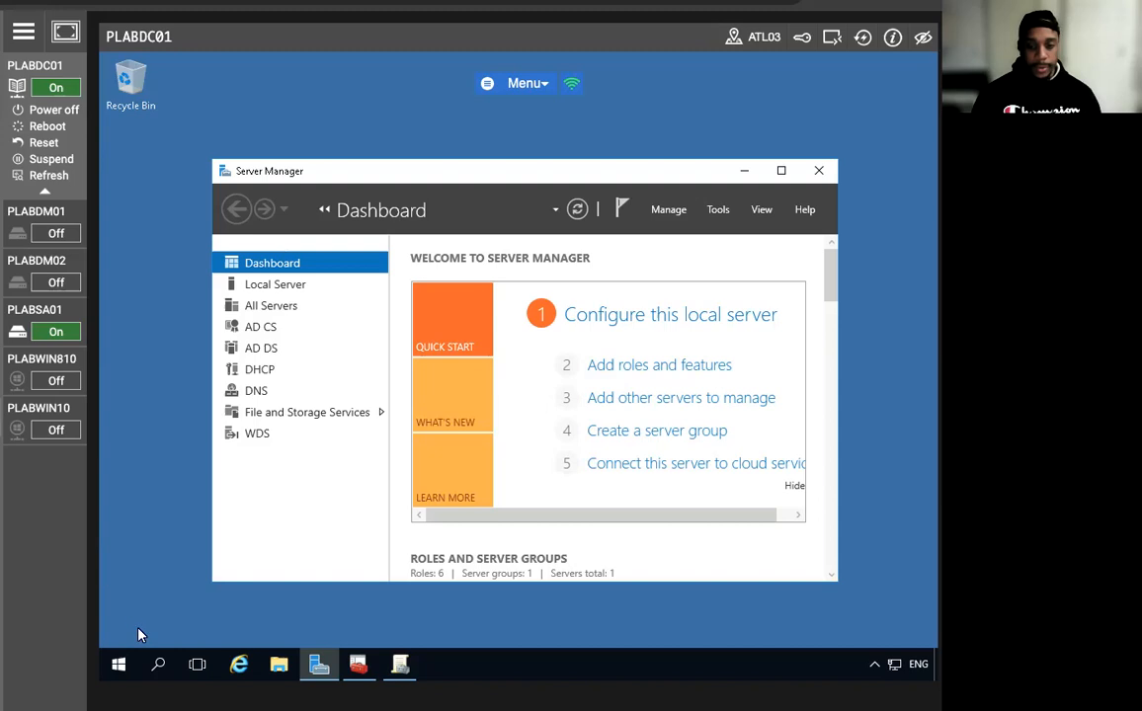
pyautogui.rightClick(118, 664)
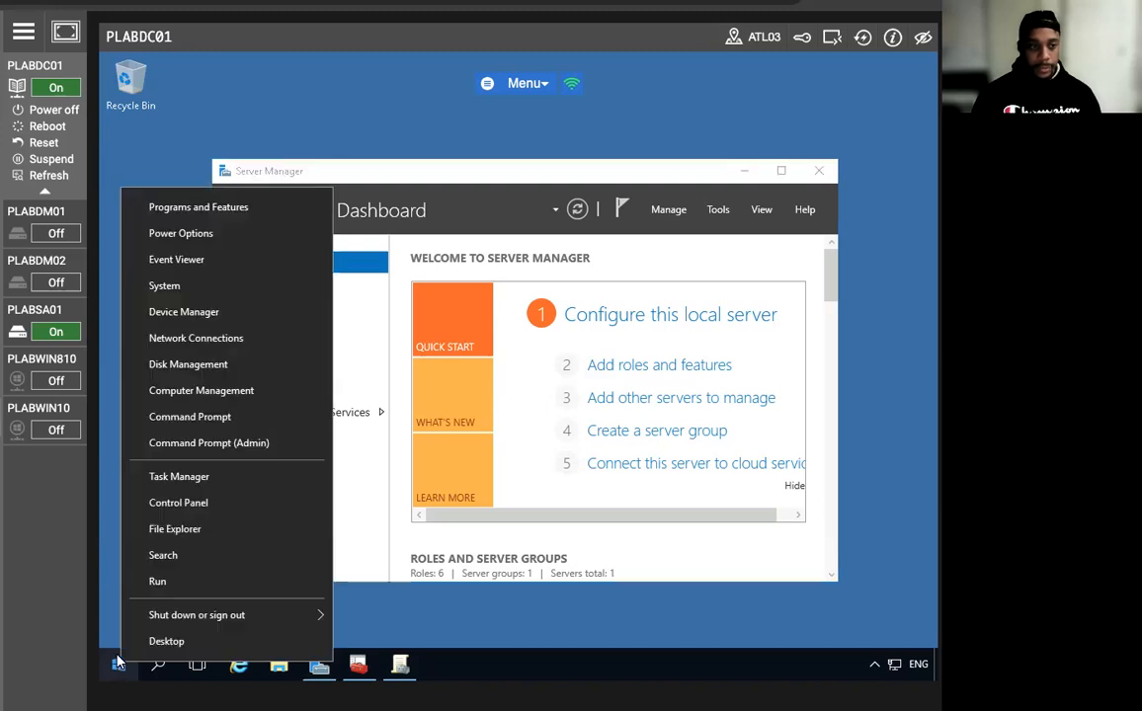
pyautogui.click(182, 422)
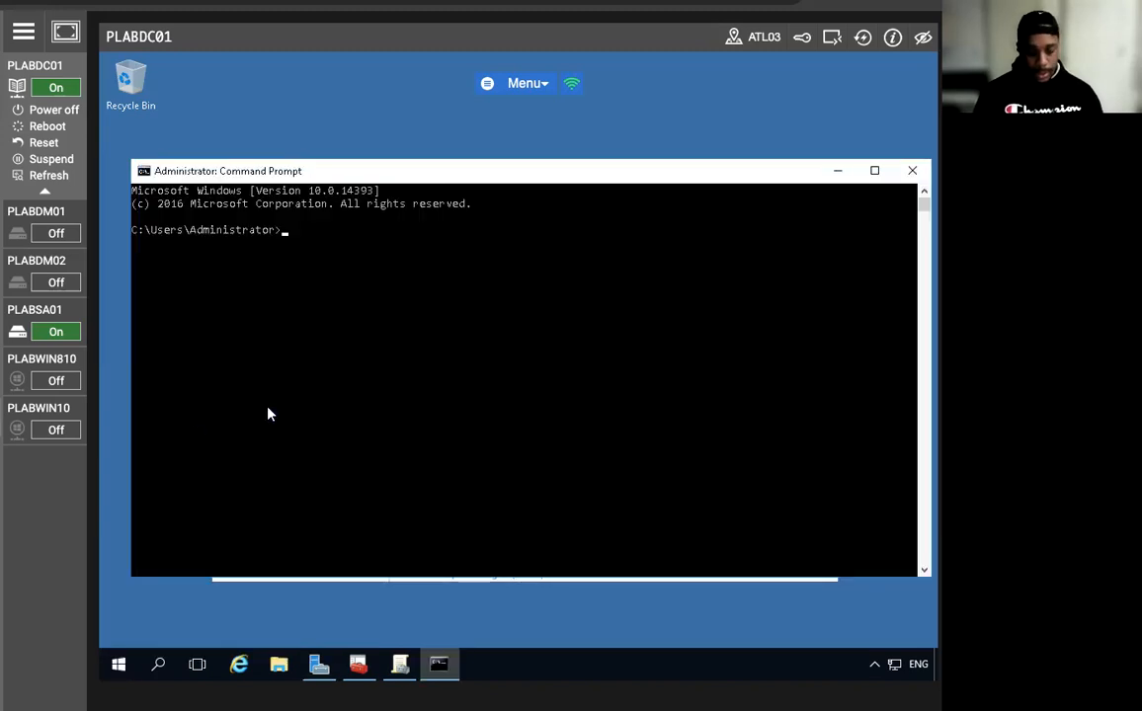
pyautogui.write('netsh')
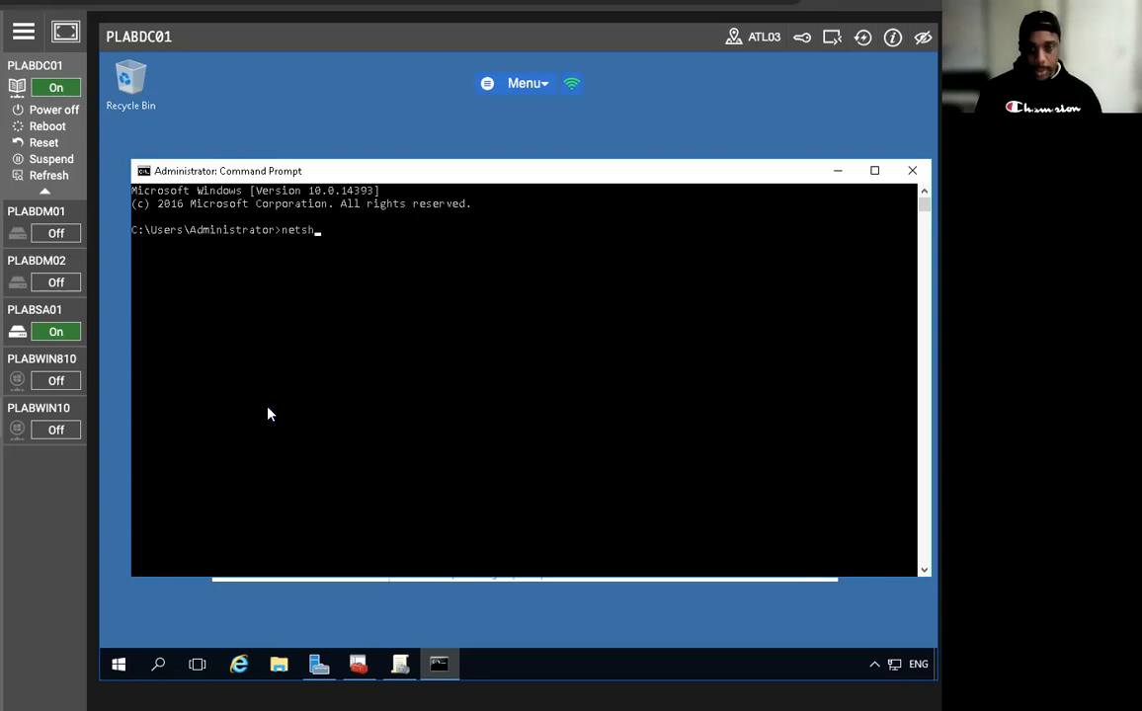
pyautogui.write(' interface')
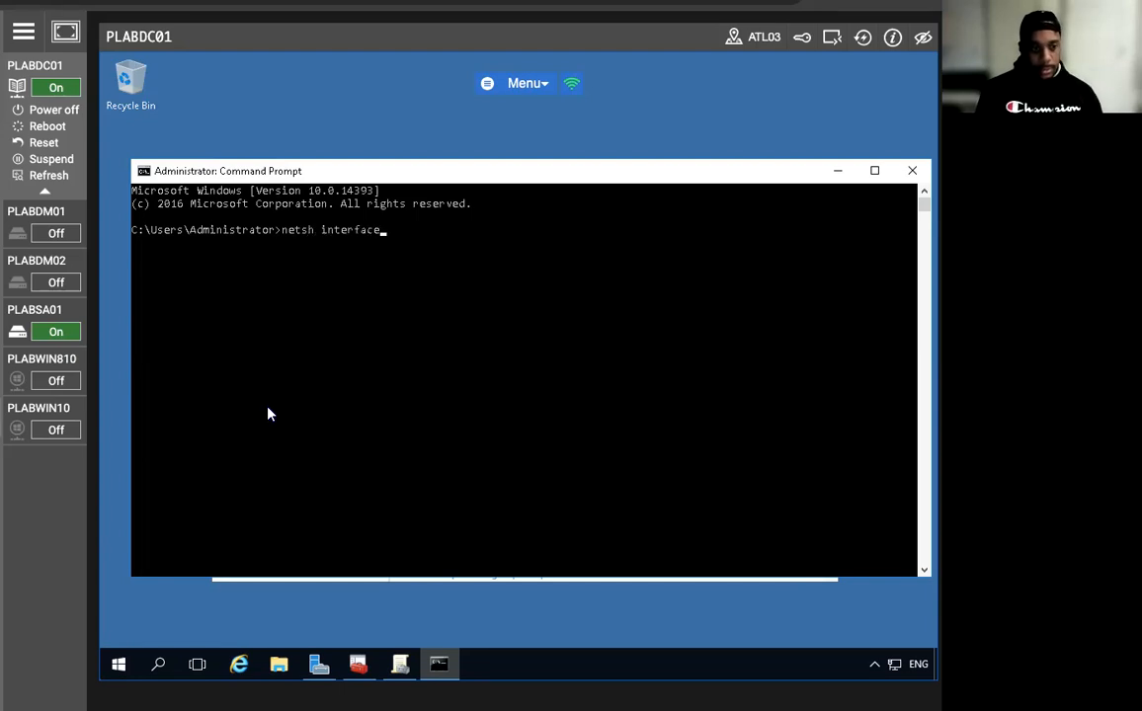
pyautogui.write(' ip a')
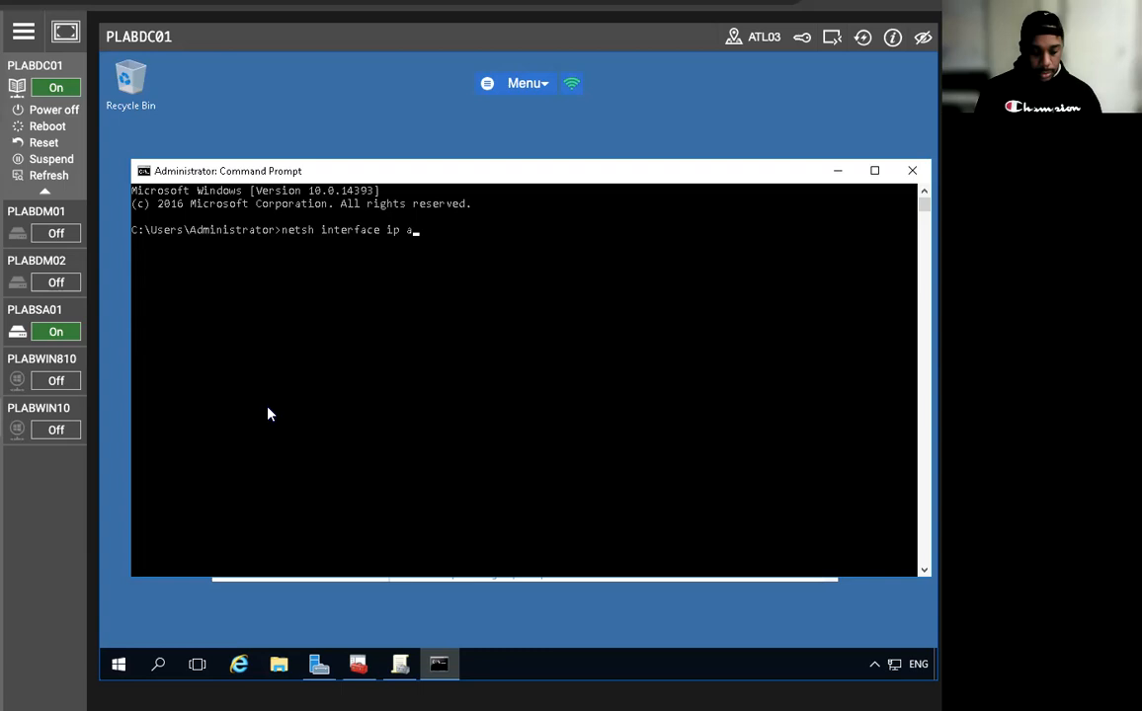
pyautogui.write('dd dns ')
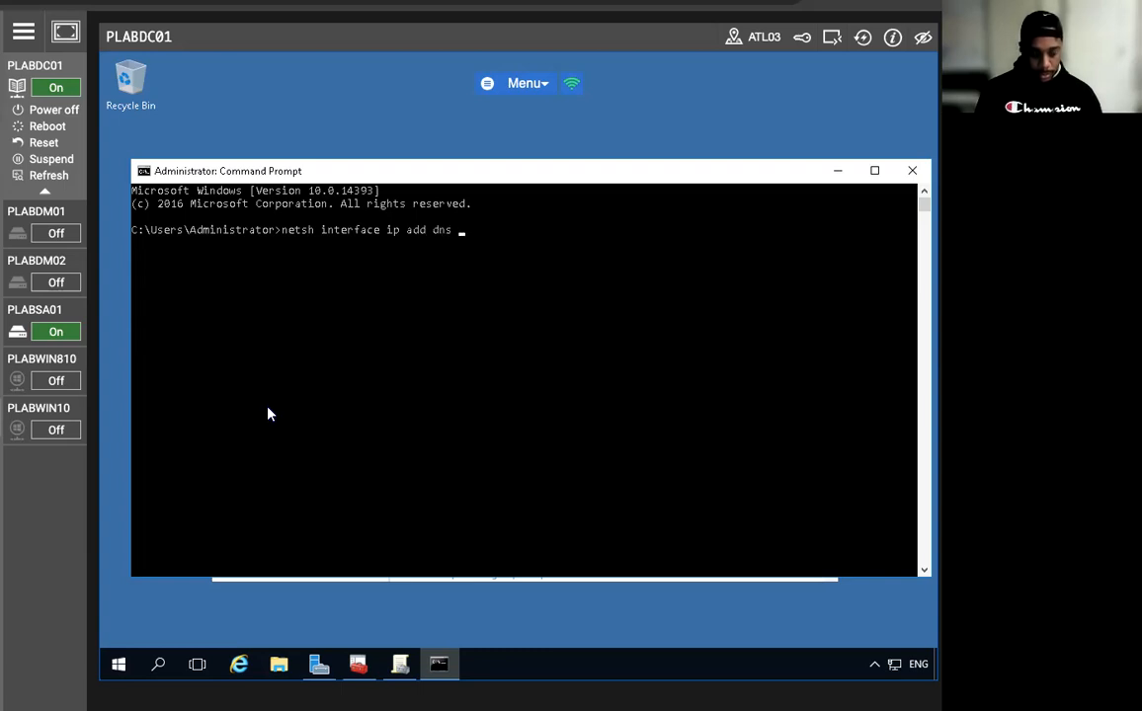
pyautogui.write('name=E')
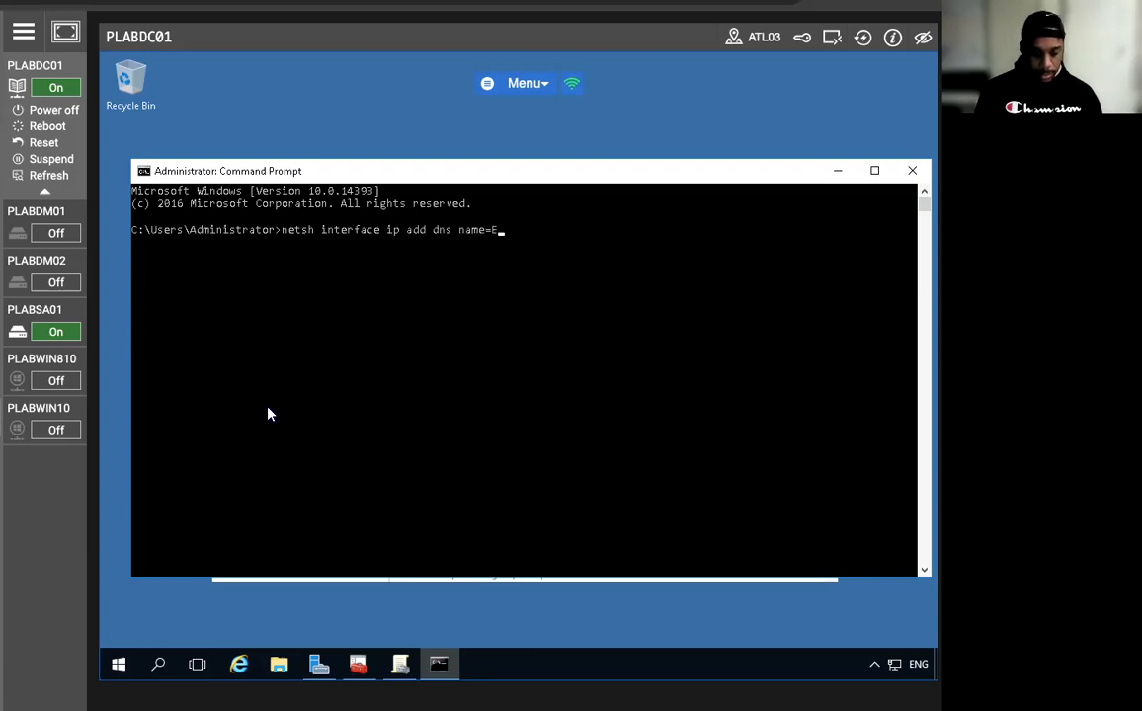
pyautogui.write('thernet add')
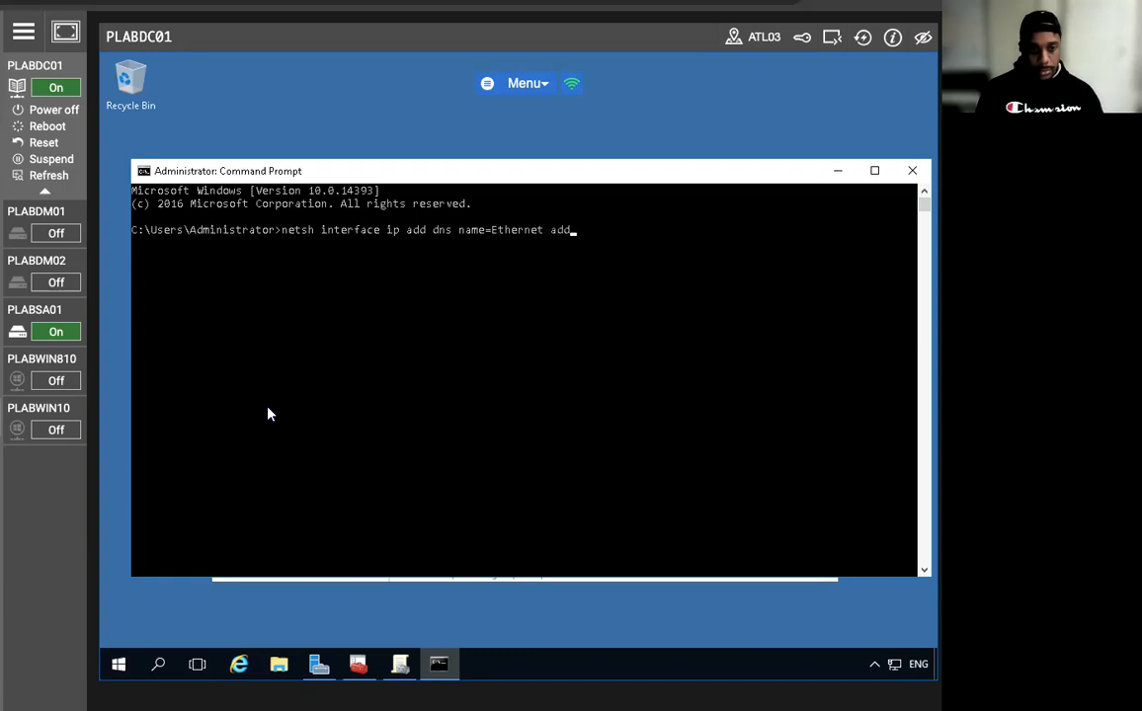
pyautogui.write('r=192')
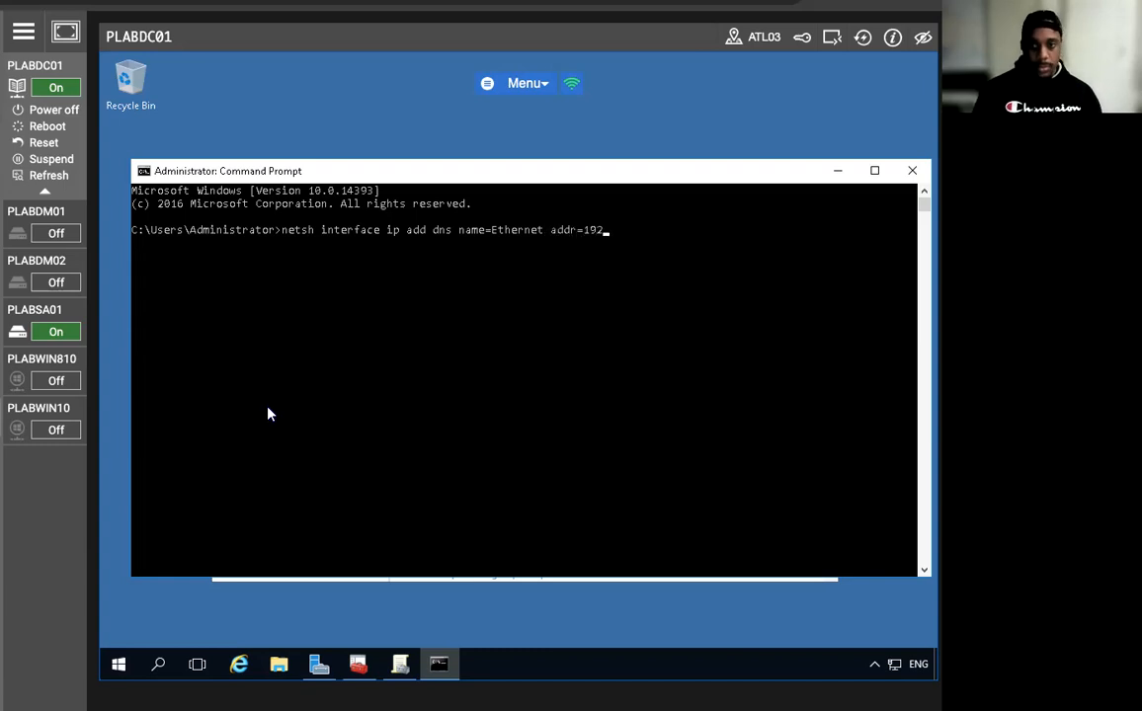
pyautogui.write('.168.0.4')
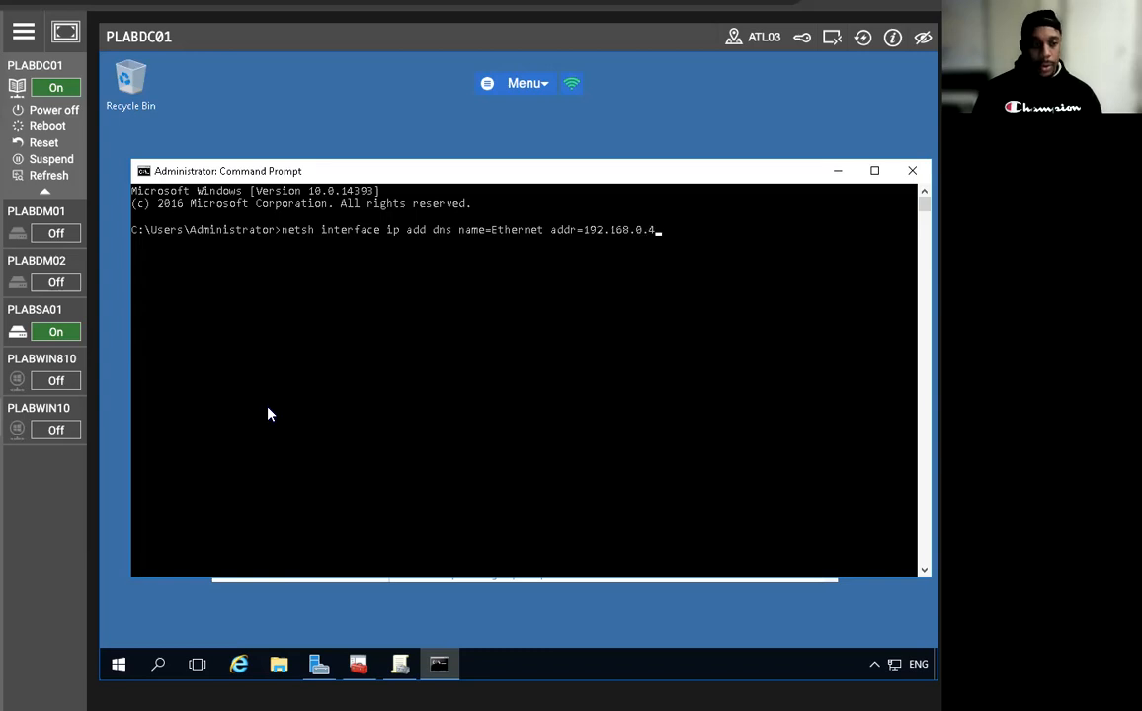
pyautogui.write(' index2')
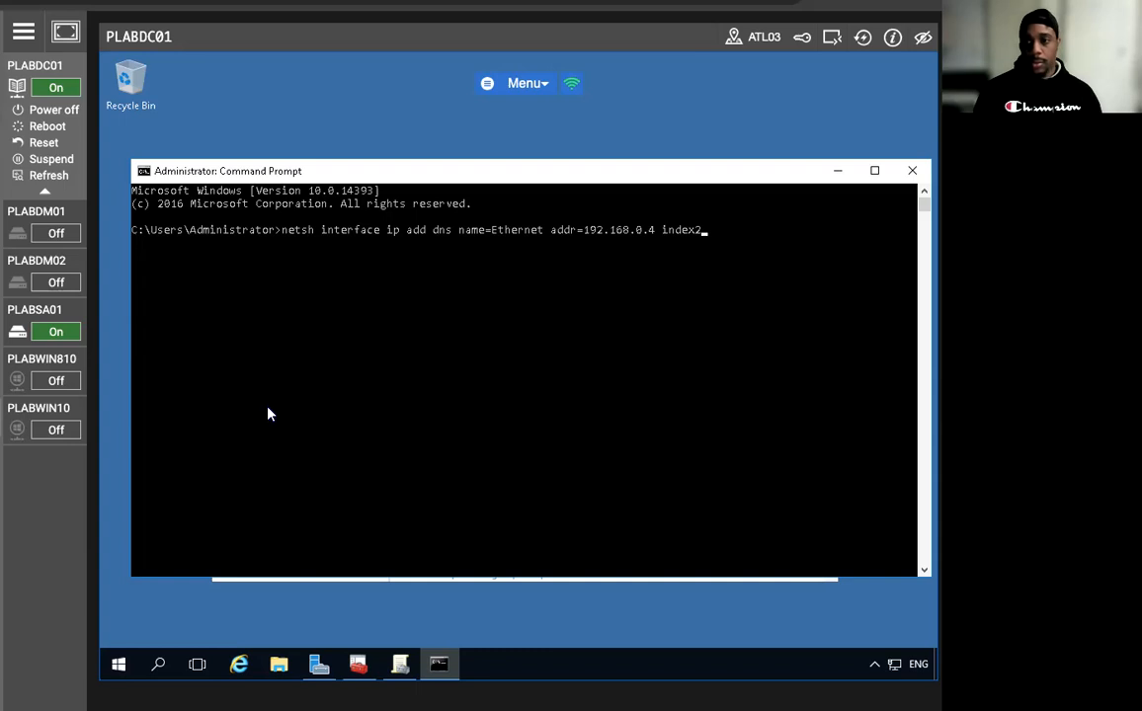
pyautogui.press('BackSpace')
pyautogui.write('=')
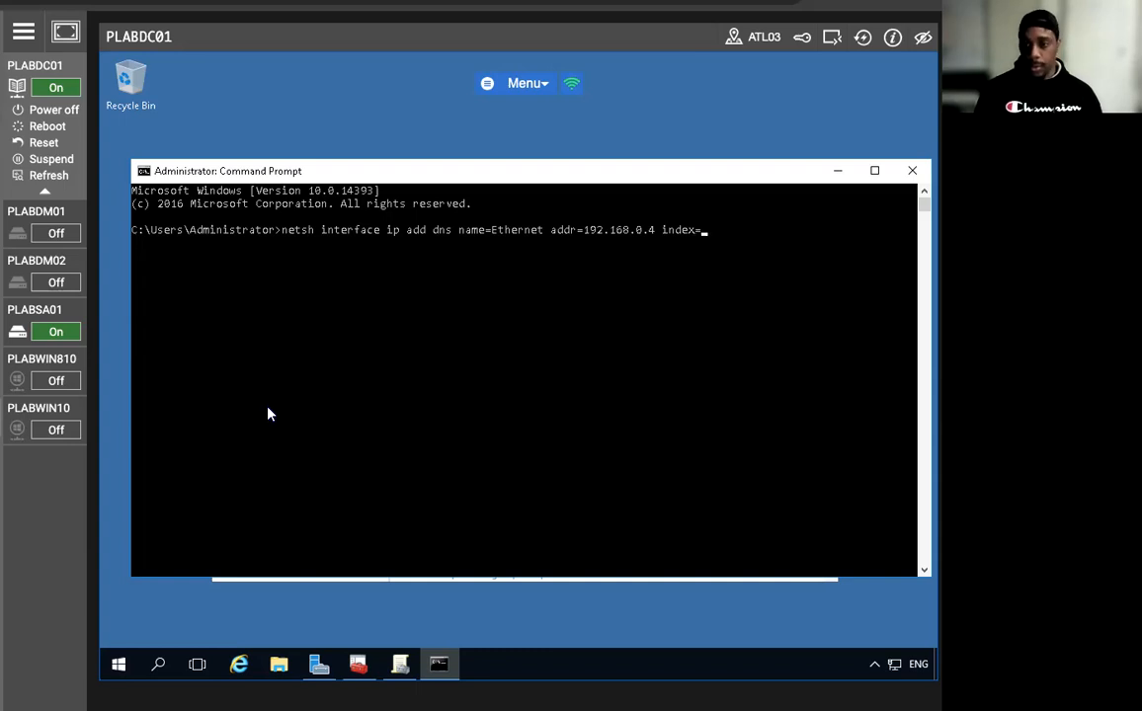
pyautogui.write('2')
pyautogui.press('Return')
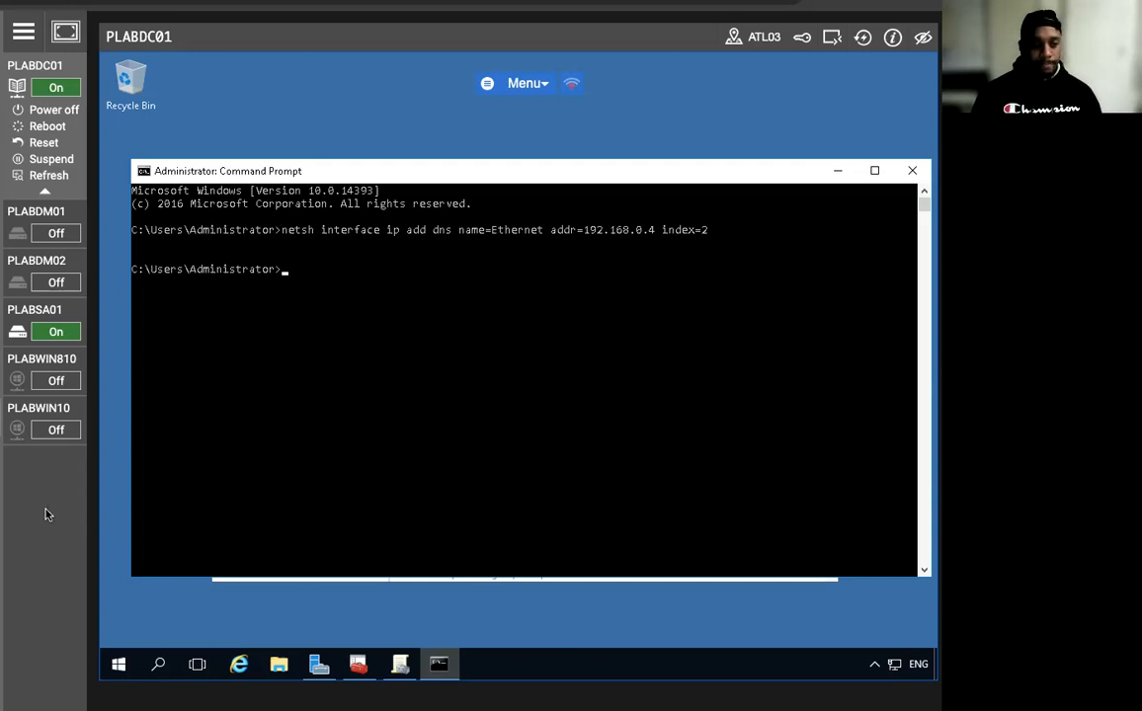
pyautogui.click(318, 664)
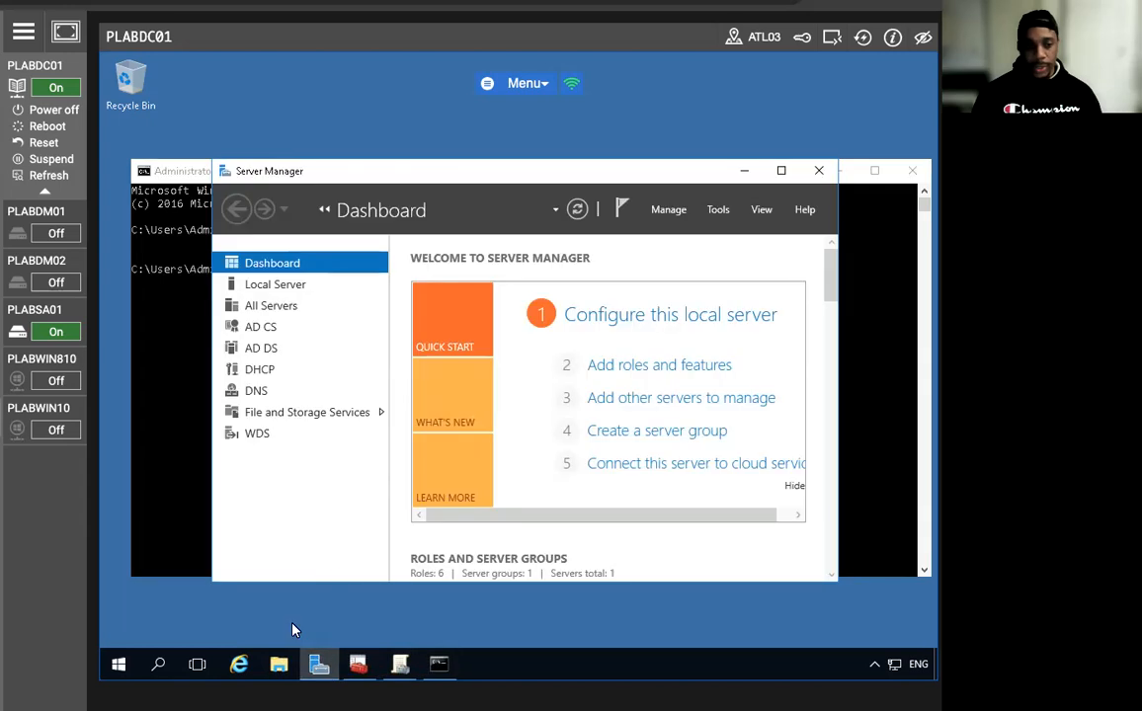
# Launch DNS Manager from Server Manager's Tools and select the PLABDC01 server.
pyautogui.click(719, 211)
pyautogui.click(724, 445)
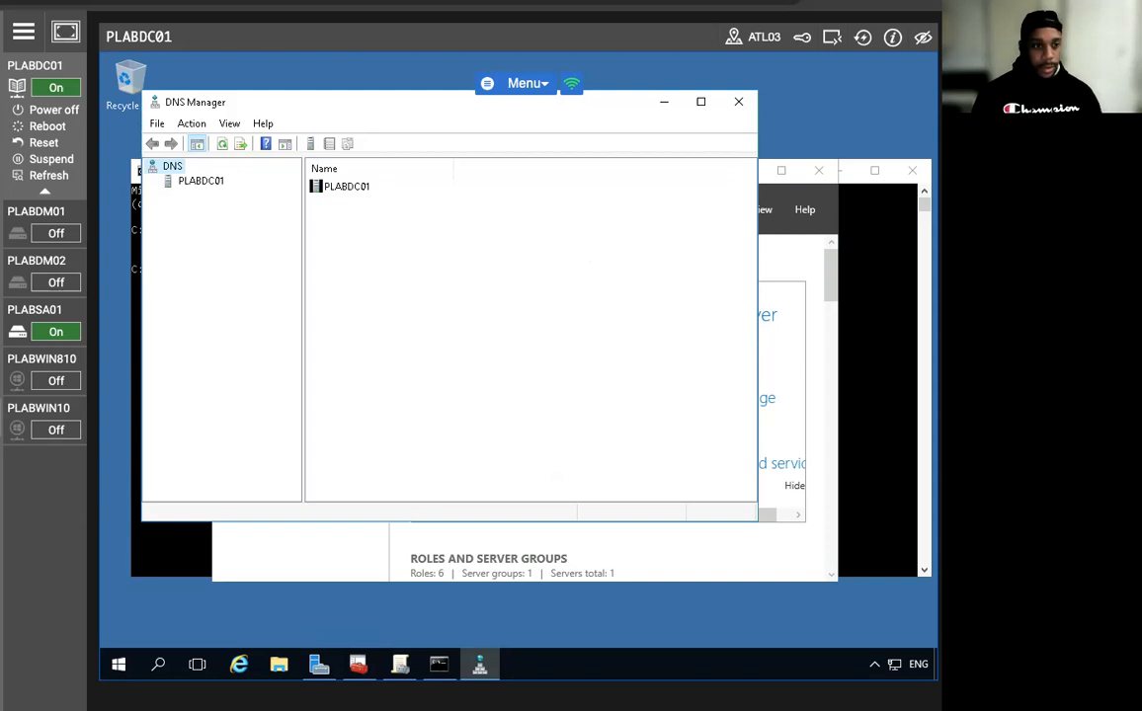
pyautogui.click(196, 182)
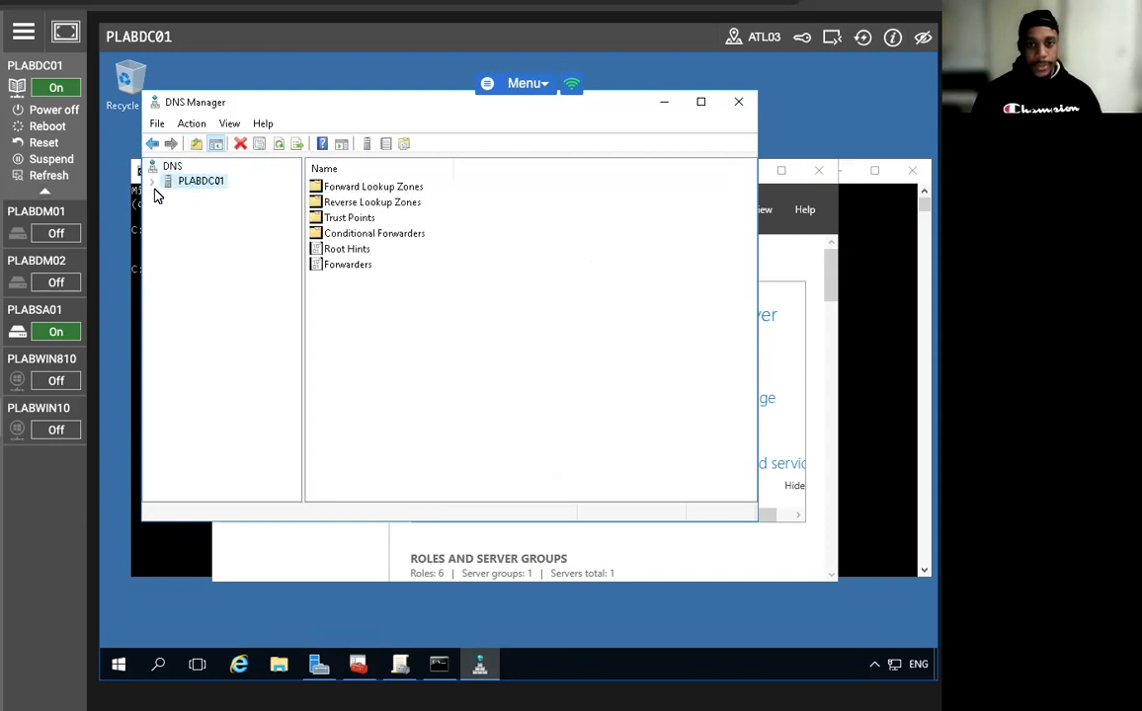
# Create a PRACTICEIT.CO.UK conditional forwarder to 192.168.0.4, stored in Active Directory forest-wide.
pyautogui.click(156, 183)
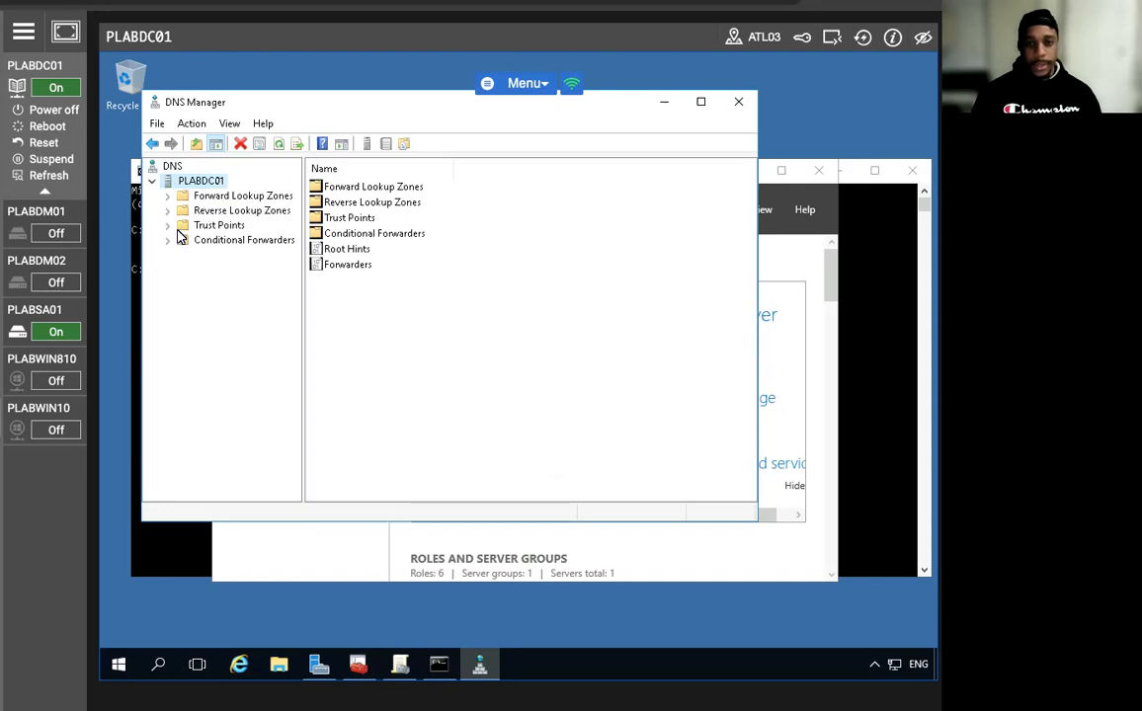
pyautogui.click(237, 242)
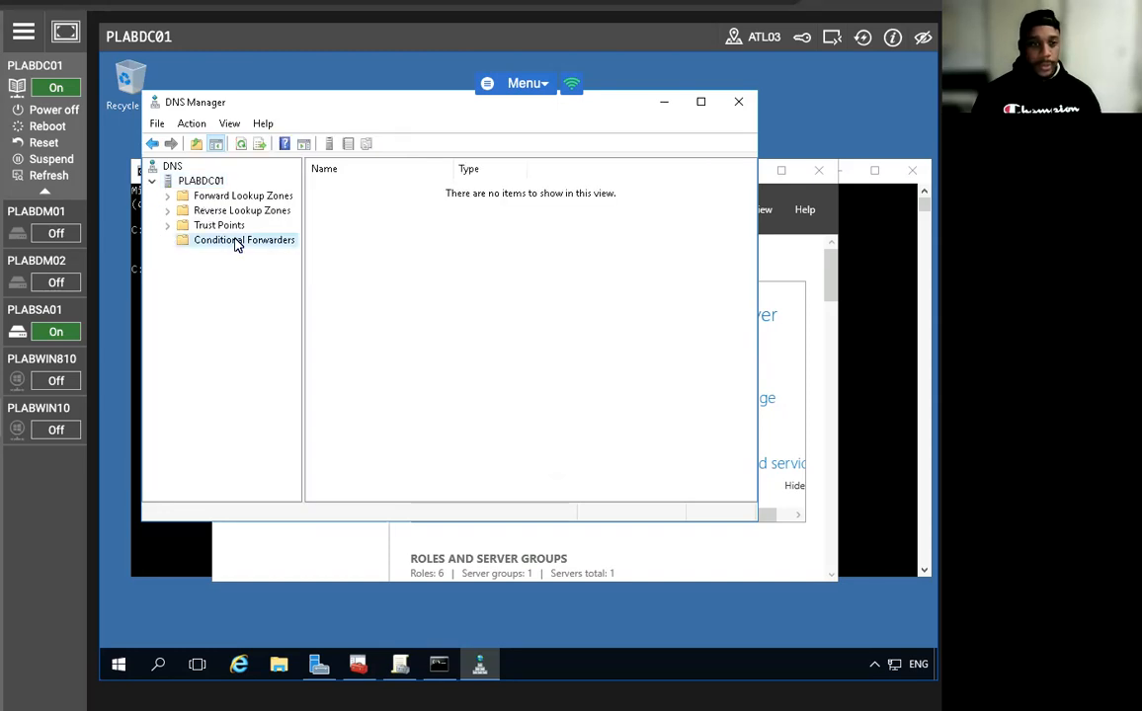
pyautogui.rightClick(237, 244)
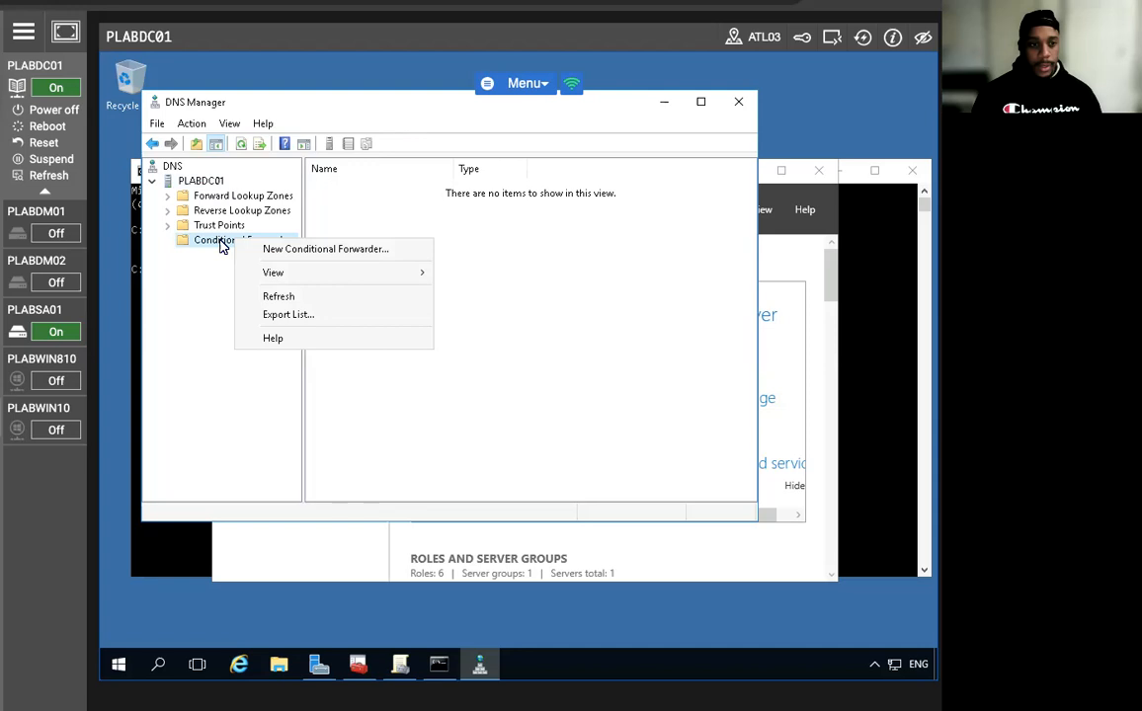
pyautogui.click(343, 250)
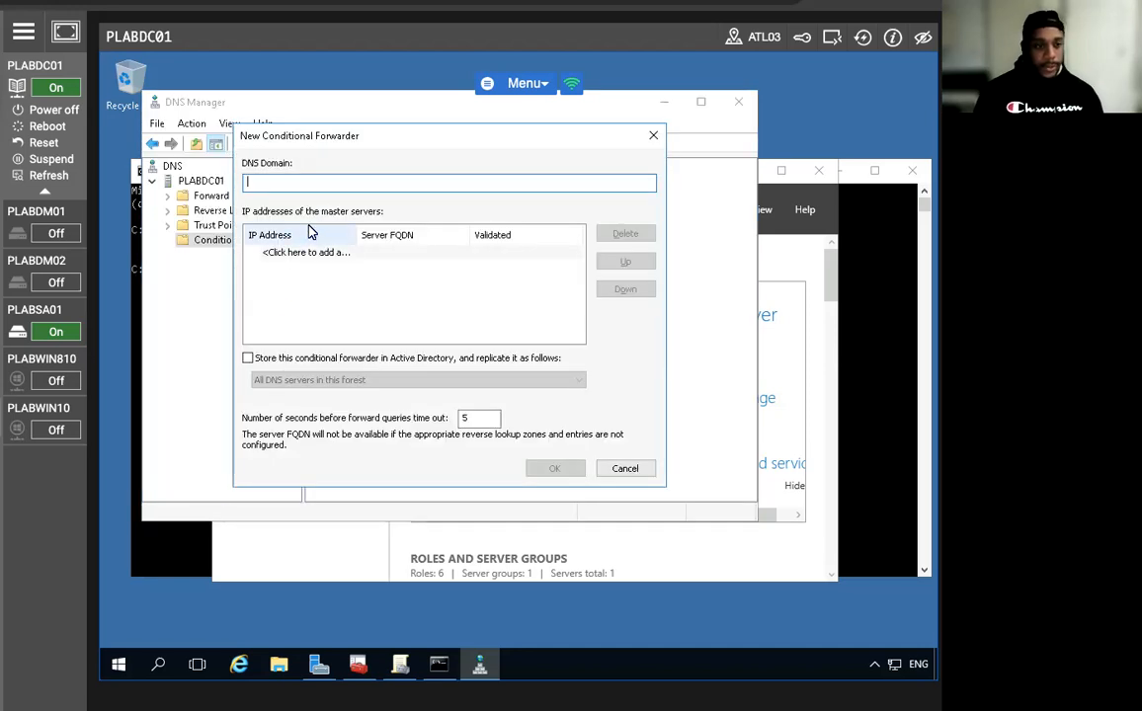
pyautogui.write('PRACTI')
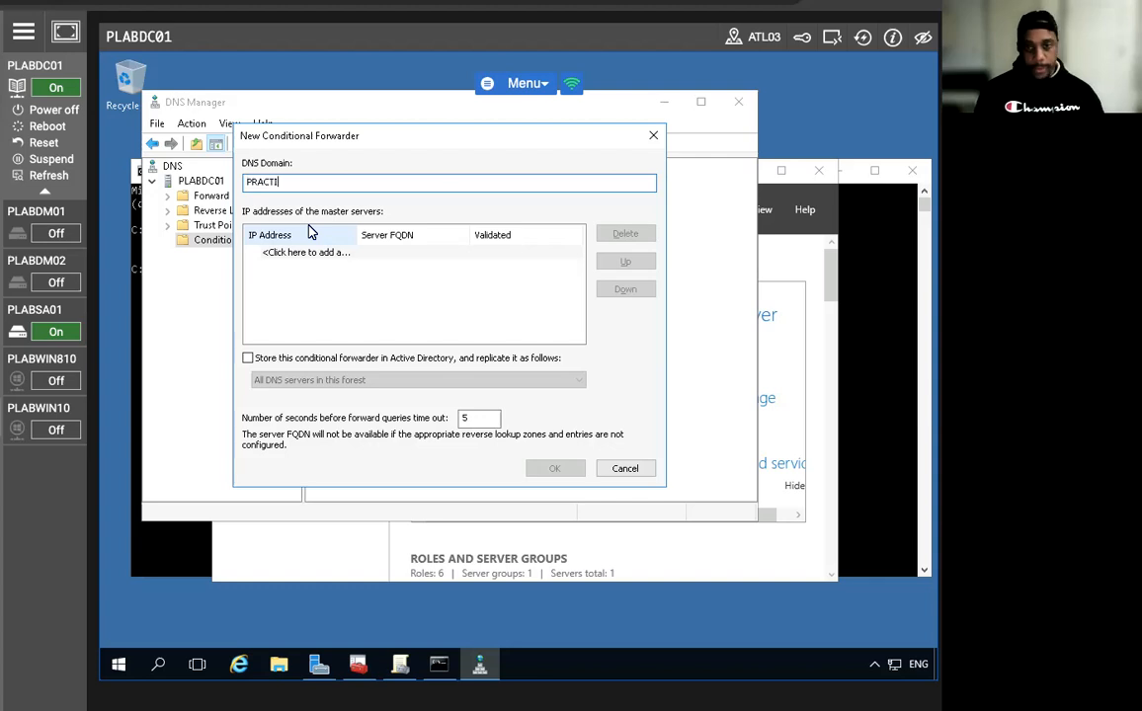
pyautogui.write('CE')
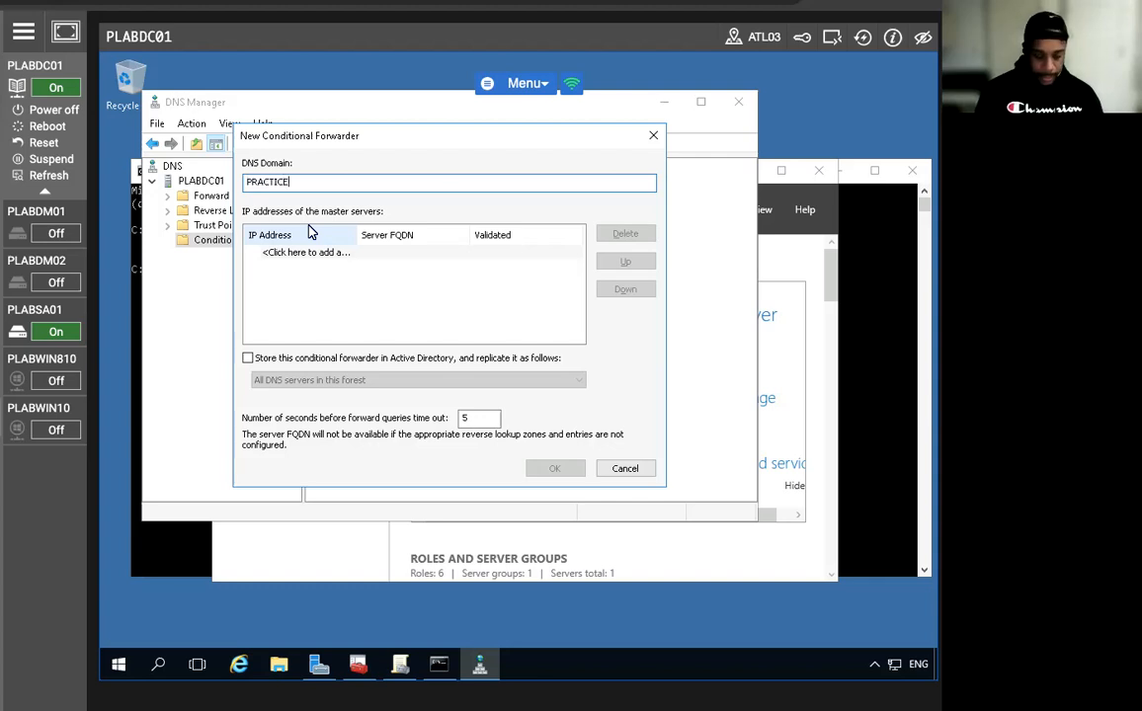
pyautogui.write('IT.C')
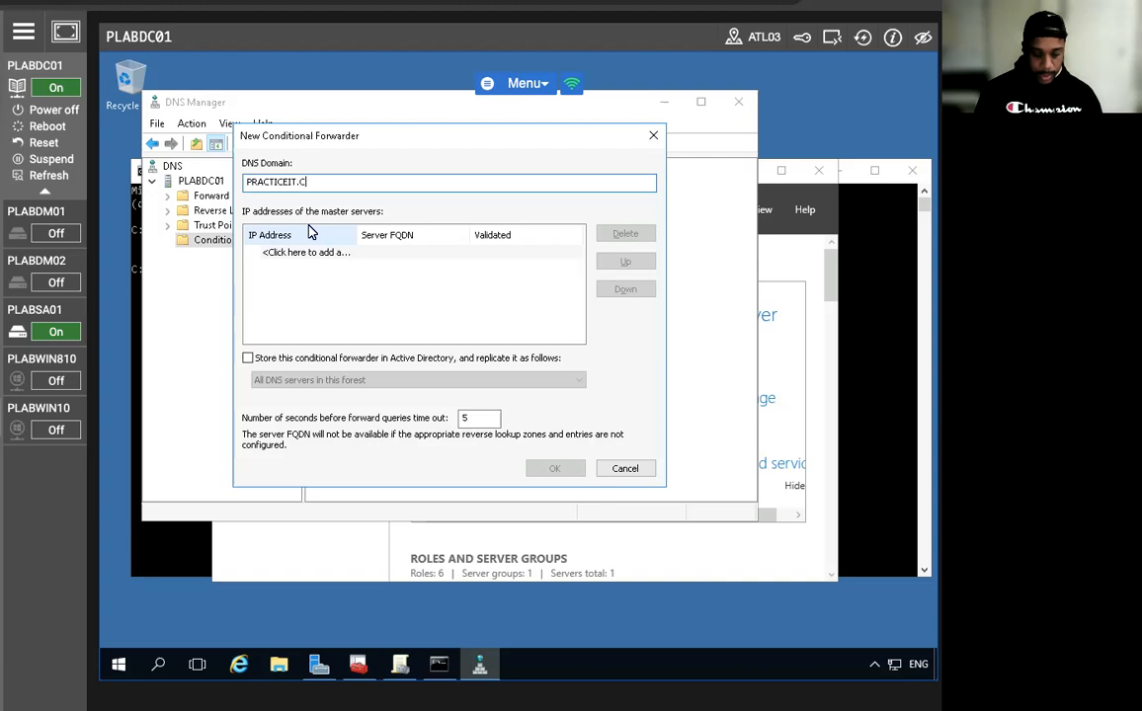
pyautogui.write('O.UK')
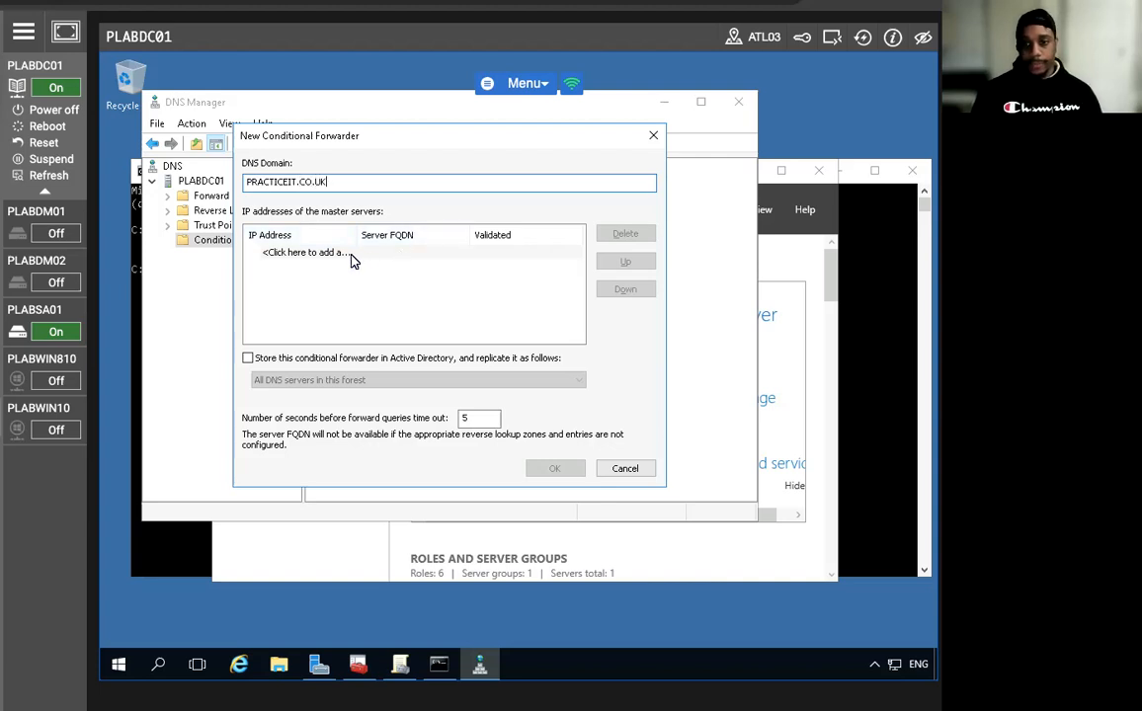
pyautogui.click(351, 253)
pyautogui.write('192')
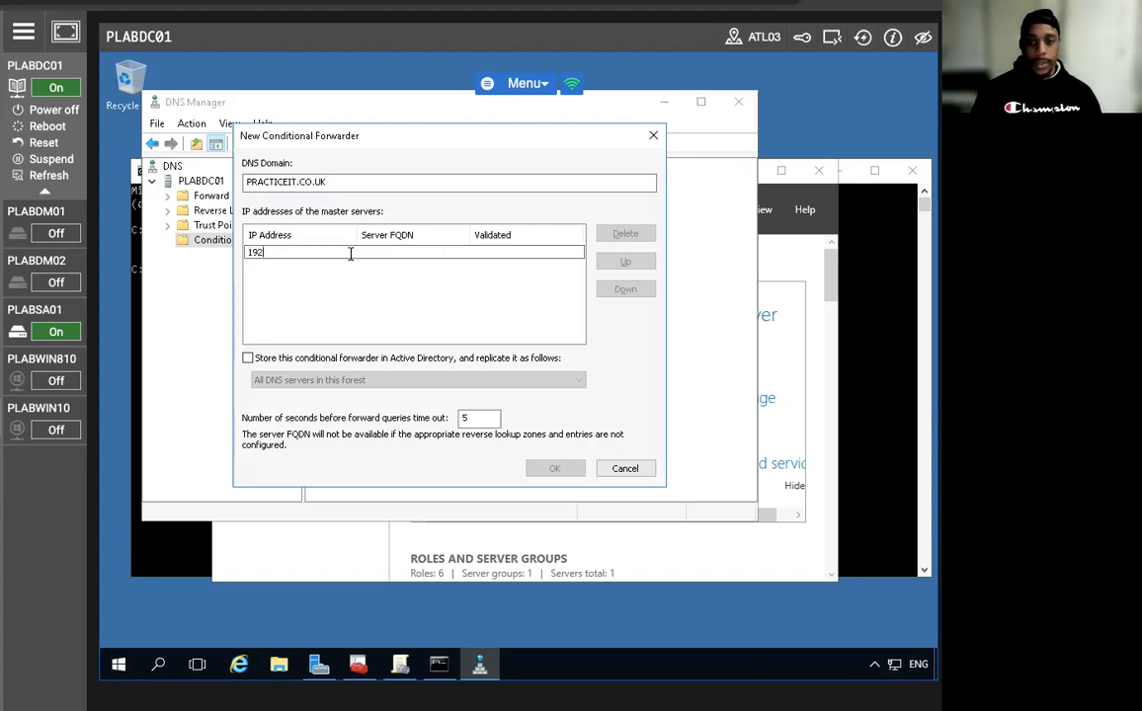
pyautogui.write('.168.')
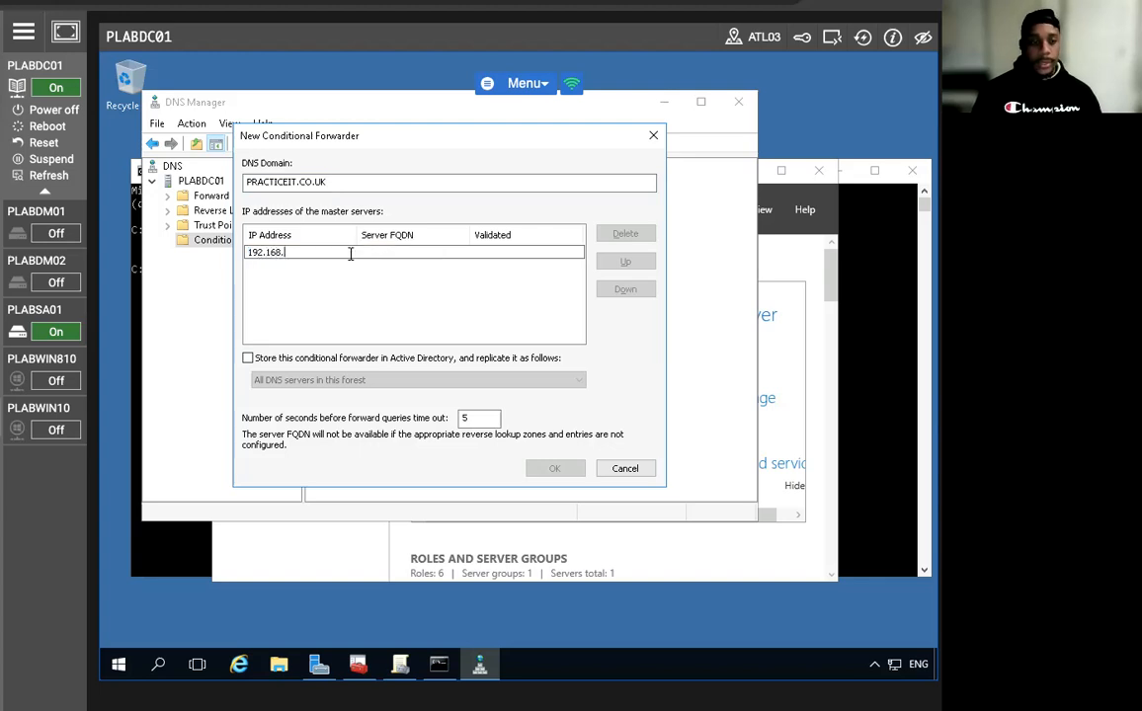
pyautogui.write('0.4')
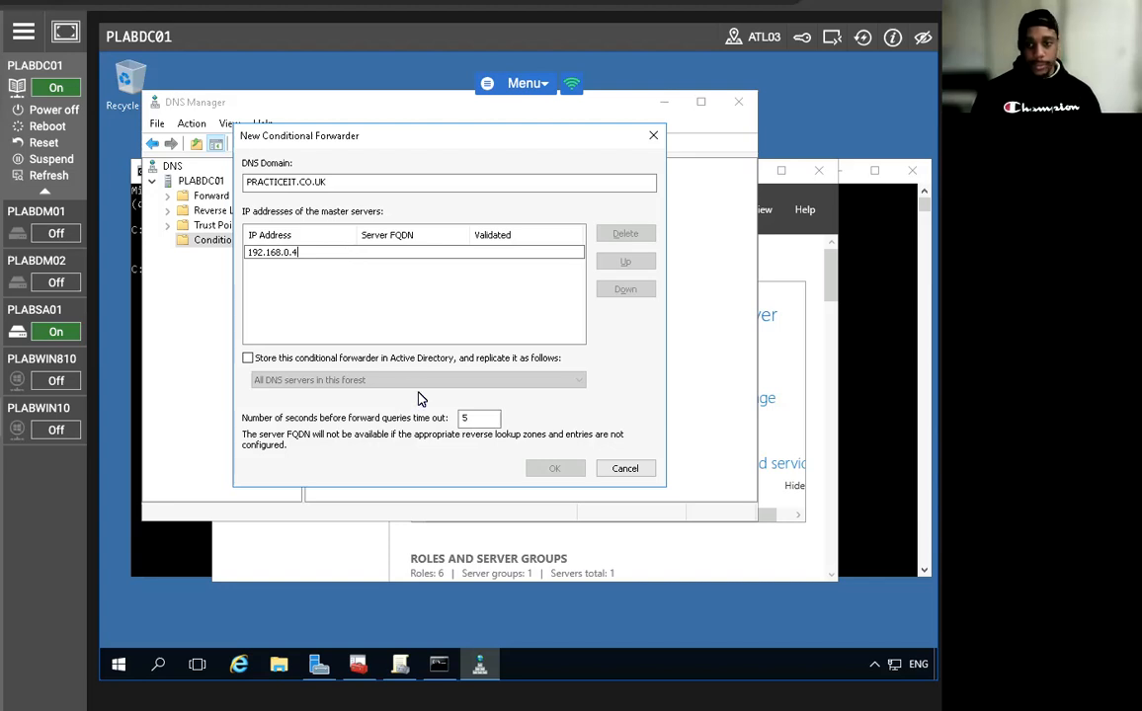
pyautogui.click(247, 358)
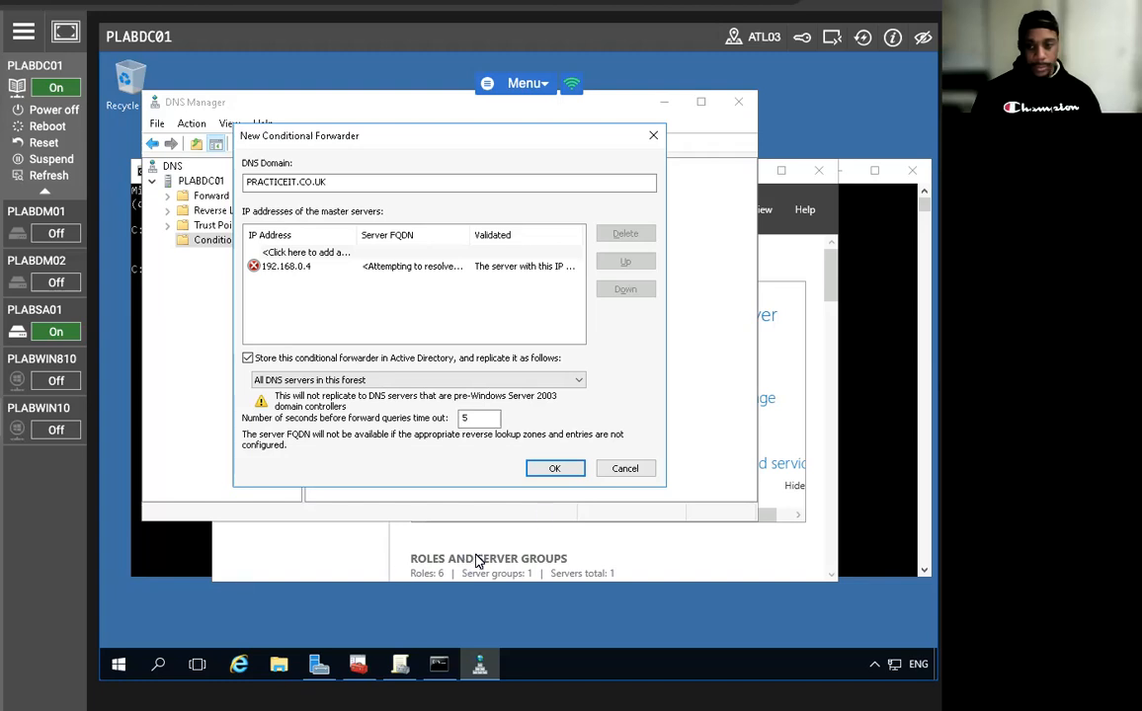
pyautogui.click(554, 468)
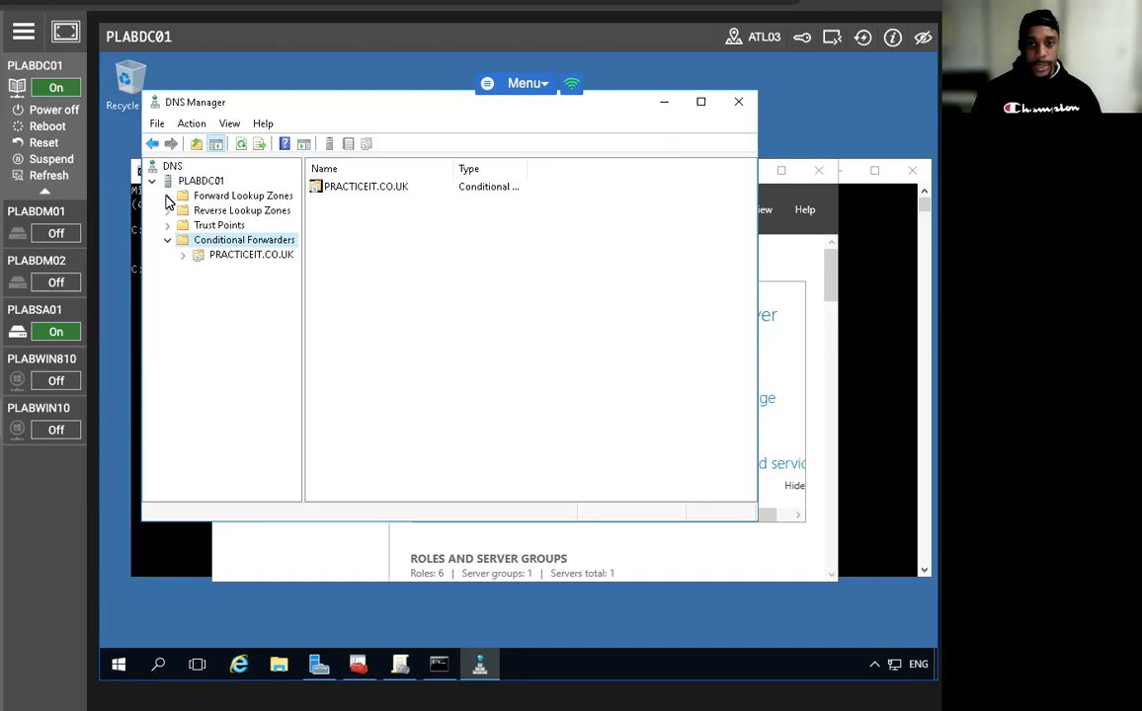
# Add host record adfs pointing to 192.168.0.1 in the PRACTICELABS.COM zone.
pyautogui.doubleClick(198, 196)
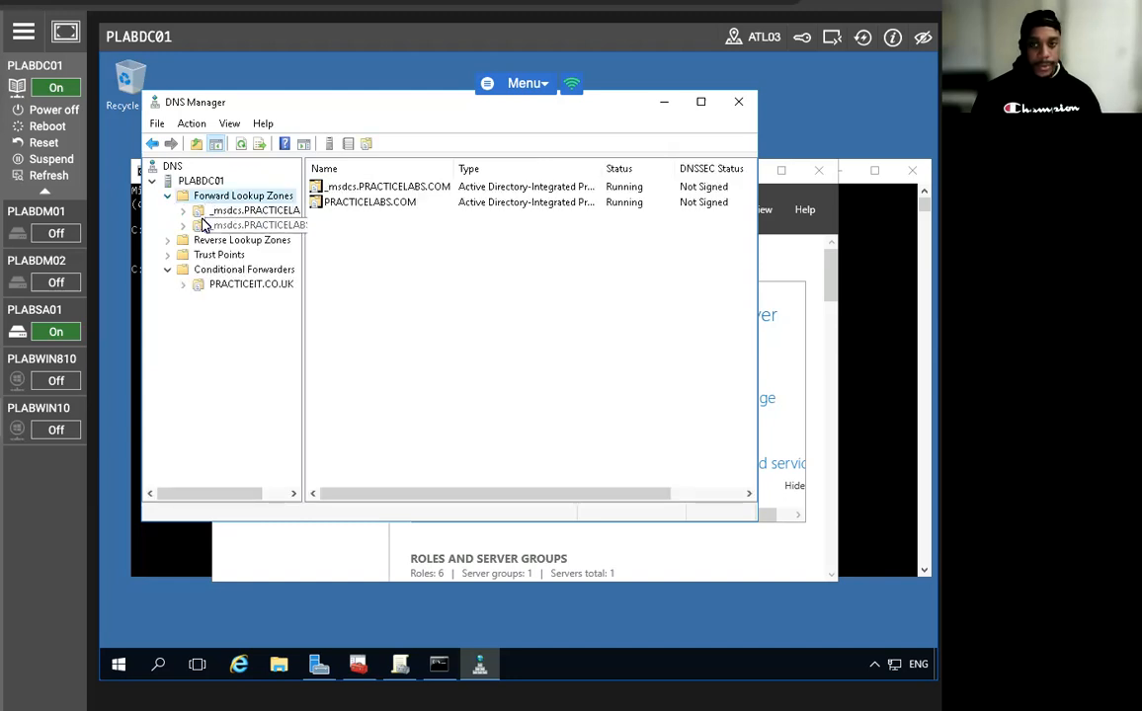
pyautogui.click(224, 226)
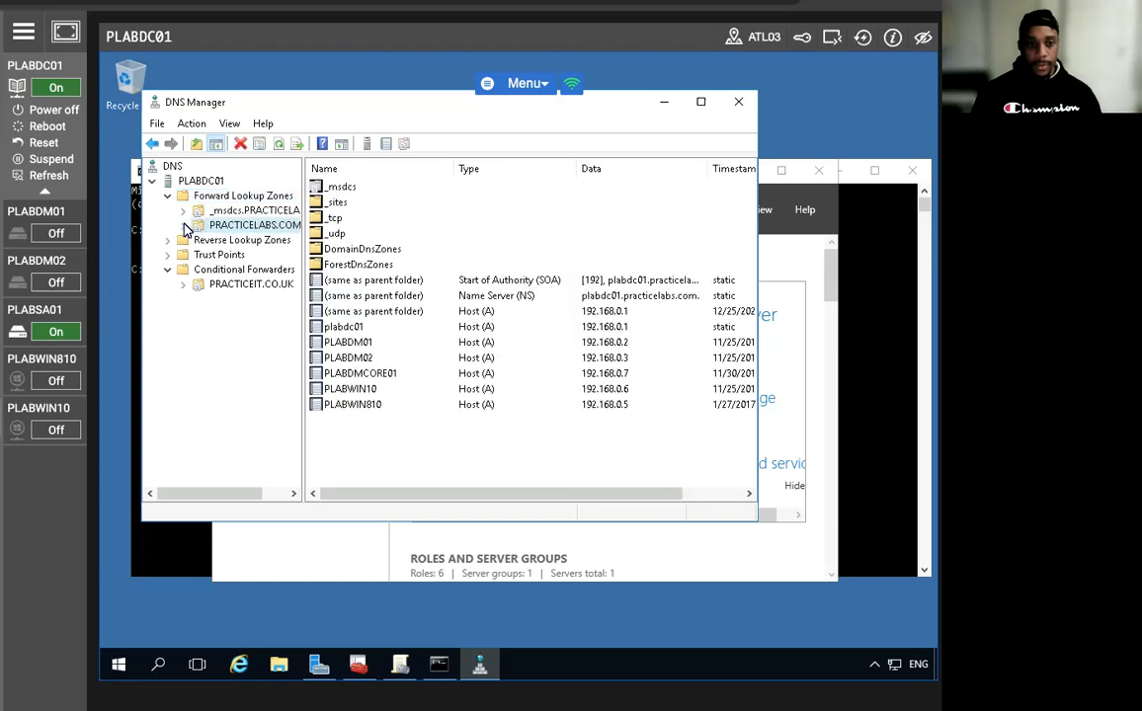
pyautogui.click(183, 226)
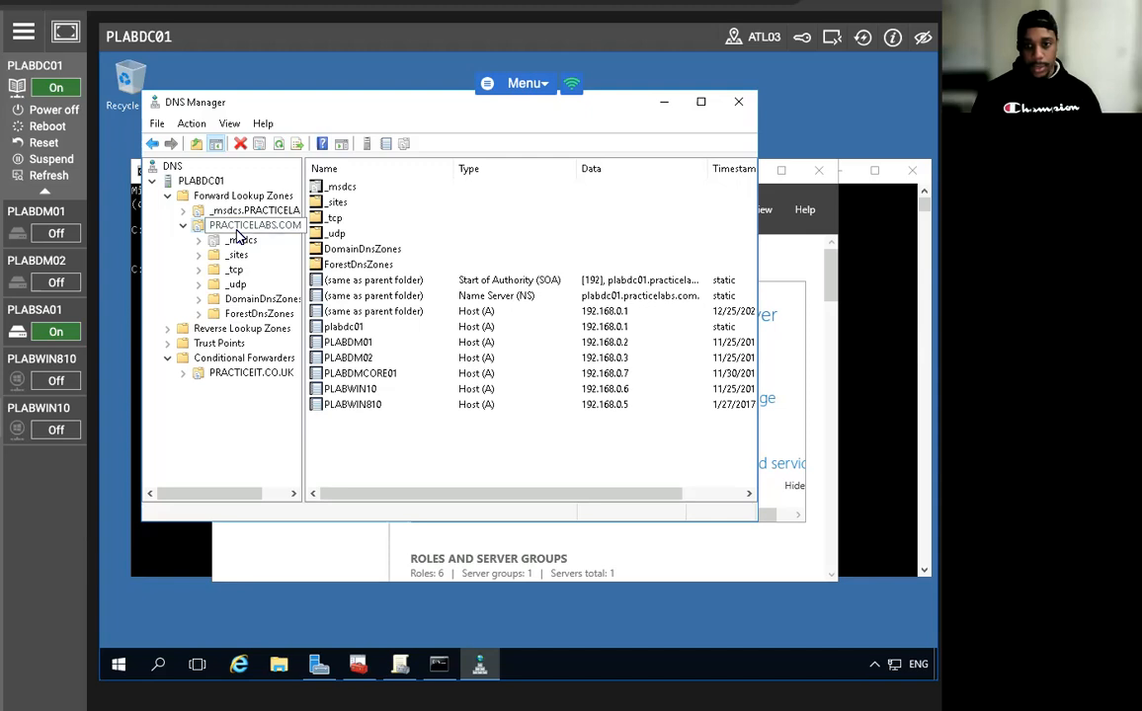
pyautogui.rightClick(237, 236)
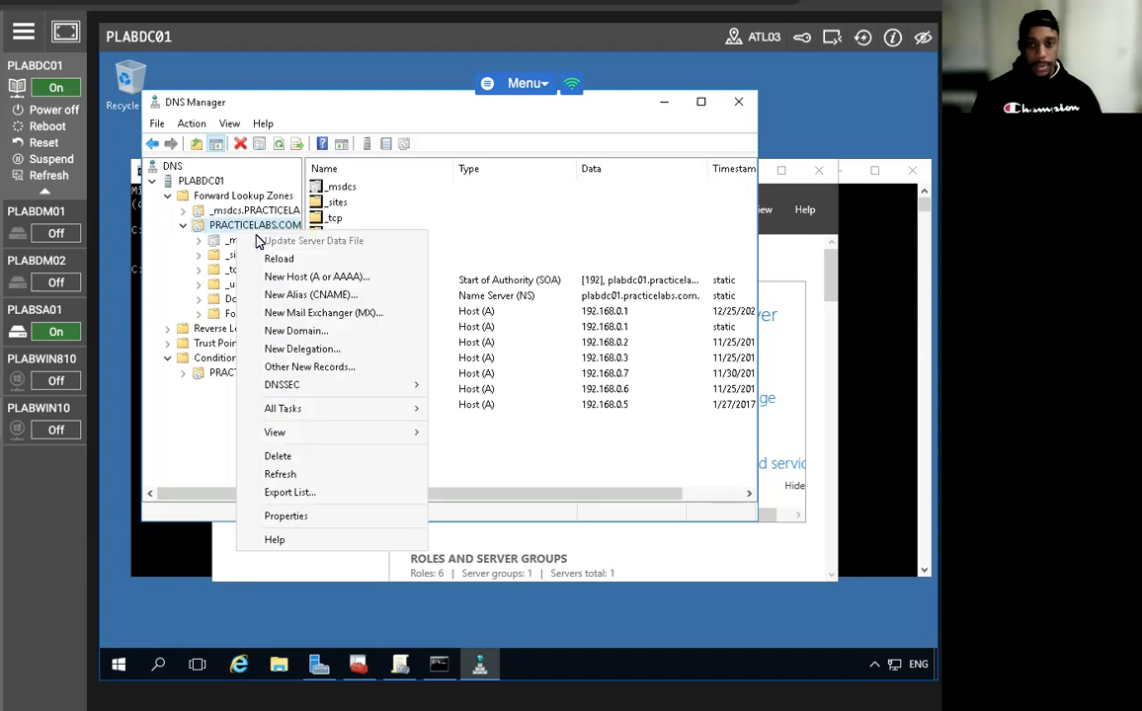
pyautogui.click(296, 278)
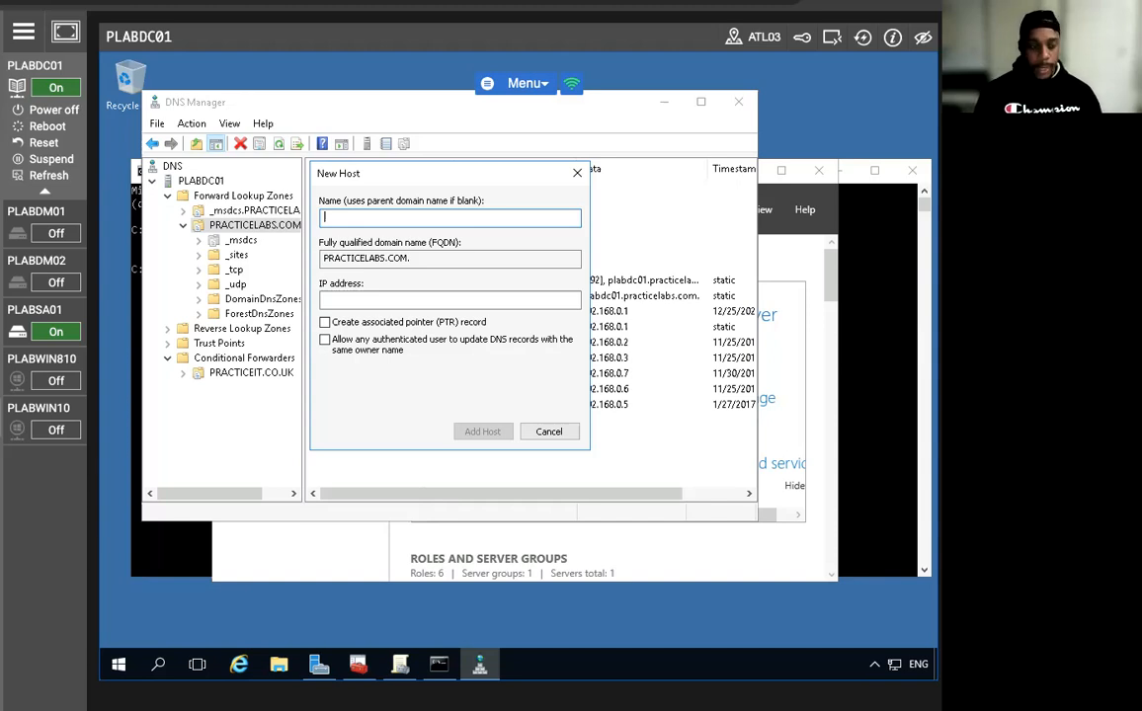
pyautogui.write('adfs')
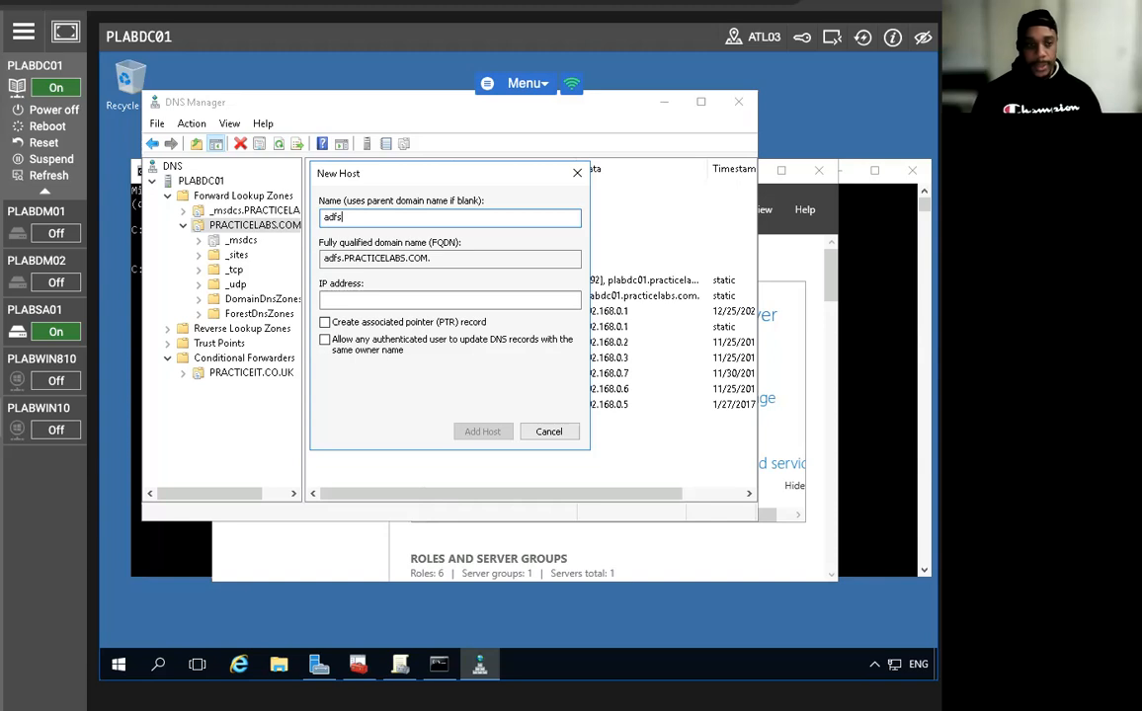
pyautogui.click(375, 300)
pyautogui.write('192.')
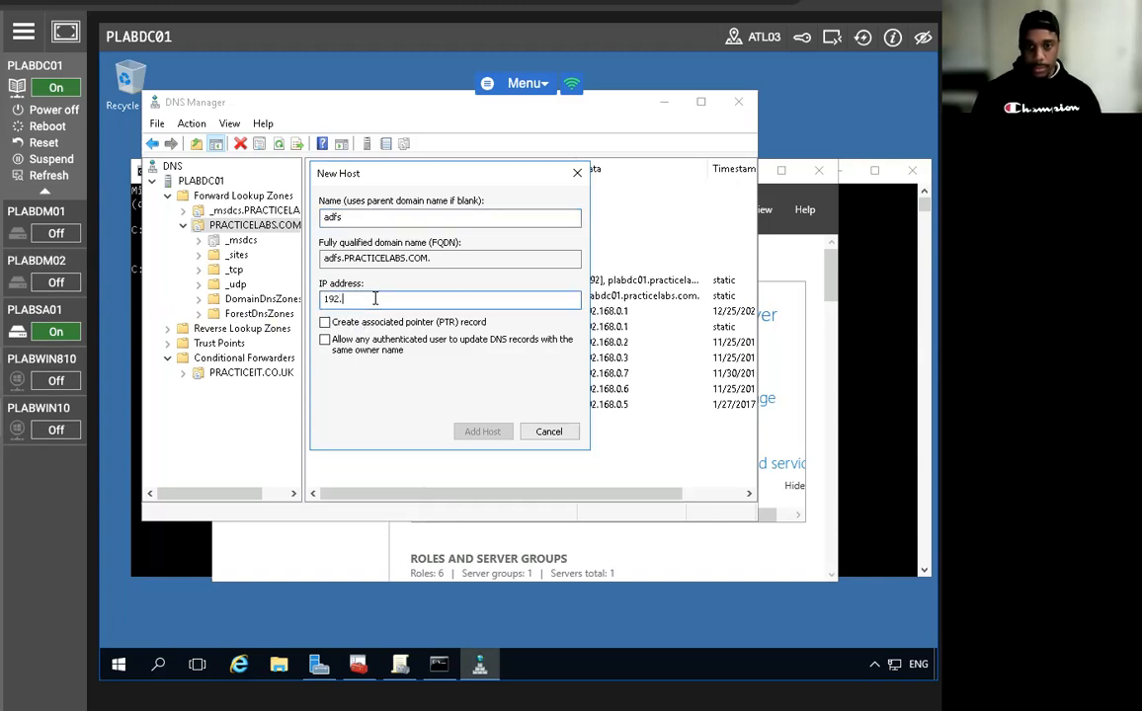
pyautogui.write('168.0.1')
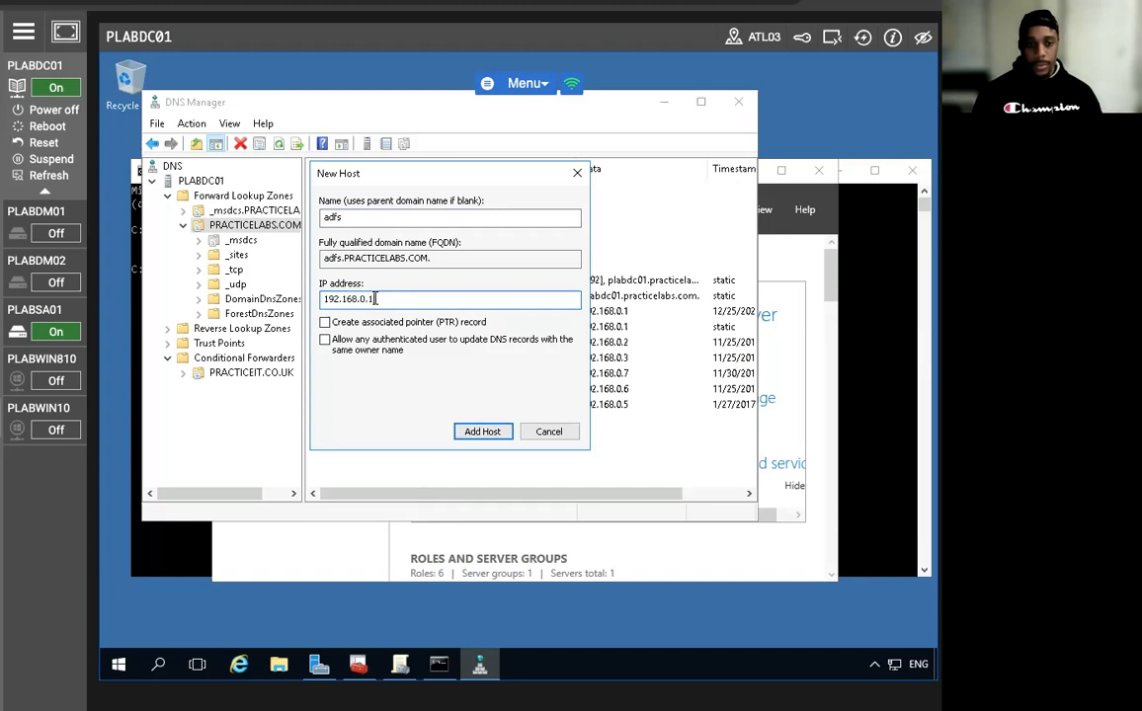
pyautogui.click(480, 432)
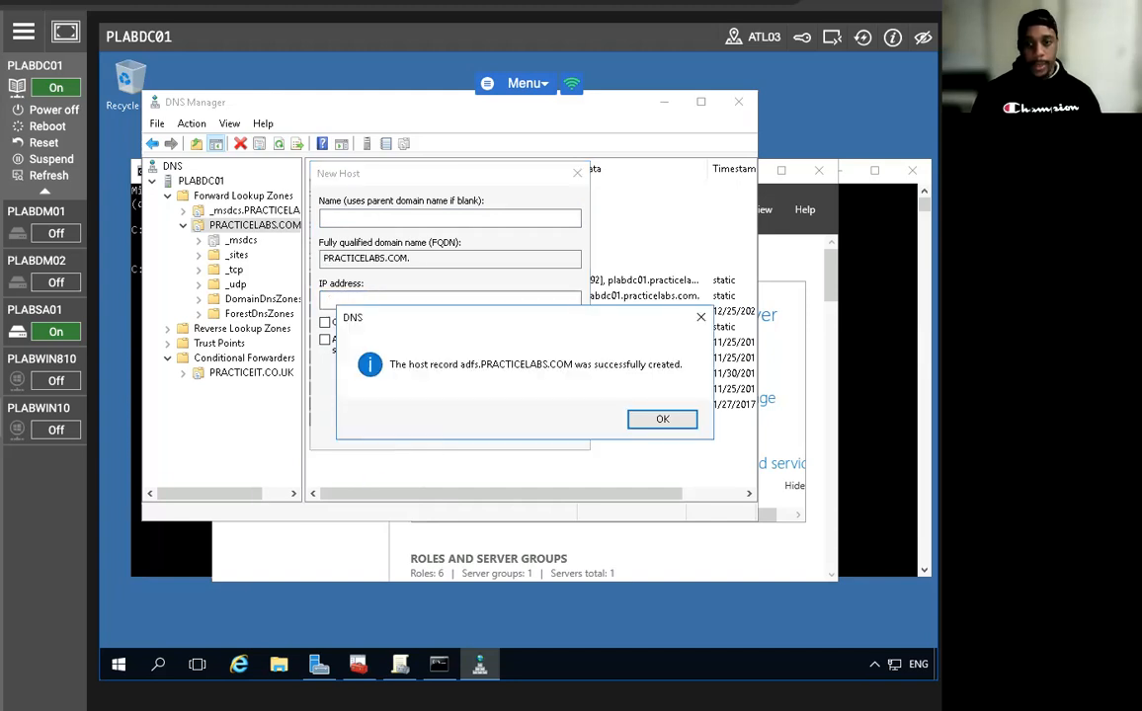
pyautogui.click(675, 418)
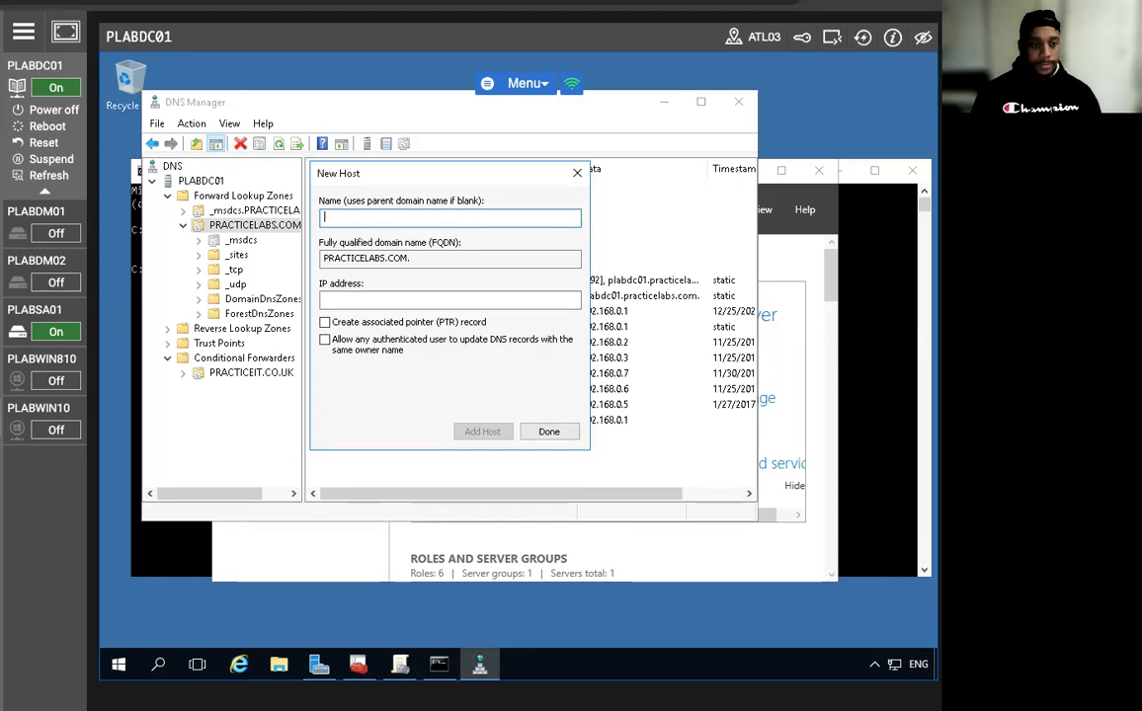
# Add host record certauth.adfs pointing to 192.168.0.1 and close the New Host dialog.
pyautogui.write('certauth')
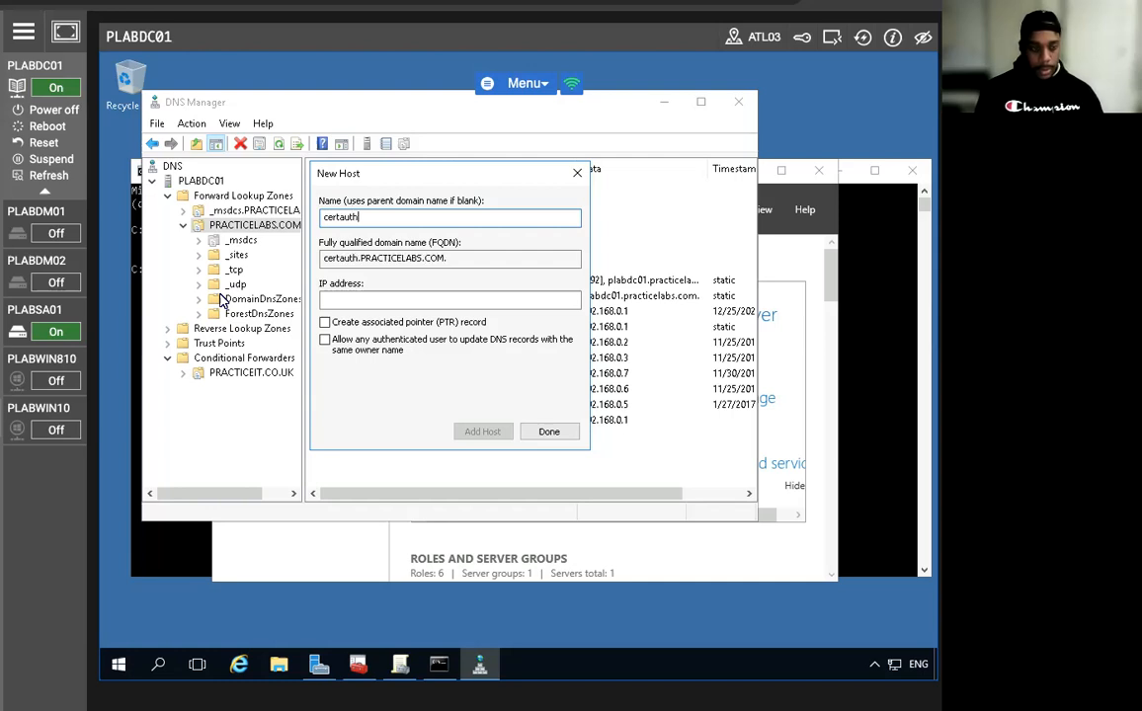
pyautogui.write('.adfs')
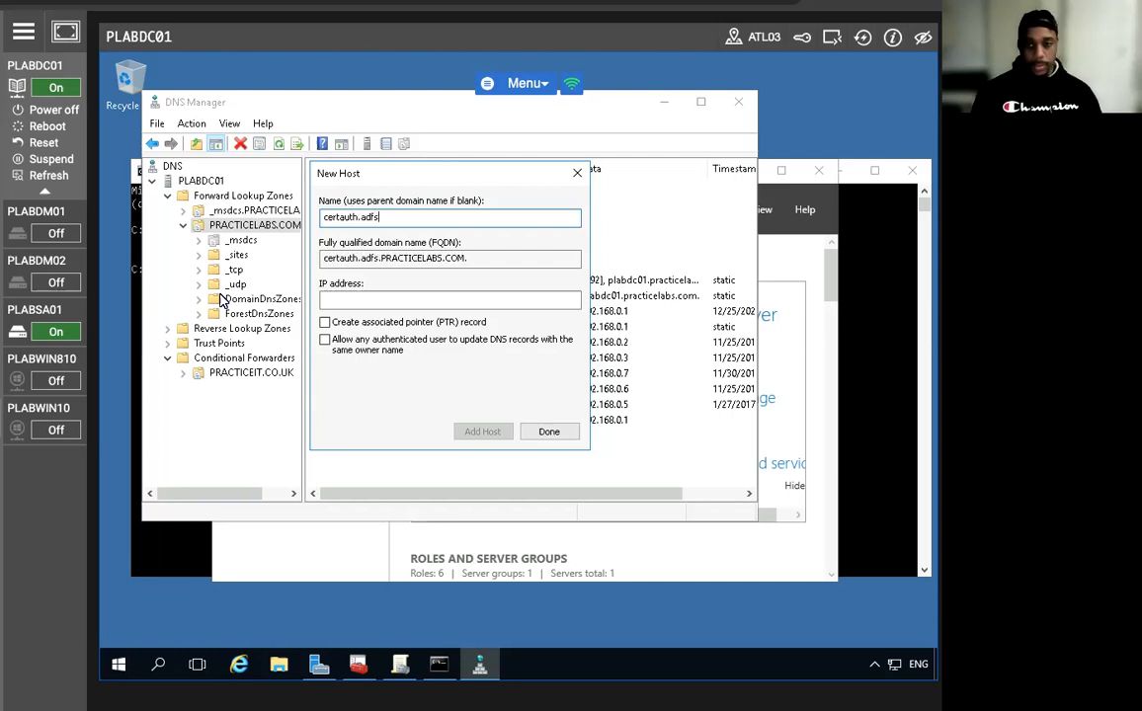
pyautogui.click(349, 300)
pyautogui.write('19')
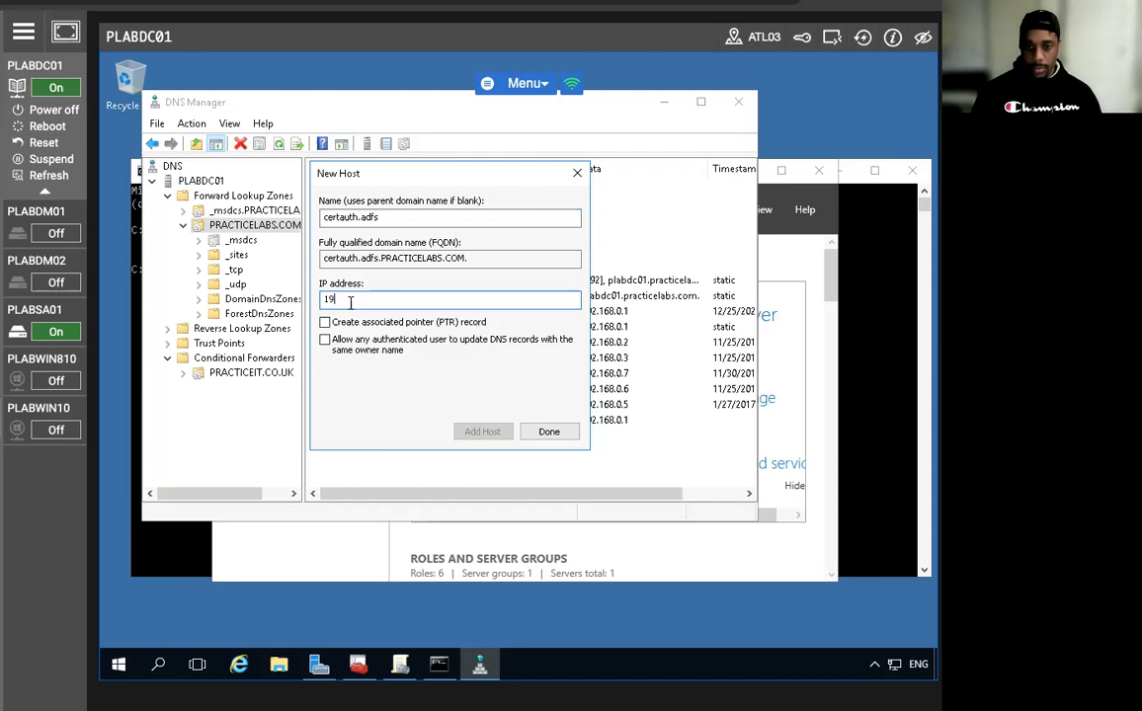
pyautogui.write('2.168.0.1')
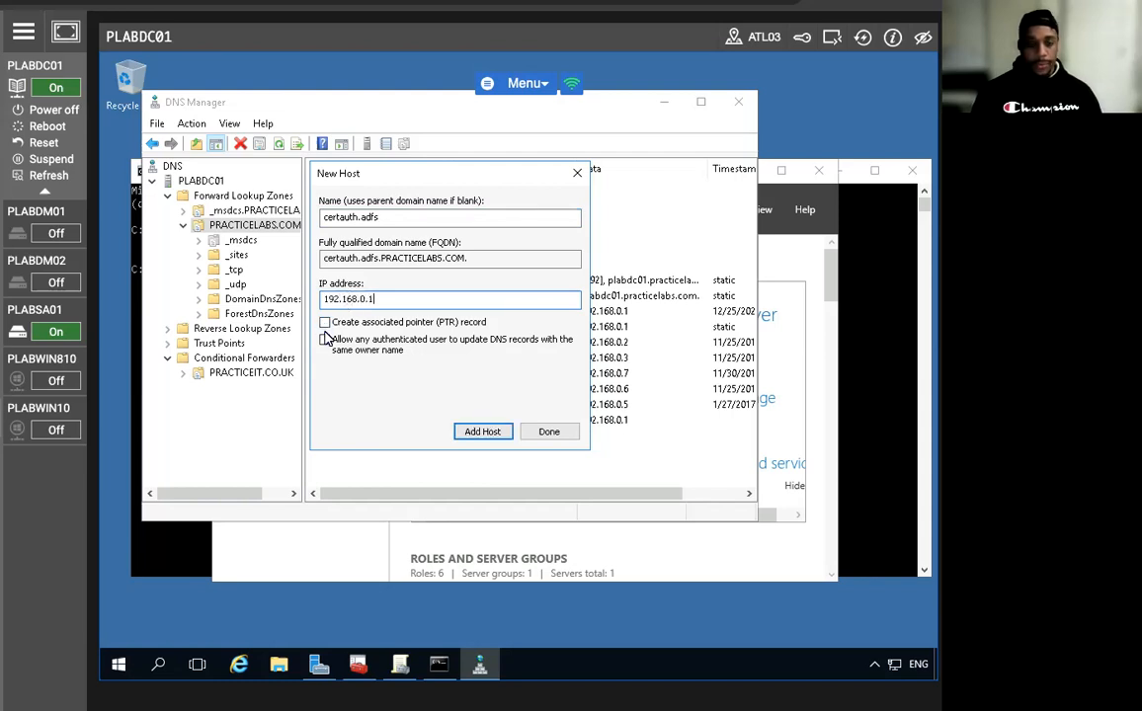
pyautogui.click(464, 432)
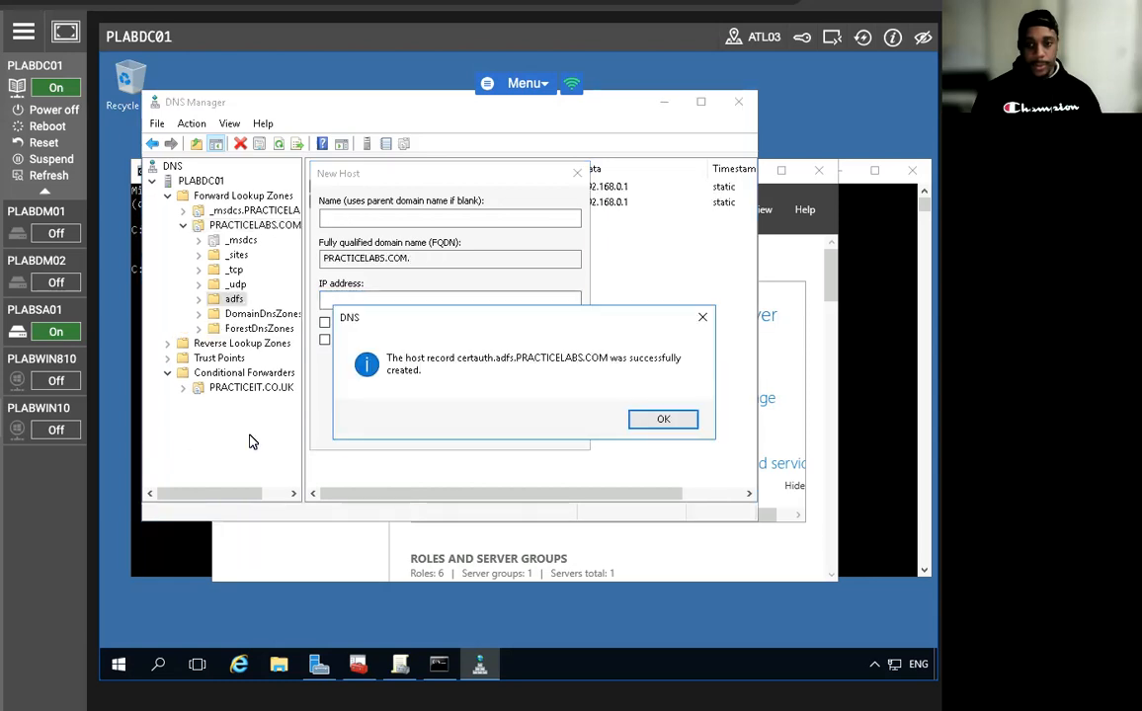
pyautogui.click(673, 422)
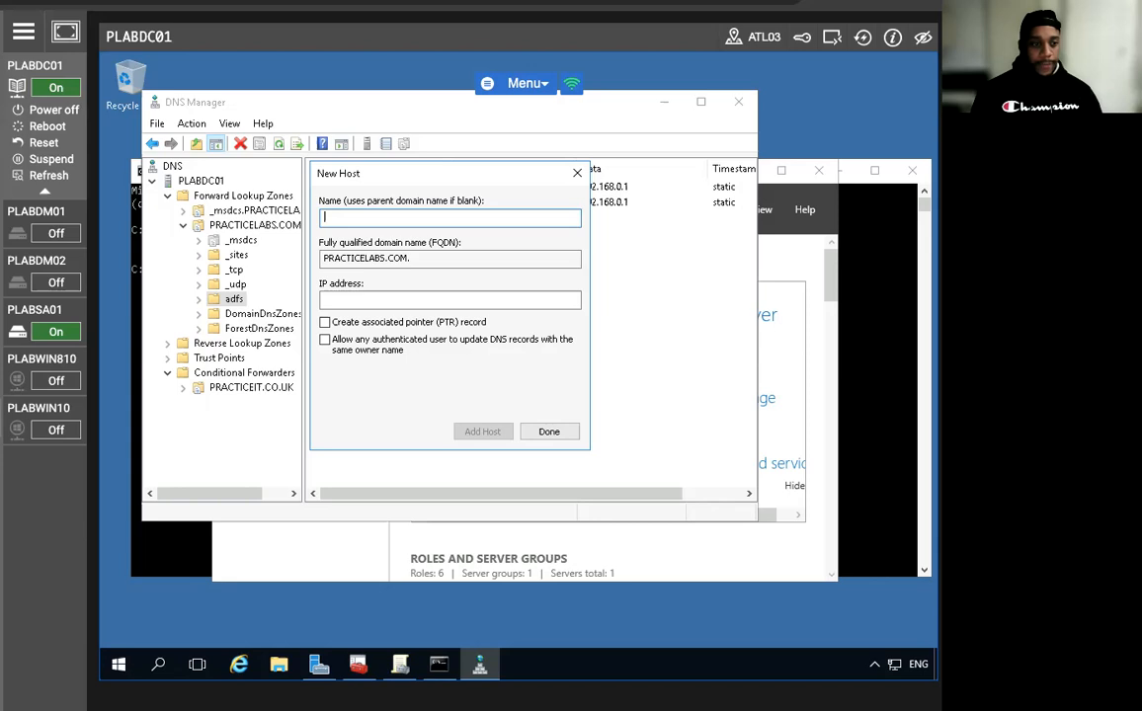
pyautogui.click(549, 432)
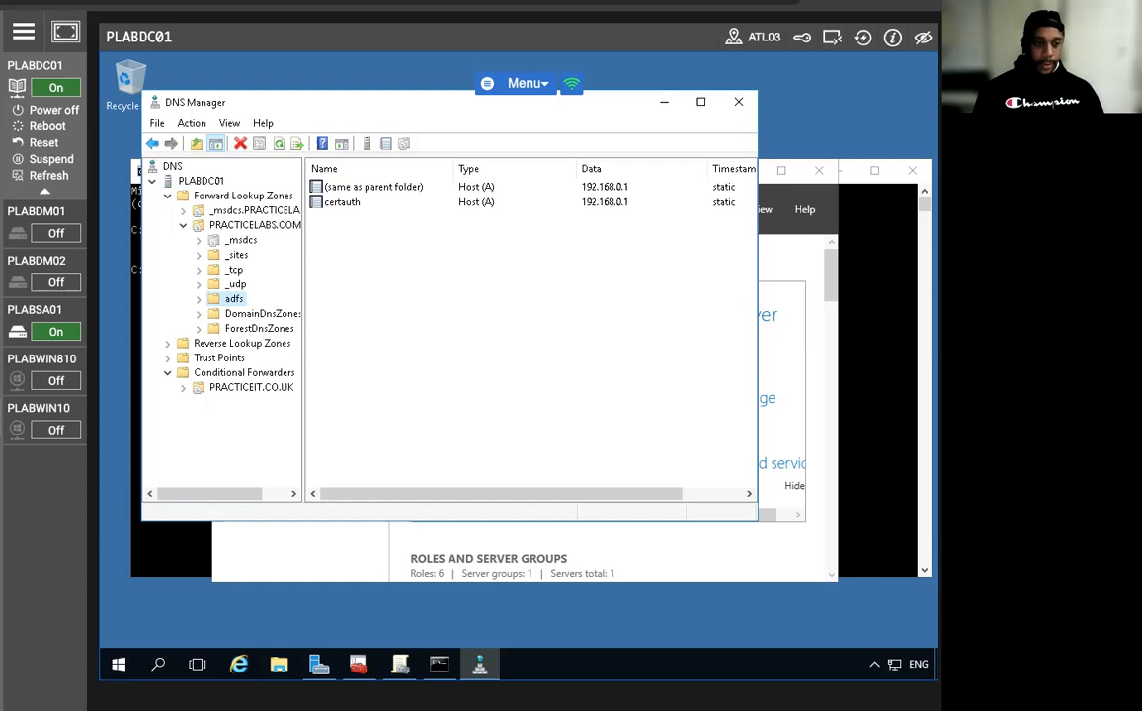
# Switch to PLABSA01 and open an administrator Command Prompt.
pyautogui.click(50, 314)
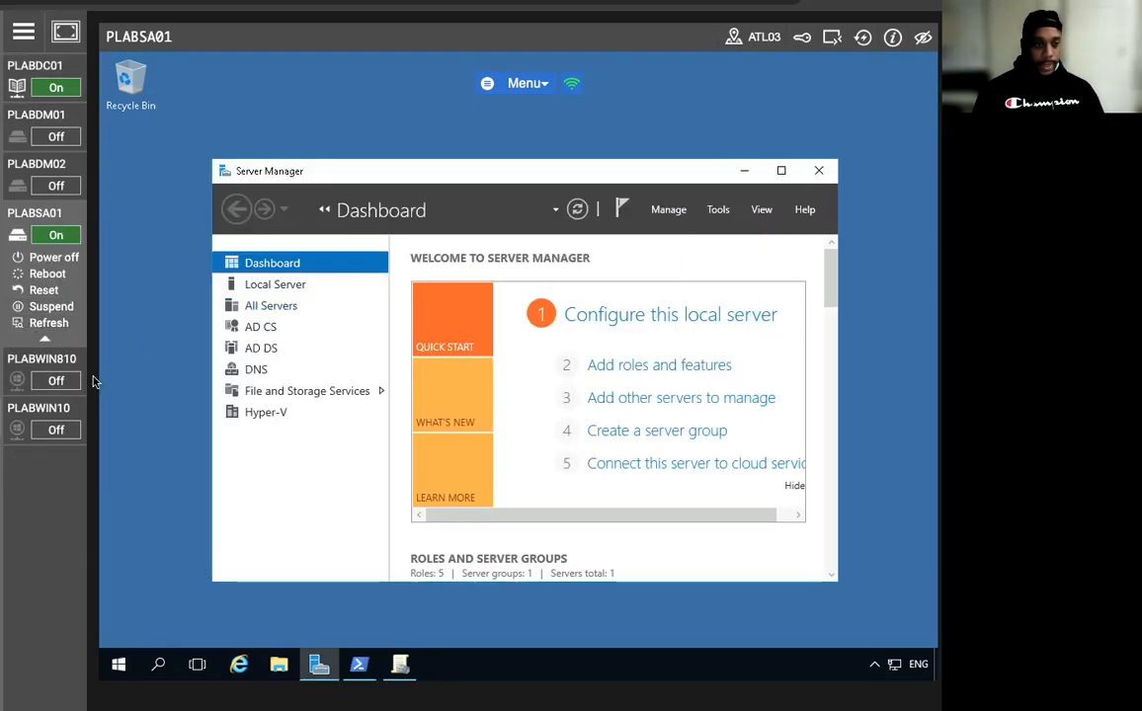
pyautogui.rightClick(121, 665)
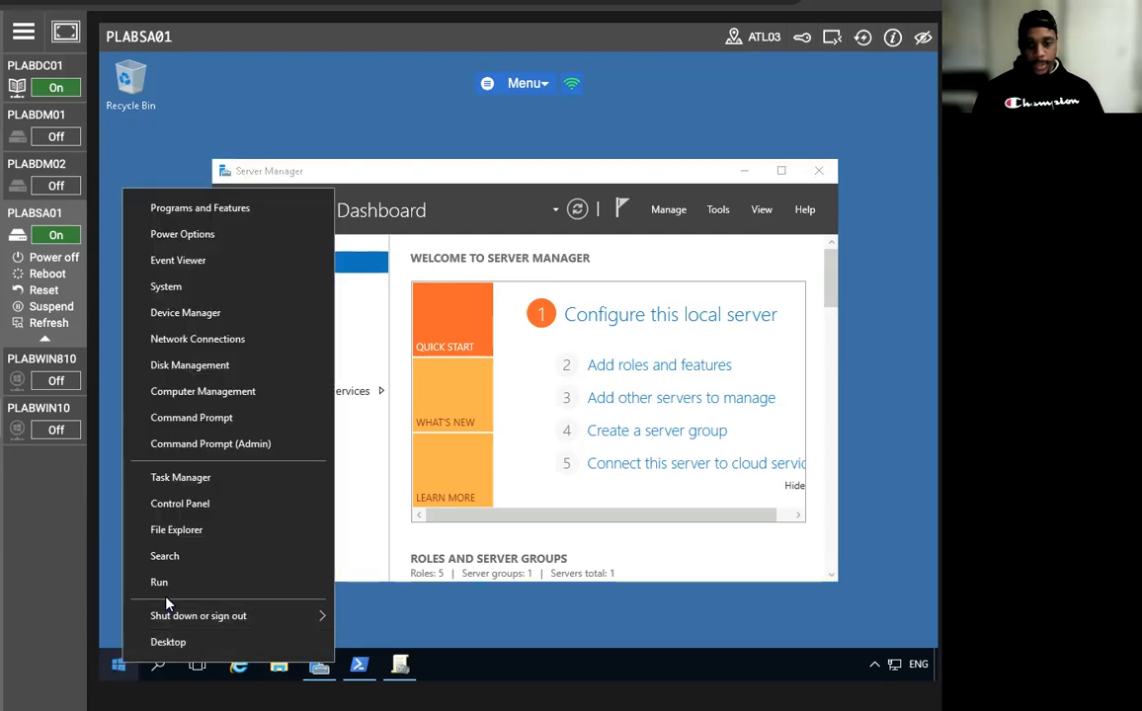
pyautogui.click(199, 425)
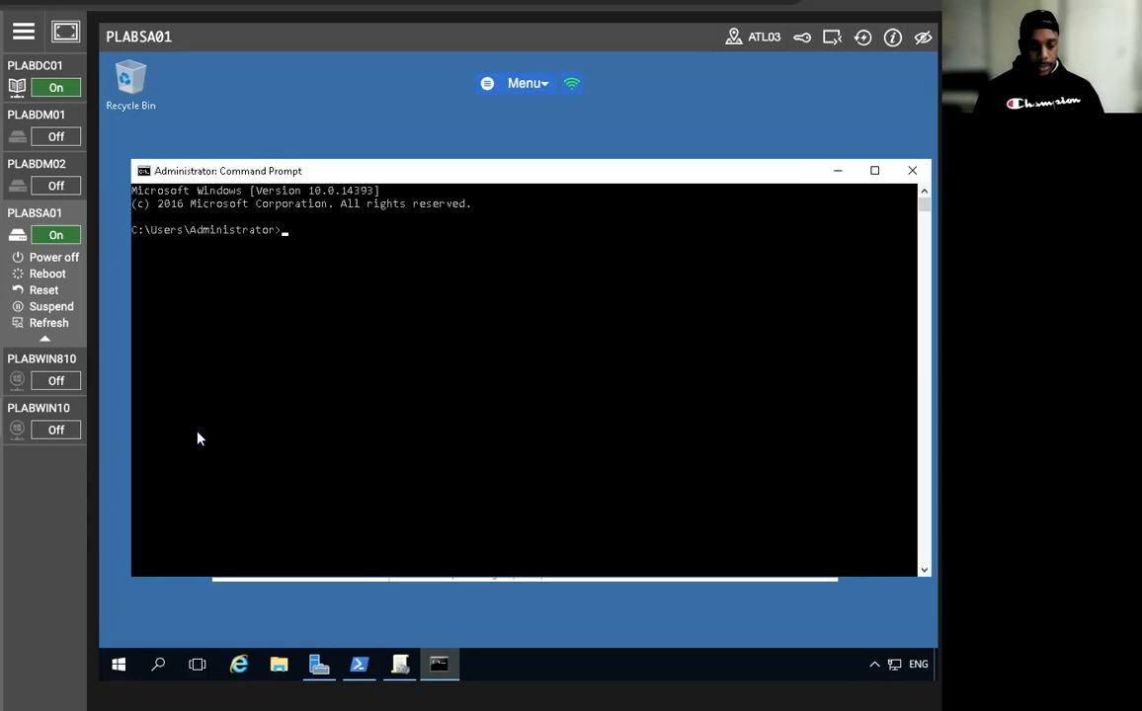
# Run netsh to add DNS server 192.168.0.1 at index 2 on Ethernet, then recall the failed command.
pyautogui.write('netsh')
pyautogui.write(' interface ')
pyautogui.write('ip add d')
pyautogui.write('ns')
pyautogui.write('e Etherney')
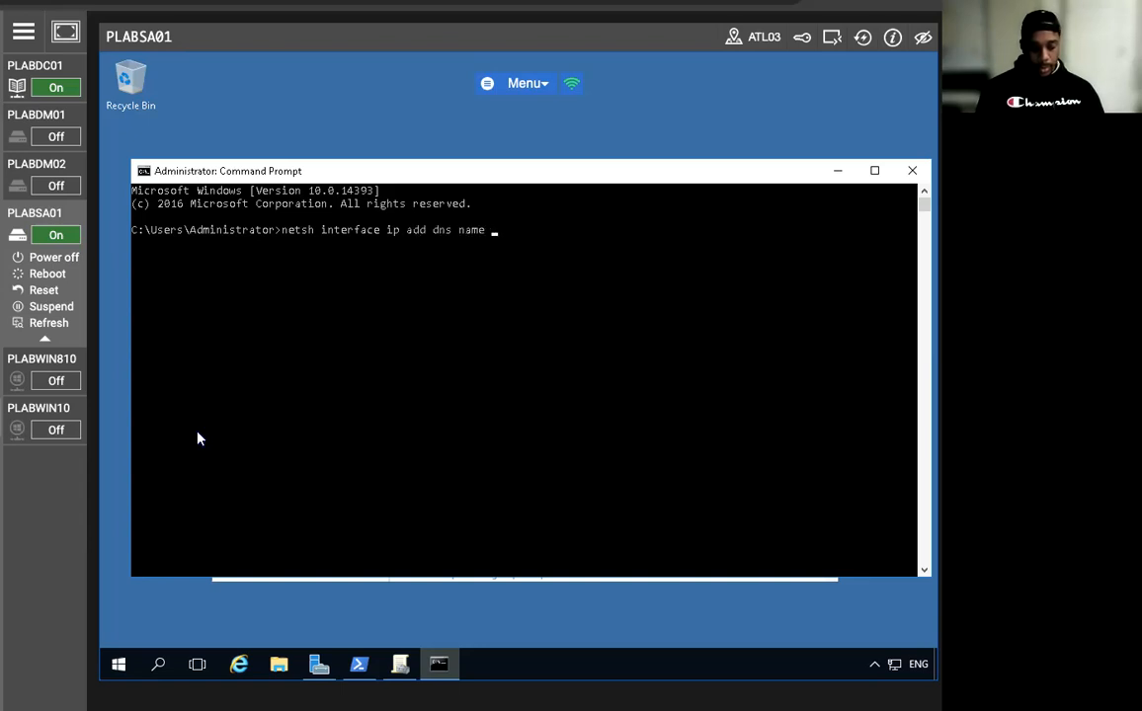
pyautogui.press('BackSpace')
pyautogui.press('BackSpace')
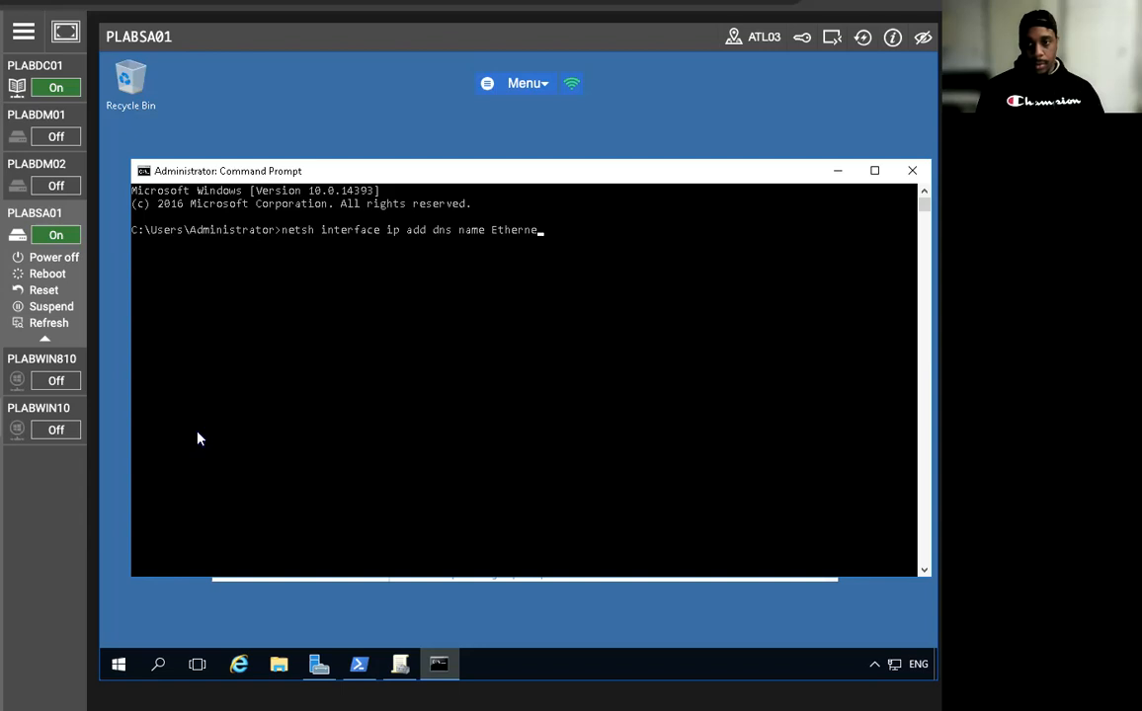
pyautogui.write('et addre')
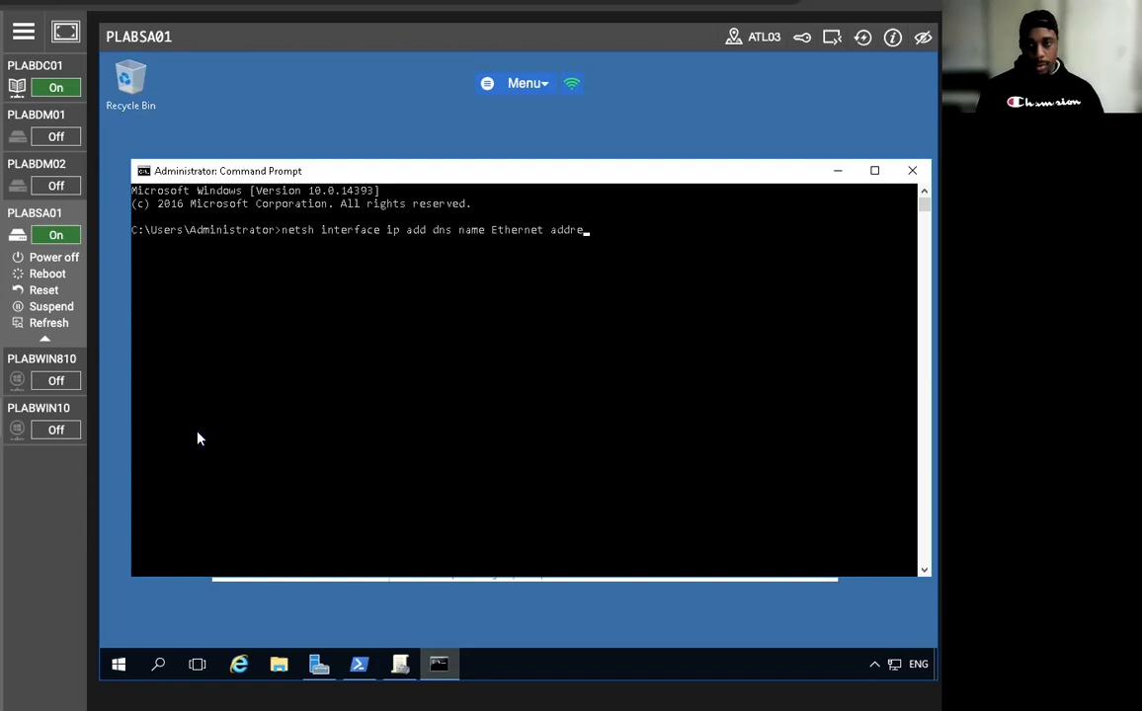
pyautogui.press('BackSpace')
pyautogui.write('=192.168.0.1 index=')
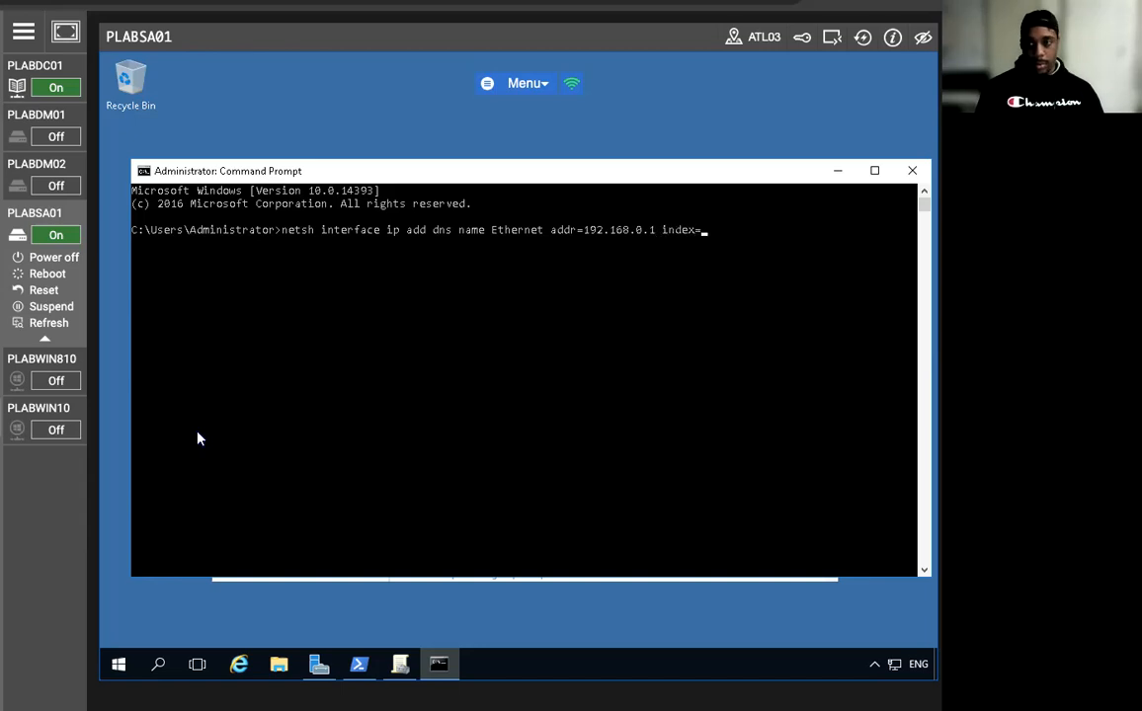
pyautogui.write('2')
pyautogui.press('Return')
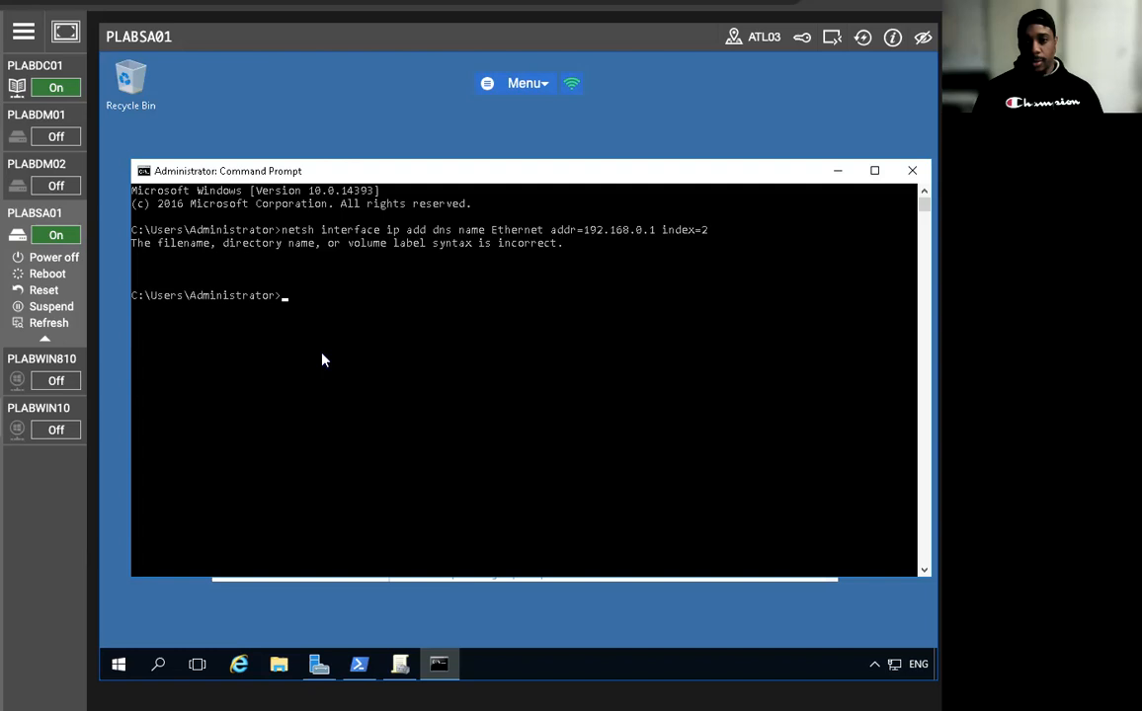
pyautogui.press('Up')
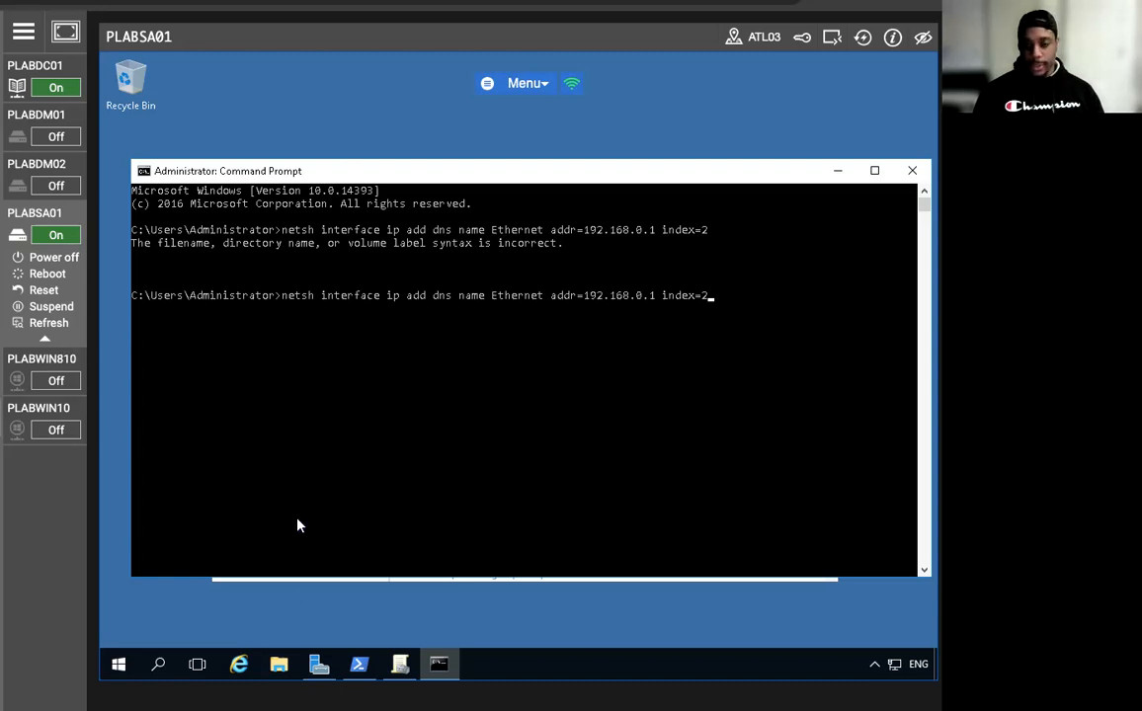
# Launch DNS Manager from Server Manager and expand the PLABSA01 server.
pyautogui.click(315, 668)
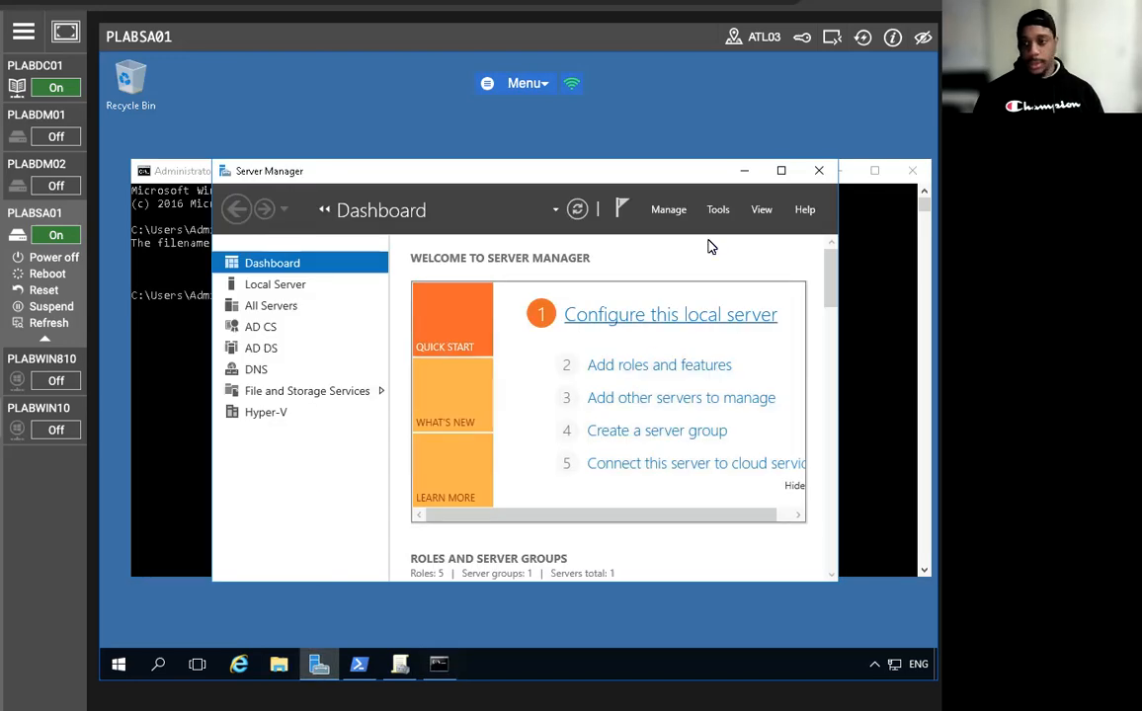
pyautogui.click(718, 209)
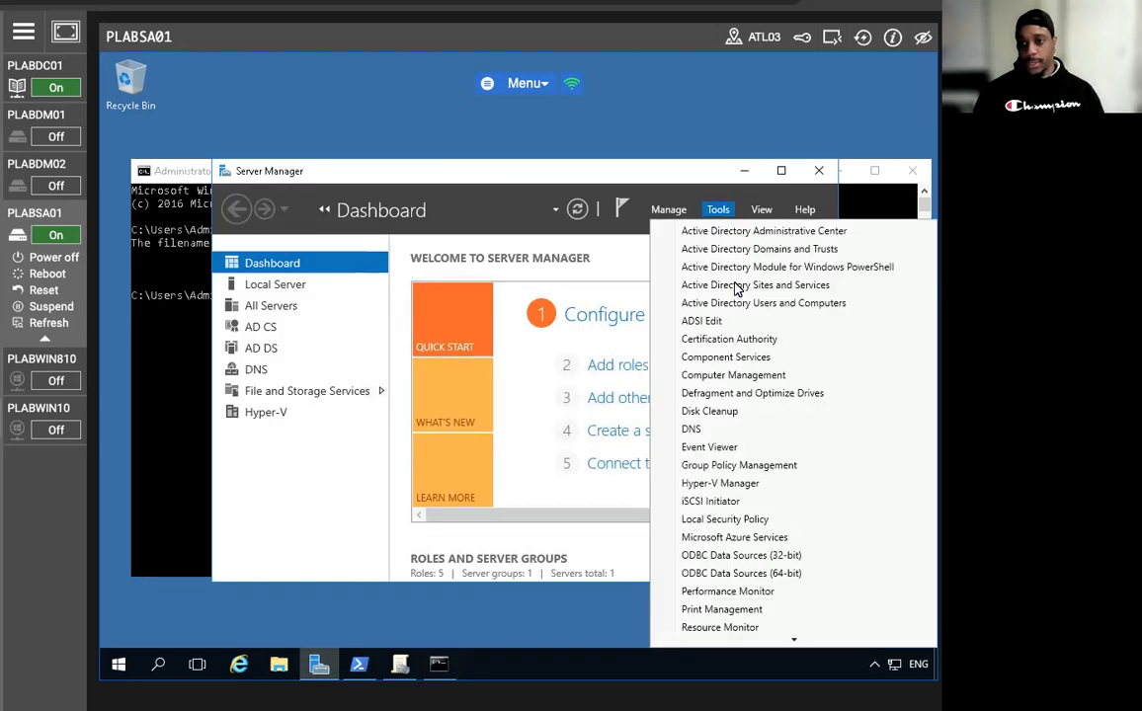
pyautogui.click(707, 433)
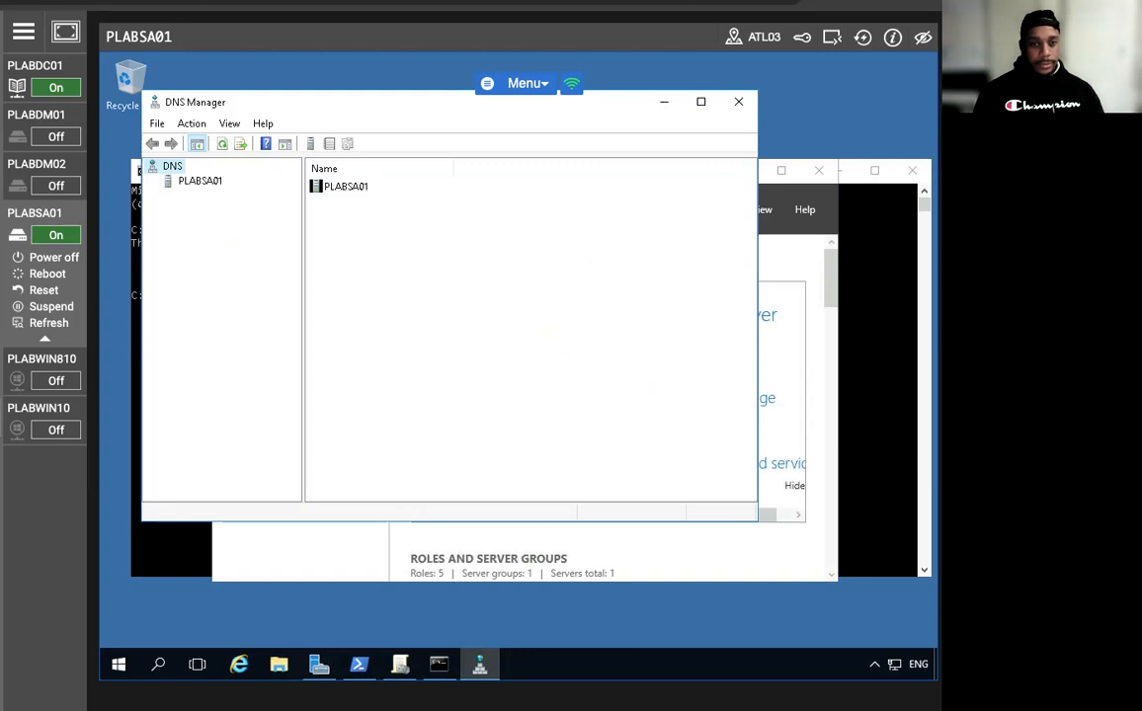
pyautogui.click(198, 180)
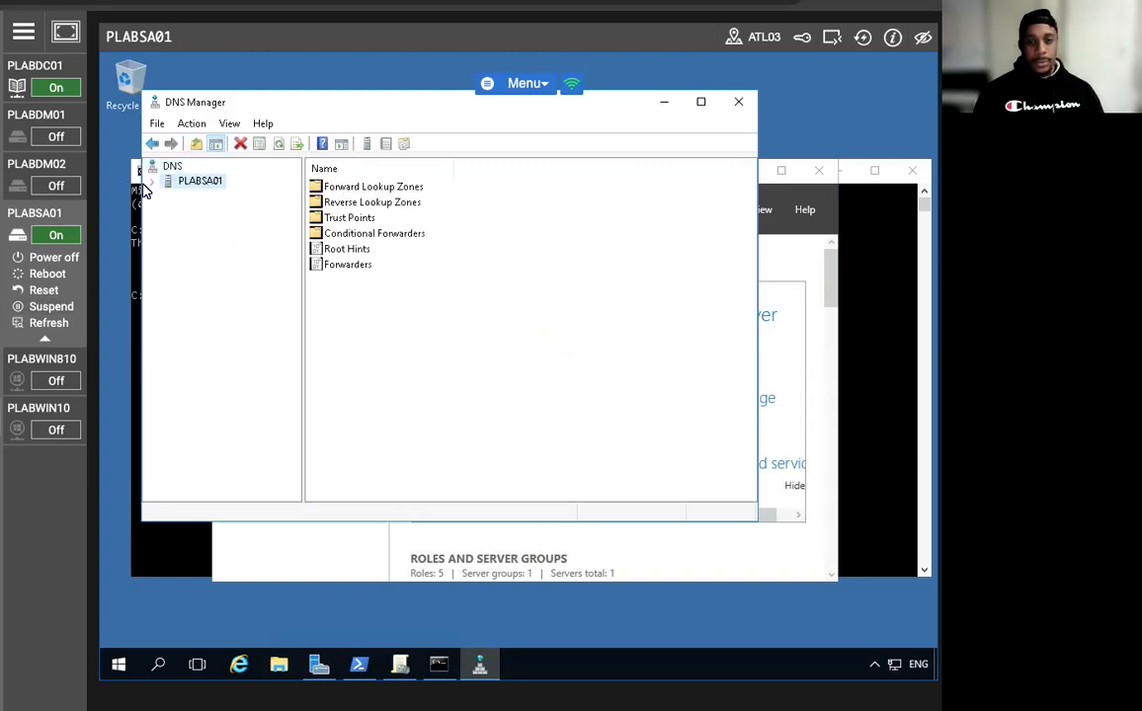
pyautogui.click(152, 182)
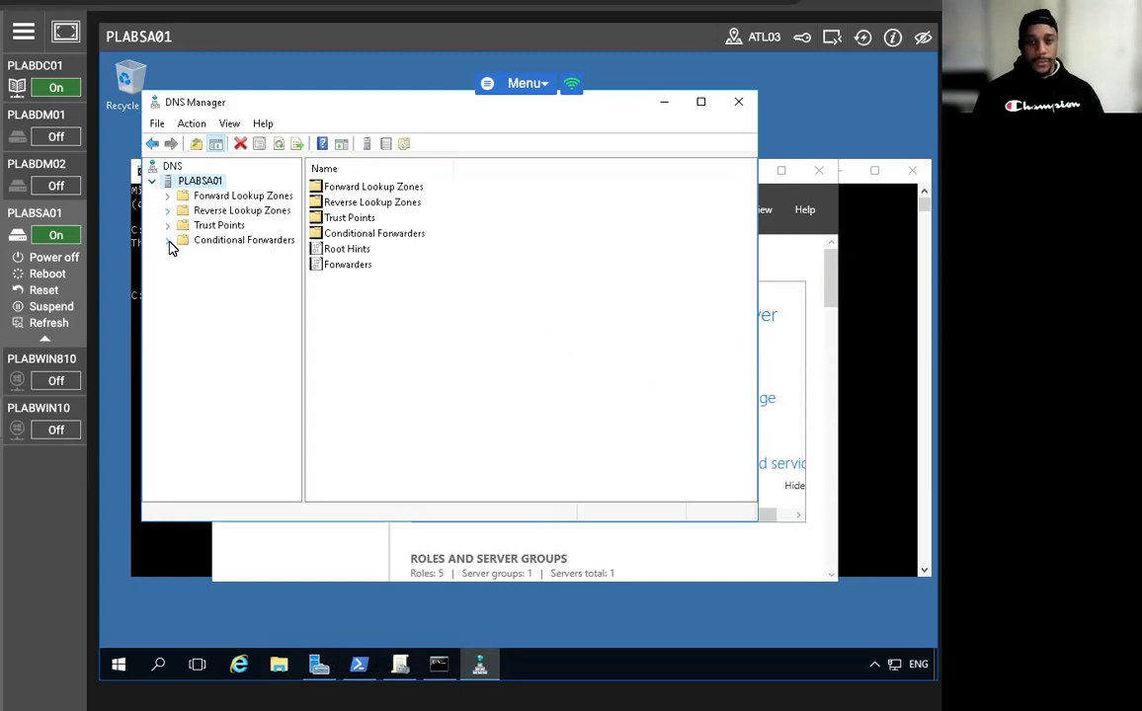
# Create a PRACTICELABS.COM conditional forwarder to 192.168.0.1, stored in Active Directory forest-wide.
pyautogui.click(229, 243)
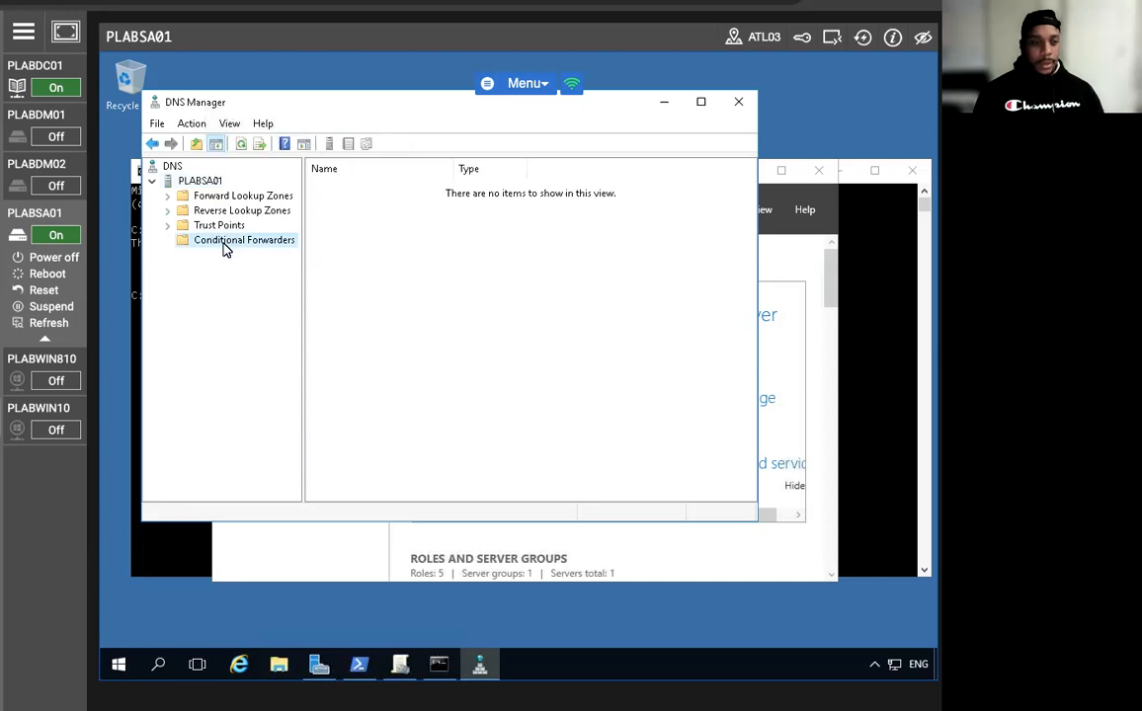
pyautogui.rightClick(229, 245)
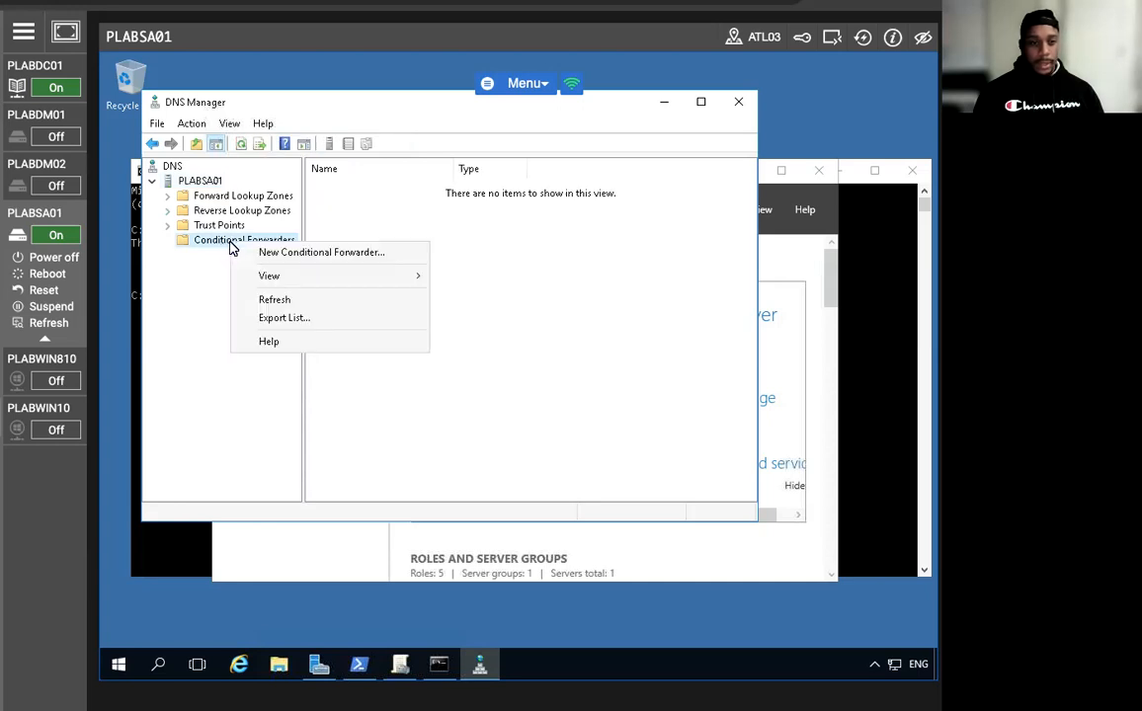
pyautogui.click(329, 253)
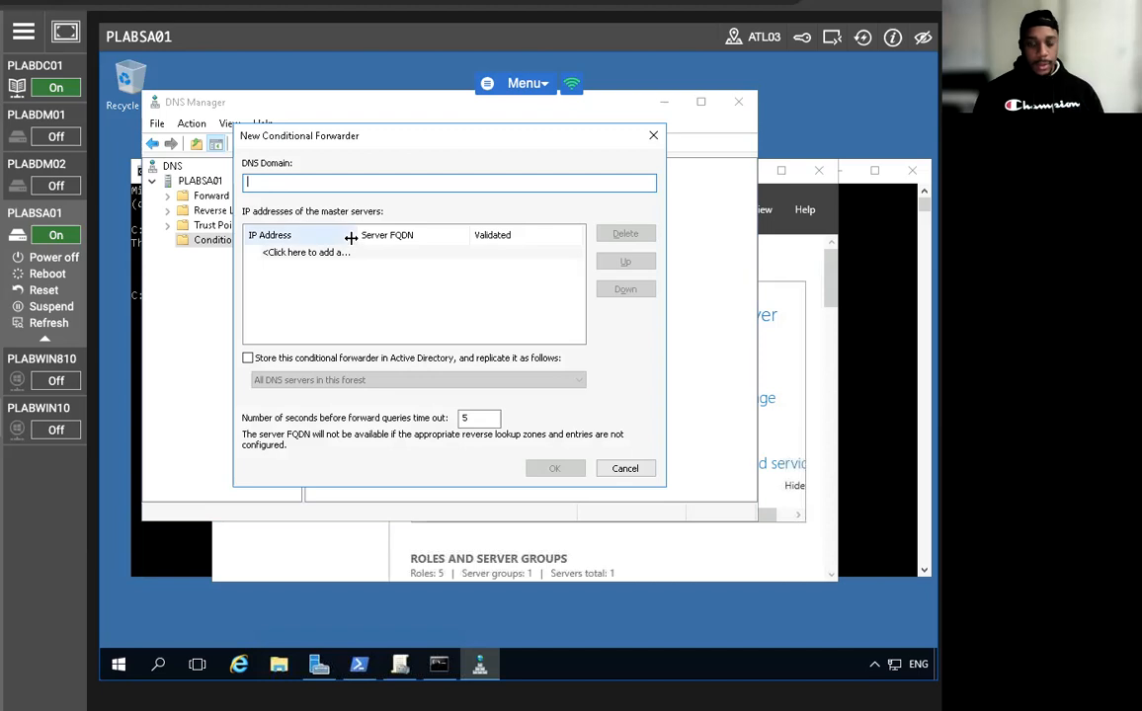
pyautogui.write('PRACTIC')
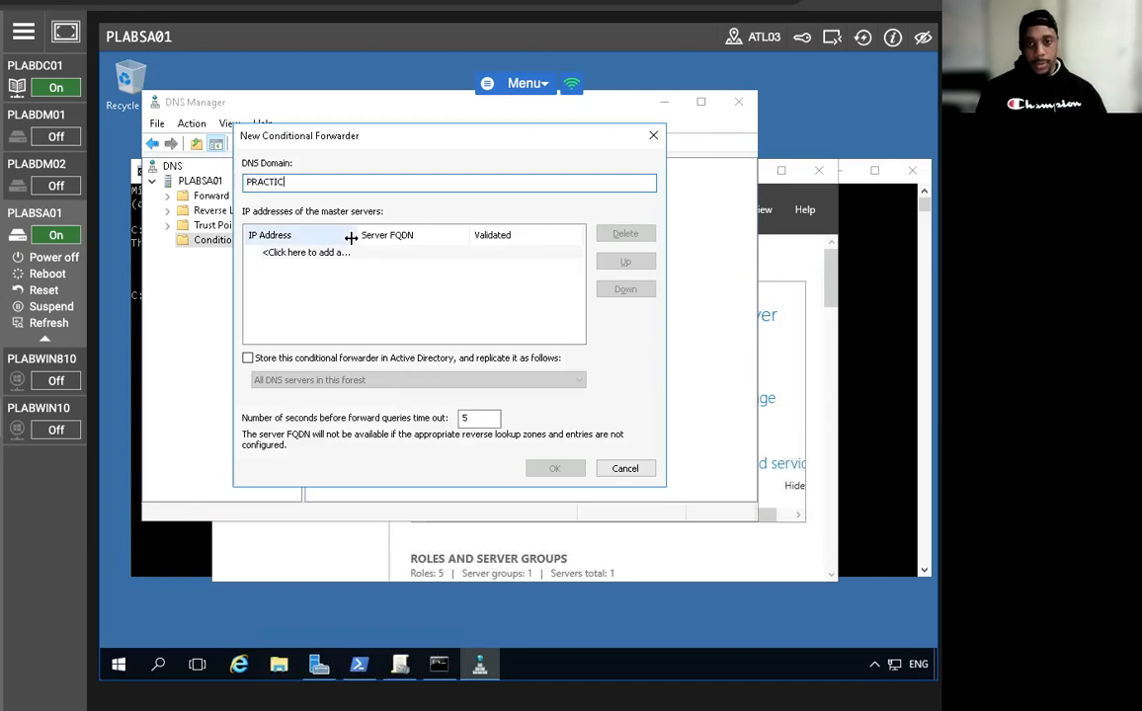
pyautogui.write('ELABS.COM')
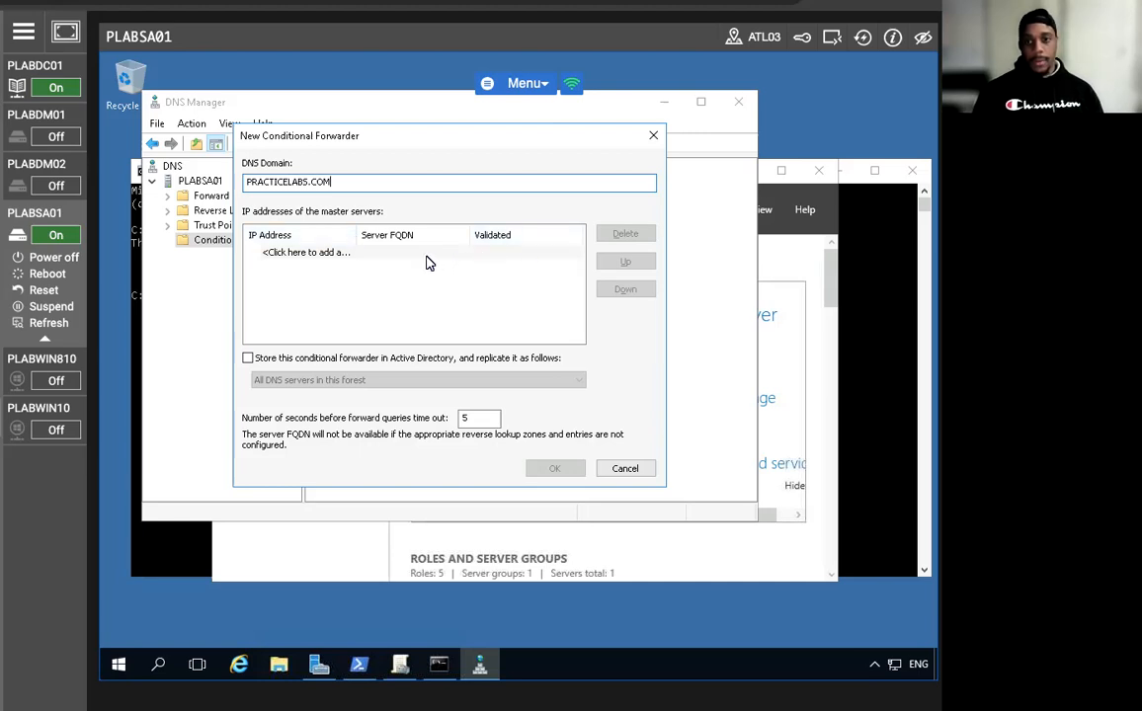
pyautogui.click(432, 253)
pyautogui.write('192.168.0.1')
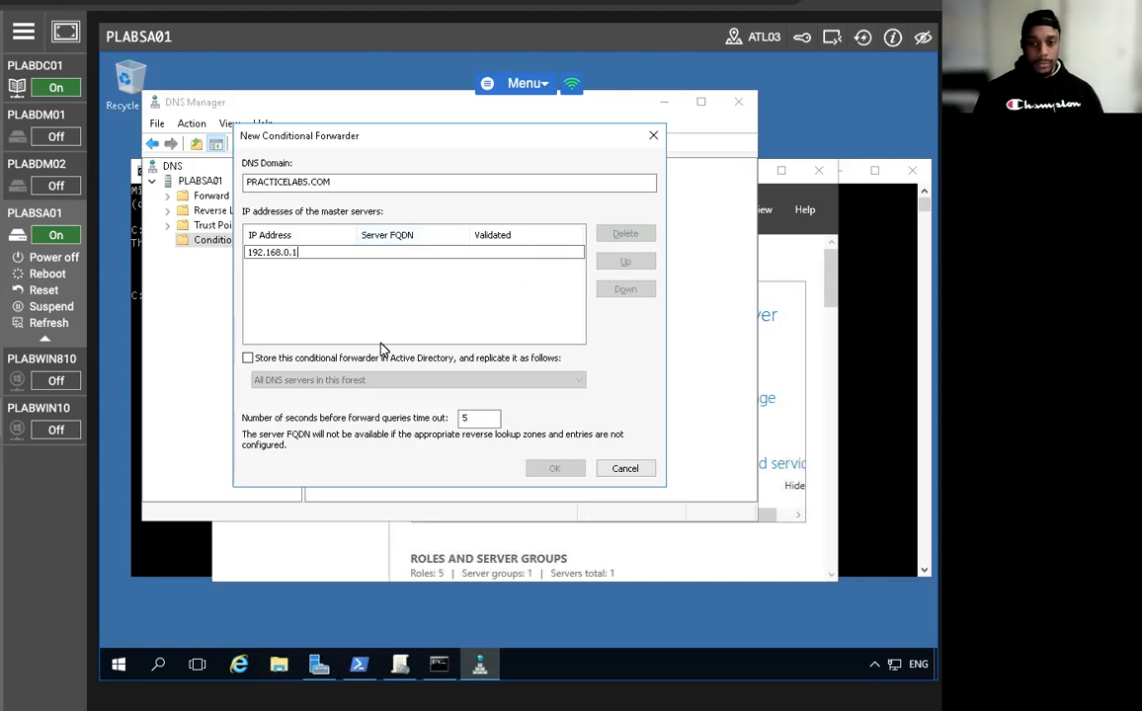
pyautogui.click(248, 360)
pyautogui.click(248, 358)
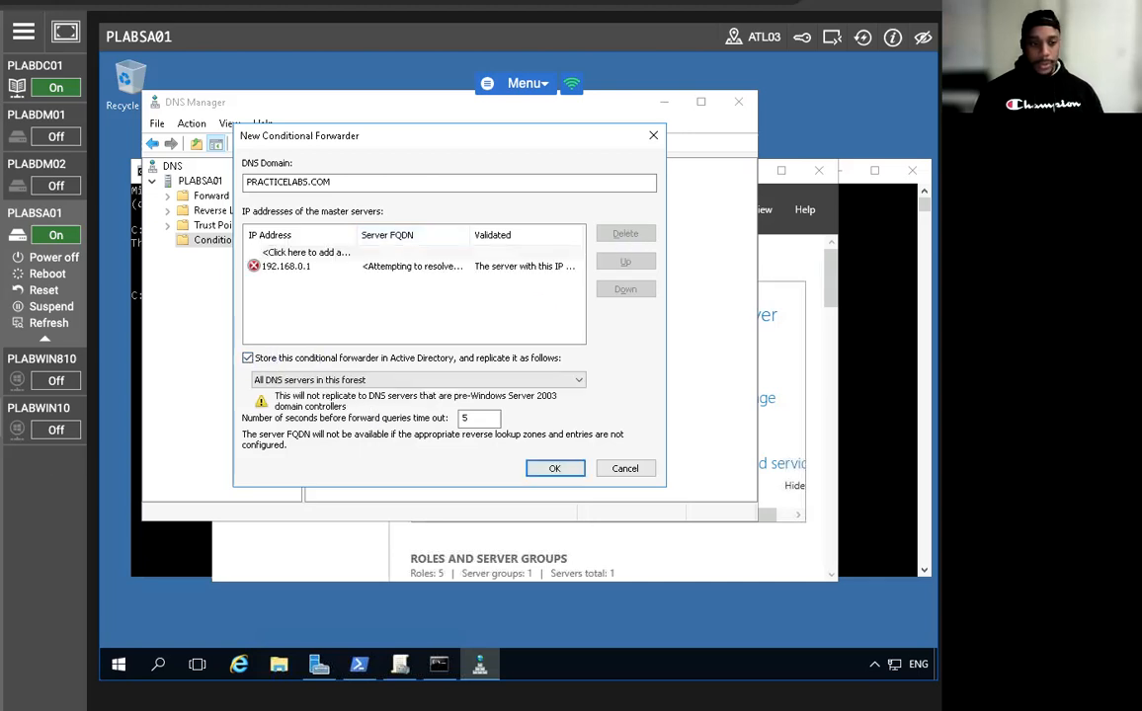
pyautogui.click(557, 471)
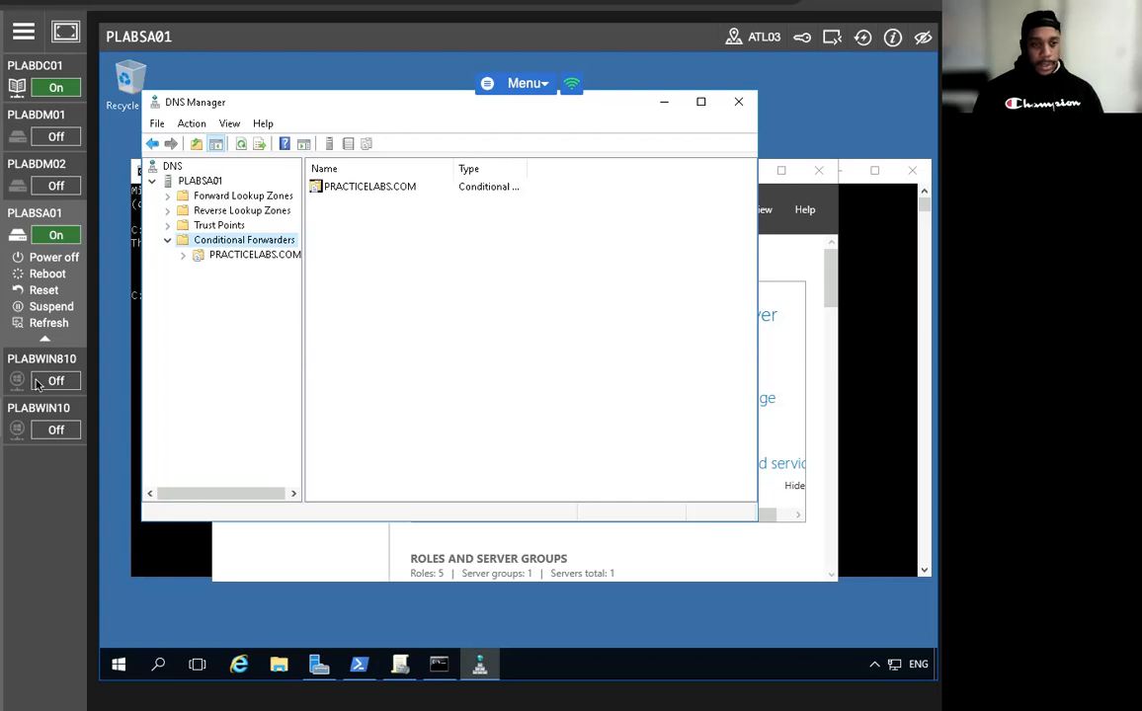
# Inspect the new PRACTICELABS.COM forwarder and its 192.168.0.1 master server entry.
pyautogui.click(359, 192)
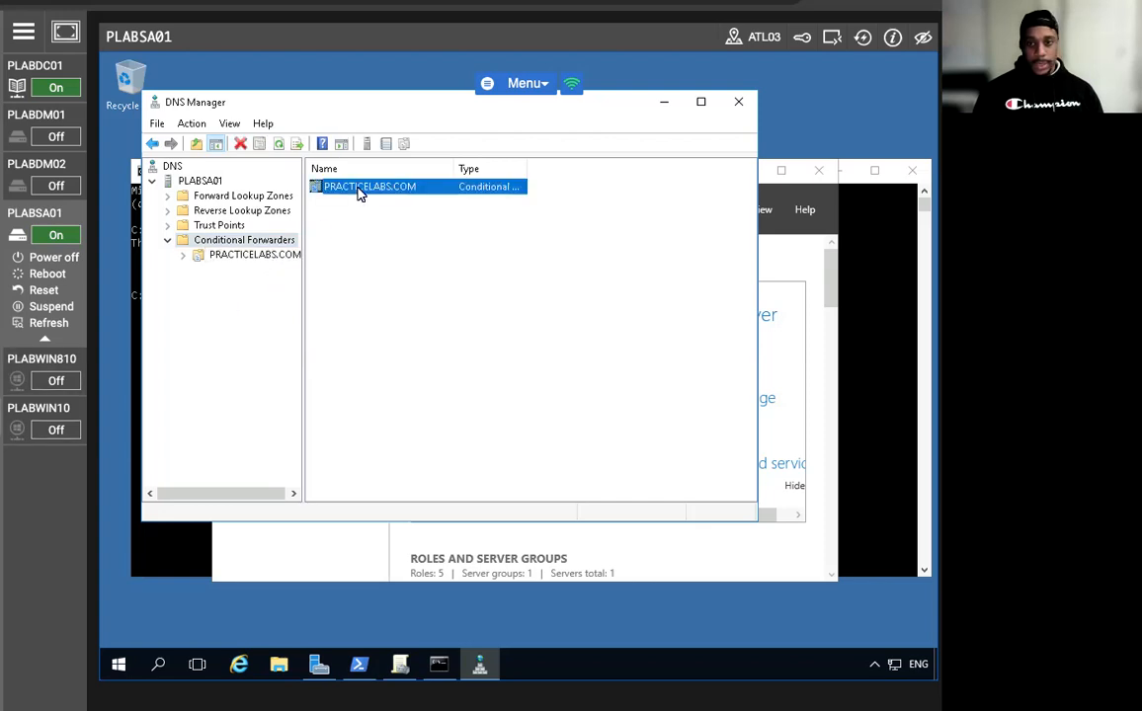
pyautogui.click(218, 259)
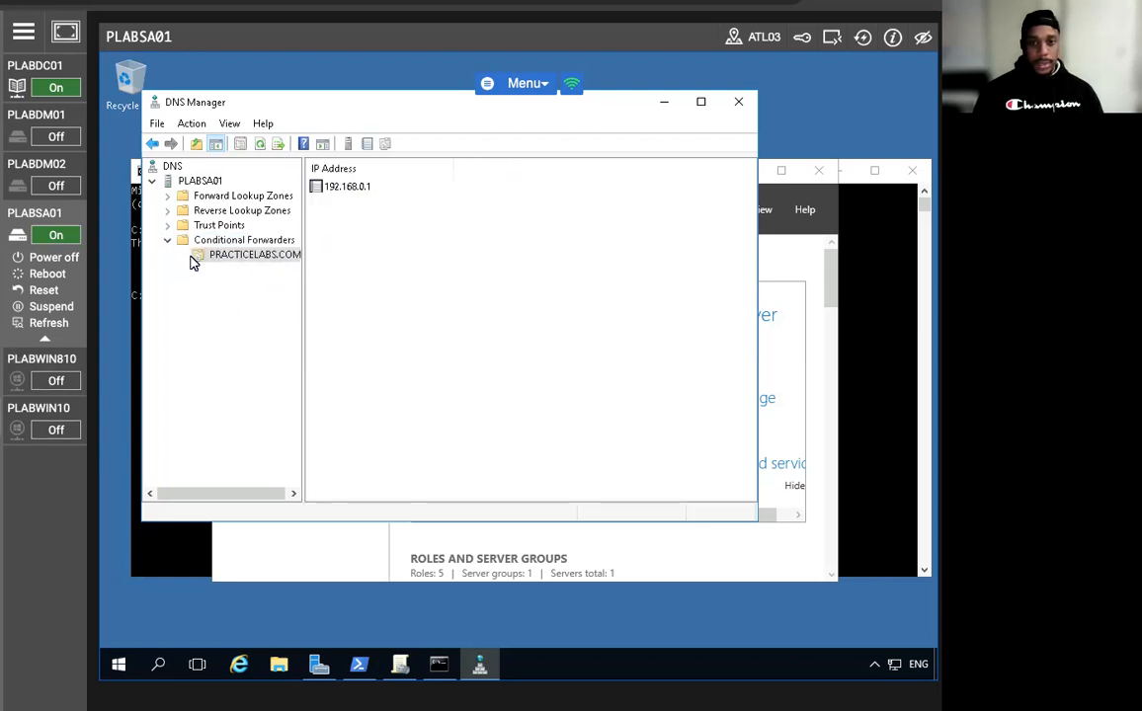
pyautogui.rightClick(225, 260)
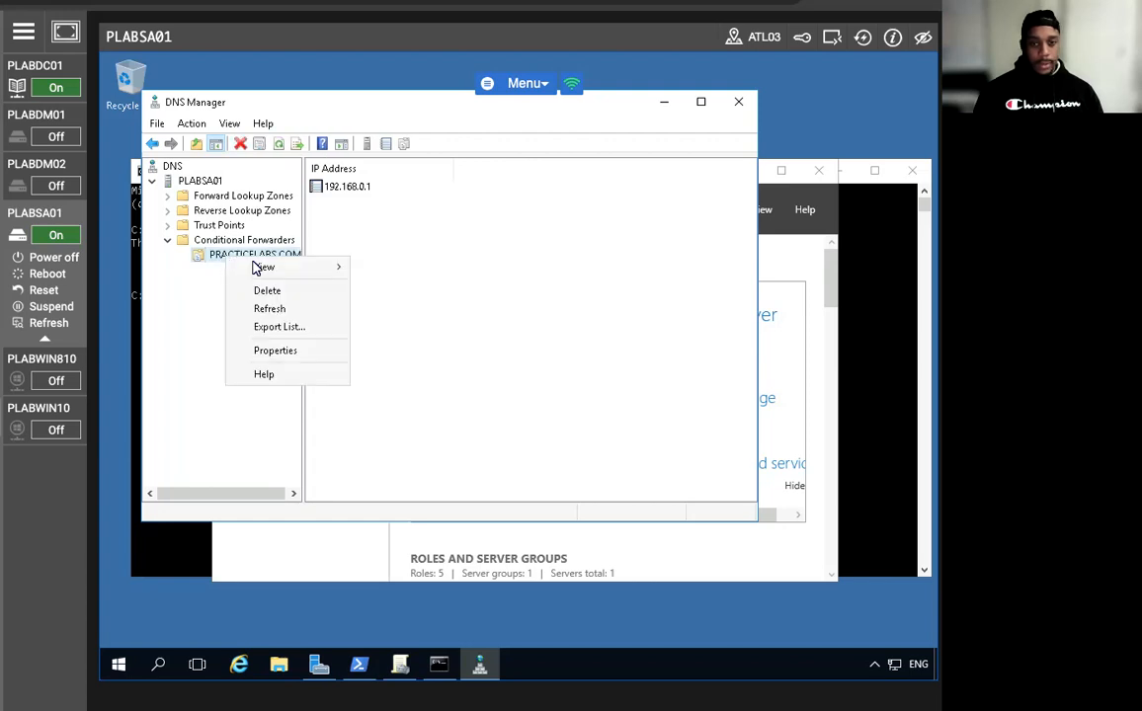
pyautogui.click(438, 186)
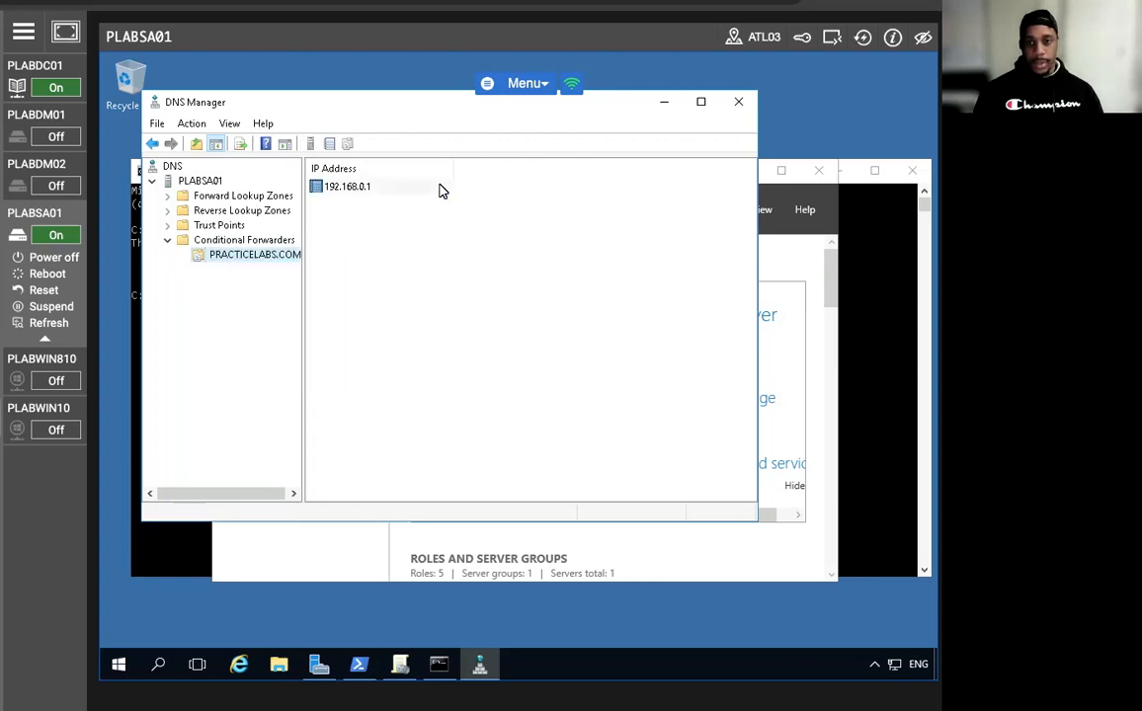
pyautogui.rightClick(361, 197)
pyautogui.click(255, 251)
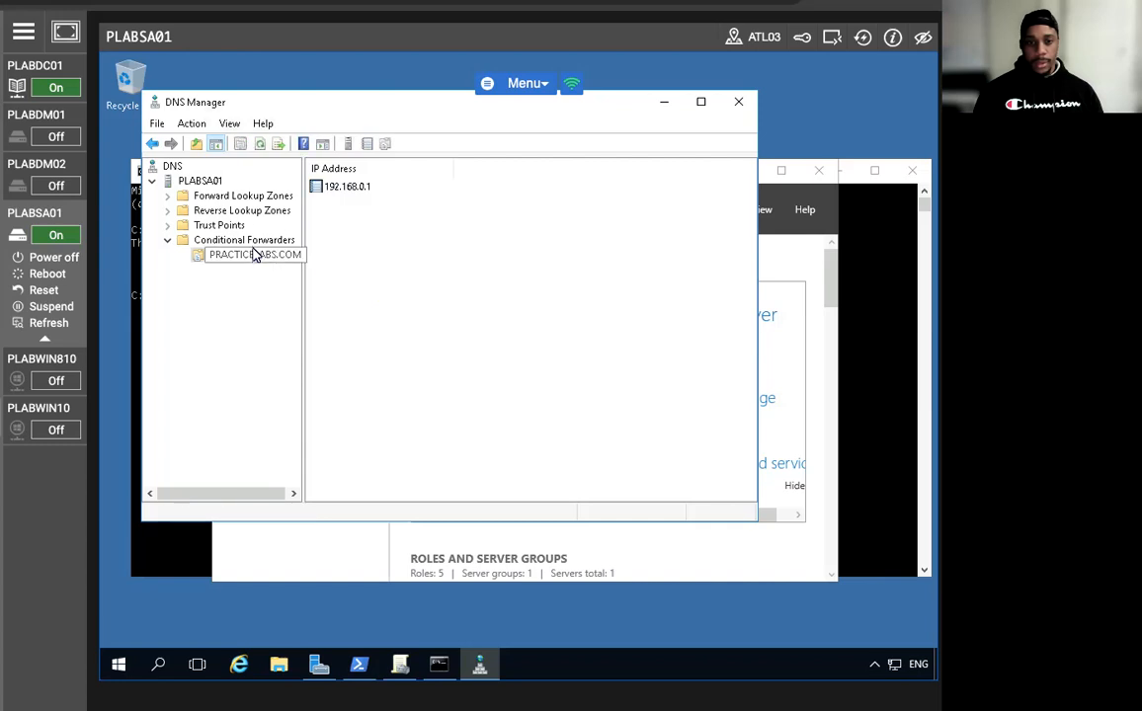
pyautogui.press('Up')
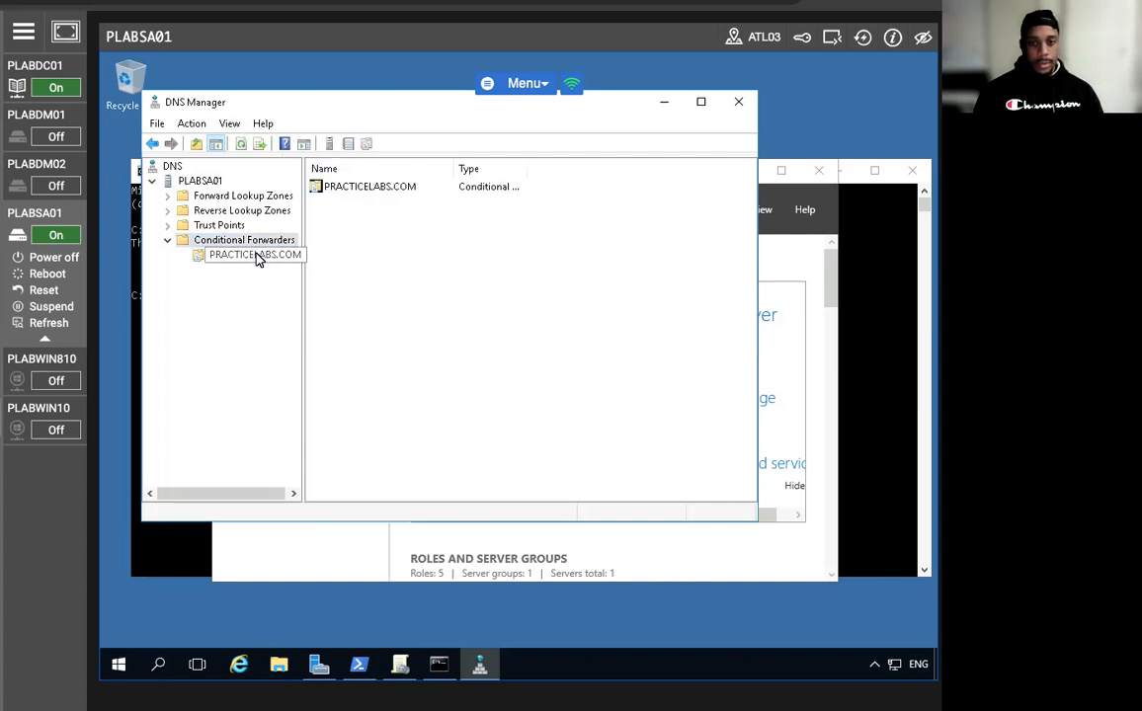
pyautogui.rightClick(378, 187)
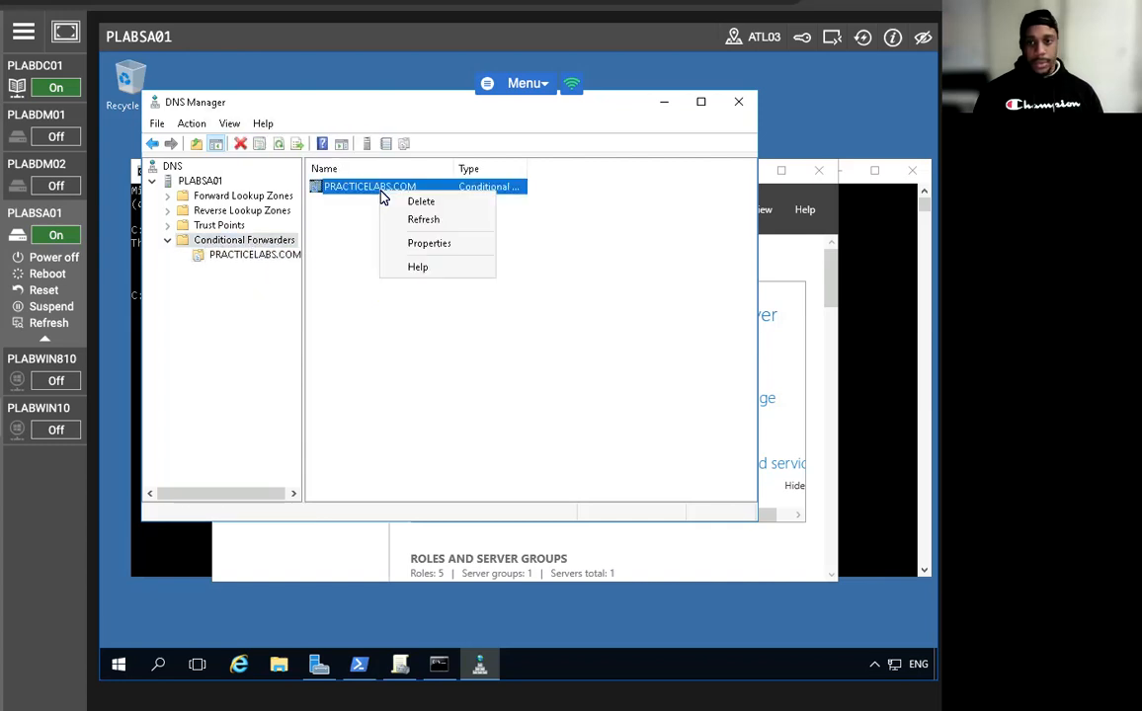
pyautogui.click(296, 235)
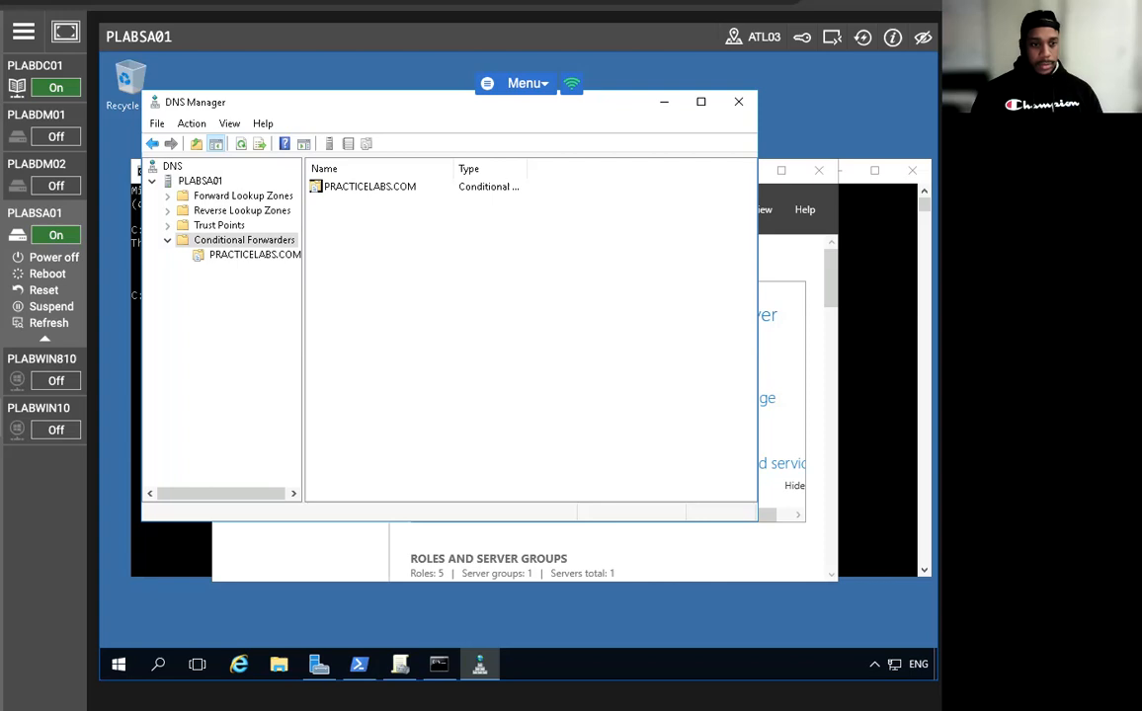
# Add host record adfs pointing to 192.168.0.4 in the PRACTICEIT.CO.UK zone.
pyautogui.doubleClick(170, 197)
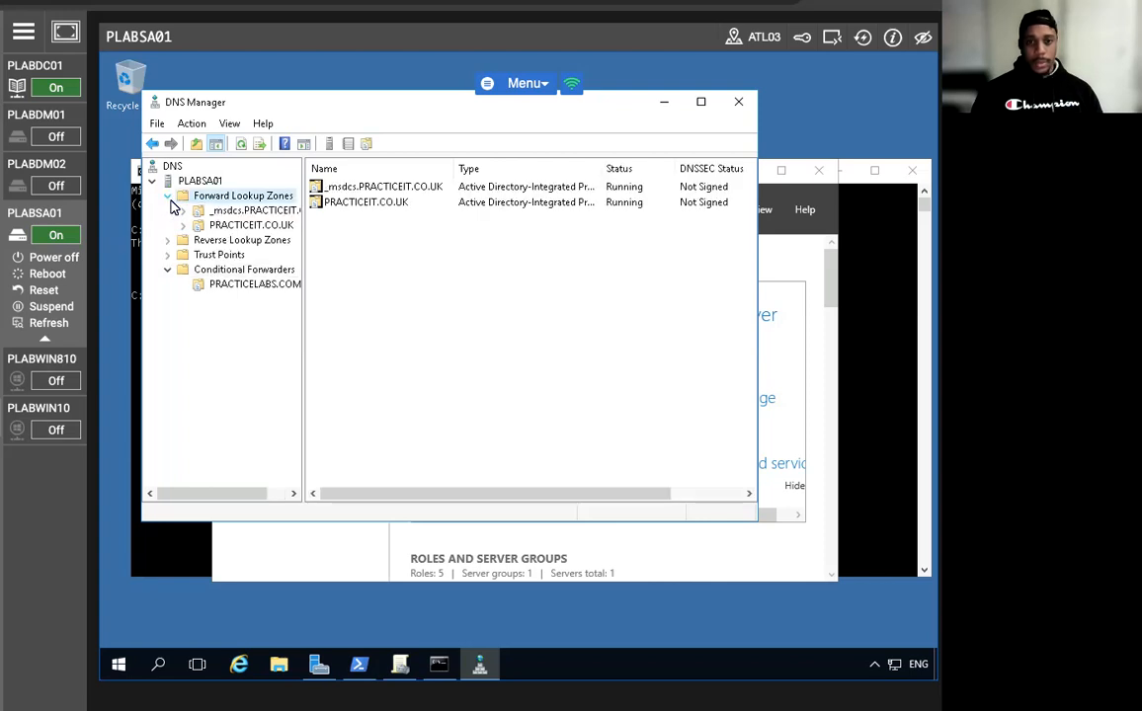
pyautogui.click(209, 225)
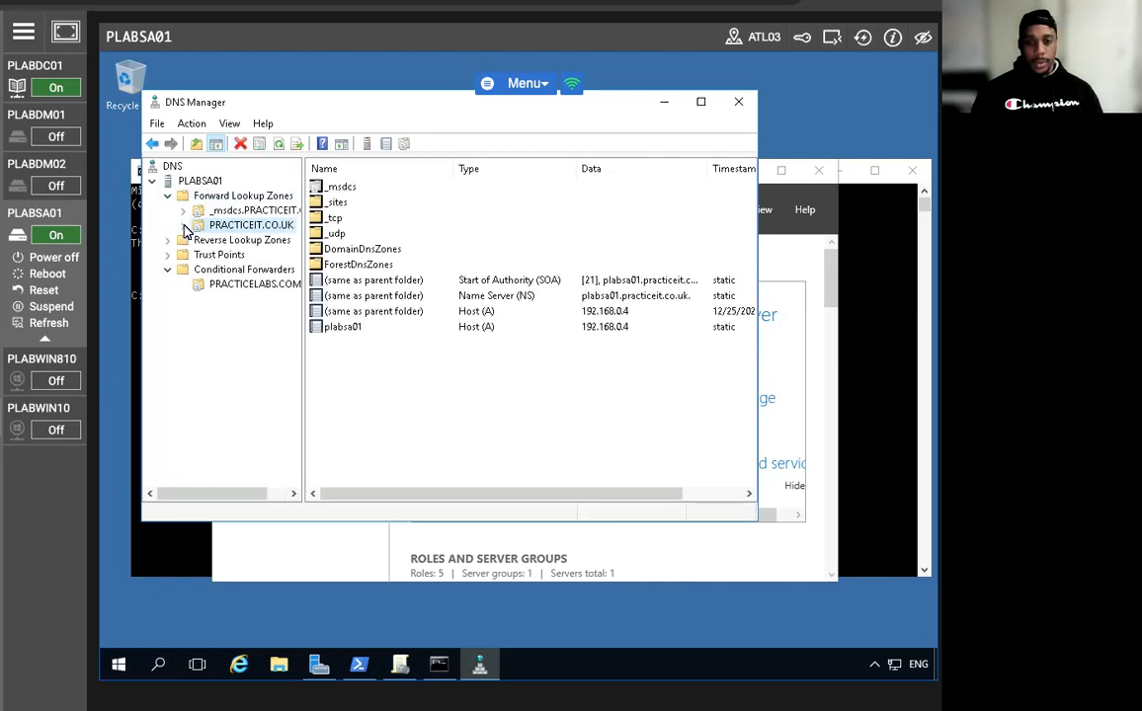
pyautogui.click(183, 227)
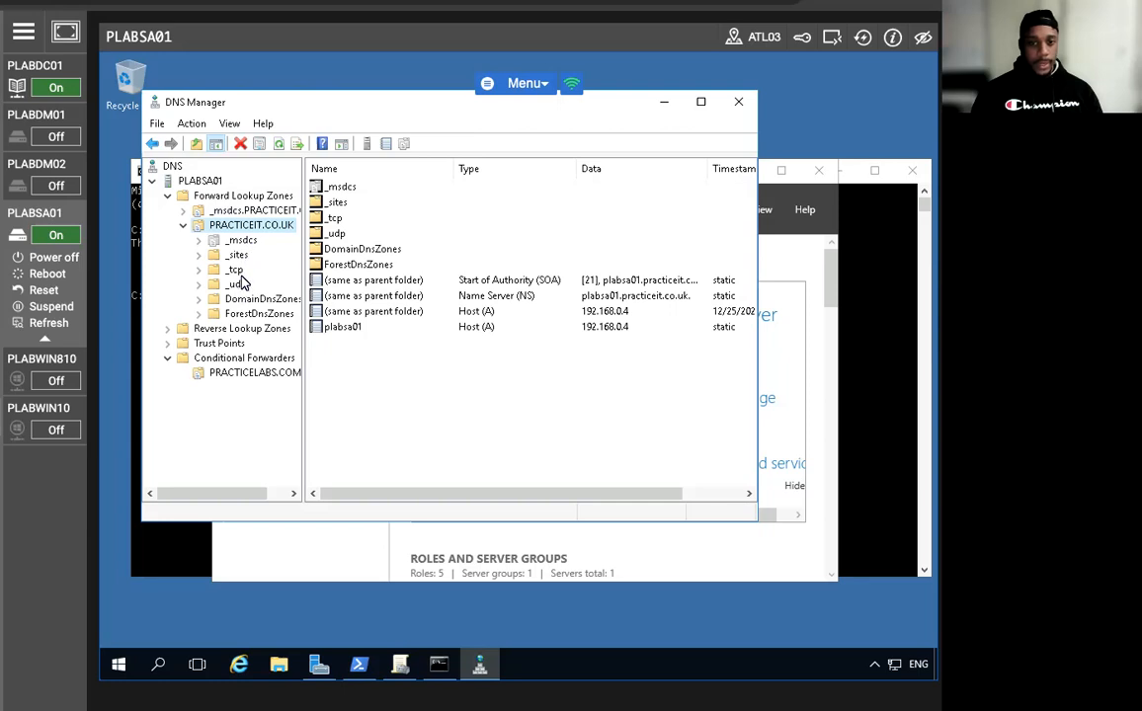
pyautogui.rightClick(262, 230)
pyautogui.click(296, 243)
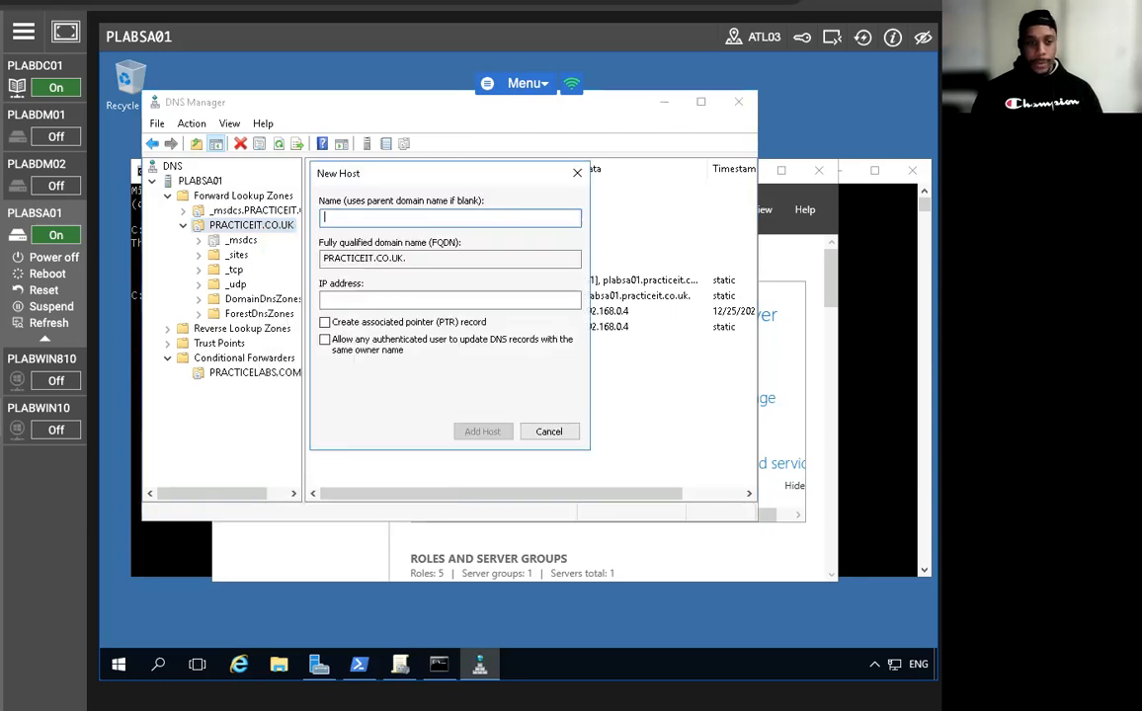
pyautogui.write('adfs')
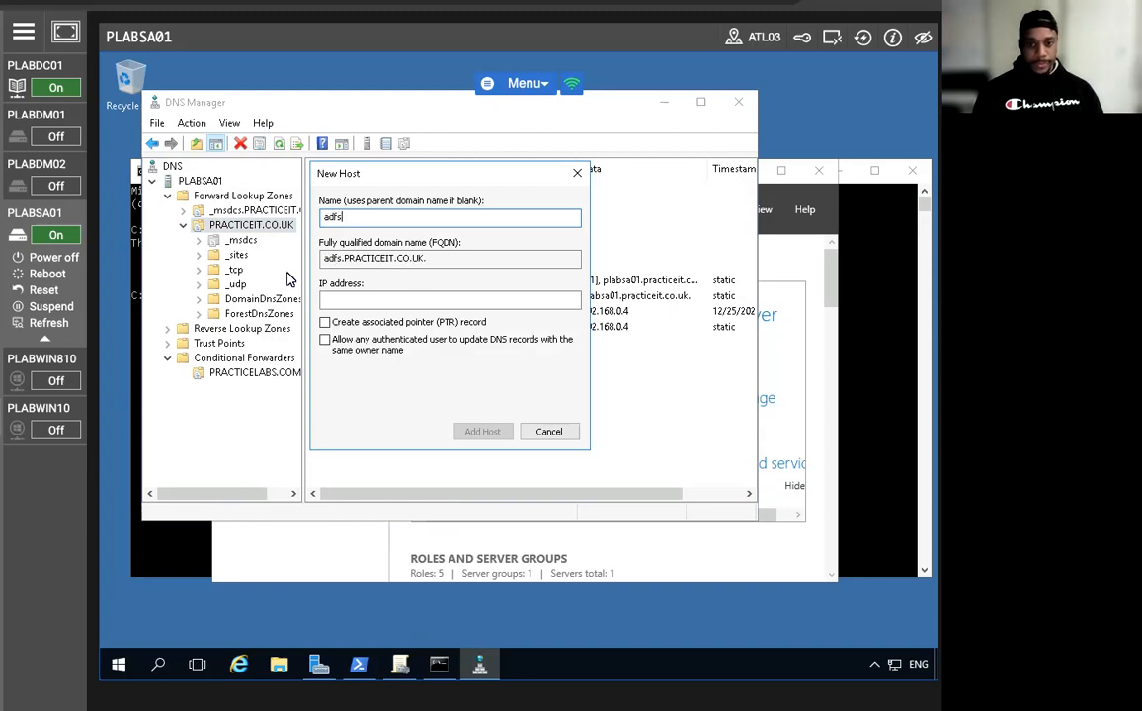
pyautogui.press('Tab')
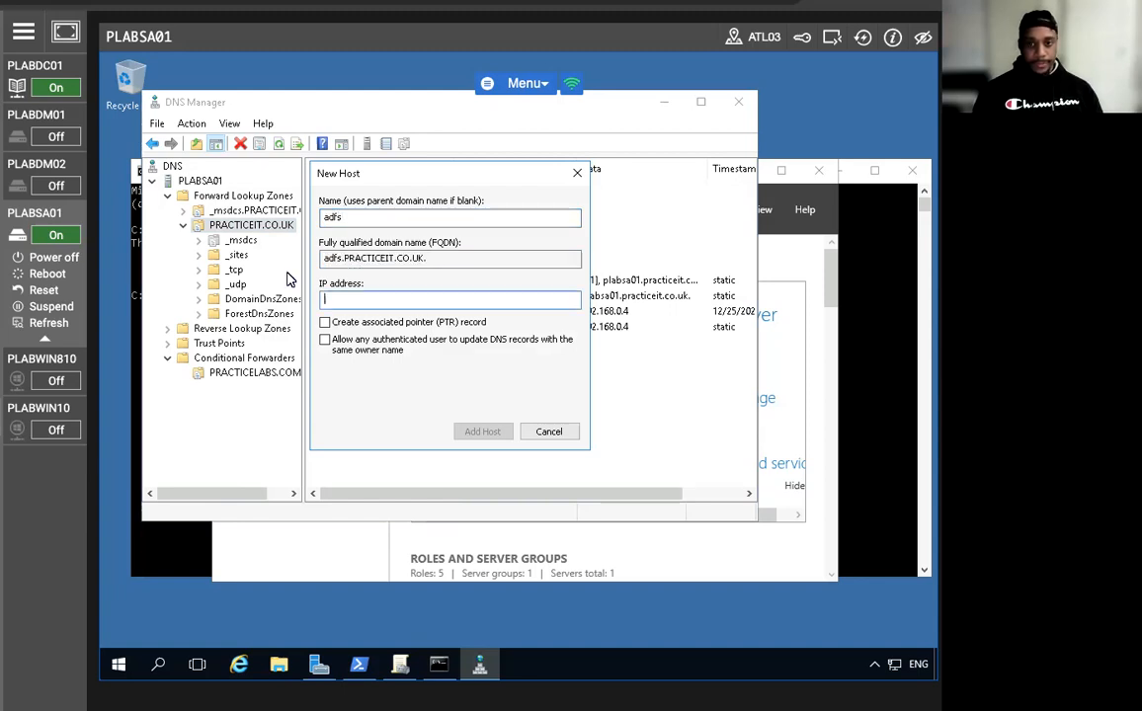
pyautogui.write('192.168.0.4')
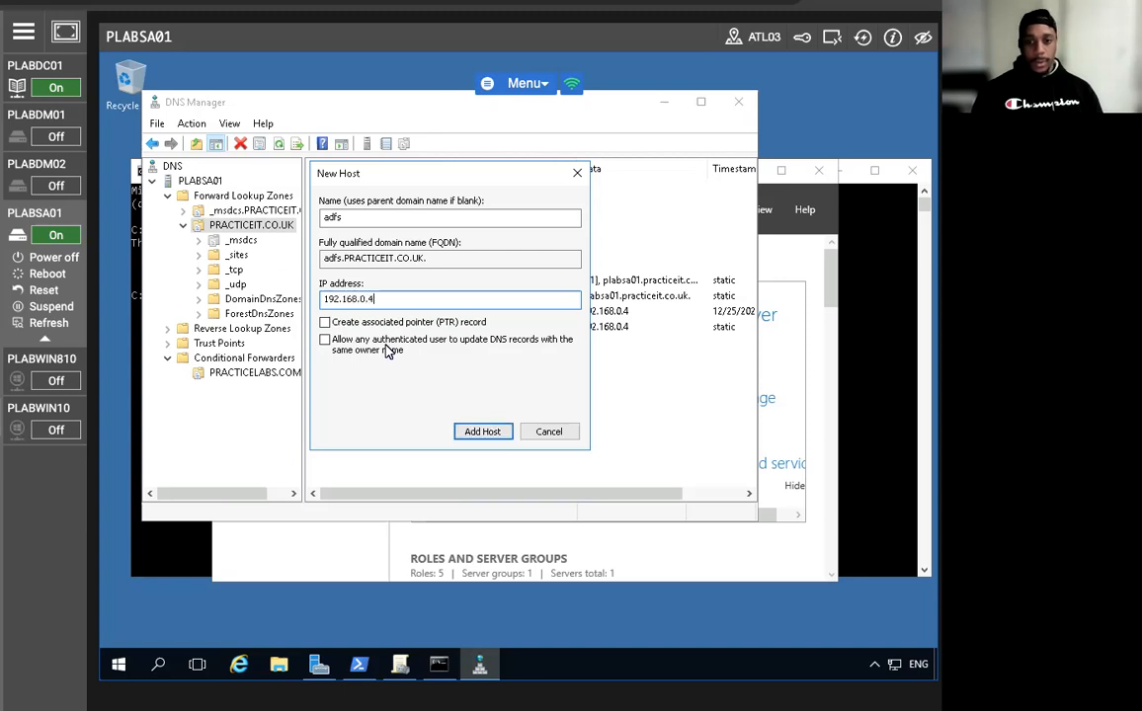
pyautogui.click(481, 436)
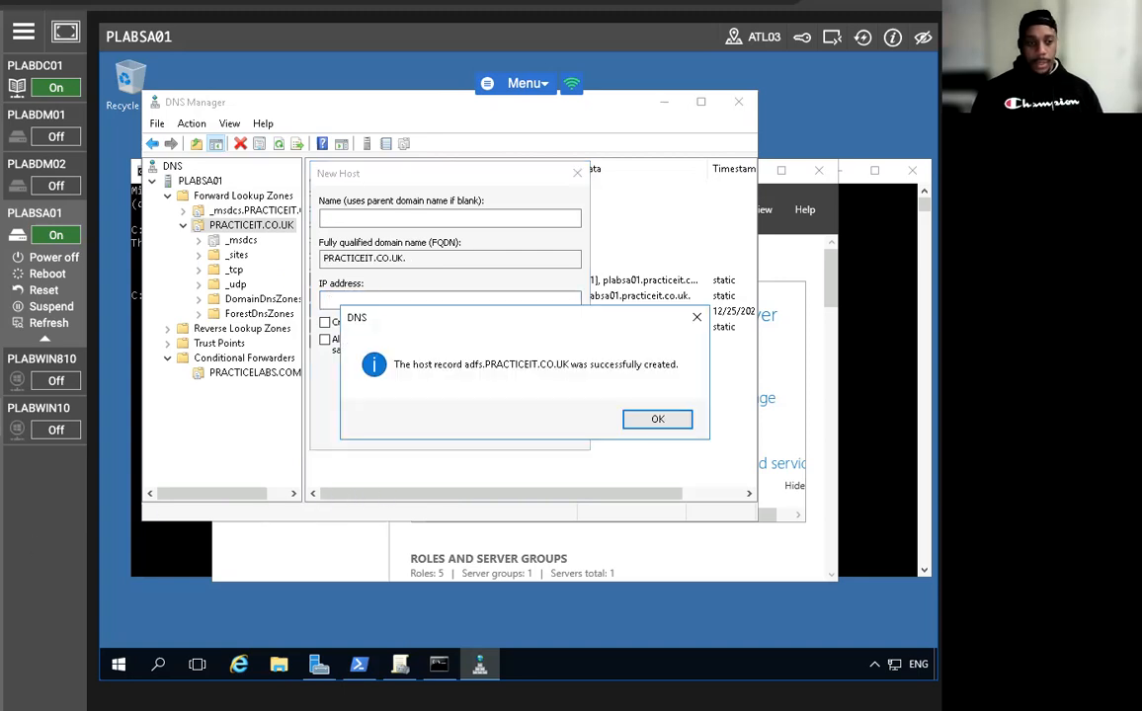
pyautogui.press('Return')
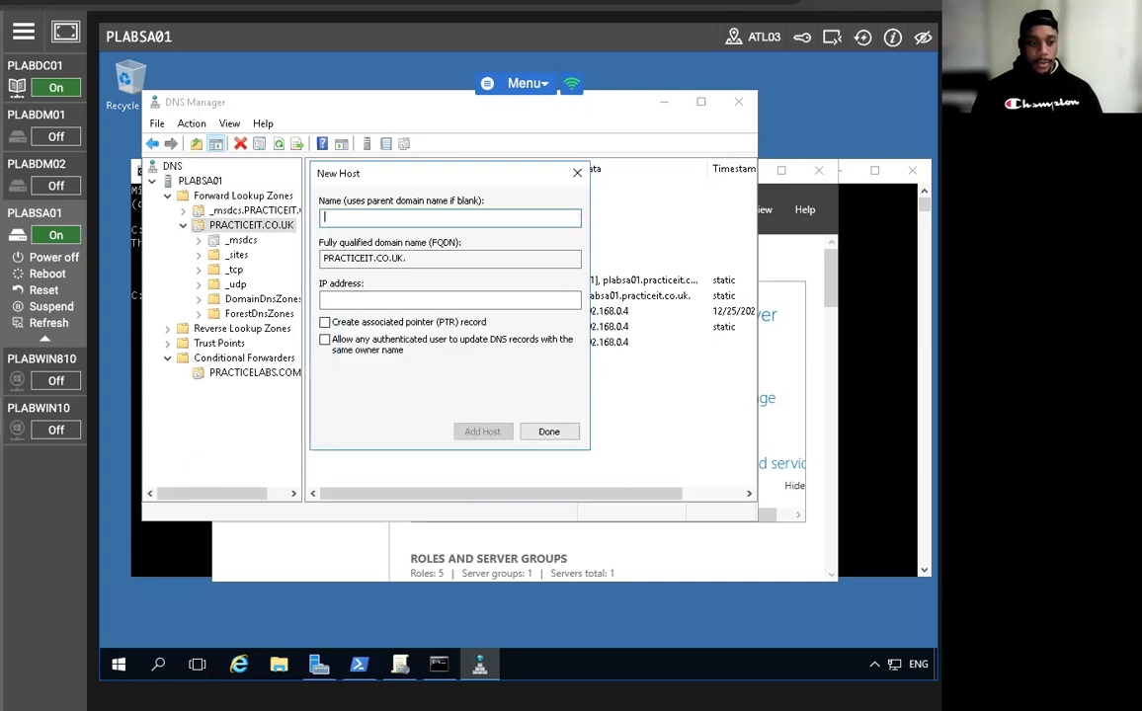
# Add host record certauth.adfs at 192.168.0.4, finish, and close DNS Manager.
pyautogui.write('certauth.adfs')
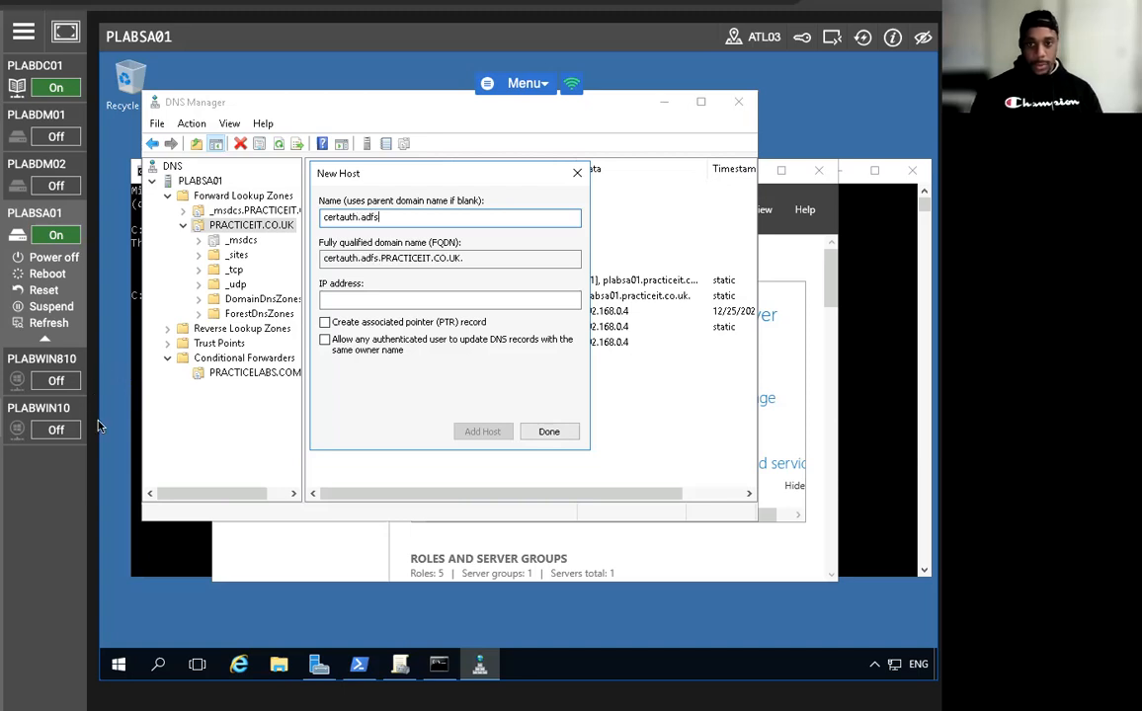
pyautogui.click(334, 300)
pyautogui.write('192.16')
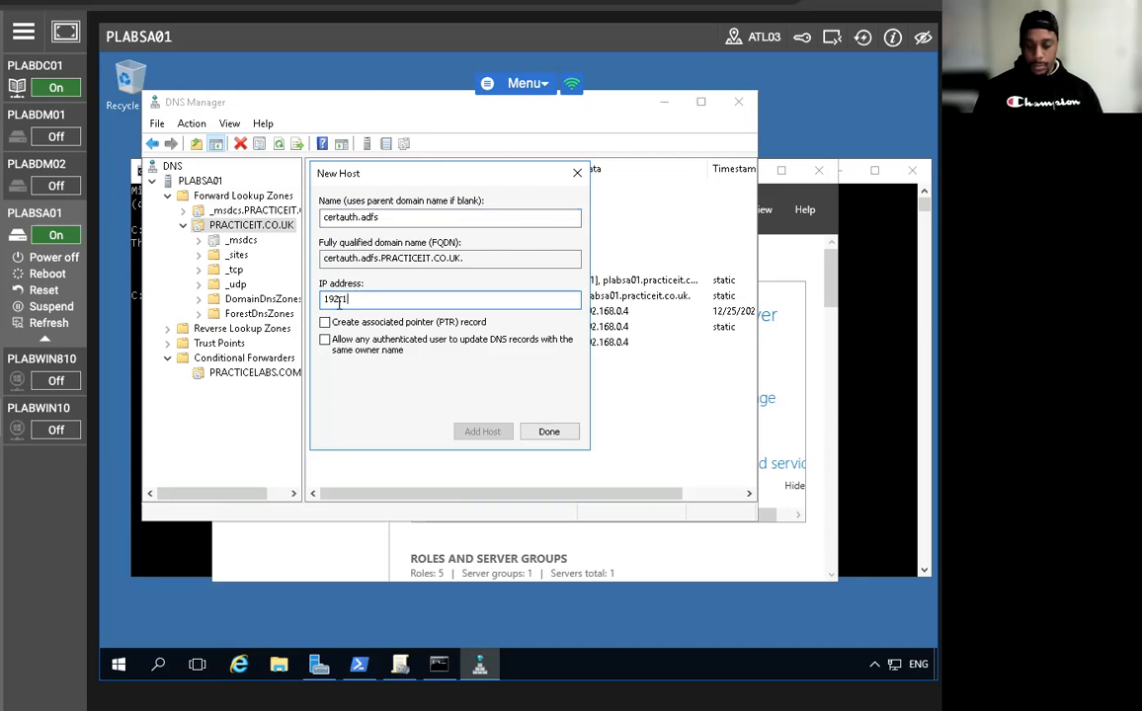
pyautogui.write('8.0.4')
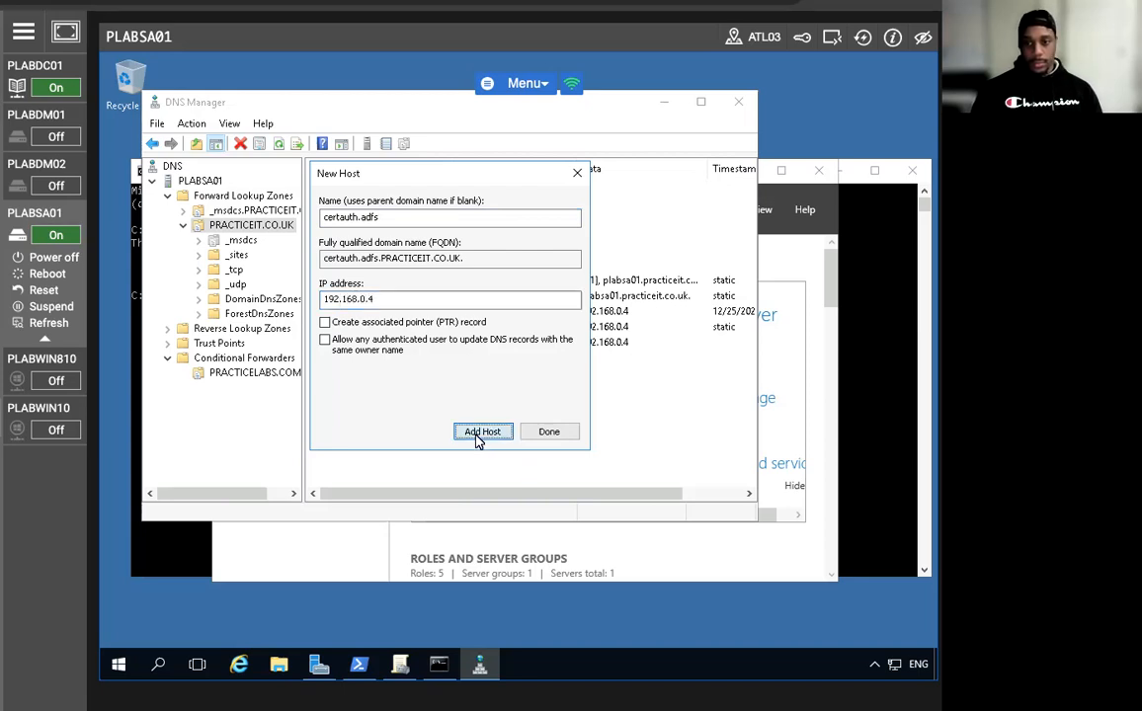
pyautogui.click(482, 433)
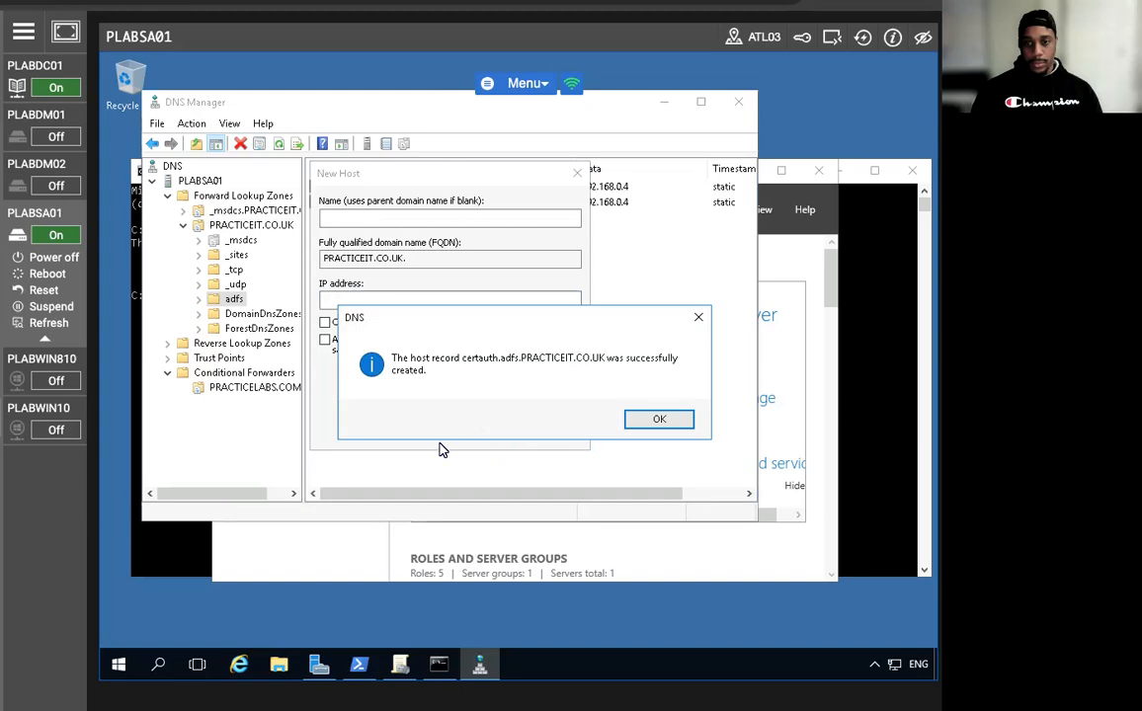
pyautogui.click(656, 424)
pyautogui.click(559, 440)
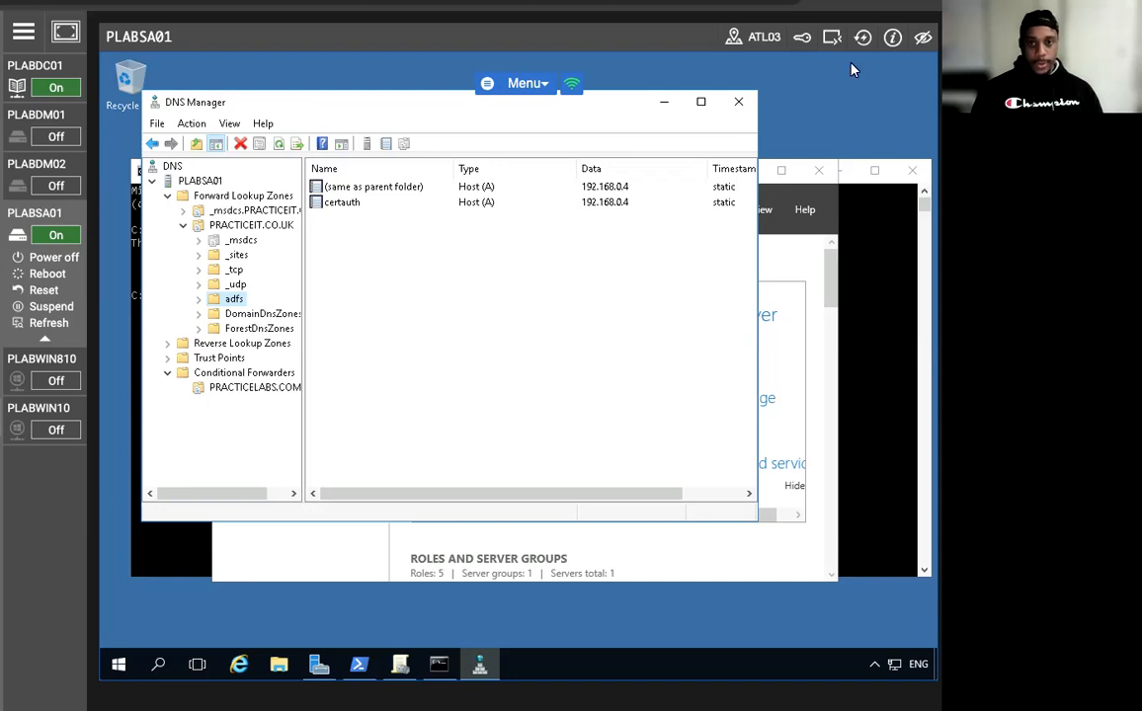
pyautogui.click(738, 100)
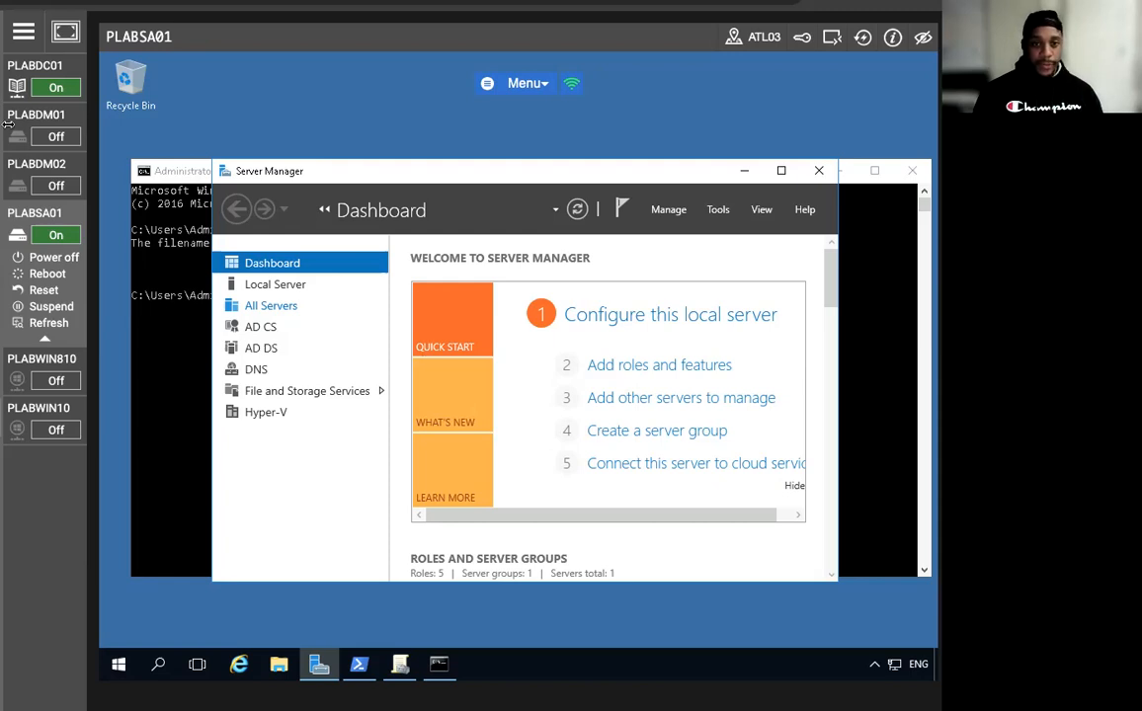
# Power on the PLABDM01 machine from the Practice Labs device list.
pyautogui.moveTo(24, 121)
pyautogui.click(60, 160)
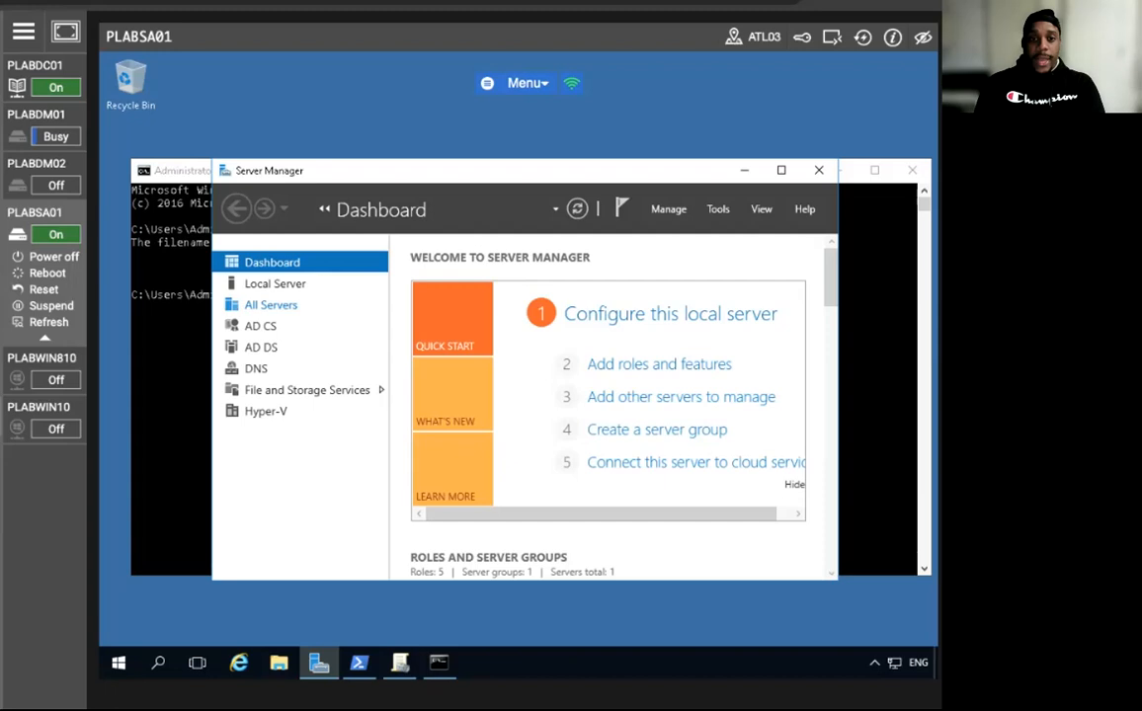
# Connect to the booted PLABDM01 machine's desktop.
pyautogui.click(69, 10)
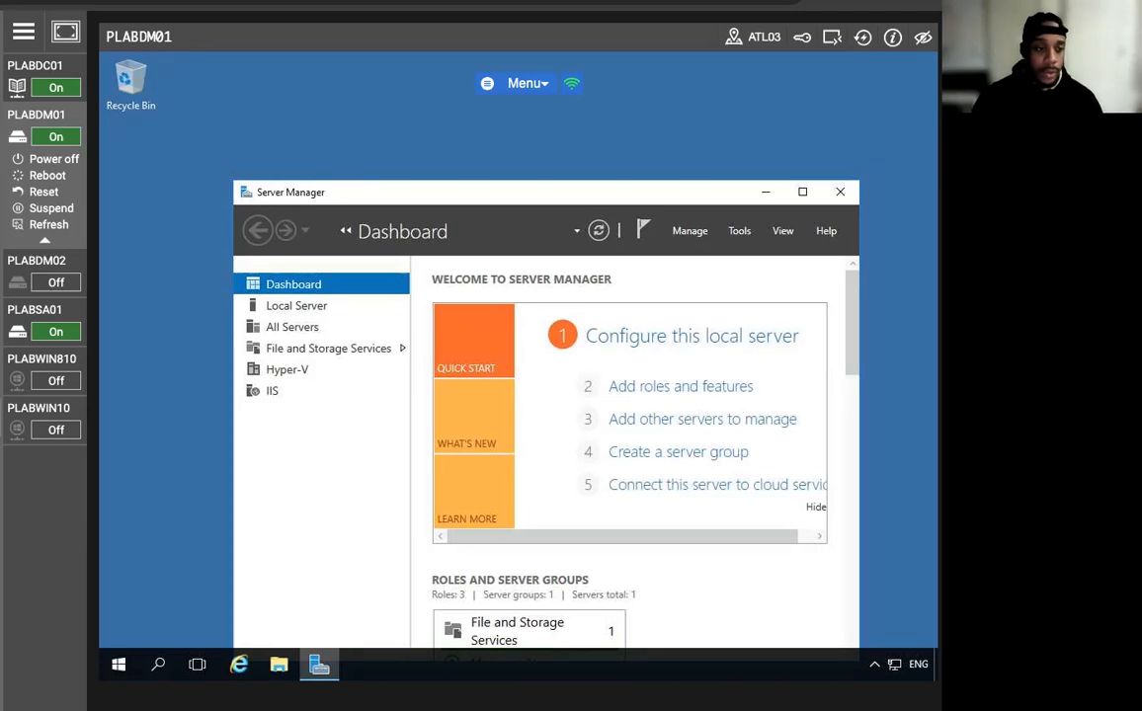
# Launch an empty management console with the mmc command from Run.
pyautogui.rightClick(119, 663)
pyautogui.click(133, 580)
pyautogui.write('mmc')
pyautogui.press('Return')
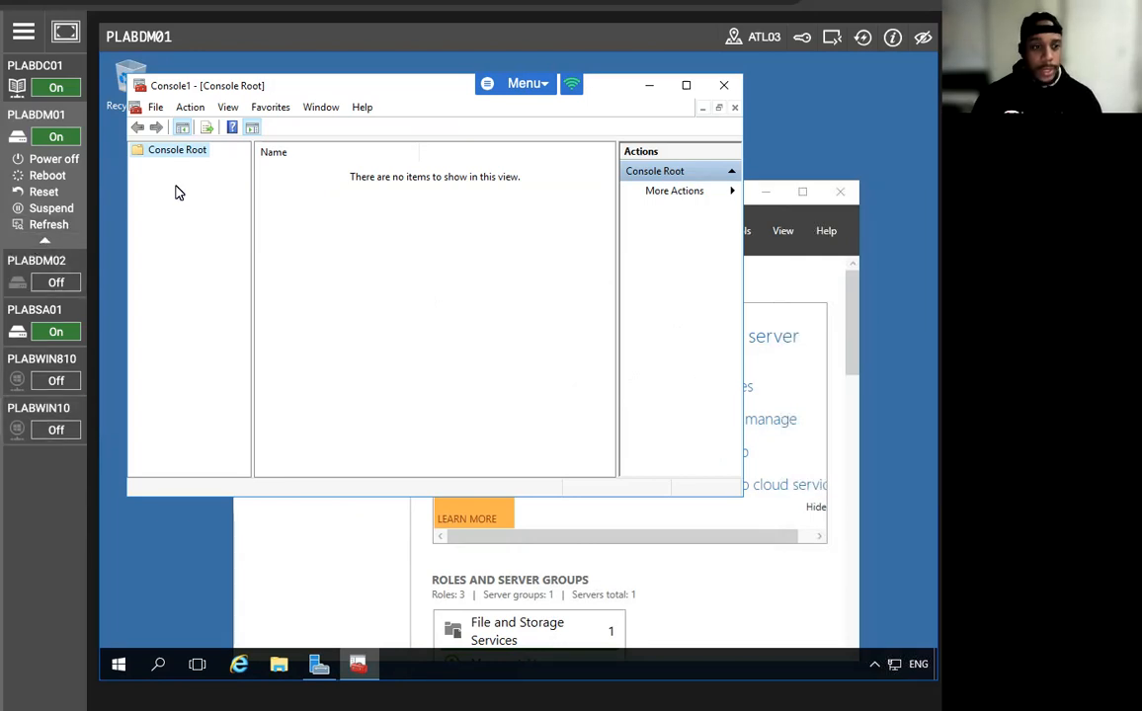
# Add the Certificates snap-in for the local computer account and expand its stores.
pyautogui.click(155, 108)
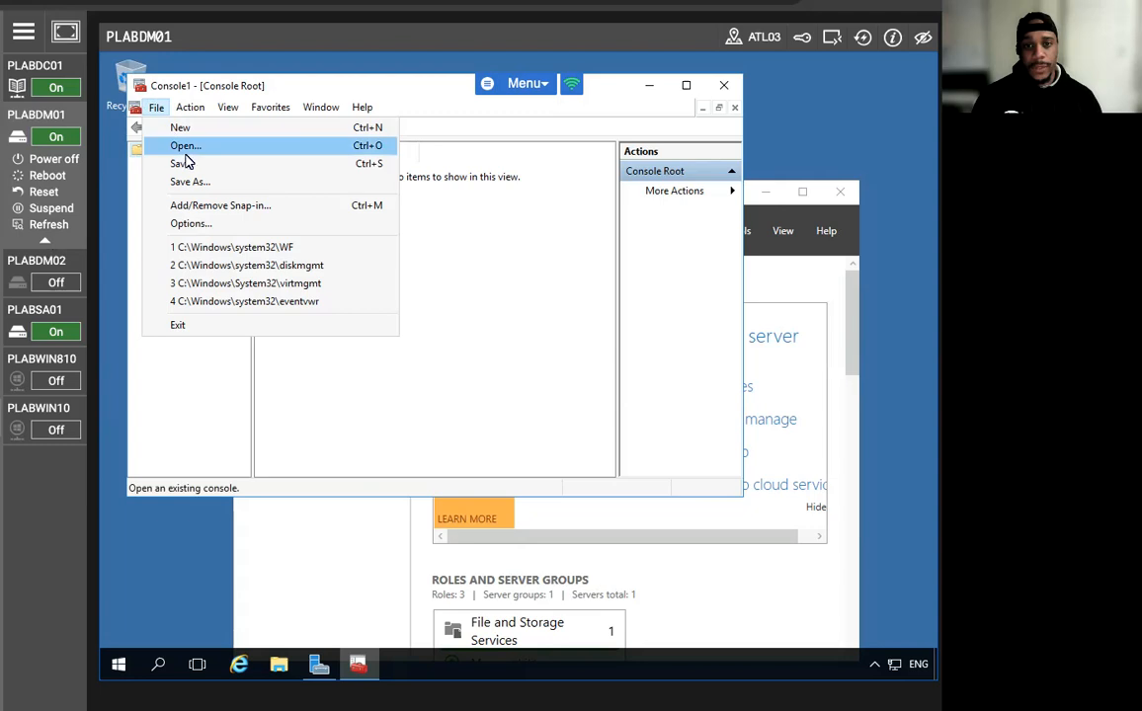
pyautogui.click(197, 207)
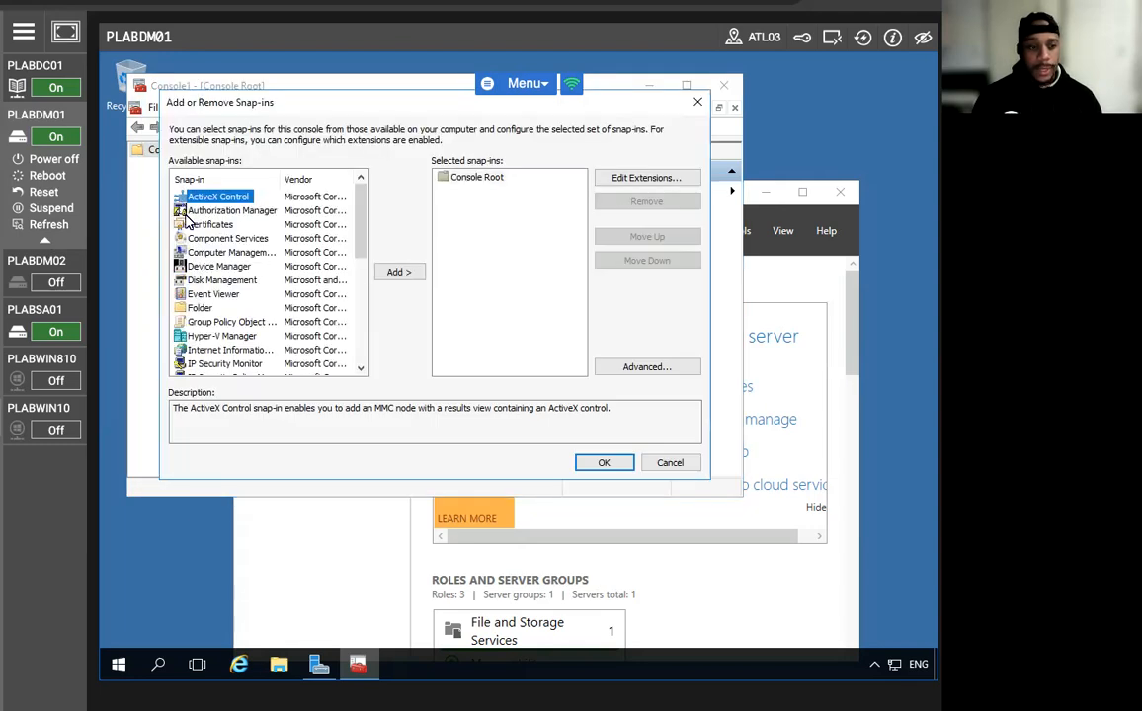
pyautogui.click(305, 226)
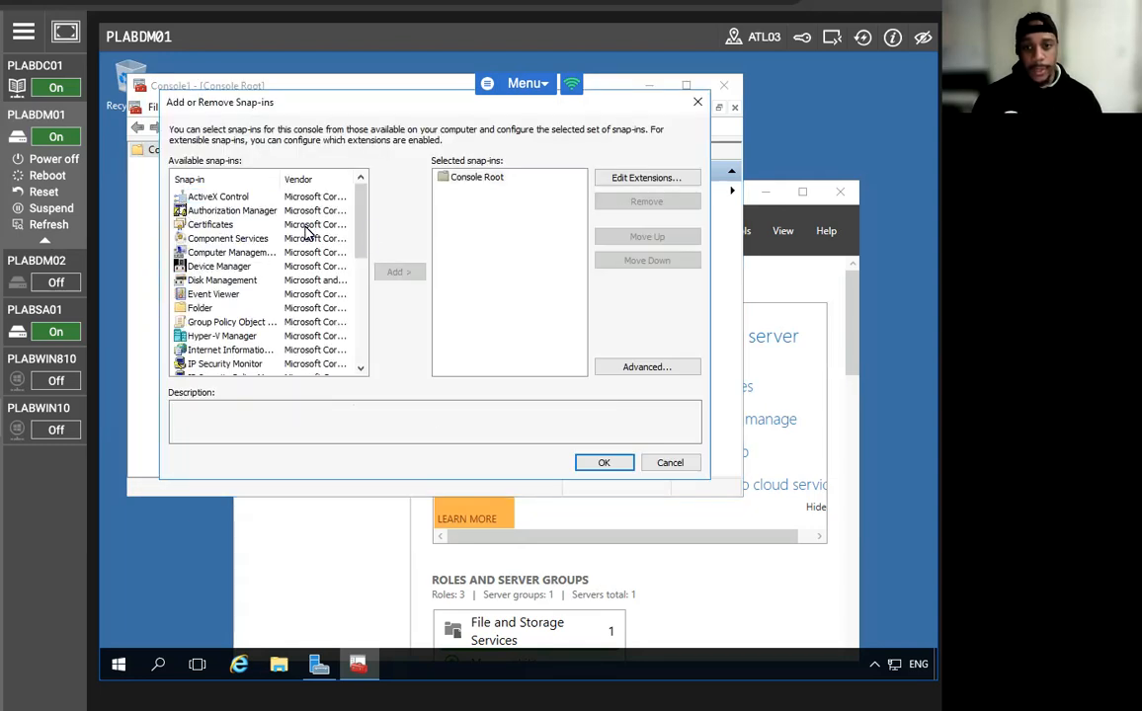
pyautogui.click(225, 227)
pyautogui.click(398, 272)
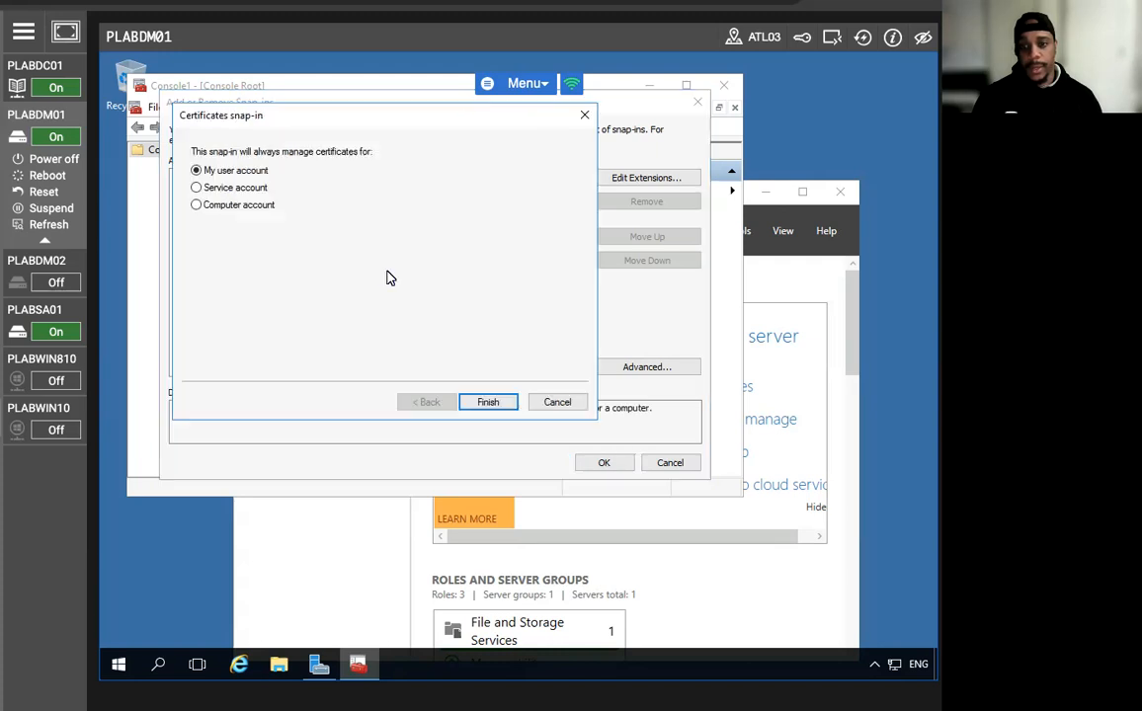
pyautogui.click(197, 206)
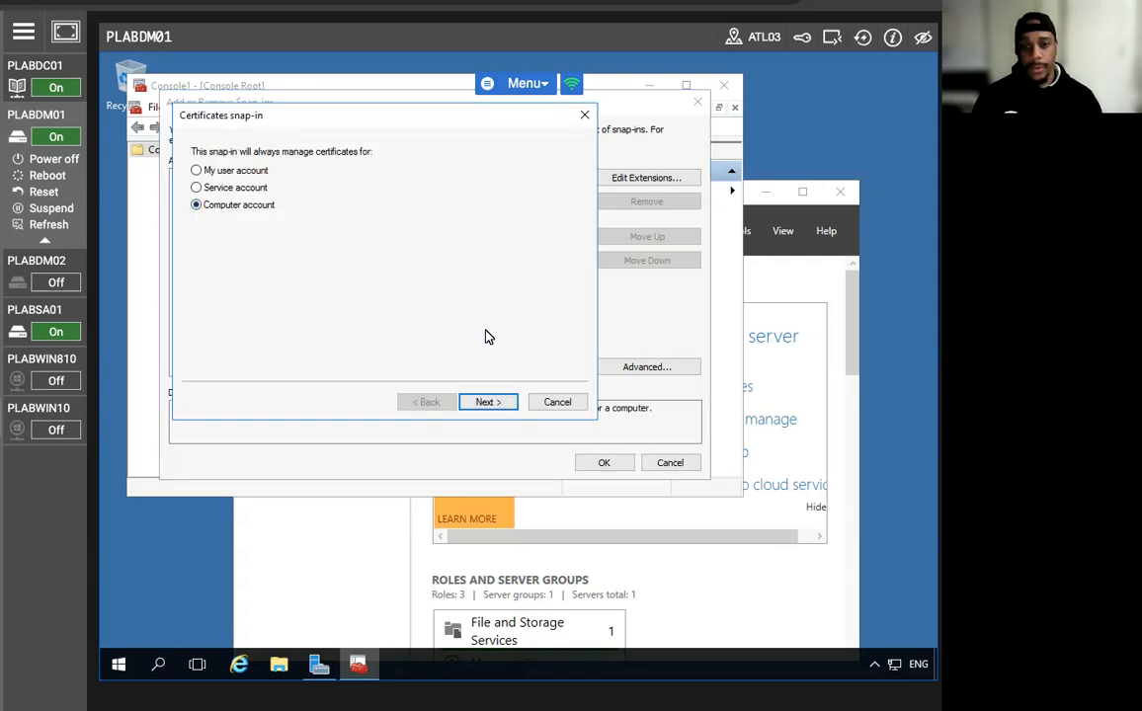
pyautogui.click(488, 402)
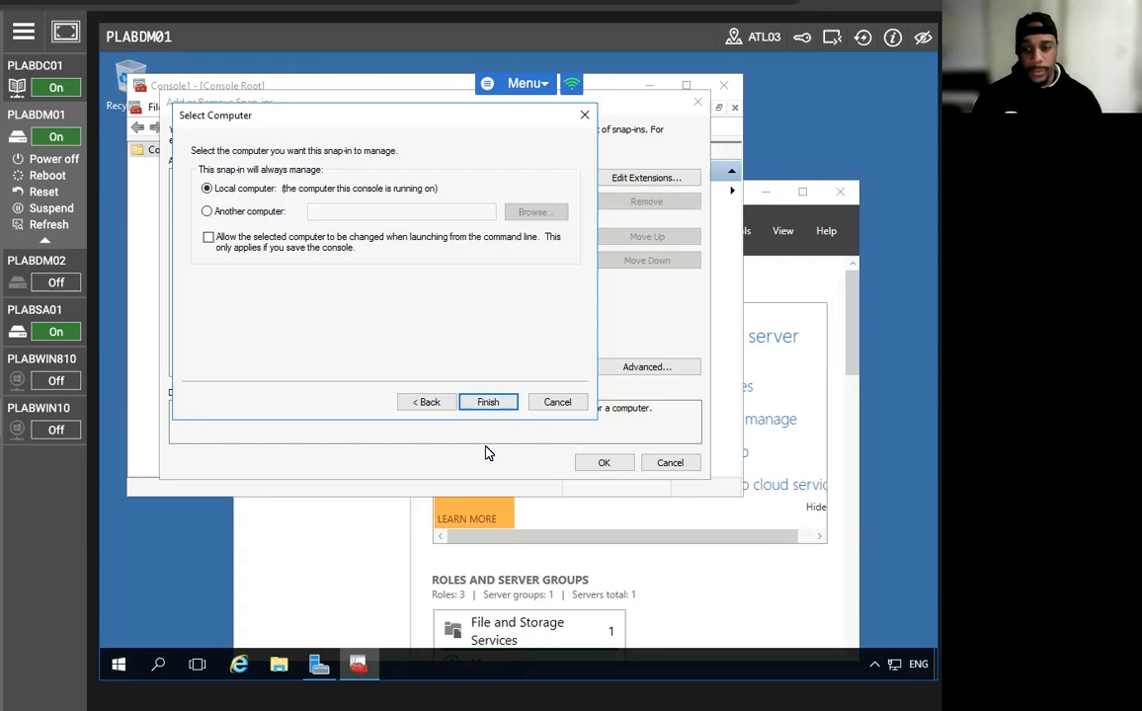
pyautogui.click(487, 408)
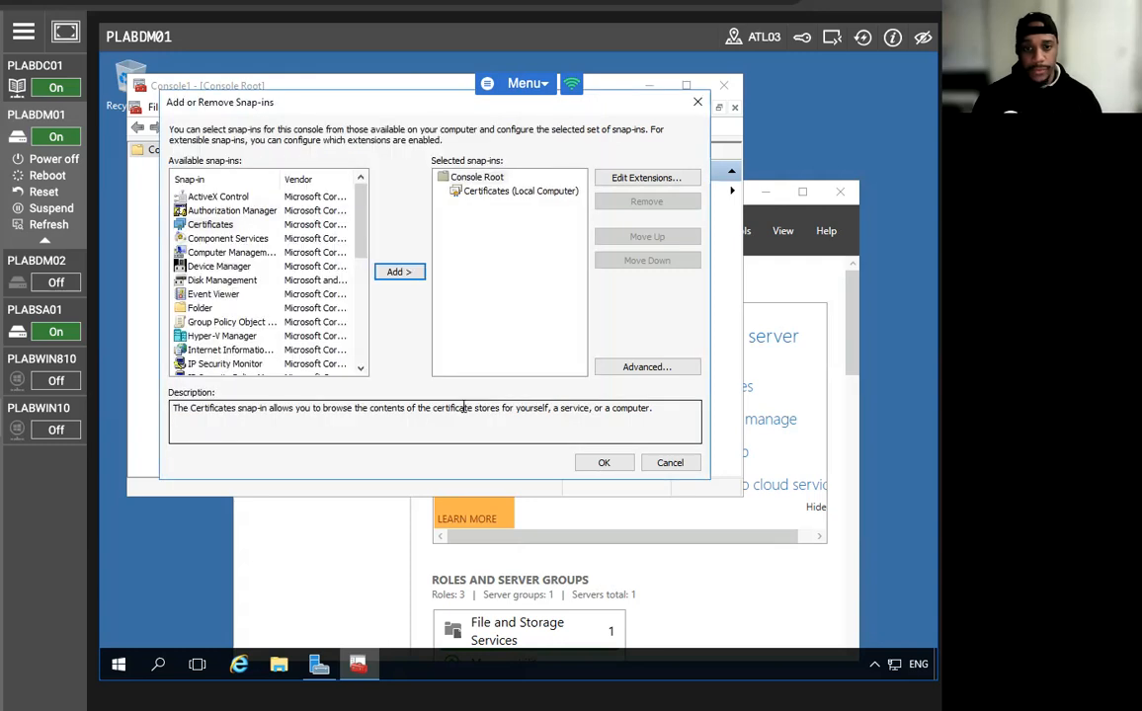
pyautogui.click(599, 463)
pyautogui.doubleClick(153, 165)
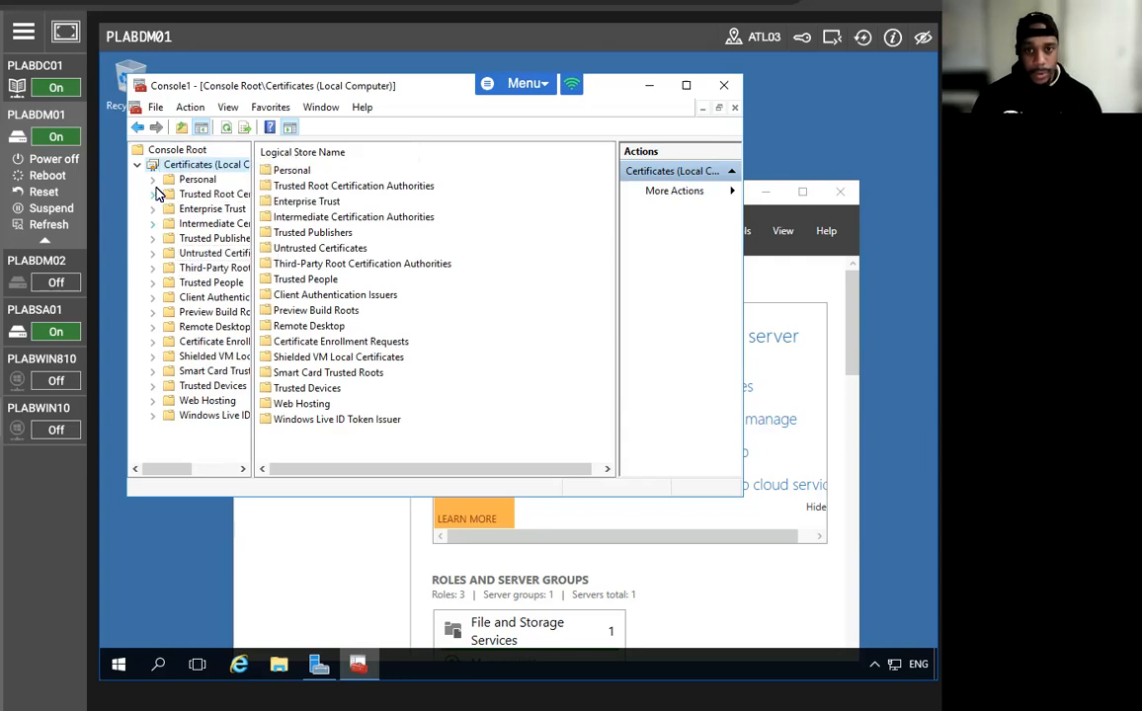
# Request a new certificate in the Personal store using the Active Directory Enrollment Policy.
pyautogui.click(153, 179)
pyautogui.click(198, 197)
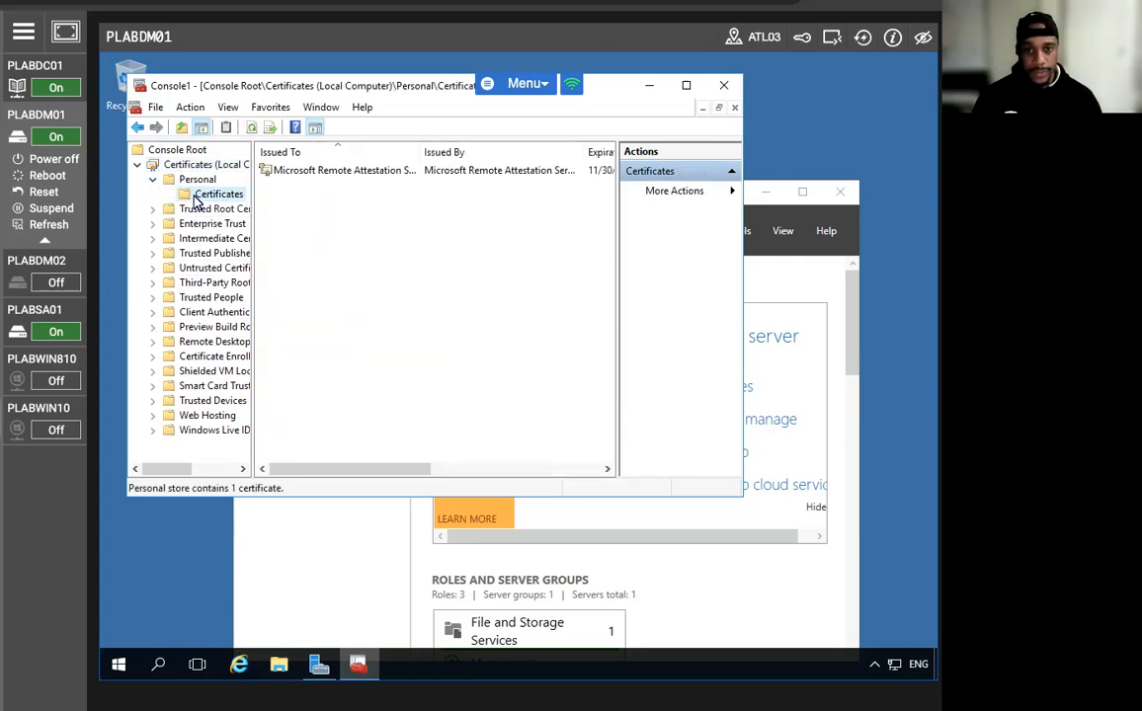
pyautogui.rightClick(201, 195)
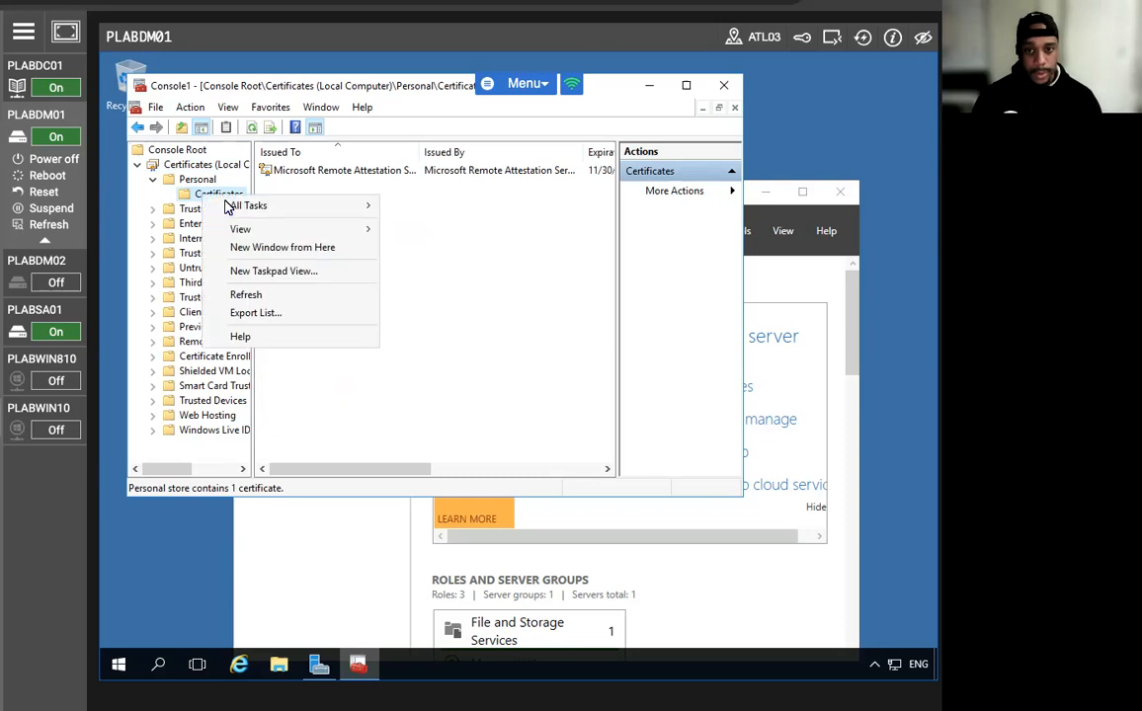
pyautogui.moveTo(240, 207)
pyautogui.click(439, 209)
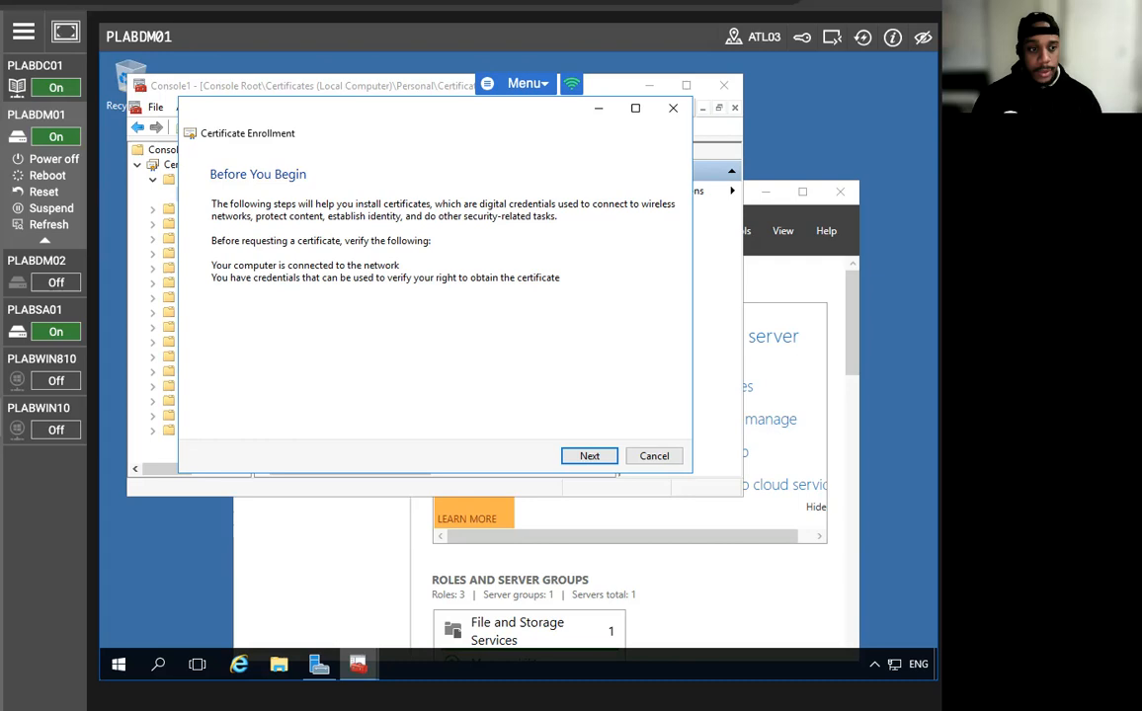
pyautogui.click(565, 455)
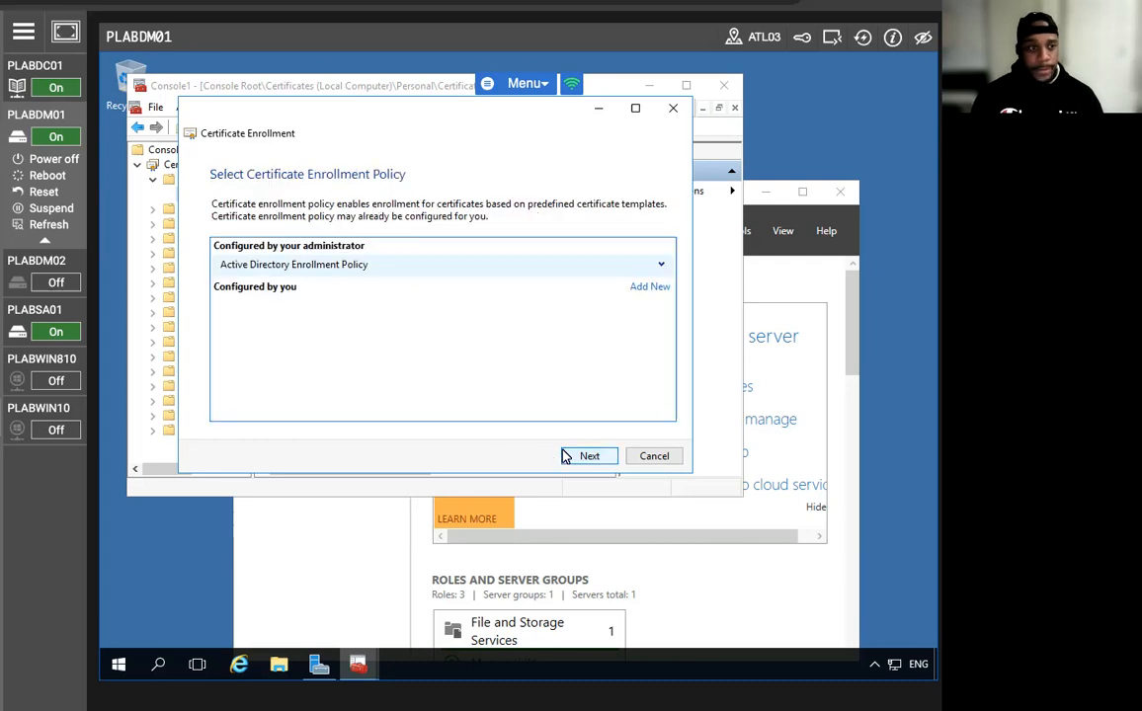
pyautogui.click(565, 455)
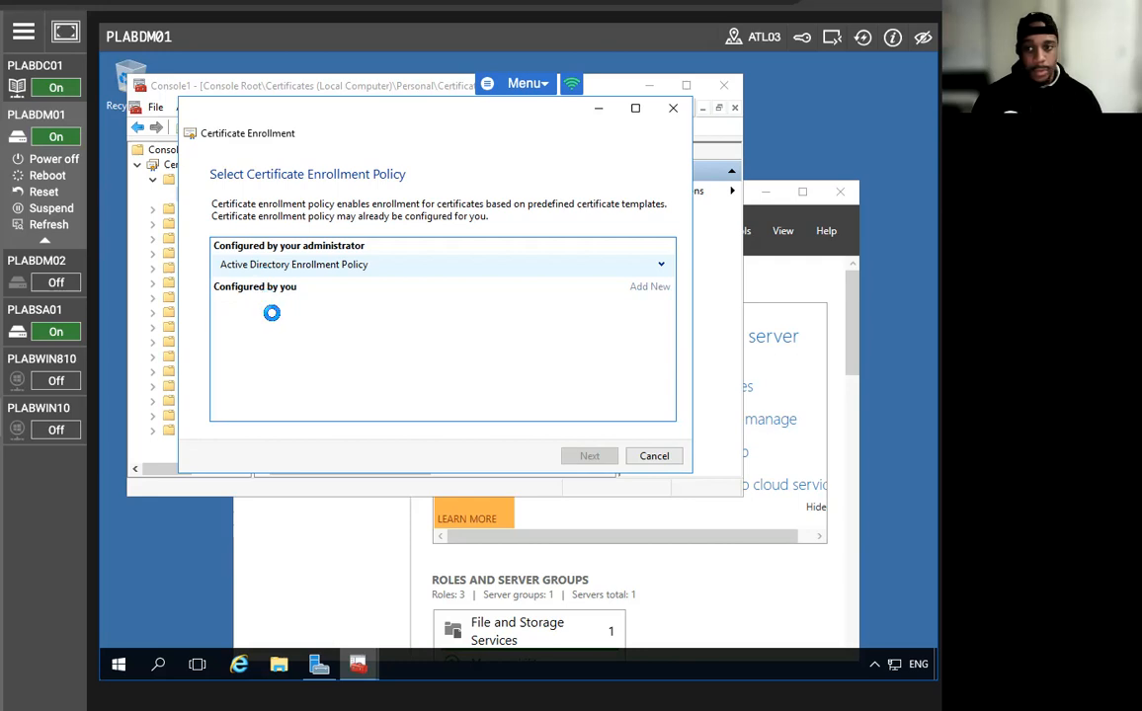
# Select the Plabs-Web template and add subject common name plabdm01.practicelab.com.
pyautogui.click(226, 294)
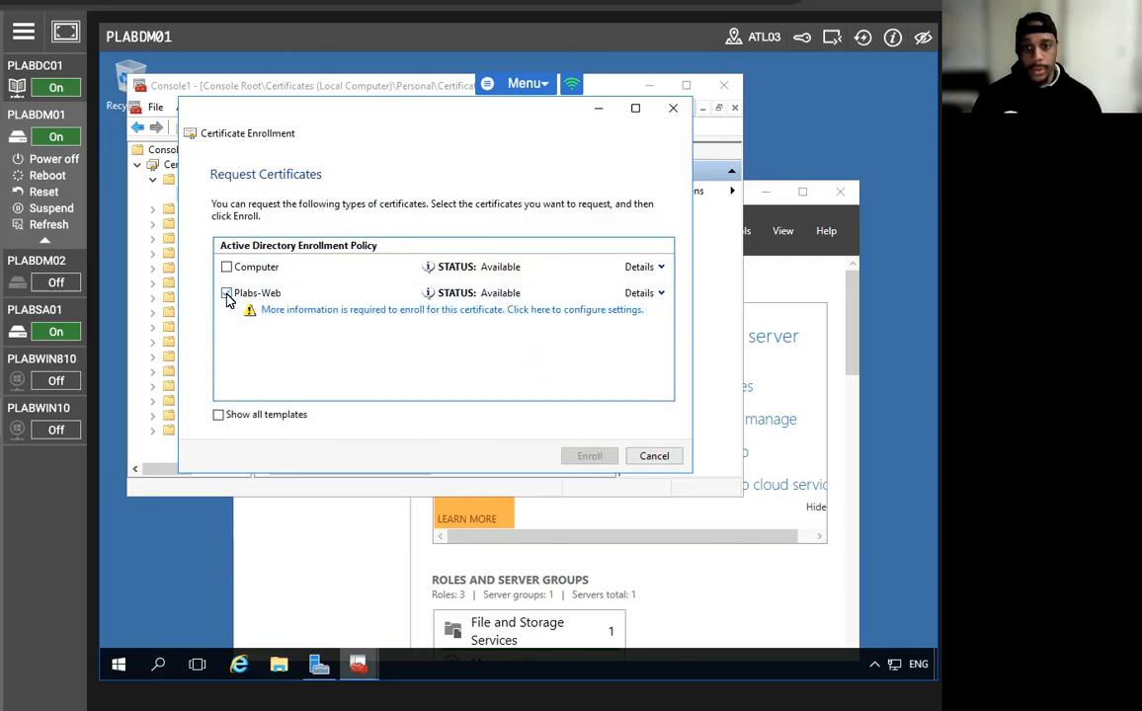
pyautogui.click(341, 310)
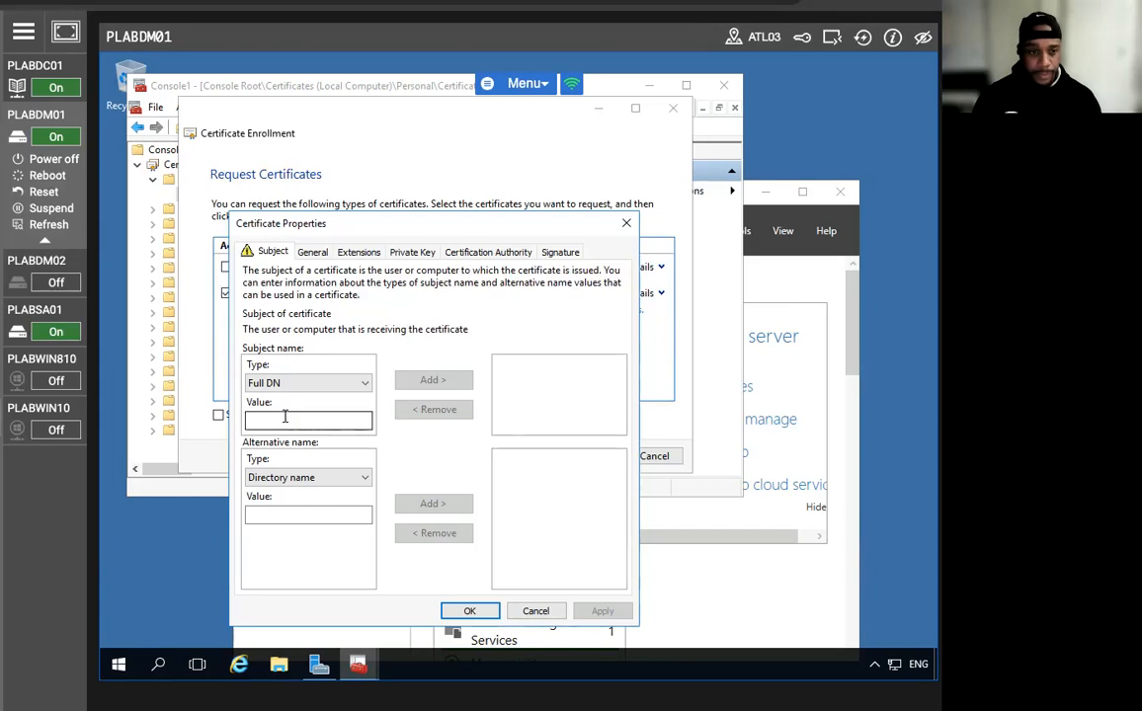
pyautogui.click(289, 383)
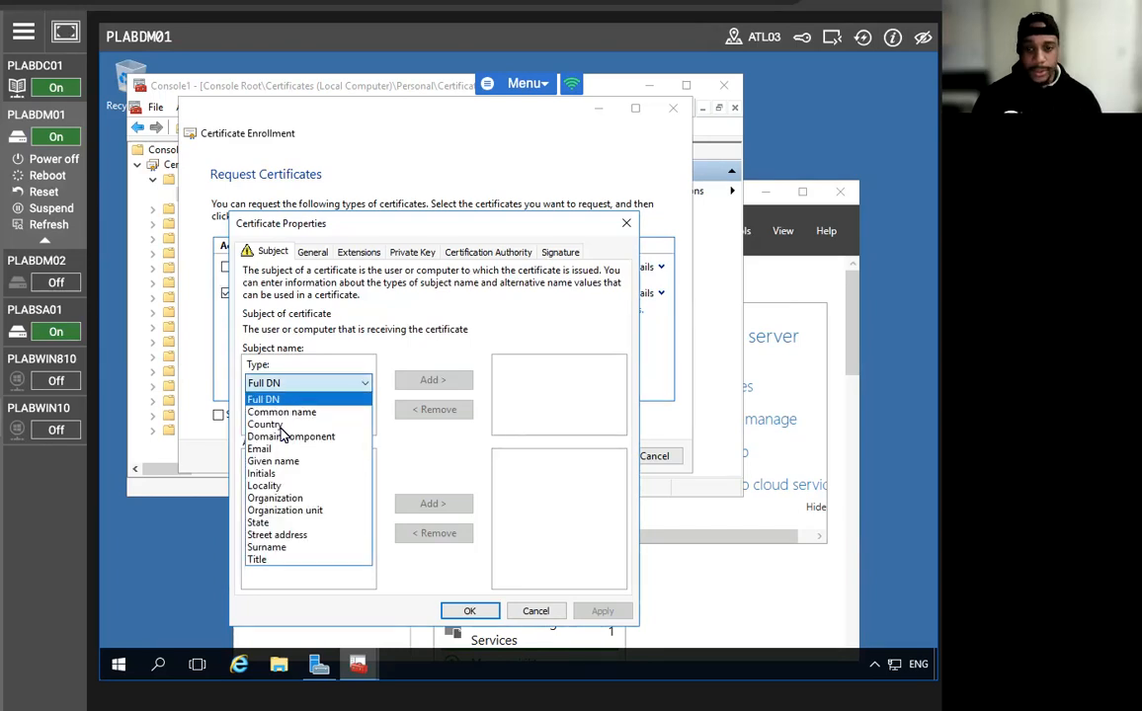
pyautogui.click(284, 412)
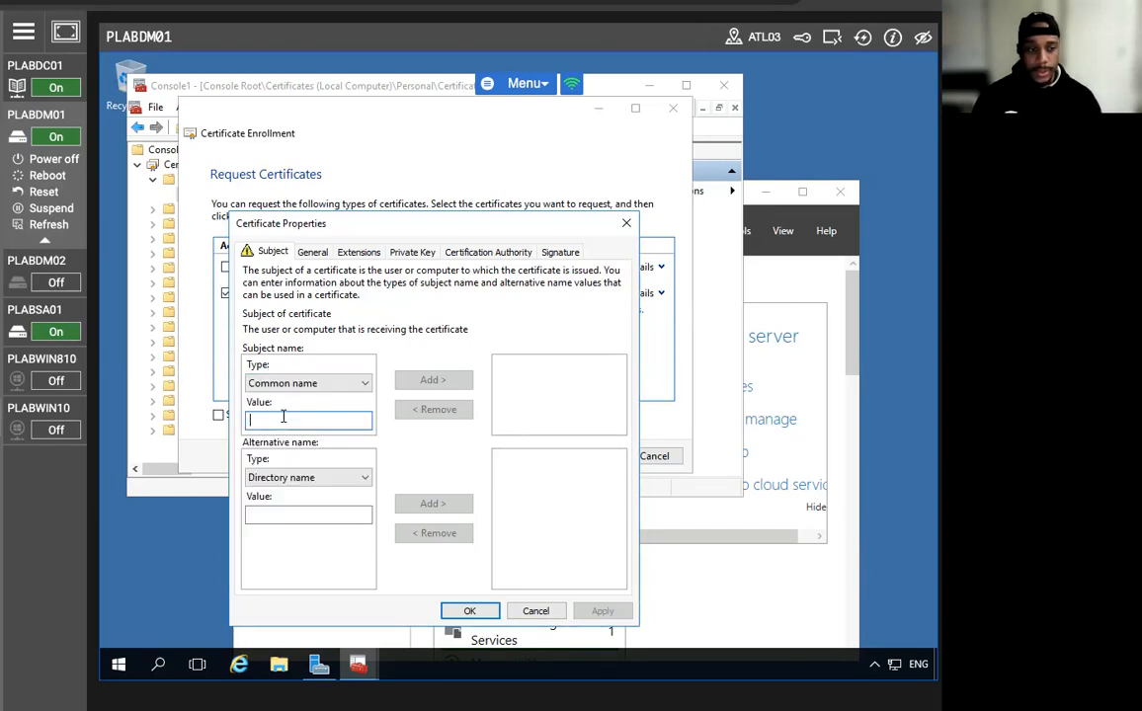
pyautogui.write('pla')
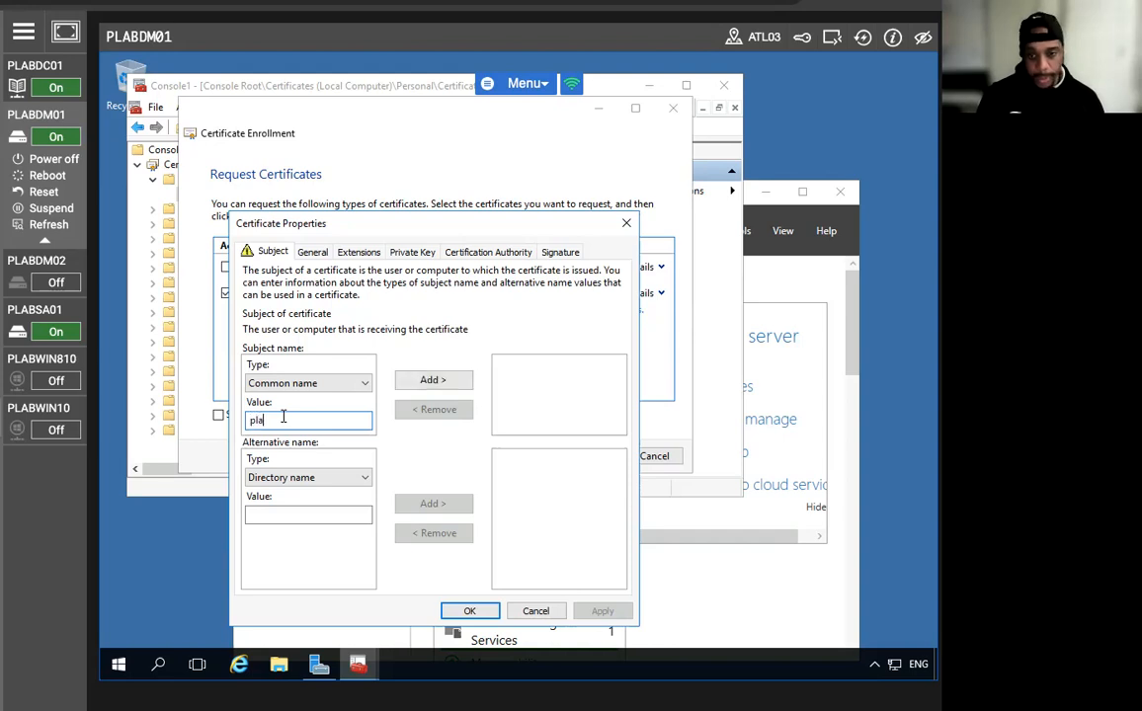
pyautogui.write('bdm01')
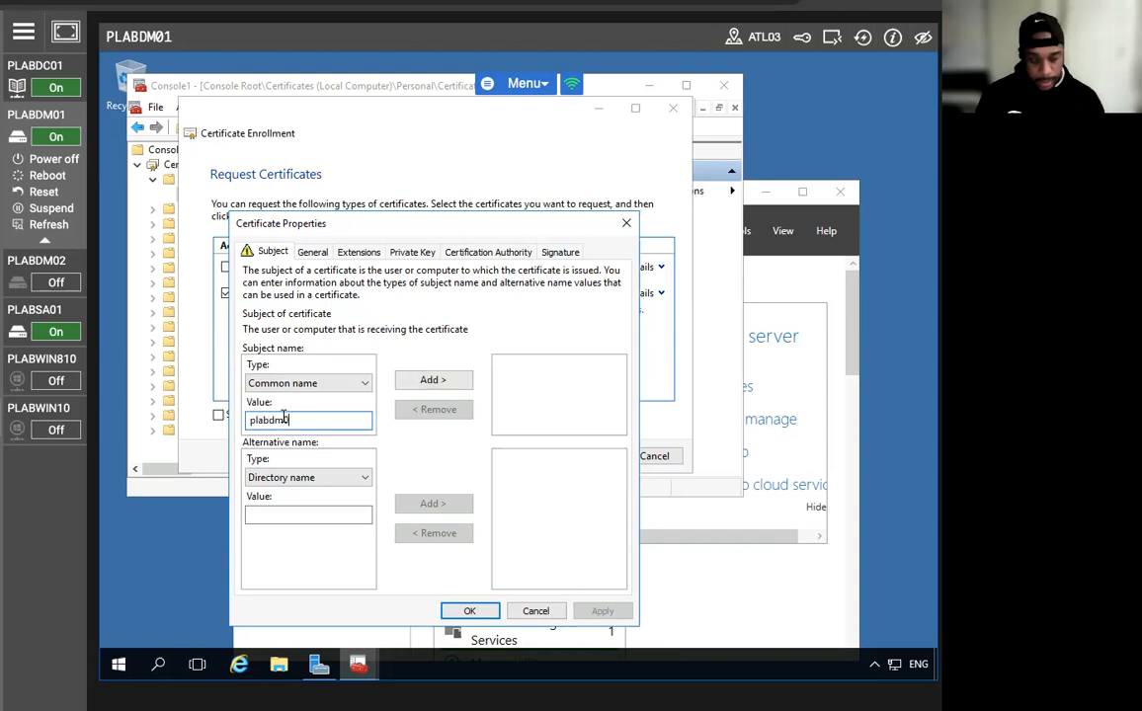
pyautogui.write('.prac')
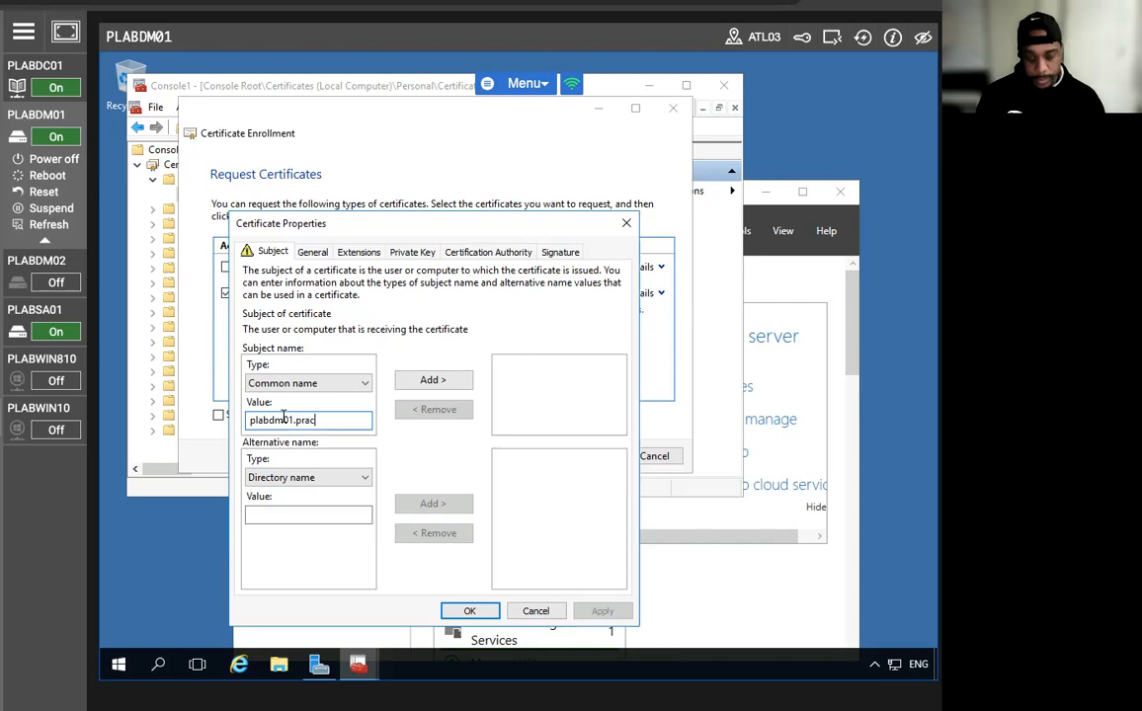
pyautogui.write('ticelab.com')
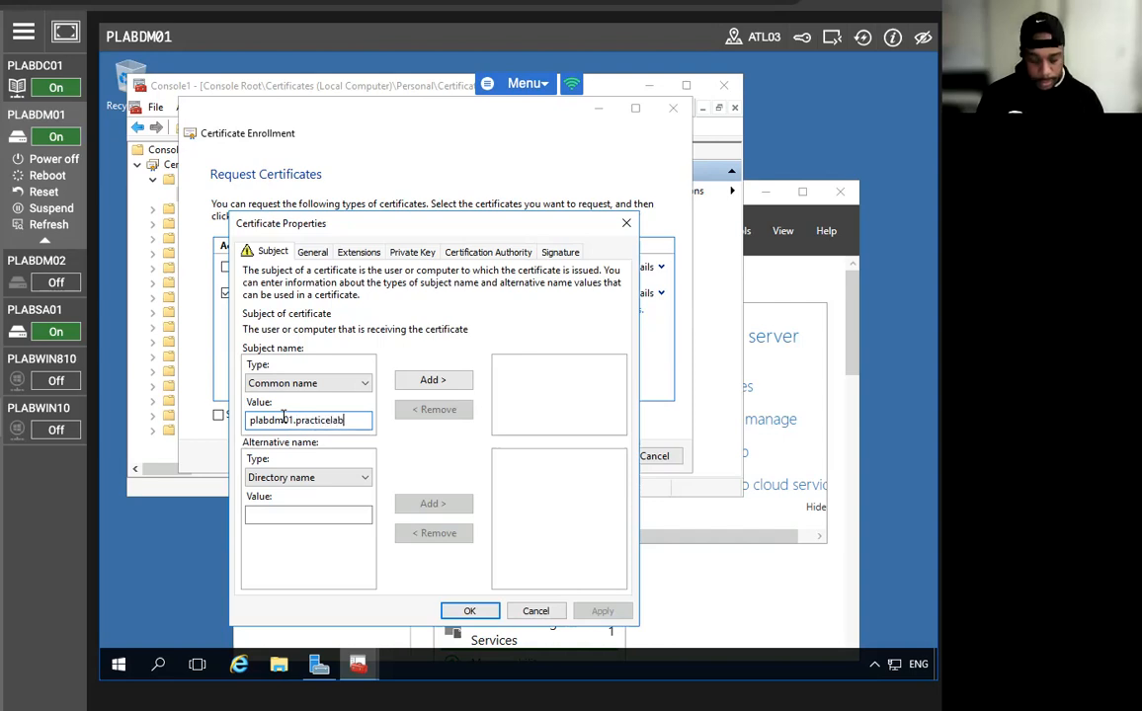
pyautogui.click(416, 384)
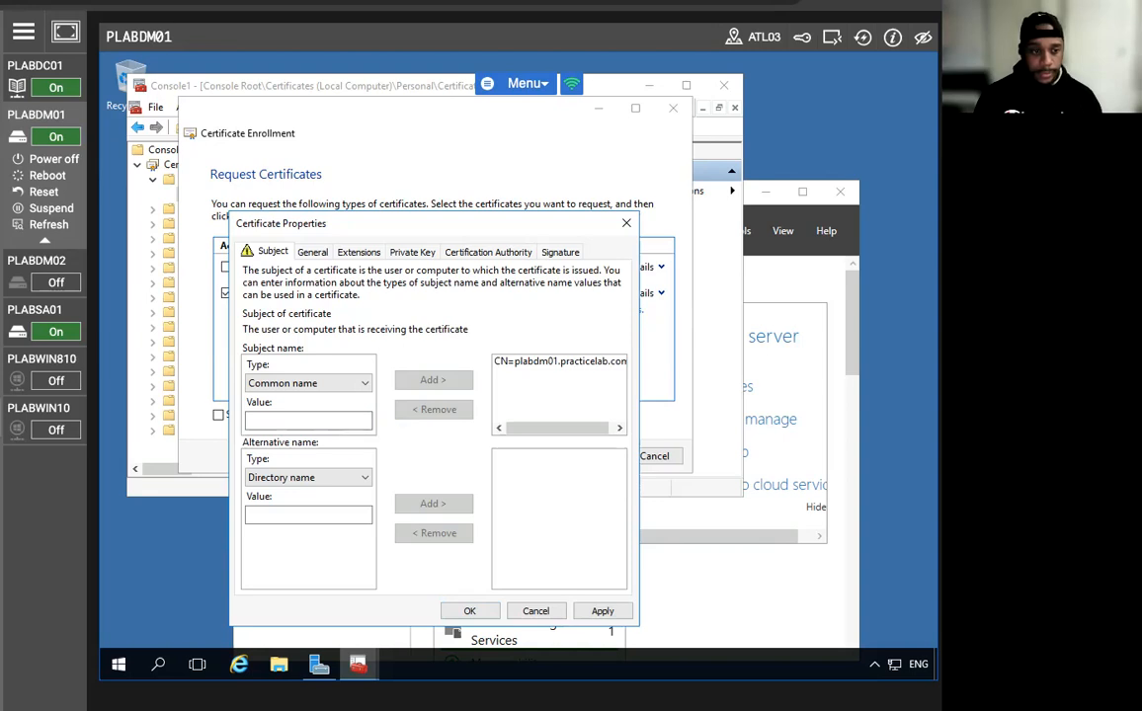
# Add DNS alternative name plabdm01.practicelabs.com to the certificate.
pyautogui.click(261, 481)
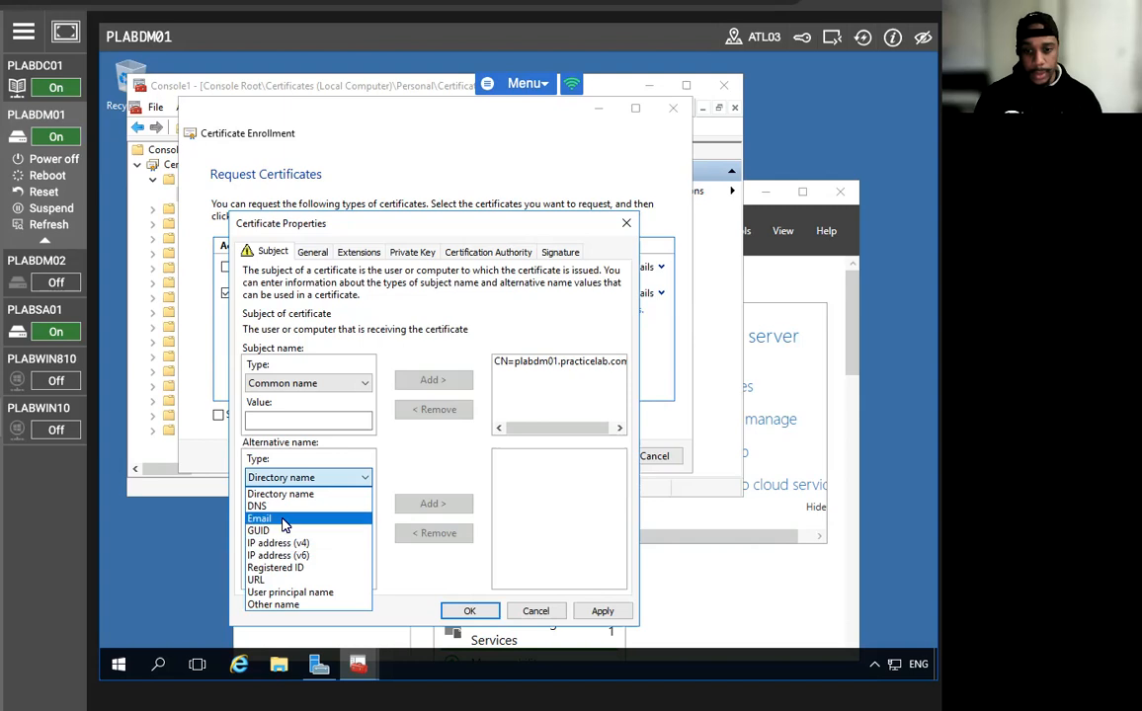
pyautogui.click(282, 507)
pyautogui.click(308, 514)
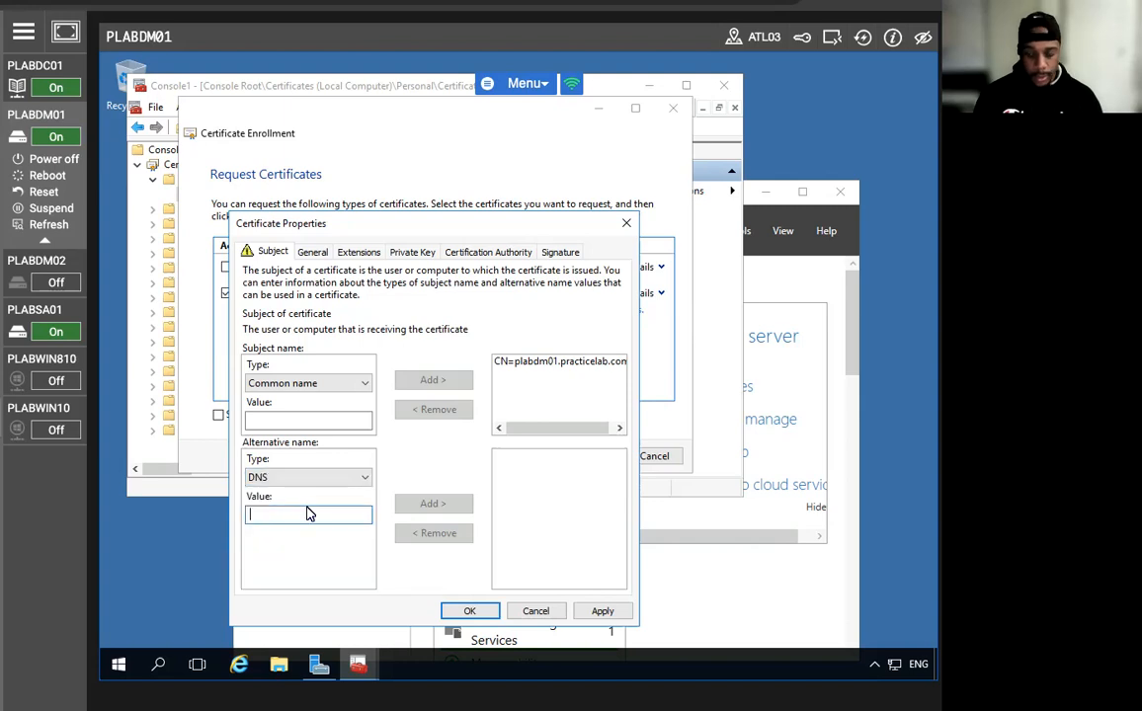
pyautogui.write('plabdm01.p')
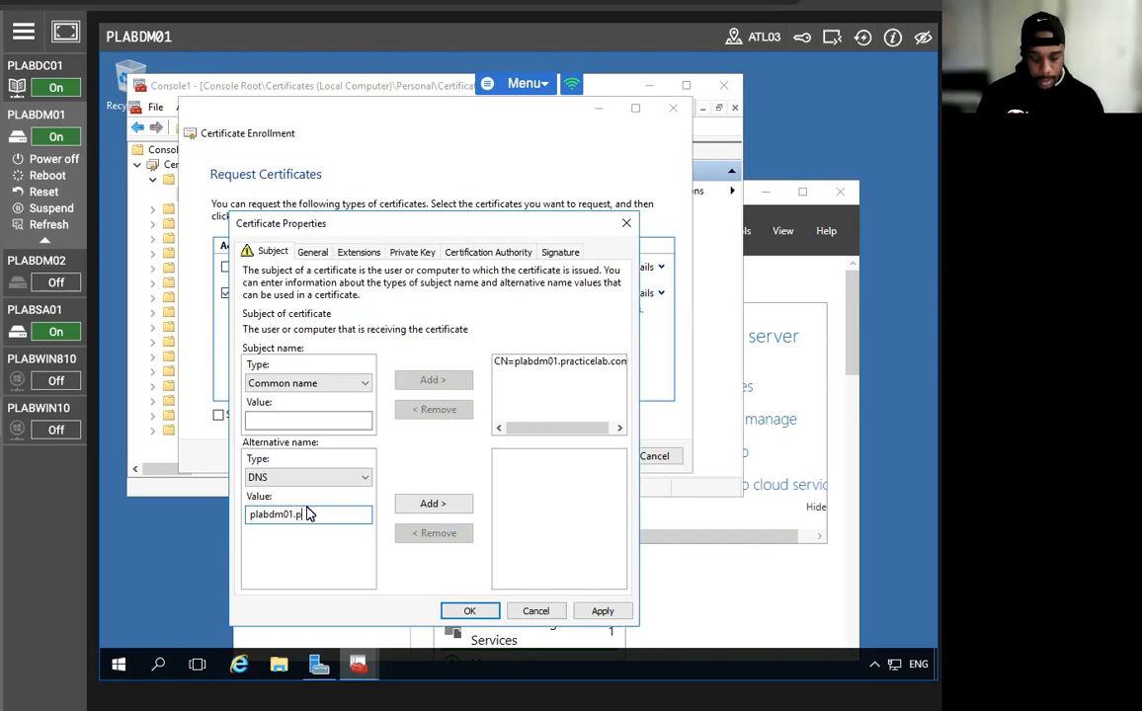
pyautogui.write('racticela')
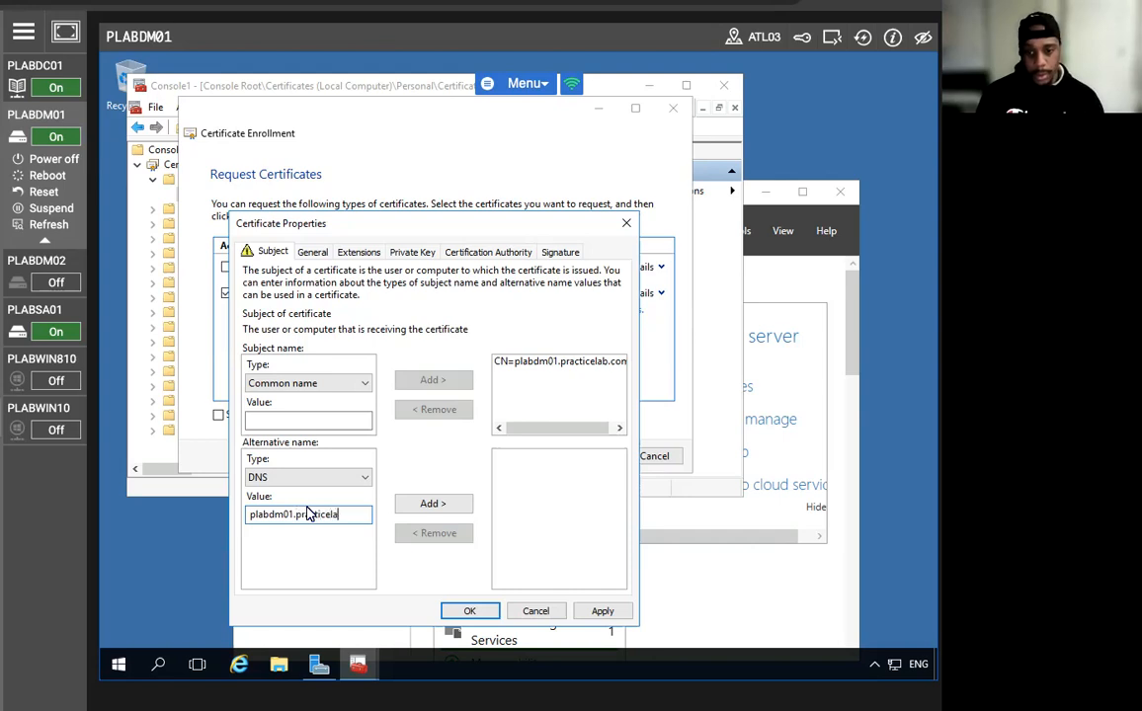
pyautogui.write('bs.c')
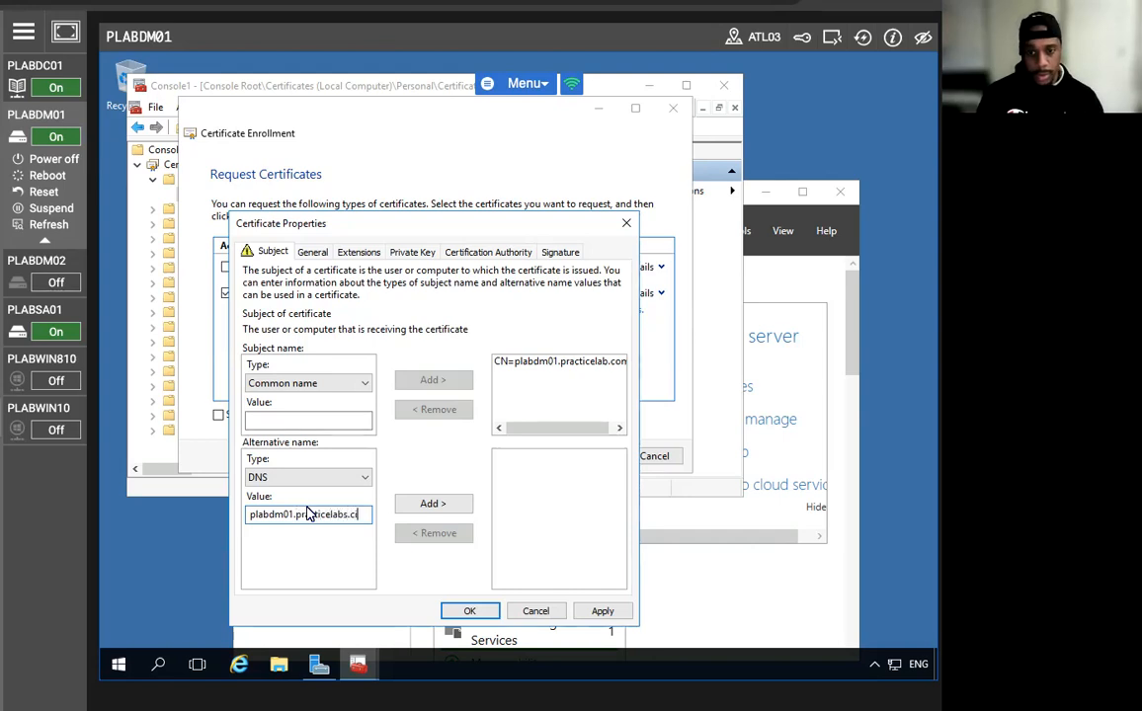
pyautogui.write('om')
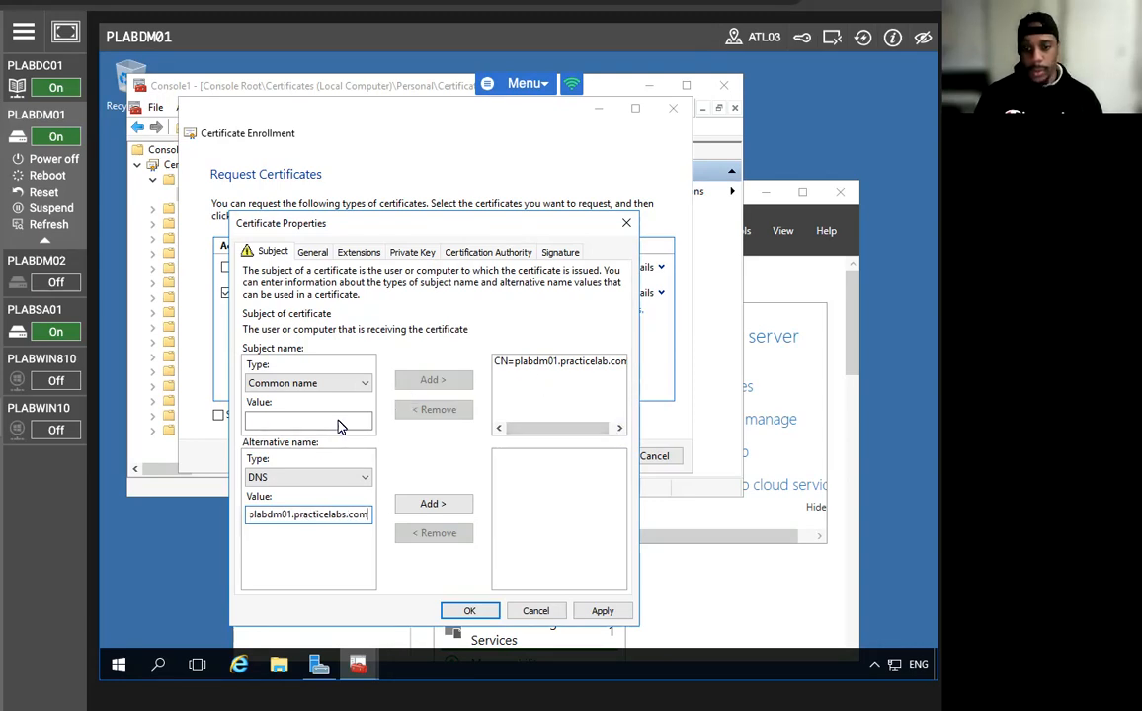
pyautogui.click(425, 505)
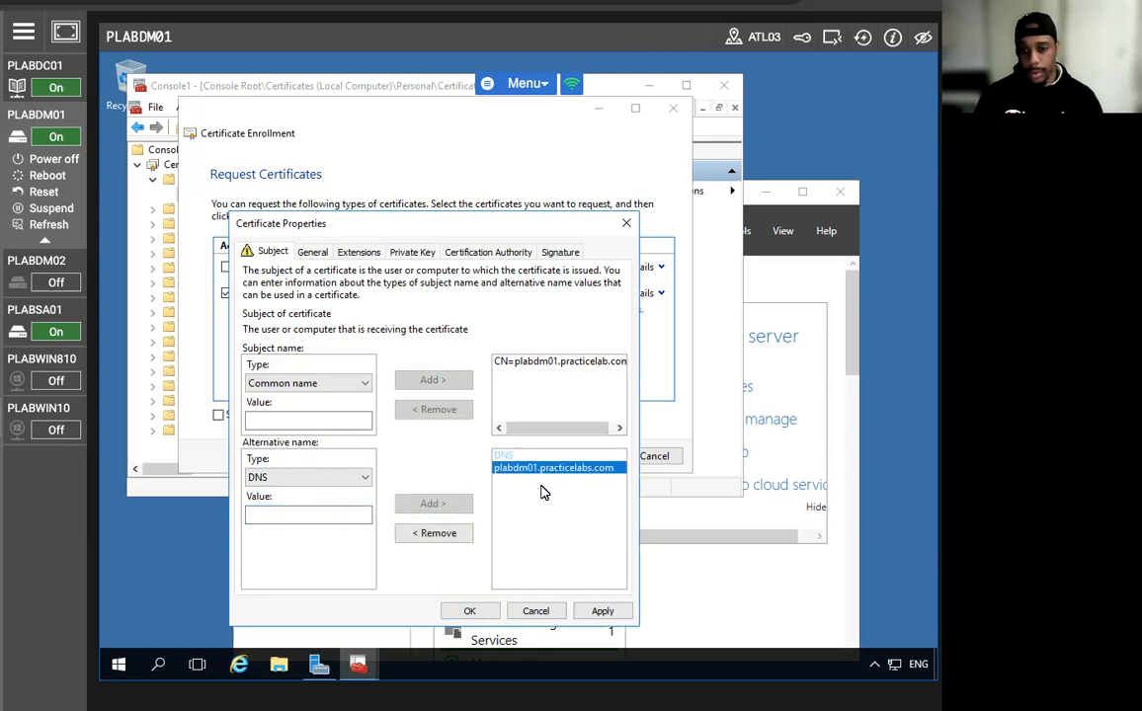
# Replace the mistyped common name with plabdm01.practicelabs.com and save the properties.
pyautogui.click(542, 362)
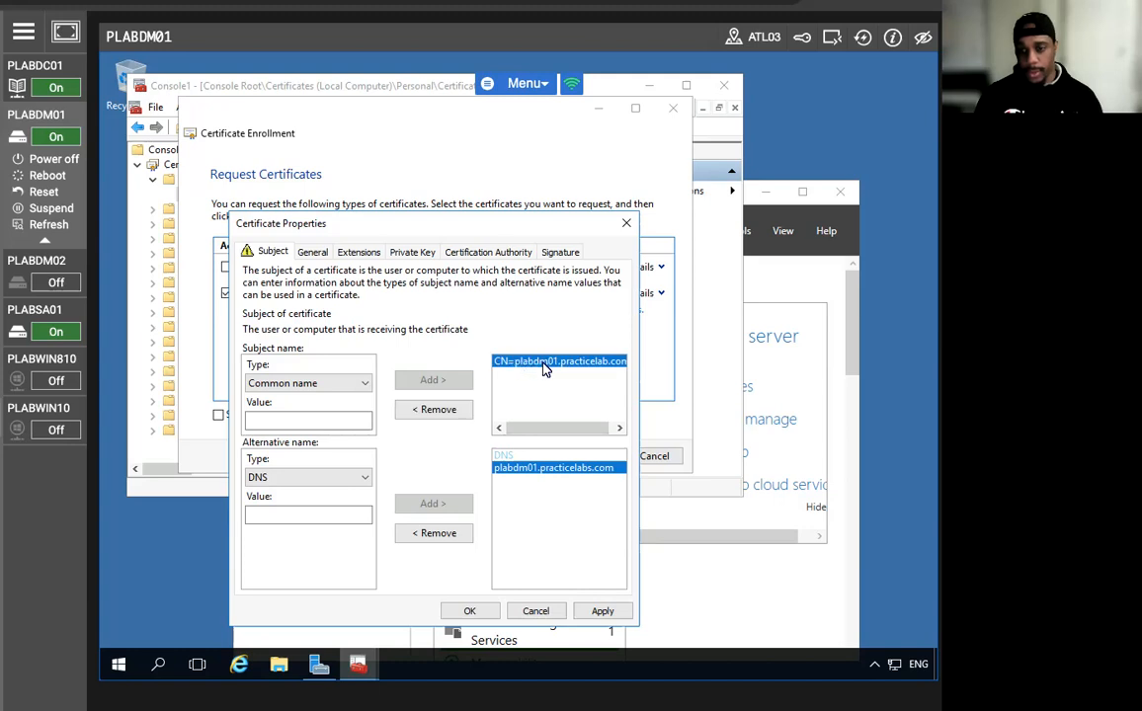
pyautogui.click(449, 409)
pyautogui.click(319, 423)
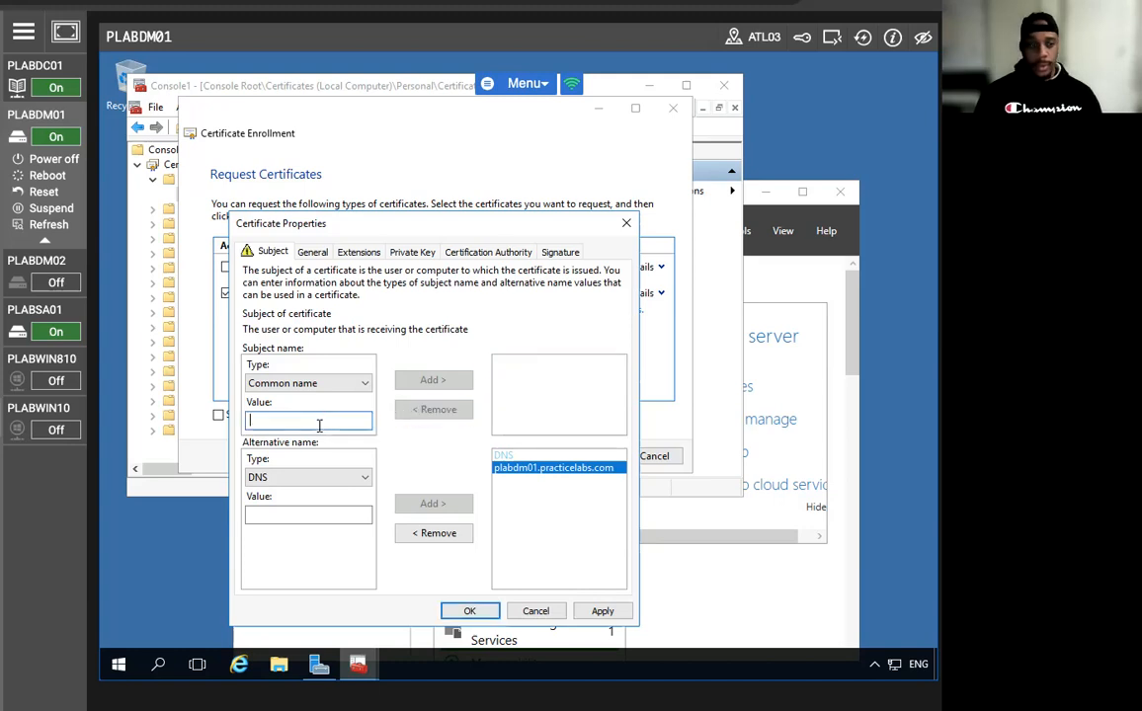
pyautogui.write('pla')
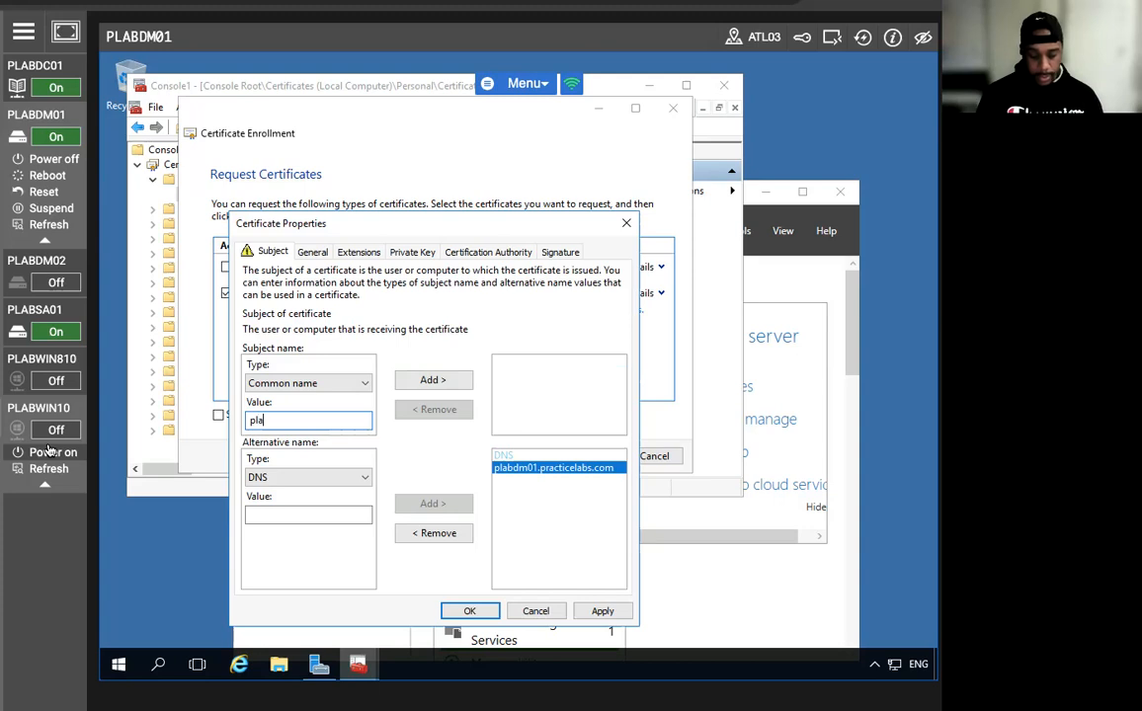
pyautogui.write('b')
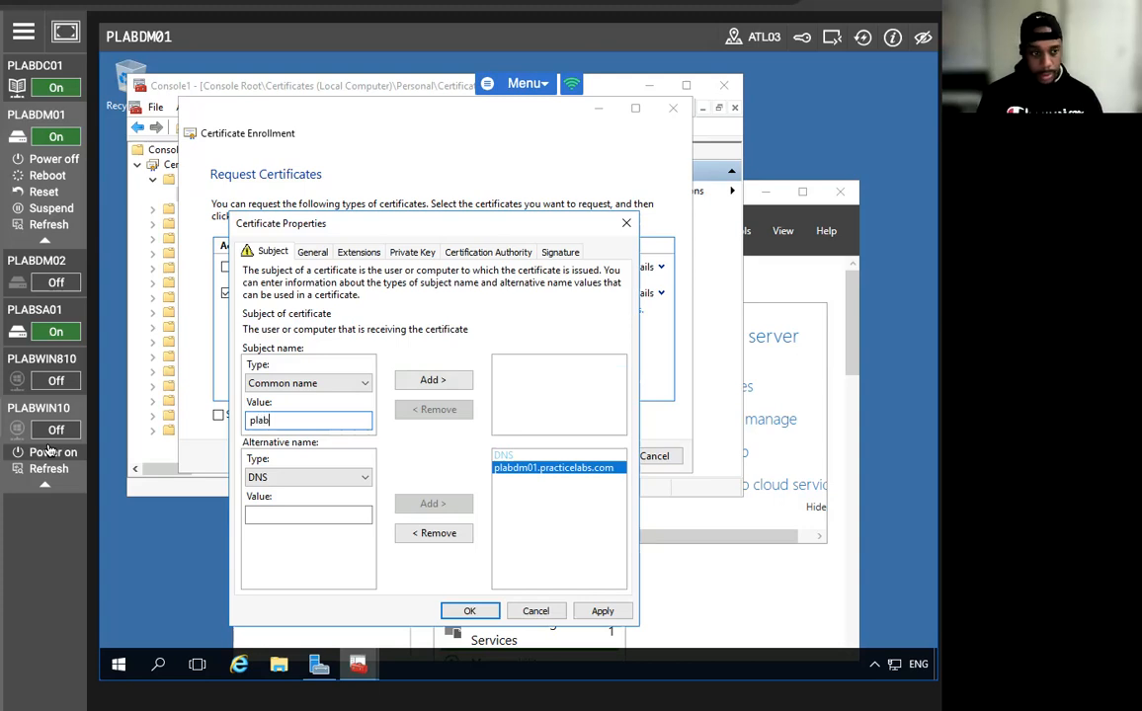
pyautogui.write('dm01')
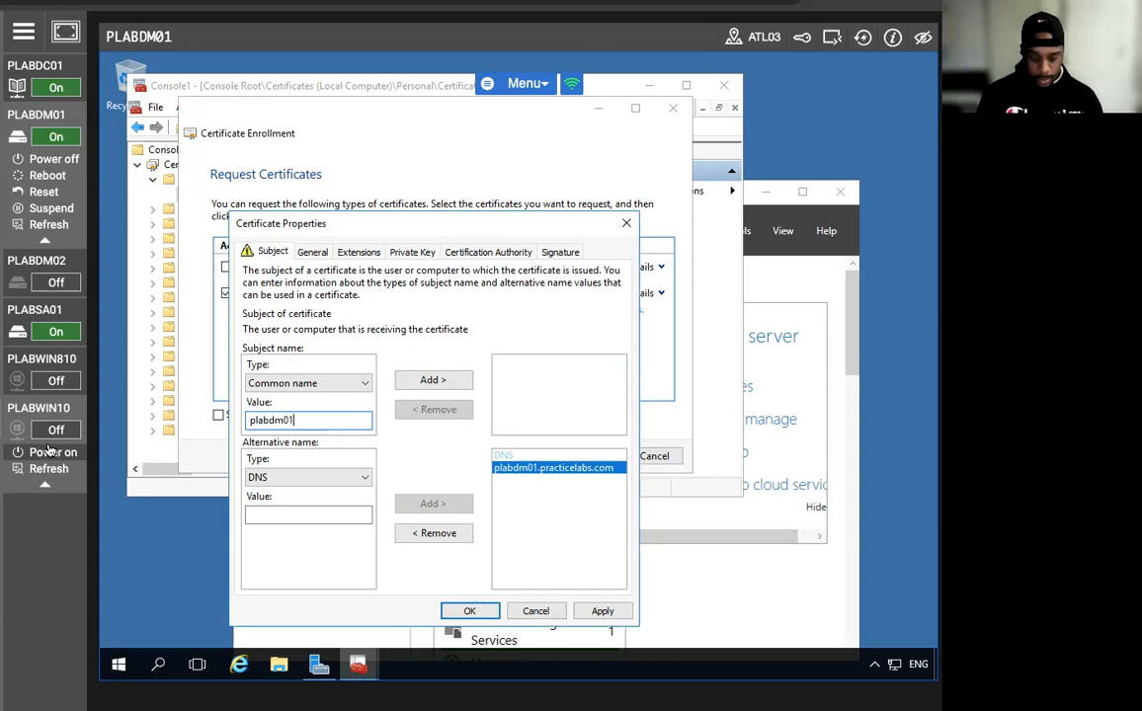
pyautogui.write('.practice')
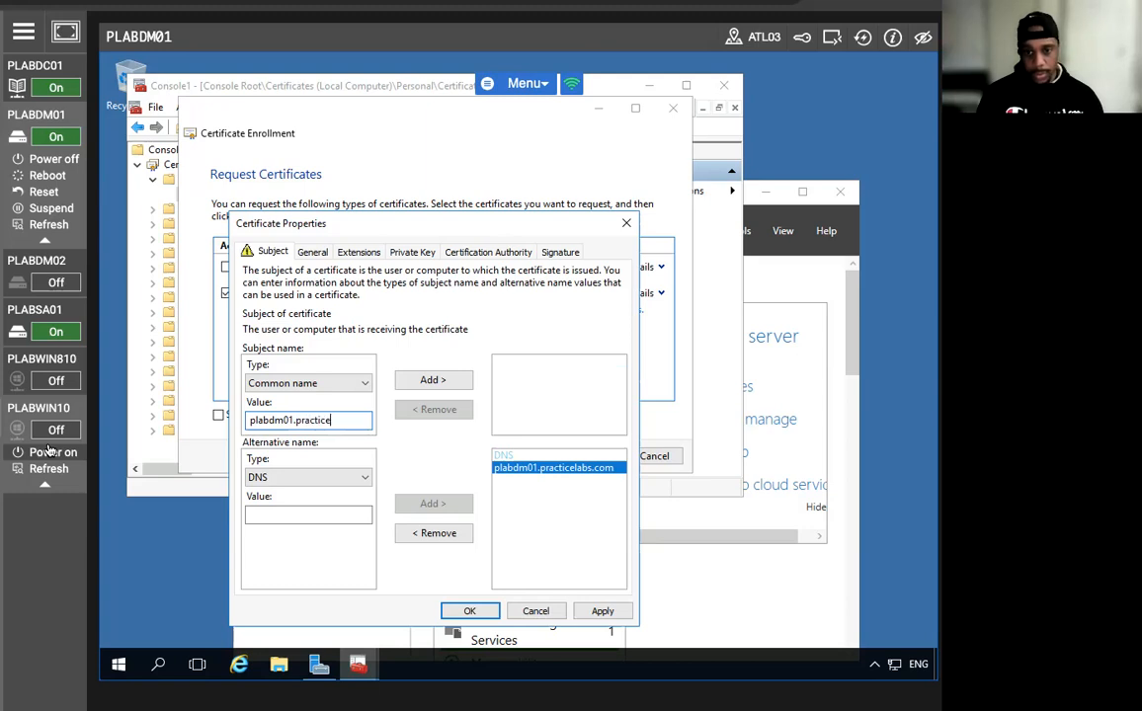
pyautogui.write('labs.com')
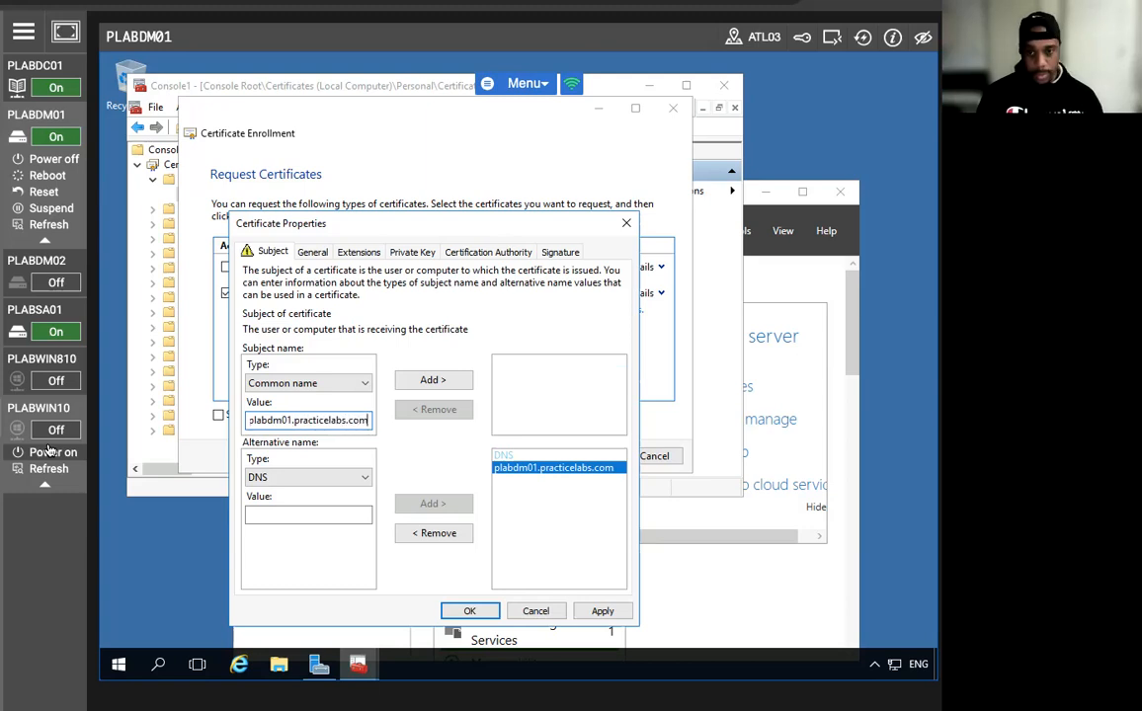
pyautogui.click(432, 380)
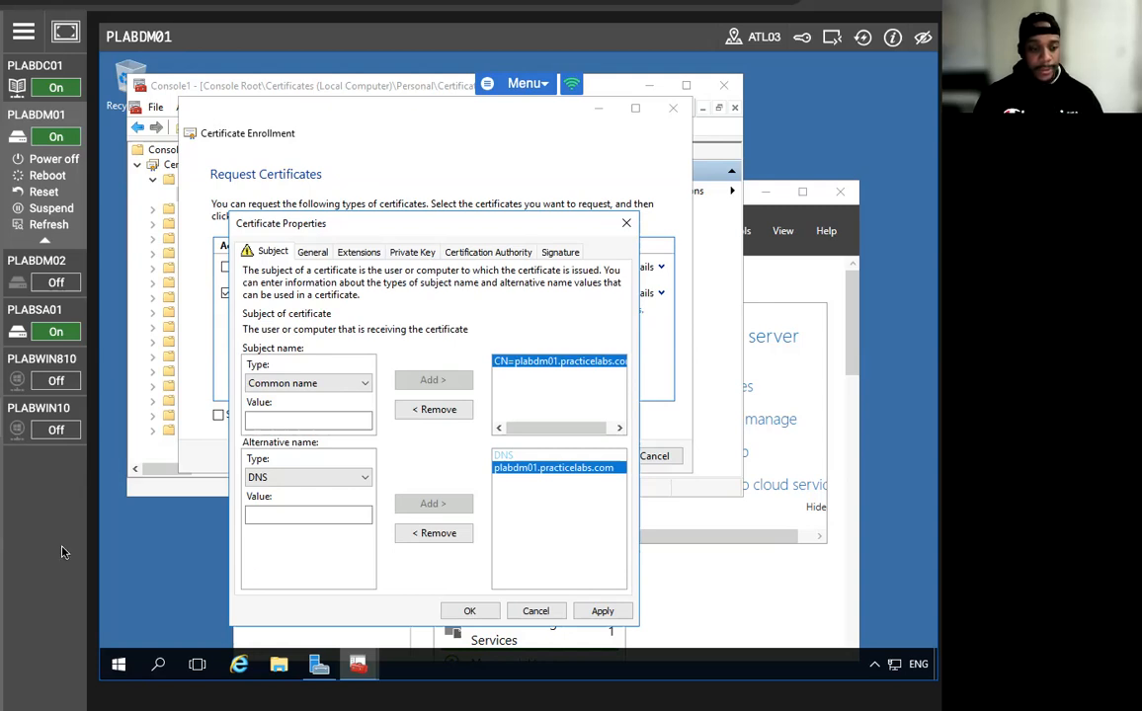
pyautogui.click(467, 611)
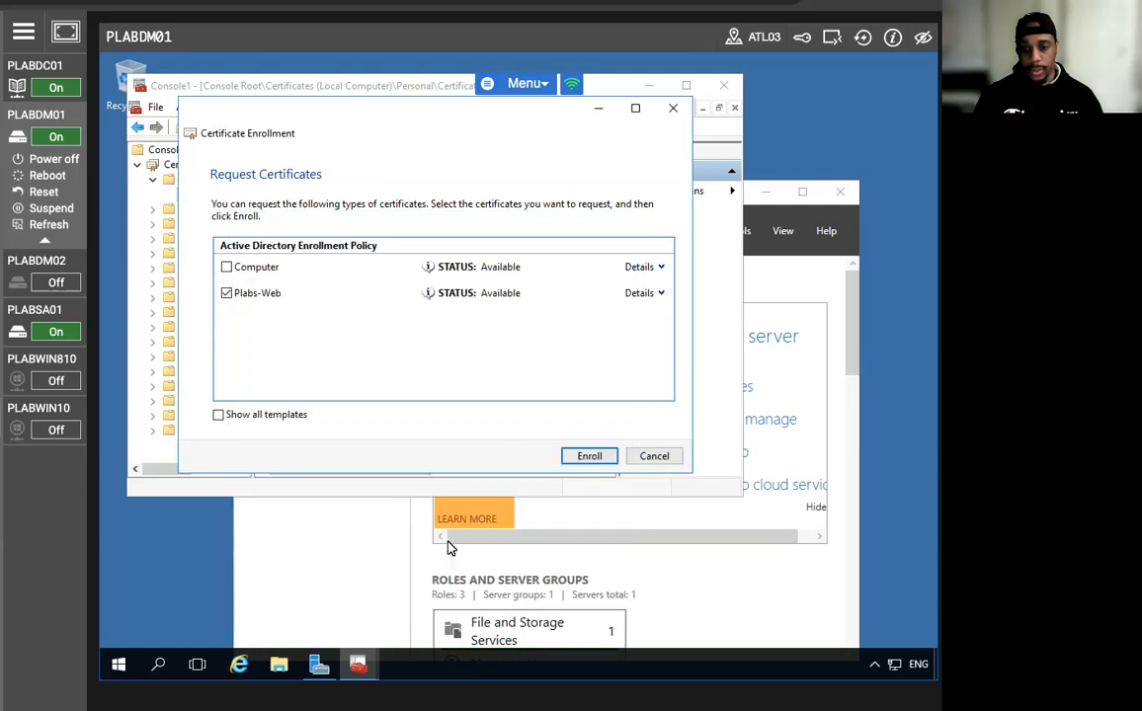
# Enroll the Plabs-Web certificate, finish the wizard, and minimize the certificates console.
pyautogui.click(590, 456)
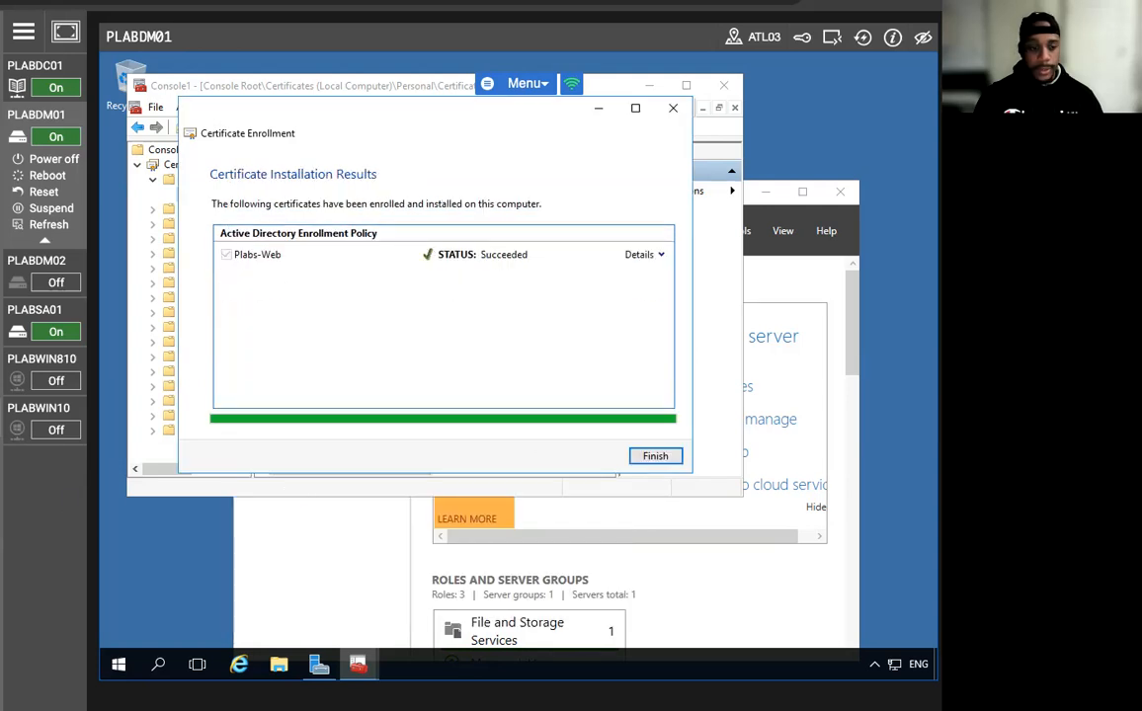
pyautogui.click(657, 458)
pyautogui.click(649, 85)
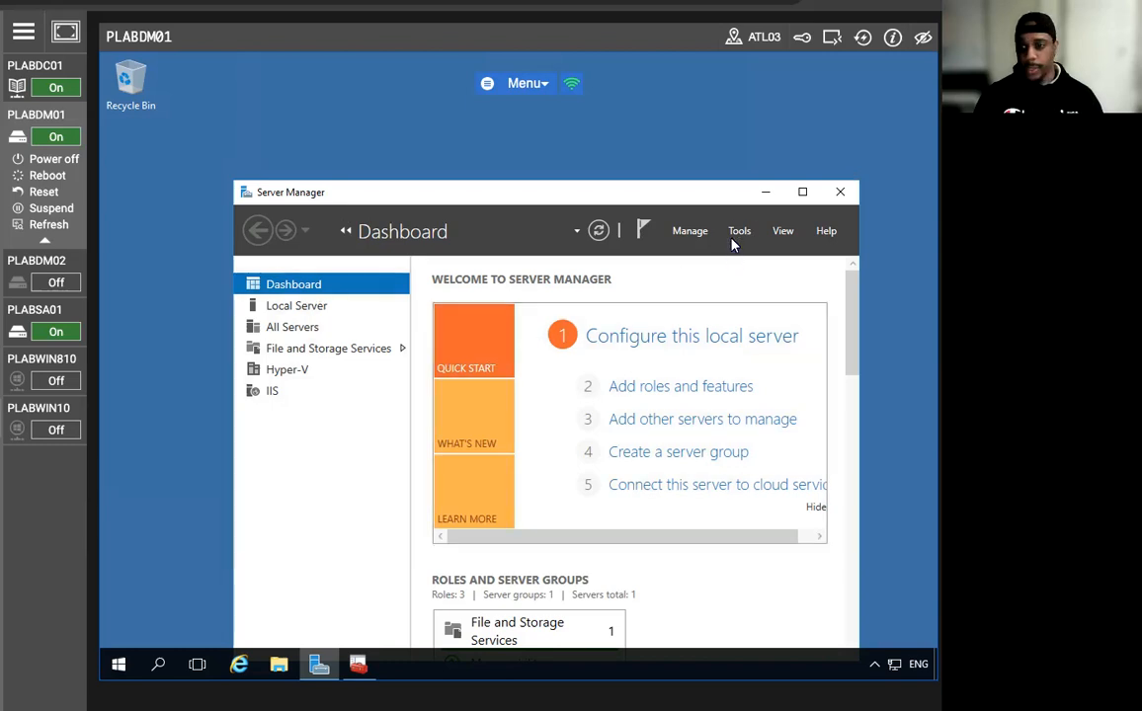
pyautogui.click(736, 234)
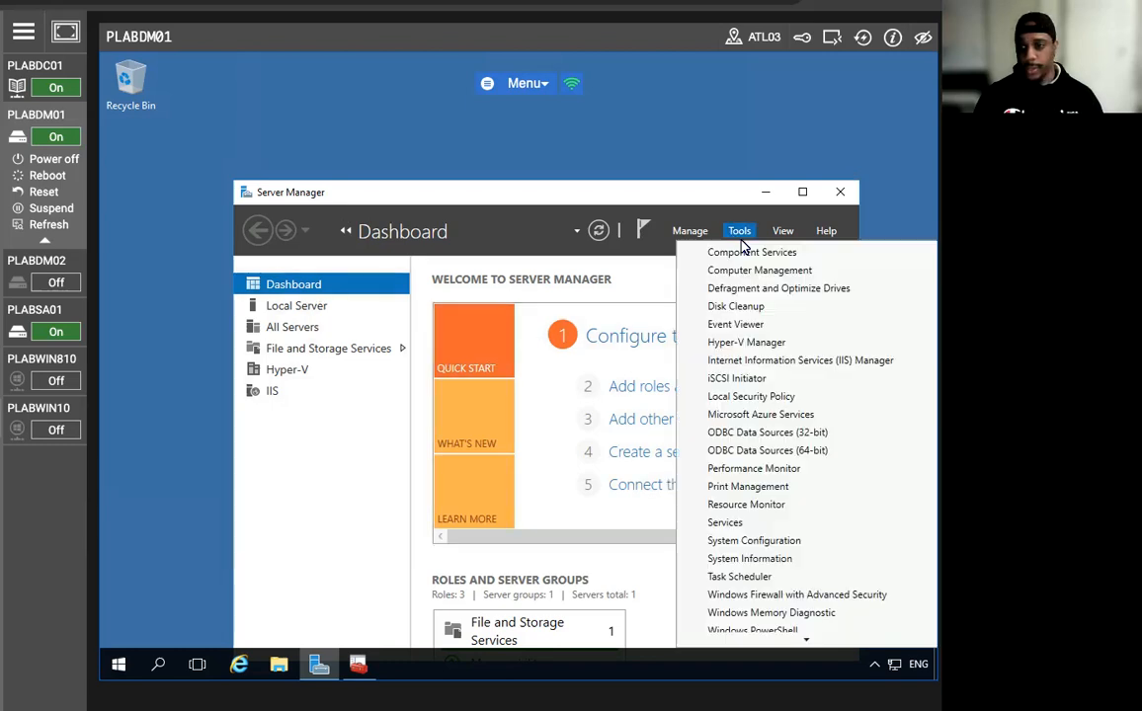
# Open IIS Manager's Server Certificates for PLABDM01 and find the plabdm01.practicelabs.com certificate.
pyautogui.click(762, 361)
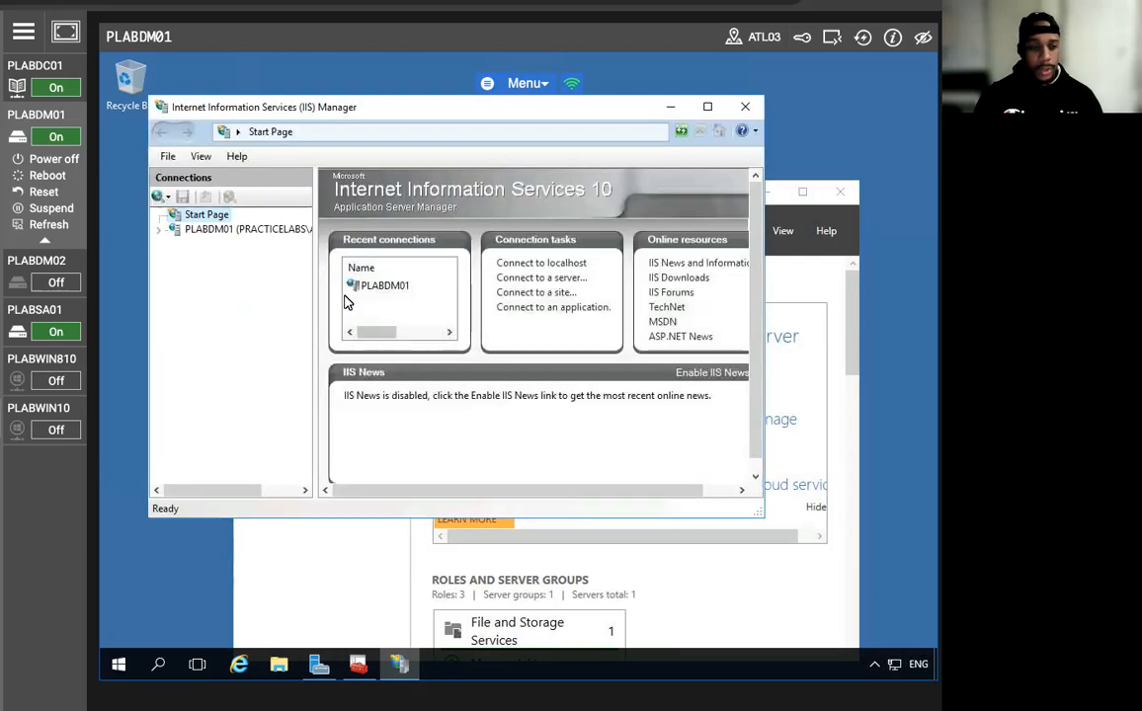
pyautogui.click(184, 232)
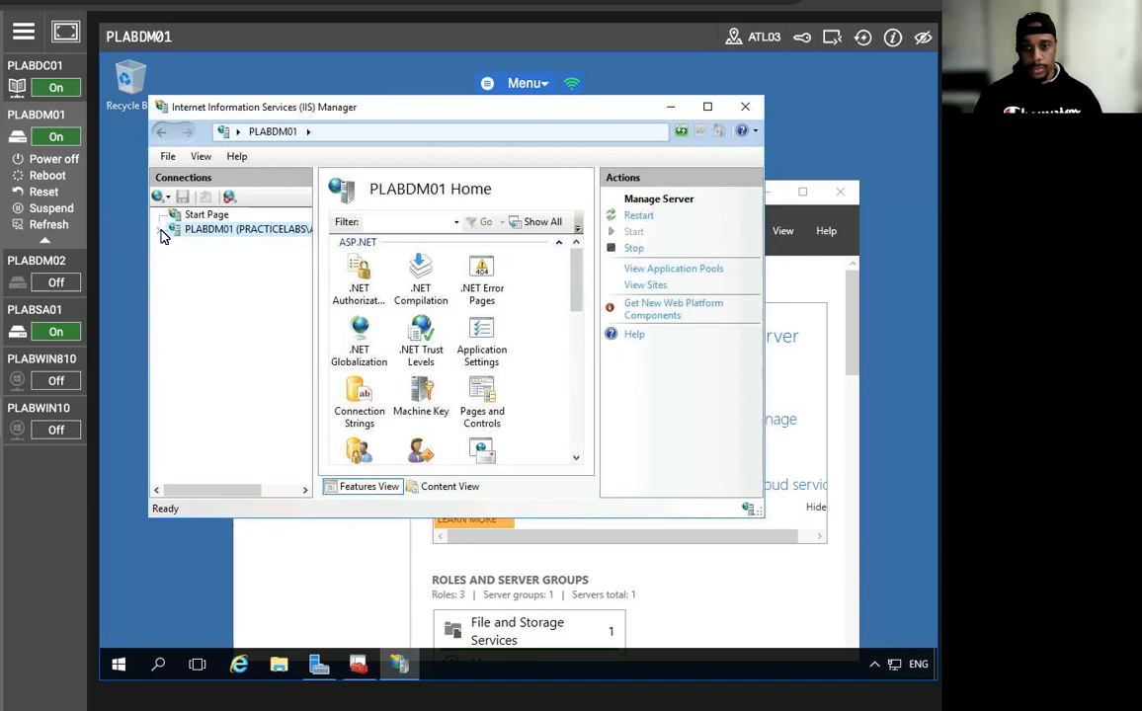
pyautogui.click(707, 106)
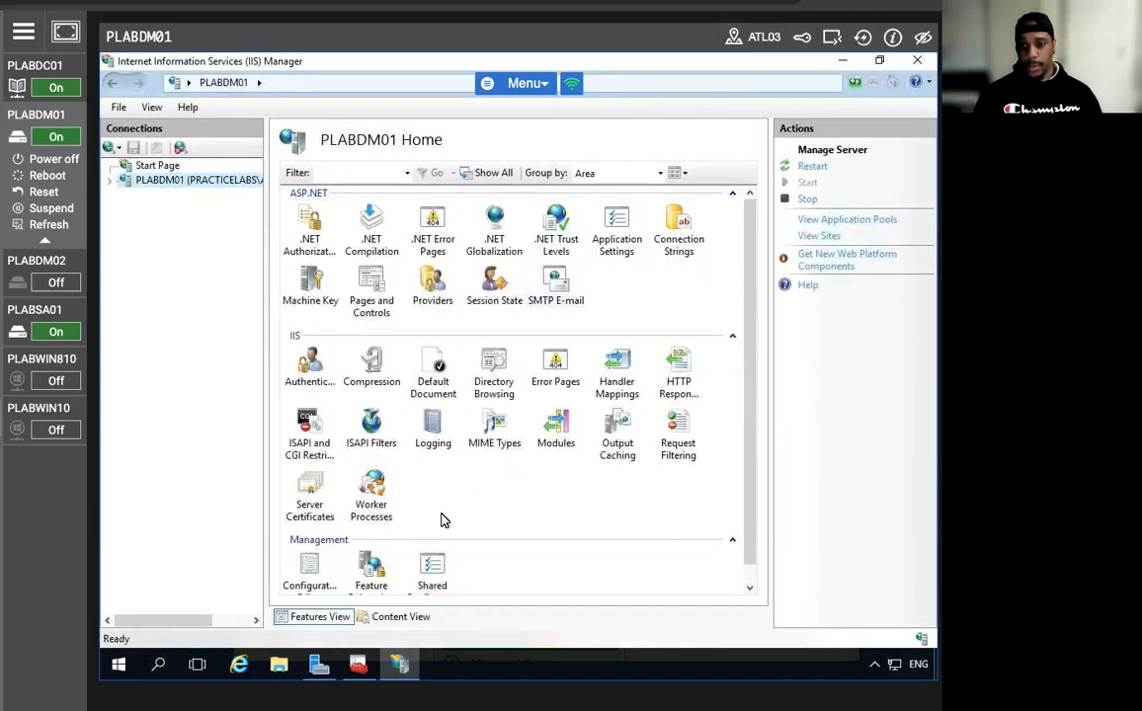
pyautogui.scroll(-1, 376, 514)
pyautogui.click(307, 477)
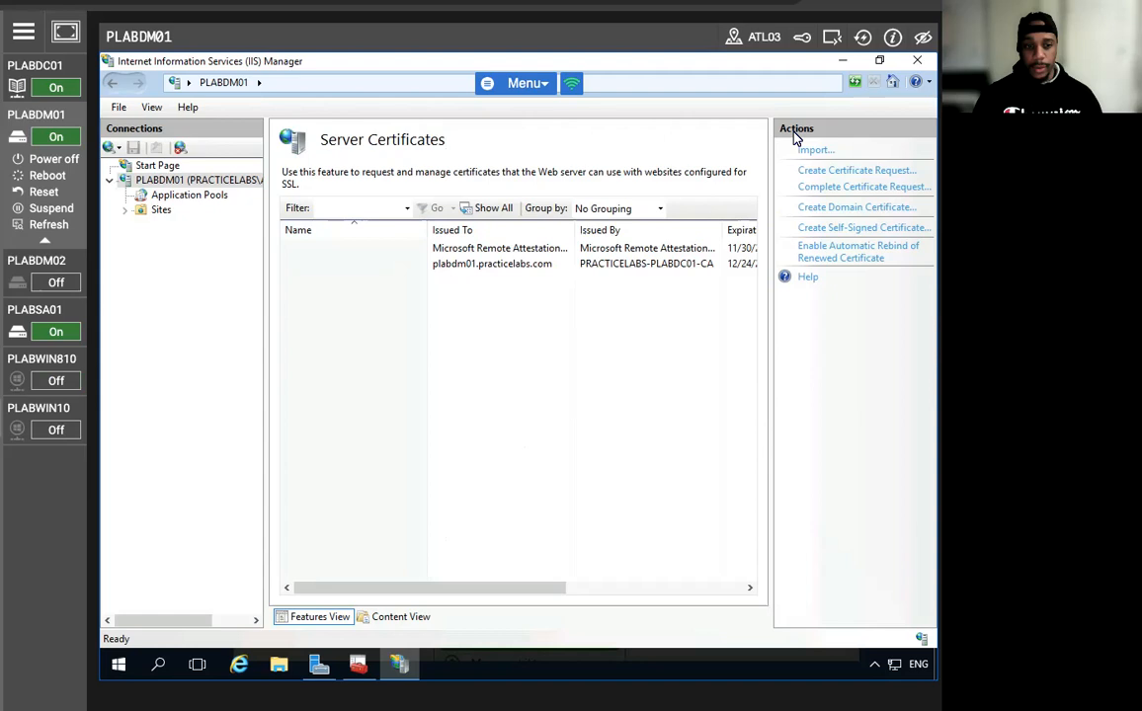
pyautogui.click(470, 265)
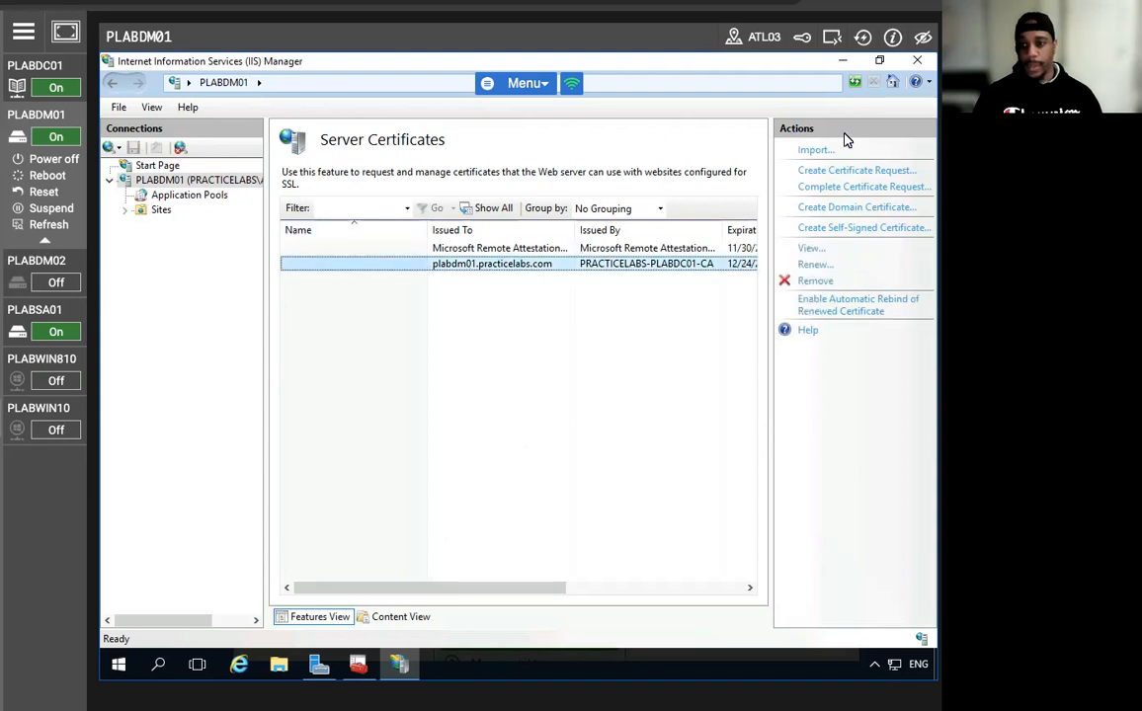
pyautogui.click(879, 60)
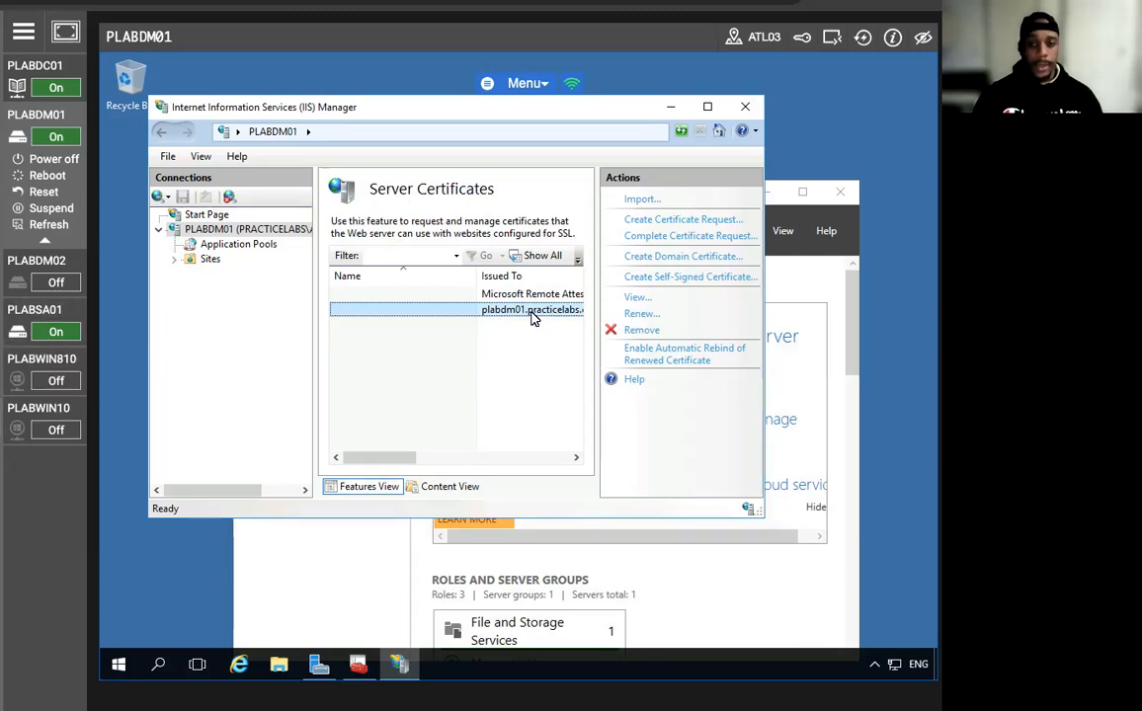
# Start a new https binding on port 443 for Default Web Site.
pyautogui.click(175, 259)
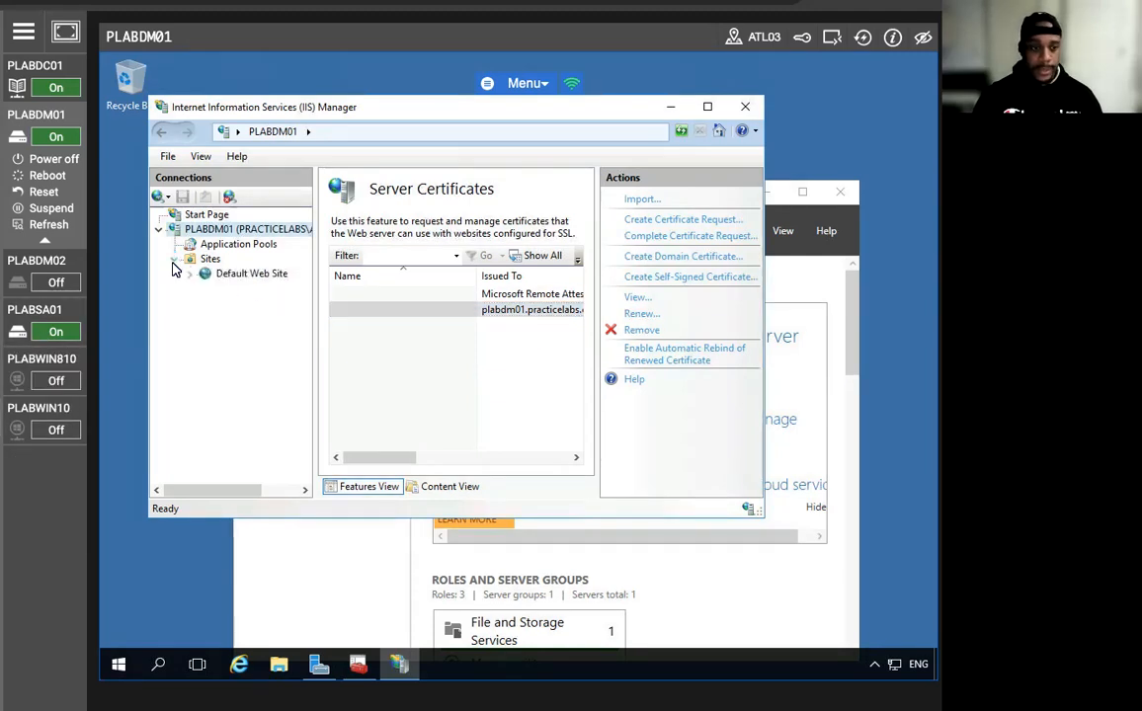
pyautogui.rightClick(245, 280)
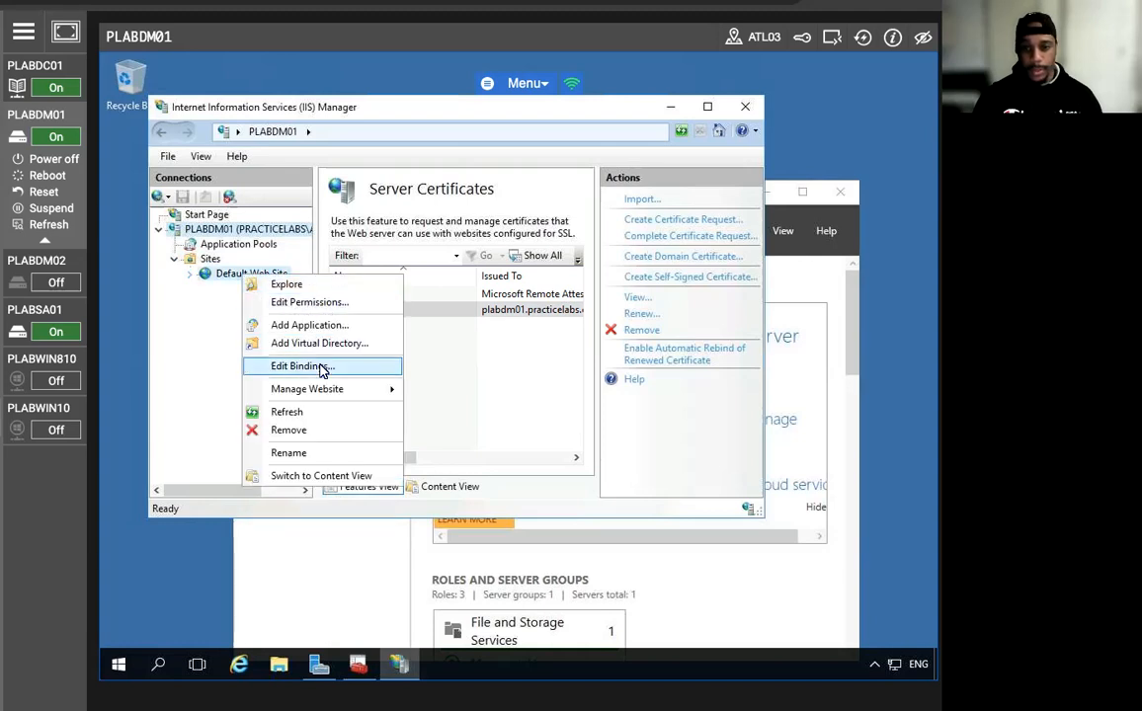
pyautogui.click(316, 366)
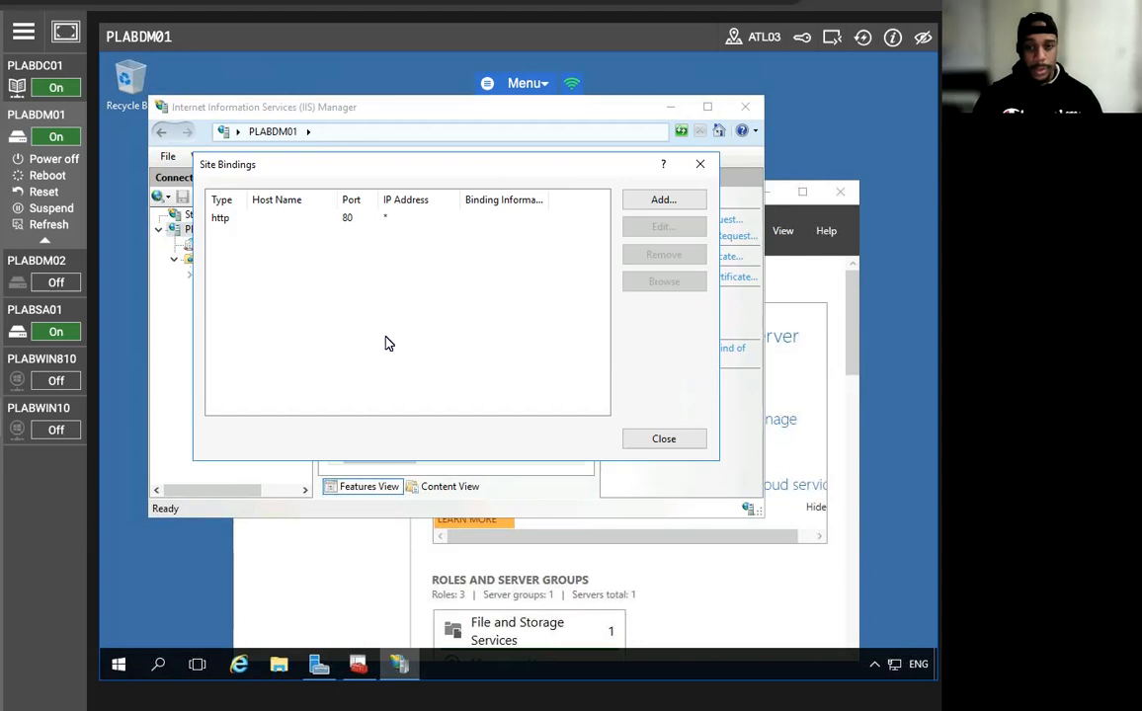
pyautogui.click(663, 201)
pyautogui.click(266, 283)
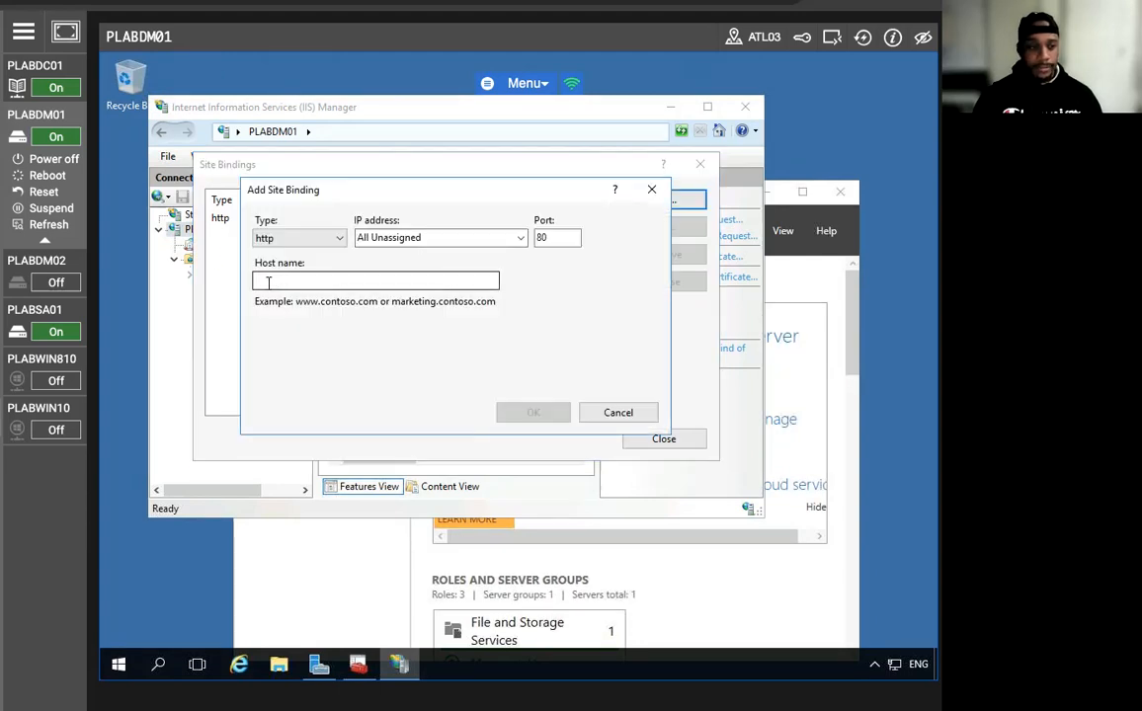
pyautogui.click(288, 238)
pyautogui.click(282, 264)
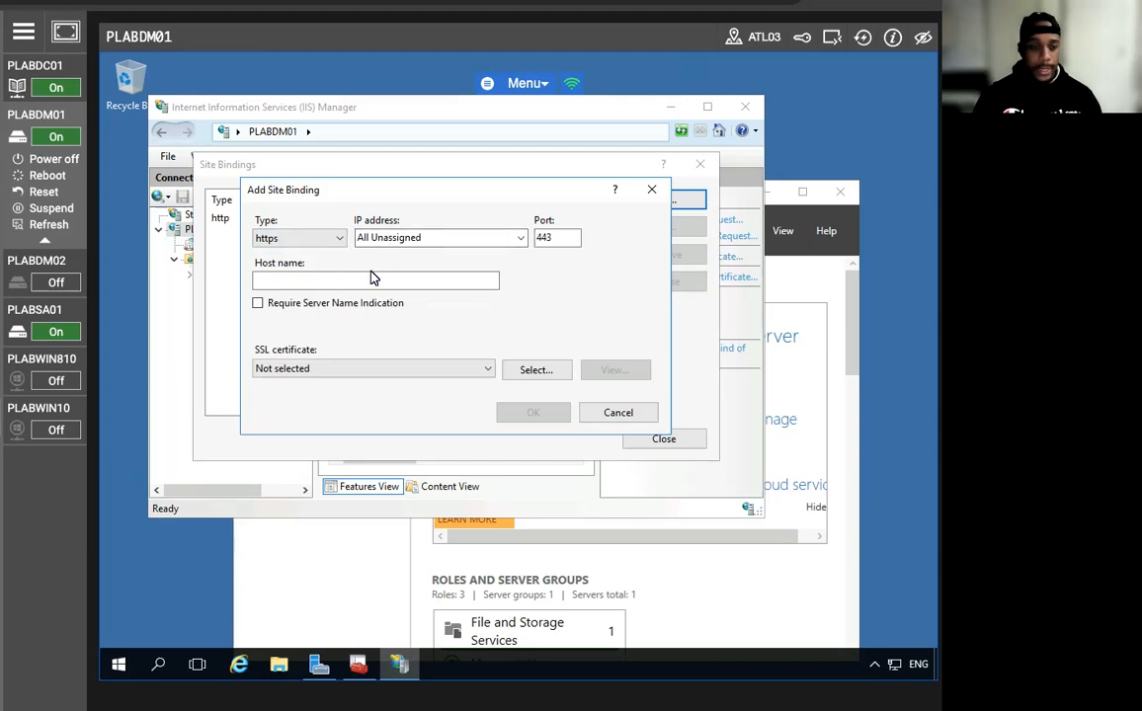
# Set host name plabdm01.practicelabs.com with its matching SSL certificate, then close the bindings.
pyautogui.click(360, 277)
pyautogui.write('plabdm01.practicelabs.com')
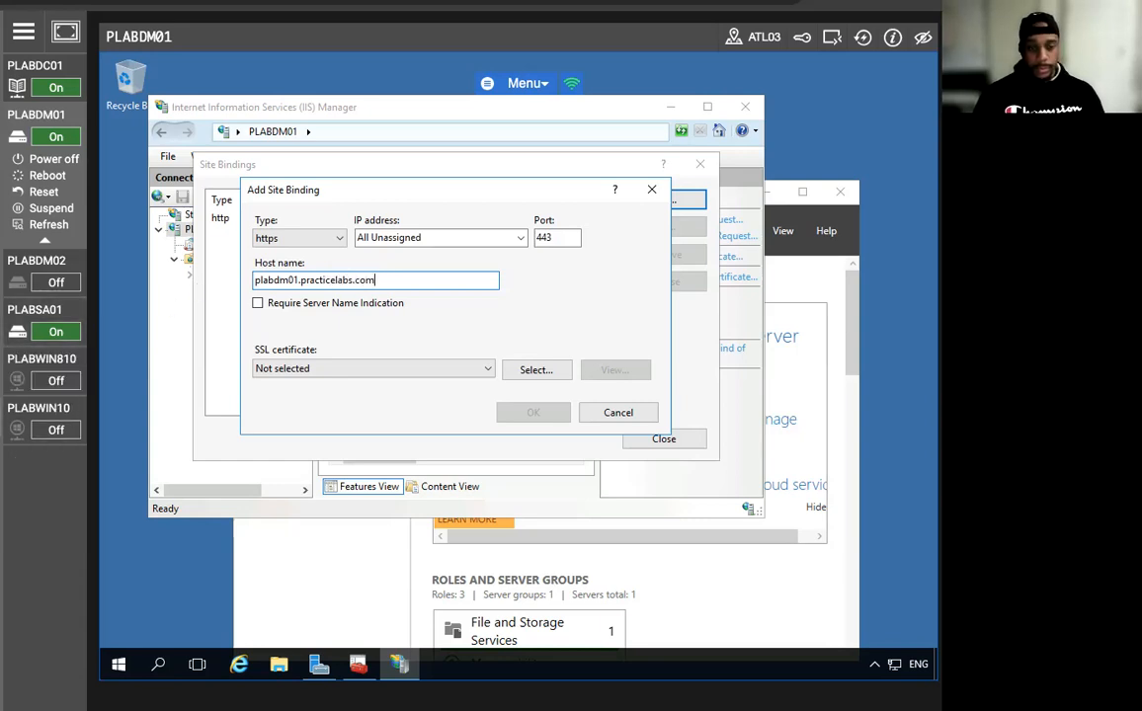
pyautogui.click(321, 368)
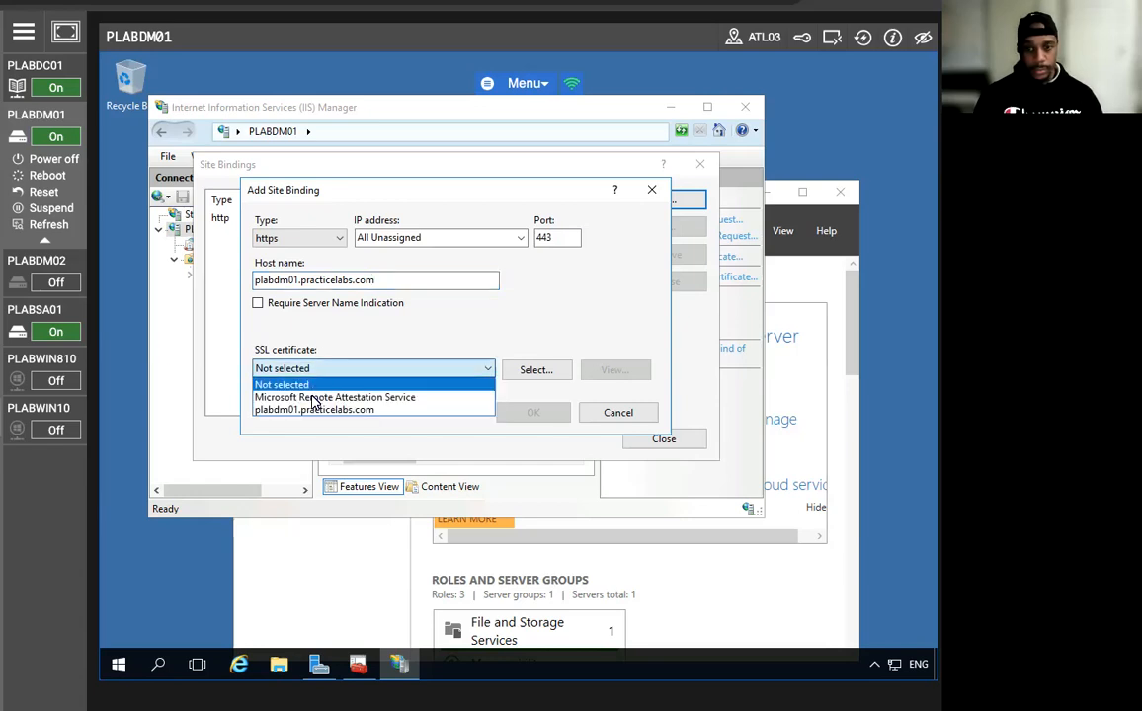
pyautogui.click(310, 411)
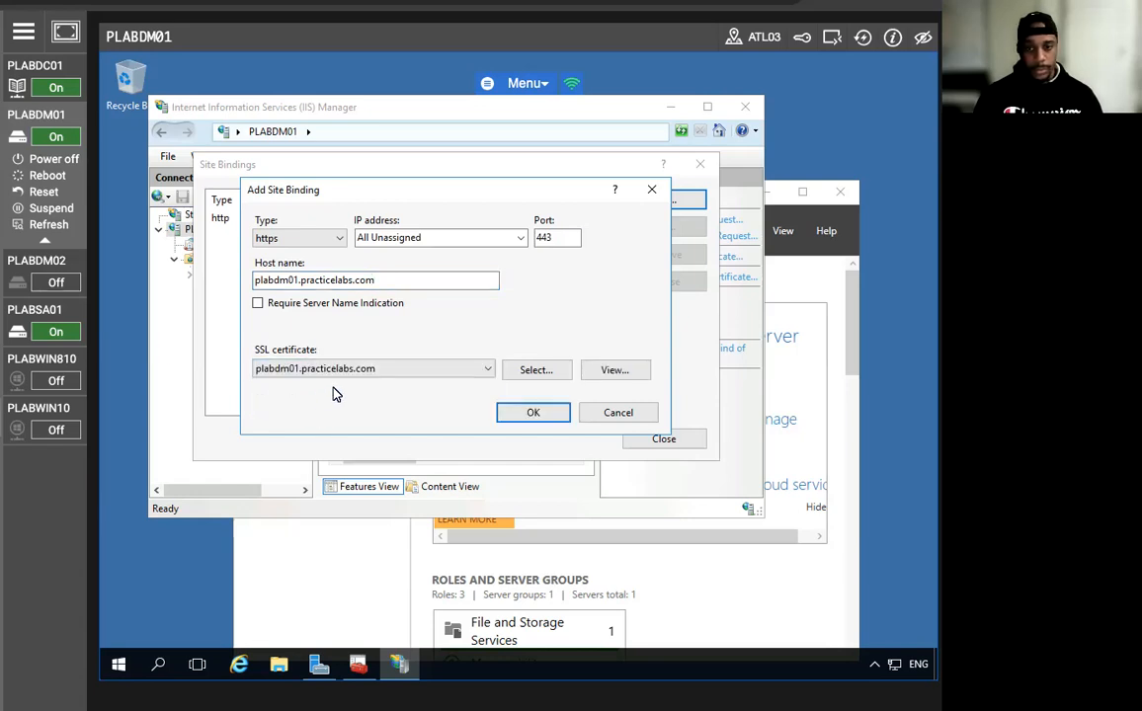
pyautogui.click(532, 413)
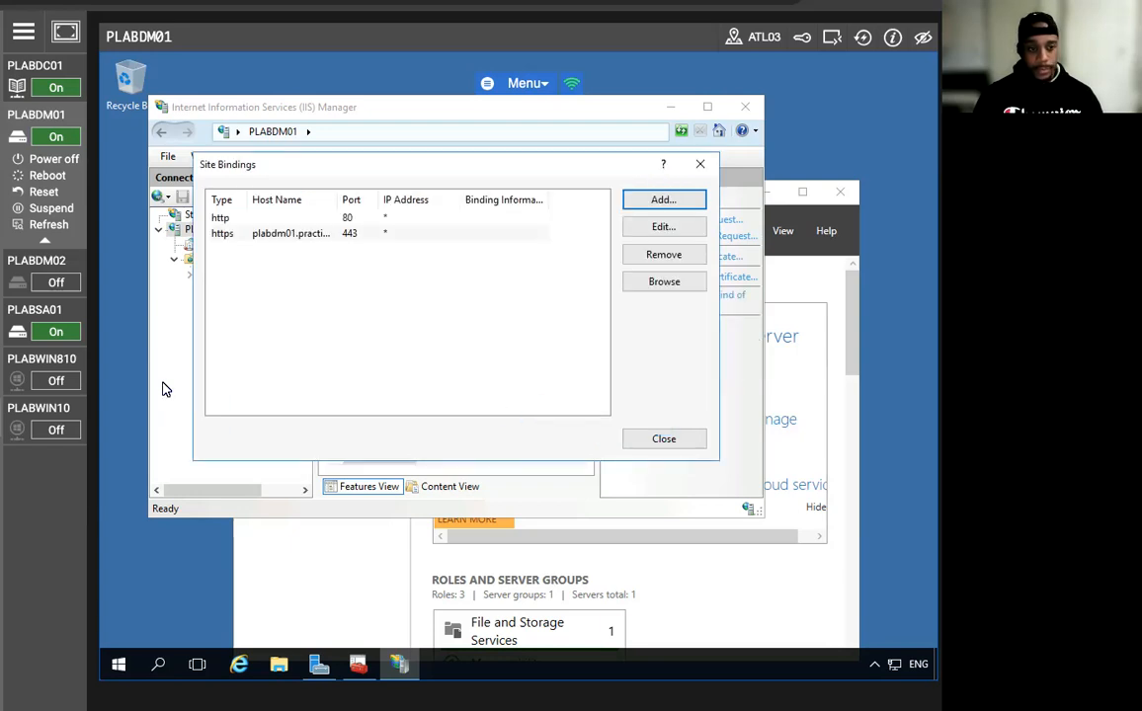
pyautogui.click(663, 439)
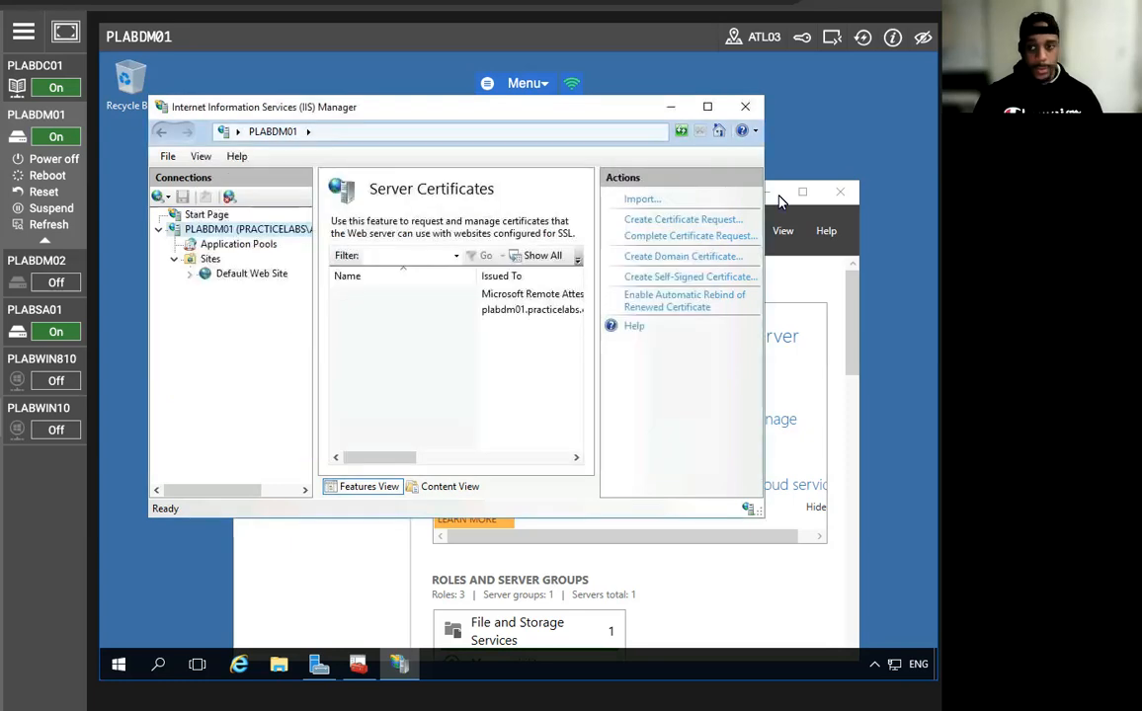
pyautogui.click(671, 107)
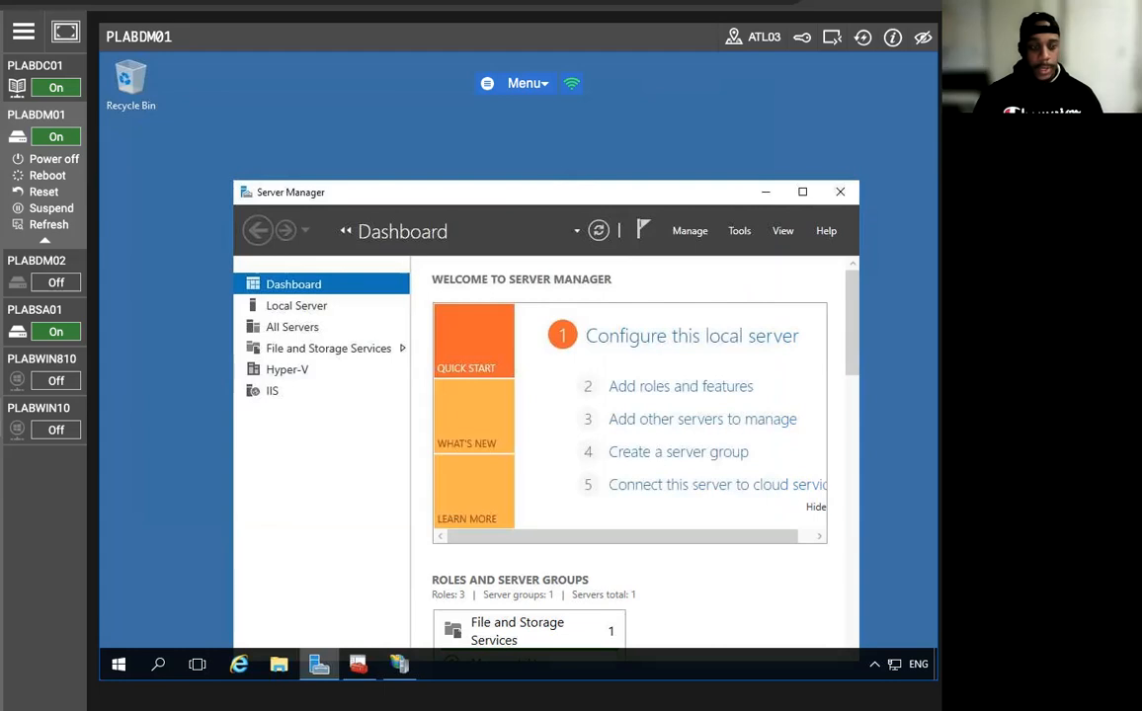
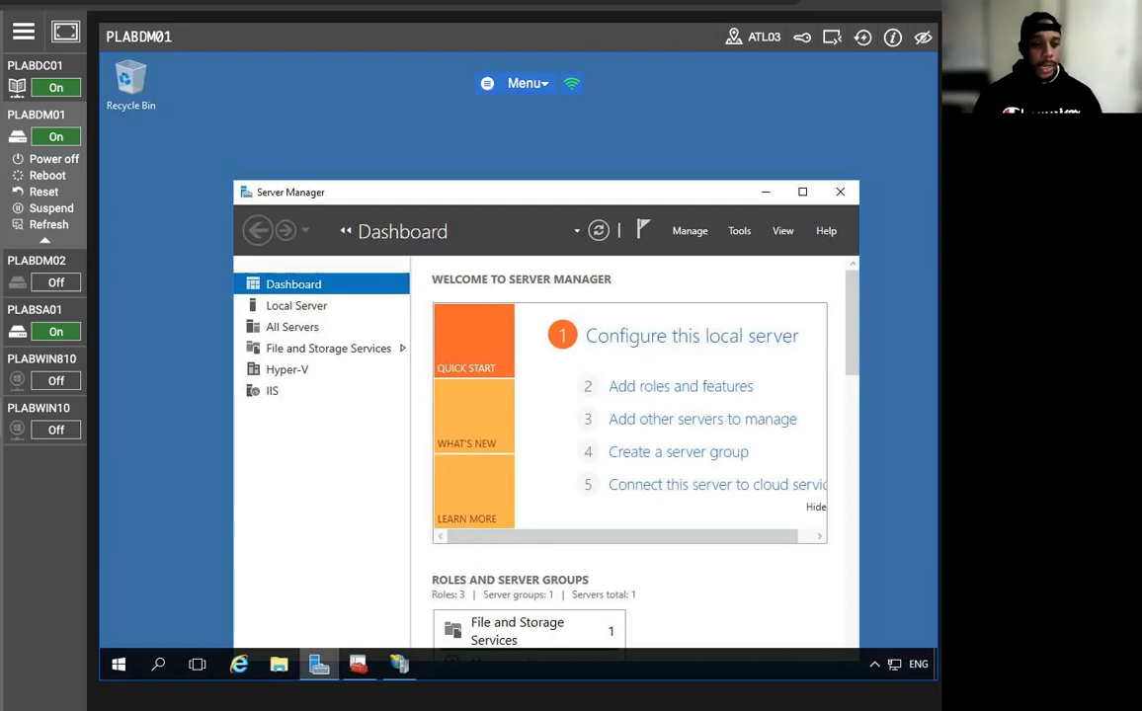
pyautogui.click(240, 665)
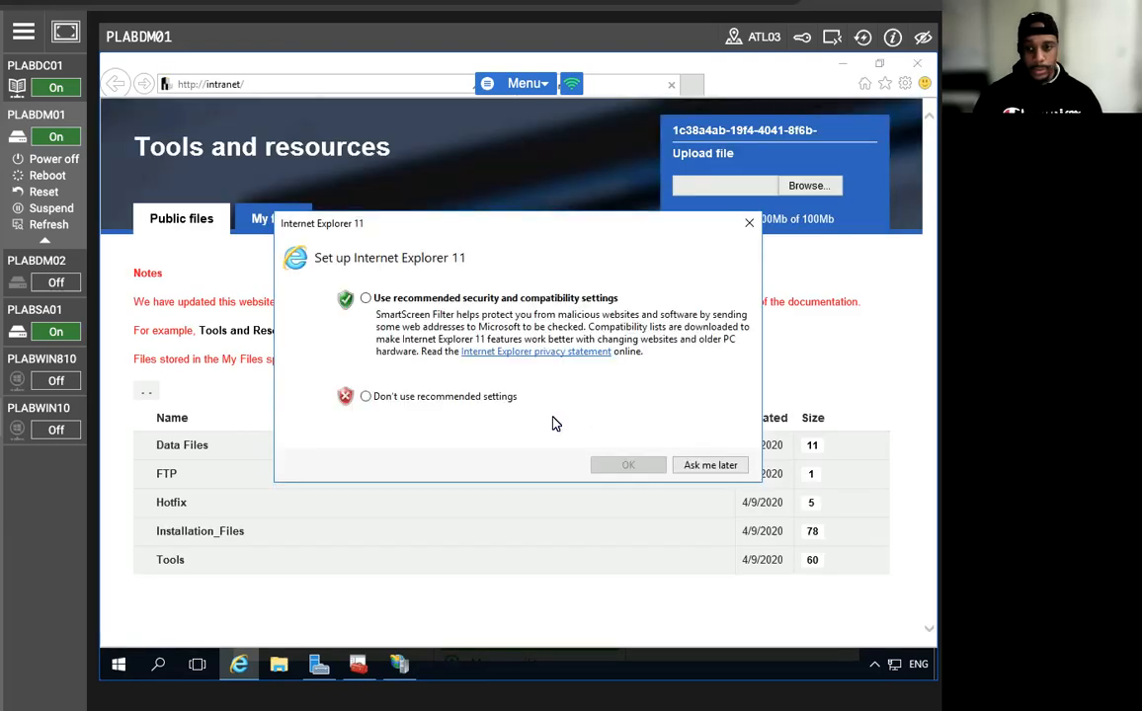
pyautogui.click(365, 297)
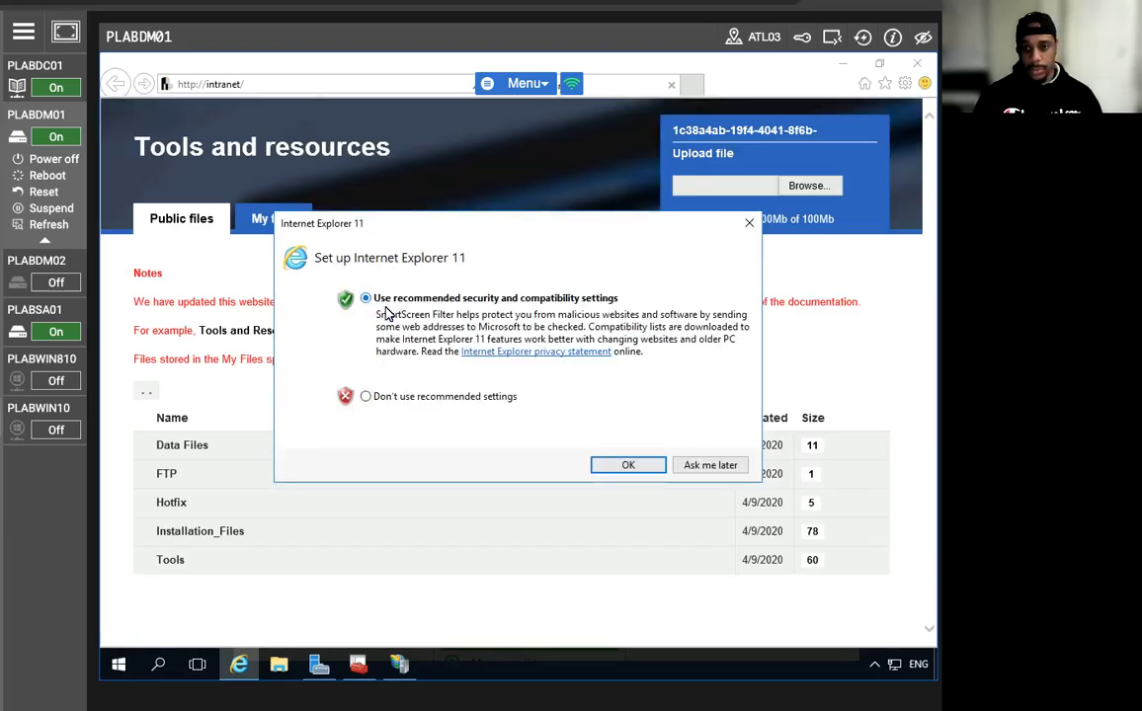
pyautogui.click(627, 465)
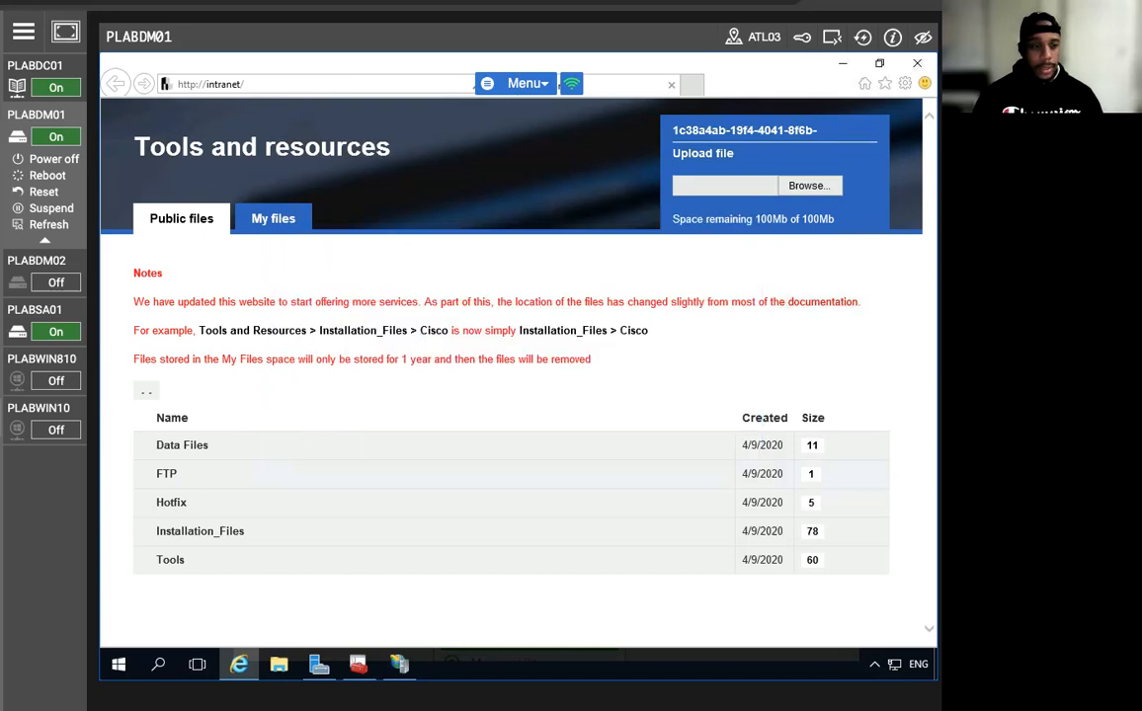
# Download ClaimsApp.zip from Tools > Windows_Server_2012 and open the archive.
pyautogui.click(170, 559)
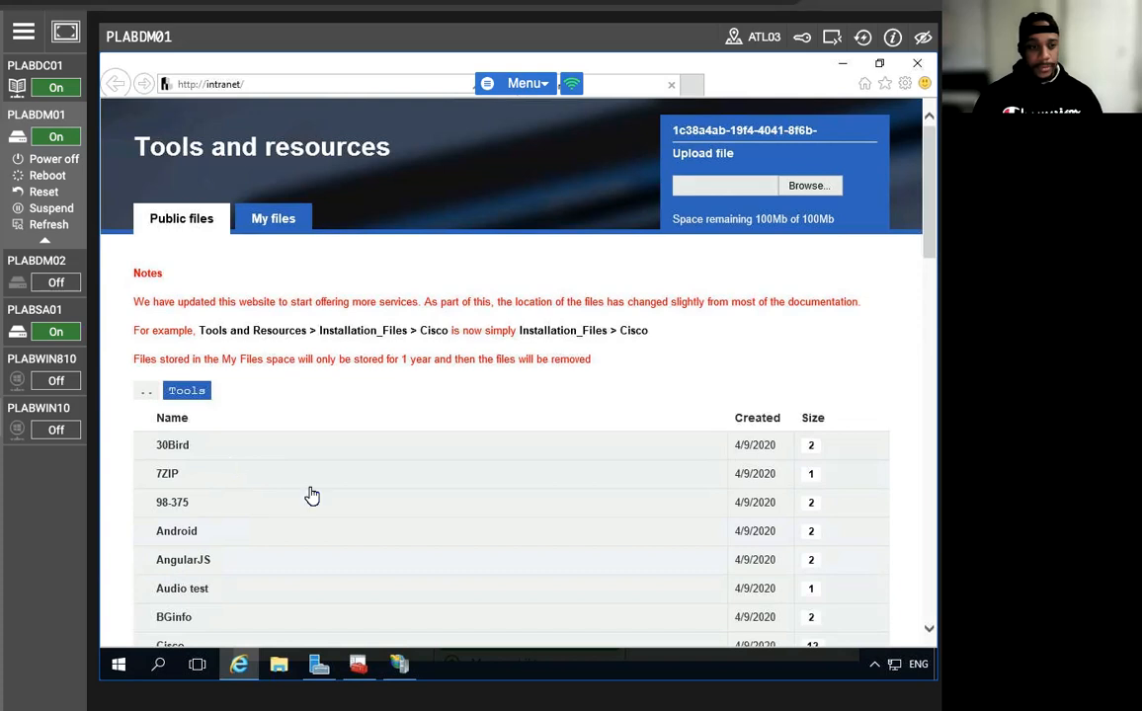
pyautogui.scroll(-8, 311, 504)
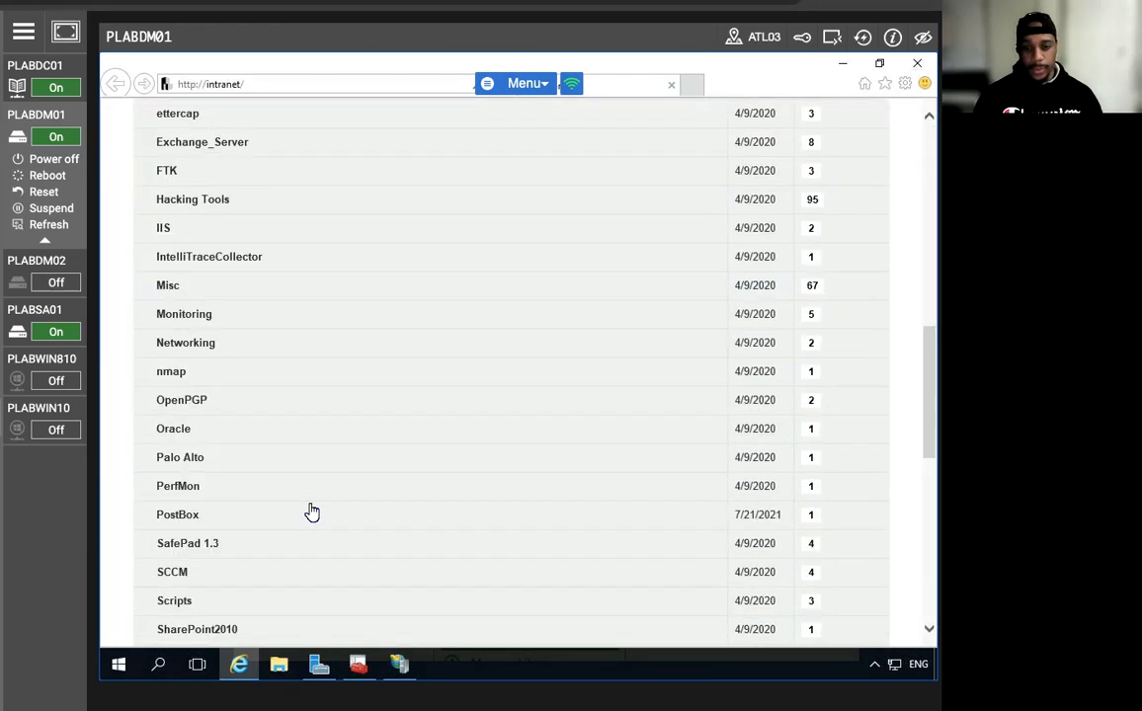
pyautogui.scroll(-5, 312, 512)
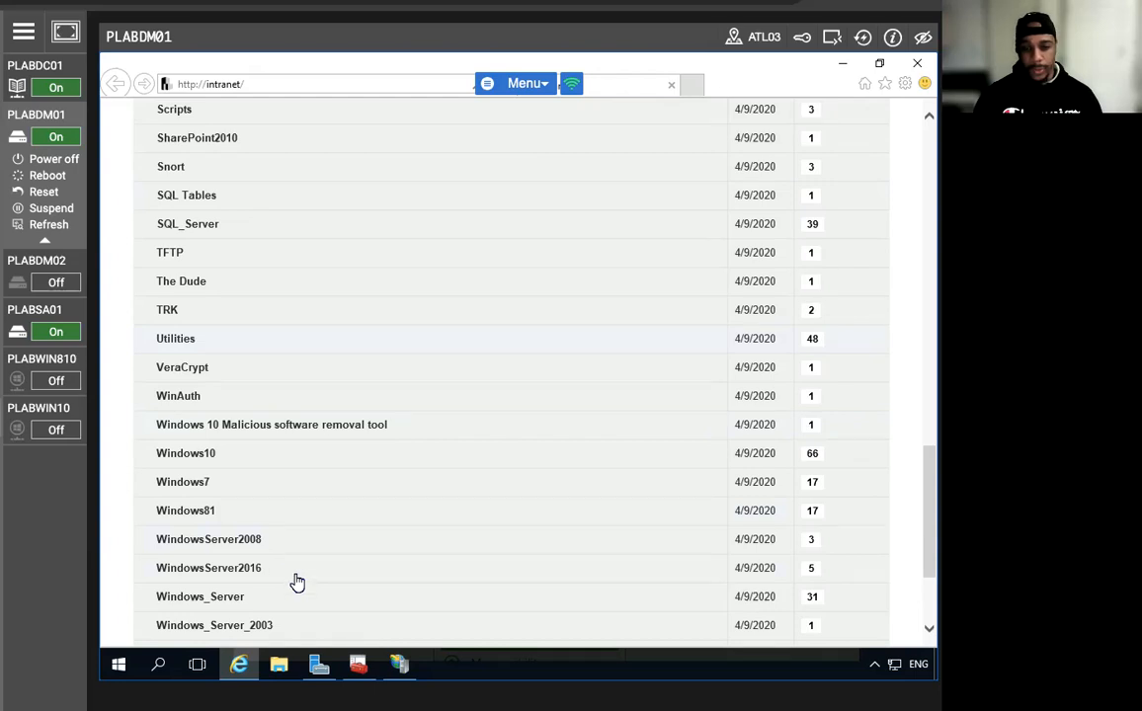
pyautogui.scroll(-2, 297, 583)
pyautogui.click(265, 490)
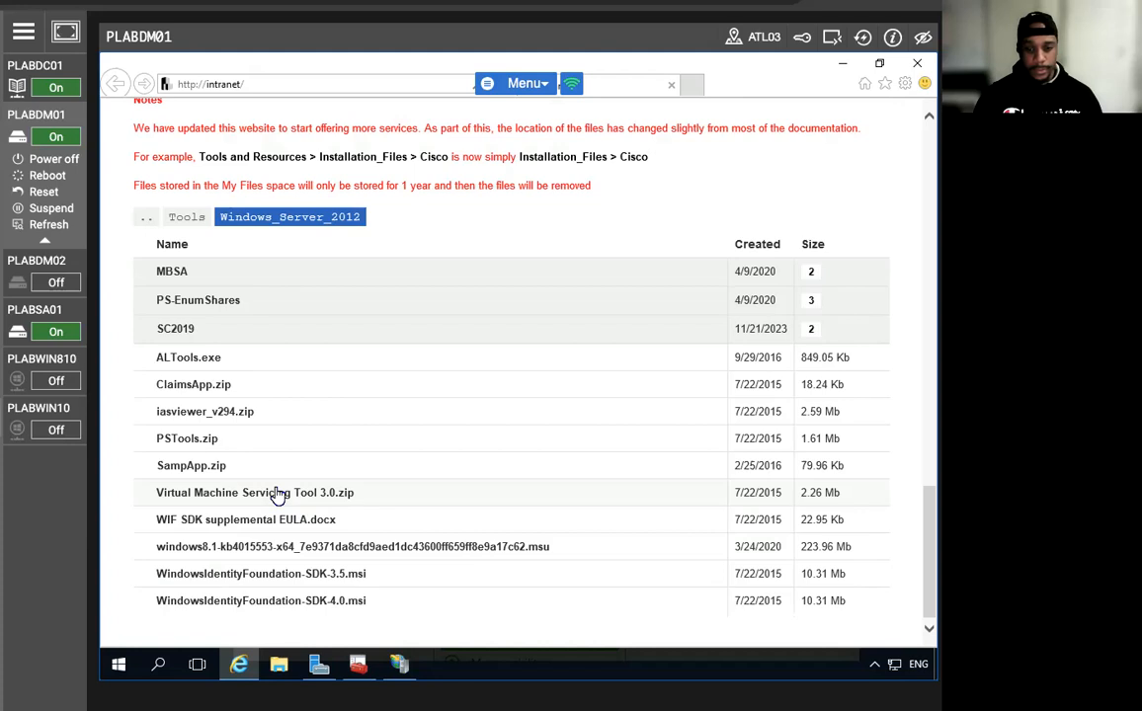
pyautogui.click(220, 385)
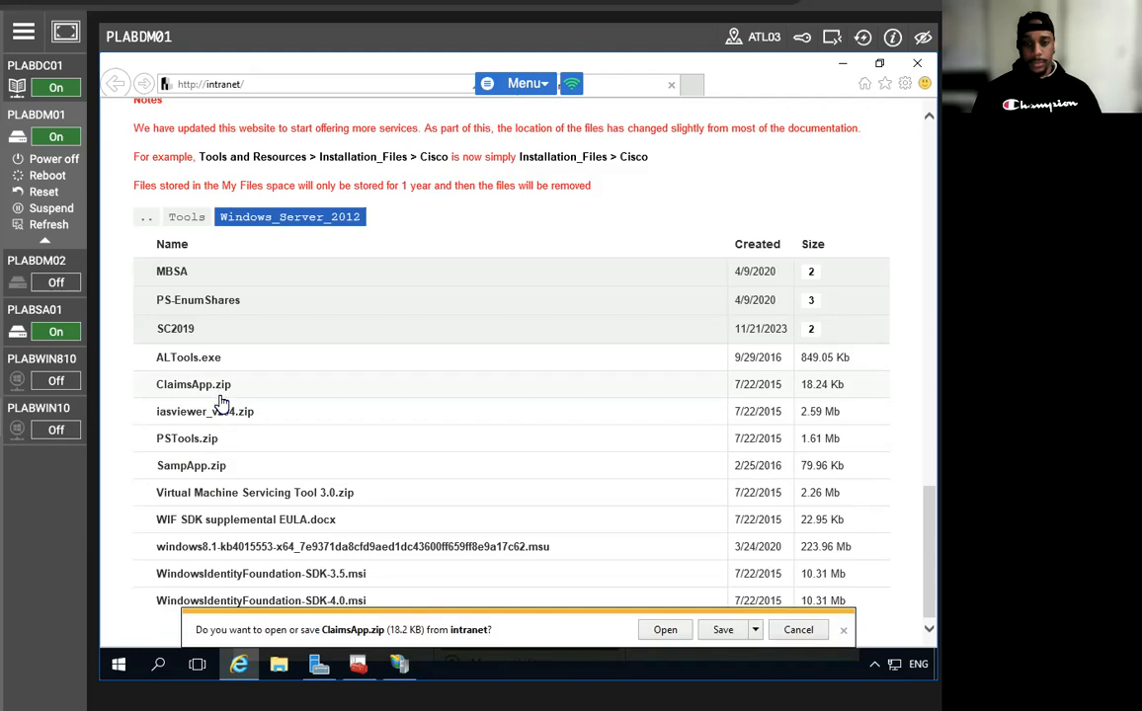
pyautogui.click(664, 629)
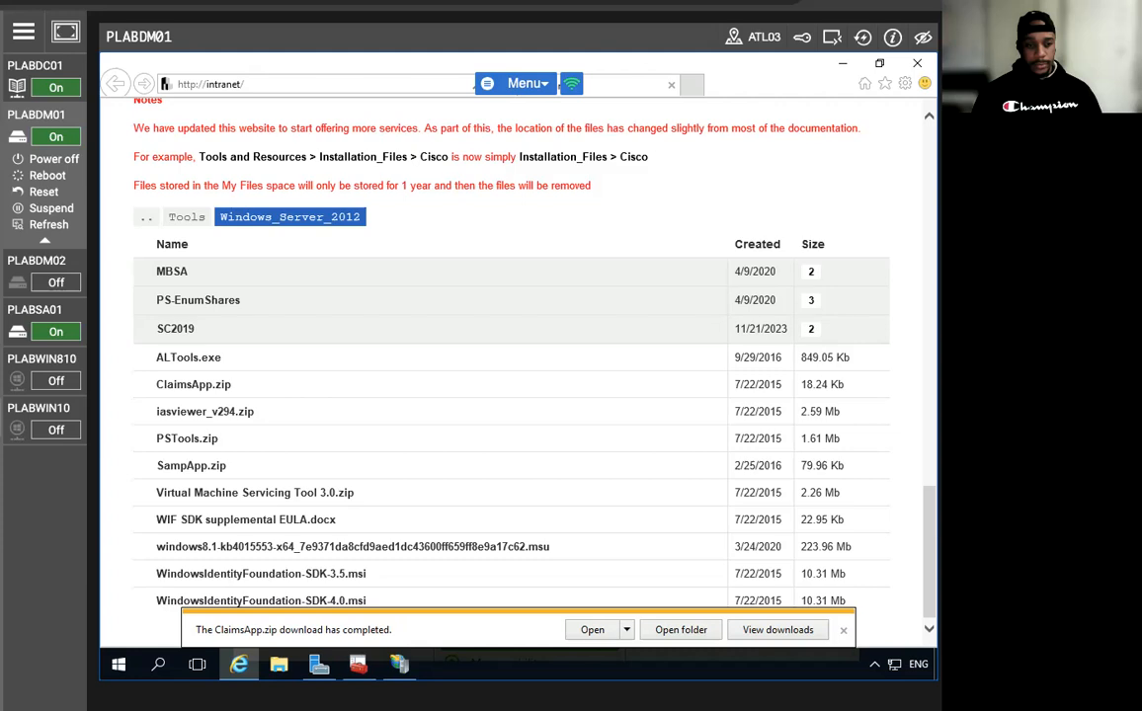
pyautogui.click(590, 629)
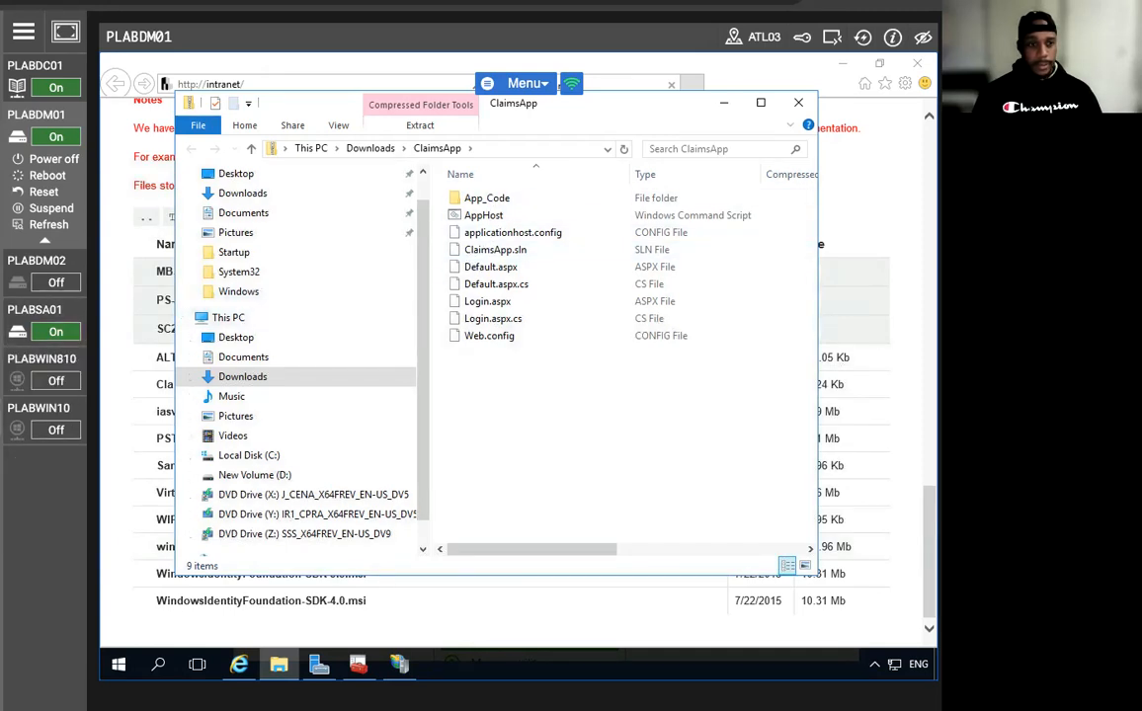
# Extract All of ClaimsApp.zip into Downloads\ClaimsApp, then return to Downloads.
pyautogui.click(371, 148)
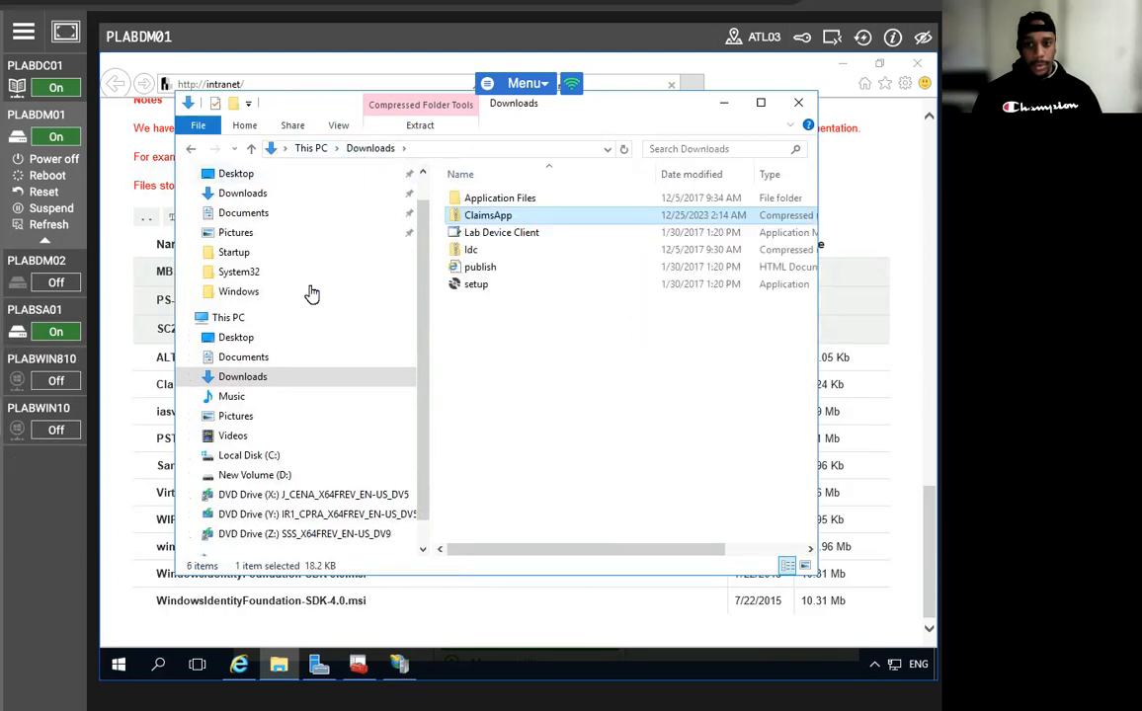
pyautogui.rightClick(482, 217)
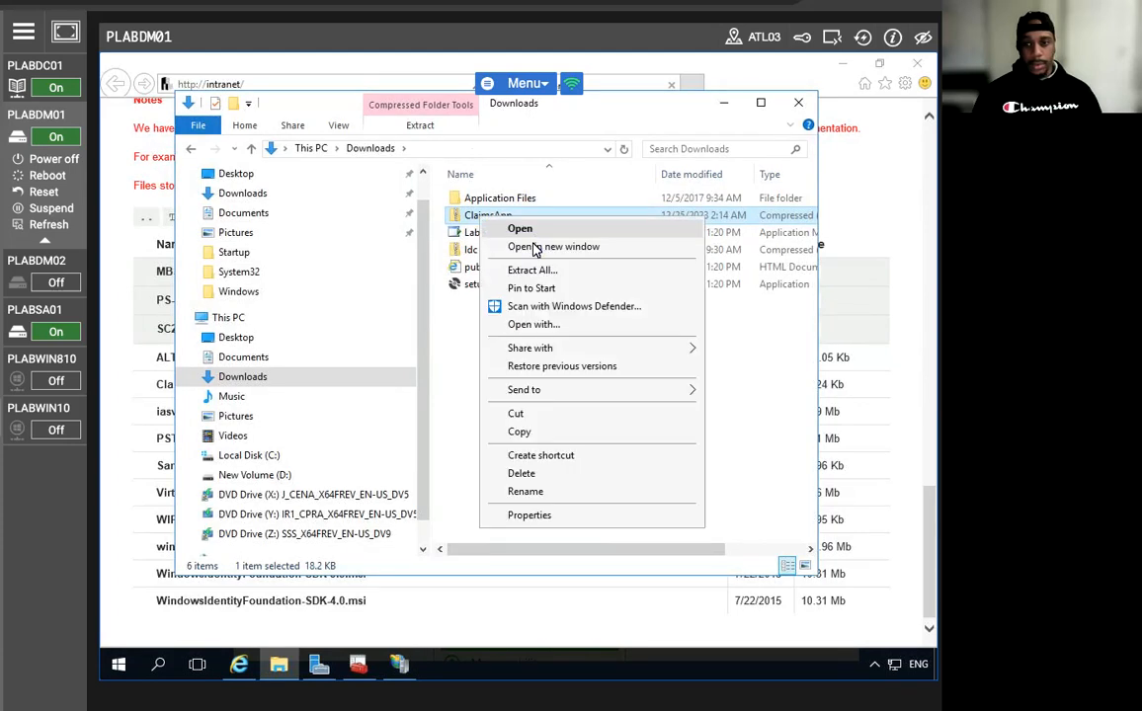
pyautogui.click(486, 259)
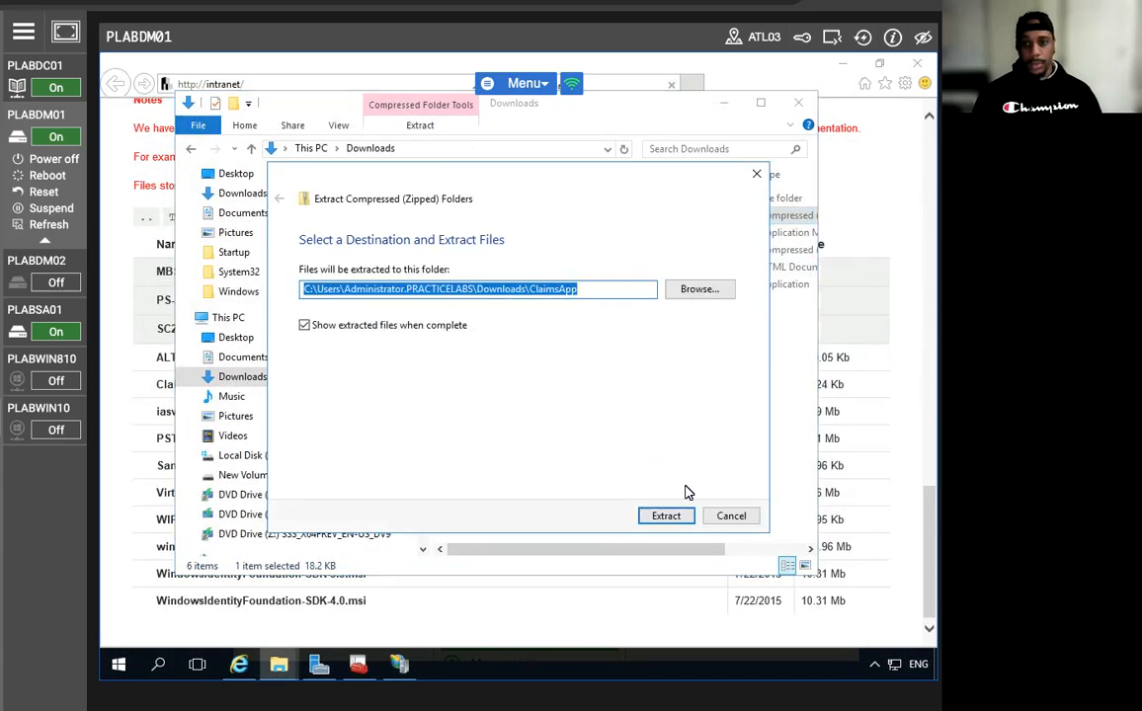
pyautogui.click(666, 516)
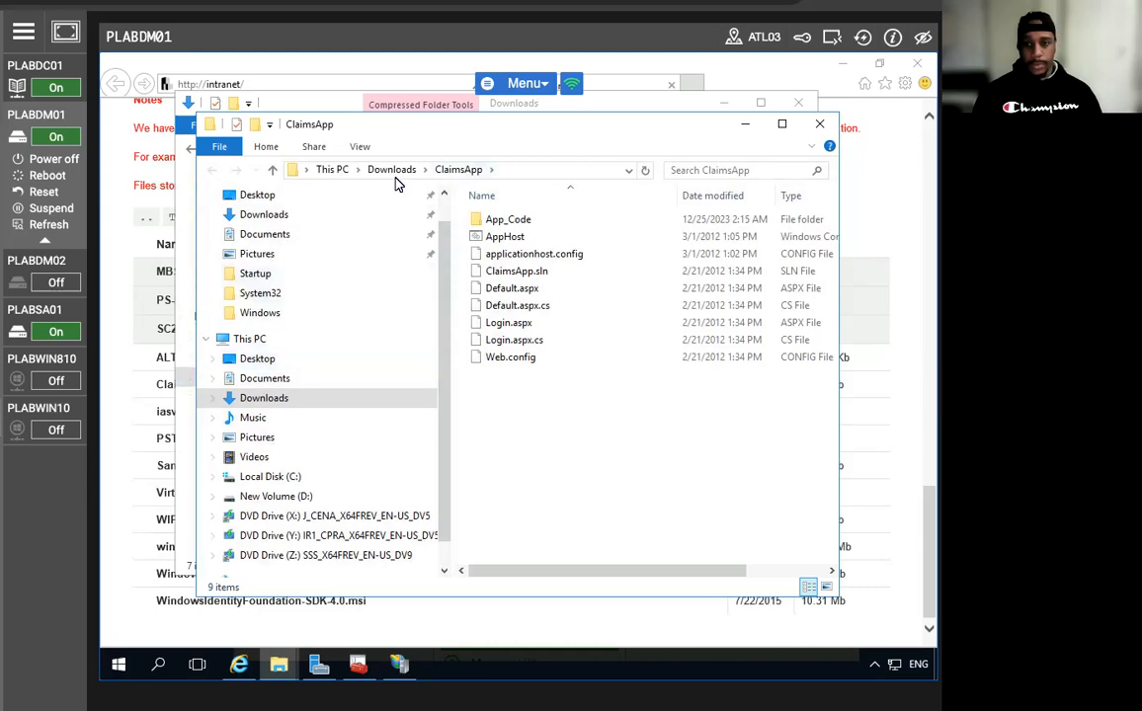
pyautogui.click(273, 170)
# Copy the ClaimsApp folder and navigate to C:\inetpub\wwwroot.
pyautogui.rightClick(509, 239)
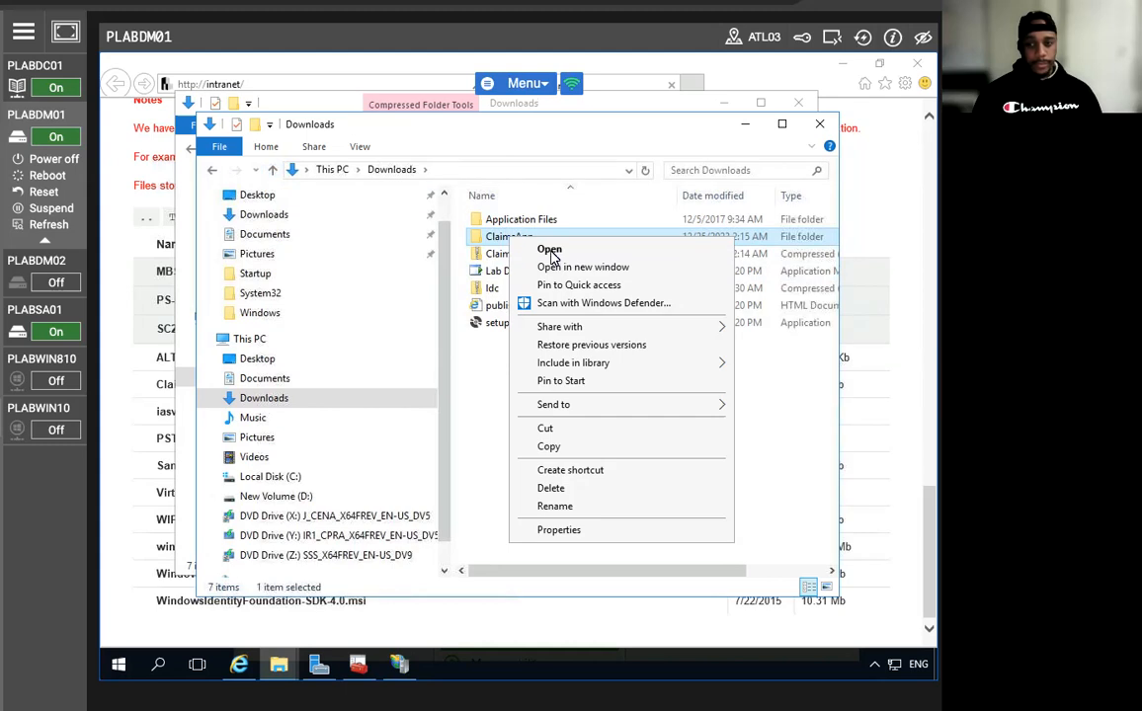
pyautogui.click(559, 447)
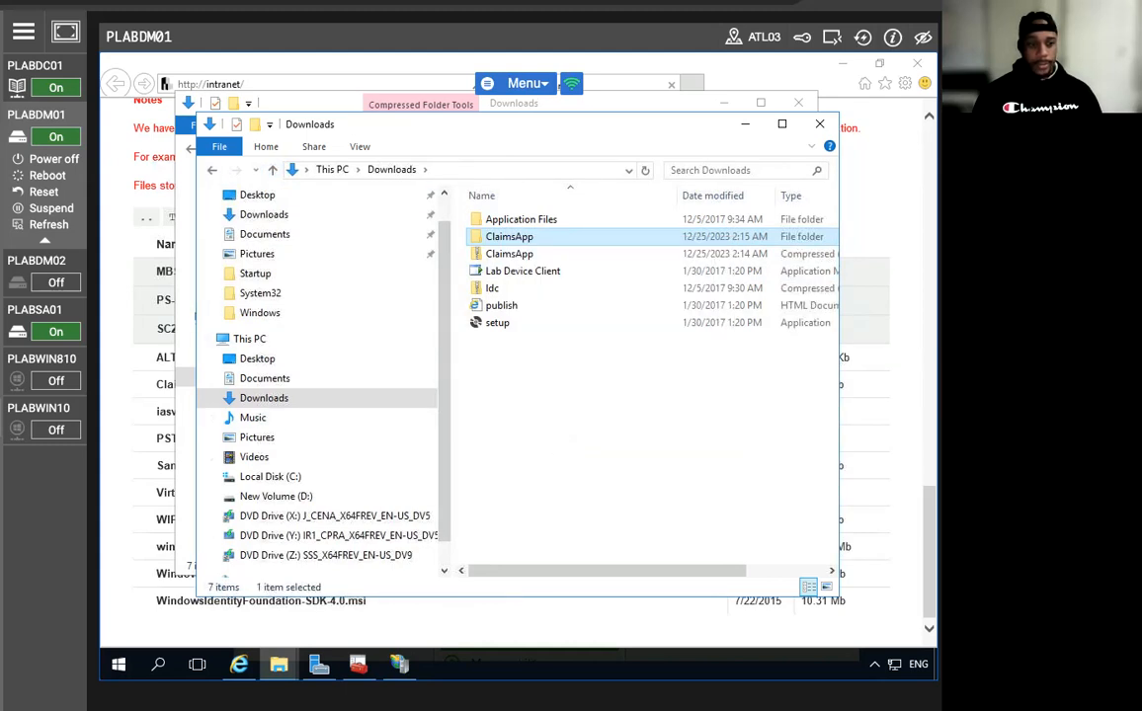
pyautogui.click(476, 170)
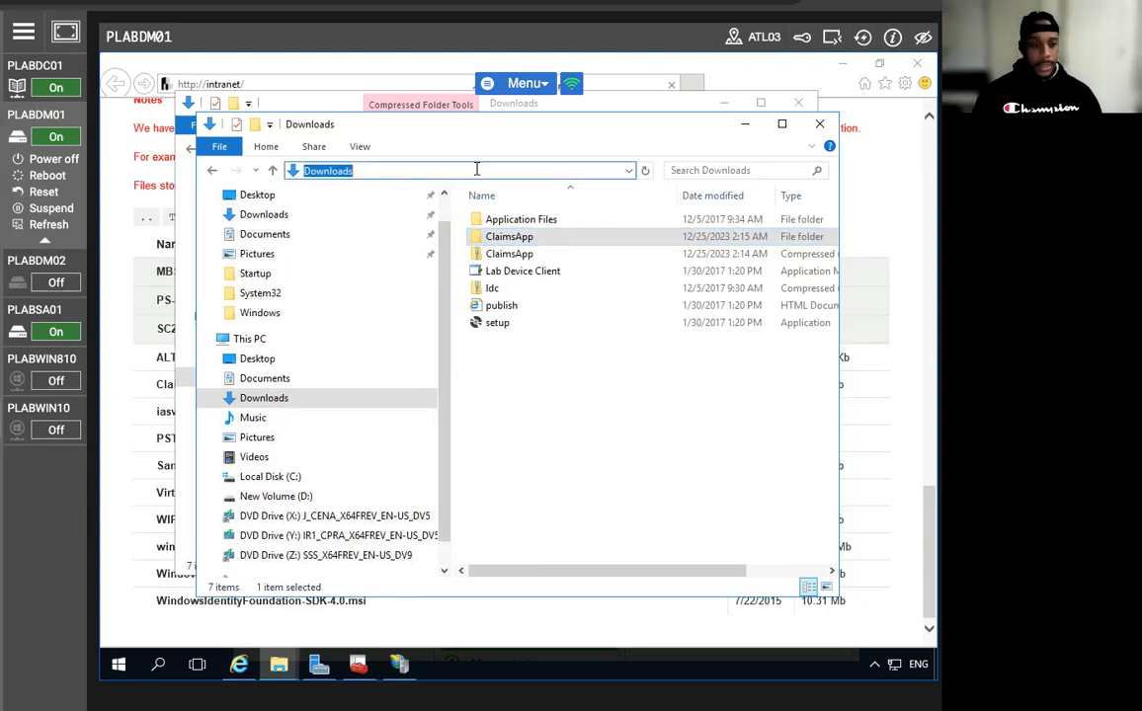
pyautogui.write('C:')
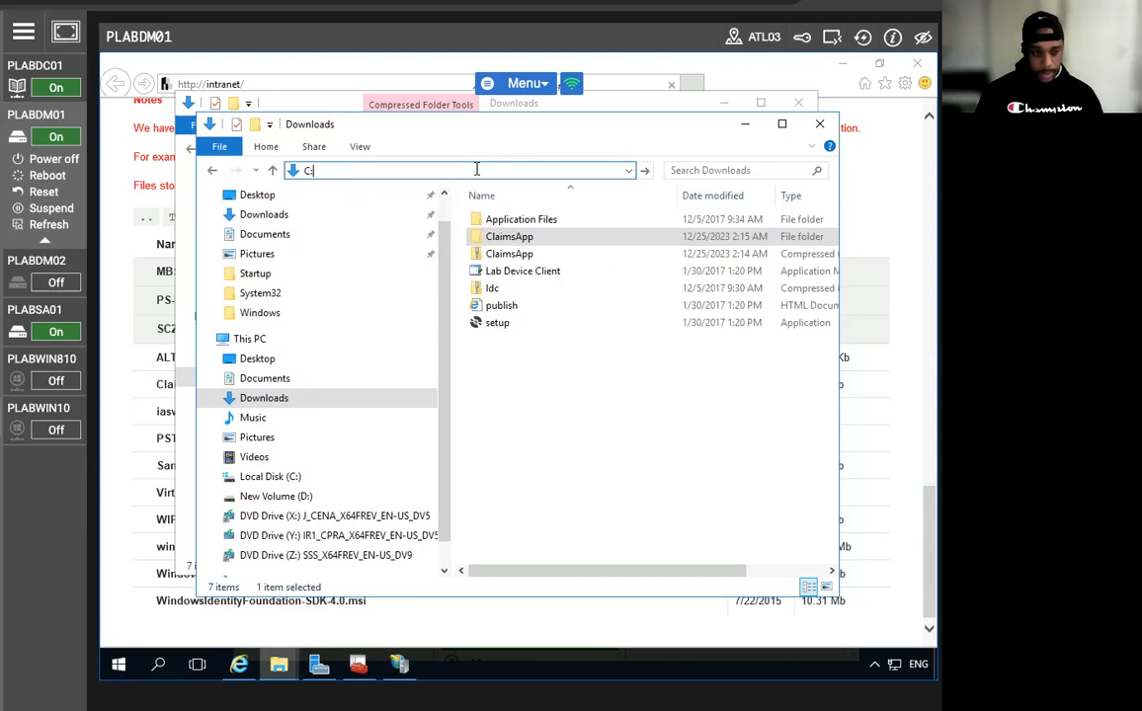
pyautogui.write('\\in')
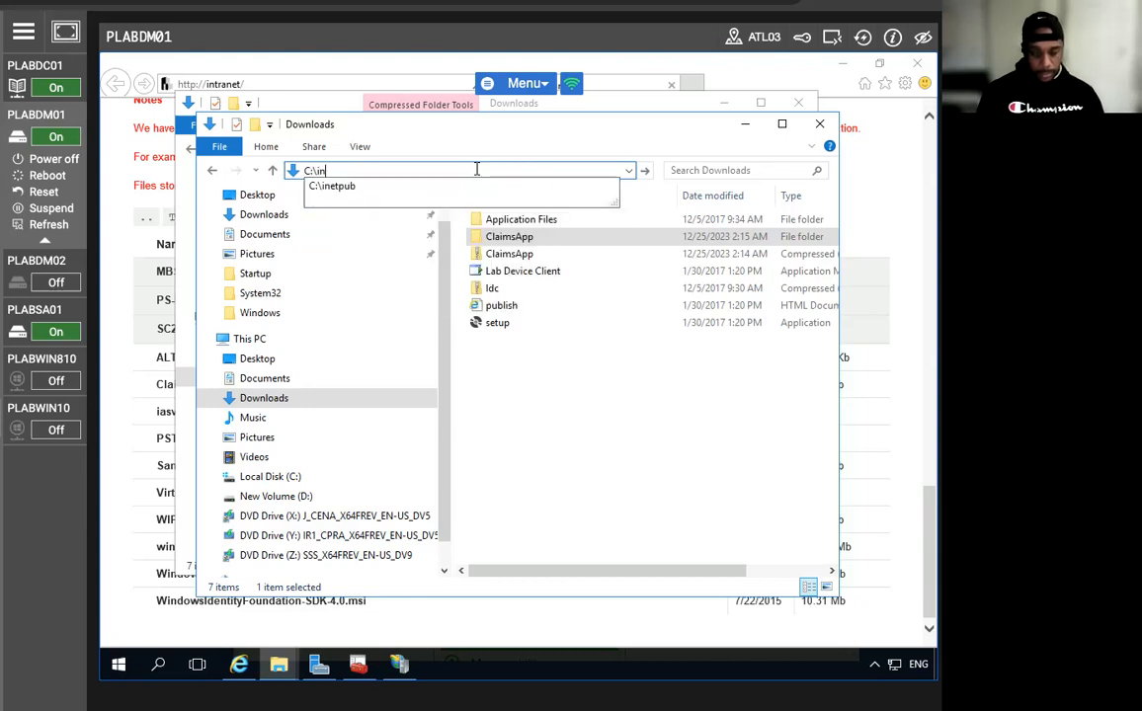
pyautogui.write('etpuv')
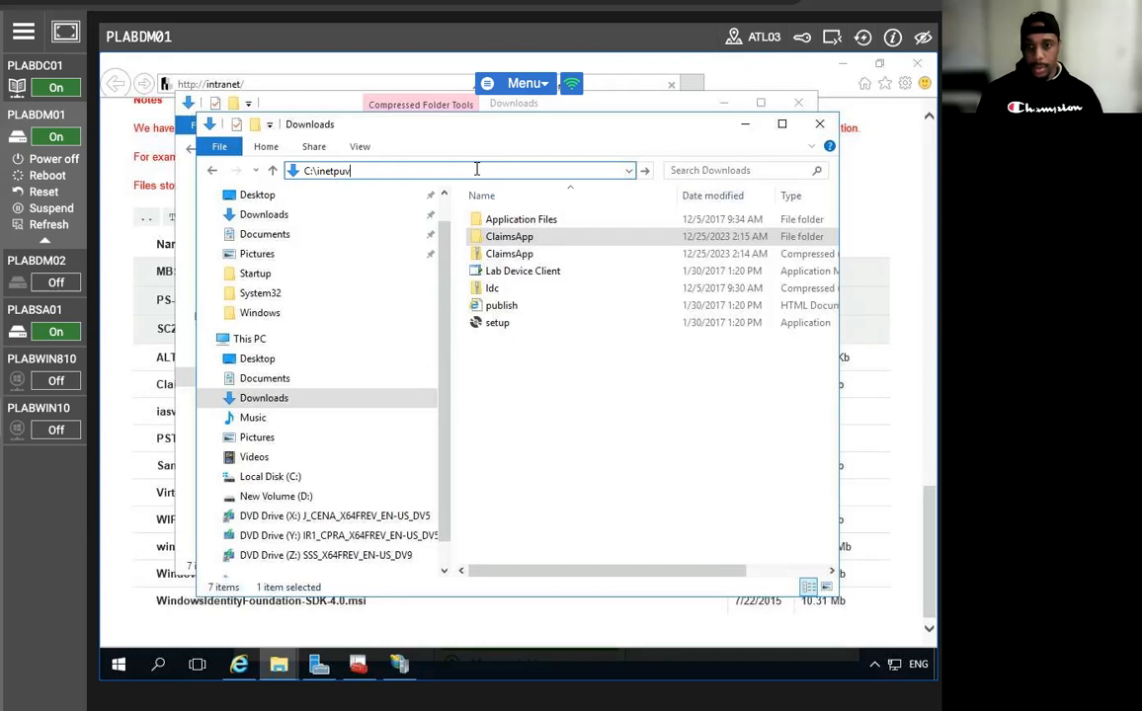
pyautogui.press('BackSpace')
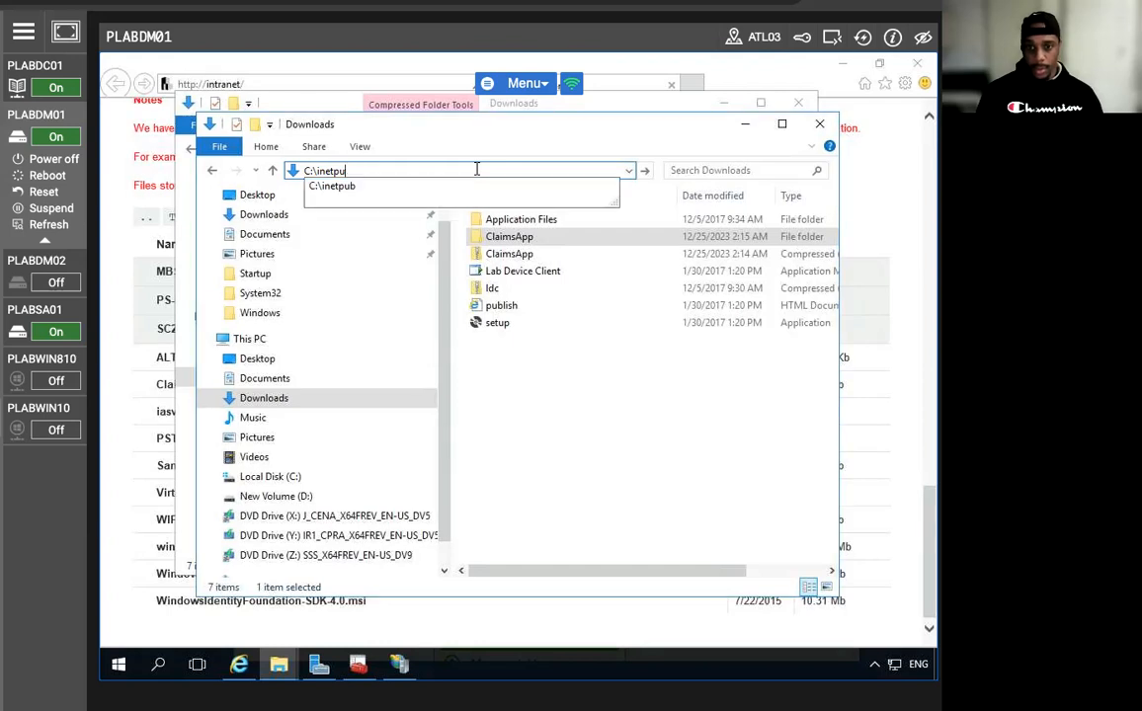
pyautogui.press('Down')
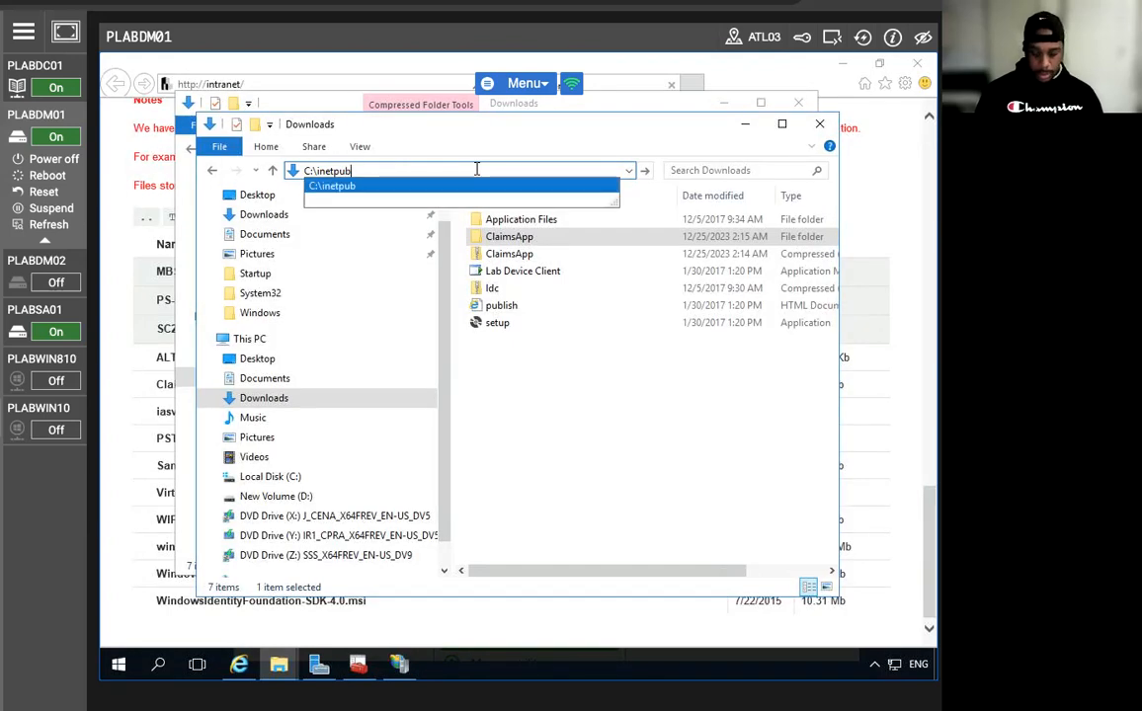
pyautogui.write('\\www')
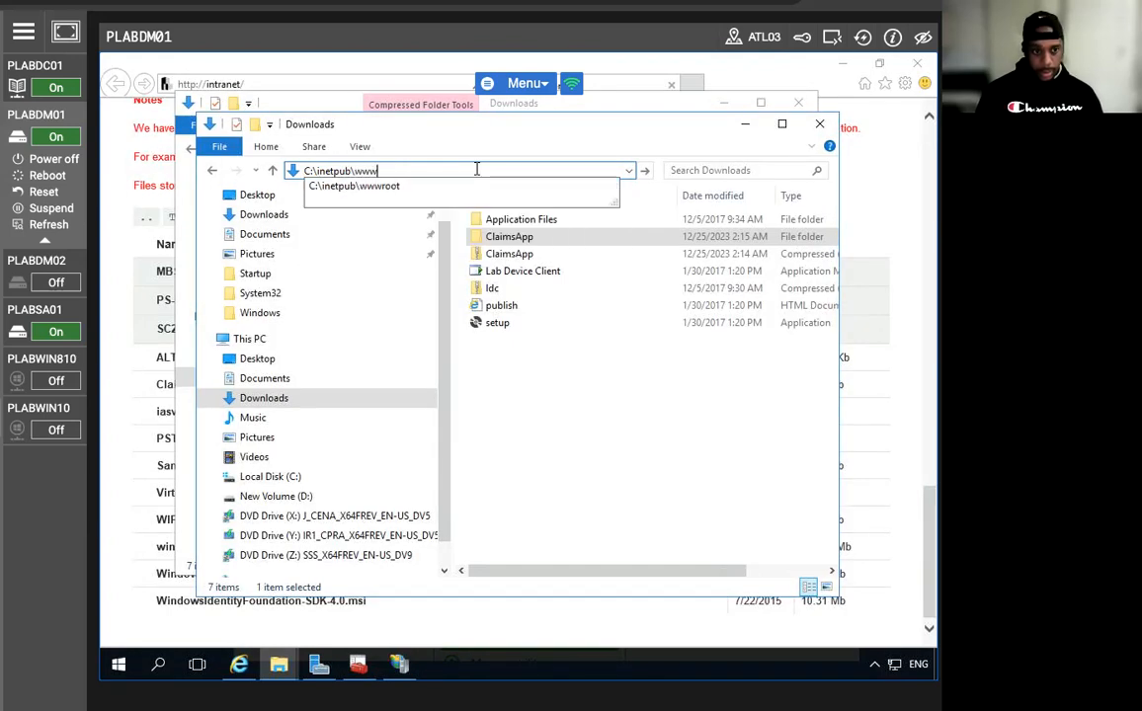
pyautogui.write('root')
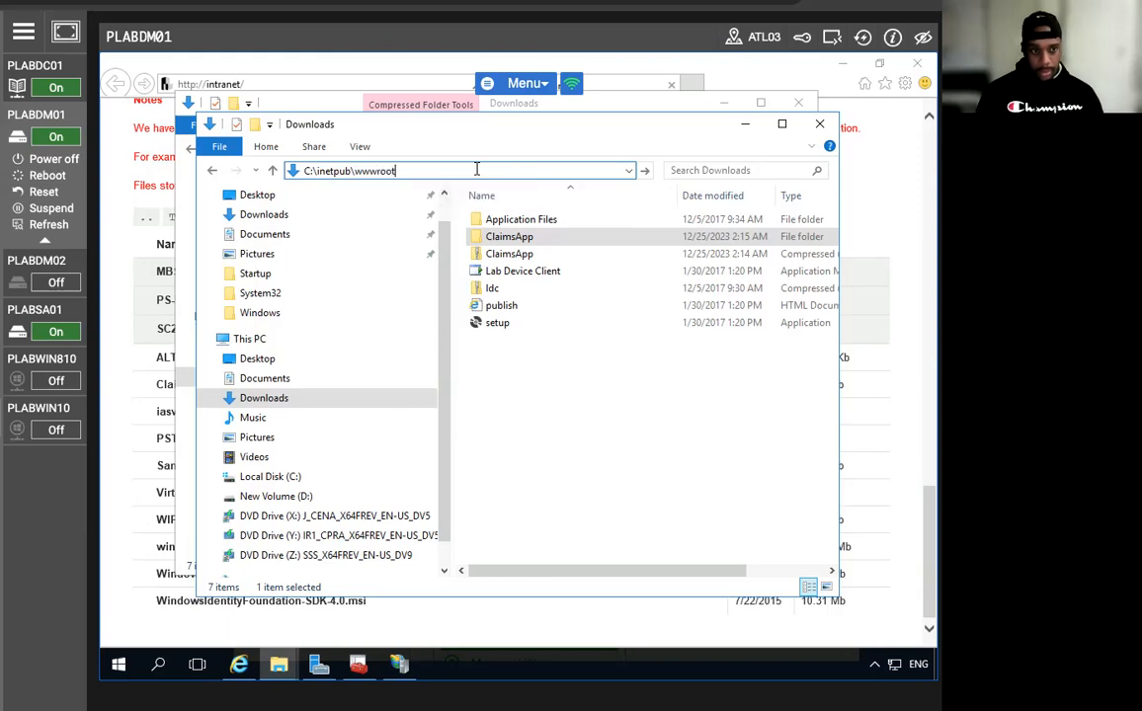
pyautogui.press('Return')
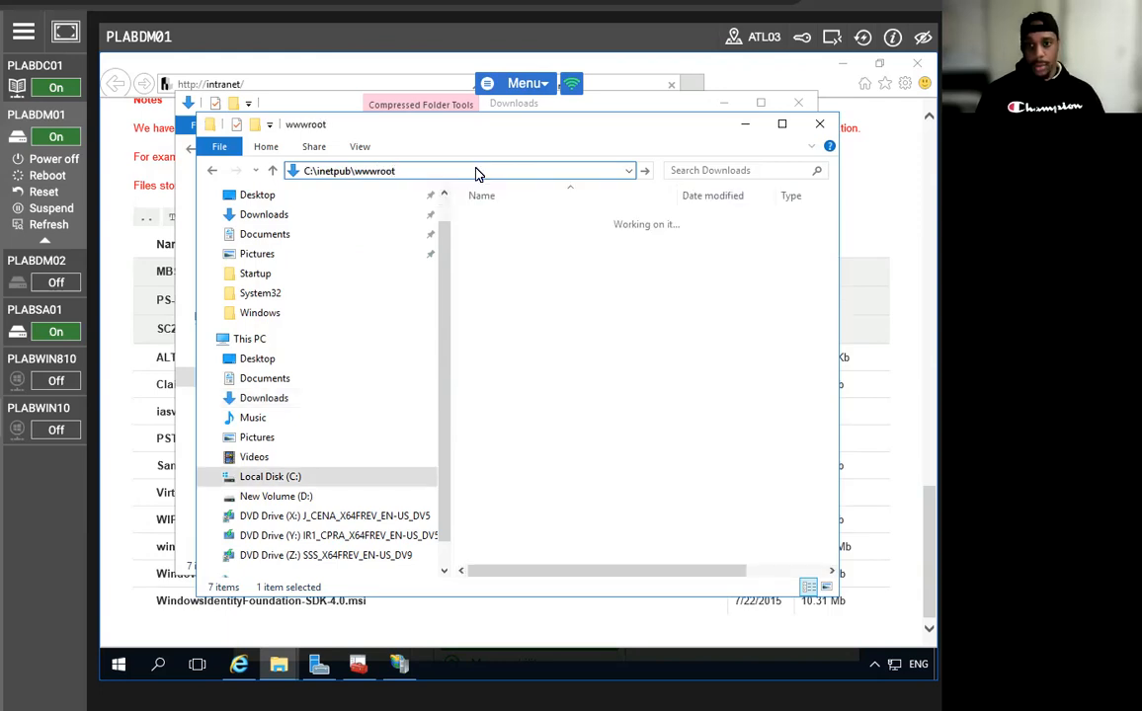
# Paste ClaimsApp into wwwroot and close both File Explorer windows.
pyautogui.rightClick(574, 332)
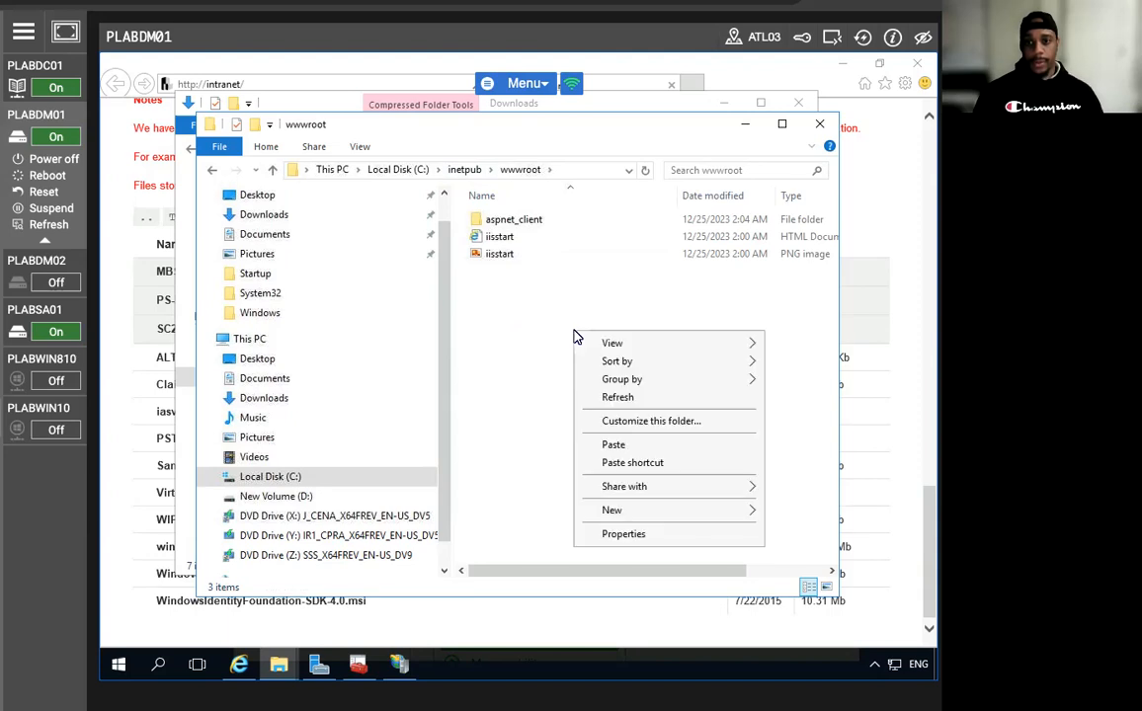
pyautogui.click(614, 445)
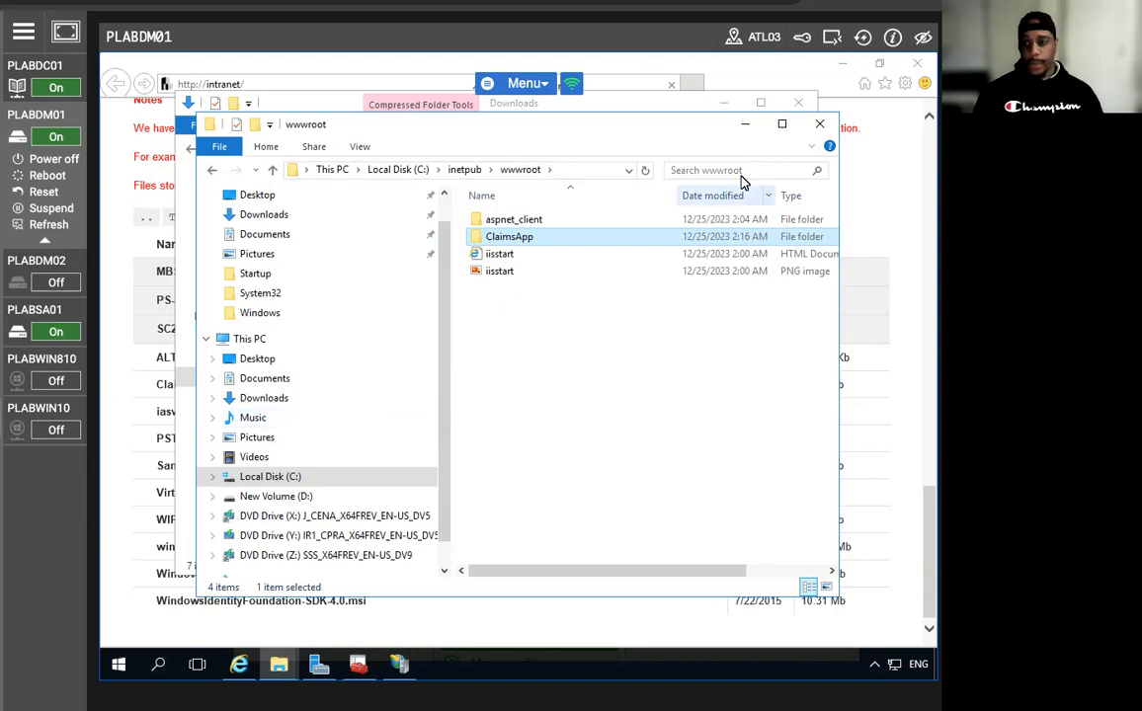
pyautogui.click(820, 124)
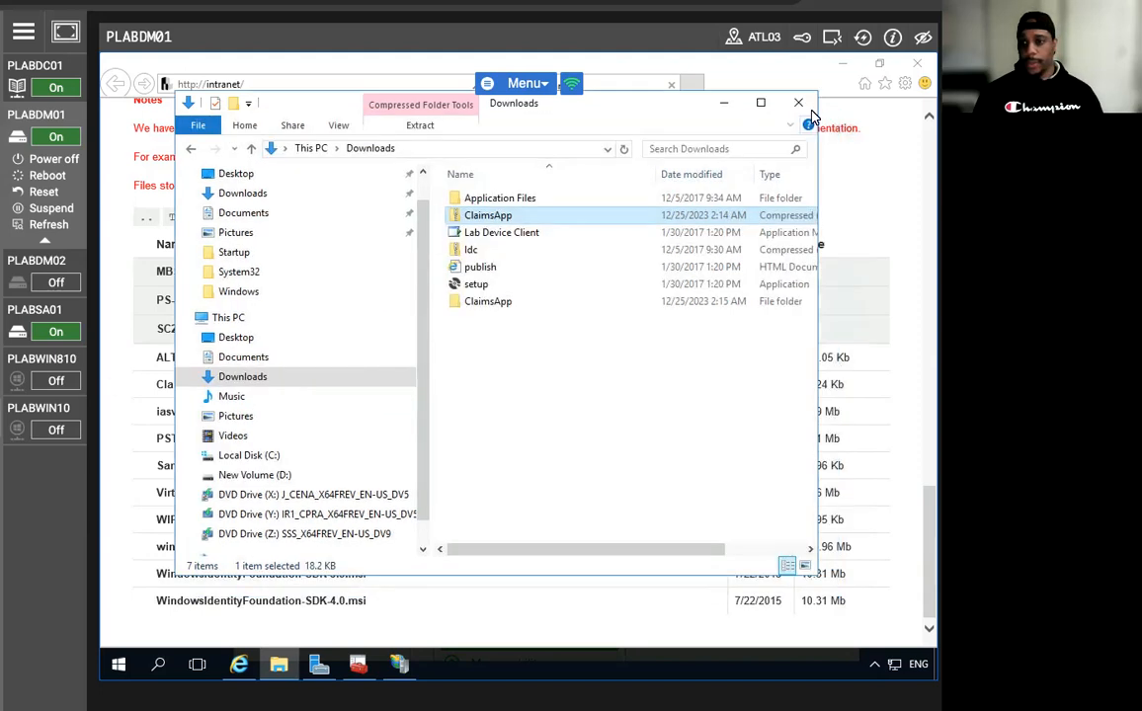
pyautogui.click(801, 105)
# Add application alias claimsapp at C:\inetpub\wwwroot\ClaimsApp under Default Web Site, then minimize IIS Manager.
pyautogui.click(917, 63)
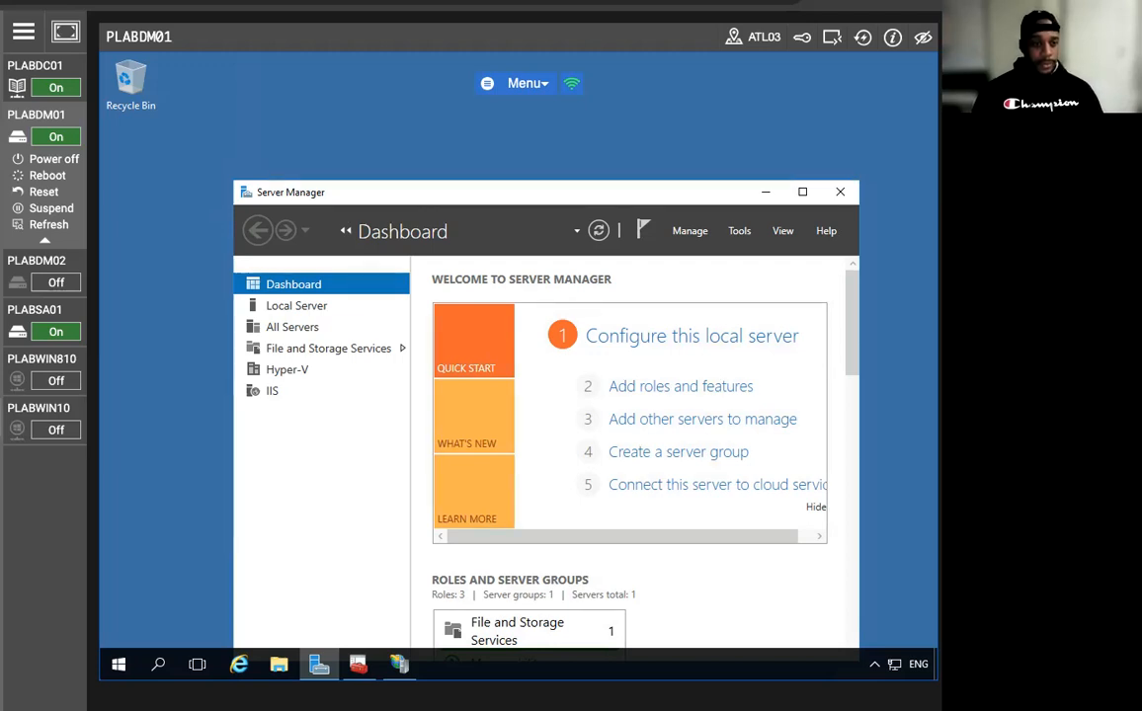
pyautogui.click(396, 666)
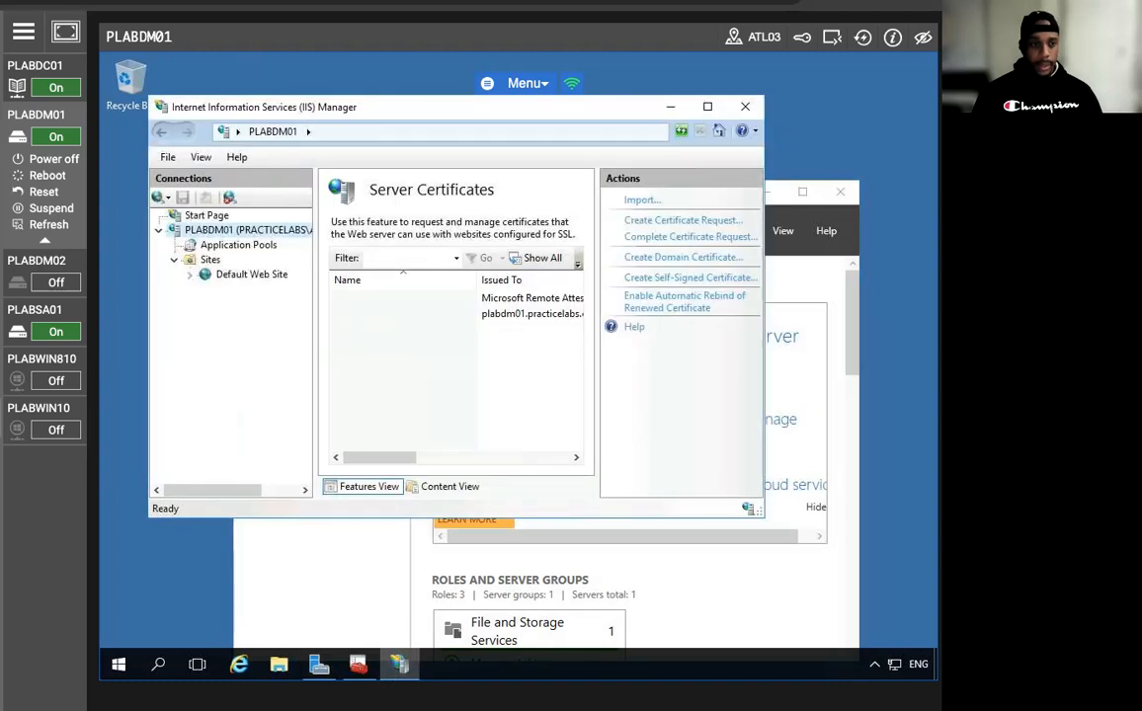
pyautogui.rightClick(246, 279)
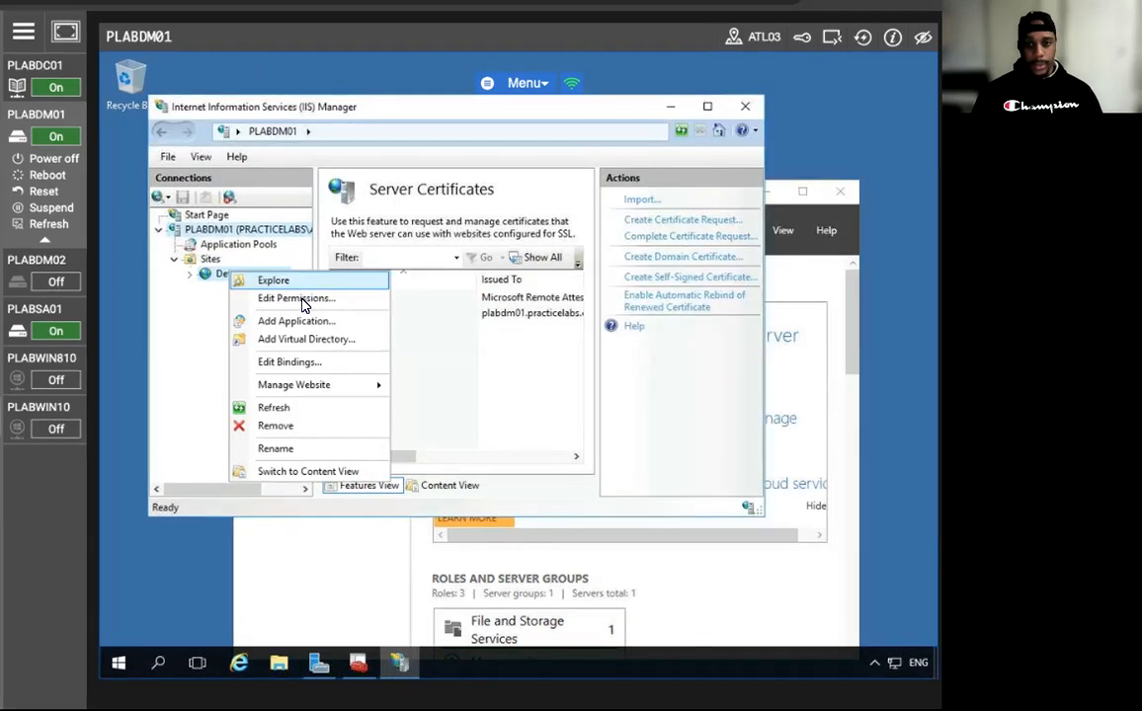
pyautogui.click(300, 323)
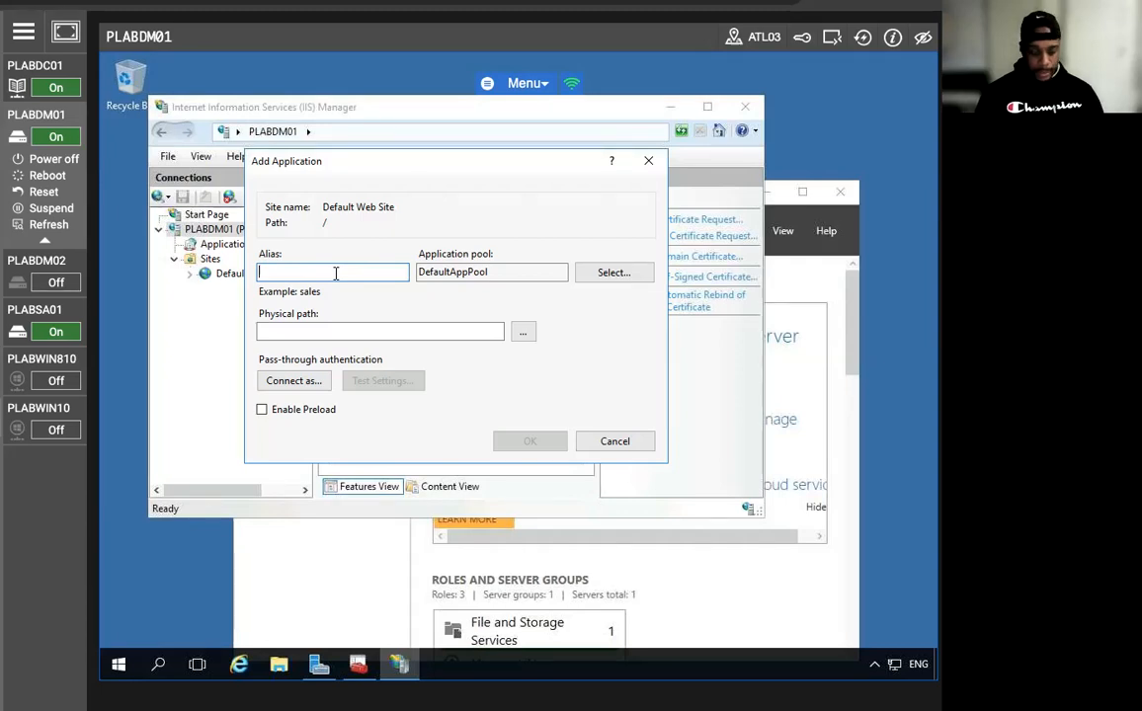
pyautogui.write('claimsapp')
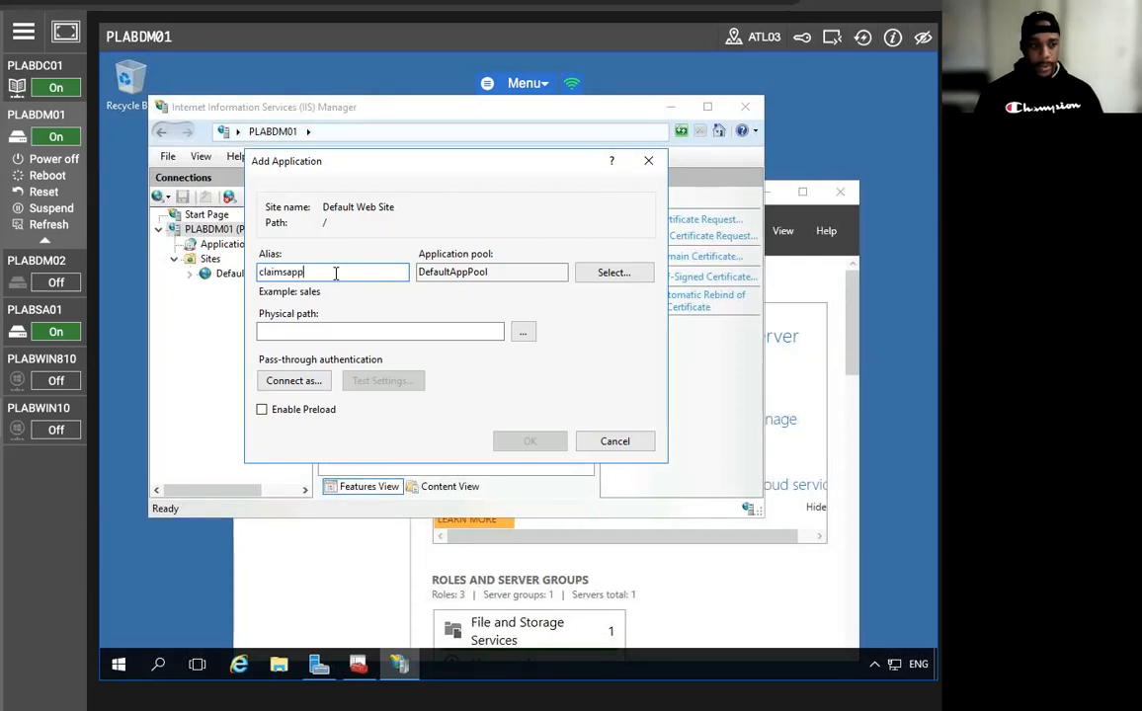
pyautogui.click(317, 331)
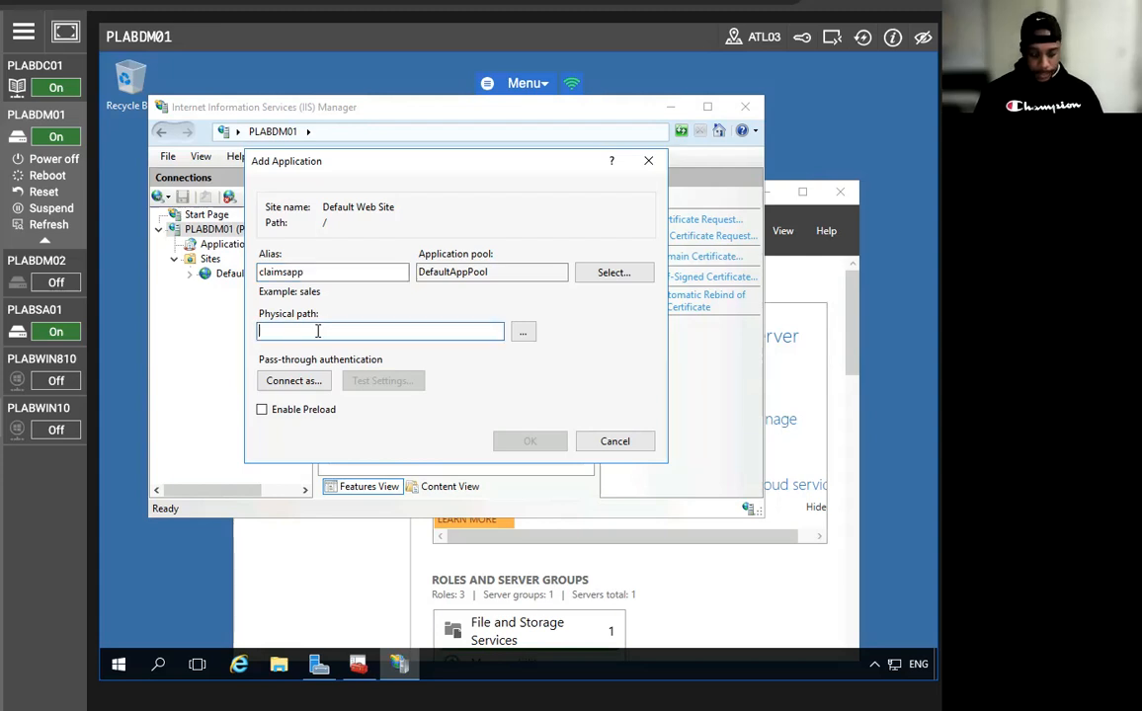
pyautogui.write('C:\\')
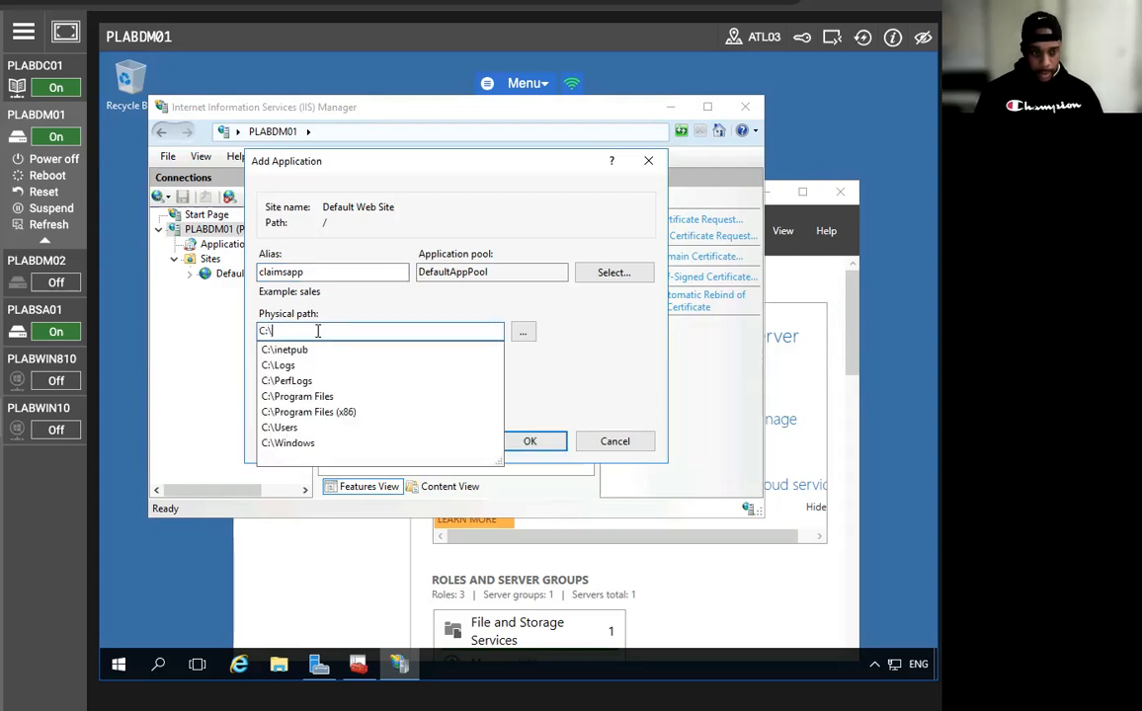
pyautogui.write('inetp')
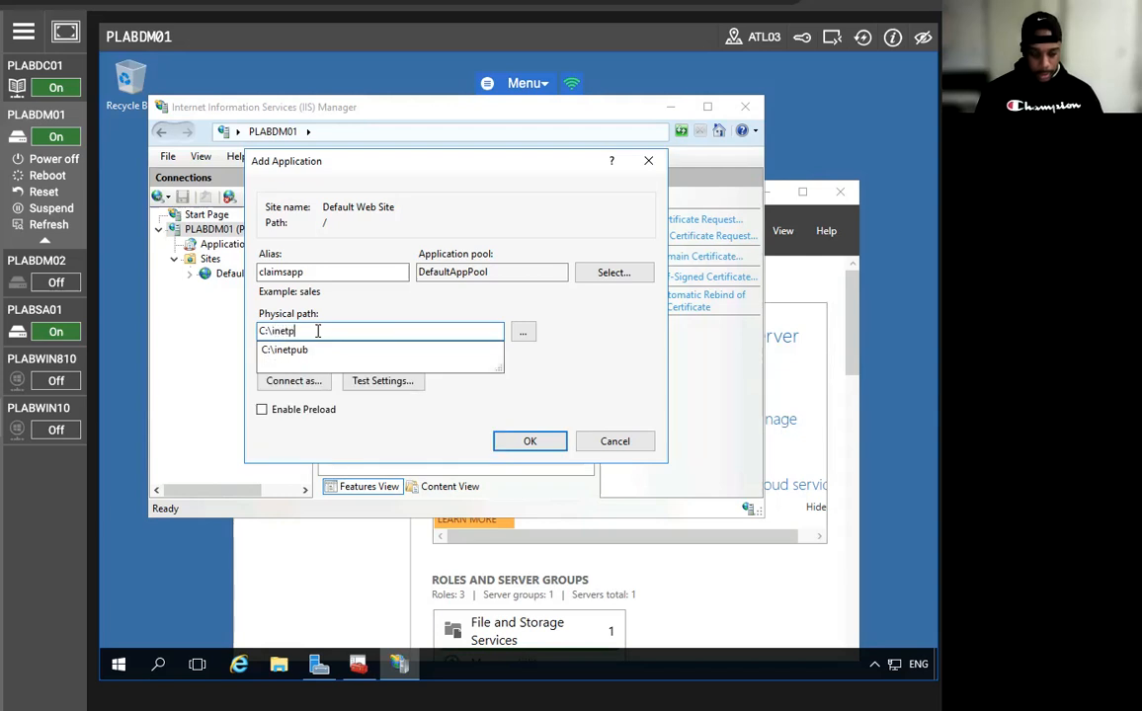
pyautogui.write('ub\\wwwr')
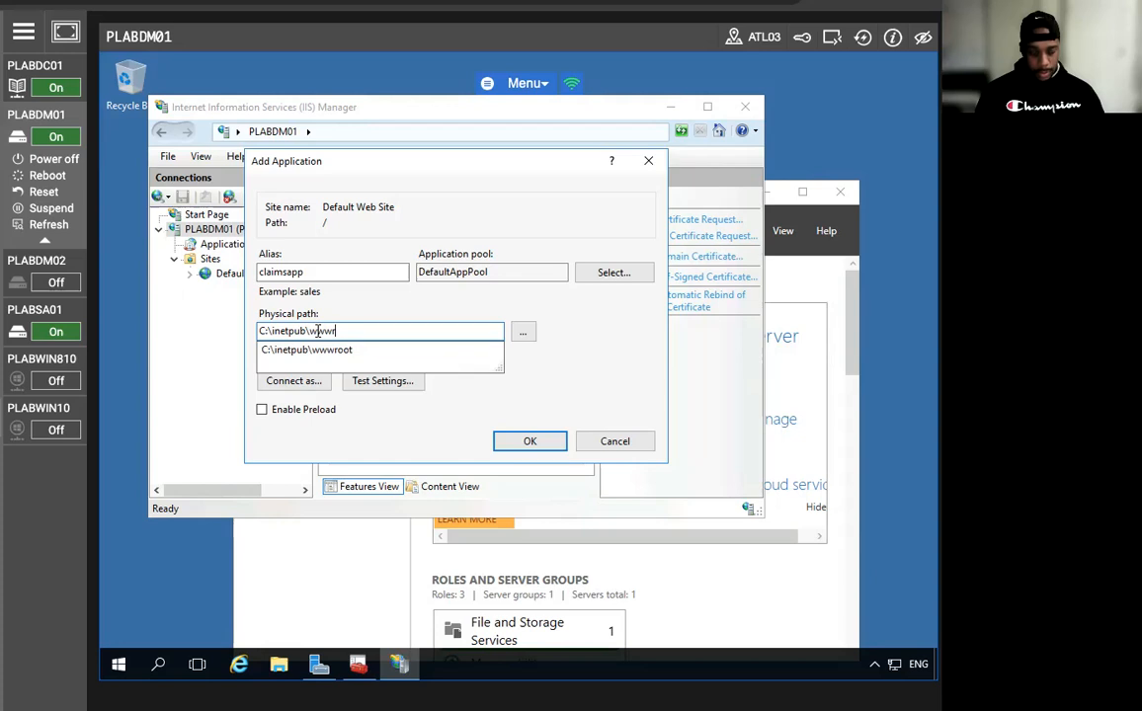
pyautogui.write('oot\\Claims')
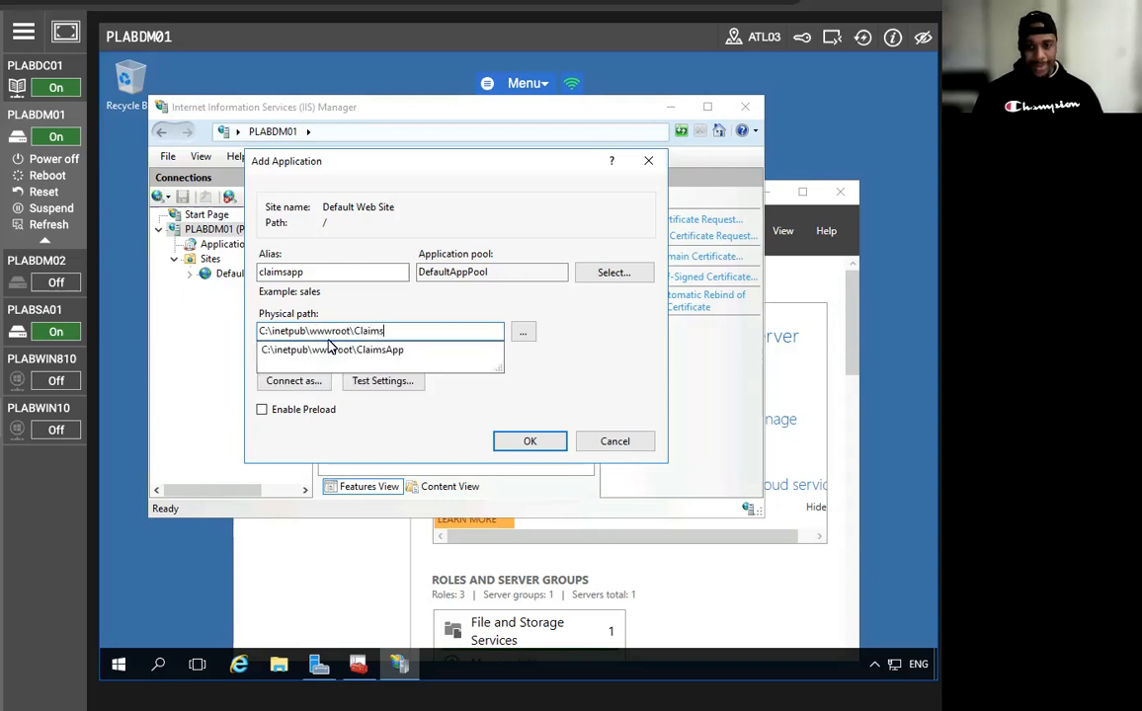
pyautogui.click(332, 350)
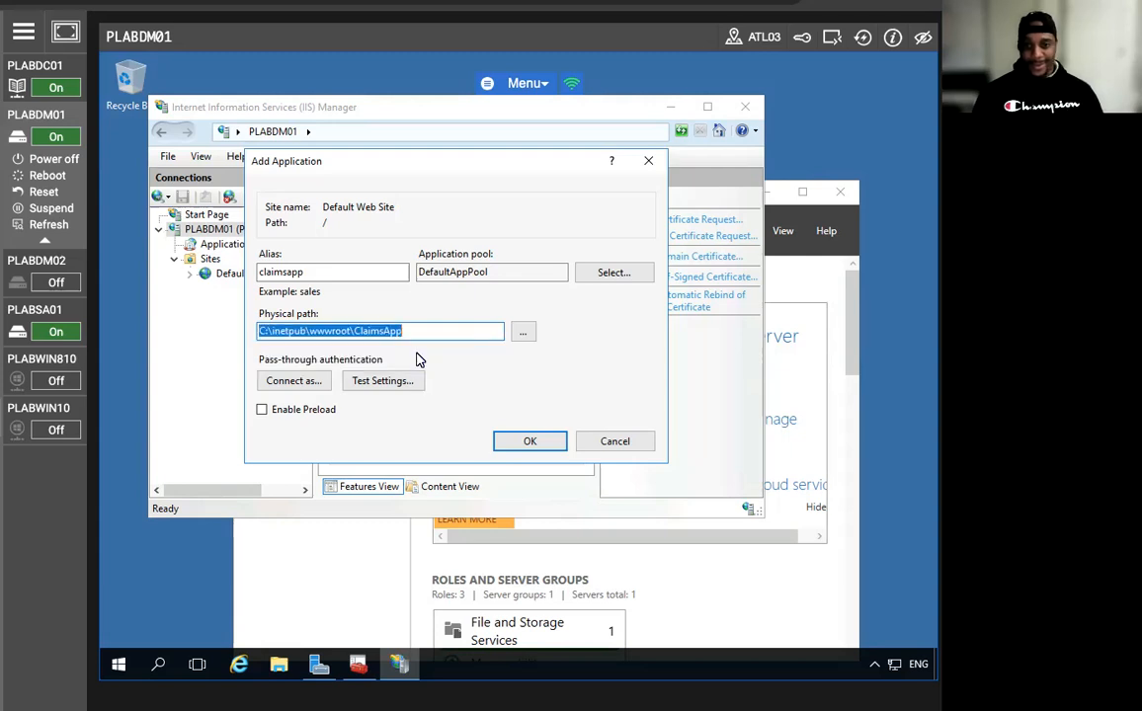
pyautogui.click(530, 440)
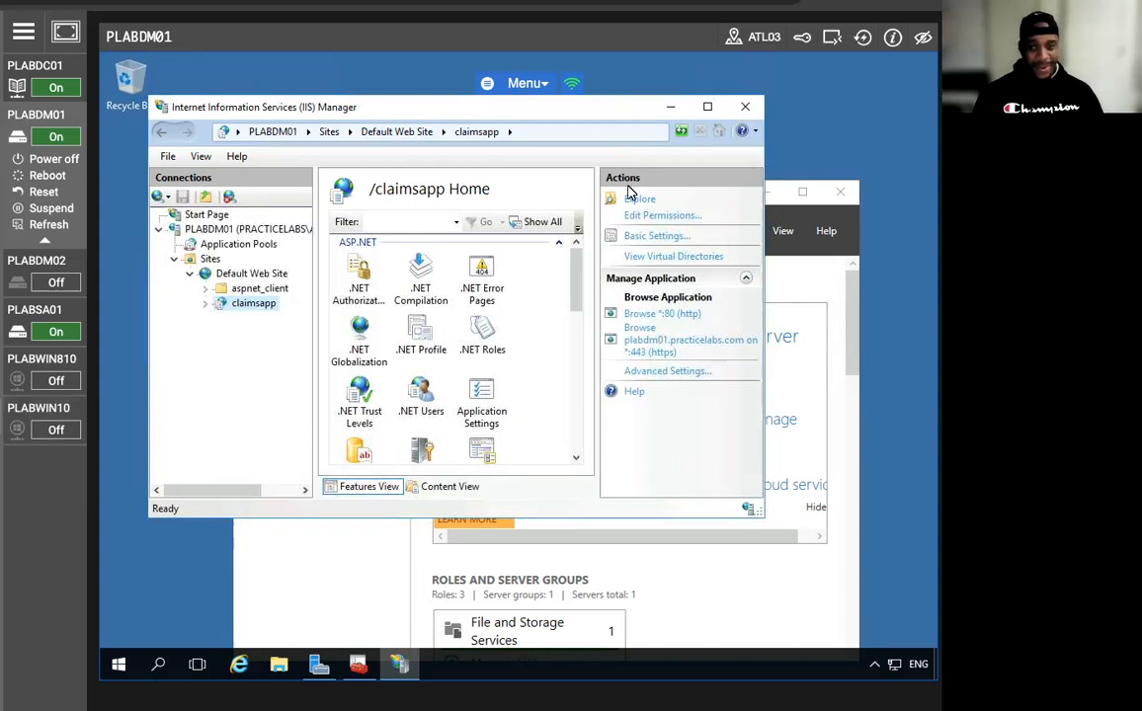
pyautogui.click(670, 106)
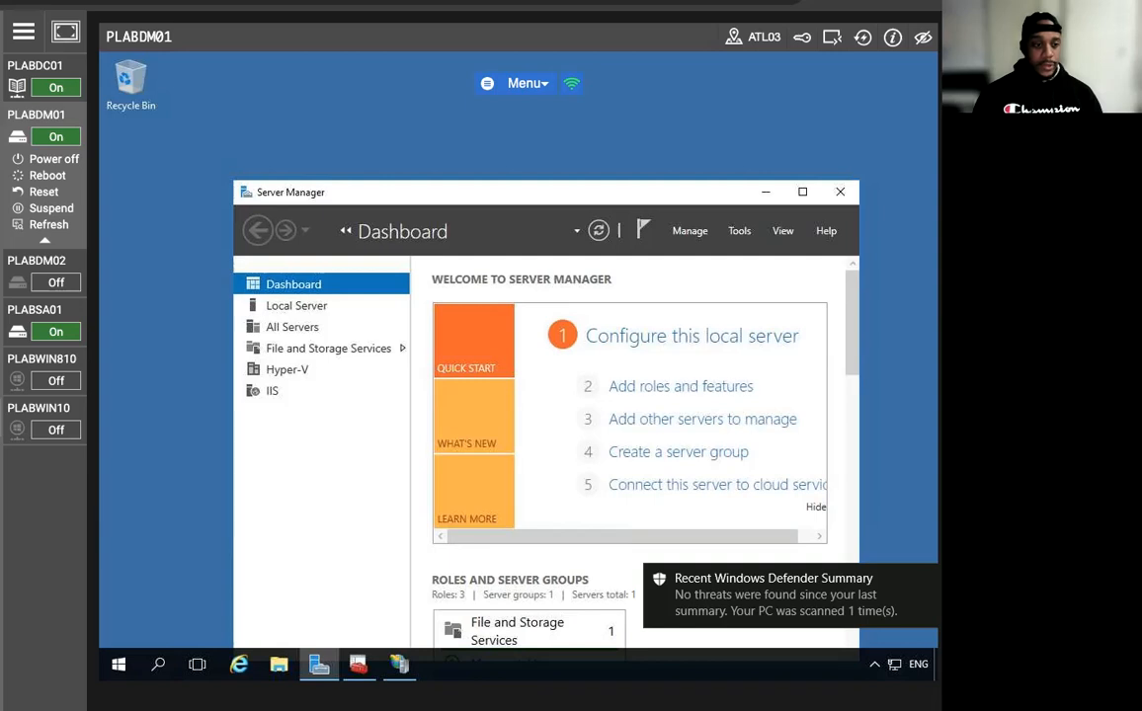
# On PLABDC01, minimize DNS Manager and the command prompt and launch Windows PowerShell.
pyautogui.click(49, 65)
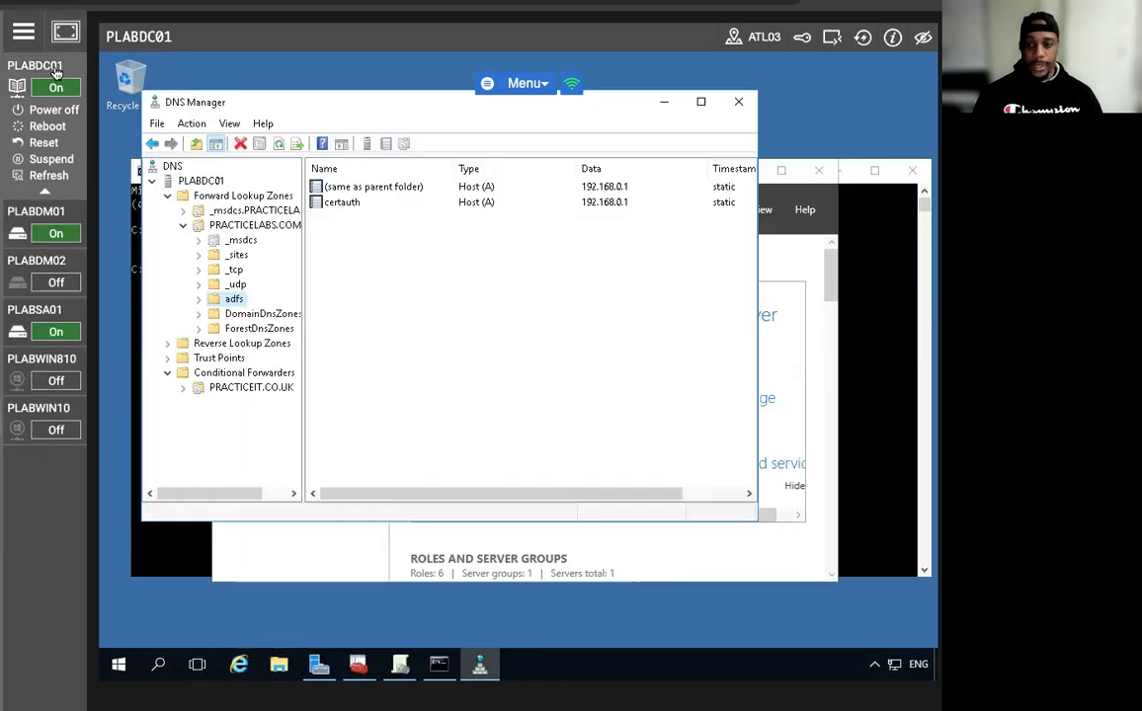
pyautogui.click(664, 102)
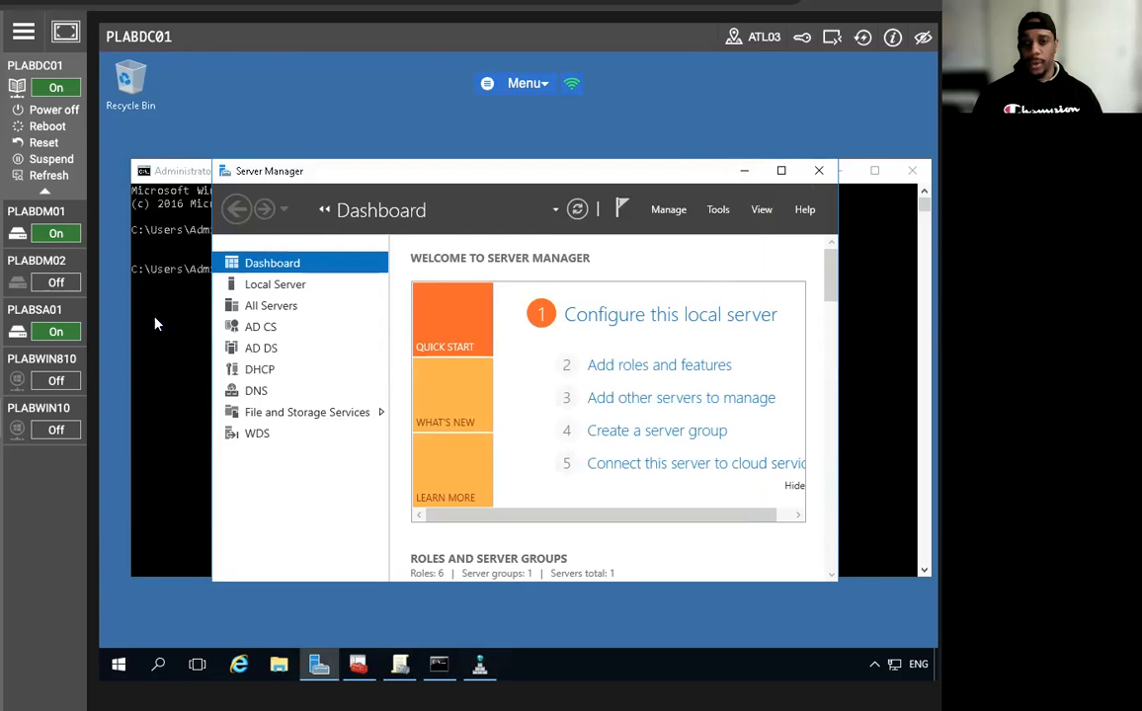
pyautogui.click(143, 291)
pyautogui.click(838, 170)
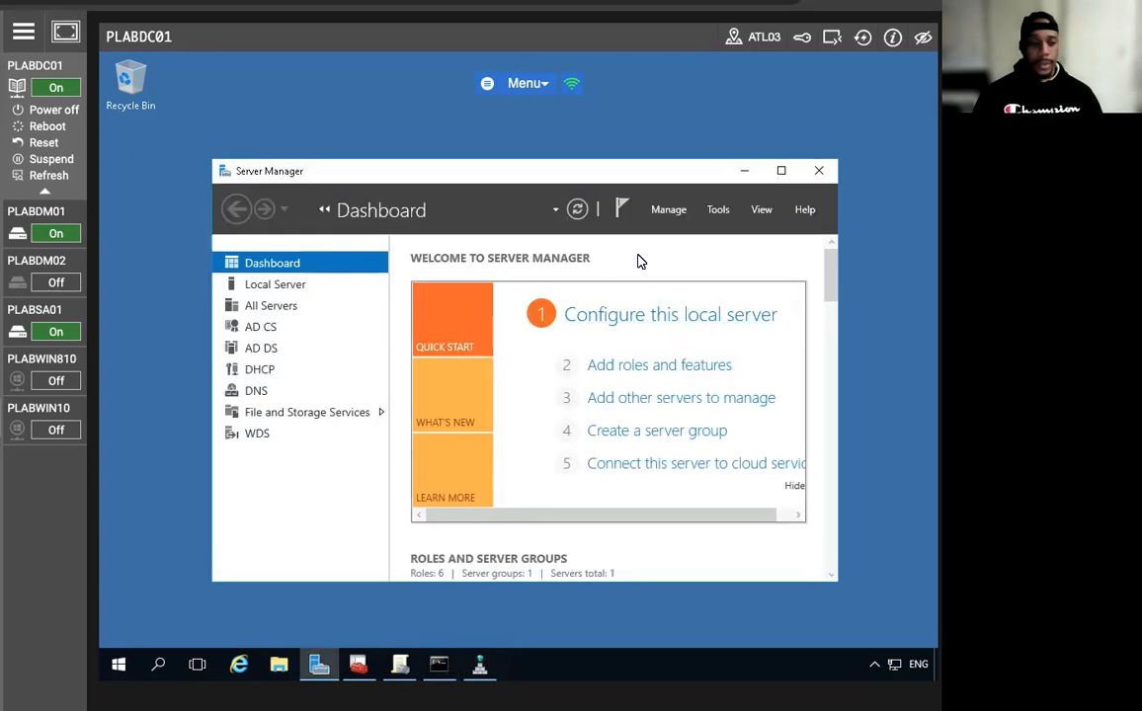
pyautogui.click(718, 209)
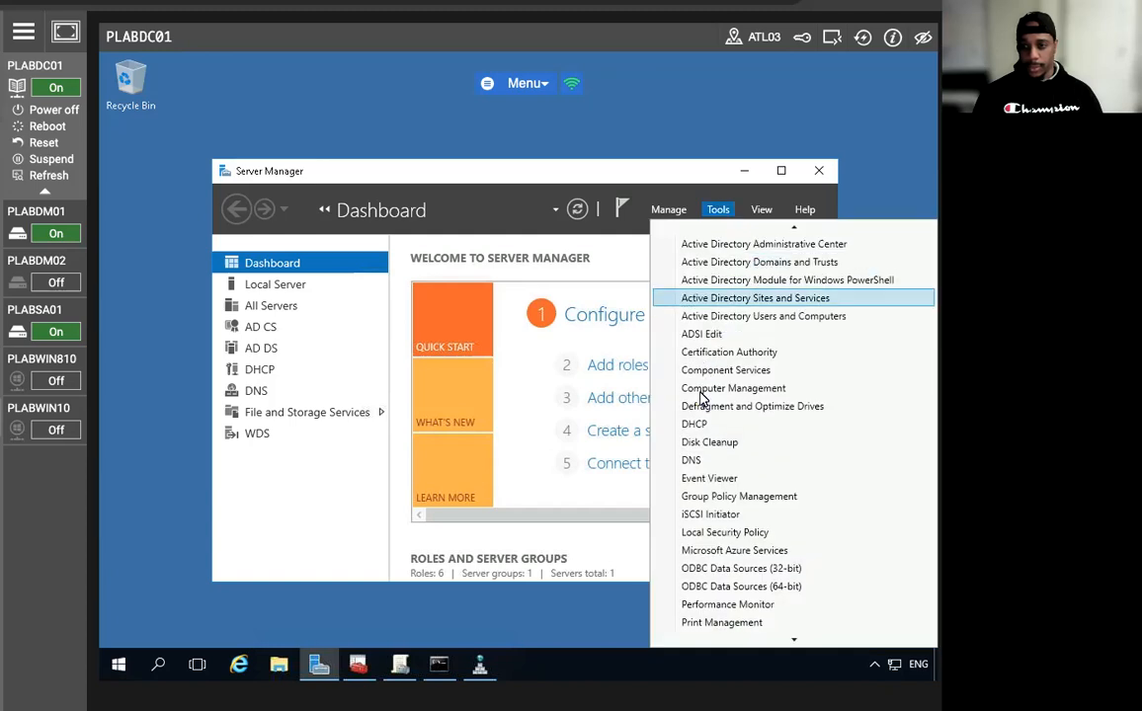
pyautogui.scroll(-4, 726, 523)
pyautogui.click(726, 566)
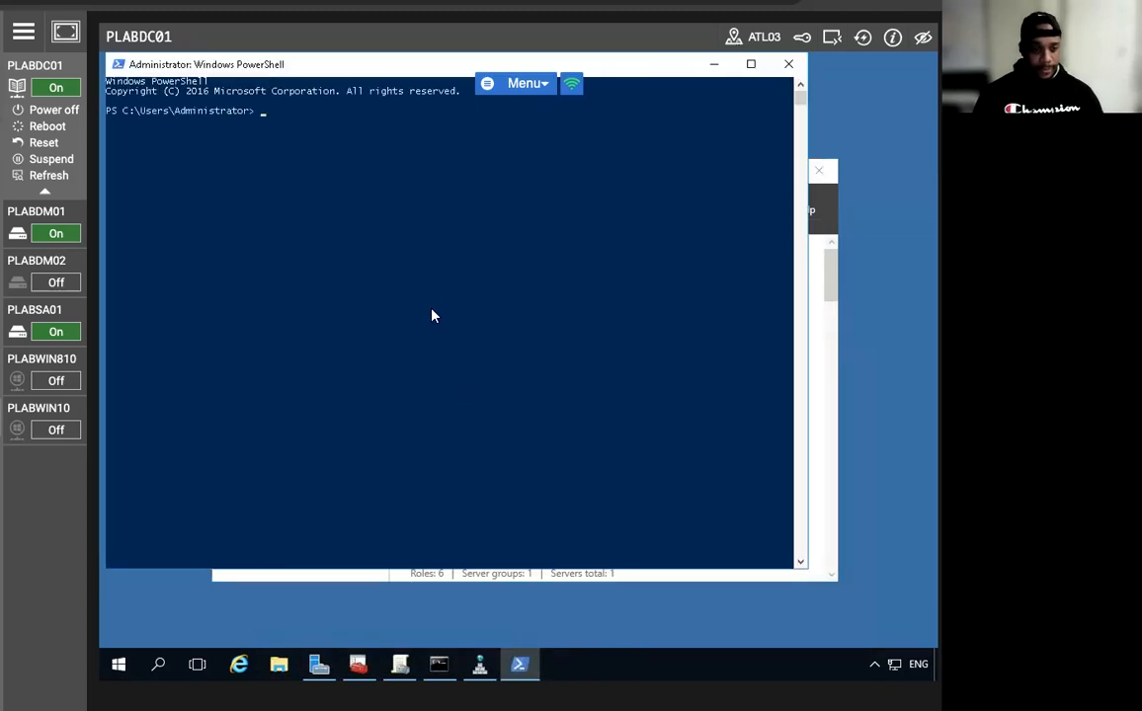
# Enter Add-WindowsFeature Web-Server, Web-WebServer -IncludeManagementTools in PowerShell.
pyautogui.write('Add-')
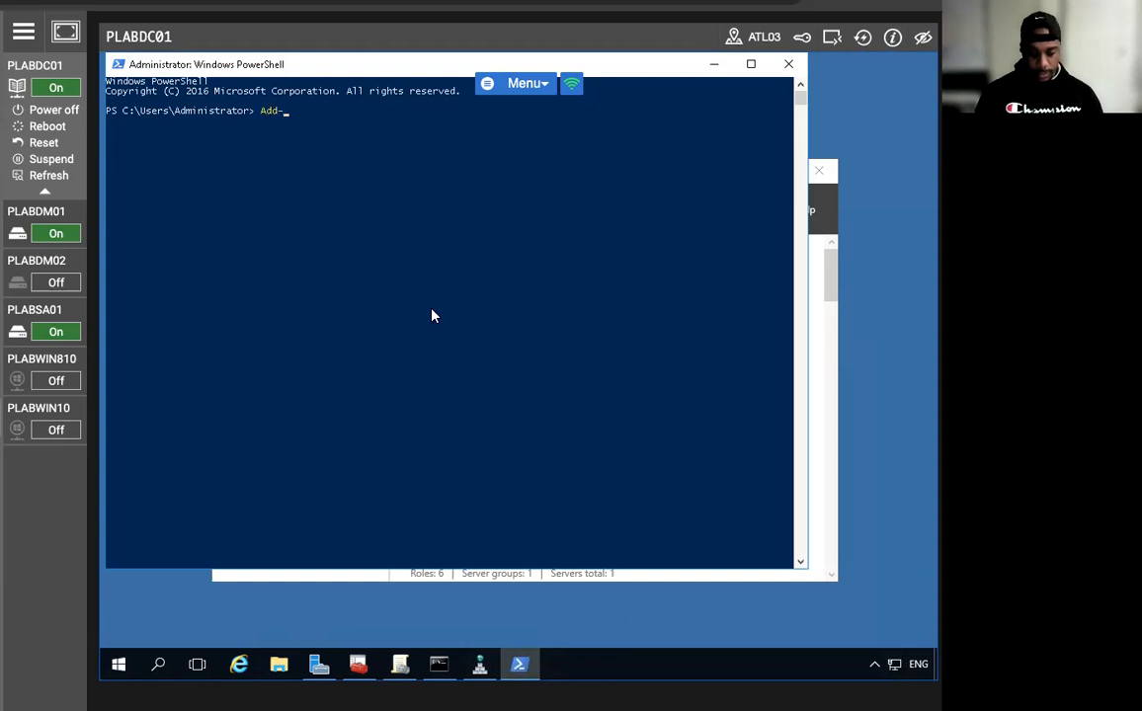
pyautogui.write('WindowsFea')
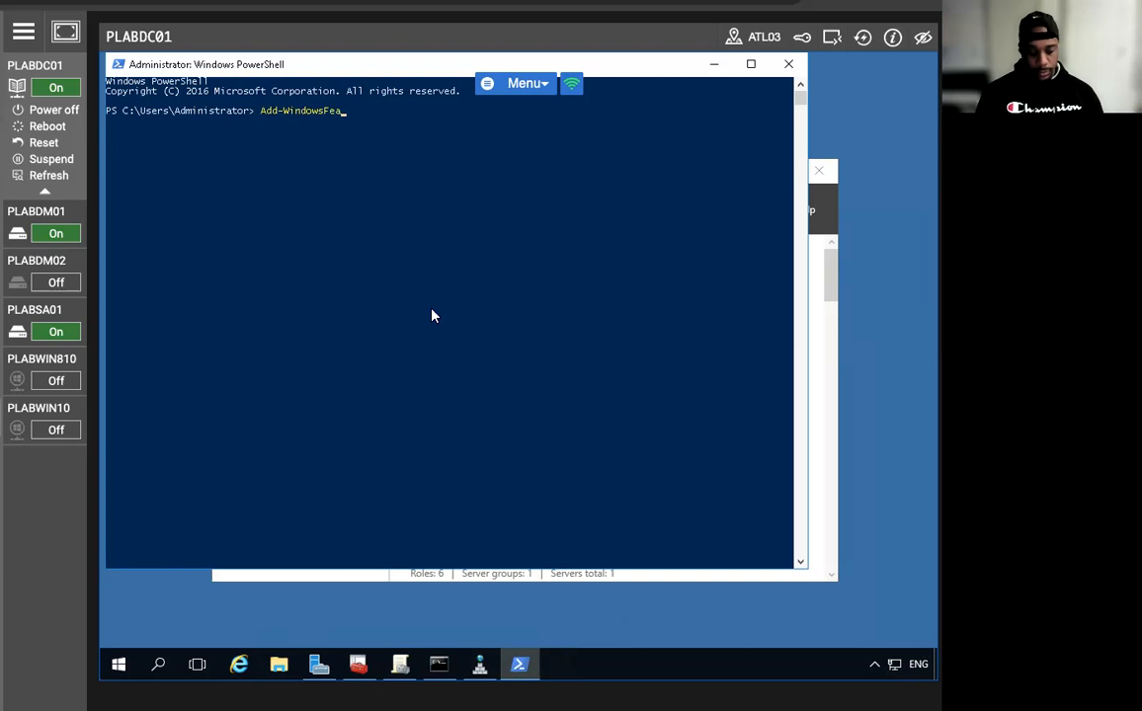
pyautogui.write('ture ')
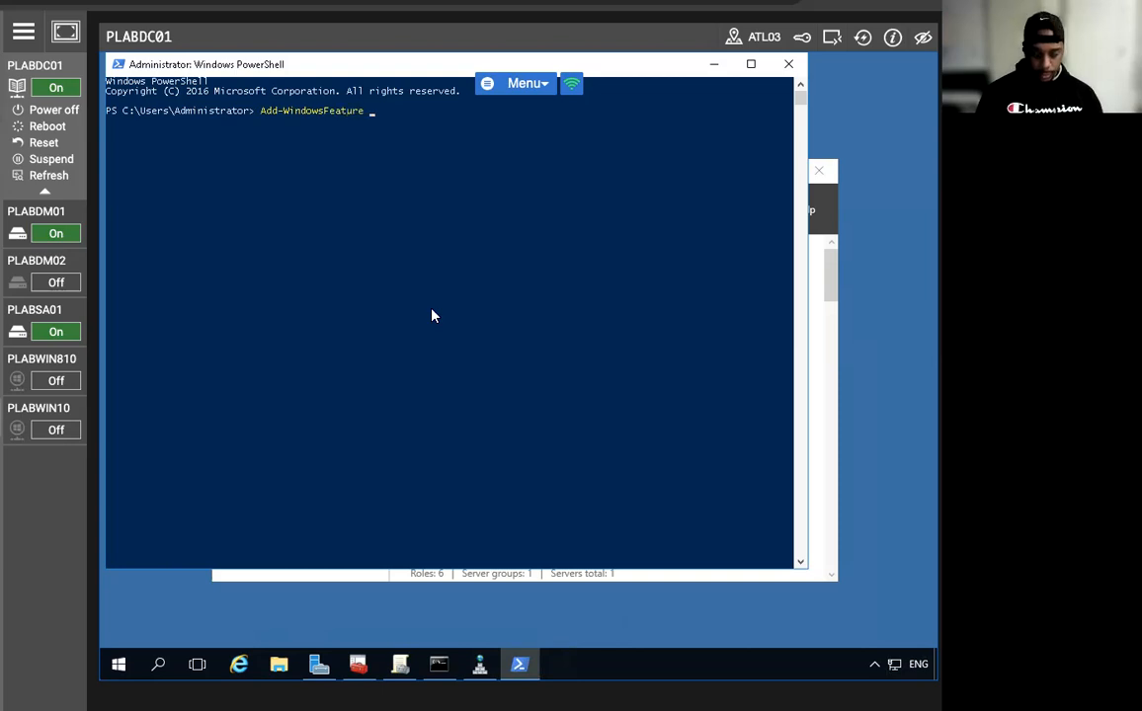
pyautogui.write('WebSer')
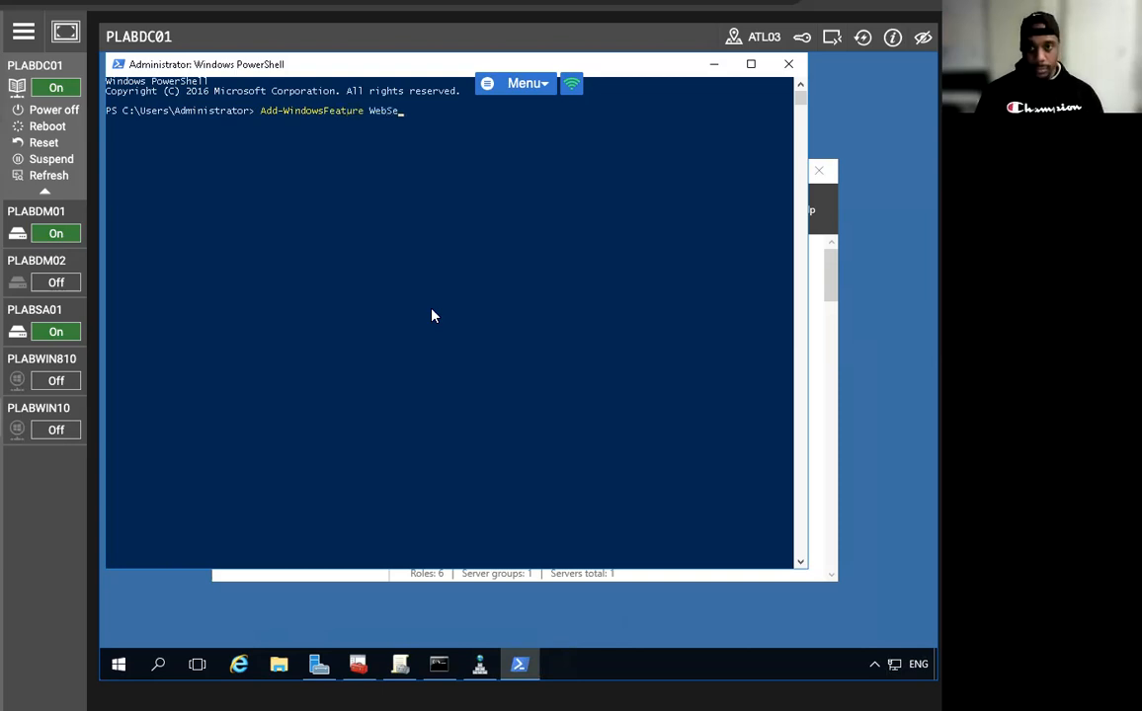
pyautogui.press('BackSpace')
pyautogui.press('BackSpace')
pyautogui.press('BackSpace')
pyautogui.write('-')
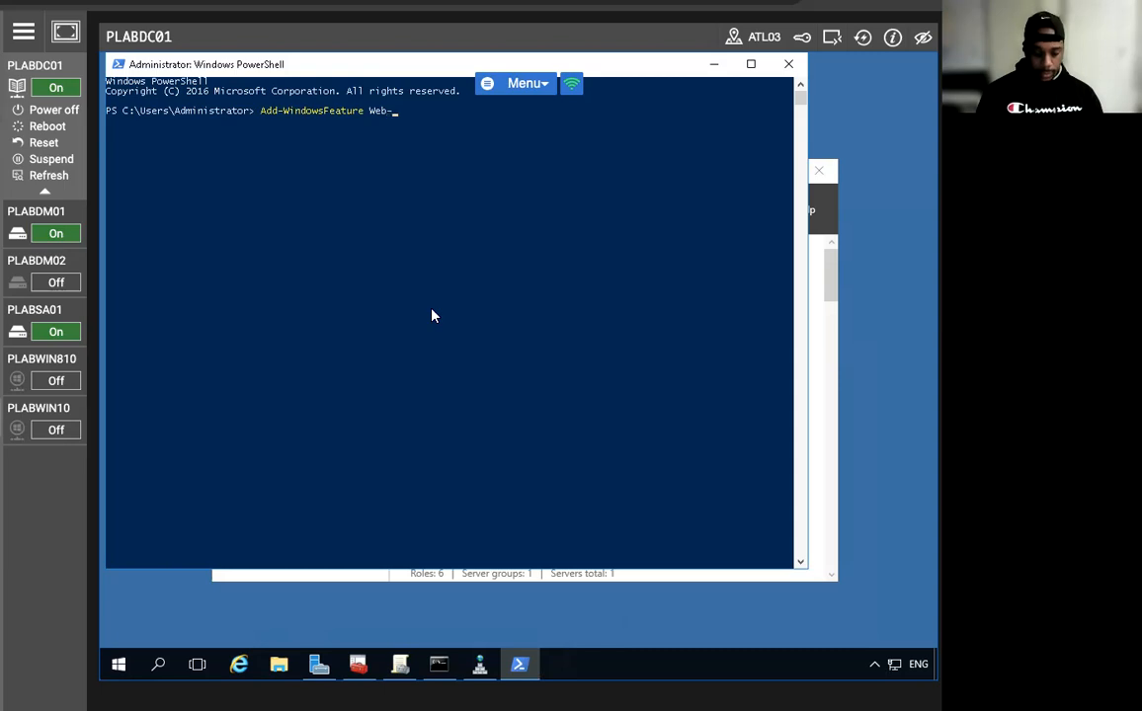
pyautogui.write('Server, Web')
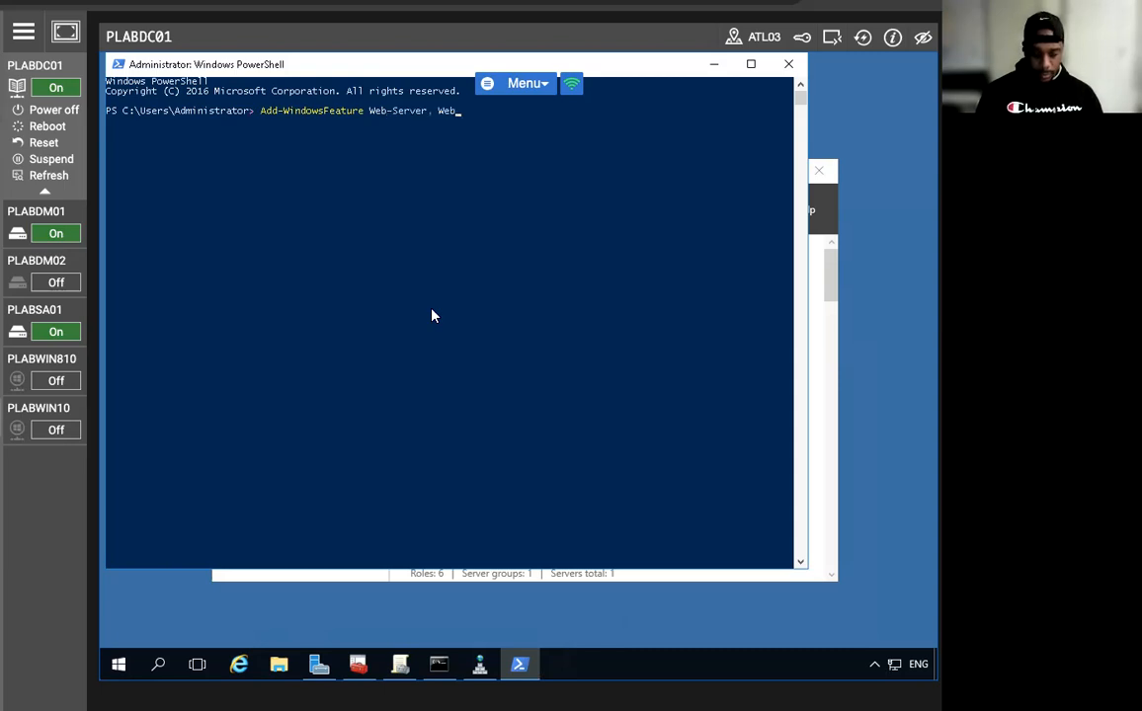
pyautogui.write('-WebServer -IncludeManagementT')
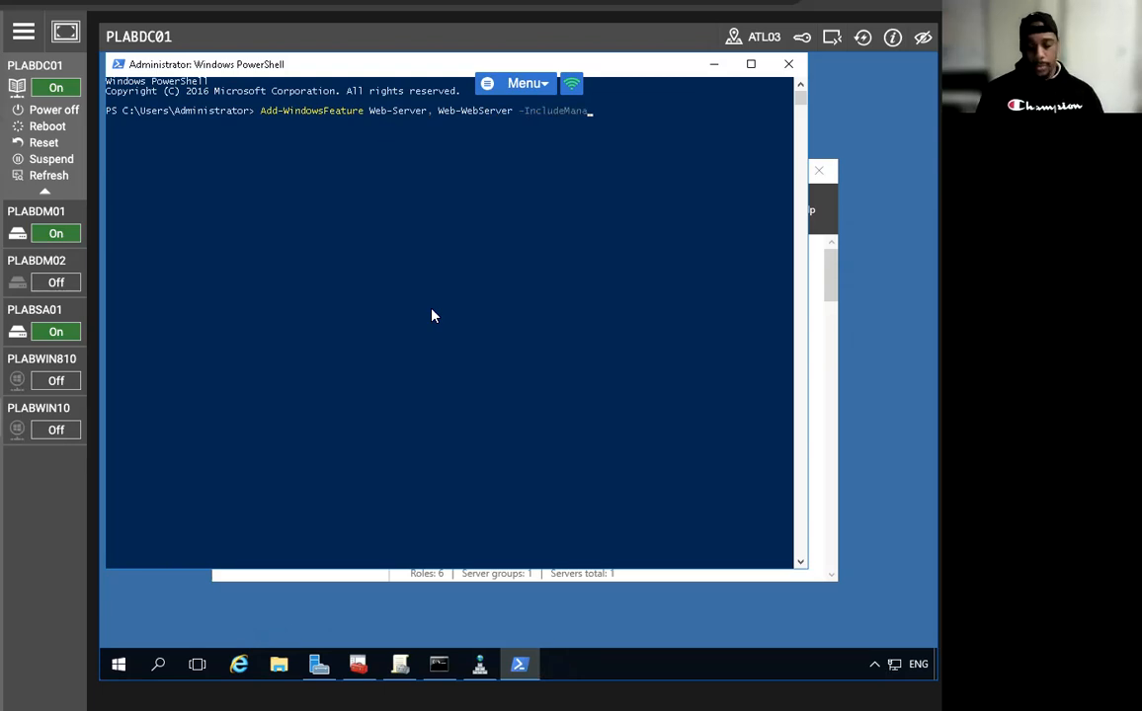
pyautogui.write('ools')
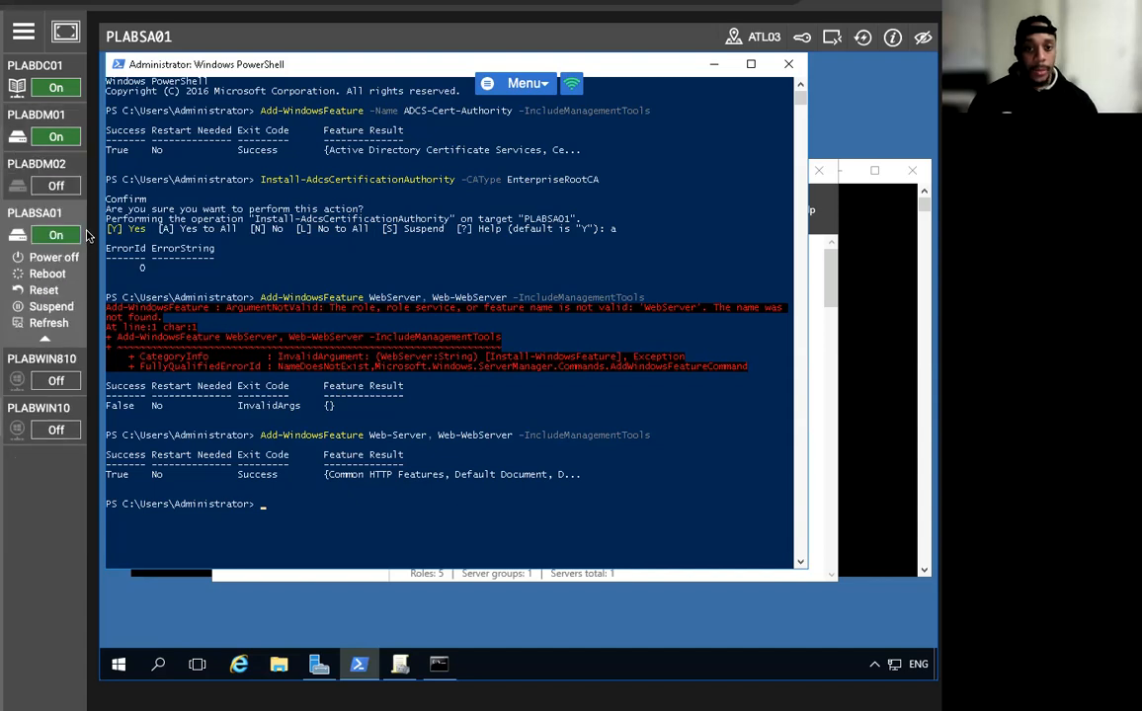
pyautogui.click(35, 65)
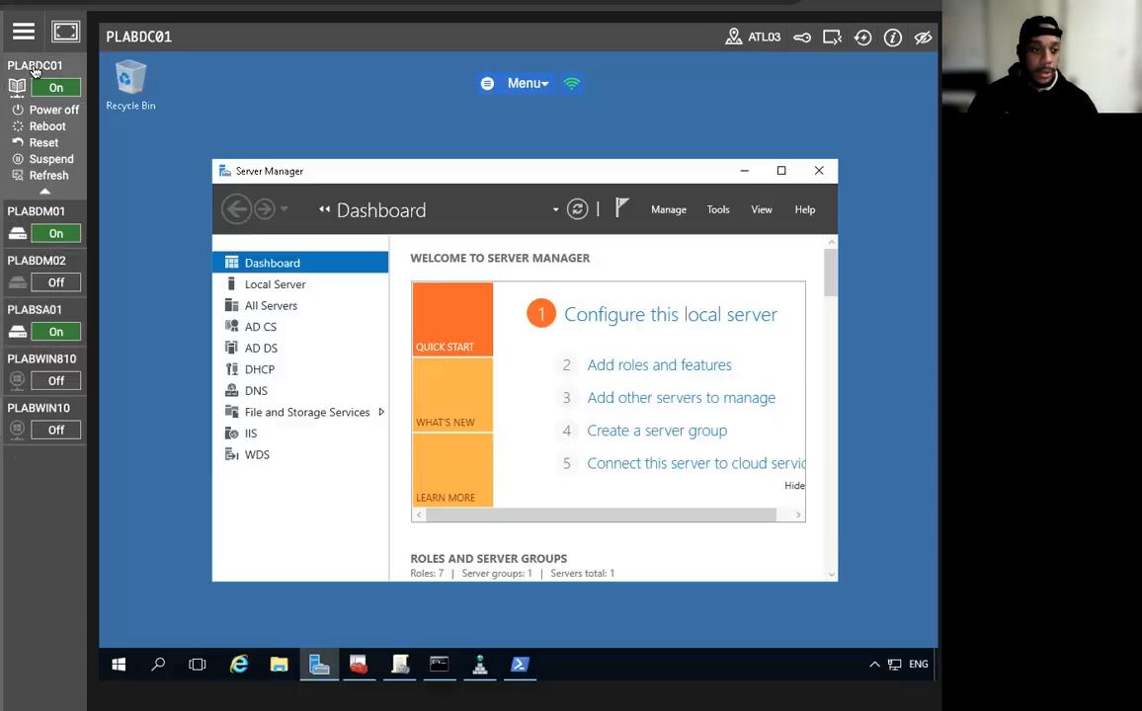
pyautogui.click(518, 666)
# Run Add-KdsRootKey -EffectiveTime (Get-Date).AddHours(-10) to create an immediately effective KDS root key.
pyautogui.write('Add-')
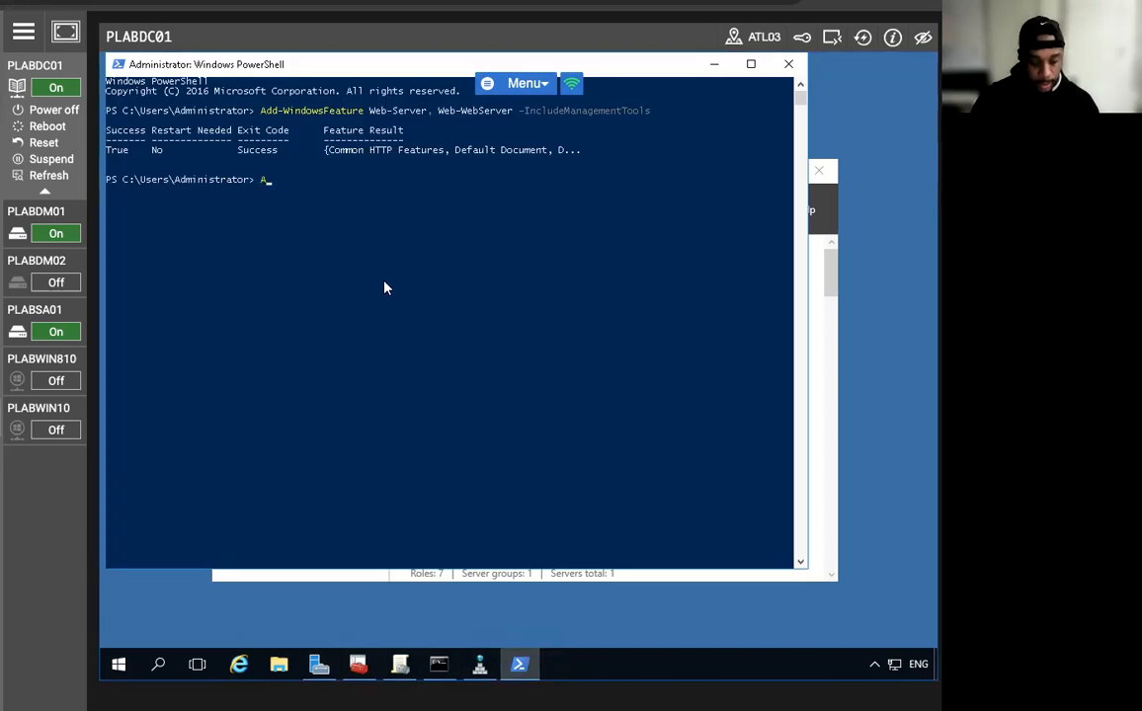
pyautogui.write('KdsRootKey -Effec')
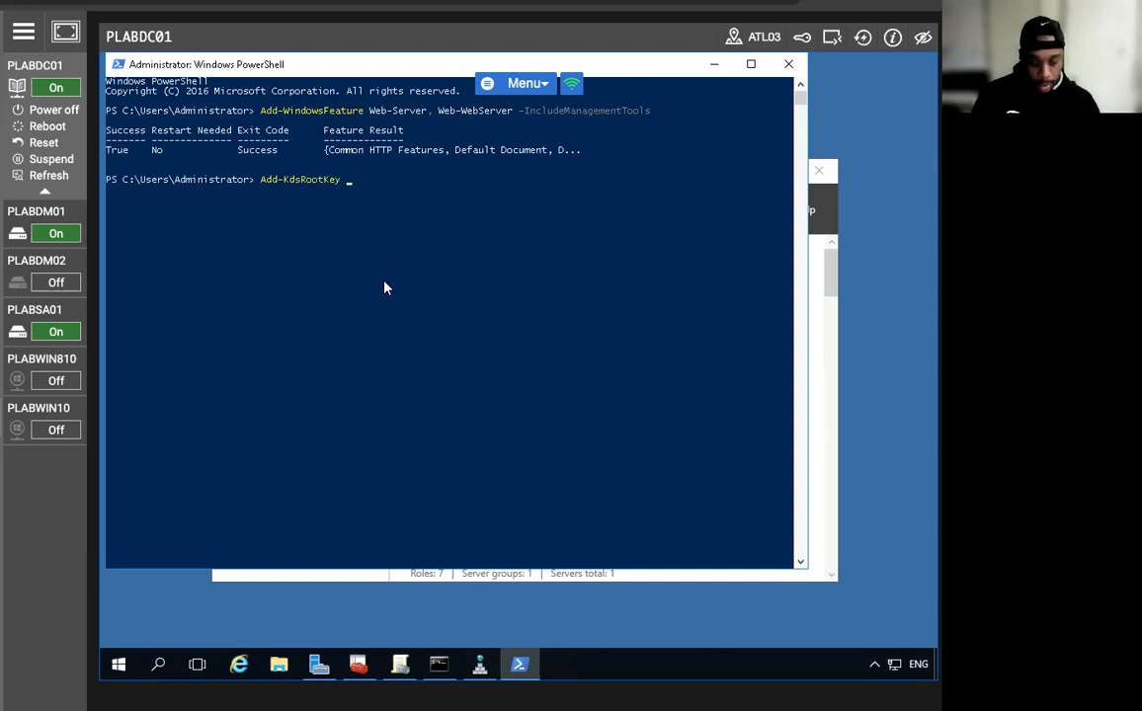
pyautogui.write('ti')
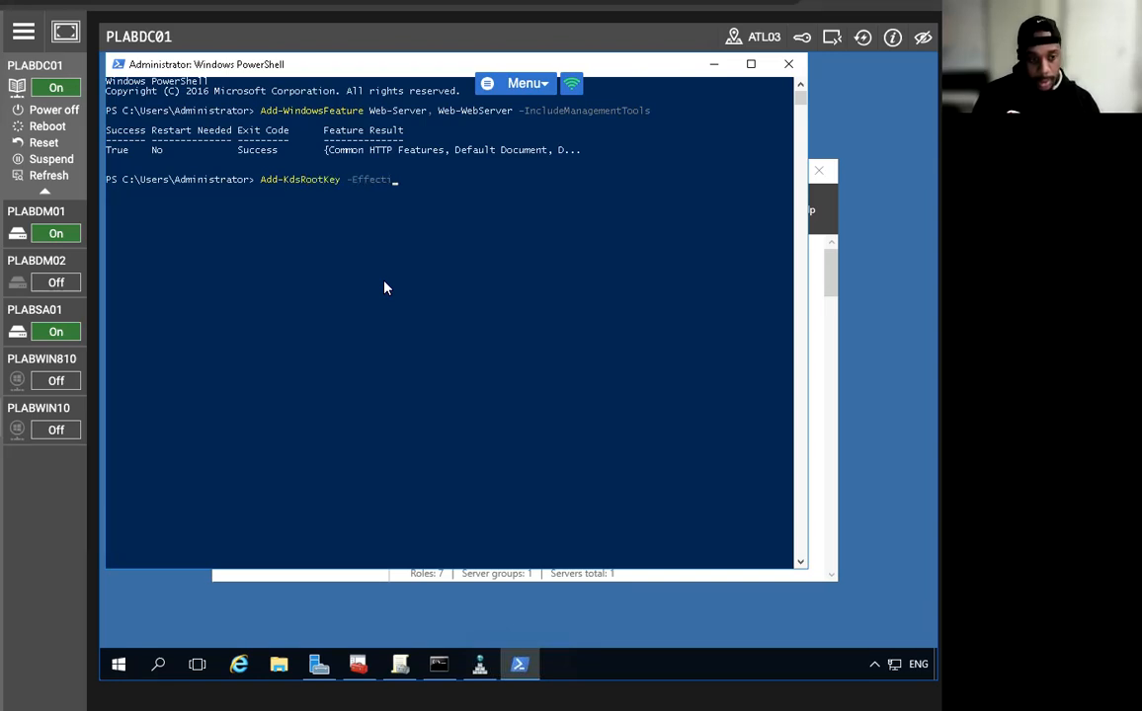
pyautogui.write('veTime ')
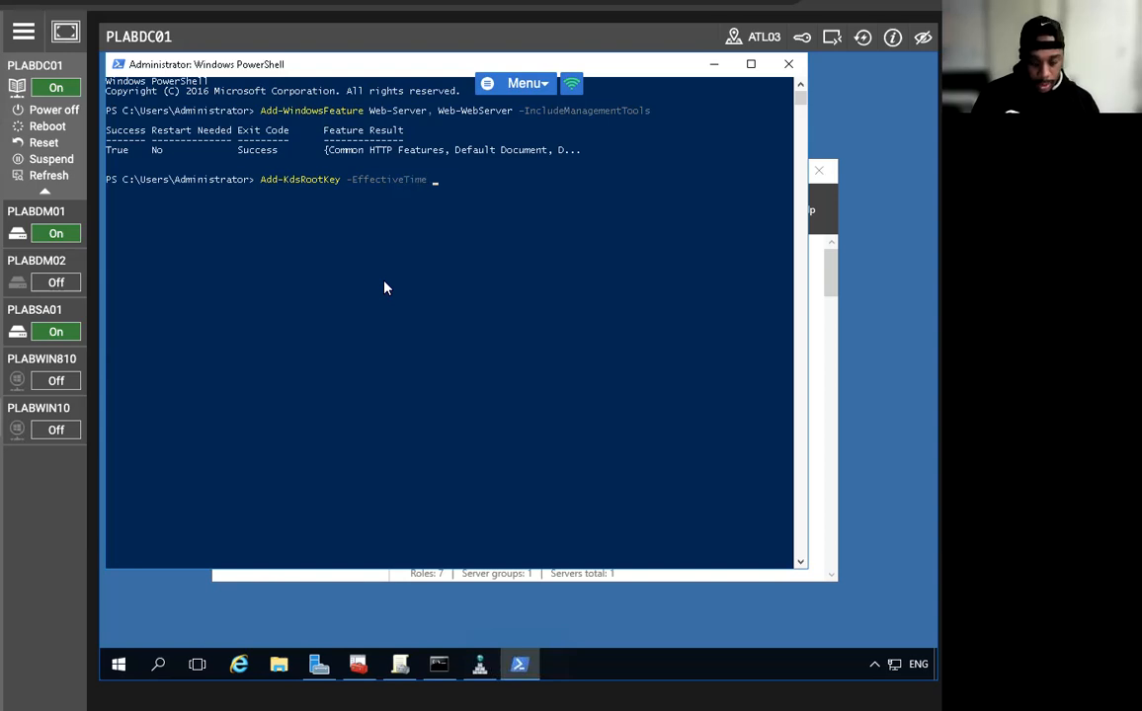
pyautogui.write('(Get-Date')
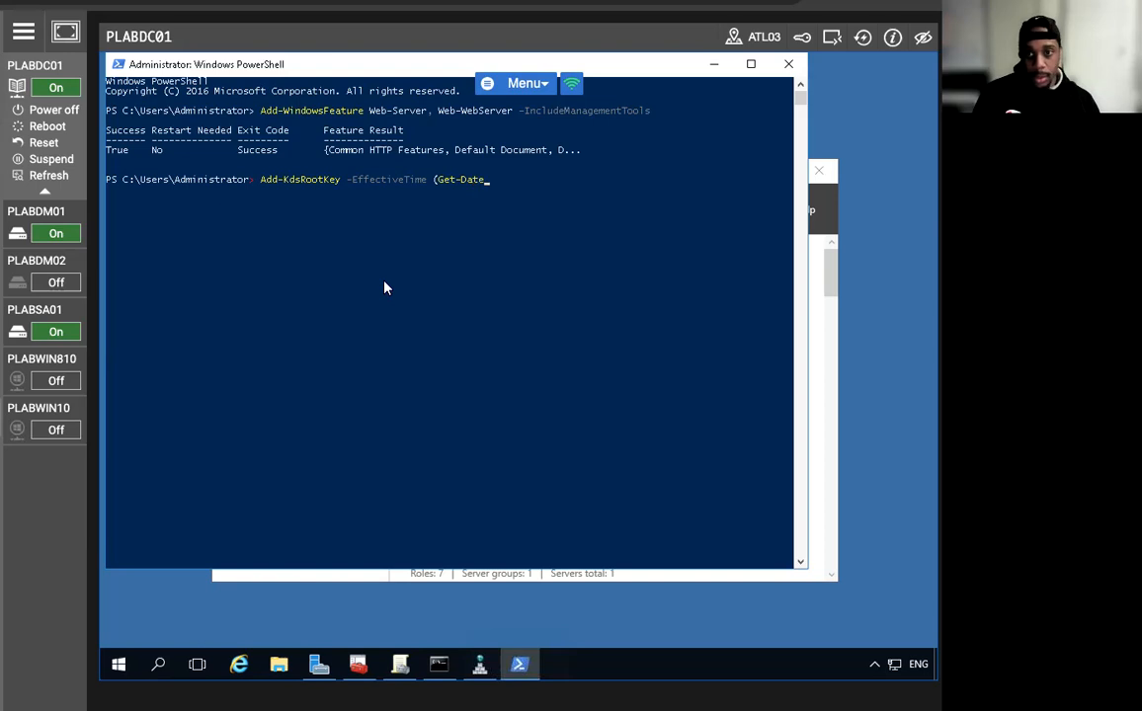
pyautogui.write(').Add')
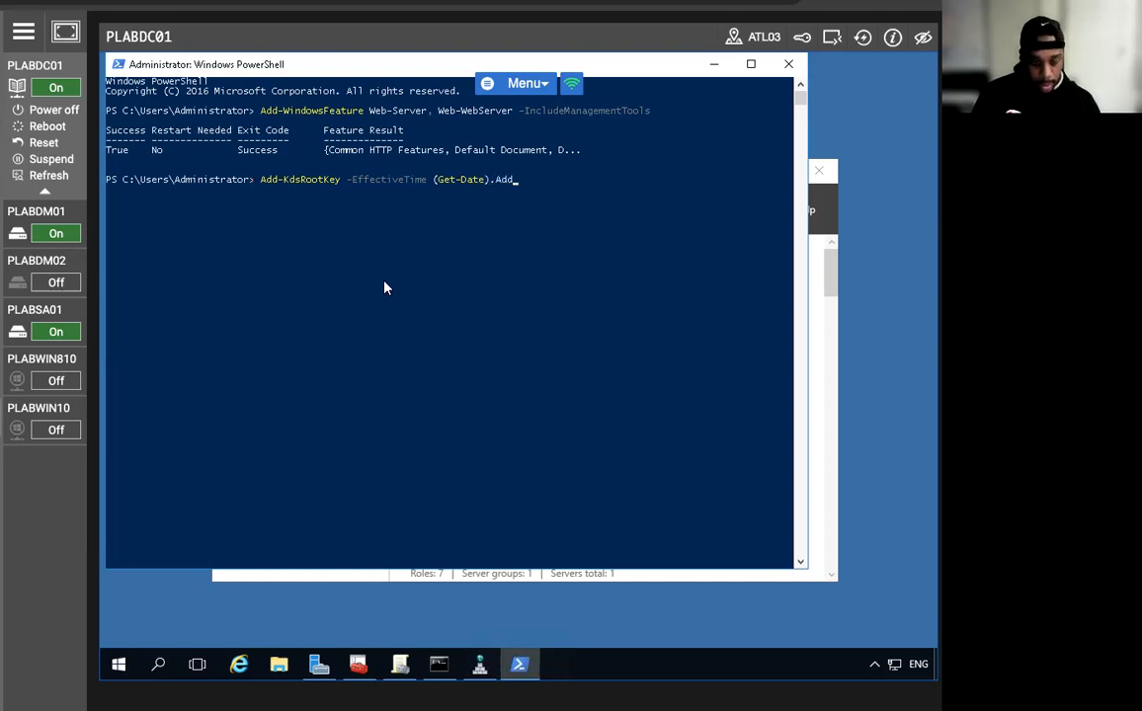
pyautogui.write('Hours(-10')
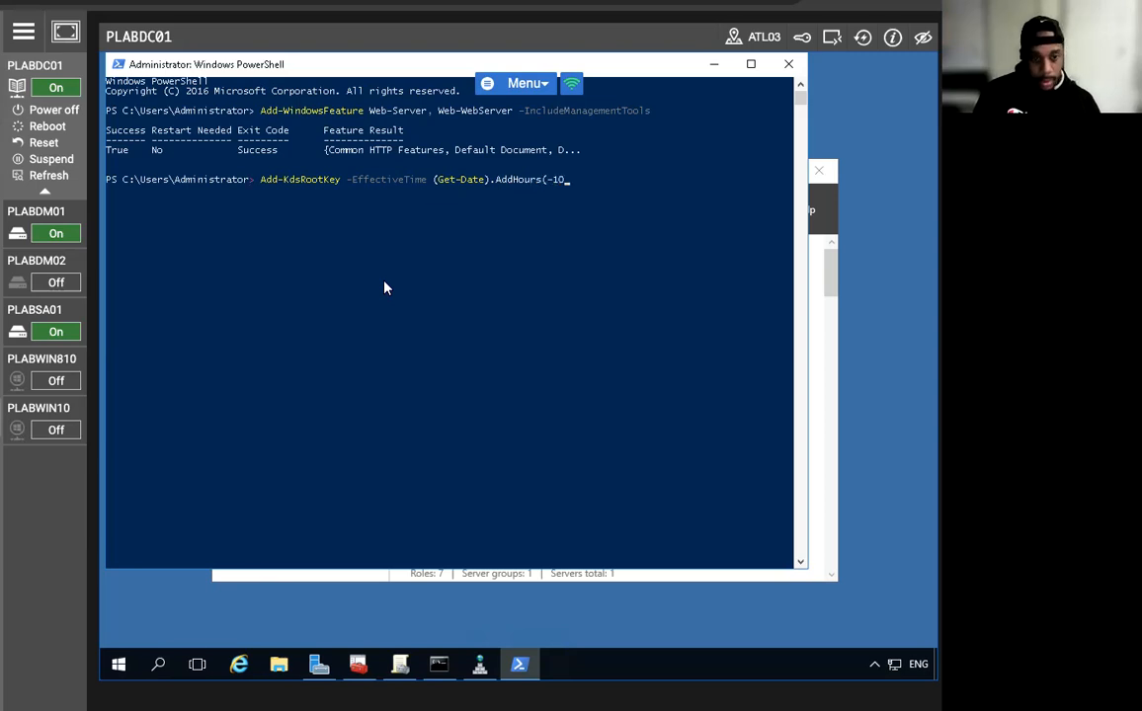
pyautogui.write(')')
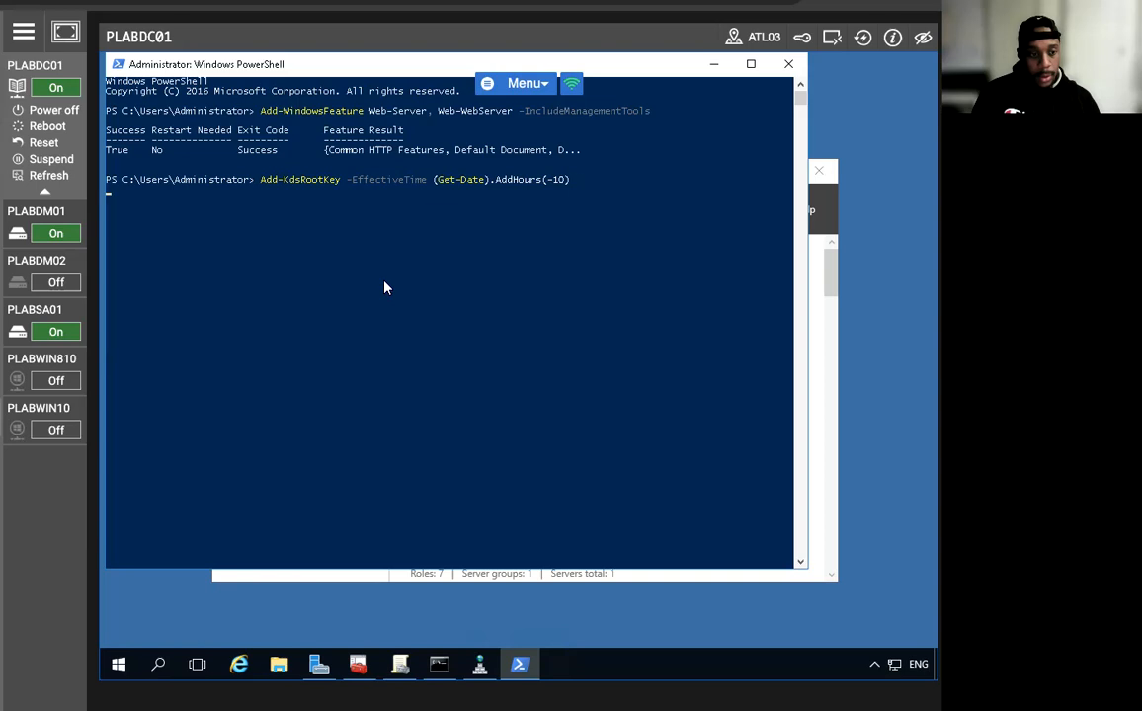
pyautogui.press('Return')
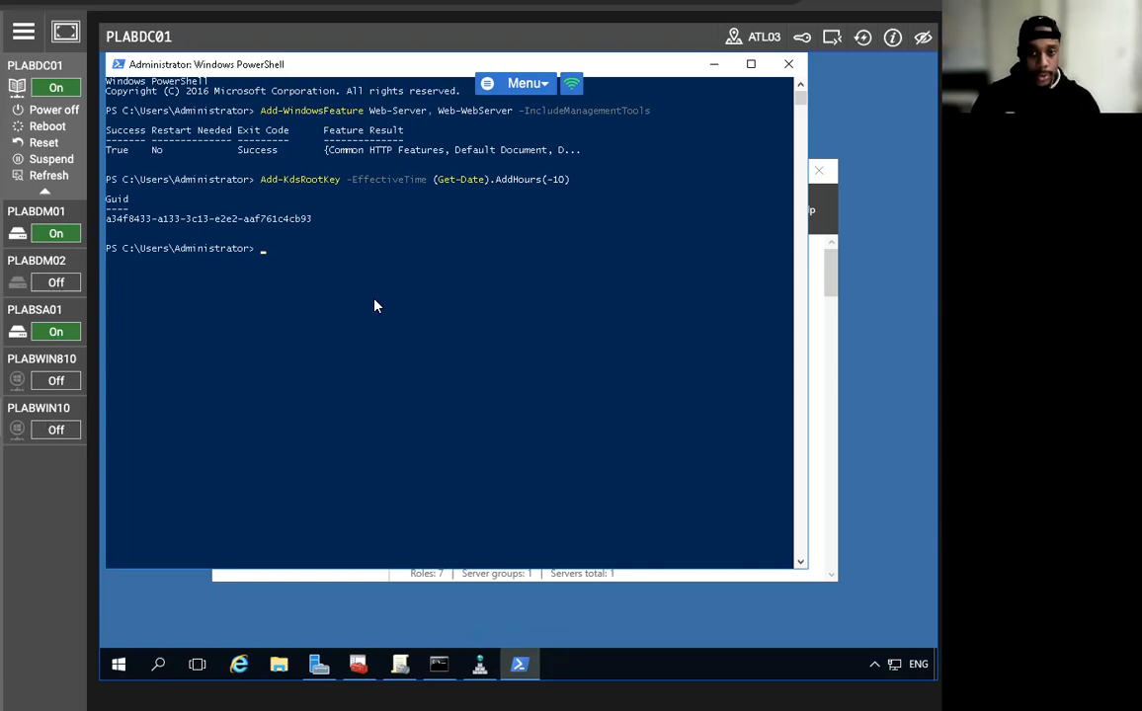
pyautogui.press('Up')
pyautogui.press('Up')
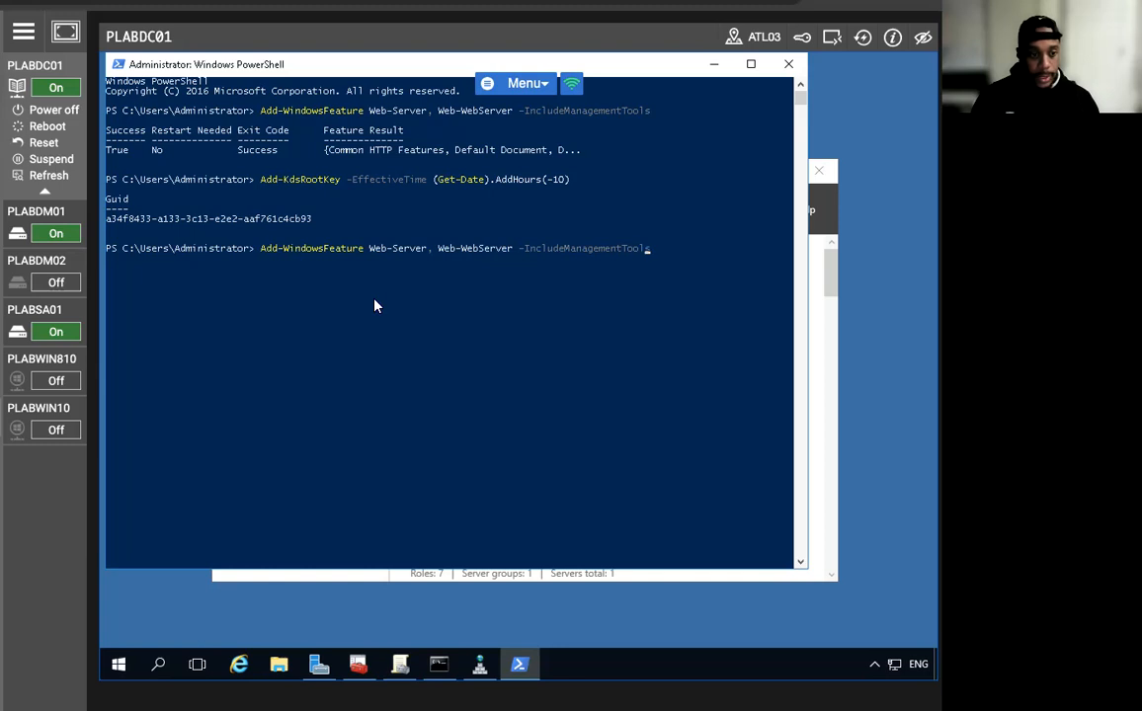
# Run Add-WindowsFeature -Name ADFS-Federation -IncludeManagementTools, then minimize PowerShell.
pyautogui.press('Left')
pyautogui.press('Left')
pyautogui.press('Left')
pyautogui.press('Left')
pyautogui.press('Left')
pyautogui.press('Left')
pyautogui.press('Left')
pyautogui.press('Left')
pyautogui.press('Left')
pyautogui.press('Left')
pyautogui.press('Left')
pyautogui.press('Left')
pyautogui.press('Left')
pyautogui.press('Left')
pyautogui.press('Left')
pyautogui.press('Left')
pyautogui.press('Left')
pyautogui.press('Left')
pyautogui.press('Left')
pyautogui.press('BackSpace')
pyautogui.press('BackSpace')
pyautogui.press('BackSpace')
pyautogui.press('BackSpace')
pyautogui.press('BackSpace')
pyautogui.press('BackSpace')
pyautogui.press('BackSpace')
pyautogui.press('BackSpace')
pyautogui.press('BackSpace')
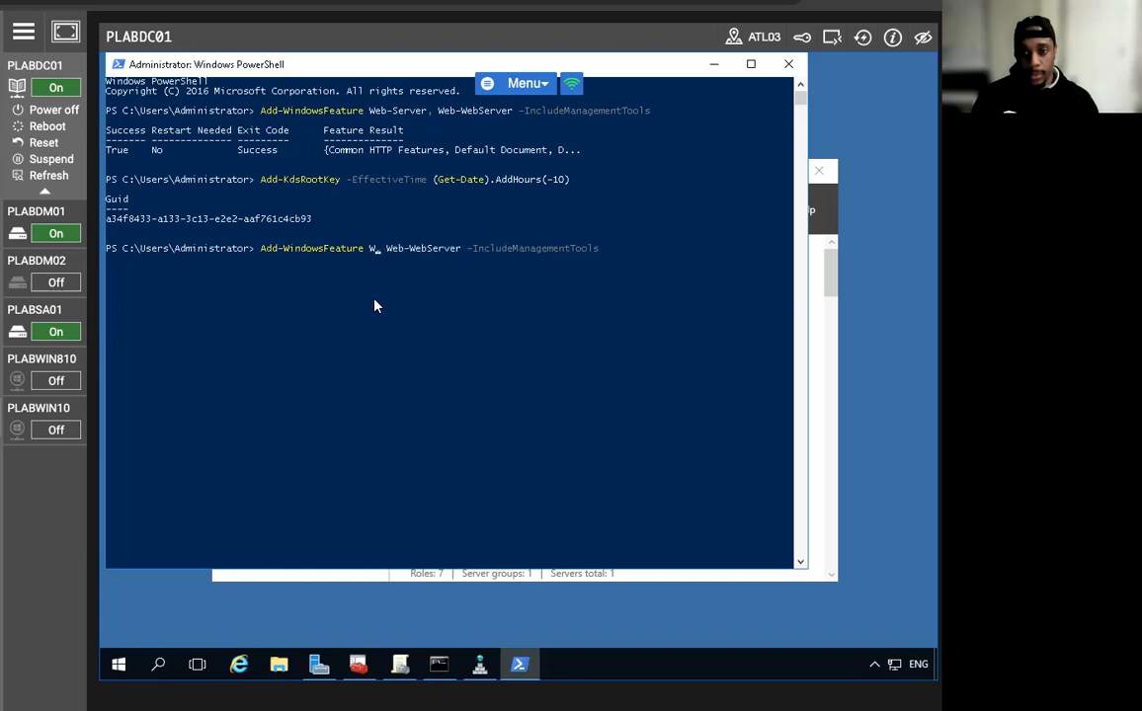
pyautogui.press('BackSpace')
pyautogui.write('-Name')
pyautogui.press('Right')
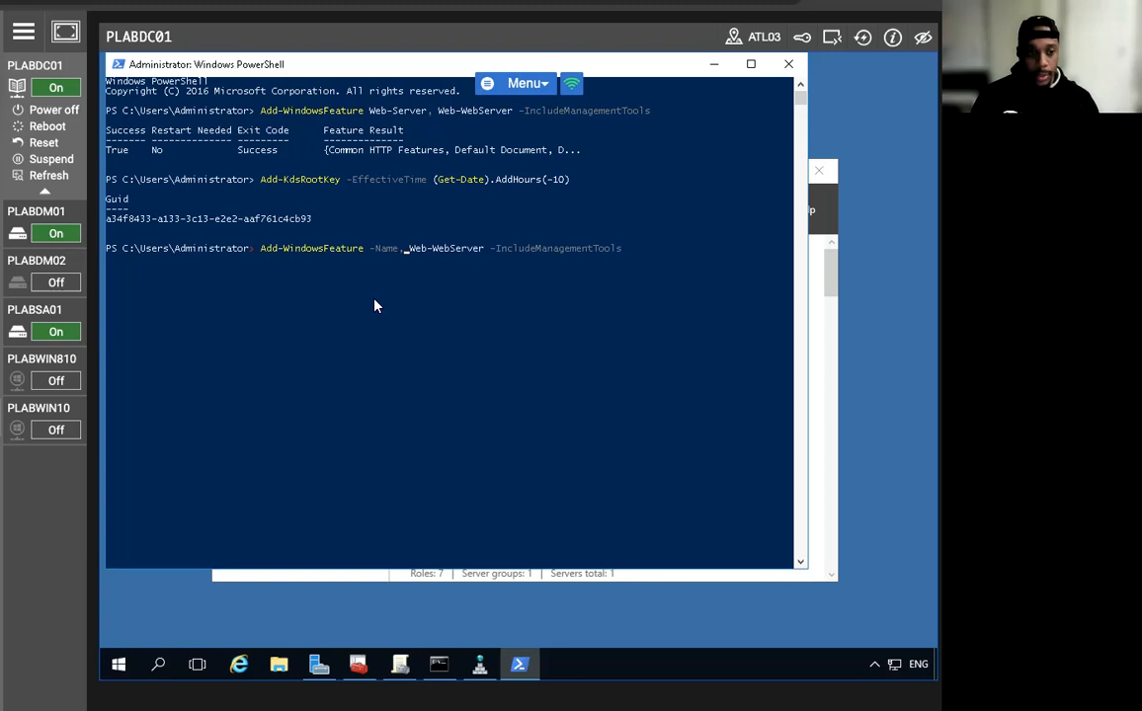
pyautogui.press('BackSpace')
pyautogui.write('ADF')
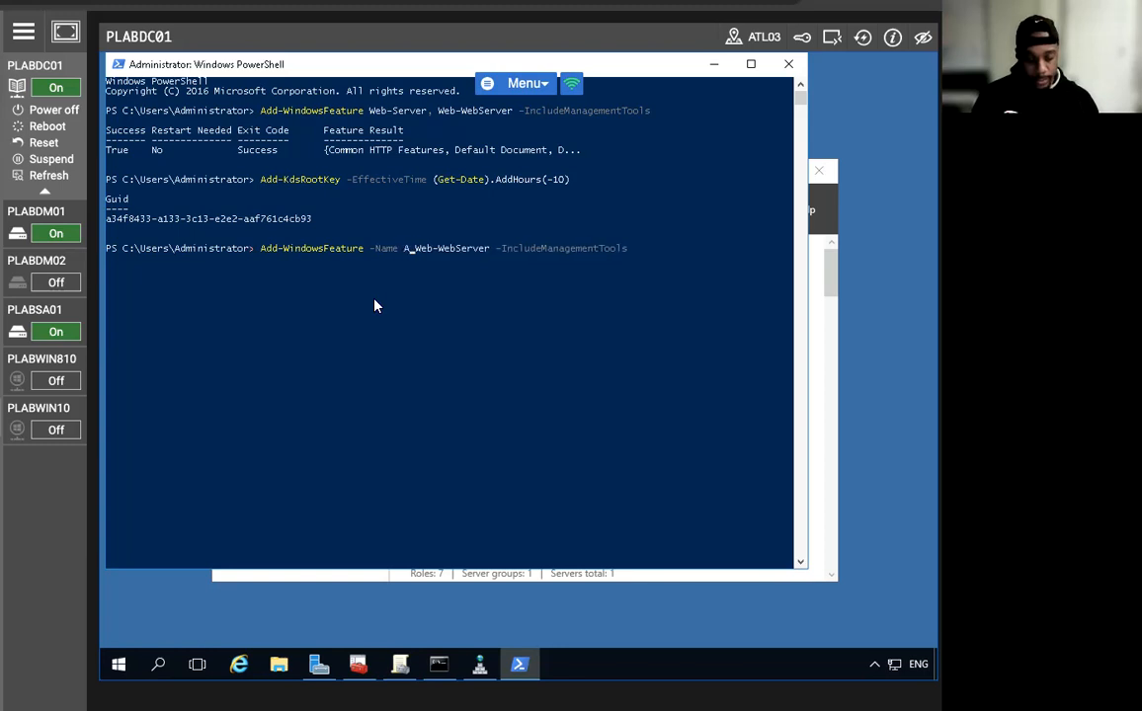
pyautogui.write('S')
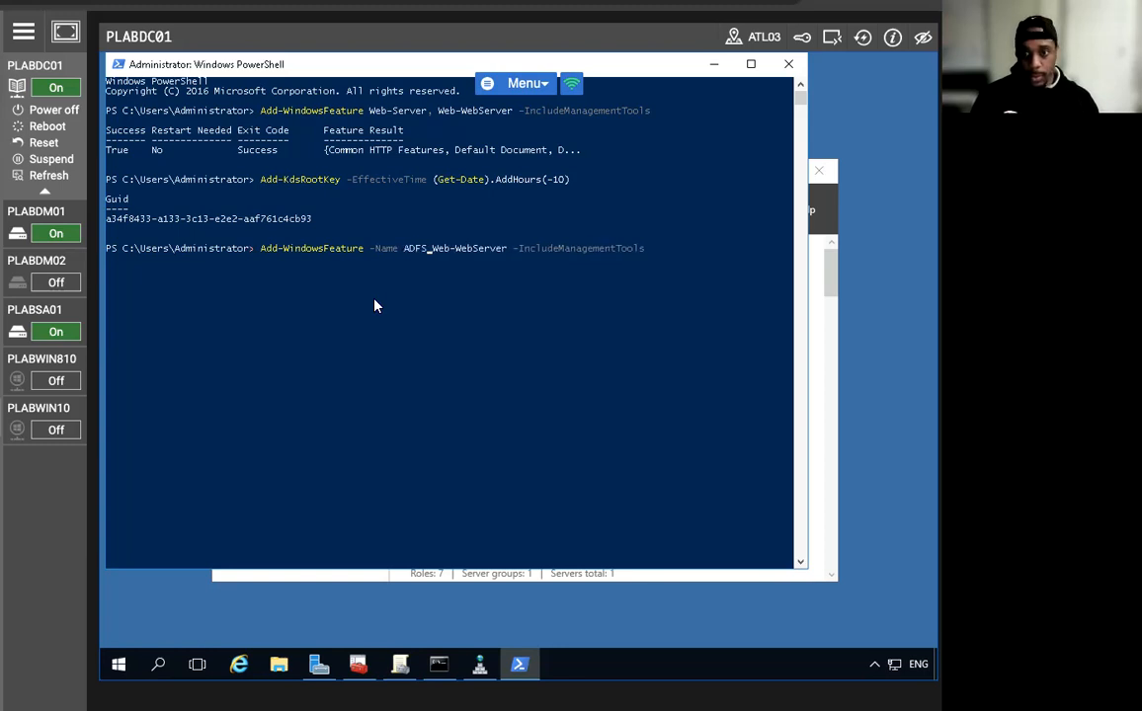
pyautogui.press('Delete')
pyautogui.write('-Federa')
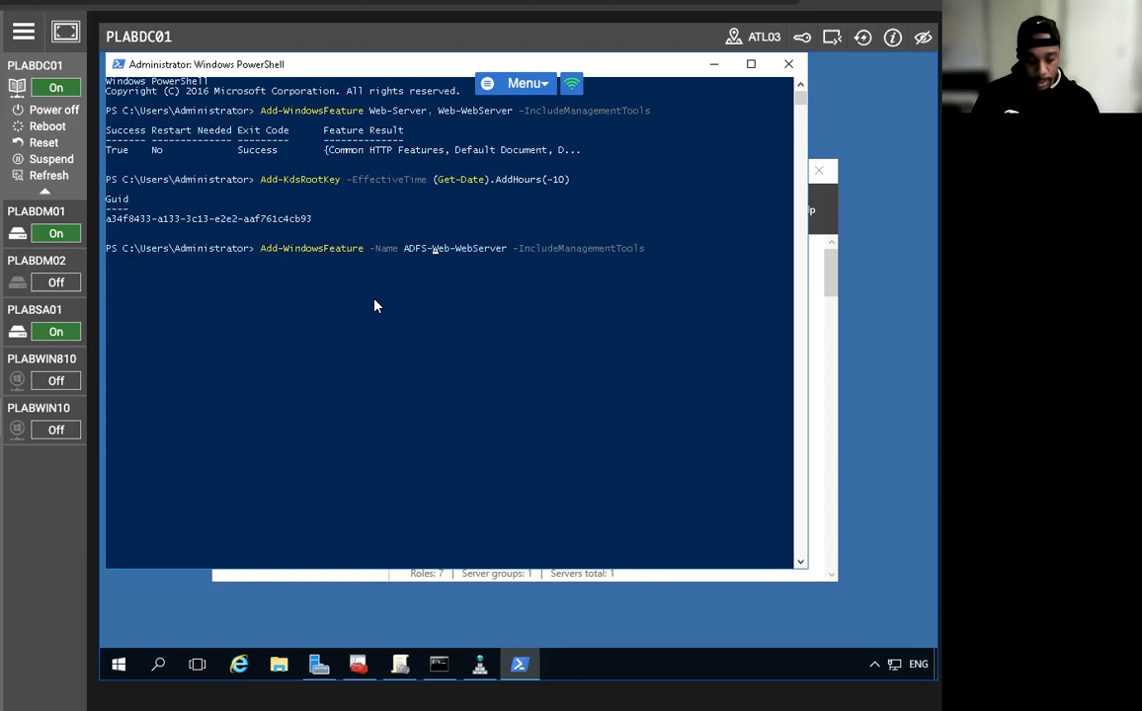
pyautogui.write('tion')
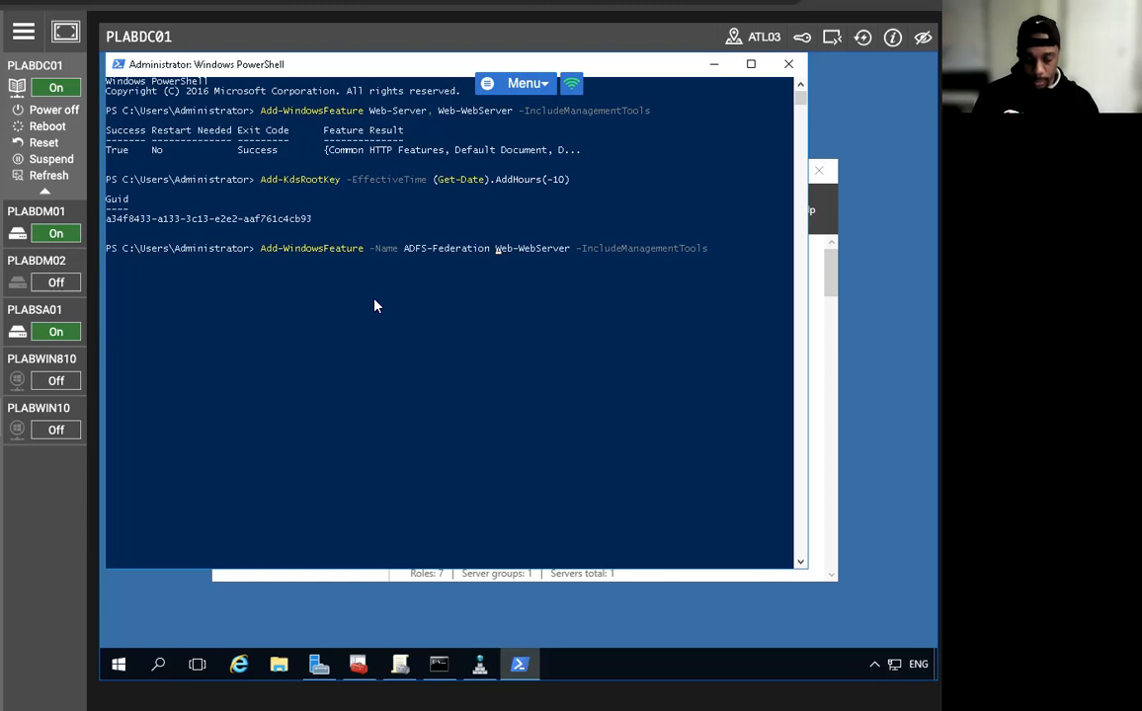
pyautogui.write(' -')
pyautogui.press('Right')
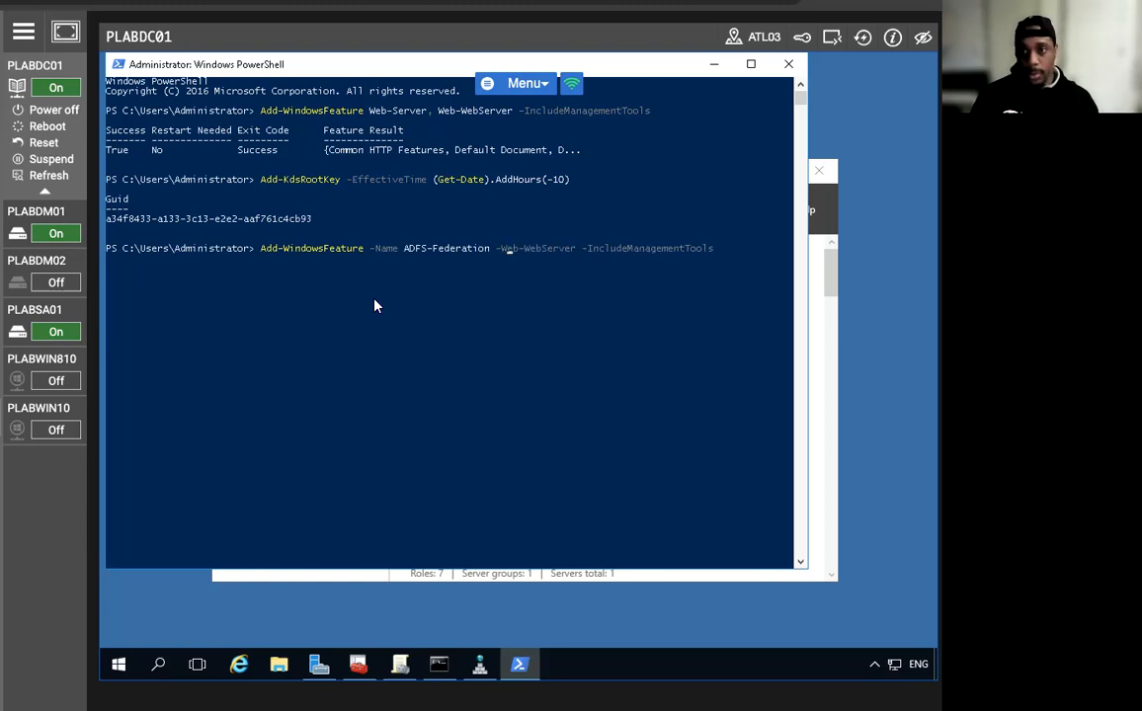
pyautogui.press('Right')
pyautogui.press('Right')
pyautogui.press('Right')
pyautogui.press('Right')
pyautogui.press('Right')
pyautogui.press('Right')
pyautogui.press('BackSpace')
pyautogui.press('BackSpace')
pyautogui.press('BackSpace')
pyautogui.press('BackSpace')
pyautogui.press('BackSpace')
pyautogui.press('BackSpace')
pyautogui.press('BackSpace')
pyautogui.press('BackSpace')
pyautogui.press('BackSpace')
pyautogui.press('BackSpace')
pyautogui.press('BackSpace')
pyautogui.press('BackSpace')
pyautogui.press('BackSpace')
pyautogui.press('BackSpace')
pyautogui.press('BackSpace')
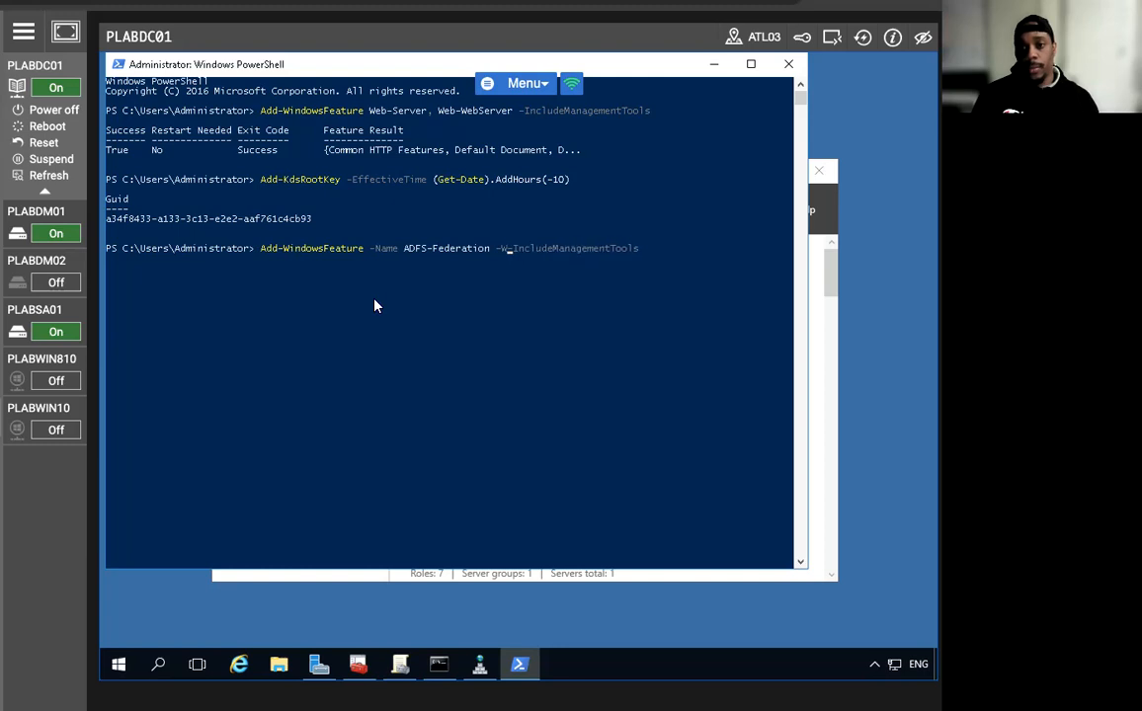
pyautogui.press('Return')
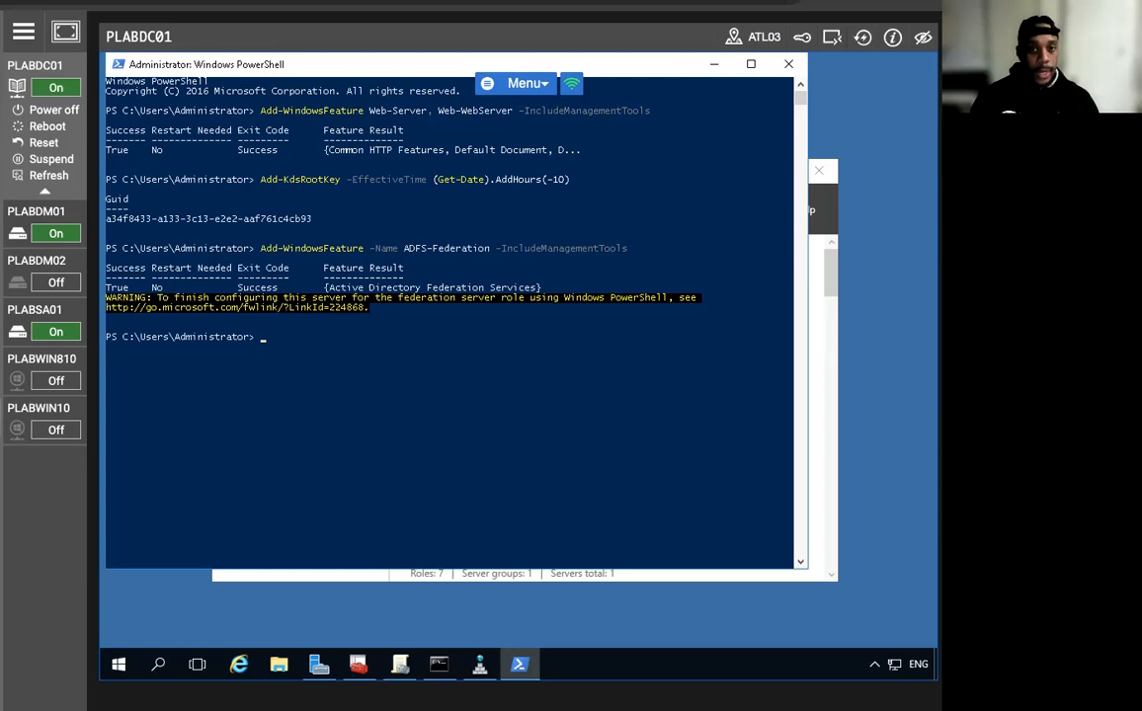
pyautogui.click(713, 64)
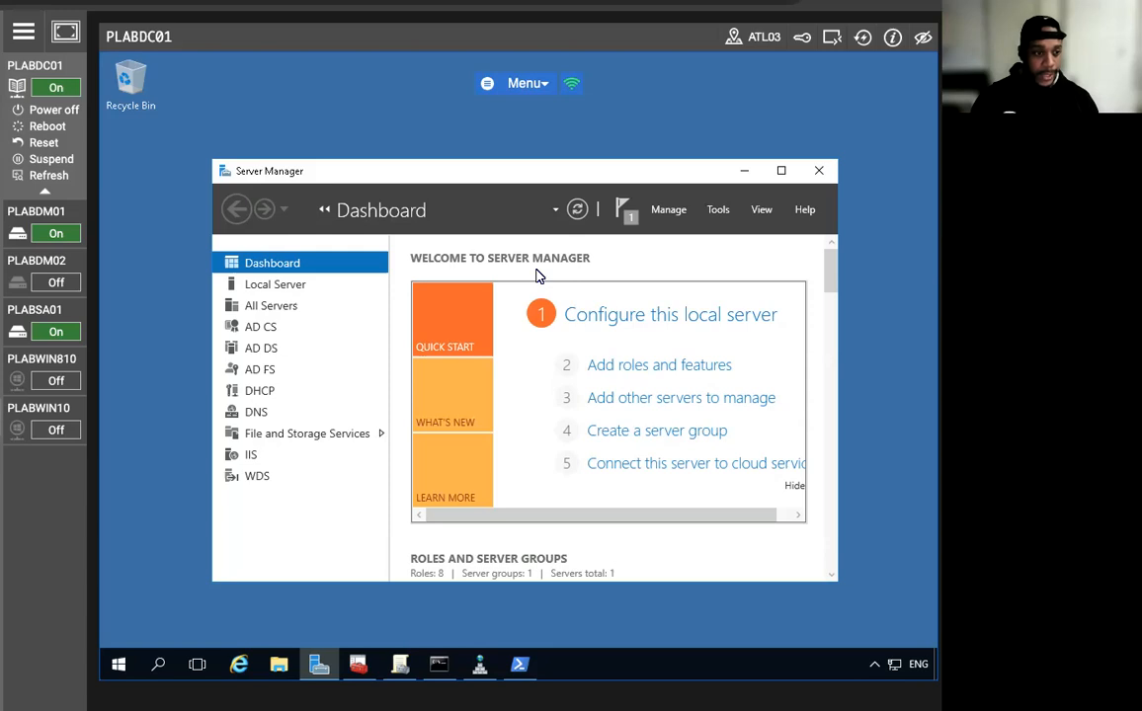
# Launch AD FS configuration as the first farm server, keep the admin account, choose certificate plabdc01.practicelabs.com.
pyautogui.click(626, 215)
pyautogui.click(507, 310)
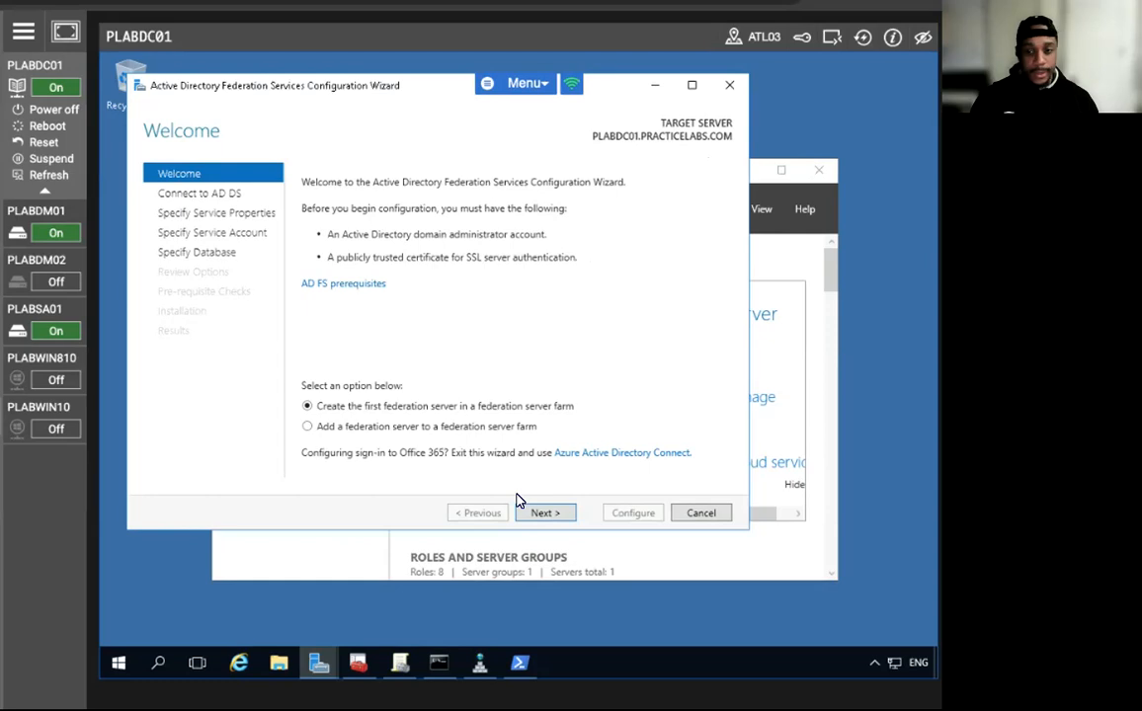
pyautogui.click(540, 515)
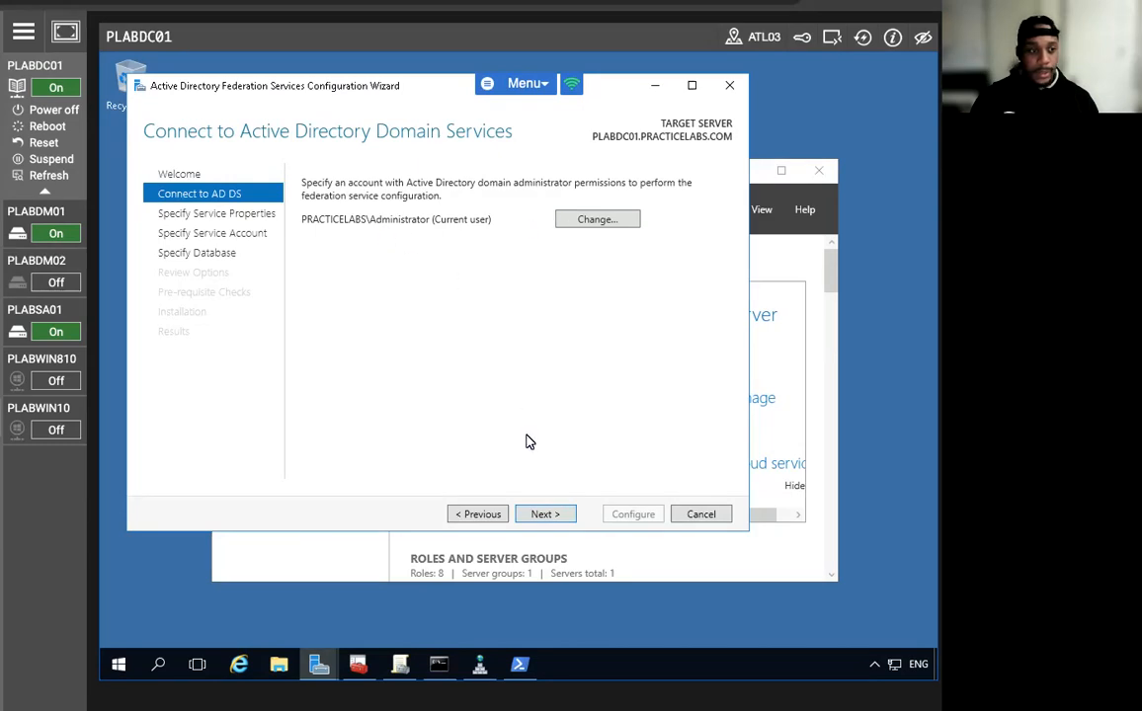
pyautogui.click(549, 514)
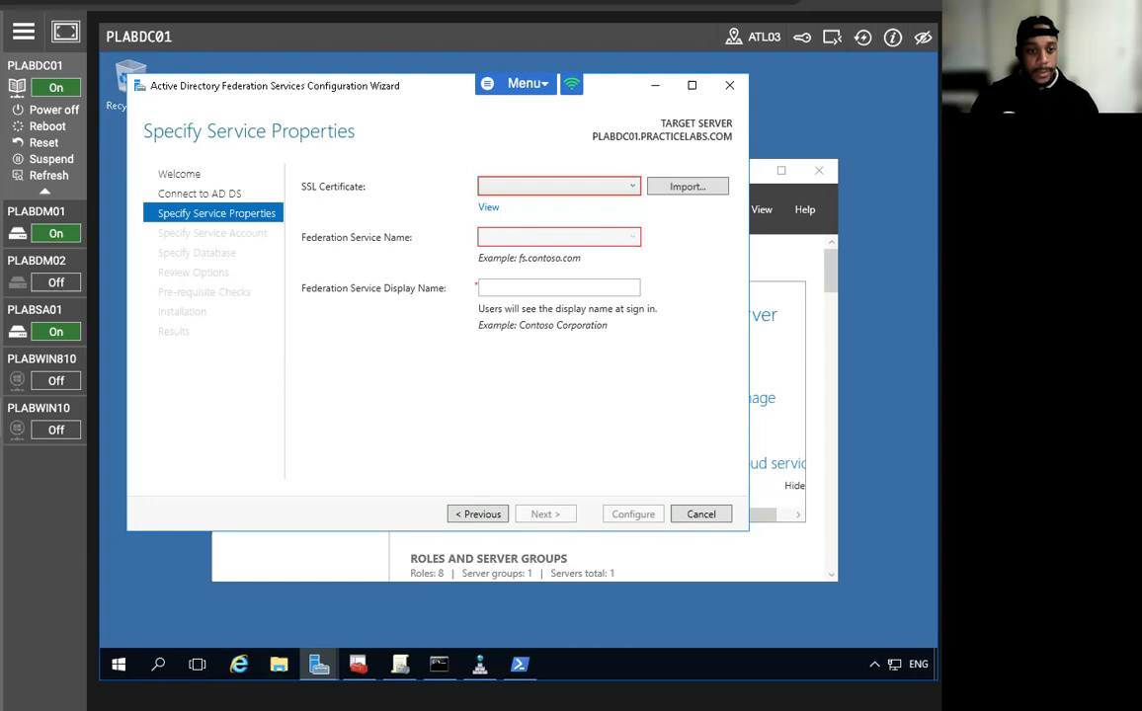
pyautogui.click(536, 186)
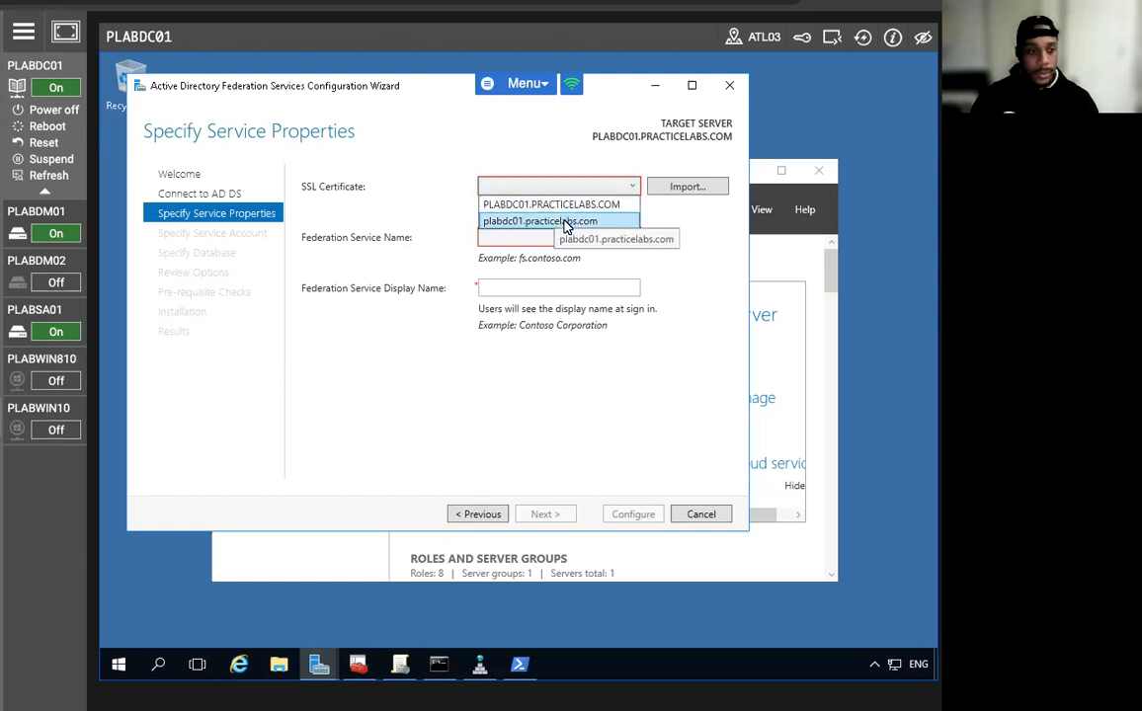
pyautogui.click(565, 224)
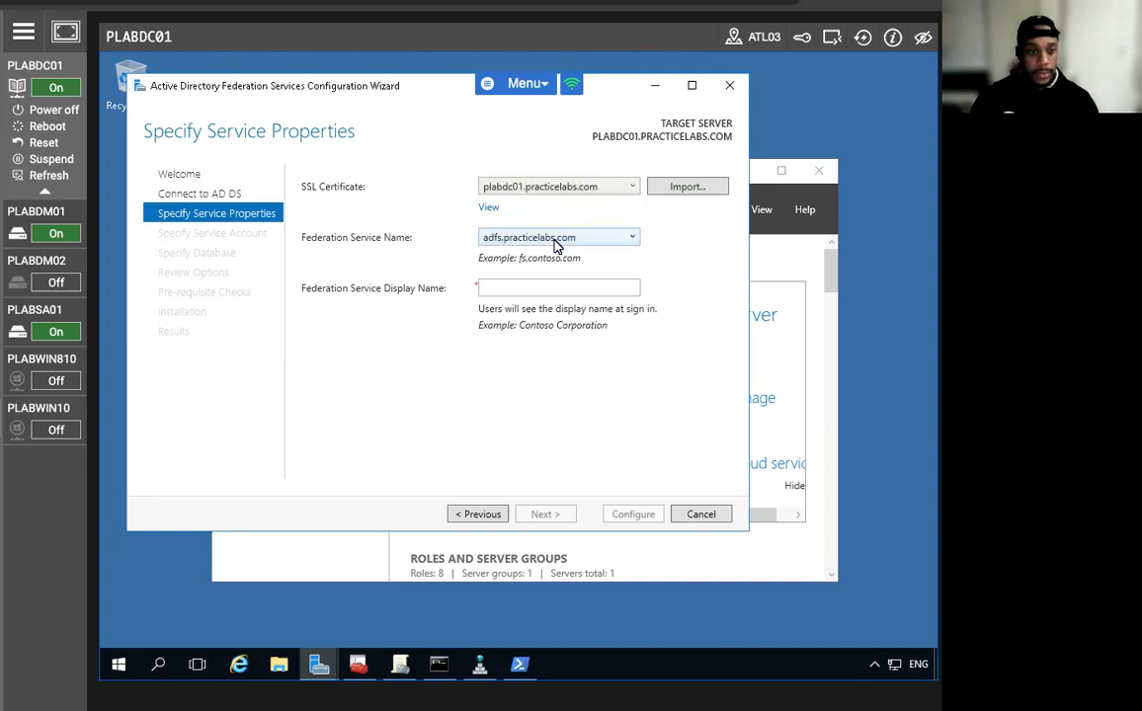
# Set the federation service display name to 'Practice Labs Federation Service' and continue.
pyautogui.click(536, 287)
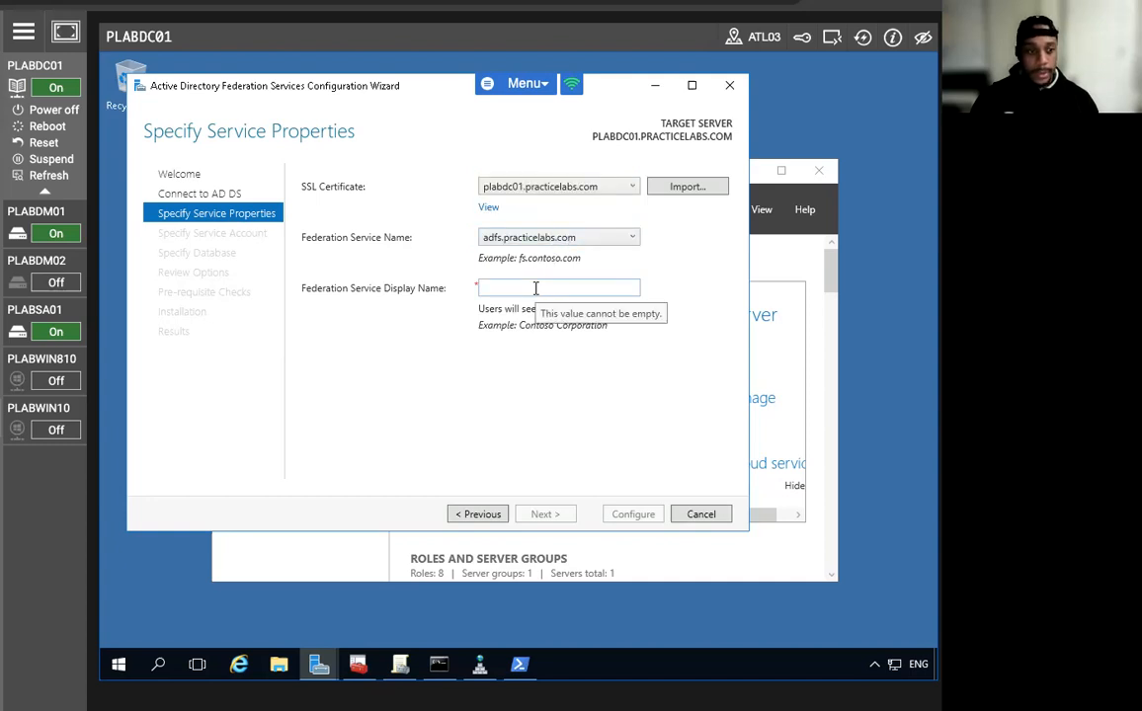
pyautogui.write('Practica')
pyautogui.press('BackSpace')
pyautogui.press('BackSpace')
pyautogui.press('BackSpace')
pyautogui.press('BackSpace')
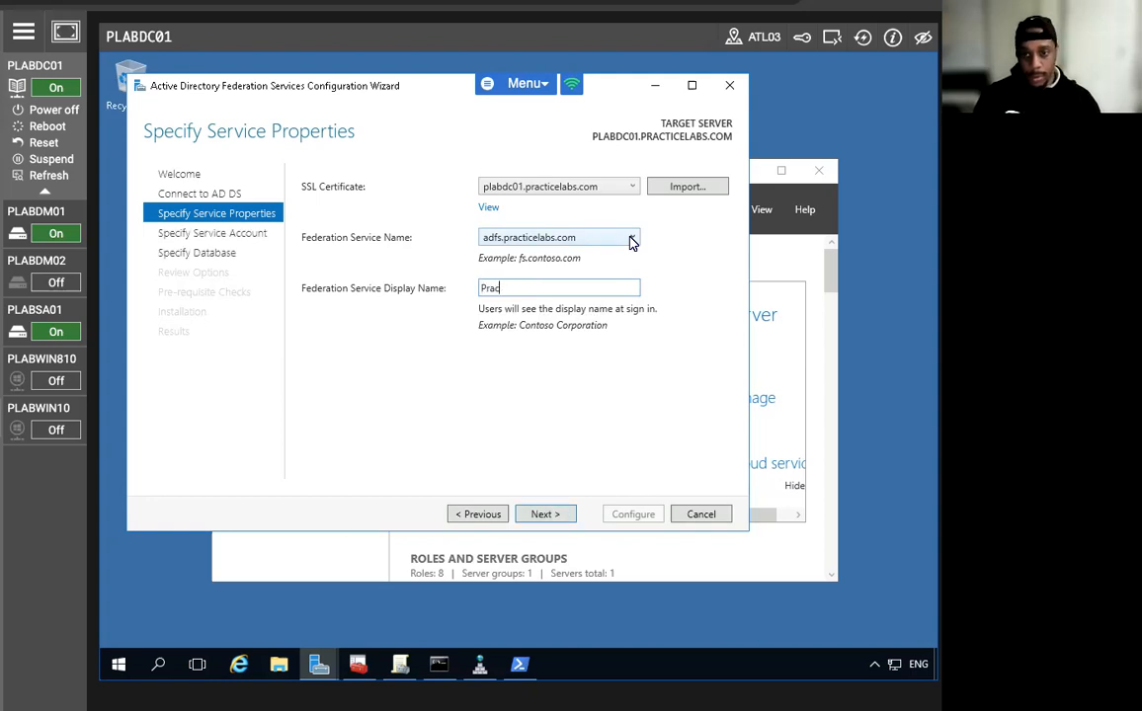
pyautogui.write('tice')
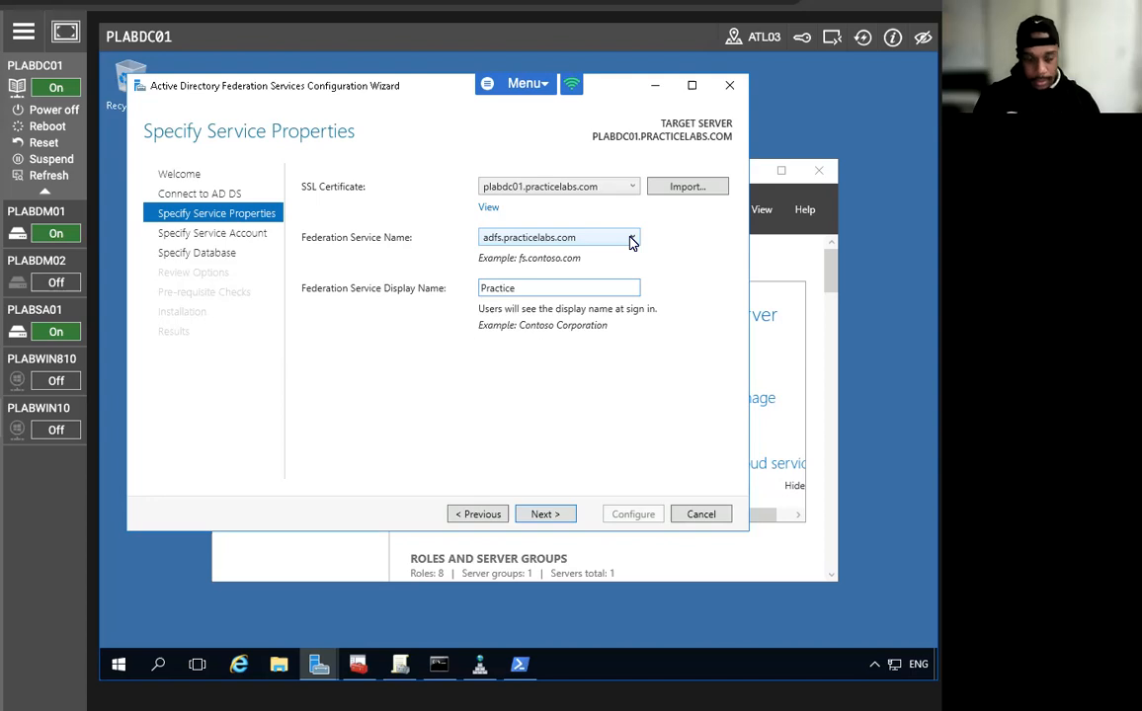
pyautogui.press('Return')
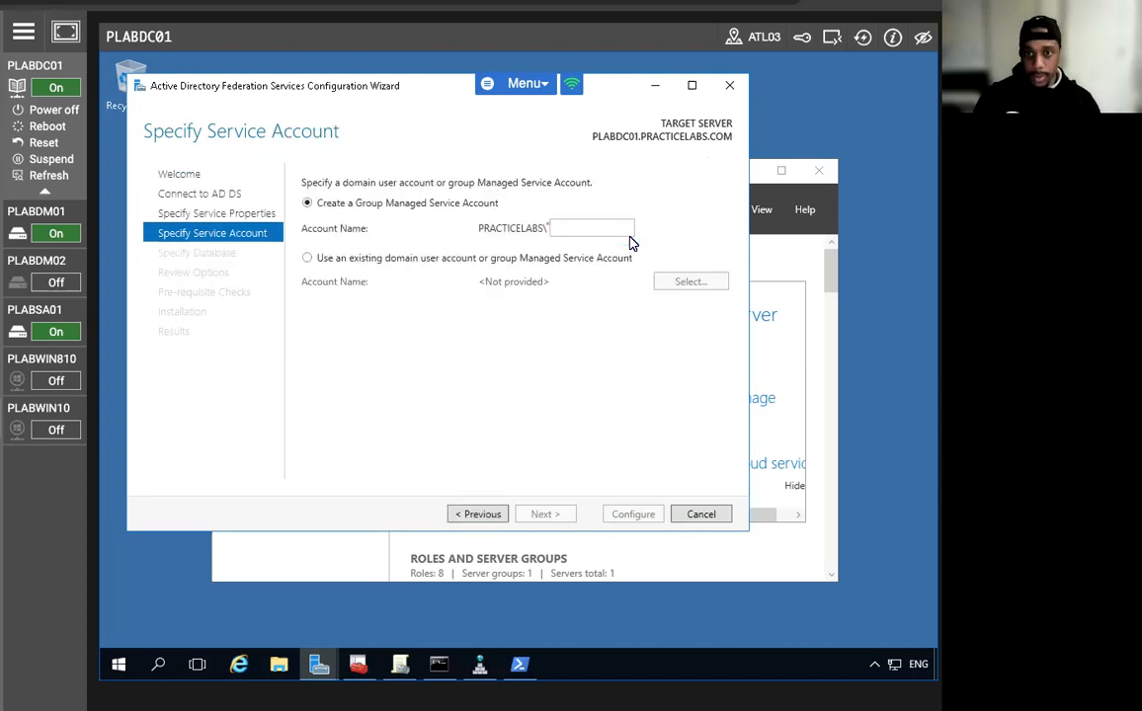
pyautogui.click(477, 514)
pyautogui.doubleClick(526, 288)
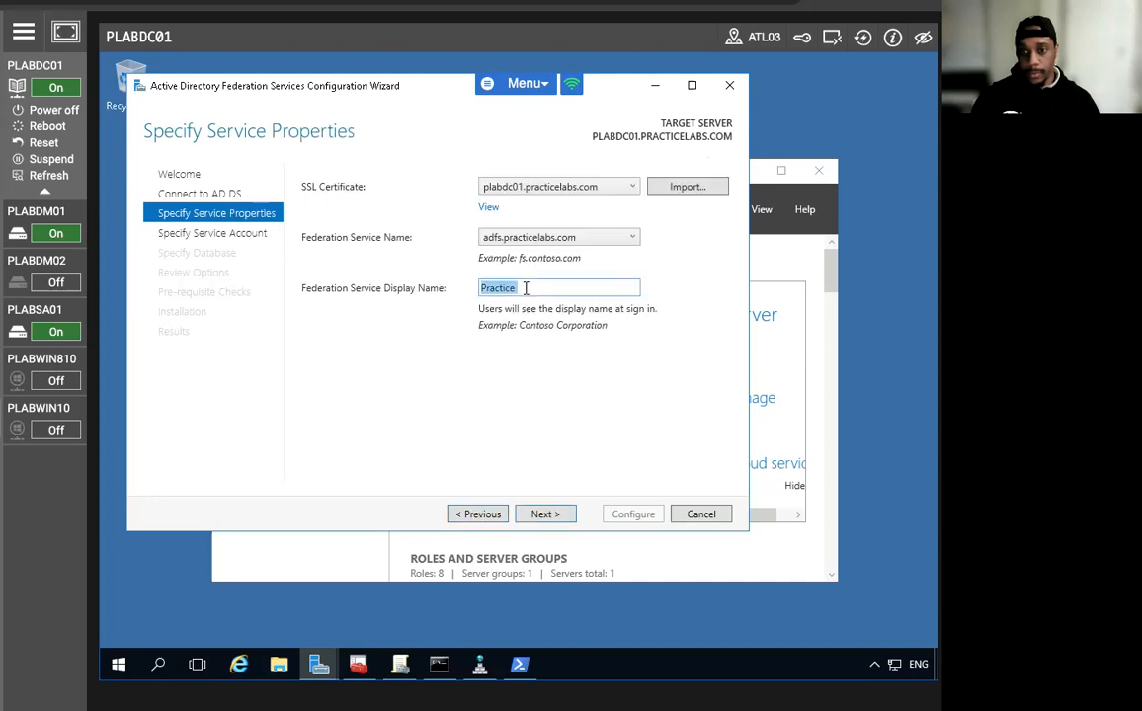
pyautogui.click(526, 288)
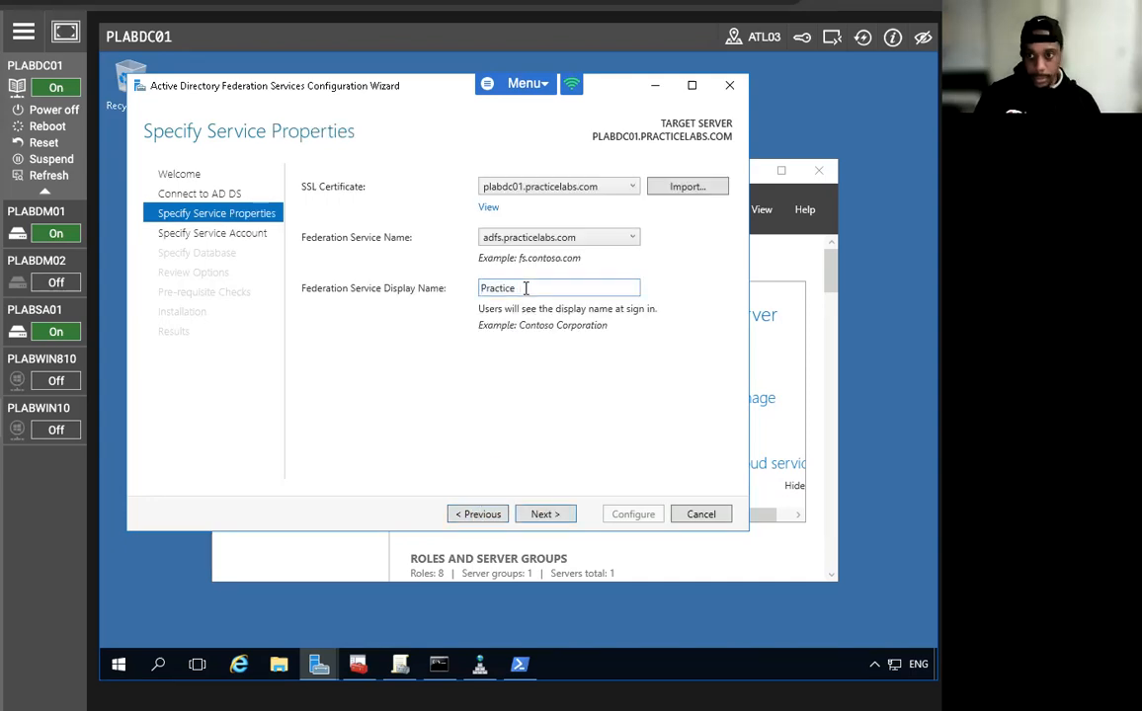
pyautogui.write('Labs')
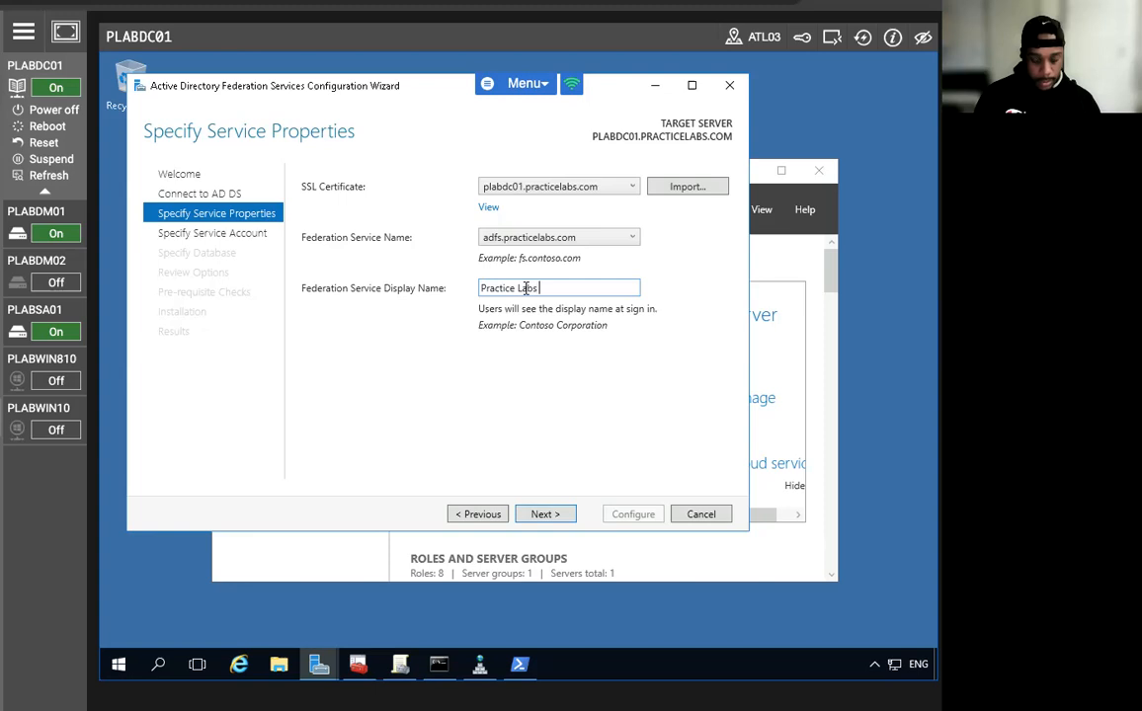
pyautogui.write(' Federa')
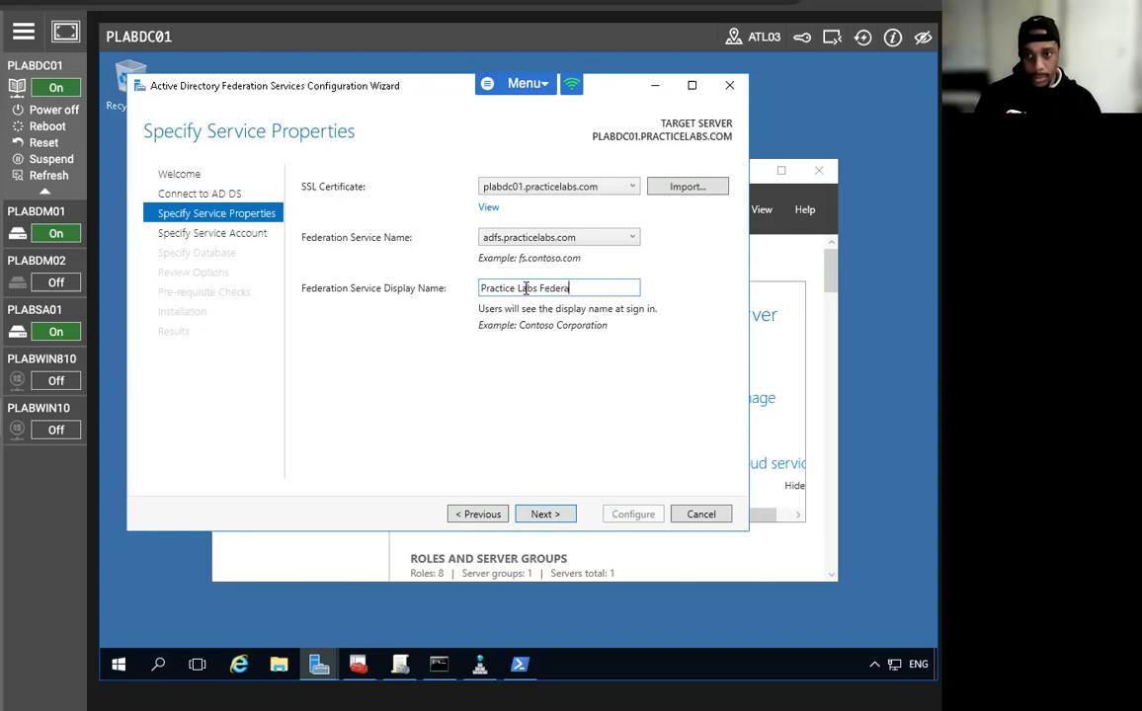
pyautogui.write('tion Service')
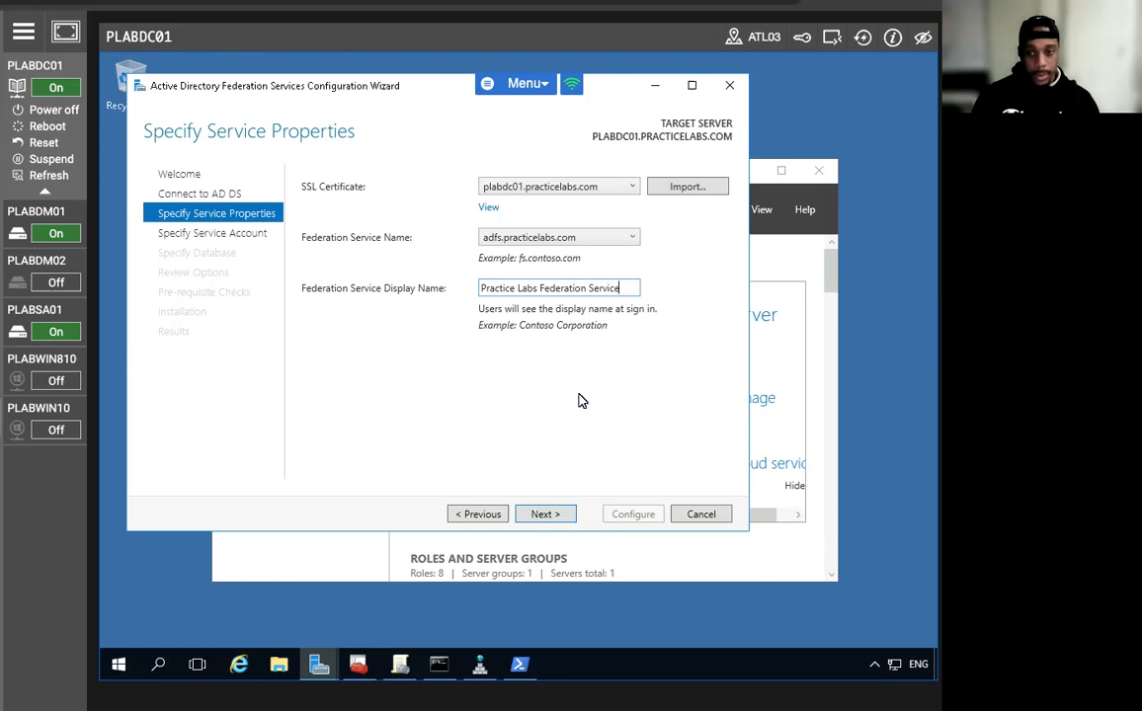
pyautogui.click(543, 515)
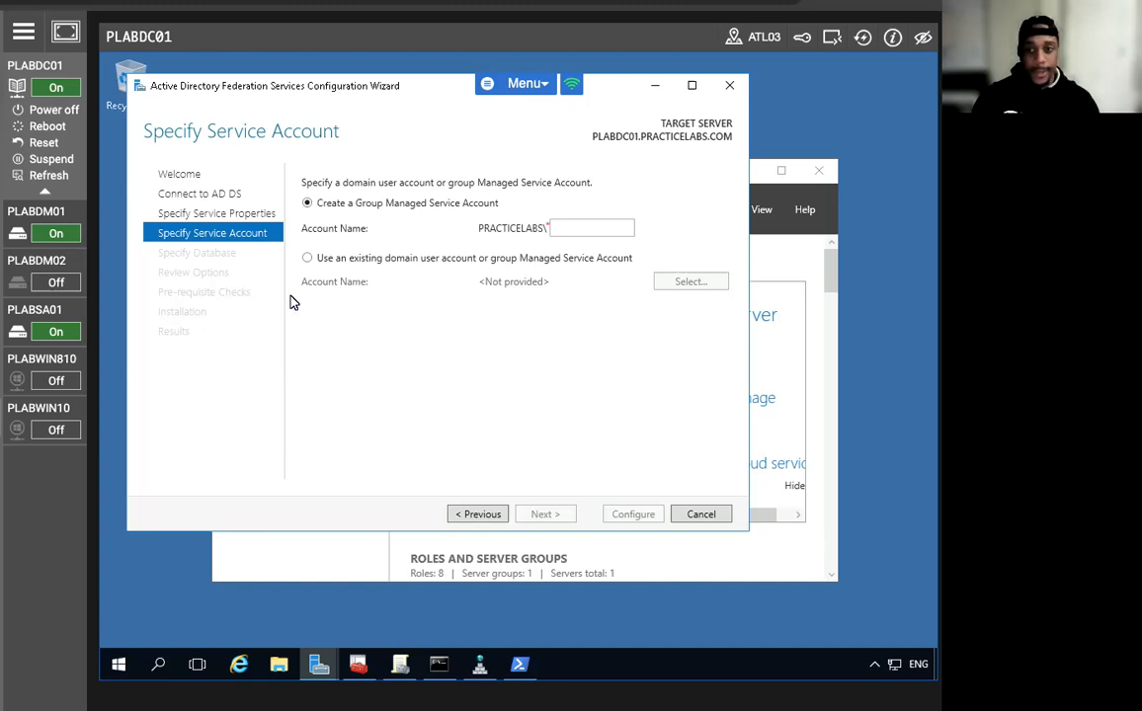
# Name the new group Managed Service Account FS-Gmsa and keep Windows Internal Database.
pyautogui.click(587, 229)
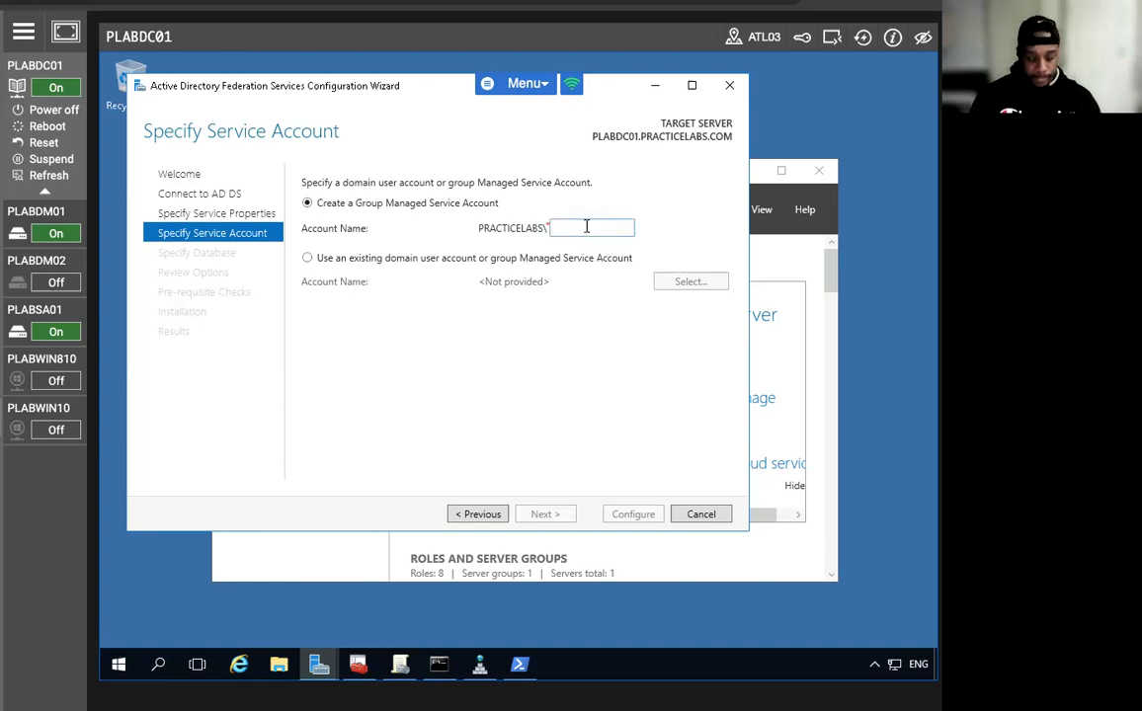
pyautogui.write('FS')
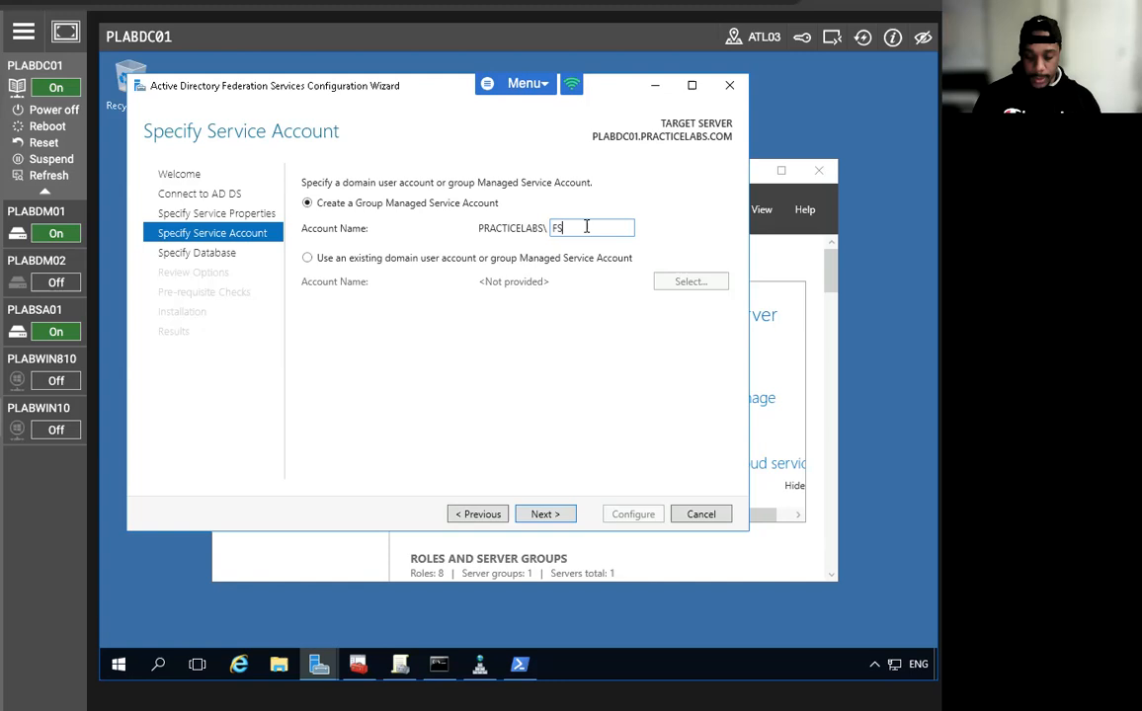
pyautogui.write('-Gmsa')
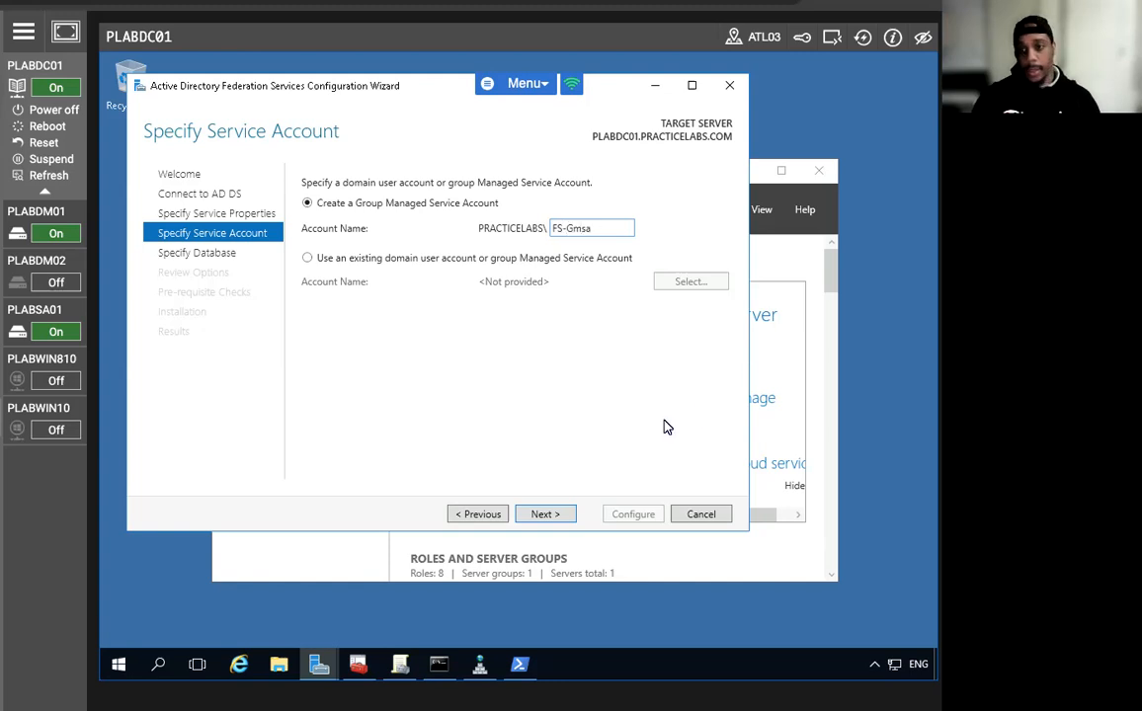
pyautogui.click(544, 514)
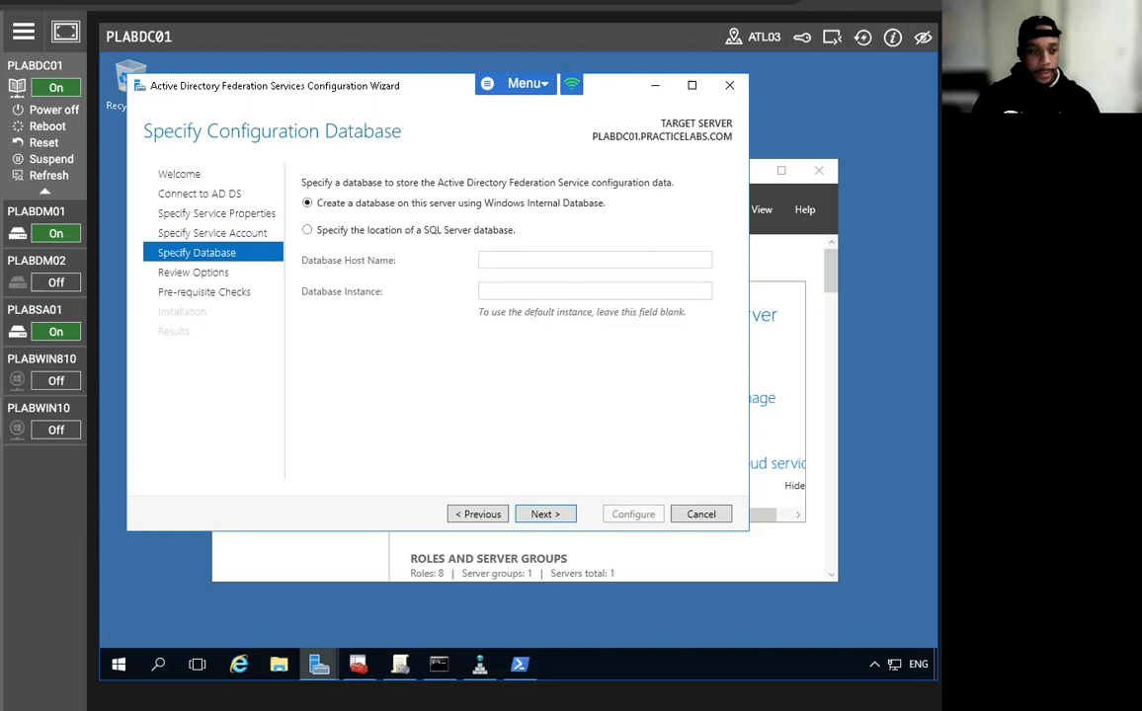
pyautogui.click(546, 515)
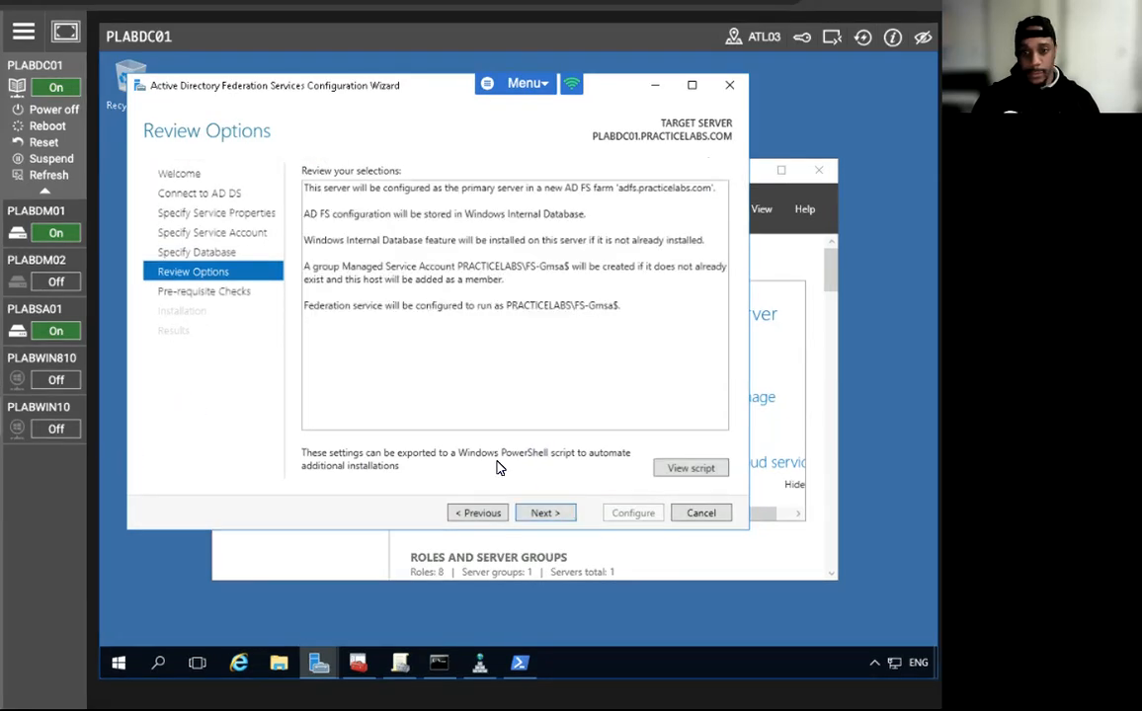
# Pass the prerequisite checks, configure the AD FS farm, and close the finished wizard.
pyautogui.click(544, 513)
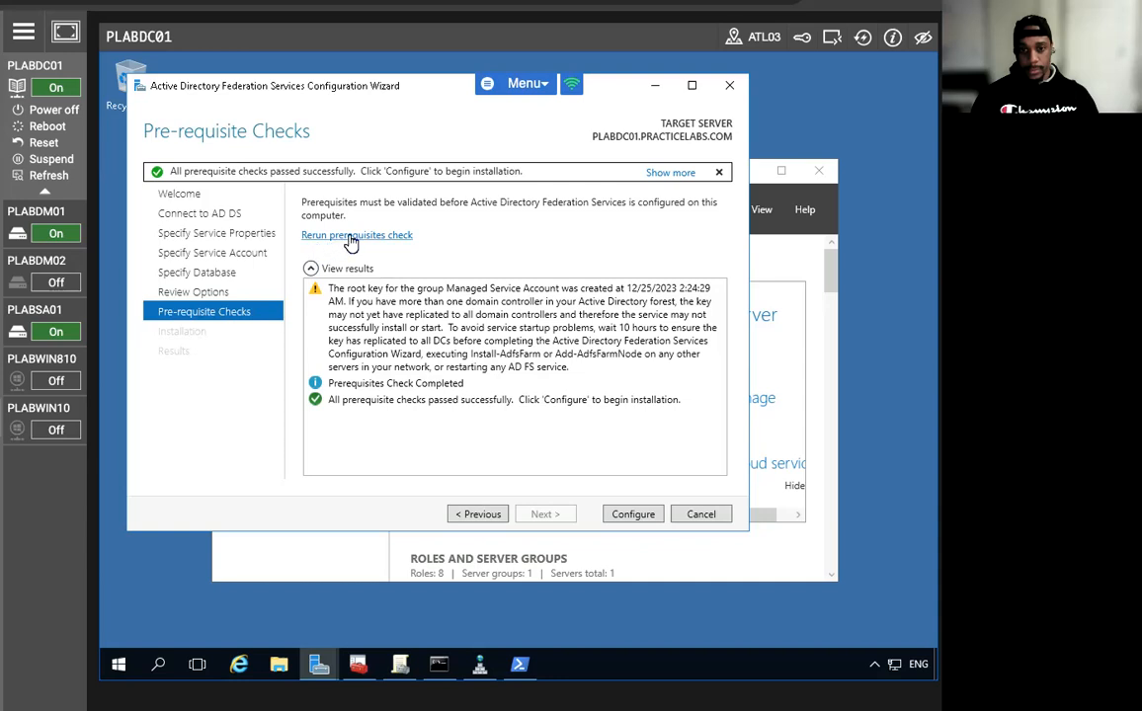
pyautogui.click(633, 515)
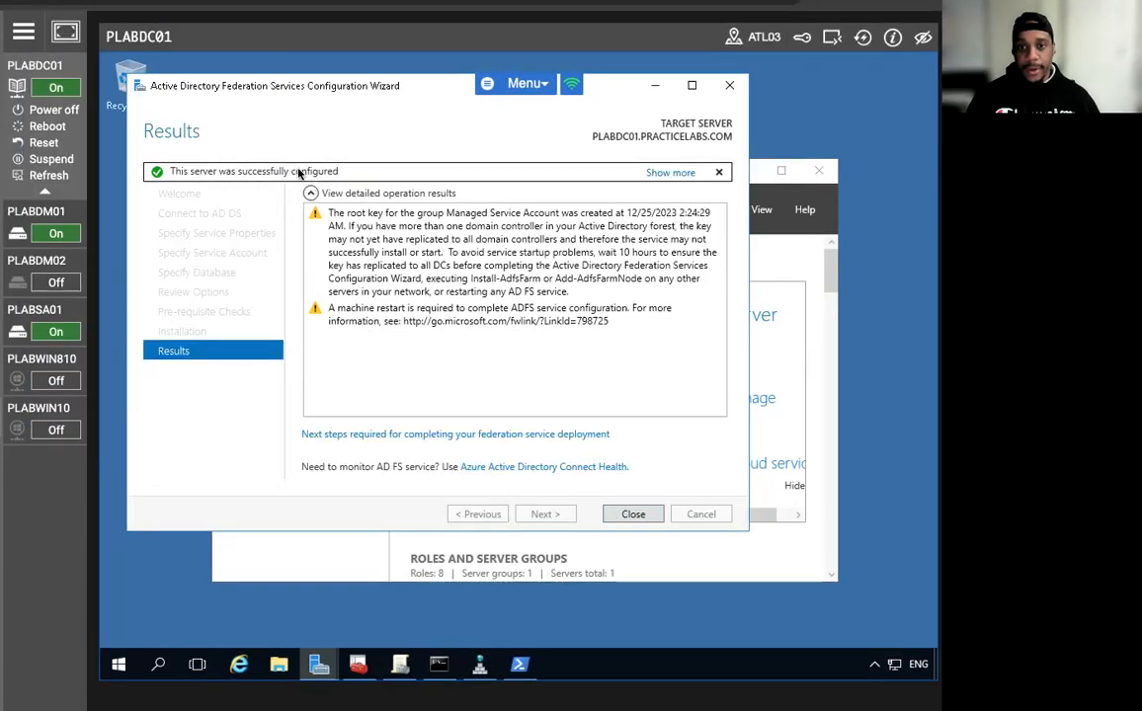
pyautogui.click(628, 518)
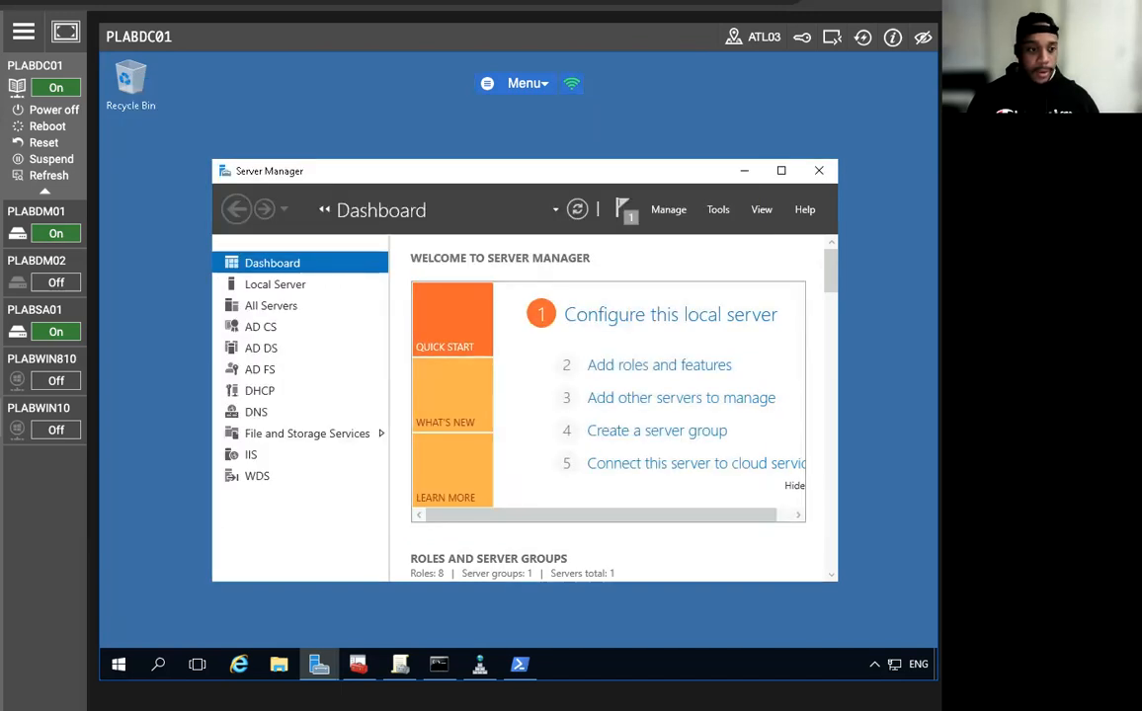
# Restart PLABDC01 from the Start context menu and reconnect once it is back up.
pyautogui.rightClick(118, 664)
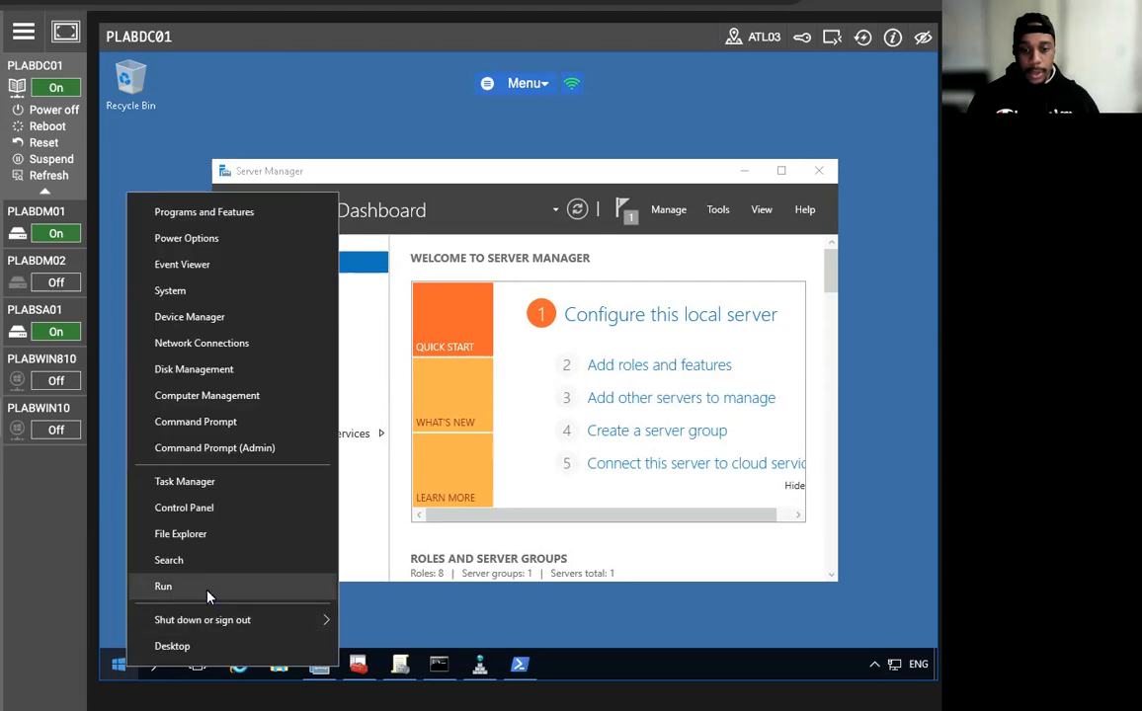
pyautogui.moveTo(227, 620)
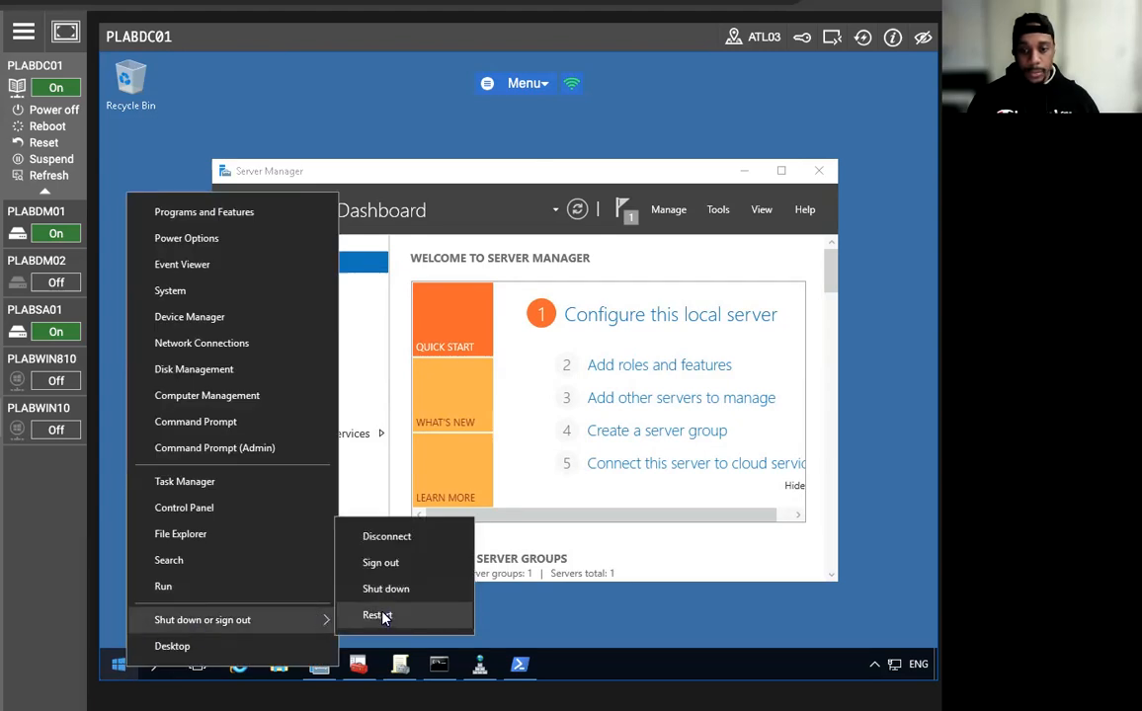
pyautogui.click(380, 615)
pyautogui.click(388, 640)
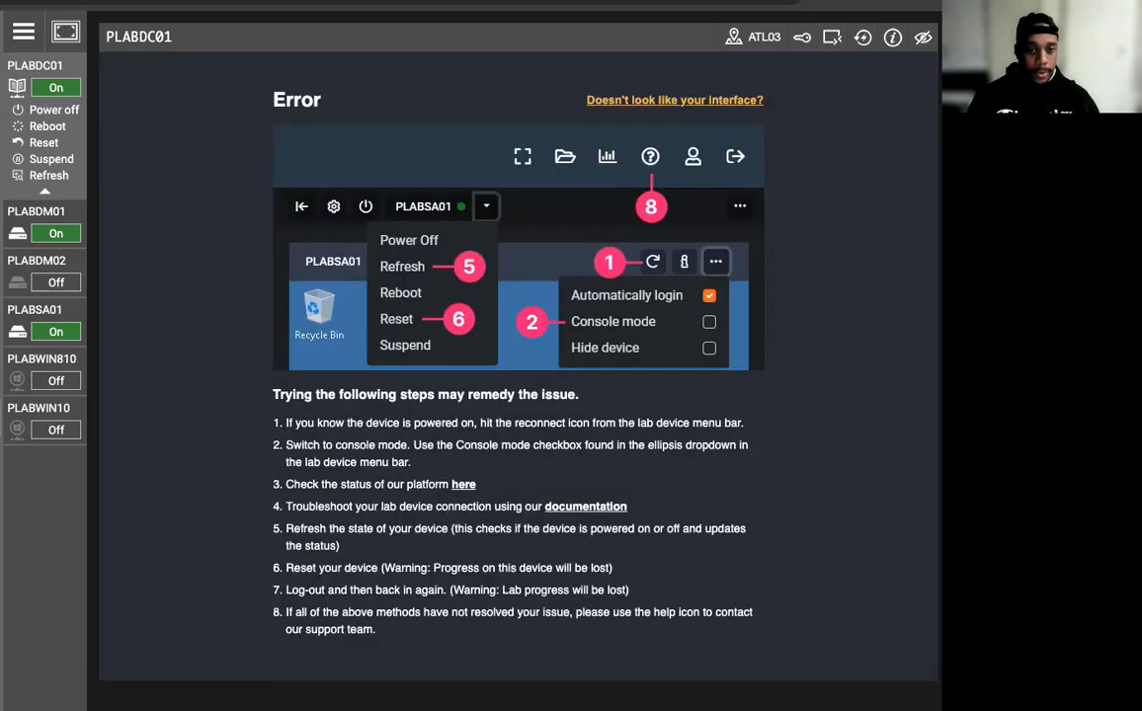
pyautogui.click(861, 39)
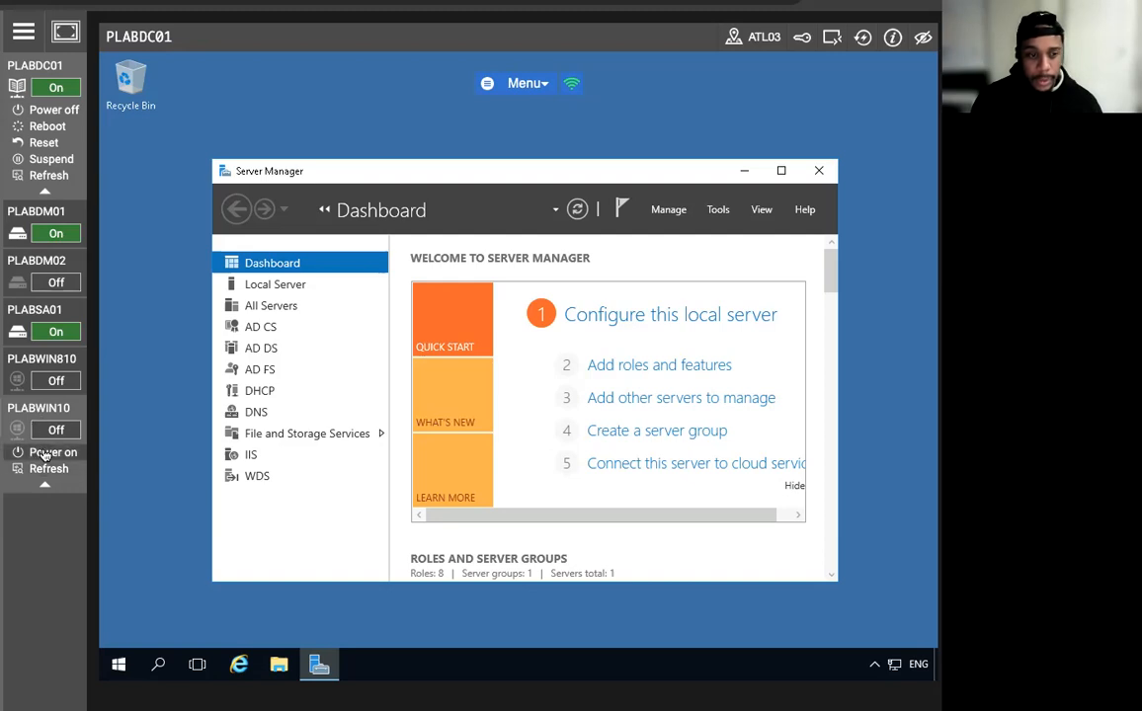
# Power on PLABWIN10 from the lab sidebar and connect to it.
pyautogui.click(36, 452)
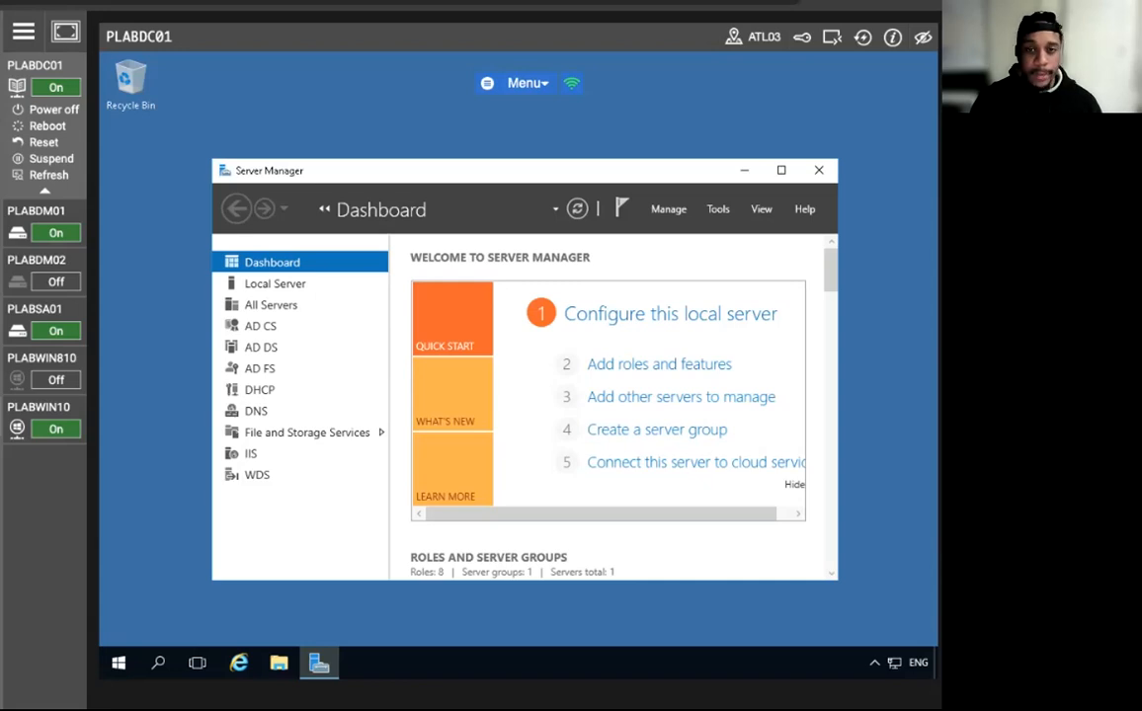
pyautogui.click(17, 429)
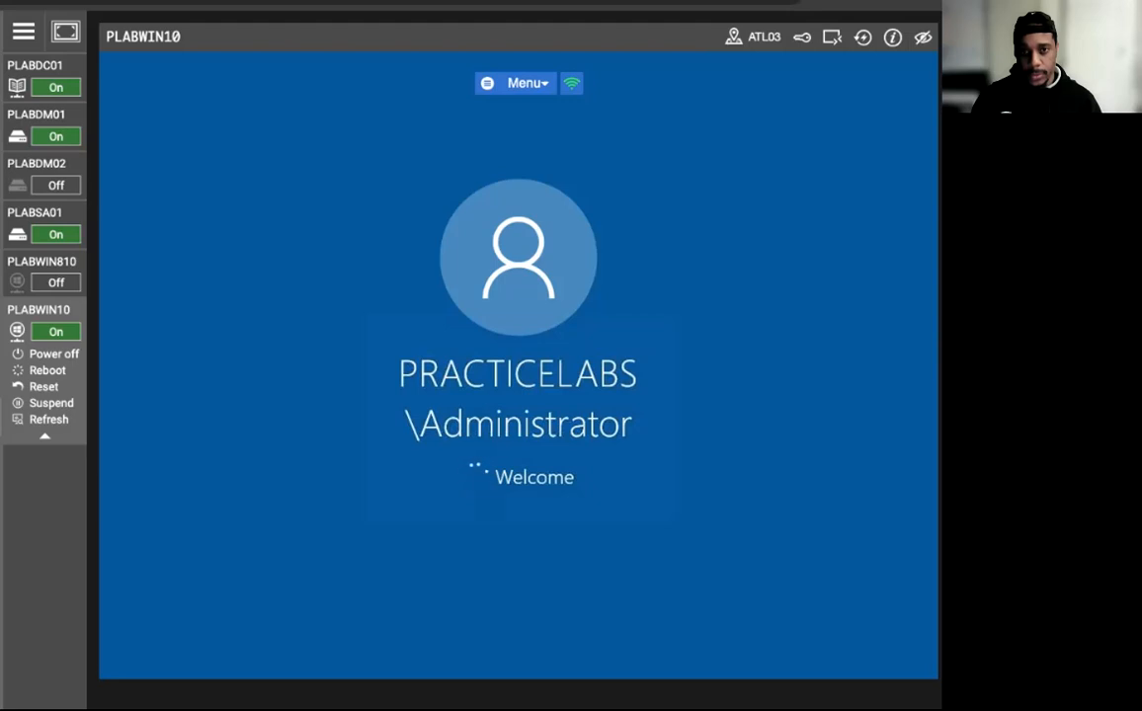
# Add ;adfs* to the proxy exceptions in Internet Options' advanced LAN proxy settings.
pyautogui.click(23, 31)
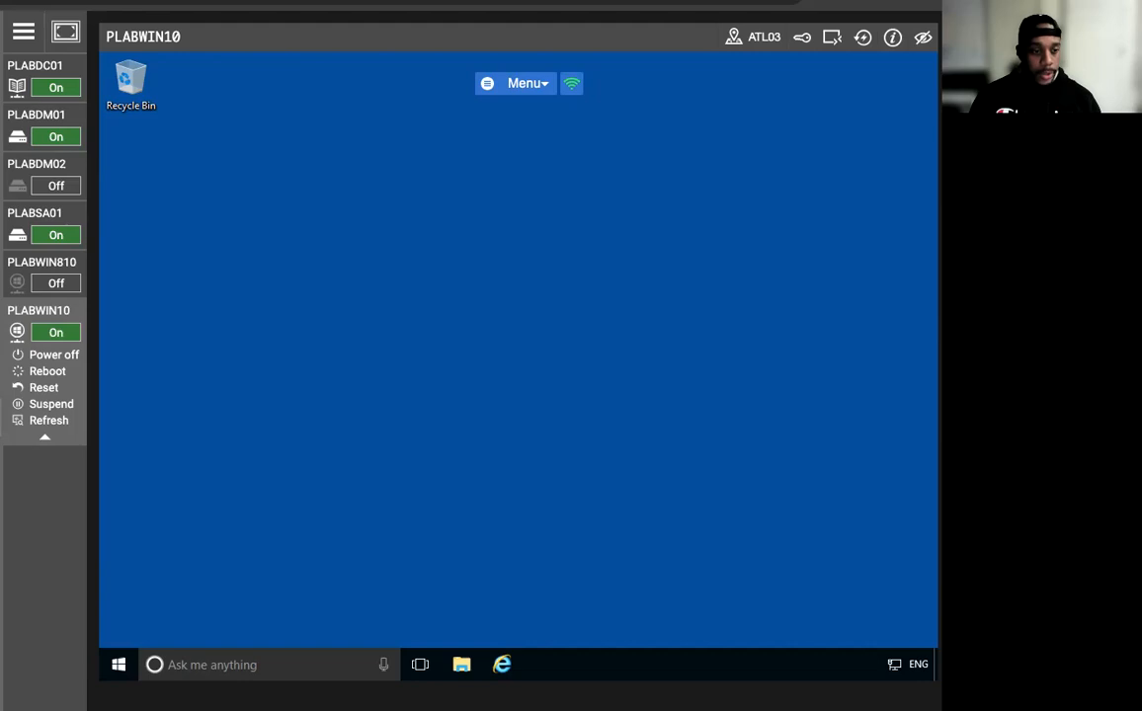
pyautogui.rightClick(894, 665)
pyautogui.click(811, 650)
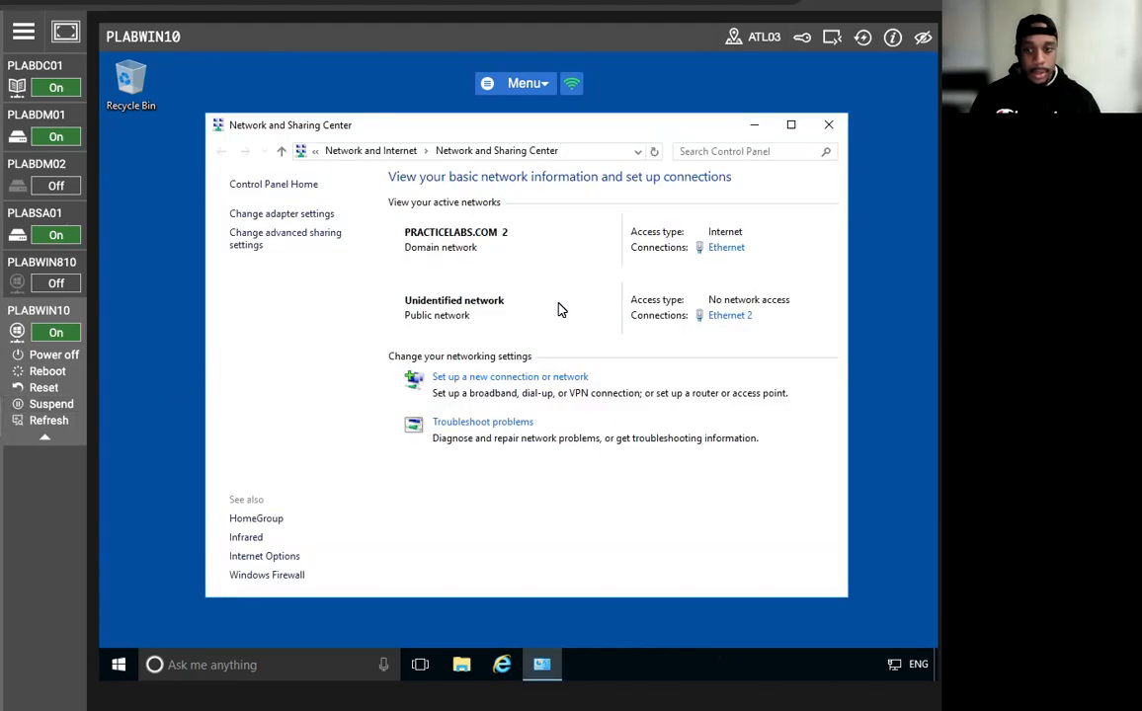
pyautogui.click(263, 558)
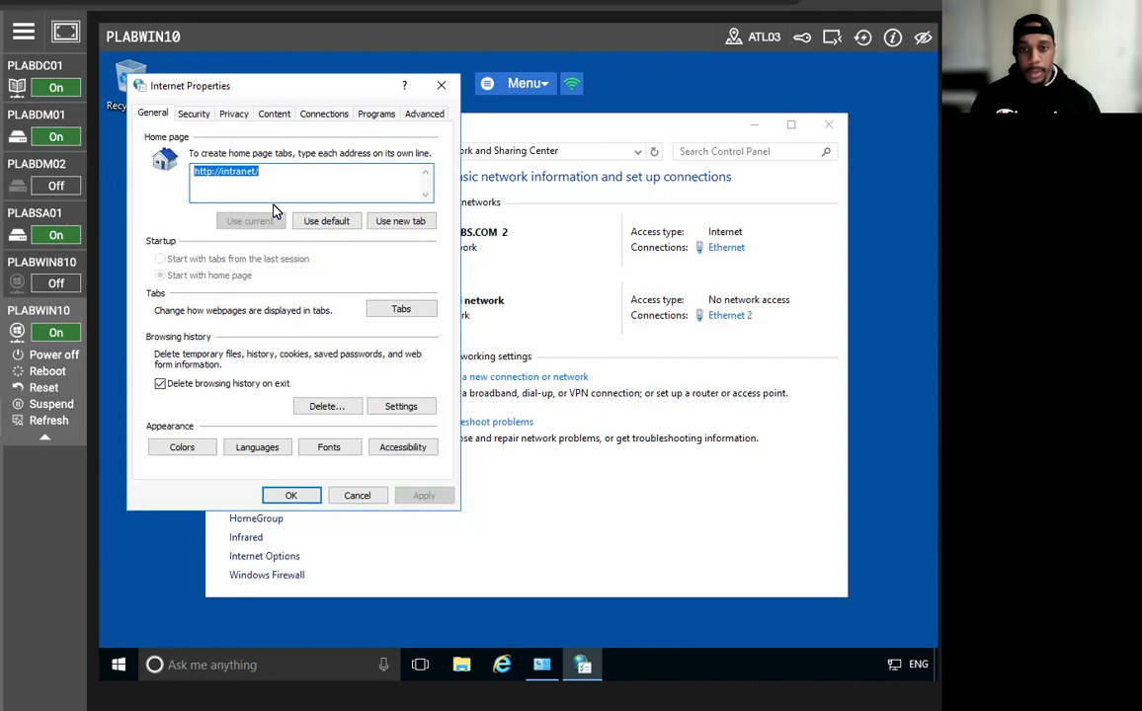
pyautogui.click(318, 116)
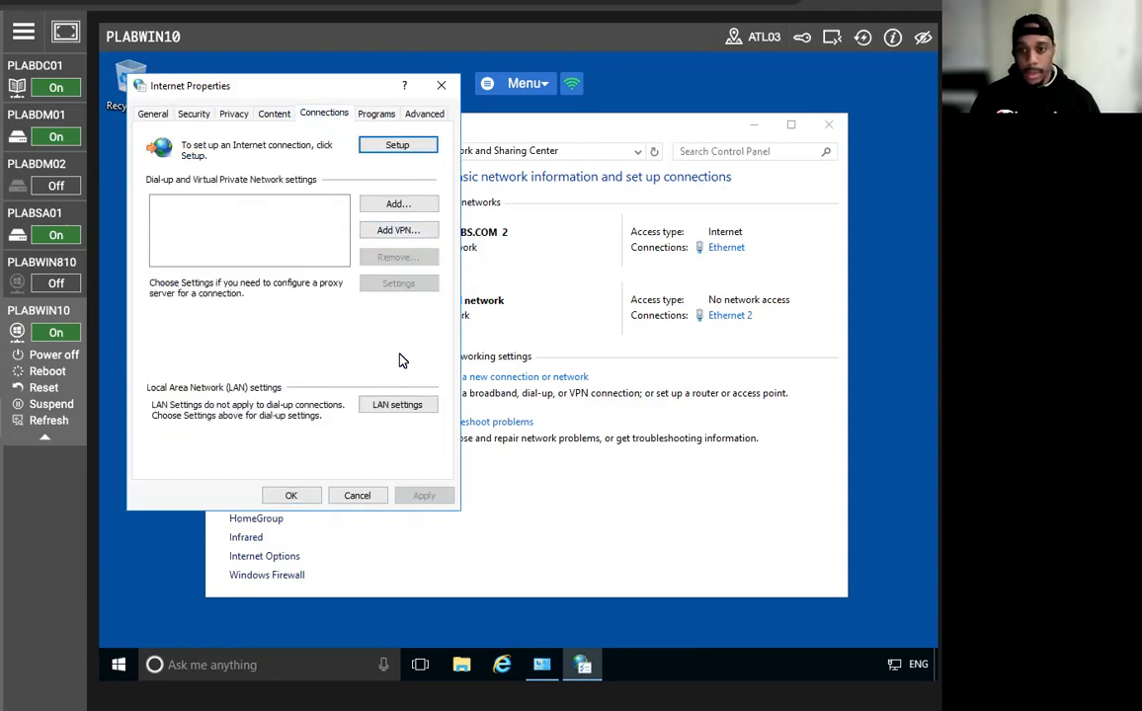
pyautogui.click(387, 408)
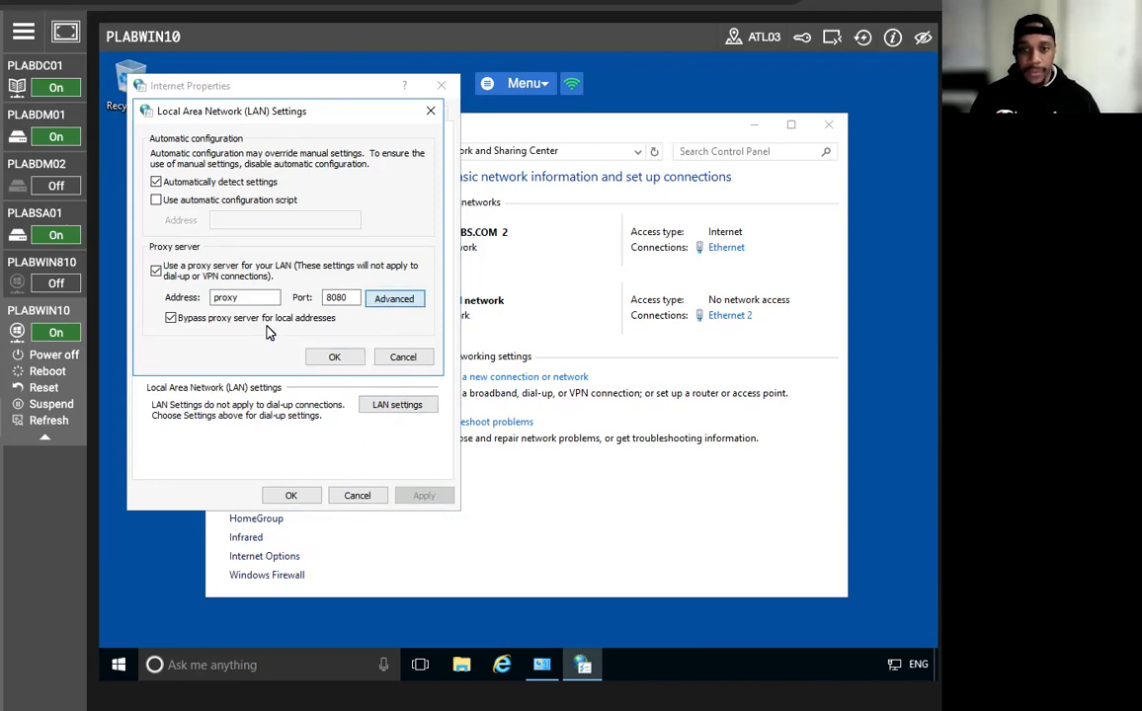
pyautogui.click(389, 301)
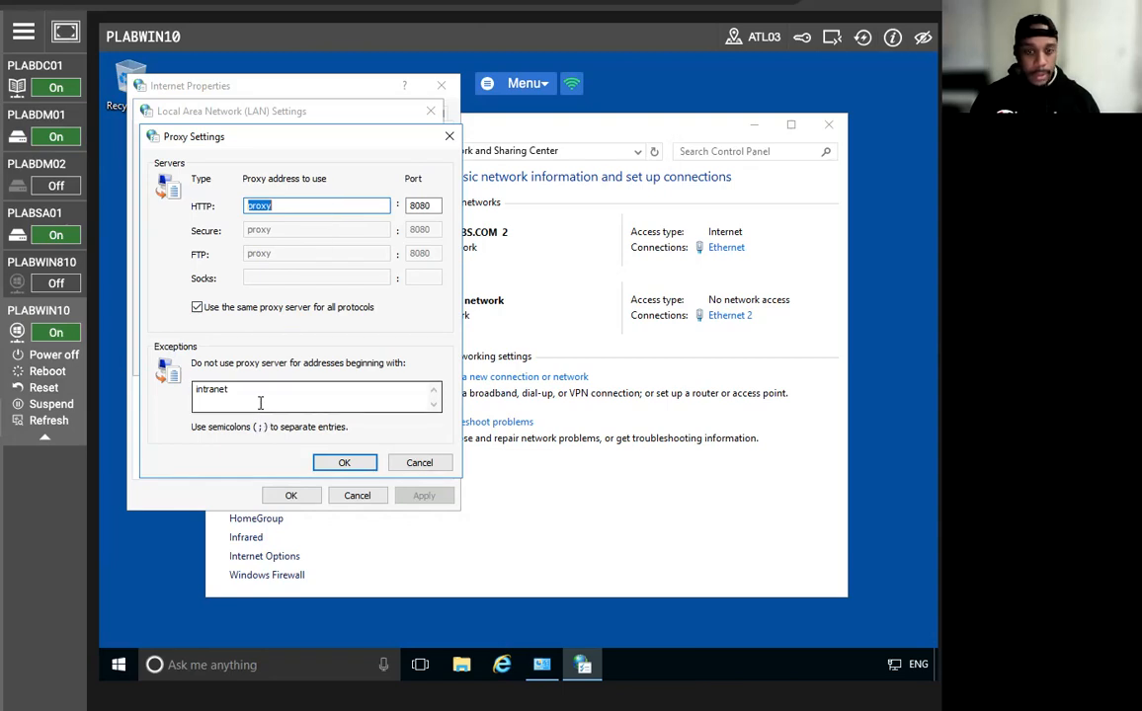
pyautogui.moveTo(247, 398); pyautogui.dragTo(182, 400)
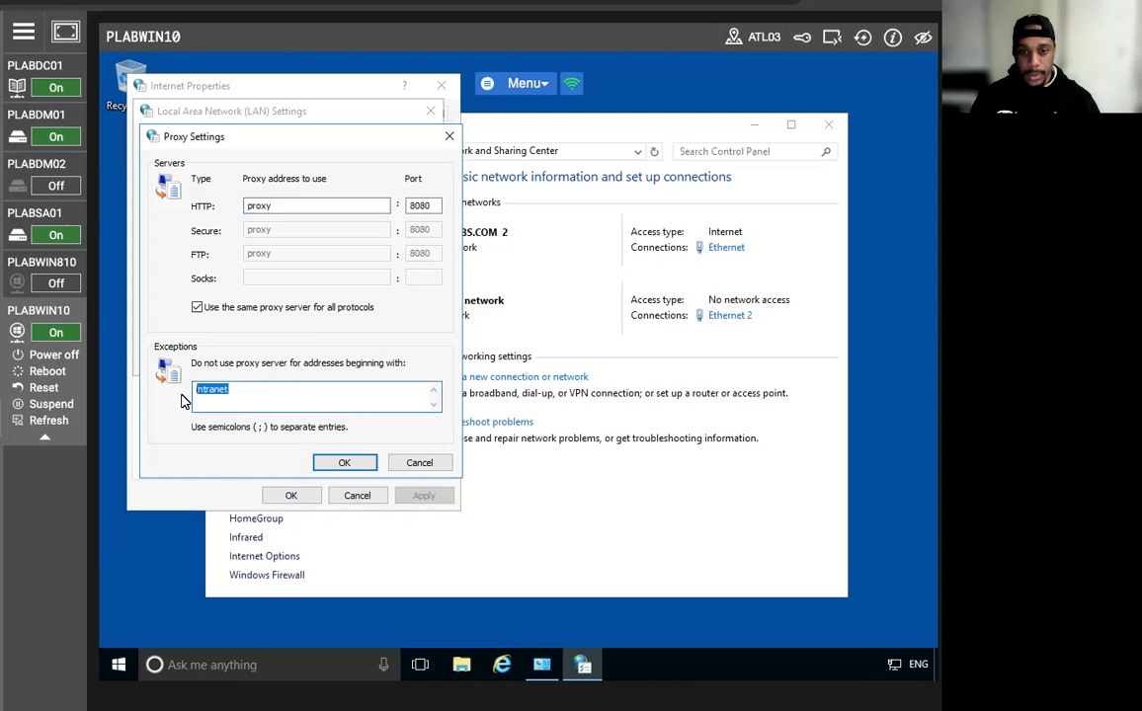
pyautogui.write(';')
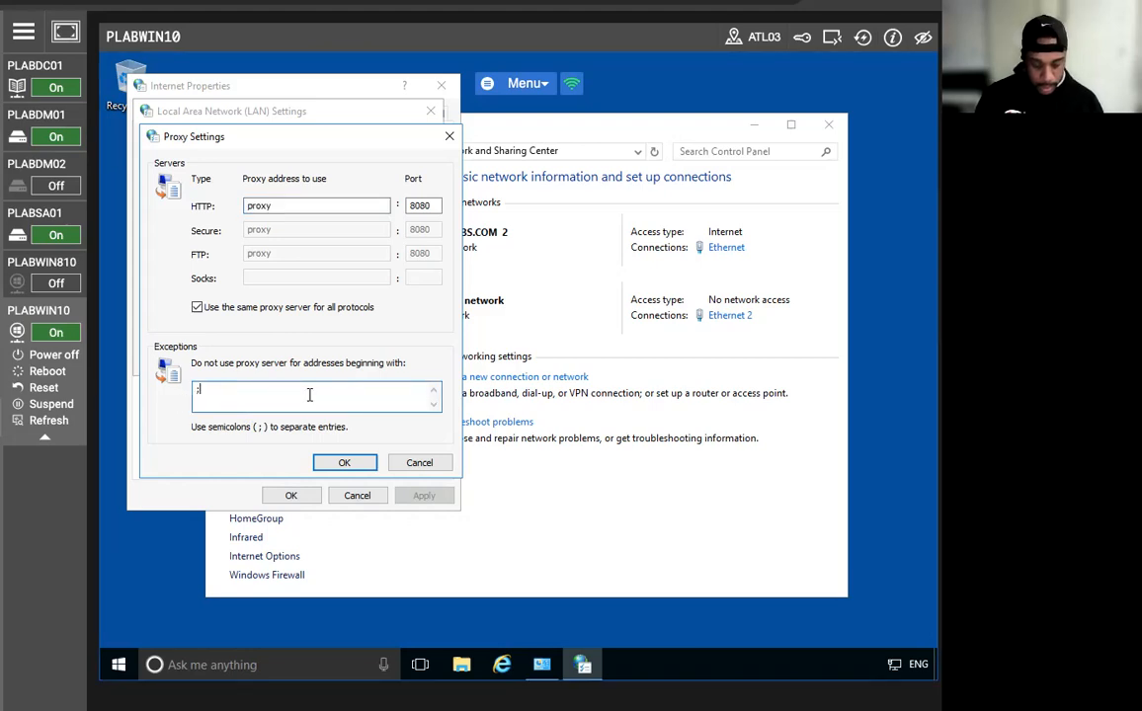
pyautogui.write('adfs*')
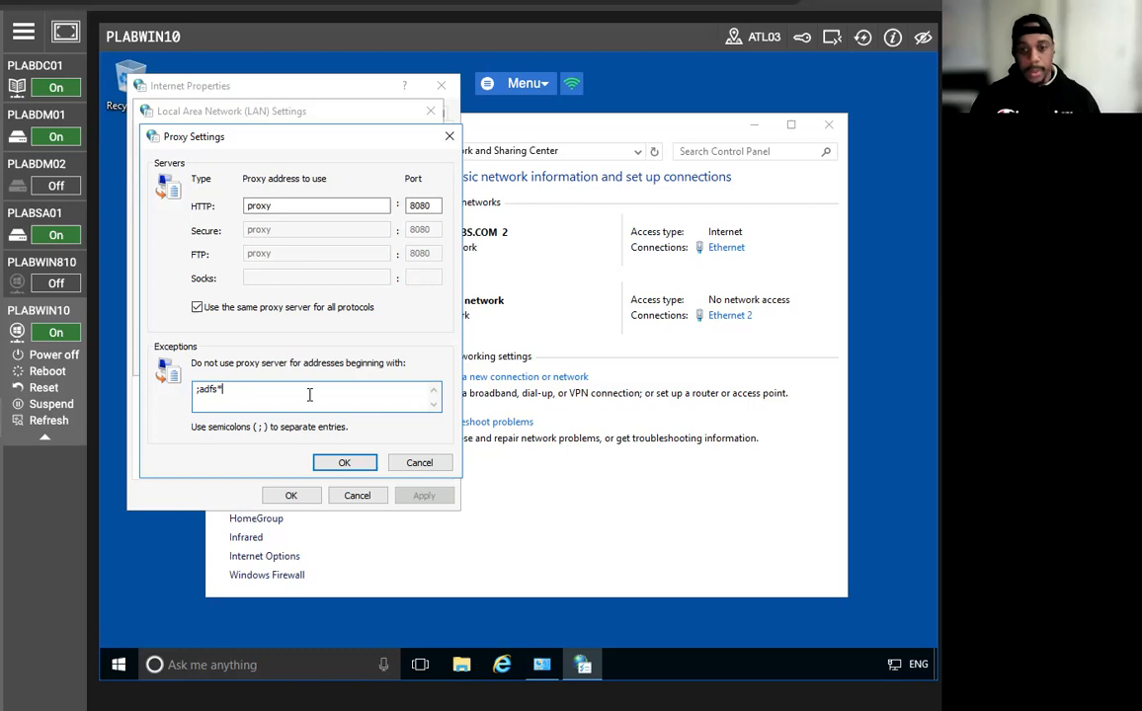
# Save the proxy settings through all three dialogs and launch Internet Explorer.
pyautogui.click(347, 464)
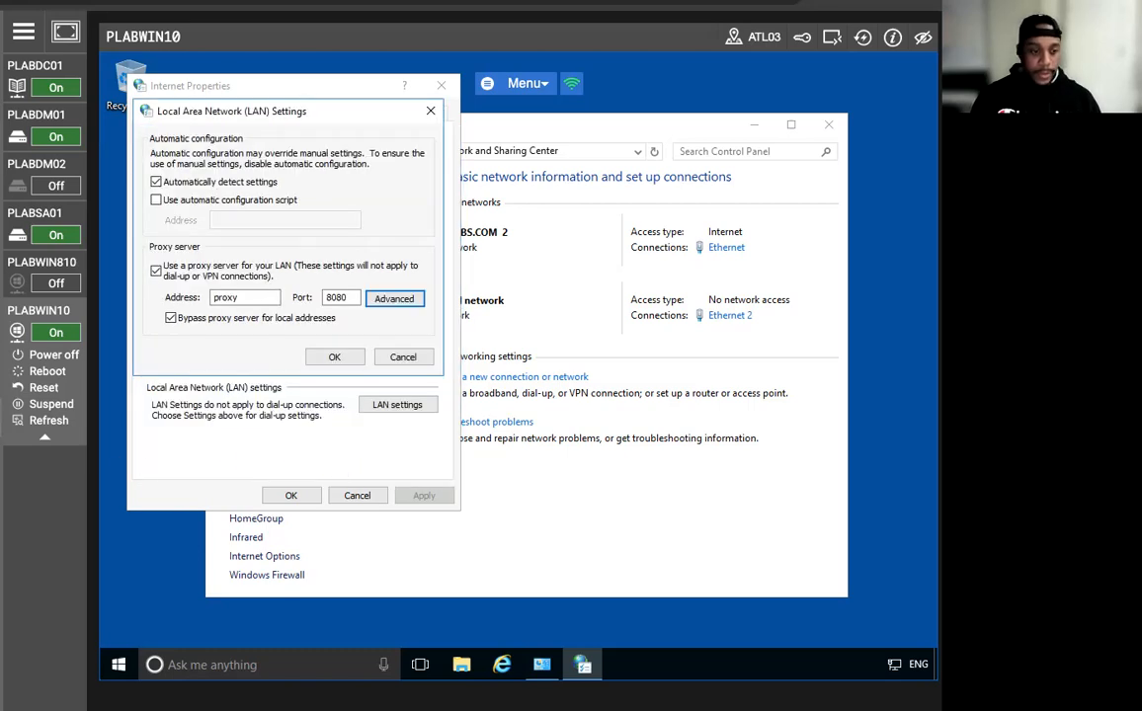
pyautogui.click(342, 360)
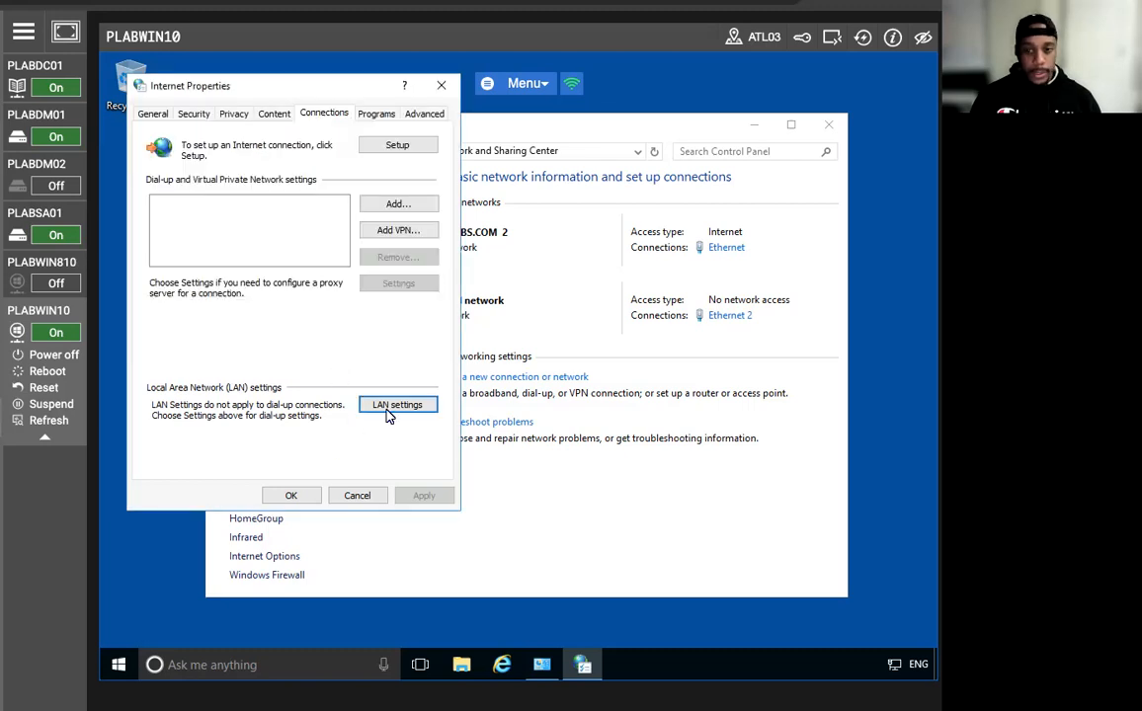
pyautogui.click(288, 497)
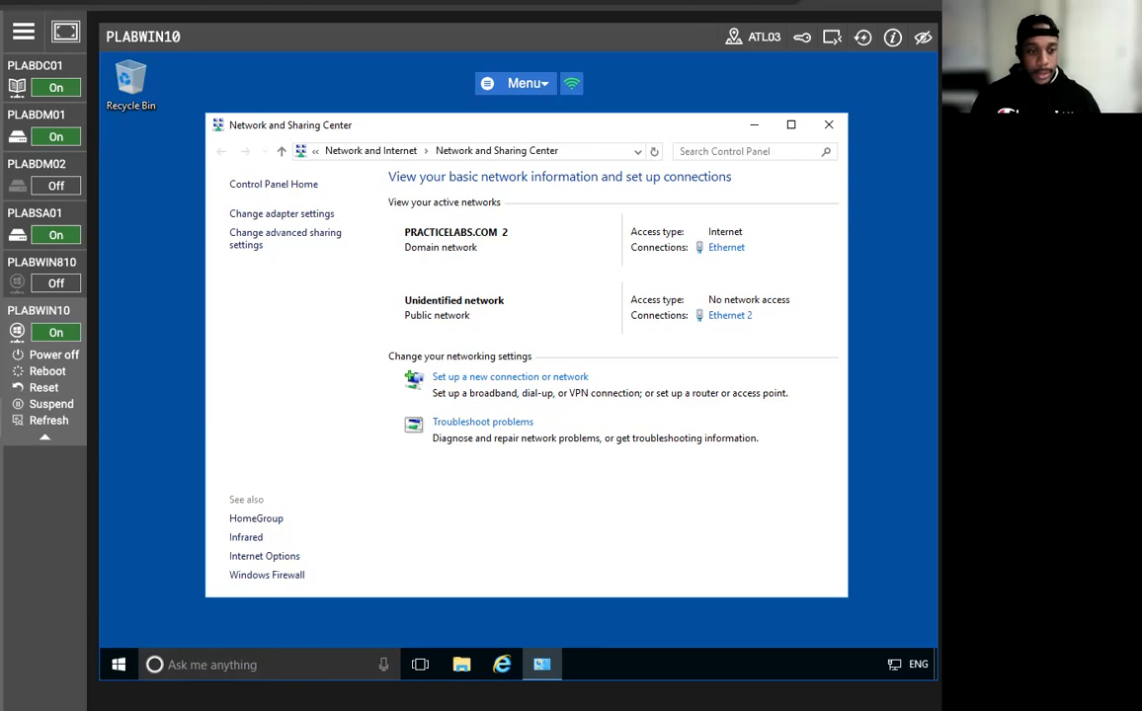
pyautogui.click(503, 666)
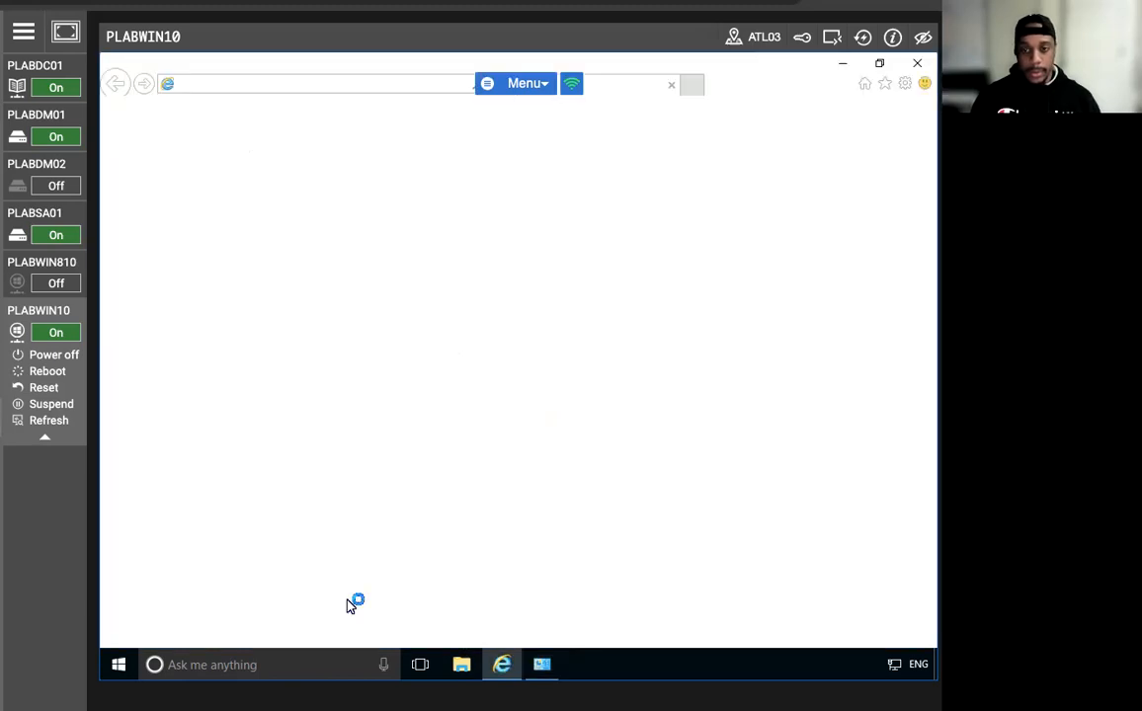
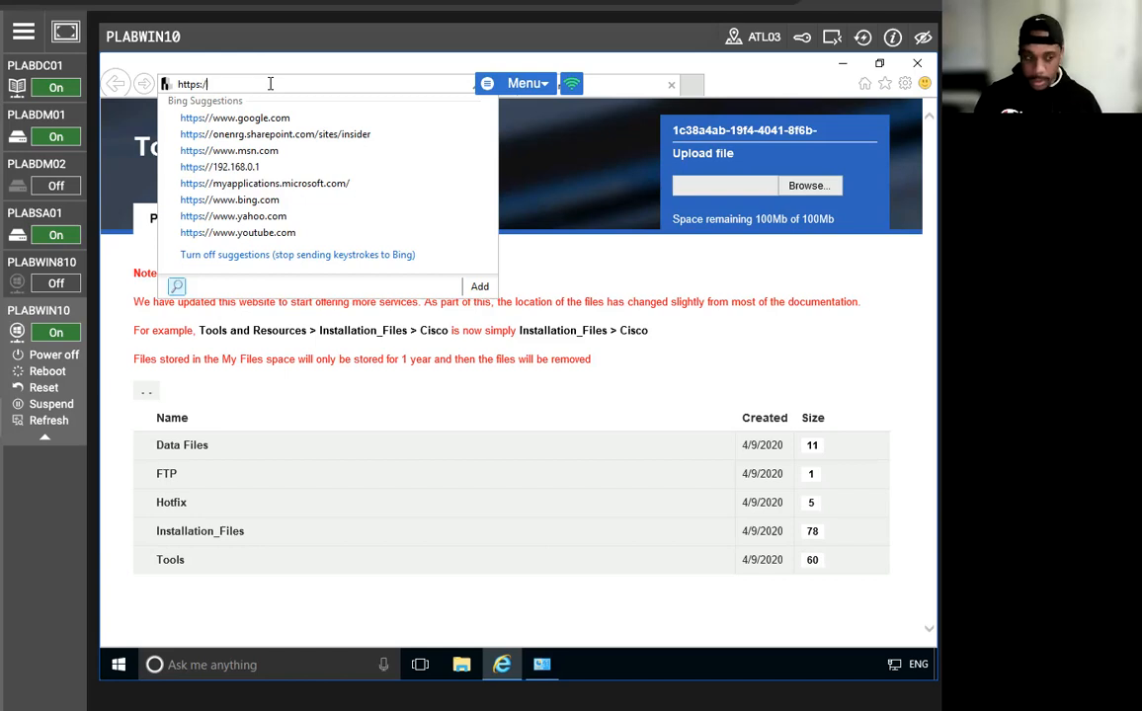
pyautogui.write('b')
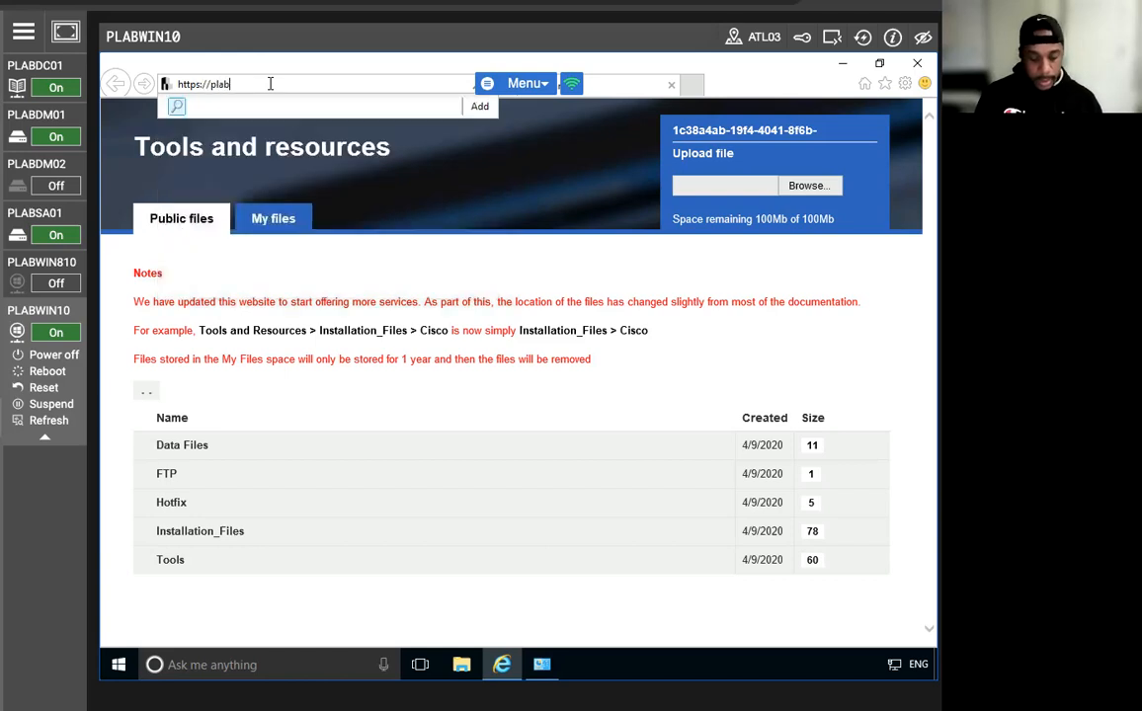
pyautogui.write('dc01.practicelabs.com')
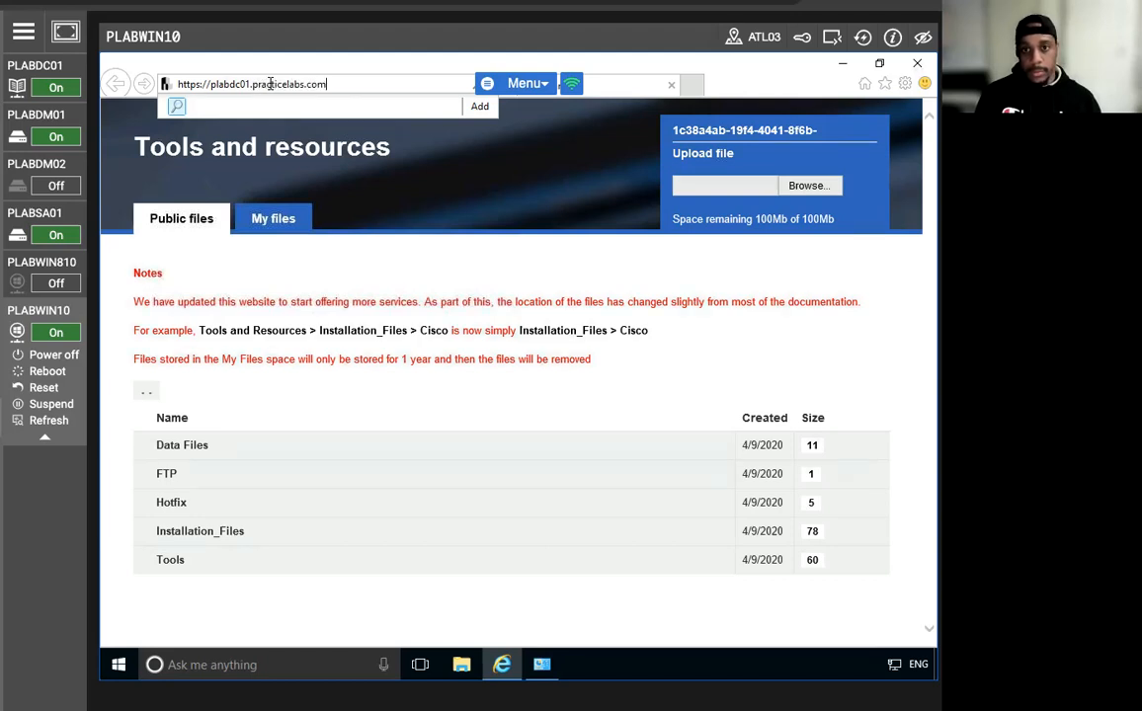
pyautogui.write('/')
pyautogui.press('BackSpace')
pyautogui.write('/')
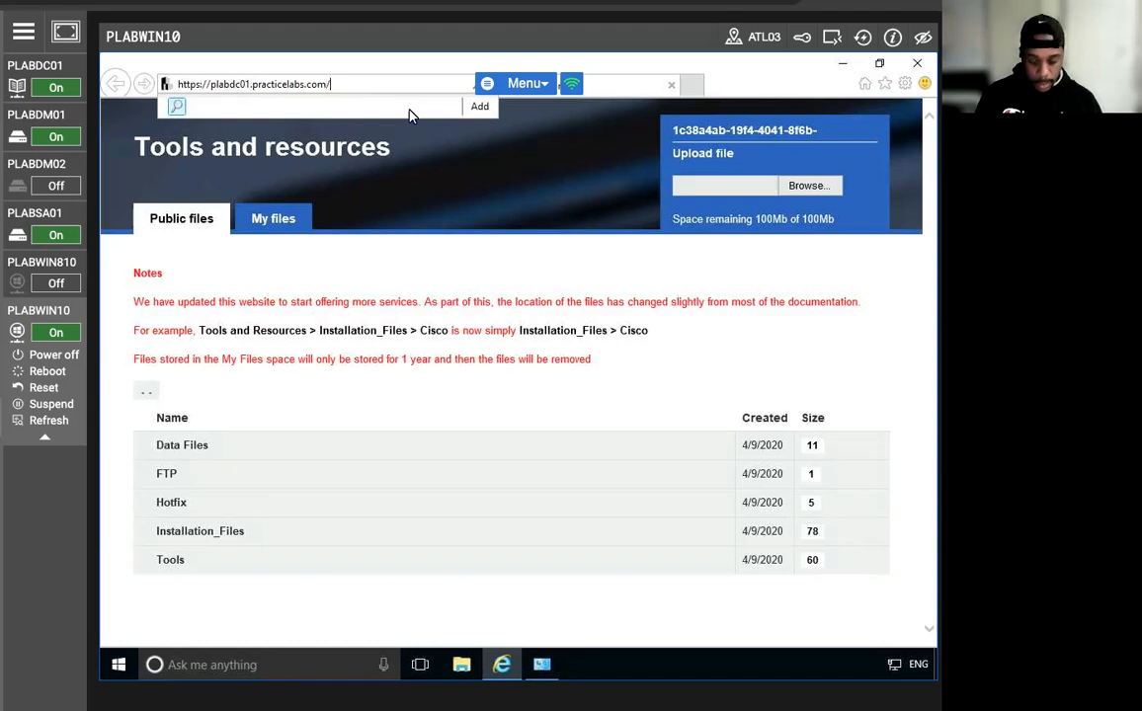
pyautogui.write('federationmet')
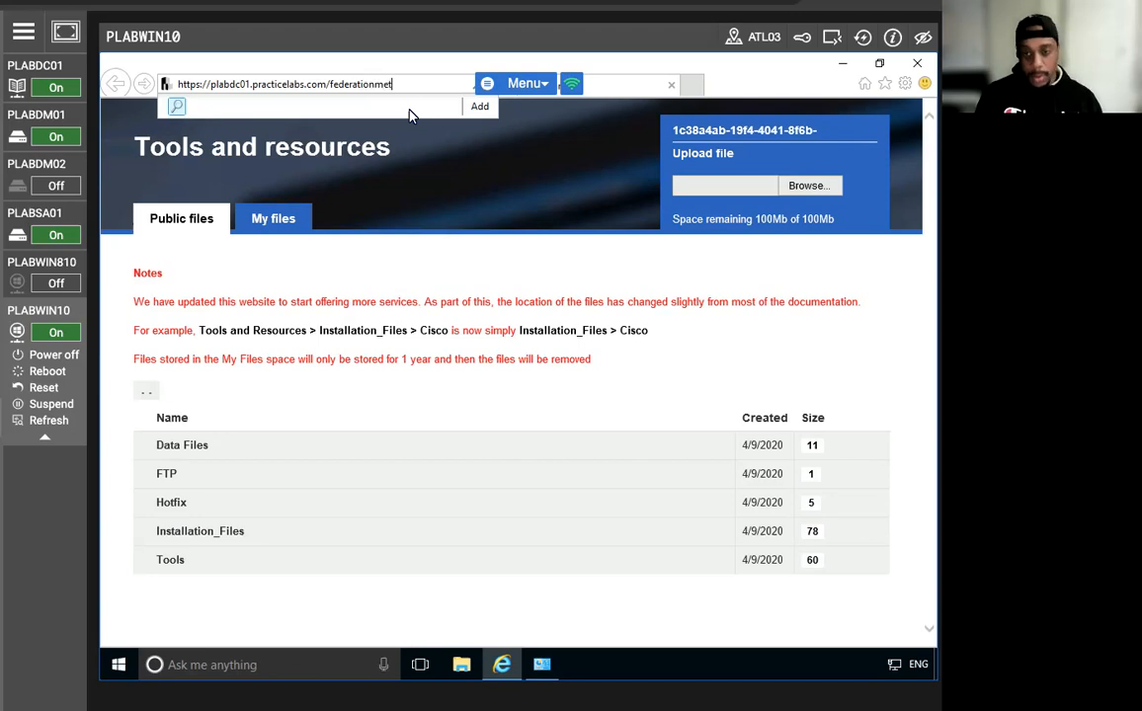
pyautogui.write('adata/')
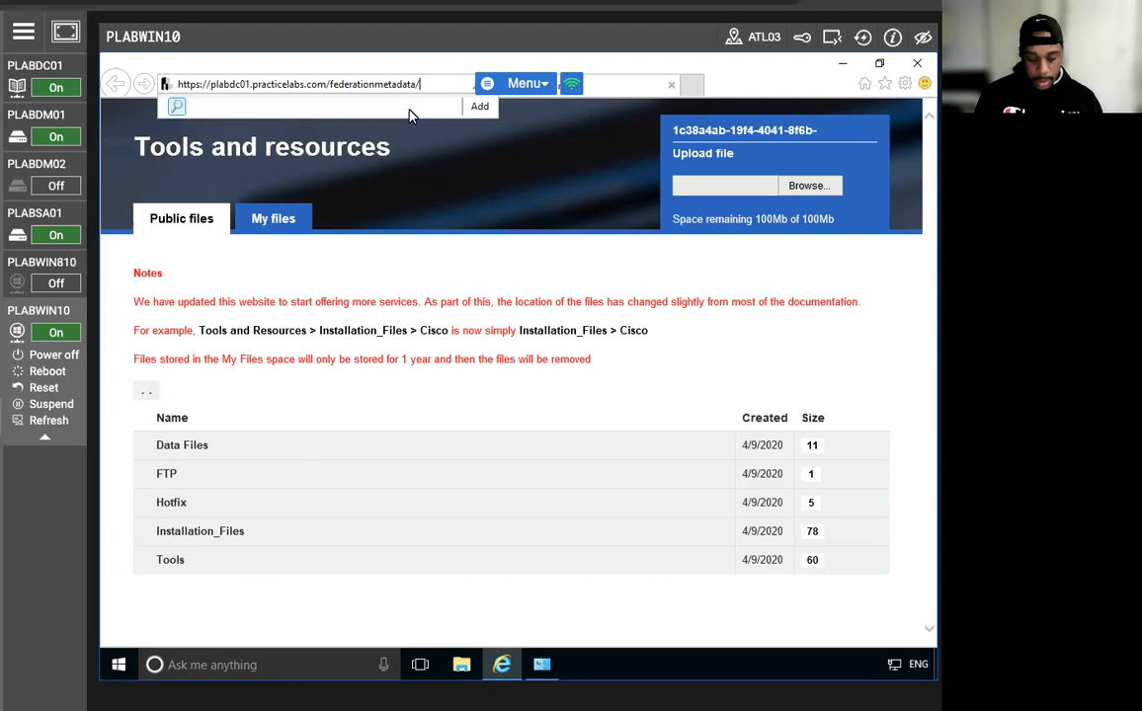
pyautogui.write('2007')
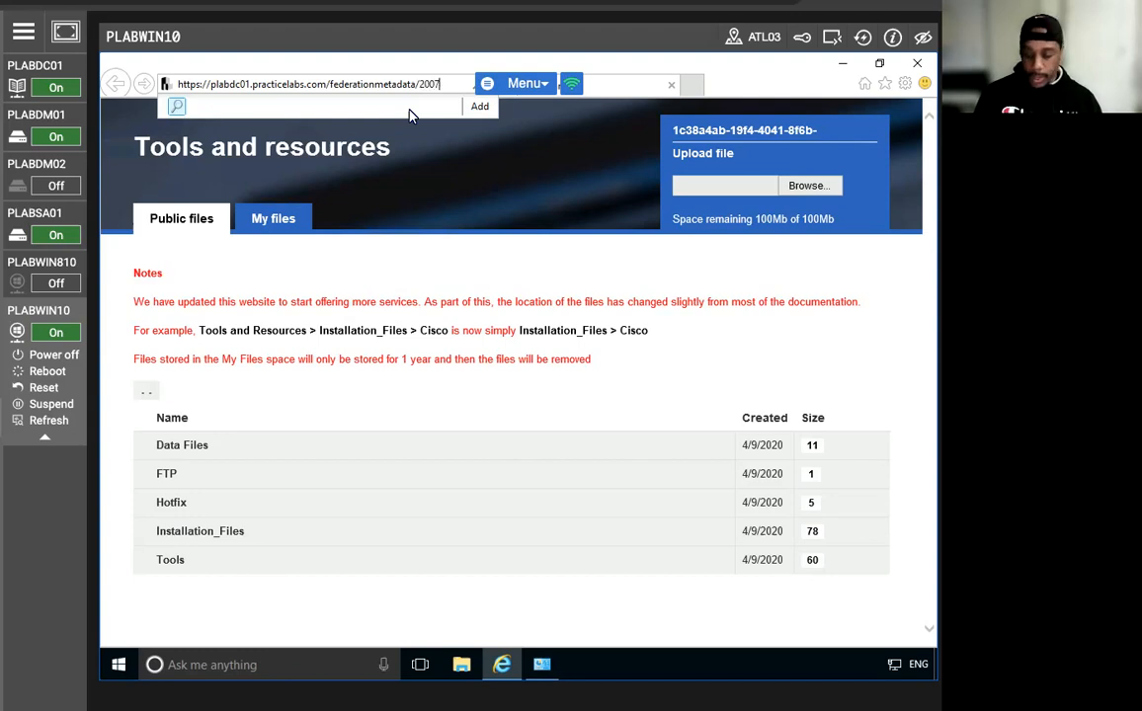
pyautogui.write('-06')
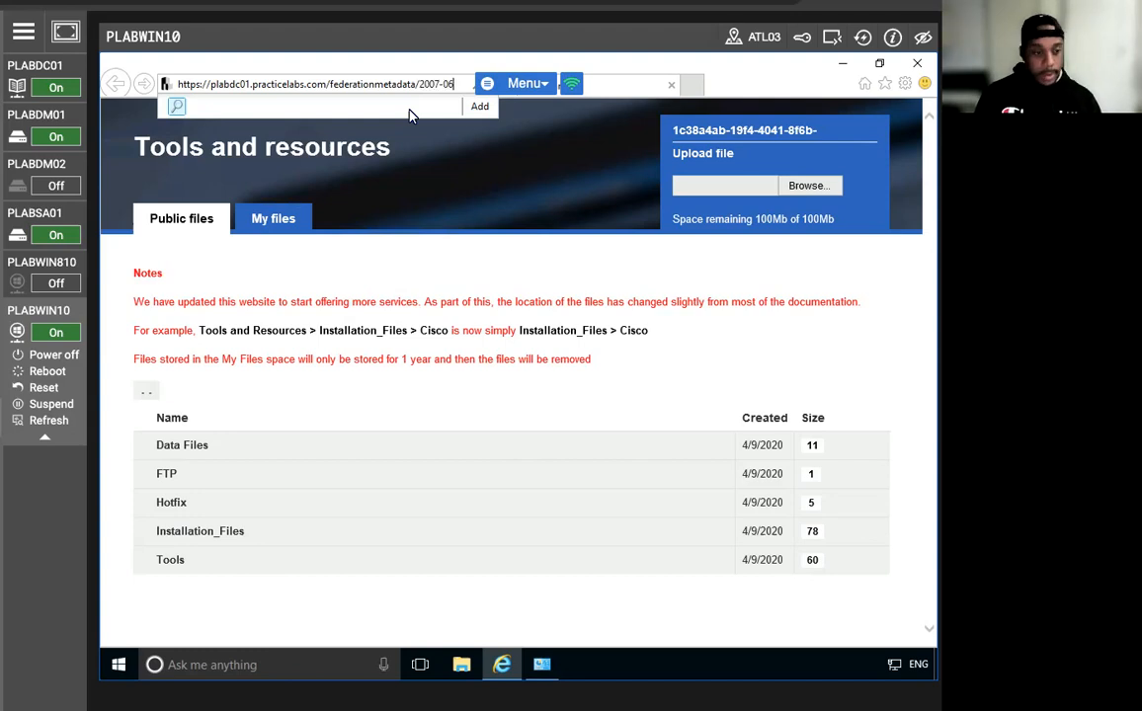
pyautogui.write('/federation')
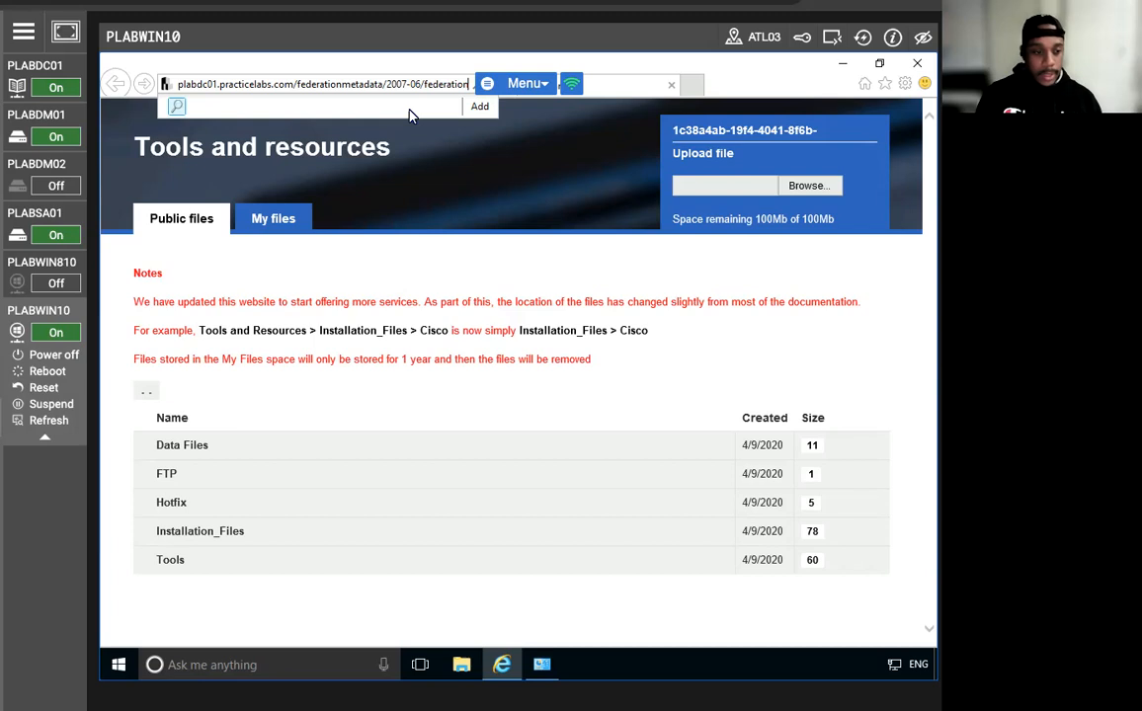
pyautogui.write('meta')
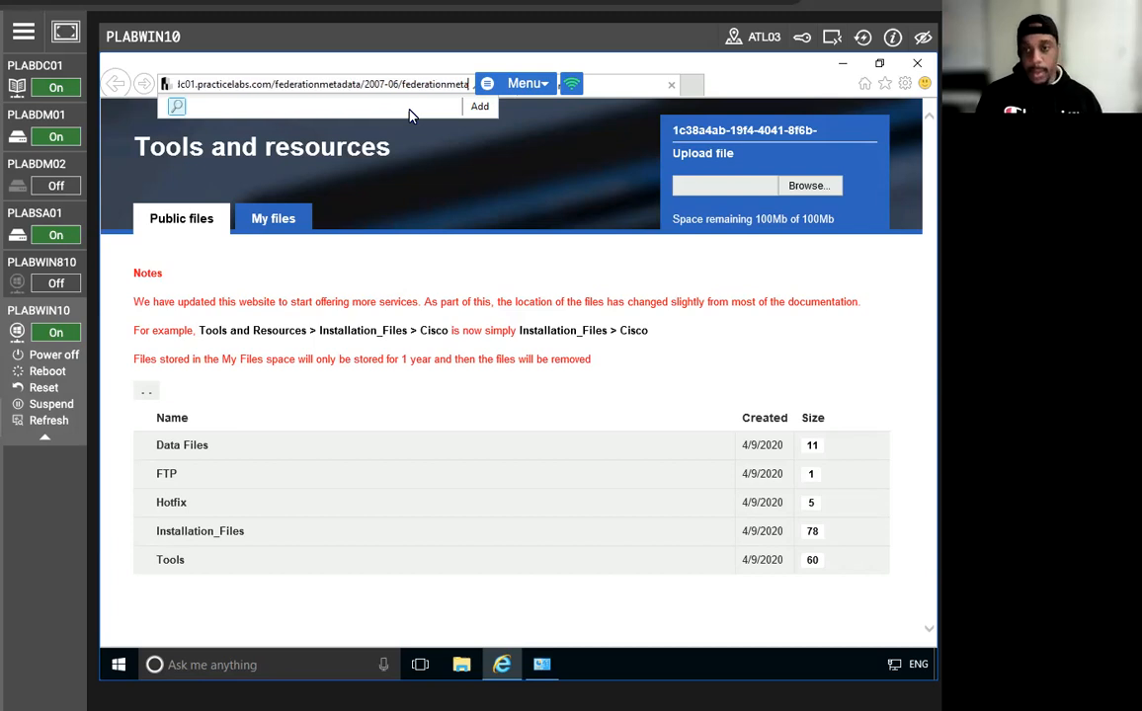
pyautogui.write('data')
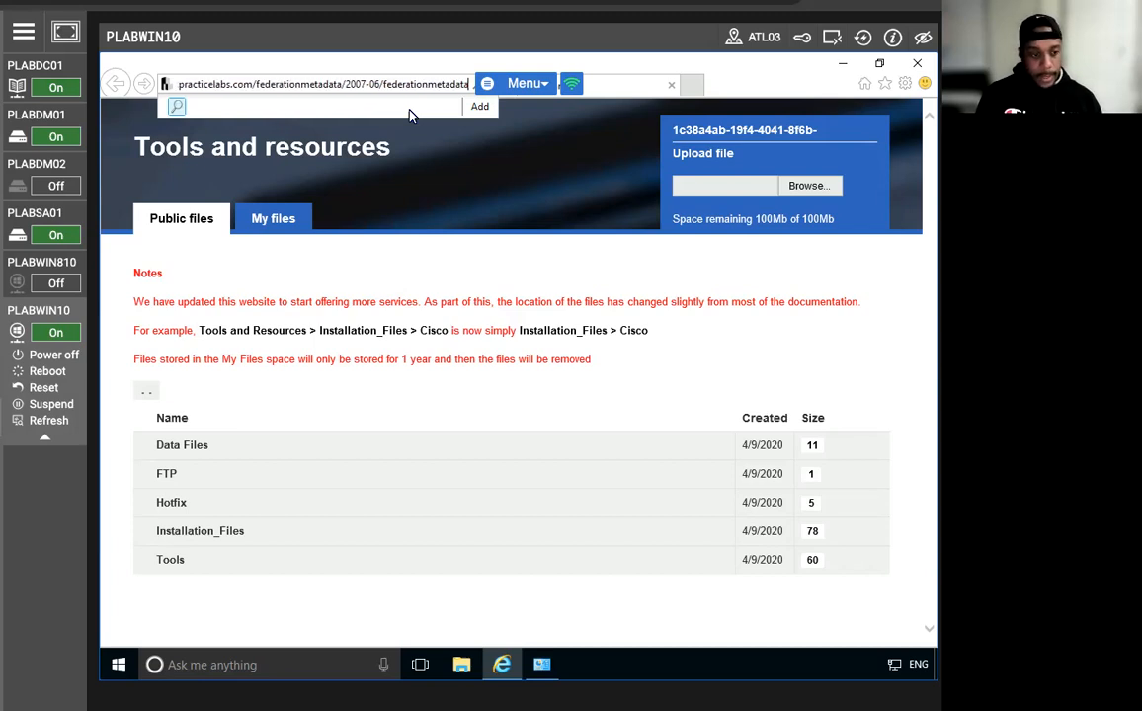
pyautogui.write('.xml')
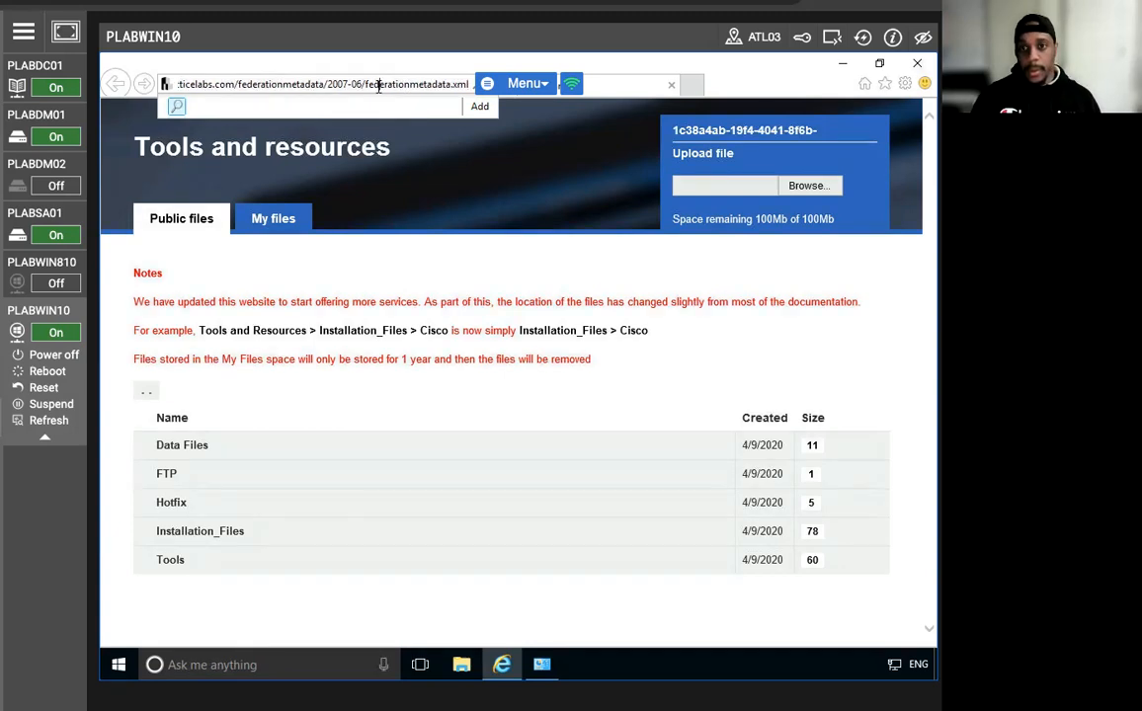
# Copy the address and load it, which returns 'This page can't be displayed'.
pyautogui.hotkey('ctrl', 'a')
pyautogui.rightClick(380, 87)
pyautogui.click(418, 140)
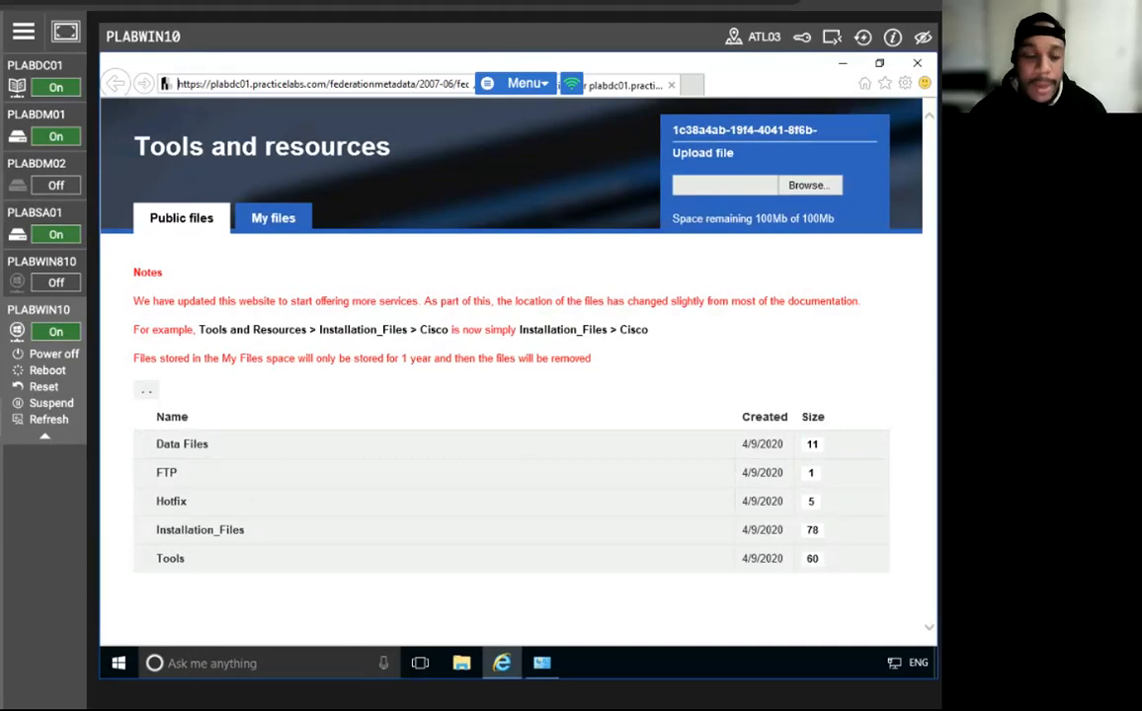
pyautogui.press('Return')
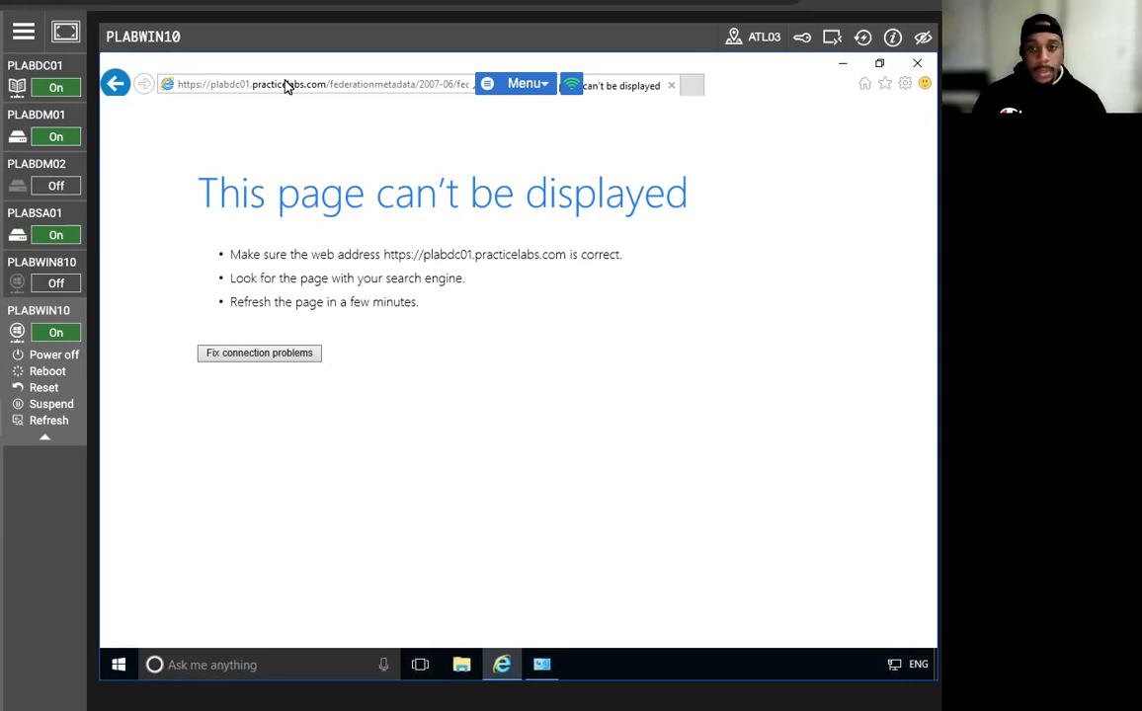
# Open Notepad and paste the copied plabdc01 metadata address into it.
pyautogui.click(234, 676)
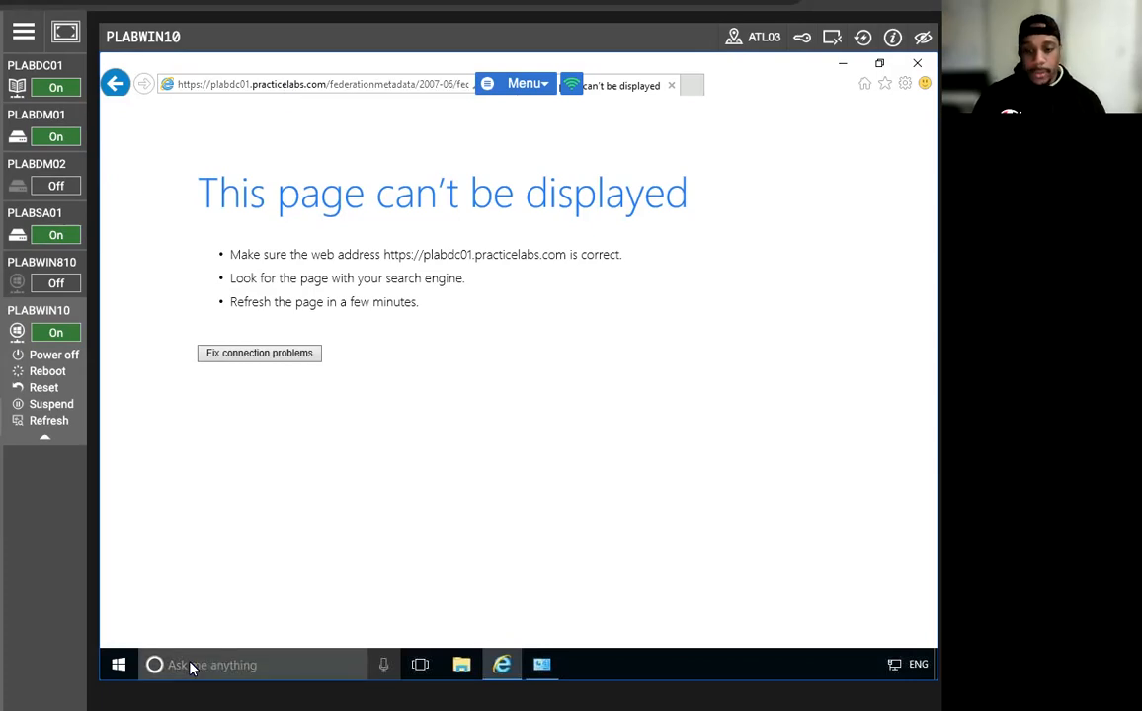
pyautogui.write('note')
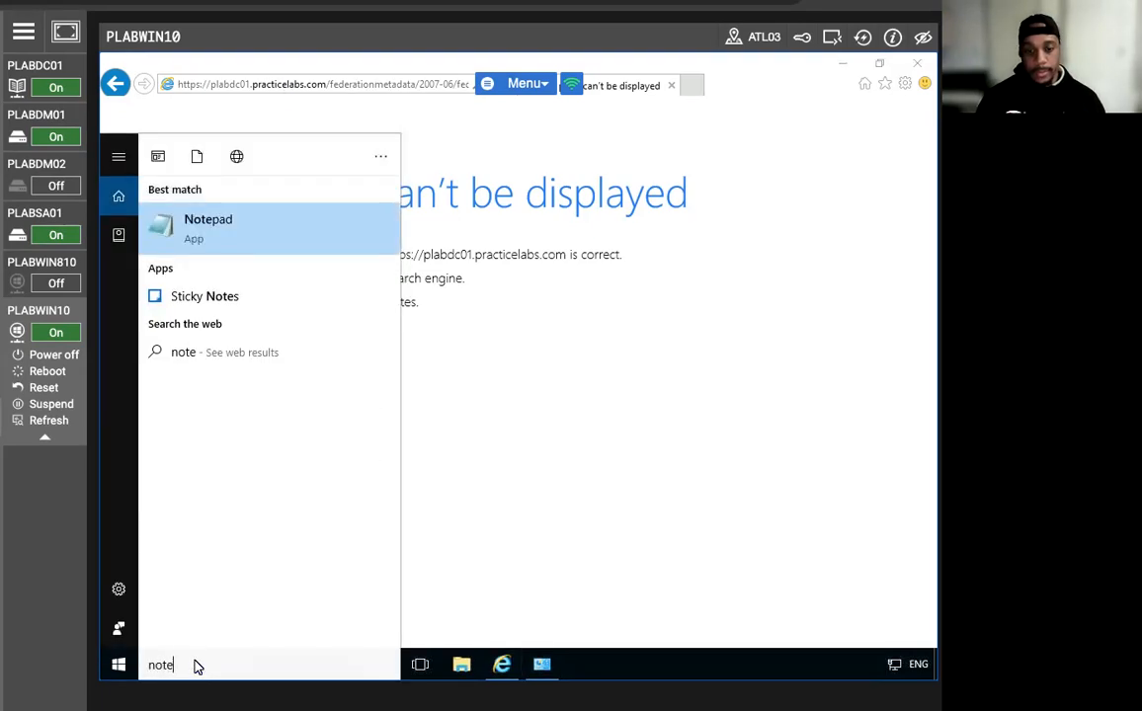
pyautogui.click(255, 228)
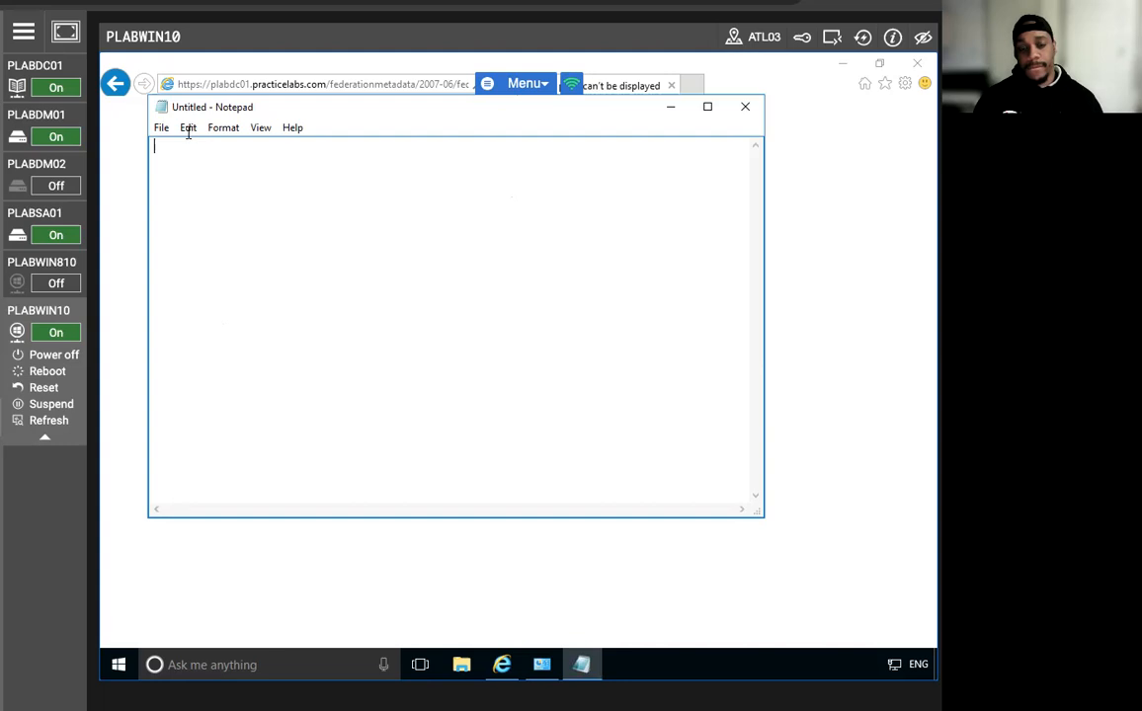
pyautogui.rightClick(280, 280)
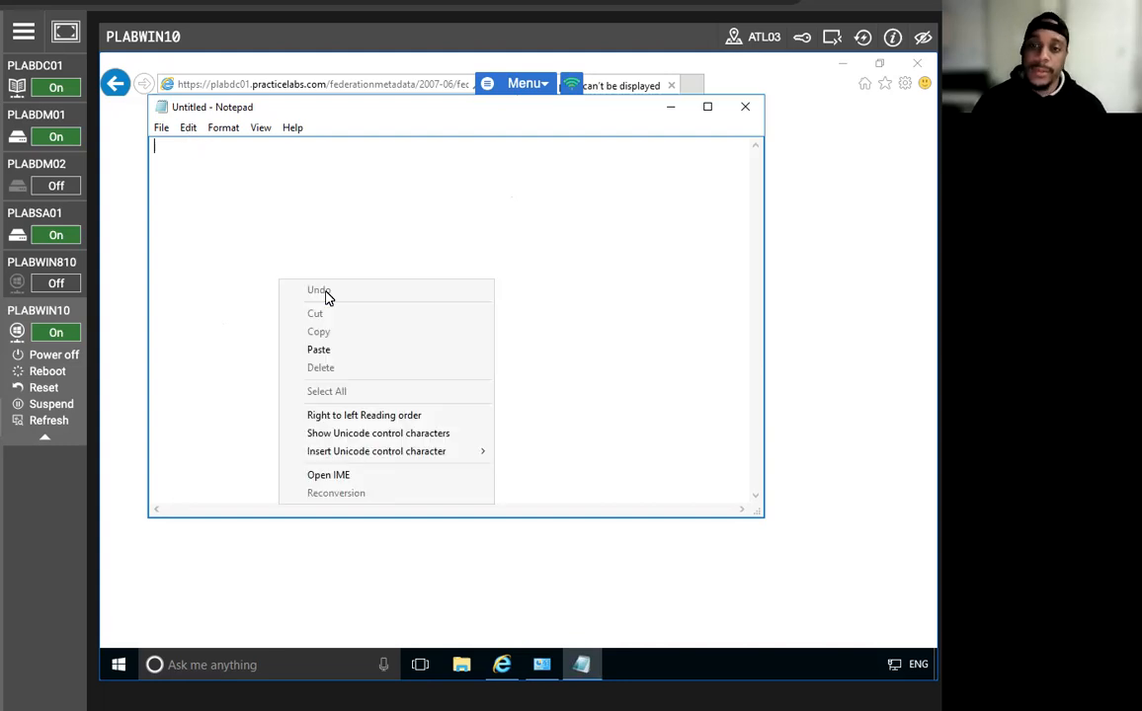
pyautogui.click(331, 350)
pyautogui.press('Return')
pyautogui.press('Return')
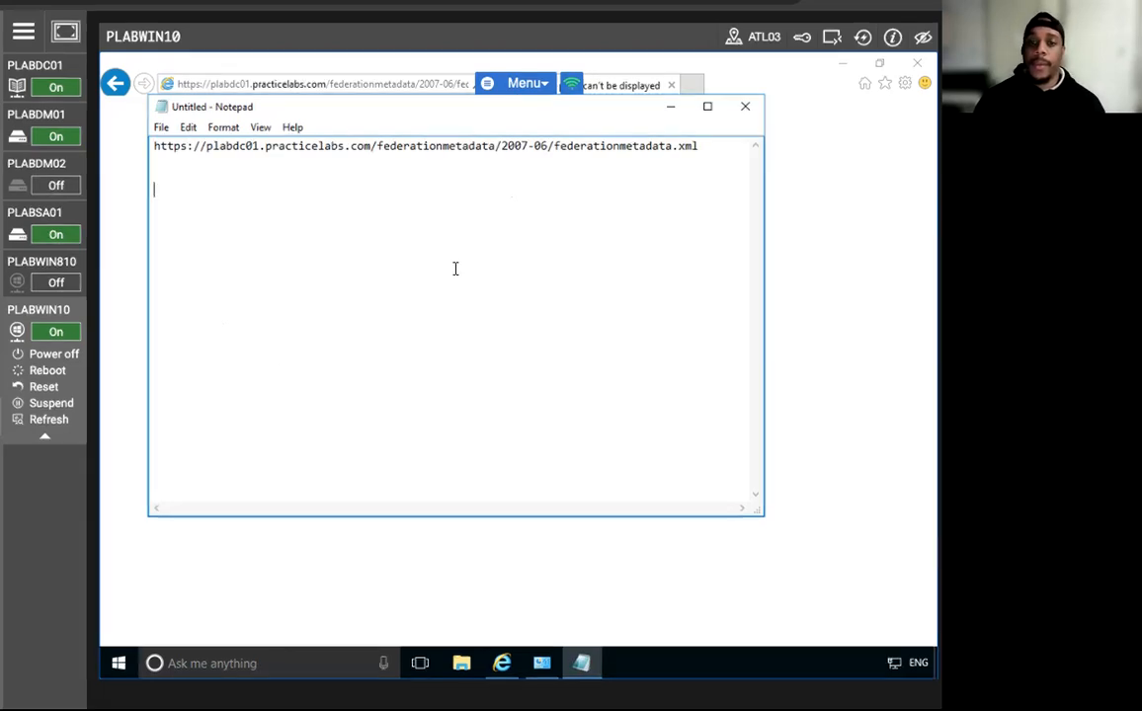
pyautogui.write('https:')
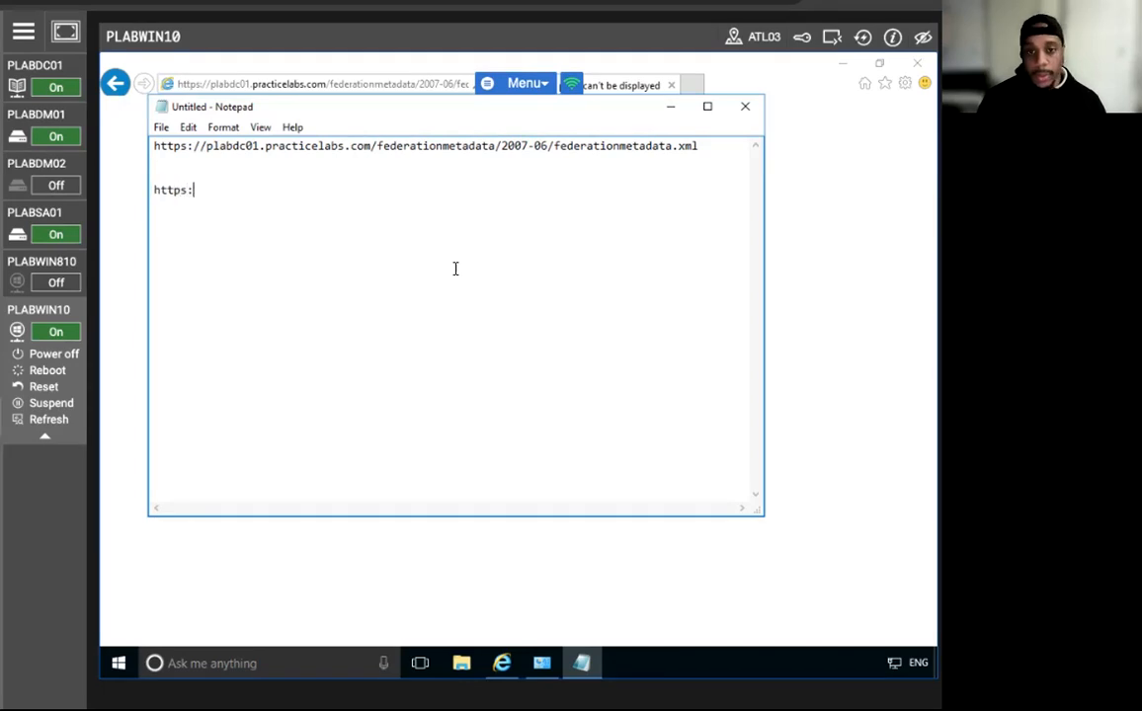
pyautogui.write('//adf')
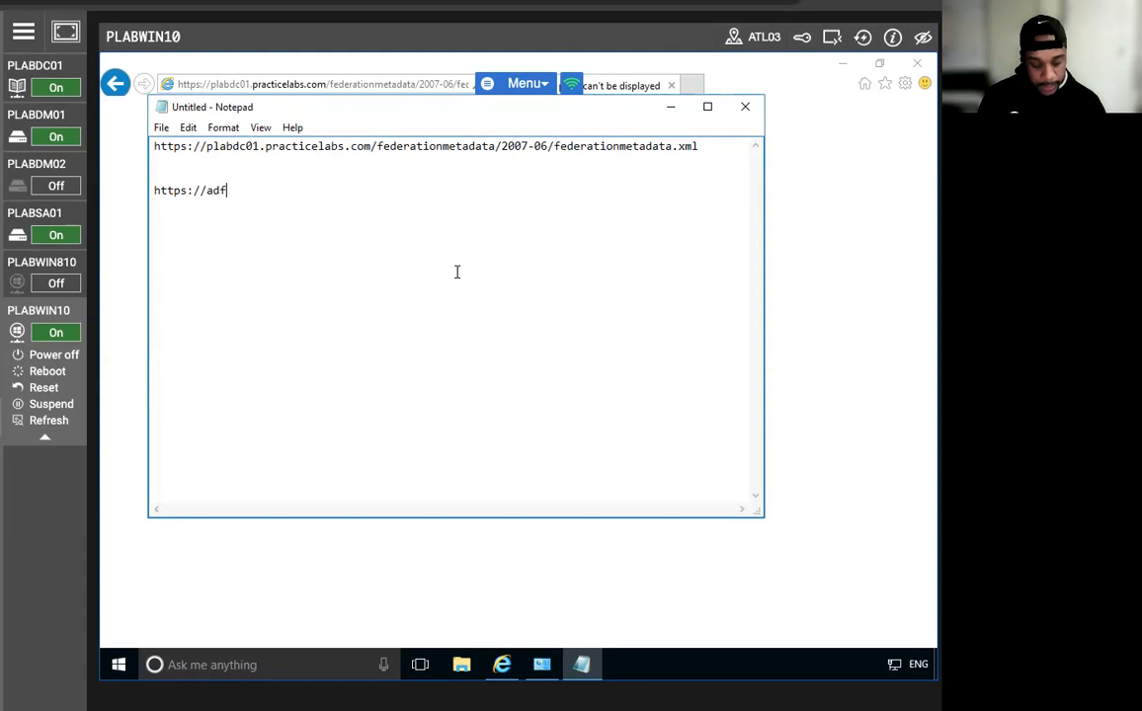
pyautogui.write('s.prac')
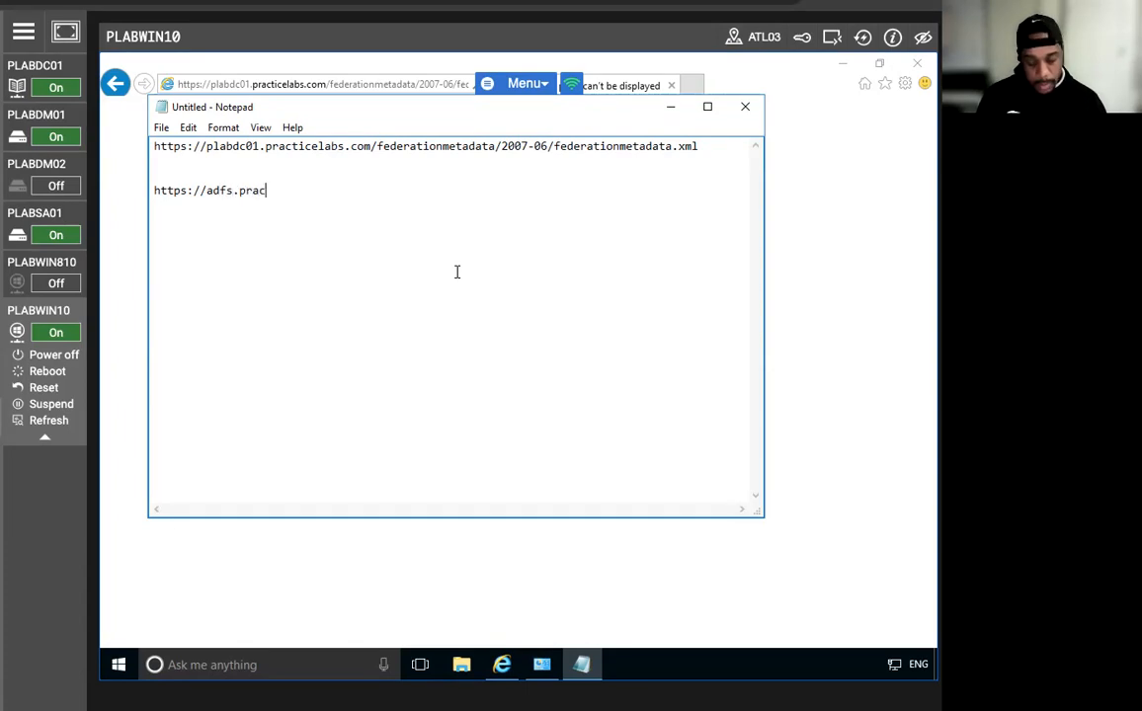
pyautogui.write('ticelabs')
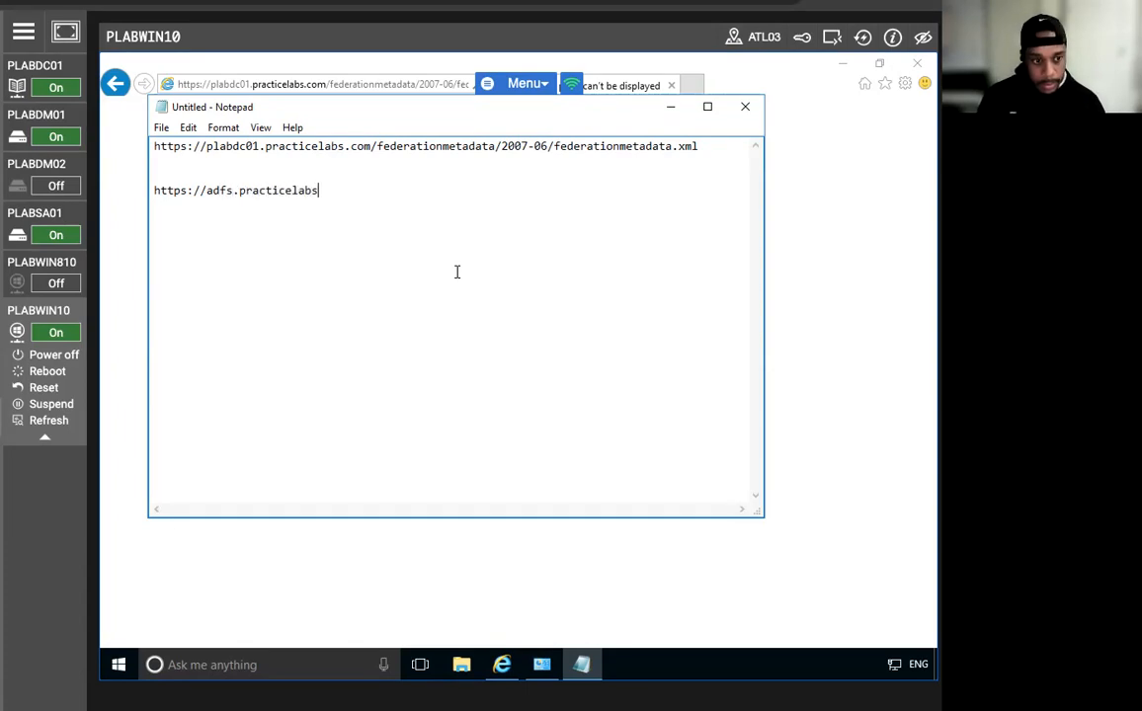
pyautogui.write('.com/')
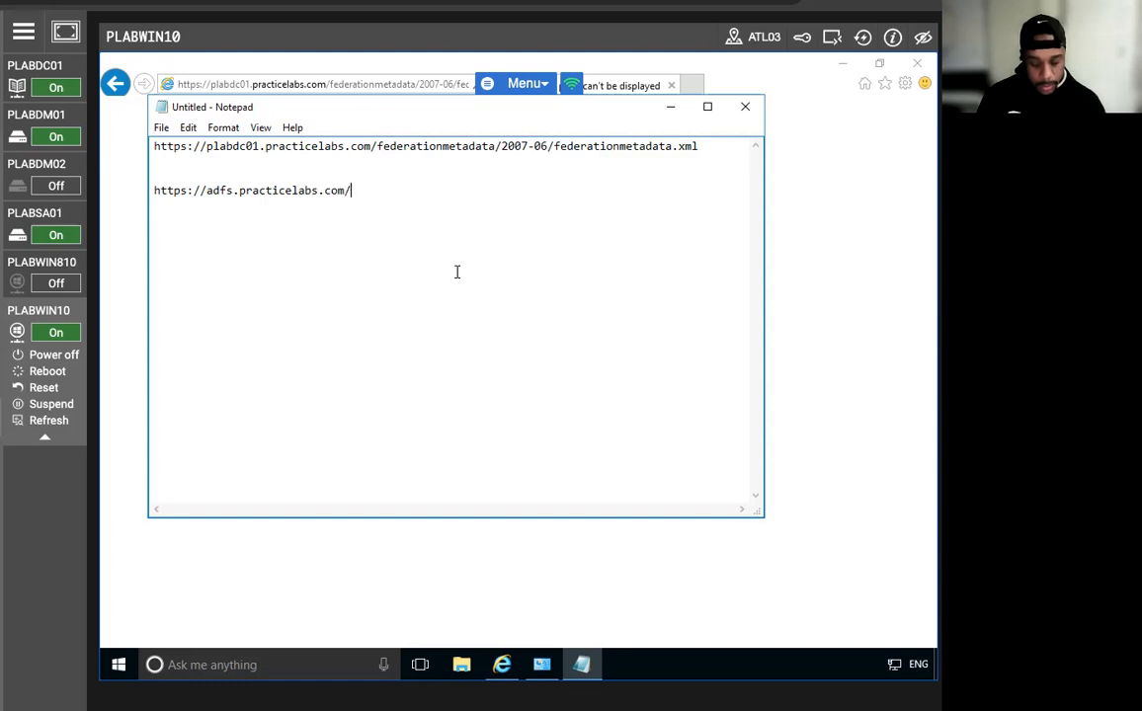
pyautogui.write('federat')
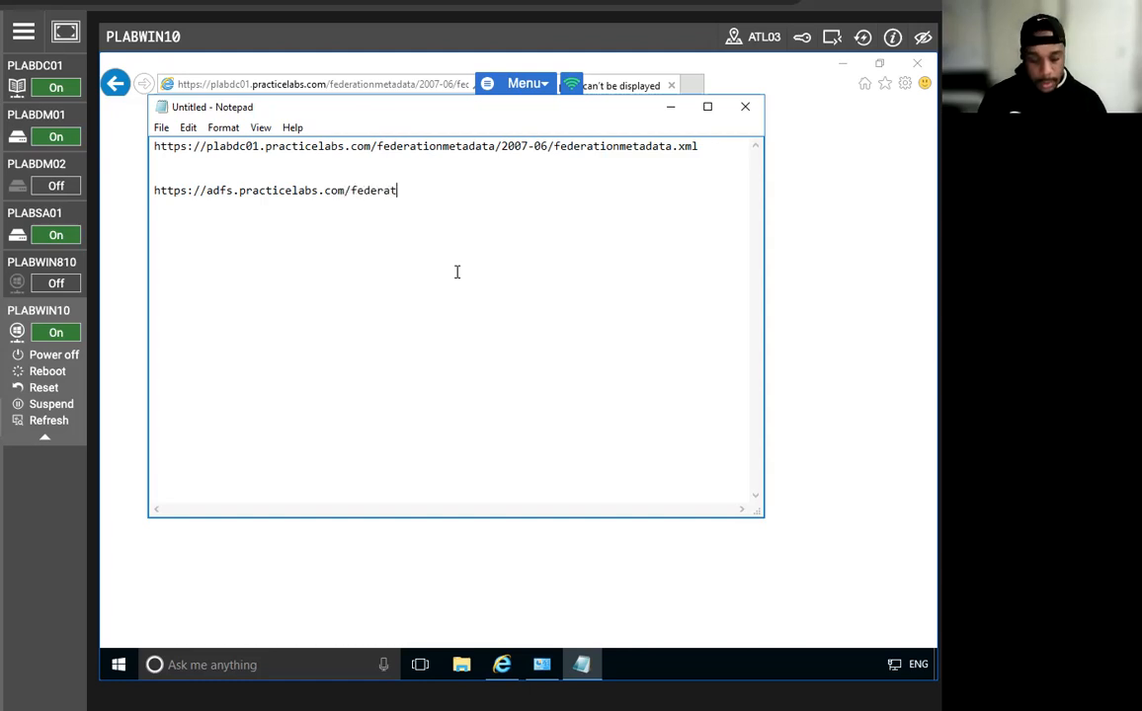
pyautogui.write('ionmeta')
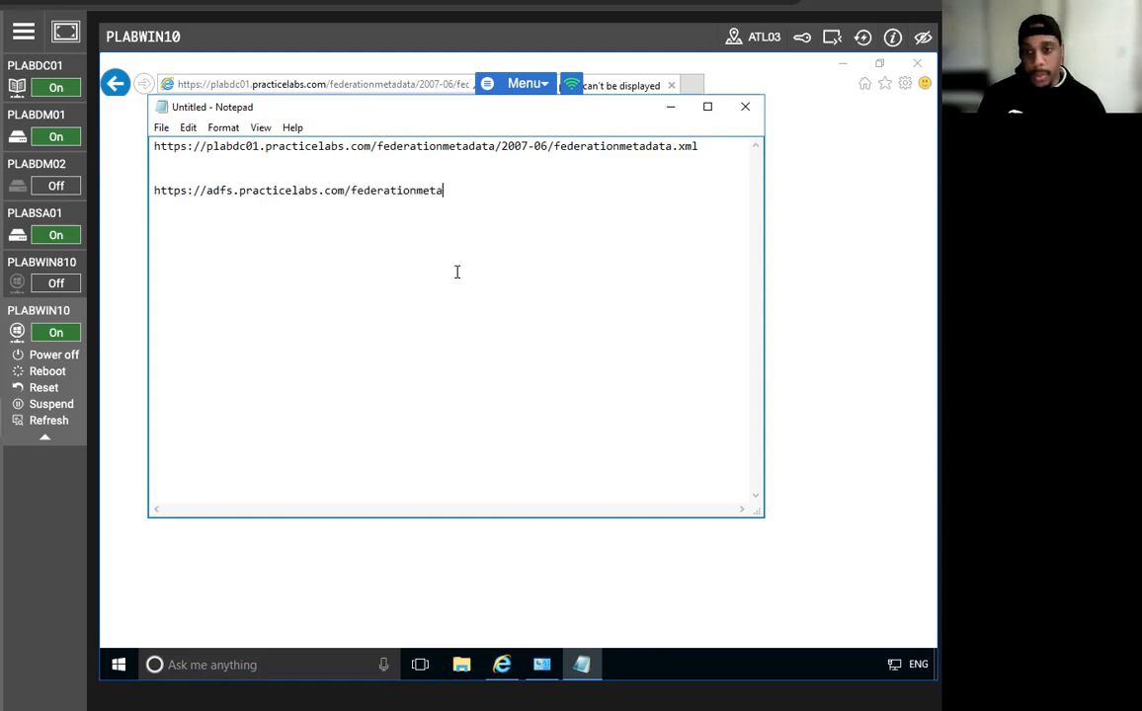
pyautogui.write('data')
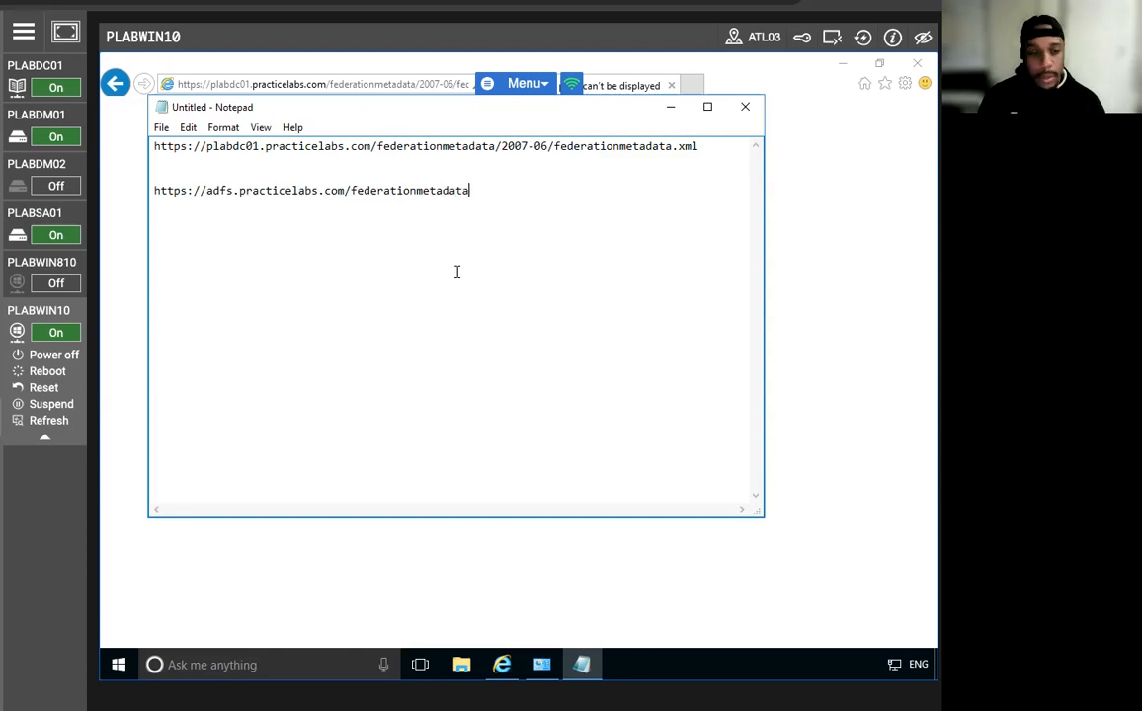
pyautogui.write('/2')
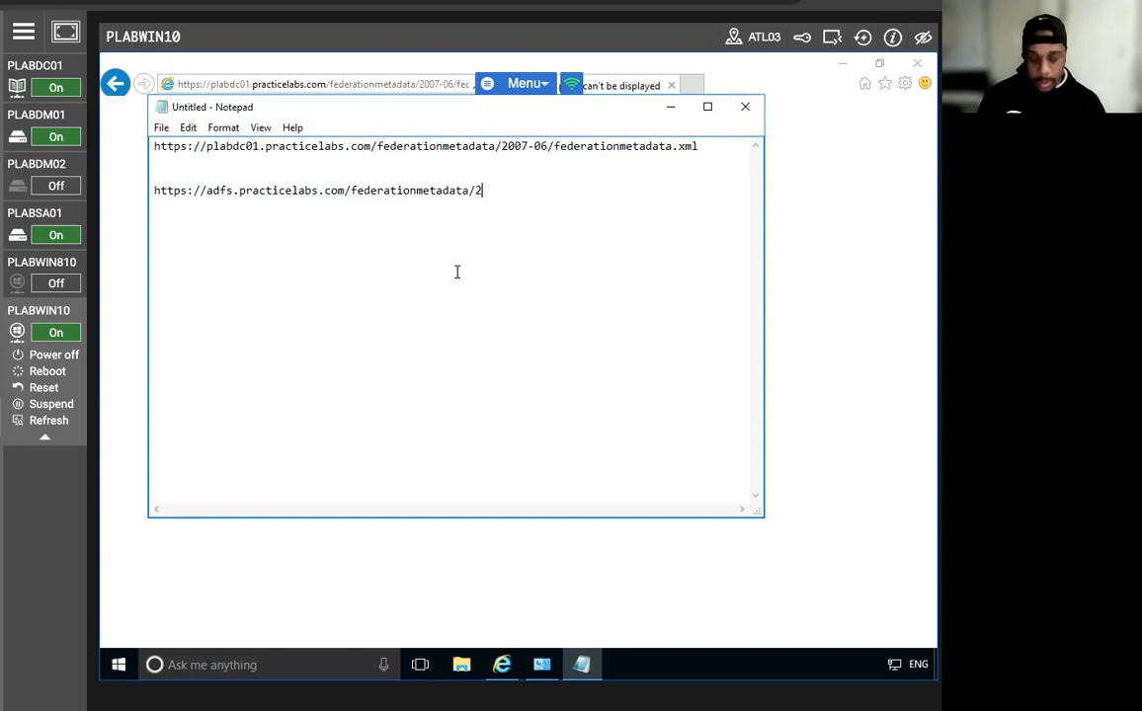
pyautogui.write('007-')
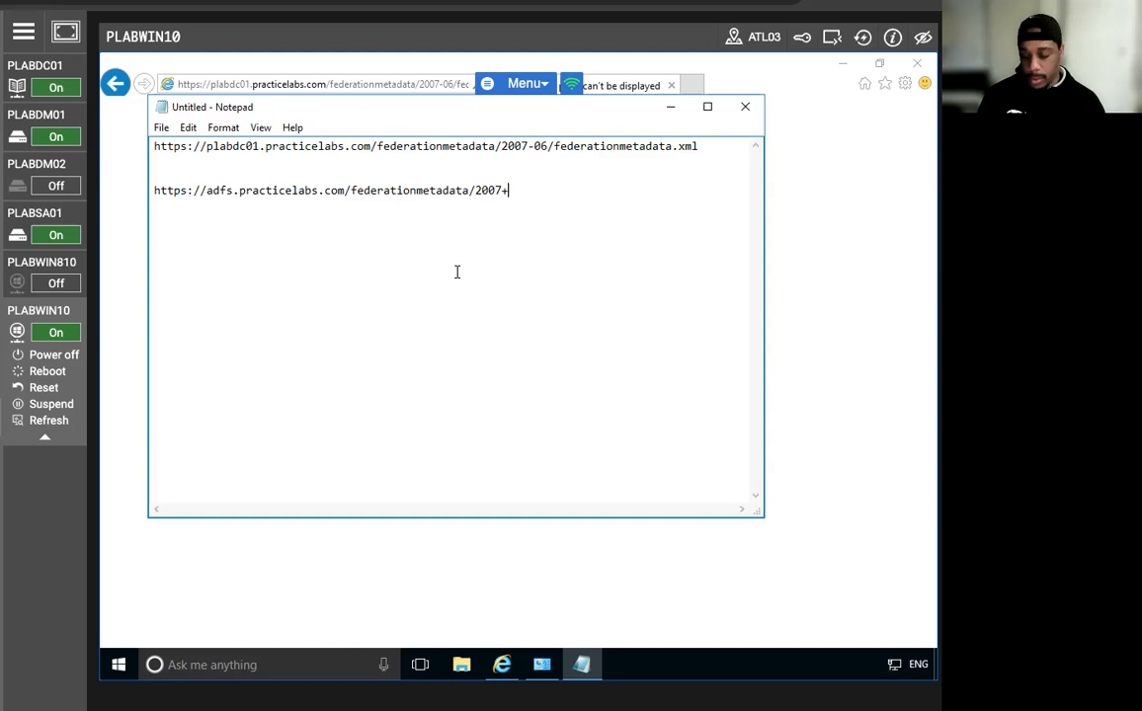
pyautogui.write('06')
pyautogui.write('/feder')
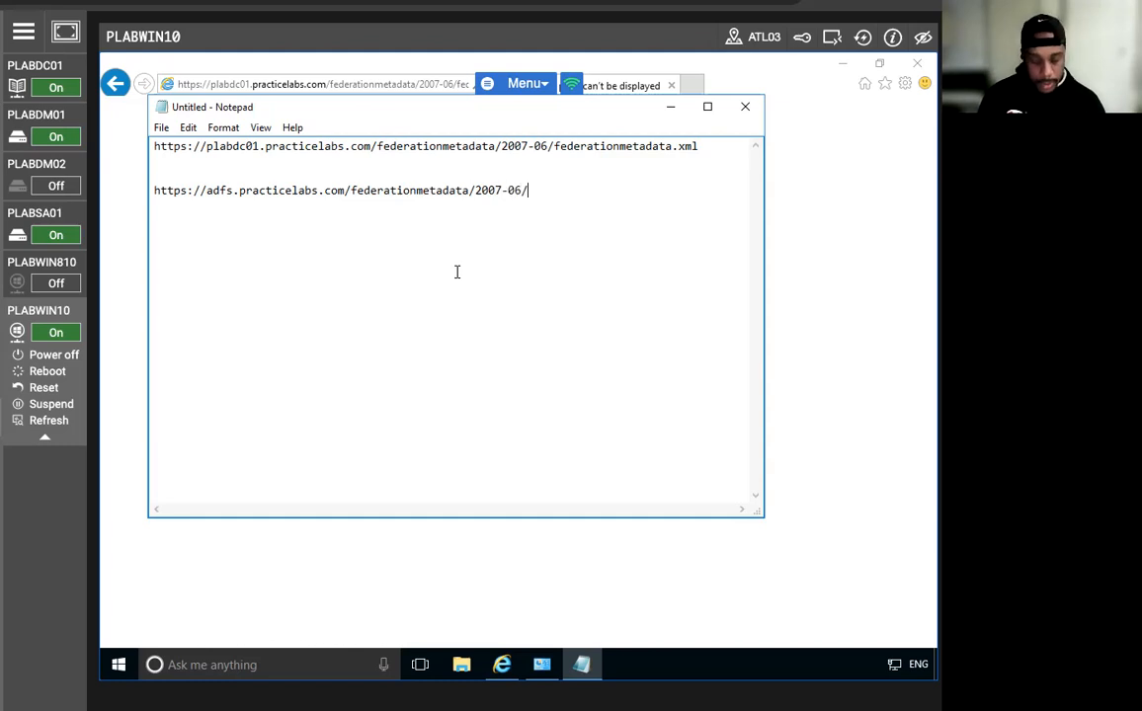
pyautogui.write('atu')
pyautogui.press('BackSpace')
pyautogui.write('uon')
pyautogui.press('BackSpace')
pyautogui.press('BackSpace')
pyautogui.press('BackSpace')
pyautogui.write('ion')
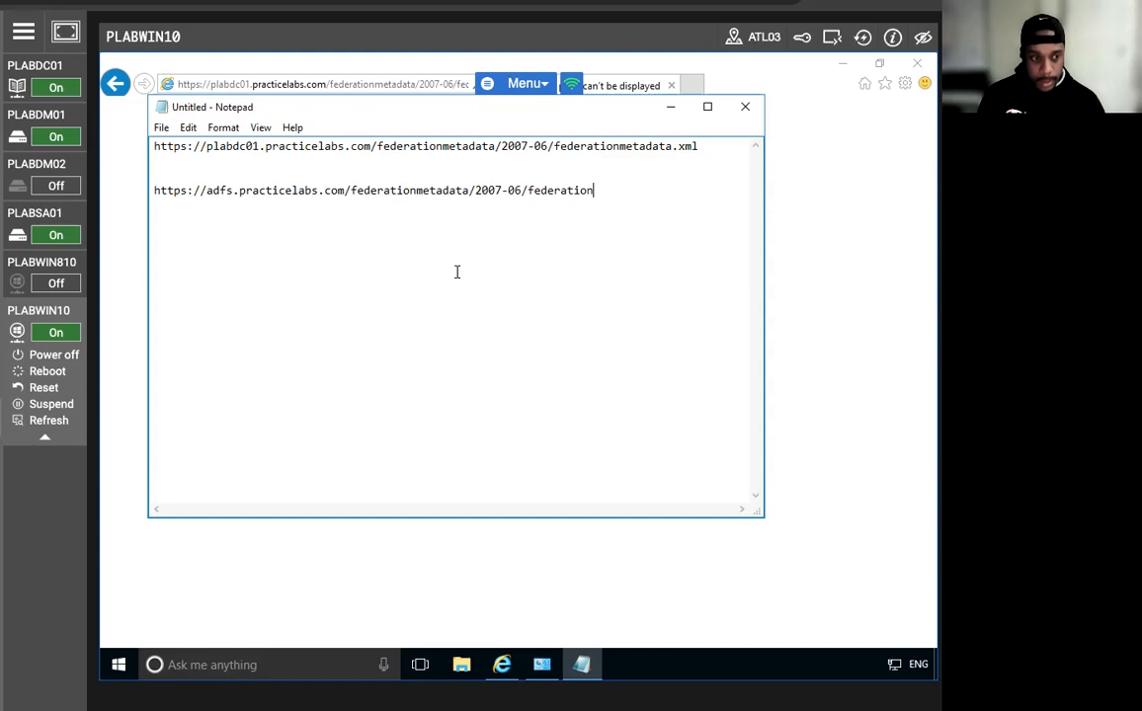
pyautogui.write('meta')
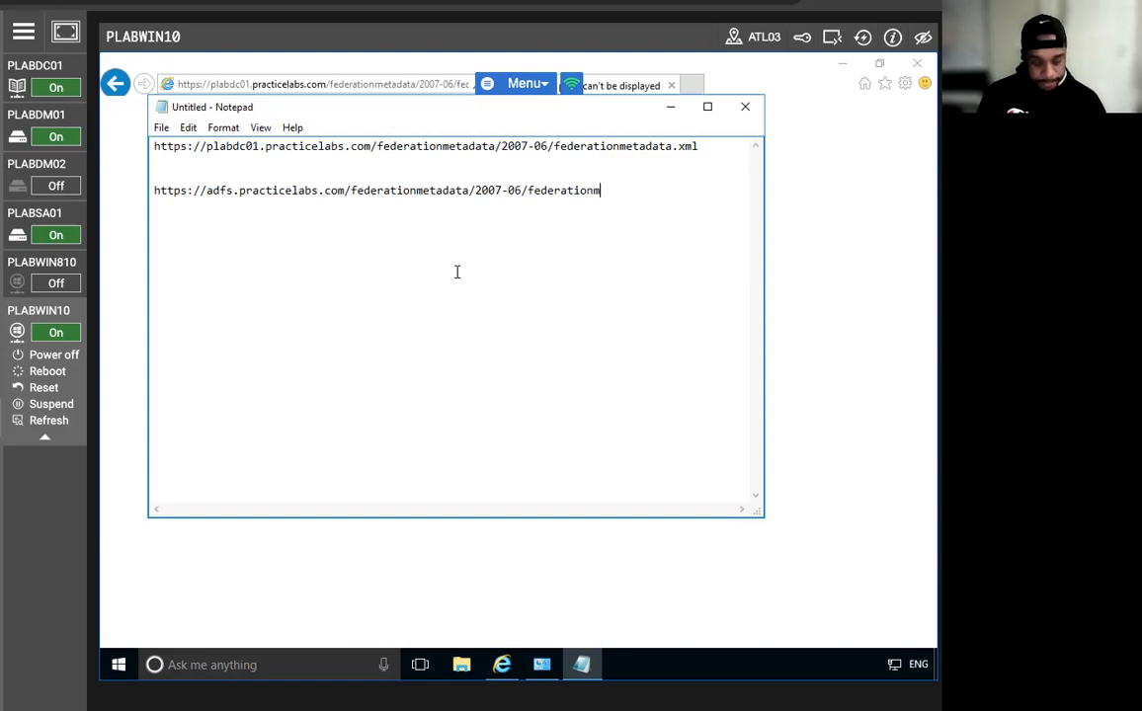
pyautogui.write('dat')
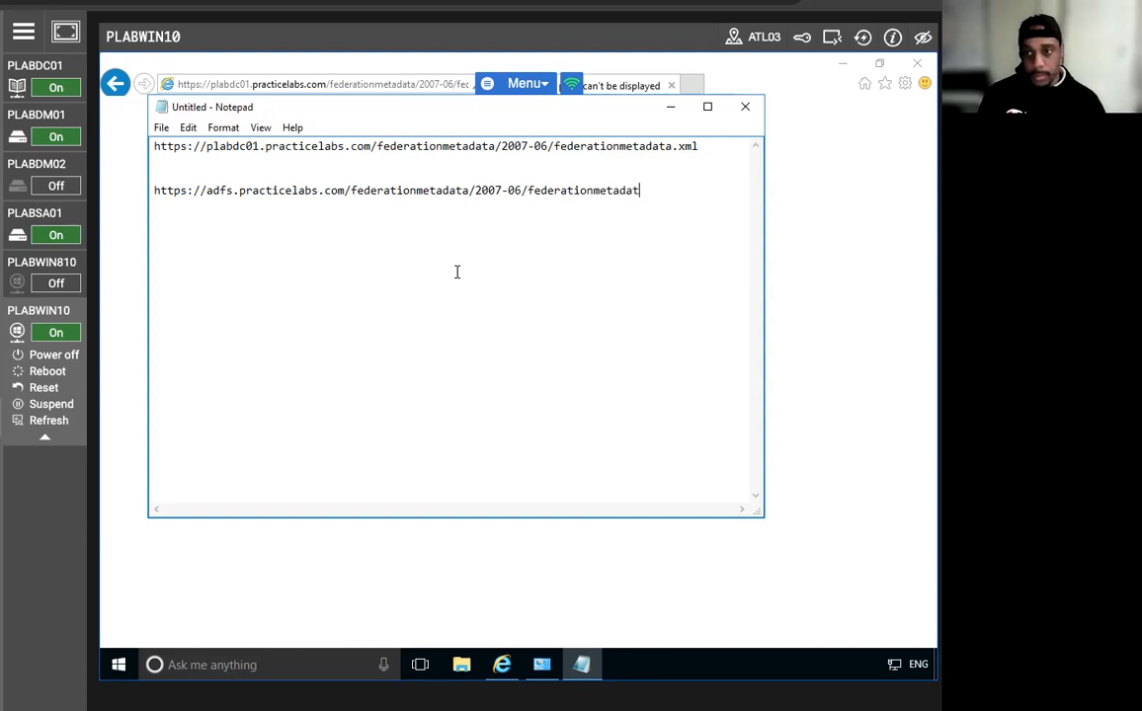
pyautogui.press('BackSpace')
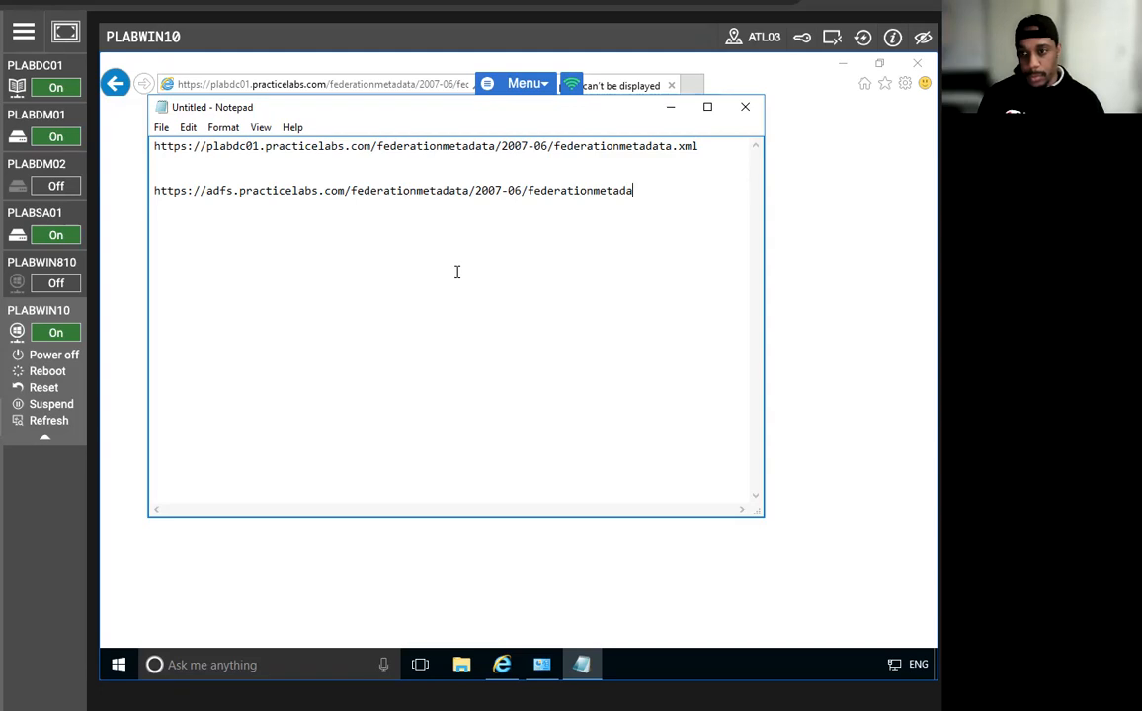
pyautogui.write('ta.')
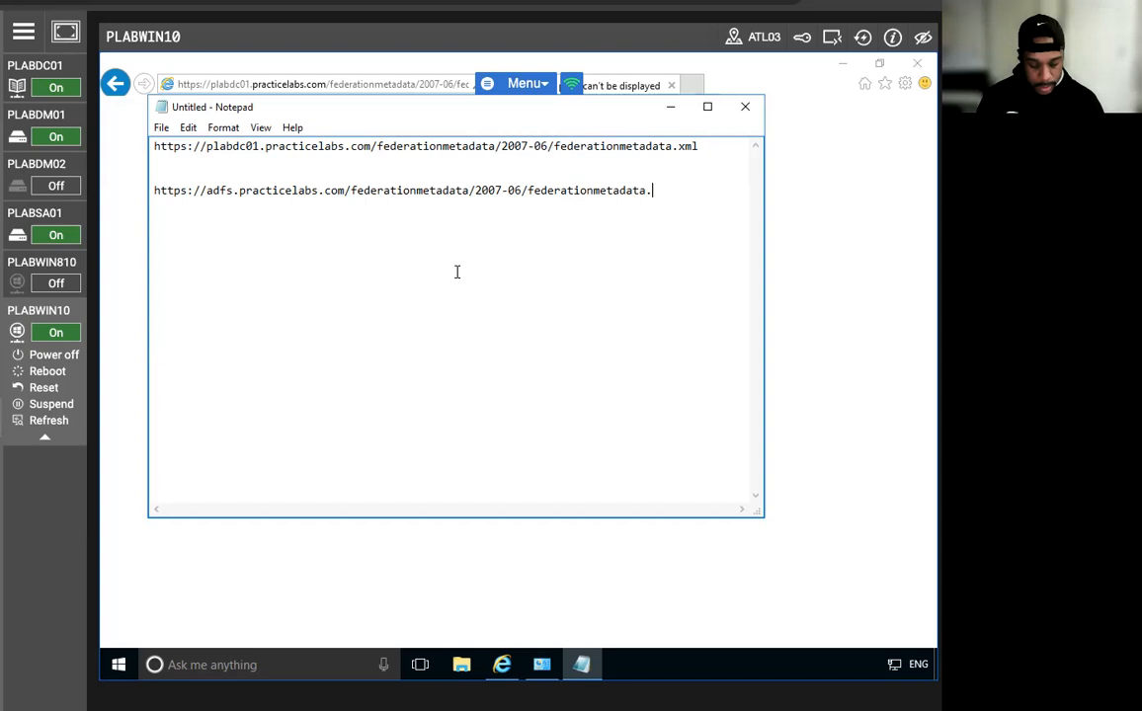
pyautogui.write('xml')
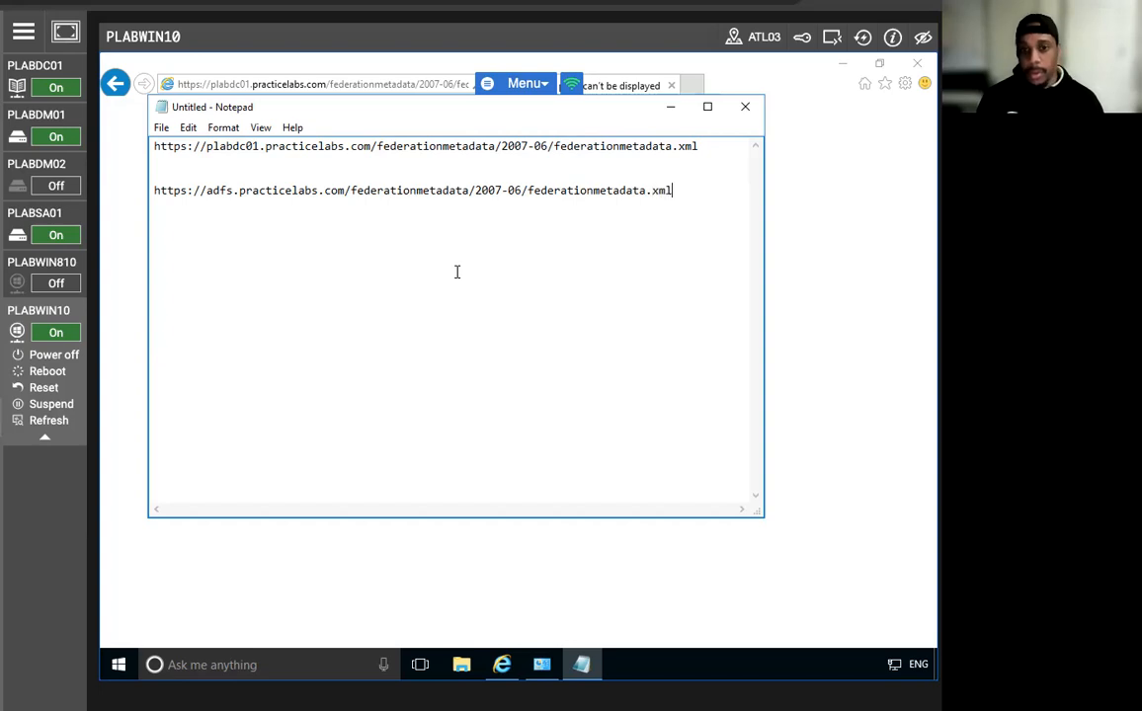
# Select and copy the adfs metadata URL in Notepad.
pyautogui.doubleClick(392, 189)
pyautogui.click(392, 190)
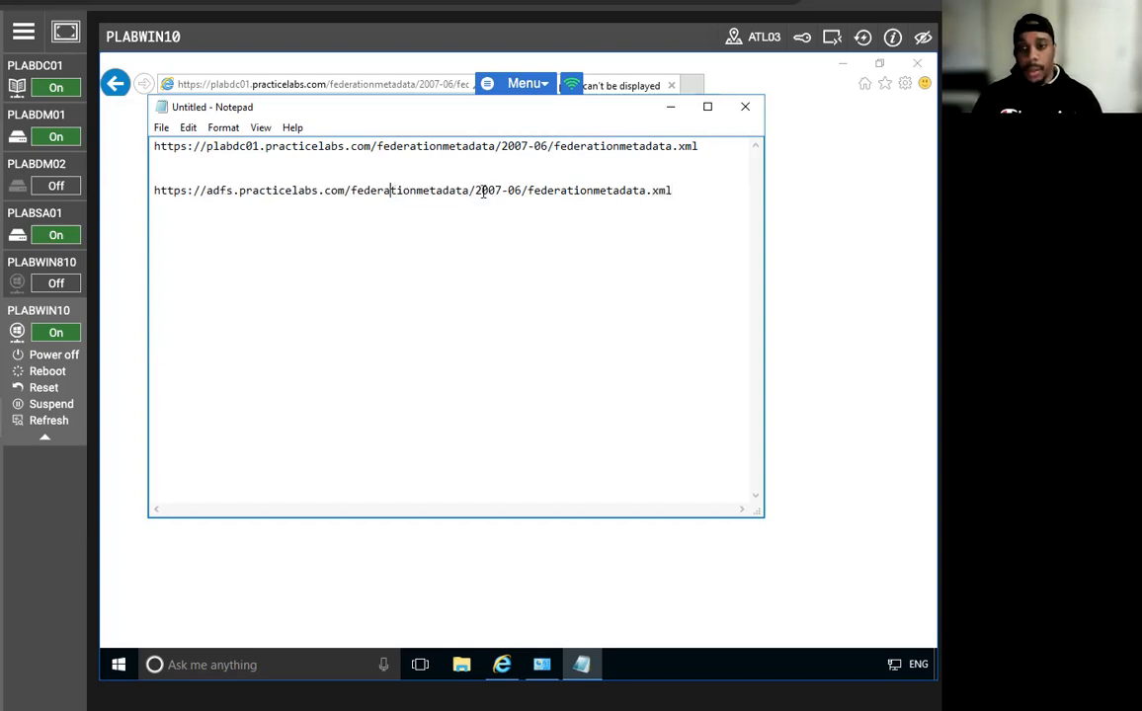
pyautogui.moveTo(675, 189); pyautogui.dragTo(89, 215)
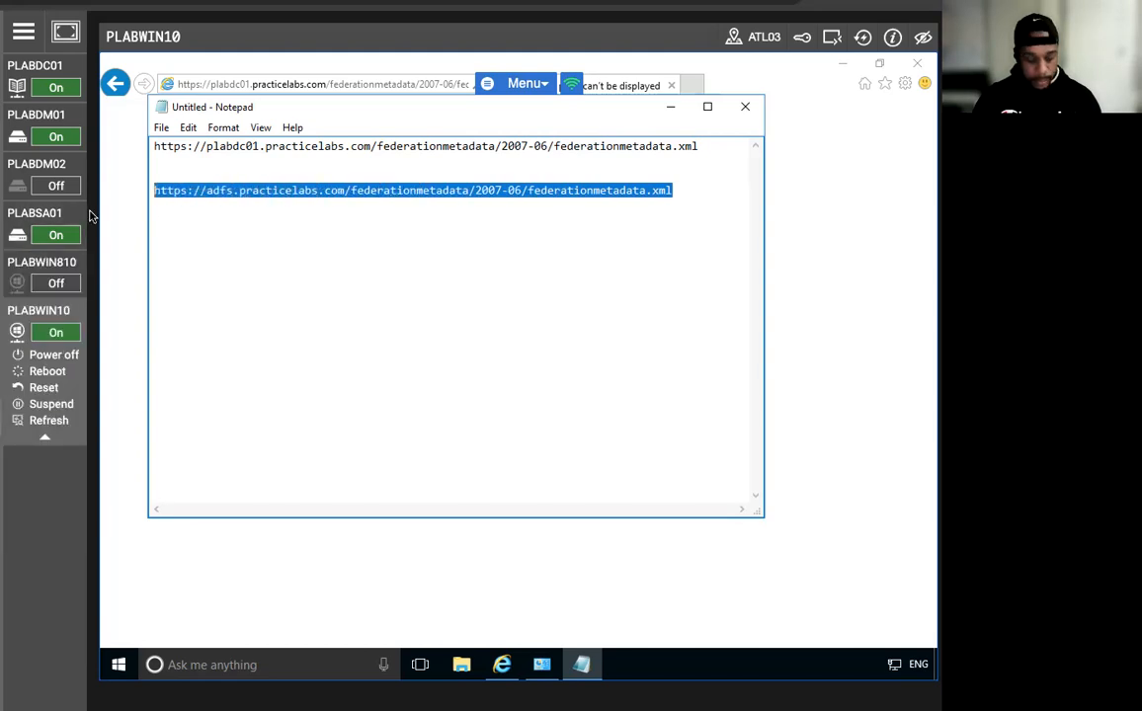
pyautogui.press('super')
pyautogui.rightClick(214, 194)
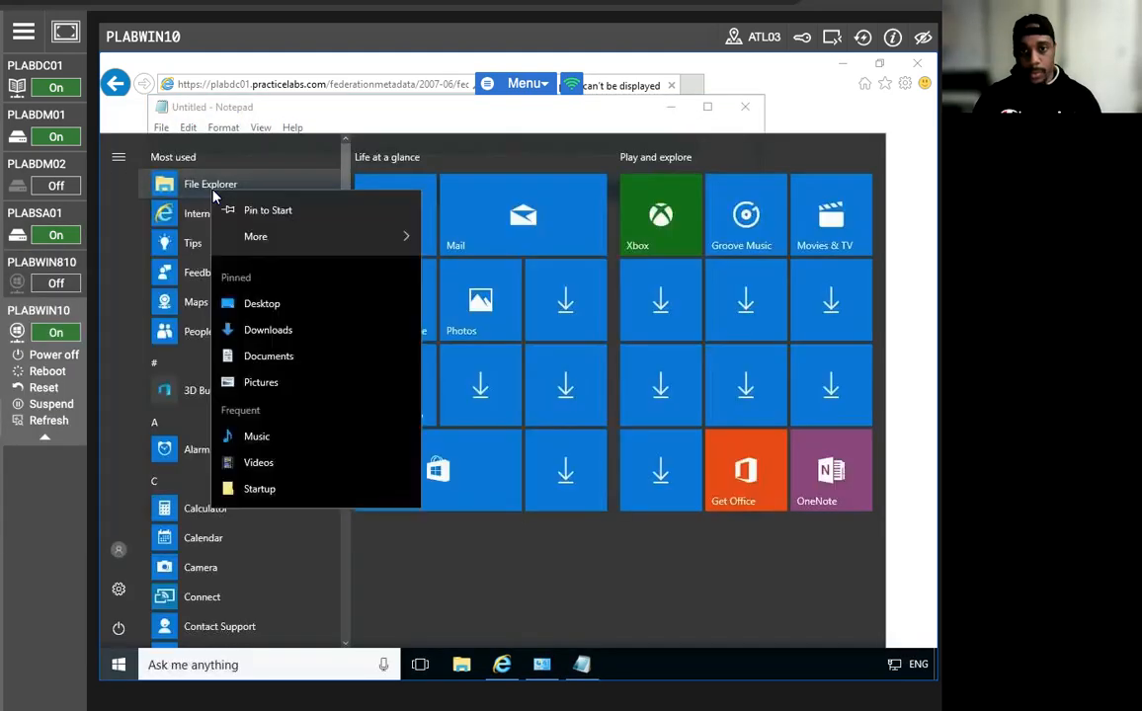
pyautogui.click(907, 234)
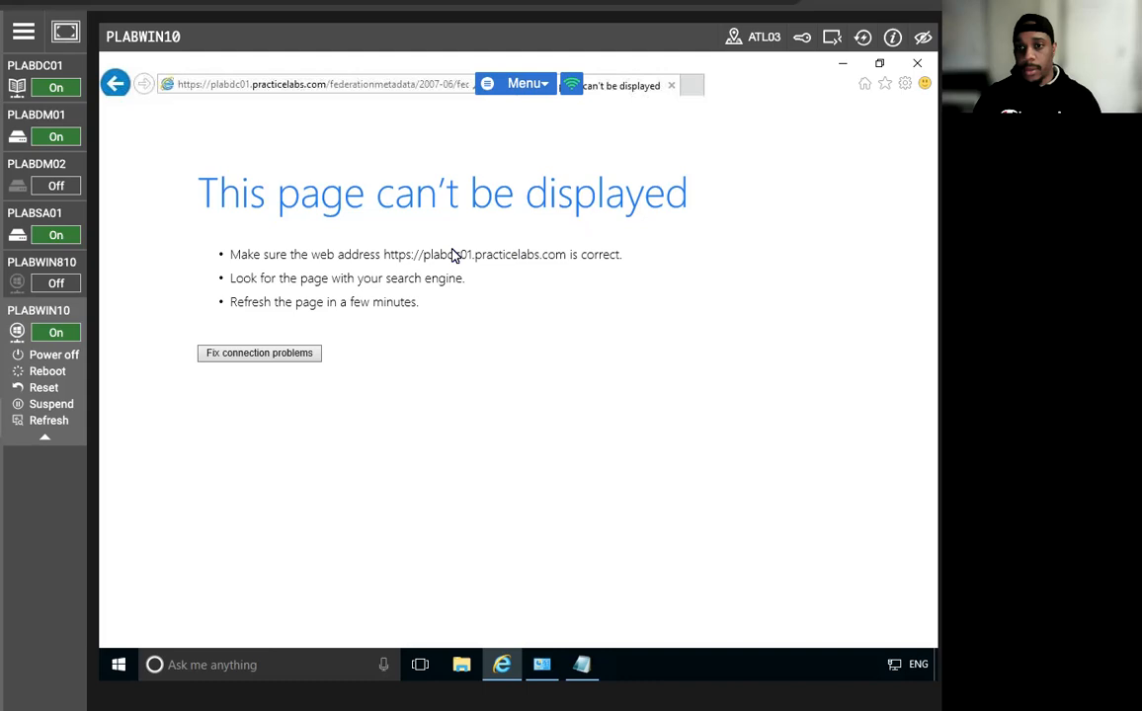
pyautogui.moveTo(582, 665)
pyautogui.click(527, 602)
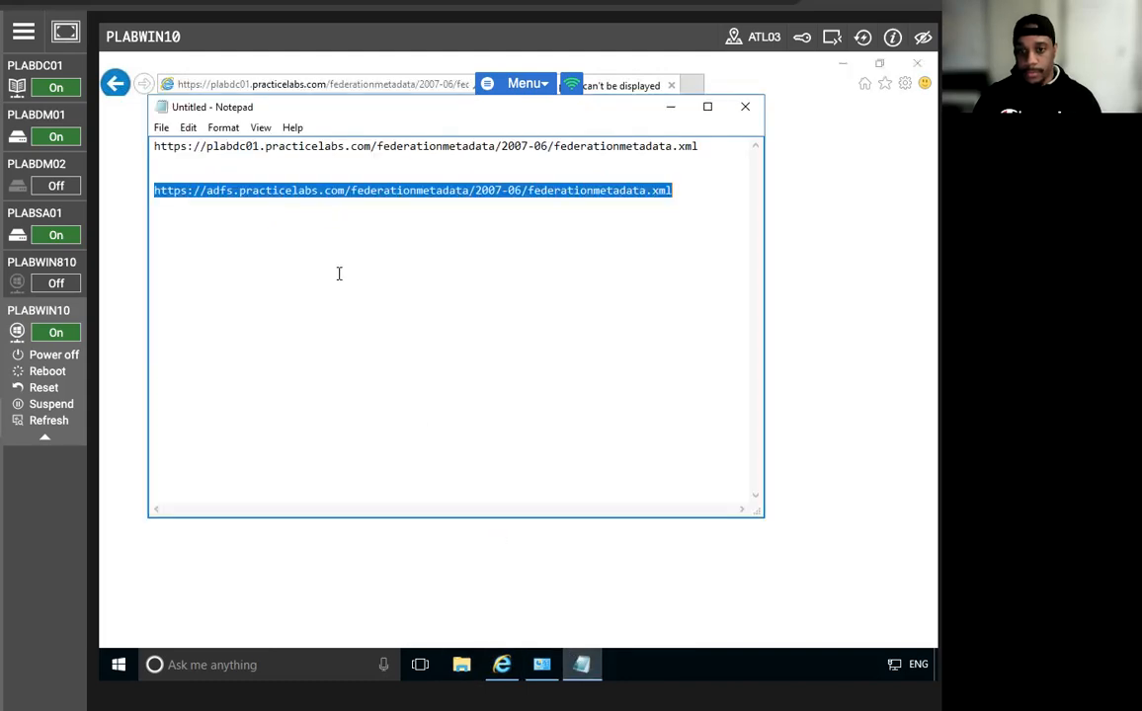
pyautogui.rightClick(314, 194)
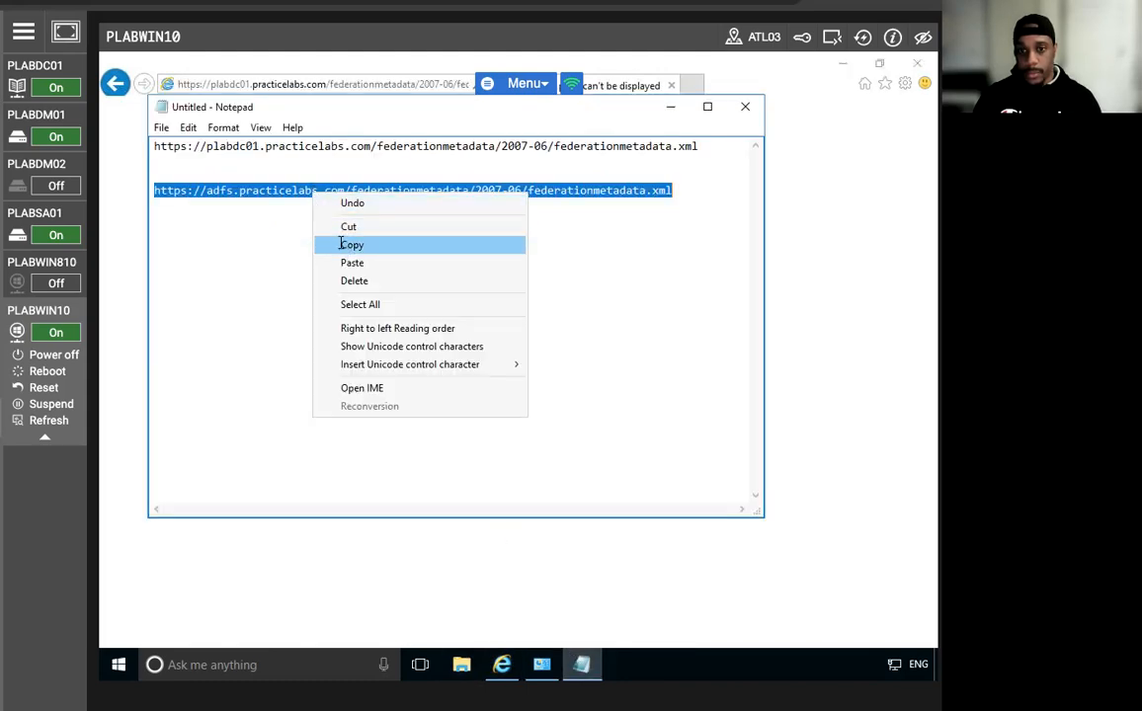
pyautogui.click(352, 244)
# Paste the adfs metadata URL over the current Internet Explorer address.
pyautogui.click(806, 232)
pyautogui.click(281, 83)
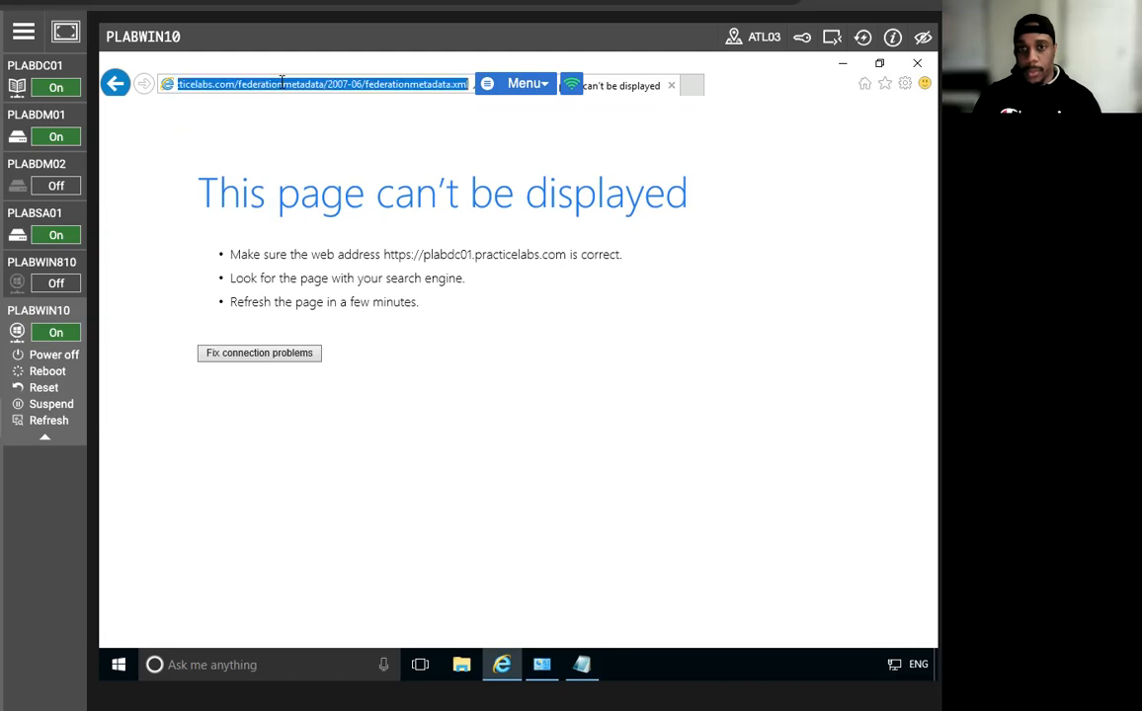
pyautogui.rightClick(281, 83)
pyautogui.click(346, 154)
# Load the adfs.practicelabs.com federation metadata address and scroll through the XML document.
pyautogui.press('Return')
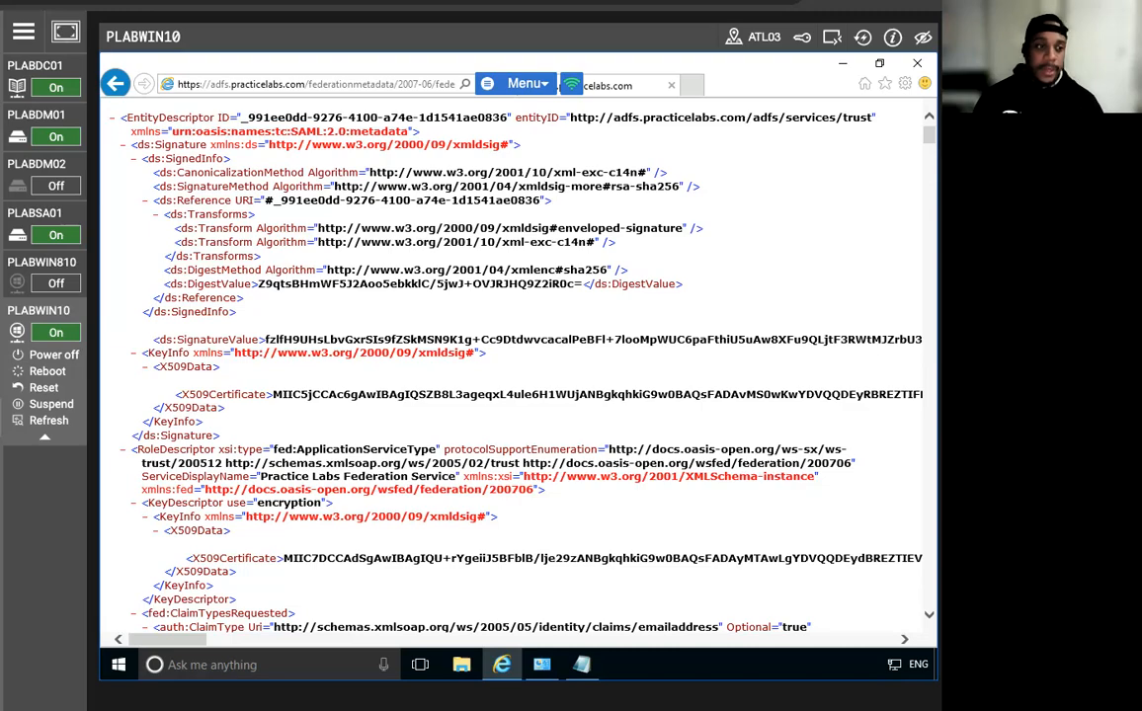
pyautogui.scroll(-10, 460, 347)
pyautogui.scroll(-15, 460, 346)
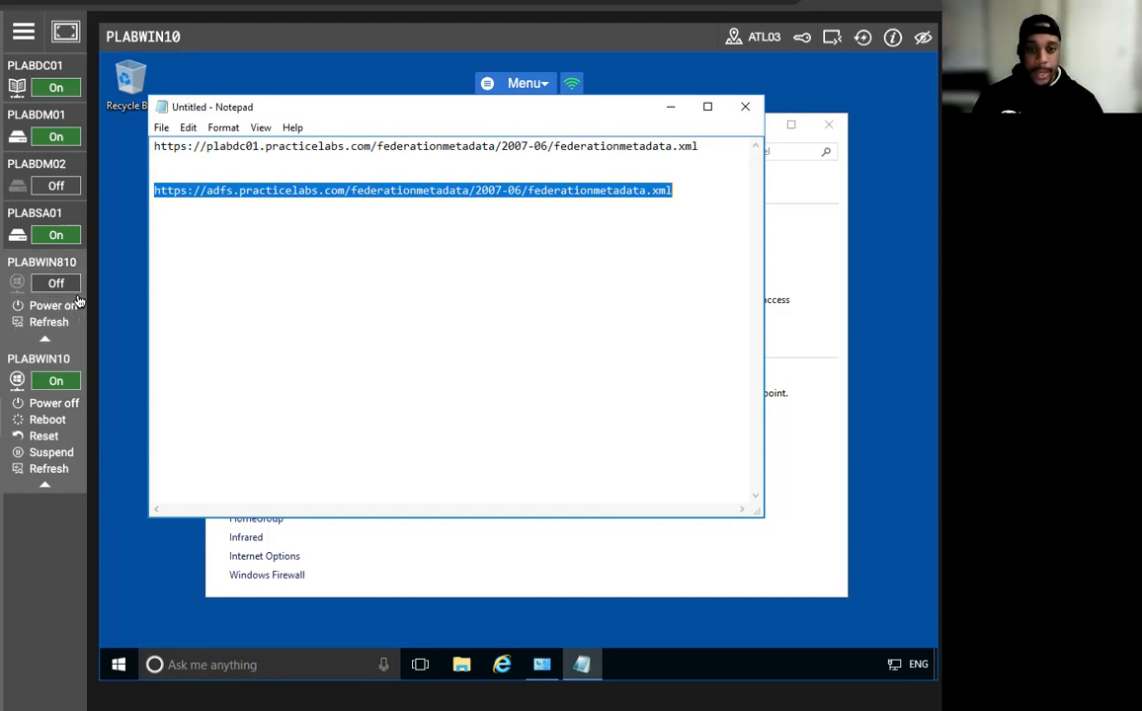
# In PLABSA01's PowerShell, run Add-KdsRootKey -EffectiveTime (Get-Date).AddHours(-10).
pyautogui.click(39, 209)
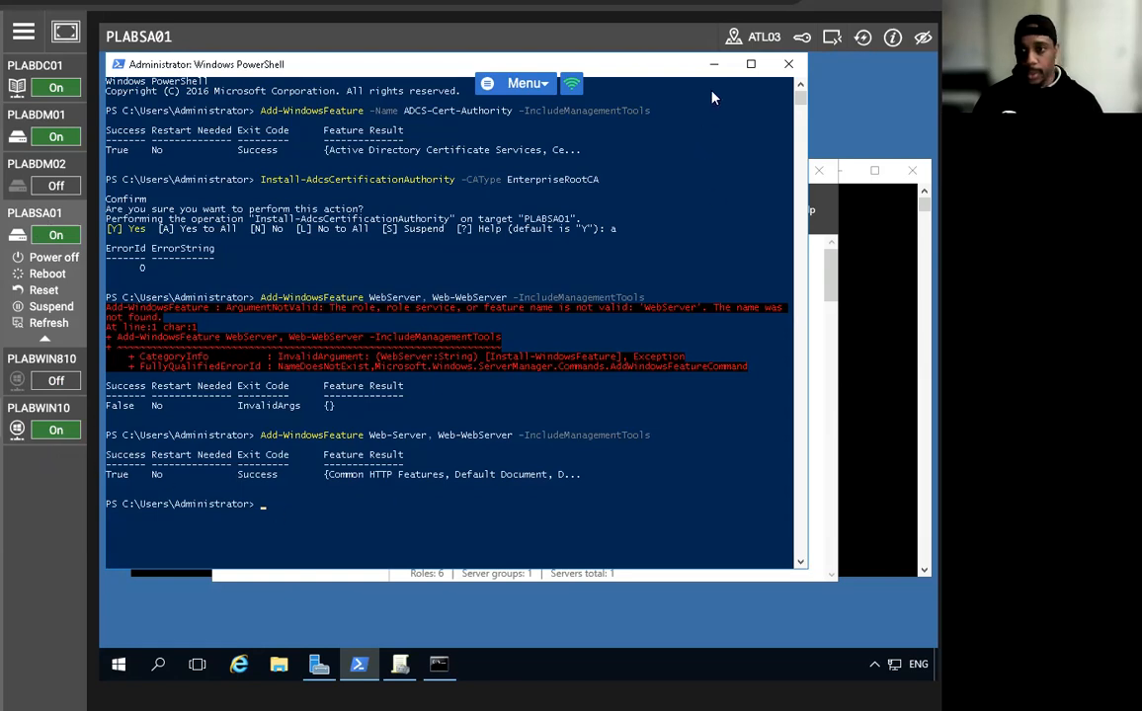
pyautogui.click(263, 505)
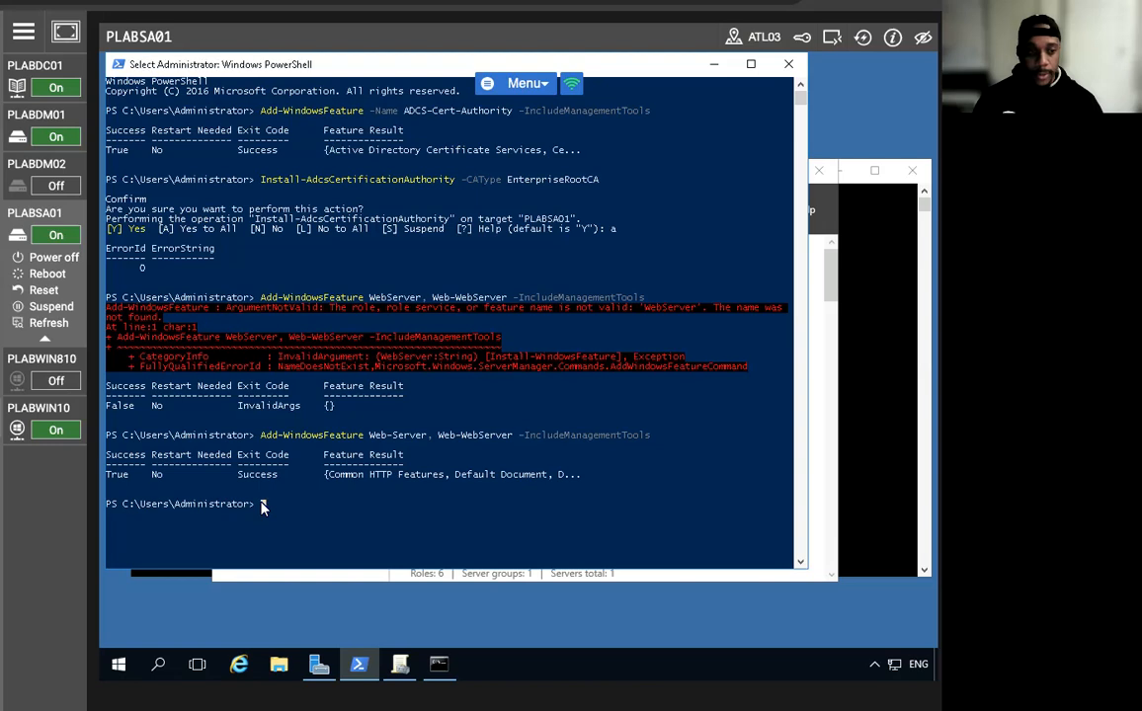
pyautogui.press('Up')
pyautogui.press('Up')
pyautogui.press('Up')
pyautogui.press('Up')
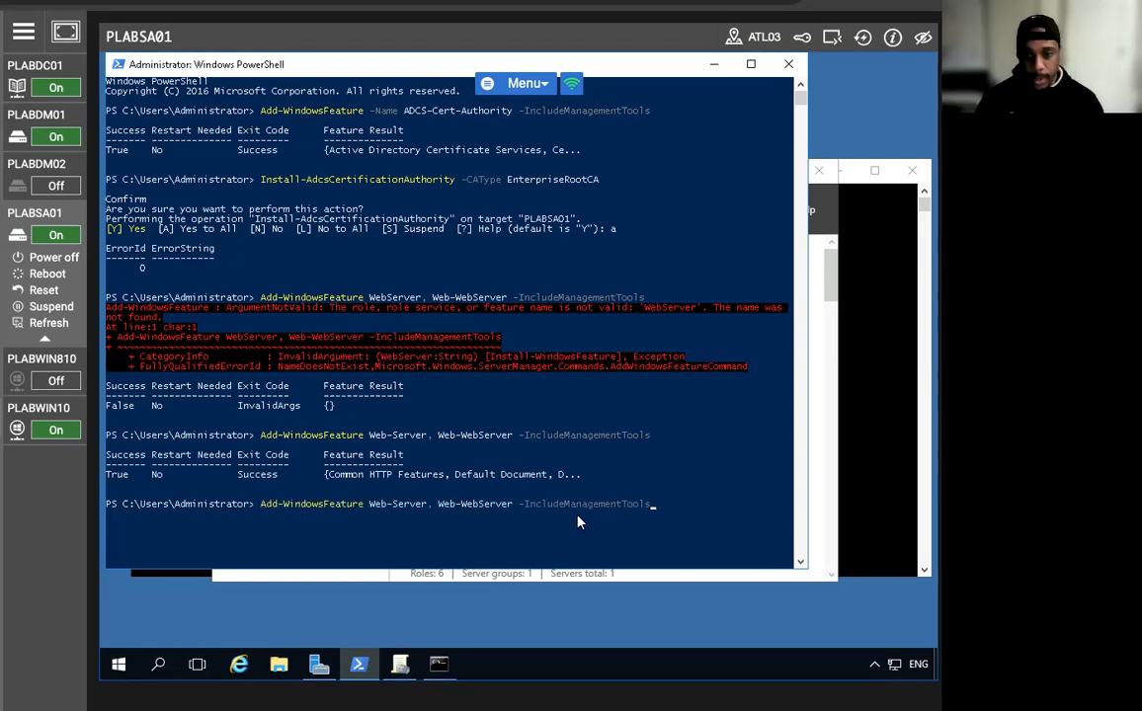
pyautogui.press('Up')
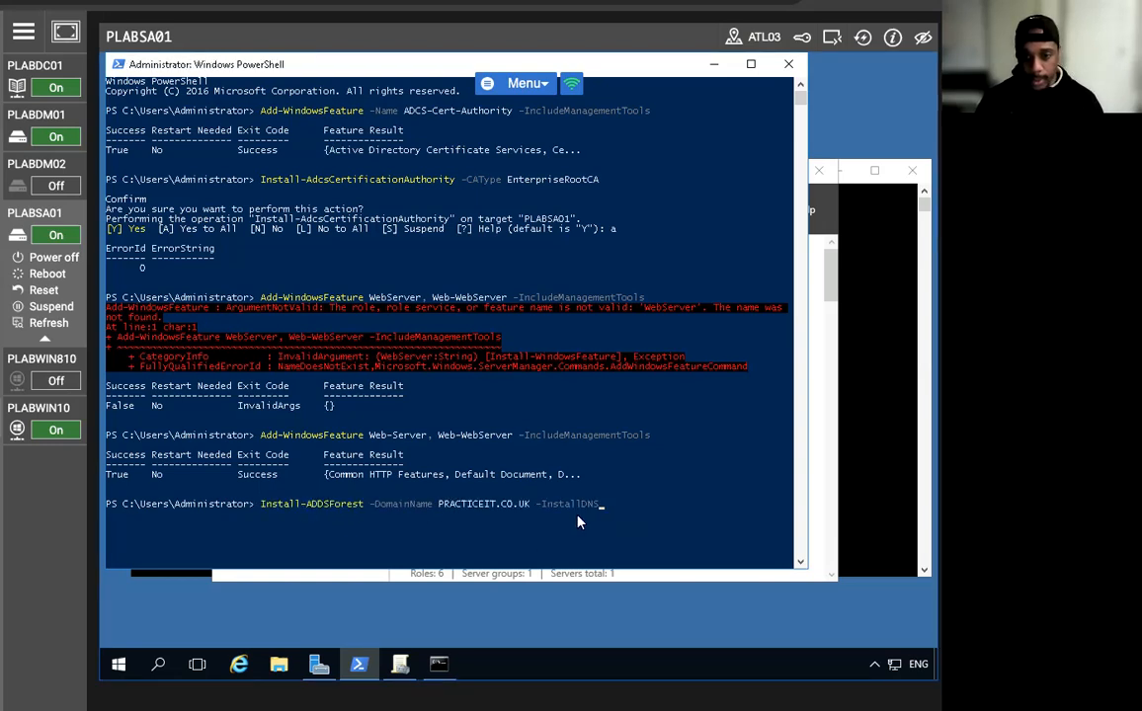
pyautogui.press('Up')
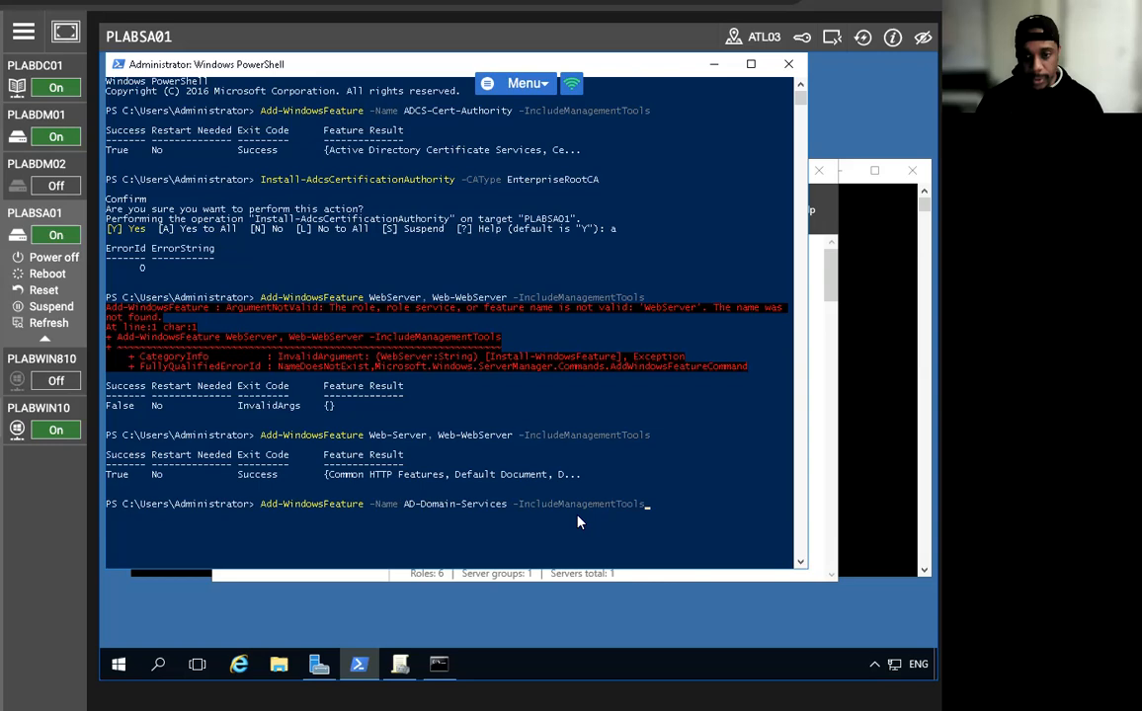
pyautogui.press('BackSpace')
pyautogui.press('BackSpace')
pyautogui.press('BackSpace')
pyautogui.press('BackSpace')
pyautogui.press('BackSpace')
pyautogui.press('BackSpace')
pyautogui.press('BackSpace')
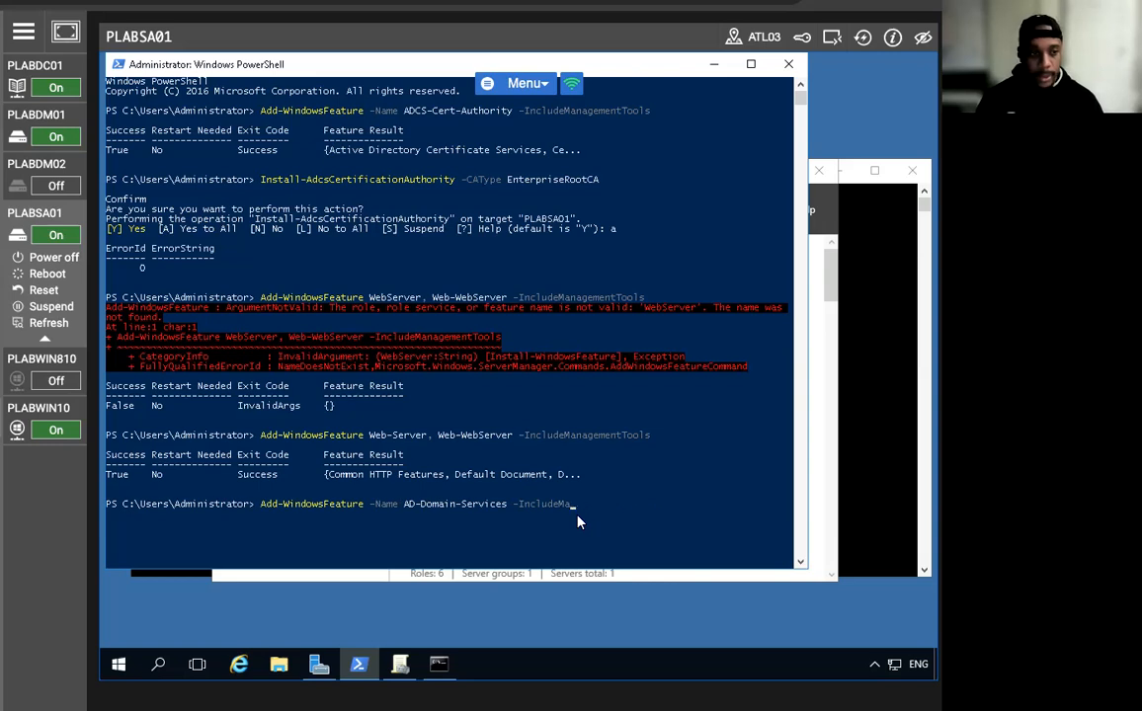
pyautogui.press('BackSpace')
pyautogui.press('BackSpace')
pyautogui.press('BackSpace')
pyautogui.press('BackSpace')
pyautogui.press('BackSpace')
pyautogui.press('BackSpace')
pyautogui.press('BackSpace')
pyautogui.press('BackSpace')
pyautogui.press('BackSpace')
pyautogui.press('BackSpace')
pyautogui.press('BackSpace')
pyautogui.press('BackSpace')
pyautogui.press('BackSpace')
pyautogui.press('BackSpace')
pyautogui.press('BackSpace')
pyautogui.press('BackSpace')
pyautogui.press('BackSpace')
pyautogui.press('BackSpace')
pyautogui.press('BackSpace')
pyautogui.press('BackSpace')
pyautogui.press('BackSpace')
pyautogui.press('BackSpace')
pyautogui.press('BackSpace')
pyautogui.press('BackSpace')
pyautogui.press('BackSpace')
pyautogui.press('BackSpace')
pyautogui.press('BackSpace')
pyautogui.press('BackSpace')
pyautogui.press('BackSpace')
pyautogui.press('BackSpace')
pyautogui.press('BackSpace')
pyautogui.press('BackSpace')
pyautogui.press('BackSpace')
pyautogui.press('BackSpace')
pyautogui.press('BackSpace')
pyautogui.press('BackSpace')
pyautogui.press('BackSpace')
pyautogui.press('BackSpace')
pyautogui.press('BackSpace')
pyautogui.press('BackSpace')
pyautogui.press('BackSpace')
pyautogui.press('BackSpace')
pyautogui.press('BackSpace')
pyautogui.press('BackSpace')
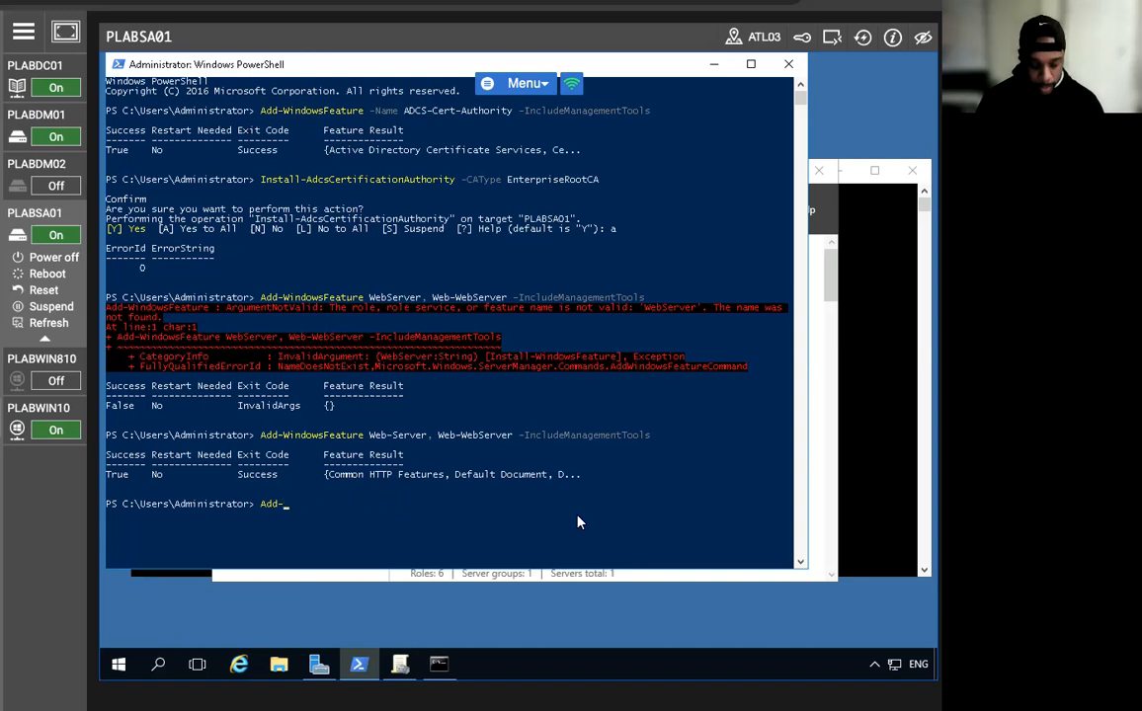
pyautogui.write('Kds')
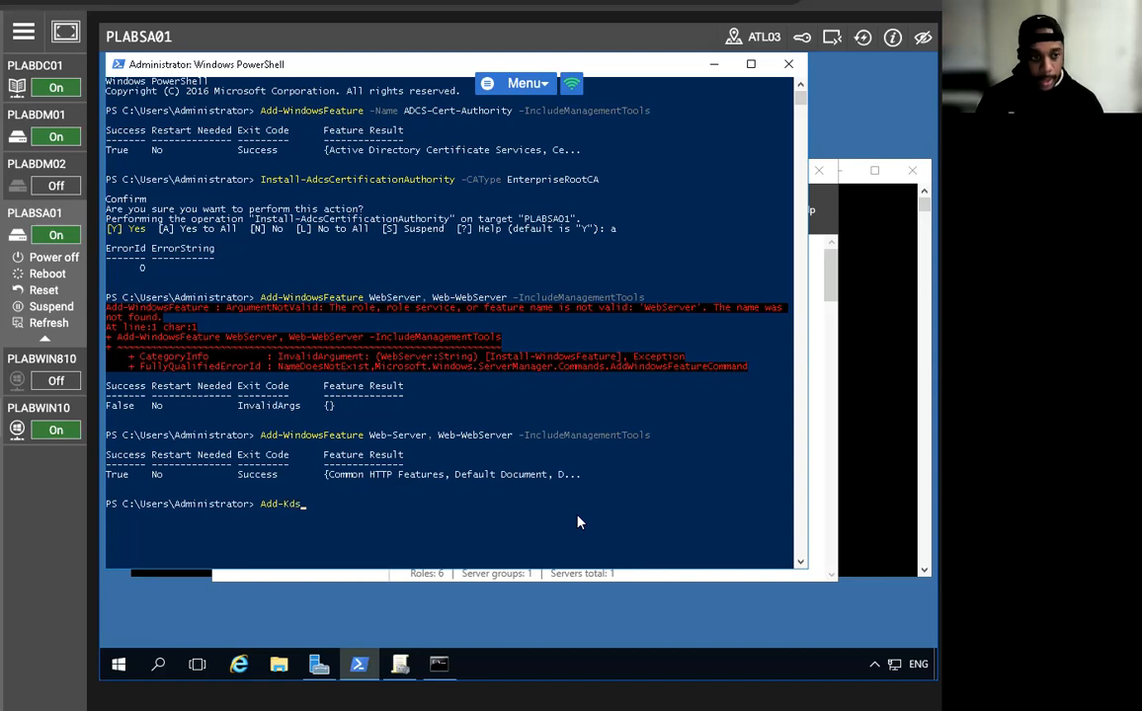
pyautogui.write('Rootke')
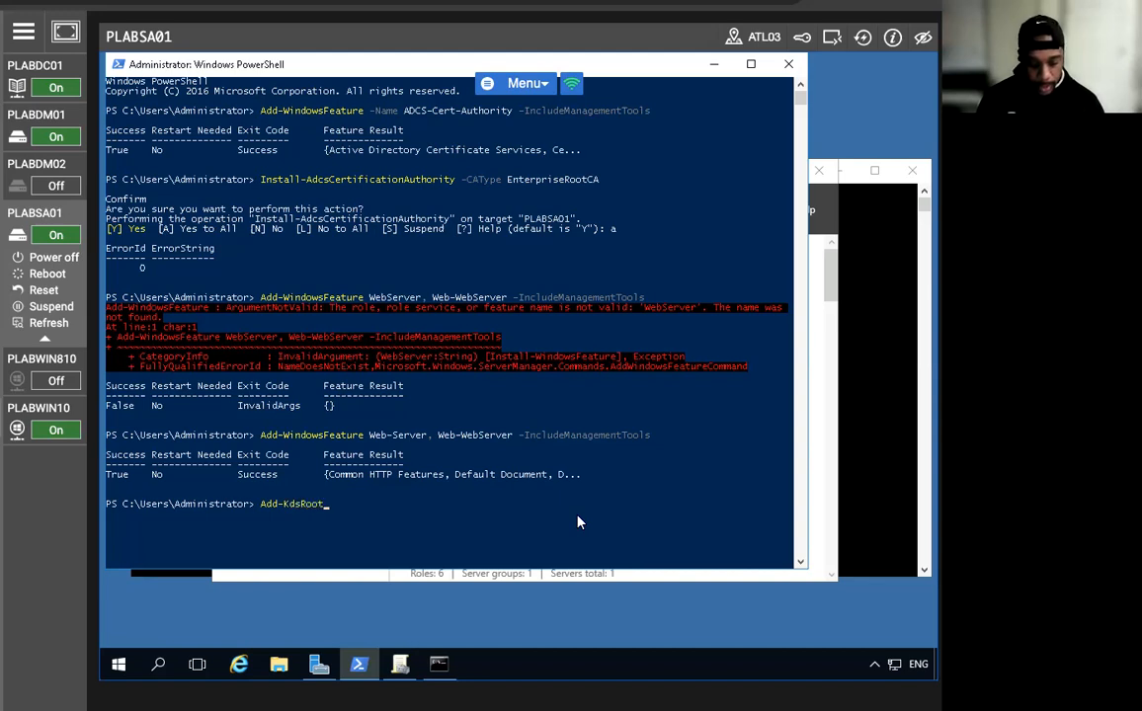
pyautogui.press('BackSpace')
pyautogui.press('BackSpace')
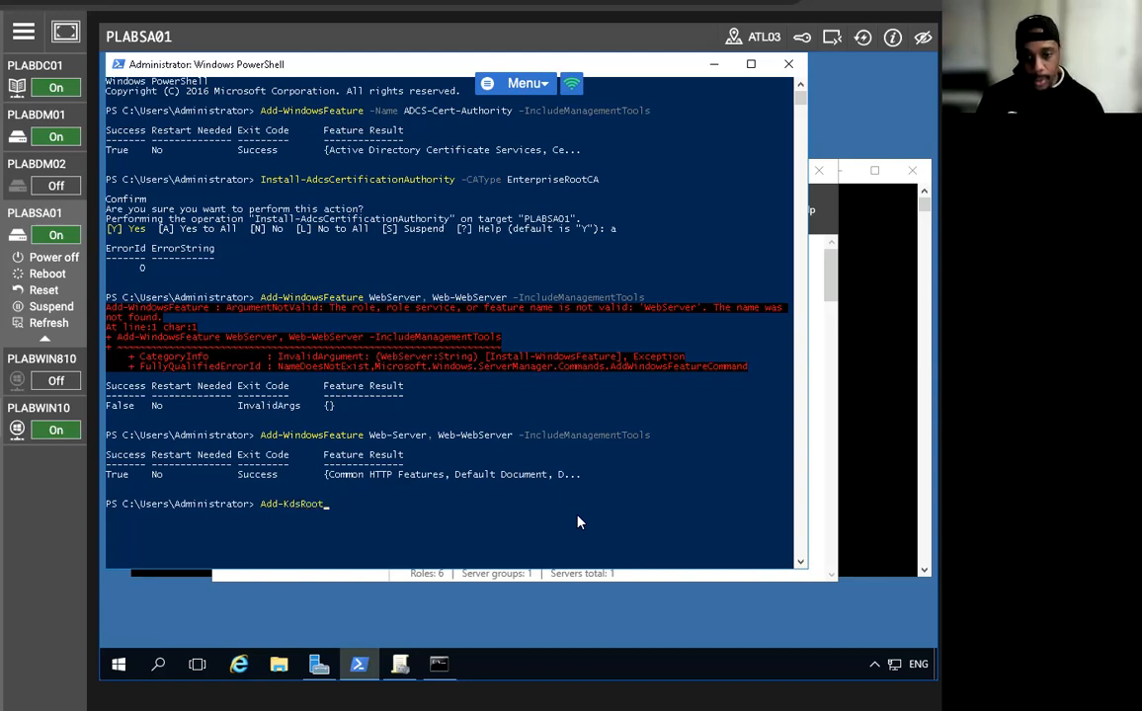
pyautogui.write('Key')
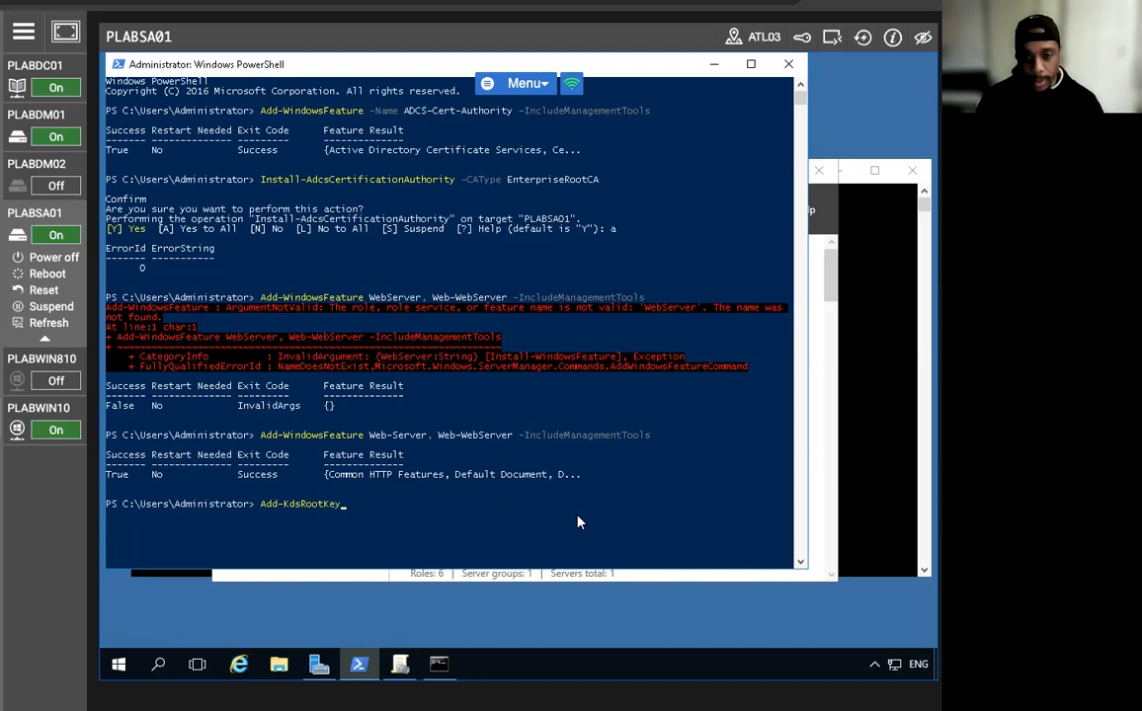
pyautogui.write(' -E')
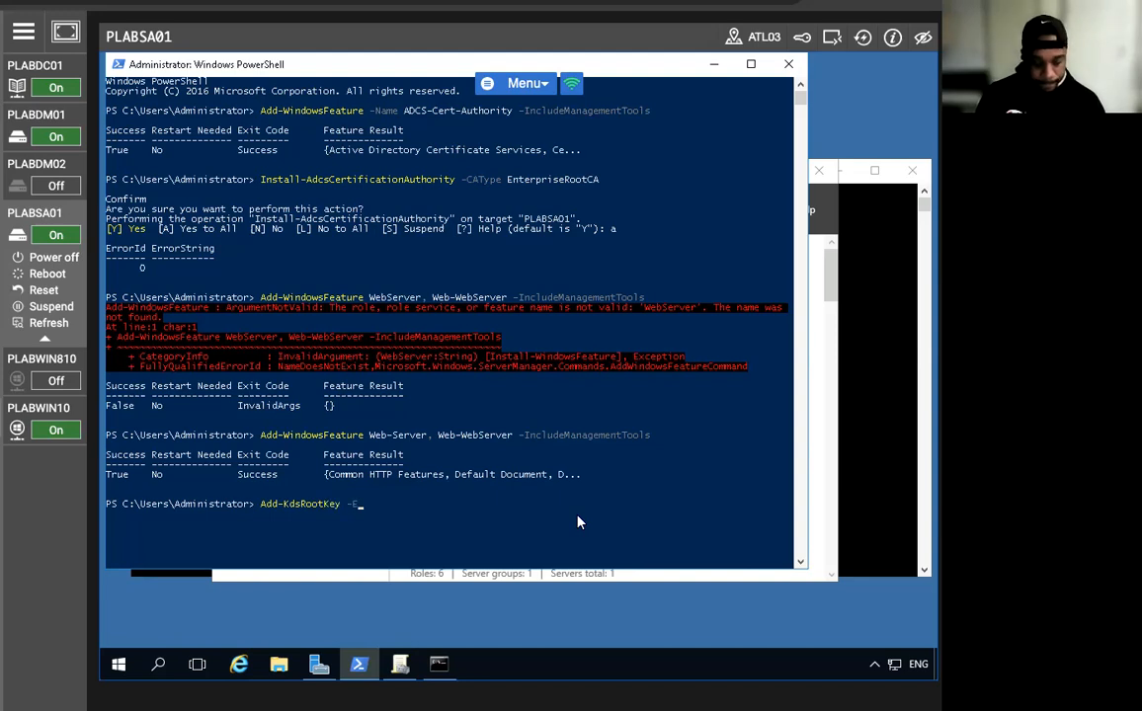
pyautogui.write('ffective')
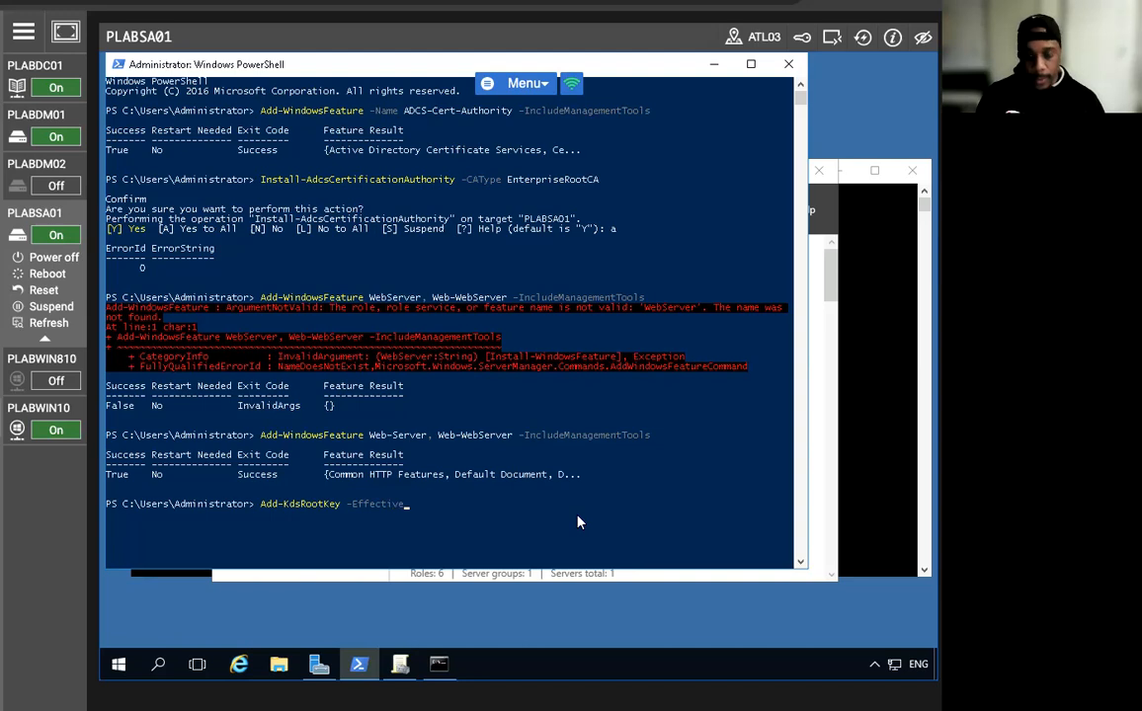
pyautogui.write('Time (Get-')
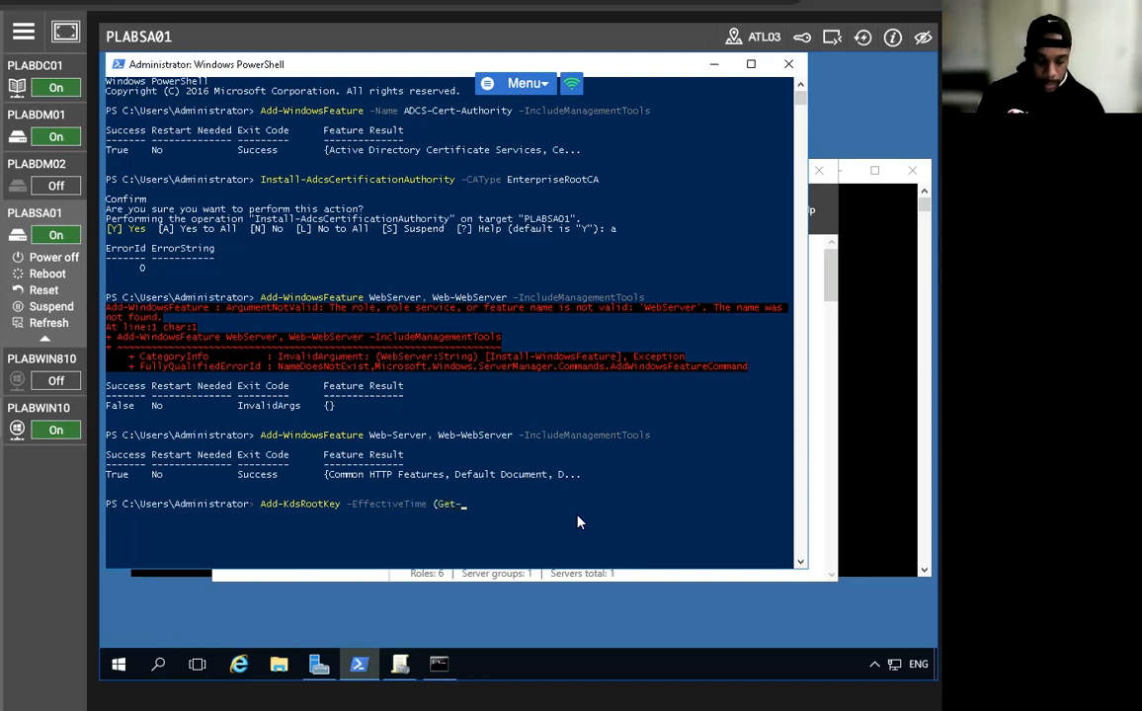
pyautogui.write('Date).AddHours(-10')
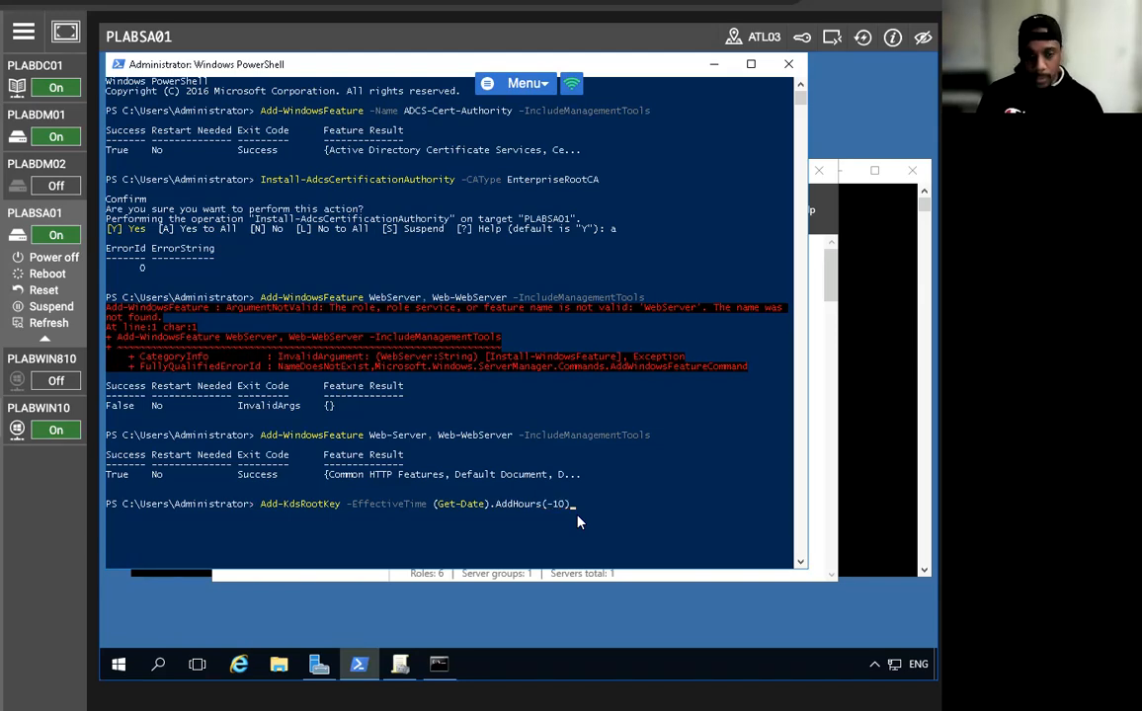
pyautogui.press('Return')
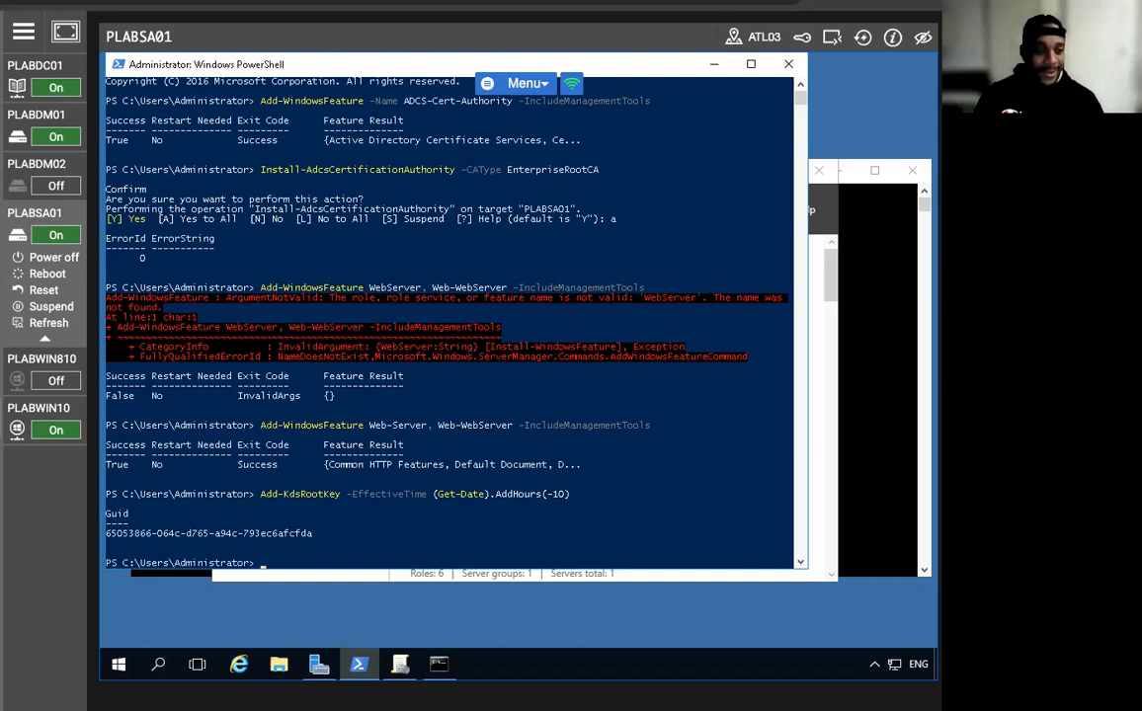
# Copy the new KDS root key's Guid output from the PowerShell console.
pyautogui.doubleClick(163, 537)
pyautogui.click(108, 507)
pyautogui.doubleClick(109, 515)
pyautogui.moveTo(213, 530); pyautogui.dragTo(107, 512)
pyautogui.rightClick(279, 534)
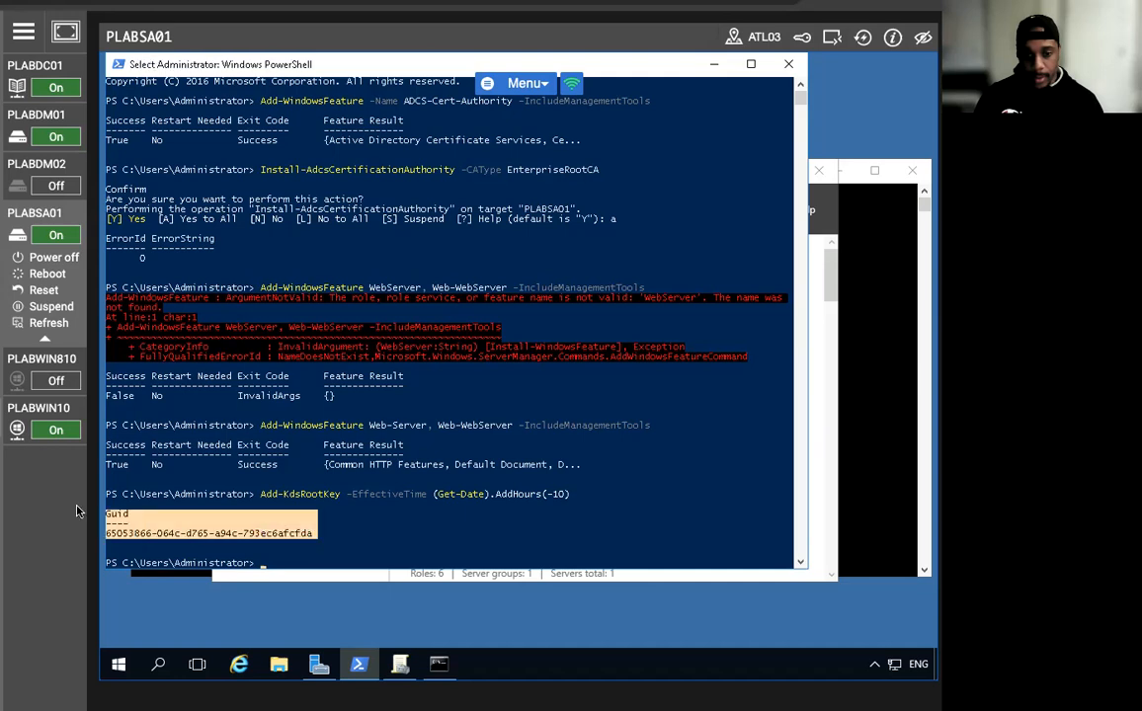
pyautogui.click(122, 520)
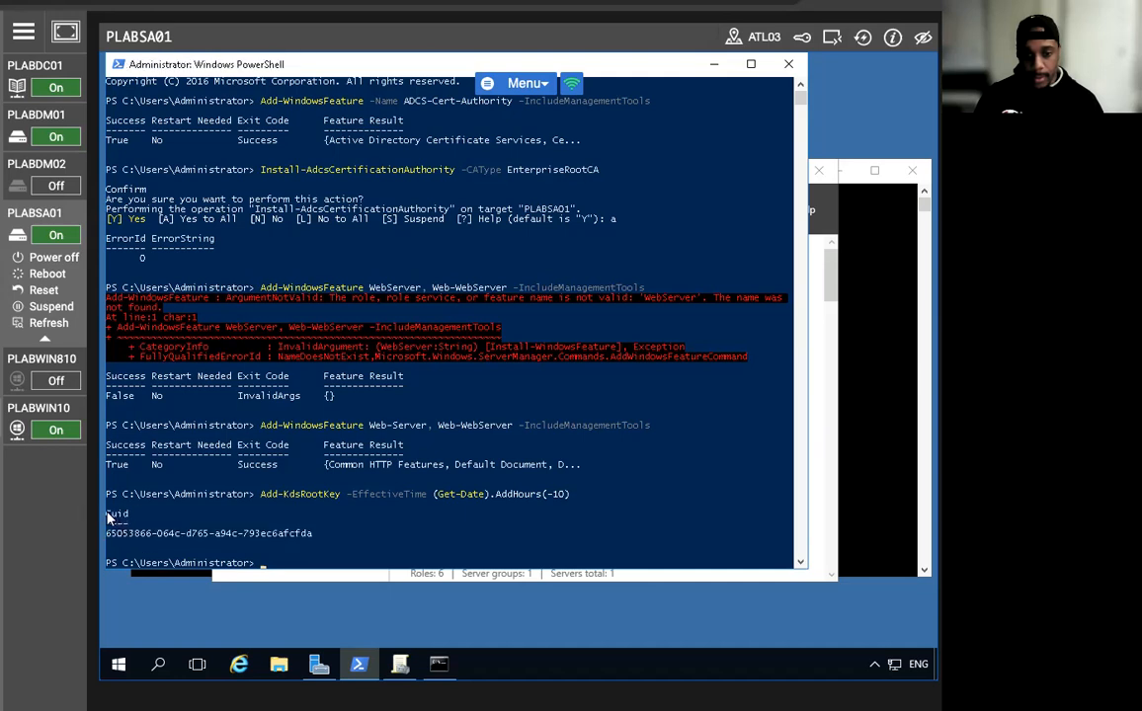
pyautogui.moveTo(122, 522); pyautogui.dragTo(287, 541)
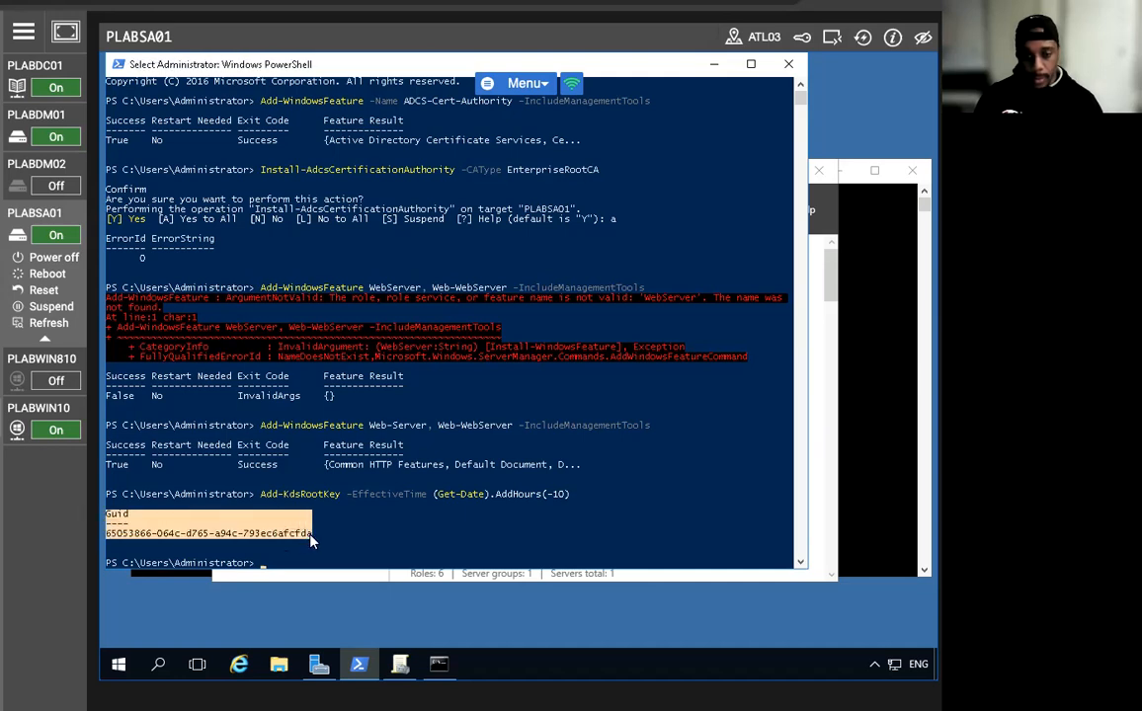
pyautogui.write('c')
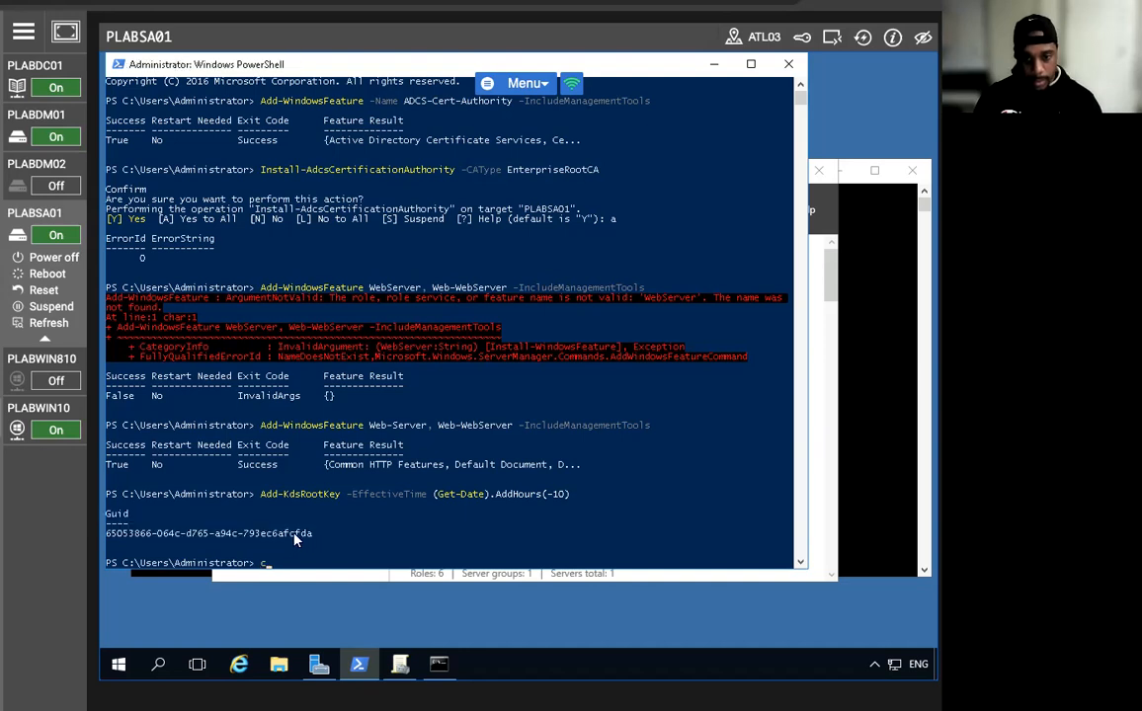
pyautogui.moveTo(315, 539); pyautogui.dragTo(98, 512)
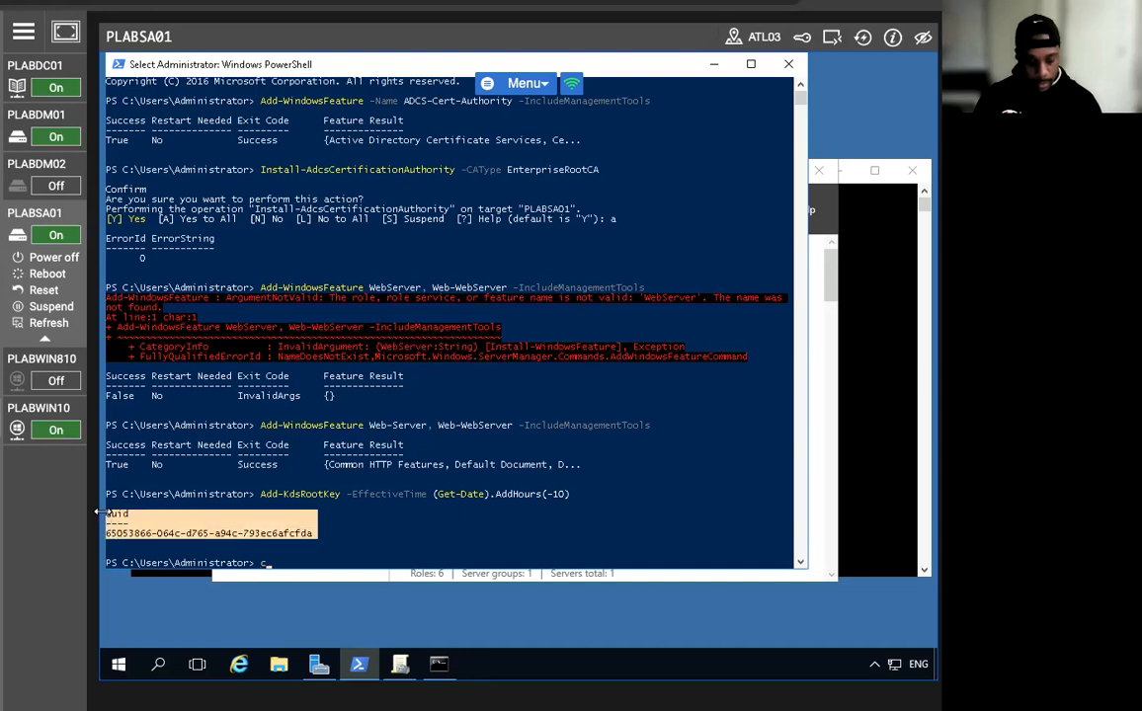
pyautogui.press('Return')
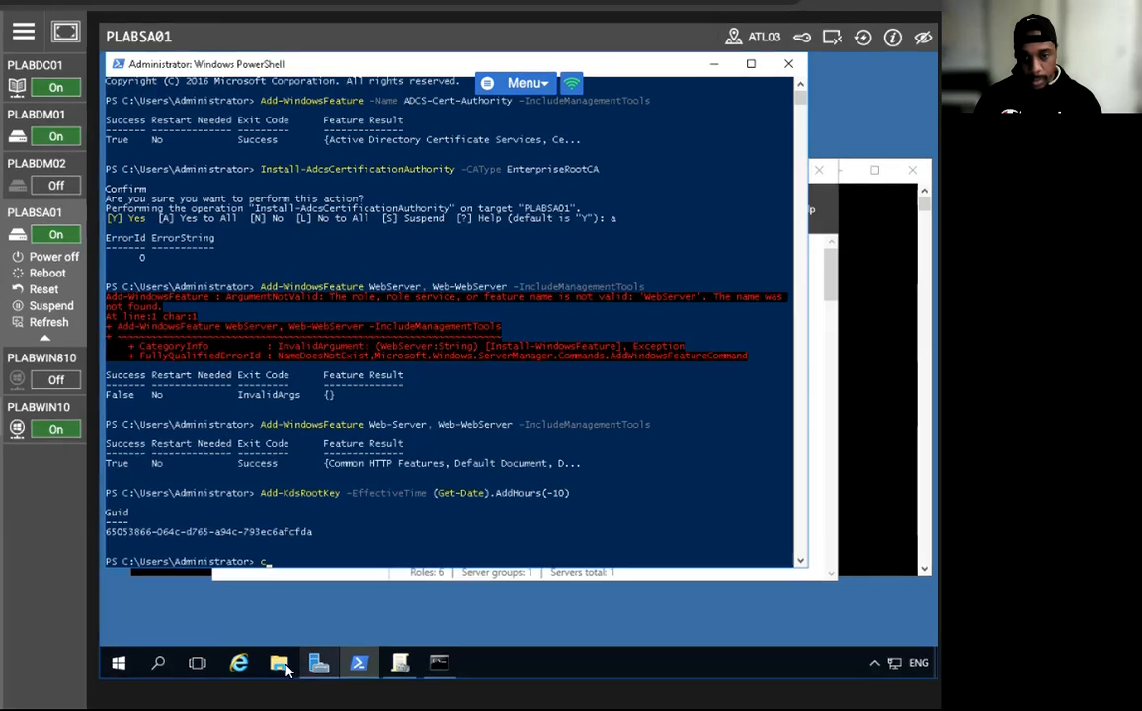
# Paste the GUID into a new Notepad note and minimize it.
pyautogui.click(158, 663)
pyautogui.write('notep')
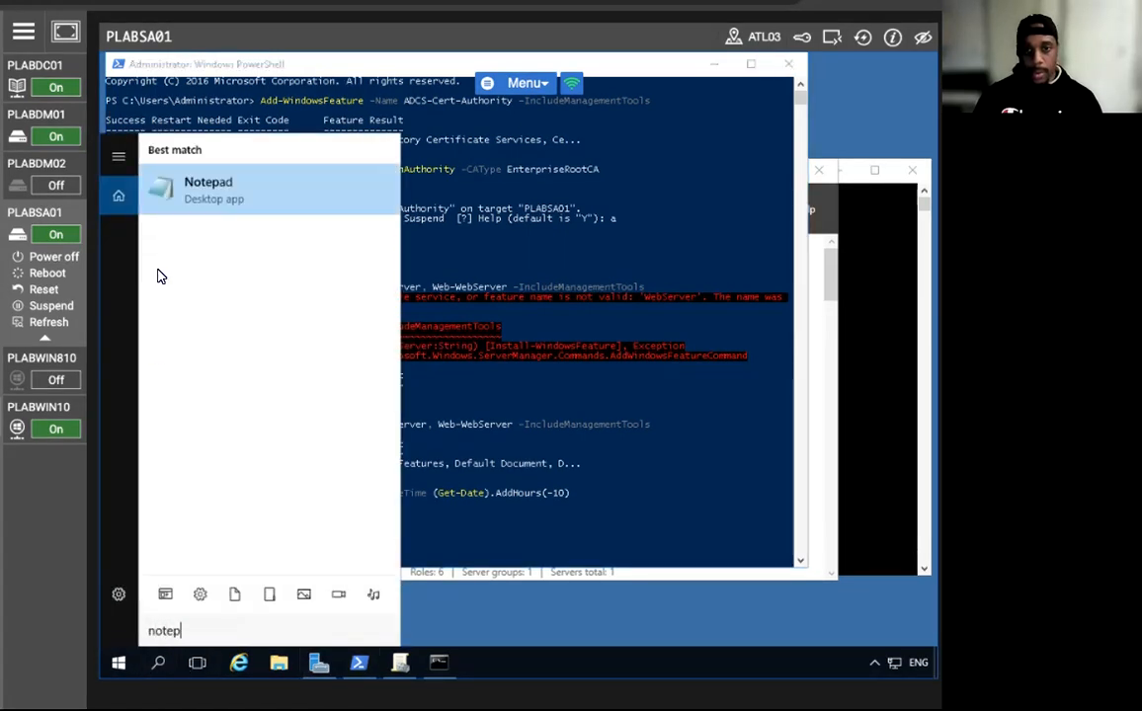
pyautogui.click(209, 195)
pyautogui.rightClick(330, 355)
pyautogui.click(370, 425)
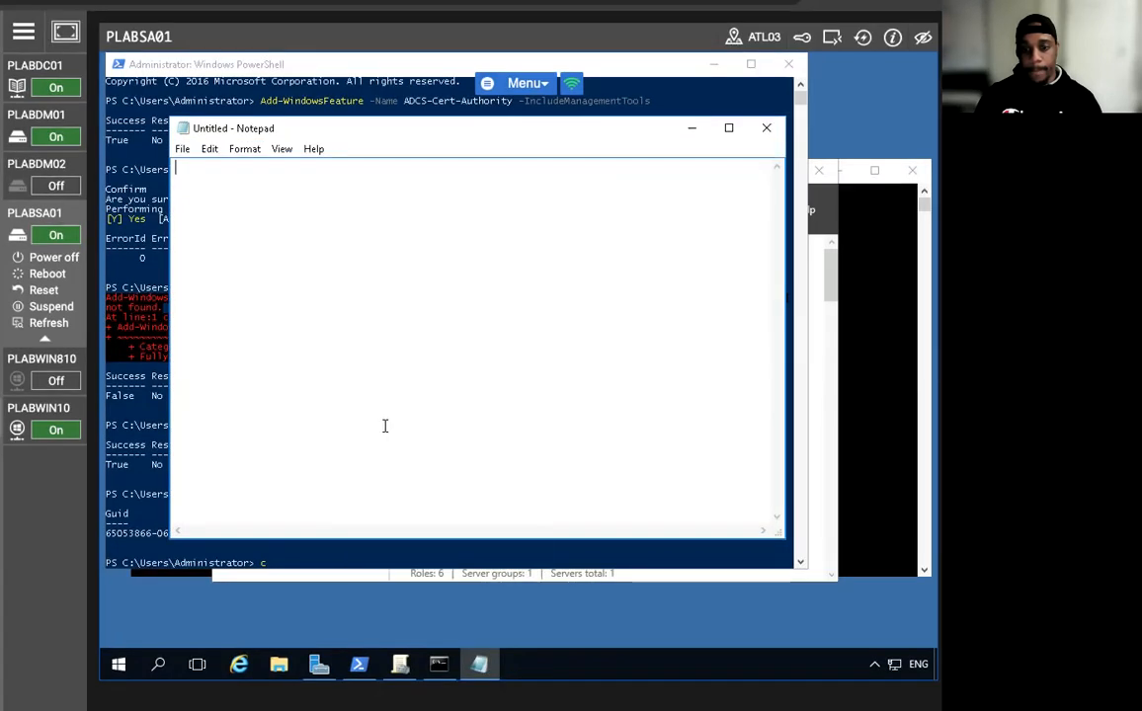
pyautogui.click(691, 128)
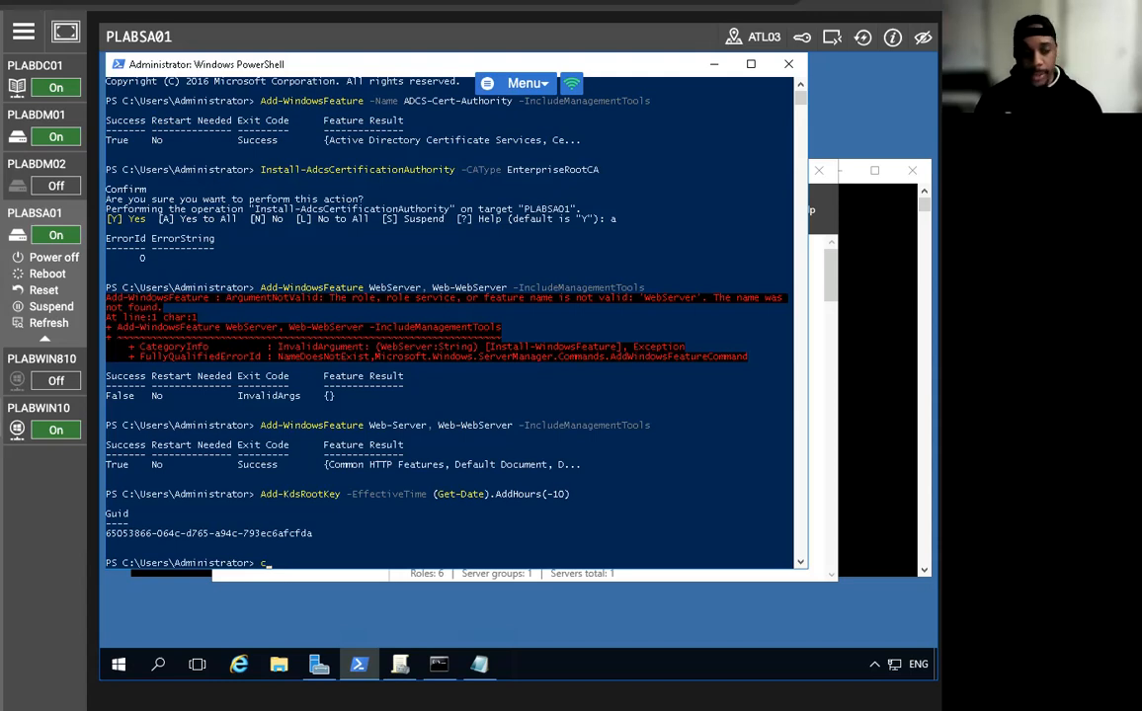
# Recall the earlier Add-WindowsFeature ADCS-Cert-Authority -IncludeManagementTools command from history.
pyautogui.press('Up')
pyautogui.press('Up')
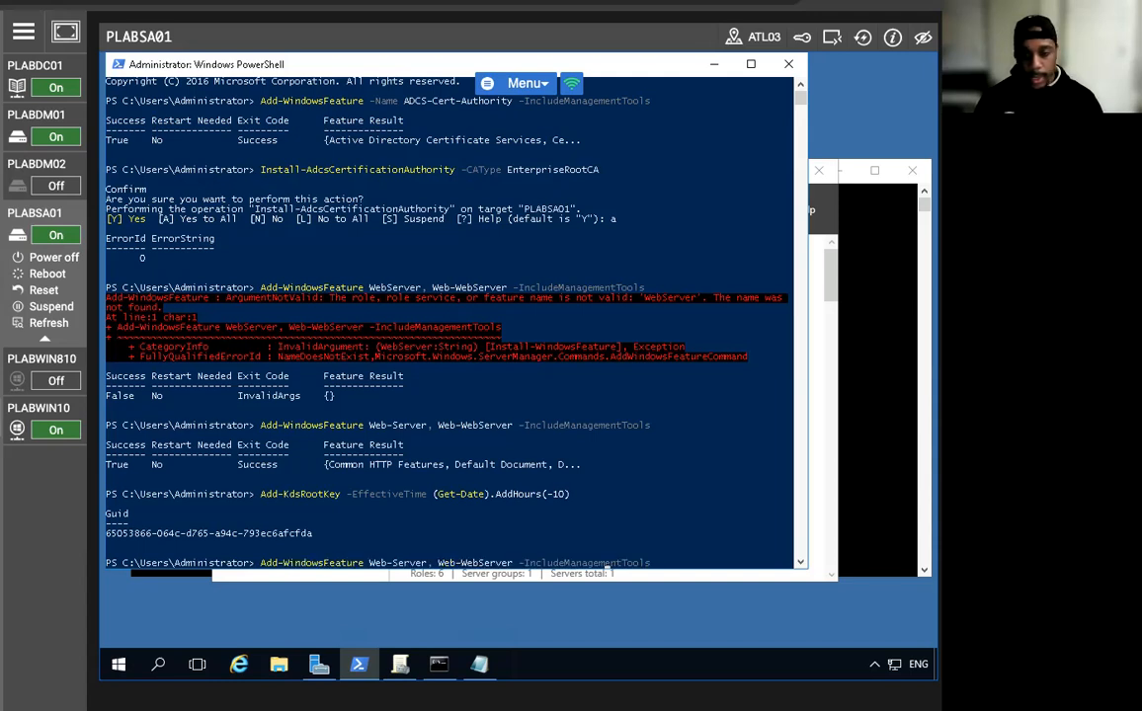
pyautogui.press('Down')
pyautogui.press('Up')
pyautogui.press('Up')
pyautogui.press('Up')
pyautogui.press('Up')
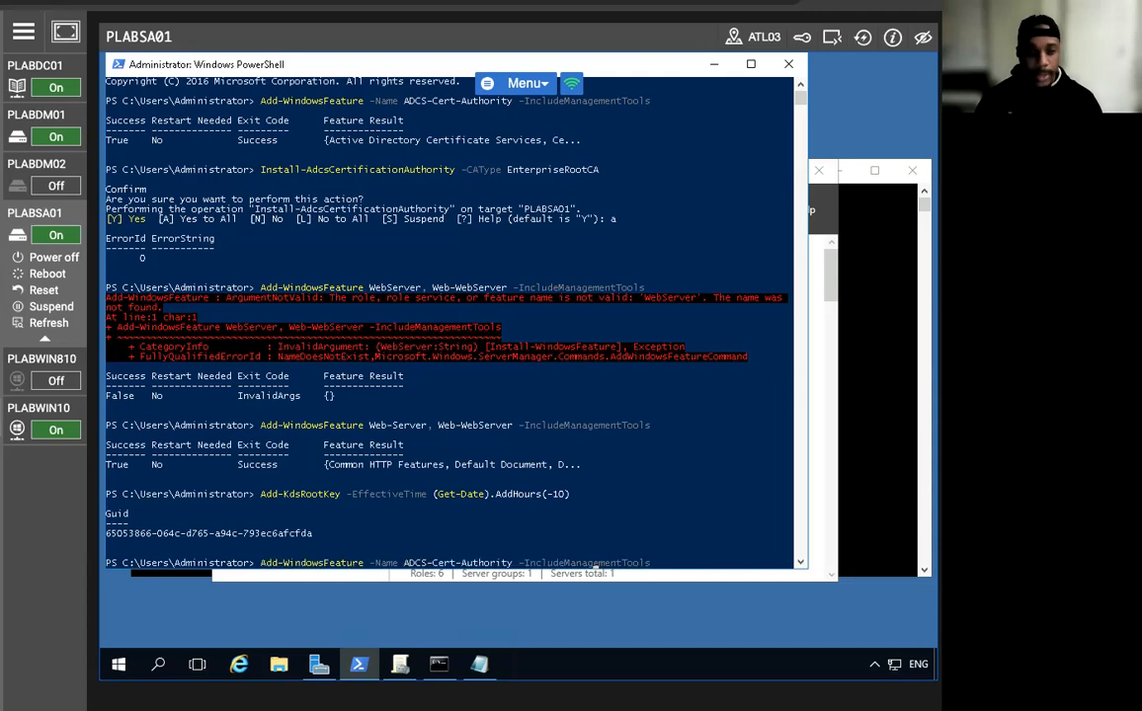
pyautogui.press('Left')
pyautogui.press('Left')
pyautogui.press('Left')
pyautogui.press('Left')
pyautogui.press('Left')
pyautogui.press('Left')
pyautogui.press('Left')
pyautogui.press('Left')
pyautogui.press('Left')
pyautogui.press('Left')
pyautogui.press('Left')
pyautogui.press('Left')
pyautogui.press('Left')
pyautogui.press('Left')
pyautogui.press('Left')
pyautogui.press('Left')
pyautogui.press('Left')
pyautogui.press('Left')
pyautogui.press('Left')
pyautogui.press('Left')
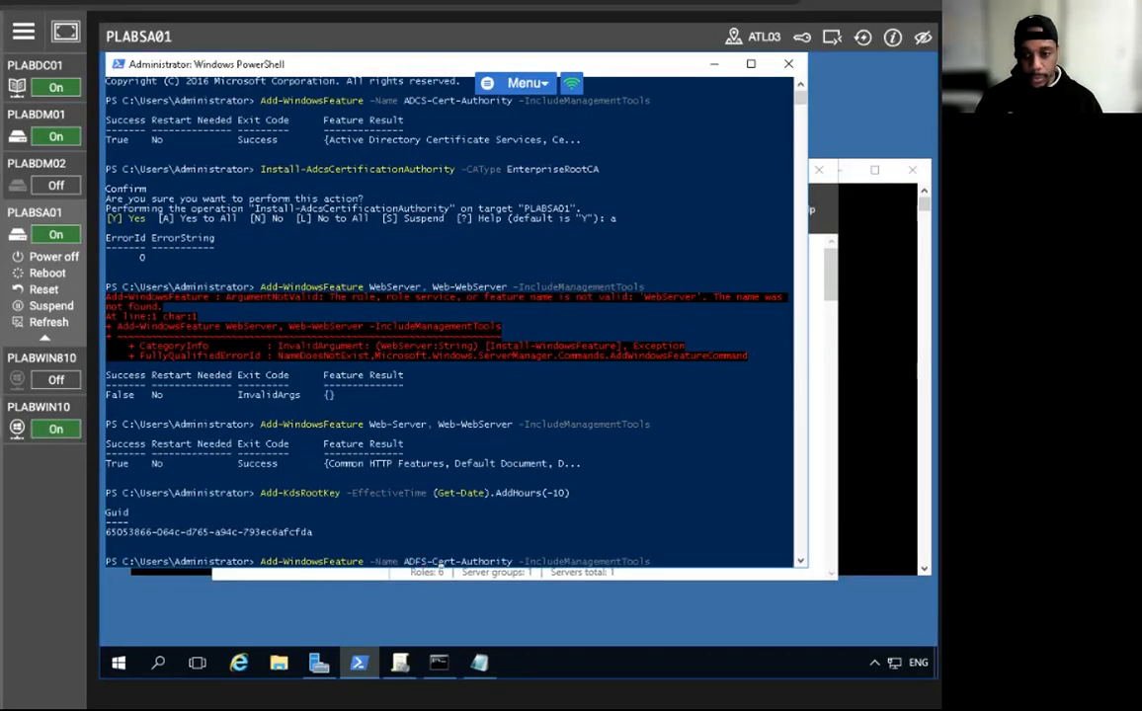
# Run Add-WindowsFeature -Name ADFS-Federation -IncludeManagementTools, then minimize PowerShell.
pyautogui.press('Delete')
pyautogui.press('Delete')
pyautogui.press('Delete')
pyautogui.press('Delete')
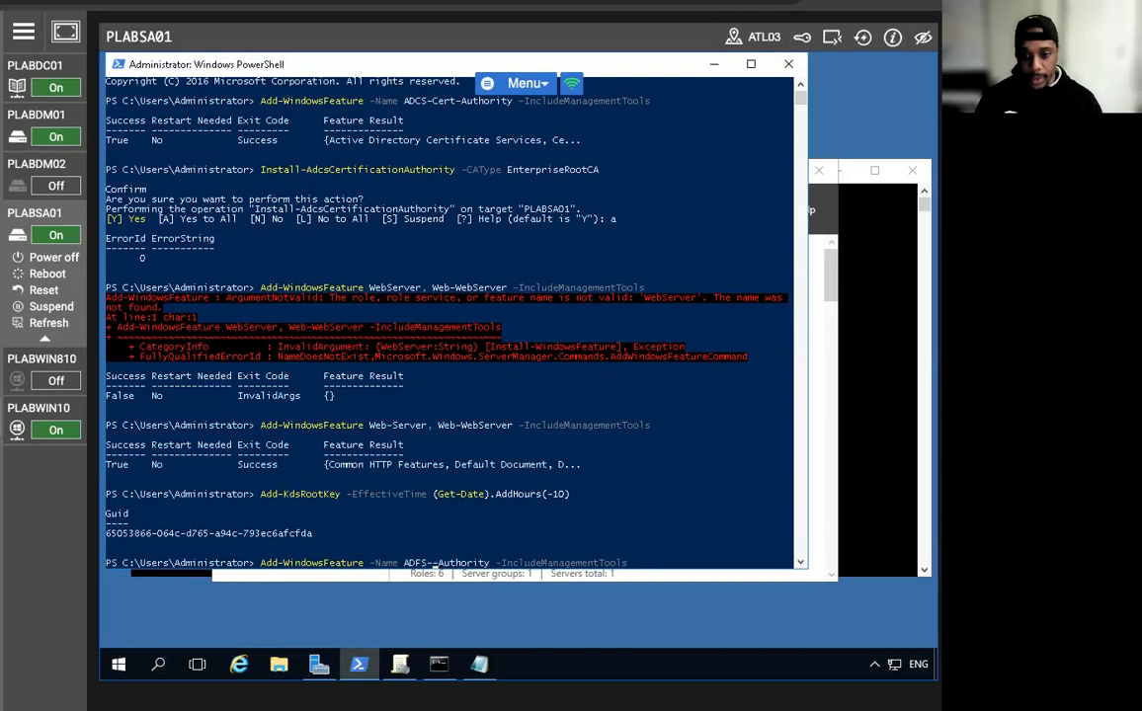
pyautogui.write('Federation')
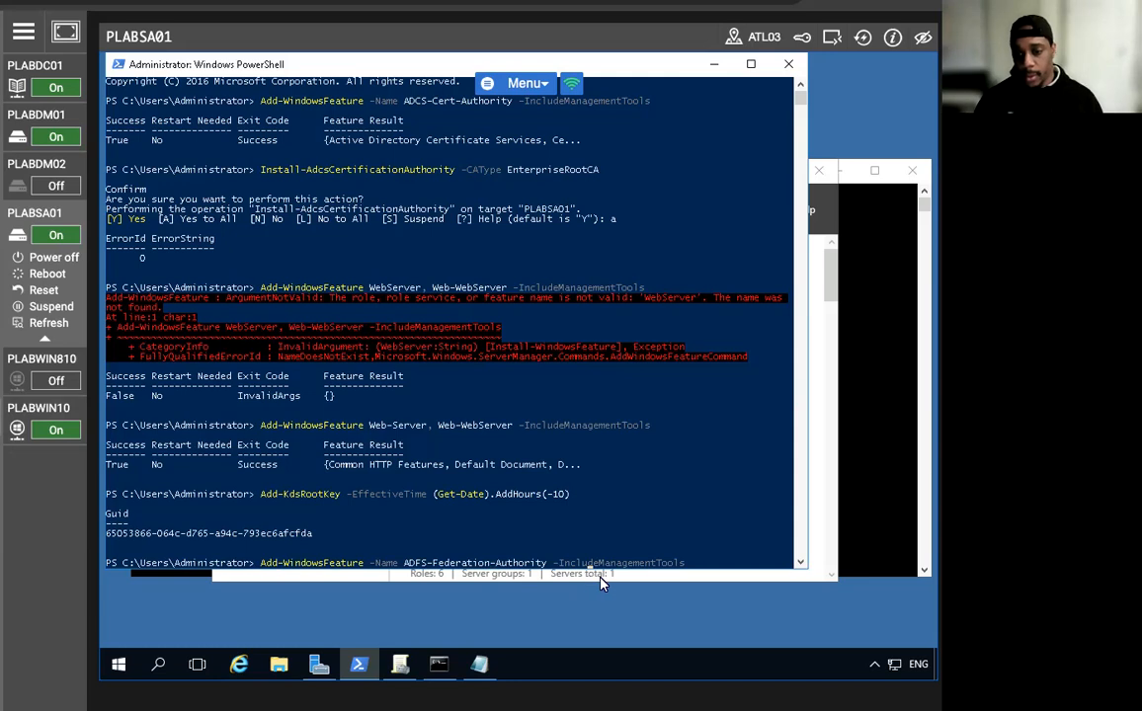
pyautogui.press('BackSpace')
pyautogui.press('BackSpace')
pyautogui.press('BackSpace')
pyautogui.press('BackSpace')
pyautogui.press('BackSpace')
pyautogui.press('BackSpace')
pyautogui.press('BackSpace')
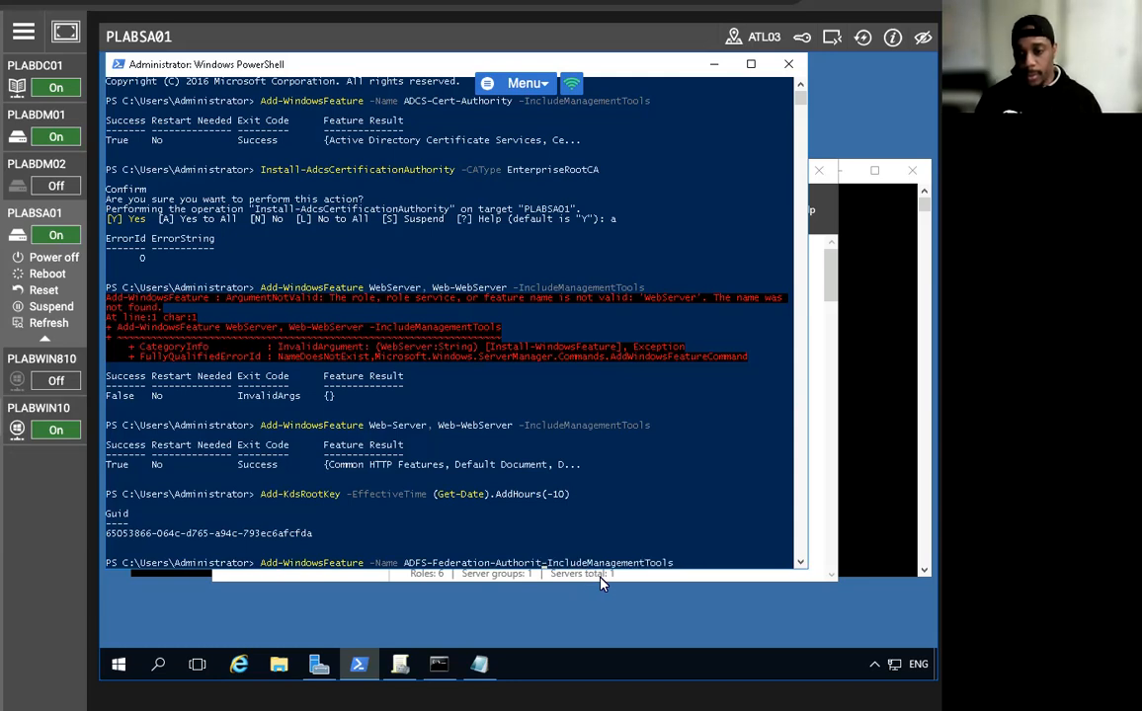
pyautogui.press('BackSpace')
pyautogui.press('BackSpace')
pyautogui.press('BackSpace')
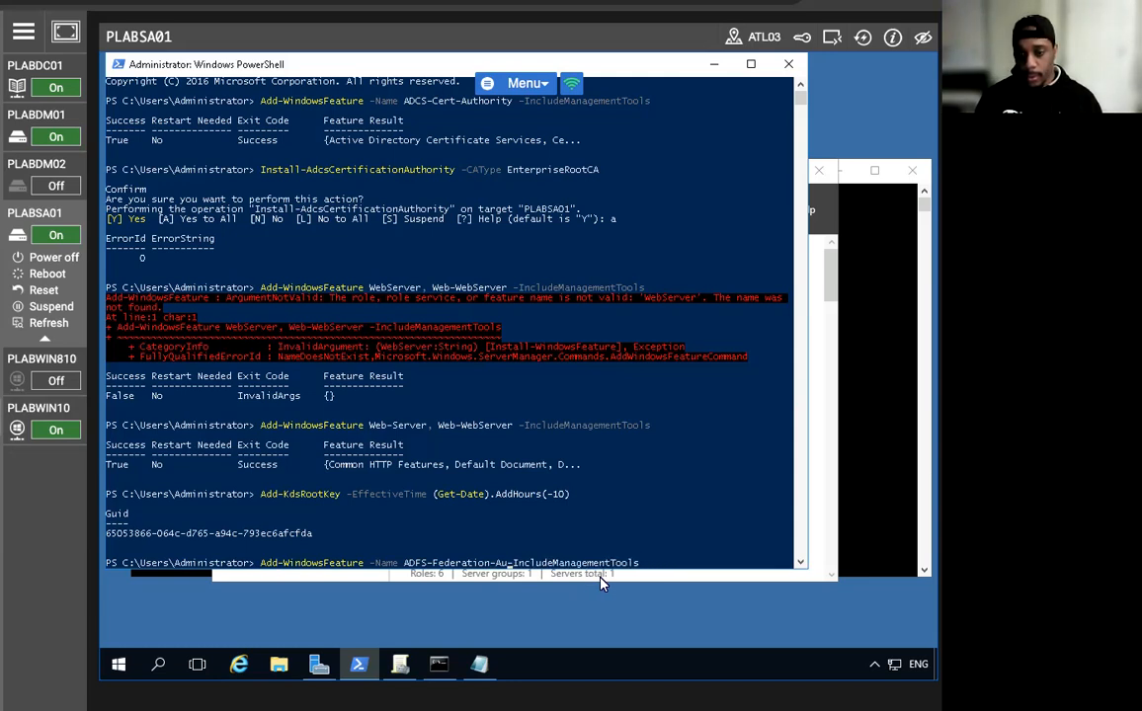
pyautogui.press('BackSpace')
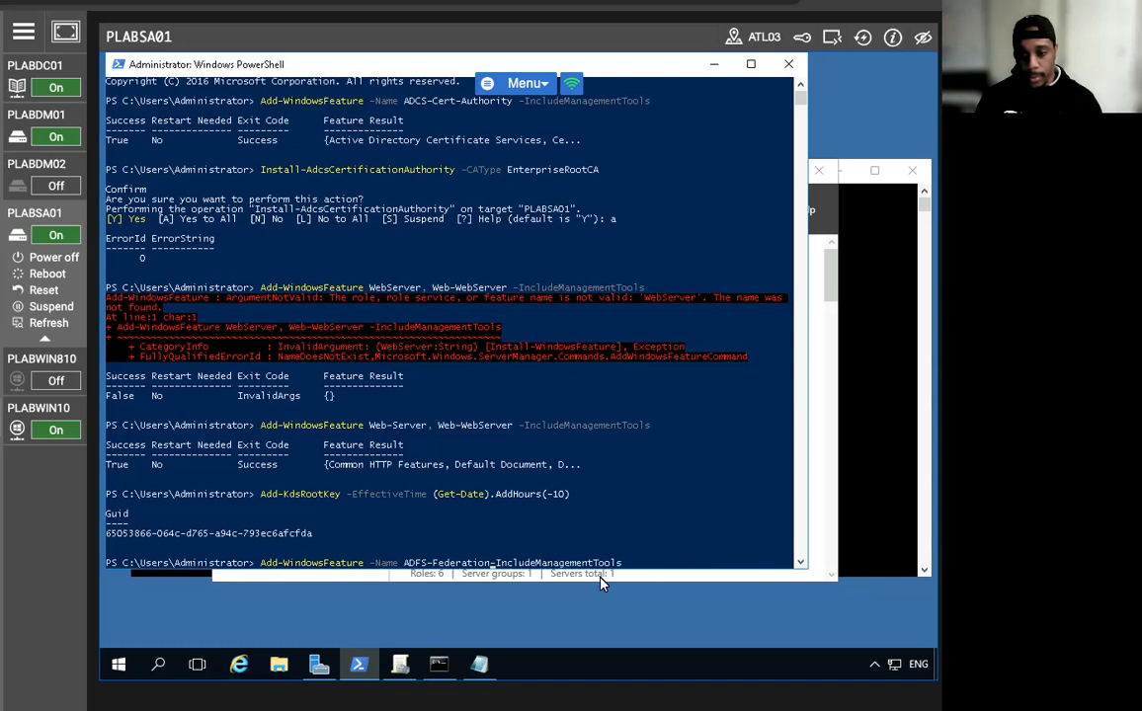
pyautogui.press('Return')
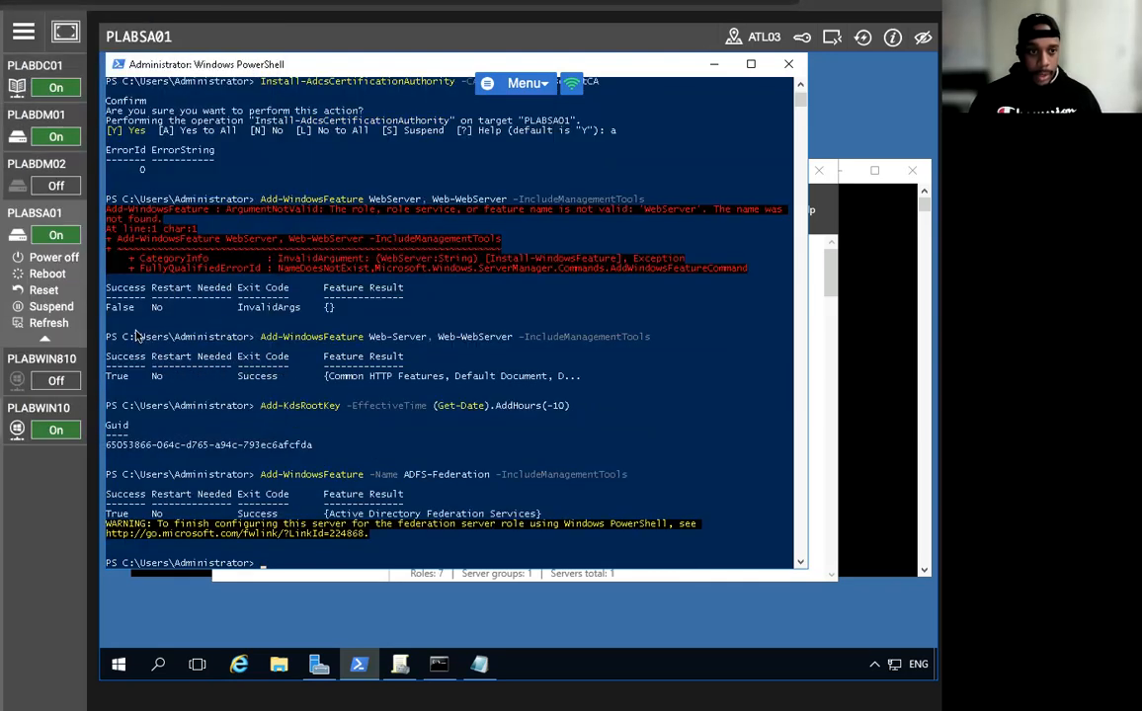
pyautogui.click(712, 65)
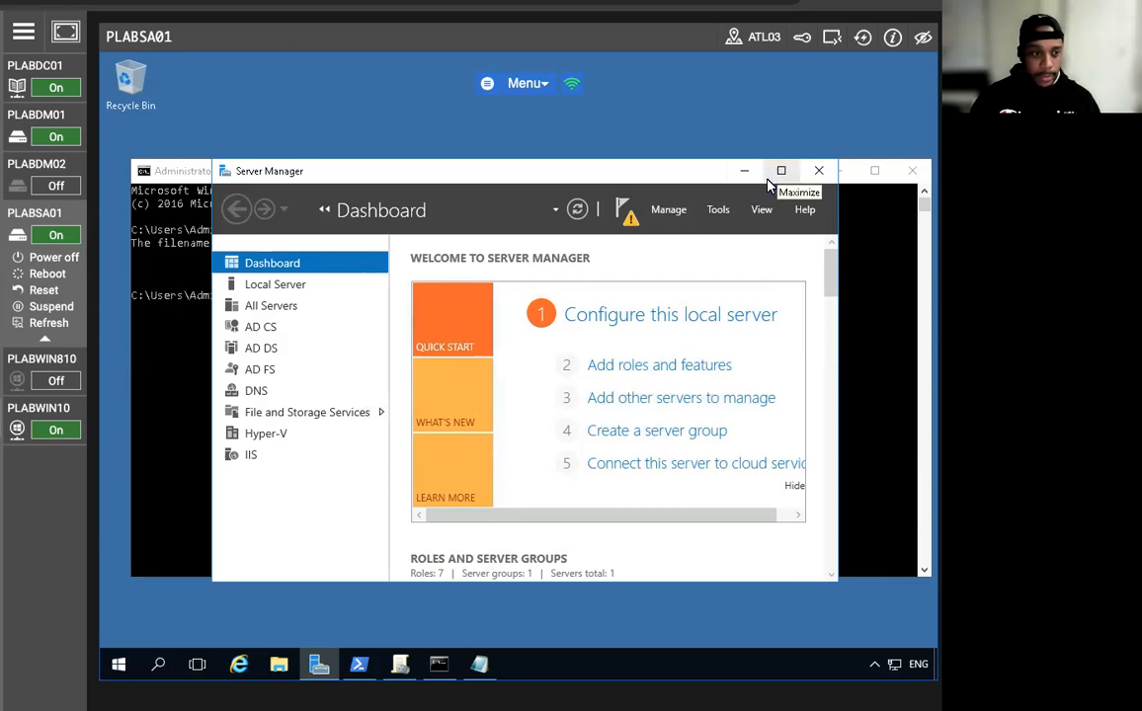
# From Server Manager notifications, start AD FS configuration as a first federation server with the current administrator.
pyautogui.click(577, 210)
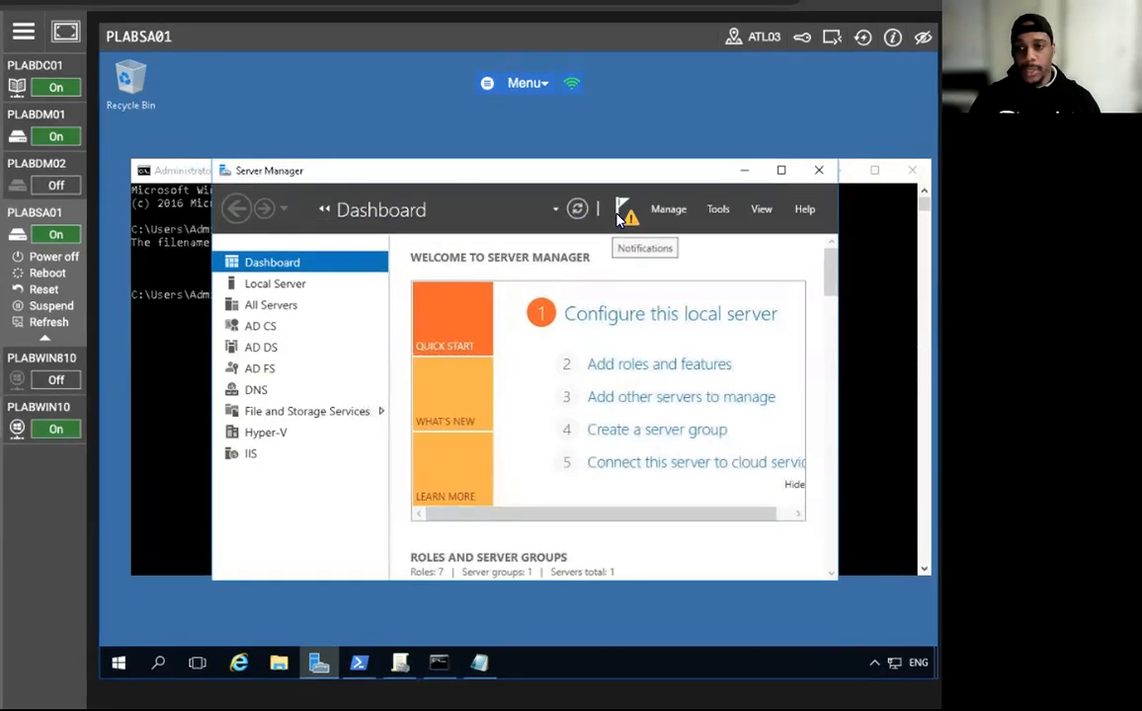
pyautogui.click(623, 210)
pyautogui.click(499, 310)
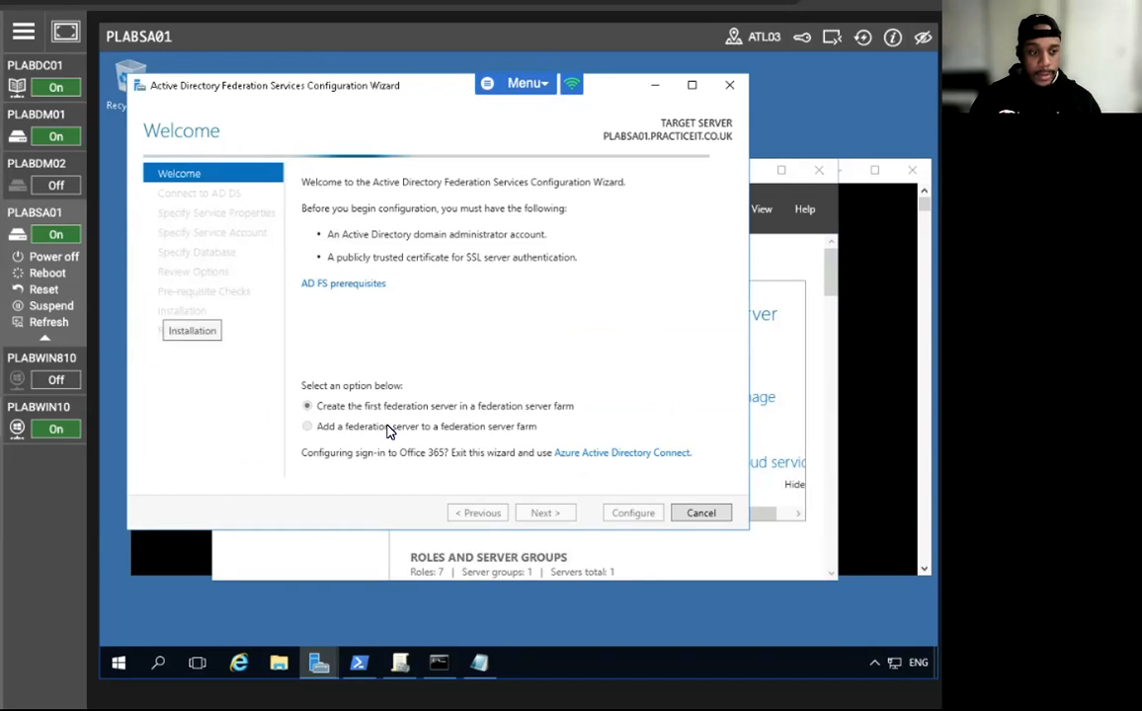
pyautogui.click(539, 512)
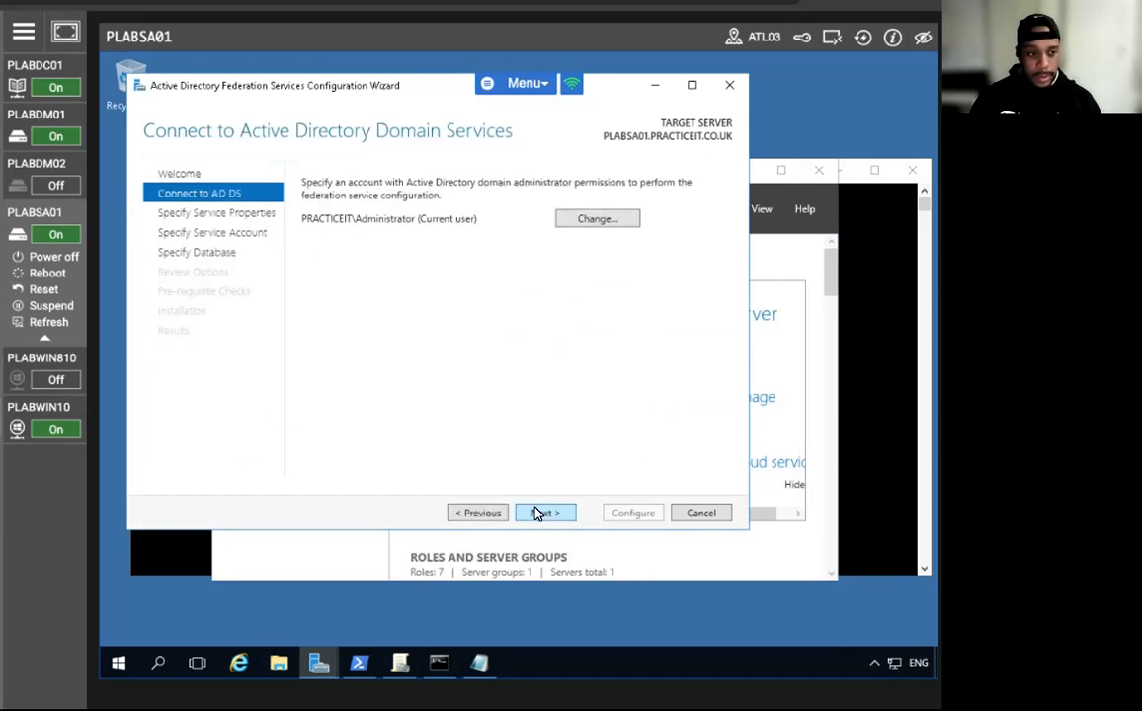
pyautogui.click(540, 513)
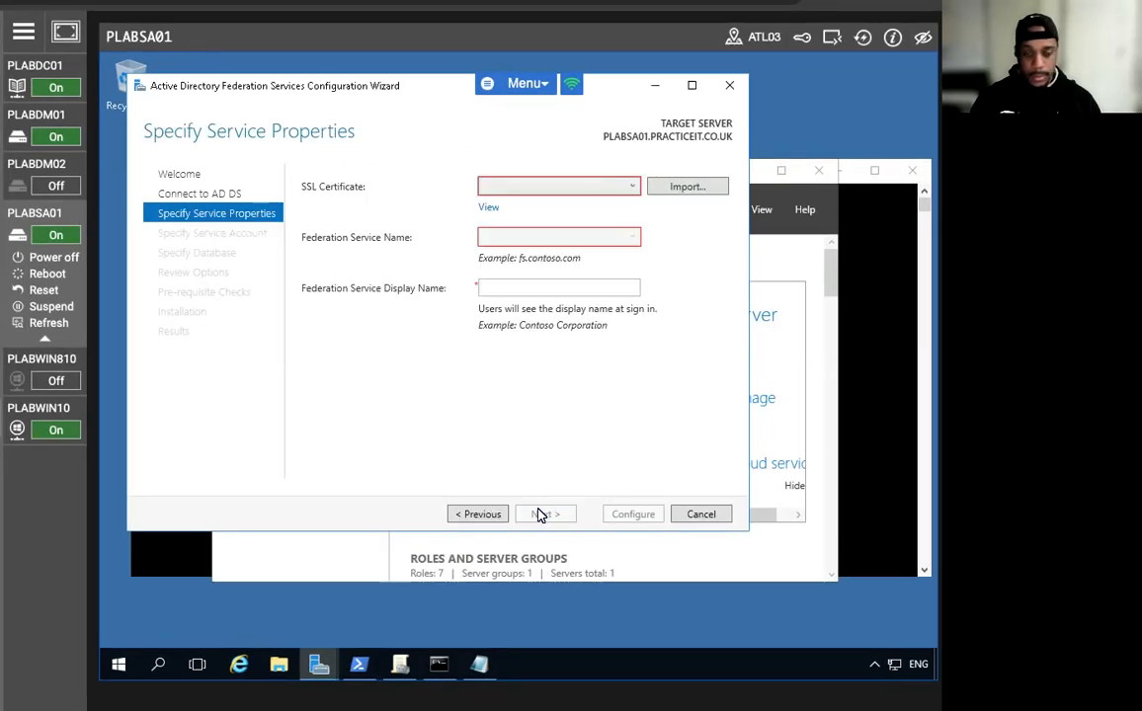
# Choose the plabsa01.practiceit.co.uk certificate and display name 'Practice IT Federation Service'.
pyautogui.click(538, 186)
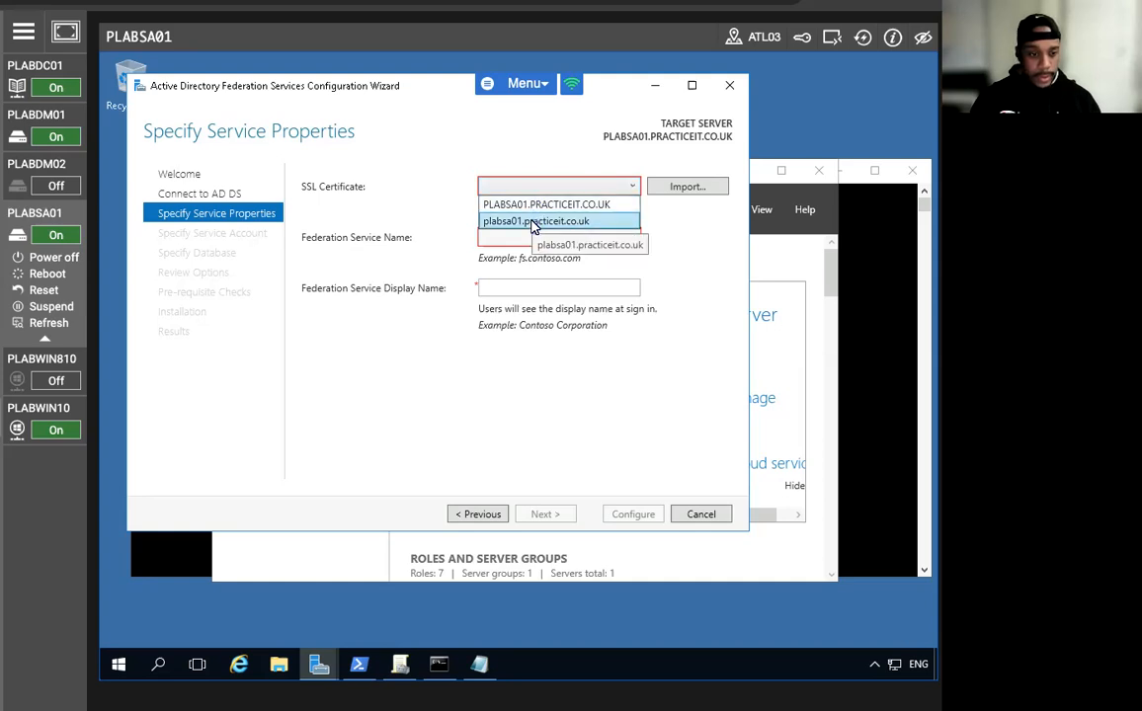
pyautogui.click(536, 222)
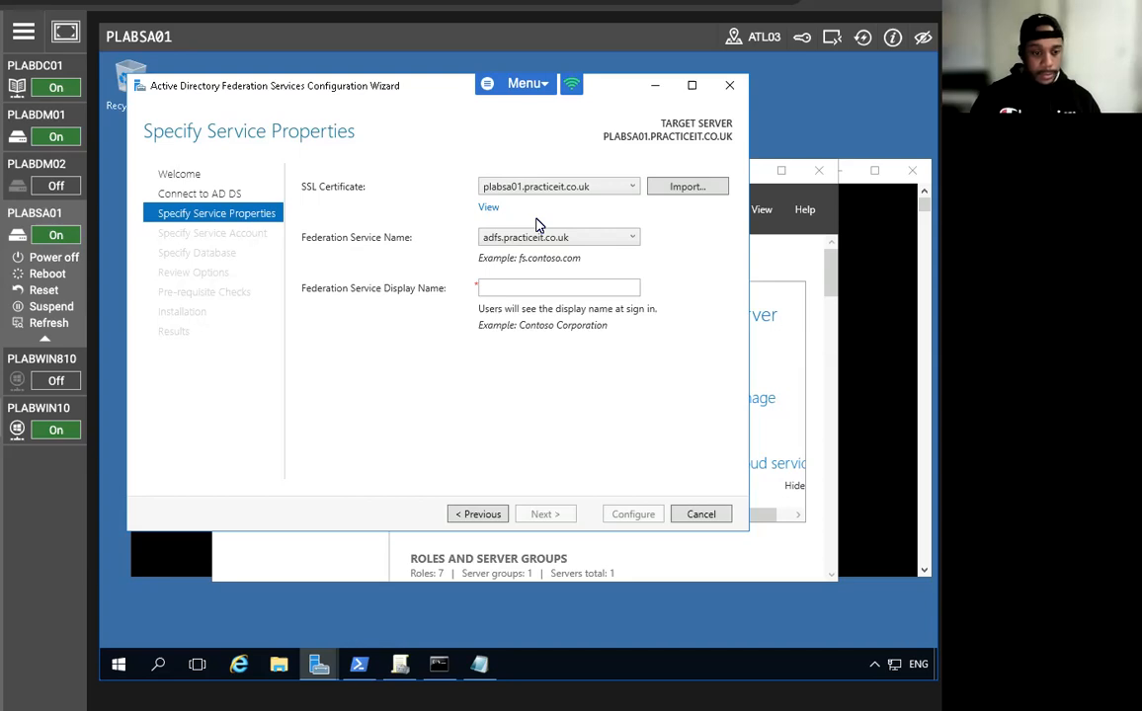
pyautogui.click(530, 286)
pyautogui.write('Pra')
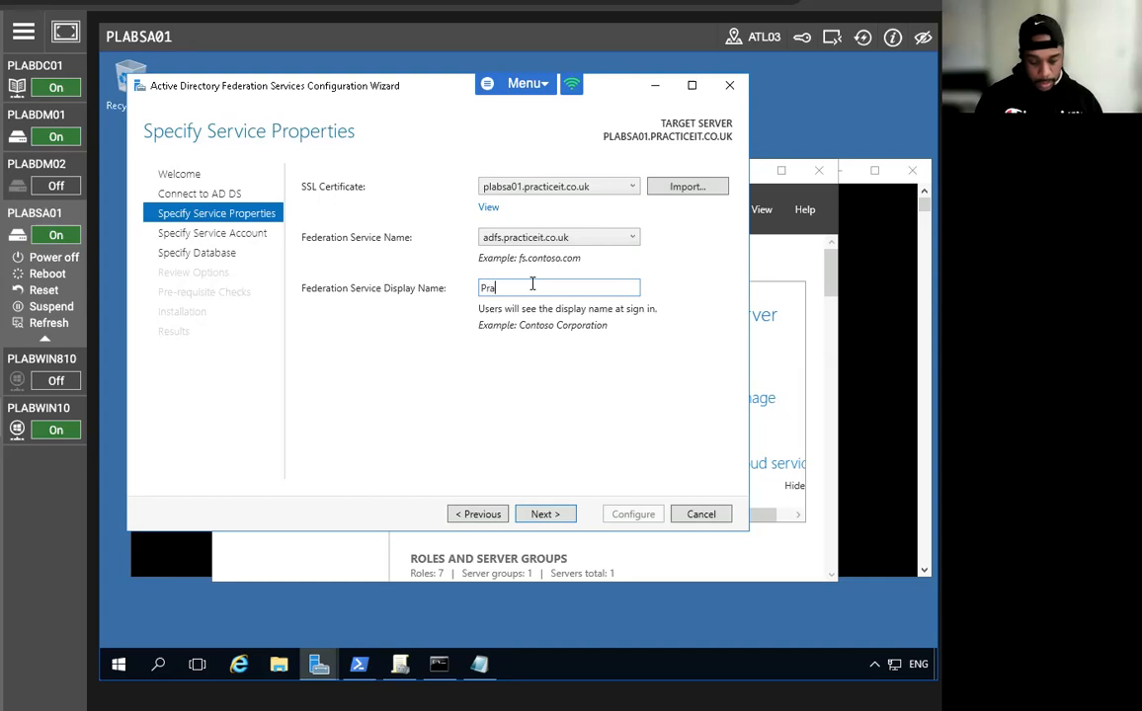
pyautogui.write('ctice ')
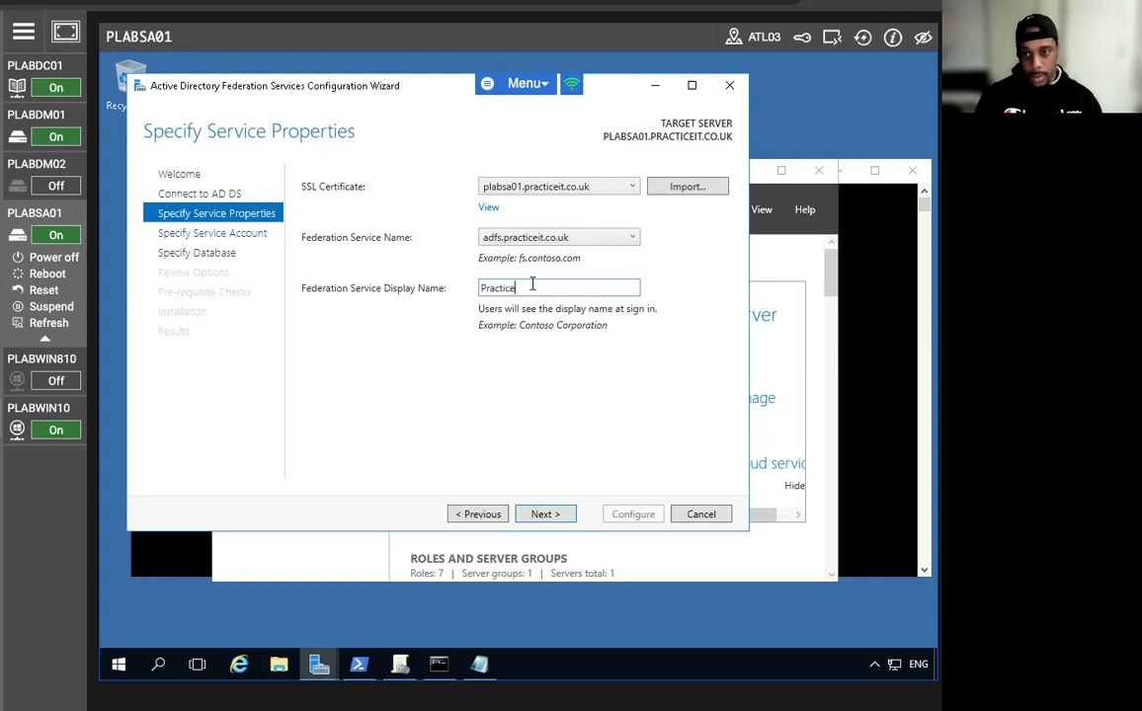
pyautogui.write('IT ')
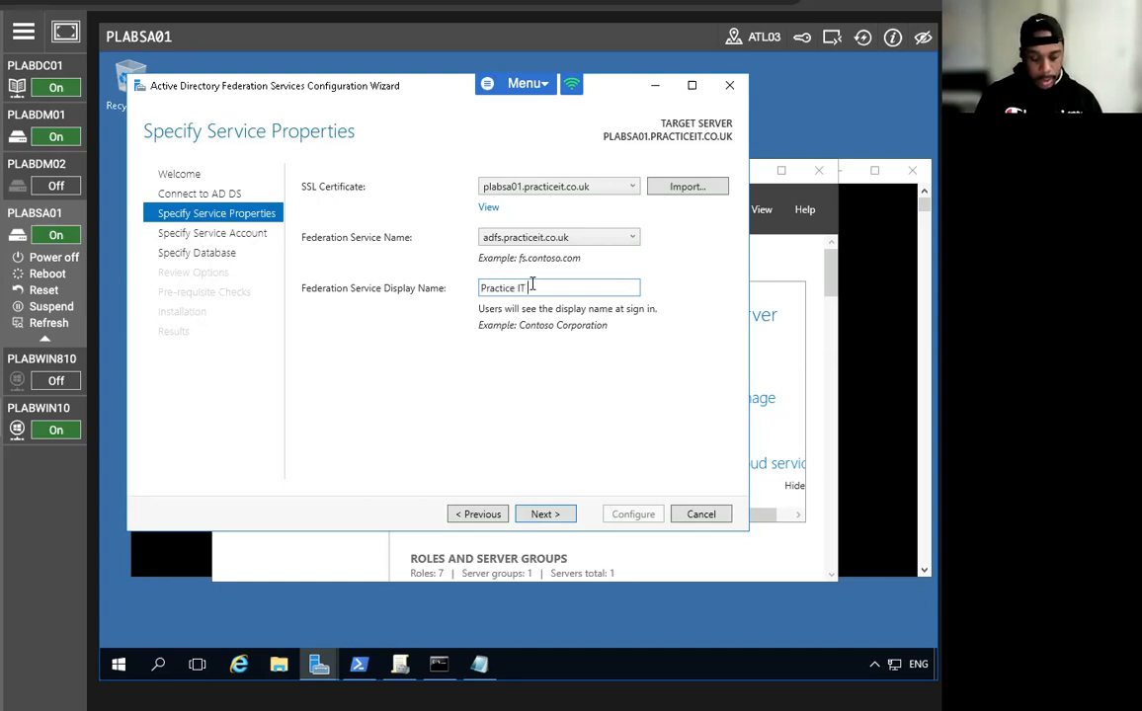
pyautogui.write('Federation Service')
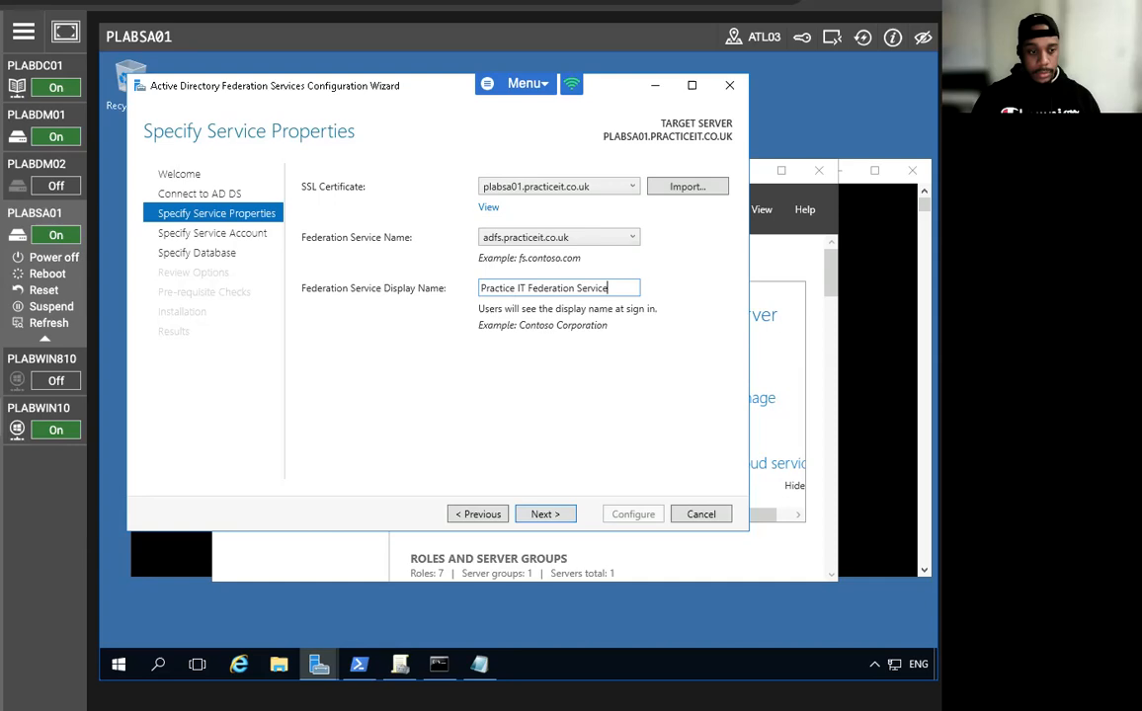
pyautogui.click(542, 514)
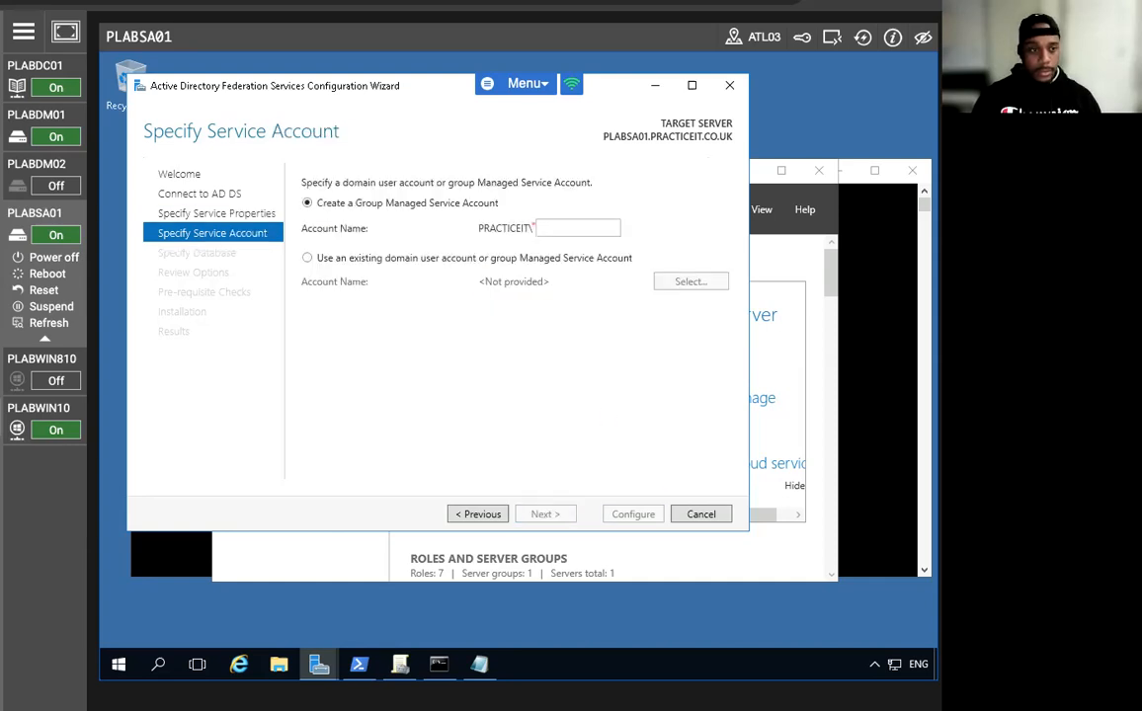
# Create gMSA FS-Gmsa, keep the Windows Internal Database, run Configure, and close the wizard.
pyautogui.click(577, 223)
pyautogui.write('FS')
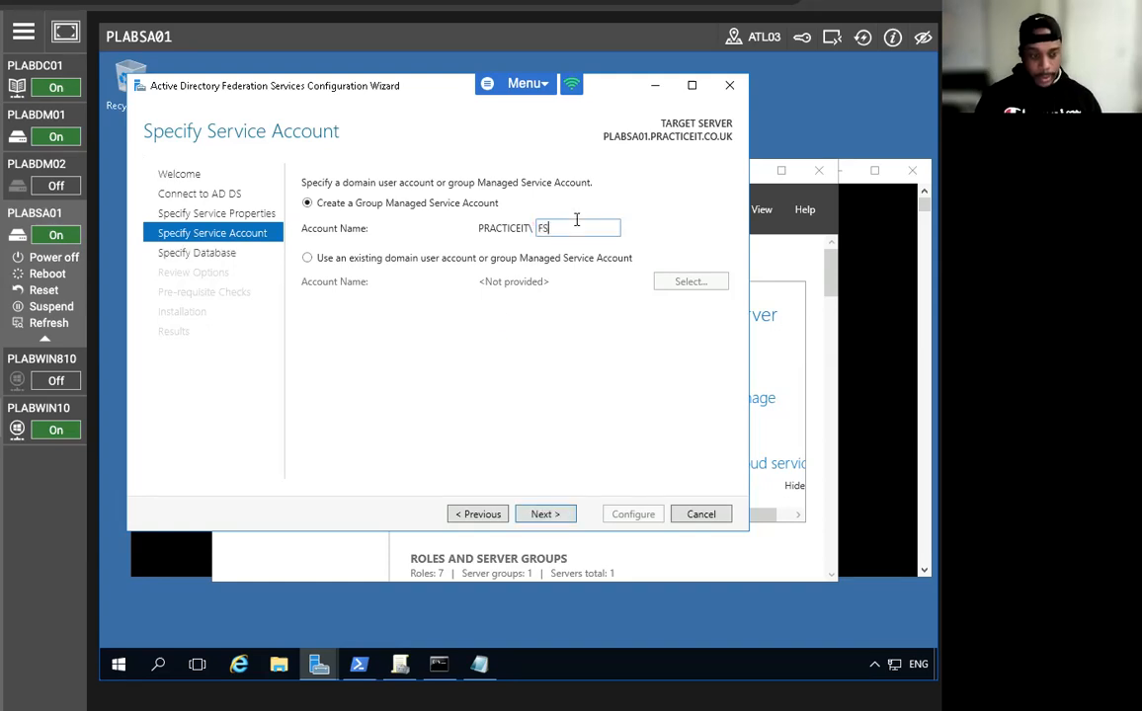
pyautogui.write('-')
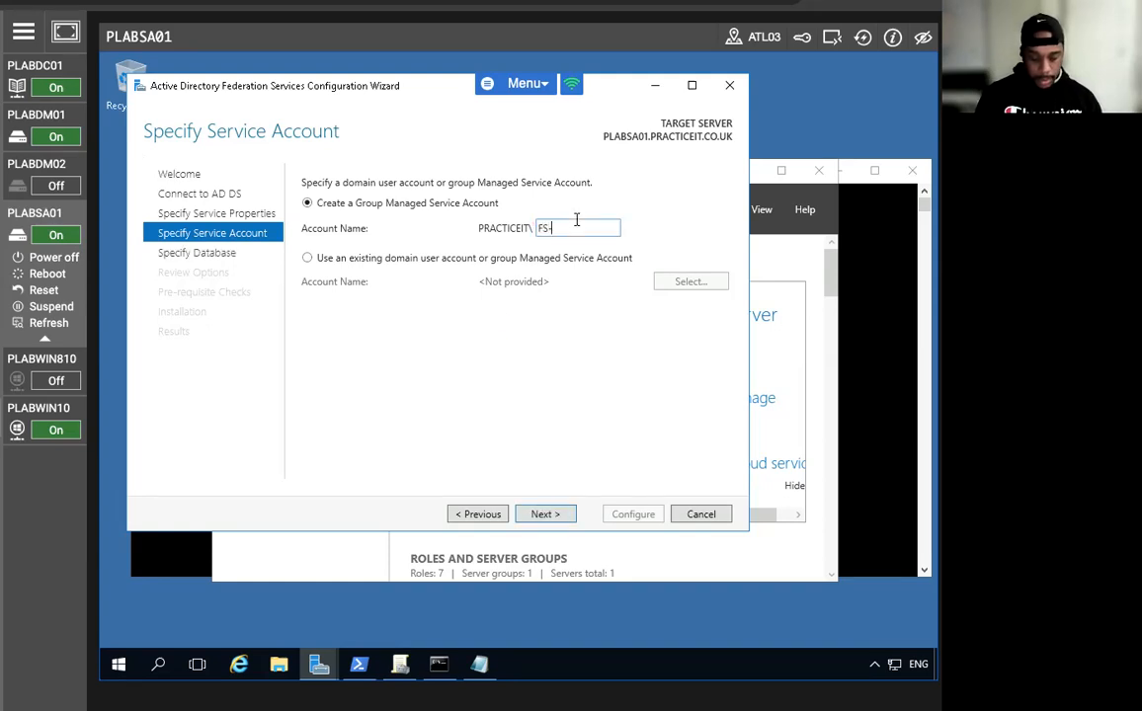
pyautogui.write('Gmsa')
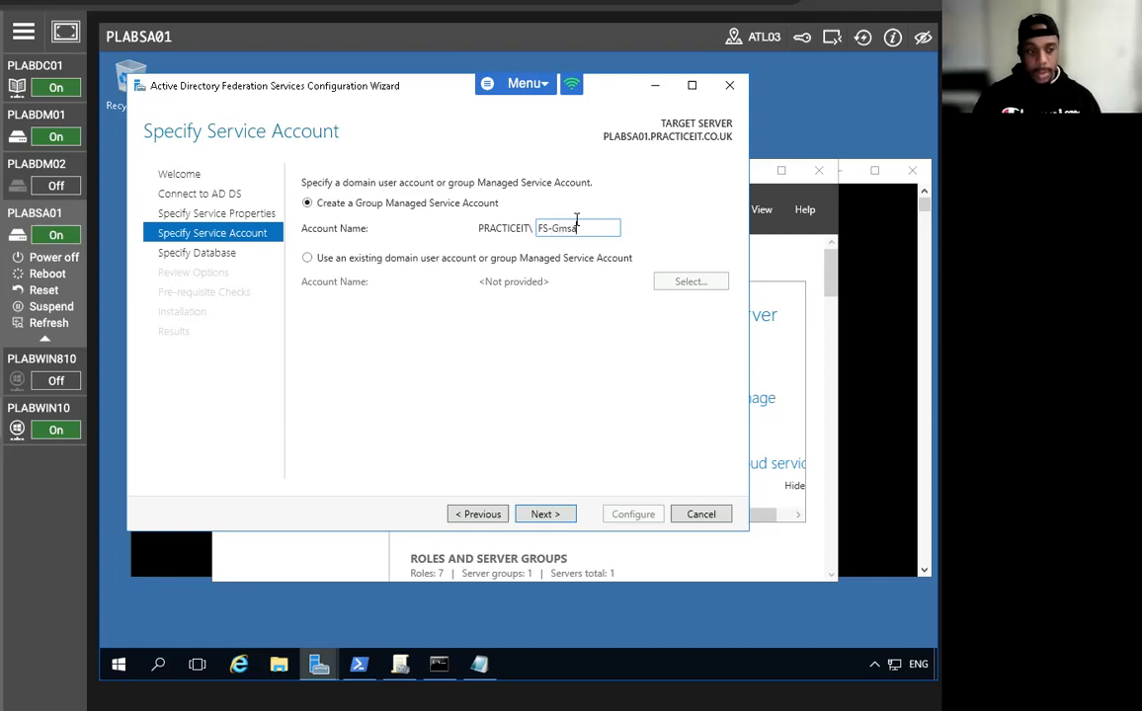
pyautogui.click(542, 515)
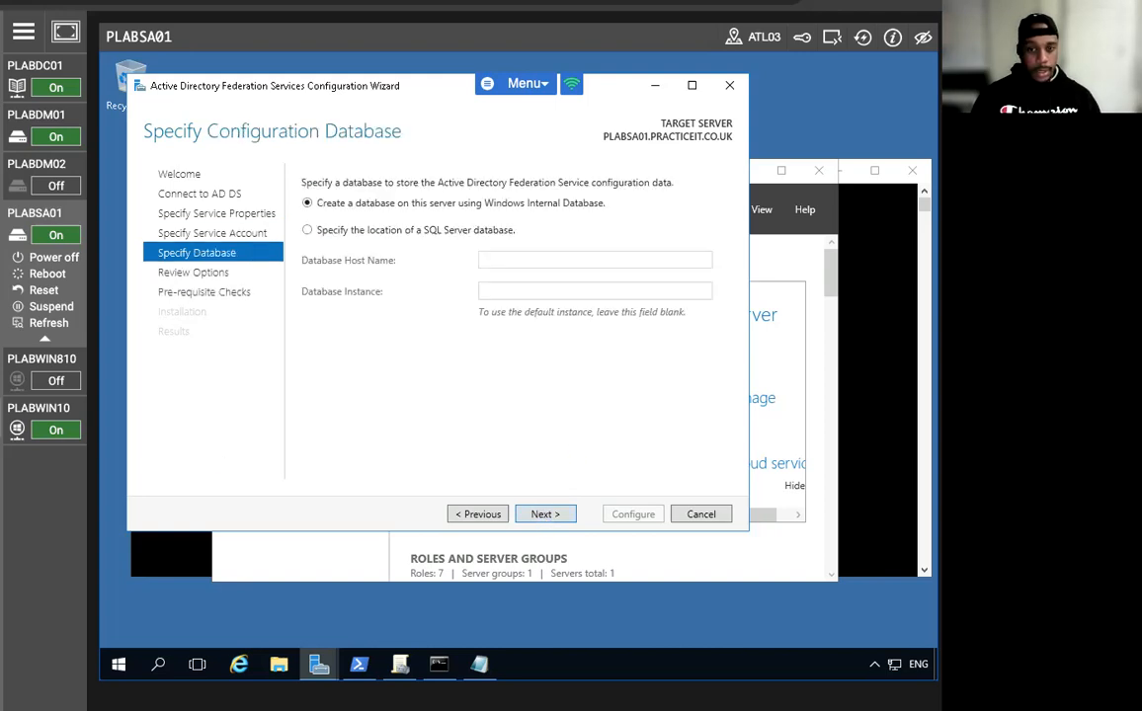
pyautogui.click(545, 515)
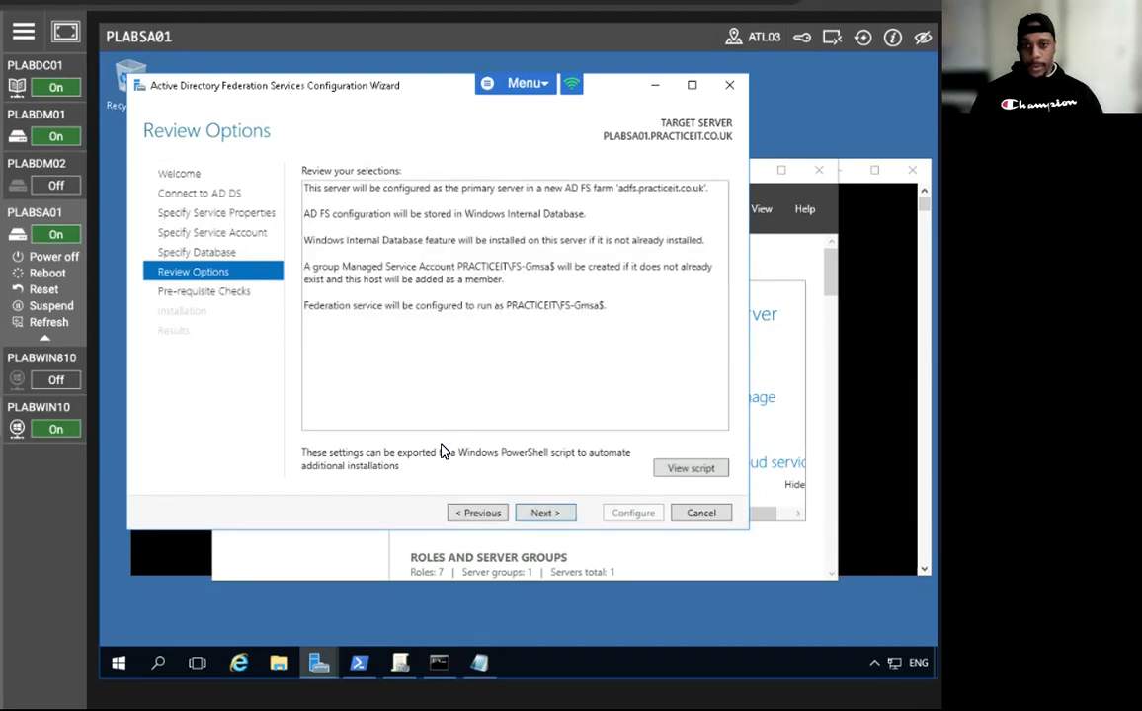
pyautogui.click(553, 514)
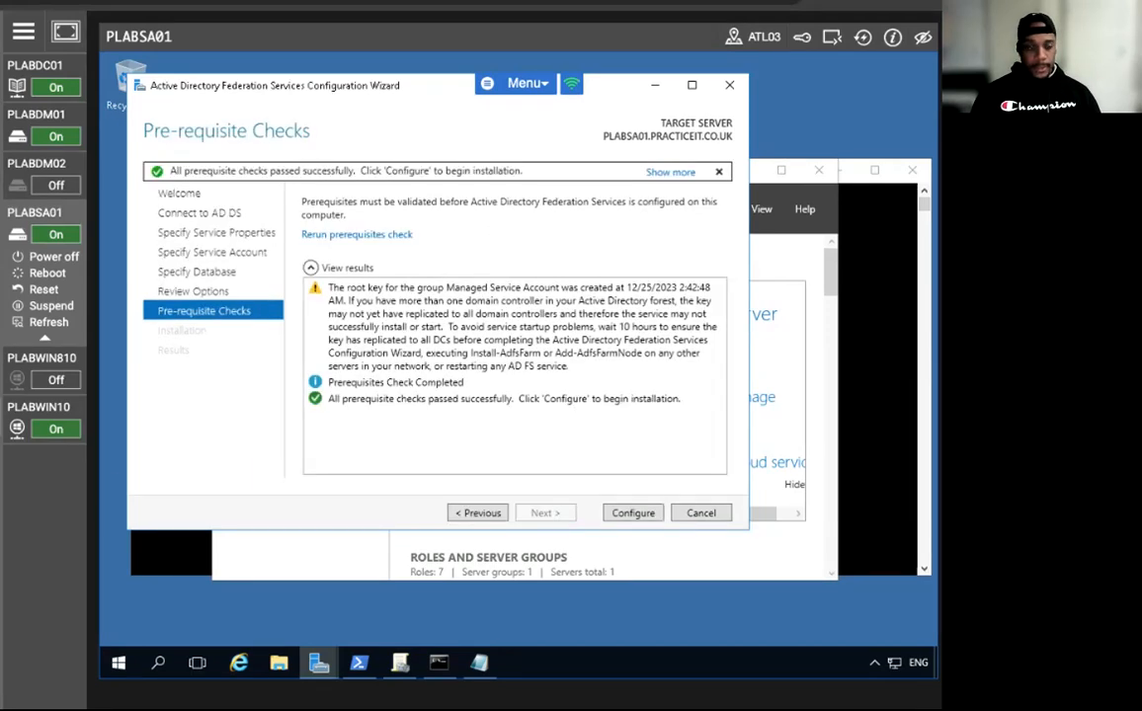
pyautogui.click(634, 515)
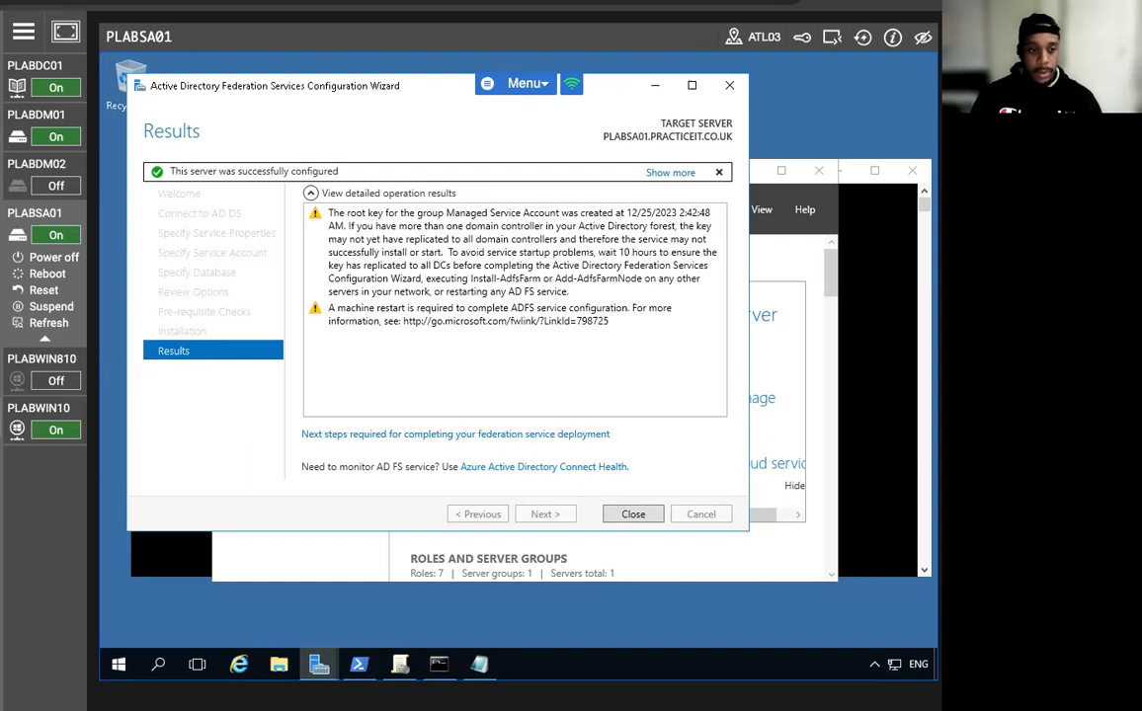
pyautogui.click(618, 514)
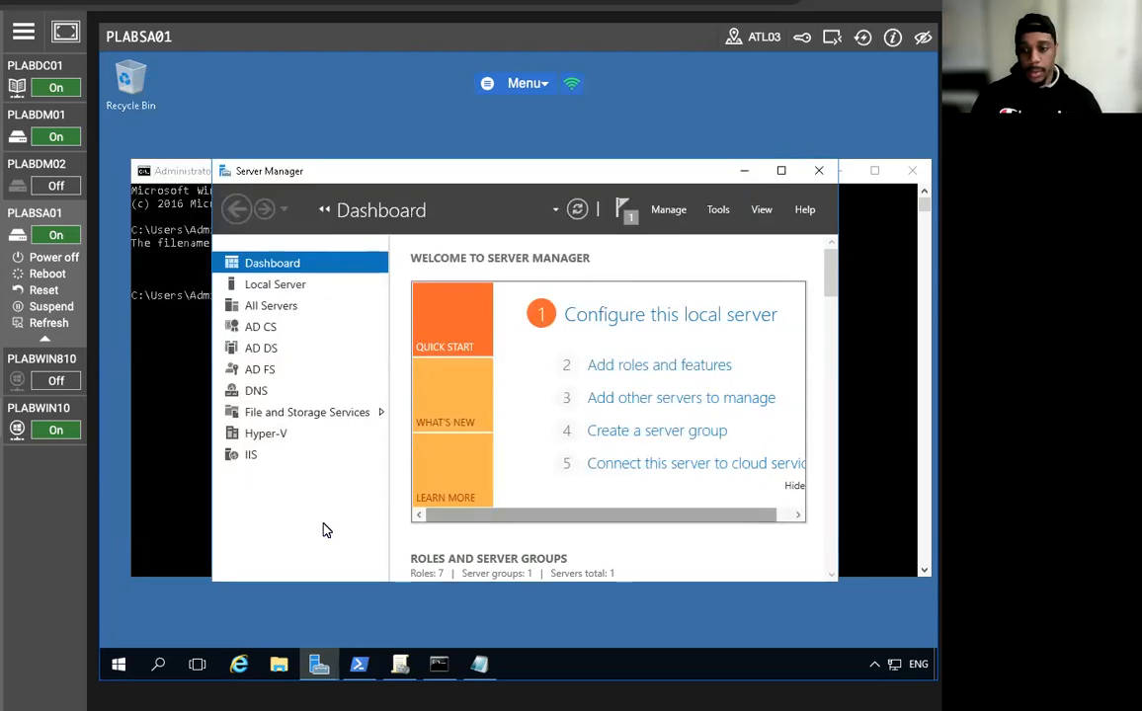
# Restart PLABSA01 from the Start context menu, keeping the Other (Unplanned) reason.
pyautogui.rightClick(124, 663)
pyautogui.moveTo(166, 615)
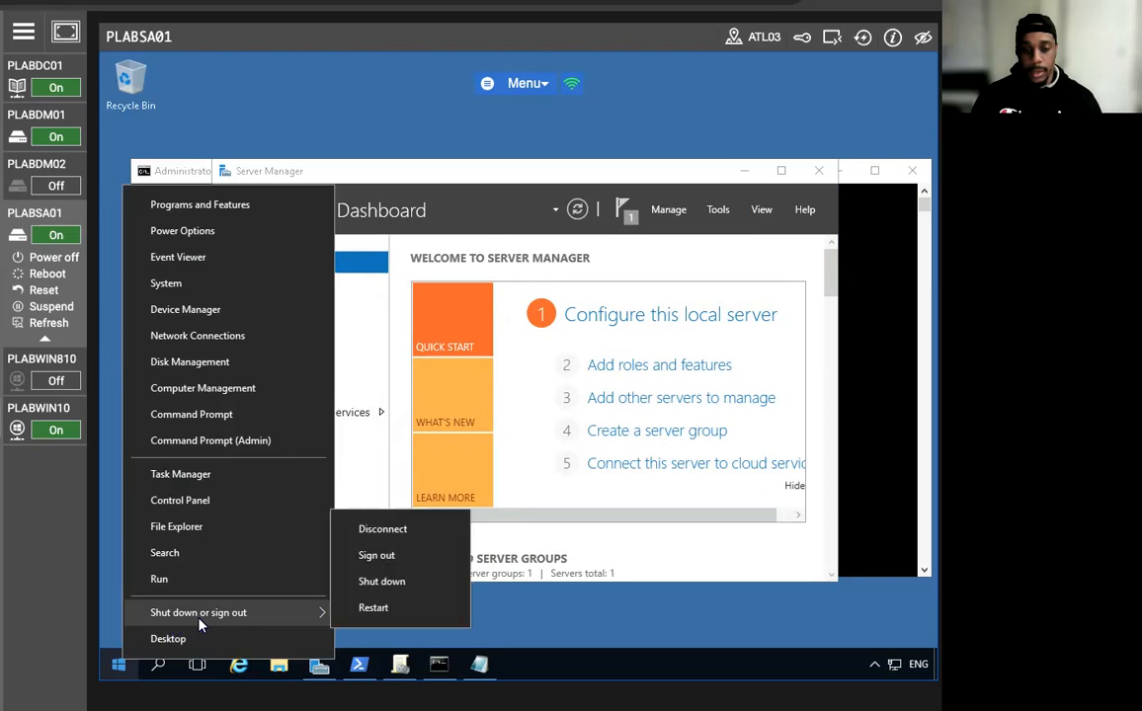
pyautogui.click(373, 610)
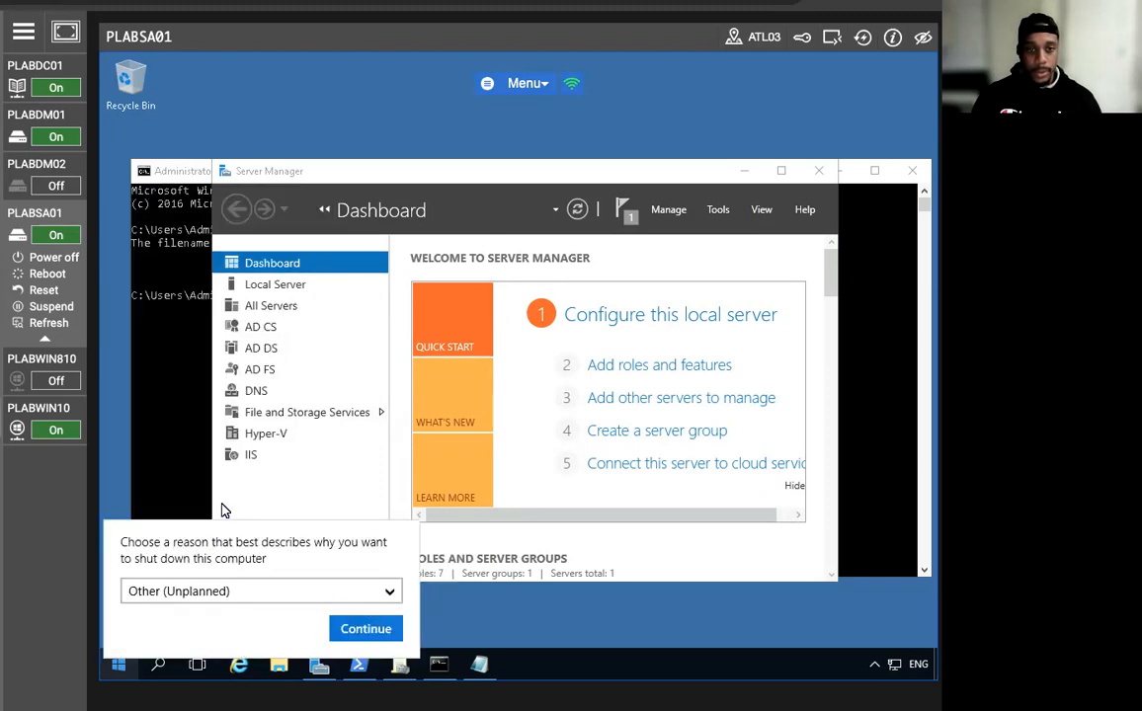
pyautogui.click(366, 629)
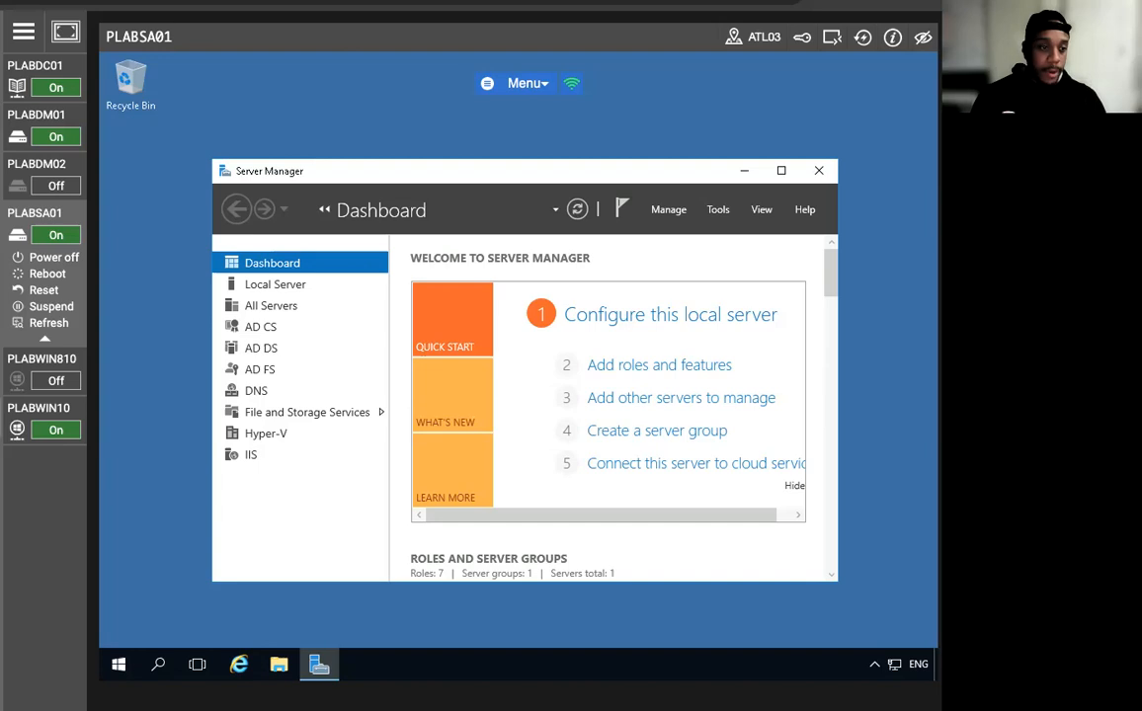
# Switch to PLABWIN10, launch Internet Explorer, and select its address bar for a new URL.
pyautogui.moveTo(71, 383)
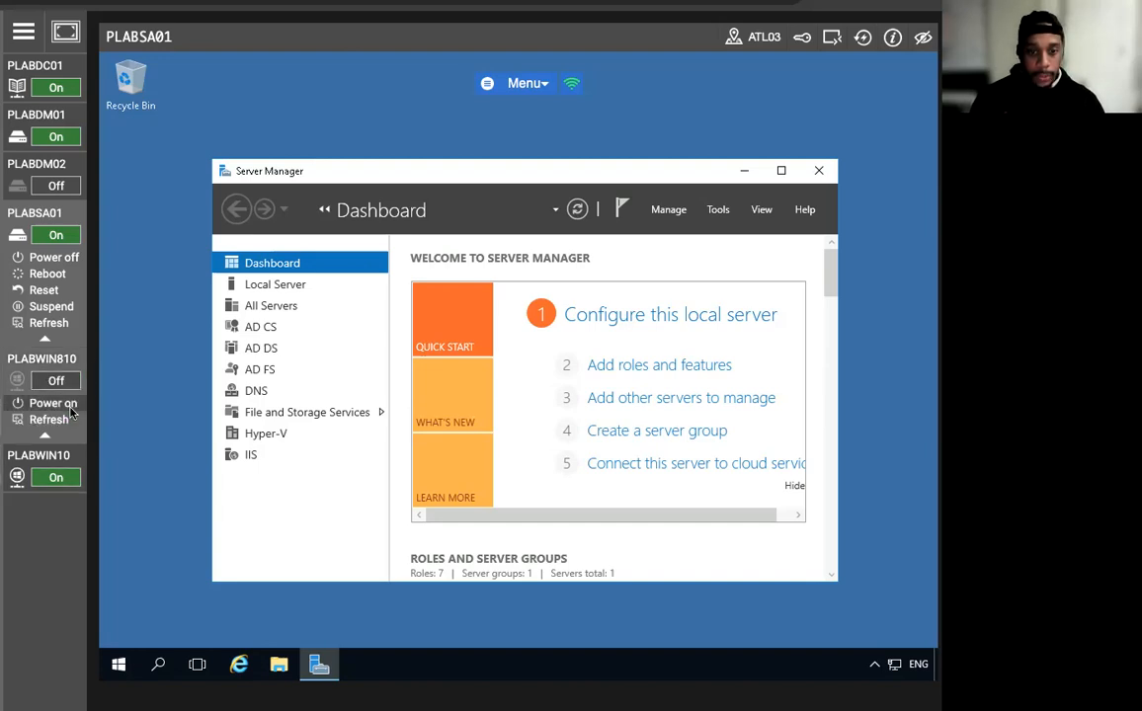
pyautogui.click(60, 449)
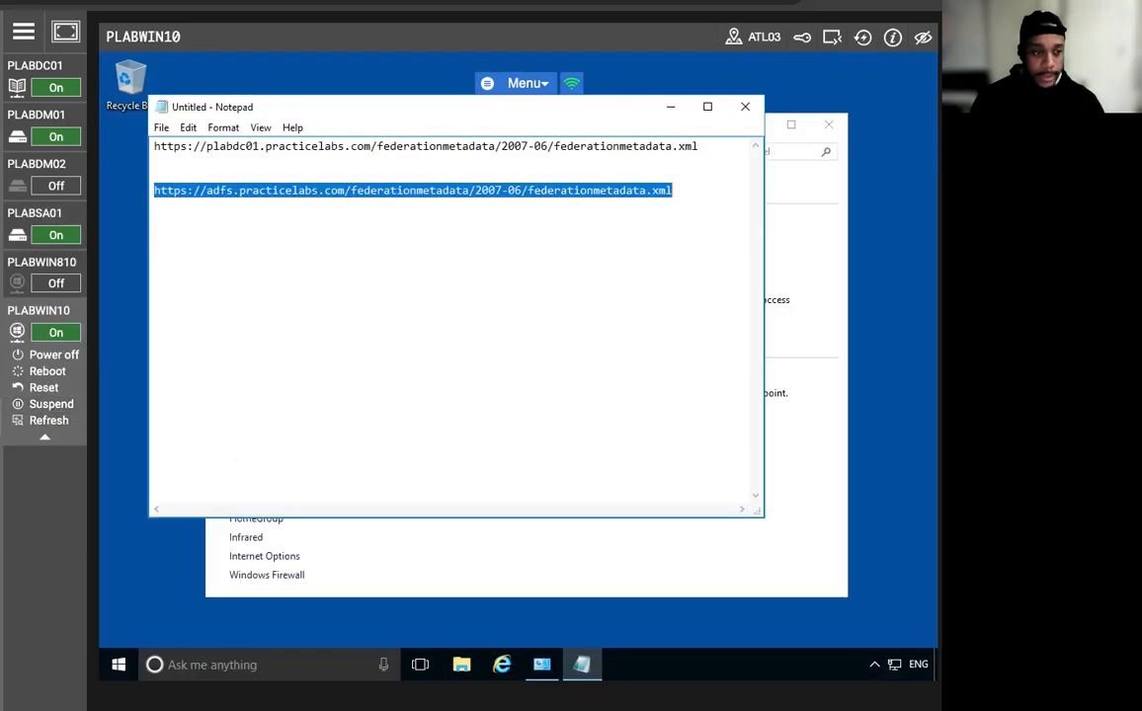
pyautogui.click(502, 665)
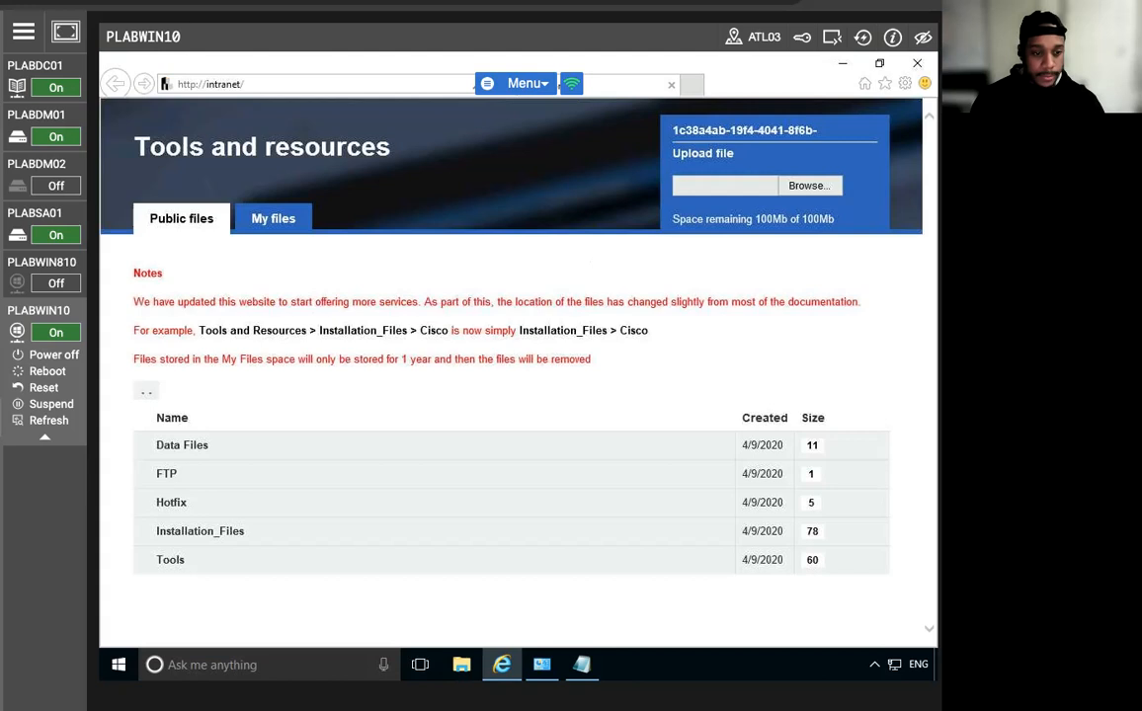
pyautogui.click(271, 84)
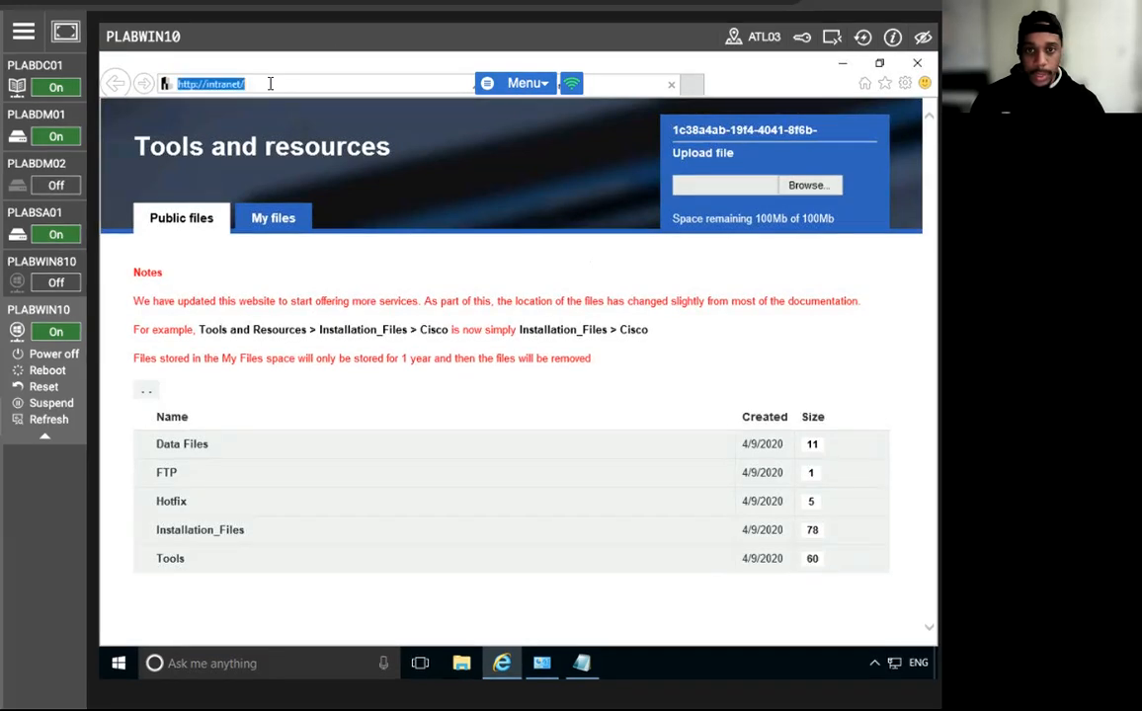
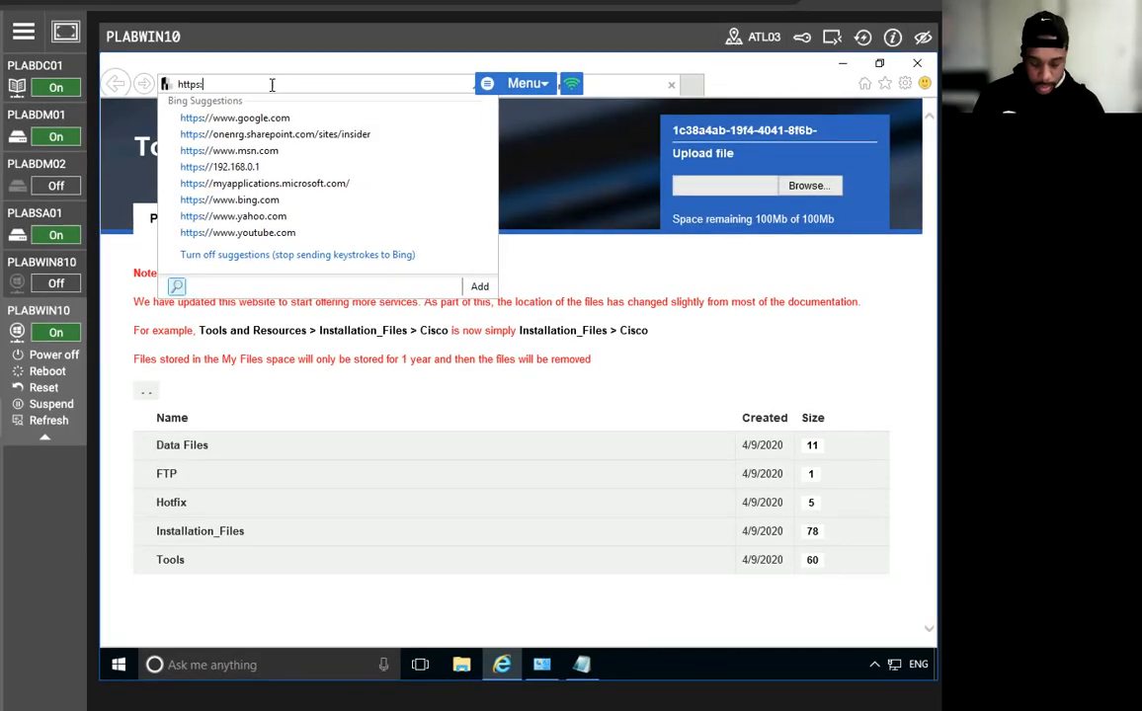
pyautogui.write('//plabs')
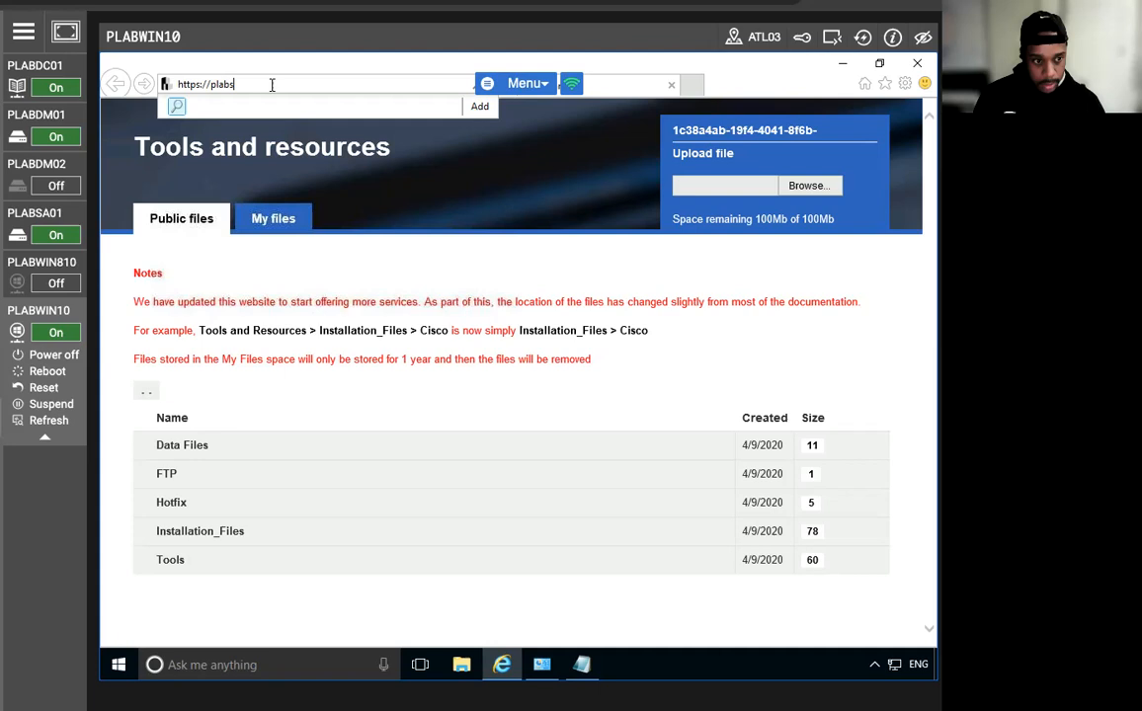
pyautogui.write('a01.practiceit.co')
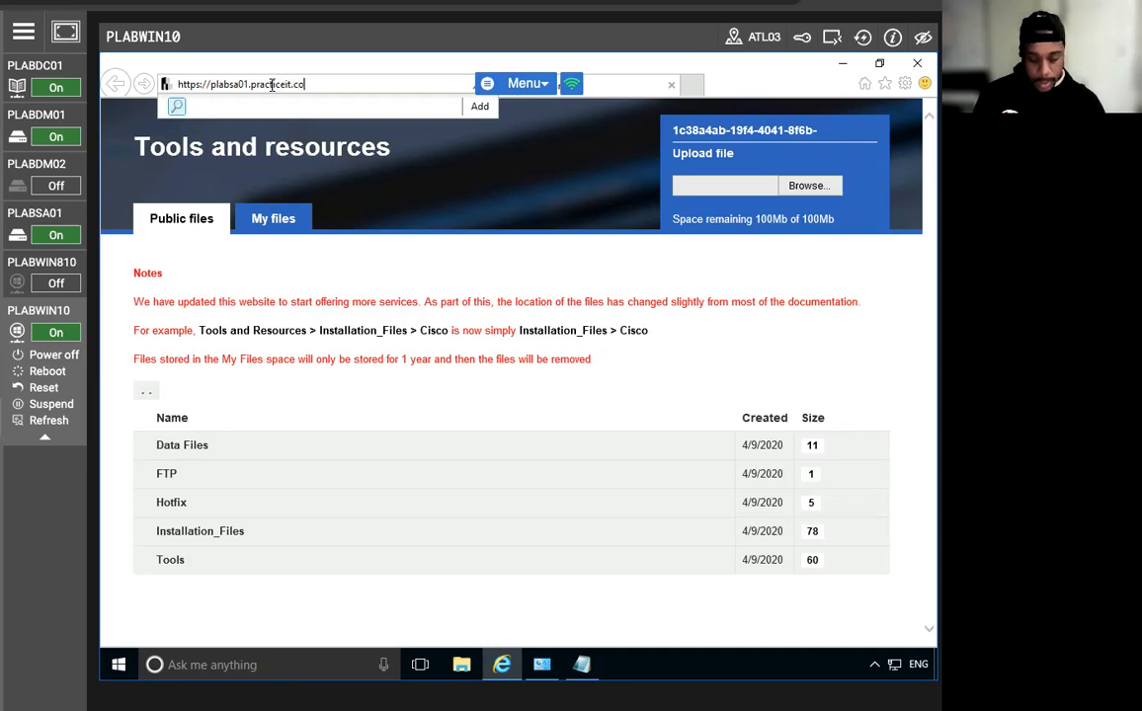
pyautogui.write('.uk/')
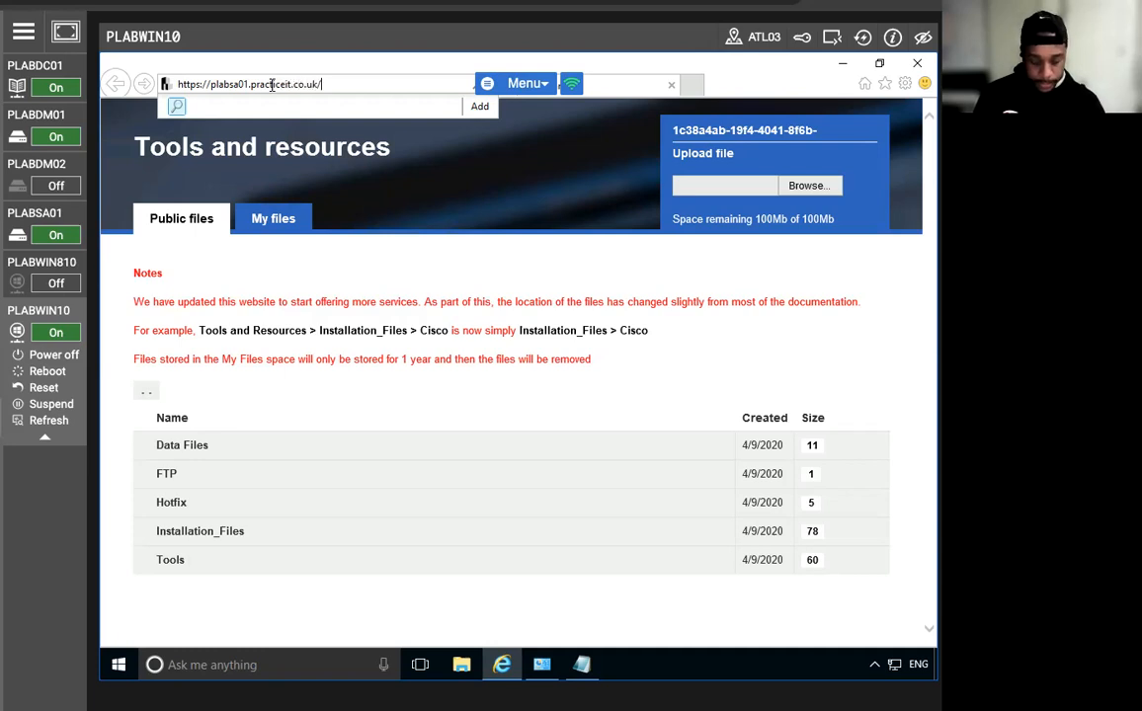
pyautogui.write('federat')
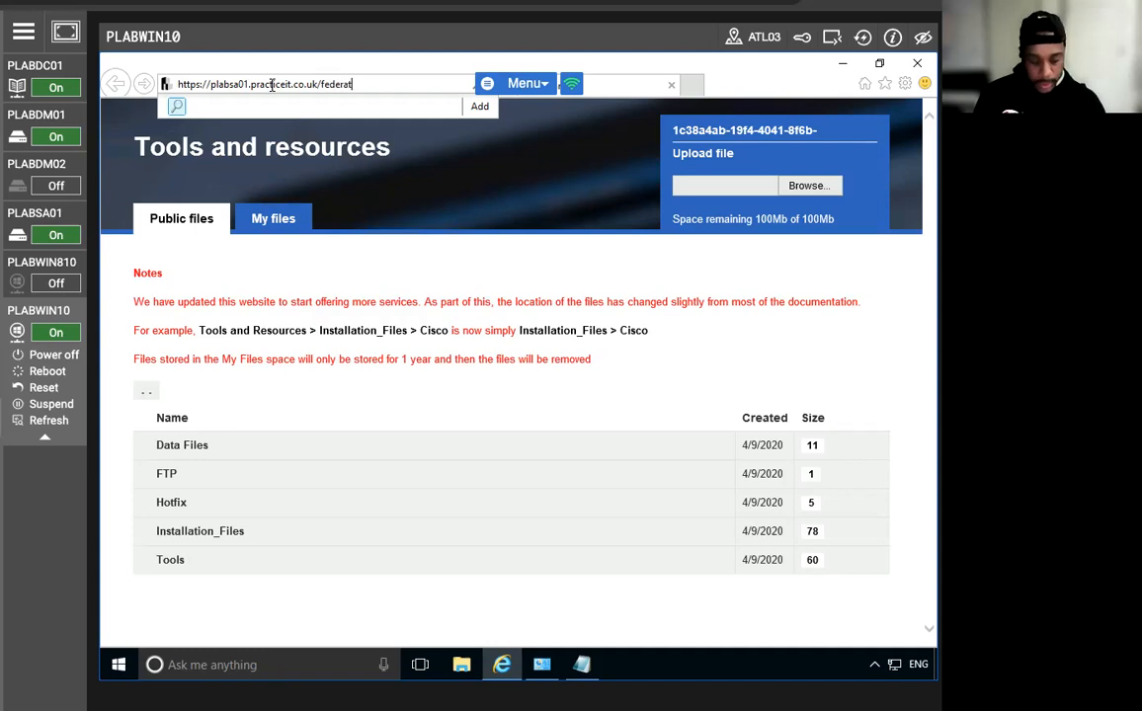
pyautogui.write('ionmeta')
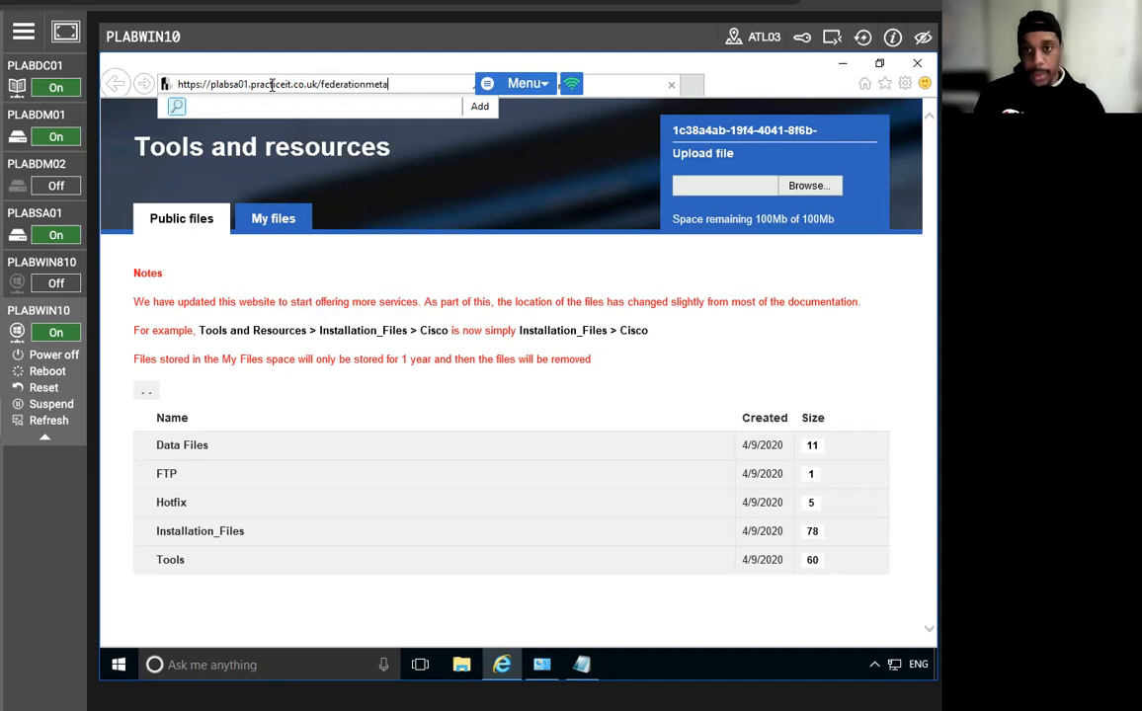
pyautogui.write('data/2007-06/federationmetadata')
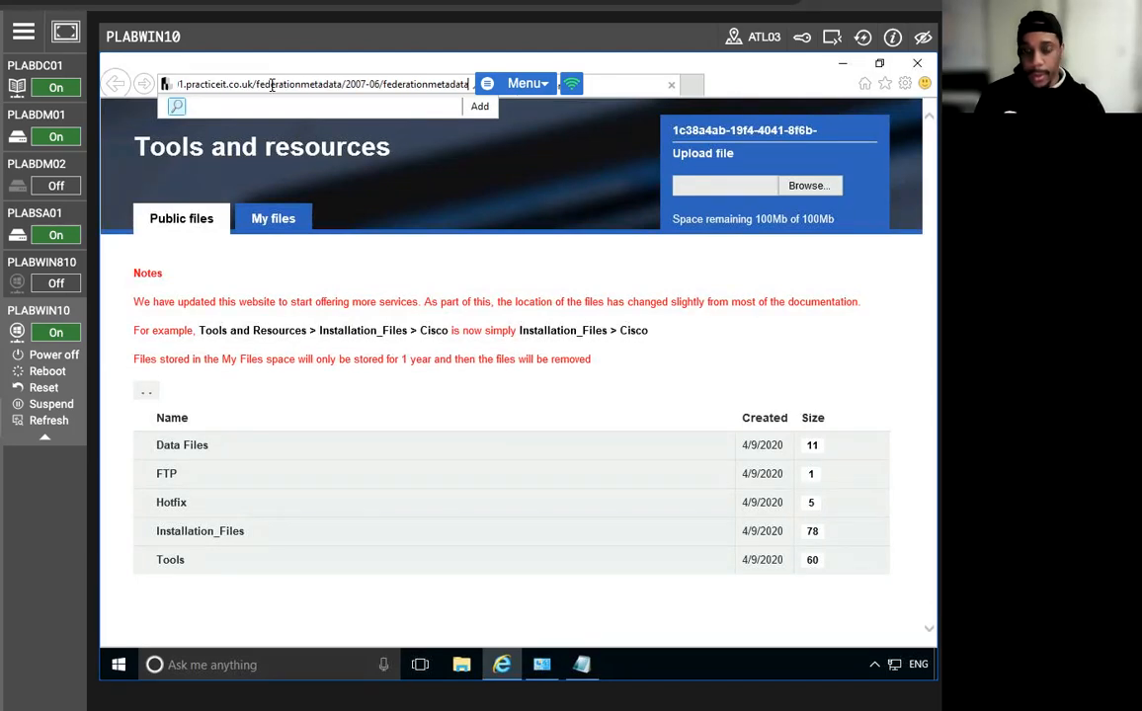
pyautogui.write('.')
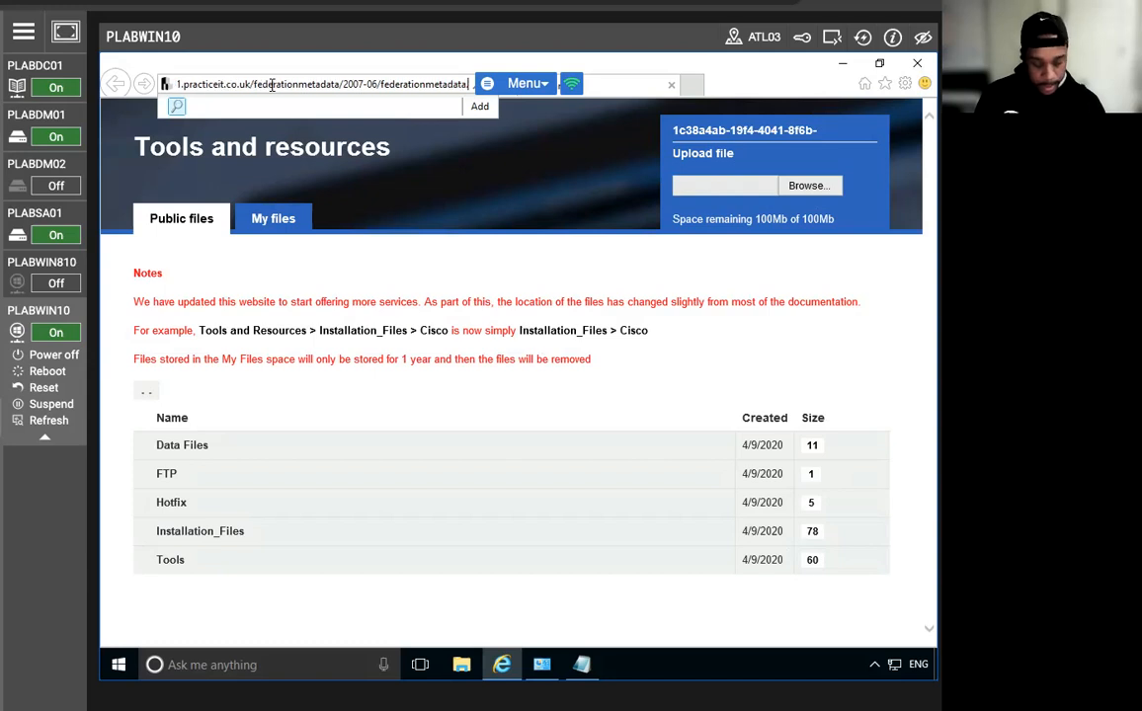
pyautogui.write('xml')
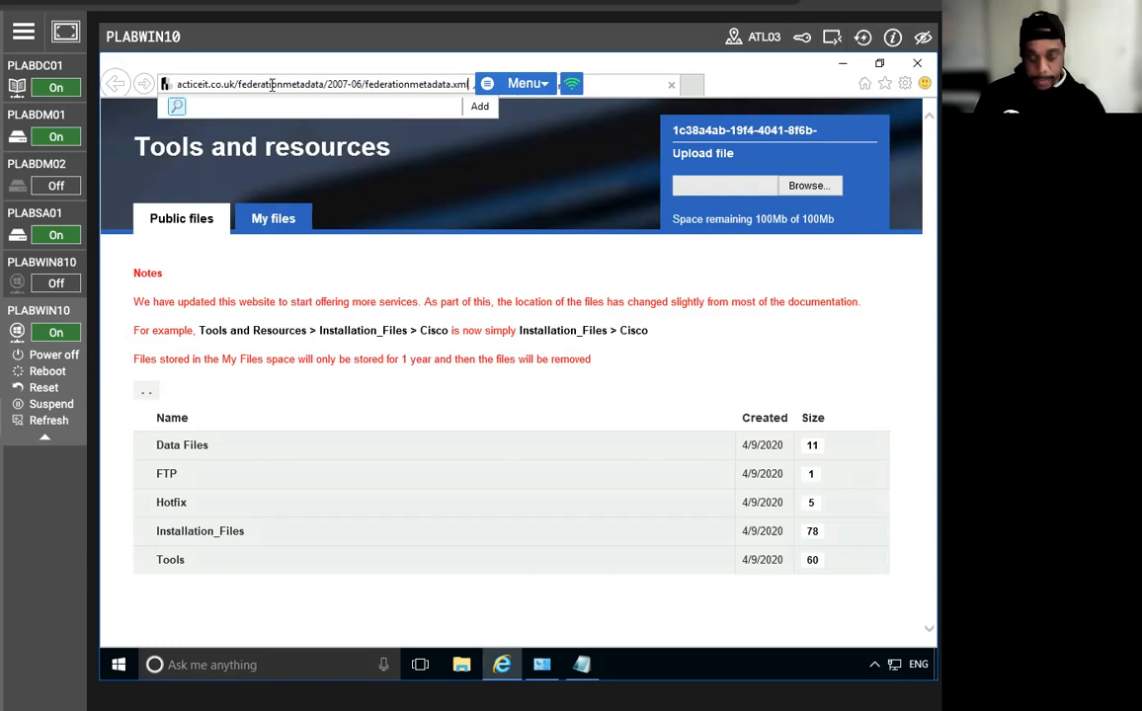
pyautogui.press('Return')
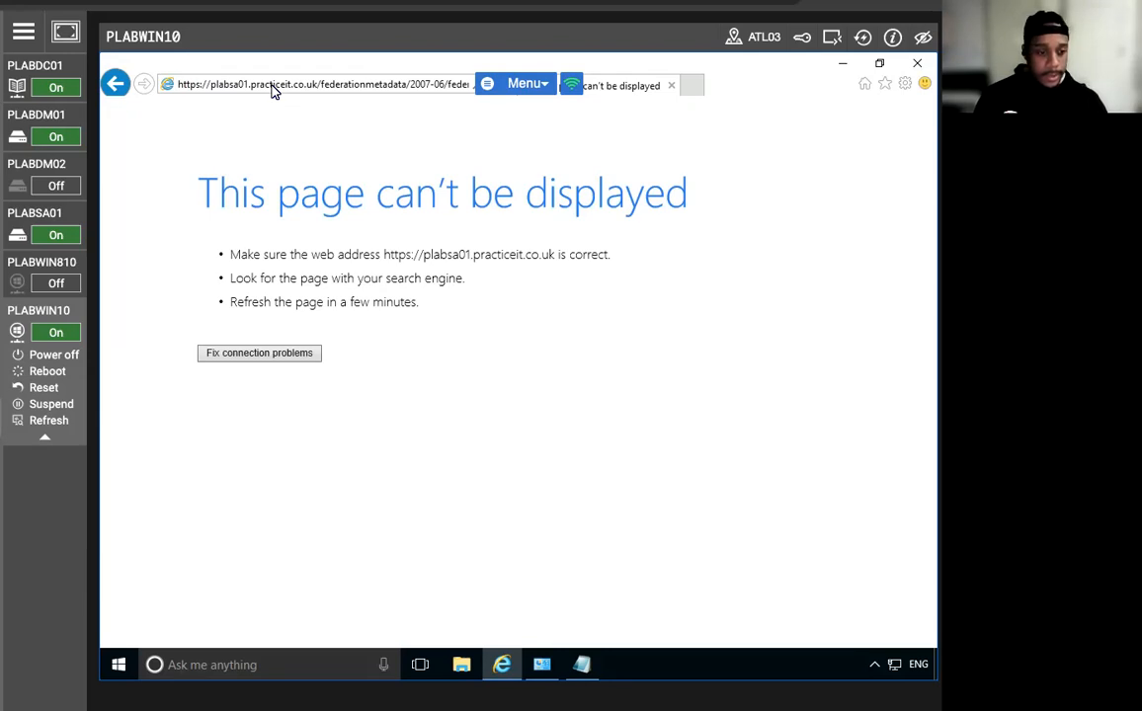
pyautogui.click(581, 664)
# Copy the adfs.practicelabs.com metadata URL from the Notepad notes.
pyautogui.rightClick(205, 192)
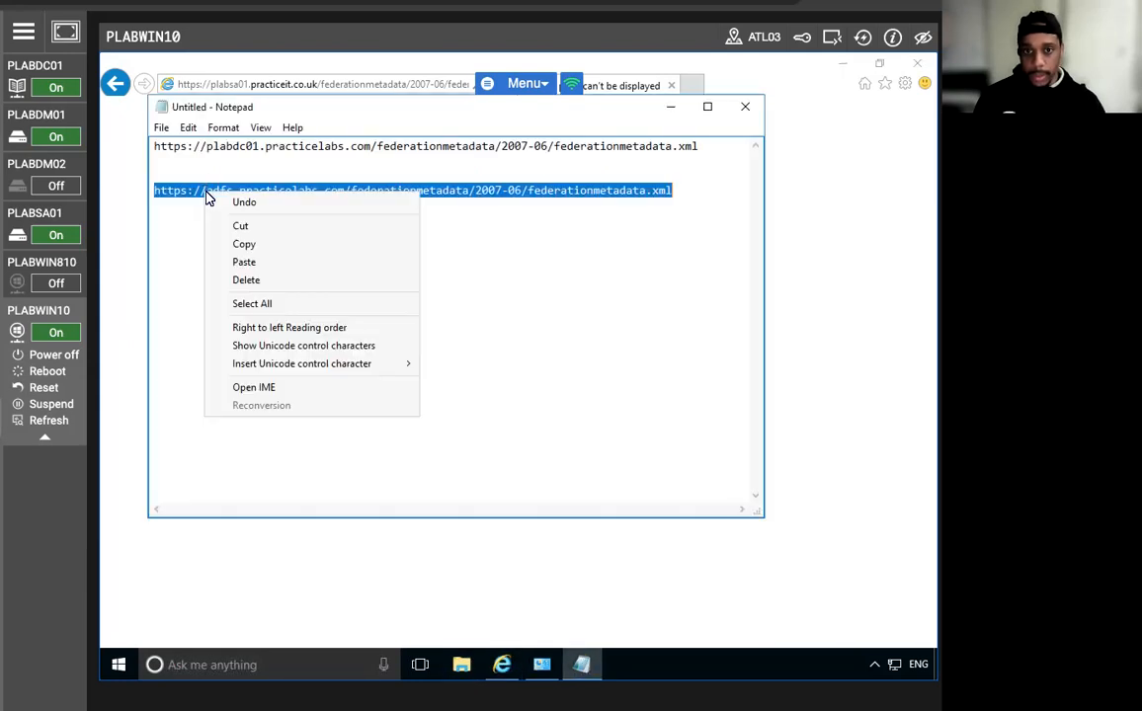
pyautogui.click(255, 249)
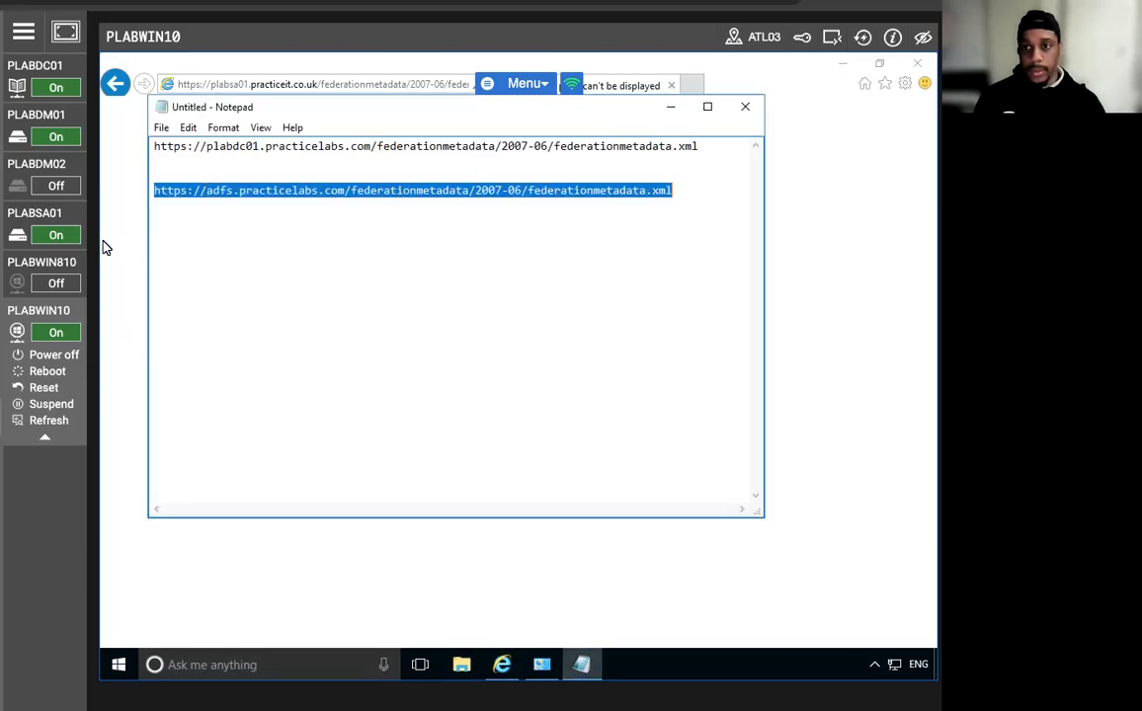
pyautogui.click(103, 211)
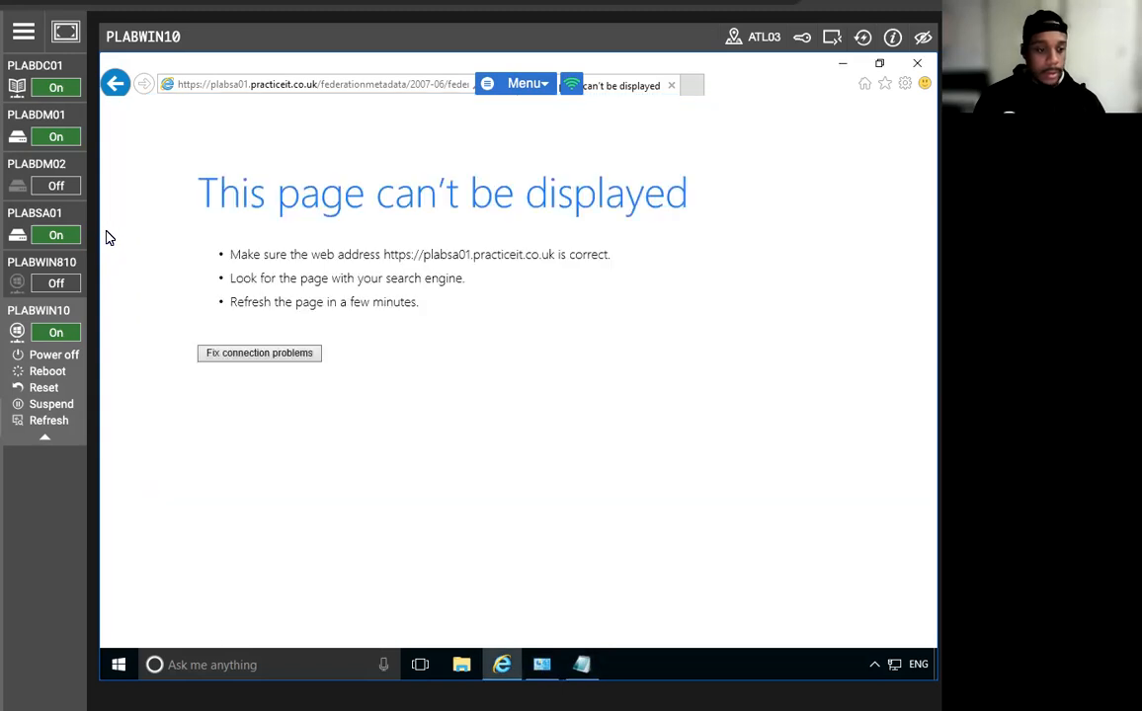
pyautogui.click(263, 92)
pyautogui.rightClick(264, 91)
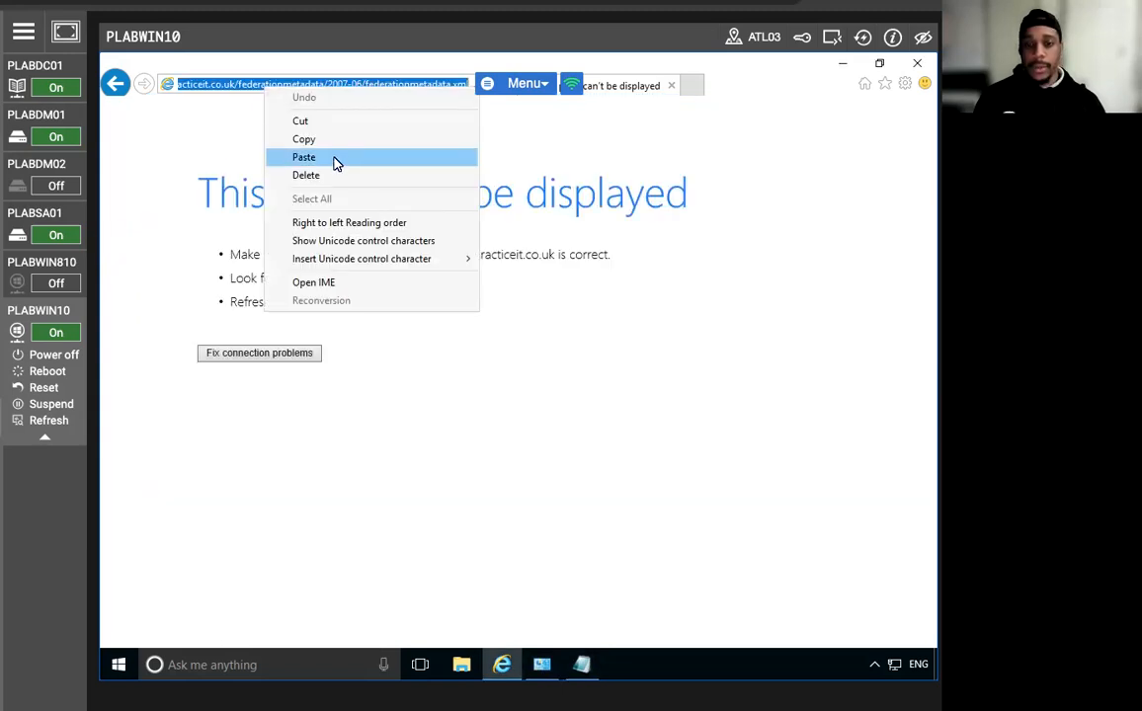
pyautogui.click(433, 351)
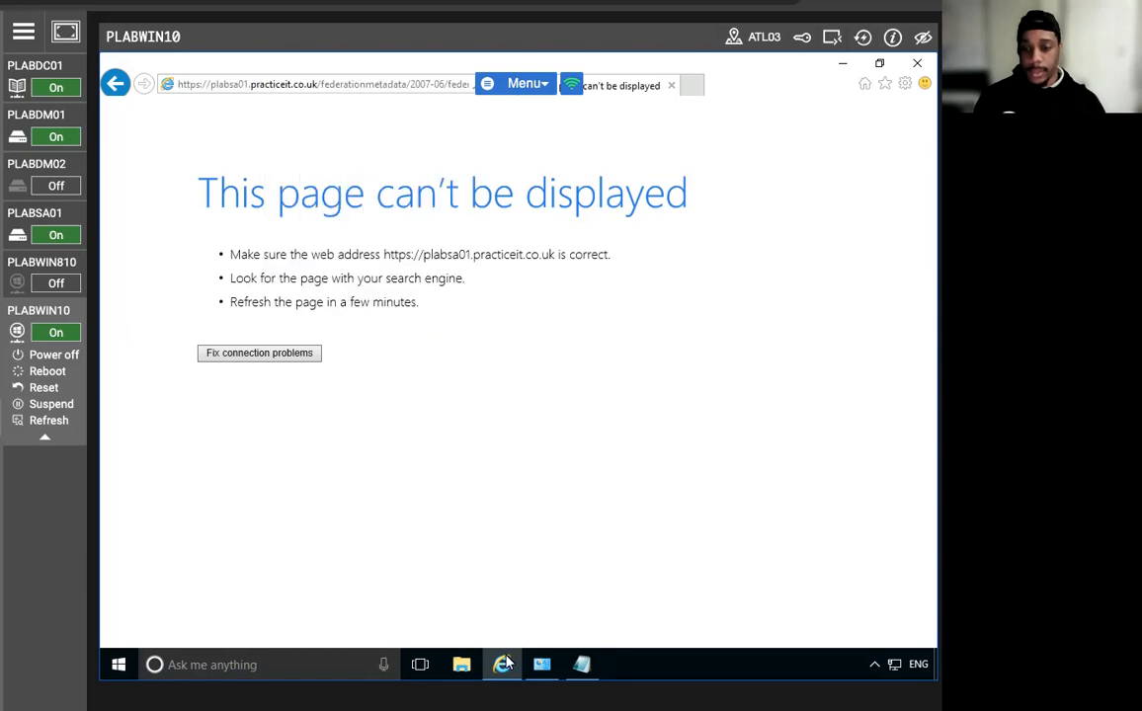
pyautogui.click(581, 665)
# Paste it as a third line and change its domain to adfs.practiceit.co.uk.
pyautogui.click(692, 195)
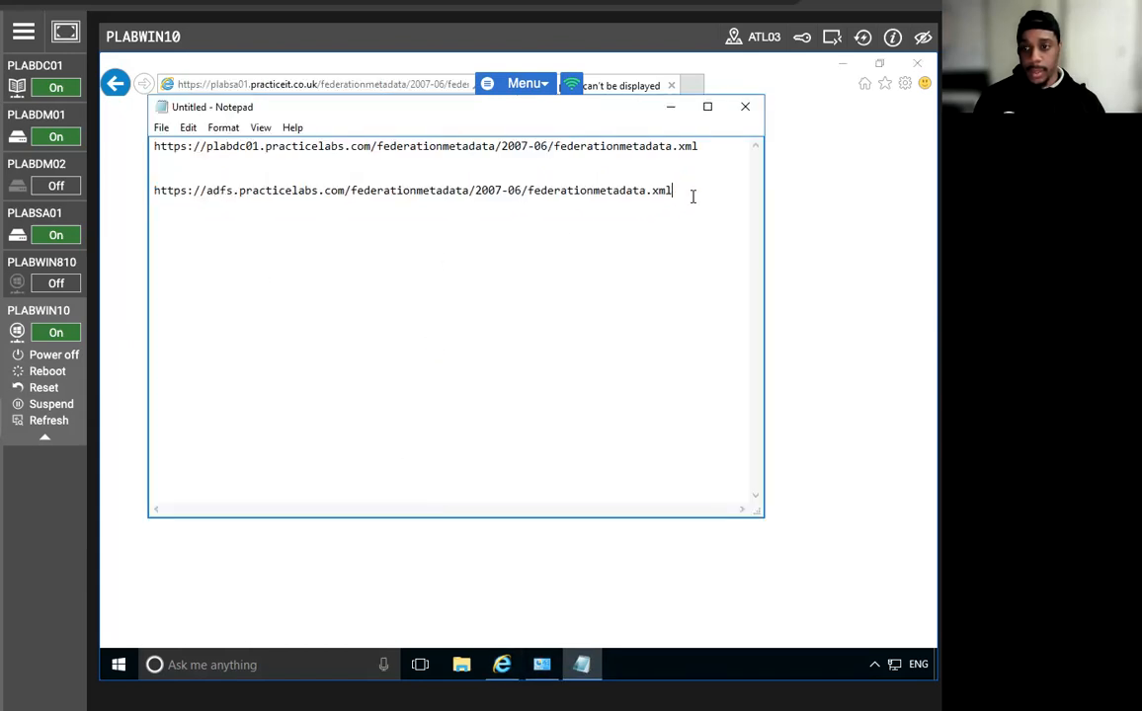
pyautogui.press('Return')
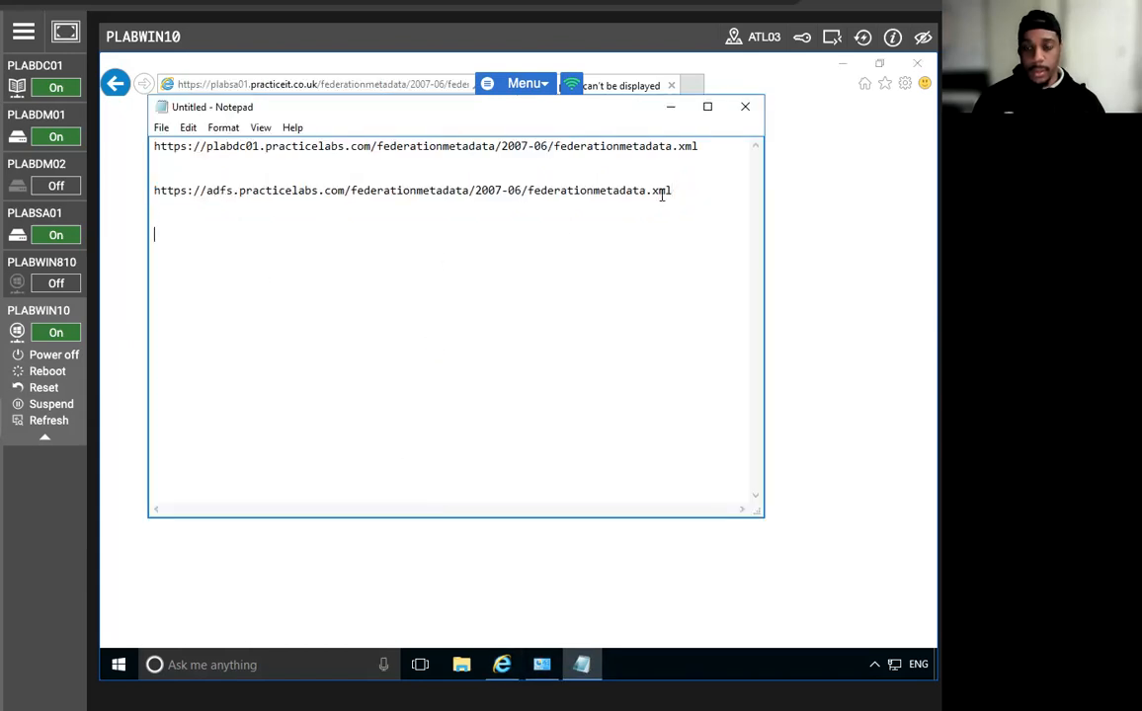
pyautogui.rightClick(237, 286)
pyautogui.click(287, 359)
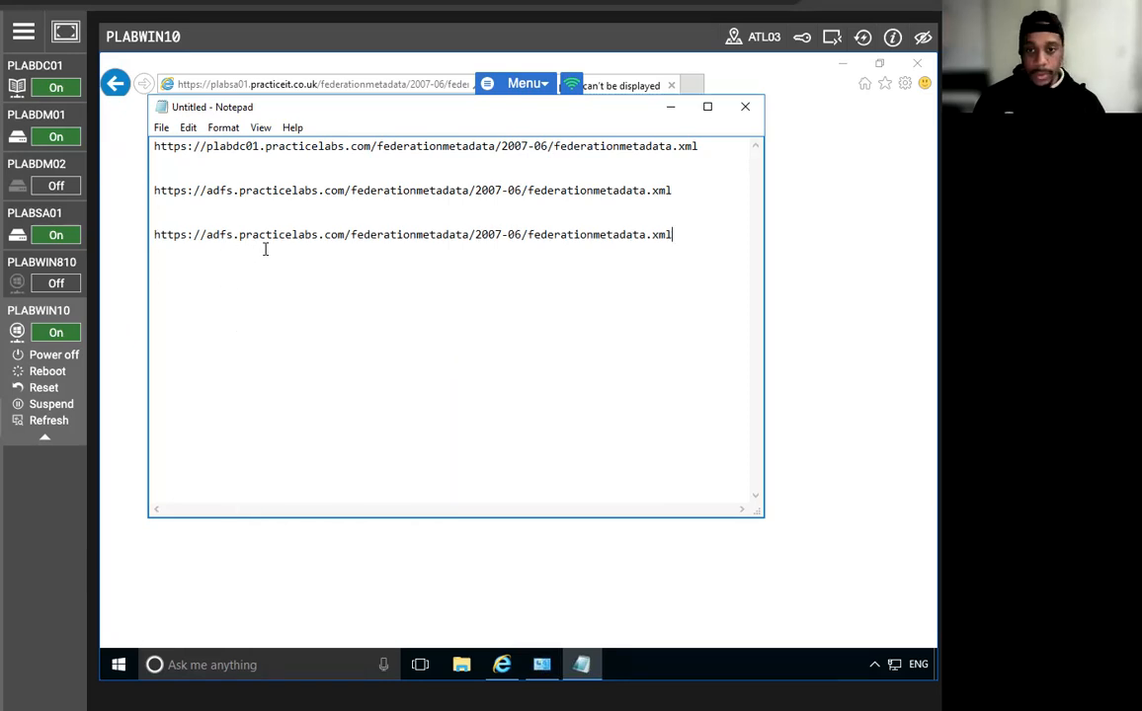
pyautogui.click(299, 234)
pyautogui.press('Right')
pyautogui.press('Right')
pyautogui.press('Right')
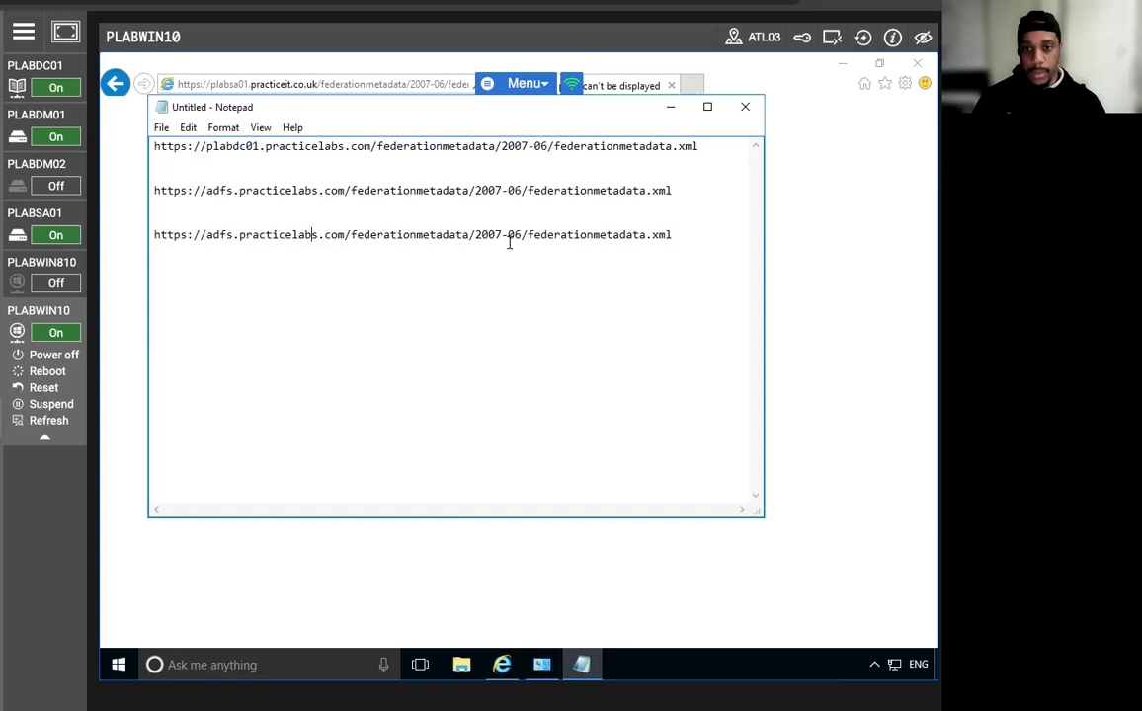
pyautogui.press('BackSpace')
pyautogui.press('BackSpace')
pyautogui.press('BackSpace')
pyautogui.press('BackSpace')
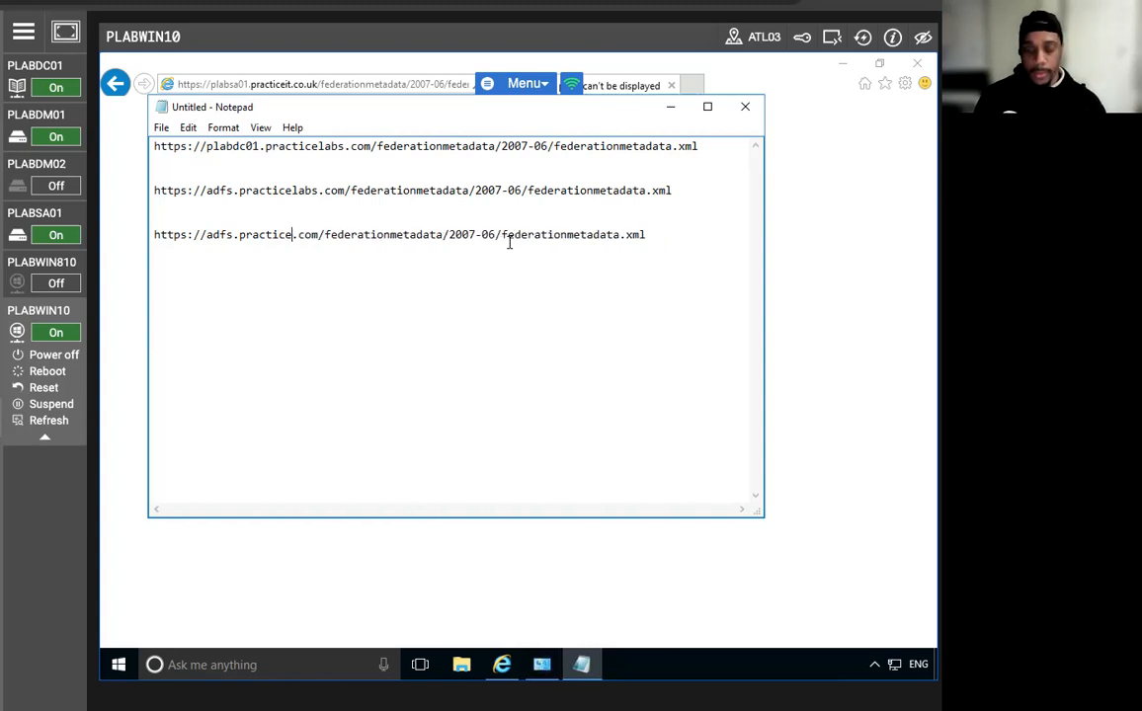
pyautogui.write('it')
pyautogui.press('Right')
pyautogui.press('Right')
pyautogui.press('Right')
pyautogui.press('Delete')
pyautogui.write('.')
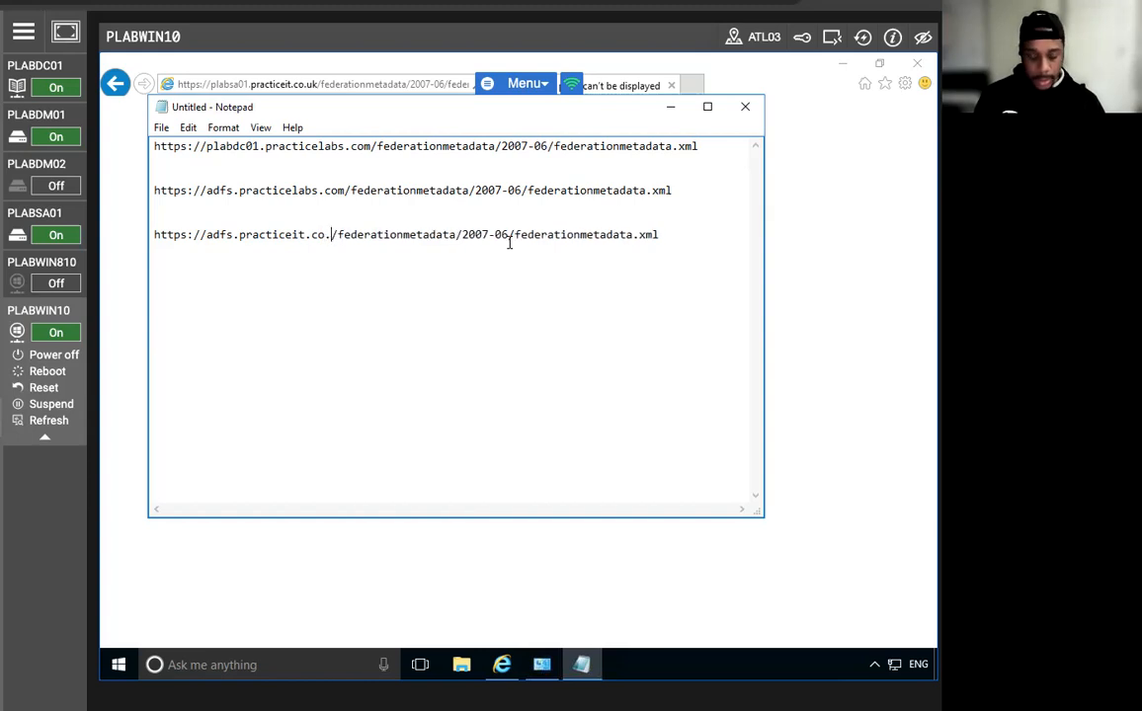
pyautogui.write('uk')
pyautogui.press('Right')
pyautogui.press('Right')
pyautogui.press('Right')
pyautogui.press('Right')
pyautogui.press('Right')
pyautogui.press('Right')
pyautogui.press('Right')
pyautogui.press('Right')
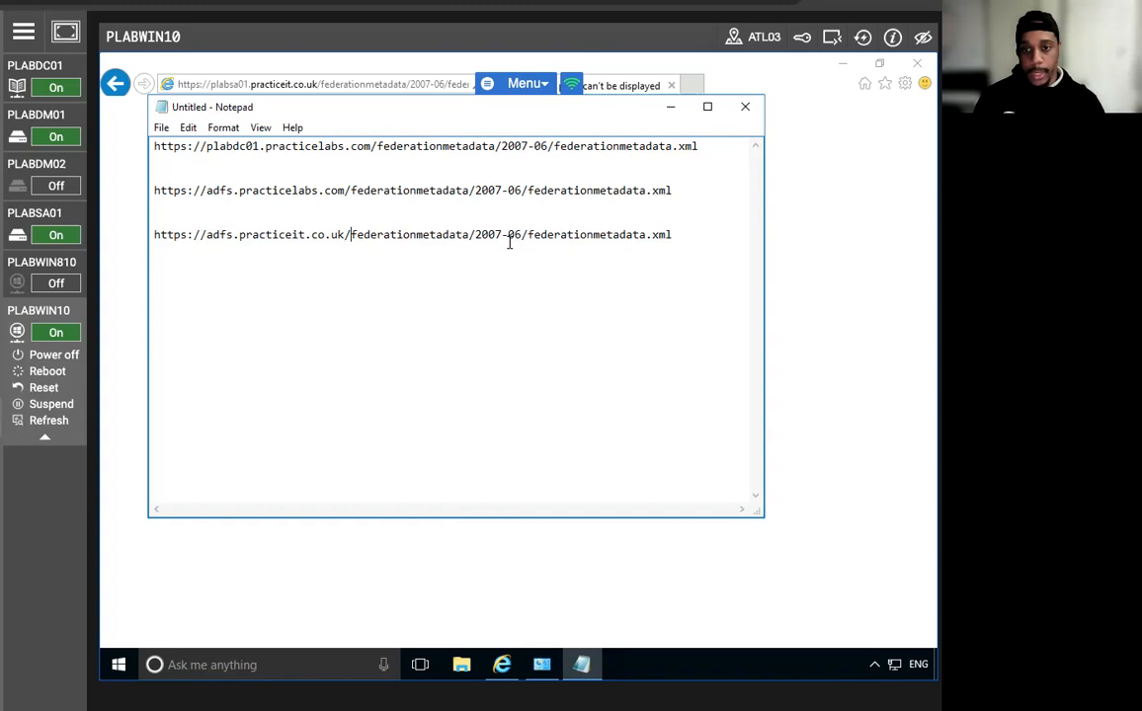
pyautogui.press('Right')
pyautogui.press('Right')
pyautogui.press('Right')
pyautogui.press('Right')
pyautogui.press('Right')
pyautogui.press('Right')
pyautogui.press('Right')
pyautogui.press('Right')
pyautogui.press('Right')
pyautogui.press('Right')
pyautogui.press('Right')
pyautogui.press('Right')
pyautogui.press('Right')
pyautogui.press('Right')
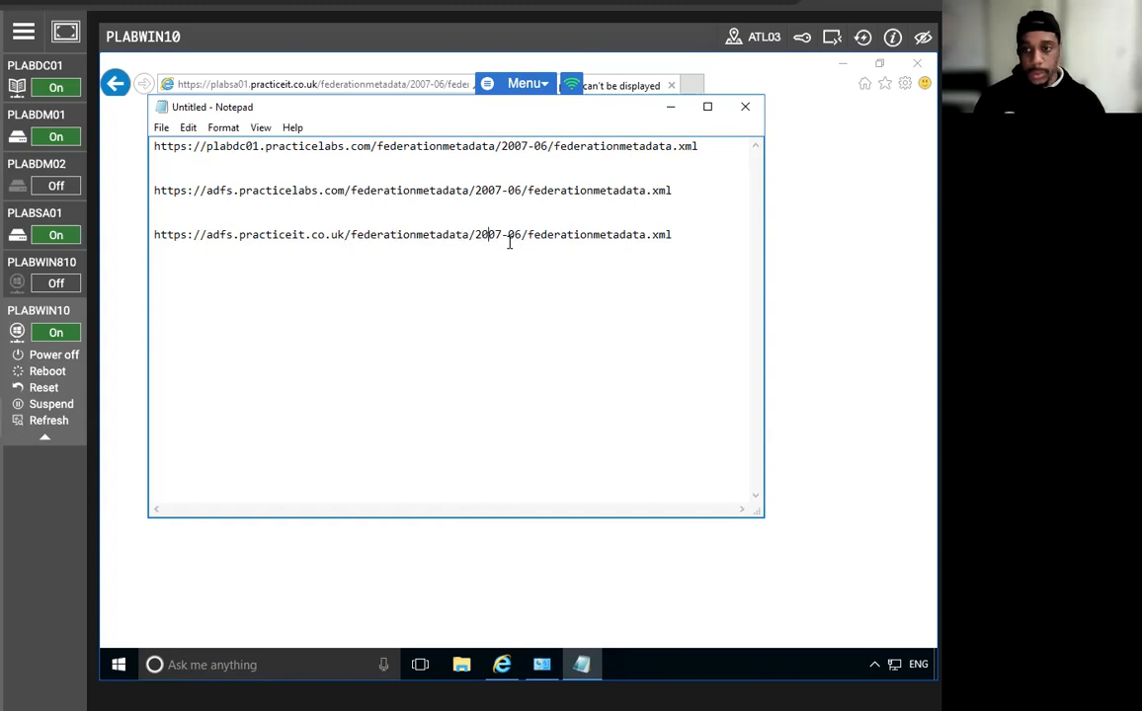
# Copy the edited adfs.practiceit.co.uk URL into Internet Explorer's address bar.
pyautogui.doubleClick(454, 237)
pyautogui.doubleClick(453, 237)
pyautogui.doubleClick(452, 237)
pyautogui.click(658, 237)
pyautogui.moveTo(667, 234); pyautogui.dragTo(112, 240)
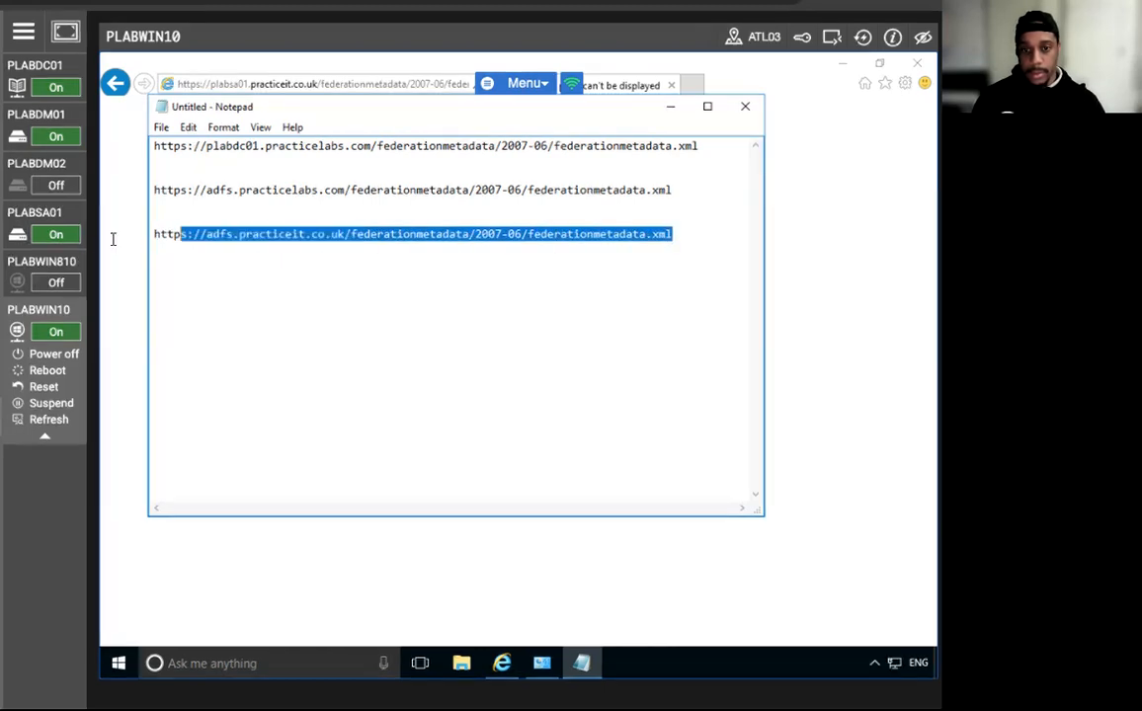
pyautogui.rightClick(197, 233)
pyautogui.click(249, 291)
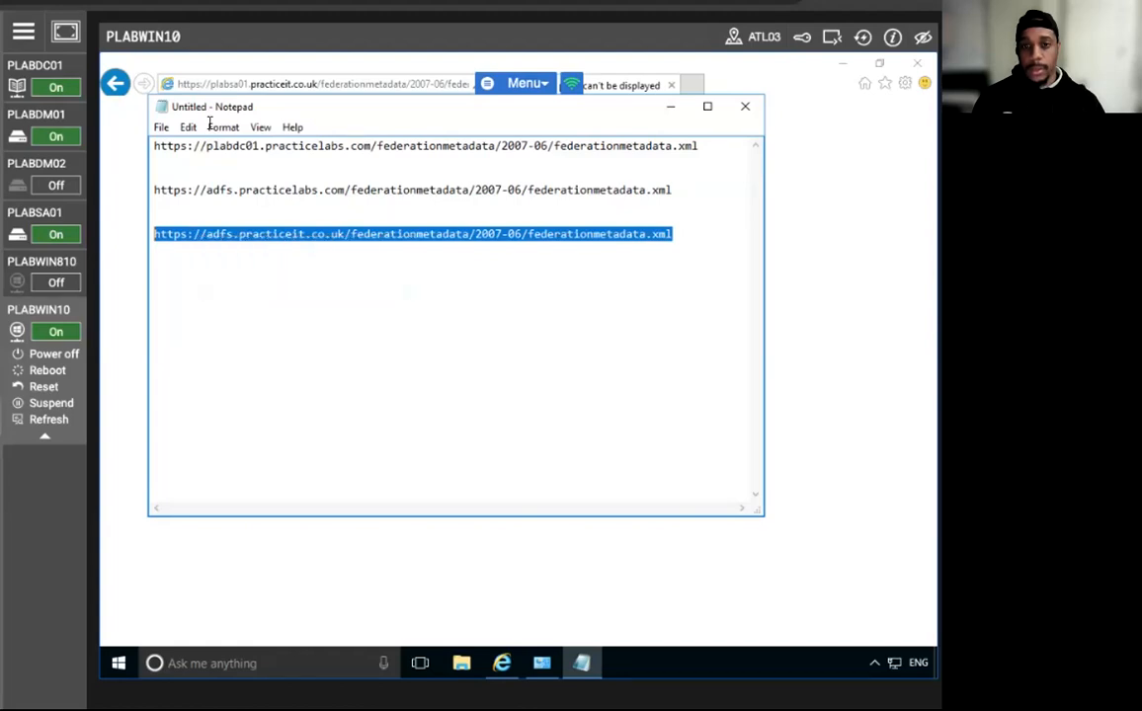
pyautogui.click(250, 84)
pyautogui.rightClick(257, 85)
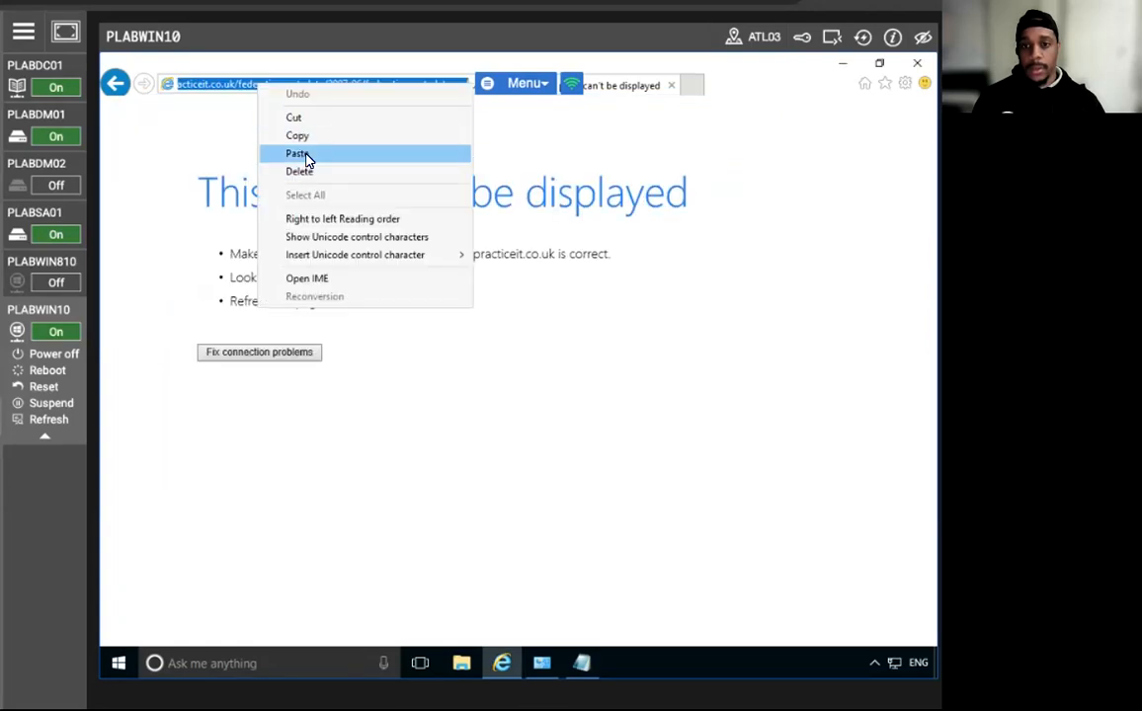
pyautogui.click(297, 154)
# Load the adfs.practiceit.co.uk federation metadata XML, then switch to the PLABSA01 server.
pyautogui.press('Return')
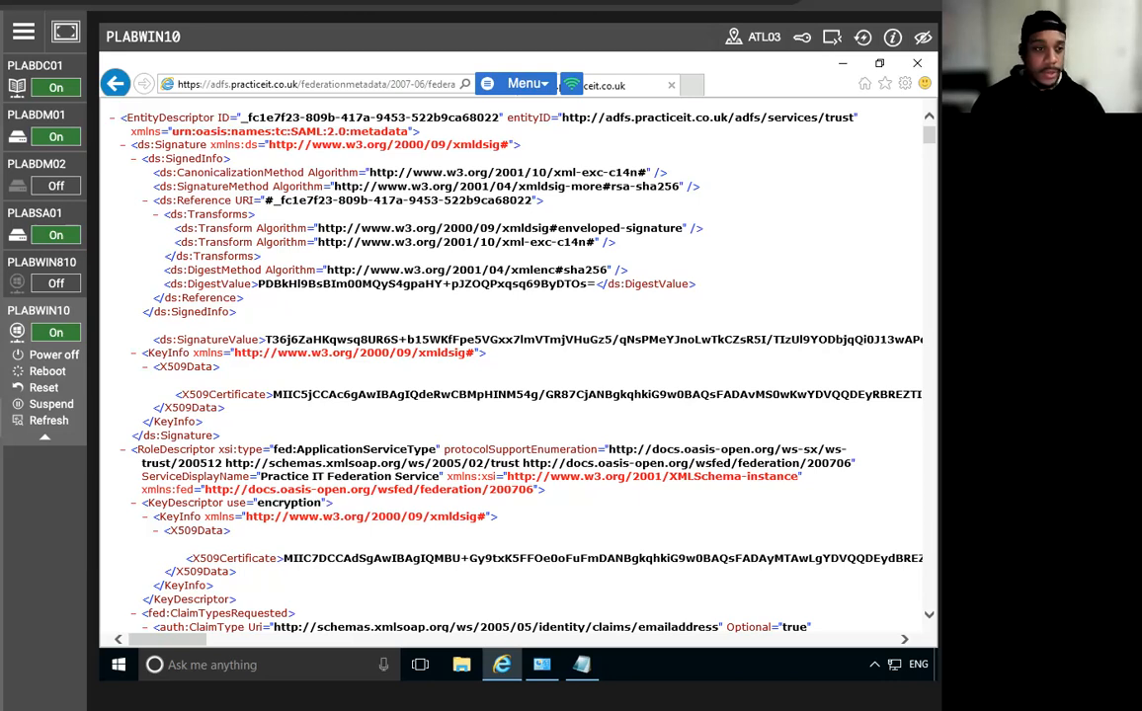
pyautogui.click(39, 213)
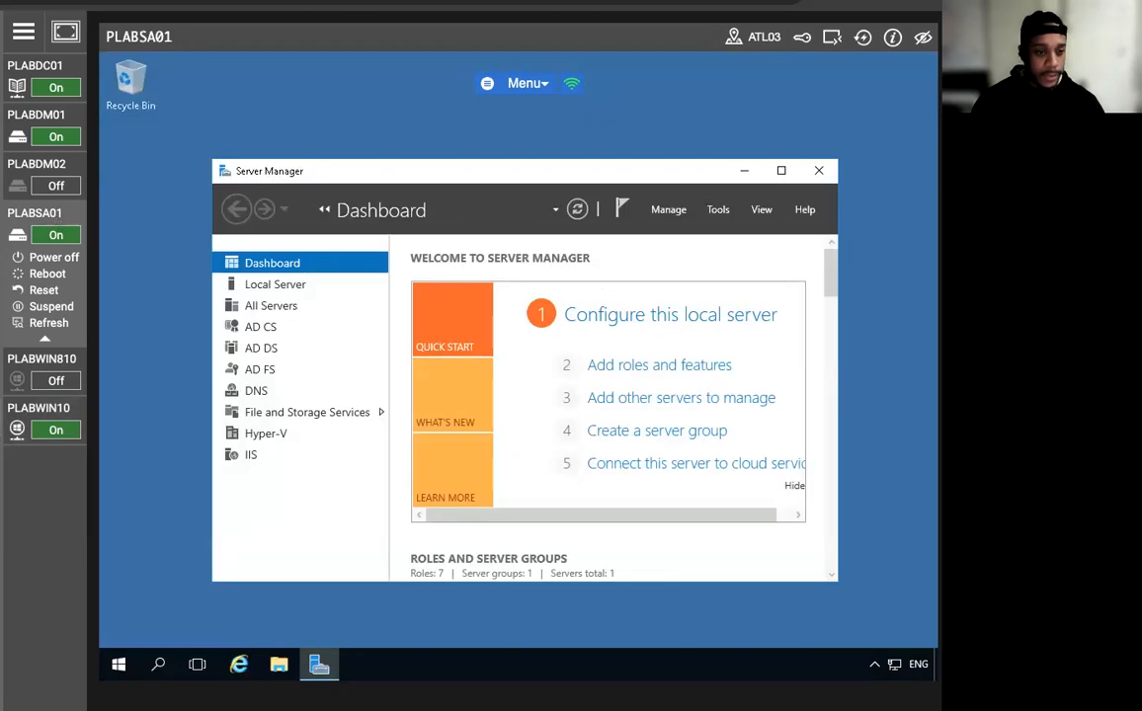
# Launch AD FS Management and open Edit Claim Rules for the Active Directory claims provider trust.
pyautogui.click(720, 210)
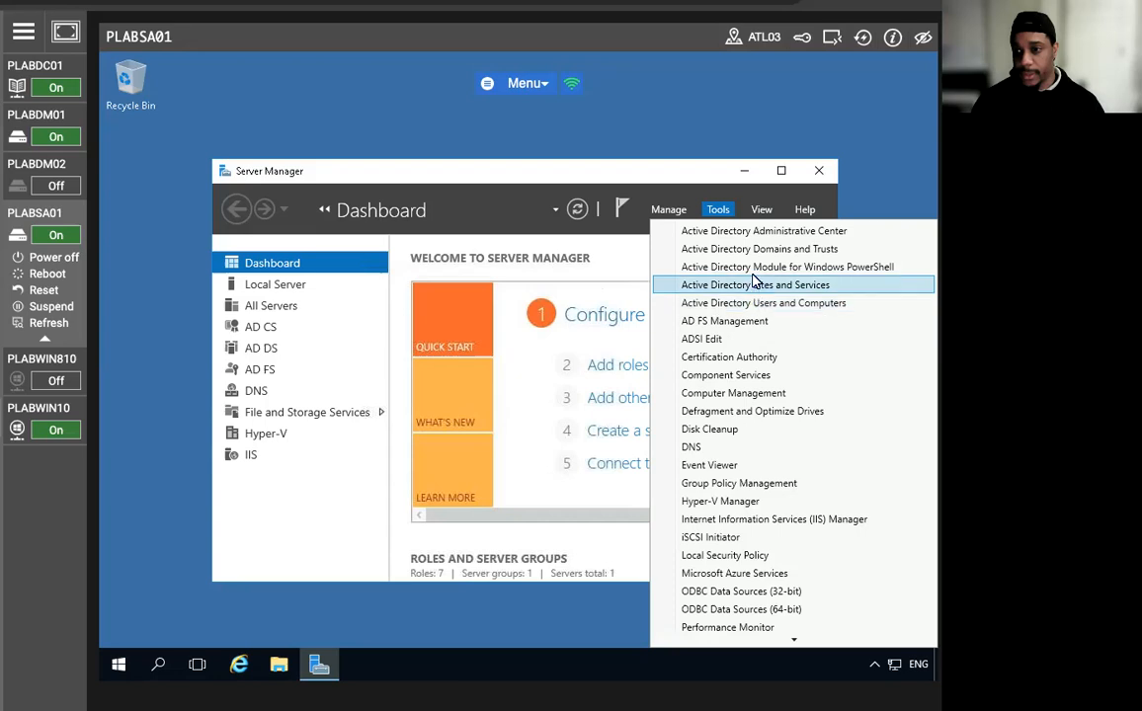
pyautogui.click(767, 322)
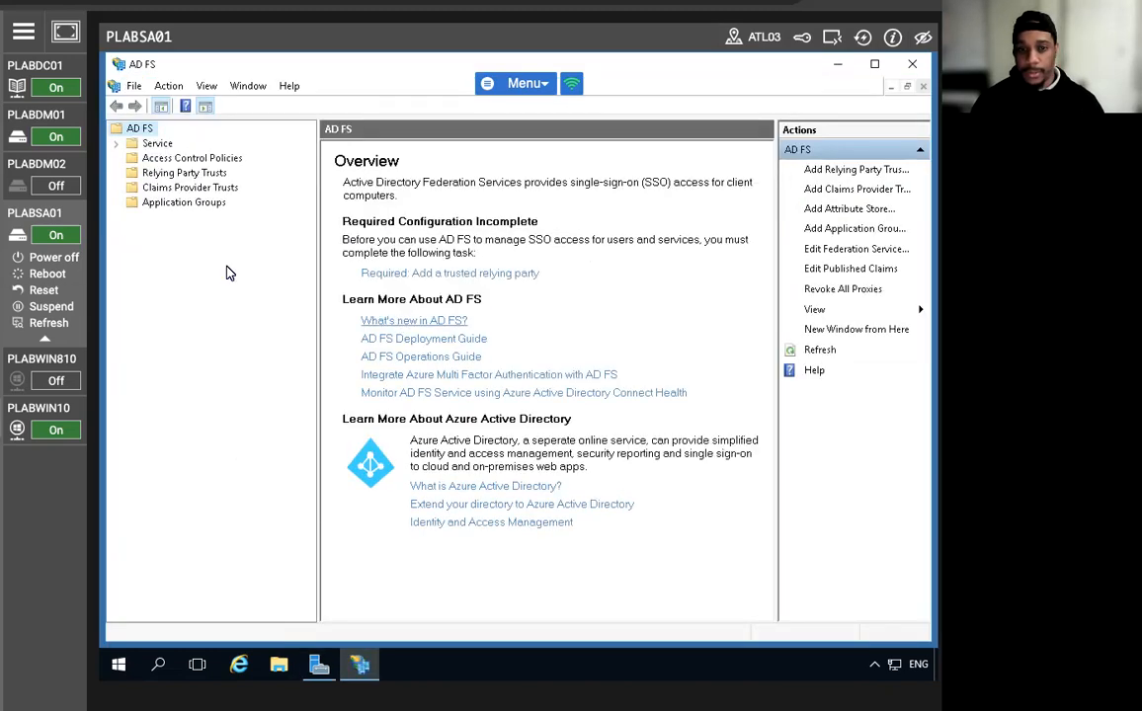
pyautogui.click(194, 188)
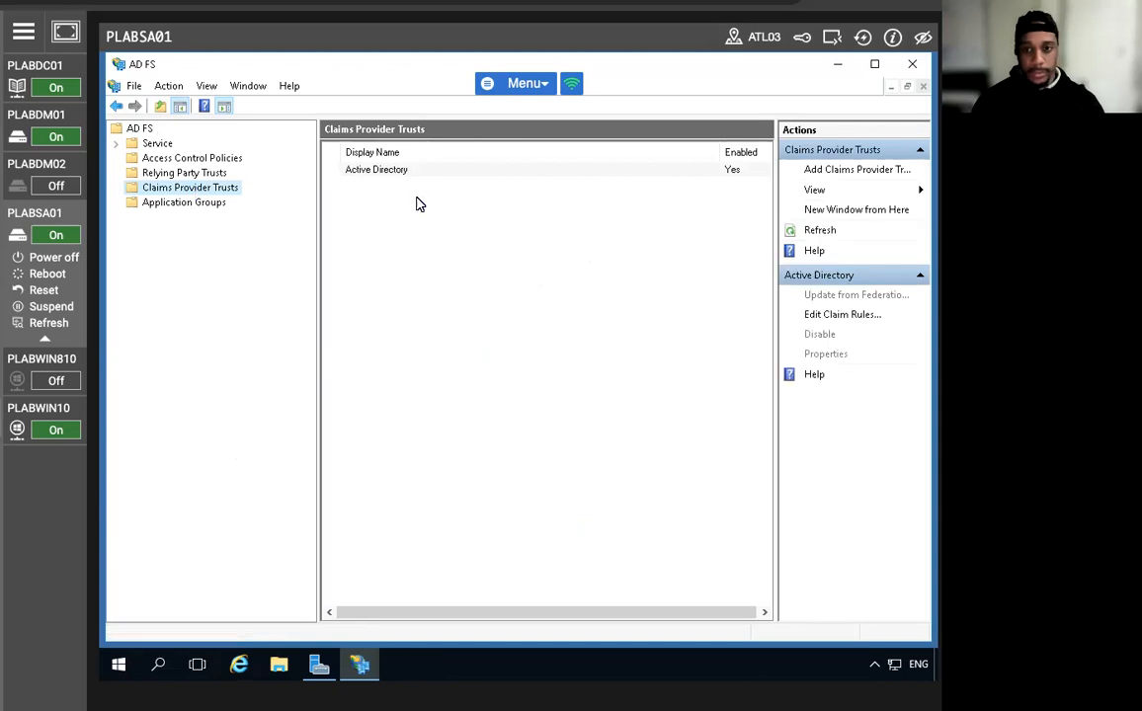
pyautogui.rightClick(373, 177)
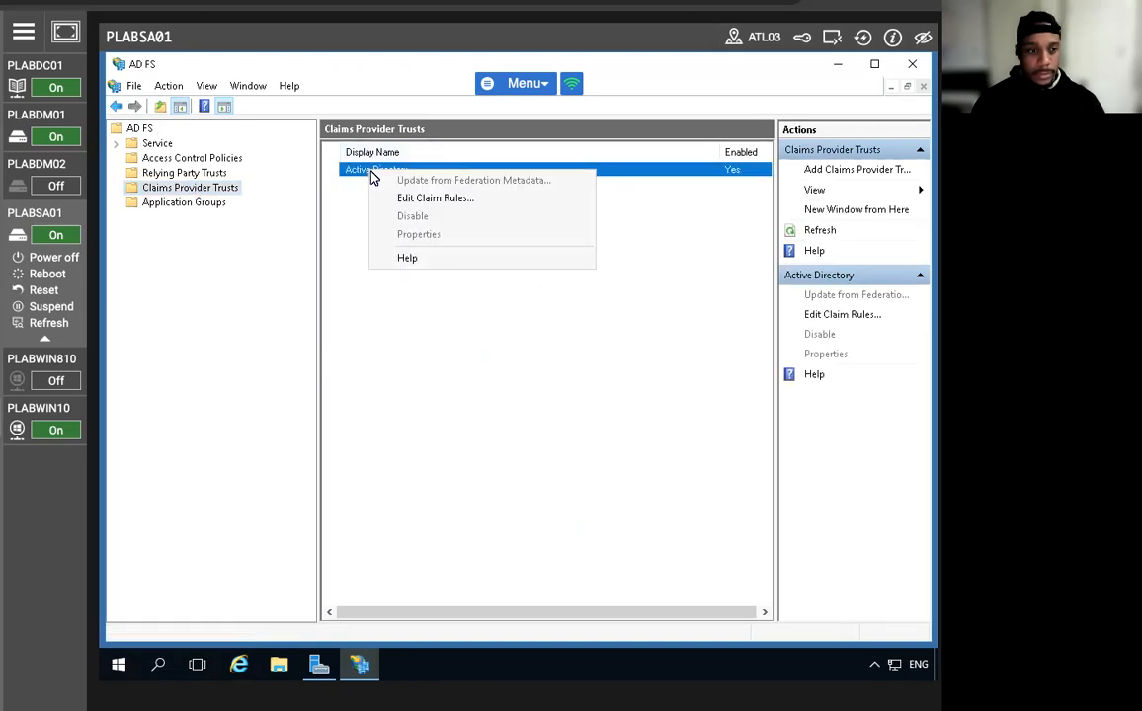
pyautogui.click(436, 197)
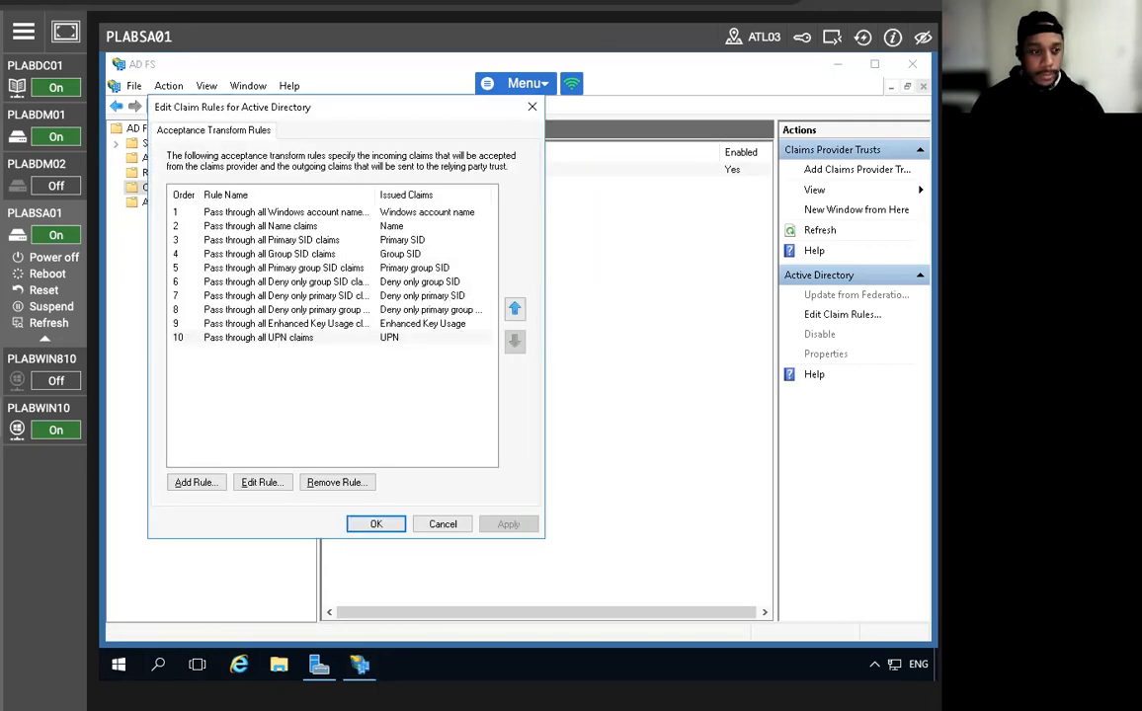
# Add a new claim rule using the Send LDAP Attributes as Claims template.
pyautogui.click(195, 482)
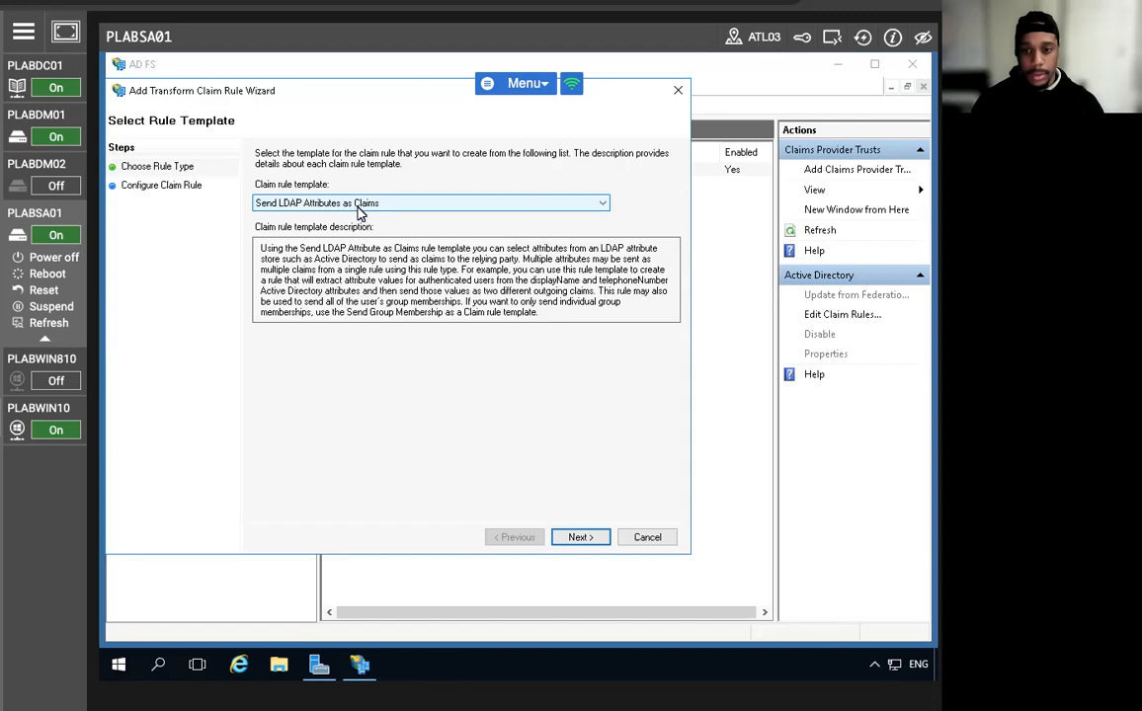
pyautogui.click(360, 203)
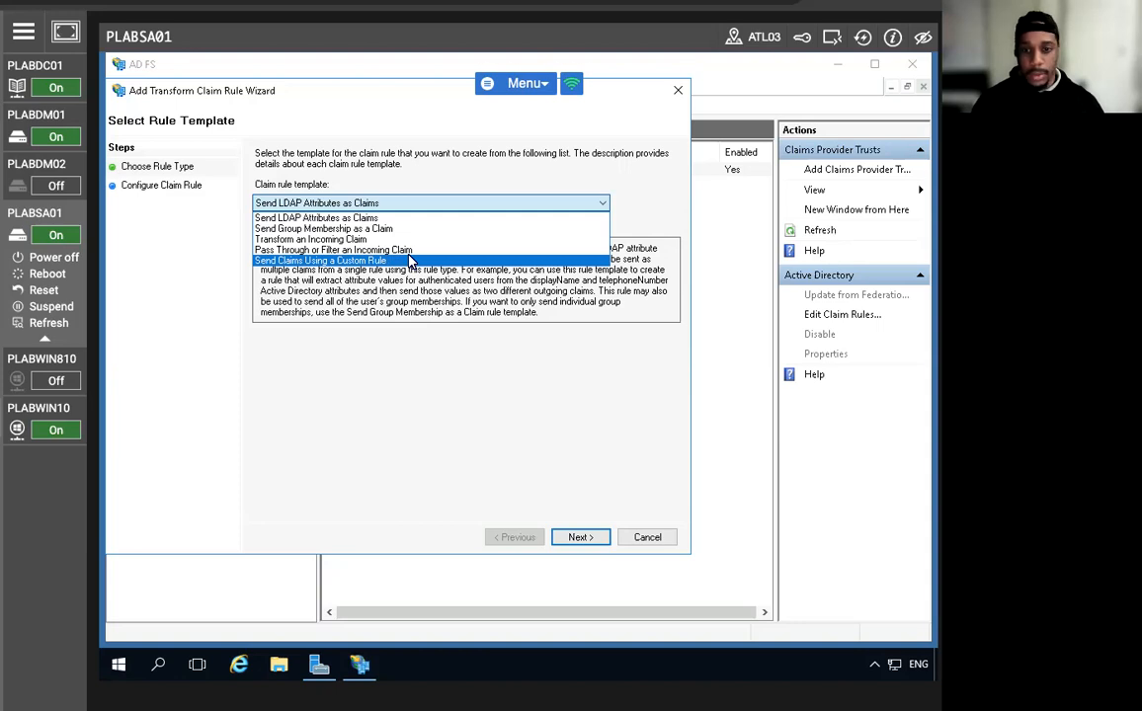
pyautogui.click(350, 208)
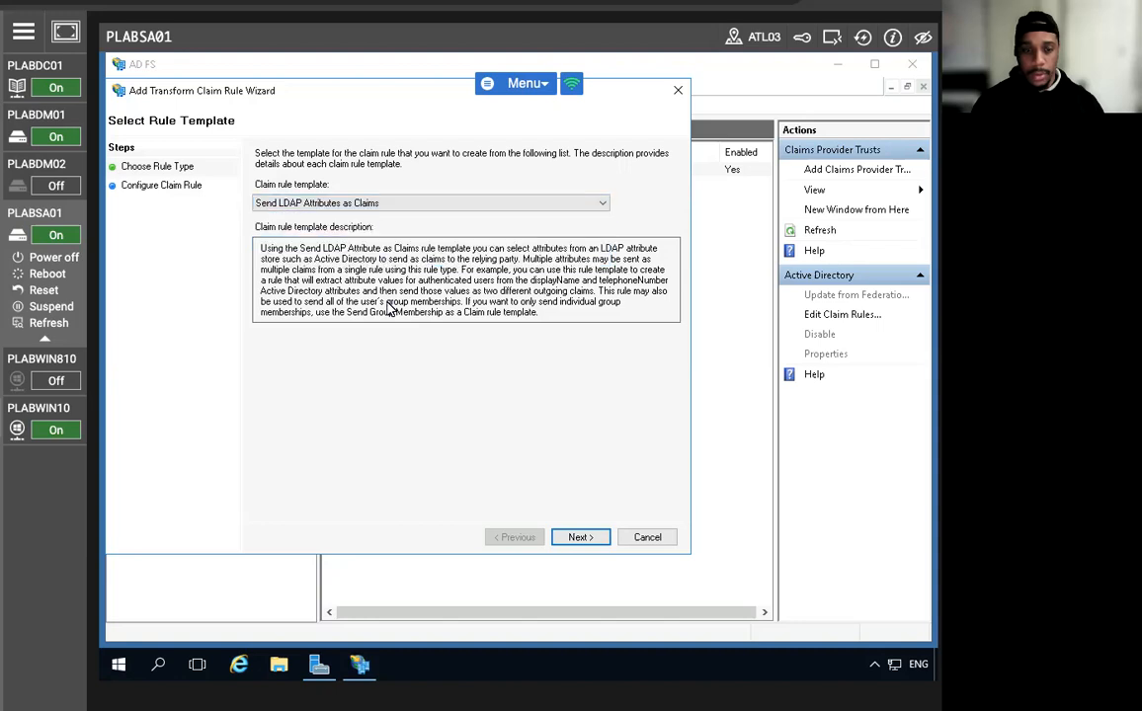
pyautogui.click(578, 542)
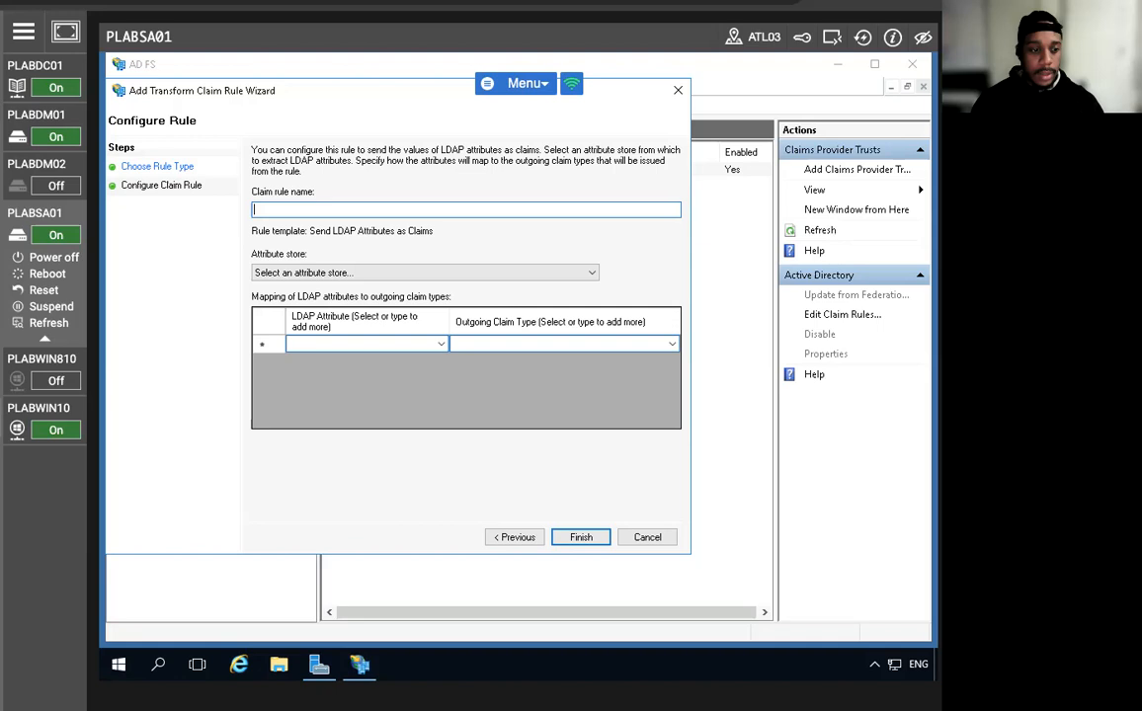
# Name the rule 'Outgoing LDAP attributes rule' and use Active Directory as its attribute store.
pyautogui.write('Outgoing LDAP attributes')
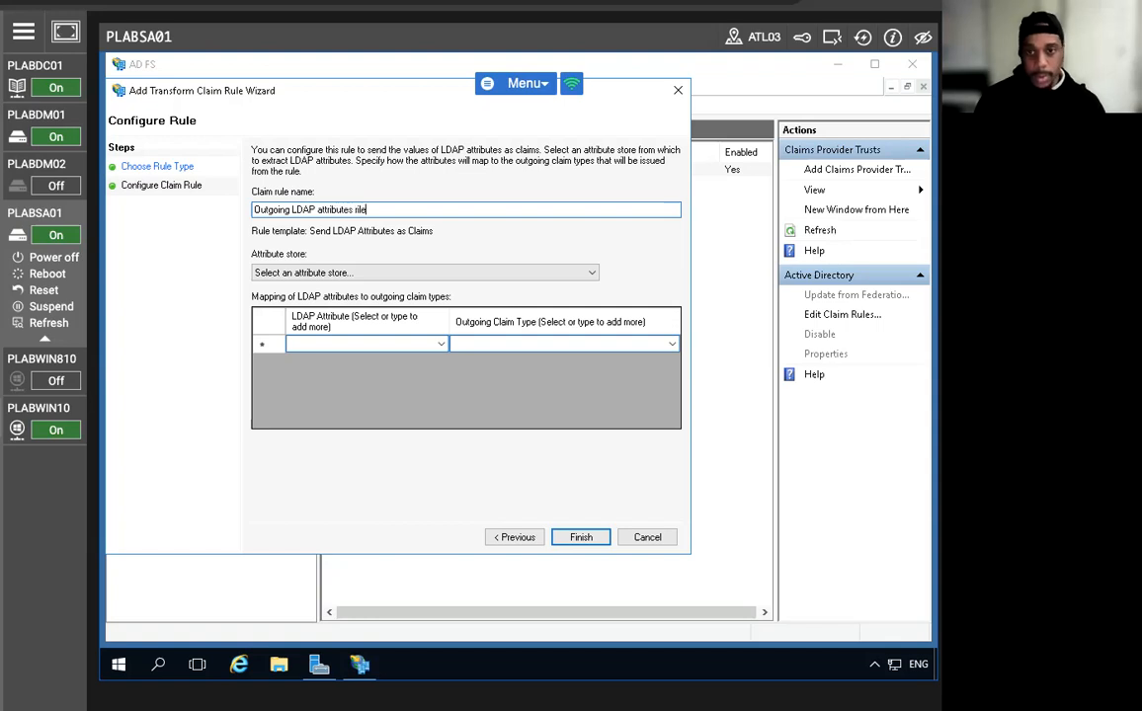
pyautogui.write(' r')
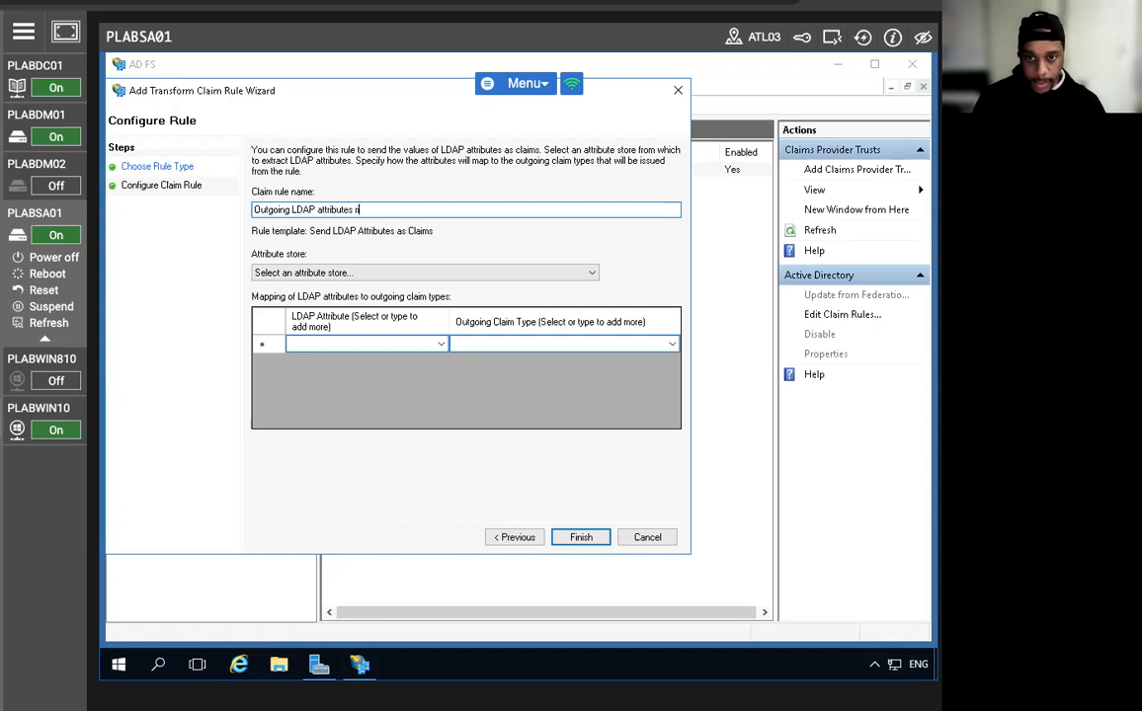
pyautogui.write('u')
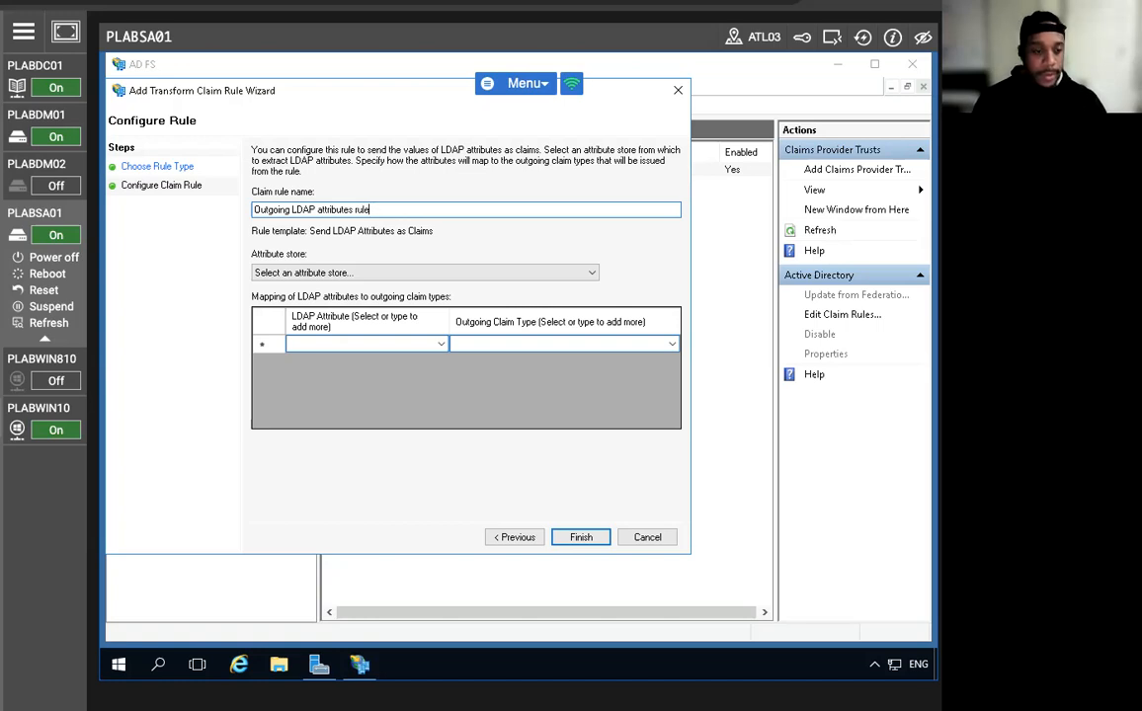
pyautogui.write('le')
pyautogui.click(296, 272)
pyautogui.click(291, 295)
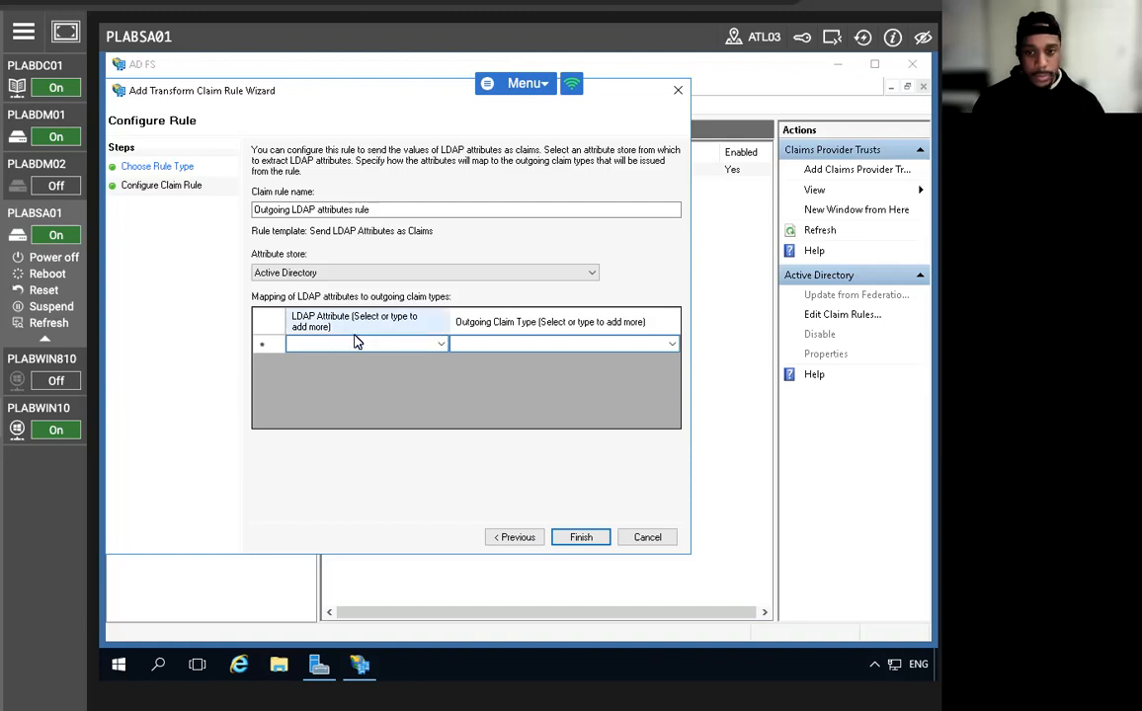
pyautogui.click(434, 346)
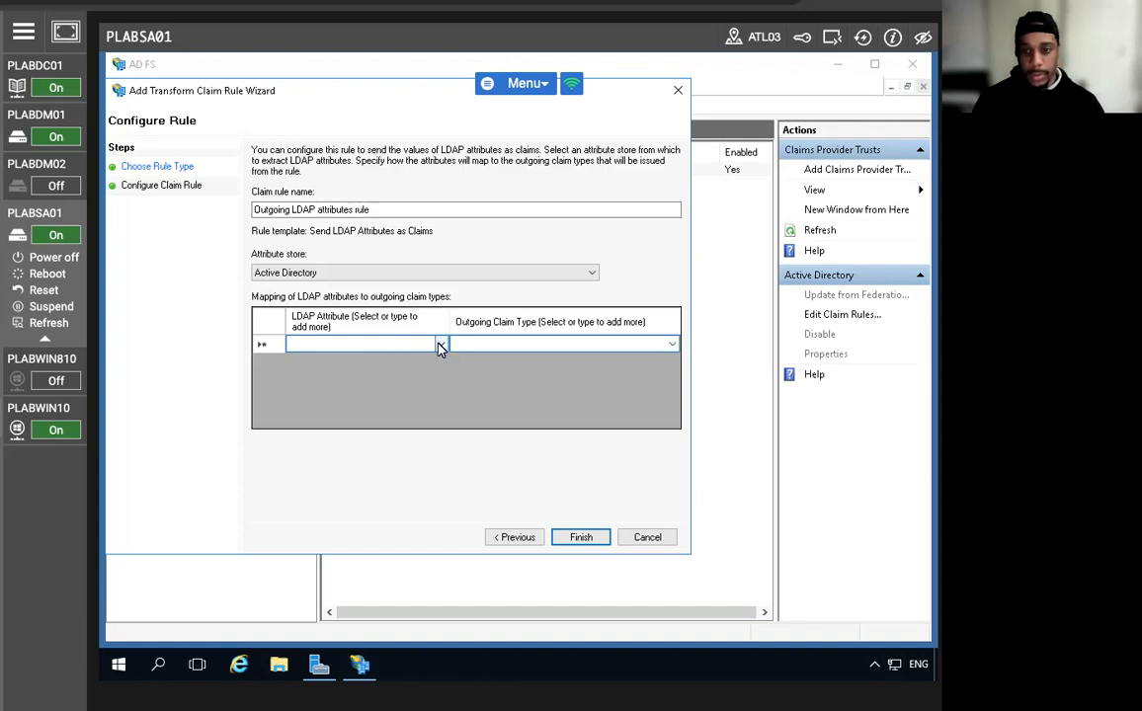
# Map E-Mail-Addresses in the first row and browse outgoing claim types without choosing one.
pyautogui.click(441, 344)
pyautogui.click(334, 391)
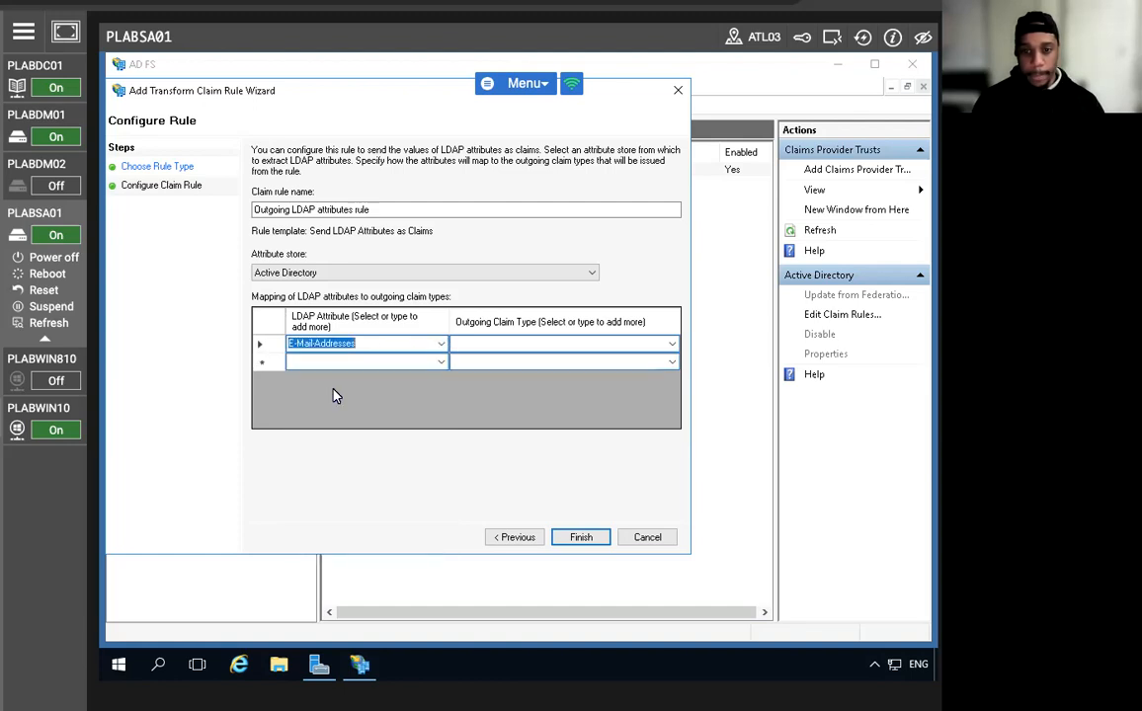
pyautogui.click(479, 350)
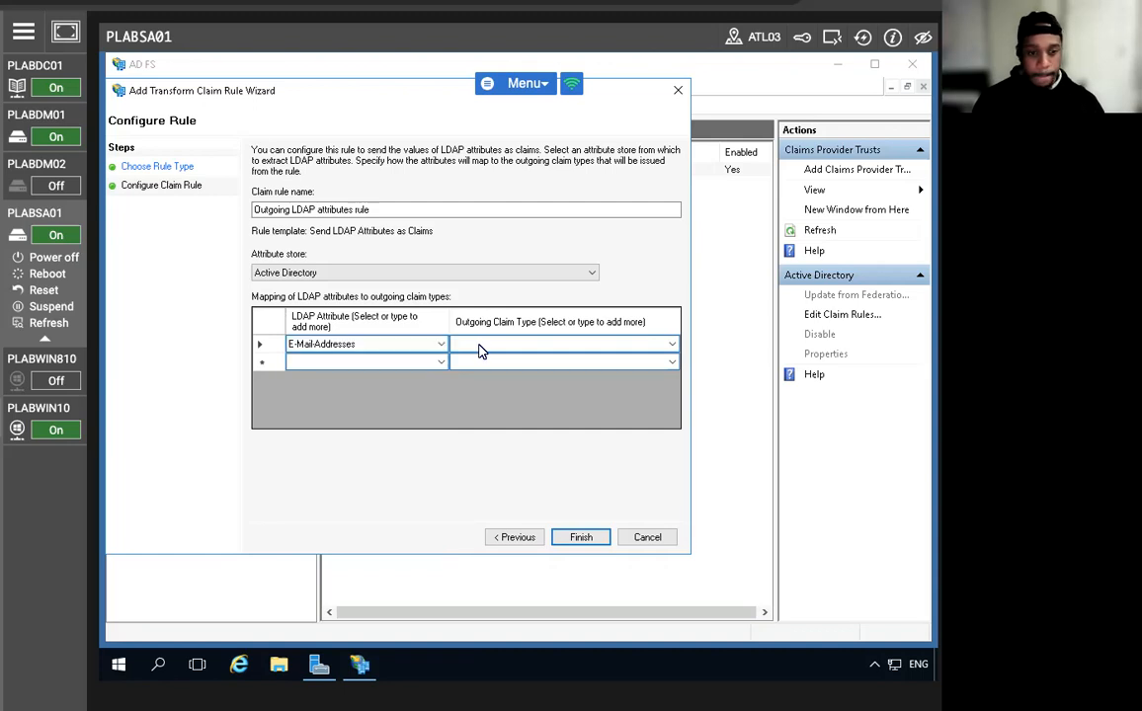
pyautogui.click(669, 347)
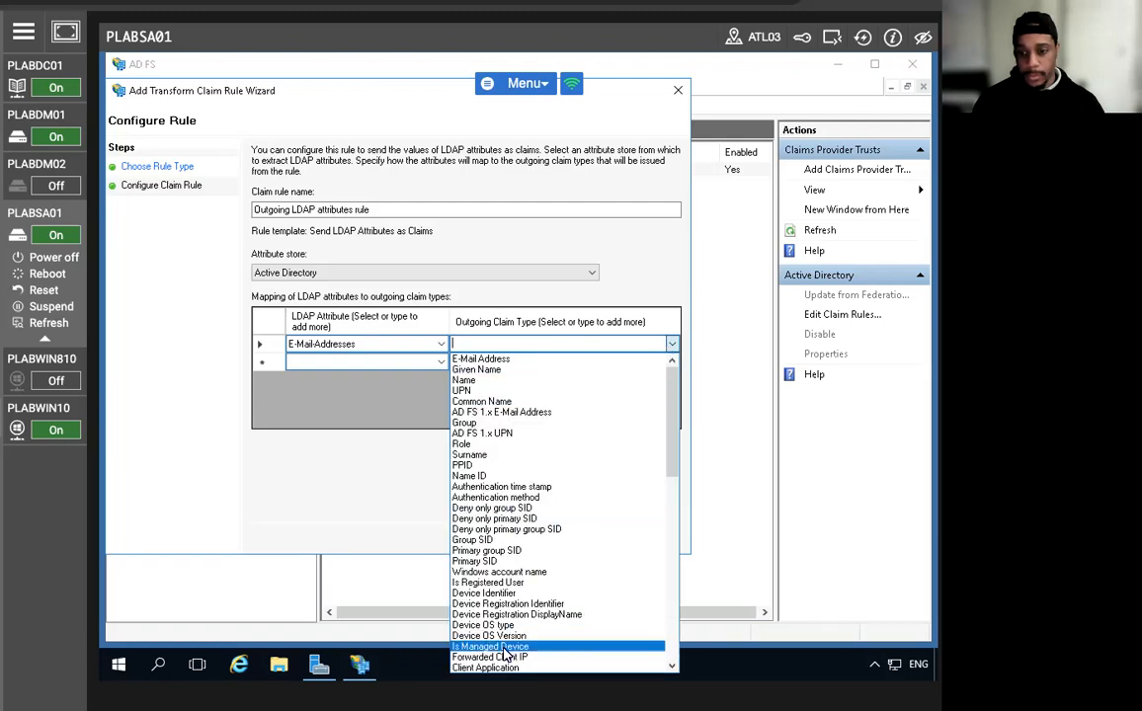
pyautogui.scroll(-4, 506, 654)
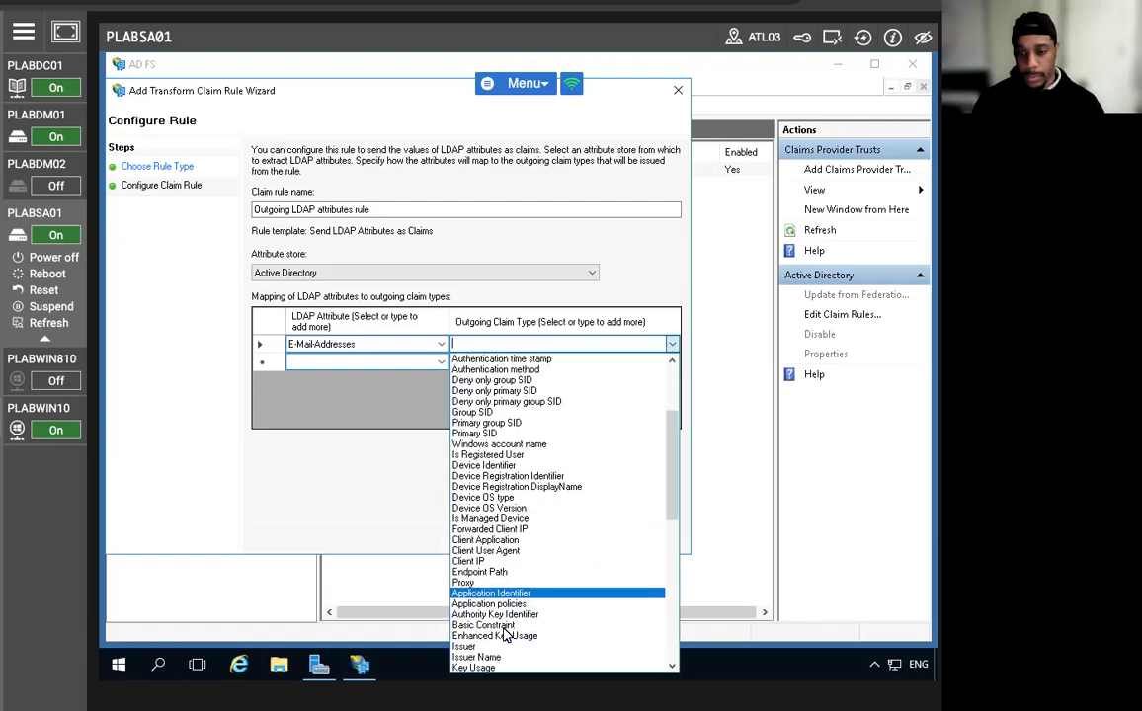
pyautogui.scroll(-5, 504, 635)
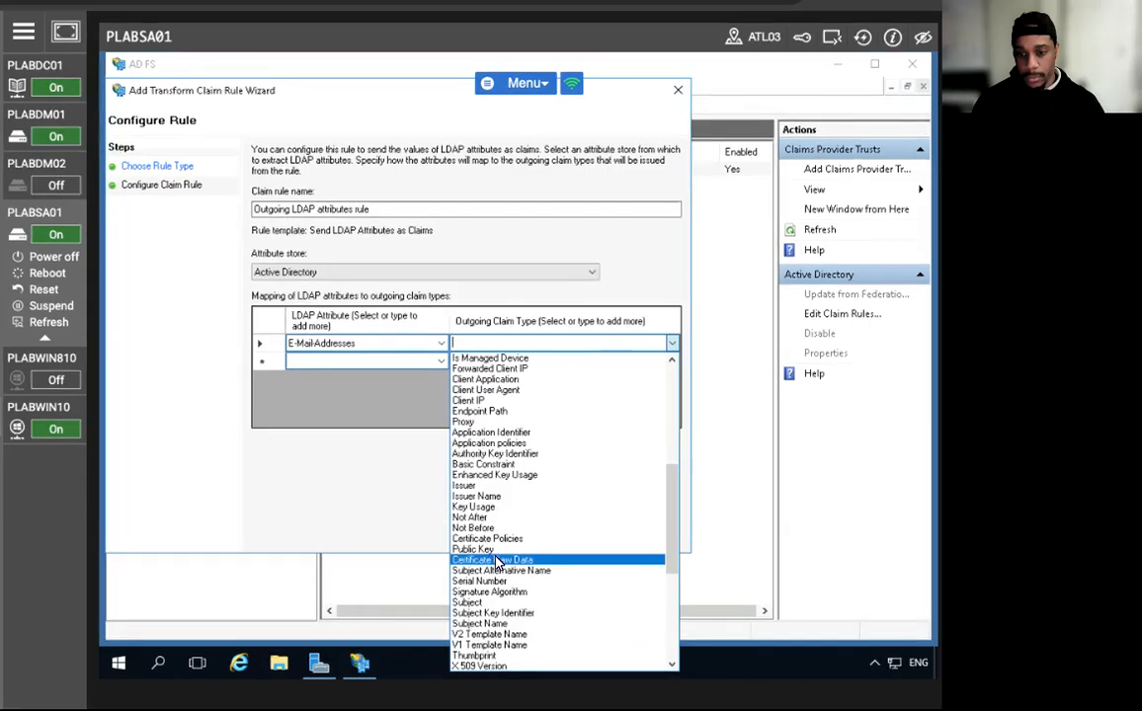
pyautogui.scroll(-4, 501, 573)
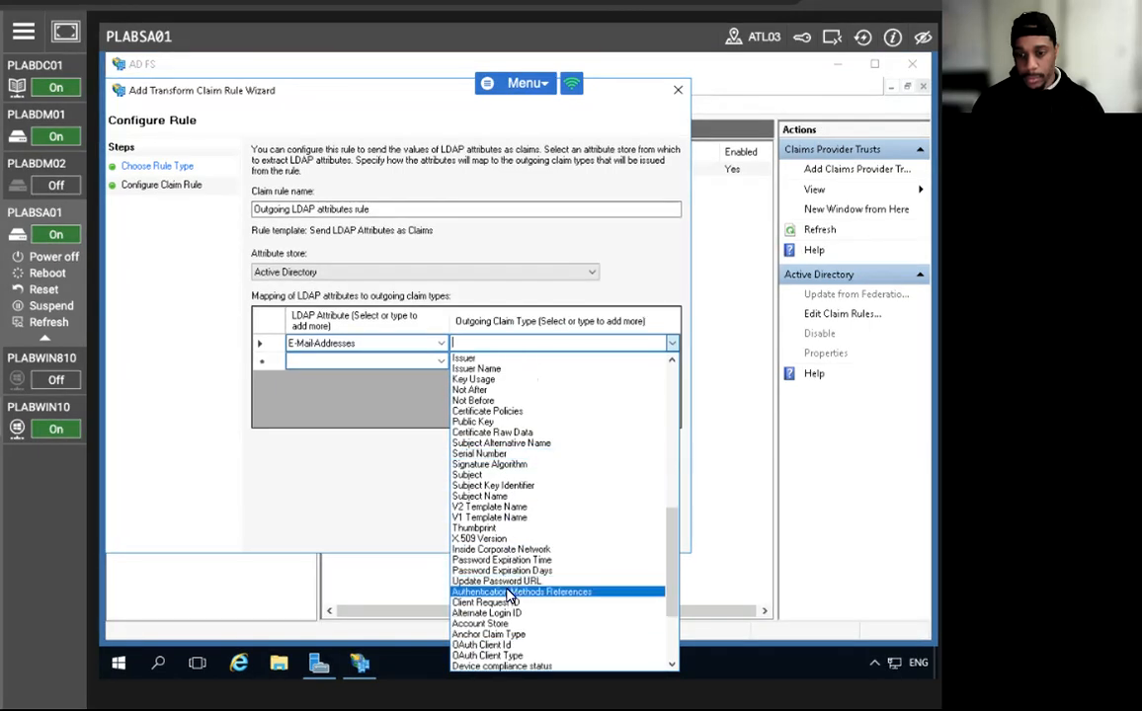
pyautogui.scroll(-3, 506, 592)
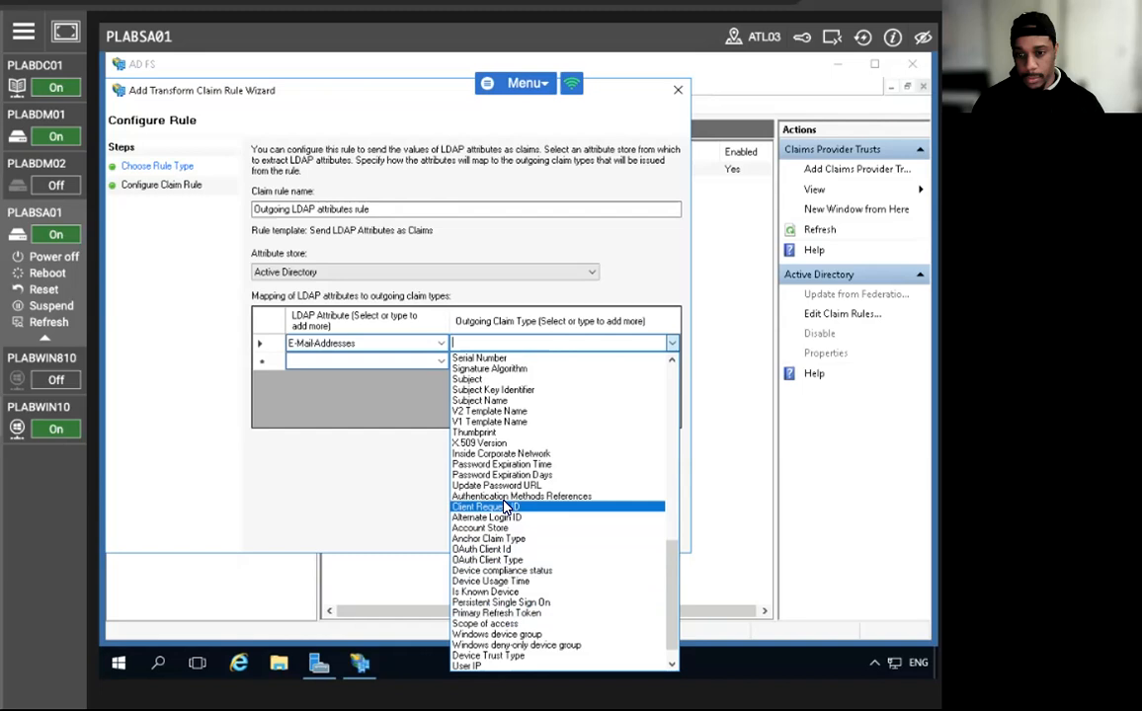
pyautogui.scroll(-1, 511, 534)
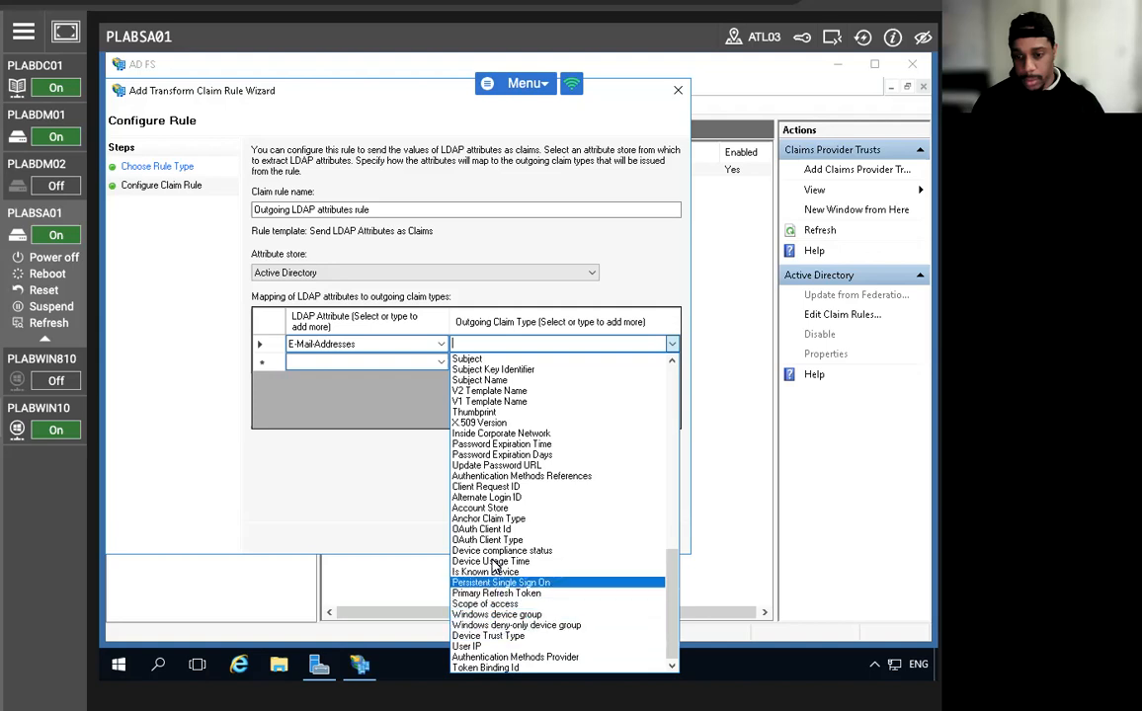
pyautogui.scroll(2, 502, 470)
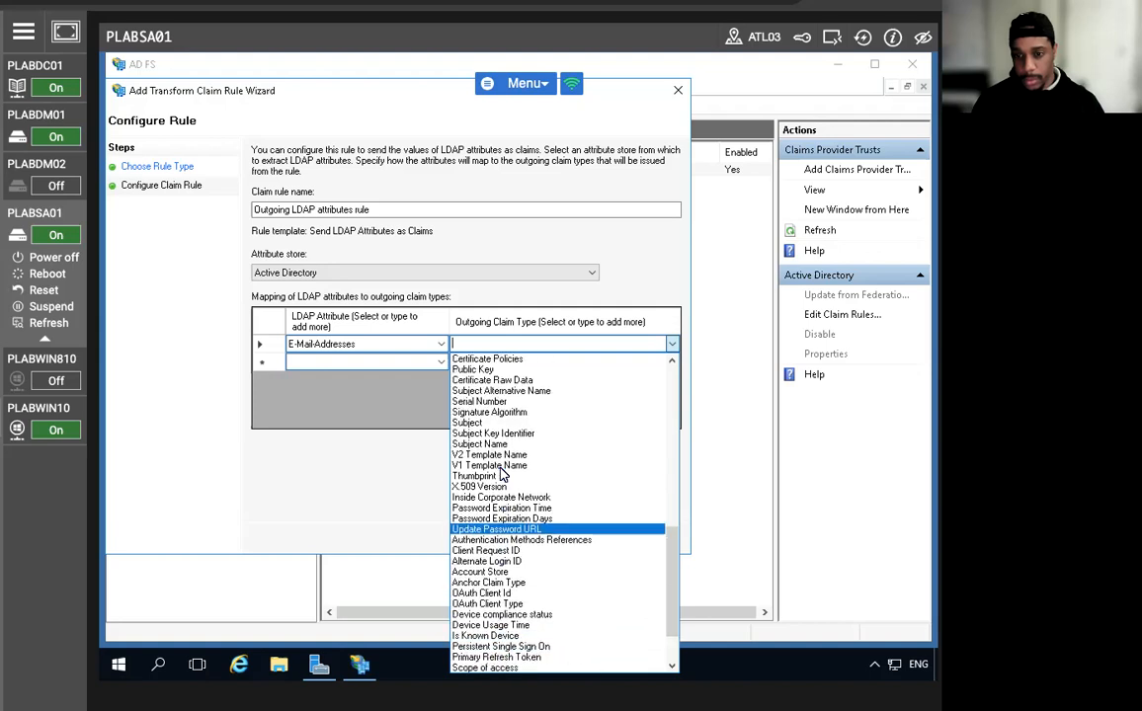
pyautogui.scroll(4, 499, 465)
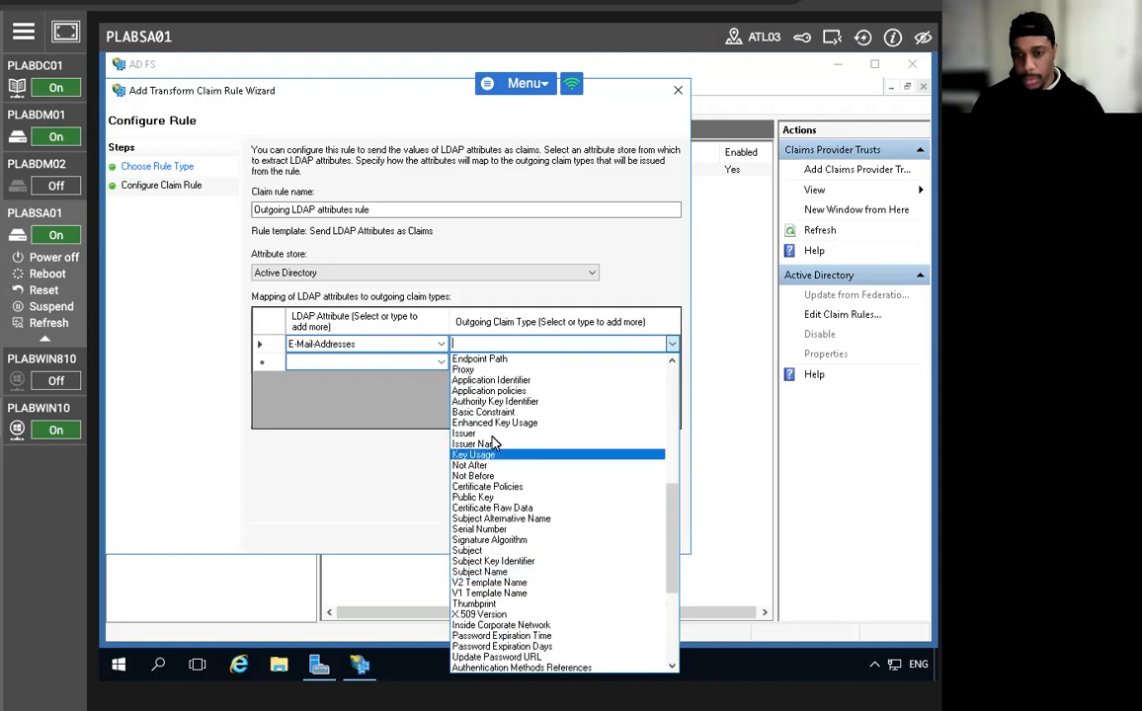
pyautogui.scroll(7, 494, 442)
pyautogui.scroll(4, 491, 438)
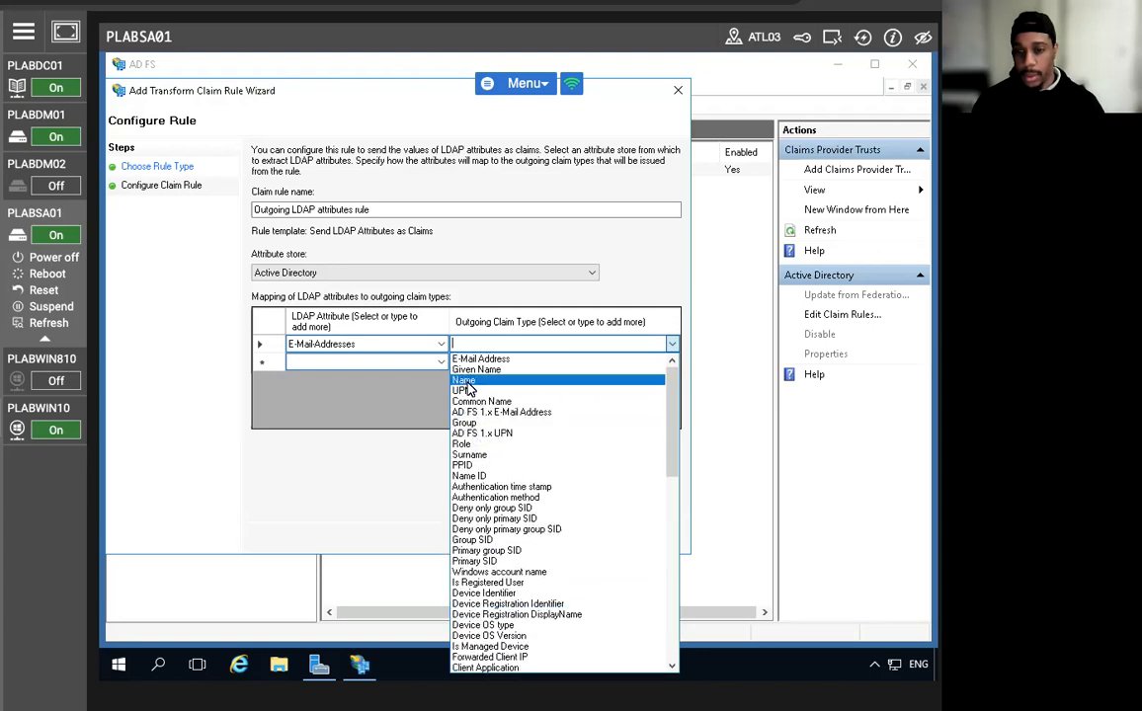
pyautogui.click(276, 430)
# Add User-Principal-Name as the second row's LDAP attribute.
pyautogui.click(440, 362)
pyautogui.click(441, 364)
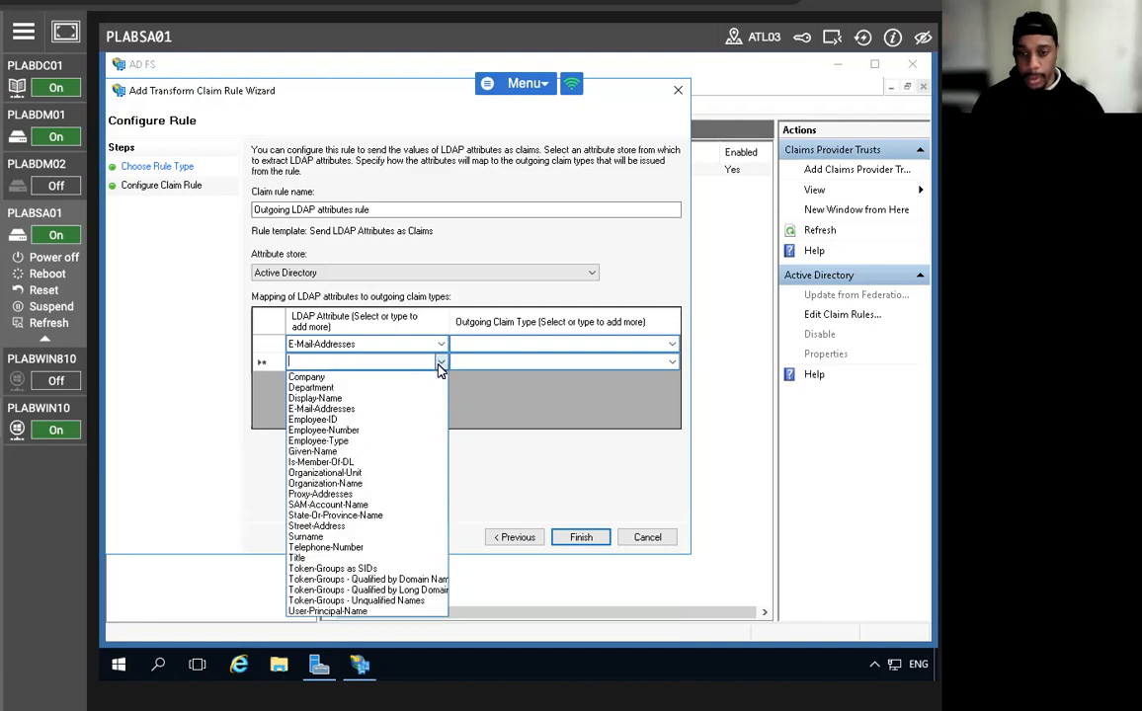
pyautogui.click(327, 611)
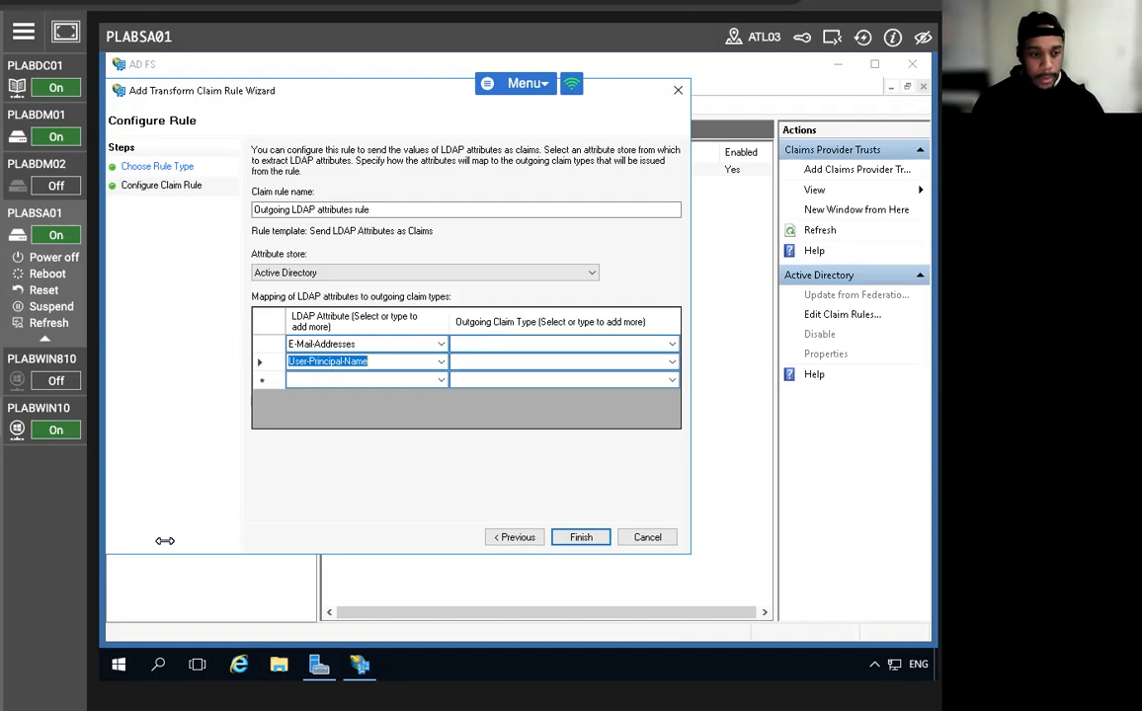
pyautogui.click(670, 348)
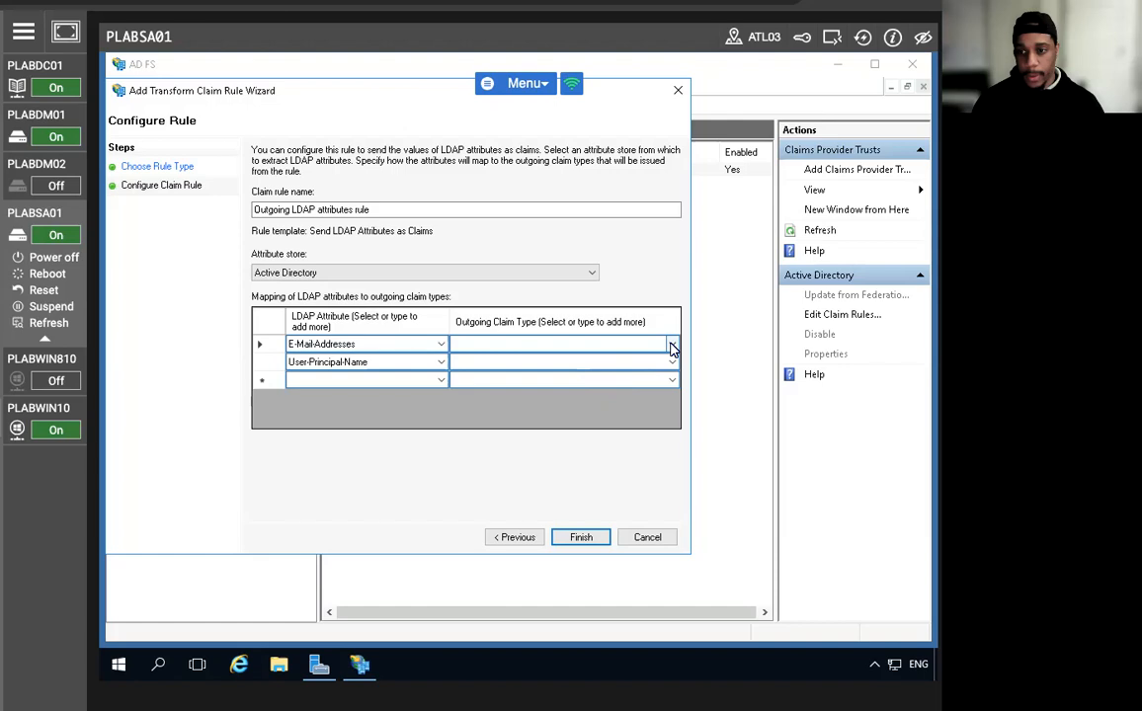
# Choose UPN as the outgoing claim type for the E-Mail-Addresses row.
pyautogui.click(671, 344)
pyautogui.scroll(-15, 534, 514)
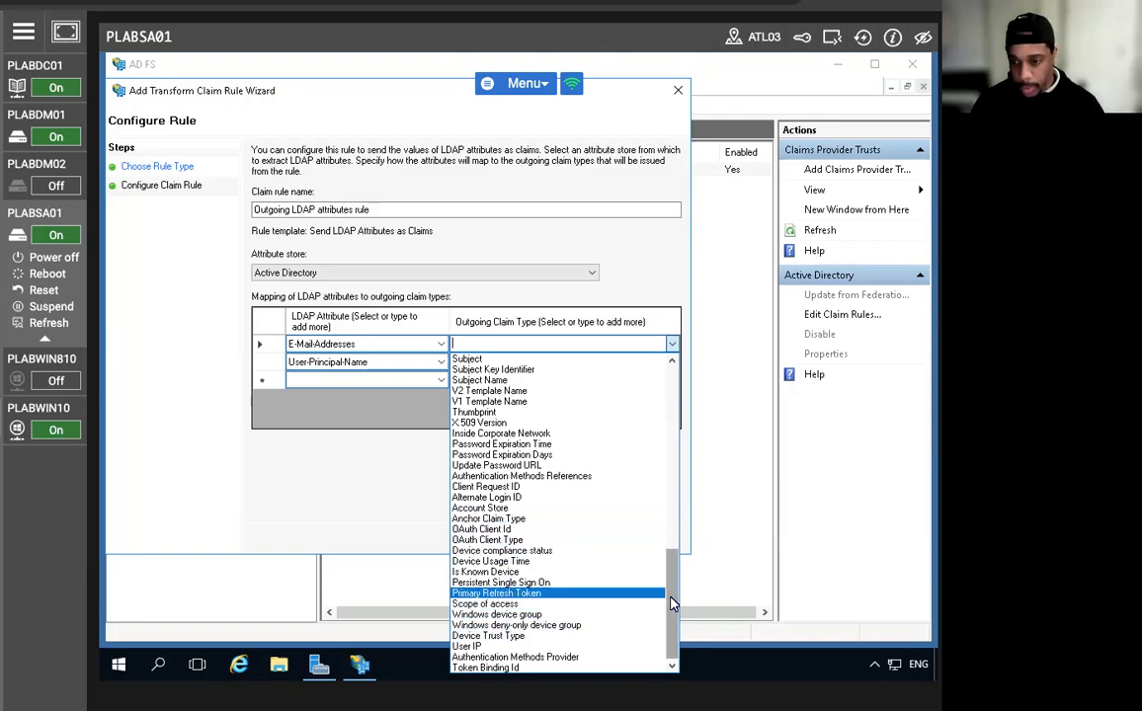
pyautogui.moveTo(667, 605); pyautogui.dragTo(670, 598)
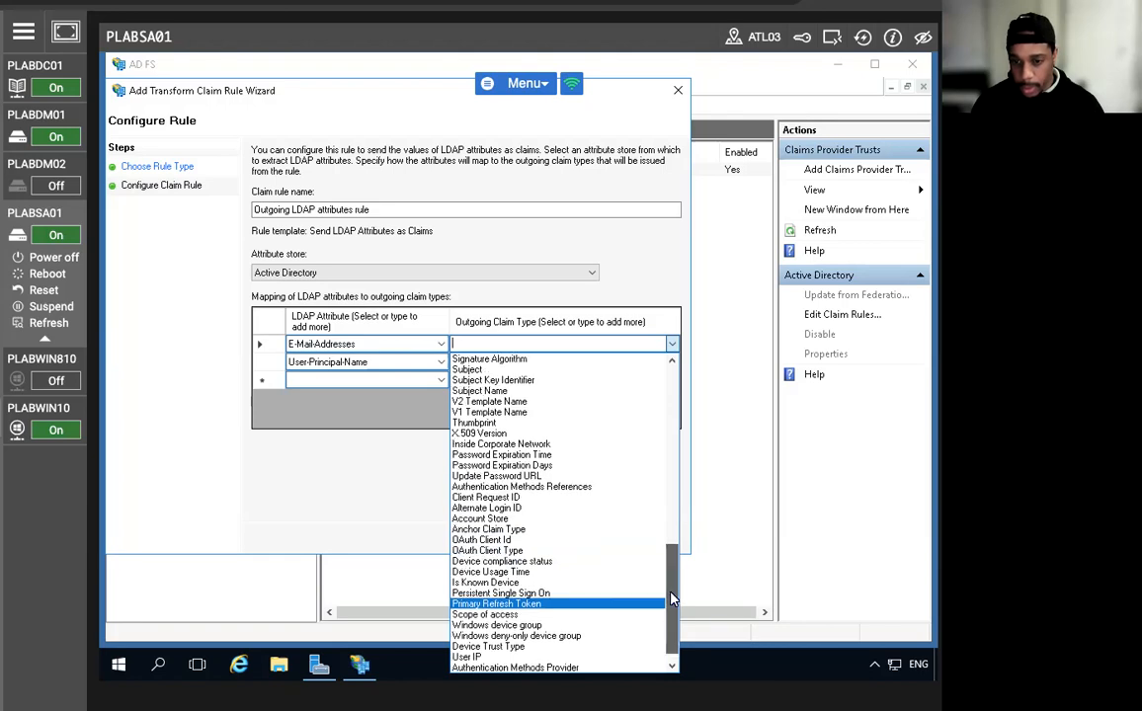
pyautogui.moveTo(669, 599); pyautogui.dragTo(660, 428)
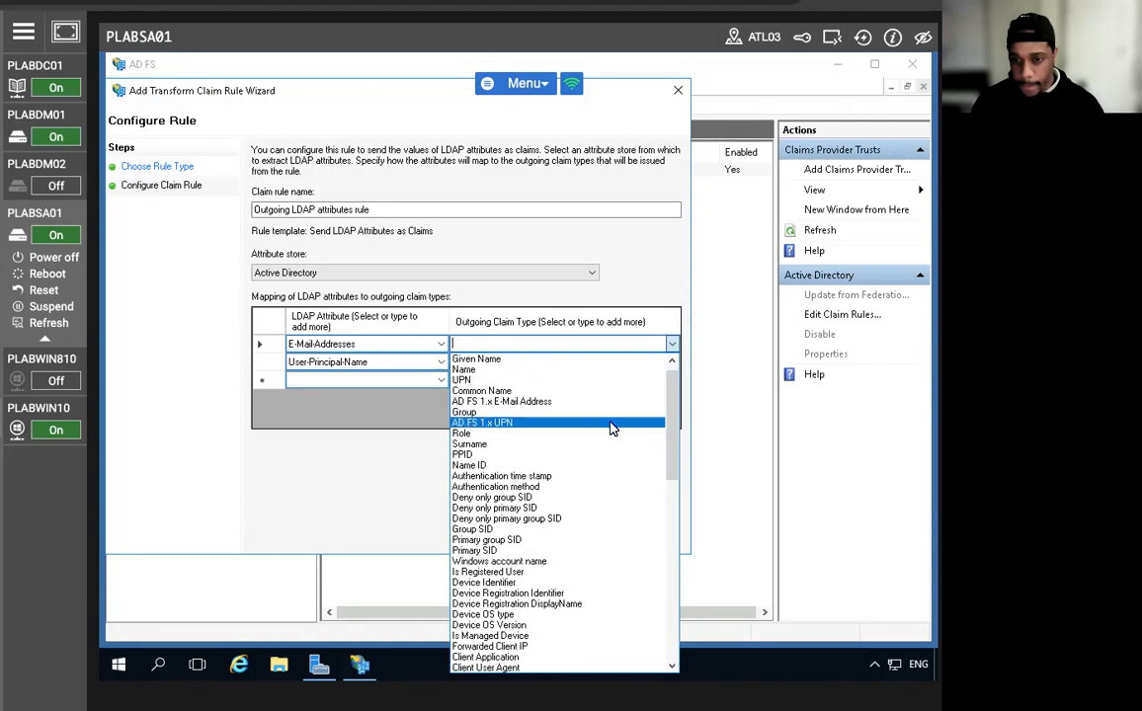
pyautogui.click(461, 380)
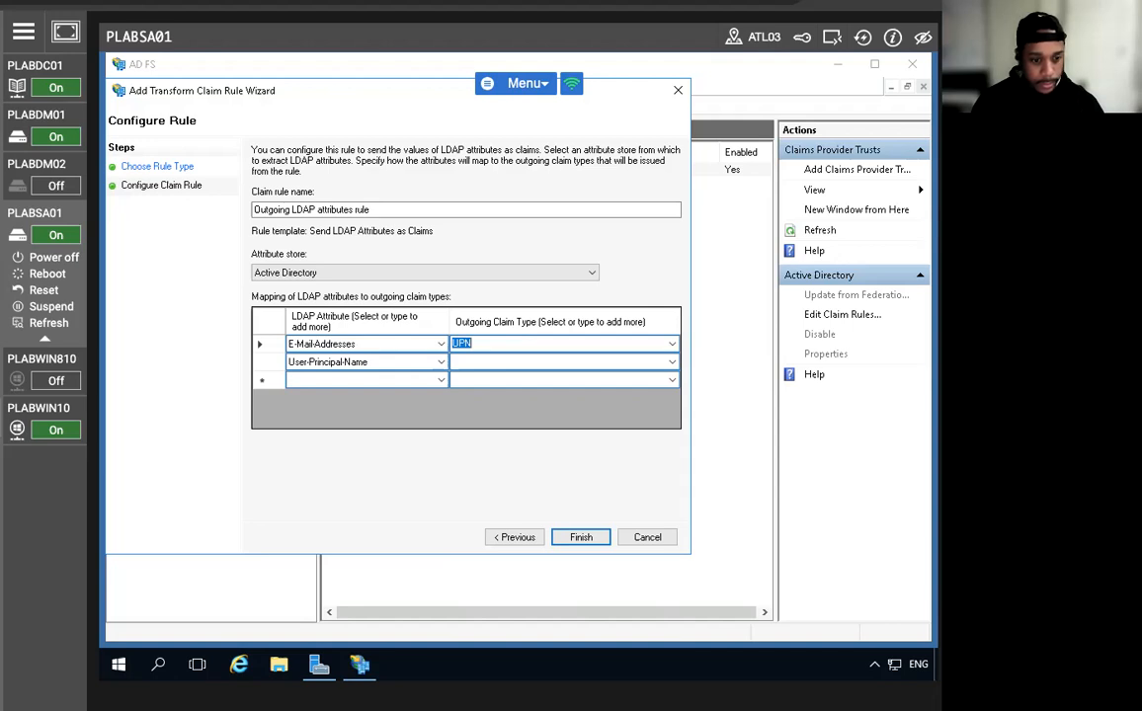
# Show the outgoing claim type list for the User-Principal-Name row.
pyautogui.click(578, 362)
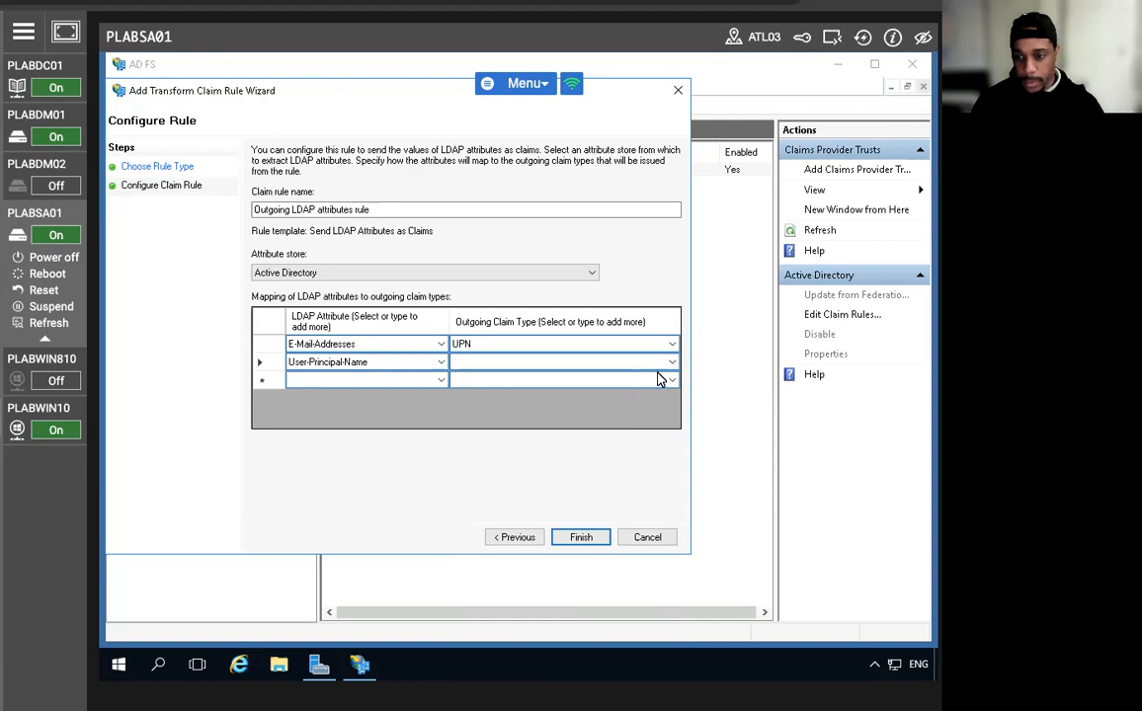
pyautogui.click(670, 376)
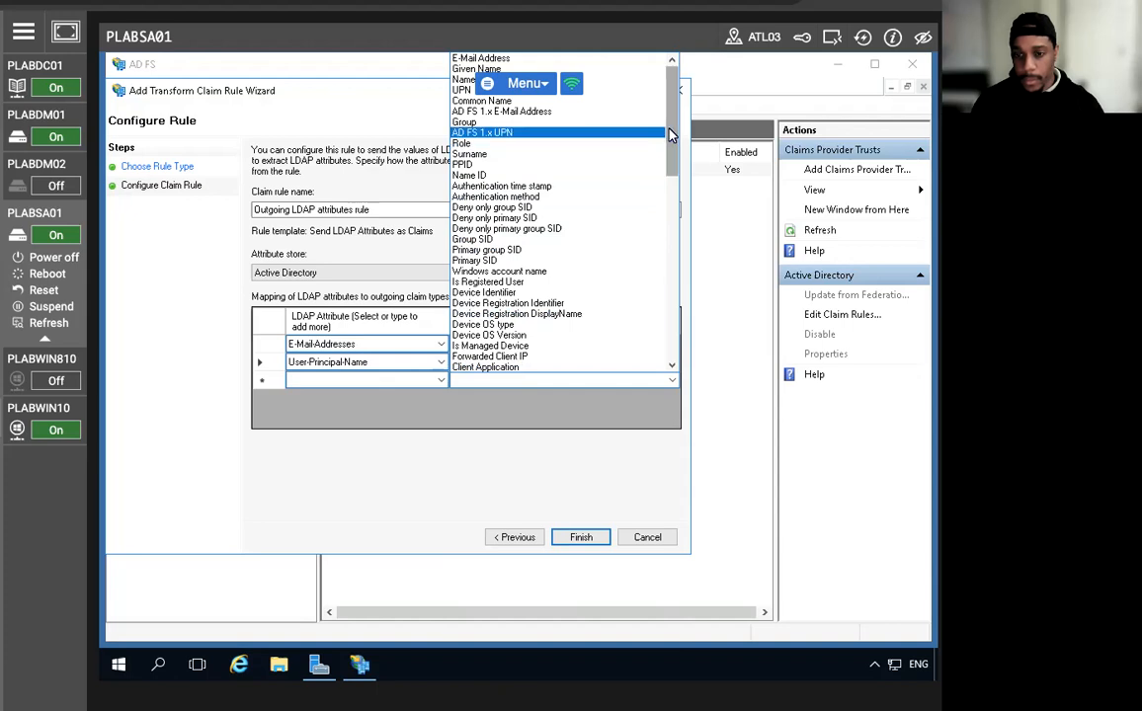
pyautogui.moveTo(668, 133)
pyautogui.mouseDown()
pyautogui.moveTo(670, 325)
pyautogui.moveTo(667, 134)
pyautogui.mouseUp()
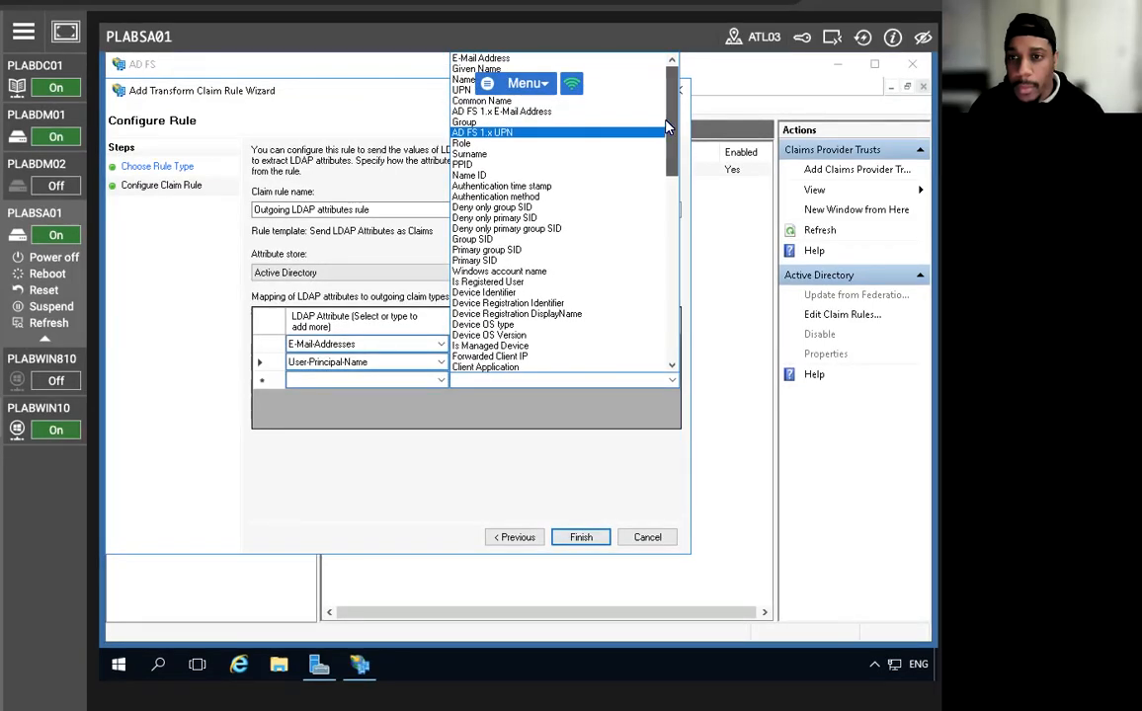
# Rework the second row's outgoing claim type, clearing the wrong choice and re-picking from the list.
pyautogui.click(652, 197)
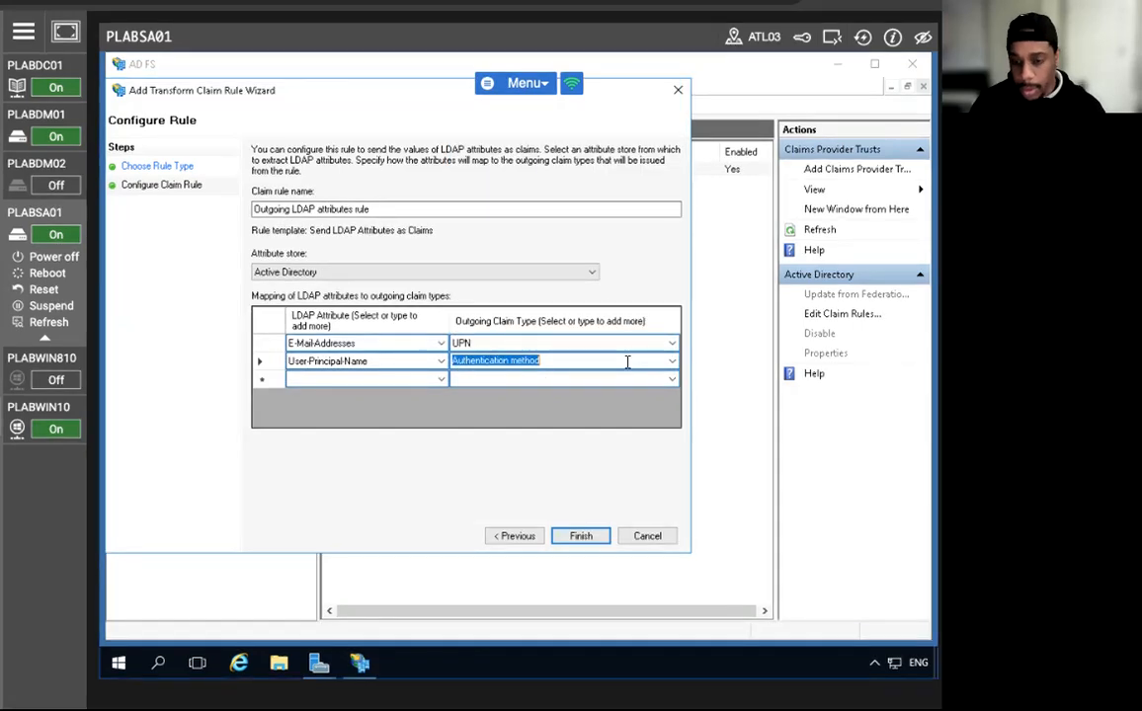
pyautogui.press('BackSpace')
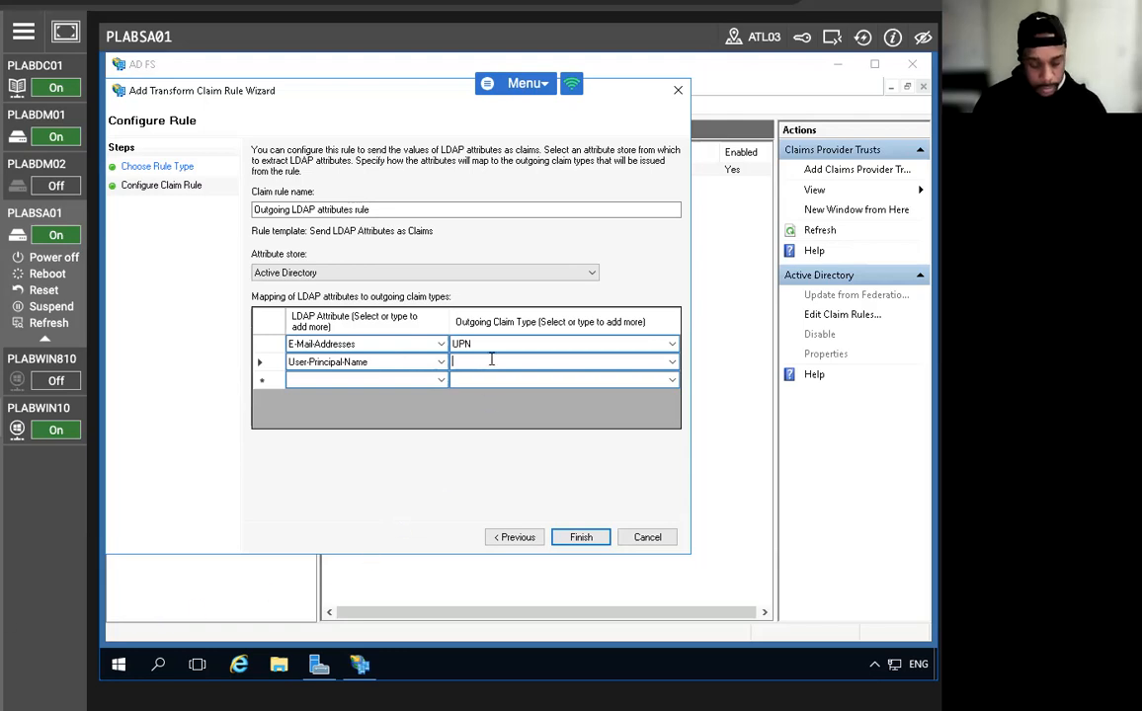
pyautogui.press('BackSpace')
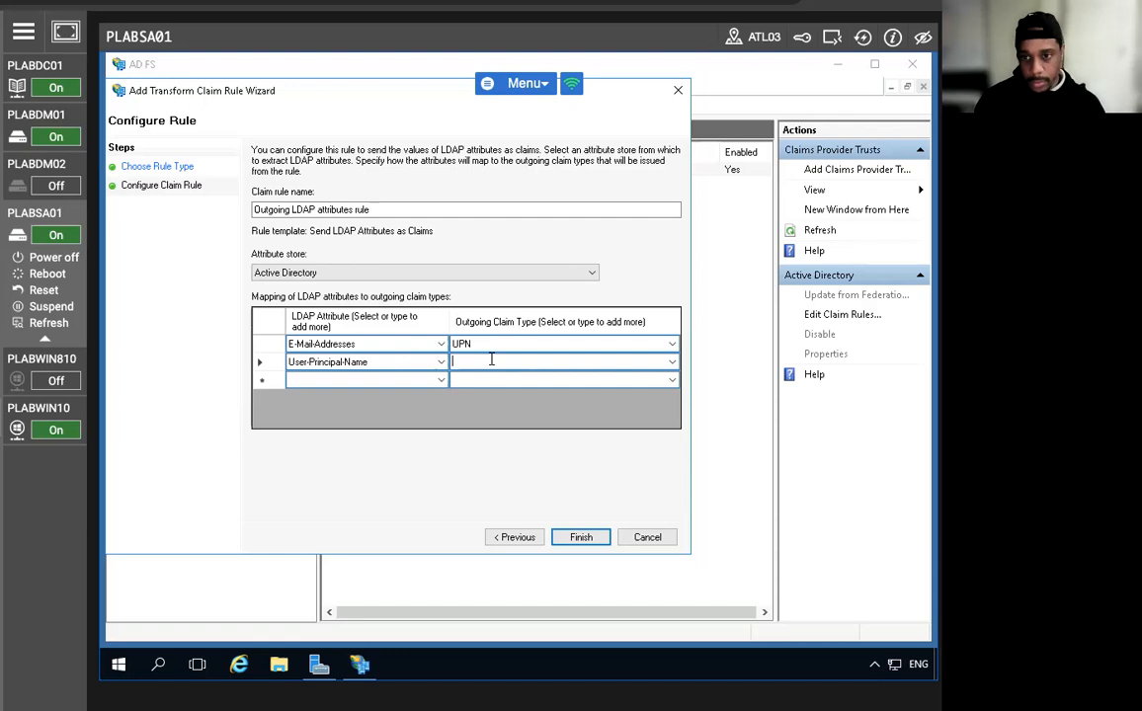
pyautogui.write('SD')
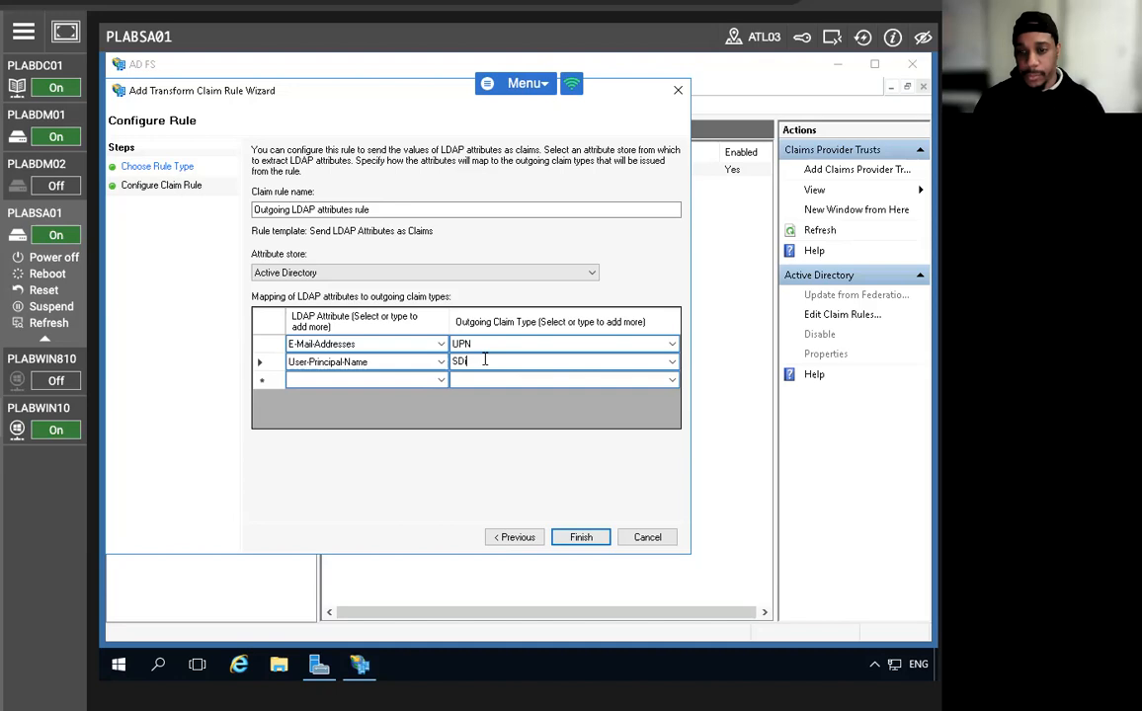
pyautogui.click(672, 362)
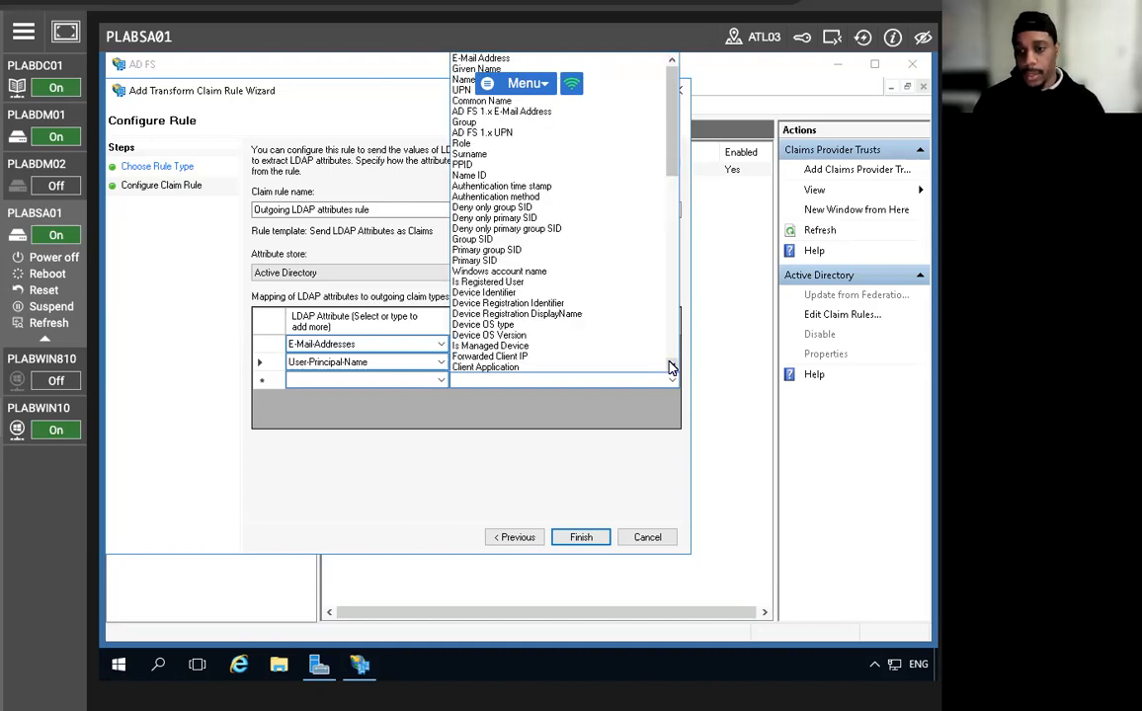
pyautogui.scroll(-3, 549, 296)
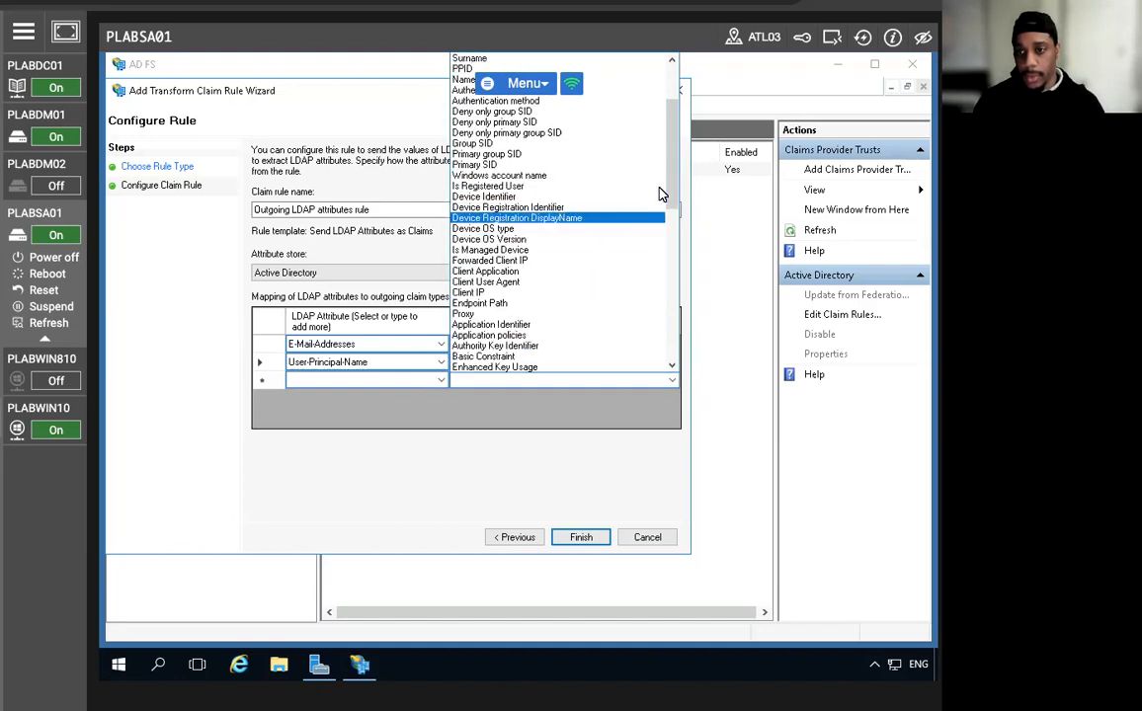
pyautogui.moveTo(670, 176); pyautogui.dragTo(666, 377)
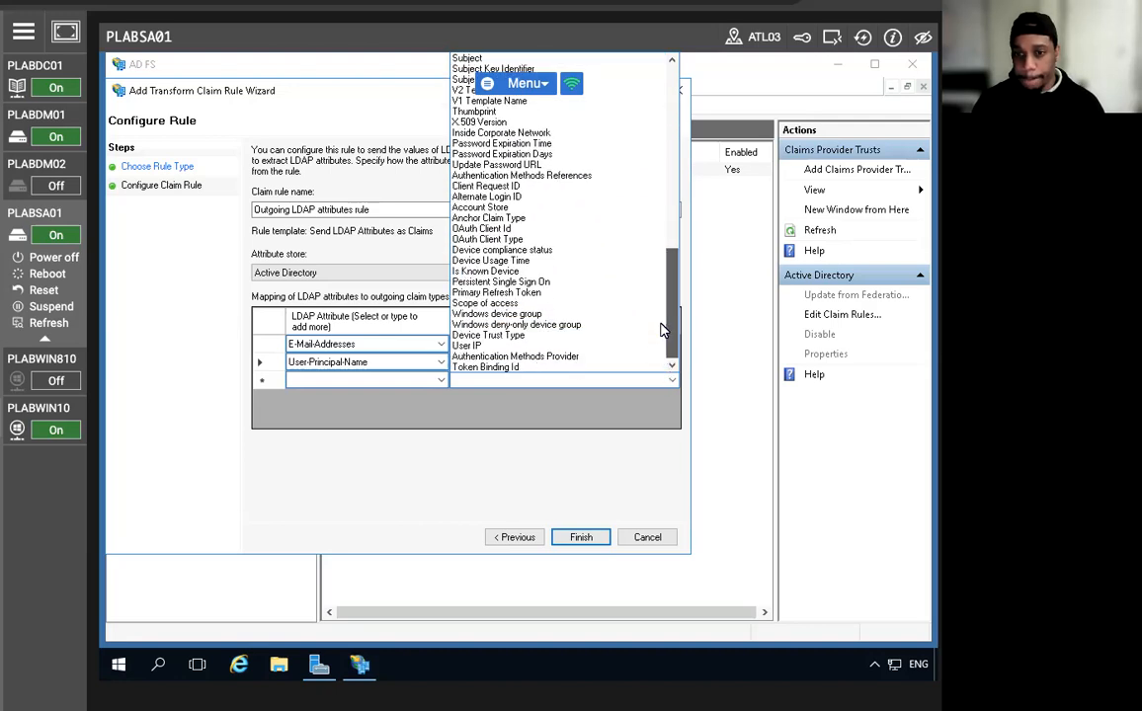
pyautogui.moveTo(665, 326); pyautogui.dragTo(659, 265)
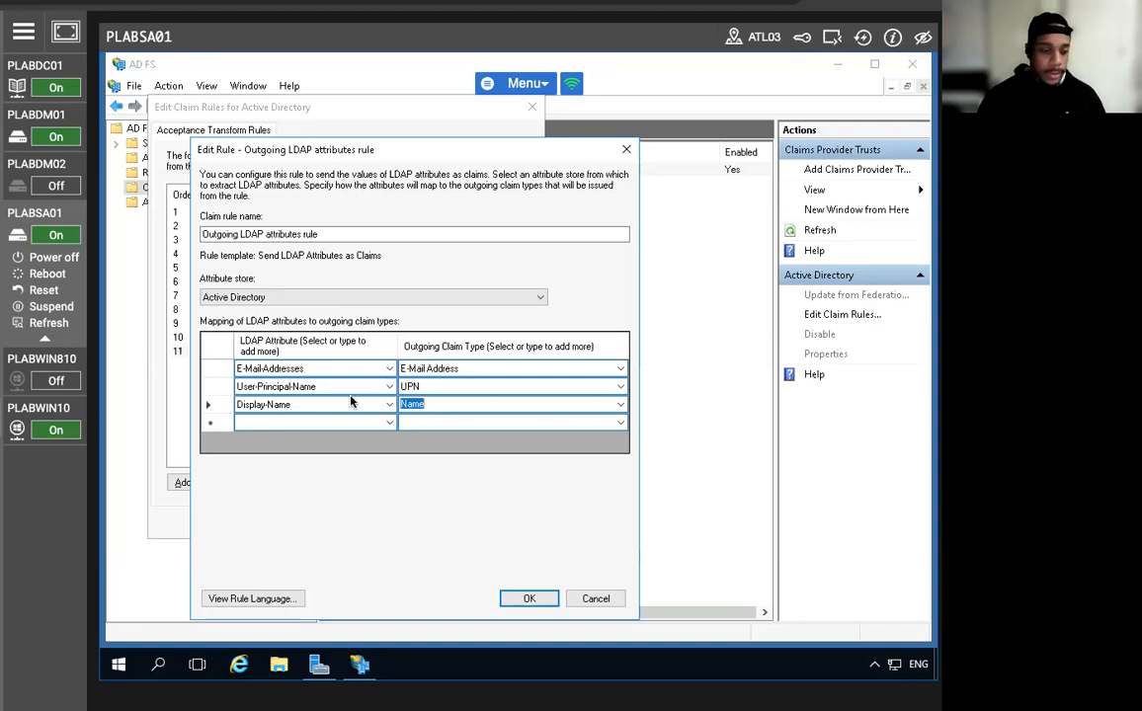
# Confirm the rule, apply the Active Directory claim rules, and close them.
pyautogui.click(530, 599)
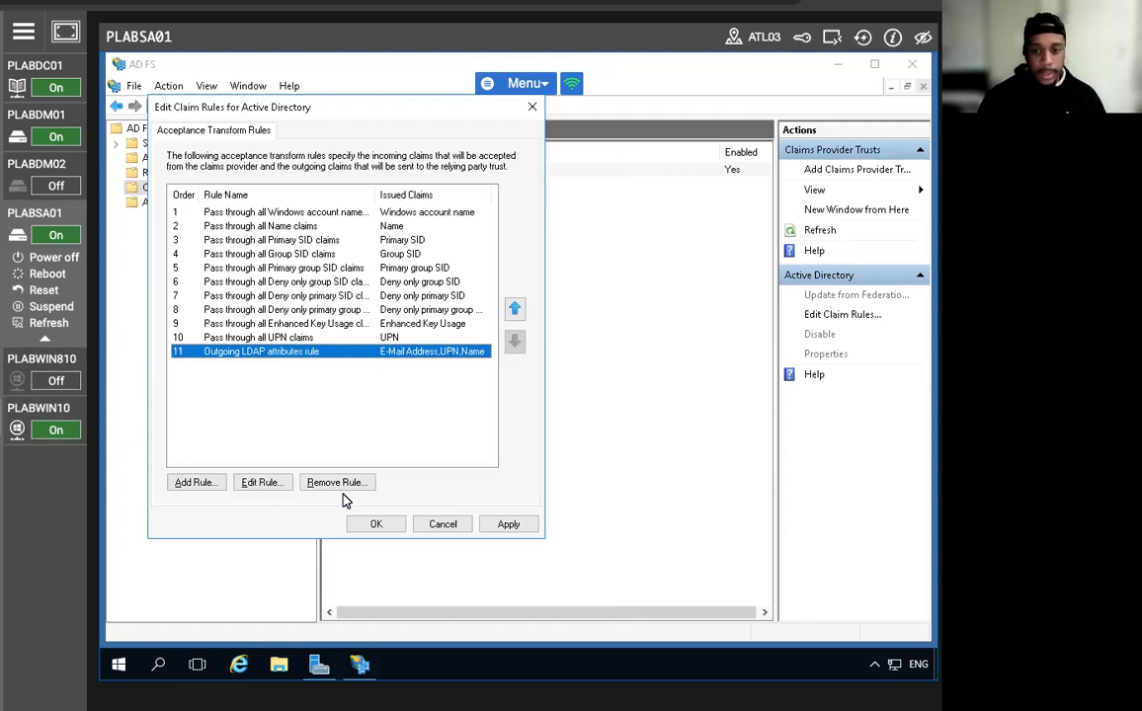
pyautogui.click(507, 525)
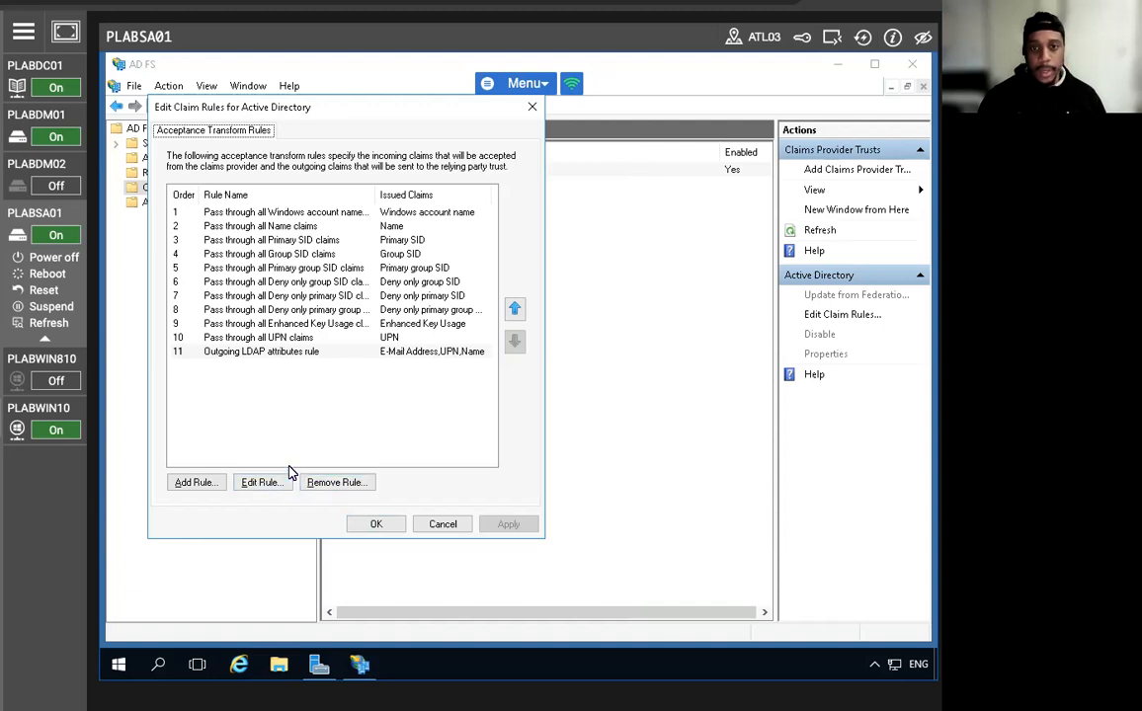
pyautogui.moveTo(285, 101); pyautogui.dragTo(399, 119)
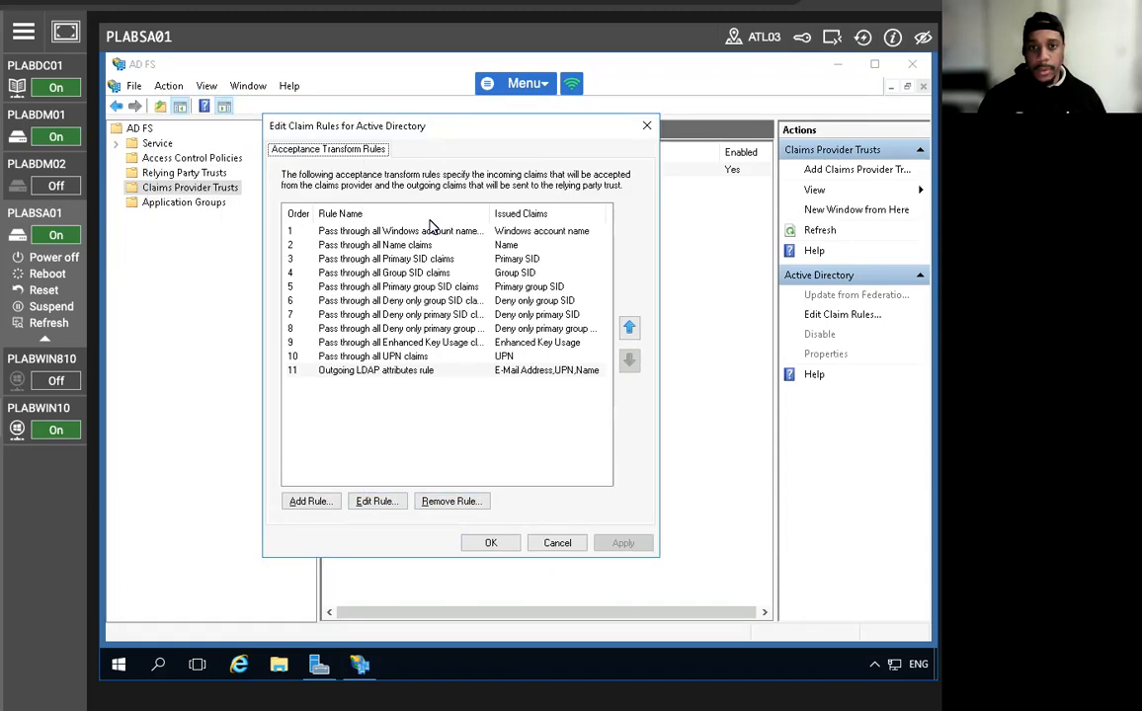
pyautogui.click(485, 551)
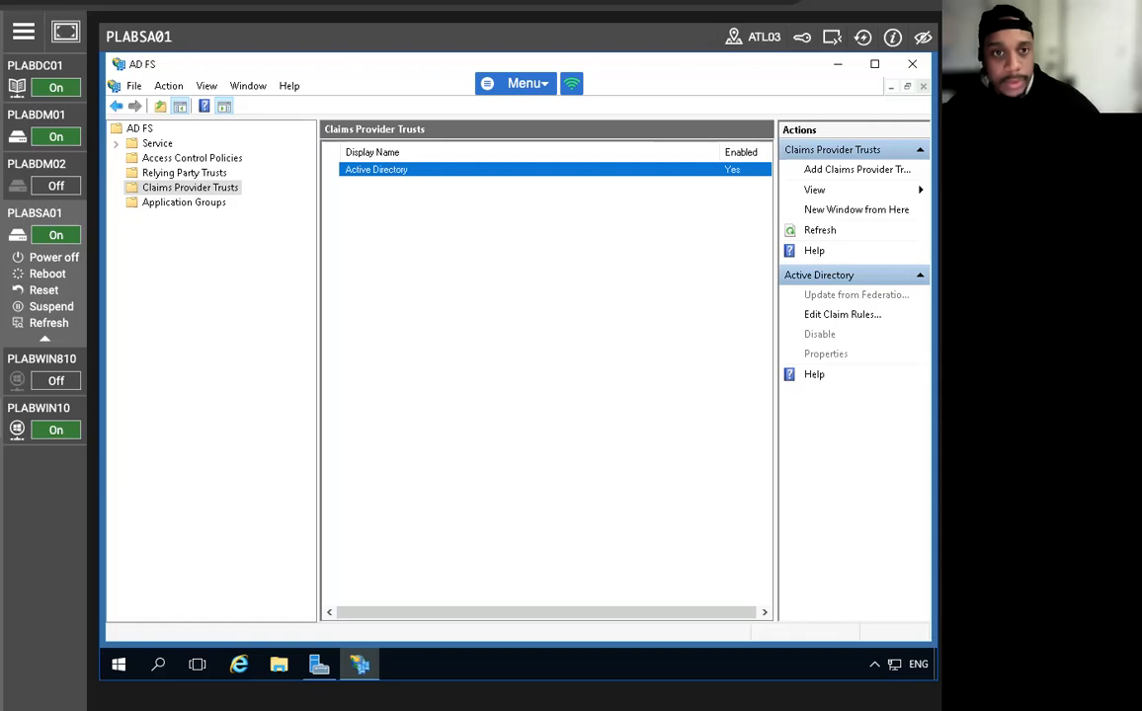
pyautogui.click(20, 138)
pyautogui.click(30, 113)
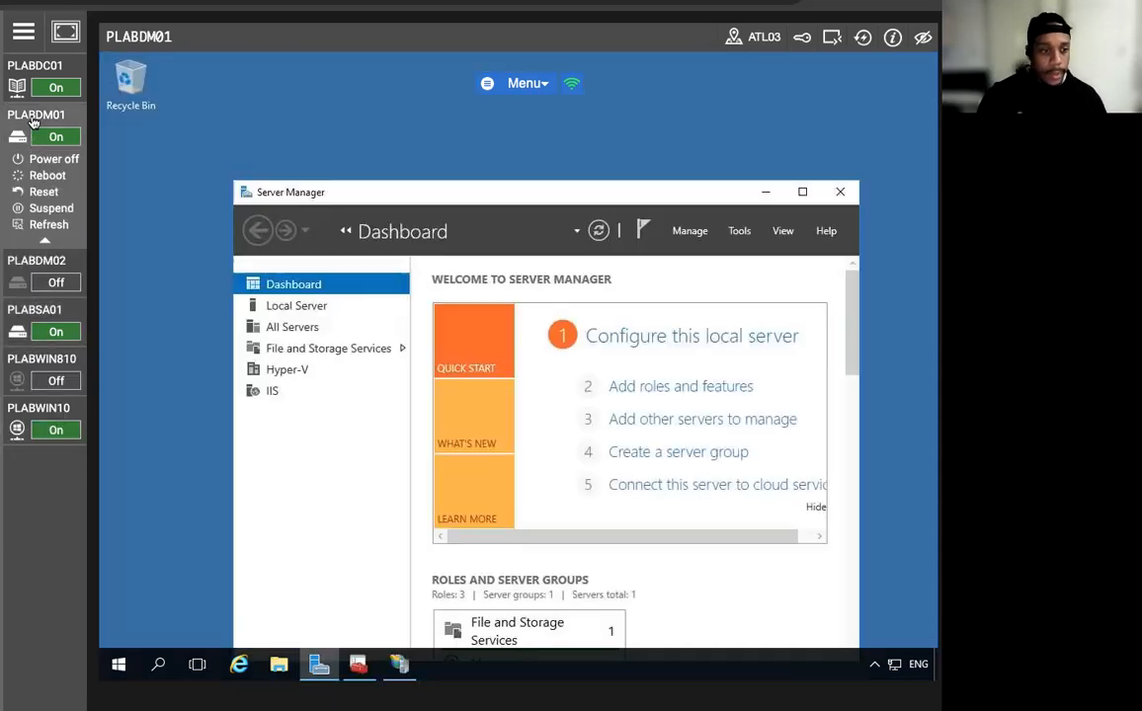
pyautogui.click(240, 664)
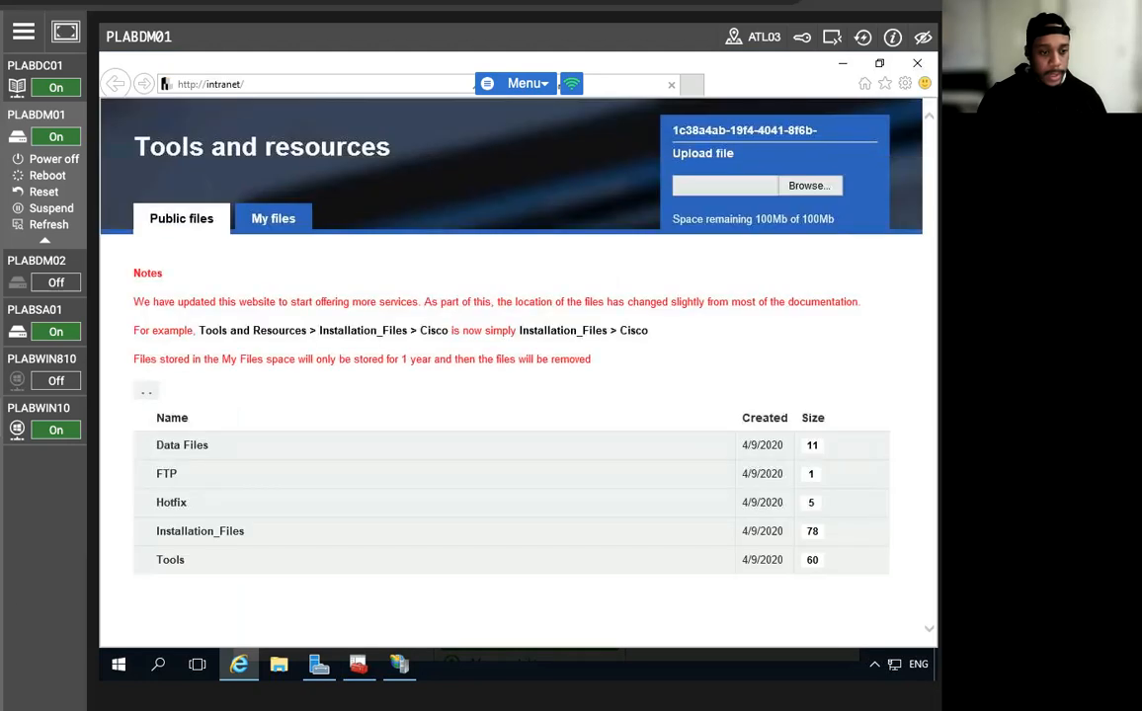
# From Tools > Windows_Server_2012, download and run WindowsIdentityFoundation-SDK-4.0.msi.
pyautogui.click(183, 567)
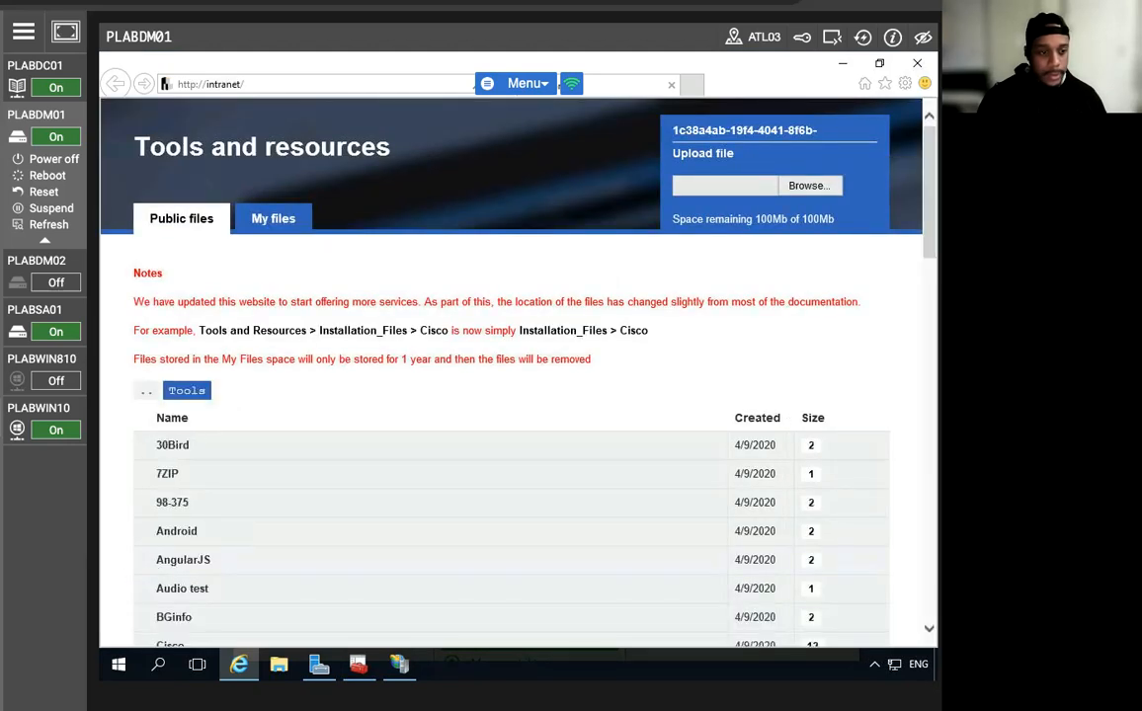
pyautogui.scroll(-3, 326, 530)
pyautogui.scroll(-10, 326, 533)
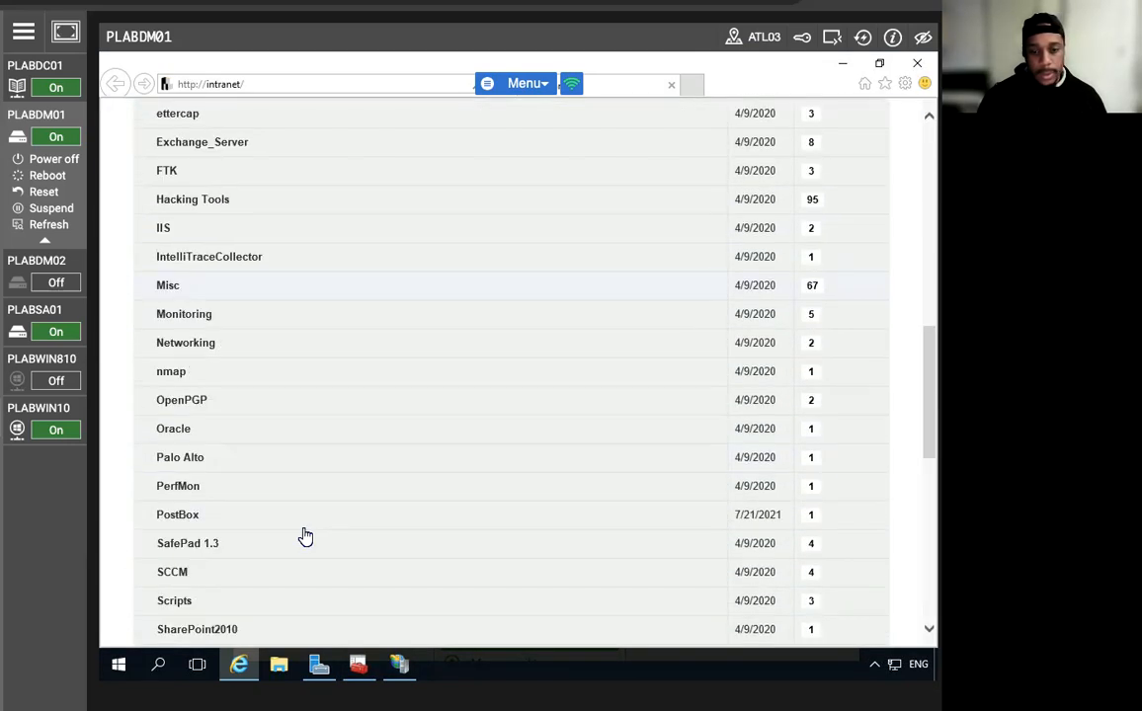
pyautogui.scroll(-3, 263, 559)
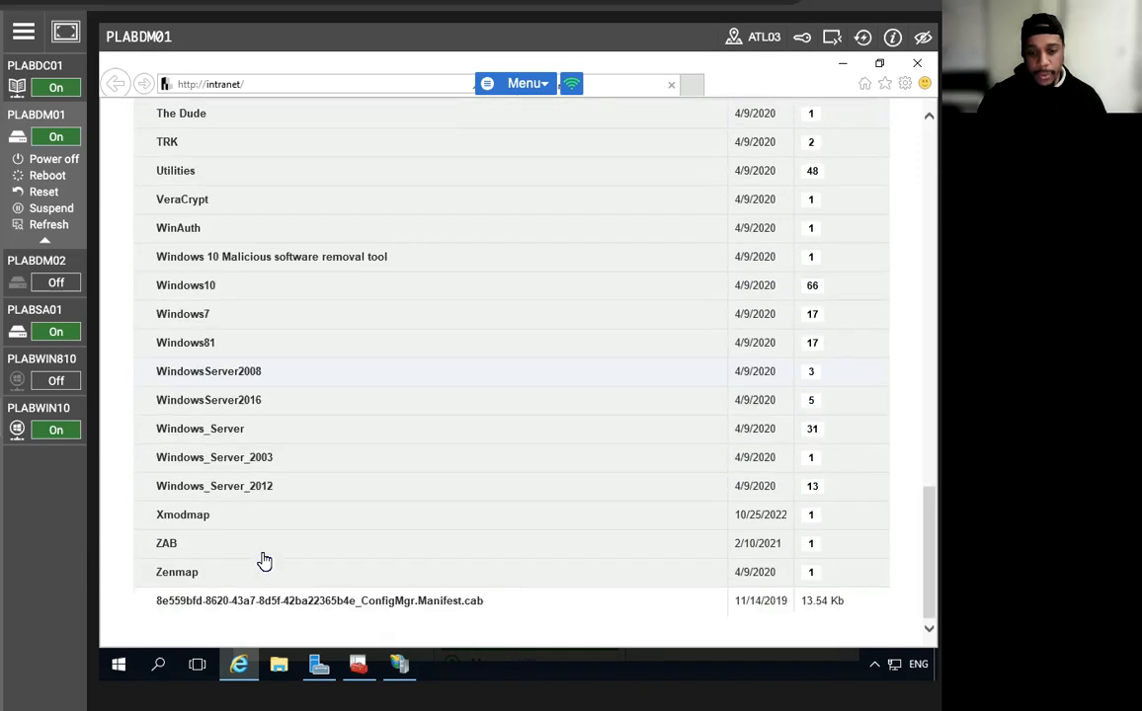
pyautogui.click(261, 487)
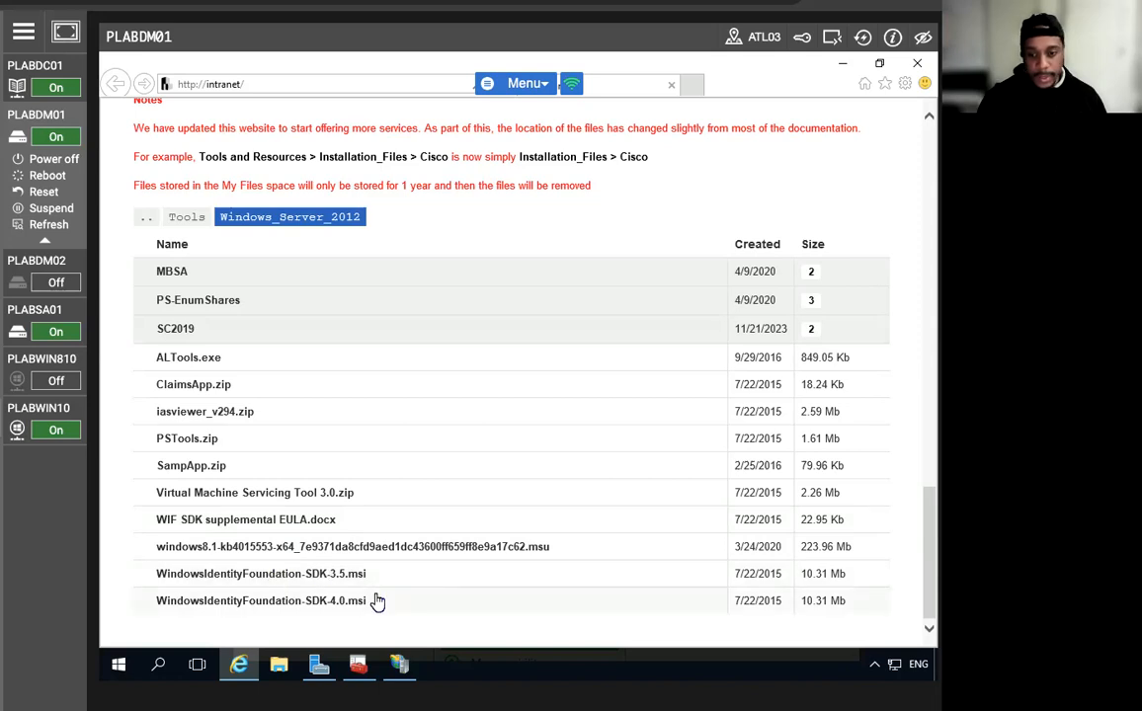
pyautogui.click(294, 601)
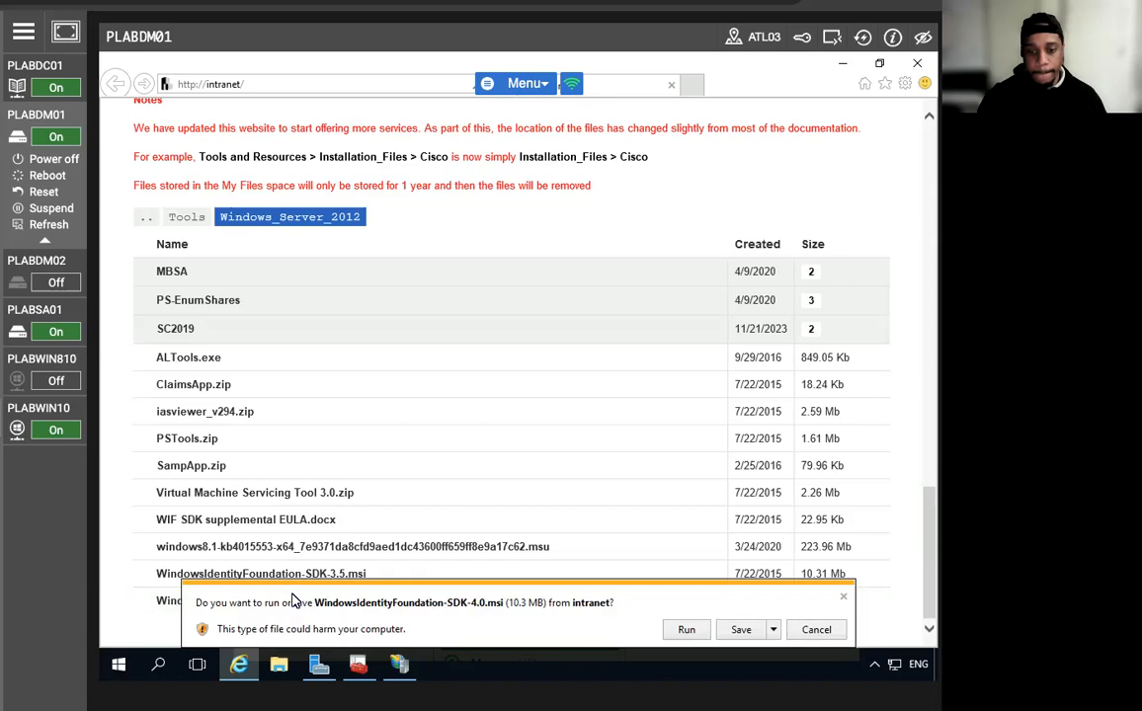
pyautogui.click(684, 630)
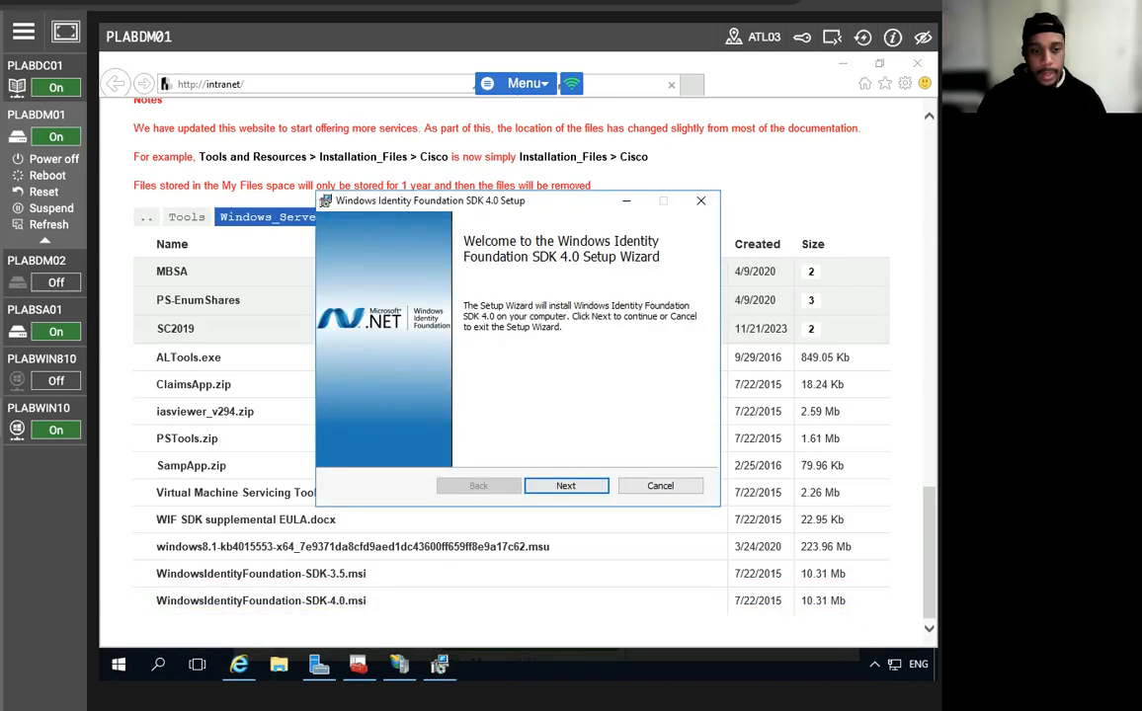
# Install Windows Identity Foundation SDK 4.0 with accepted terms and default folder, then close the readme and minimize IE.
pyautogui.click(544, 487)
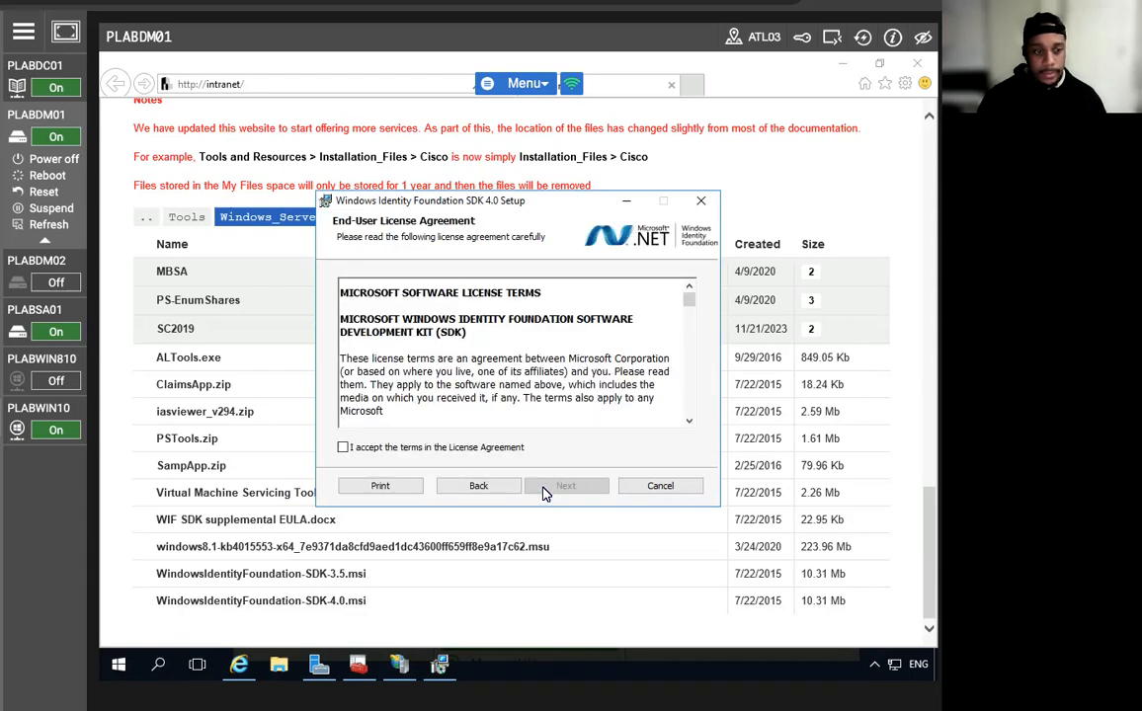
pyautogui.click(344, 448)
pyautogui.click(566, 489)
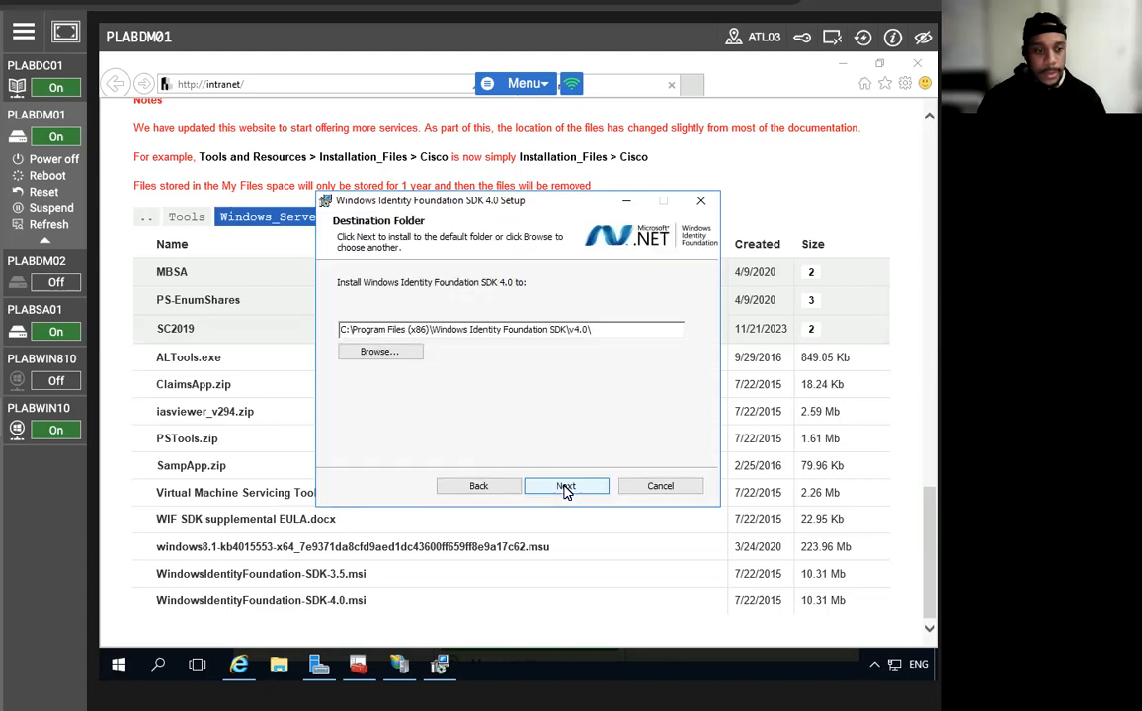
pyautogui.click(566, 487)
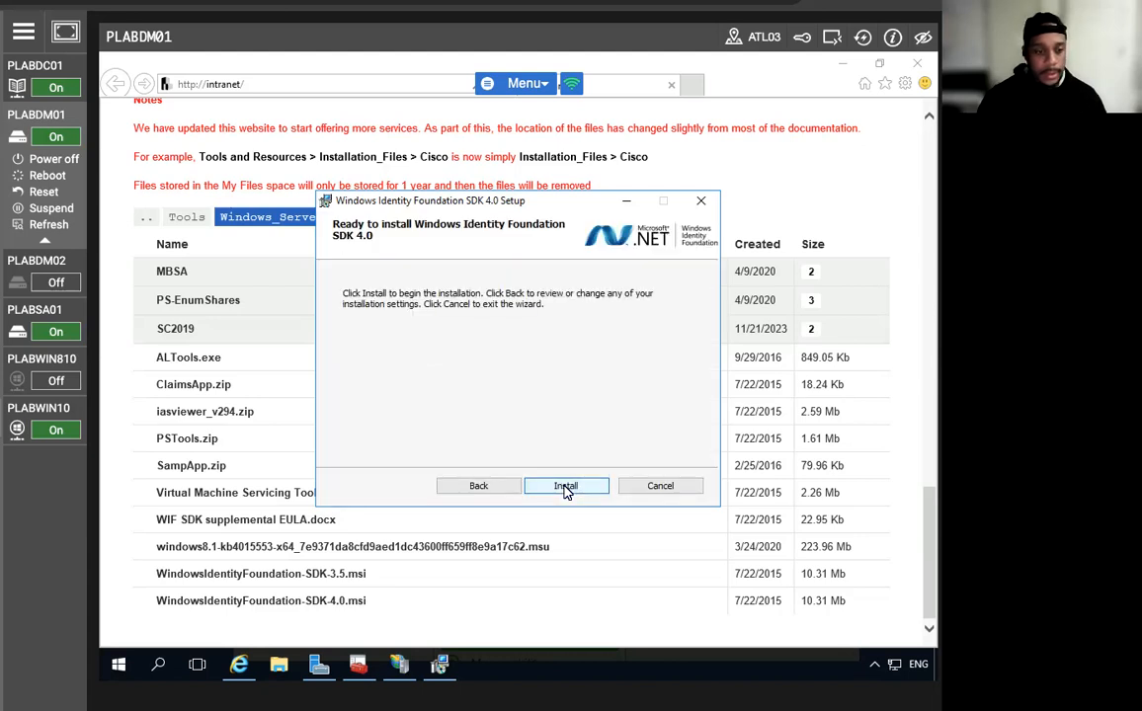
pyautogui.click(566, 487)
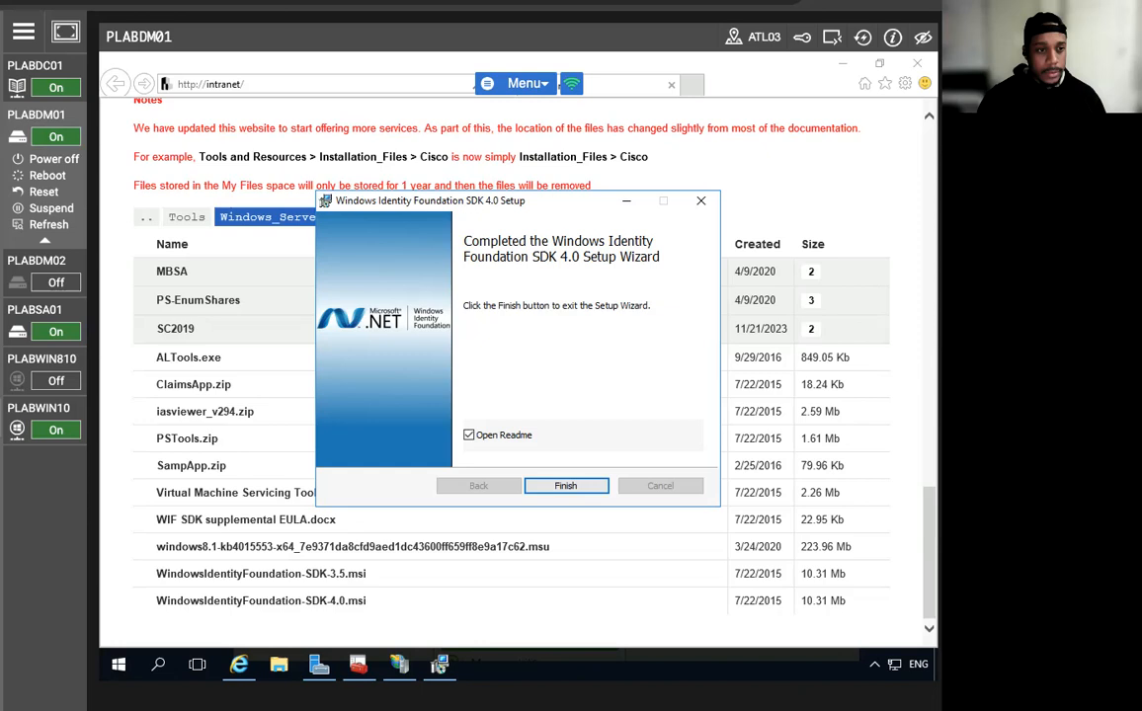
pyautogui.click(558, 487)
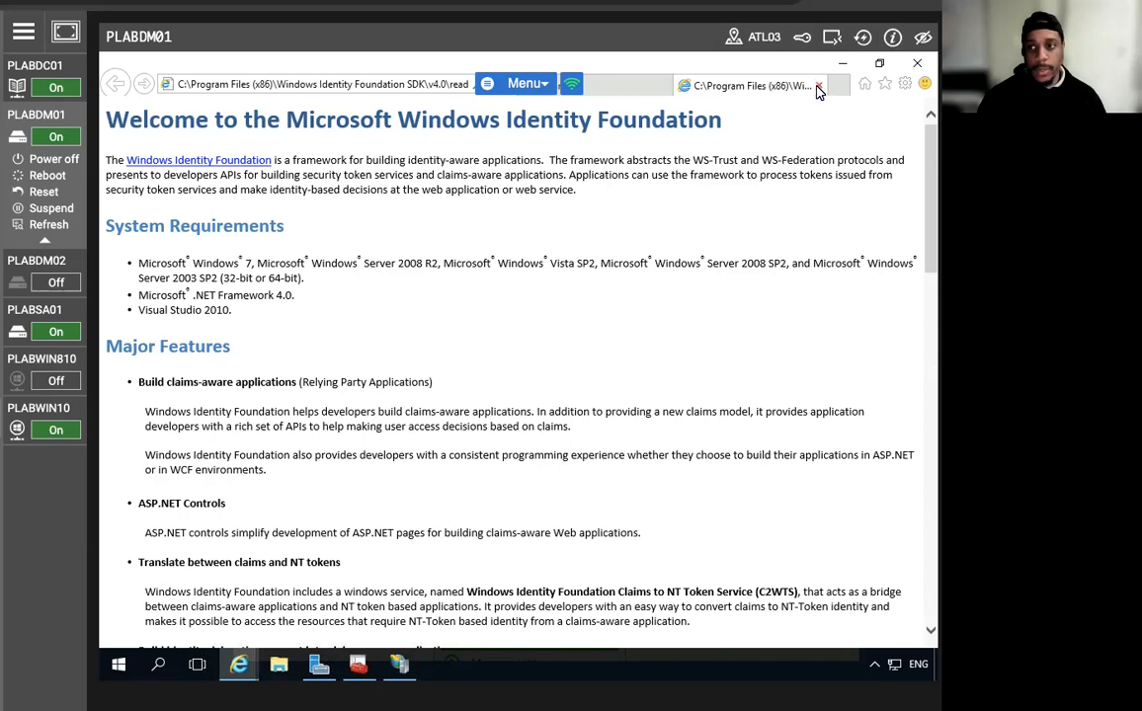
pyautogui.click(819, 85)
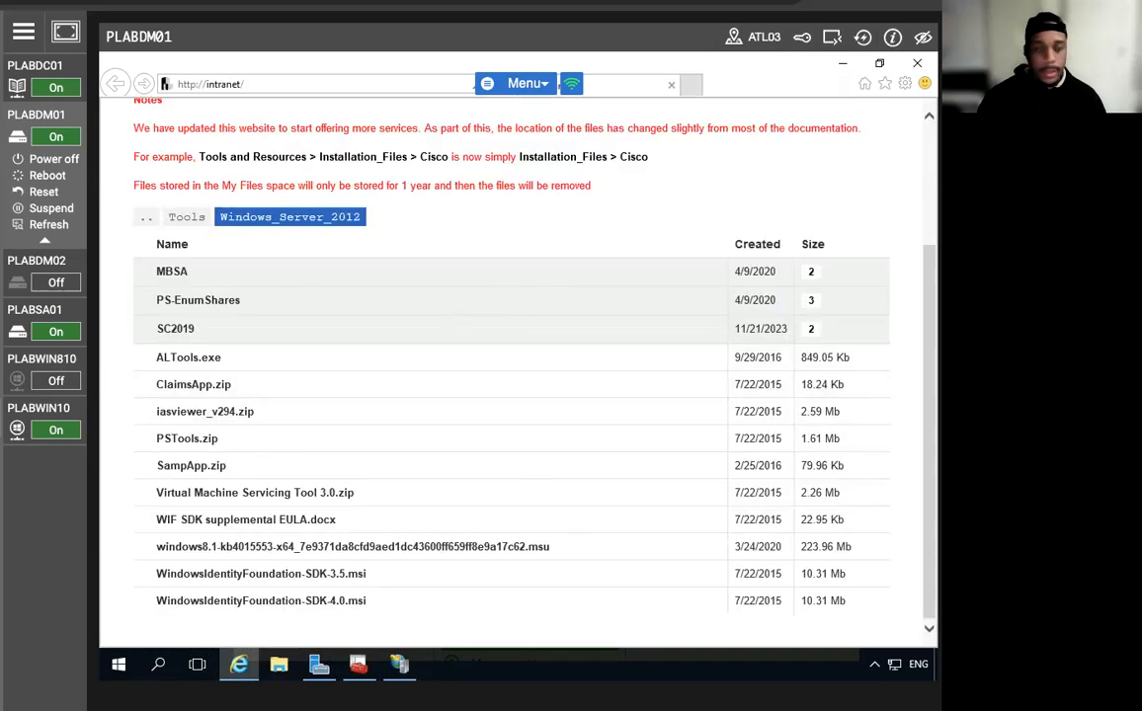
pyautogui.click(842, 62)
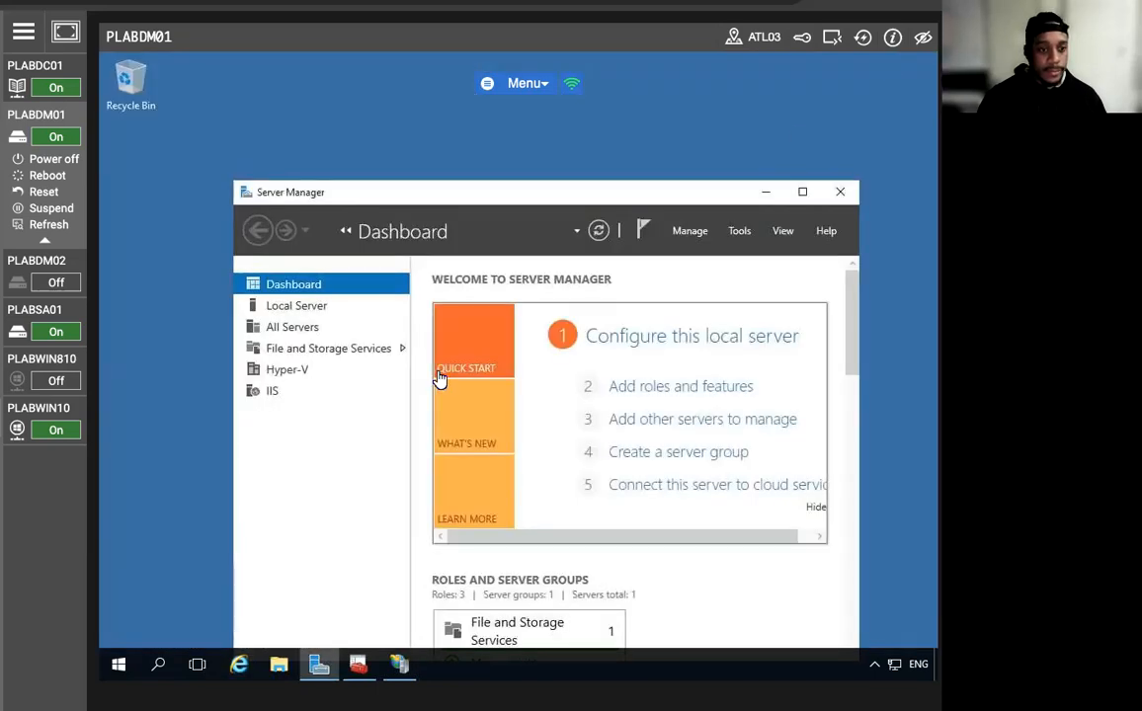
# Start Windows Identity Foundation Federation Utility from Server Manager's Tools menu.
pyautogui.moveTo(523, 191); pyautogui.dragTo(488, 134)
pyautogui.click(704, 173)
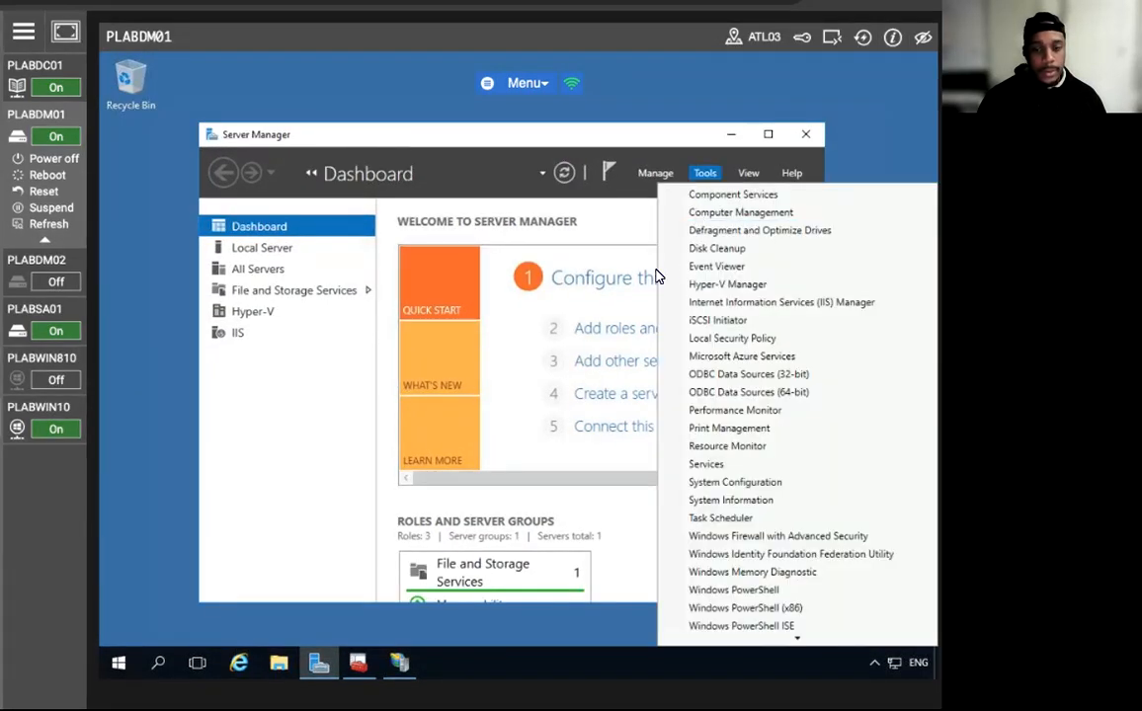
pyautogui.scroll(-1, 691, 413)
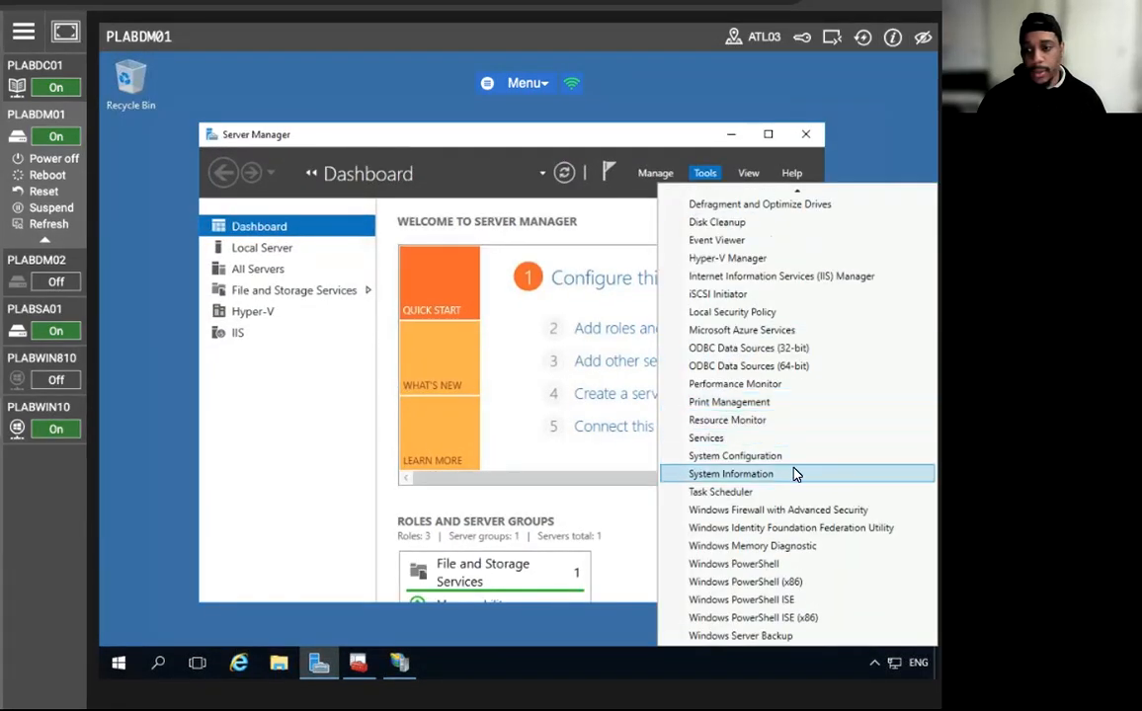
pyautogui.click(760, 532)
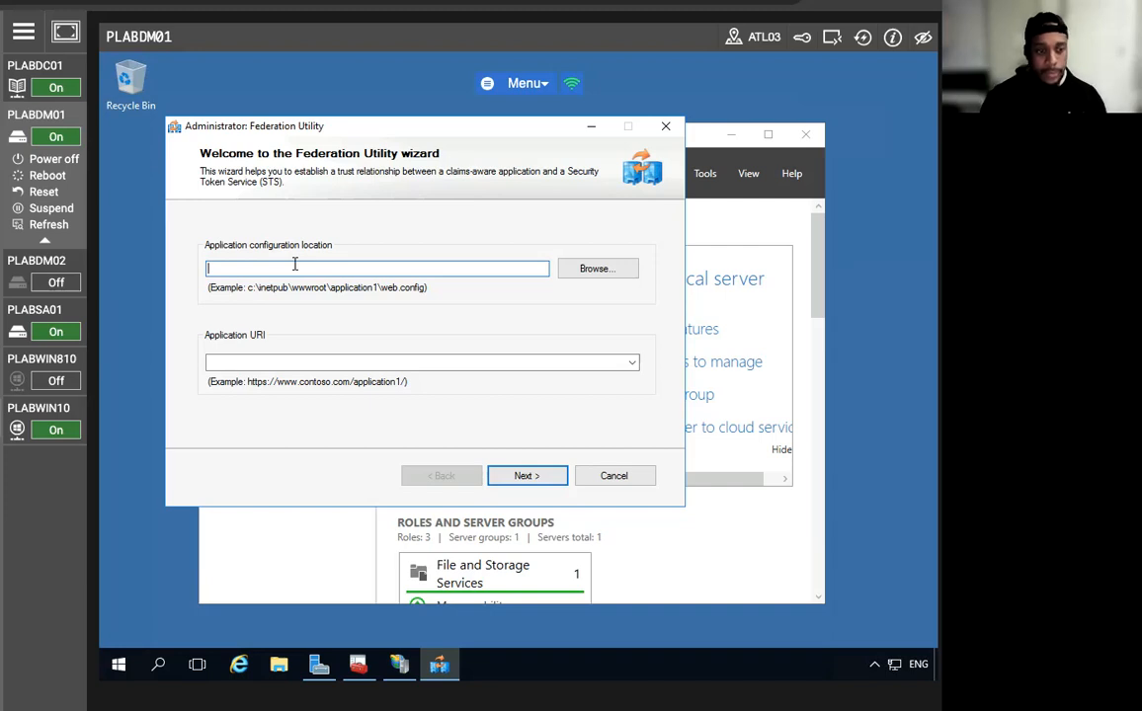
pyautogui.write('c:')
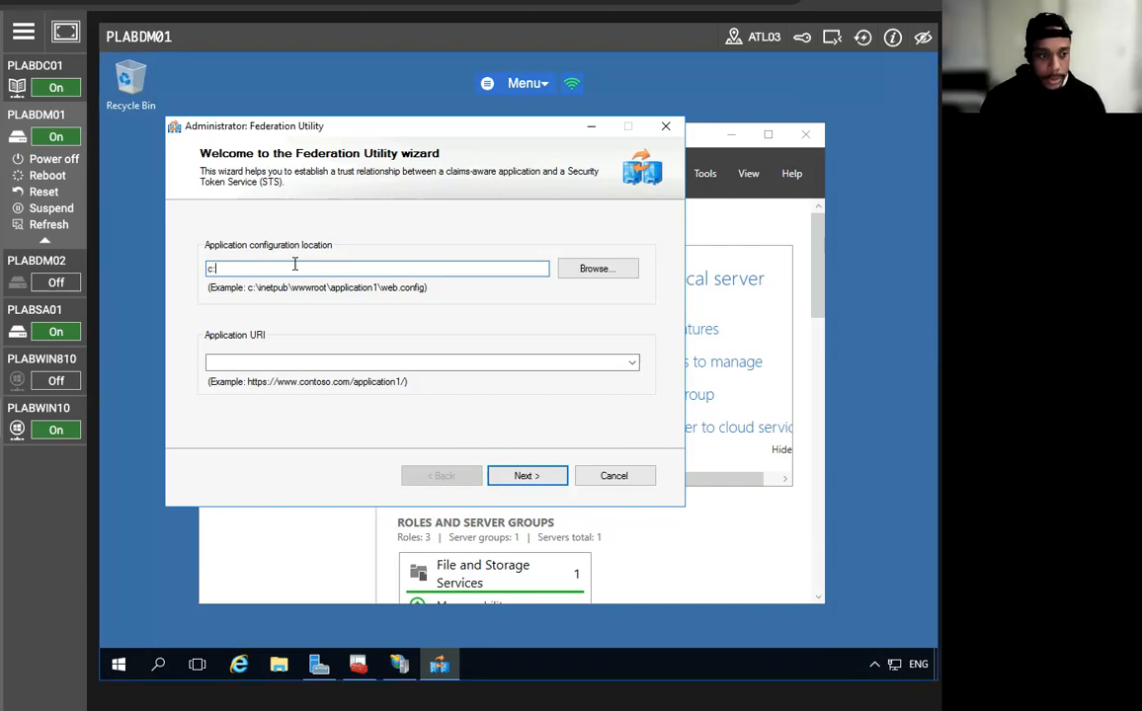
pyautogui.write('\\inetpu')
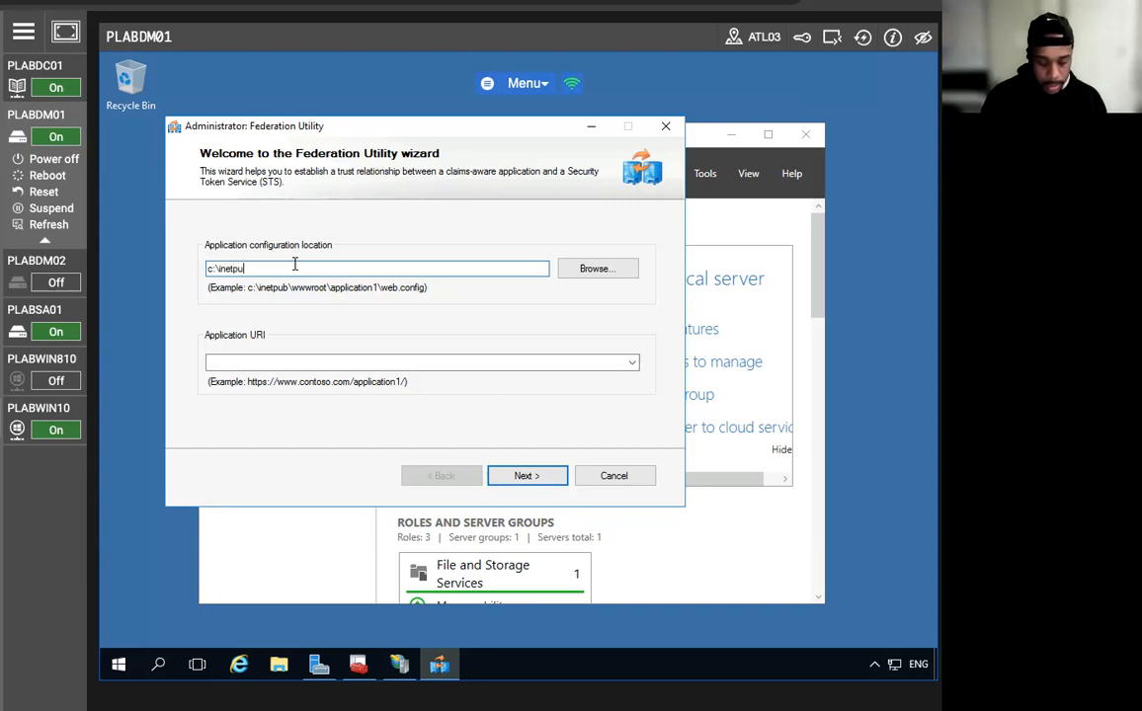
pyautogui.write('b\\wwwroot')
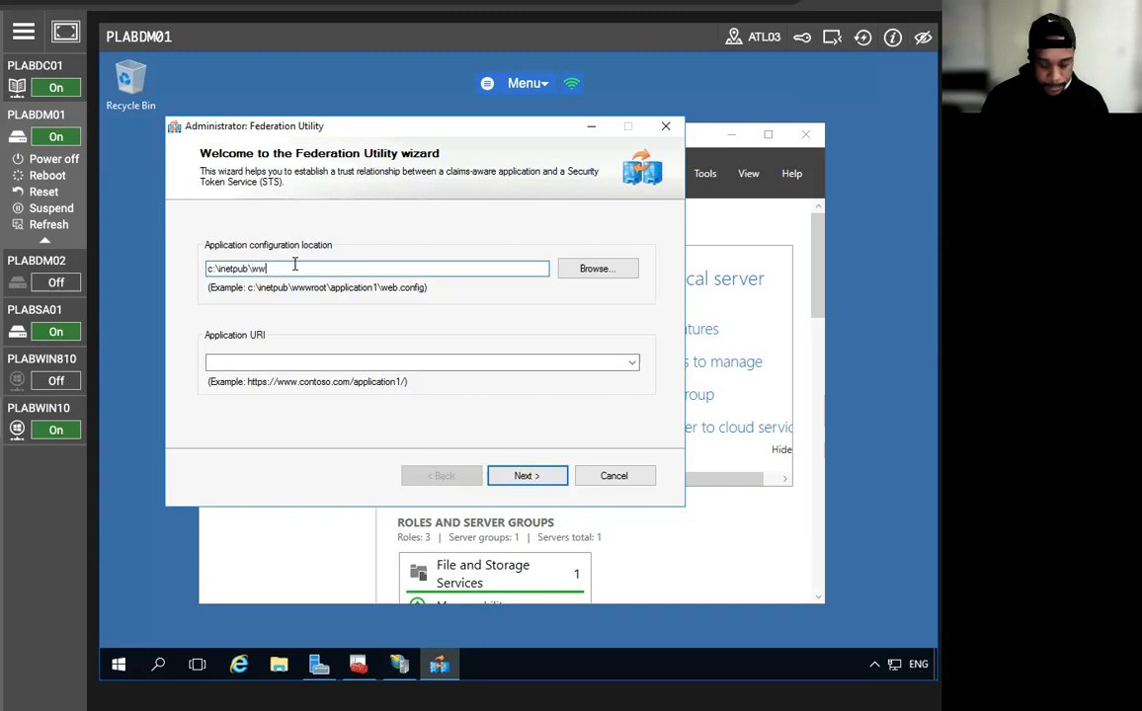
pyautogui.write('\\c')
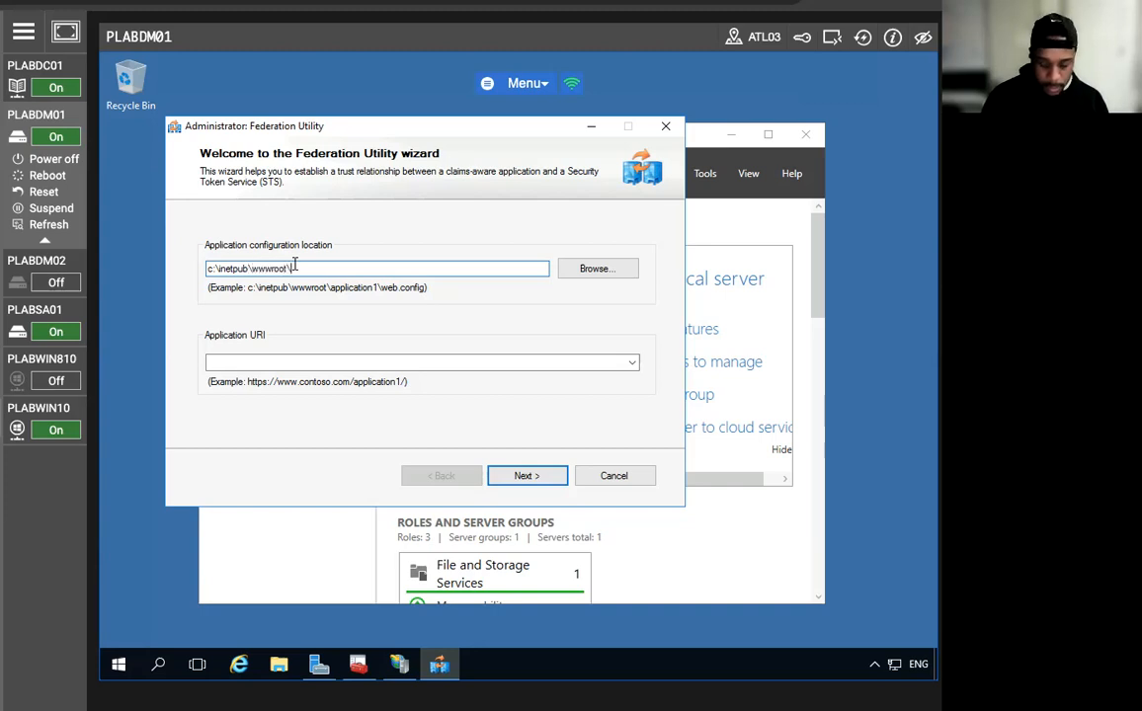
pyautogui.write('laims')
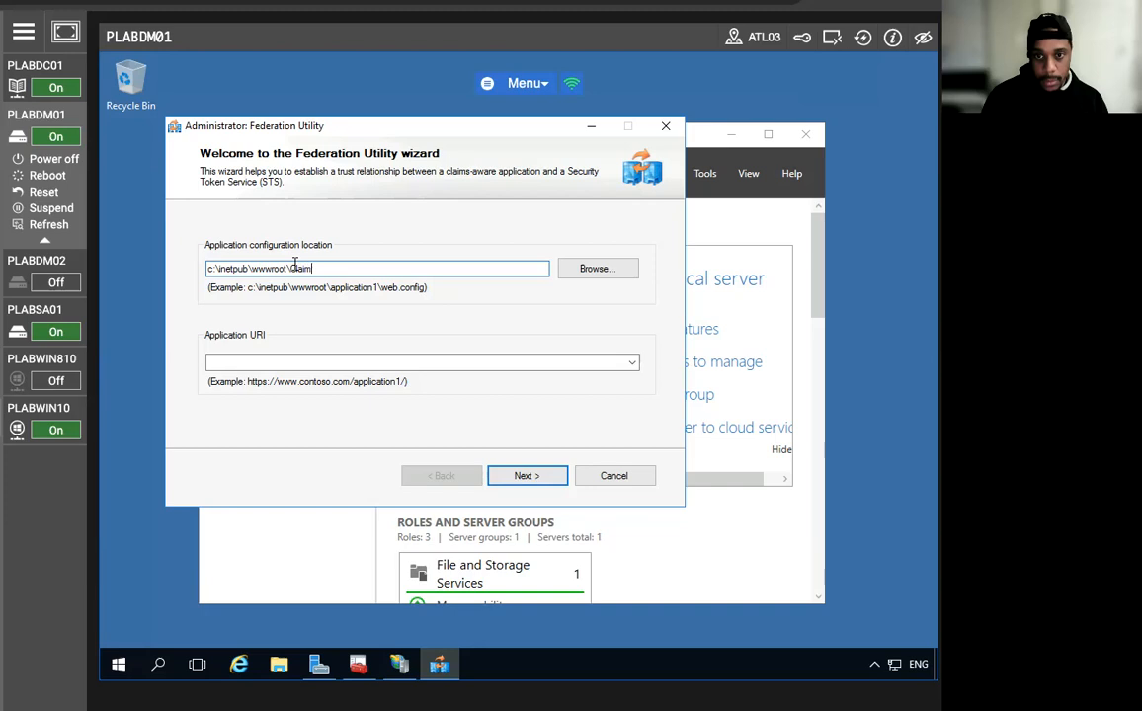
pyautogui.write('App')
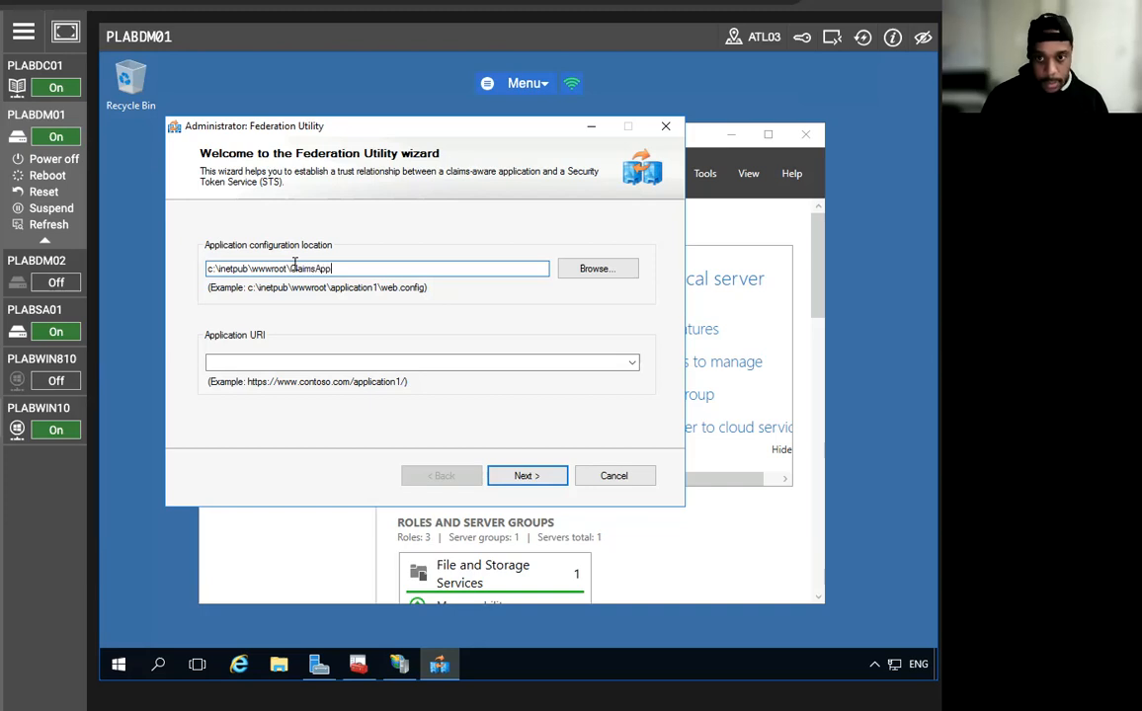
pyautogui.write('\\W')
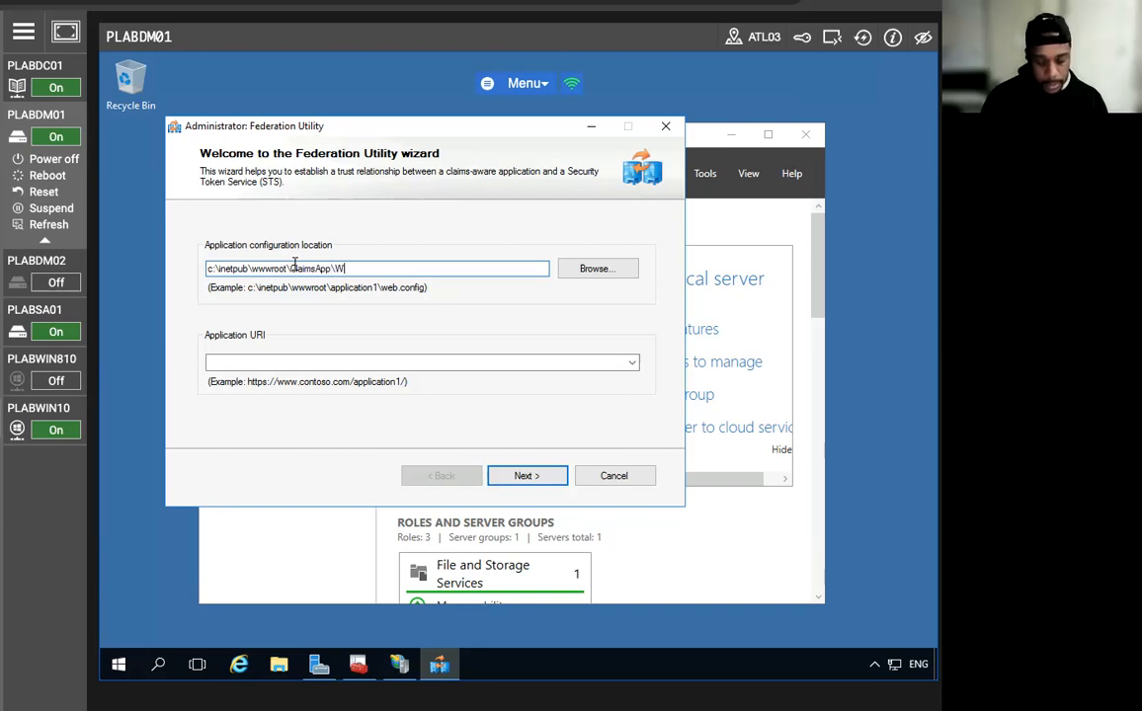
pyautogui.write('eb.co')
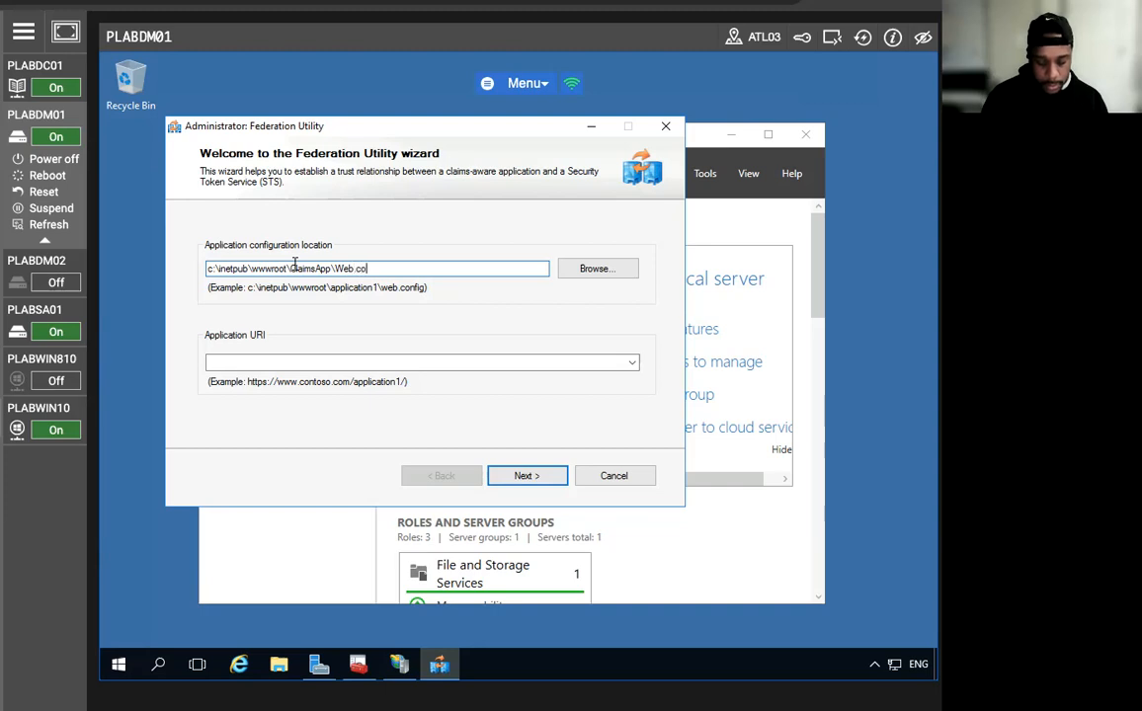
pyautogui.write('nf')
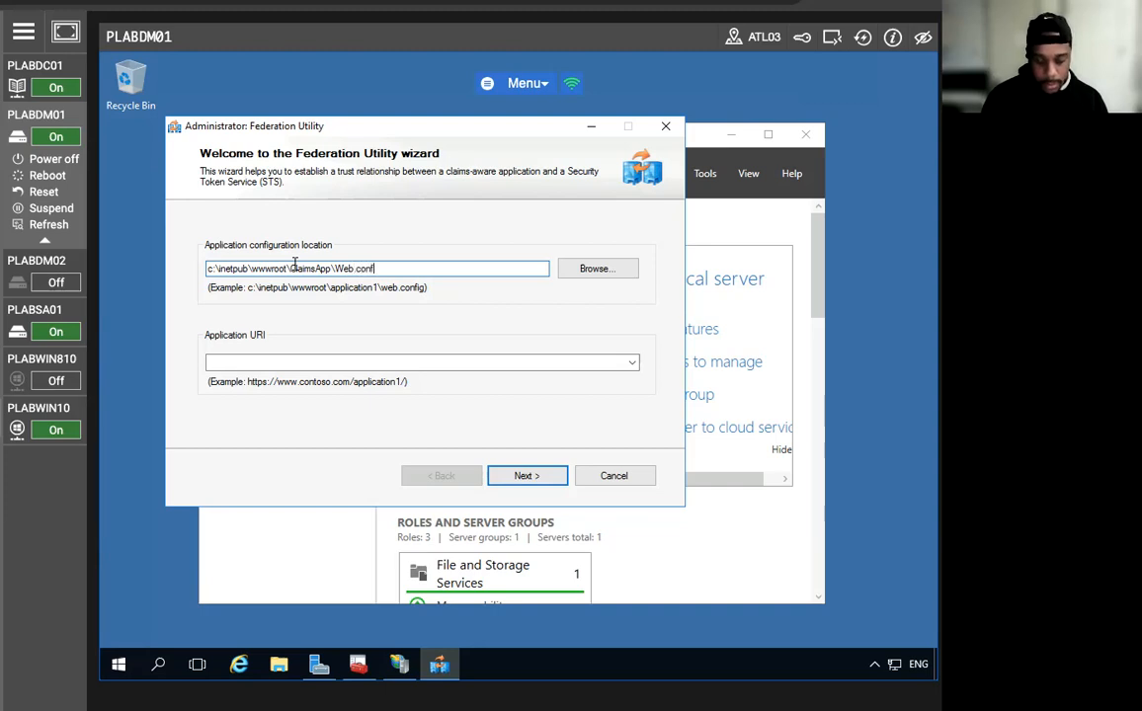
pyautogui.write('ig')
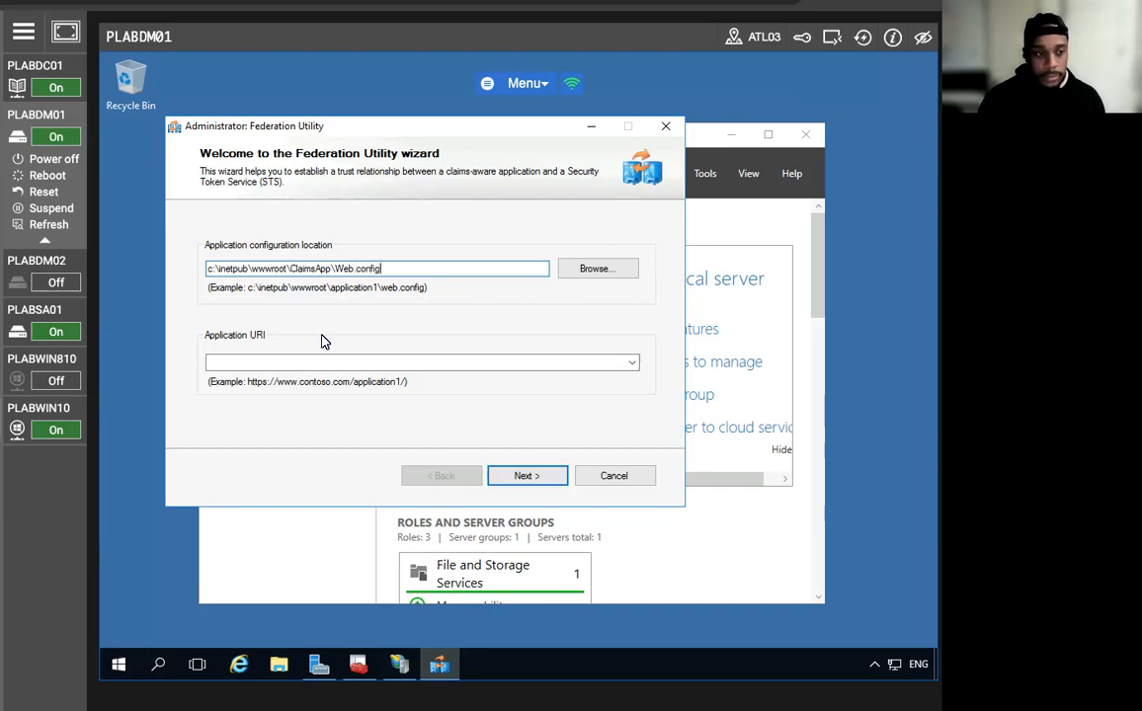
pyautogui.click(321, 363)
pyautogui.write('https://plabdm01')
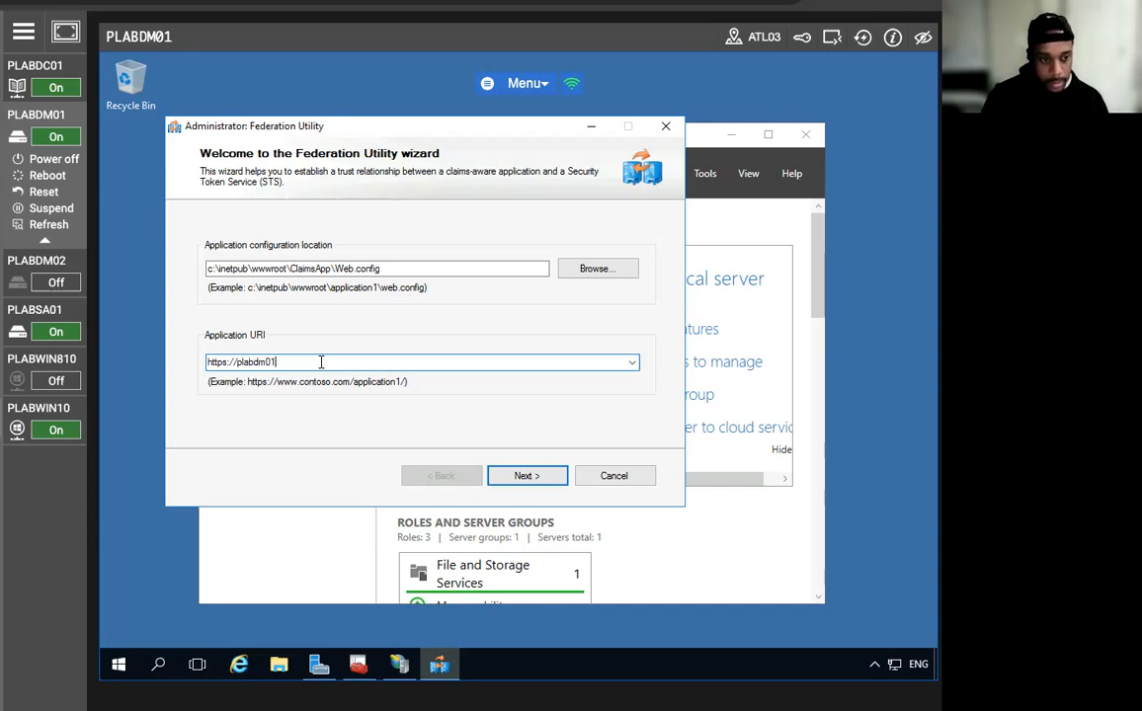
pyautogui.write('.practicelab.com')
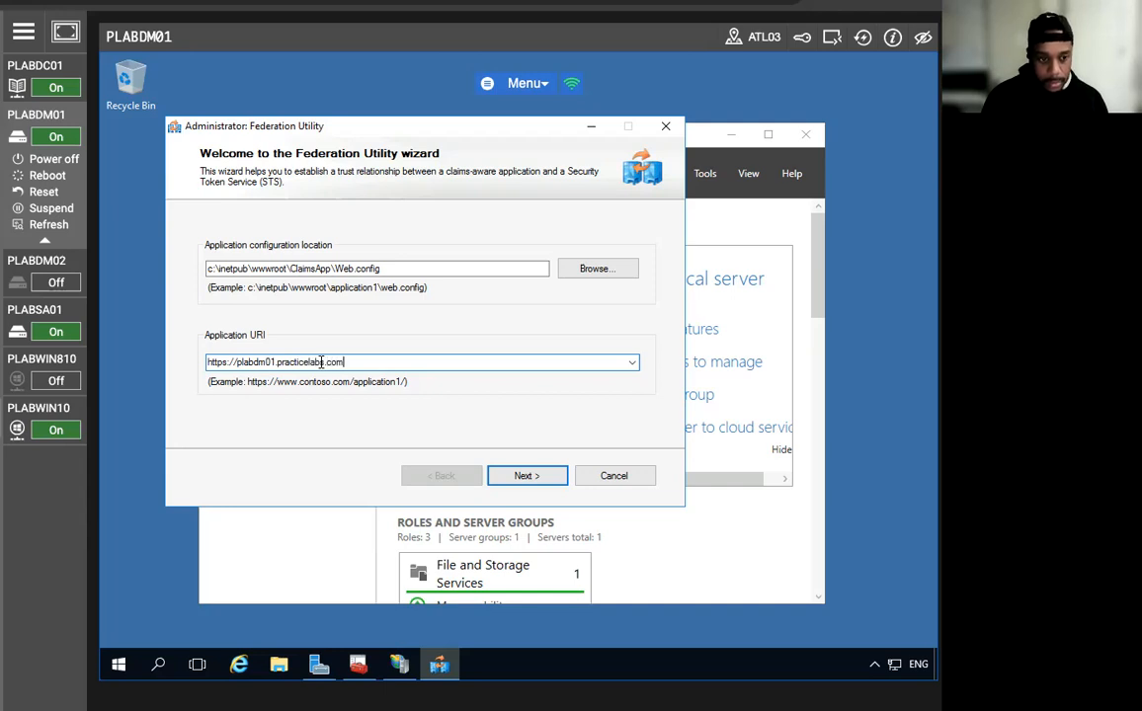
pyautogui.write('/claims')
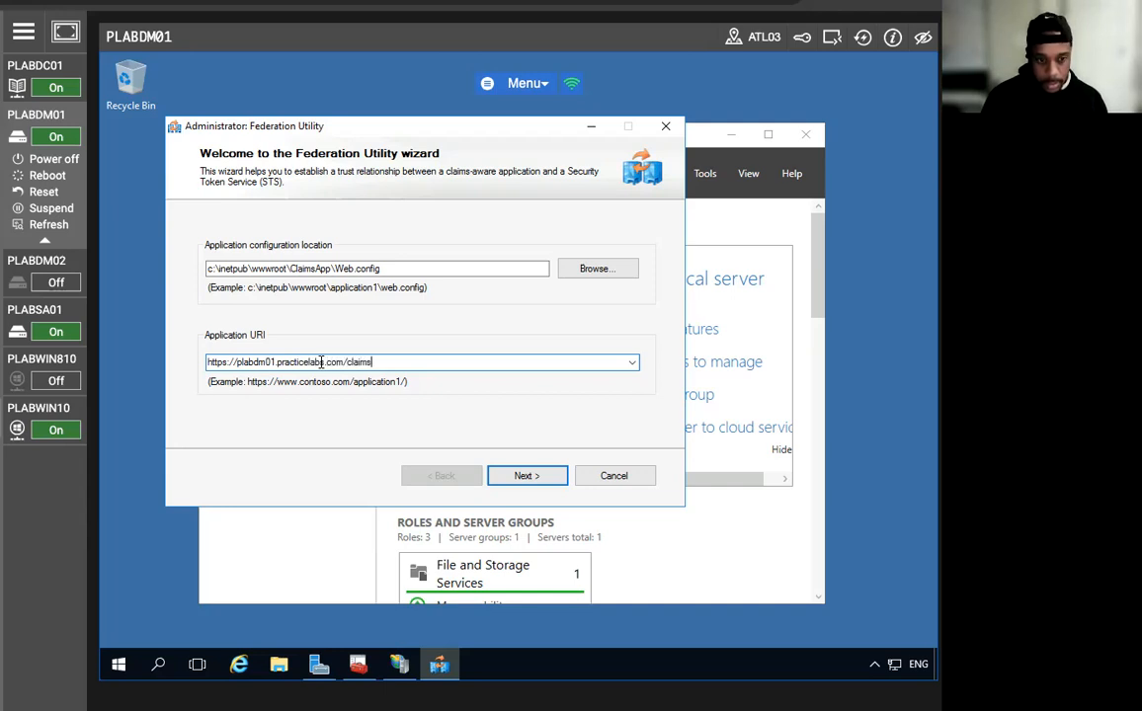
pyautogui.write('app/')
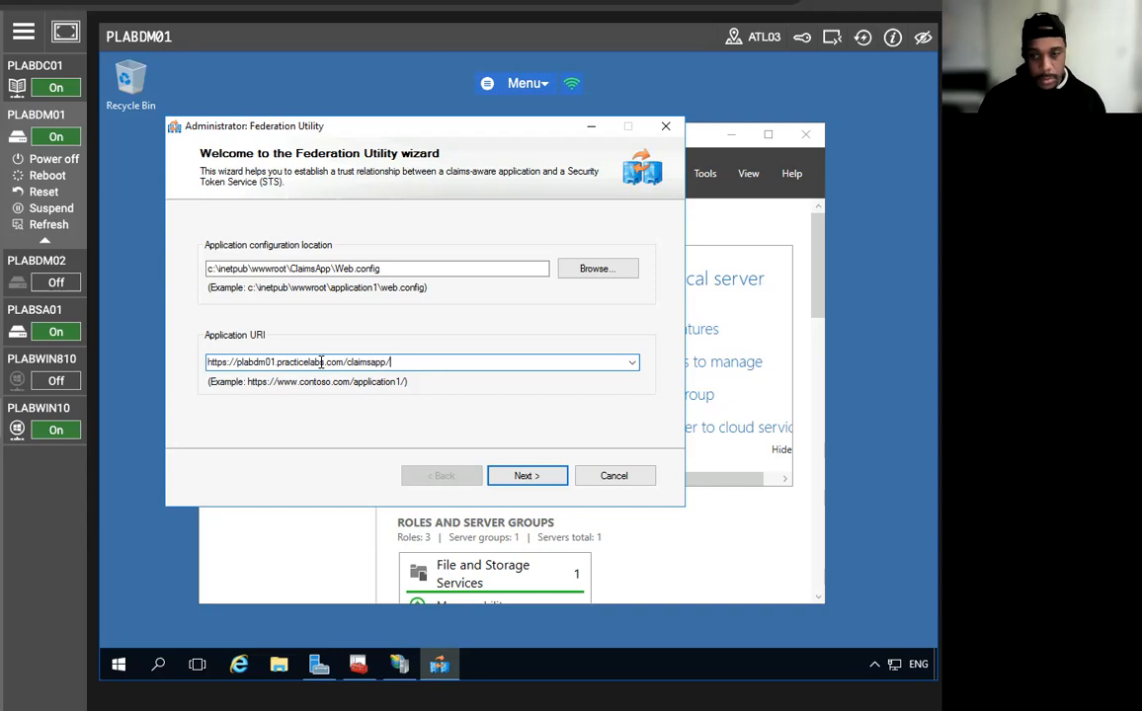
pyautogui.click(551, 478)
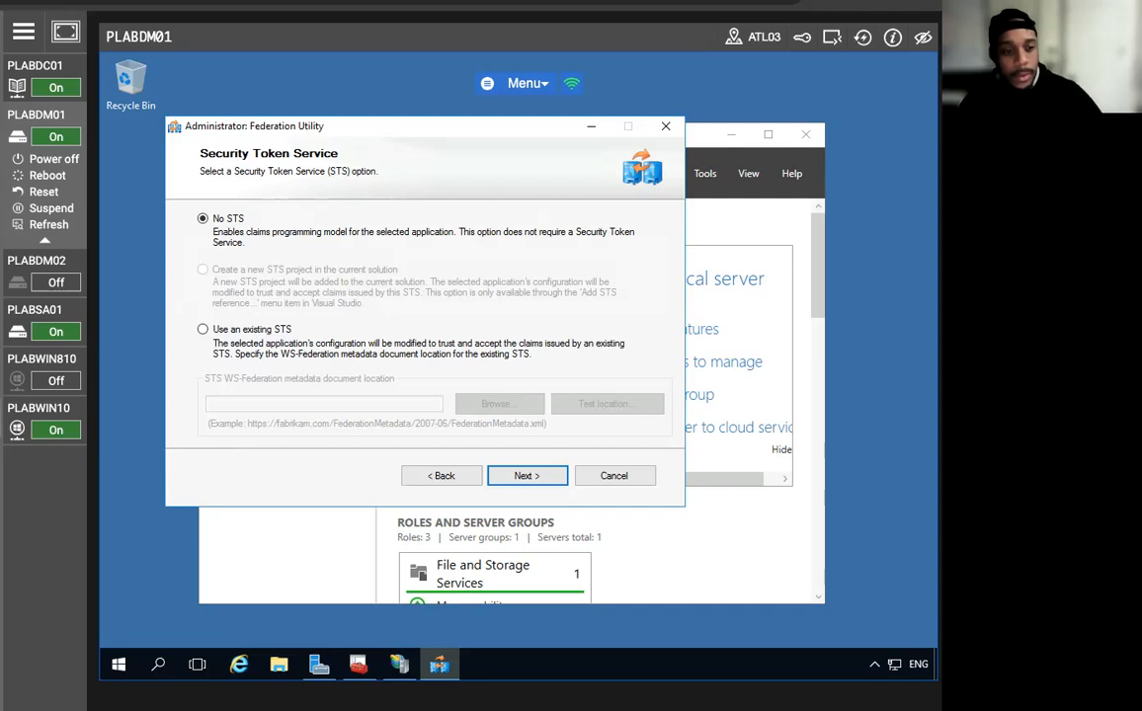
pyautogui.click(203, 330)
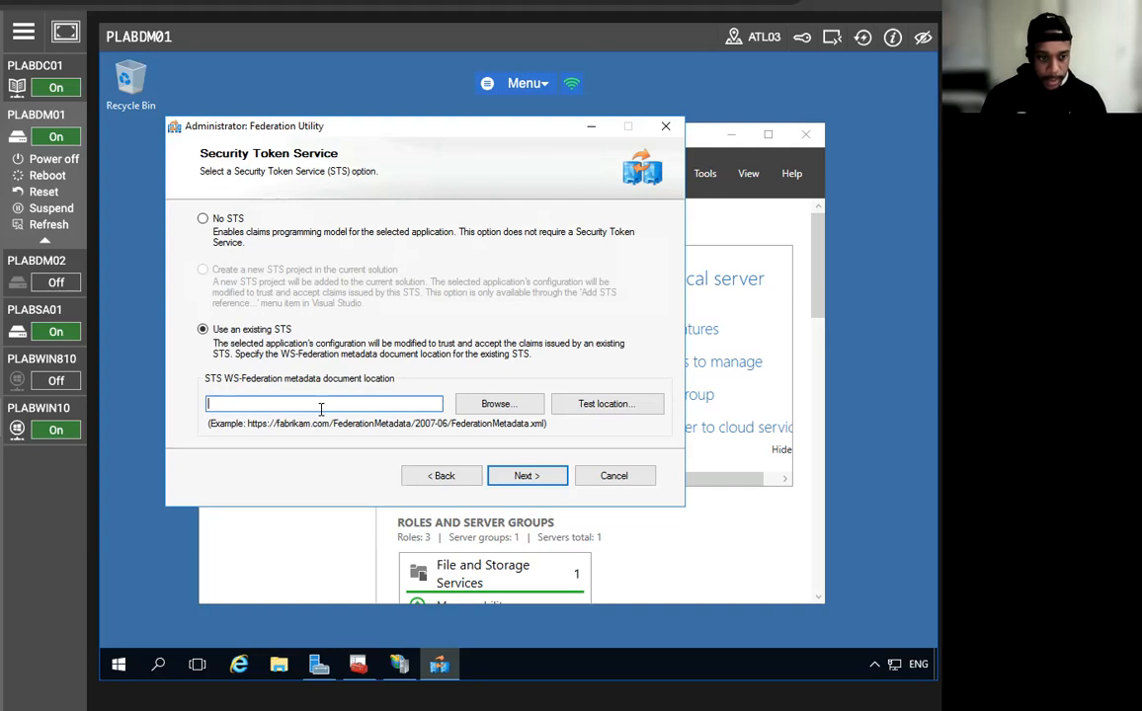
pyautogui.write('https')
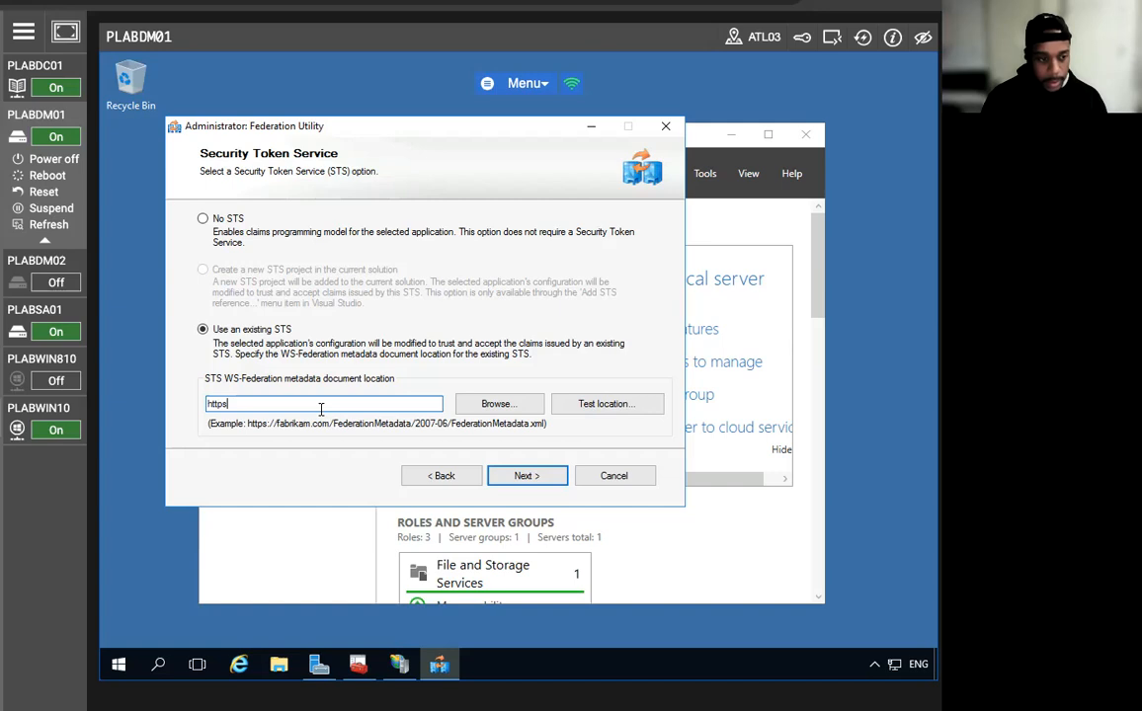
pyautogui.write('://adfs')
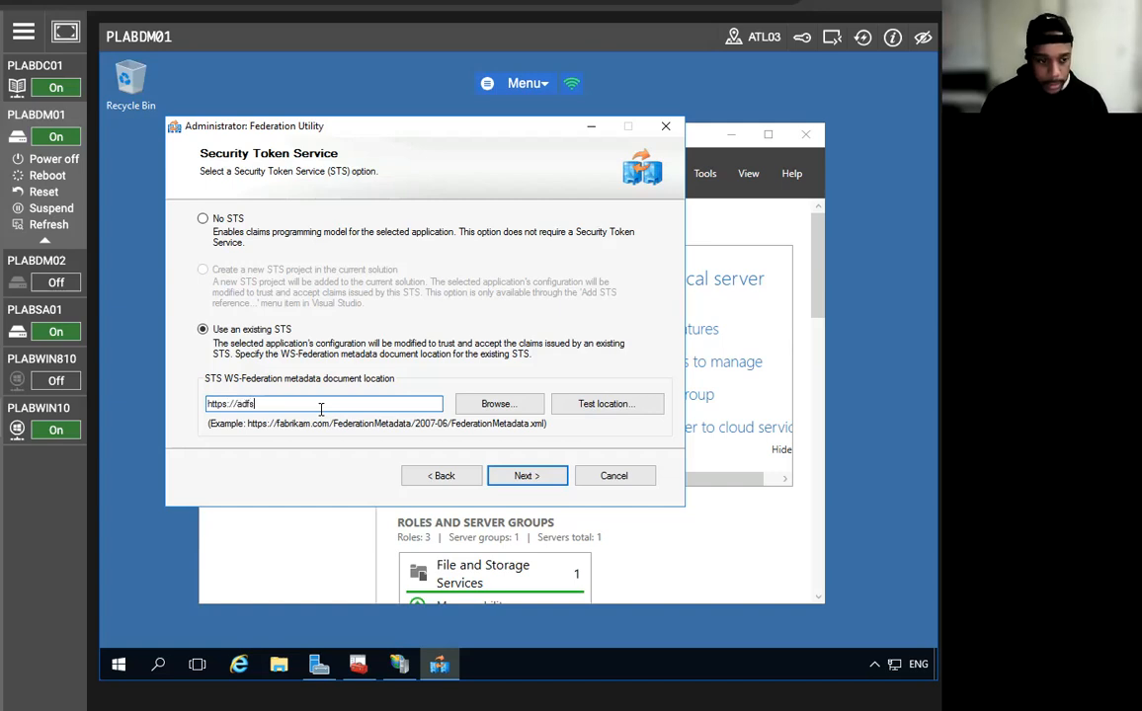
pyautogui.write('.practice')
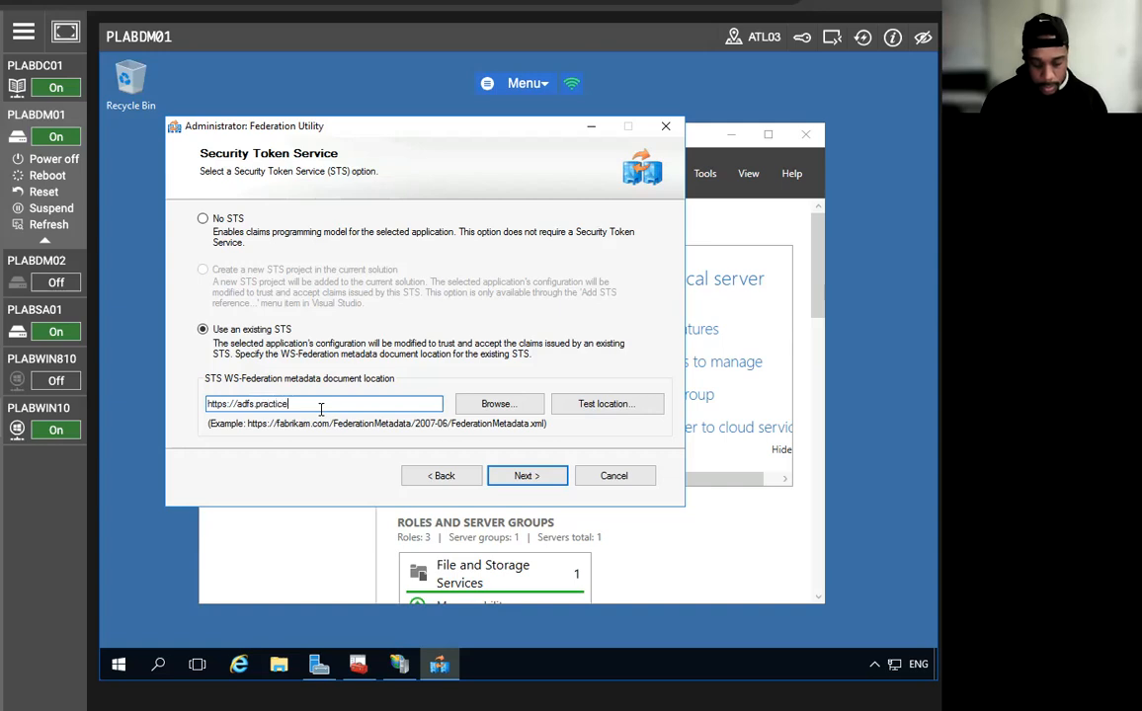
pyautogui.write('labs.com')
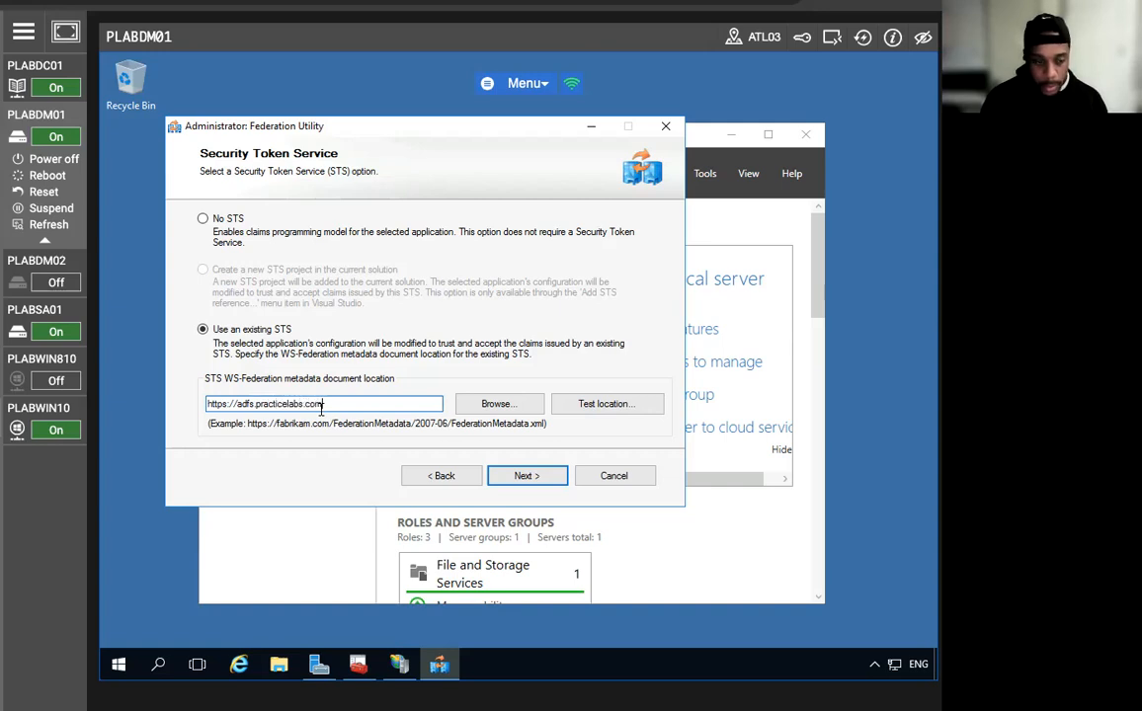
pyautogui.write('/federa')
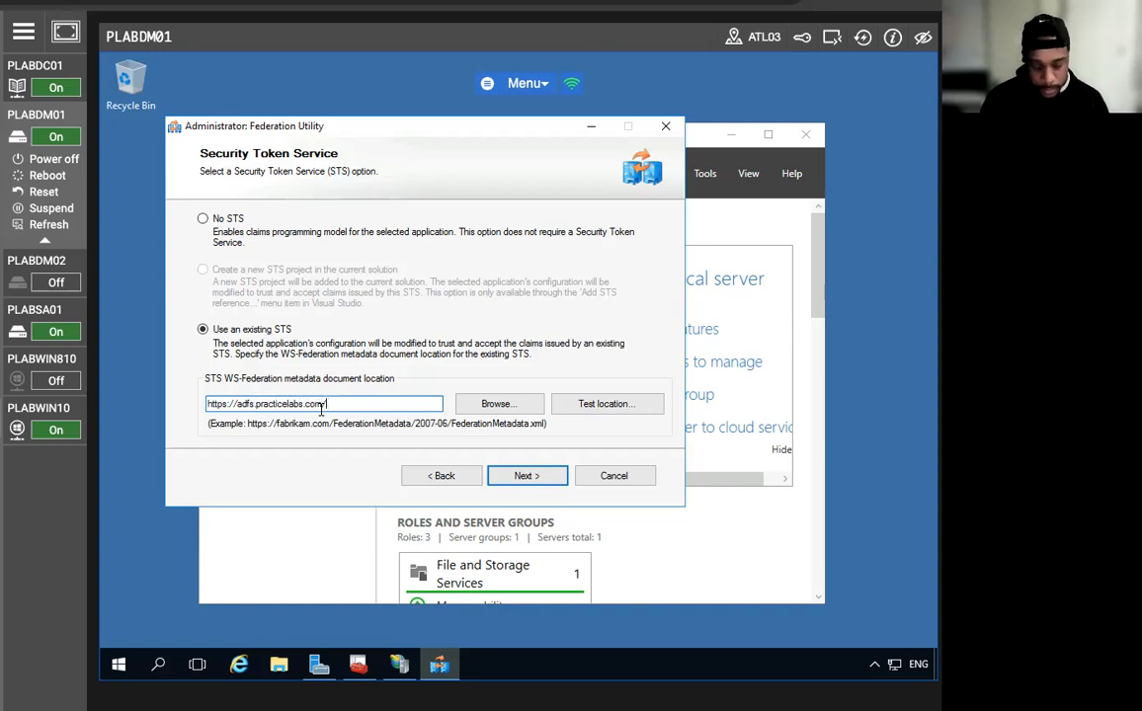
pyautogui.write('tio')
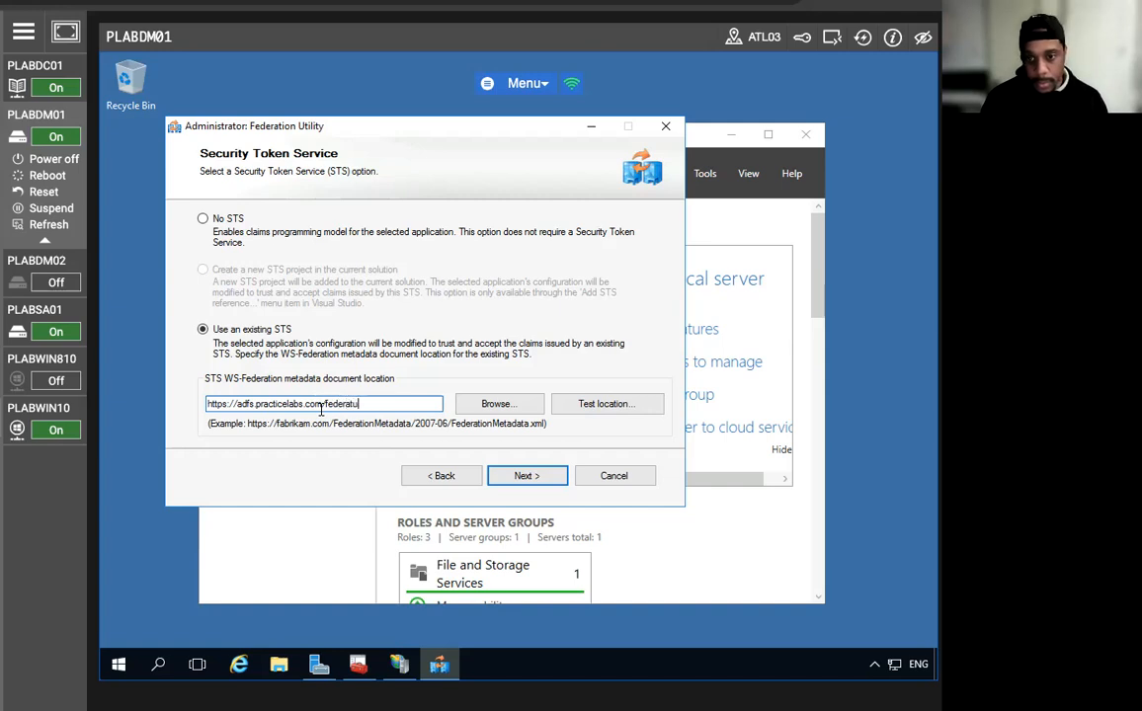
pyautogui.write('nmetadata/2007')
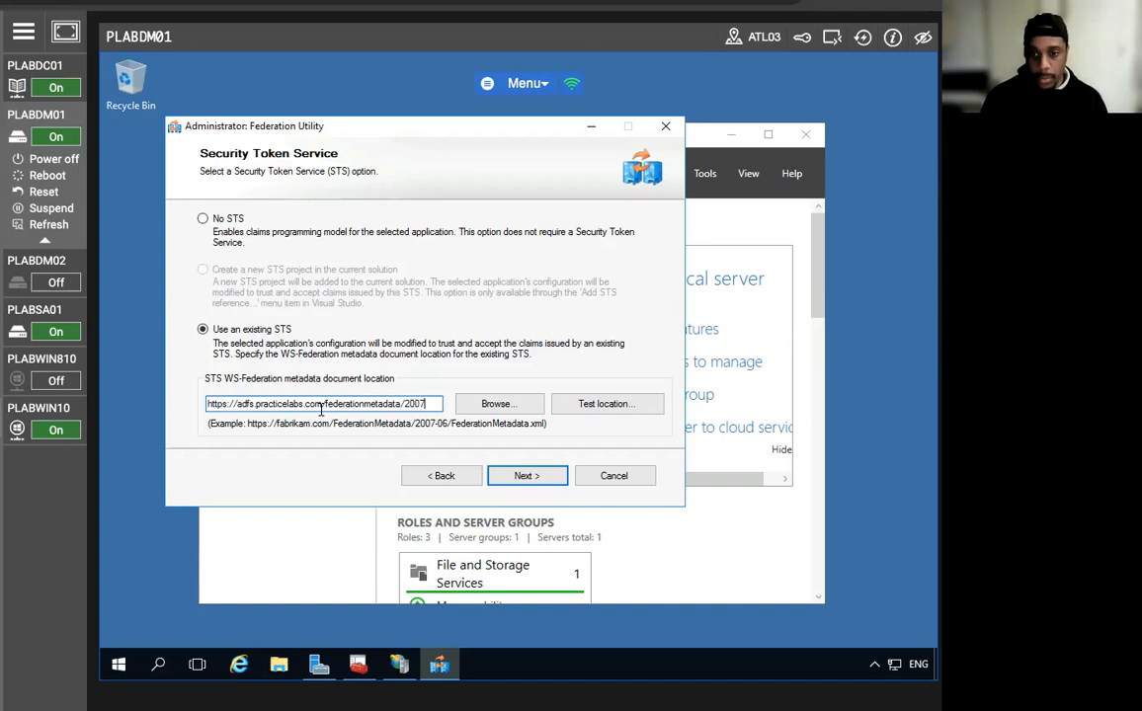
pyautogui.write('-06')
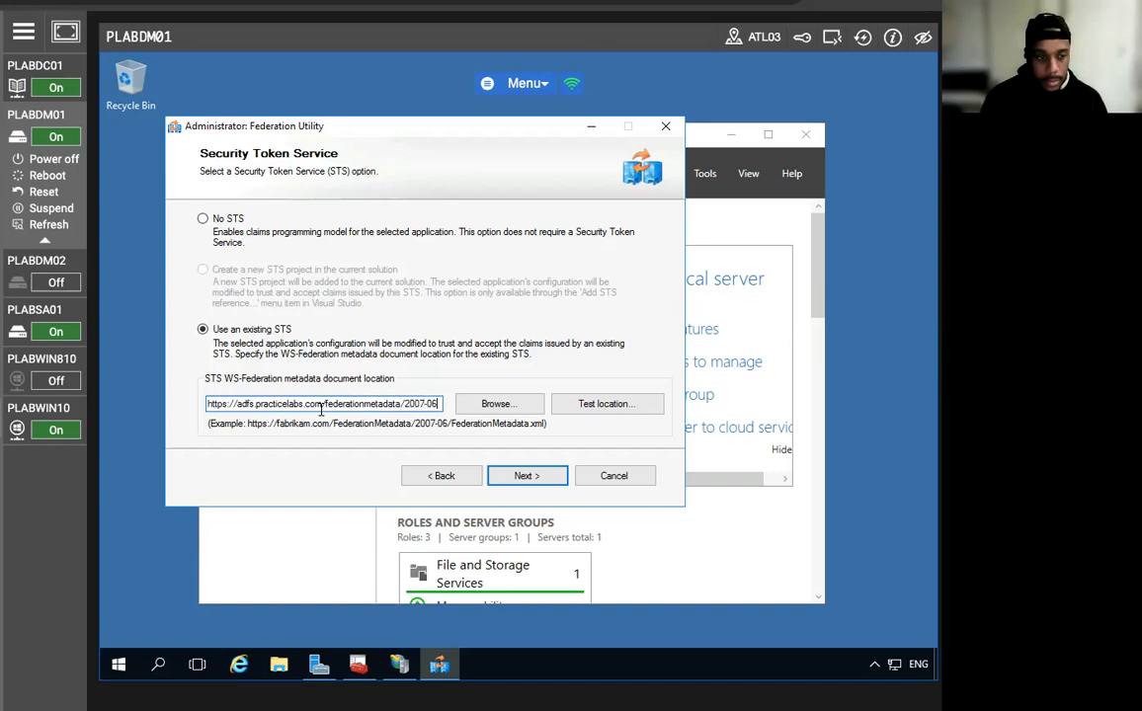
pyautogui.write('/fede')
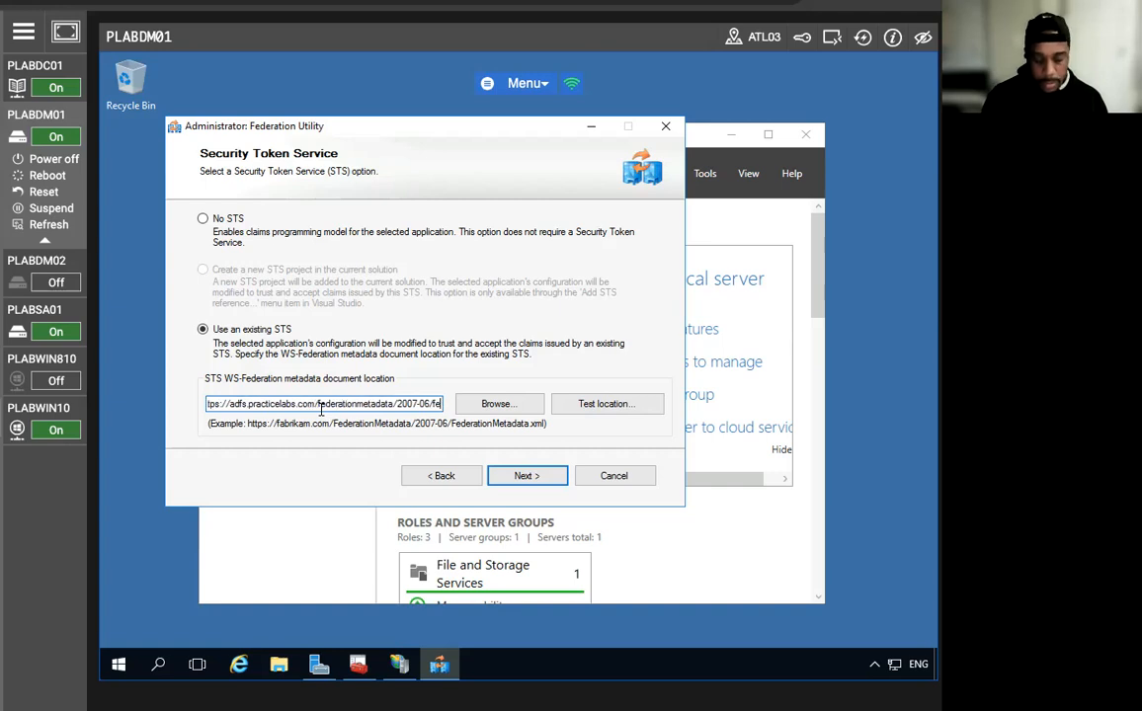
pyautogui.write('ratio')
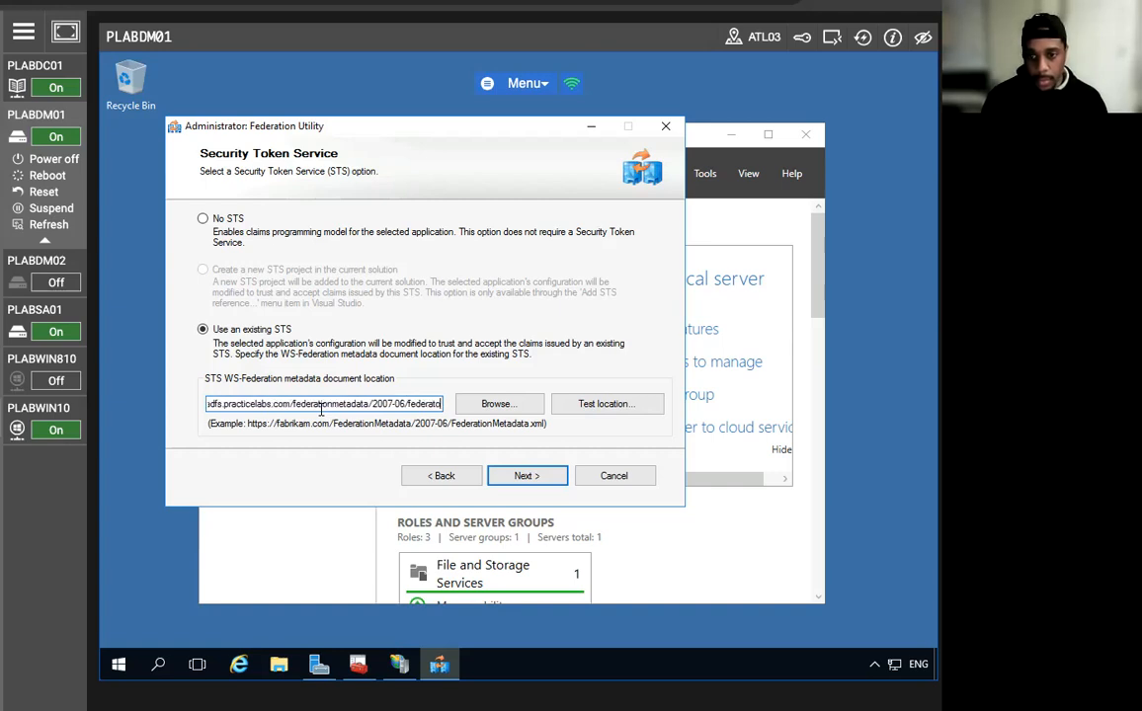
pyautogui.write('nmetadata.xml')
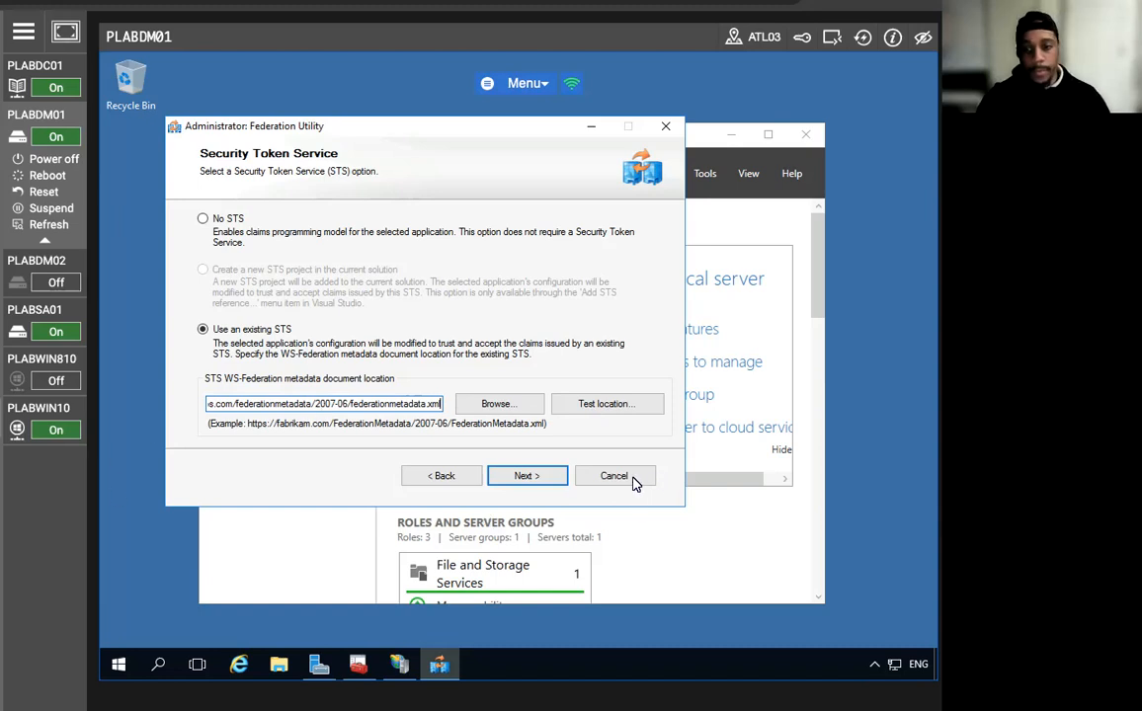
pyautogui.click(528, 477)
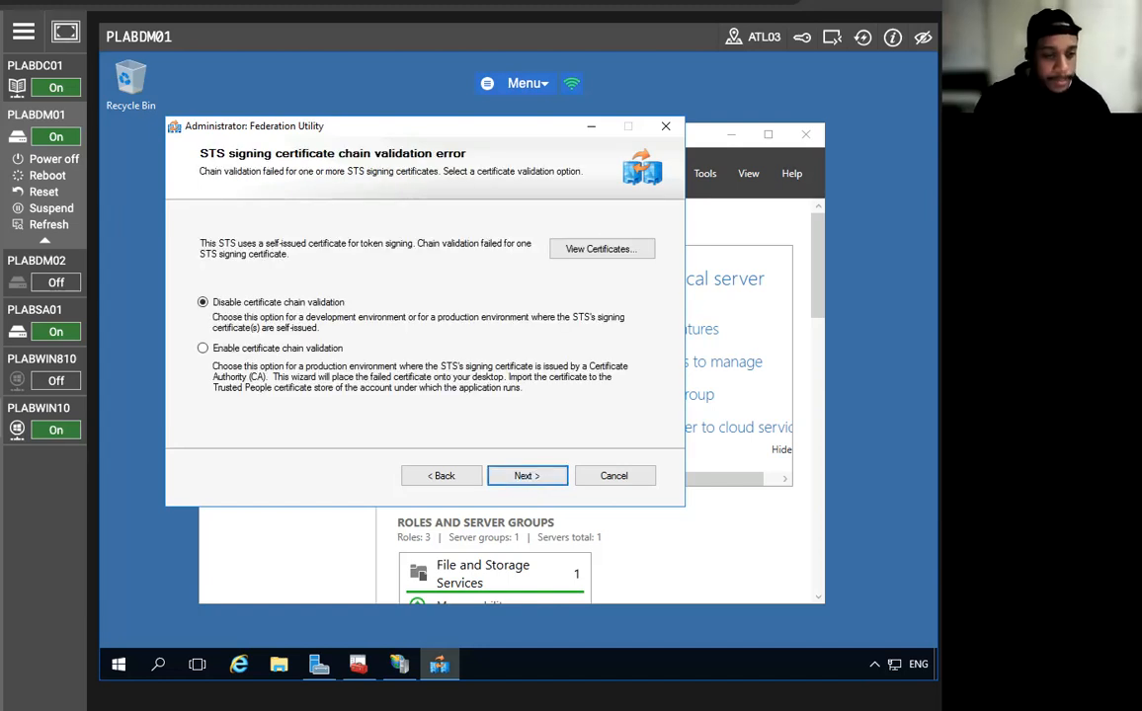
# Keep certificate chain validation disabled and no token encryption, and accept the offered claims.
pyautogui.click(520, 475)
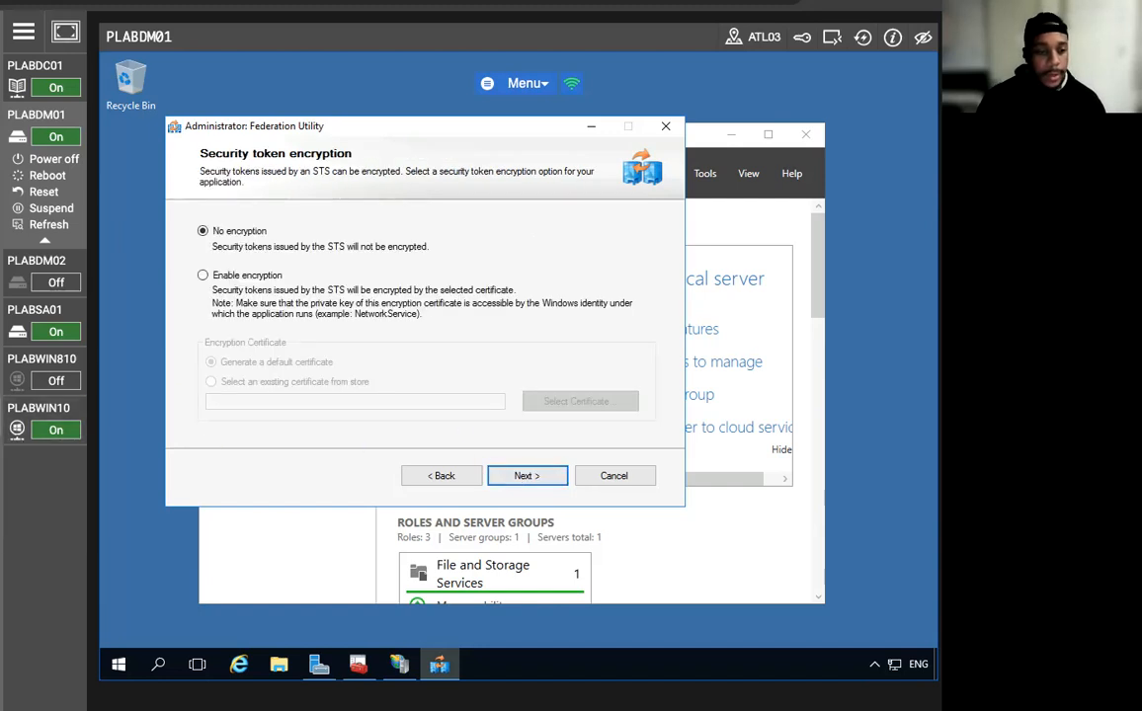
pyautogui.click(529, 478)
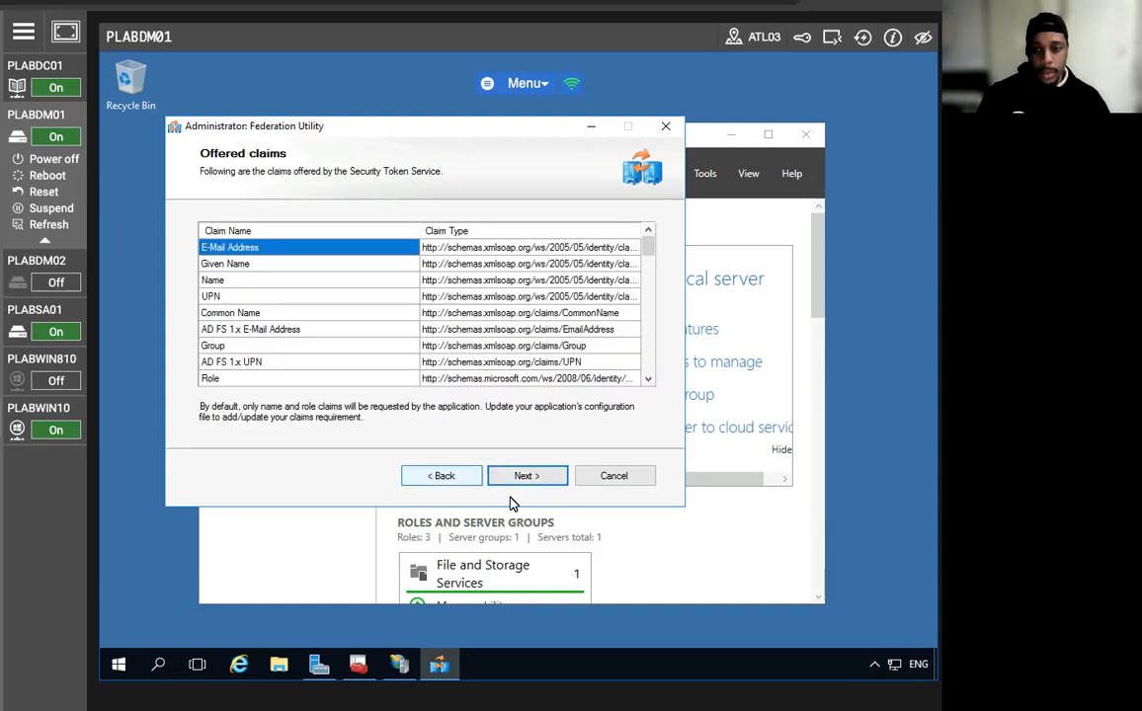
pyautogui.click(441, 479)
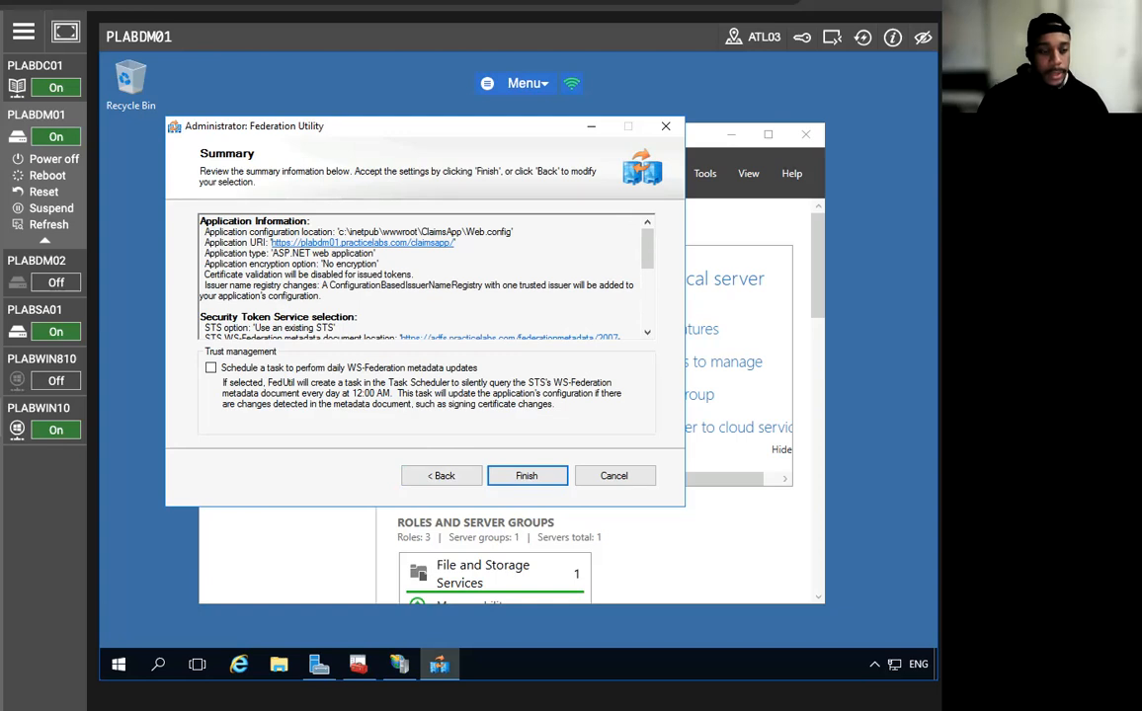
# Finish the Federation Utility on the Summary page and dismiss the success message.
pyautogui.click(521, 478)
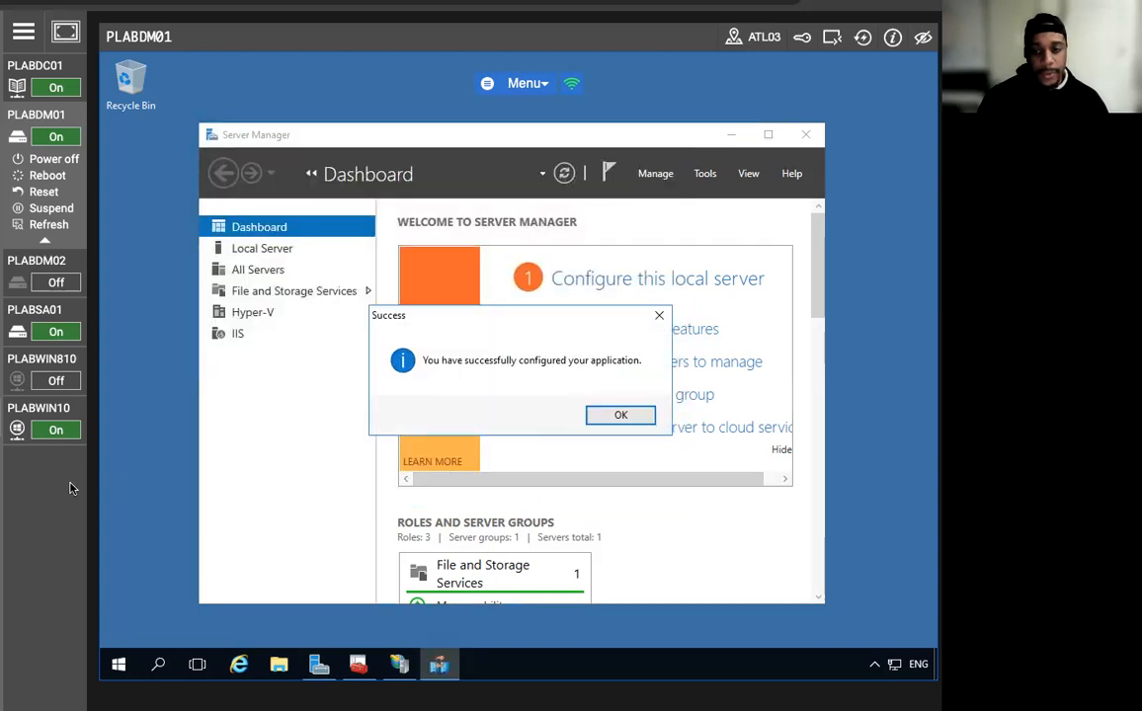
pyautogui.click(618, 417)
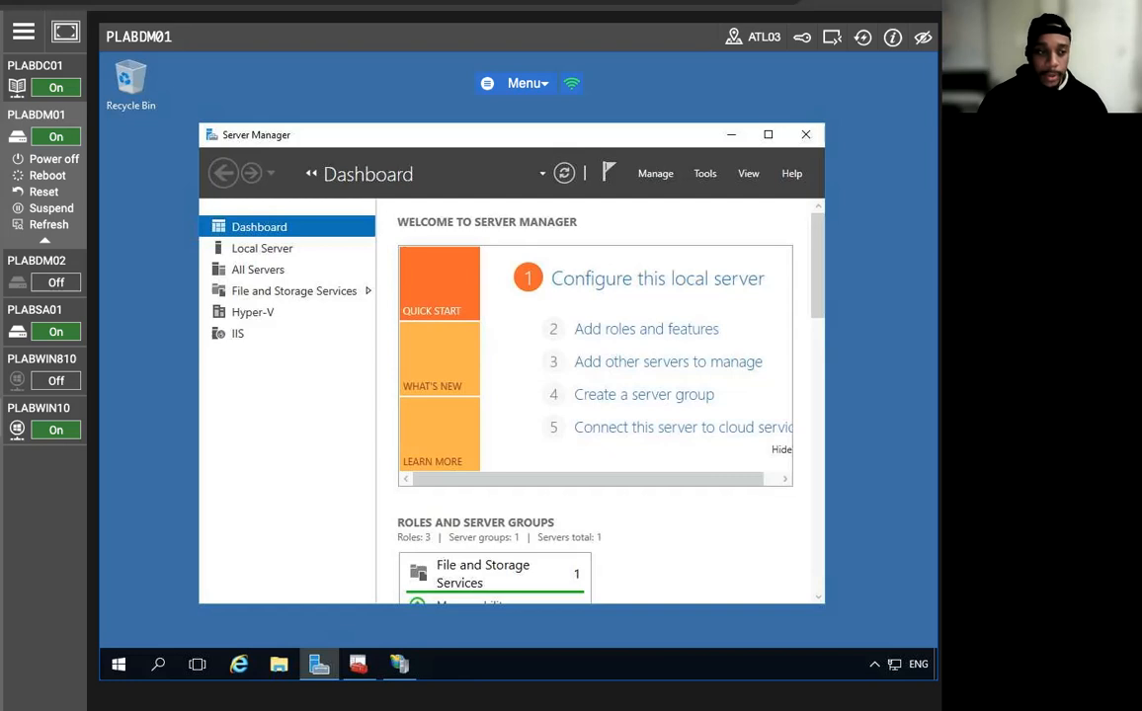
# On PLABSA01, open Network and Sharing Center maximized and launch Internet Options.
pyautogui.click(24, 310)
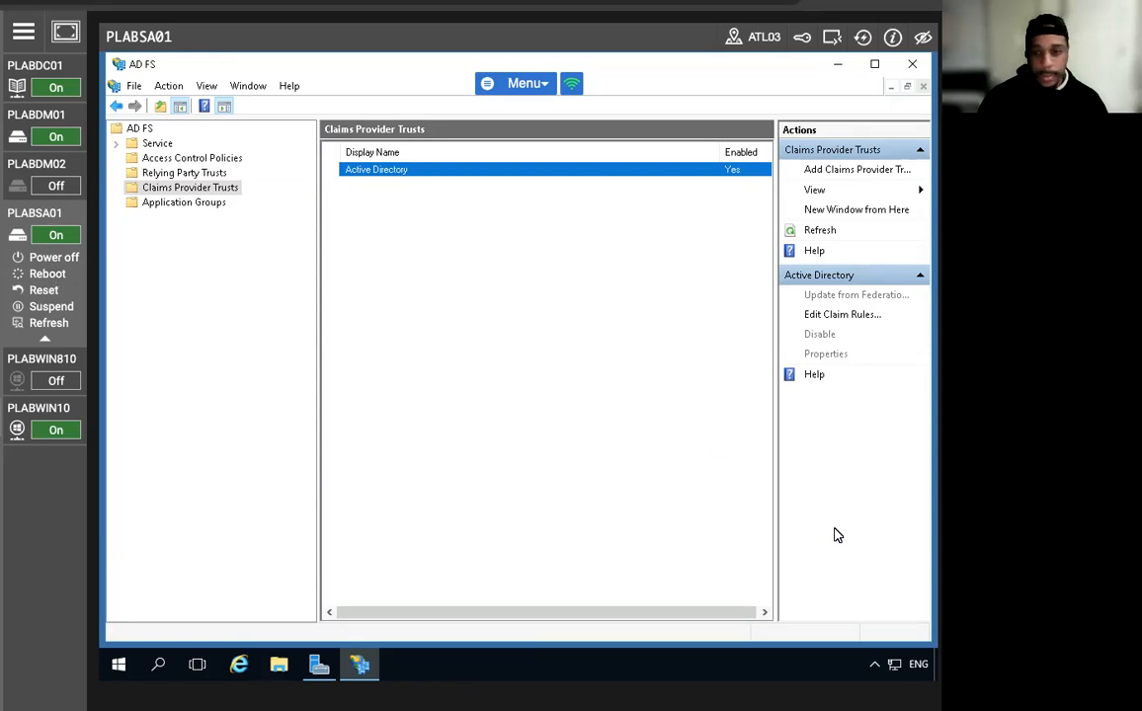
pyautogui.rightClick(889, 668)
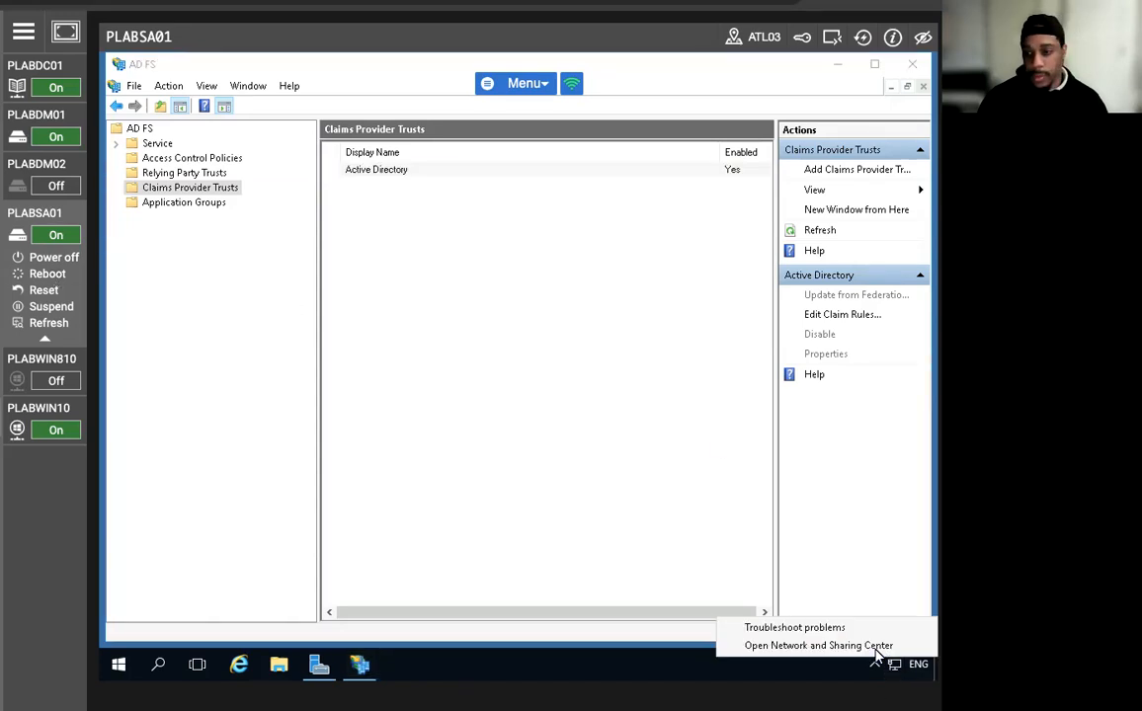
pyautogui.click(805, 645)
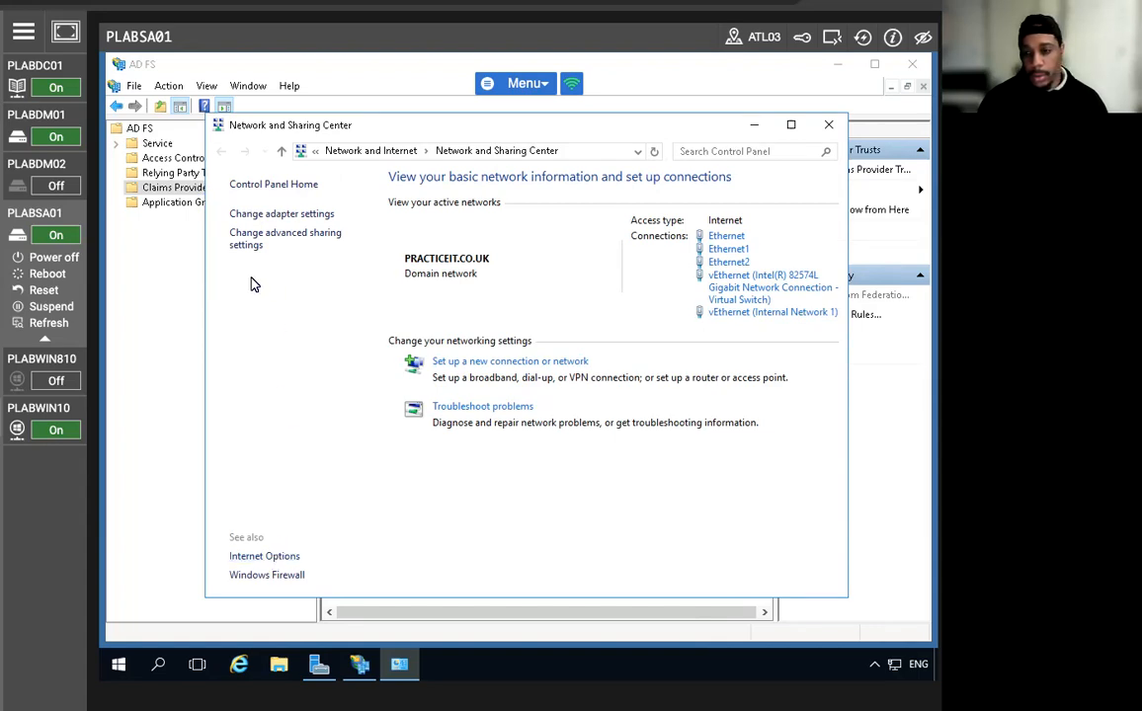
pyautogui.click(789, 125)
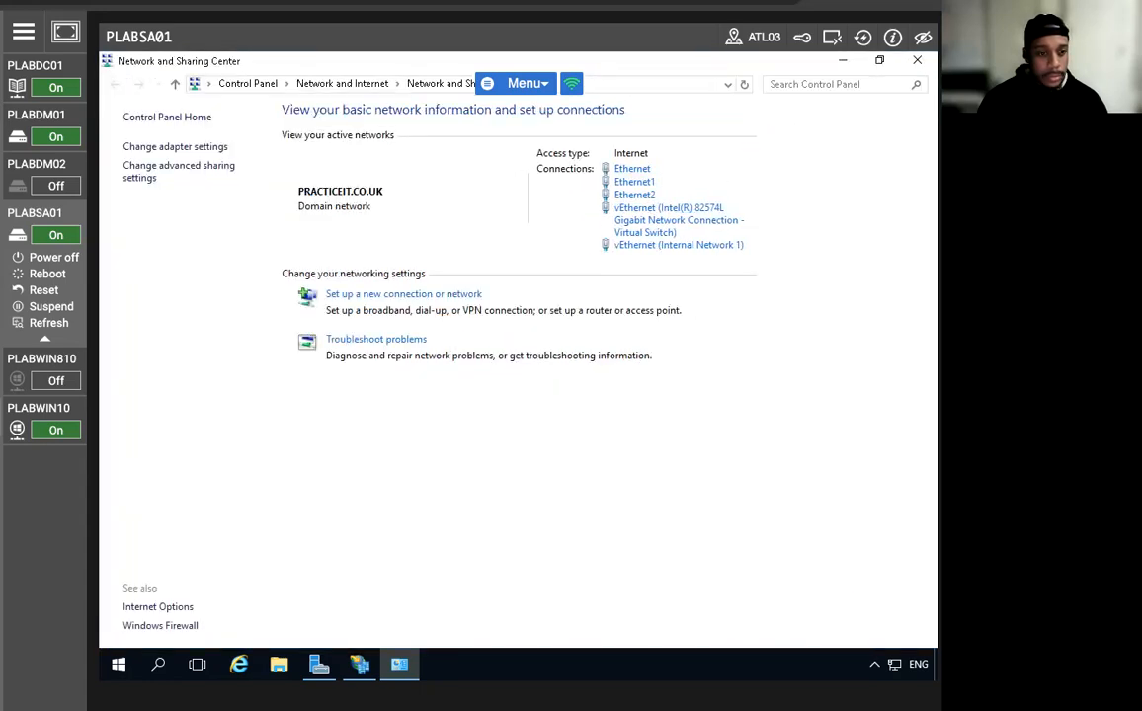
pyautogui.click(150, 608)
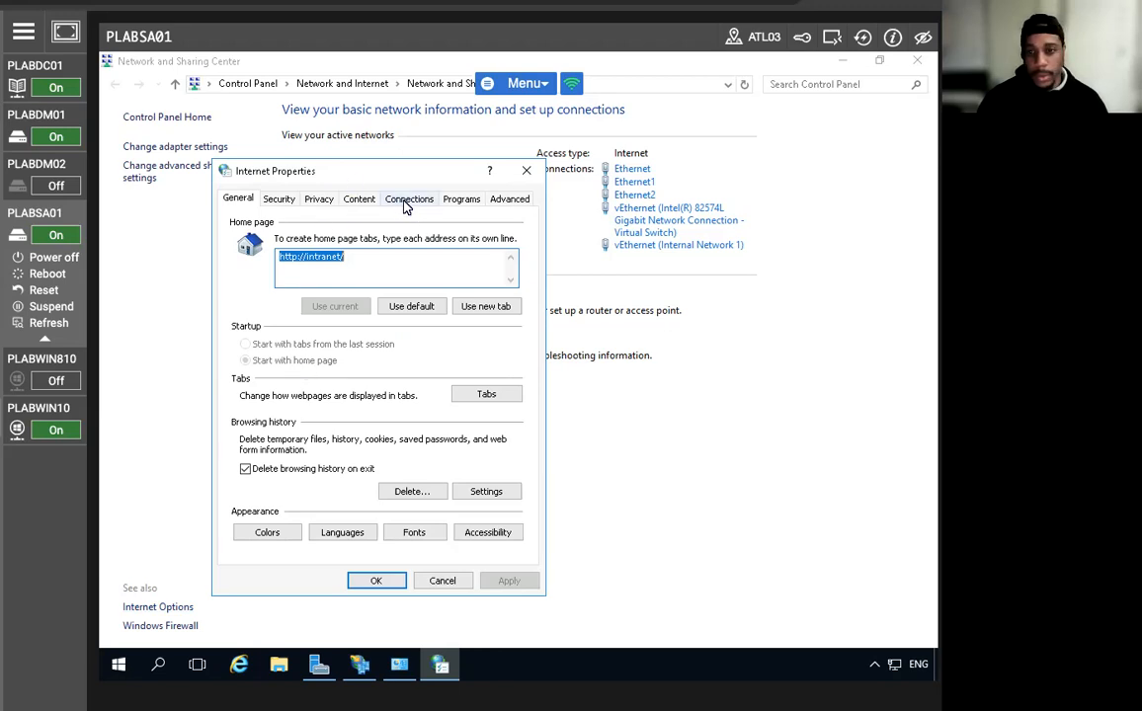
# Append ;adfs* to the LAN proxy's advanced HTTP setting and save all Internet settings.
pyautogui.click(407, 201)
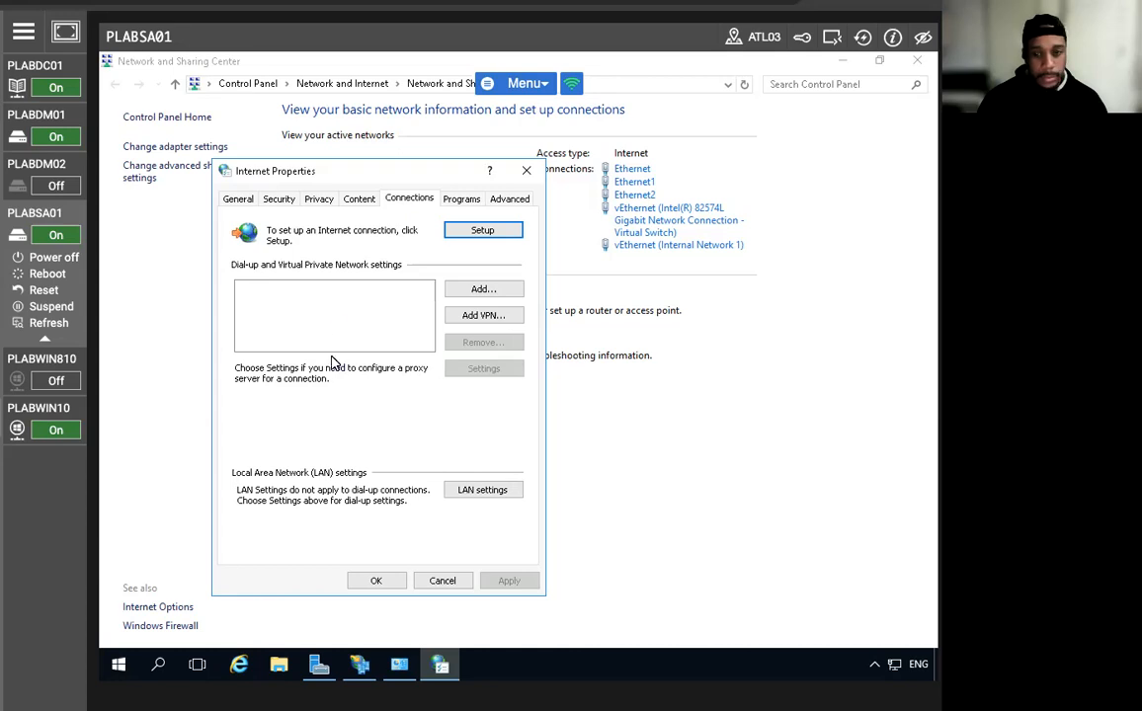
pyautogui.click(476, 490)
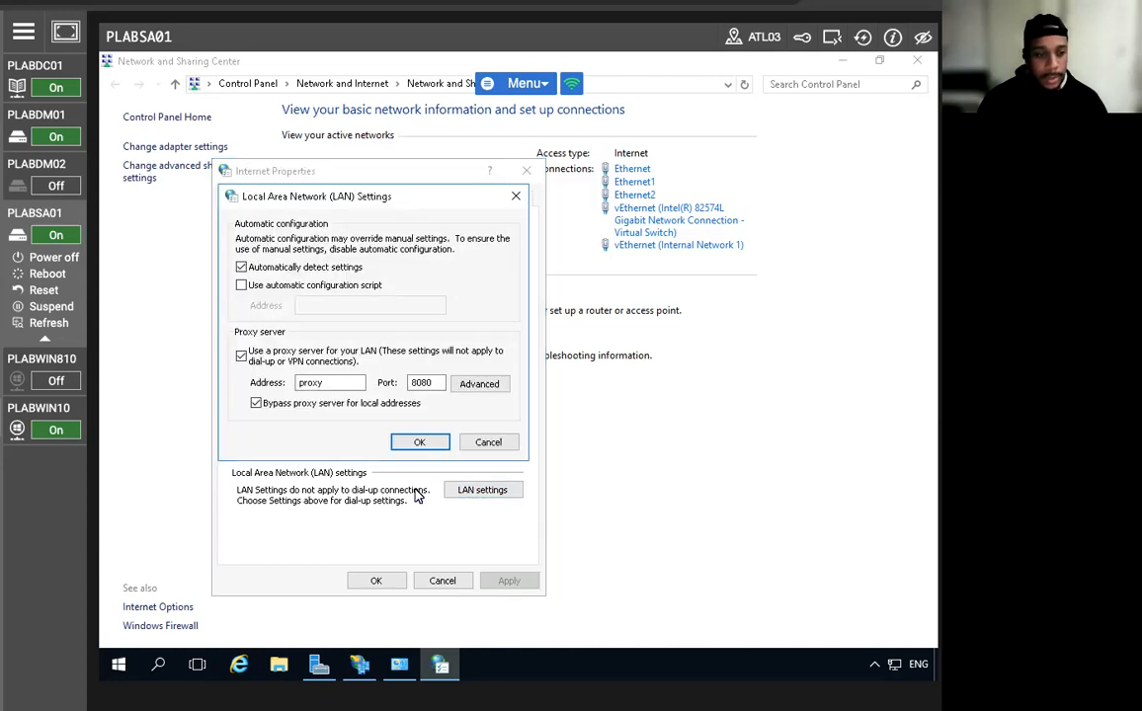
pyautogui.click(478, 384)
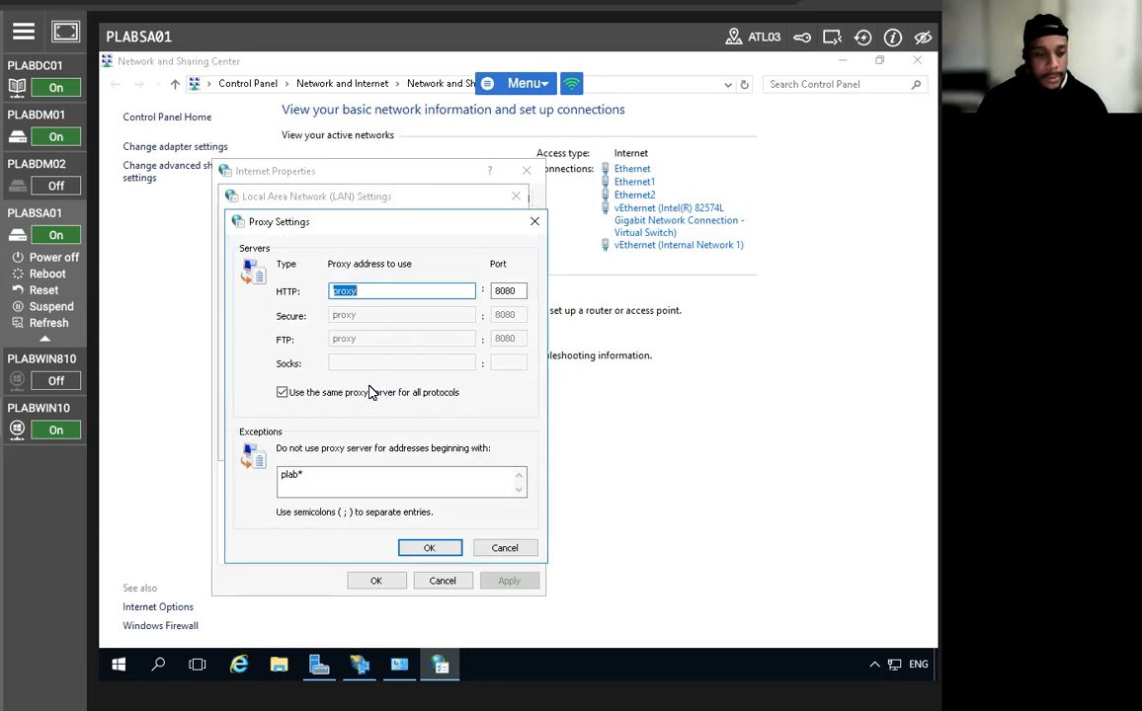
pyautogui.write(';adfs')
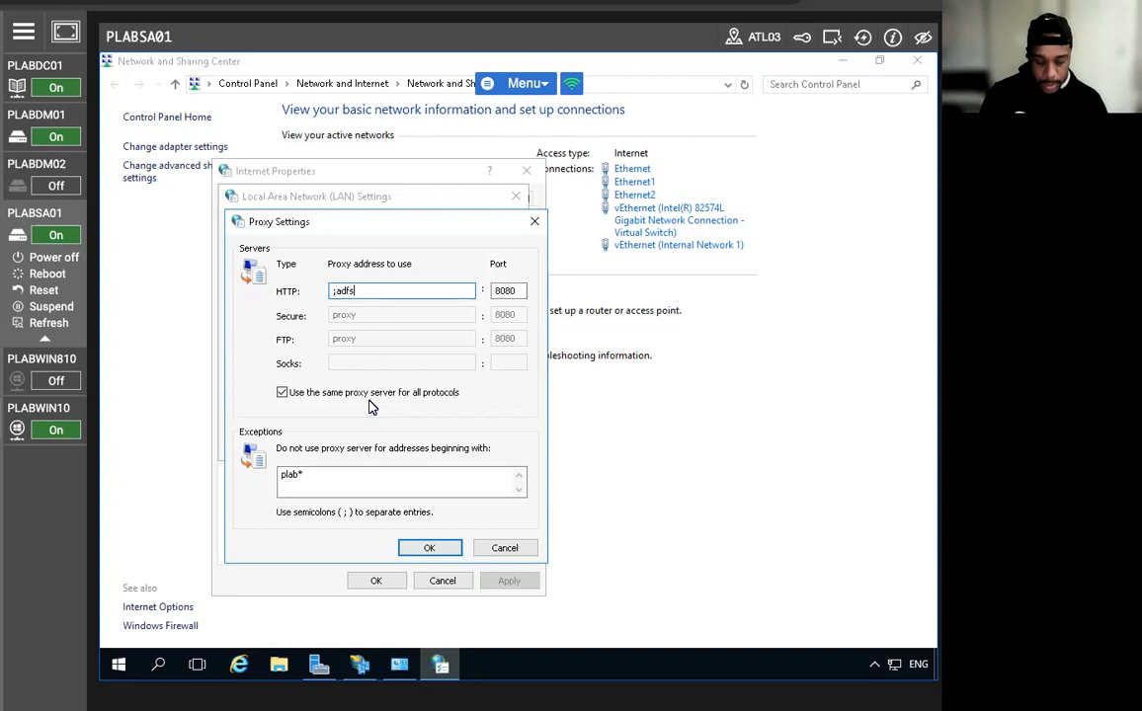
pyautogui.write('*')
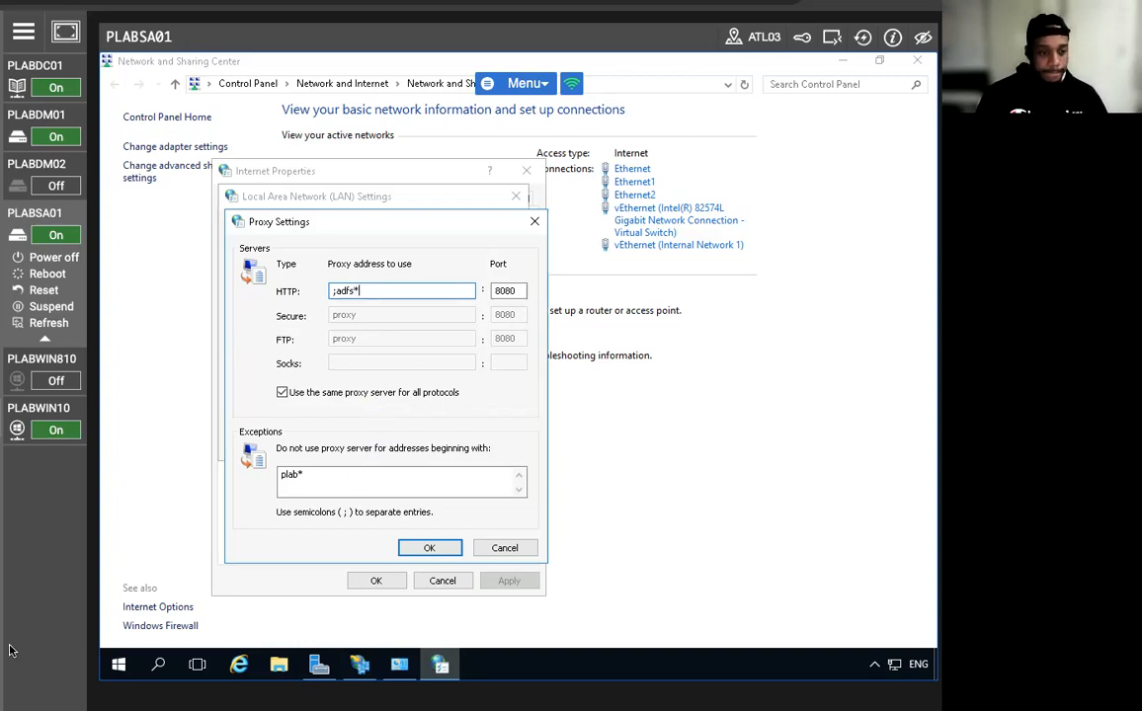
pyautogui.click(429, 547)
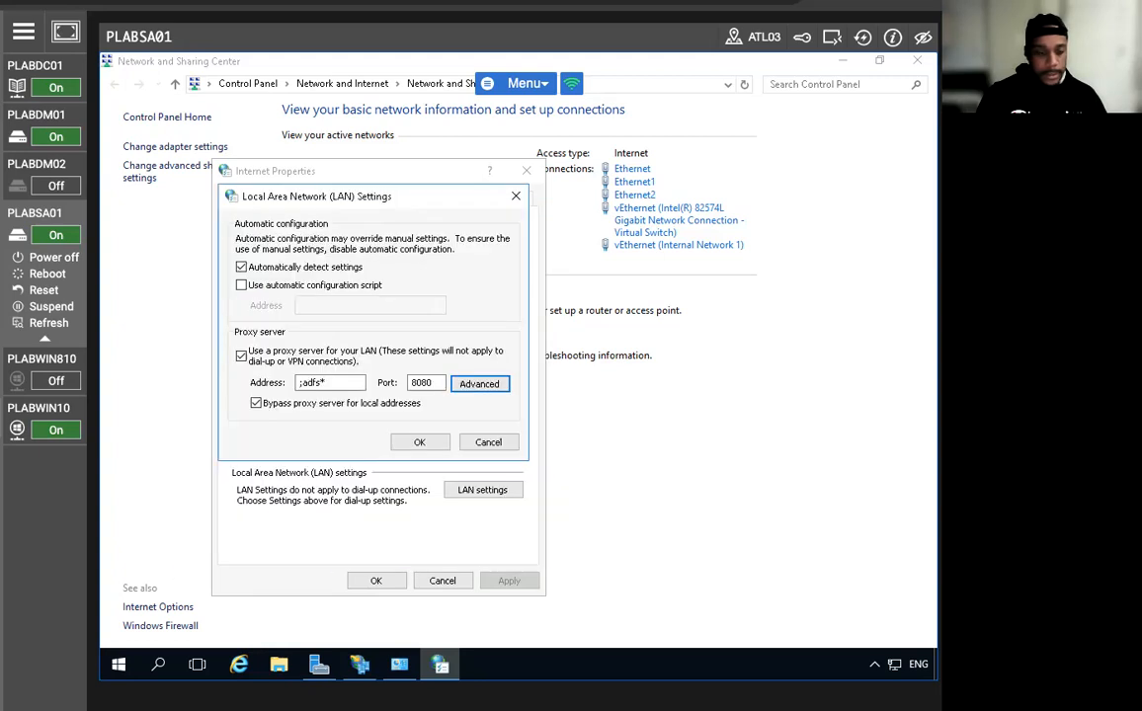
pyautogui.click(368, 579)
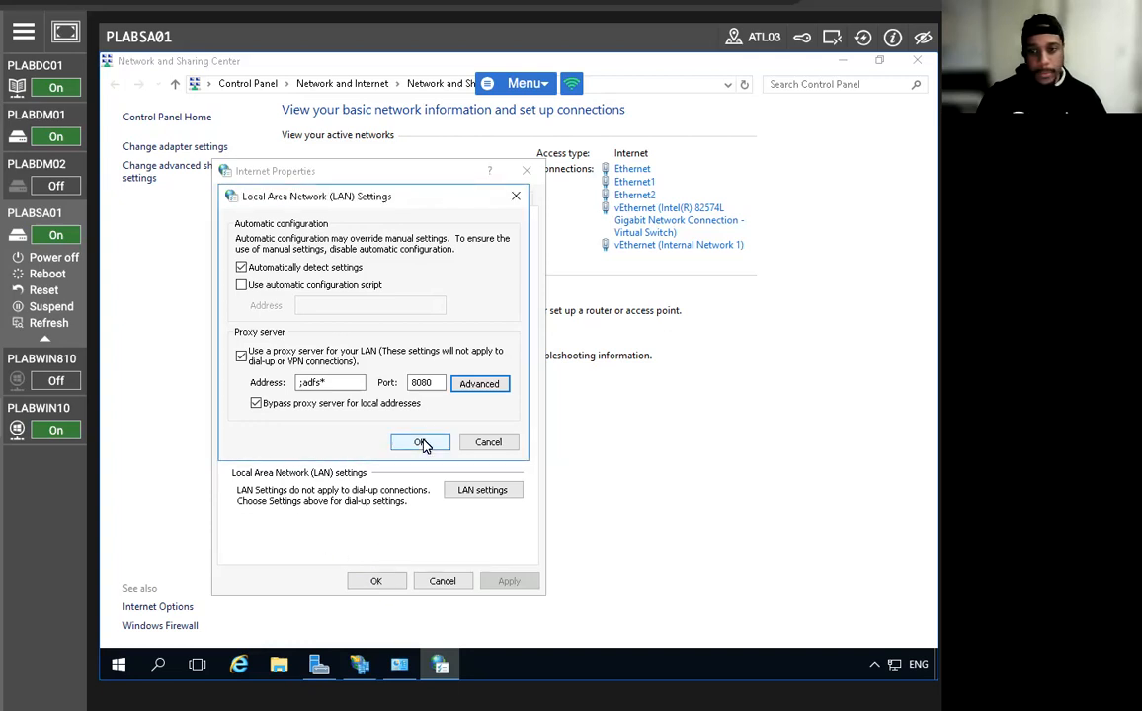
pyautogui.click(423, 441)
pyautogui.click(376, 581)
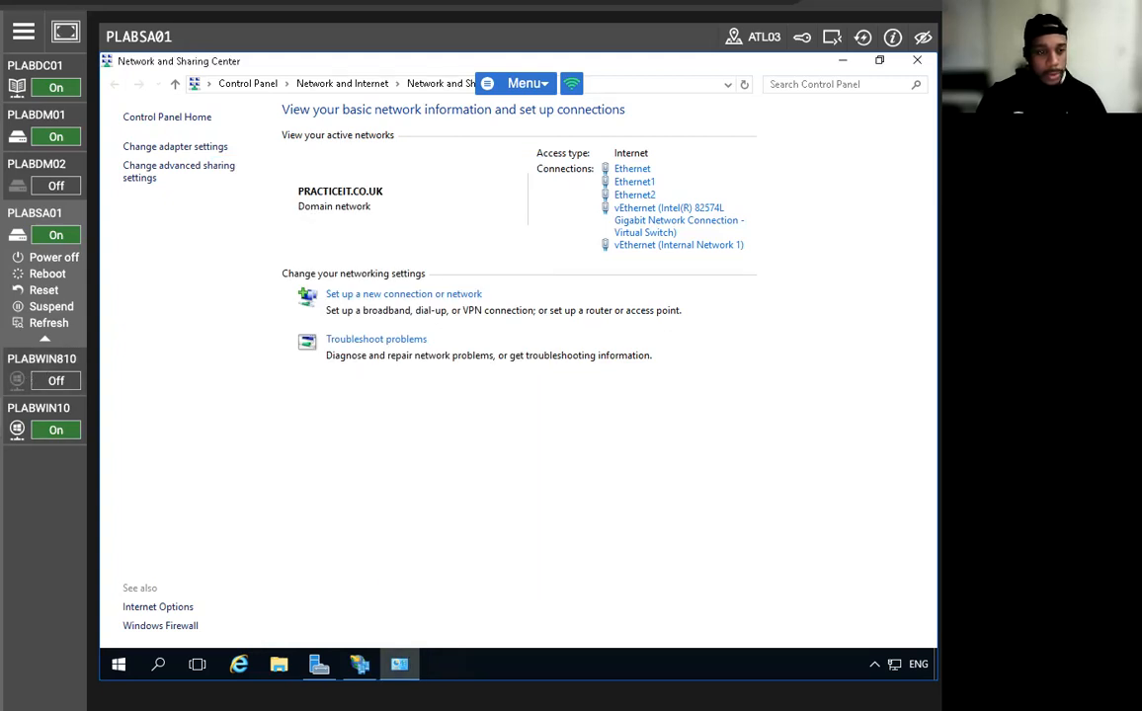
# In AD FS Management, start Add Relying Party Trust with metadata file adfs.practicelabs.com, dismissing the file-not-found error.
pyautogui.click(360, 663)
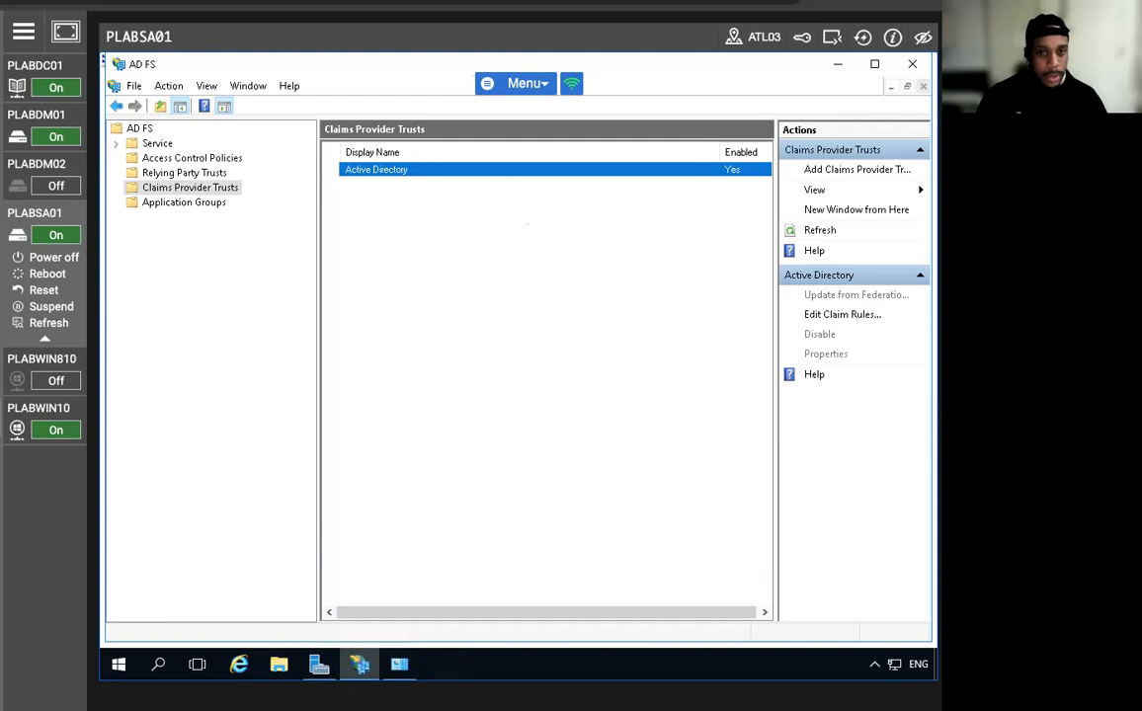
pyautogui.click(142, 130)
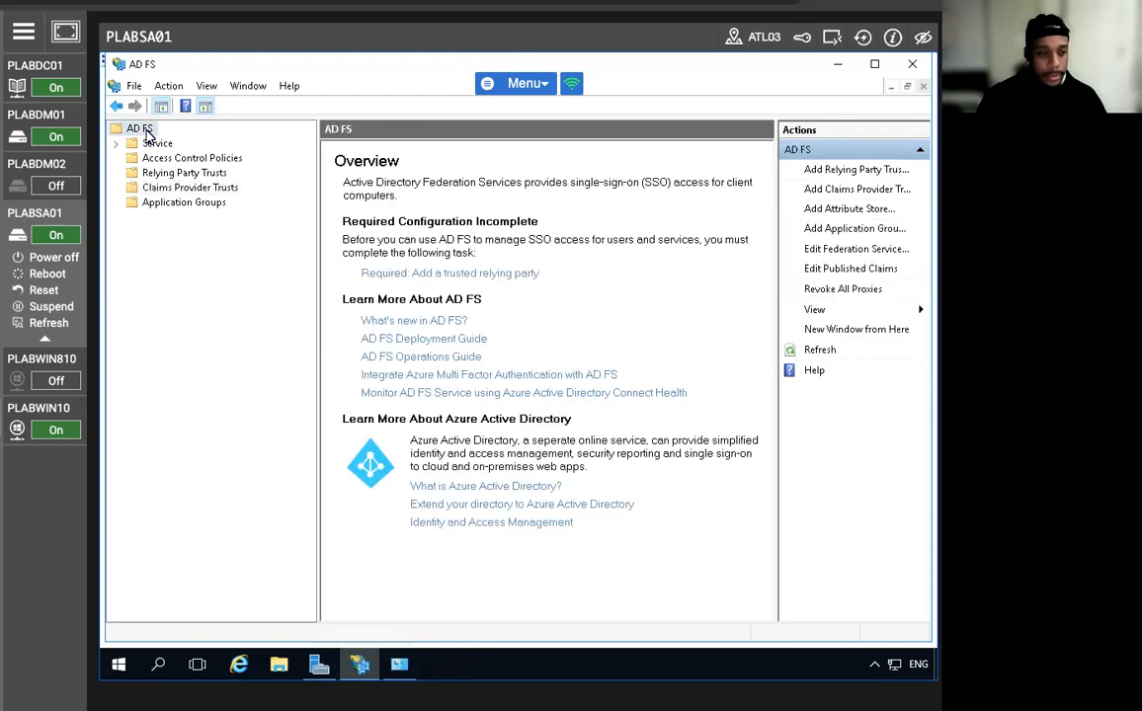
pyautogui.click(824, 172)
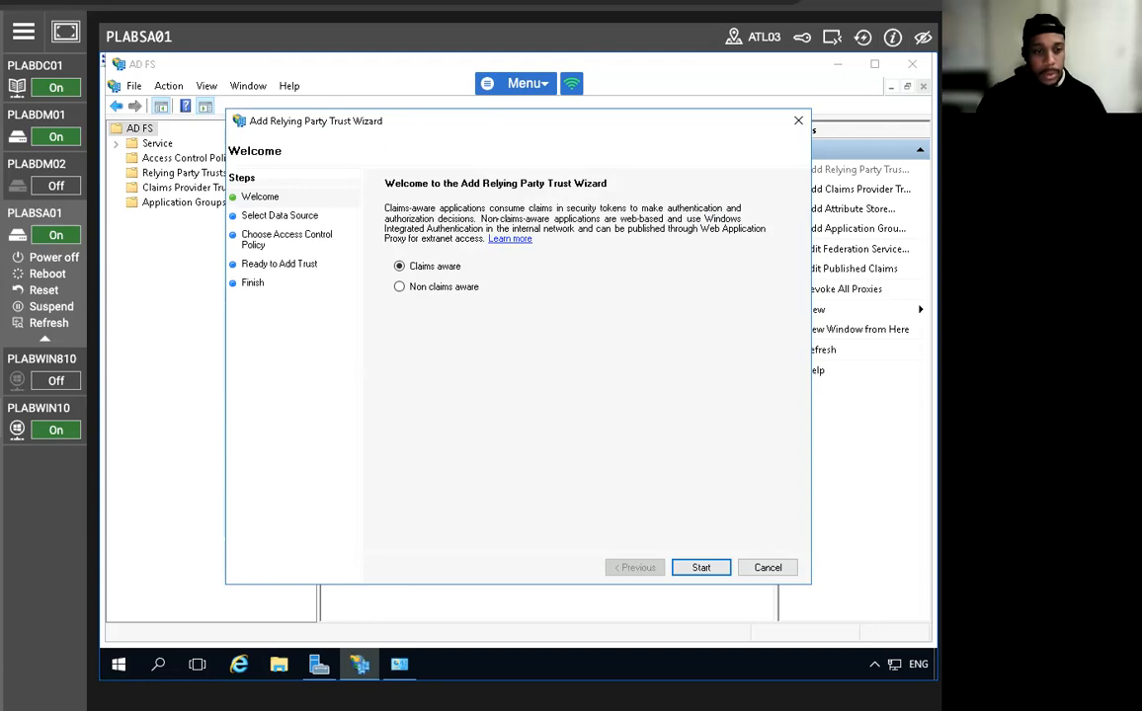
pyautogui.click(696, 567)
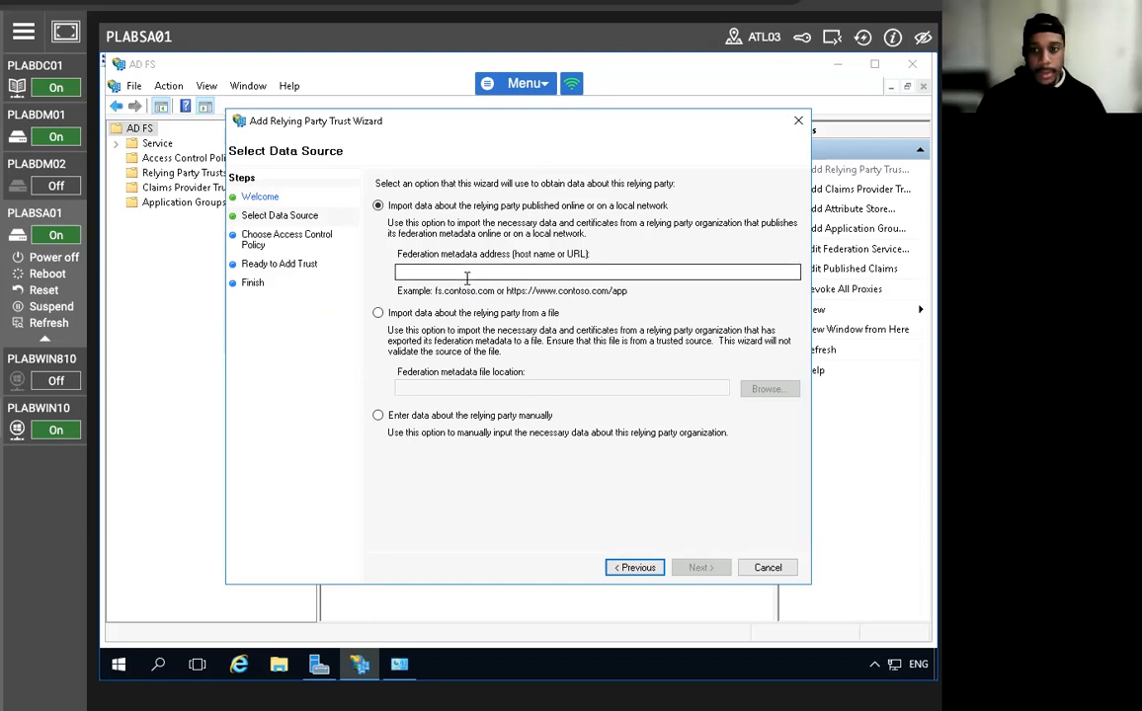
pyautogui.click(377, 313)
pyautogui.click(432, 390)
pyautogui.write('a')
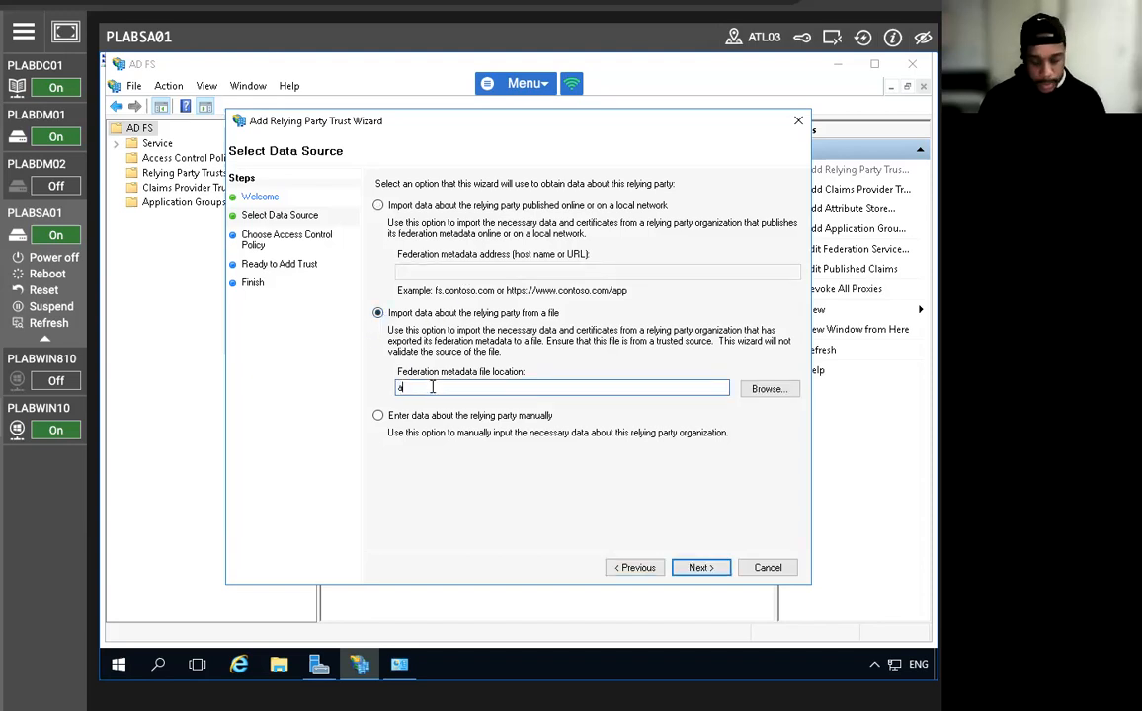
pyautogui.write('dfs.pr')
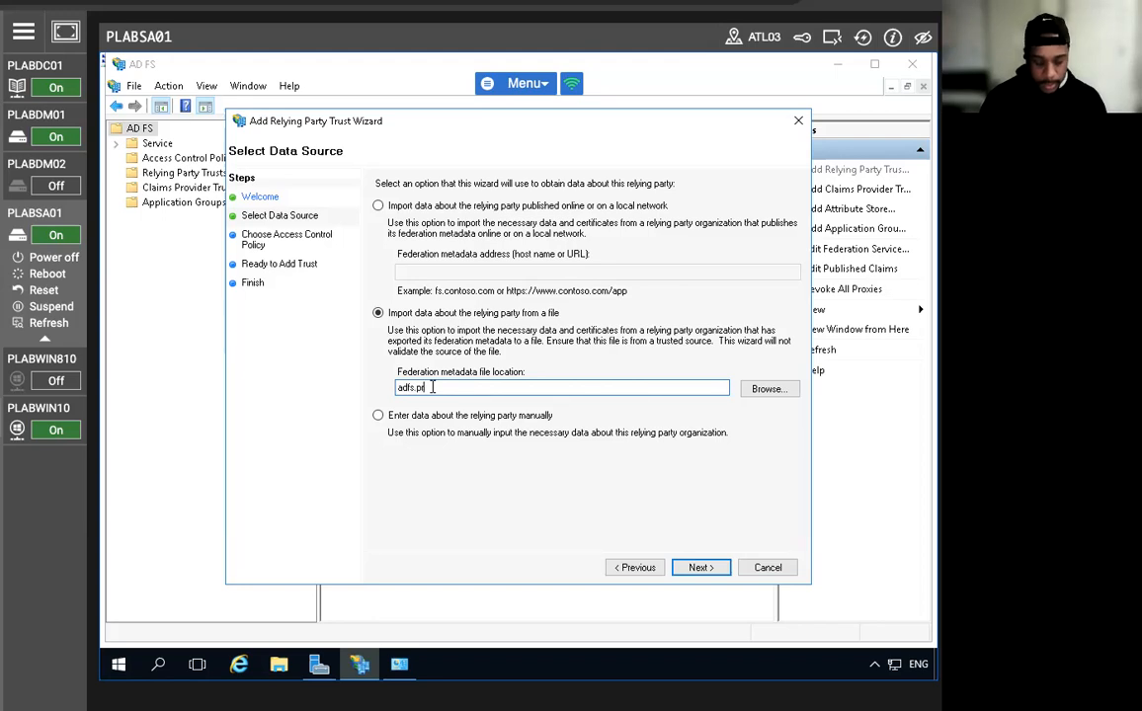
pyautogui.write('acticelabs.com')
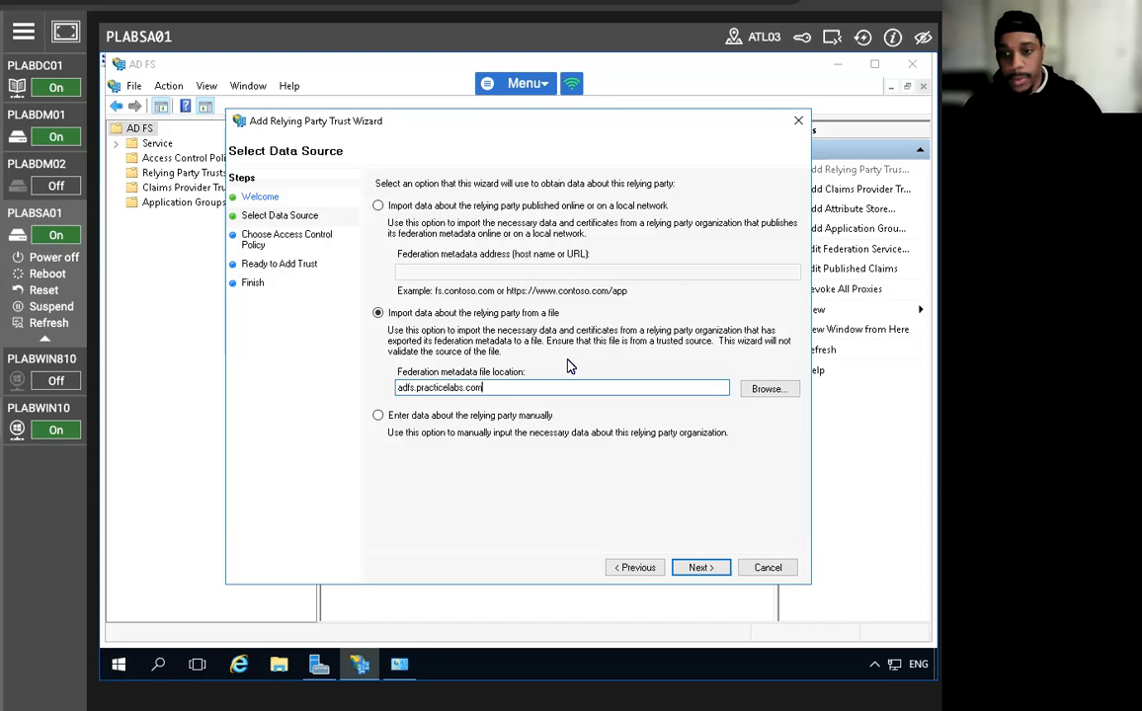
pyautogui.click(685, 572)
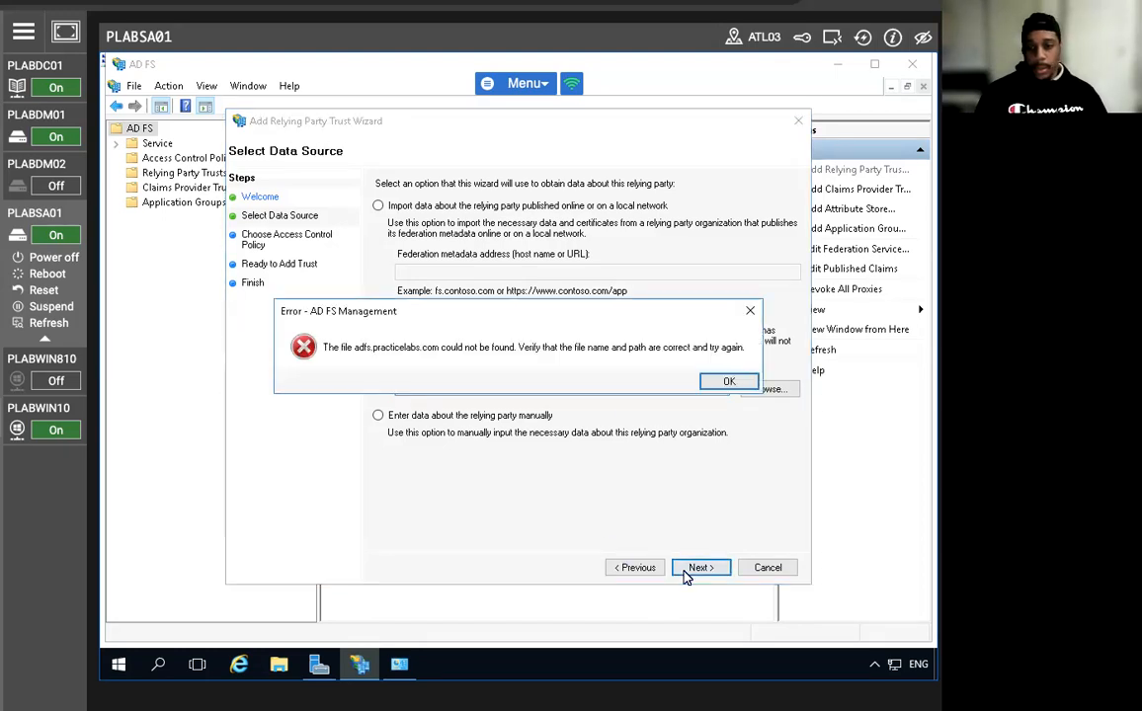
pyautogui.click(729, 382)
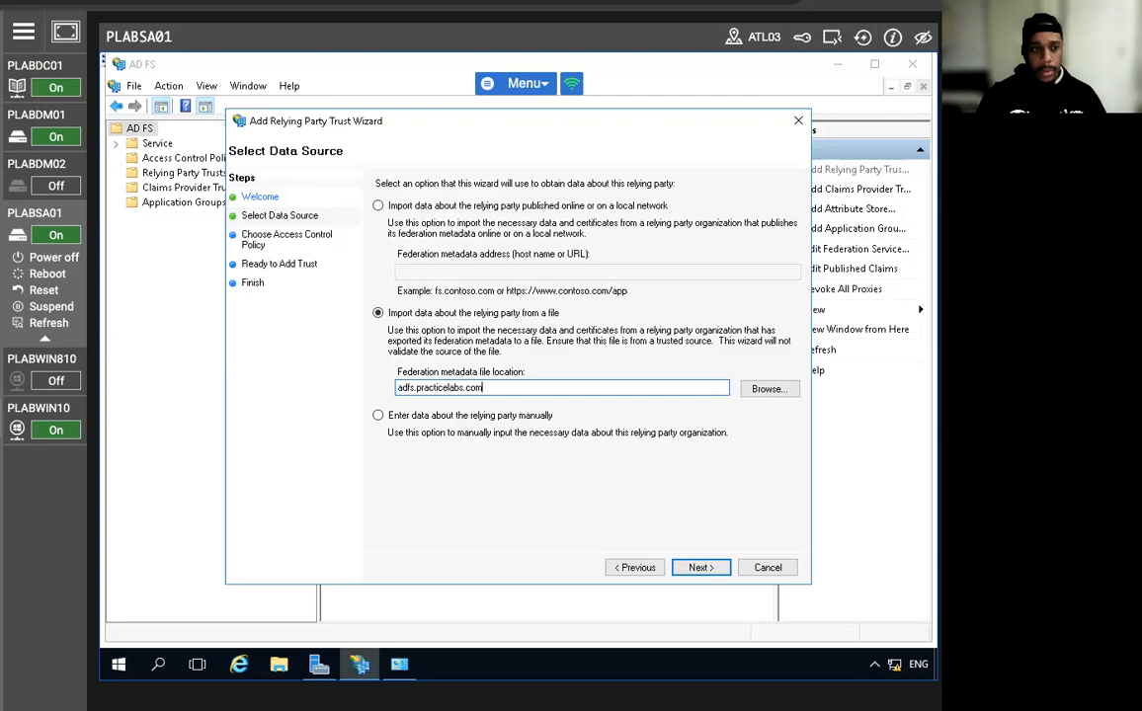
# Move adfs.practicelabs.com into the online-metadata address option and try to continue.
pyautogui.doubleClick(459, 392)
pyautogui.click(459, 391)
pyautogui.doubleClick(458, 391)
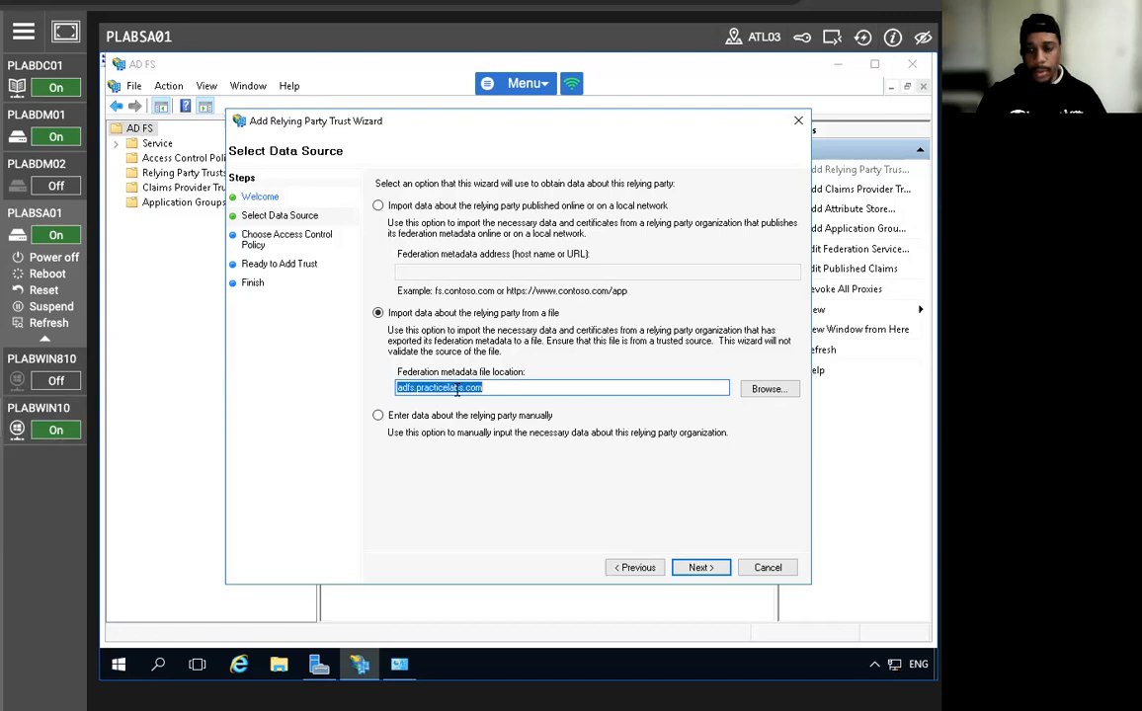
pyautogui.rightClick(458, 392)
pyautogui.click(528, 443)
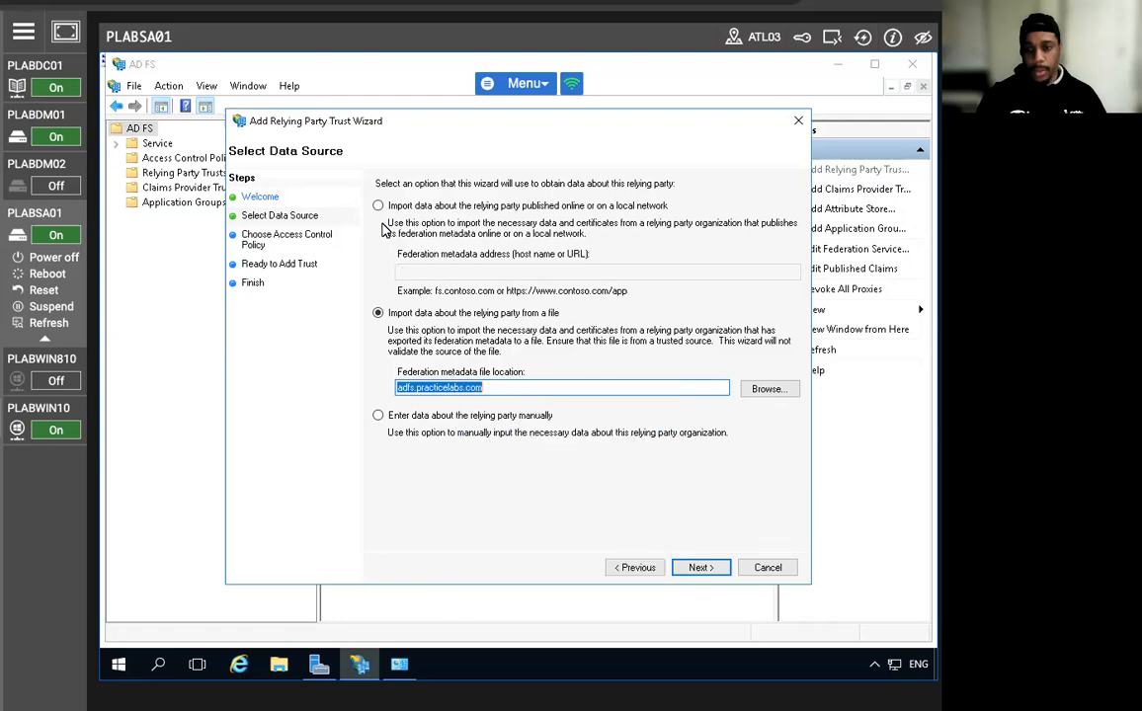
pyautogui.click(377, 205)
pyautogui.click(461, 272)
pyautogui.rightClick(464, 272)
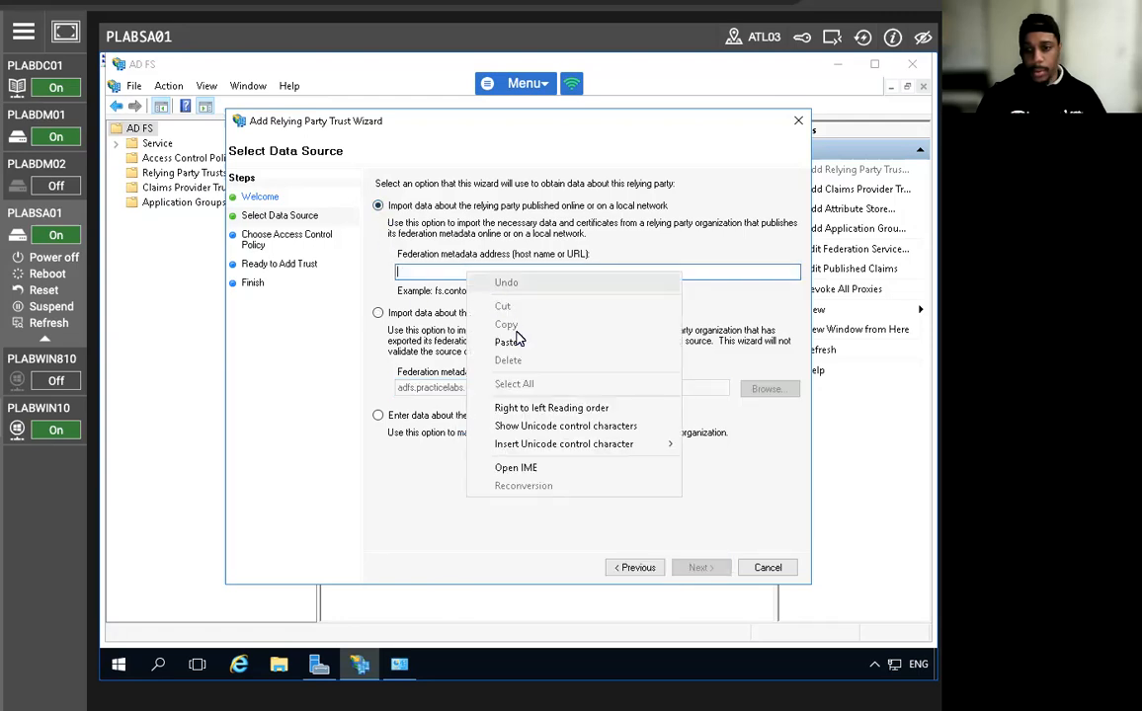
pyautogui.click(510, 341)
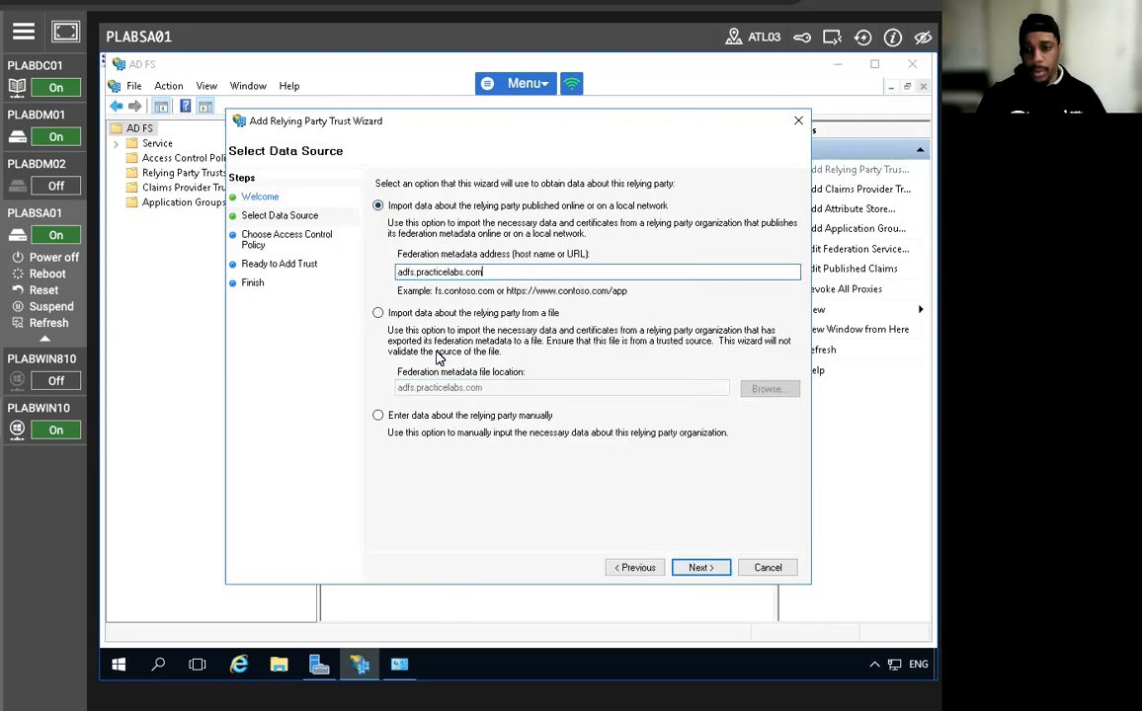
pyautogui.click(689, 571)
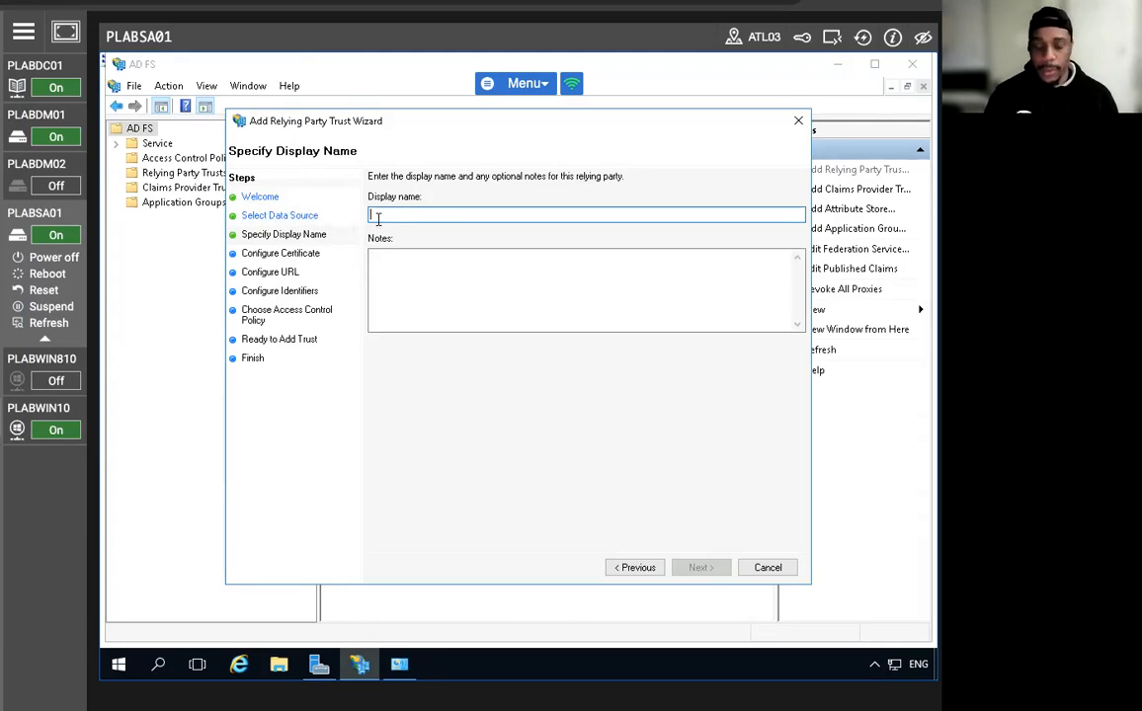
# Enter display name 'PracticeIT claims provider' and advance to Configure Certificate.
pyautogui.write('Practic')
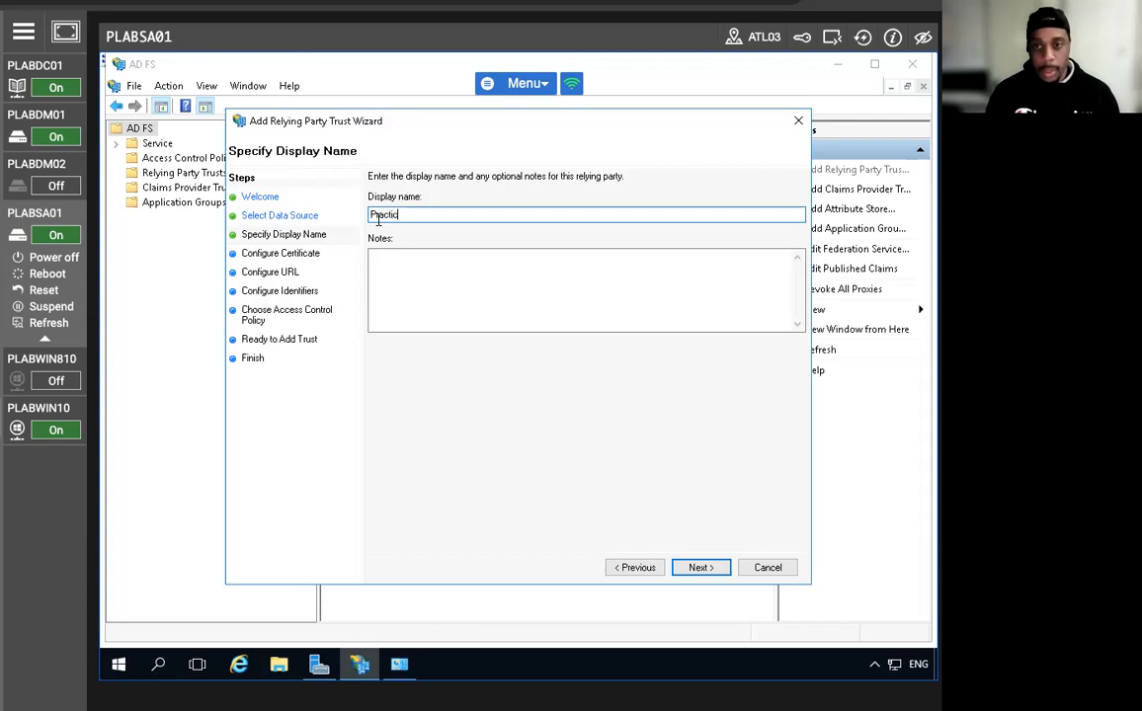
pyautogui.write('eIT claims provider')
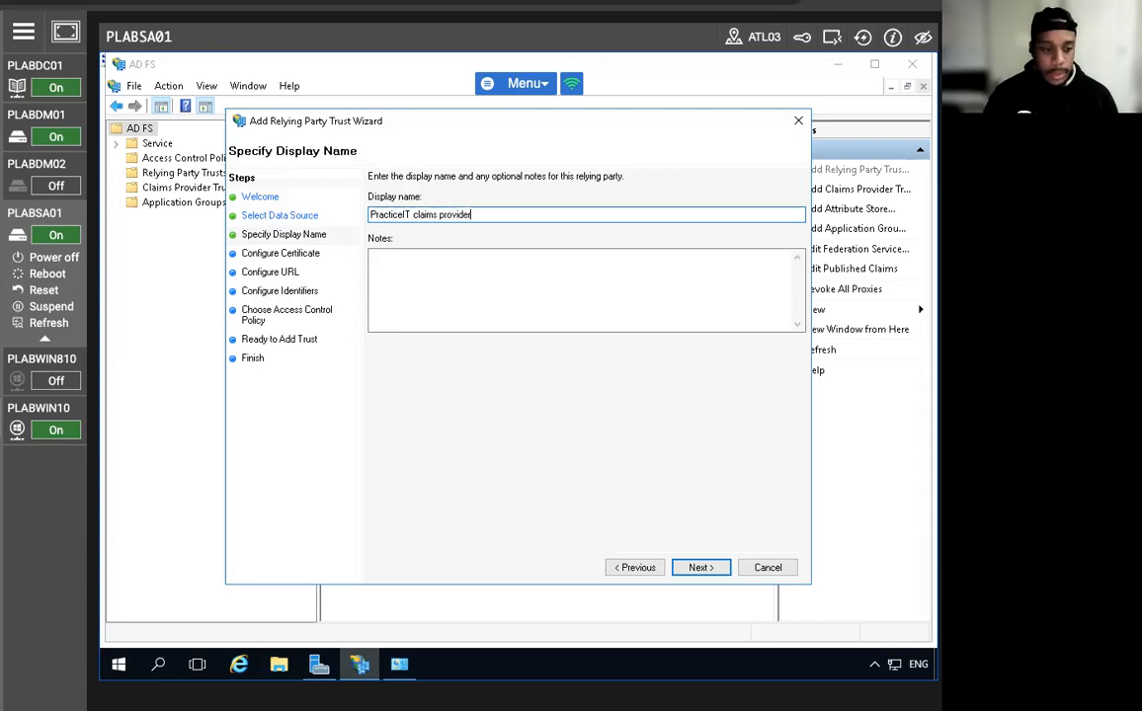
pyautogui.click(698, 576)
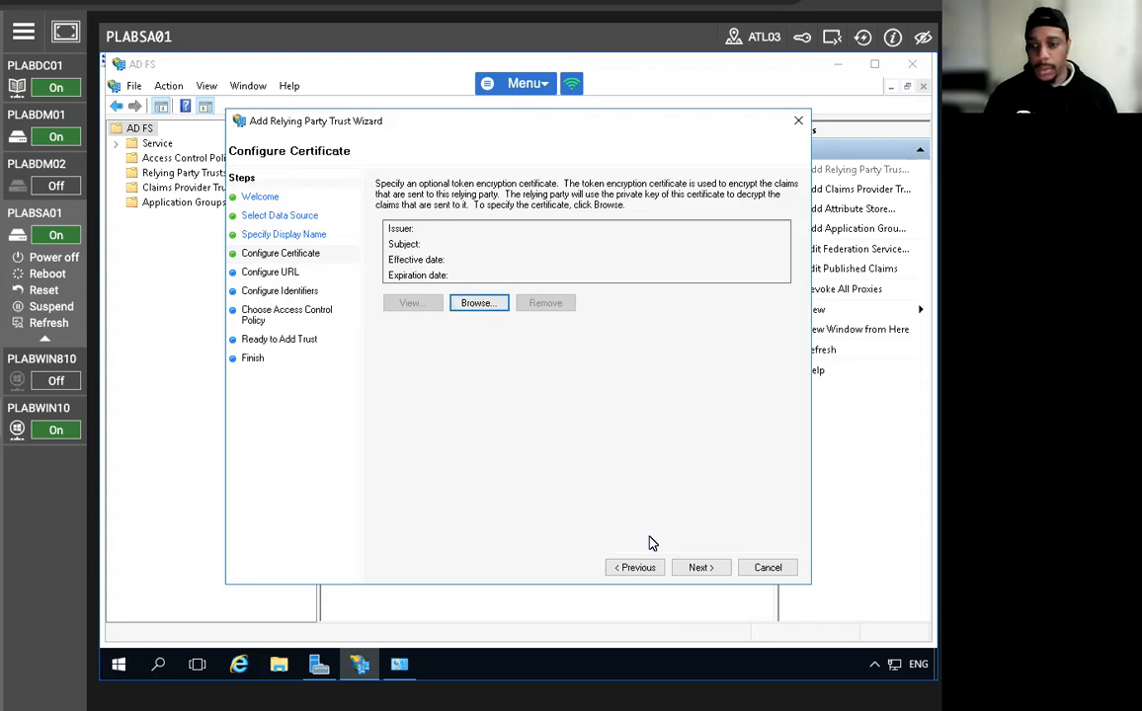
# Skip the certificate and URL pages and add the identifier adfs.practiceit.co.uk.
pyautogui.click(695, 570)
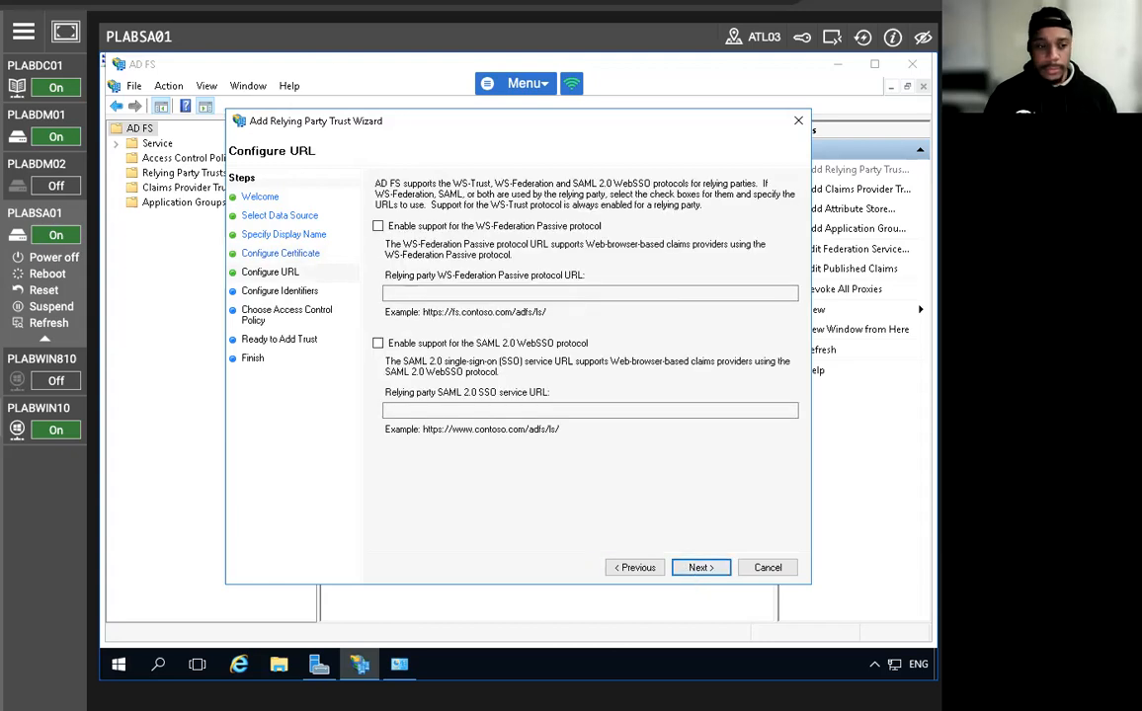
pyautogui.click(701, 568)
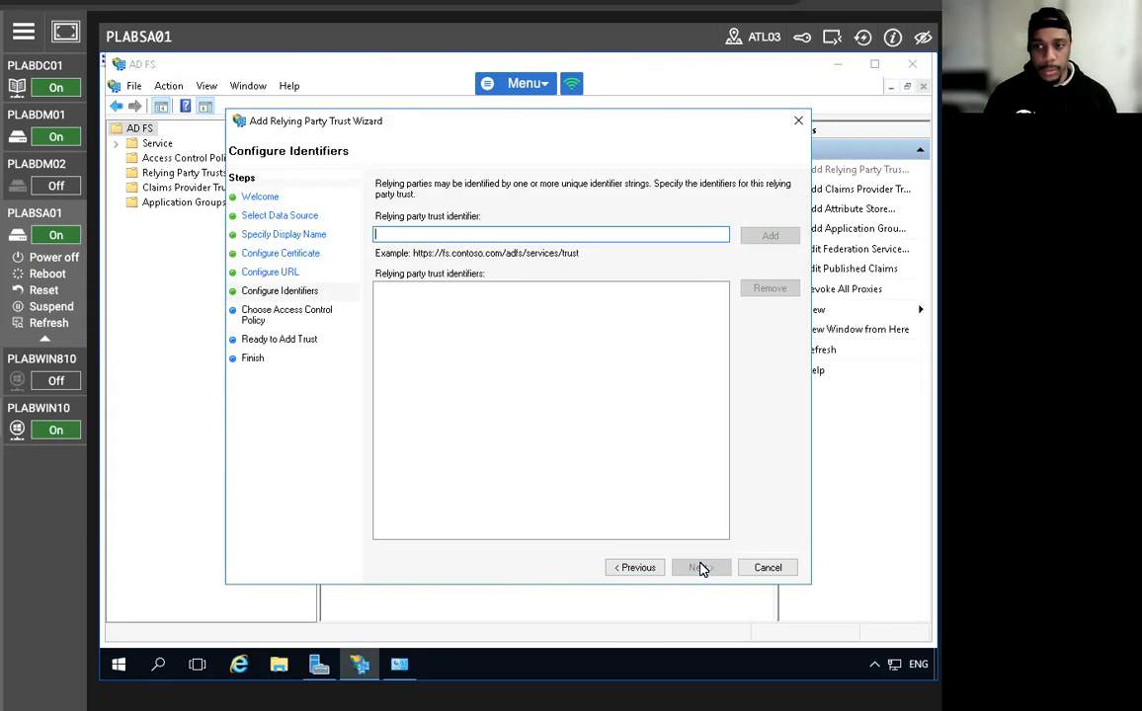
pyautogui.moveTo(18, 432)
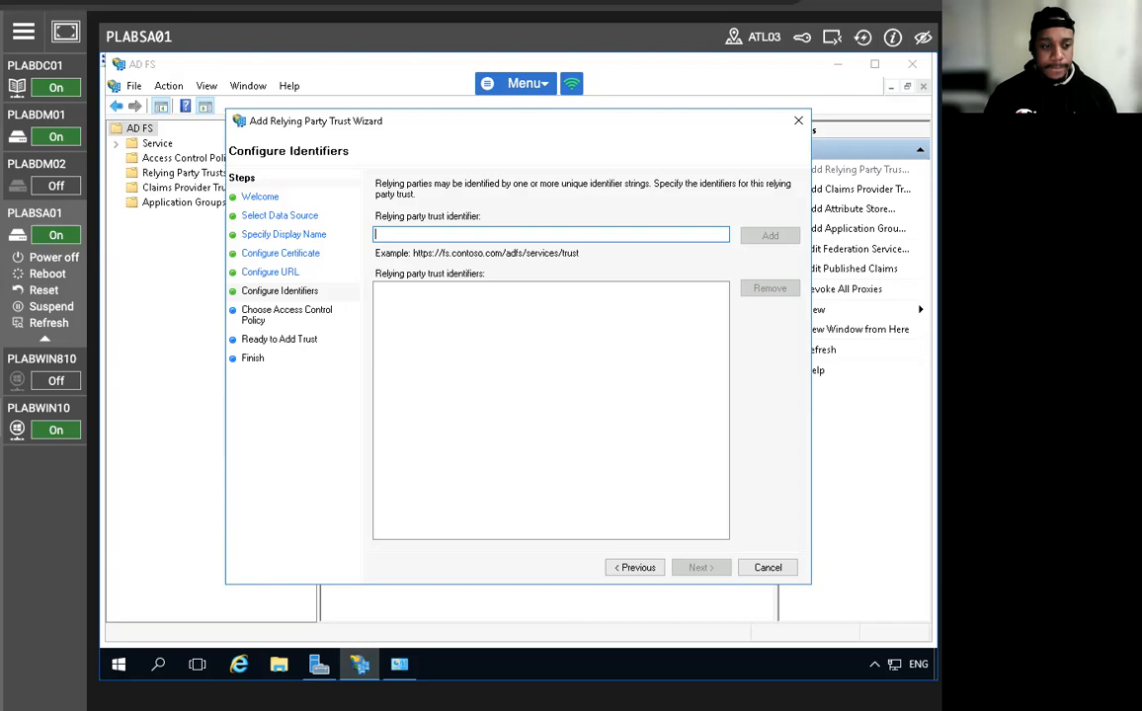
pyautogui.write('adfs.practi')
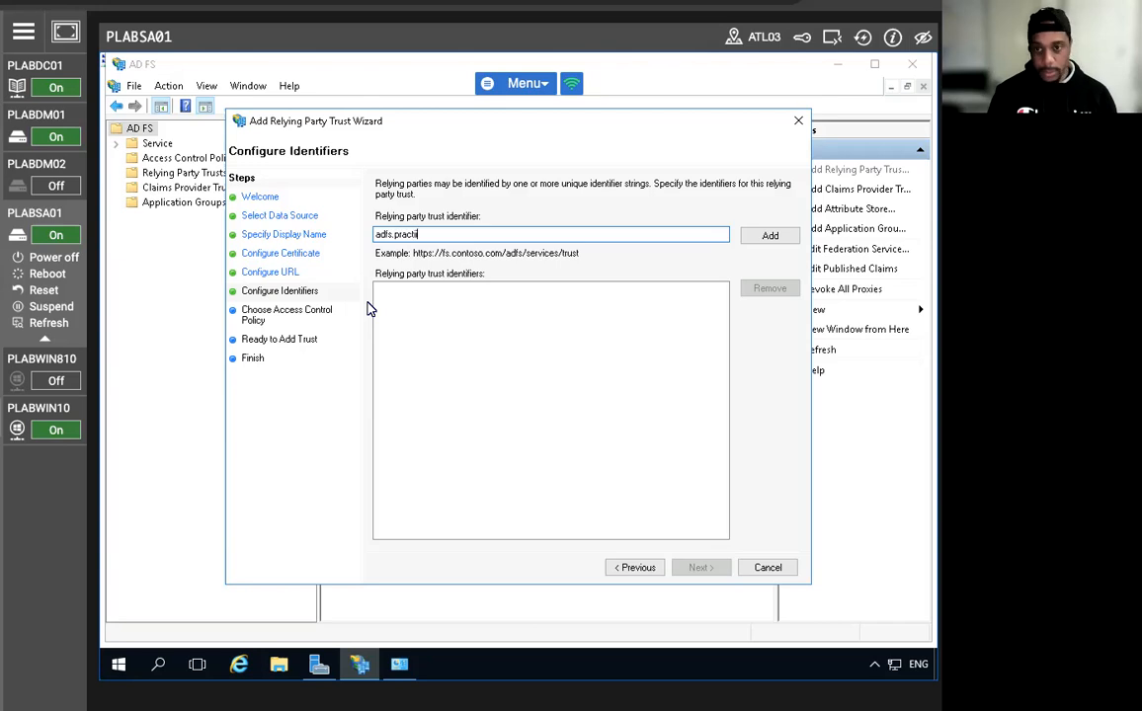
pyautogui.write('c')
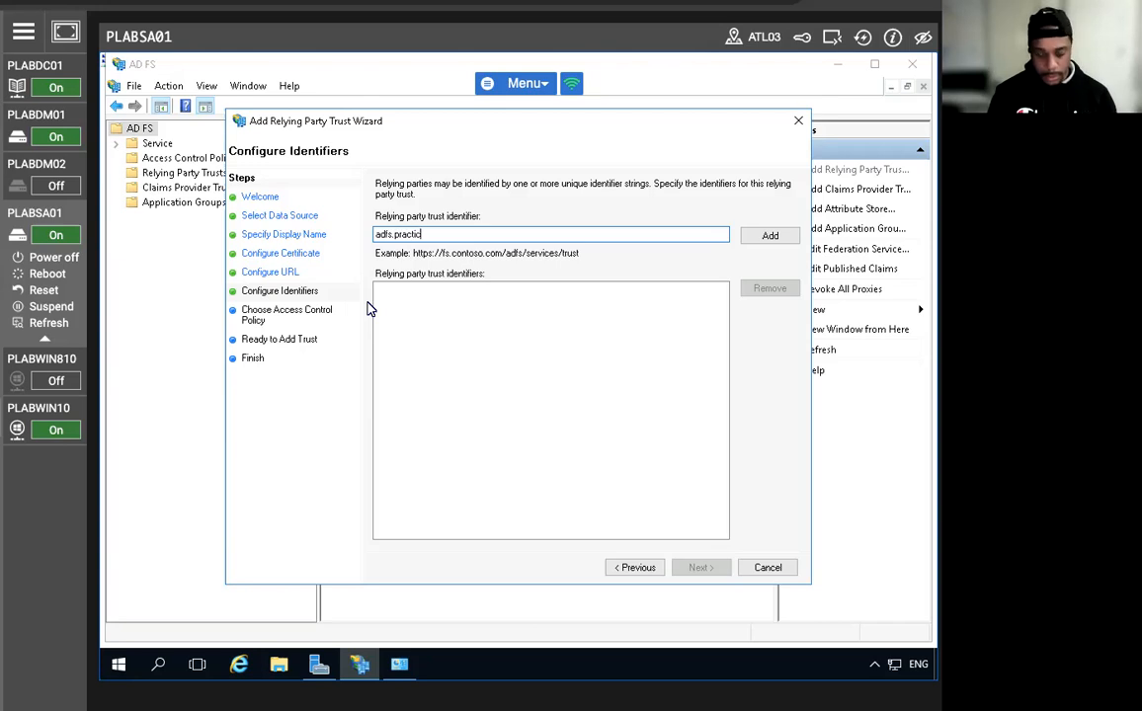
pyautogui.write('eit.co.uk')
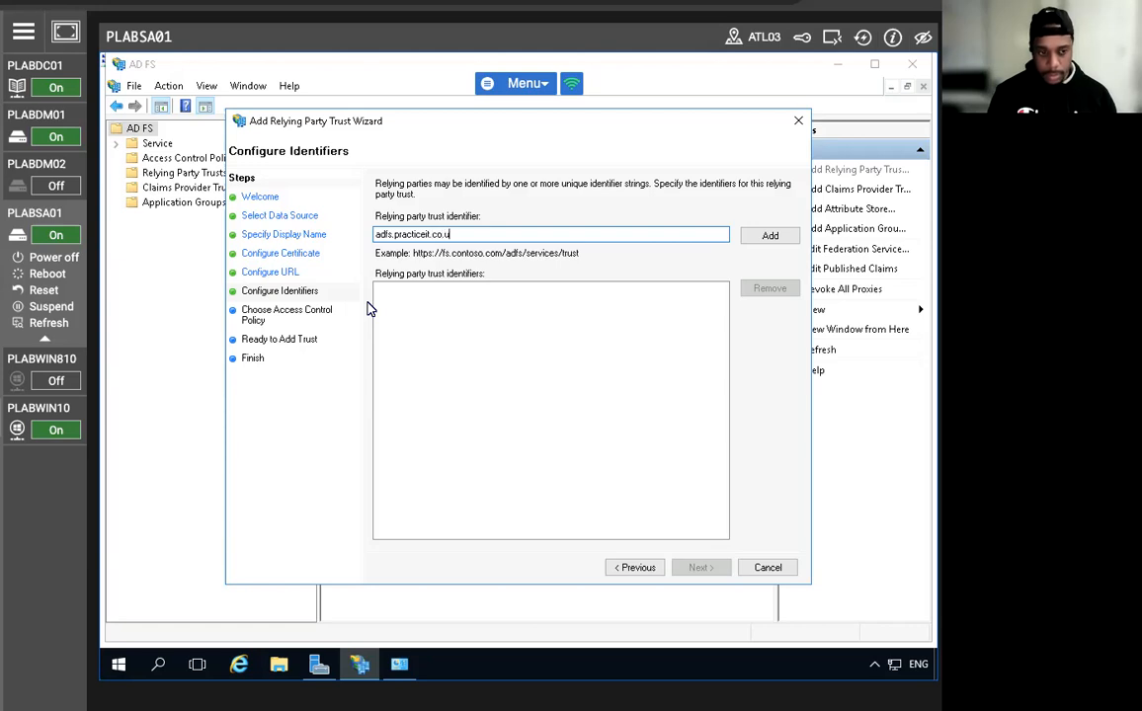
pyautogui.click(771, 237)
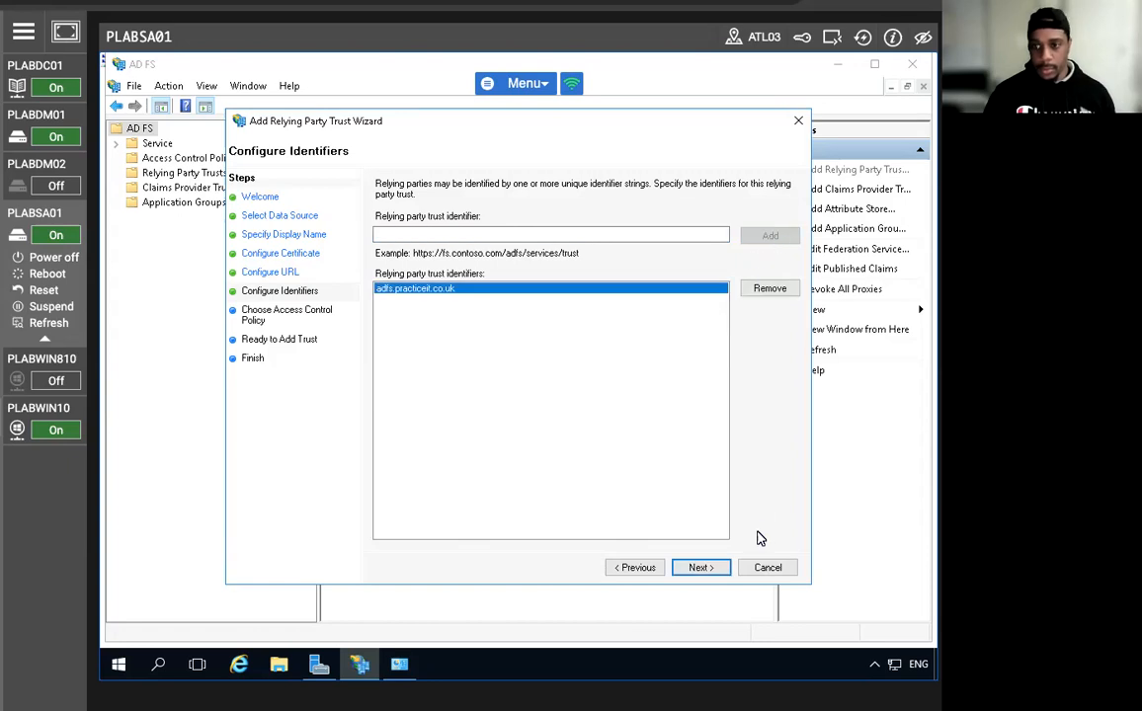
# Keep the Permit everyone policy, add the trust, close the wizard and switch to PLABDC01.
pyautogui.click(697, 566)
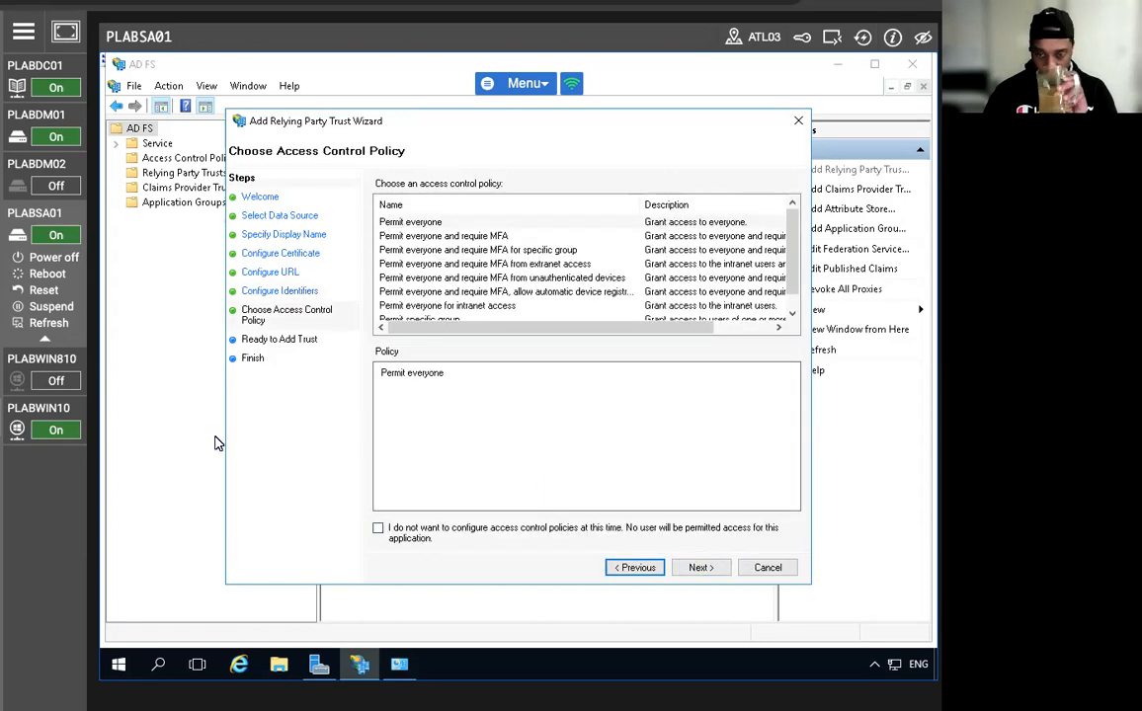
pyautogui.click(700, 569)
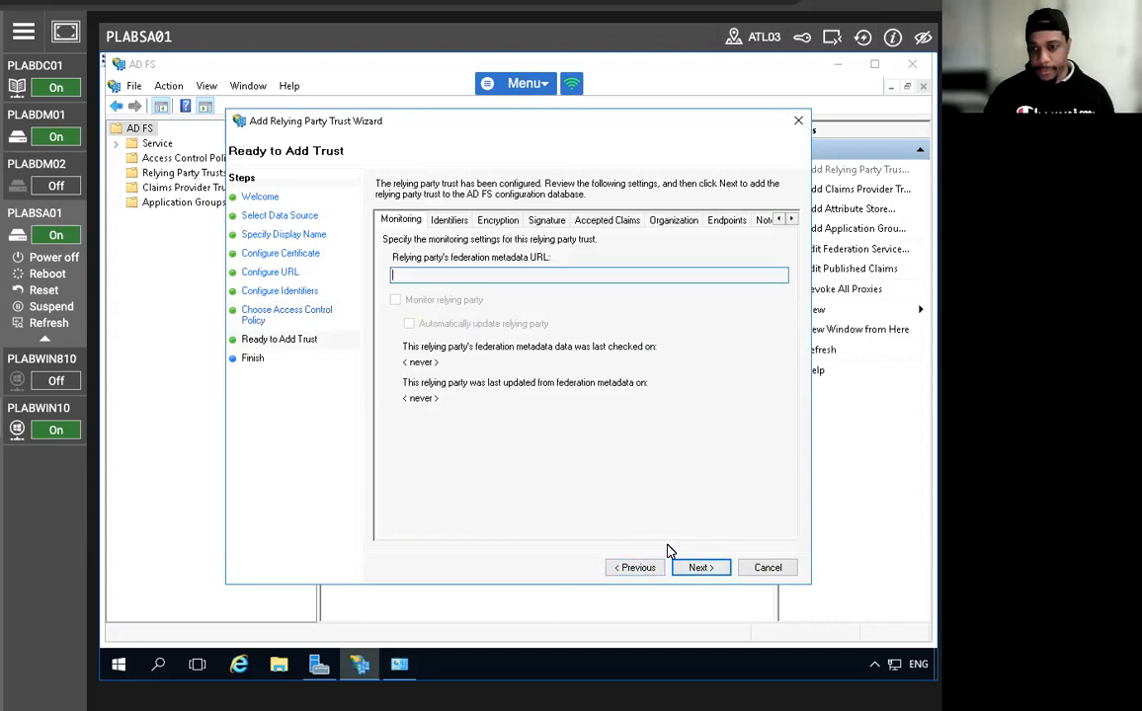
pyautogui.click(697, 569)
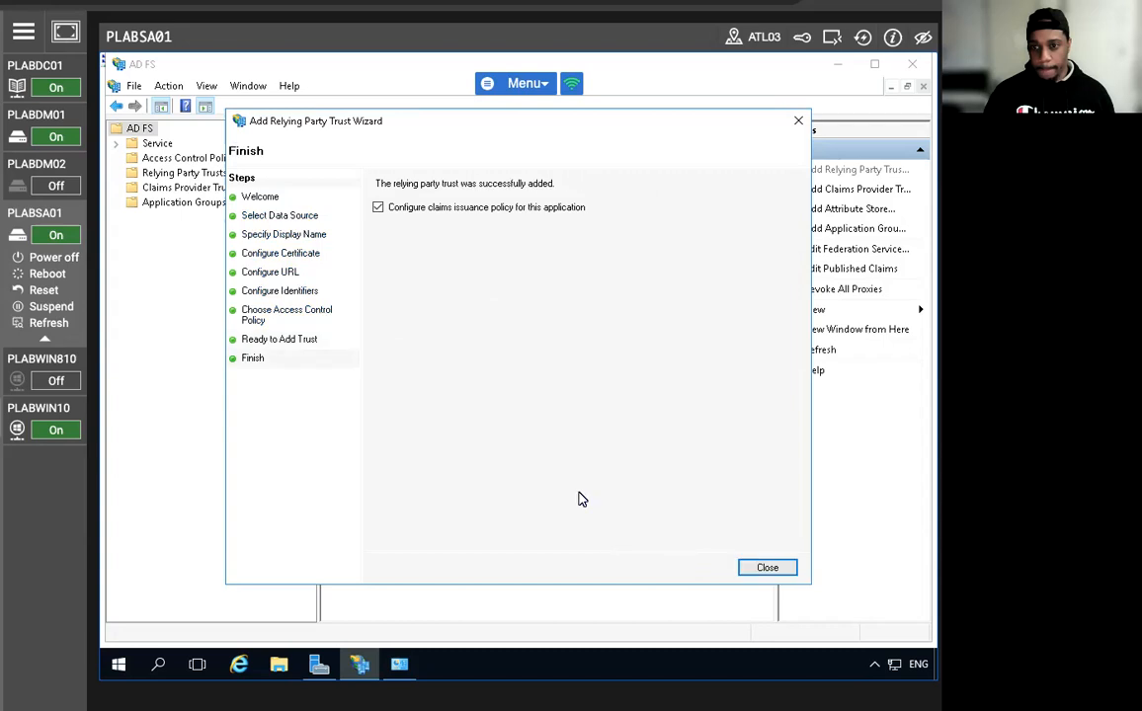
pyautogui.click(767, 567)
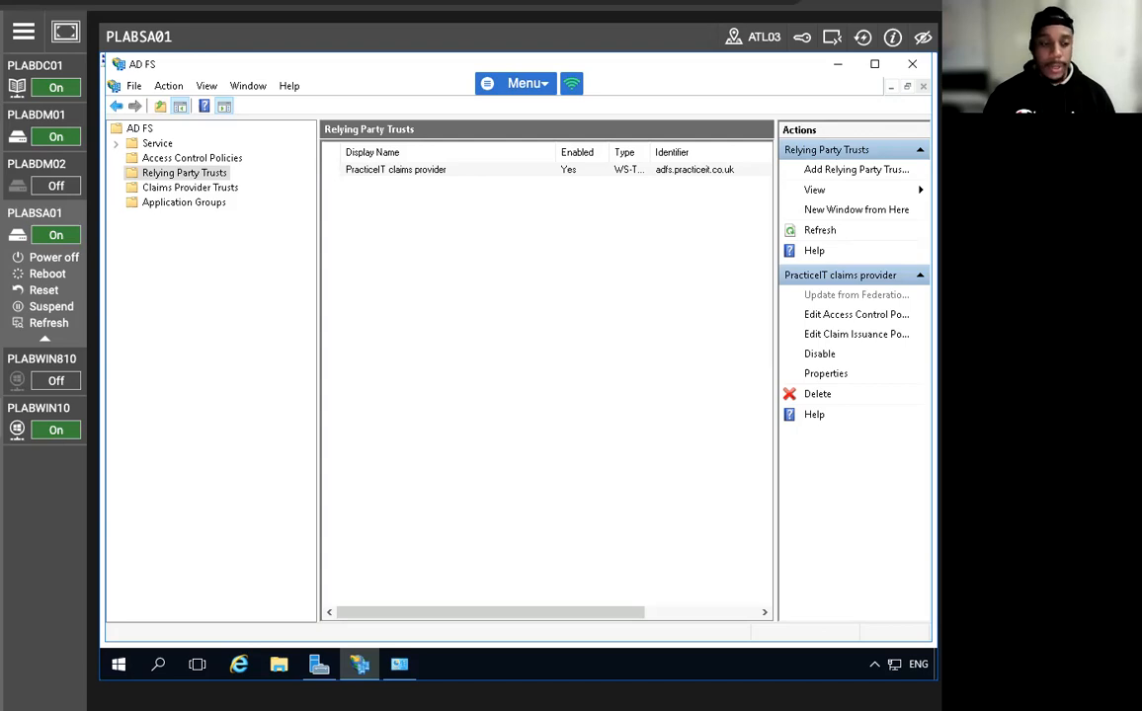
pyautogui.click(44, 66)
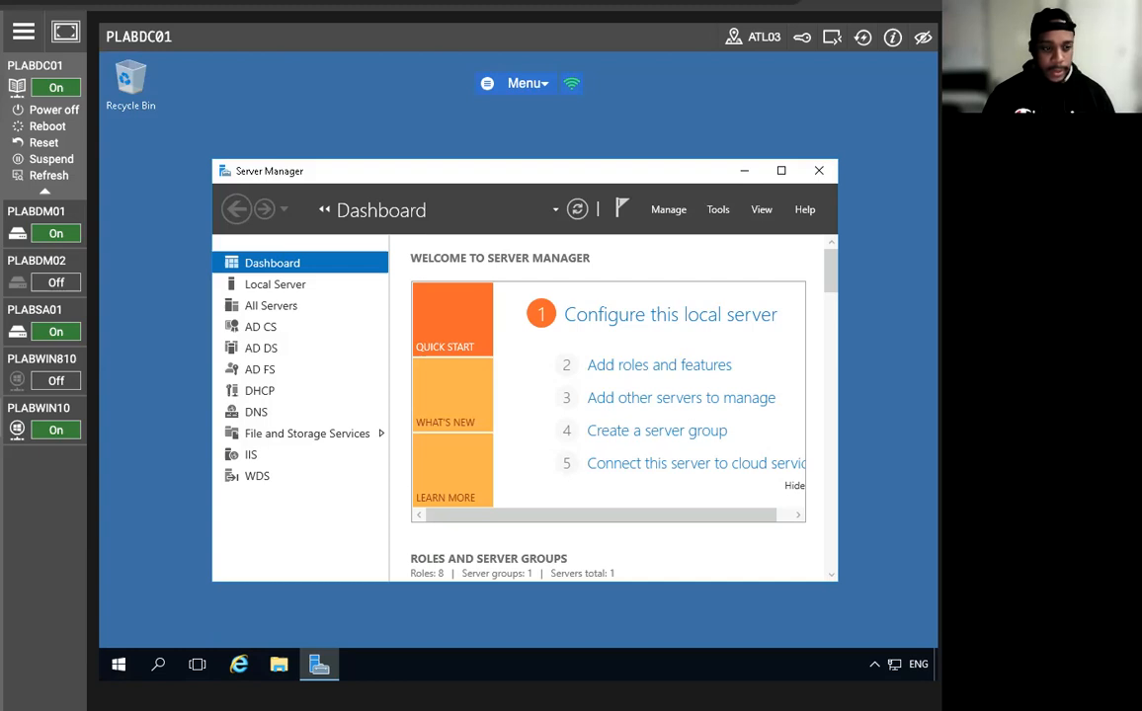
# Open AD FS Management on PLABDC01 and inspect the Active Directory claims provider trust.
pyautogui.click(720, 210)
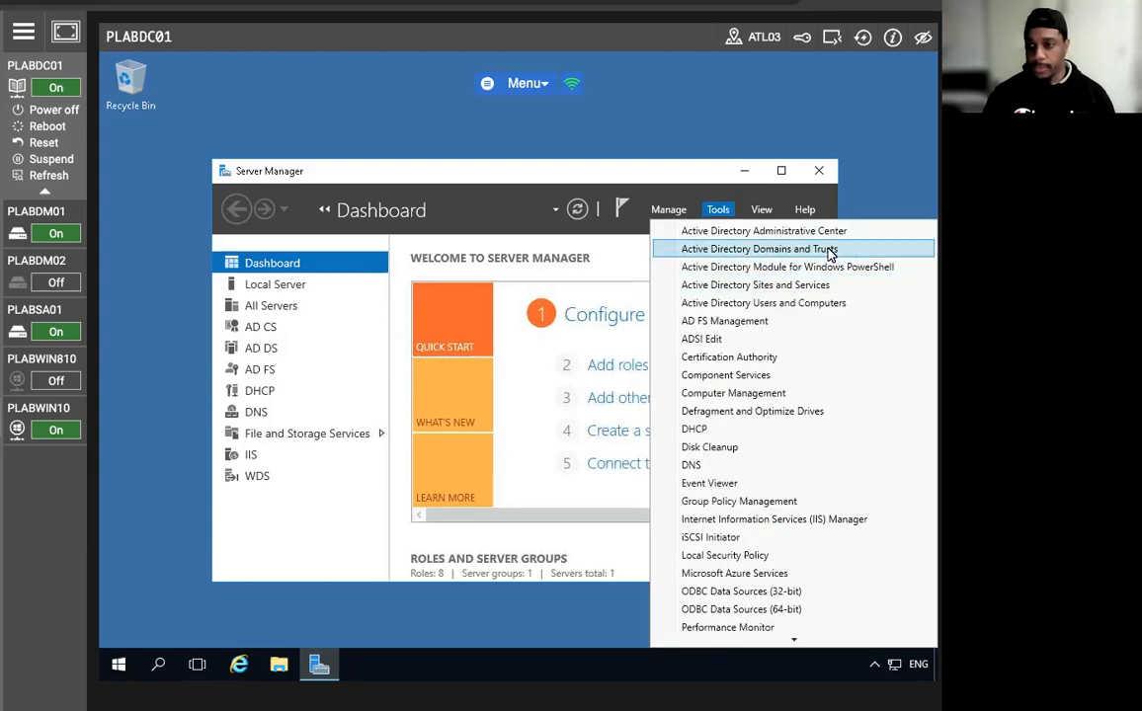
pyautogui.click(780, 323)
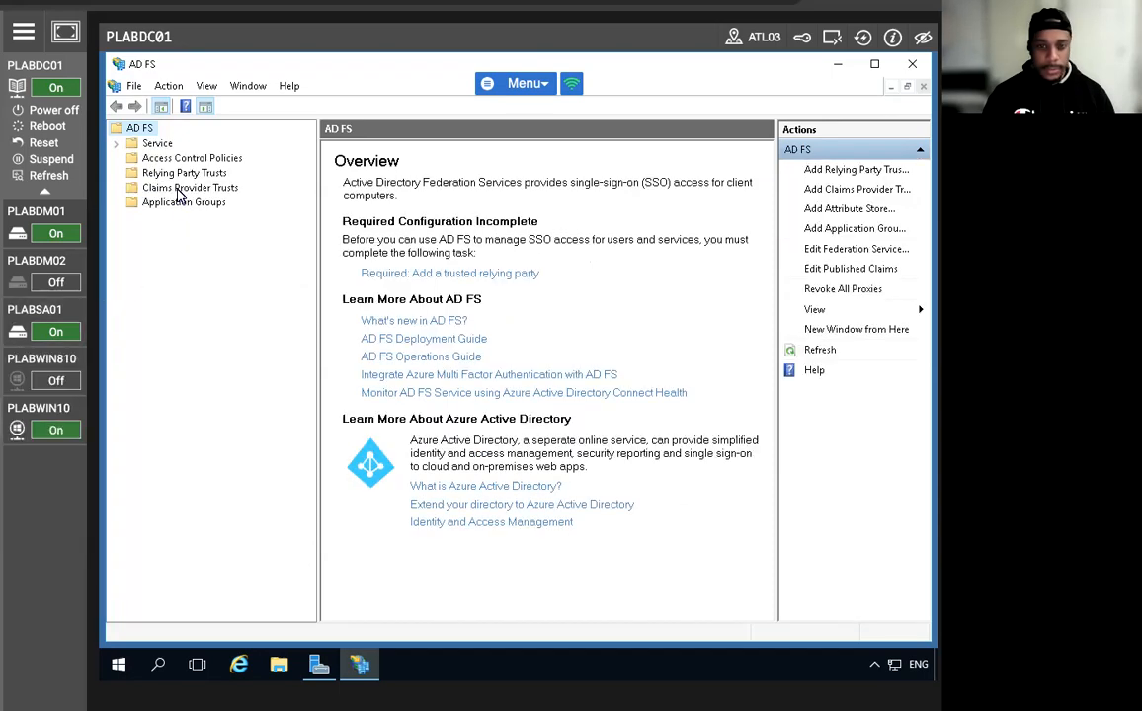
pyautogui.click(178, 187)
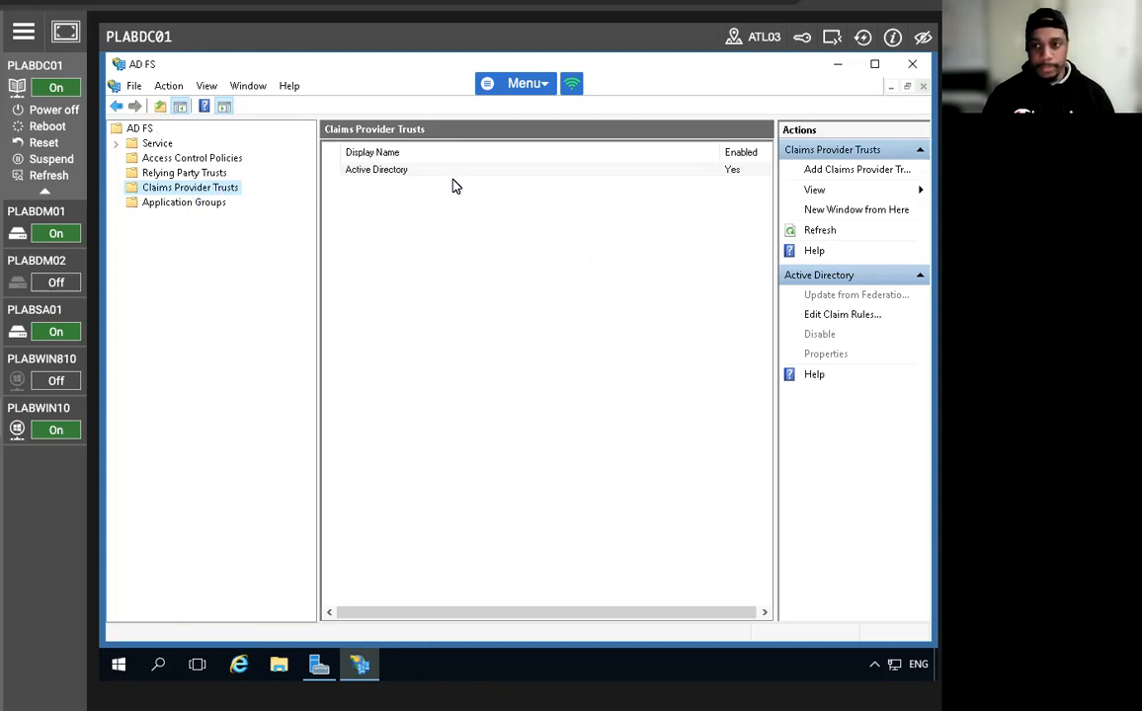
pyautogui.click(407, 170)
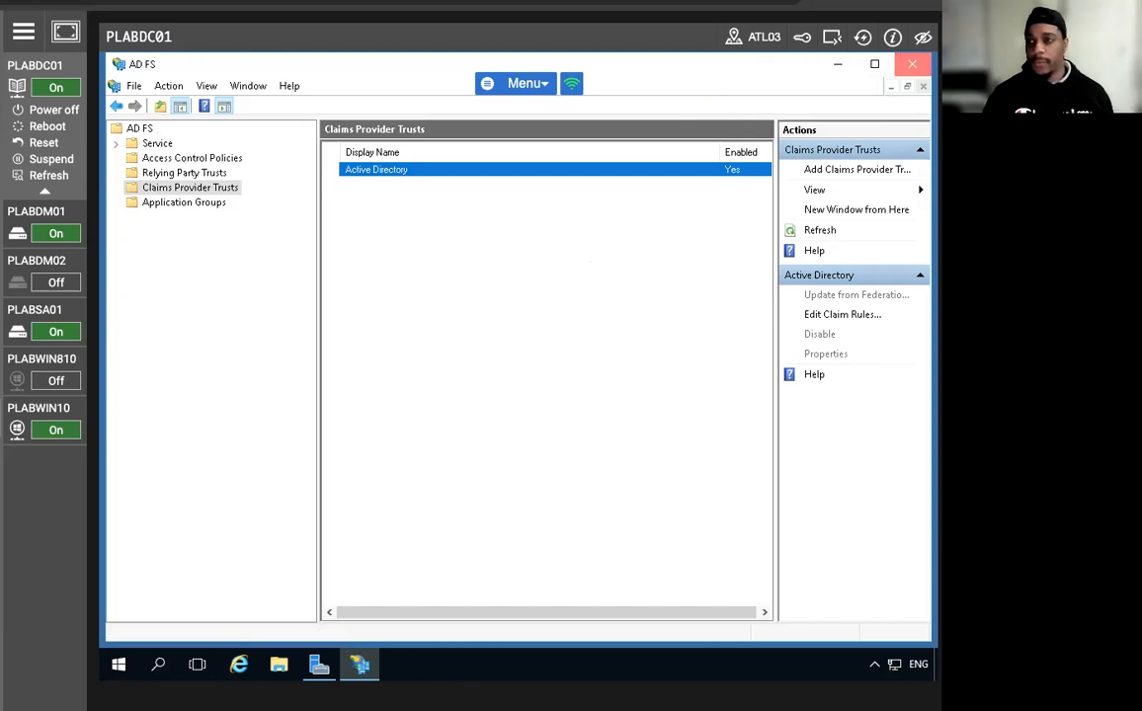
pyautogui.click(911, 63)
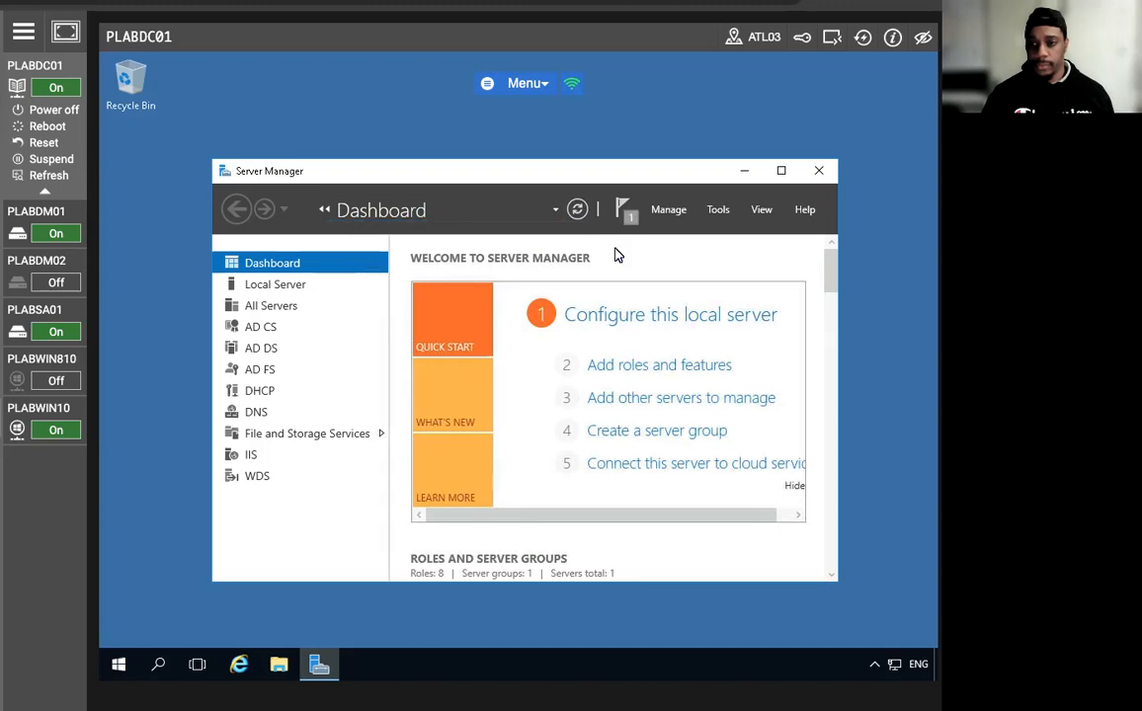
# Dismiss the refresh notification, reopen AD FS Management and select Active Directory under Claims Provider Trusts.
pyautogui.click(625, 212)
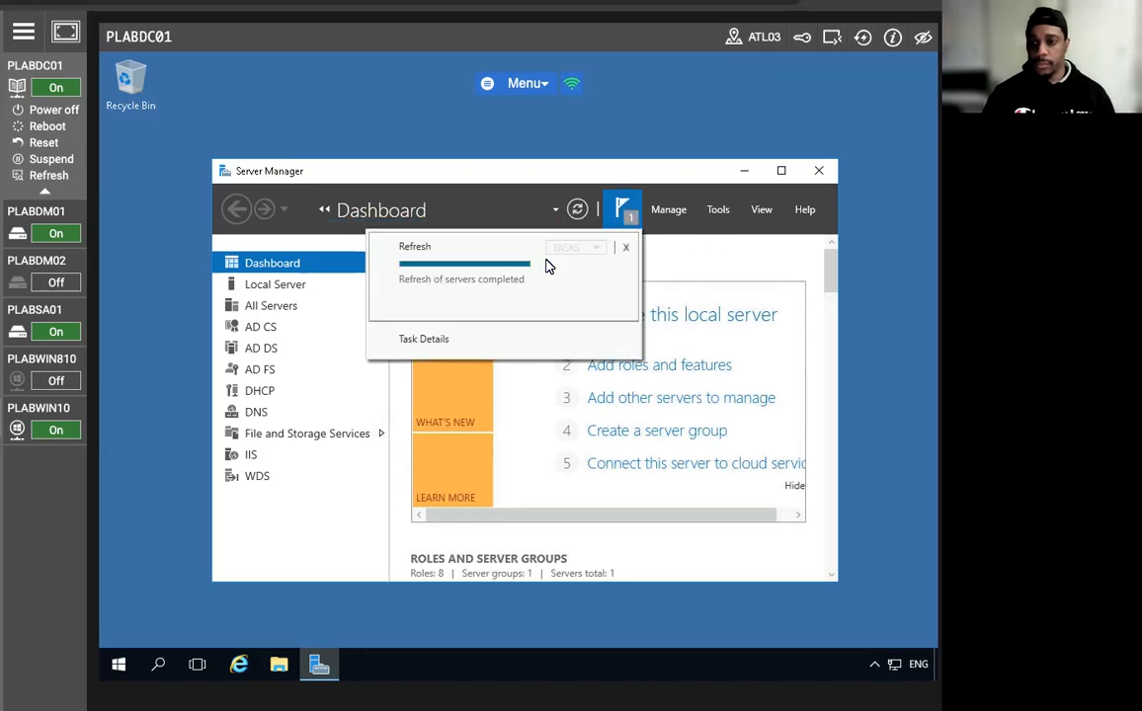
pyautogui.click(626, 246)
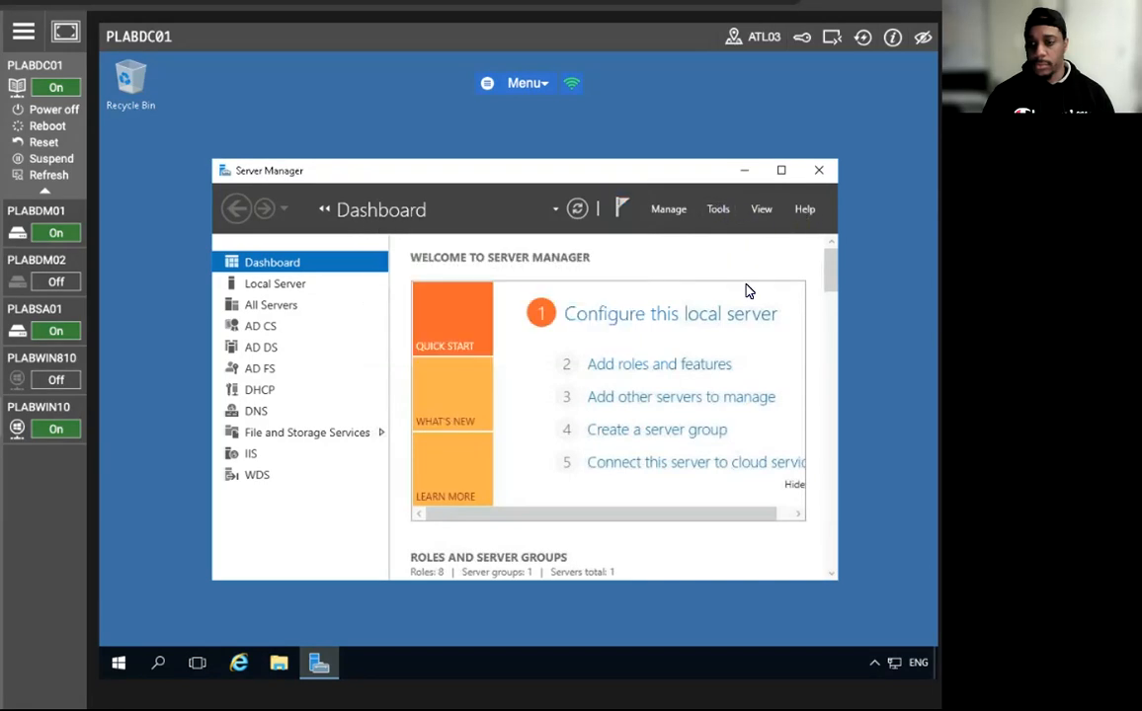
pyautogui.click(718, 211)
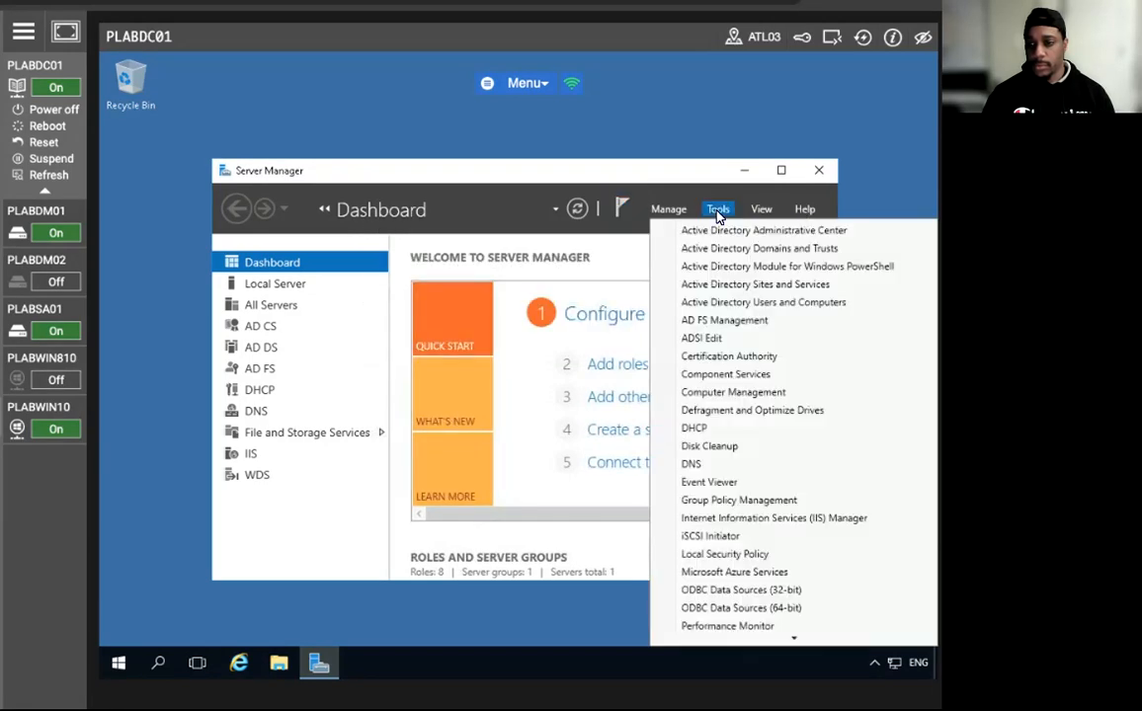
pyautogui.click(727, 320)
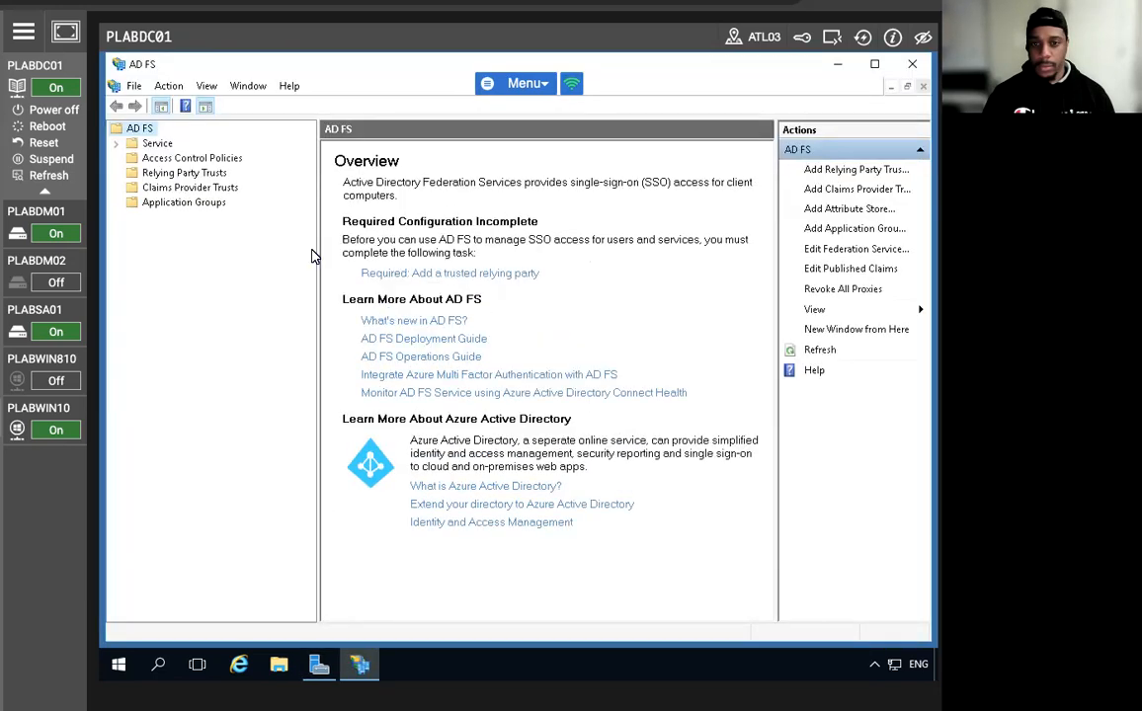
pyautogui.click(174, 194)
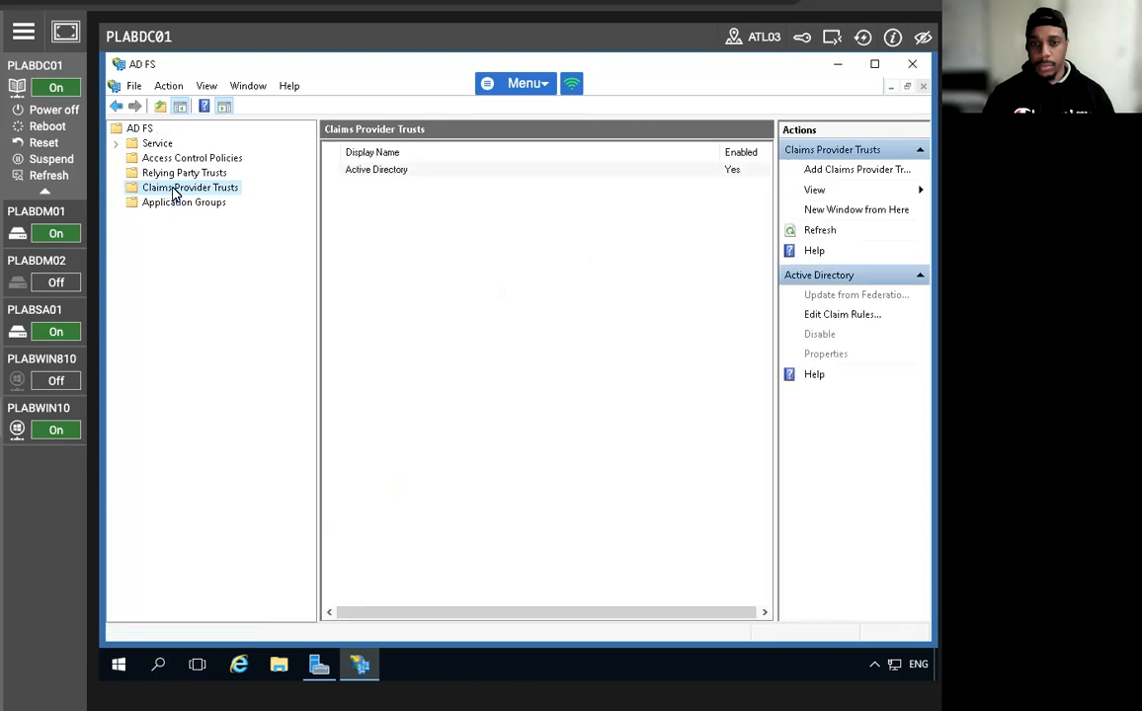
pyautogui.click(156, 154)
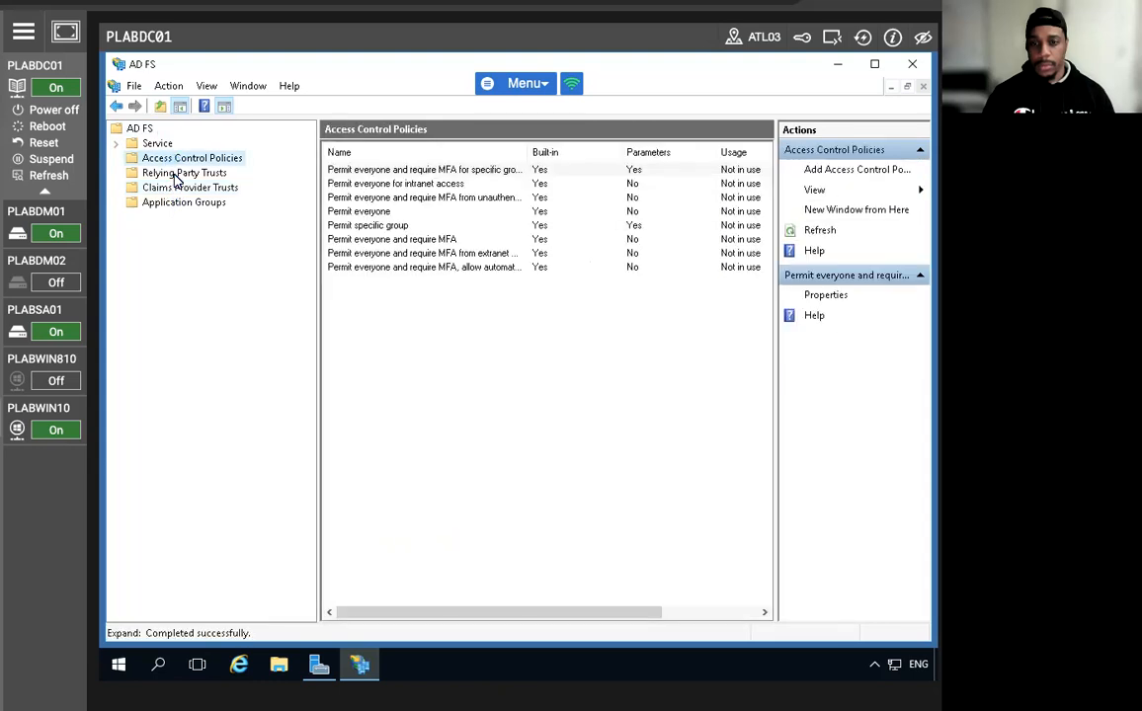
pyautogui.click(175, 175)
pyautogui.click(176, 192)
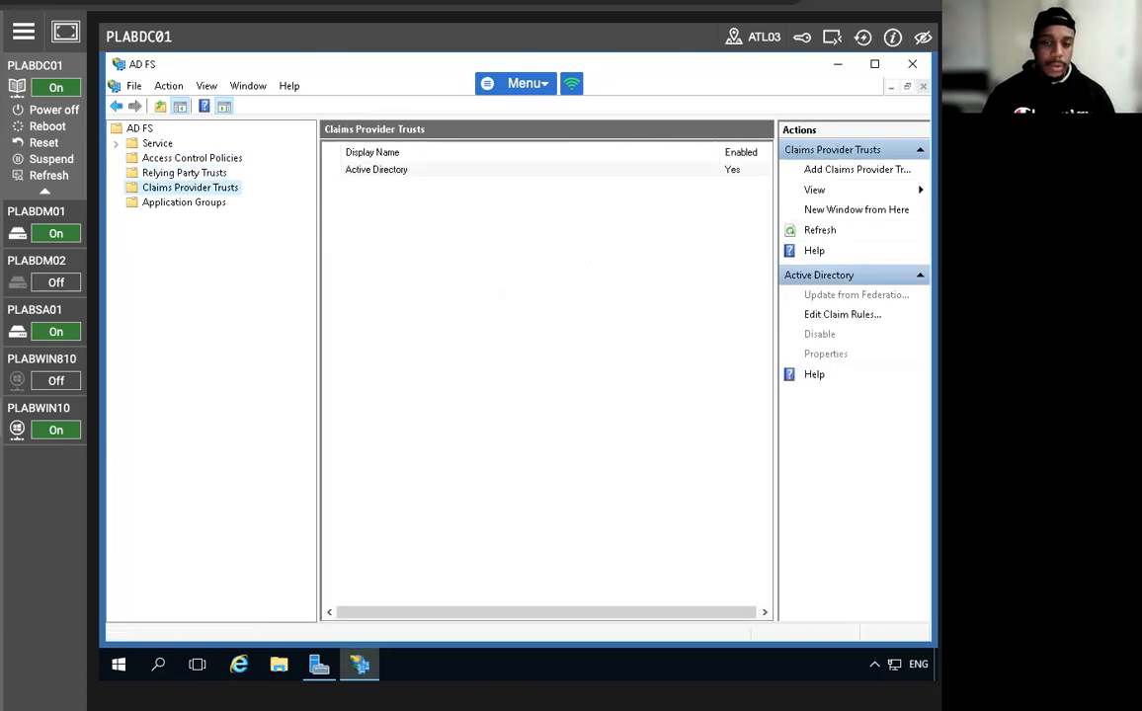
pyautogui.click(352, 170)
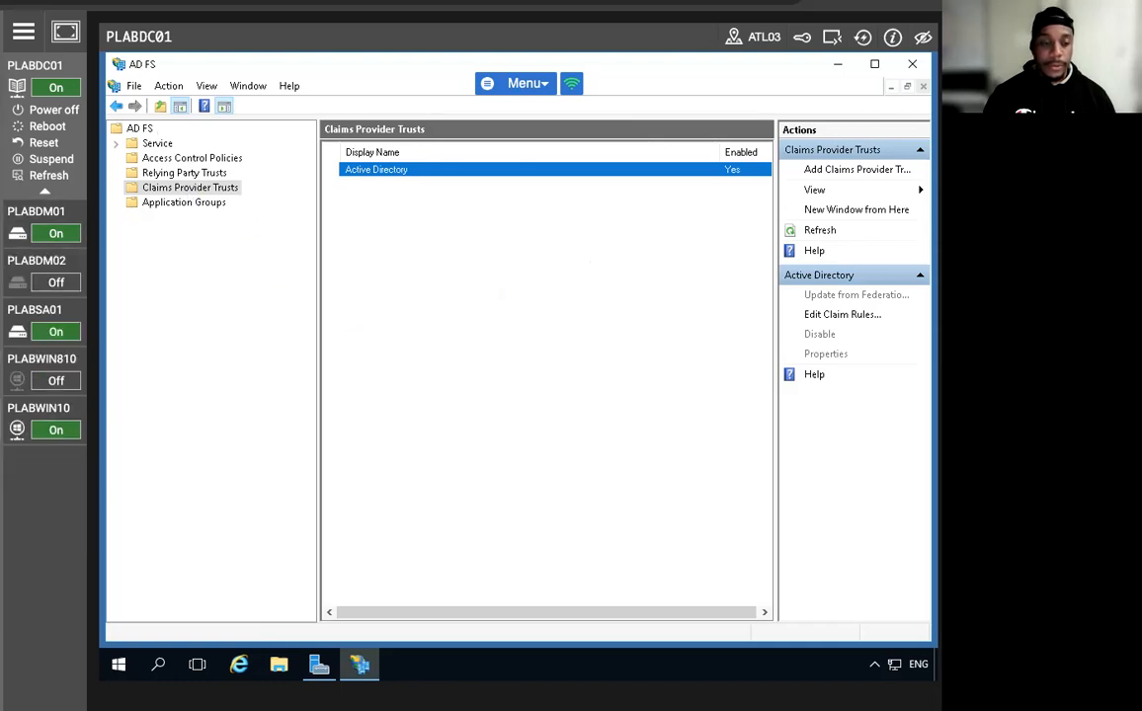
# Add the adfs.practiceit.co.uk claims provider trust from its metadata, keeping the default display name.
pyautogui.click(357, 332)
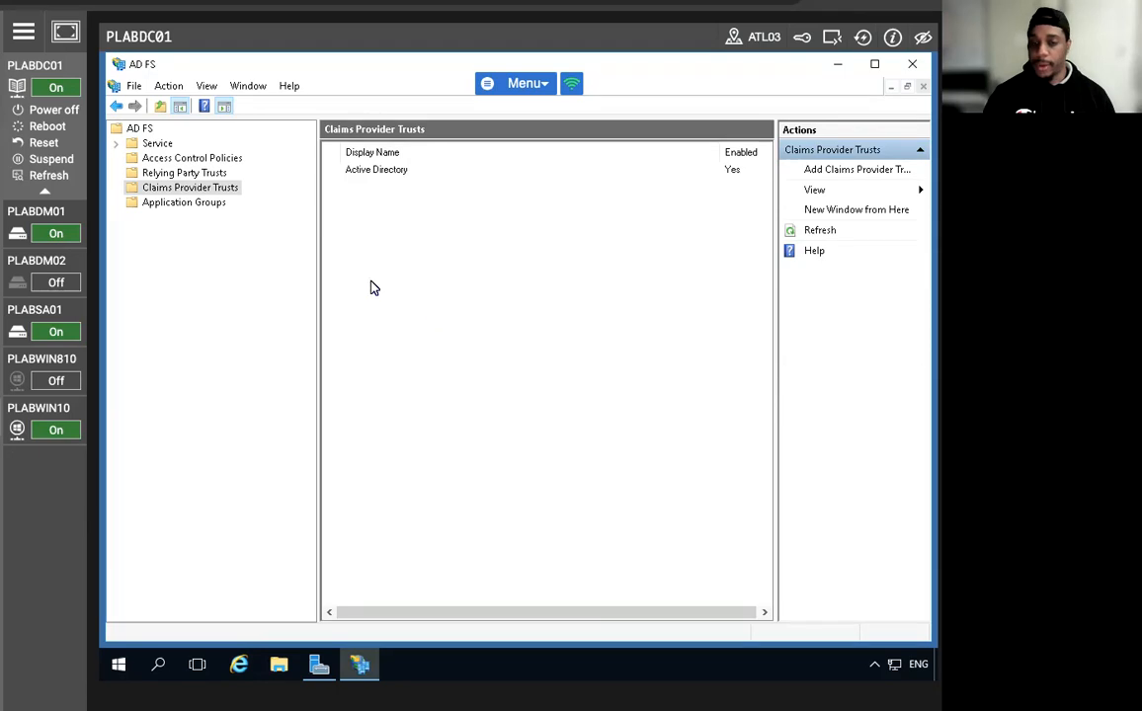
pyautogui.click(197, 205)
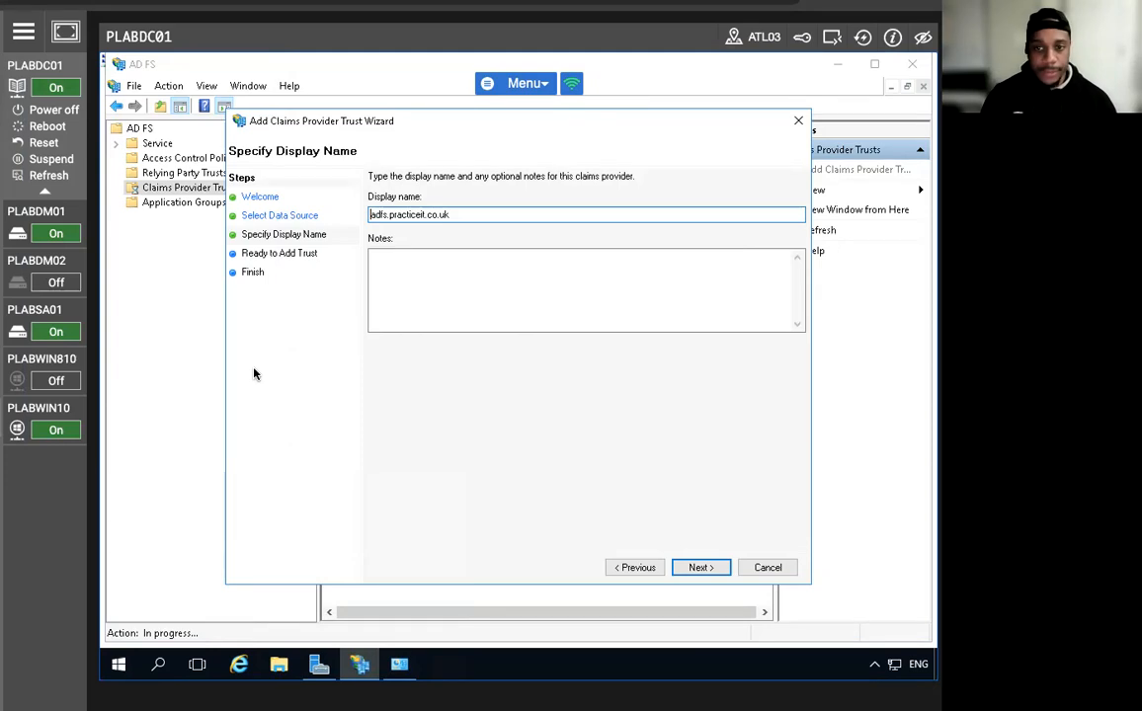
pyautogui.click(701, 573)
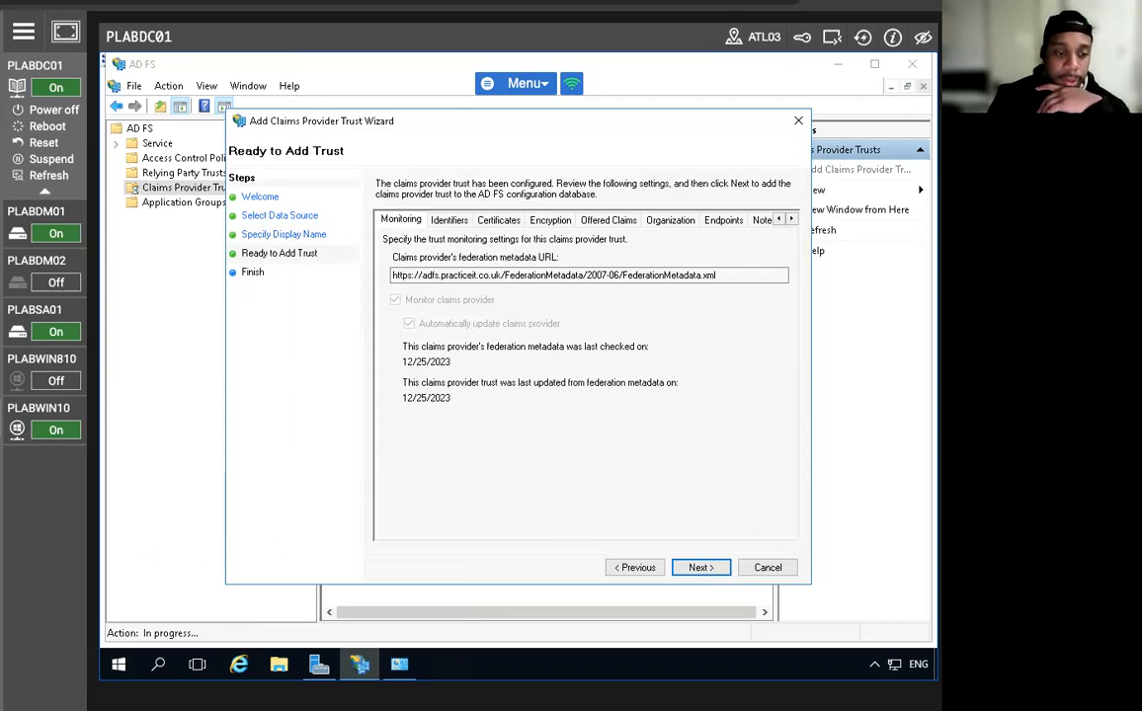
pyautogui.click(633, 569)
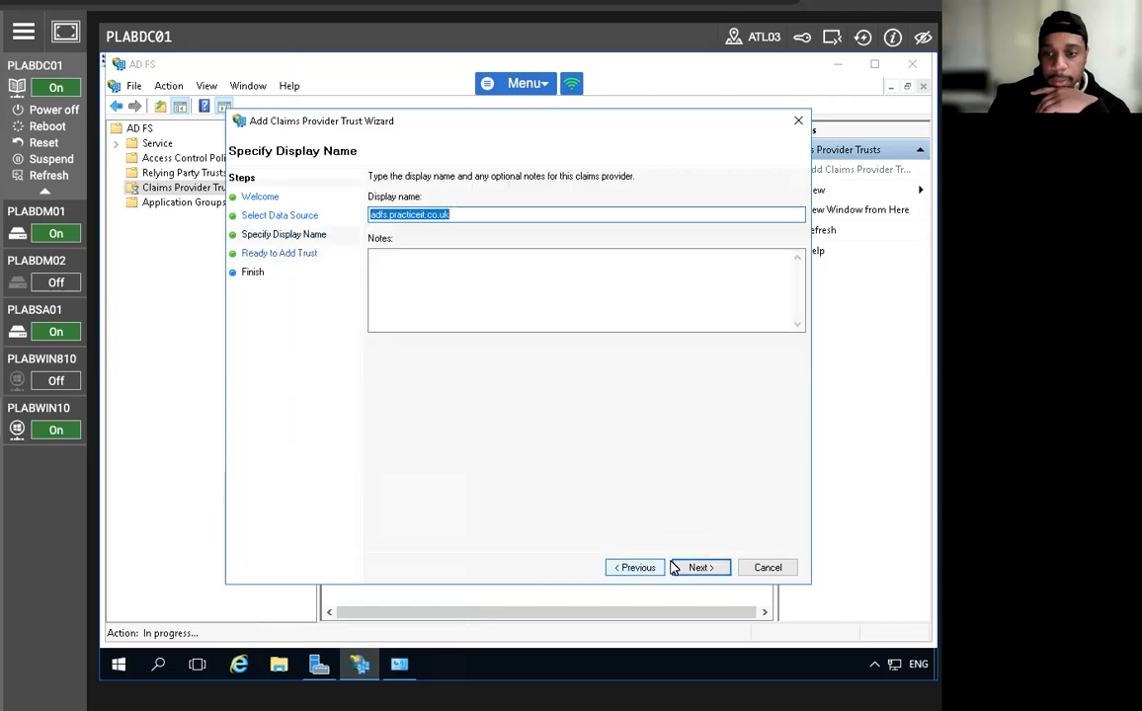
pyautogui.click(696, 569)
pyautogui.click(696, 569)
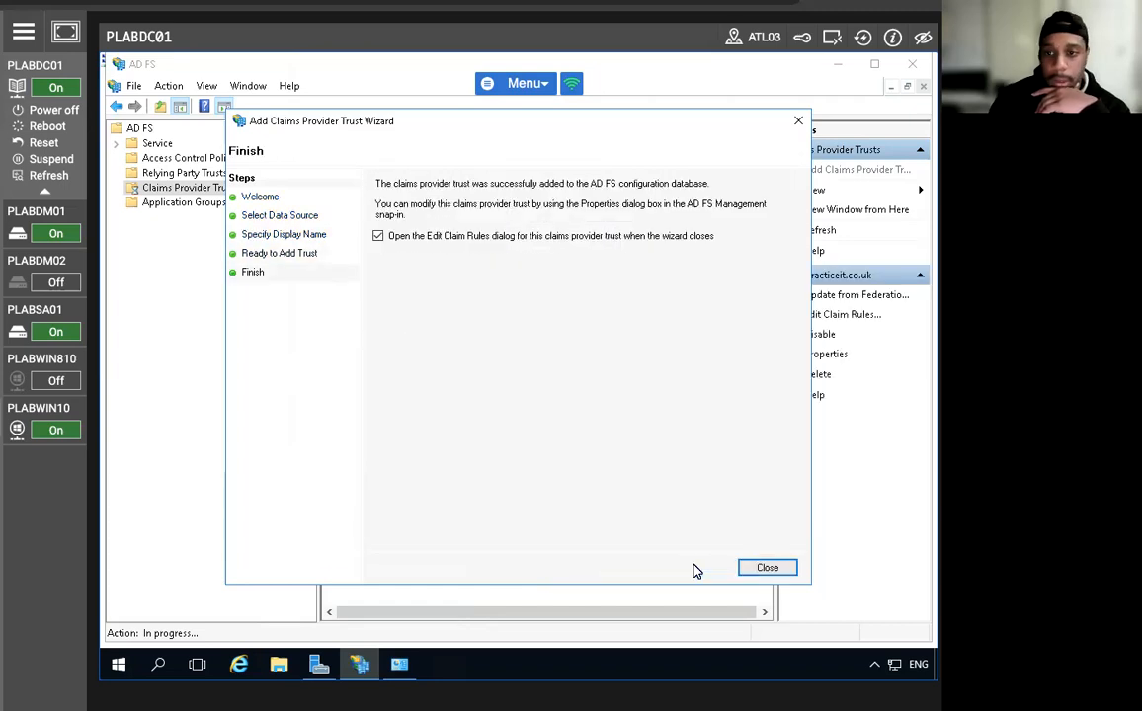
pyautogui.click(747, 568)
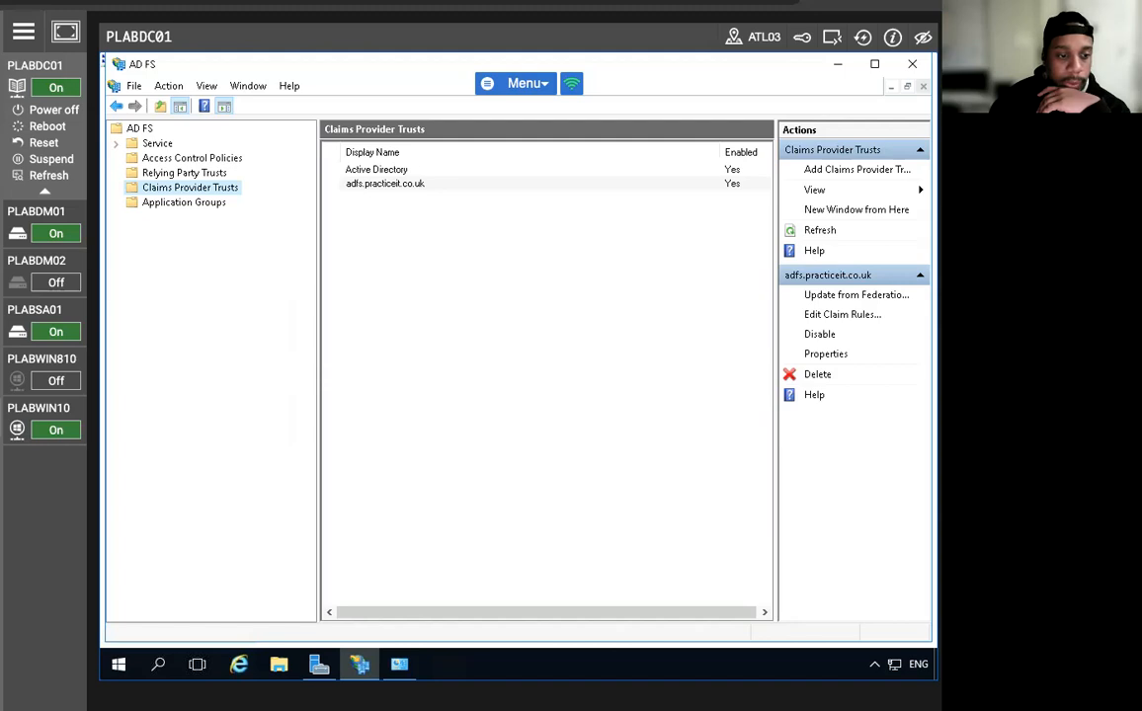
pyautogui.click(386, 185)
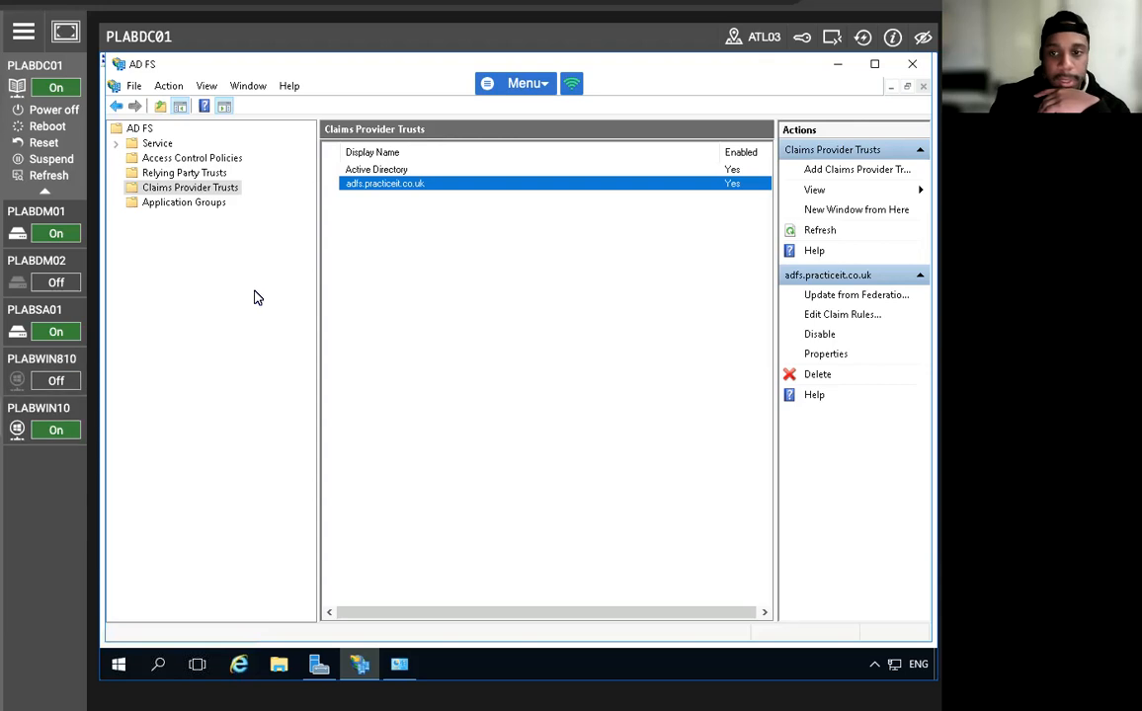
# Start a new claim rule on adfs.practiceit.co.uk using the Pass Through or Filter an Incoming Claim template.
pyautogui.rightClick(365, 187)
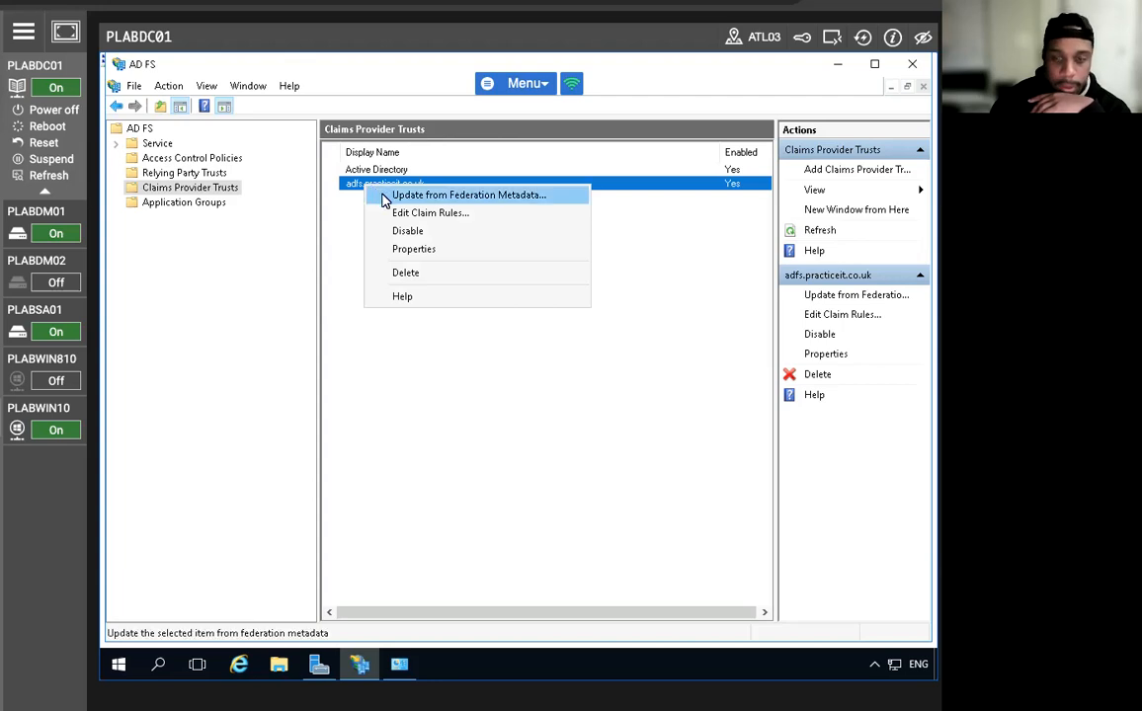
pyautogui.click(389, 213)
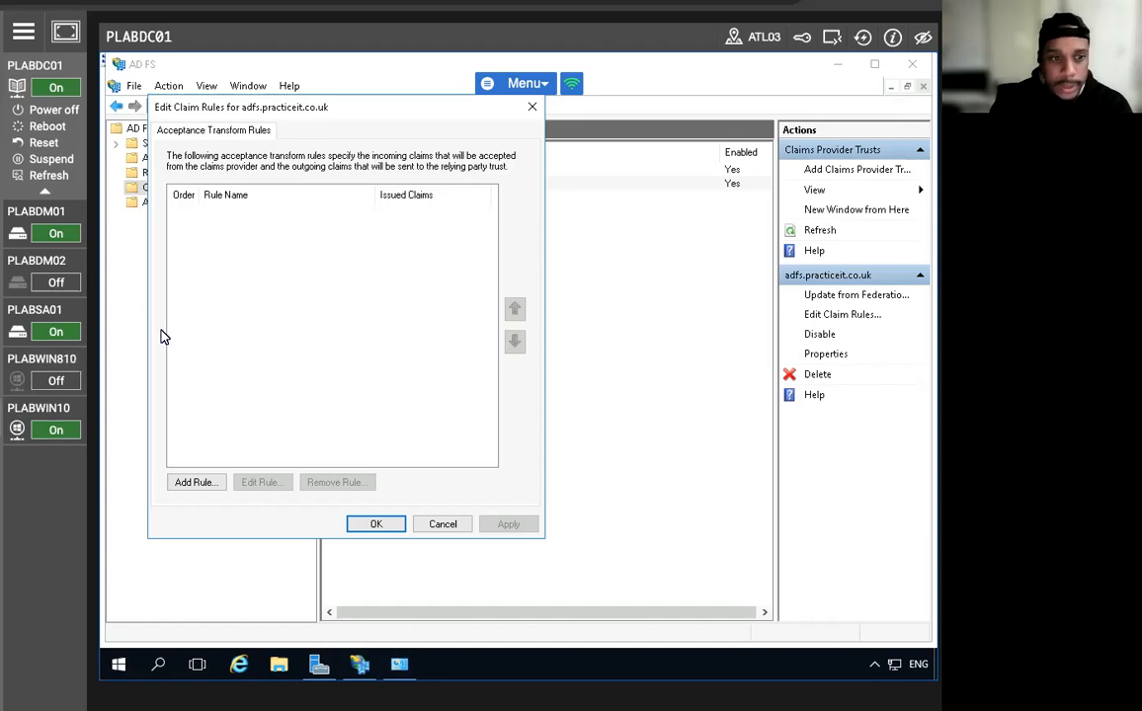
pyautogui.click(193, 482)
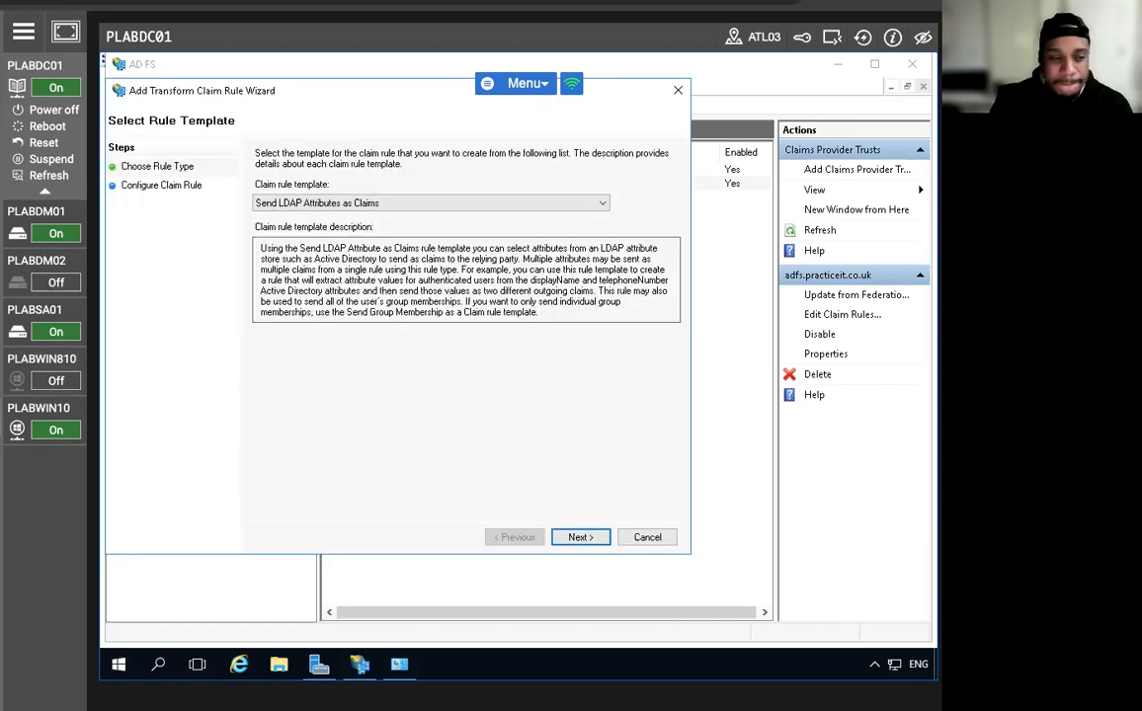
pyautogui.click(290, 203)
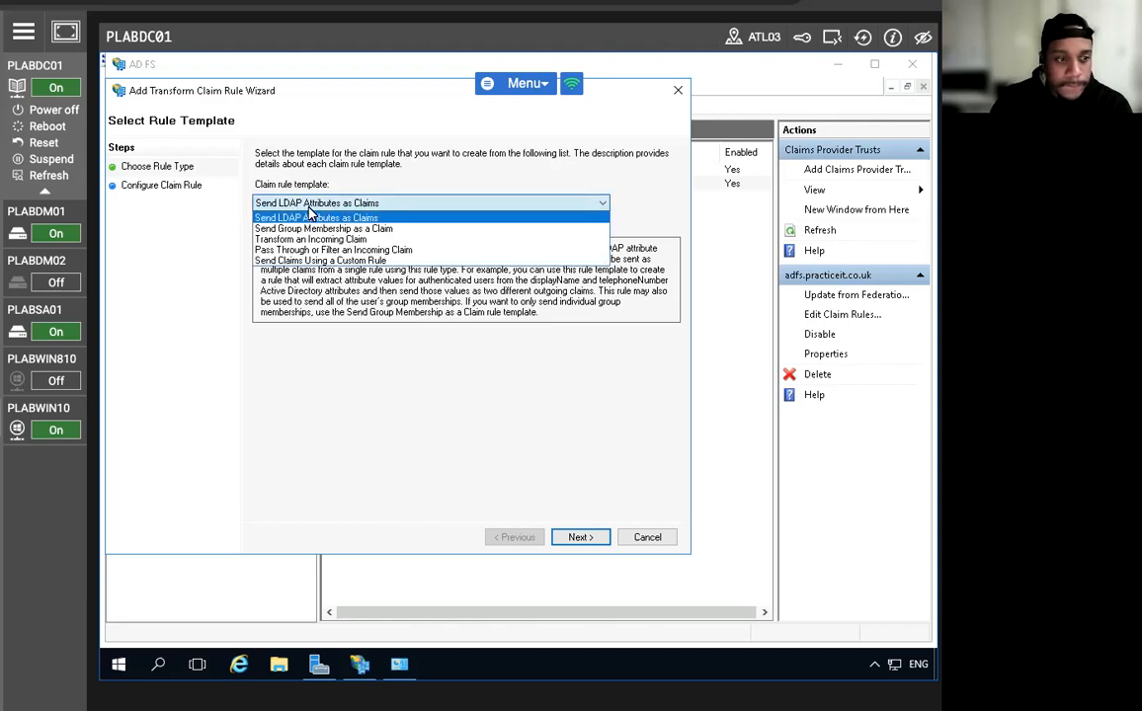
pyautogui.click(319, 251)
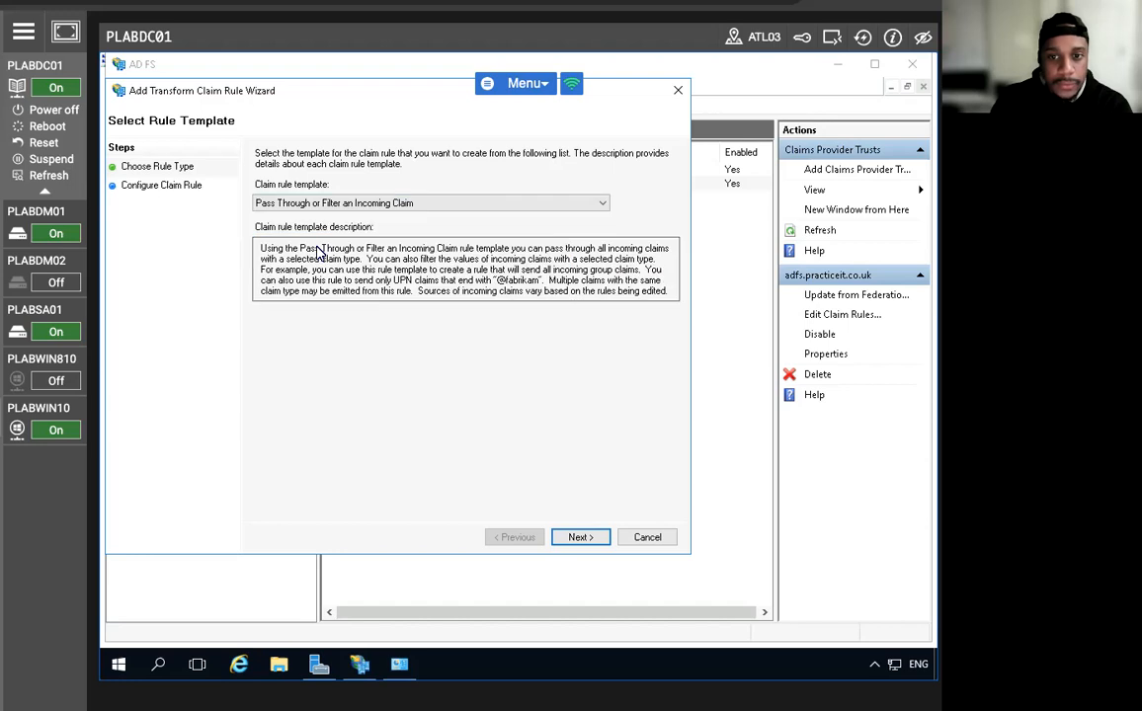
pyautogui.click(578, 539)
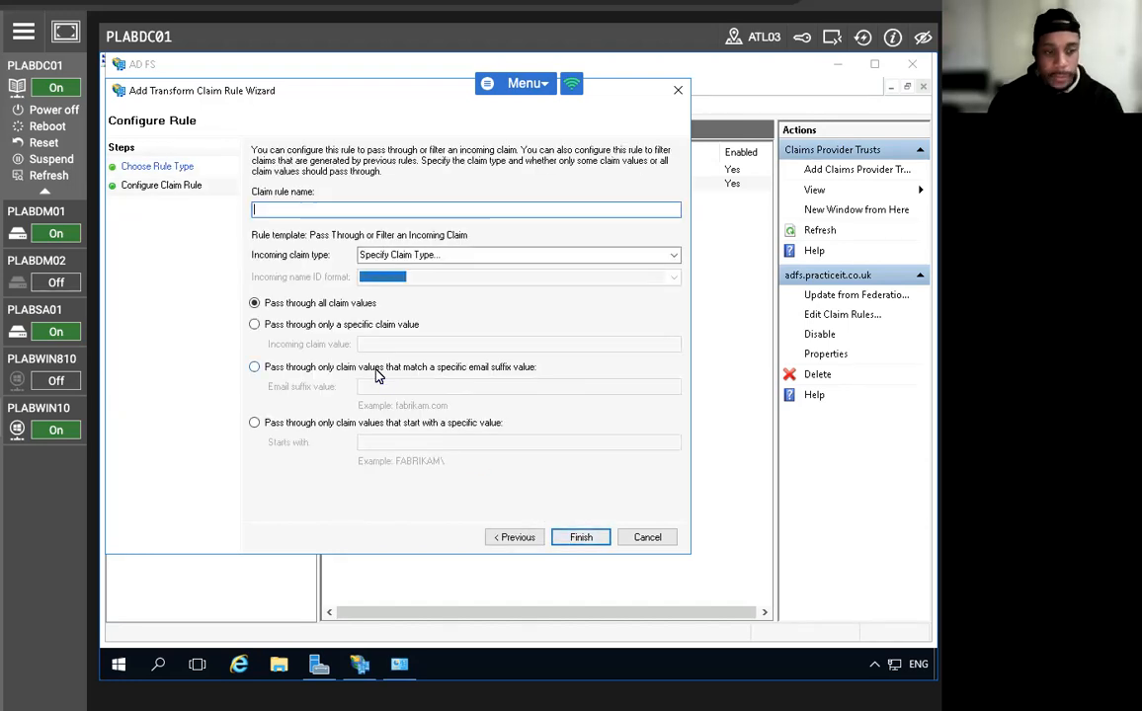
# Name it 'Pass through Windows account name rule', pass Windows account name claims, and save.
pyautogui.write('Pass')
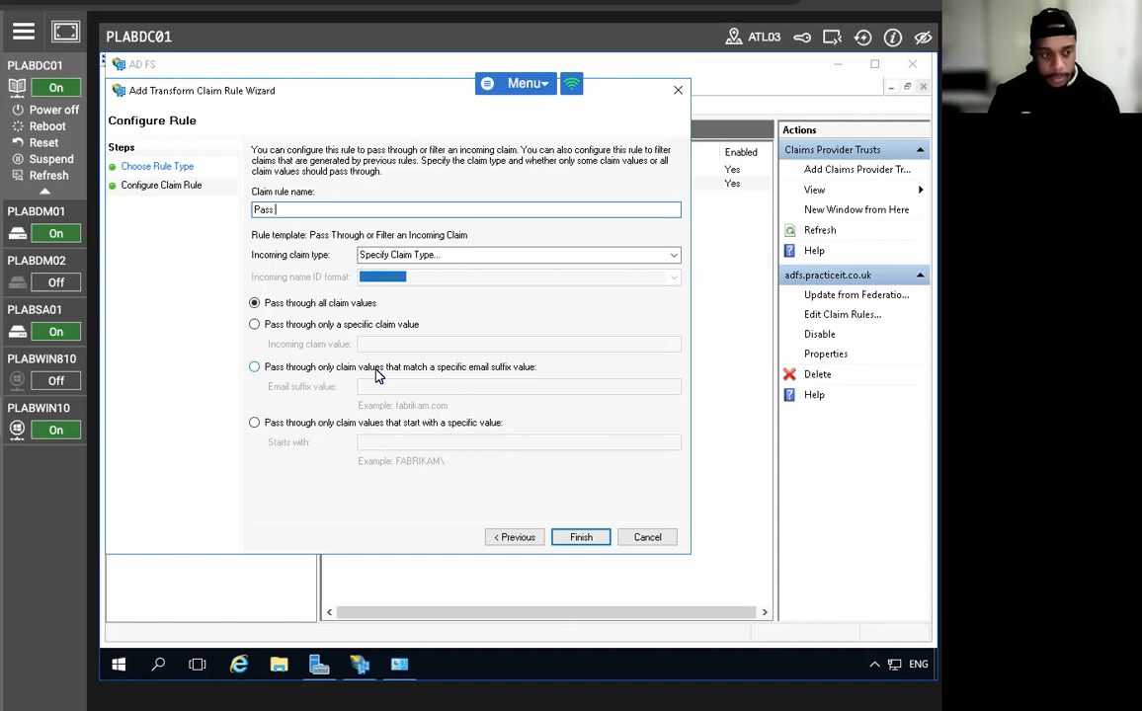
pyautogui.write(' through')
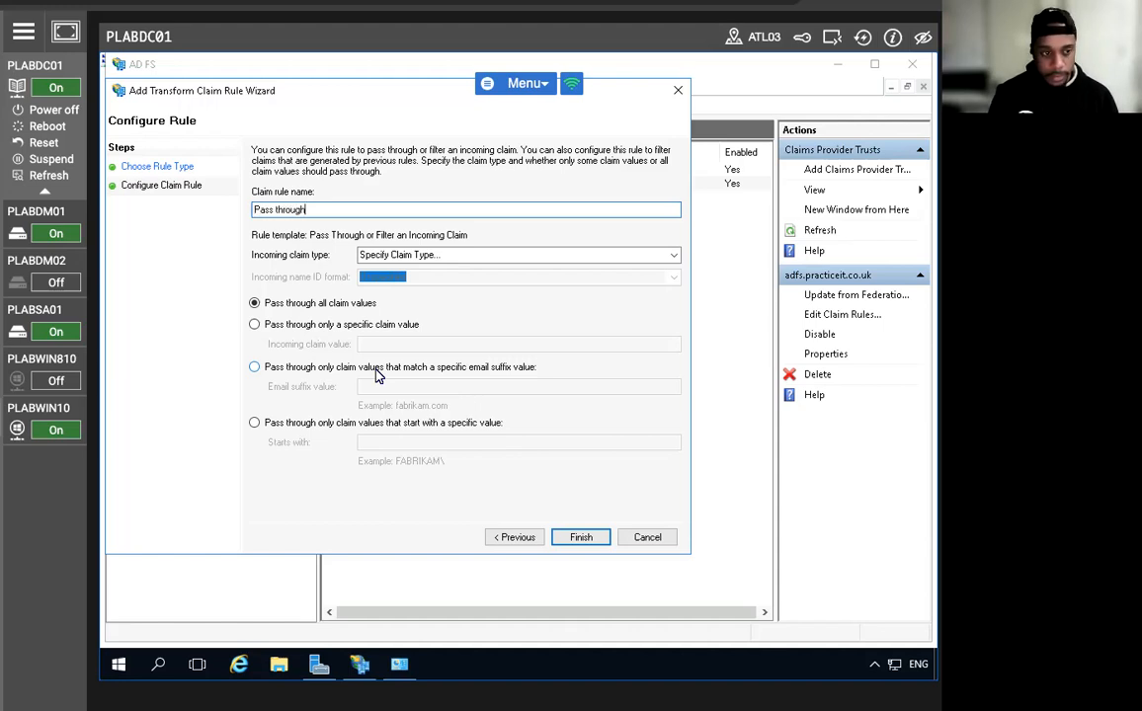
pyautogui.write(' Windows ')
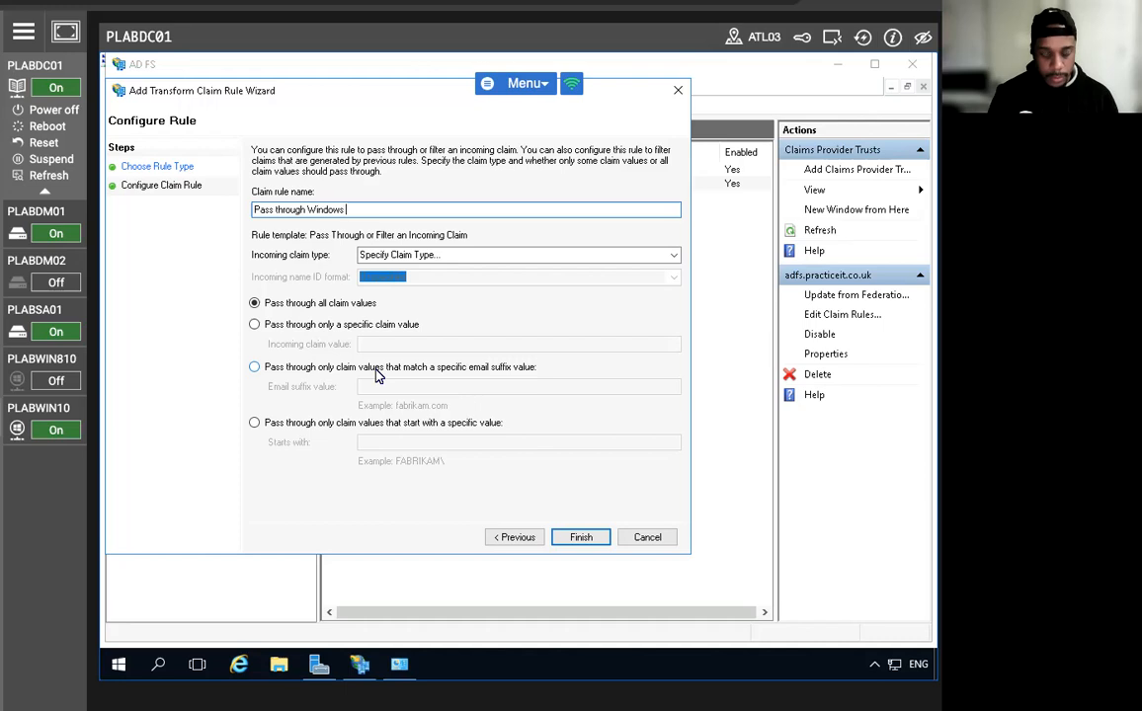
pyautogui.write('account name rule')
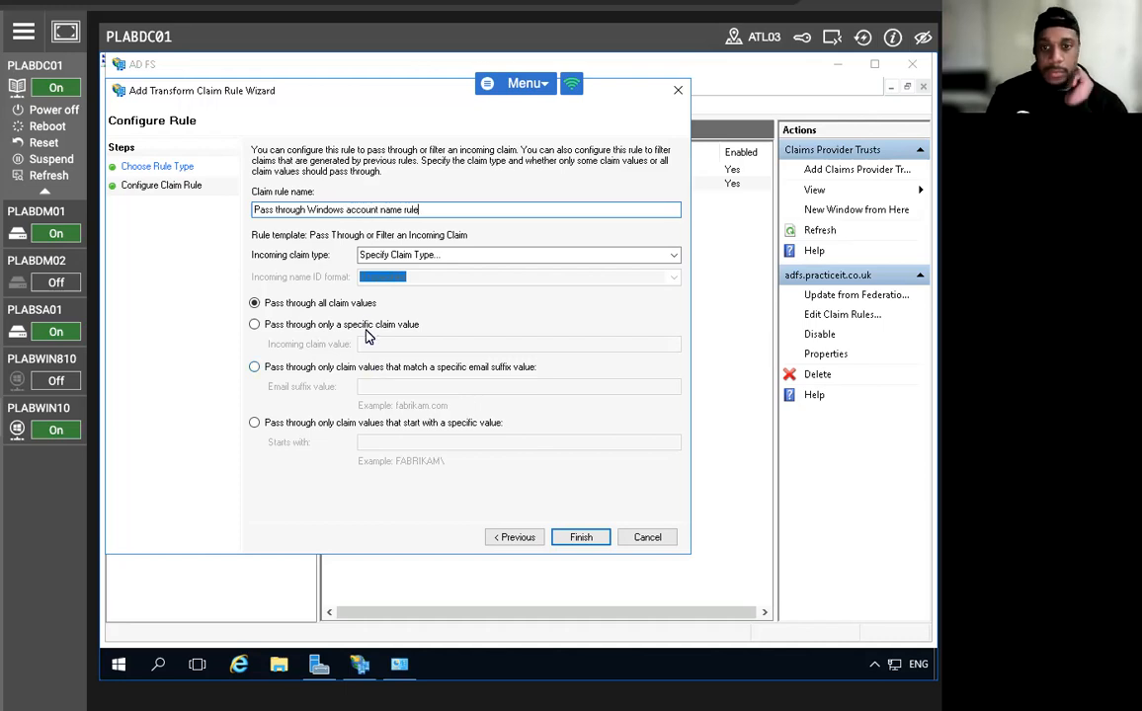
pyautogui.click(418, 259)
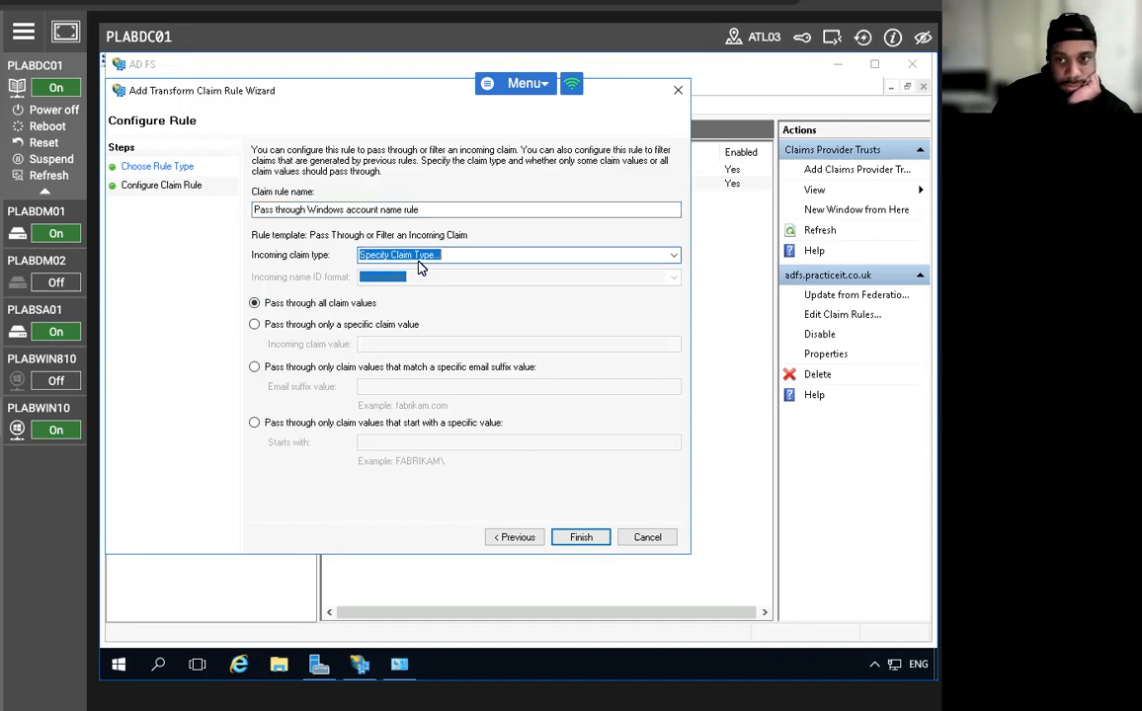
pyautogui.click(673, 256)
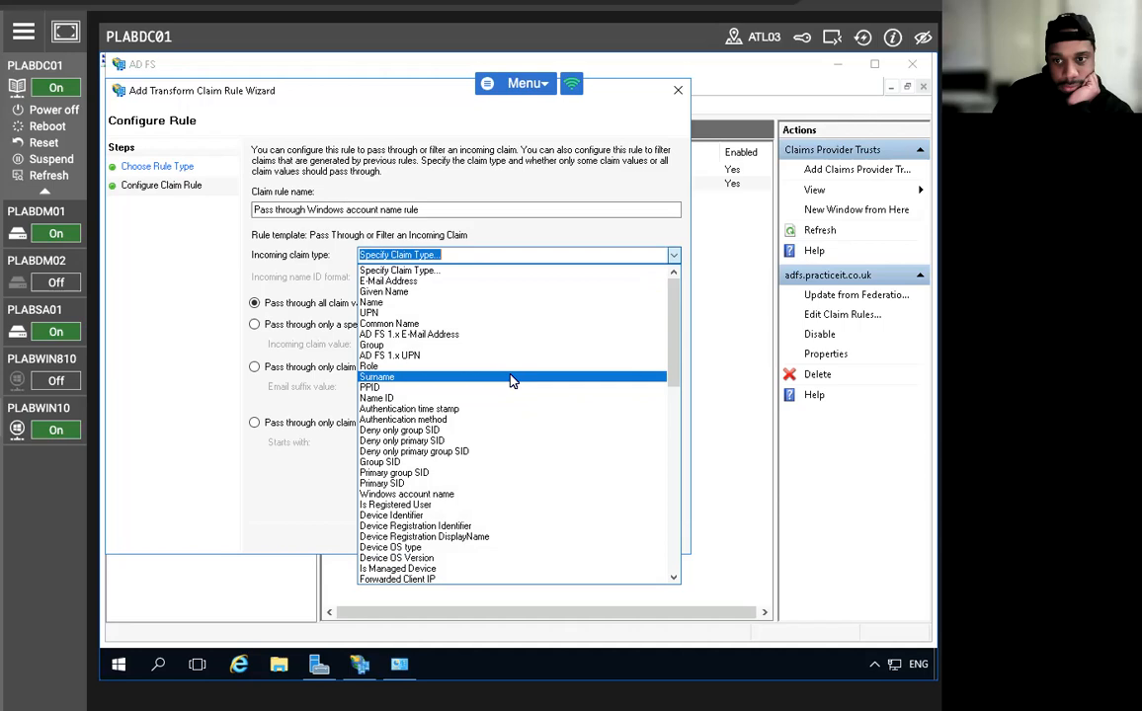
pyautogui.click(498, 494)
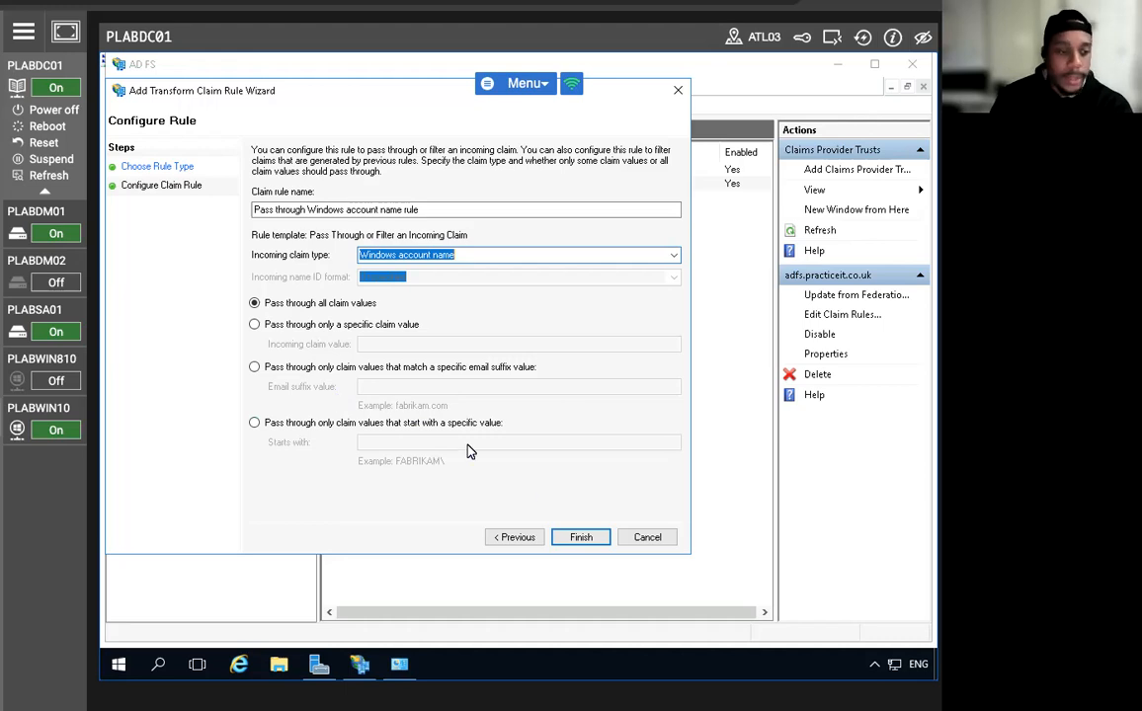
pyautogui.click(581, 539)
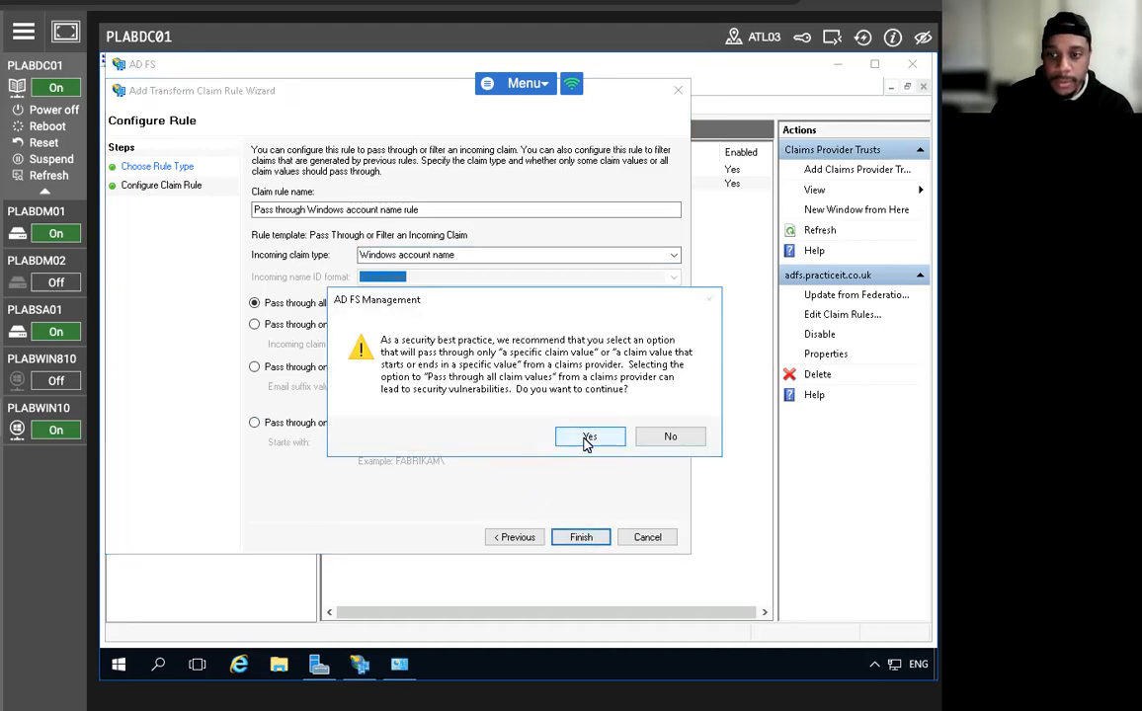
pyautogui.click(587, 438)
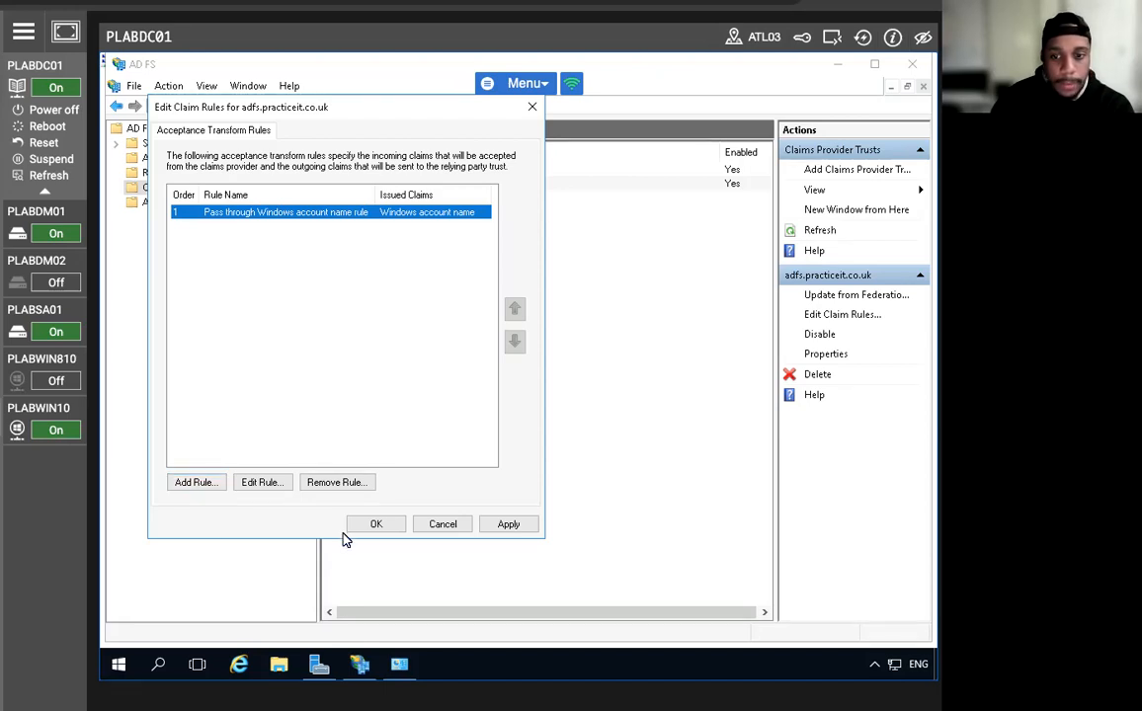
pyautogui.click(372, 524)
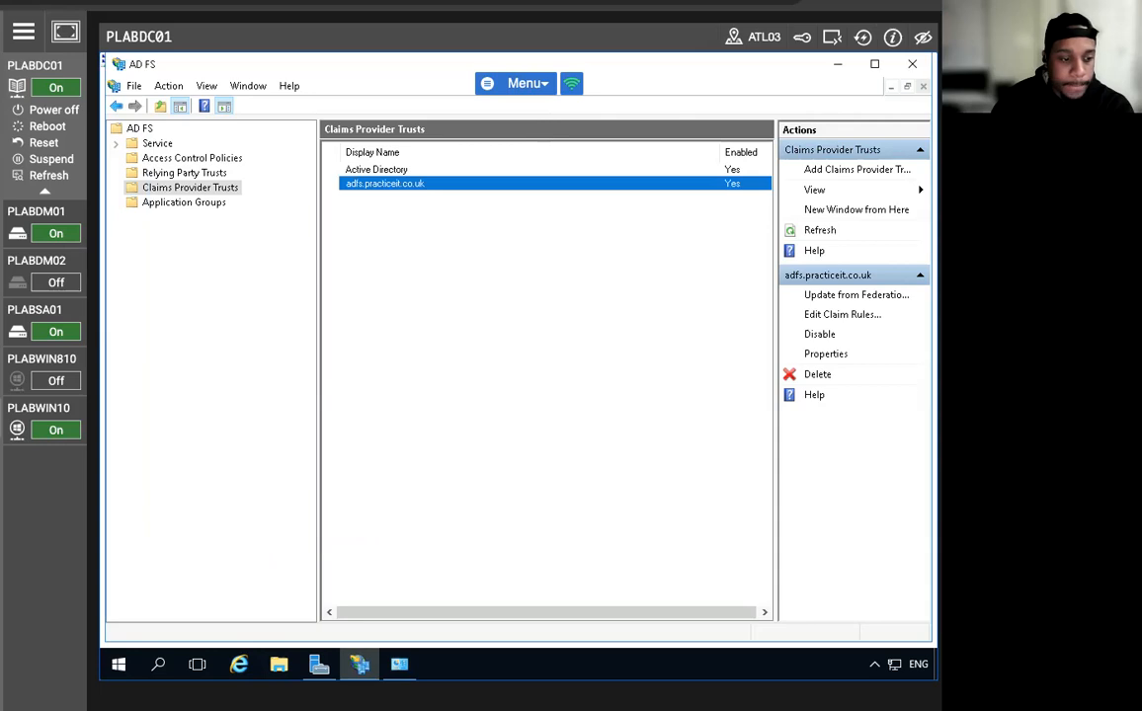